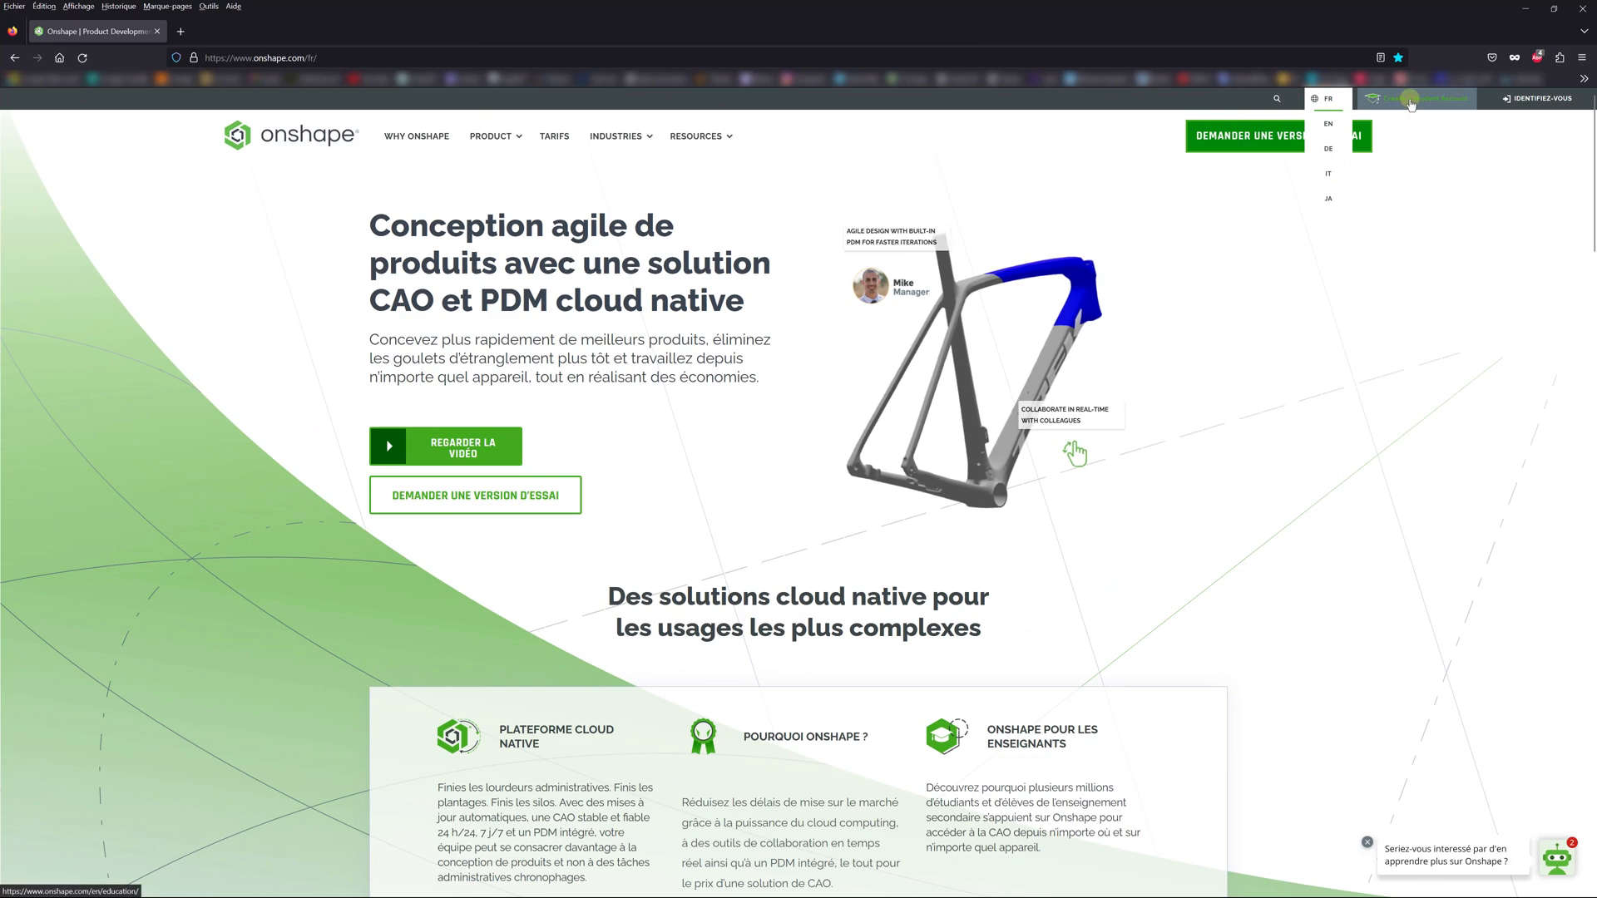
Step: Go to the Onshape for Education page and open the sign-up form for a free EDU account
click(1407, 99)
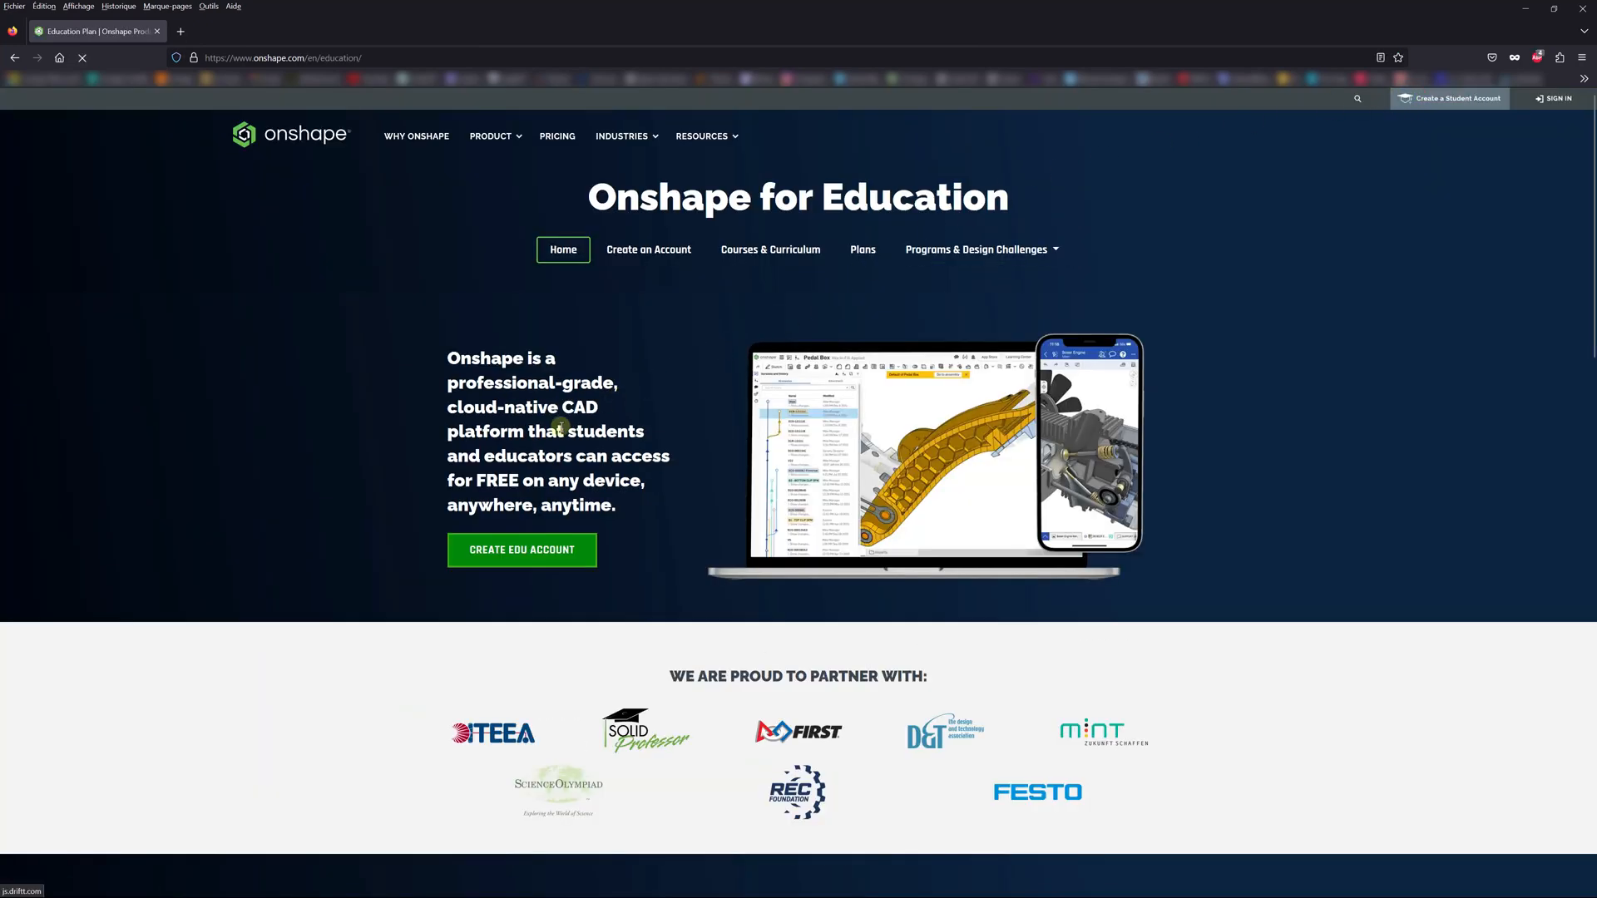
drag(566, 433, 615, 505)
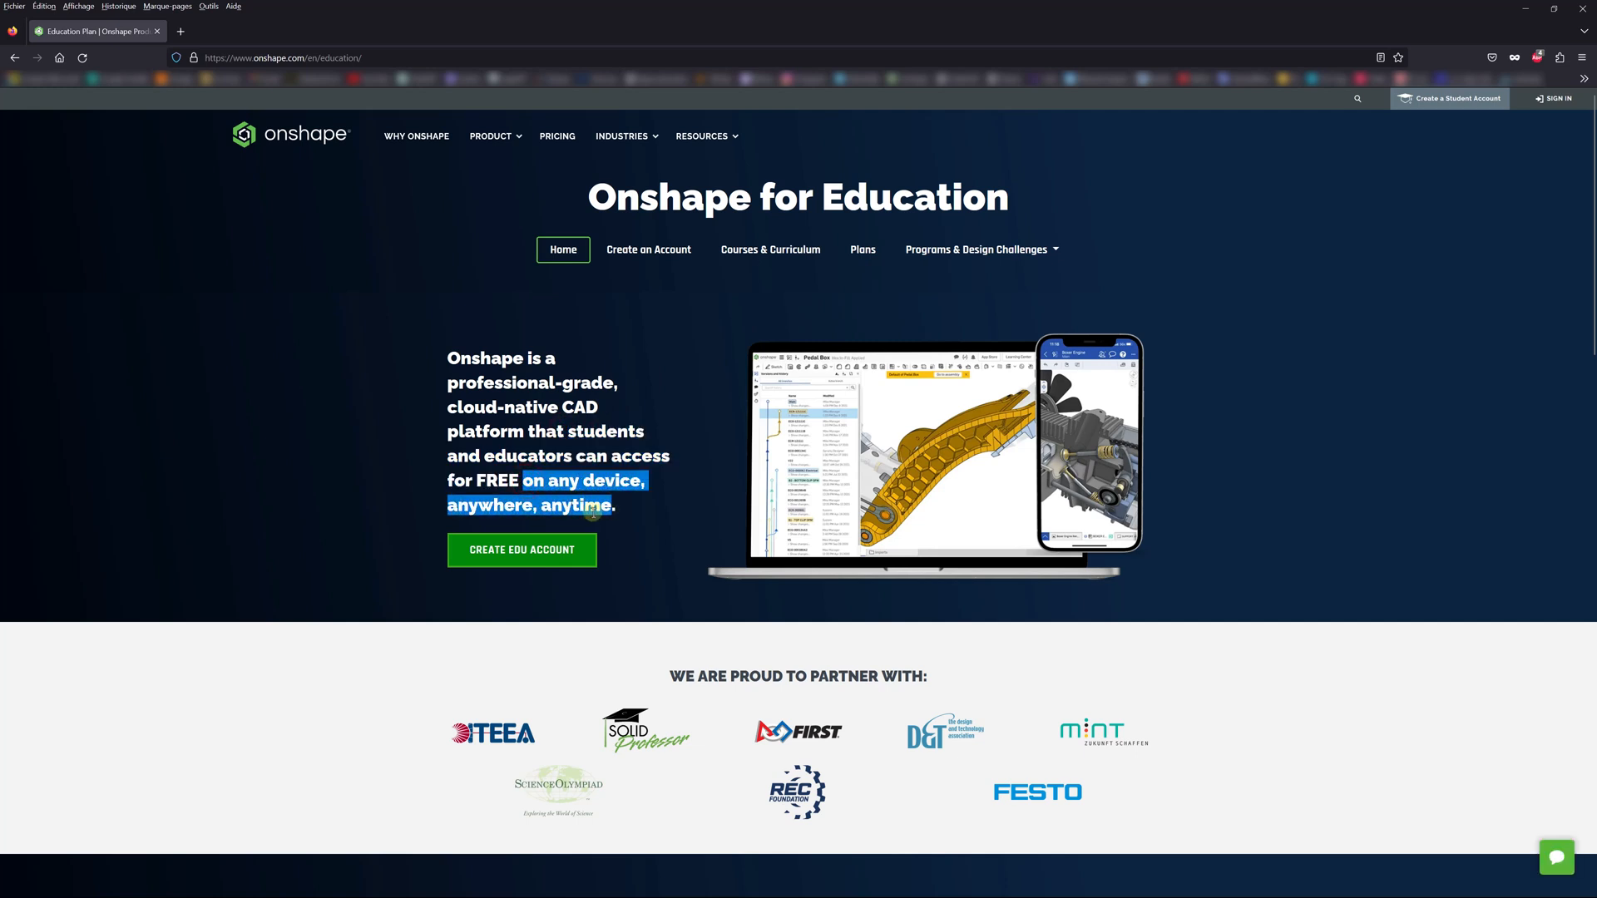
click(523, 553)
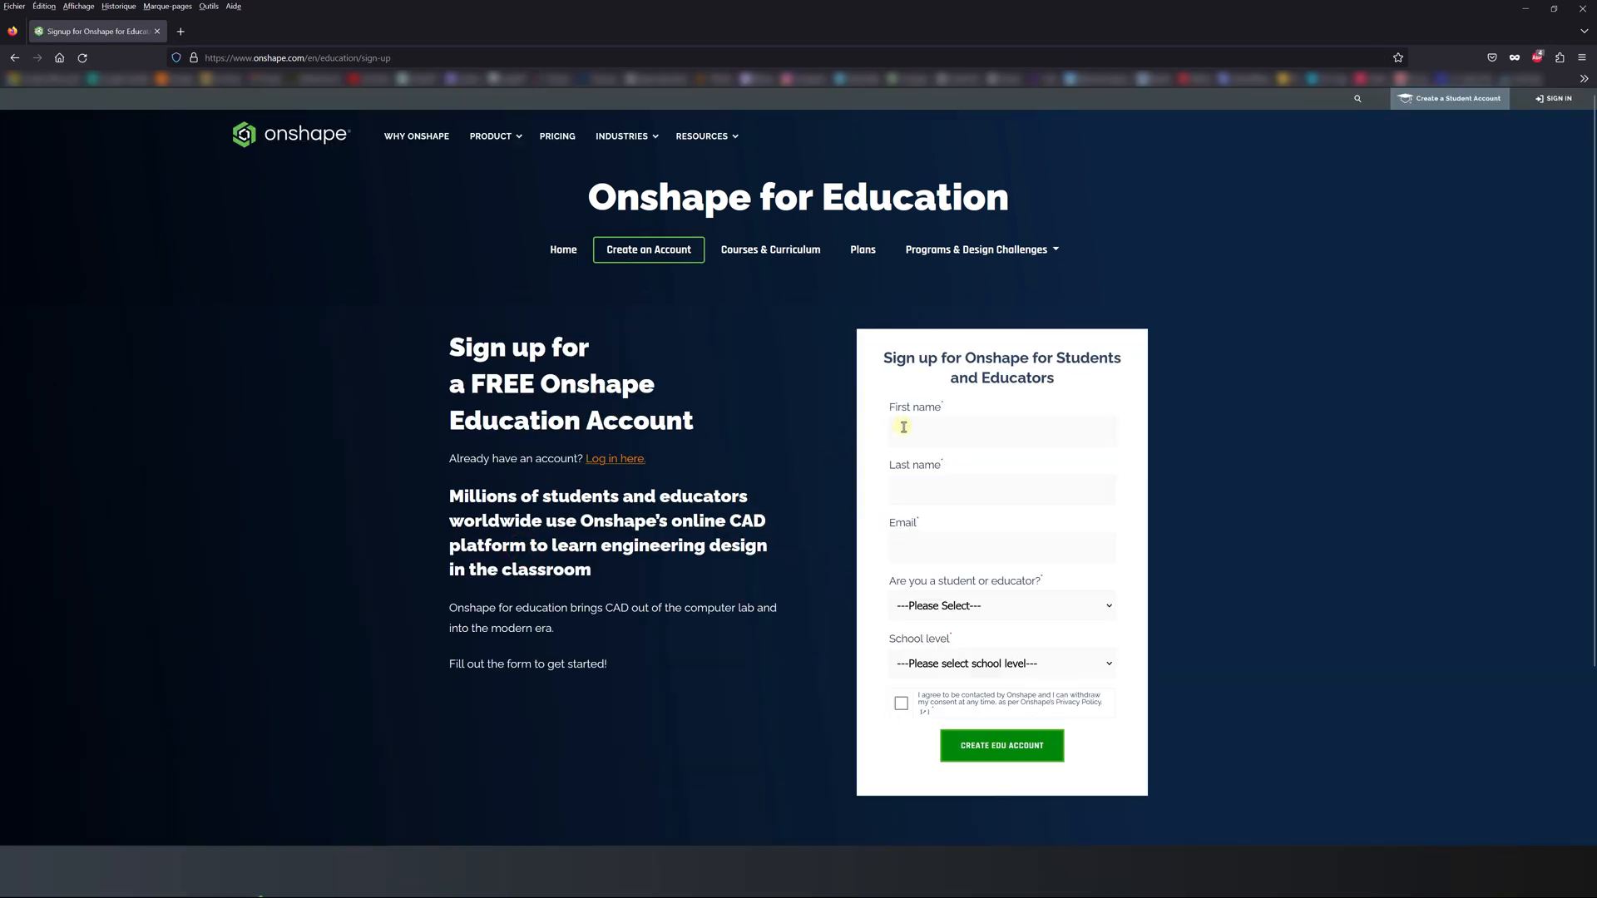
Step: Go through the name and email fields, choose Student and Grade School (K-12), accept the contact consent and submit the EDU account form
click(903, 427)
click(905, 488)
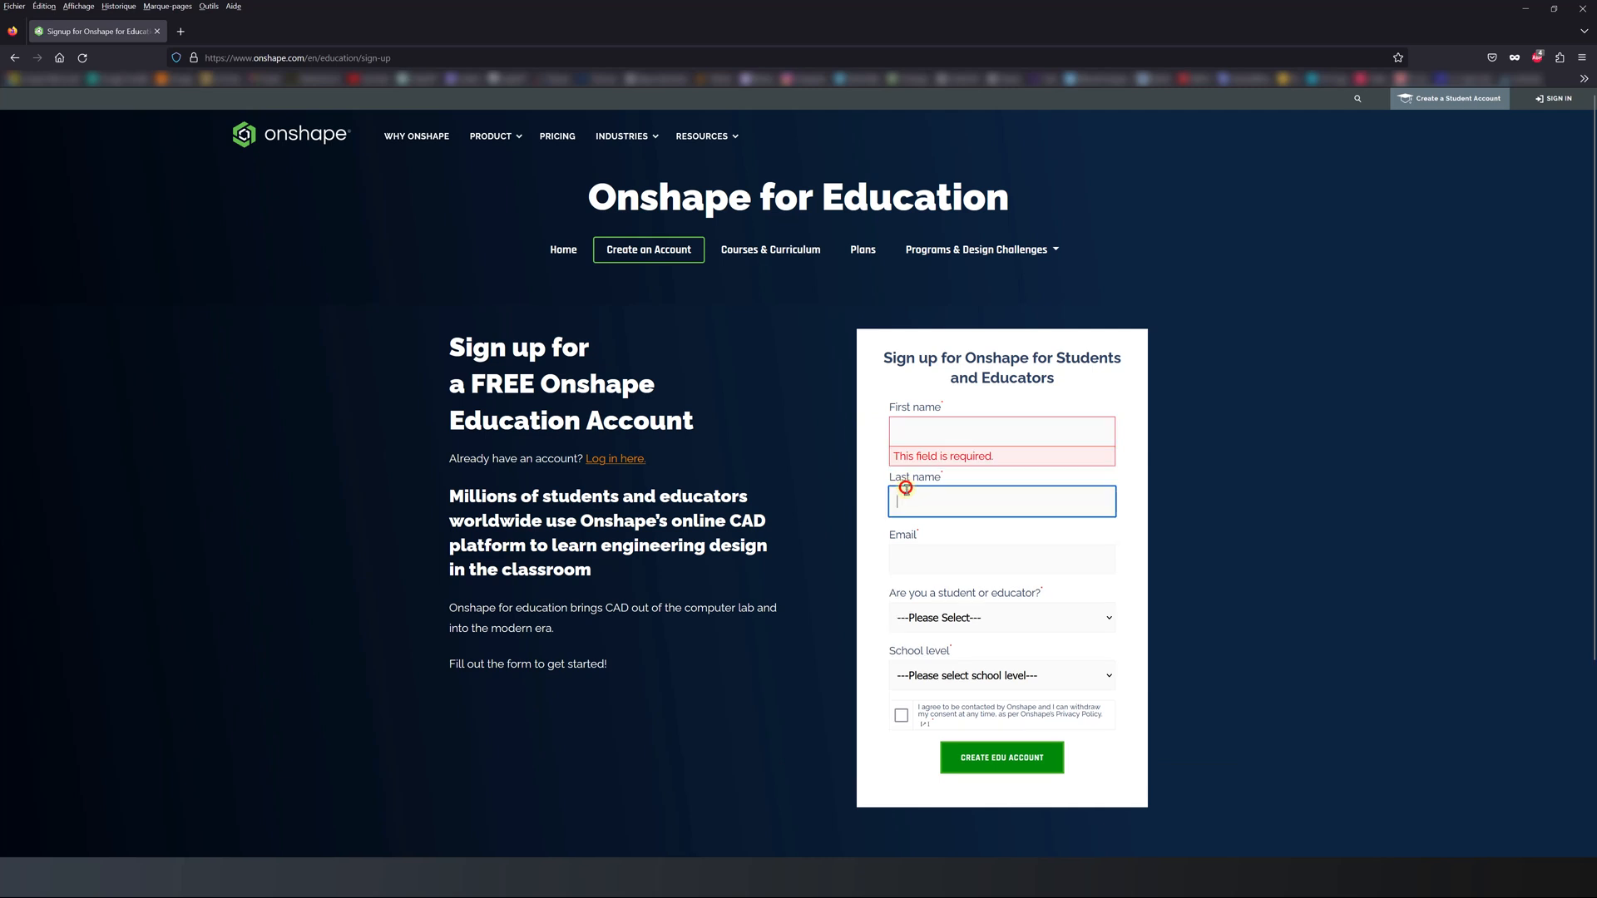
click(910, 563)
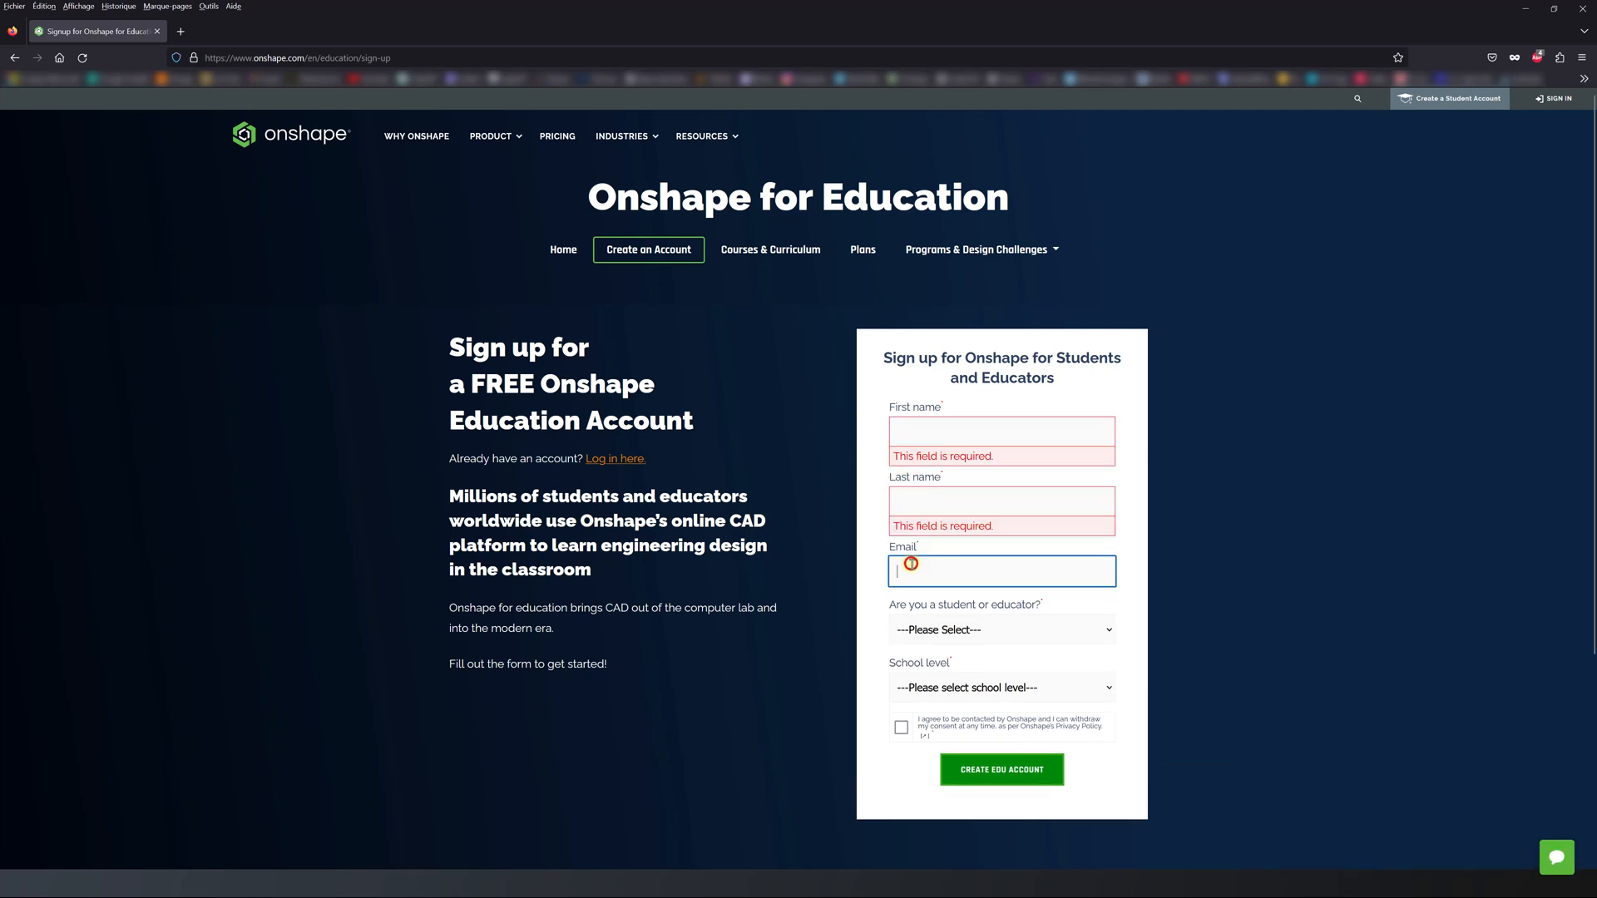
click(923, 630)
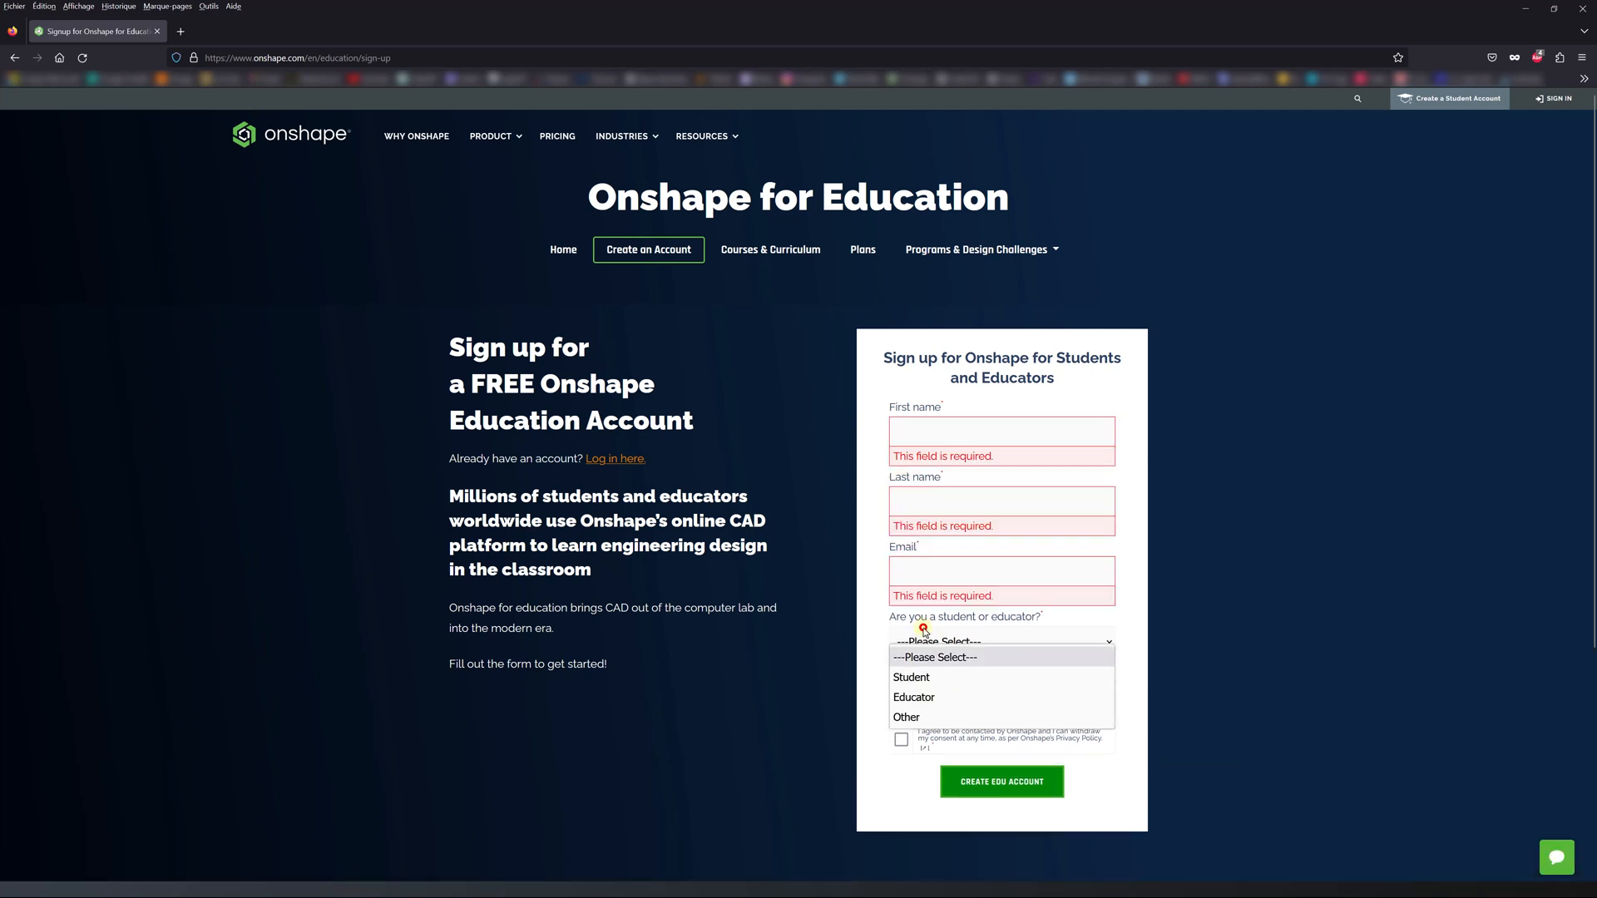
click(912, 677)
click(923, 700)
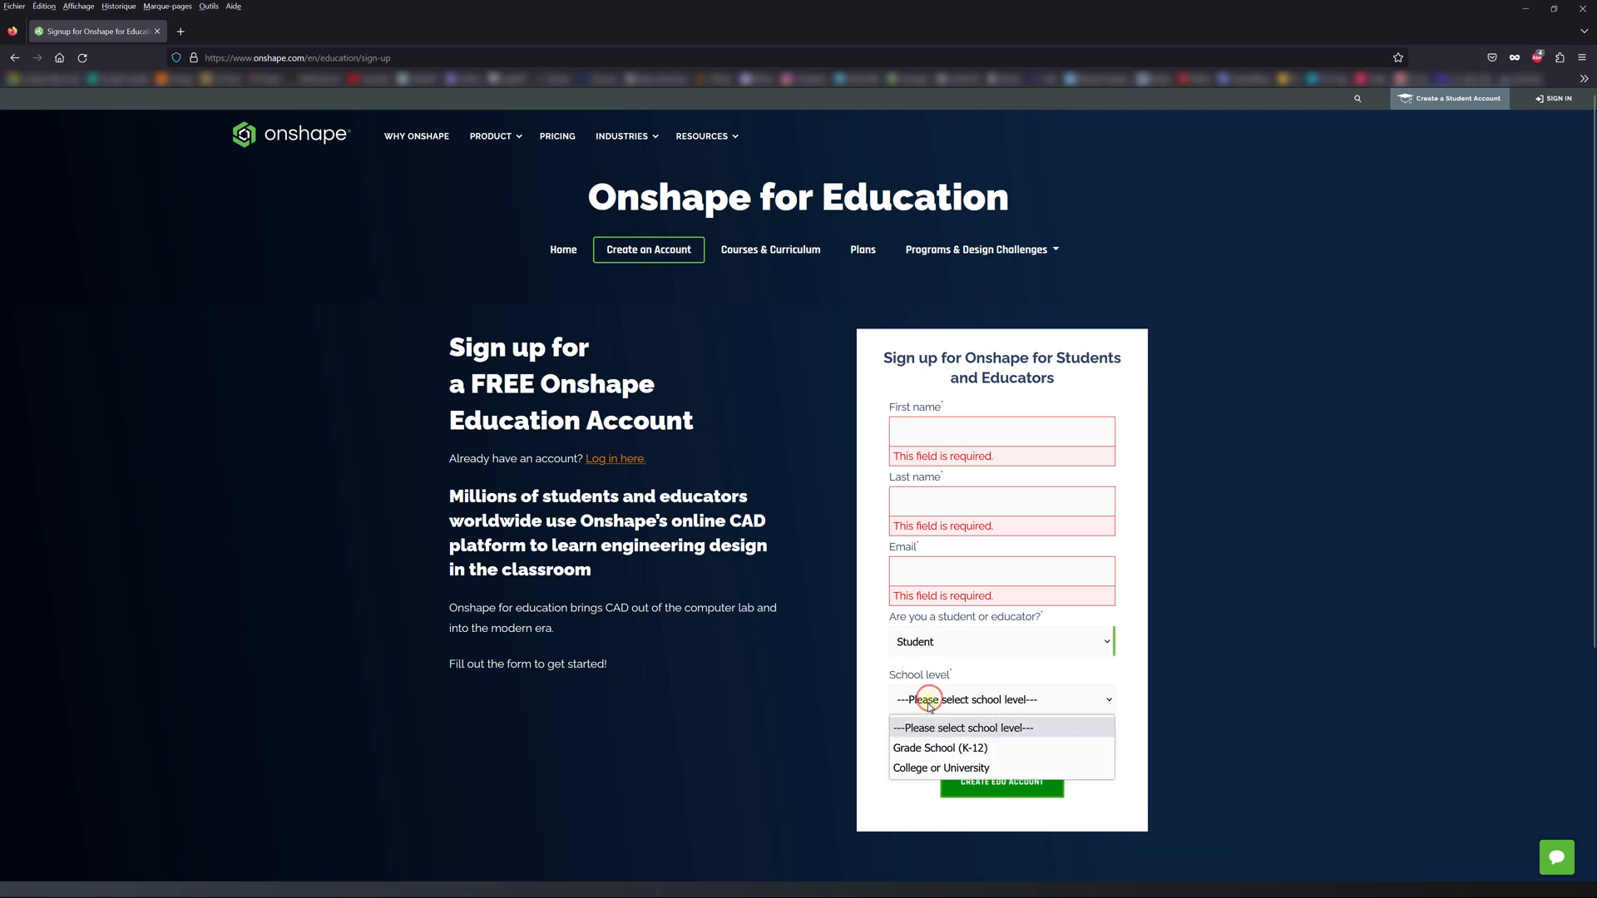
click(919, 747)
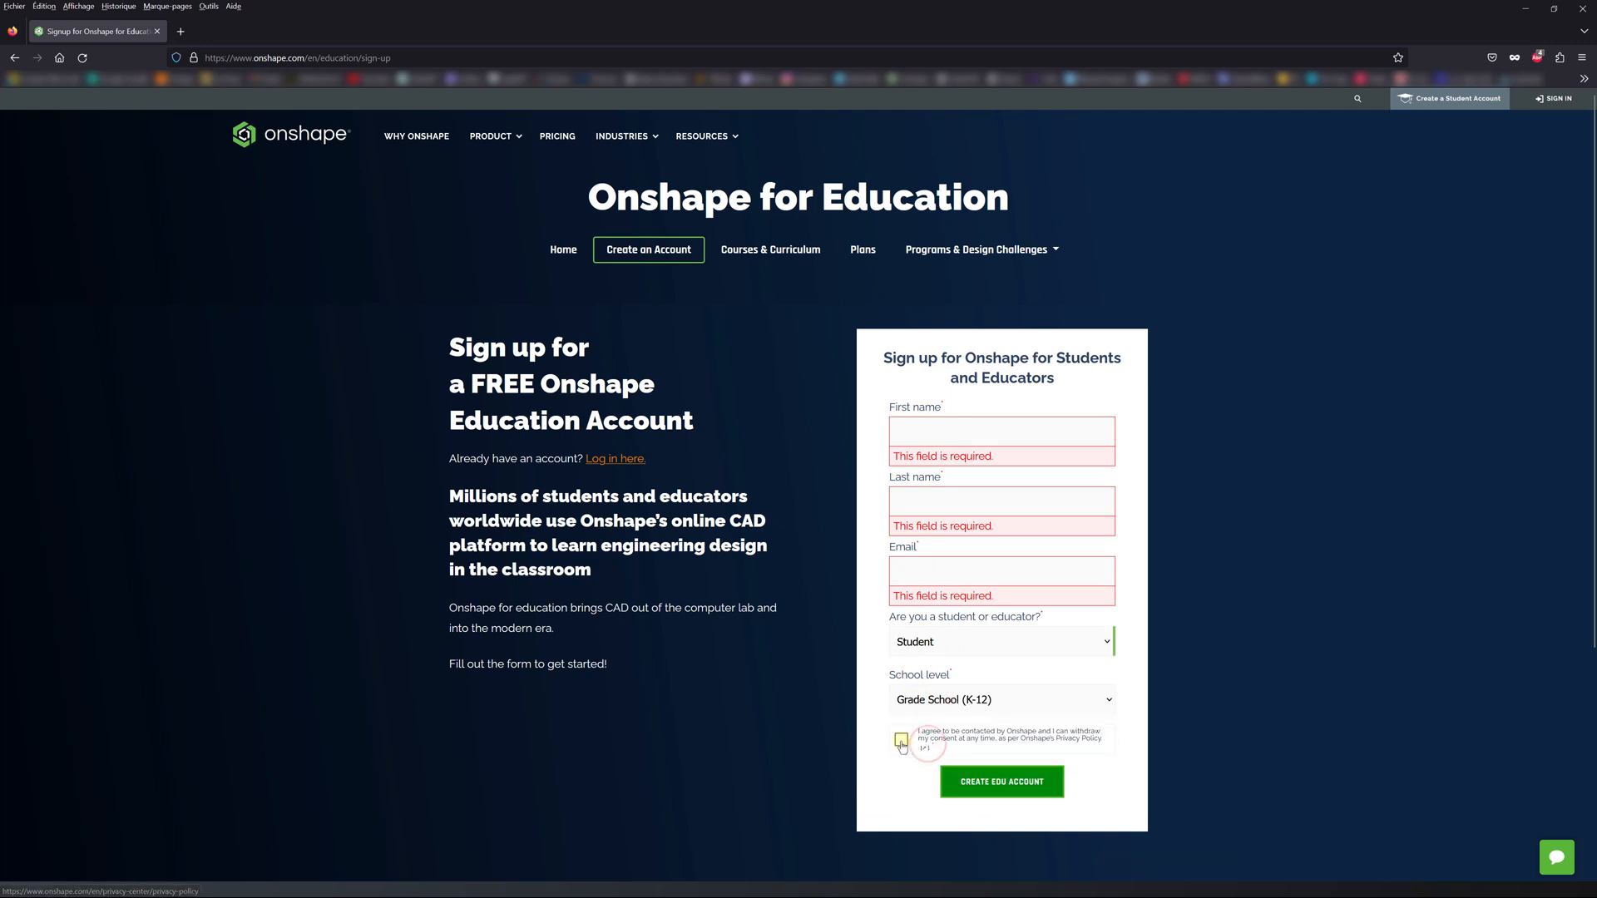
click(901, 740)
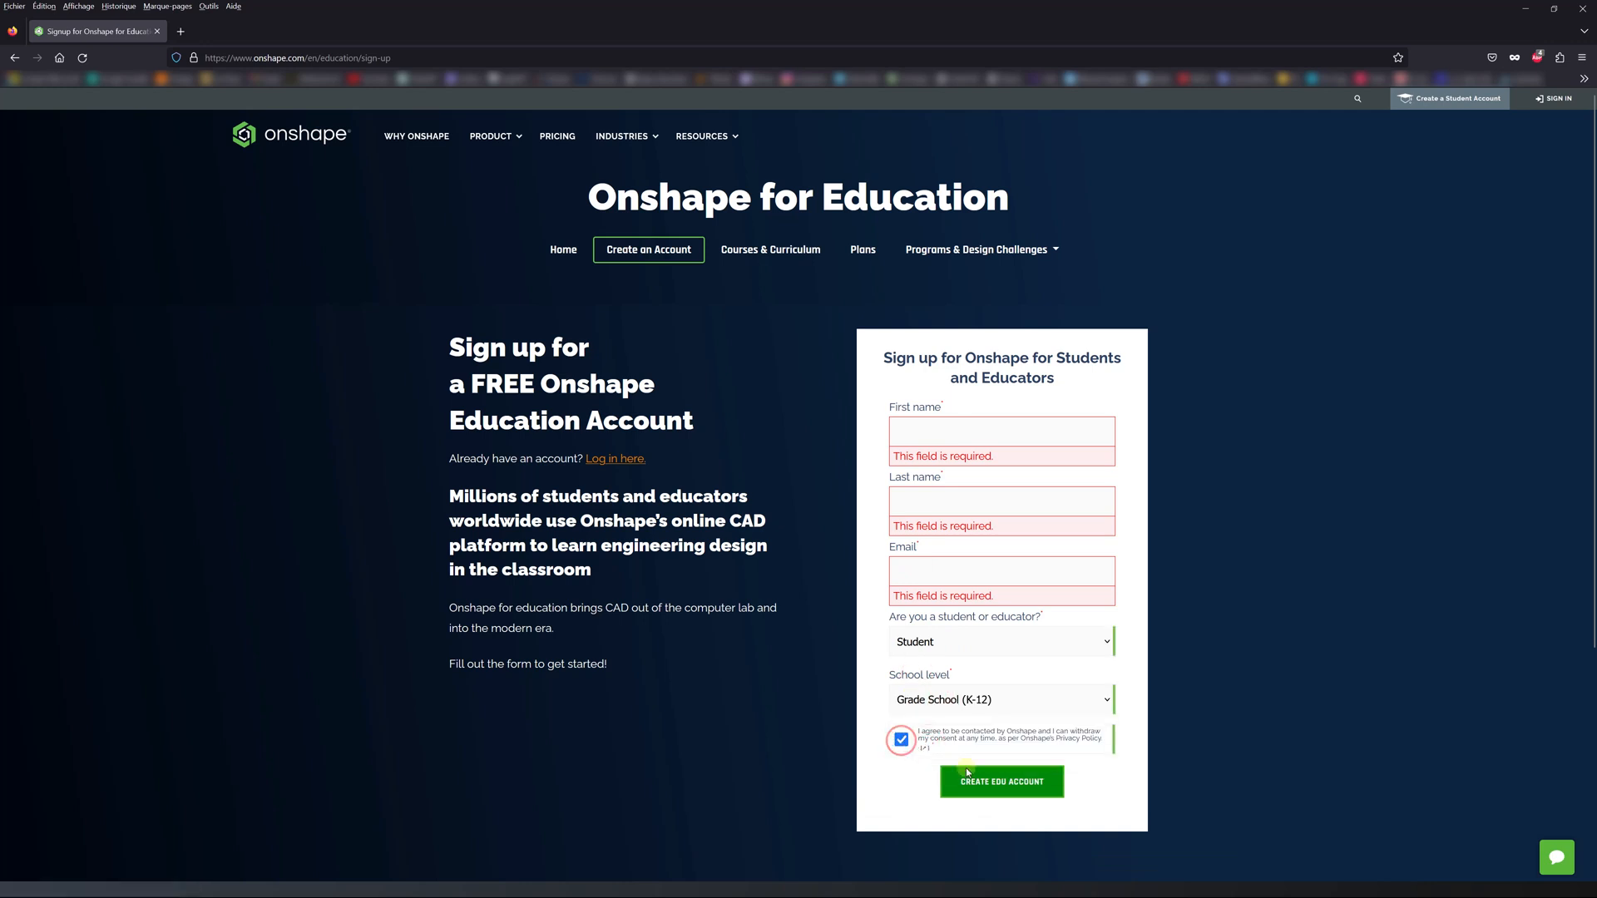
click(1020, 797)
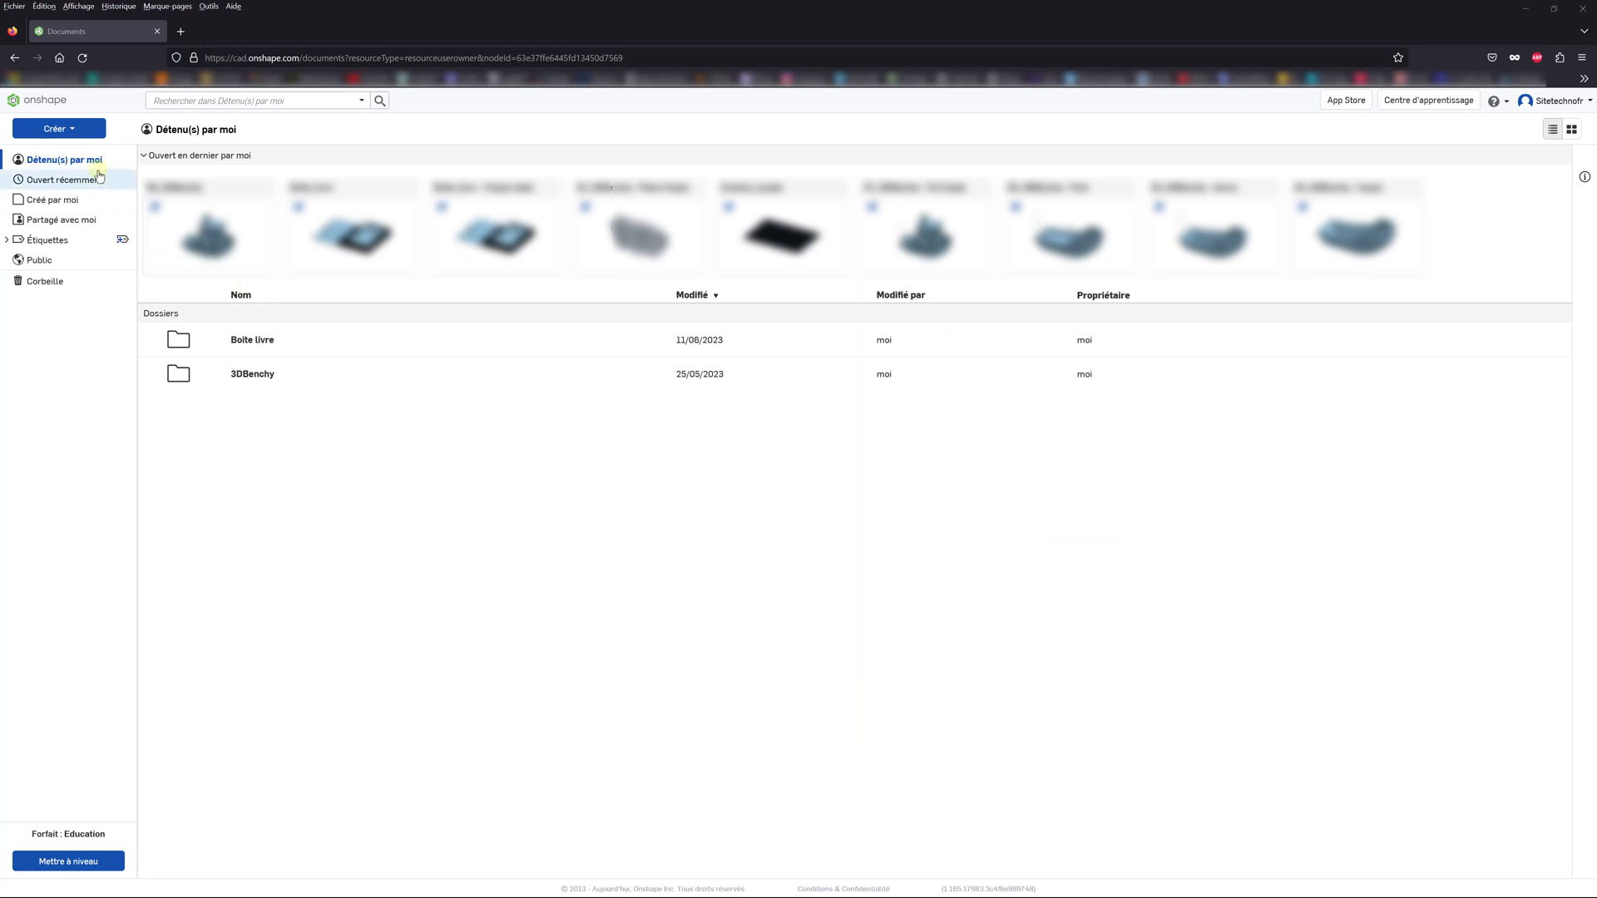
Step: Create a new document named Livre
click(59, 128)
click(61, 150)
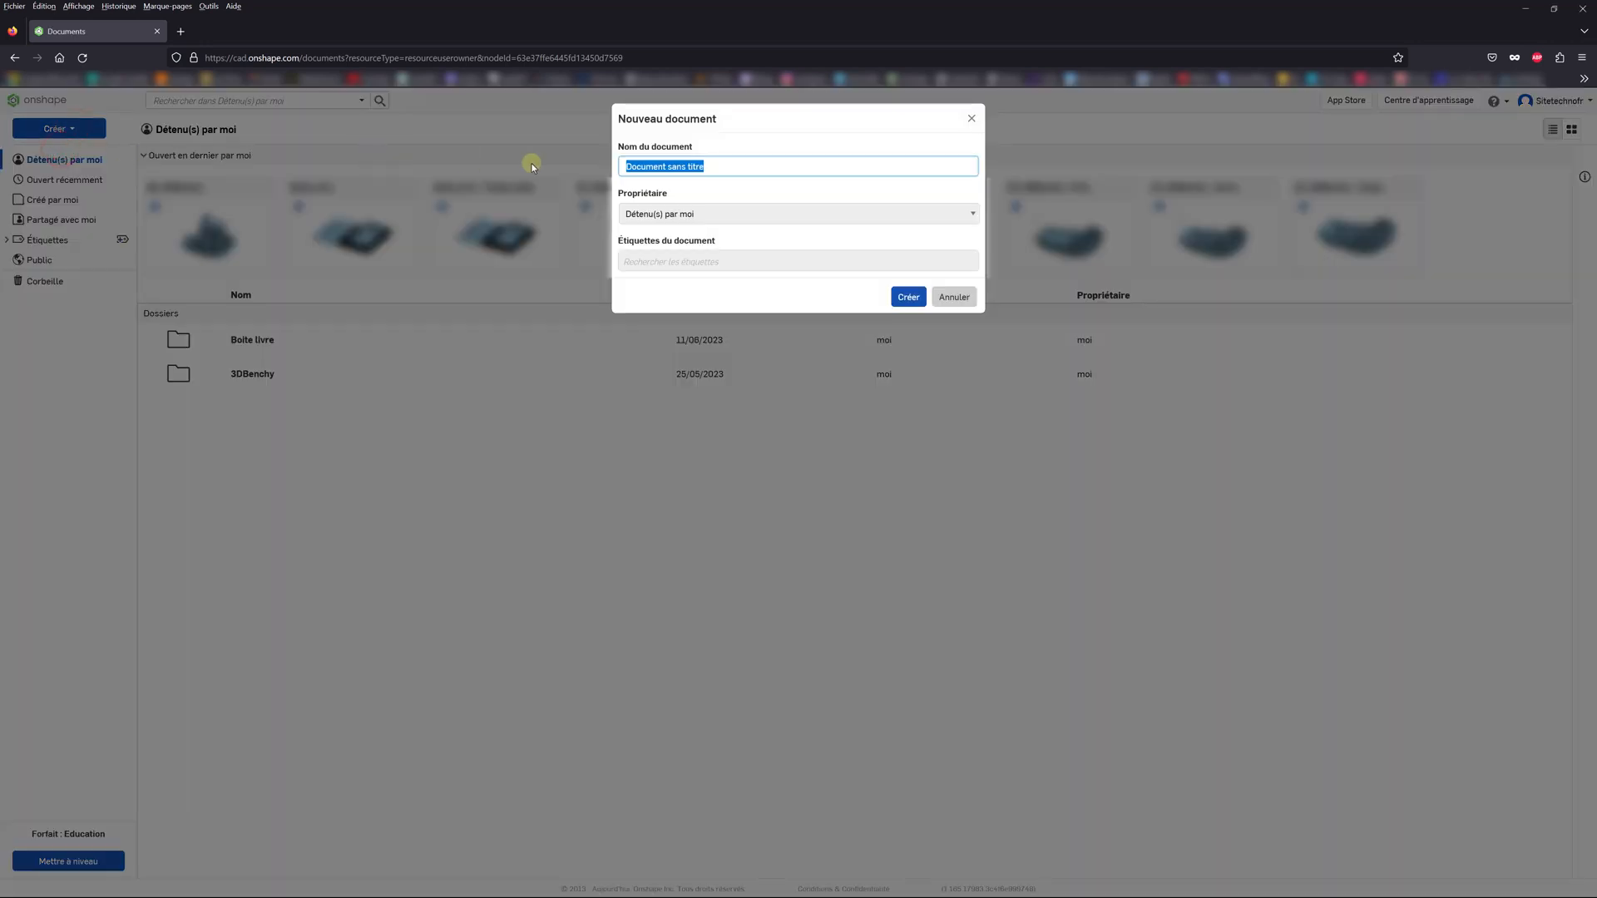
text(Livre)
key(Return)
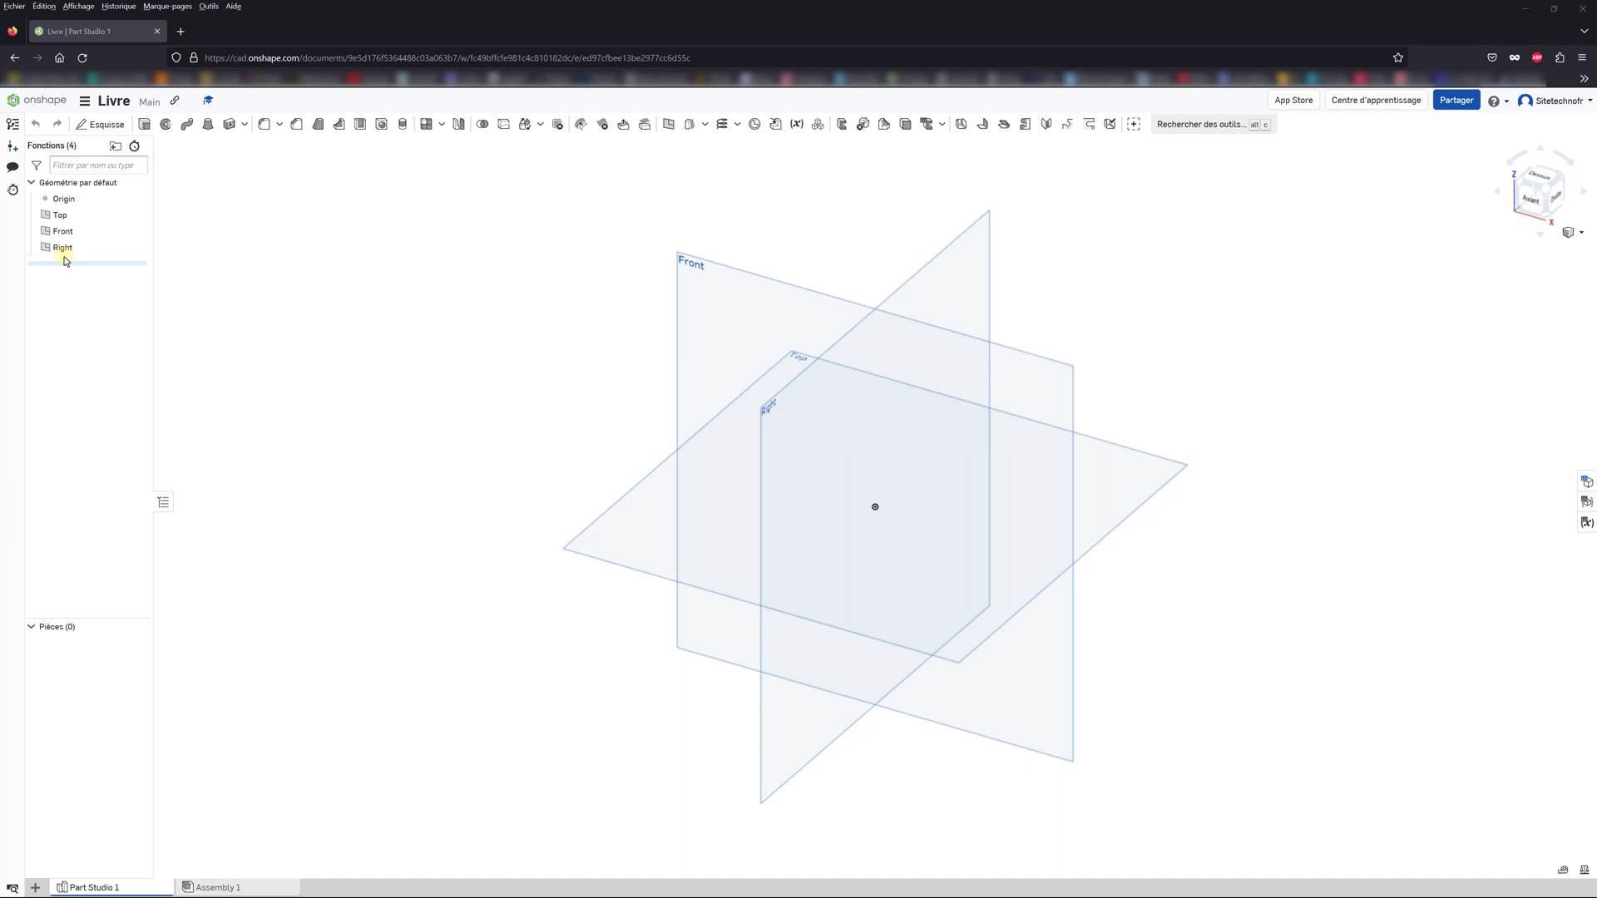
Step: Start a sketch on the Top plane and draw a corner rectangle about 89 by 52 mm around the origin
click(653, 472)
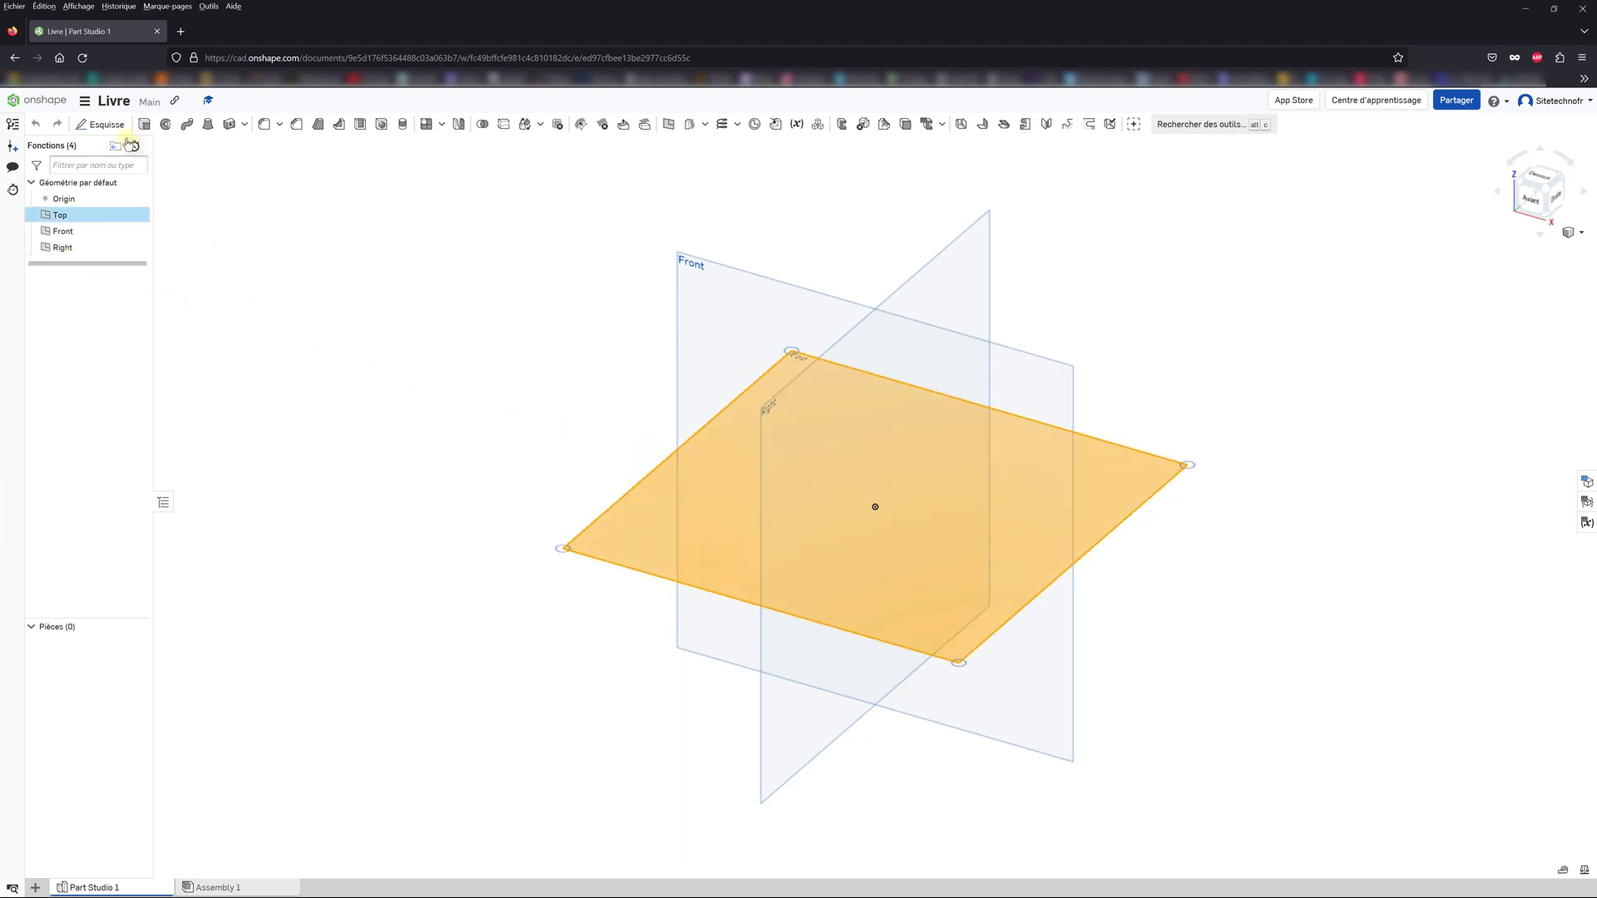
click(104, 127)
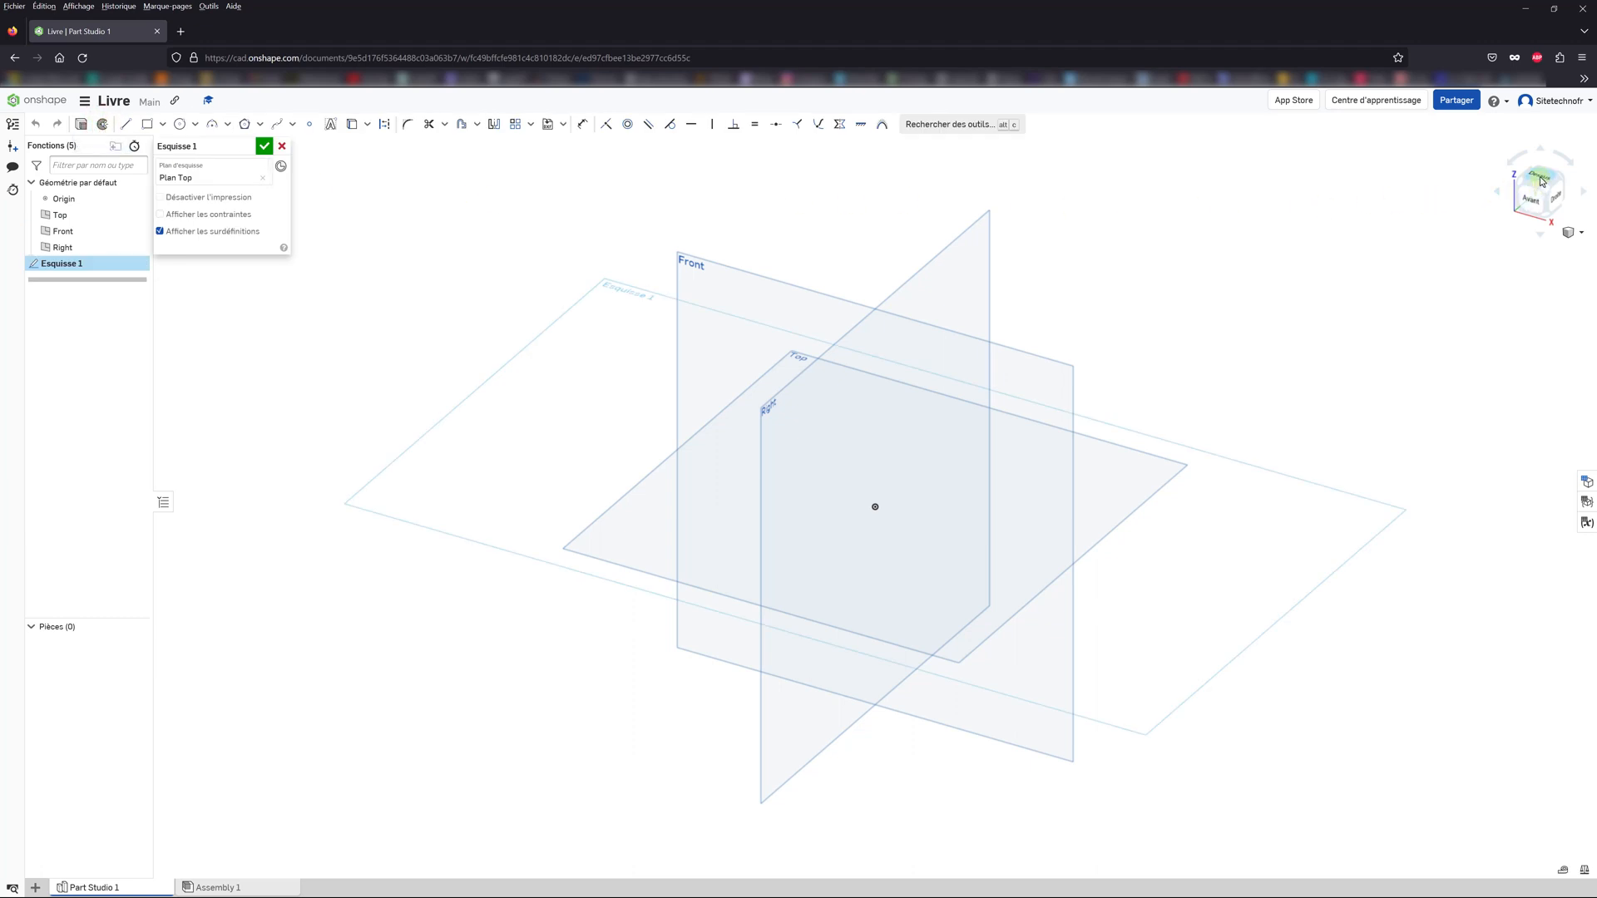
click(1541, 181)
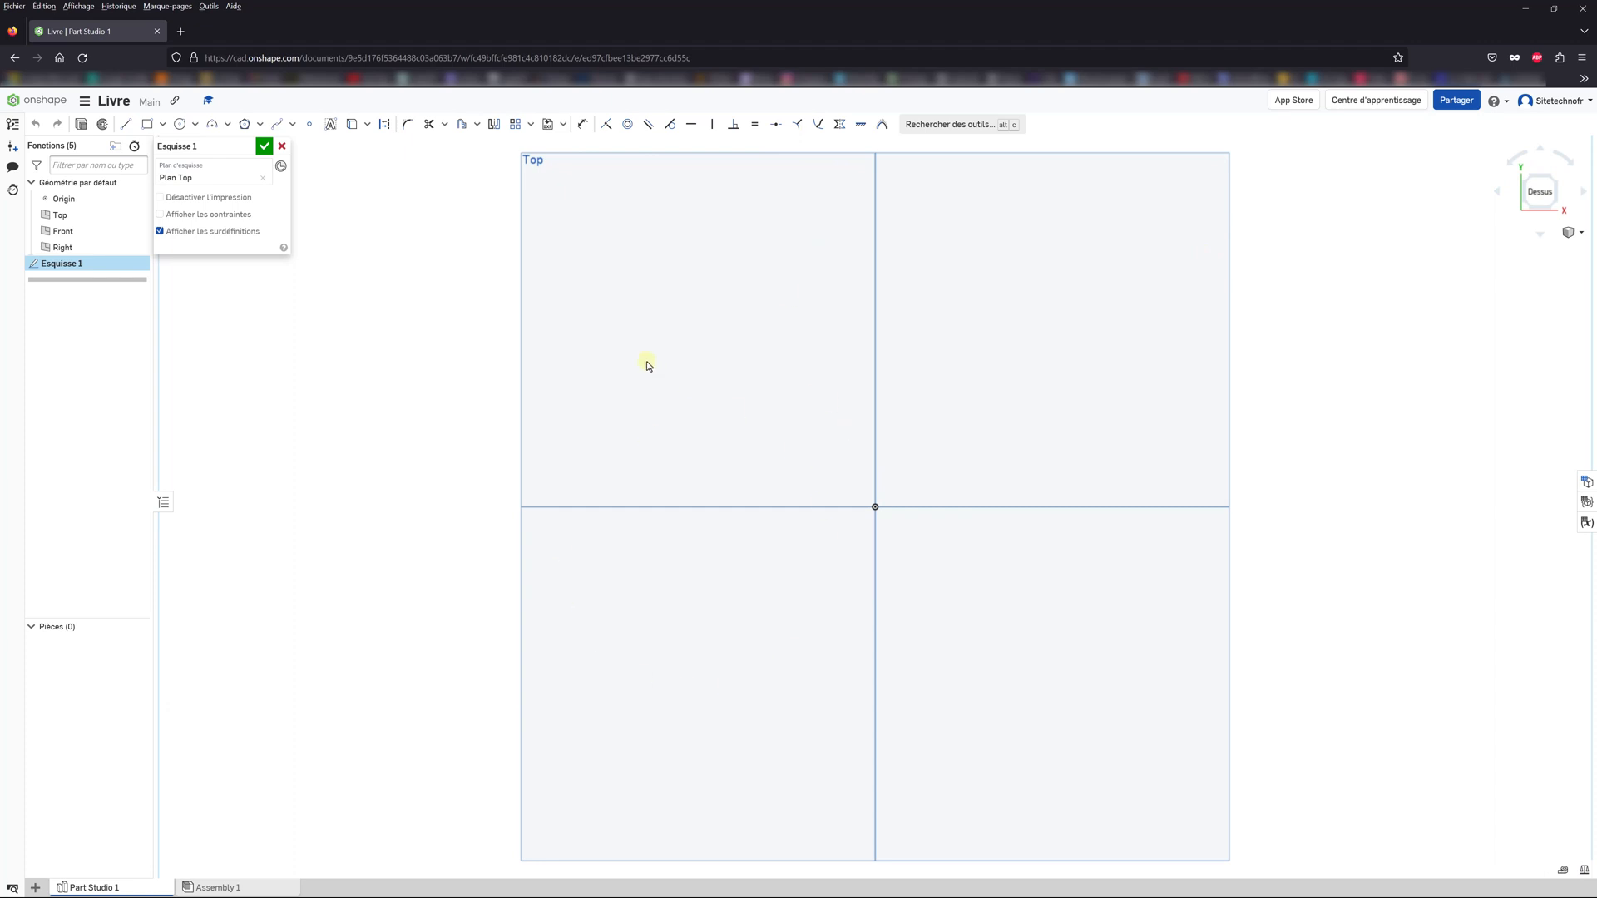
click(146, 124)
click(734, 606)
click(1152, 362)
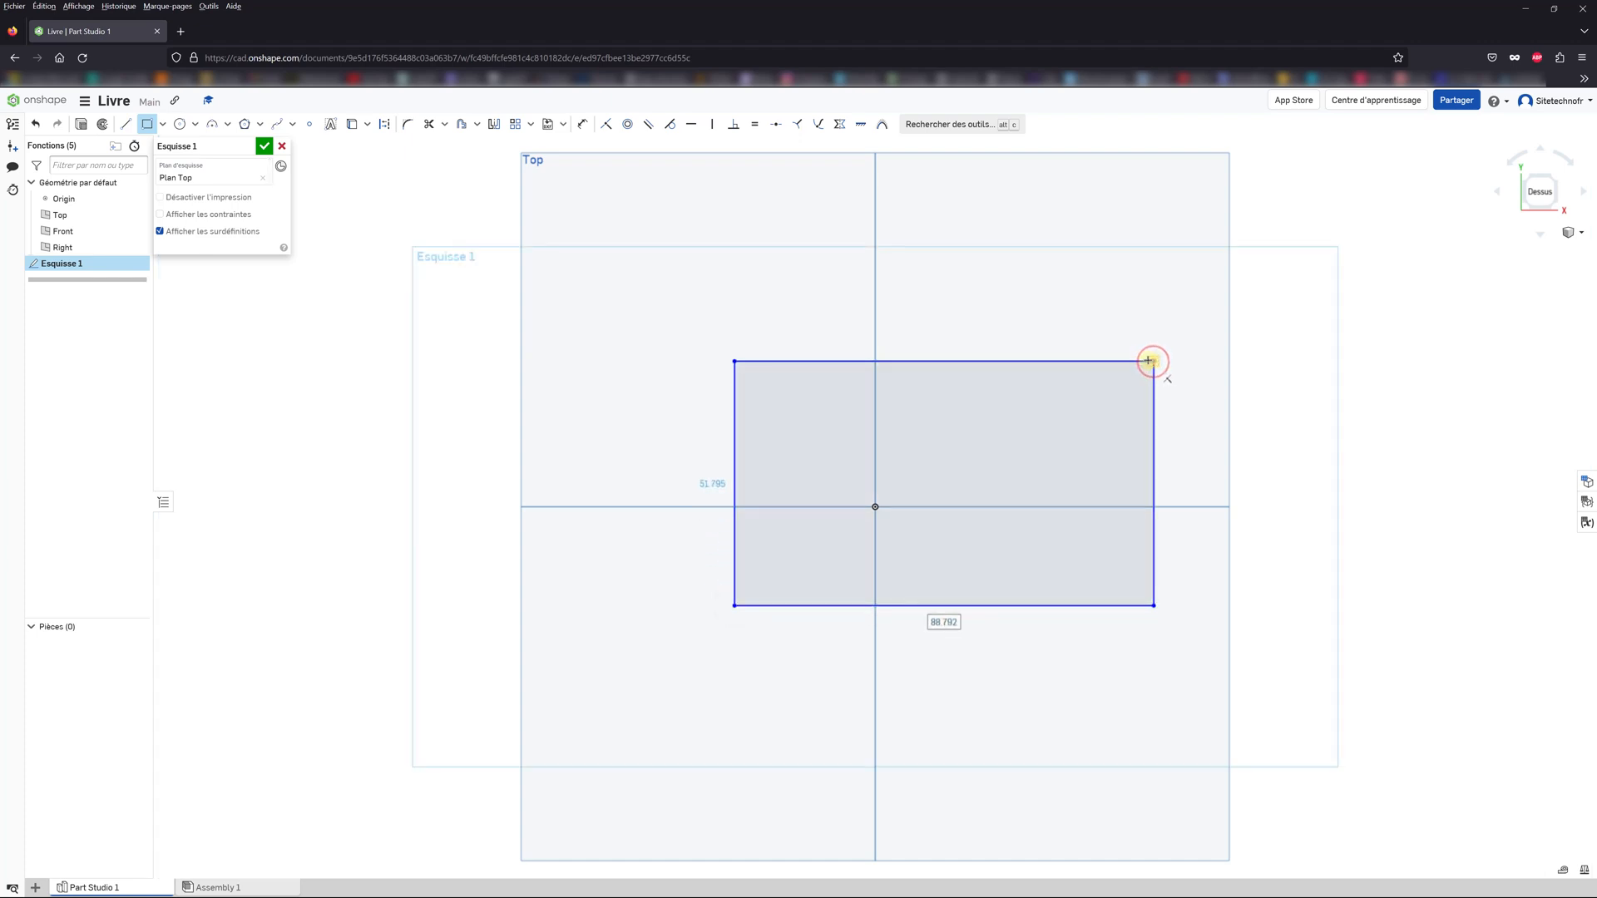
key(Escape)
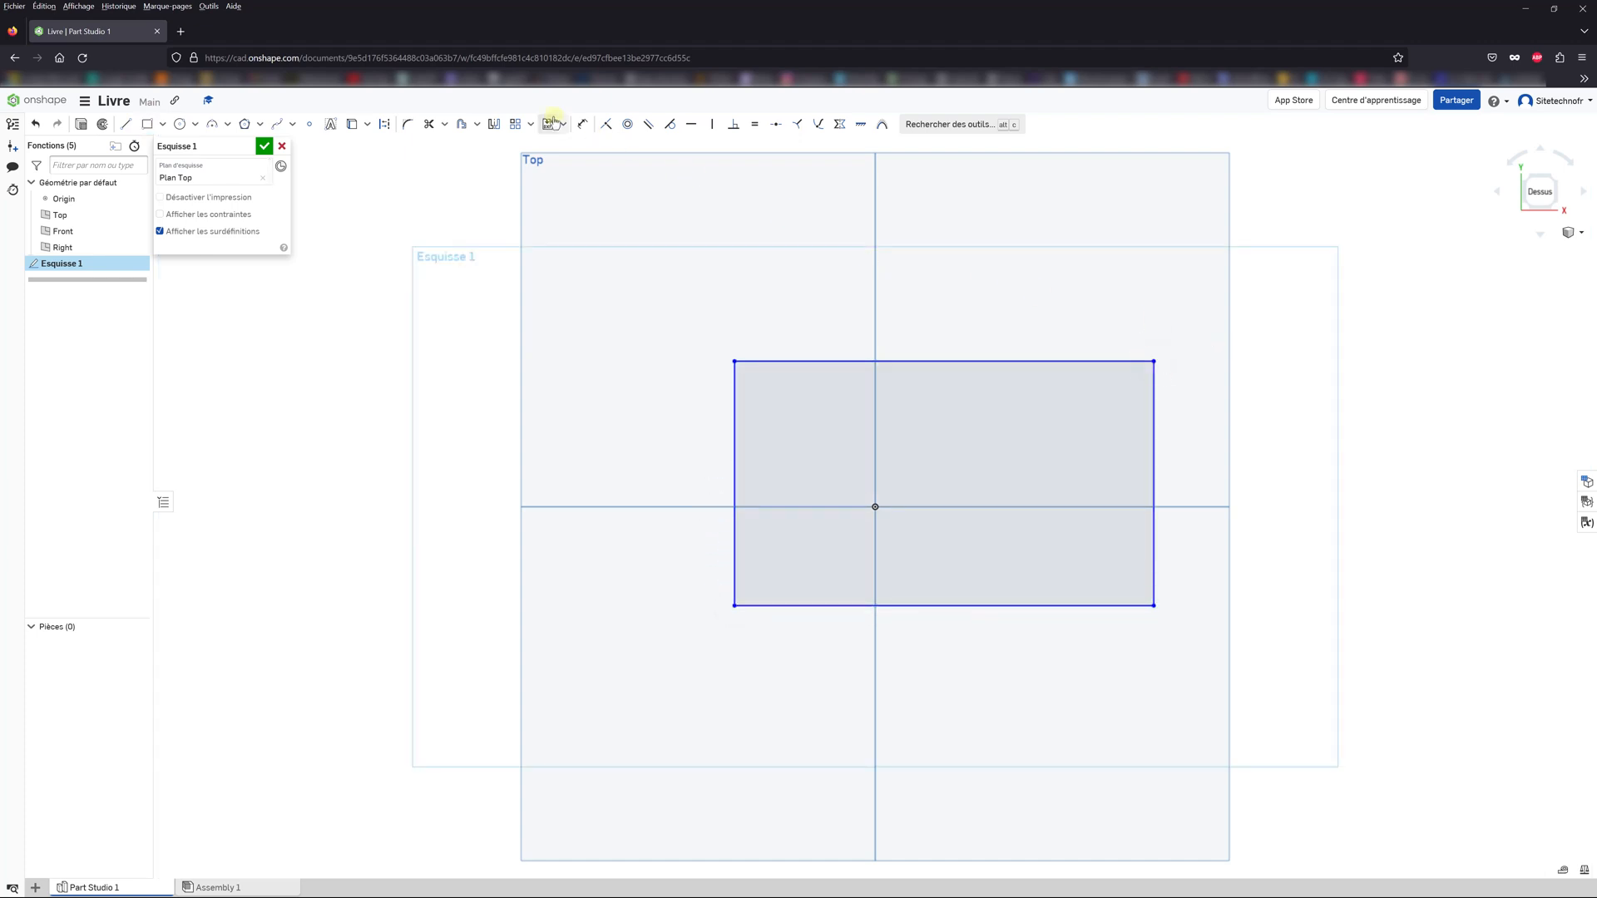
Step: Dimension the rectangle's upper horizontal edge to 200 mm
click(583, 125)
click(924, 360)
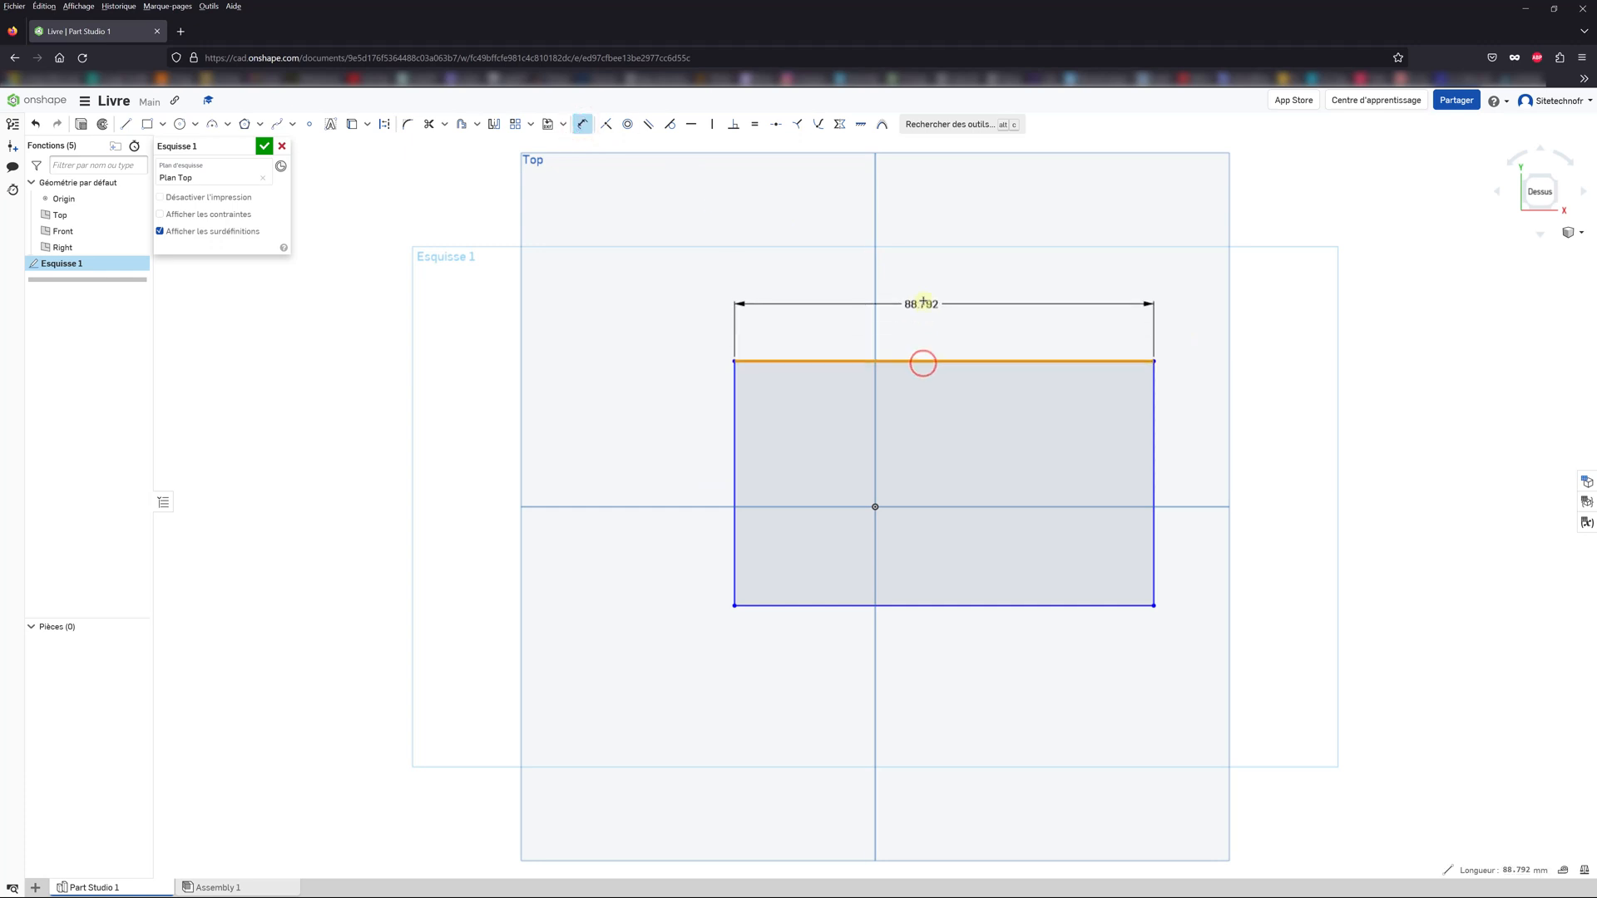
click(925, 298)
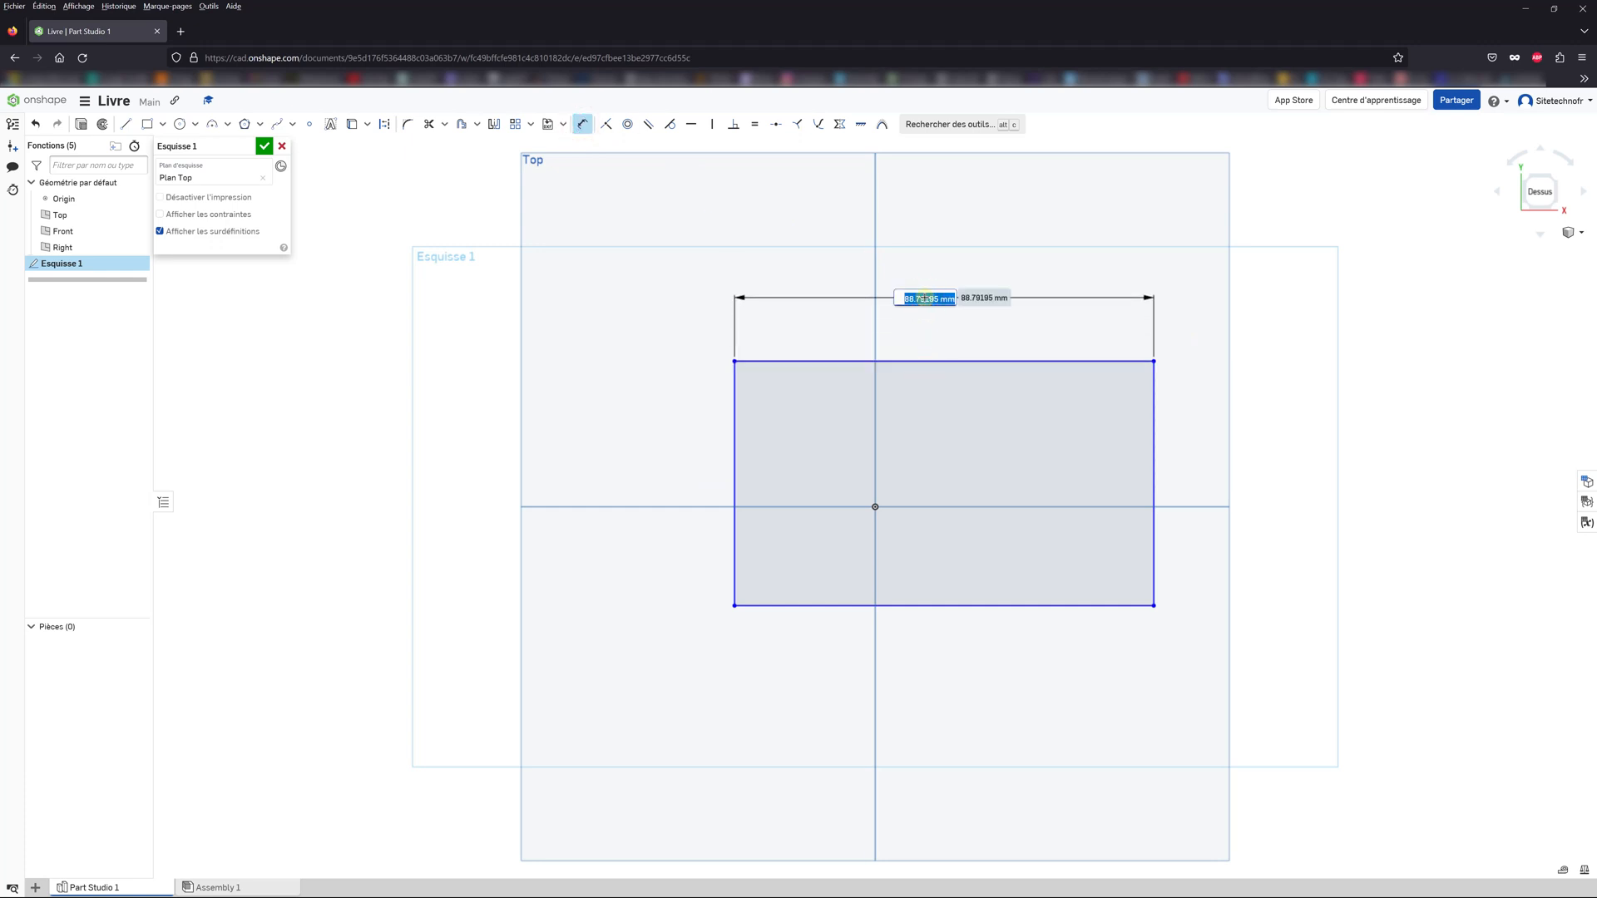
text(200)
key(Return)
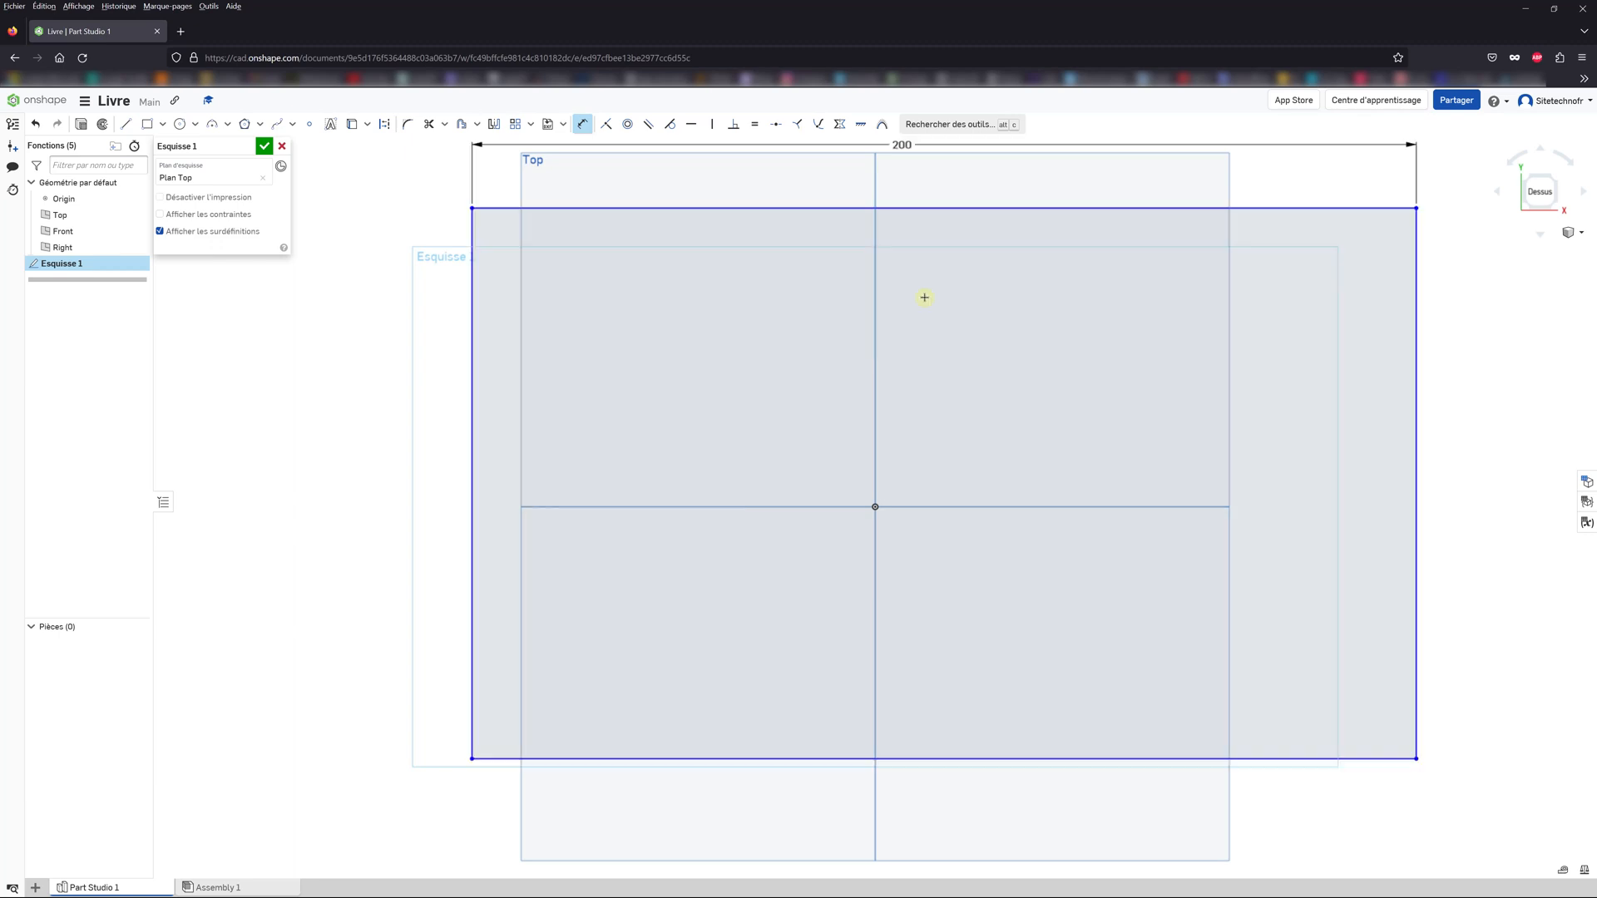
Step: Dimension the rectangle's left vertical edge to 142 mm
click(472, 344)
click(368, 431)
text(1)
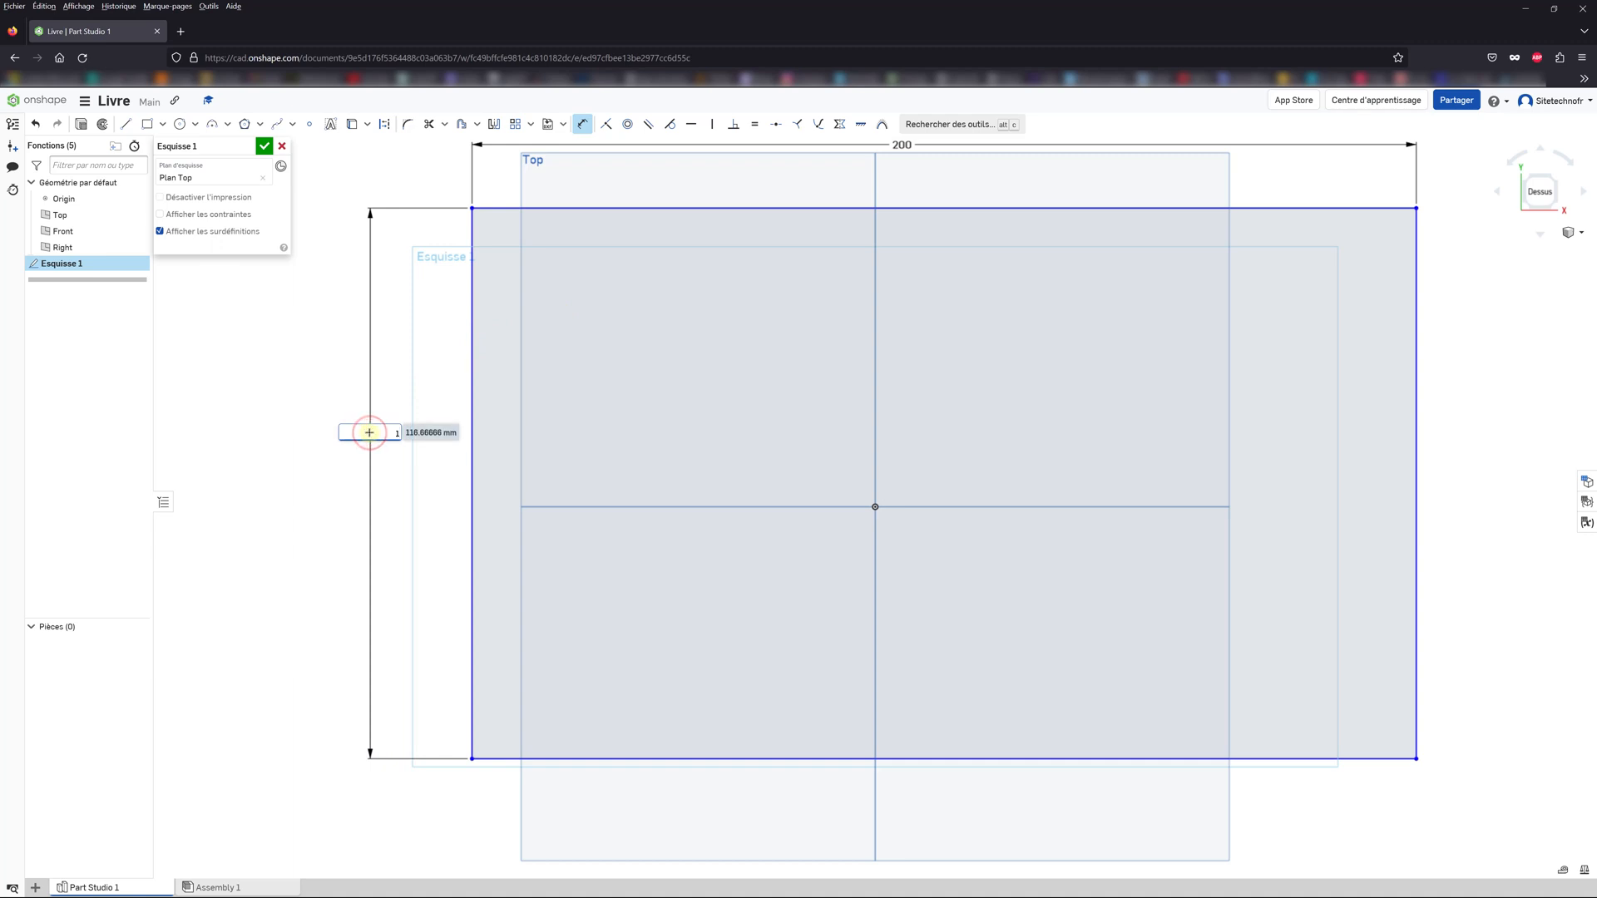
text(42)
key(Return)
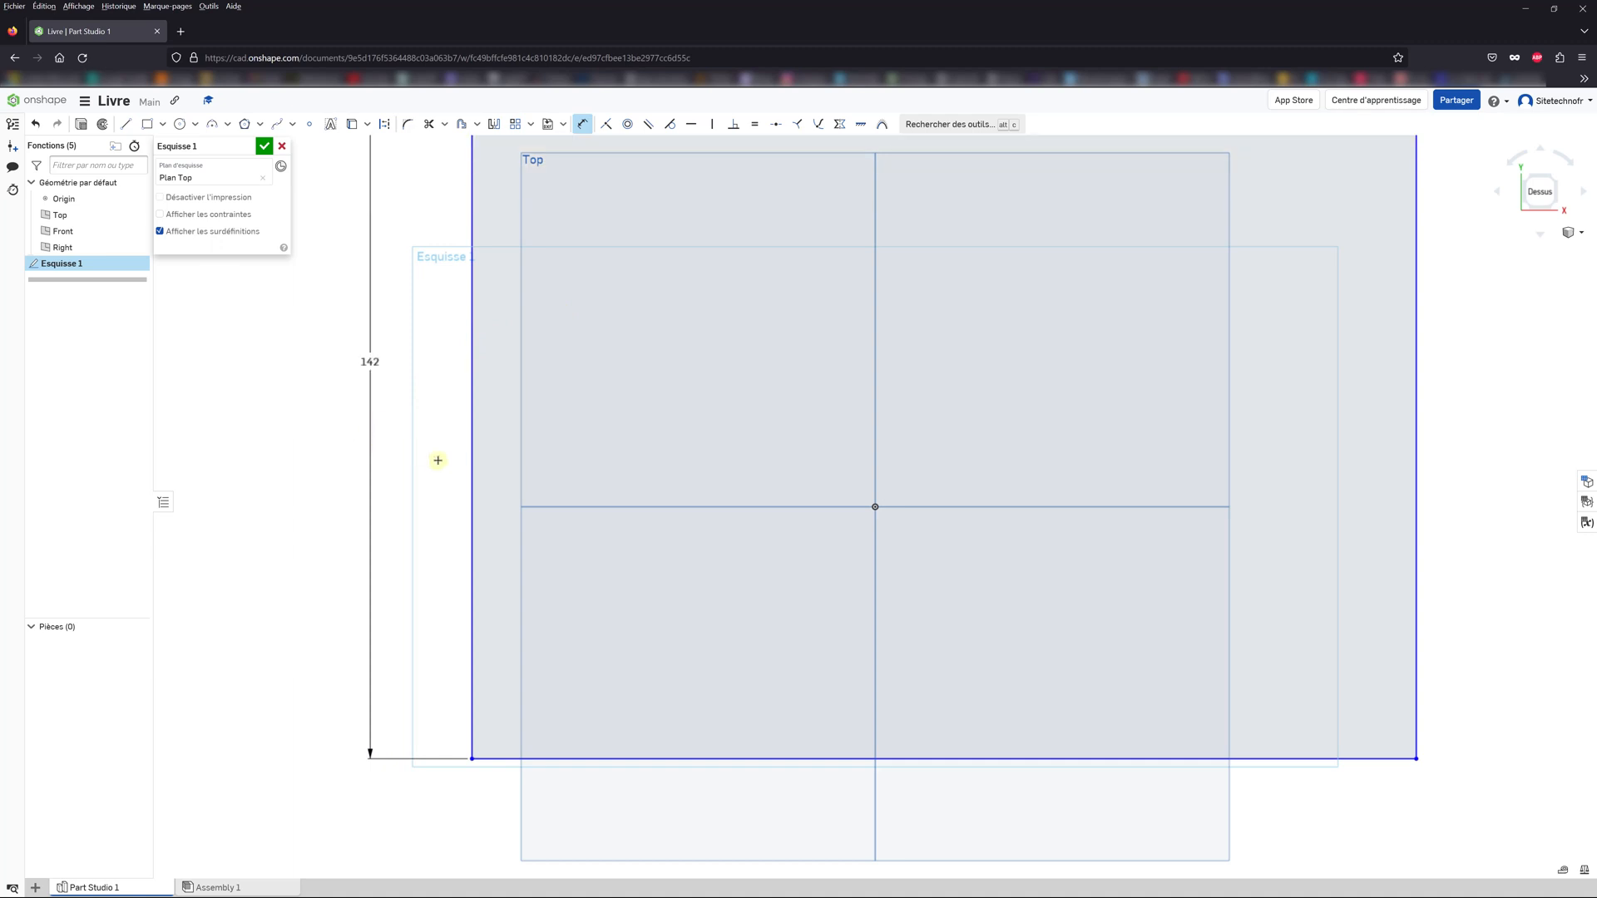
scroll(437, 459, down, 1)
scroll(549, 449, down, 1)
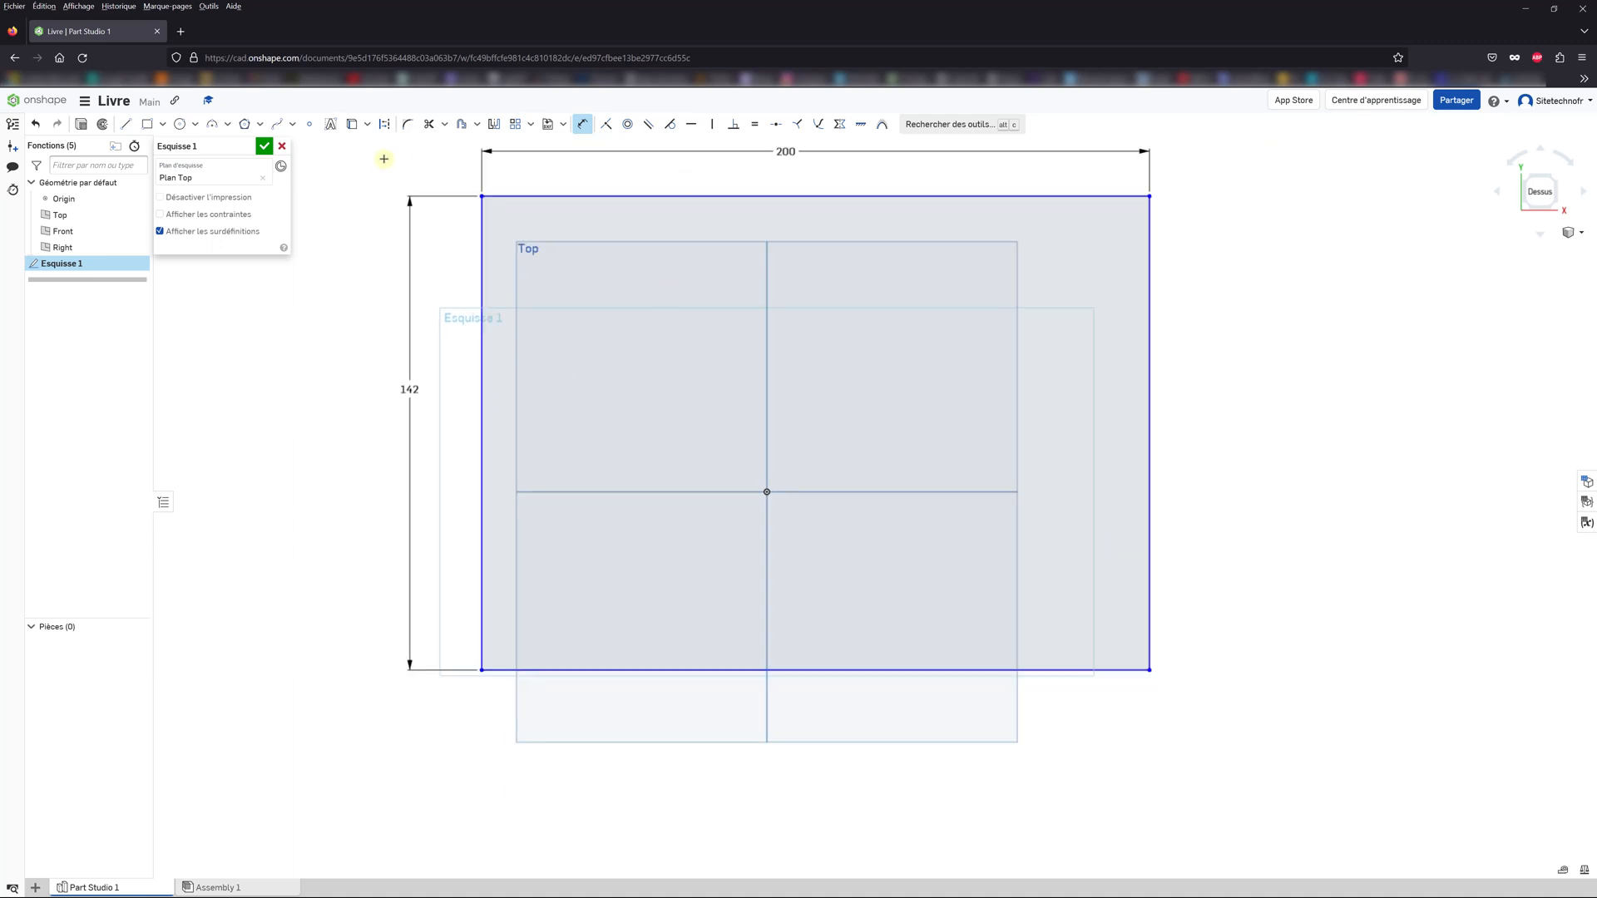
key(Escape)
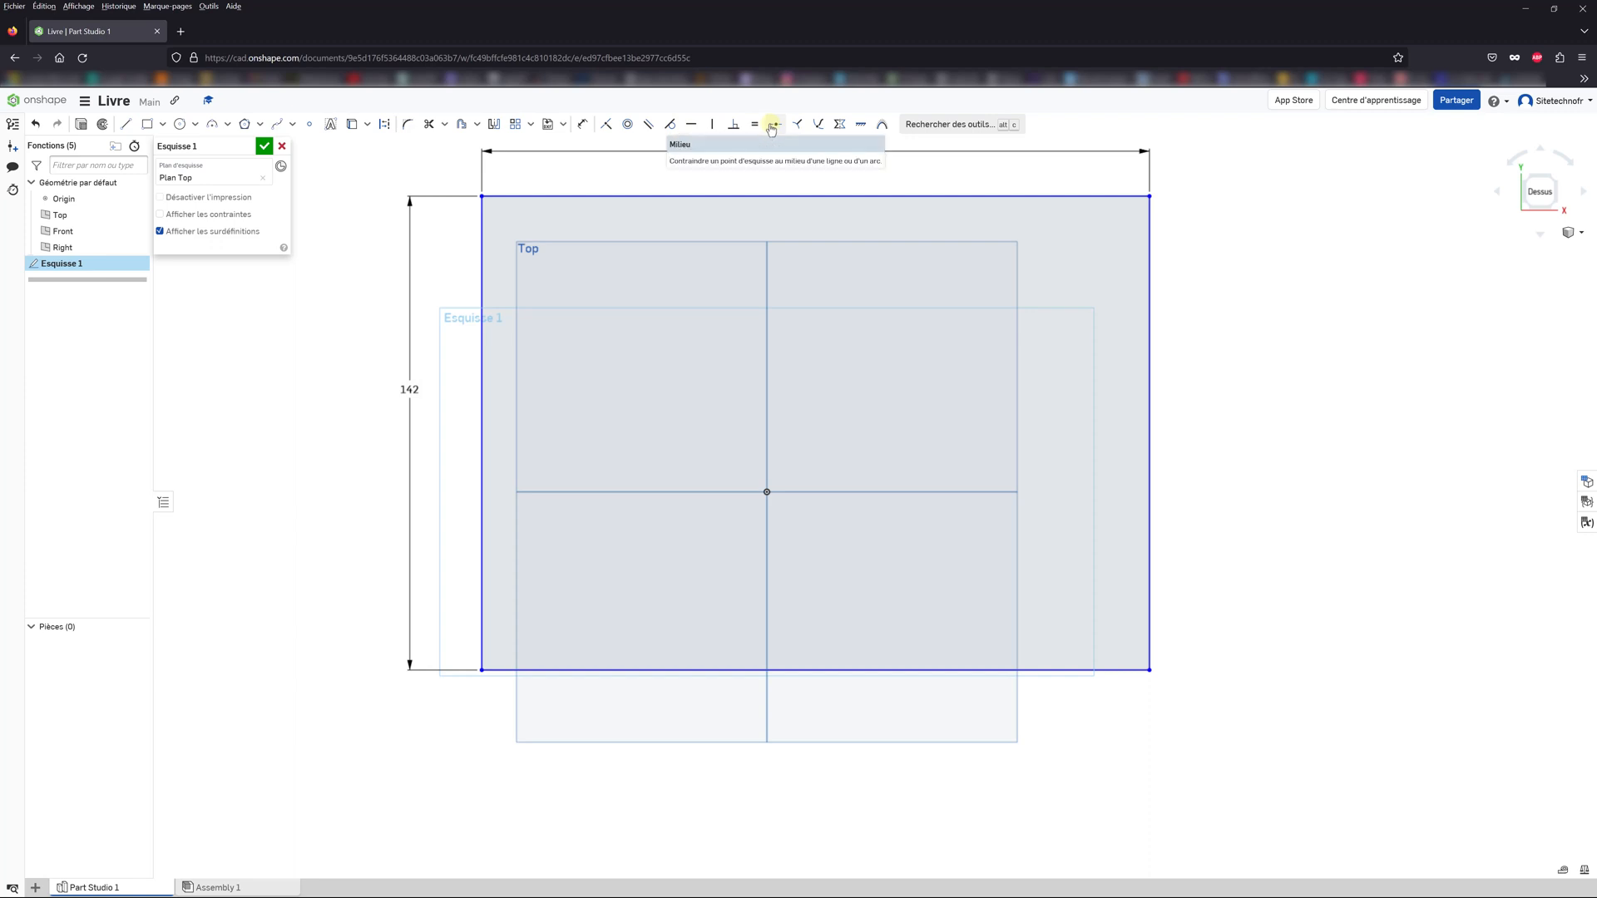
Step: Draw a diagonal line from the rectangle's upper-left corner to its lower-right corner and convert it to construction geometry
click(124, 126)
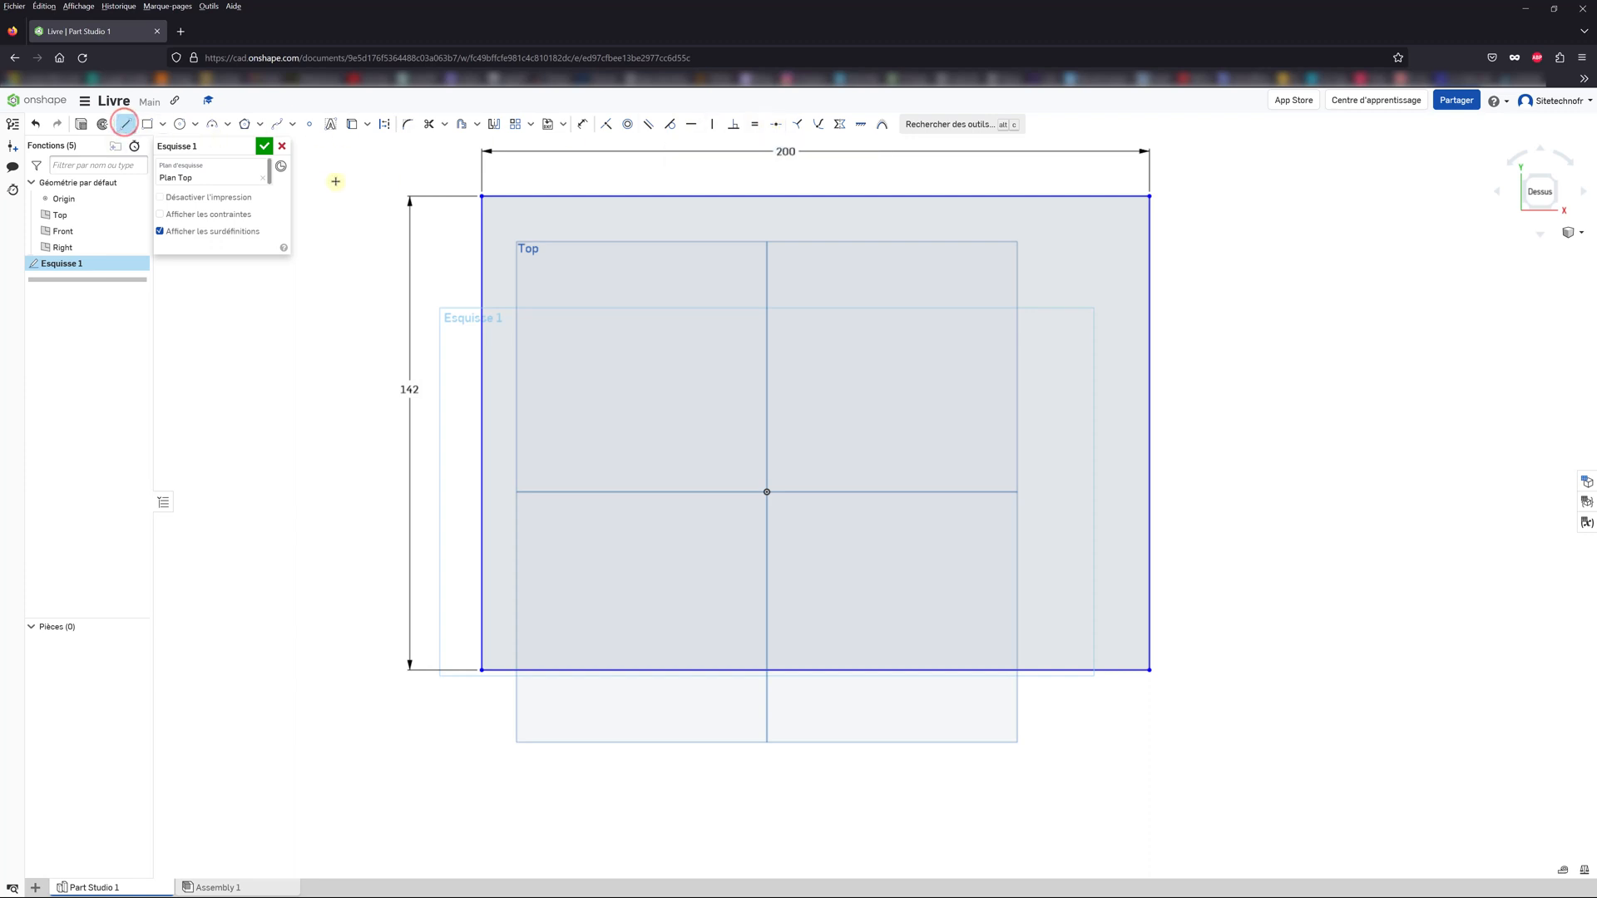
click(482, 197)
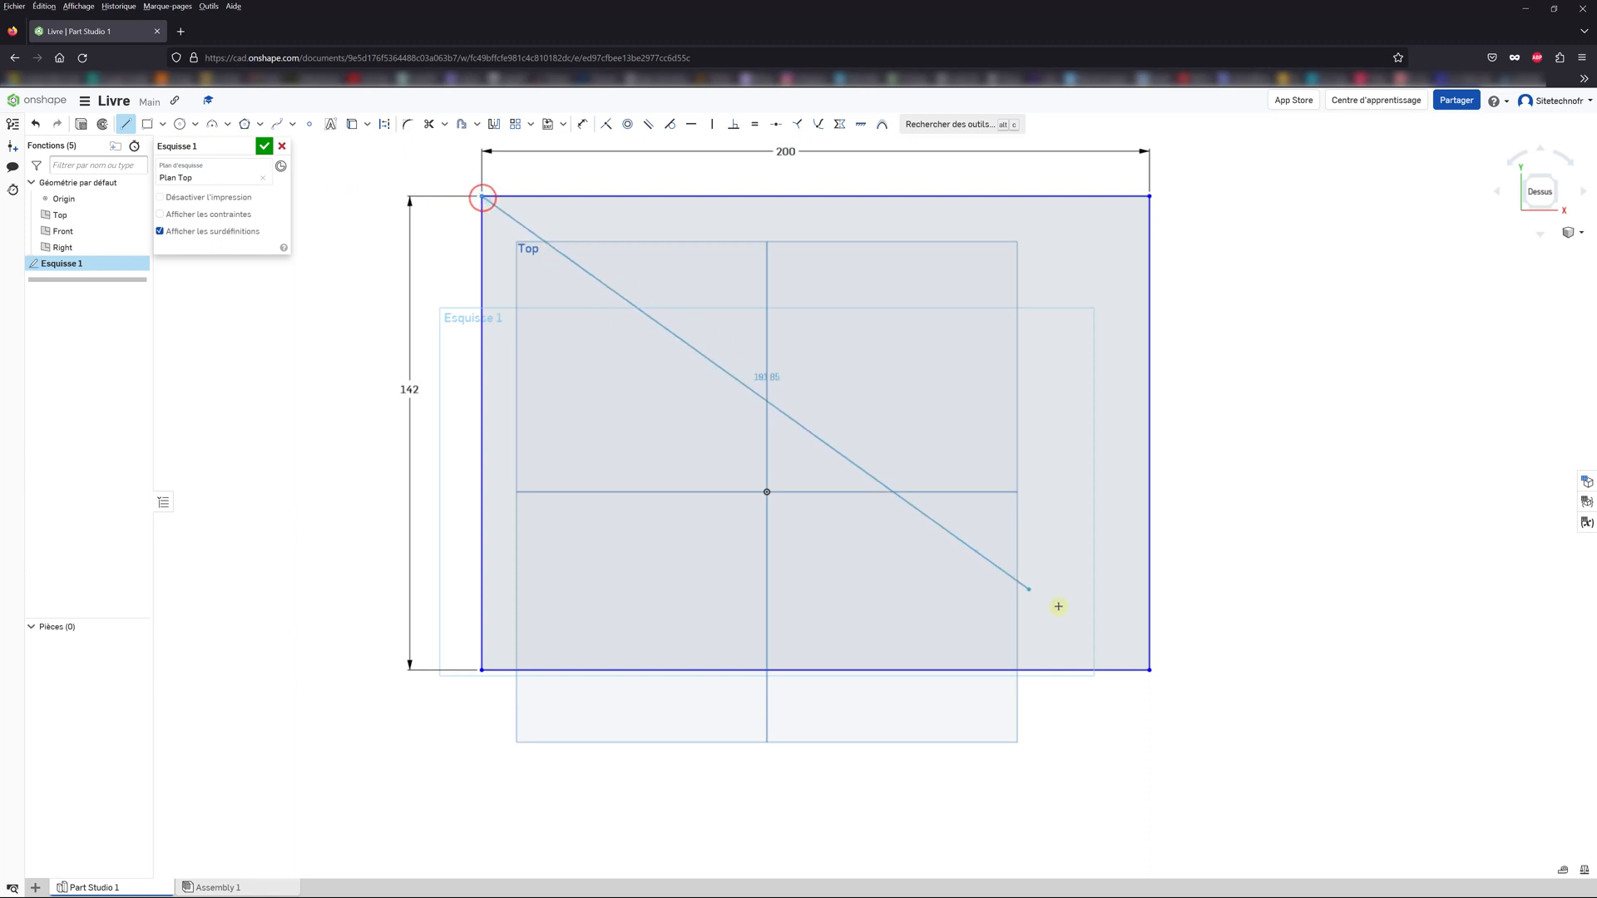
click(1148, 669)
key(Escape)
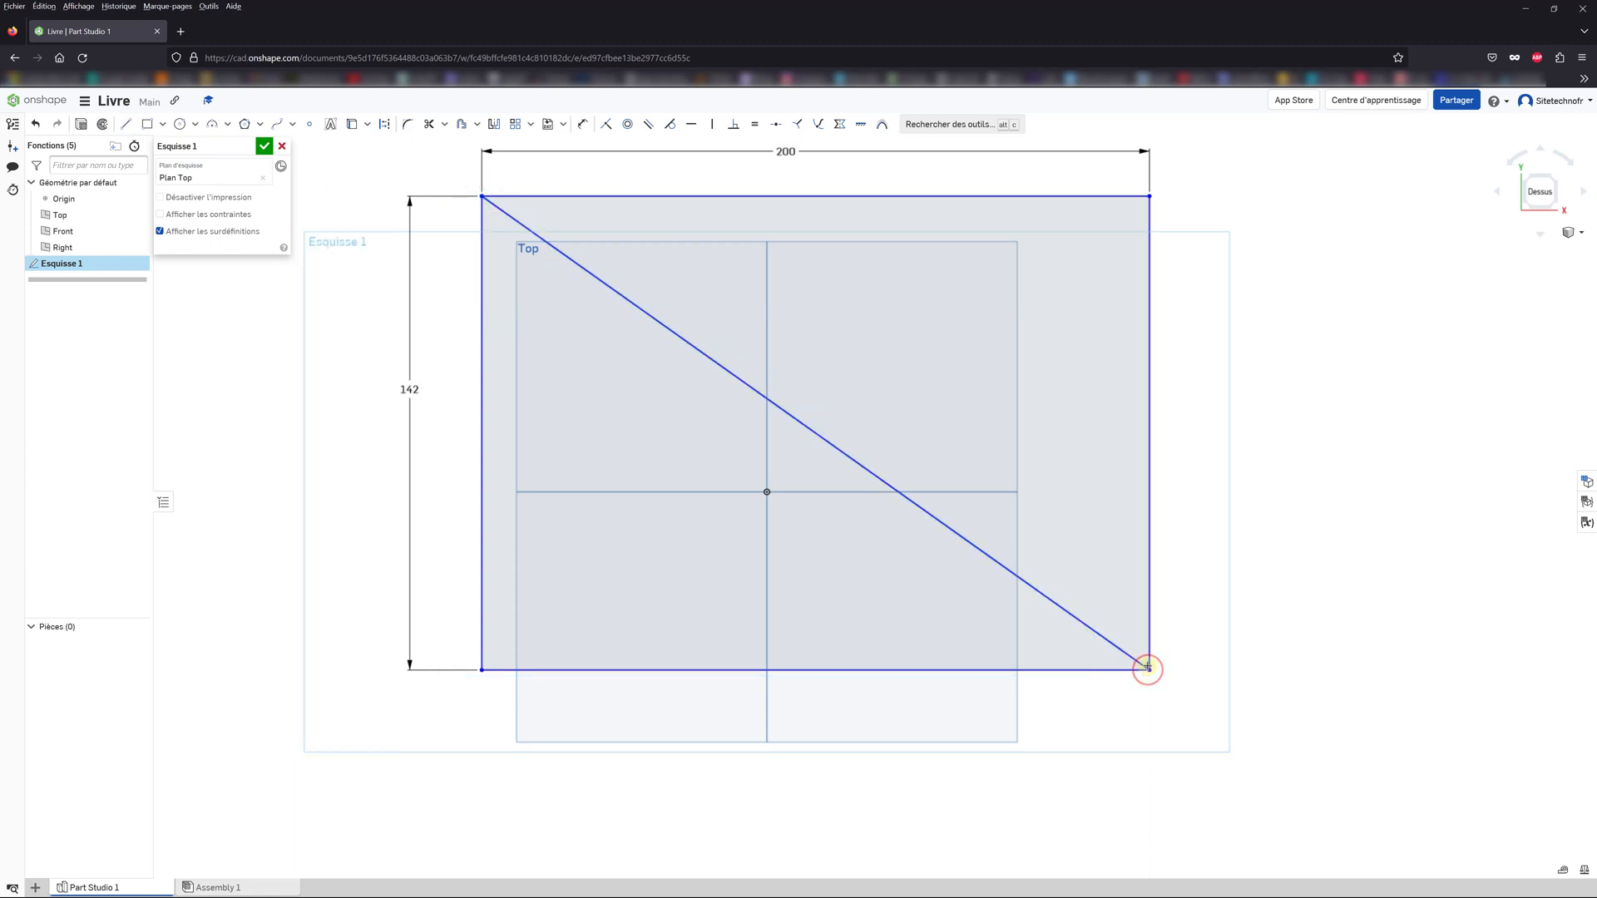
right_click(801, 426)
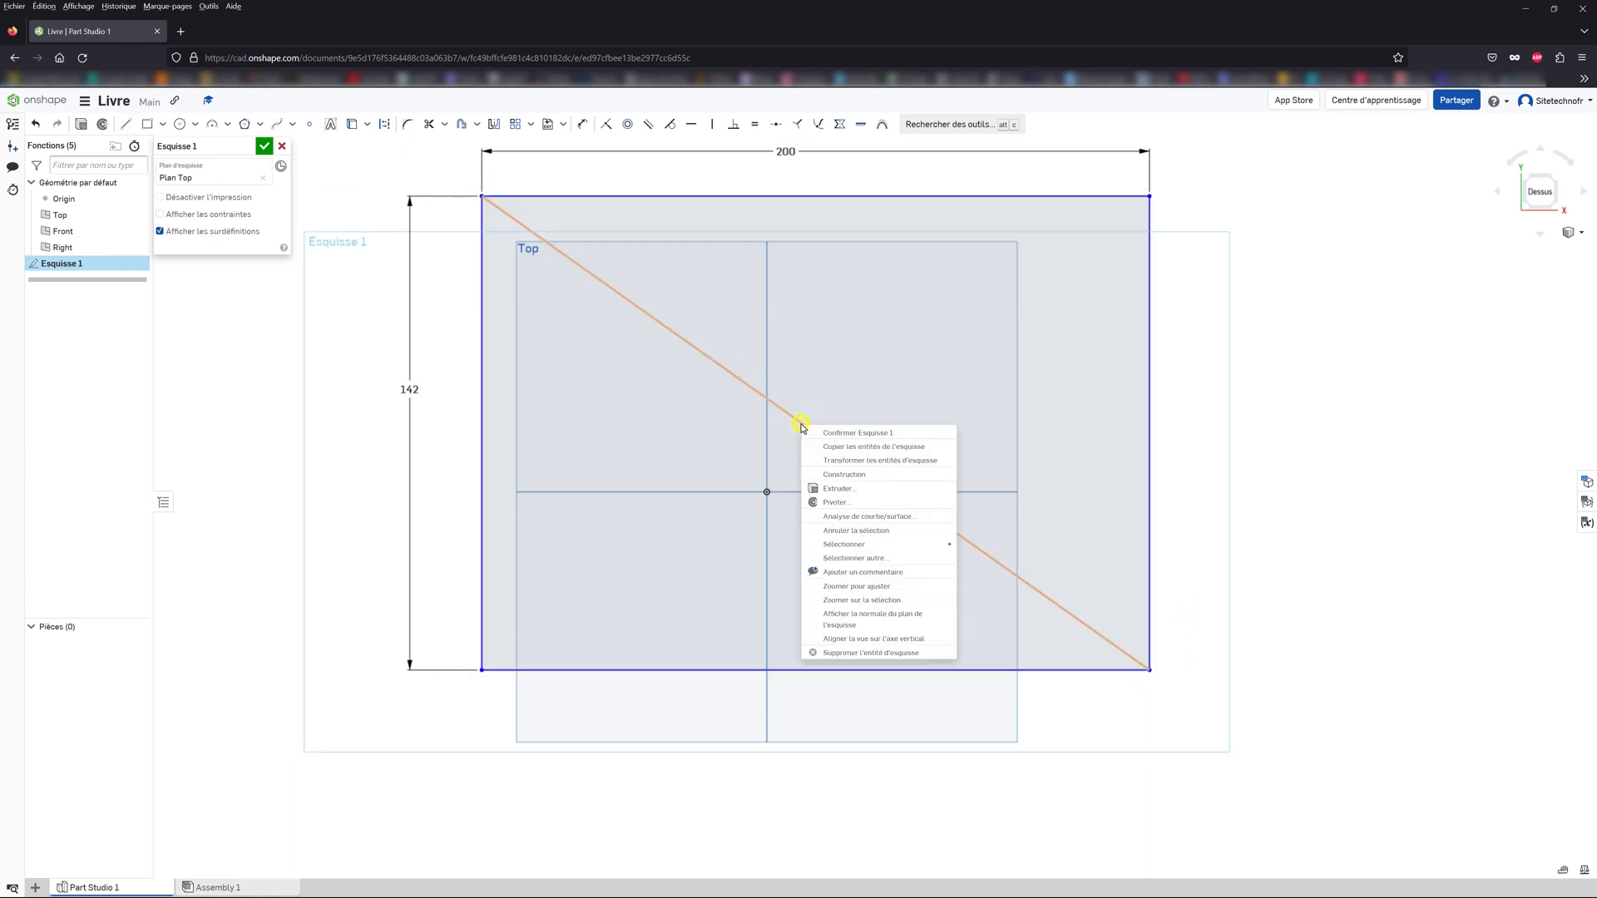
click(837, 476)
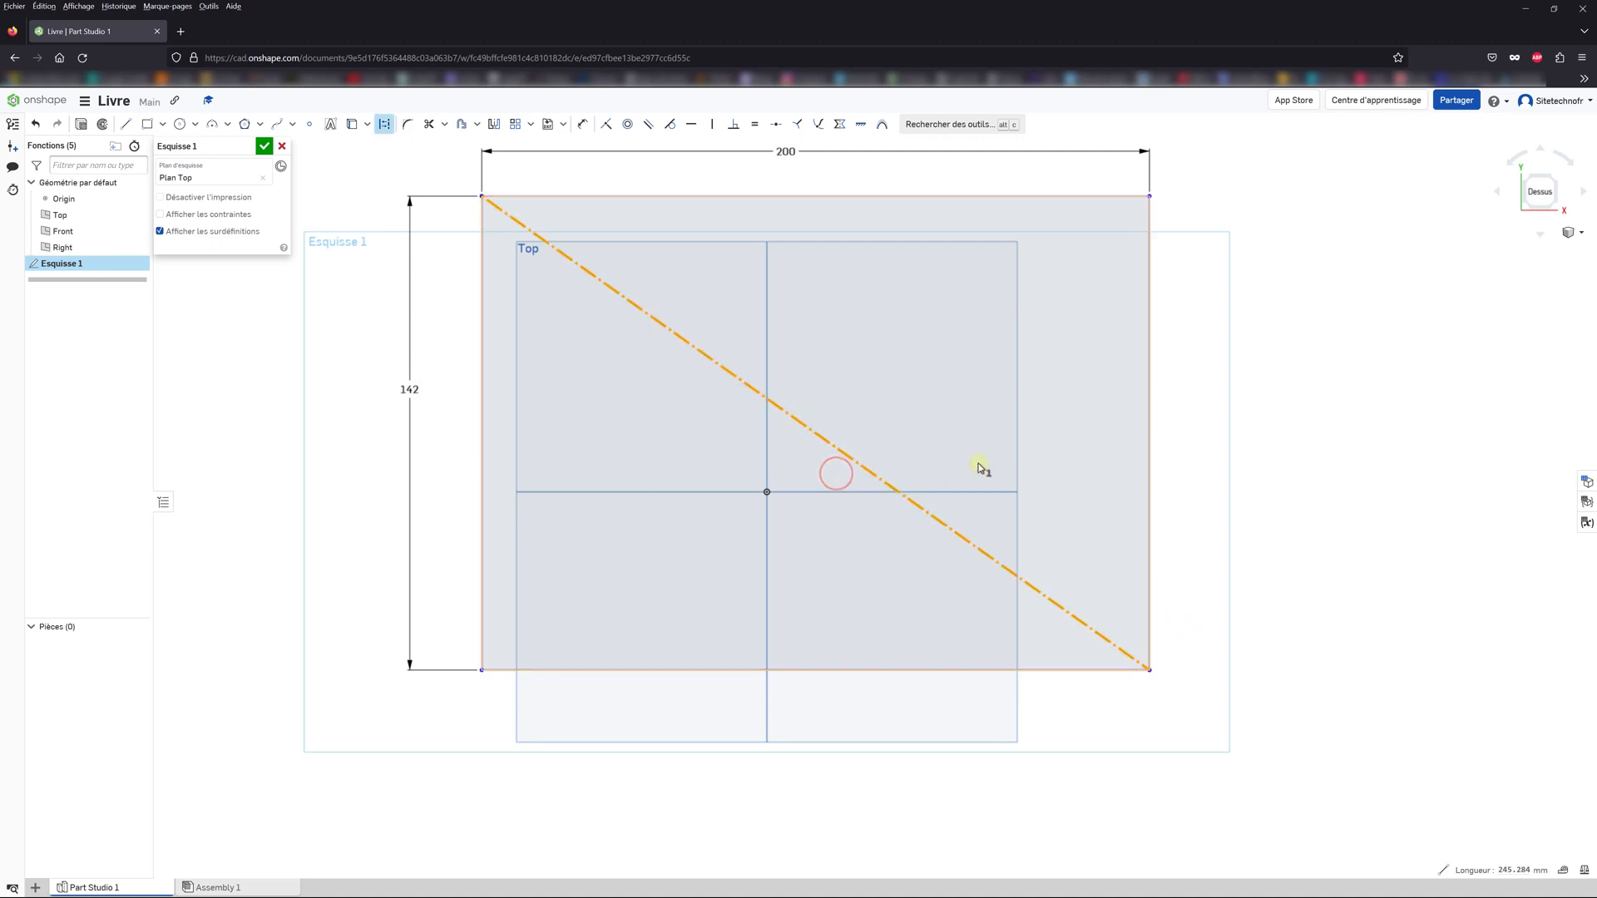
click(1275, 448)
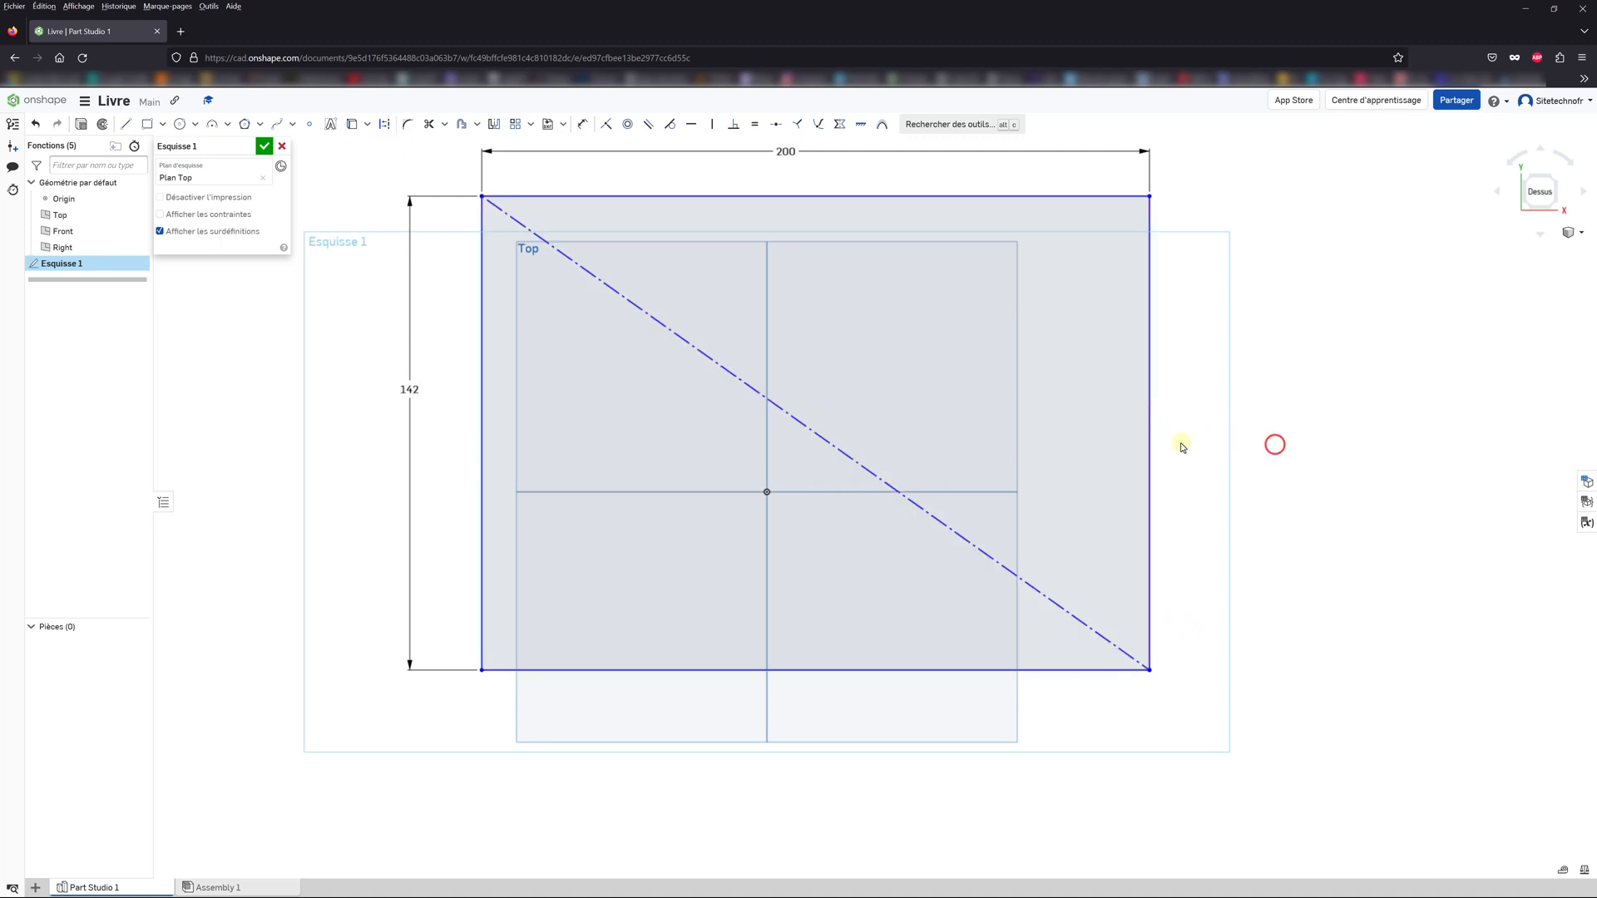
Step: Center the rectangle by constraining the diagonal's midpoint to the origin, and finish the sketch
click(776, 126)
click(792, 416)
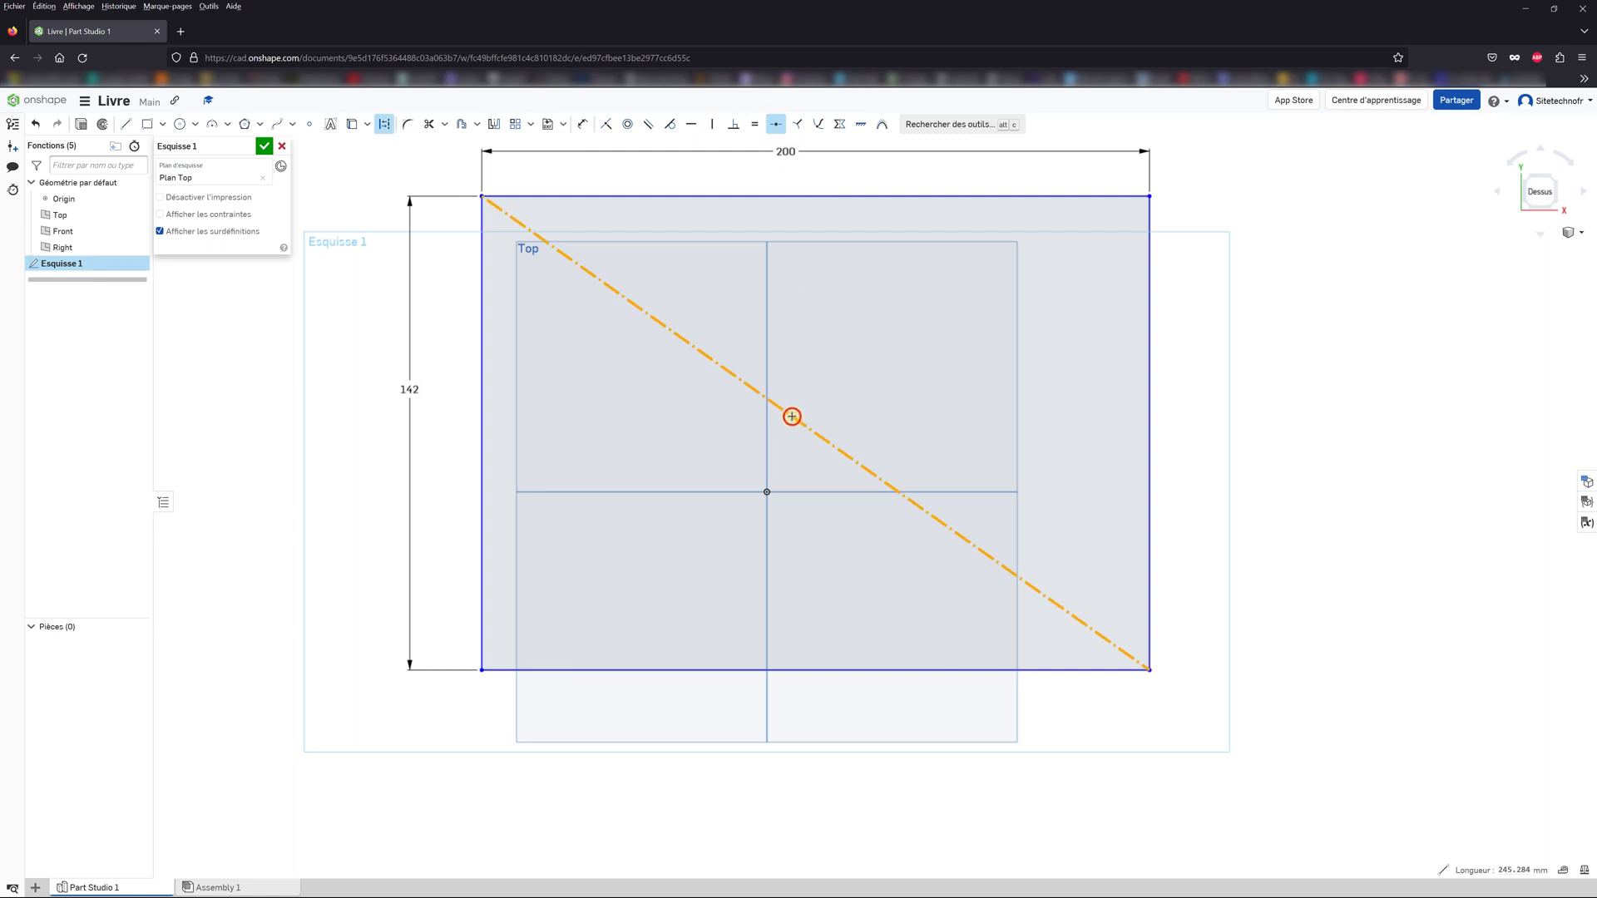
click(767, 495)
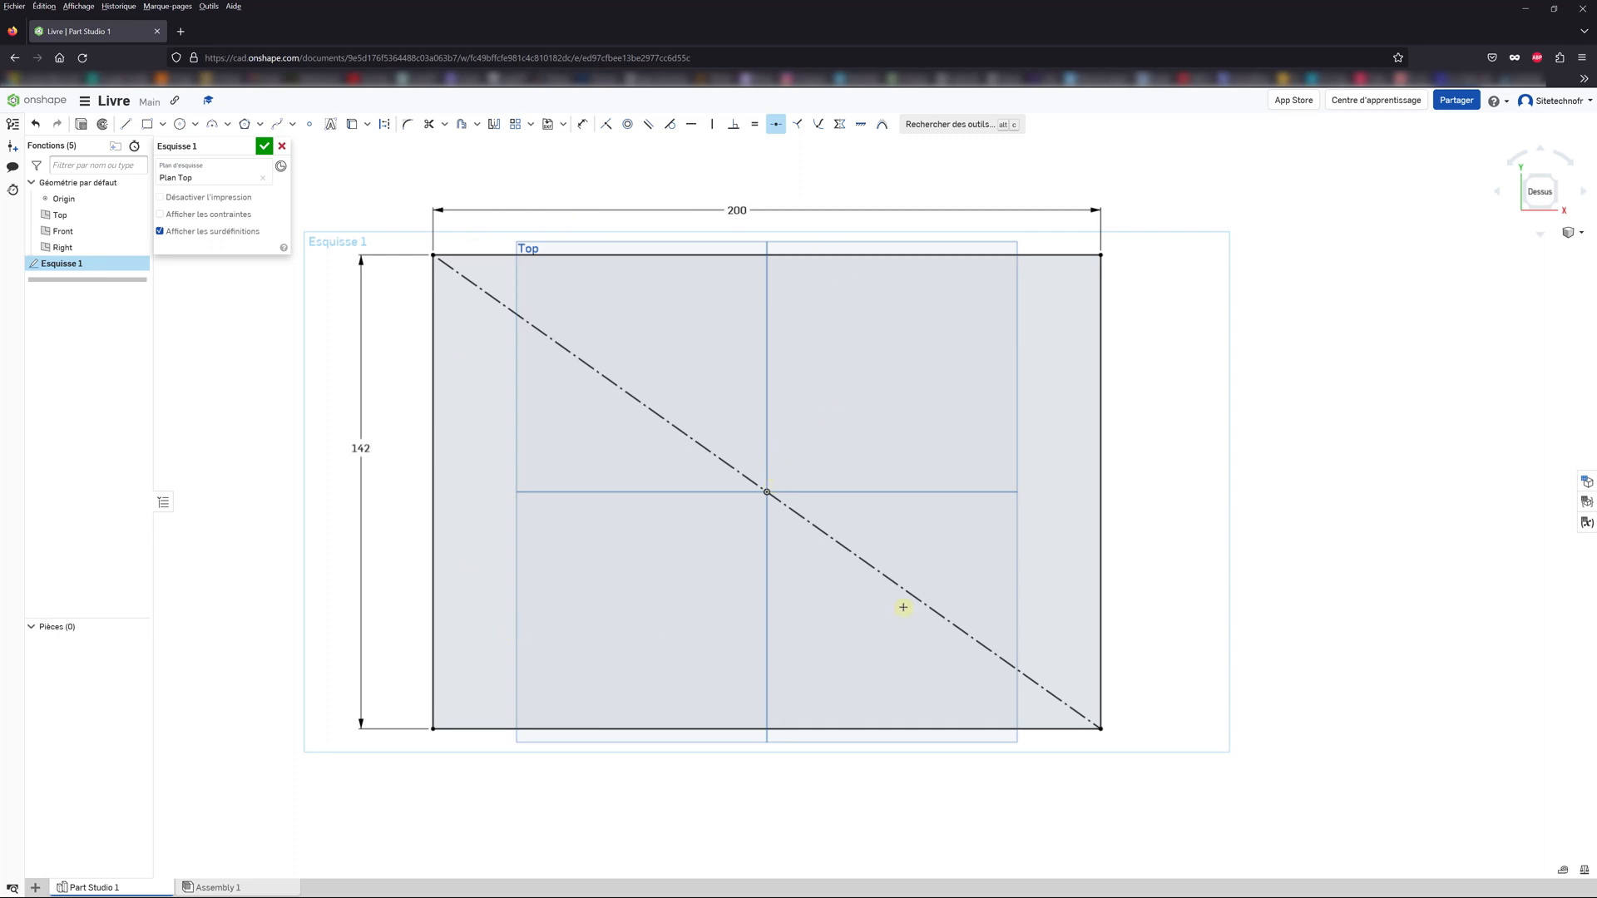
click(264, 146)
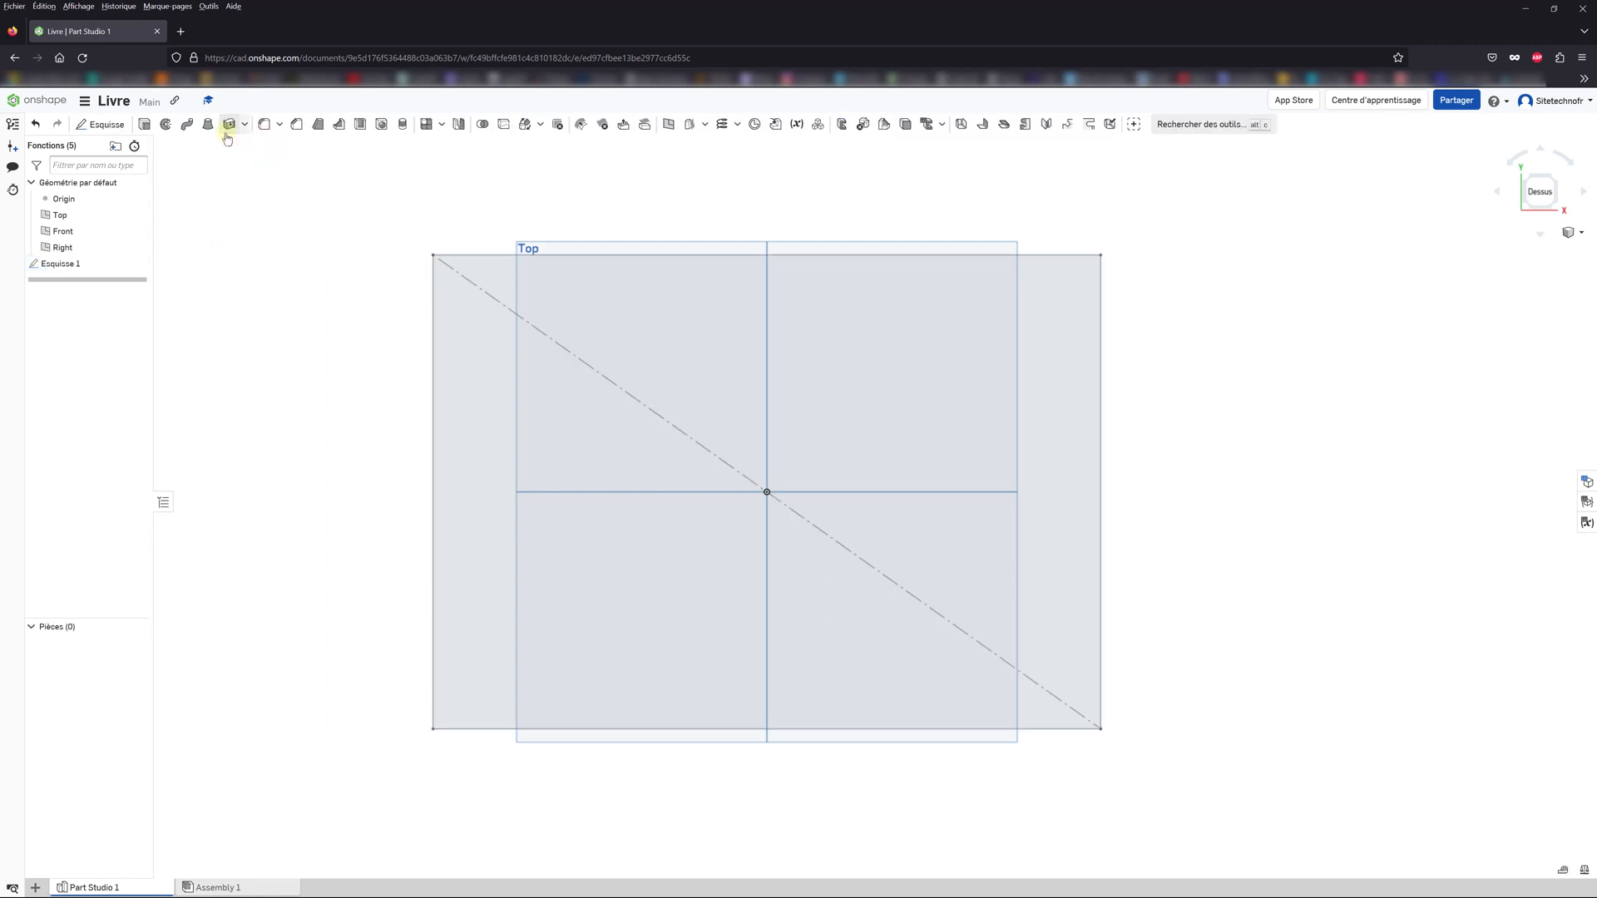
Step: Extrude the centered rectangle sketch as a new solid with a depth of 1.5 mm
click(144, 125)
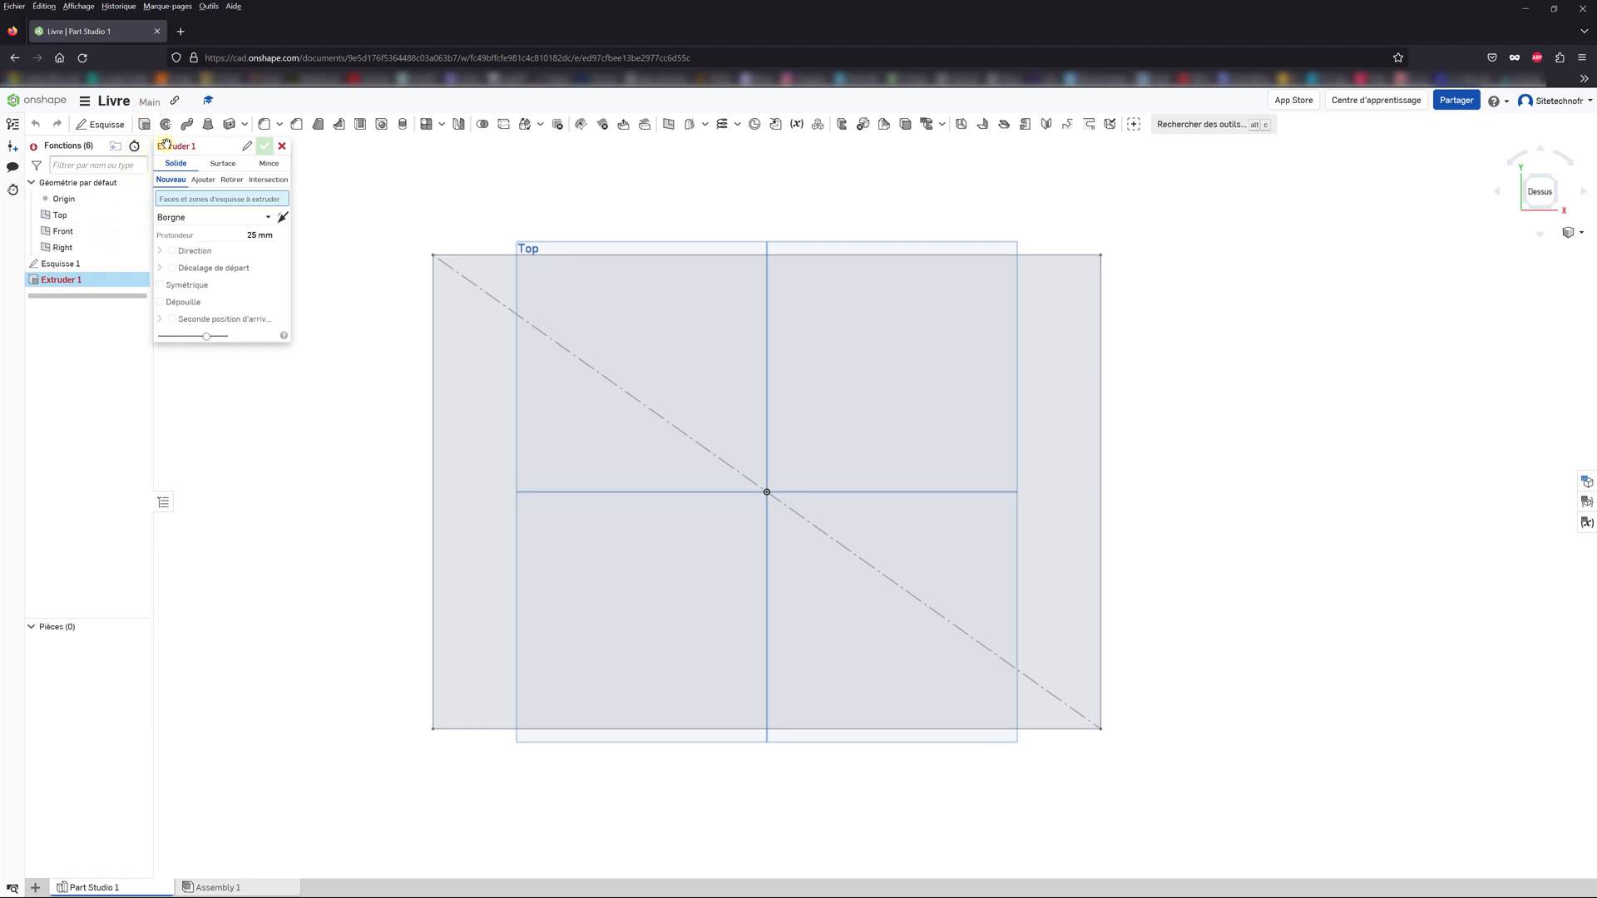
click(60, 262)
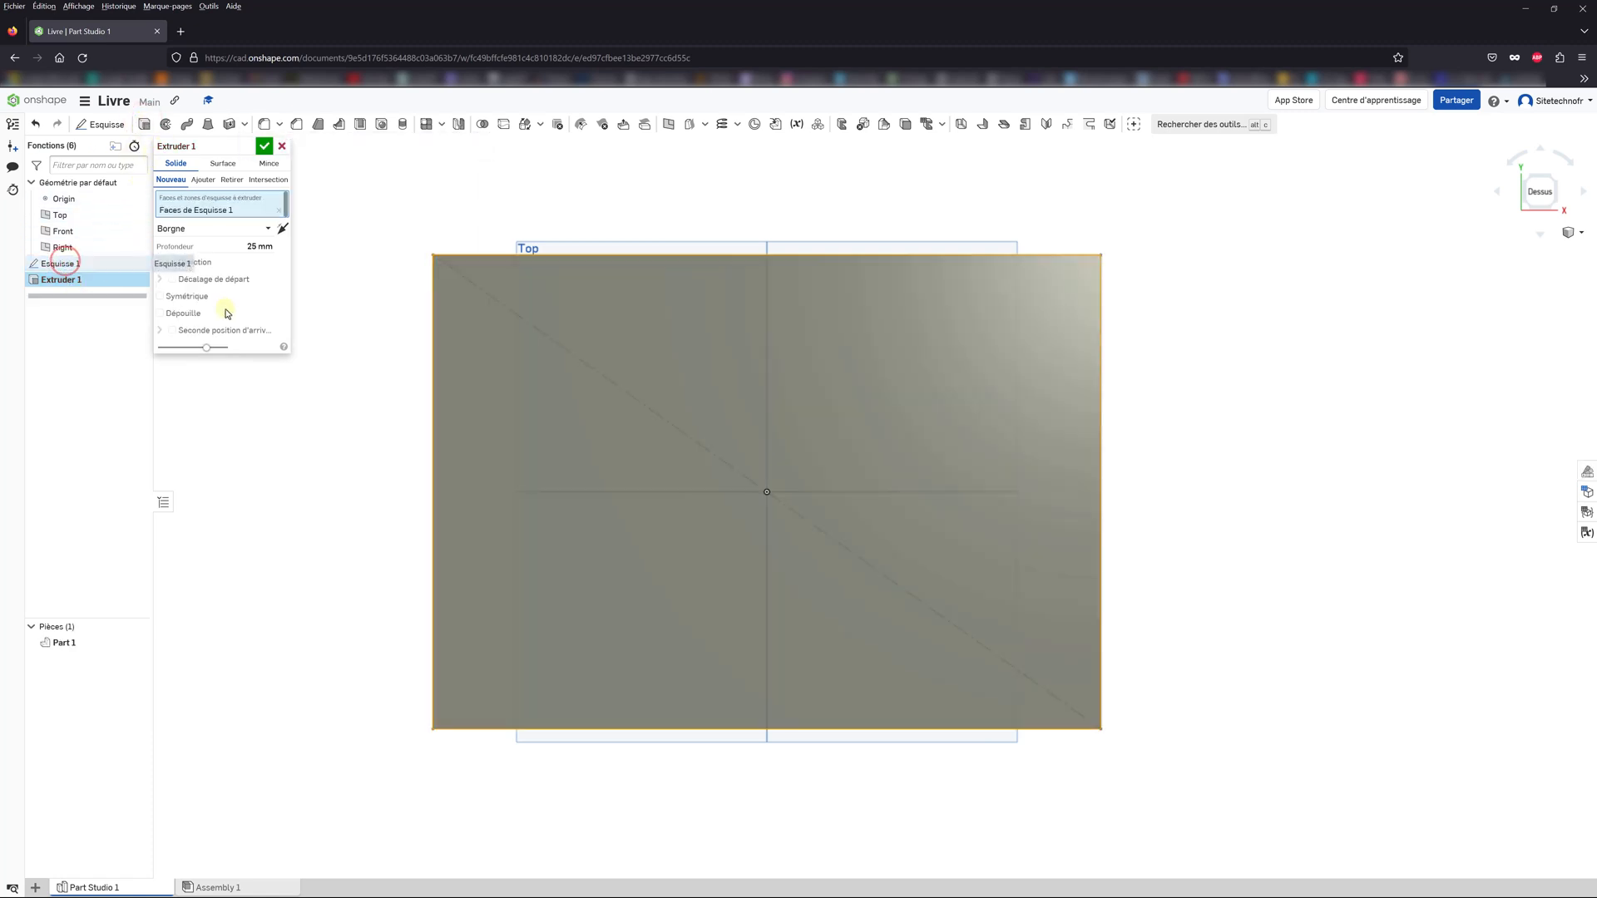
click(246, 245)
drag(304, 243, 207, 242)
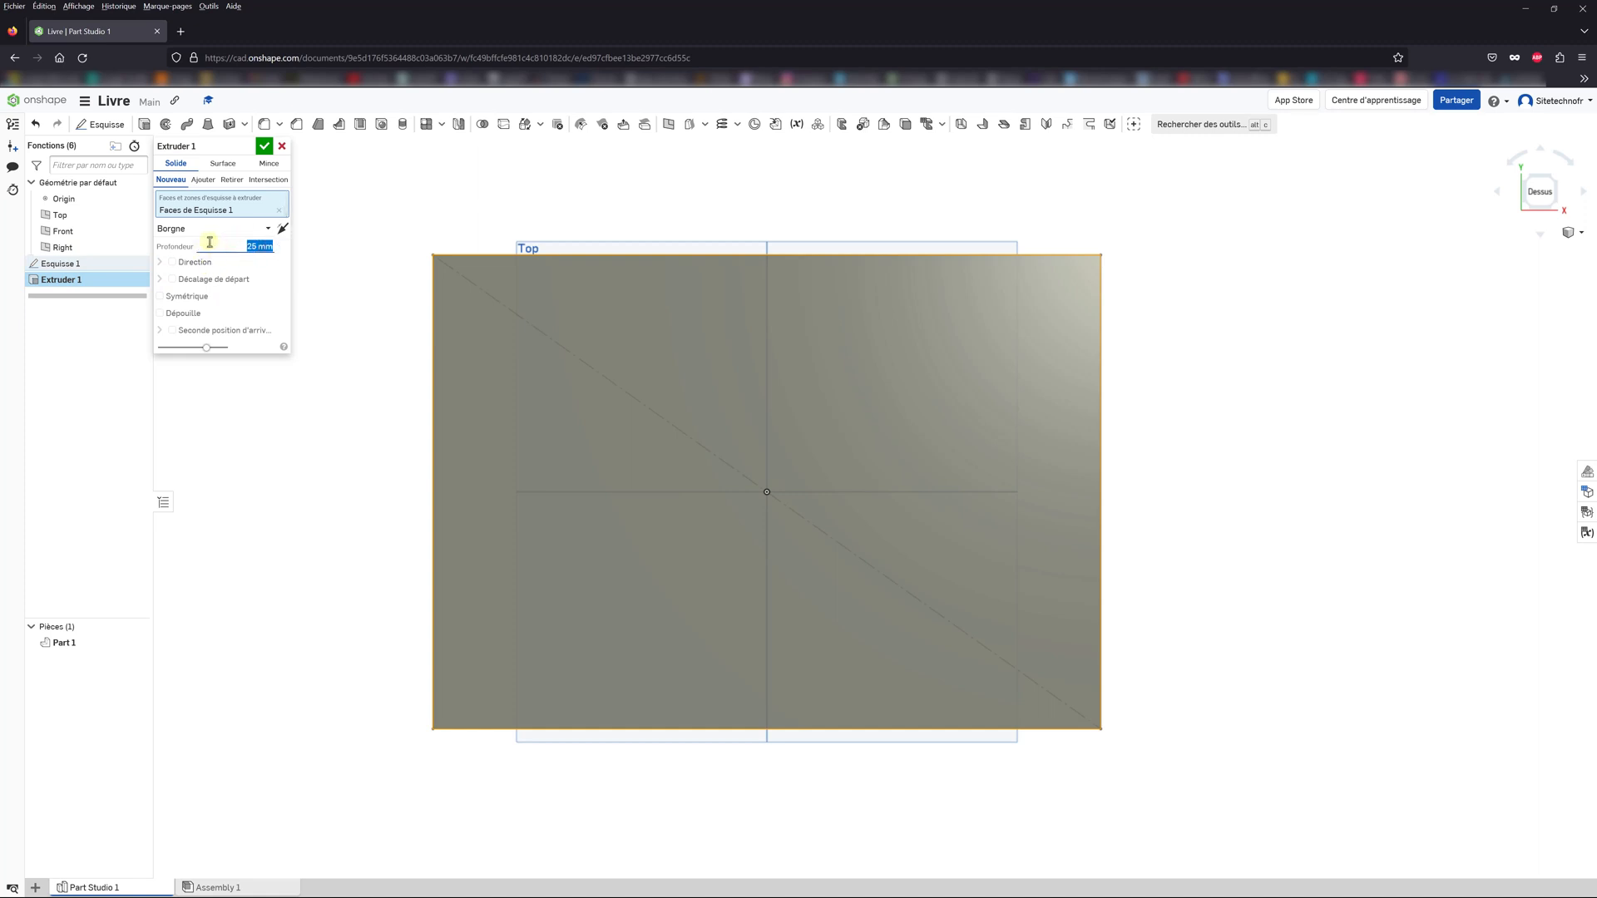
key(Return)
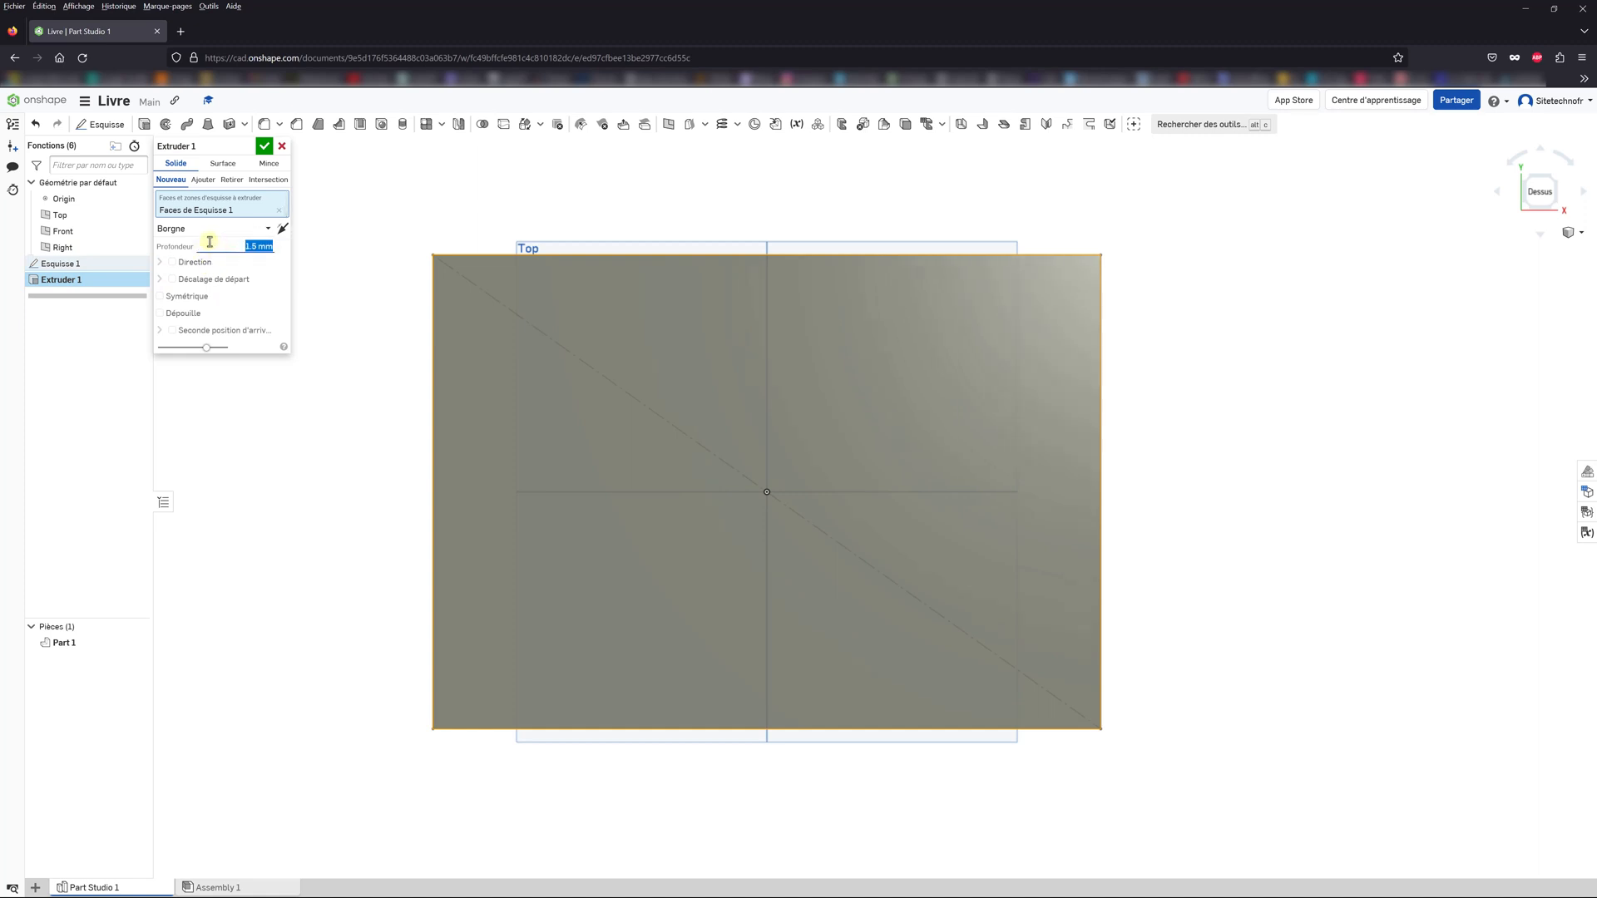
click(264, 147)
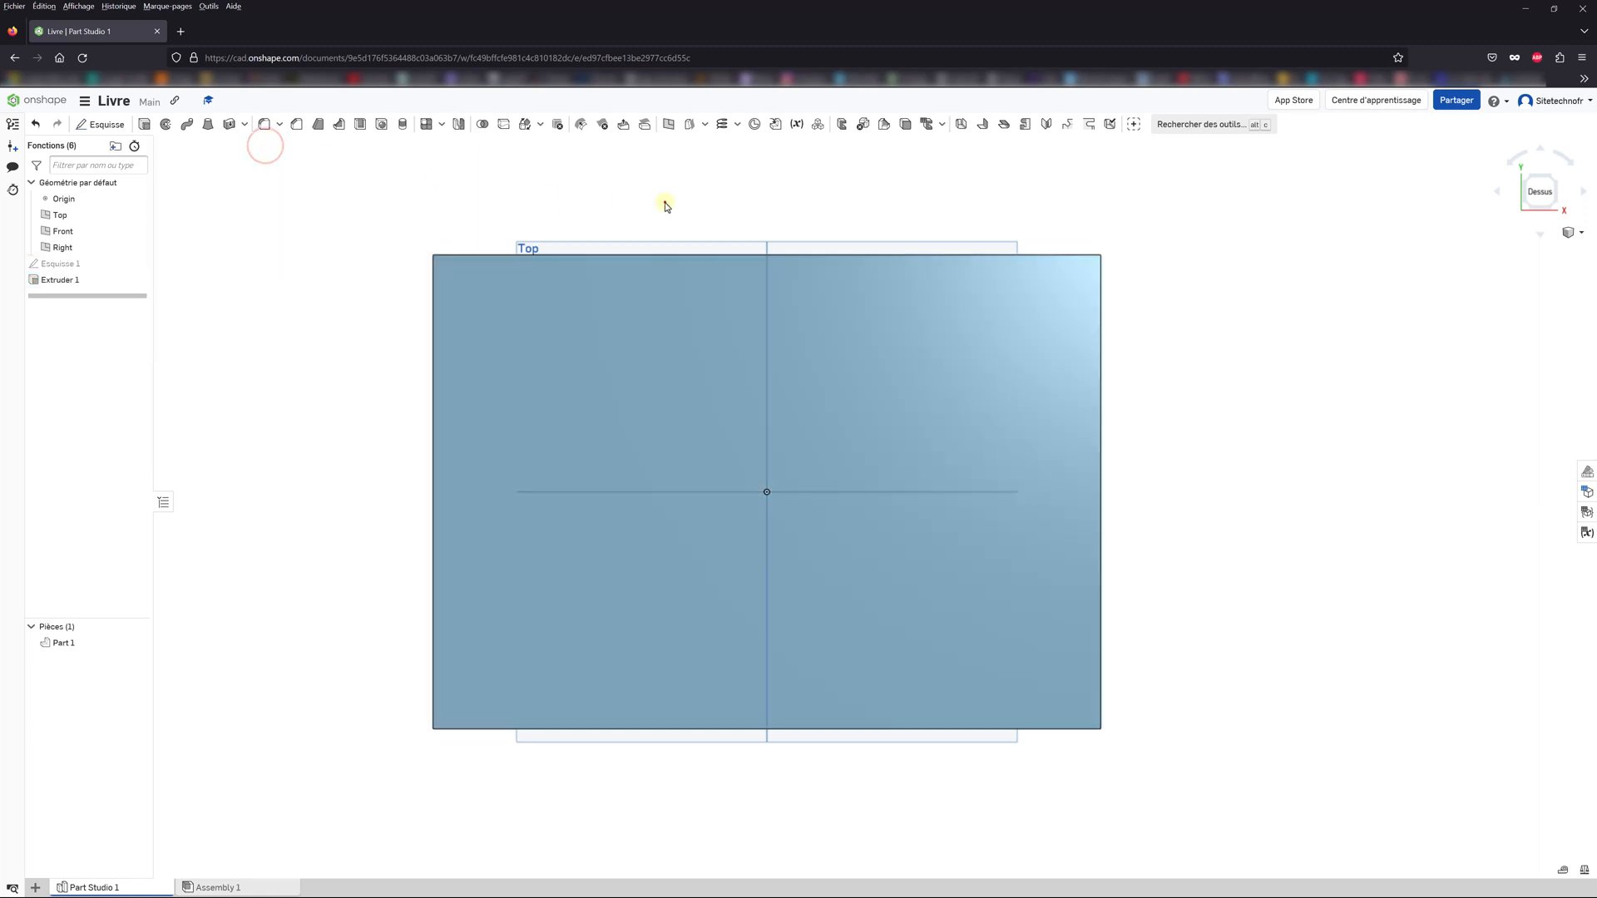
Step: Start a new sketch on the upper face of the extruded plate, viewed straight from above
click(664, 202)
right_drag(692, 425, 678, 343)
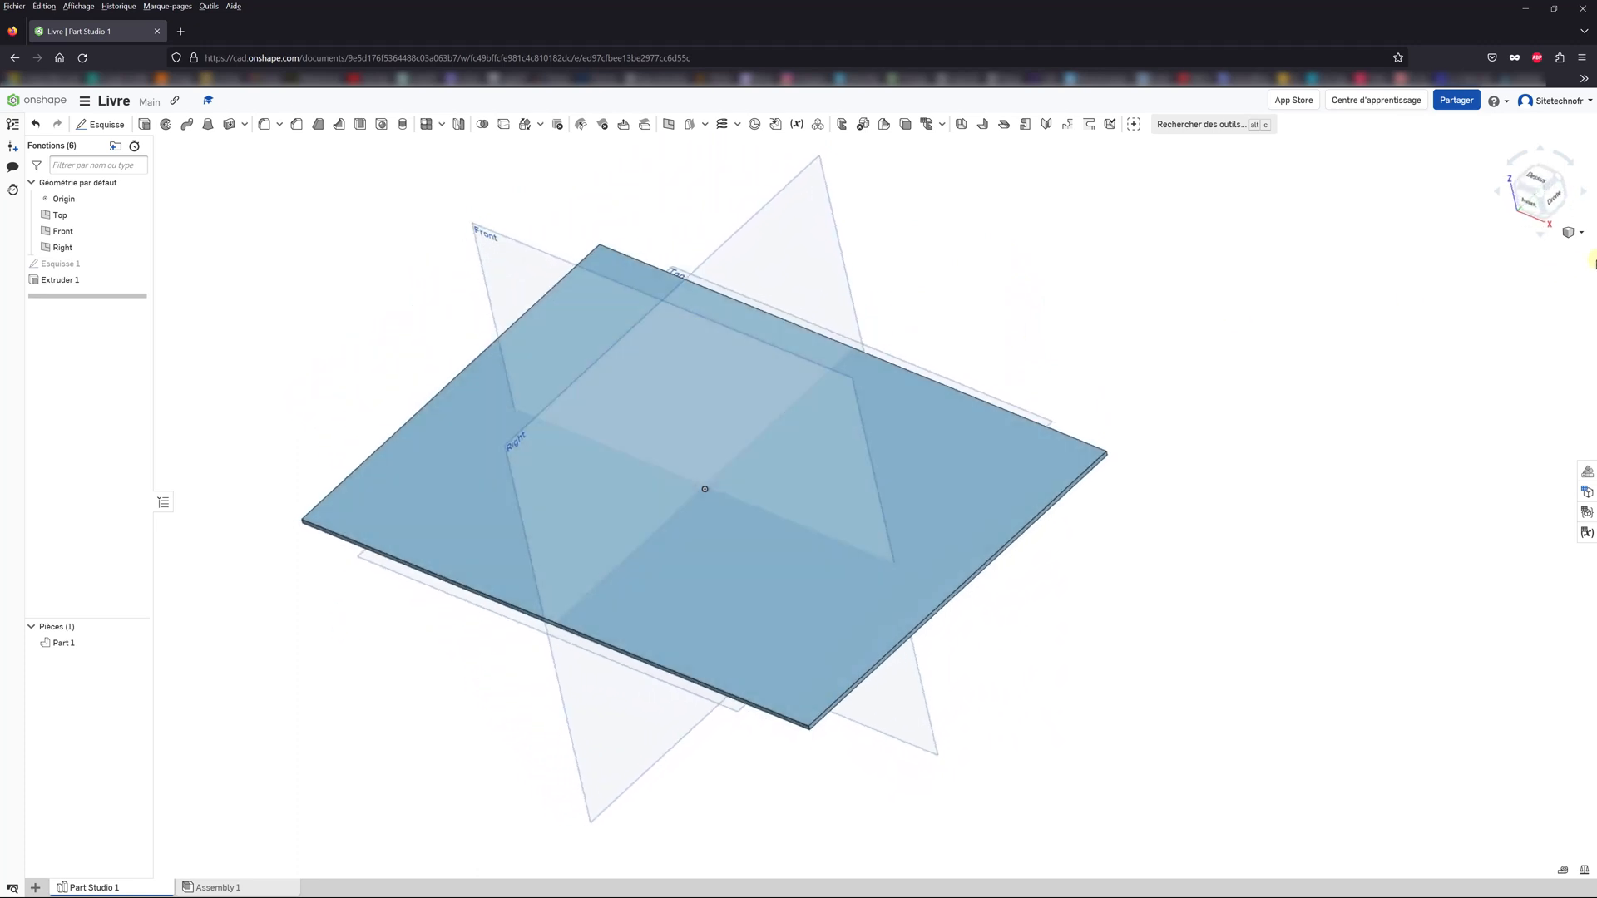
click(1582, 236)
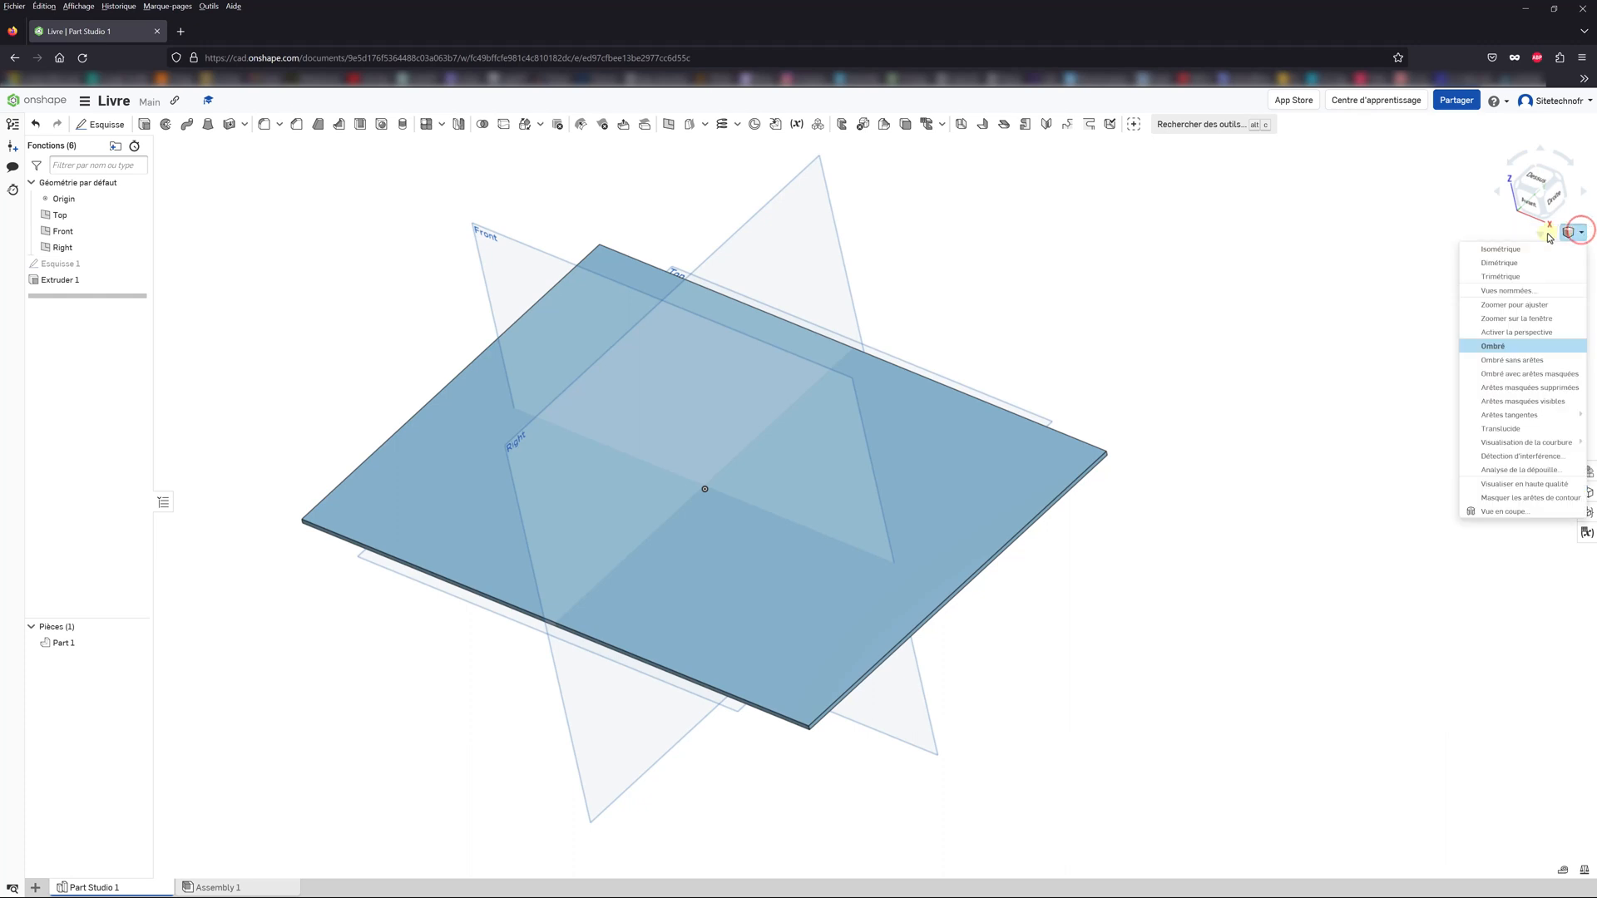
click(1498, 277)
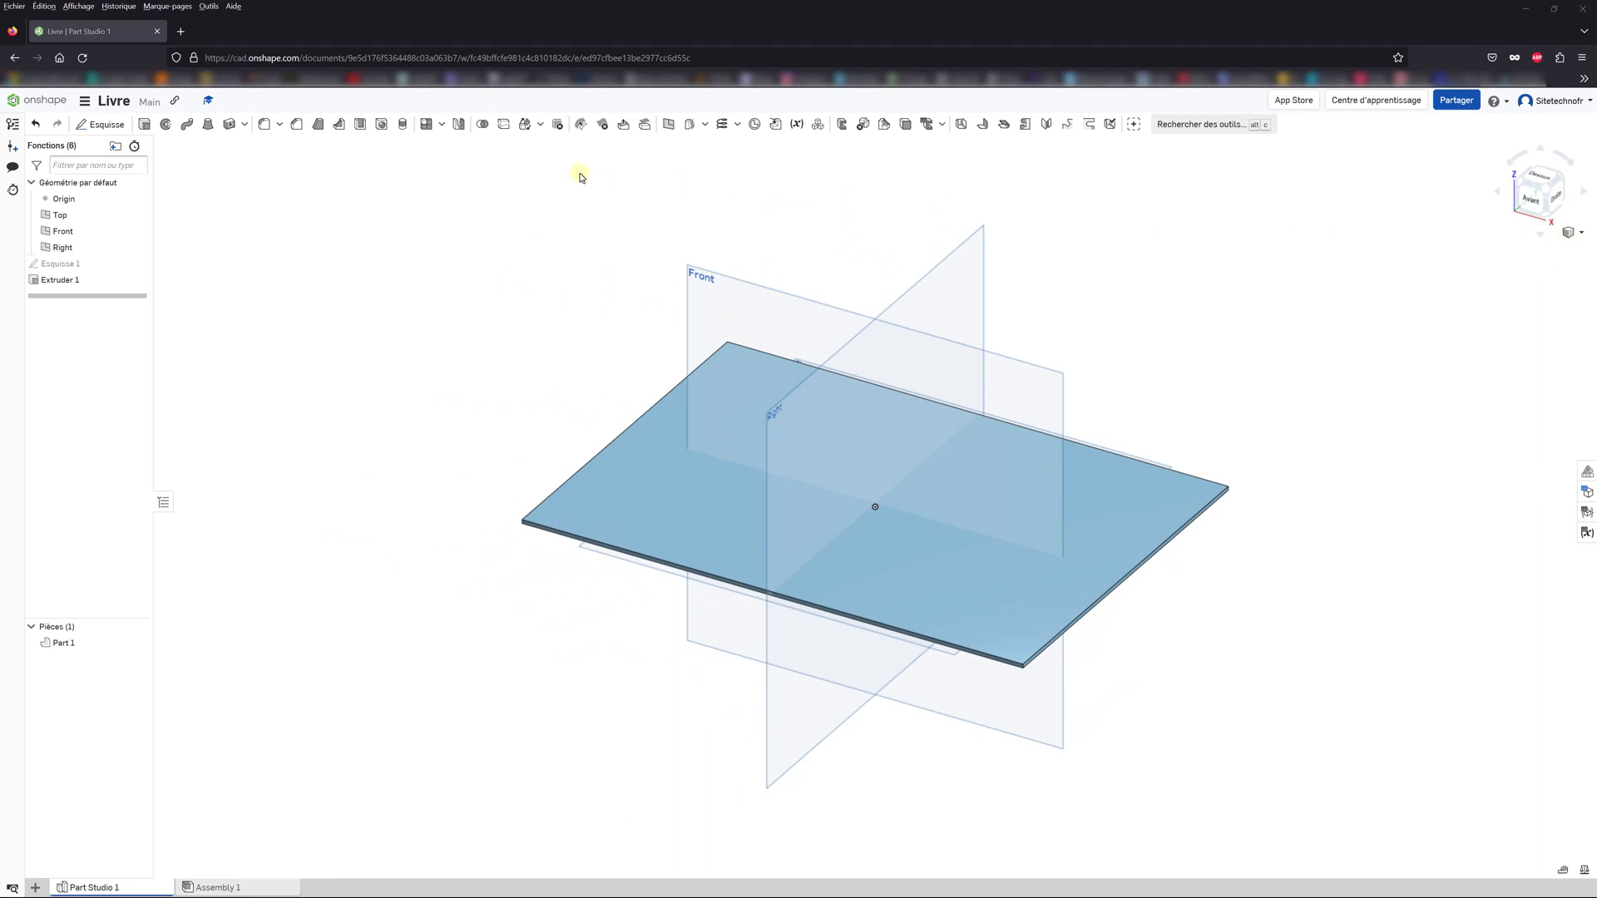
click(644, 441)
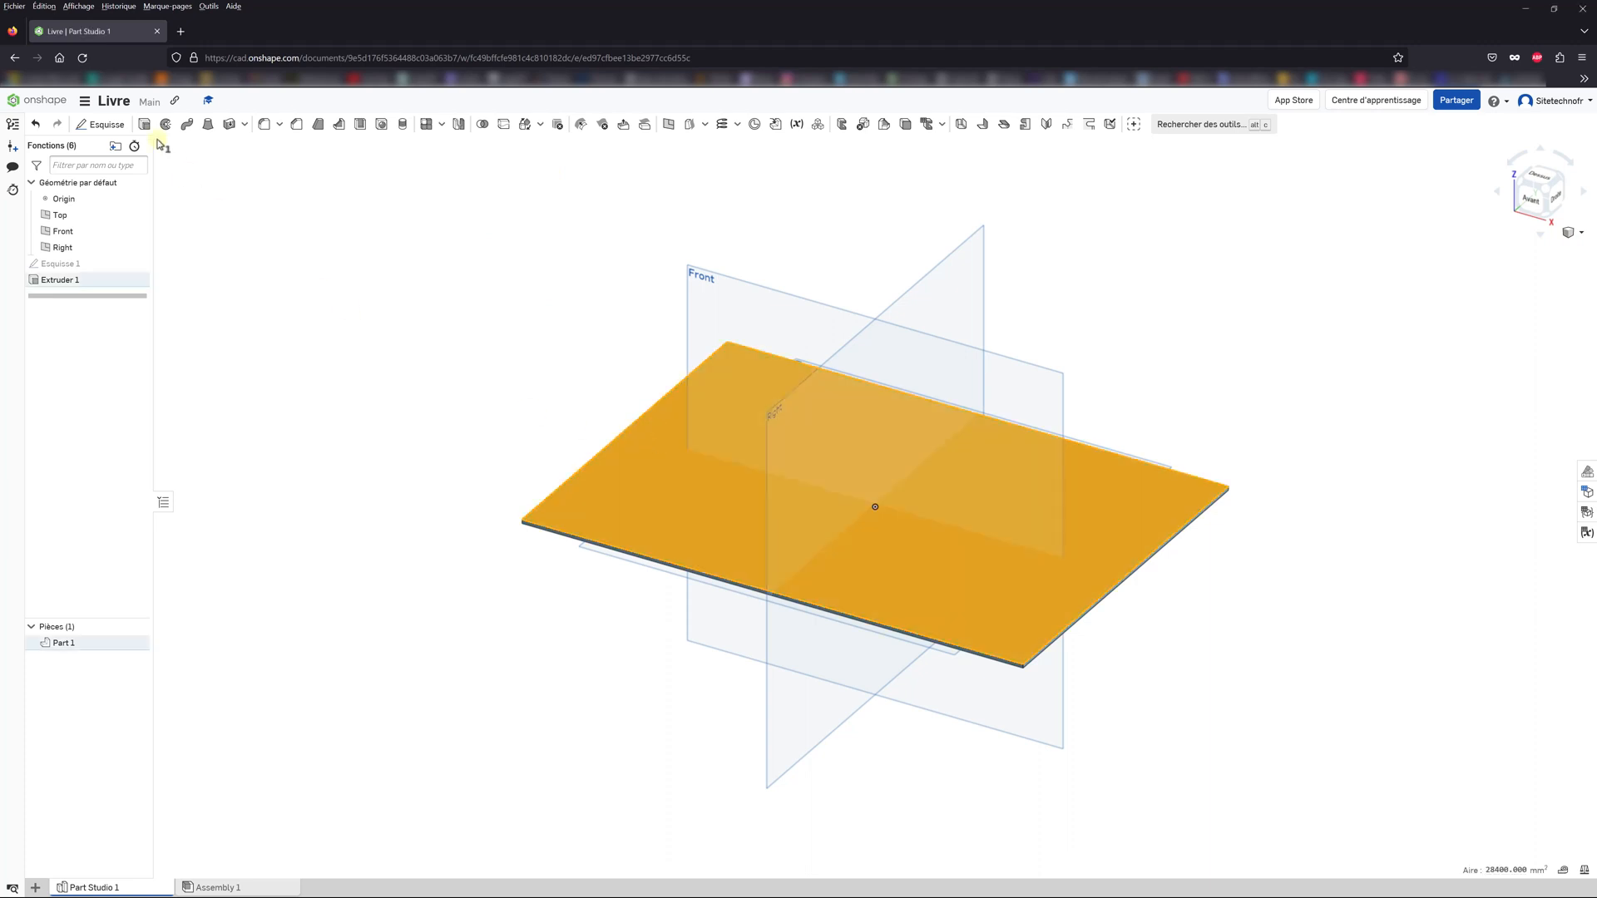
click(100, 124)
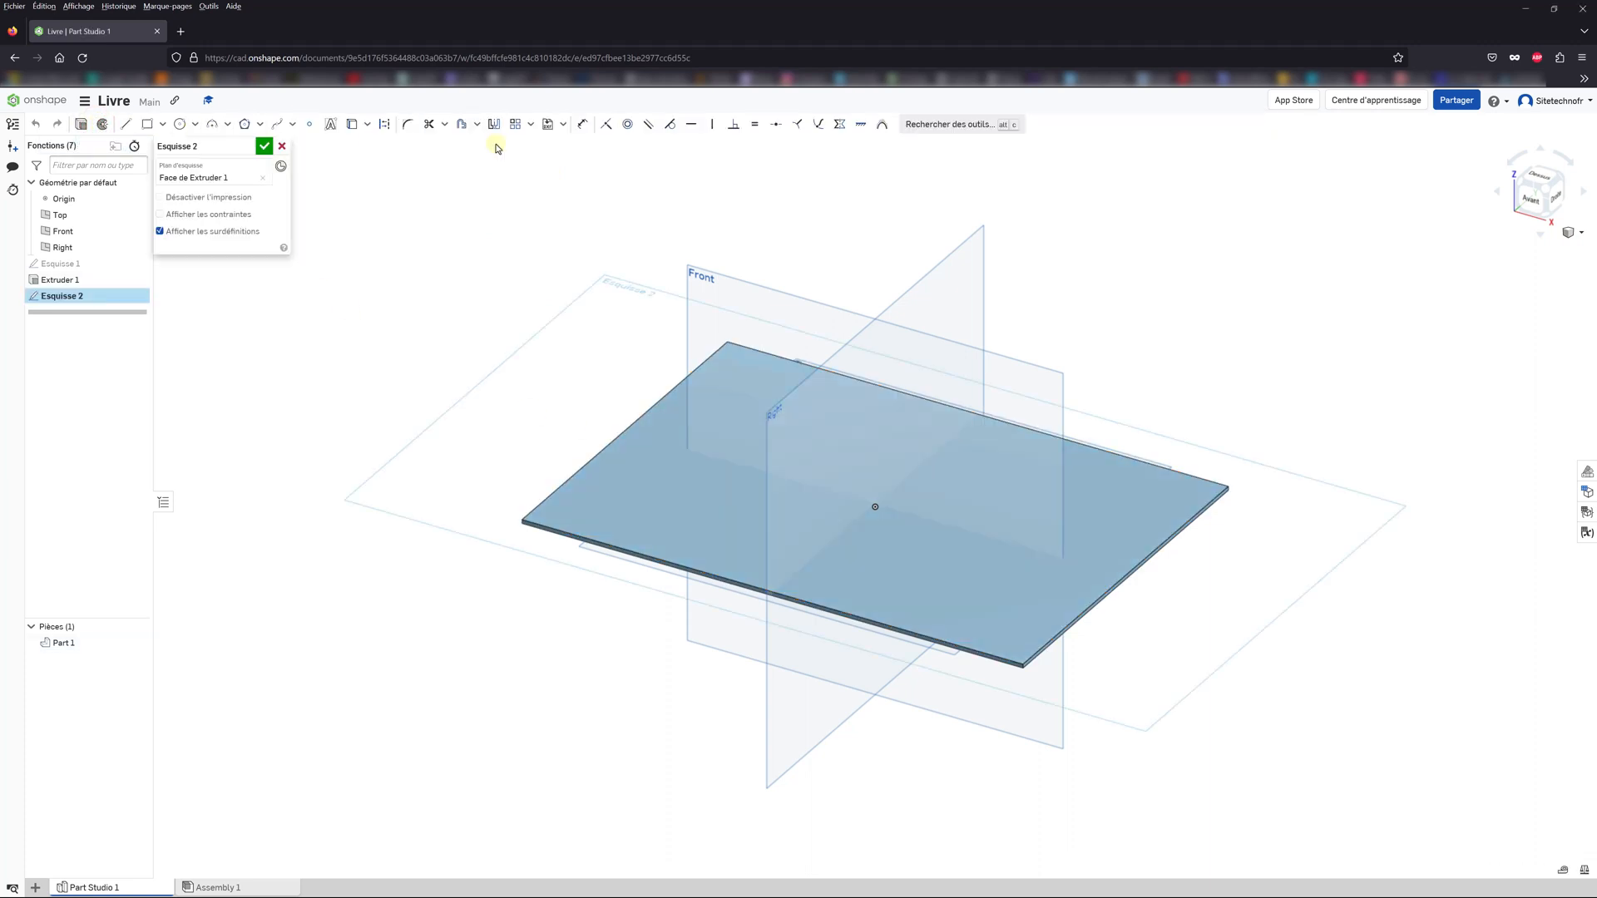
click(1535, 177)
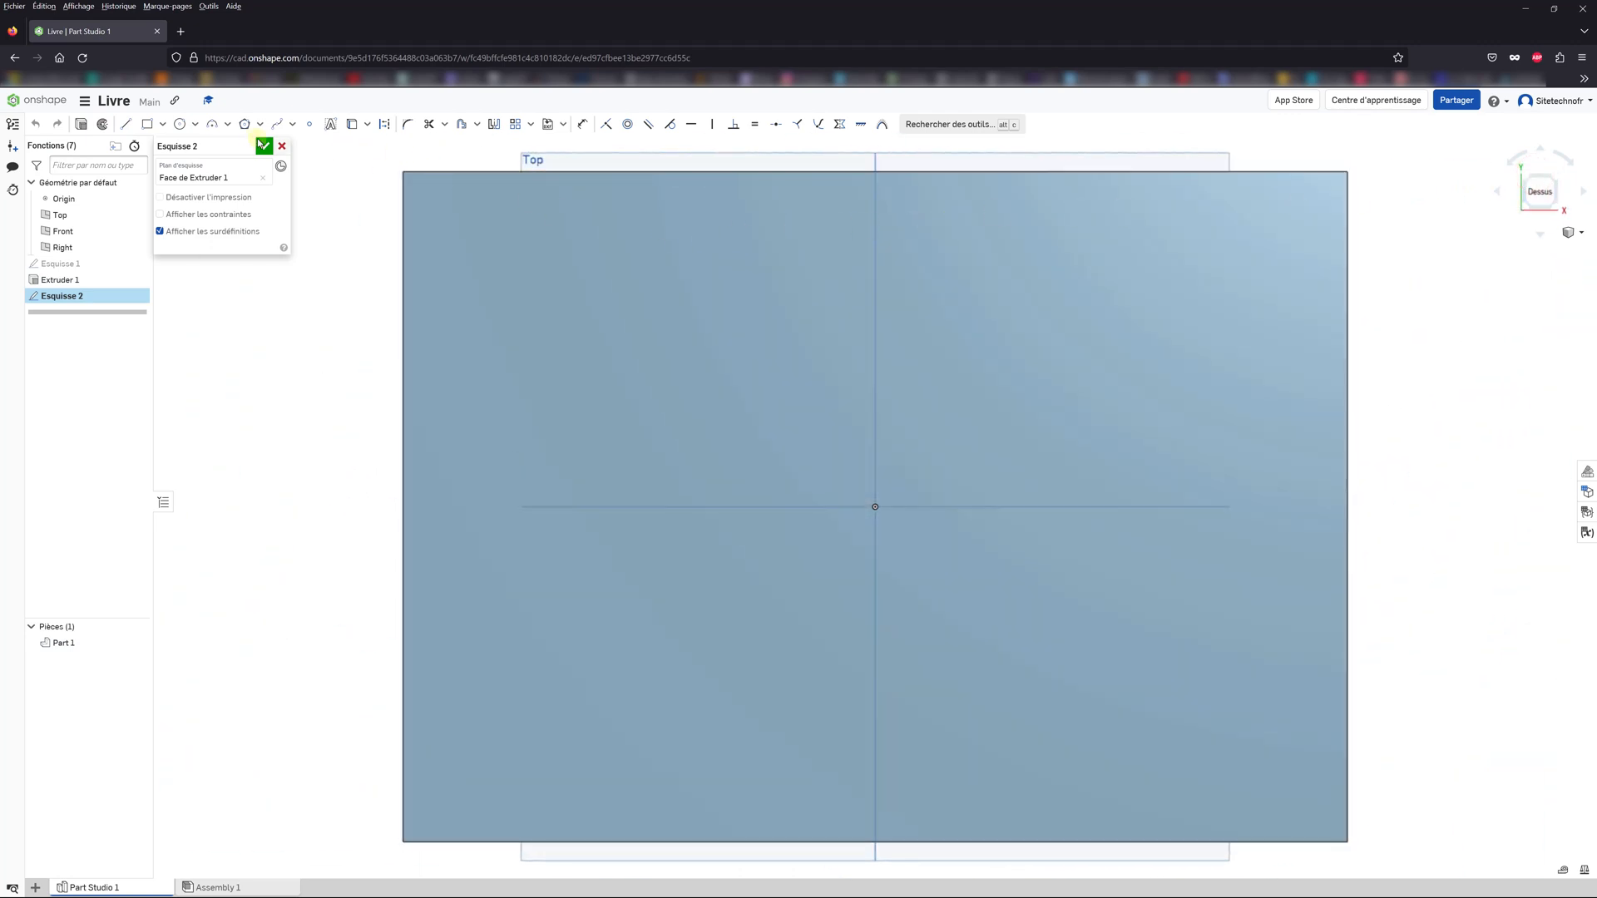
Step: Draw a narrow vertical rectangle about 4.1 mm wide, just left of the vertical centerline near the plate's upper edge
click(147, 124)
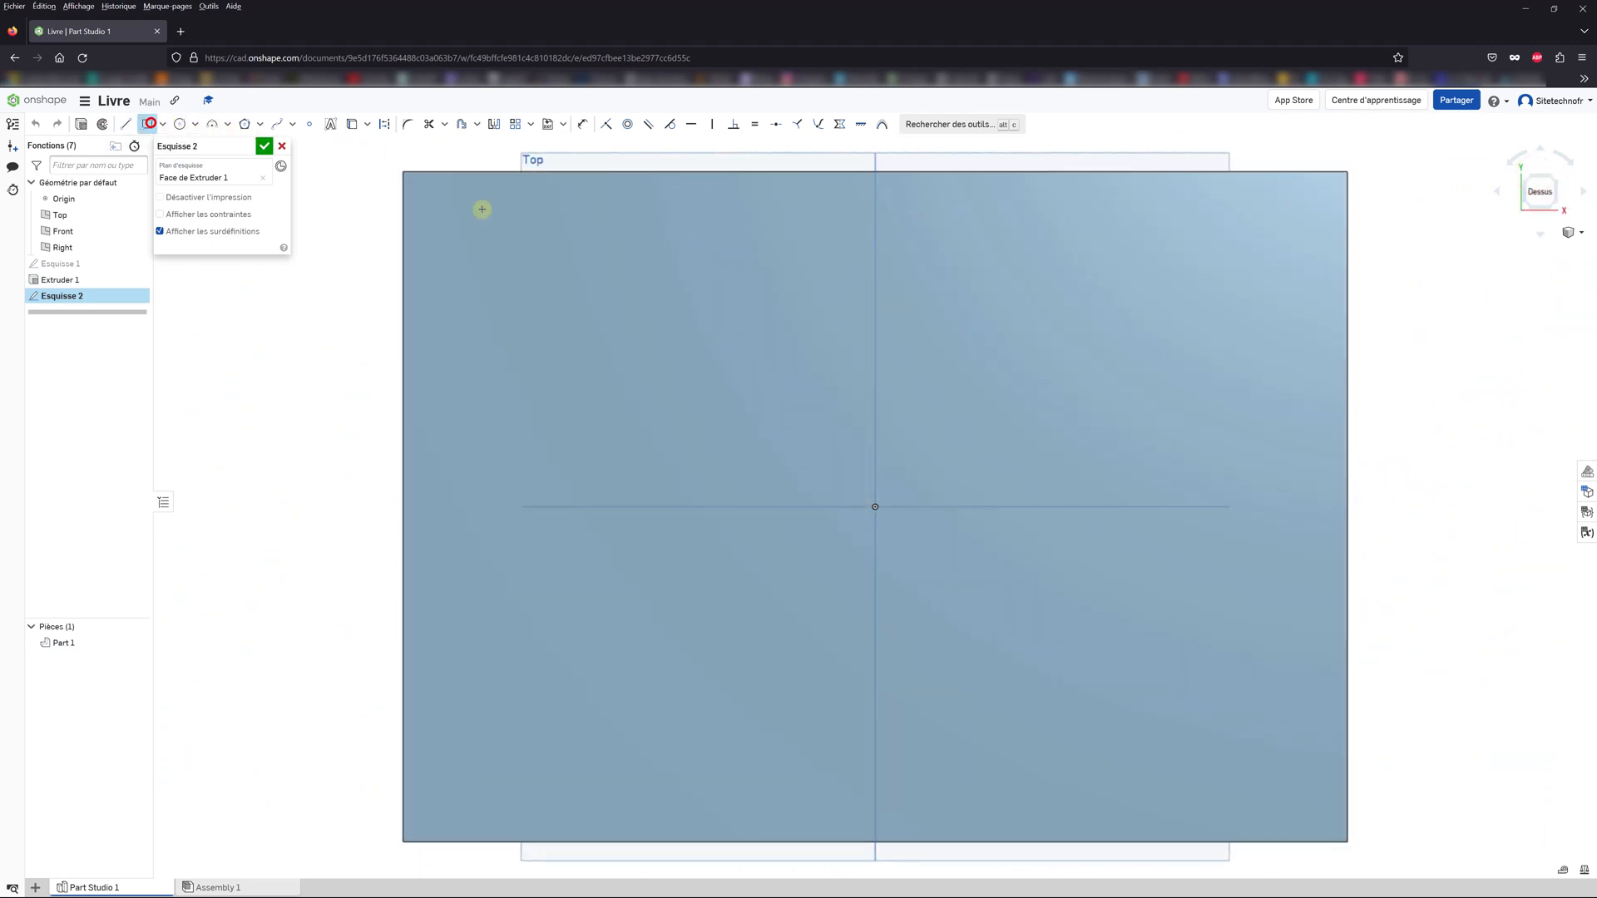
click(864, 186)
click(844, 292)
scroll(852, 162, up, 5)
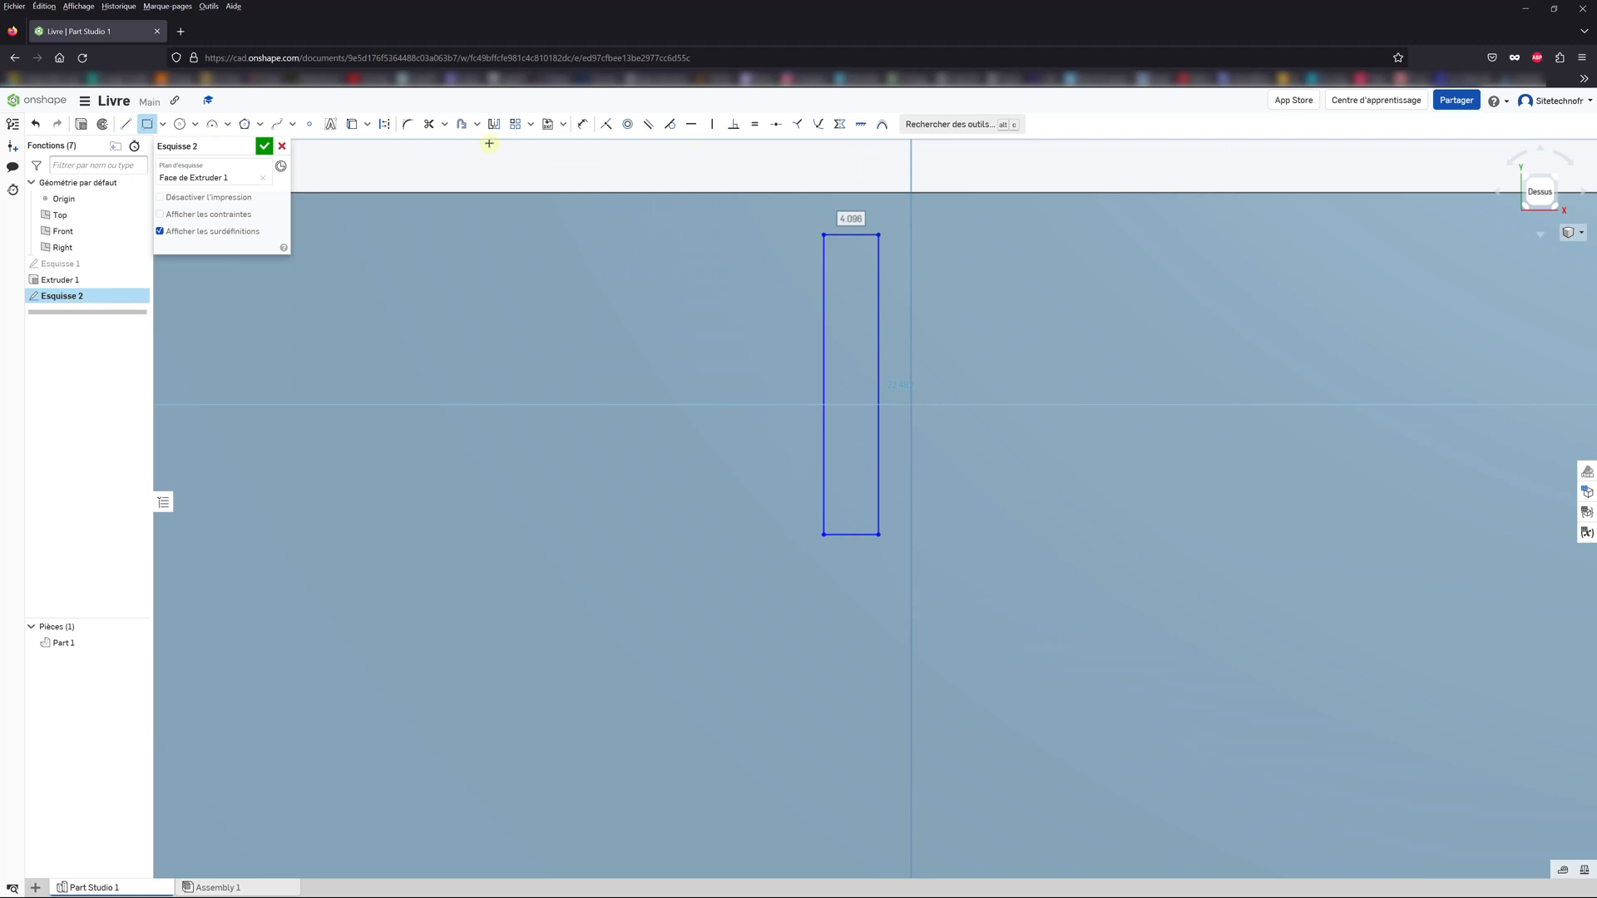
Step: Dimension the gap between the narrow rectangle's upper edge and the plate's upper edge to 2 mm
click(583, 124)
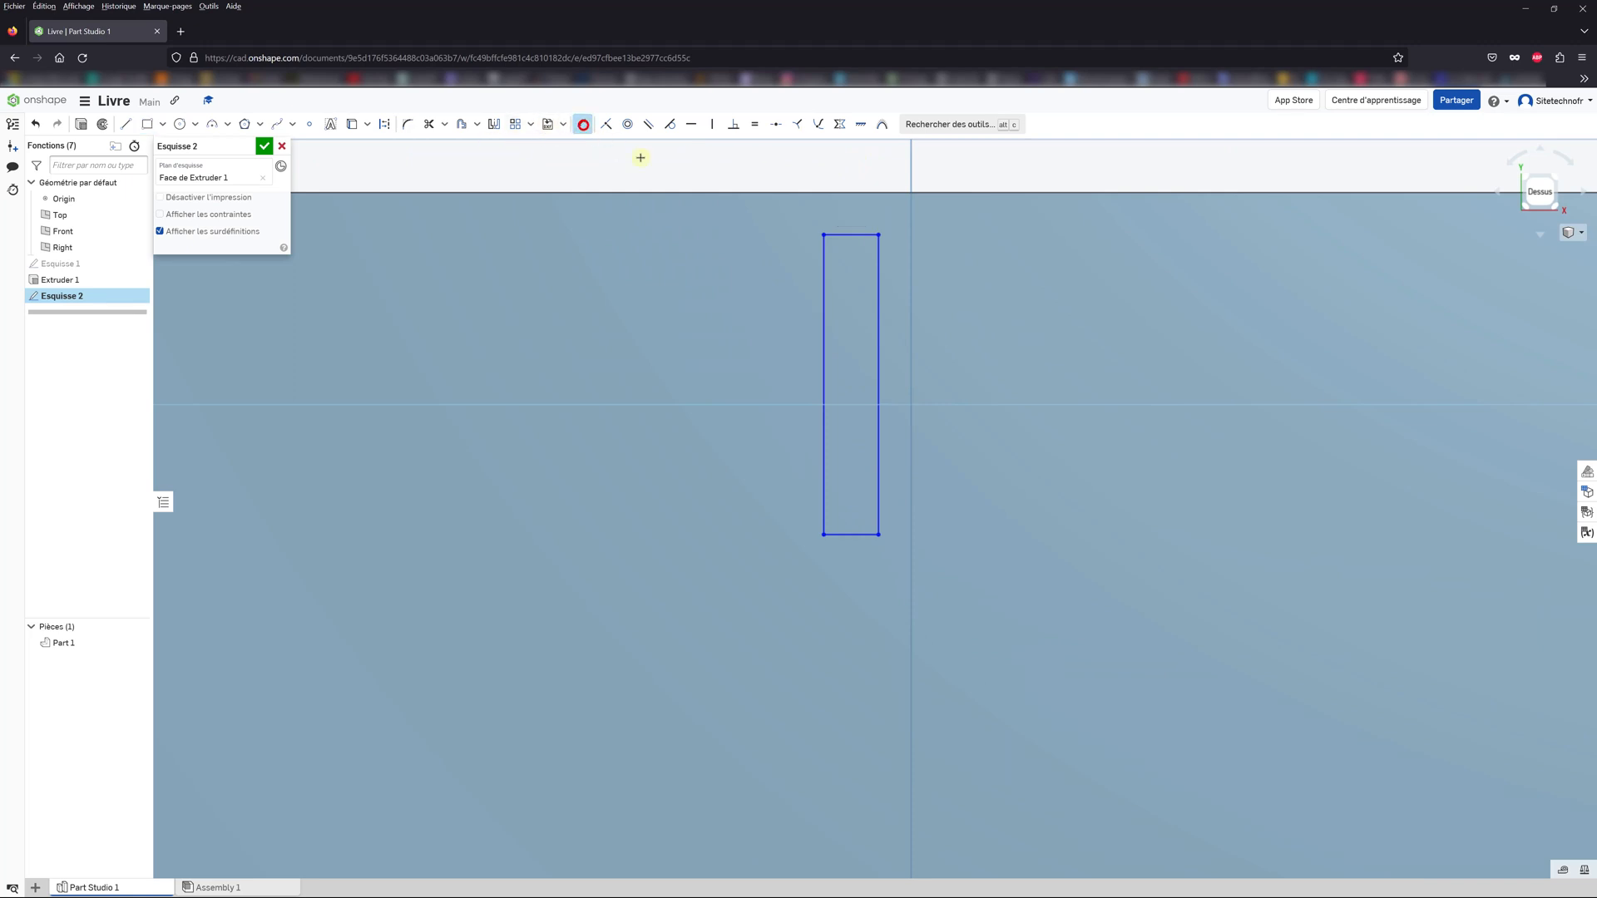
click(835, 236)
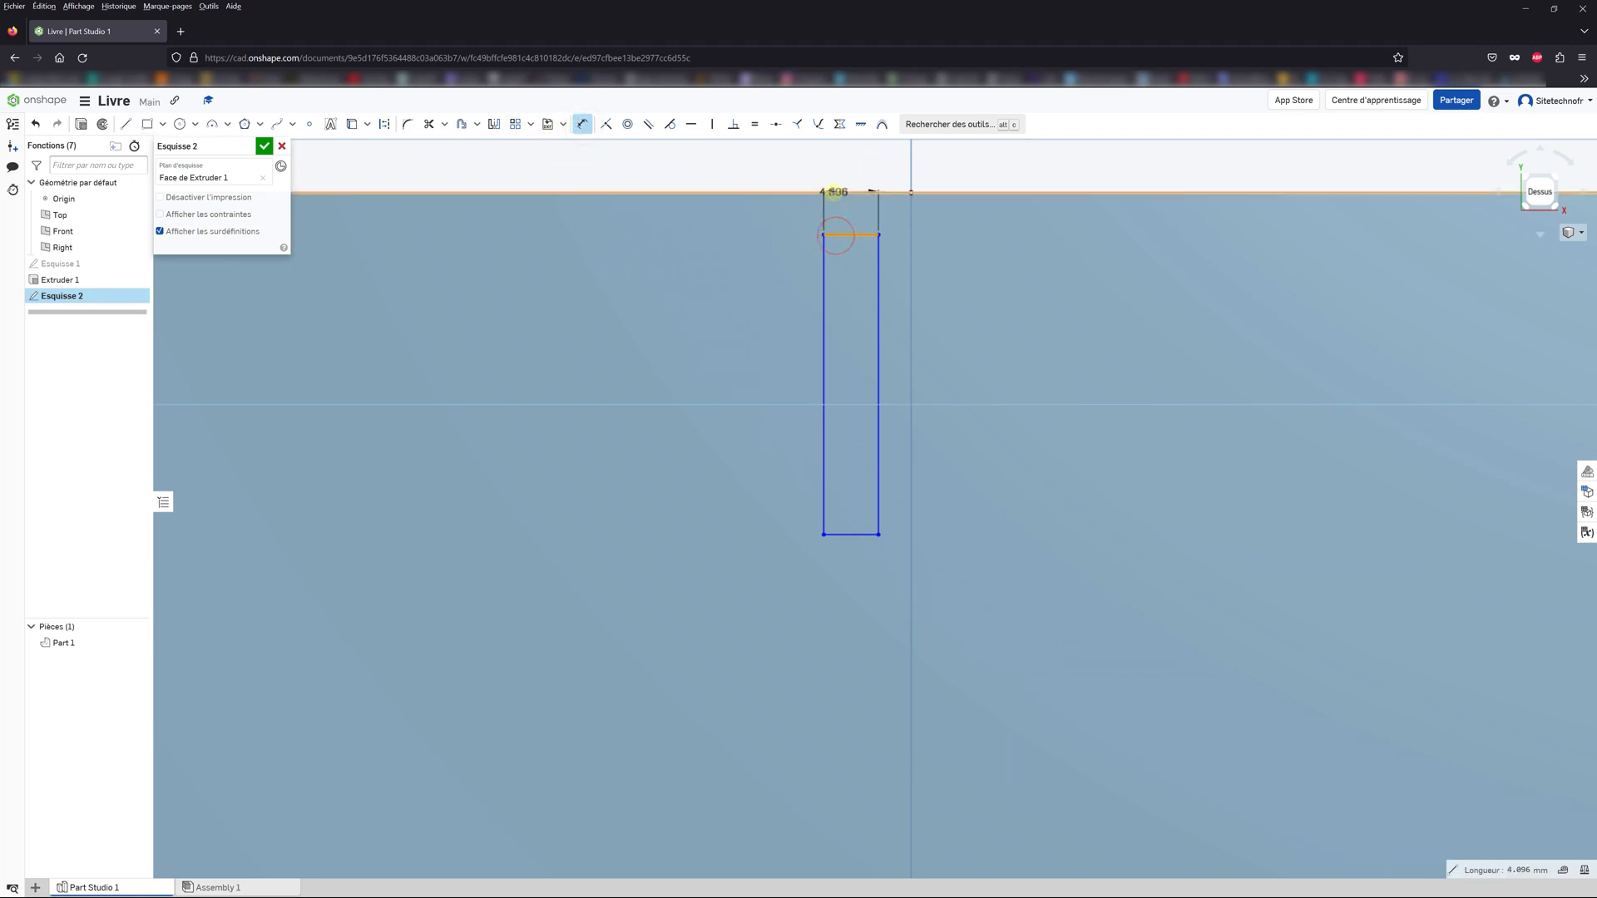
click(832, 192)
click(773, 208)
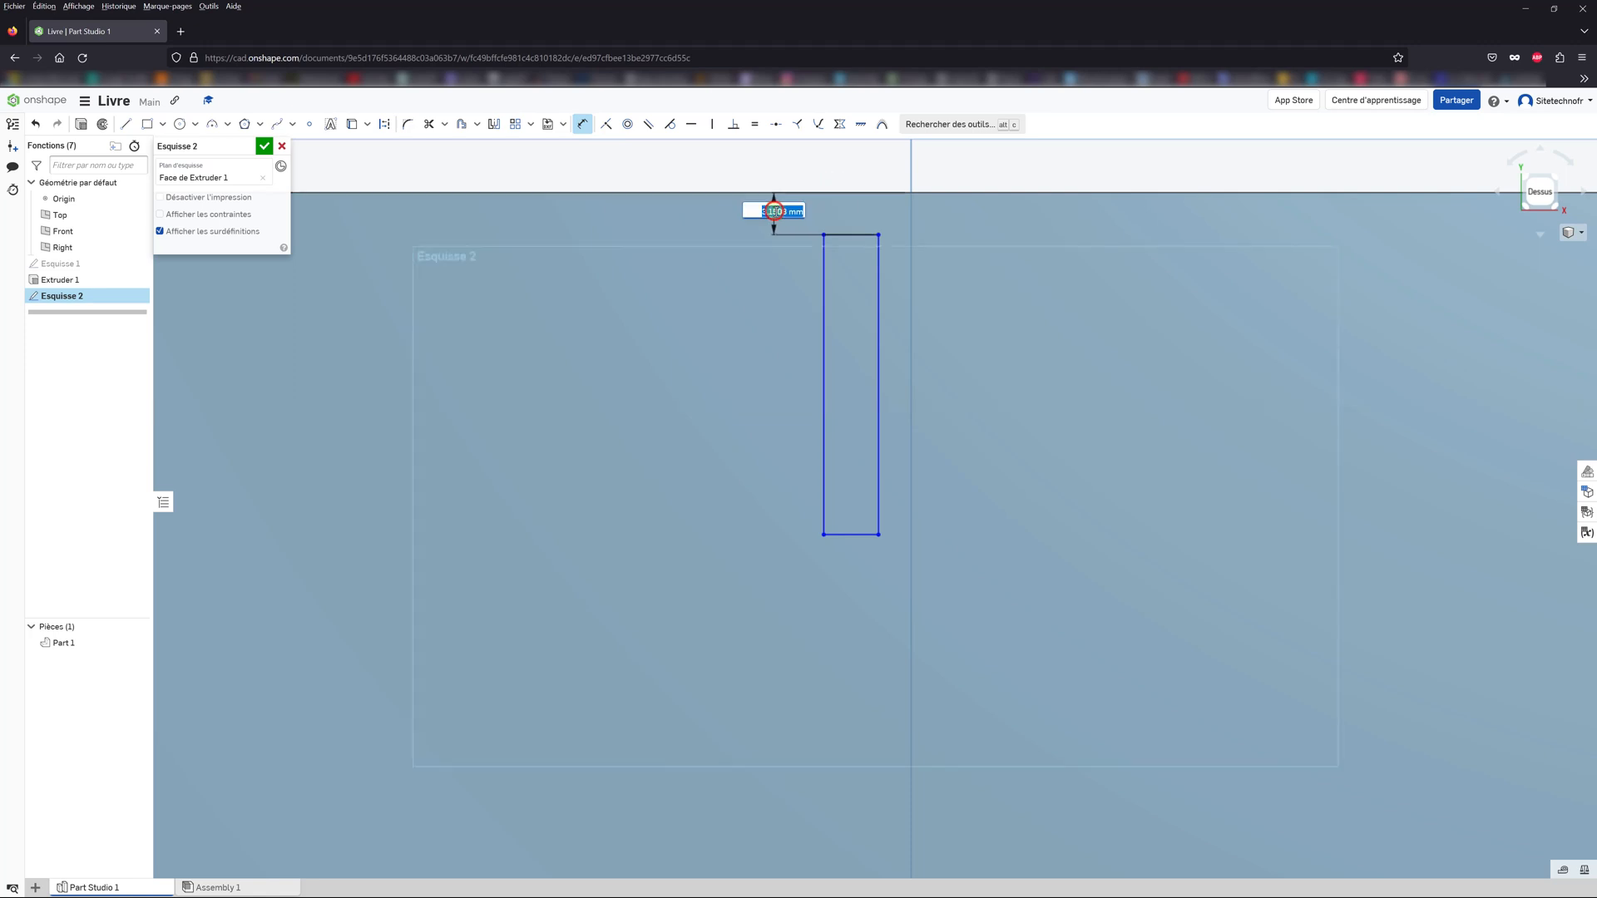
text(2)
key(Return)
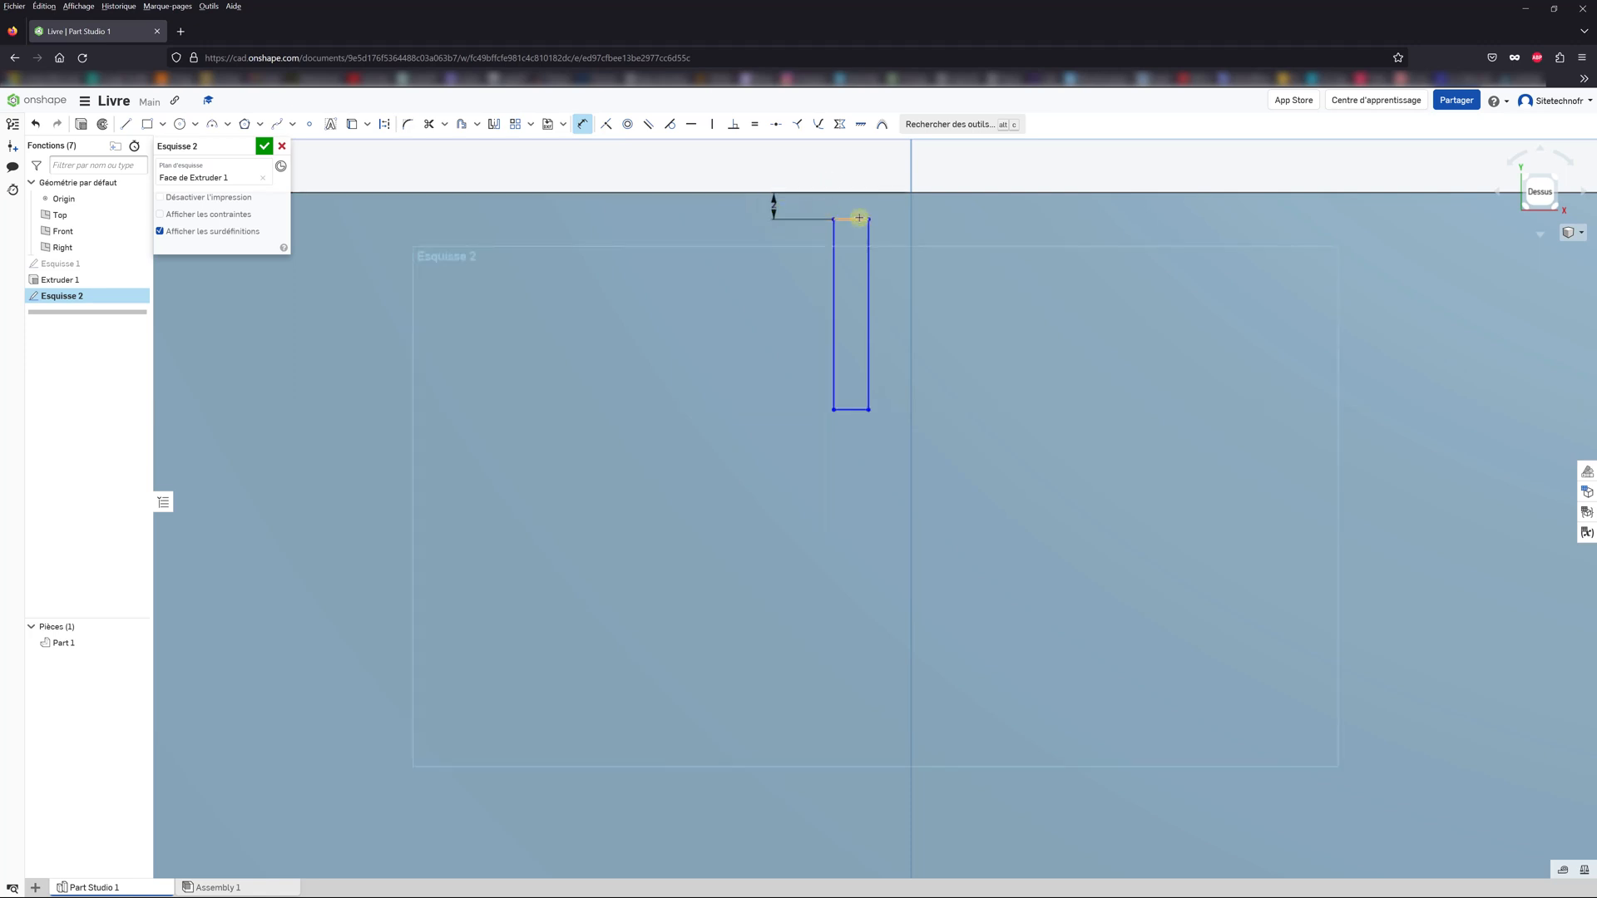
Step: Dimension the narrow rectangle to a width of 1 mm and a height of 18 mm
click(859, 221)
click(807, 169)
text(1)
key(Return)
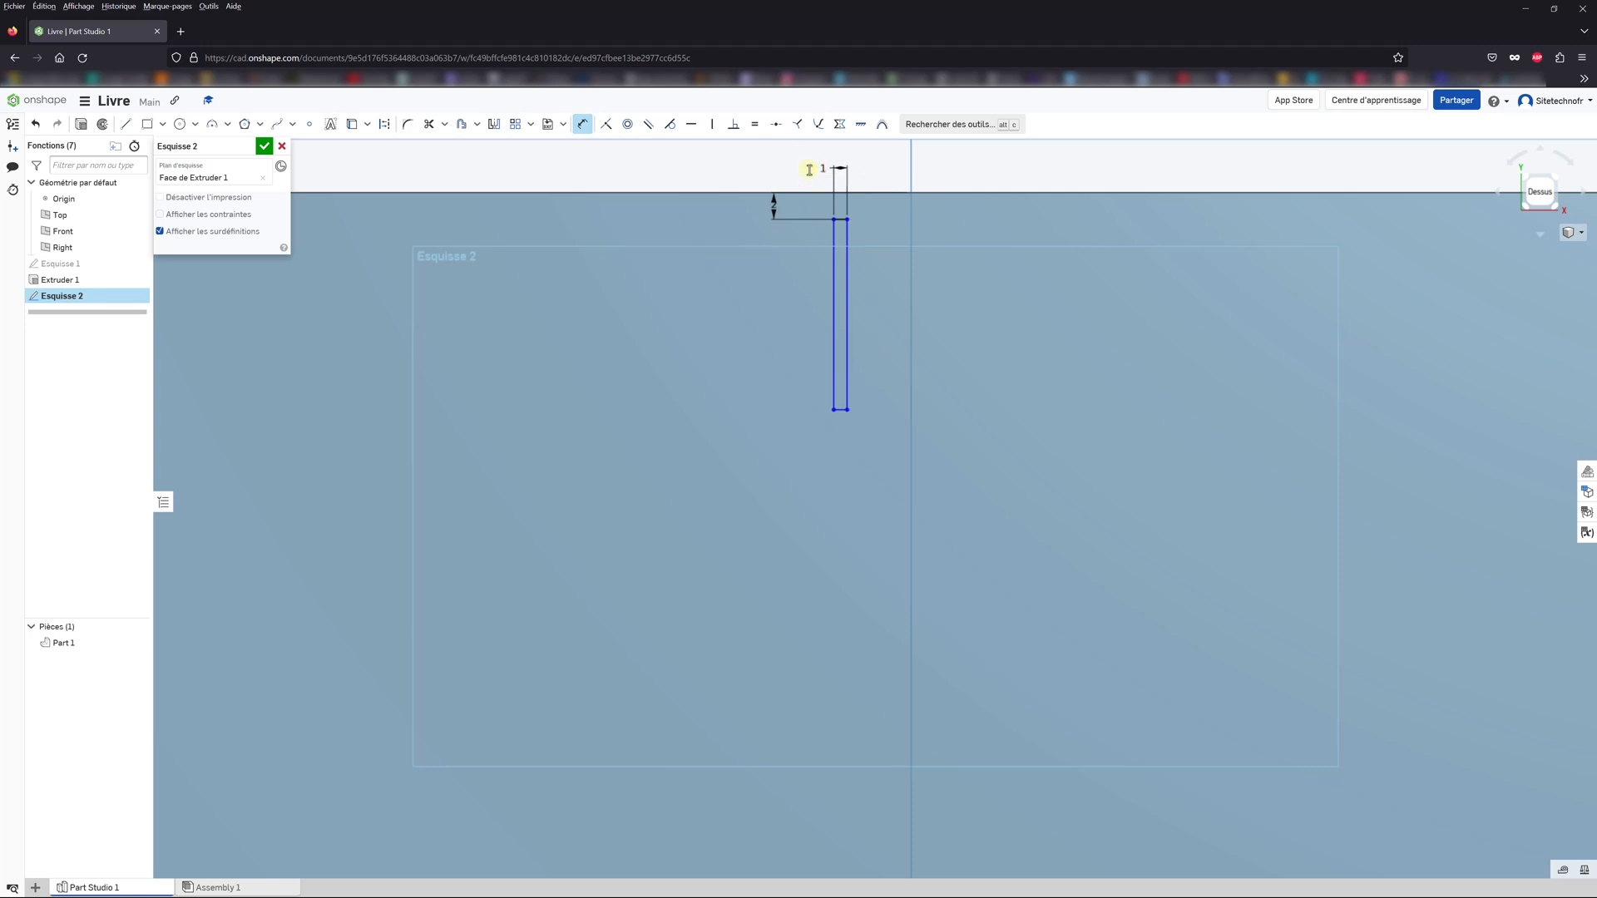
click(831, 259)
click(799, 295)
text(18)
key(Return)
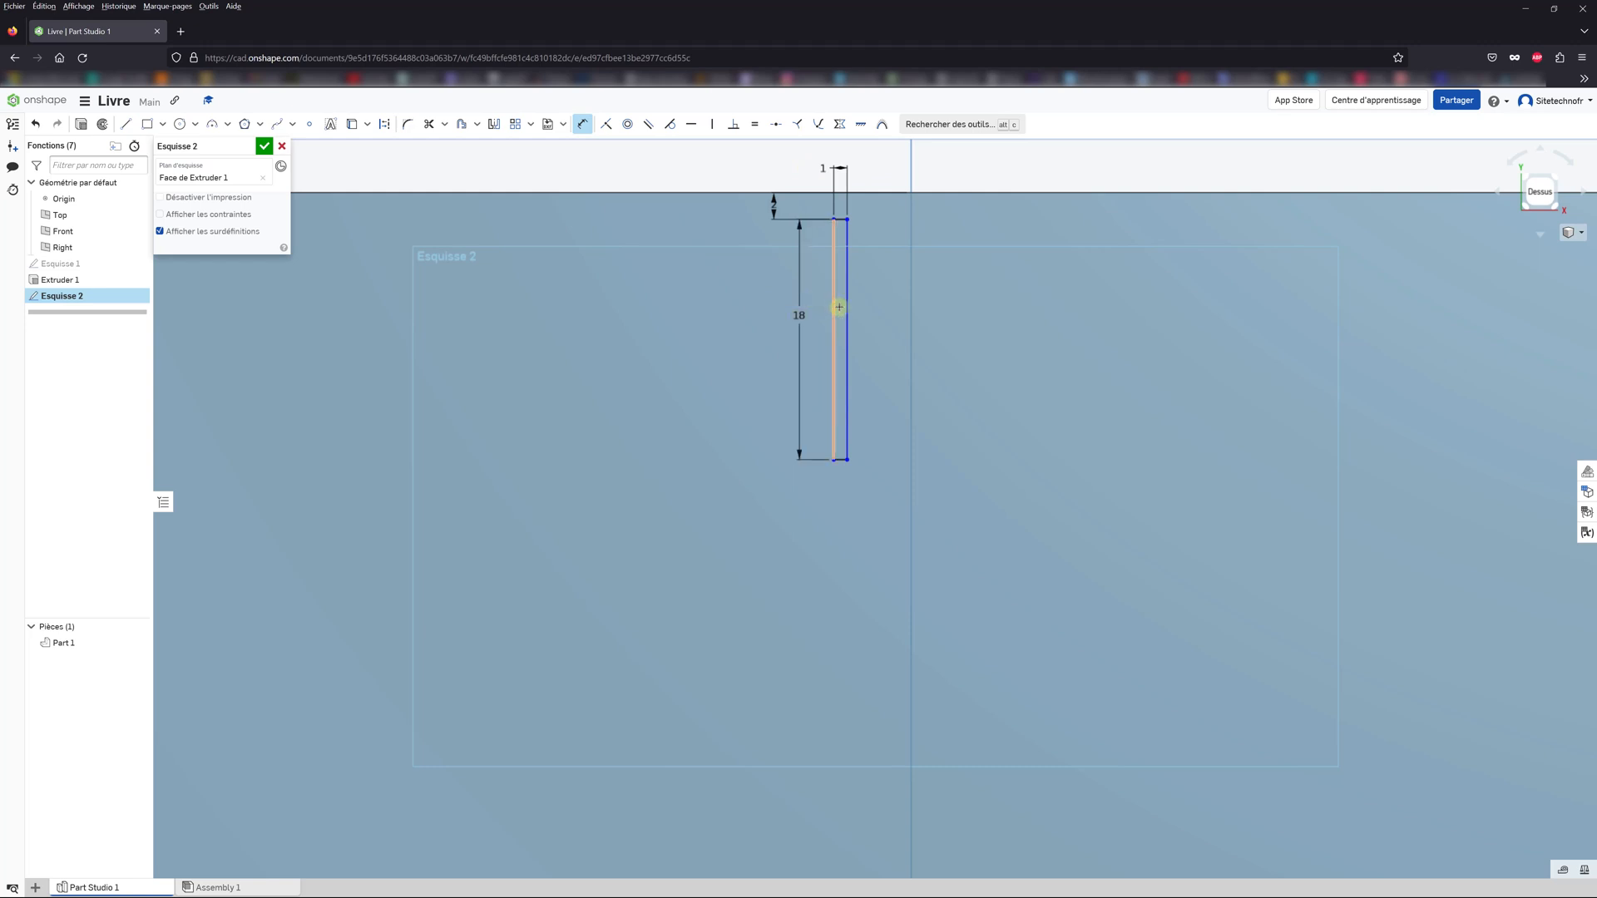
Step: Dimension the horizontal distance from the narrow rectangle's right edge to the origin to 0.5 mm
click(848, 340)
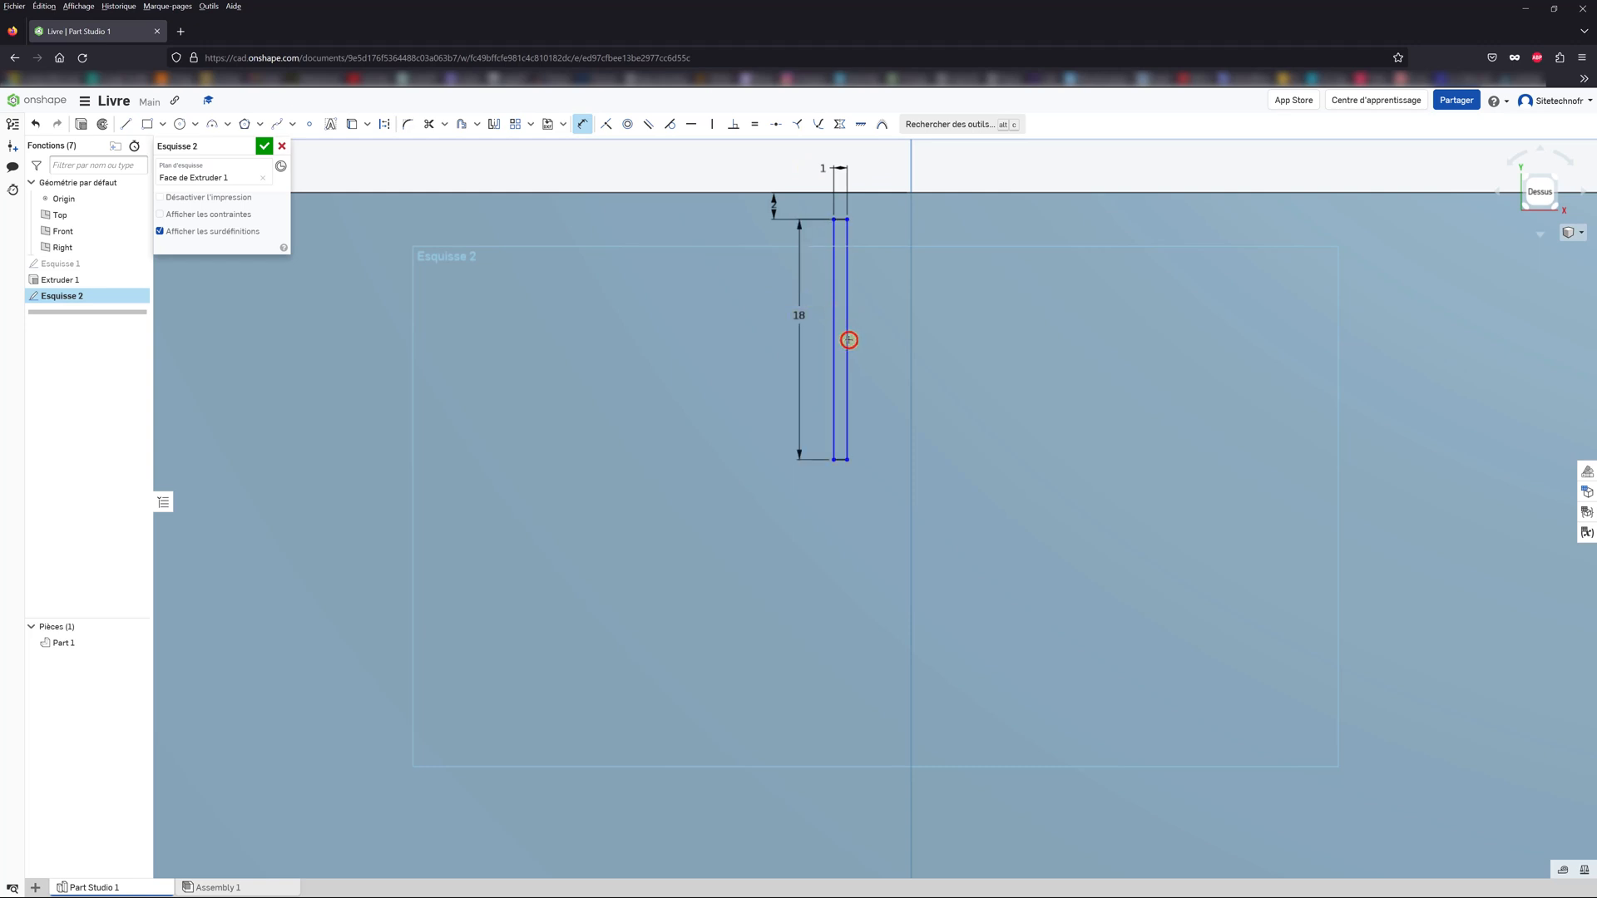
scroll(861, 509, up, 3)
scroll(861, 509, down, 6)
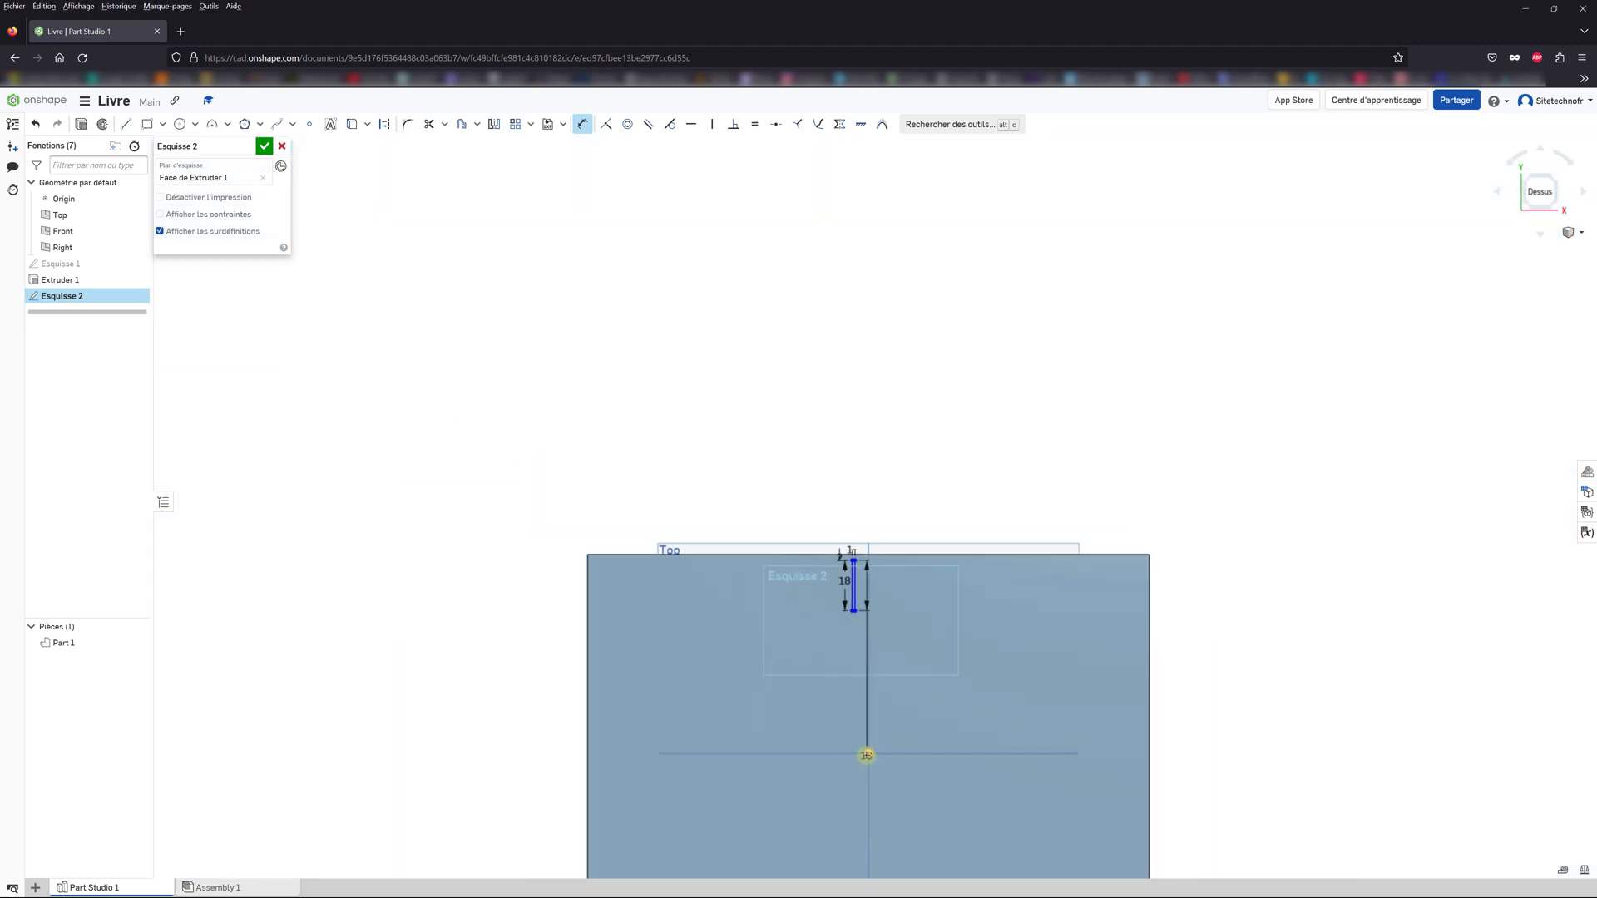
click(869, 757)
scroll(865, 525, up, 4)
scroll(865, 555, up, 3)
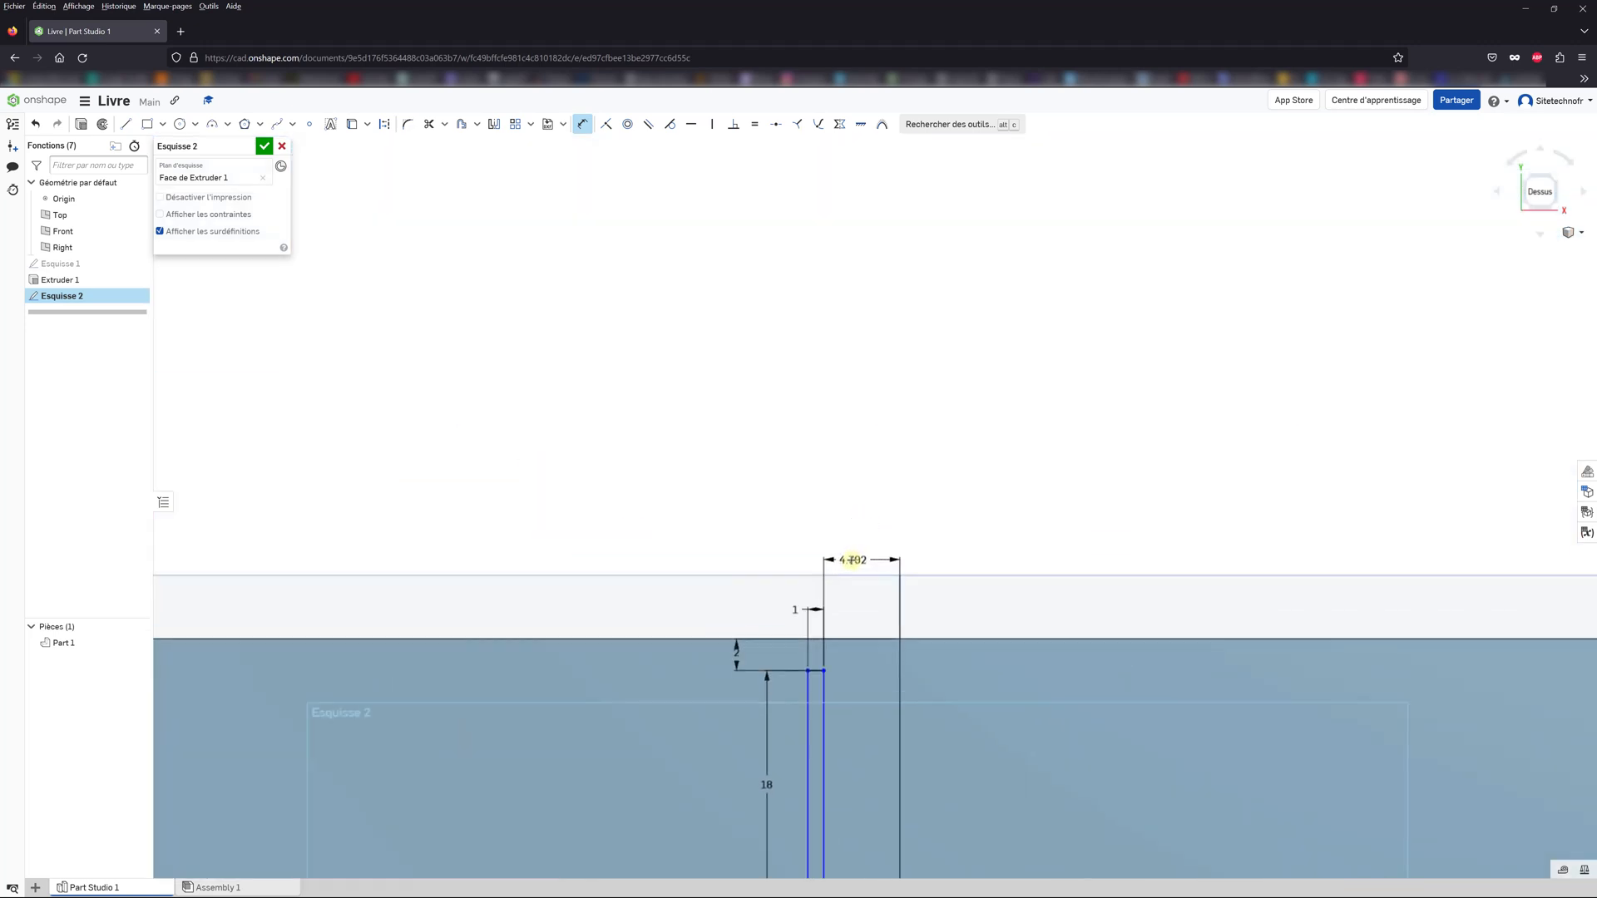
click(768, 566)
text(0.5)
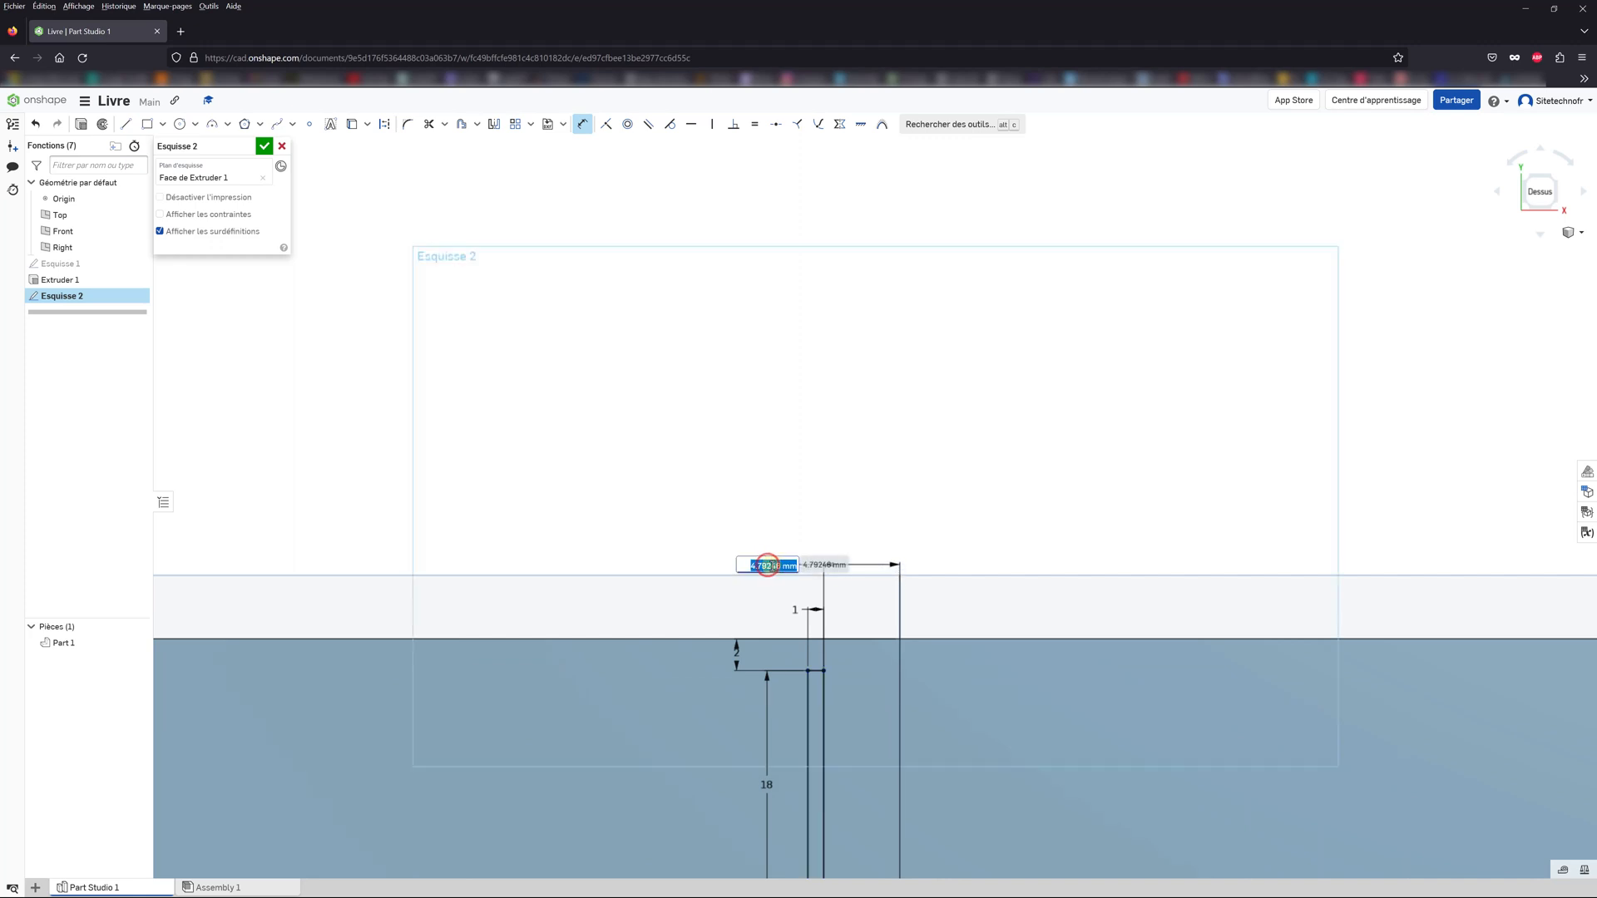
key(Return)
Step: Create a linear sketch pattern of the narrow rectangle's four edges, with 3 instances running downward about 10.05 mm apart
scroll(797, 499, down, 5)
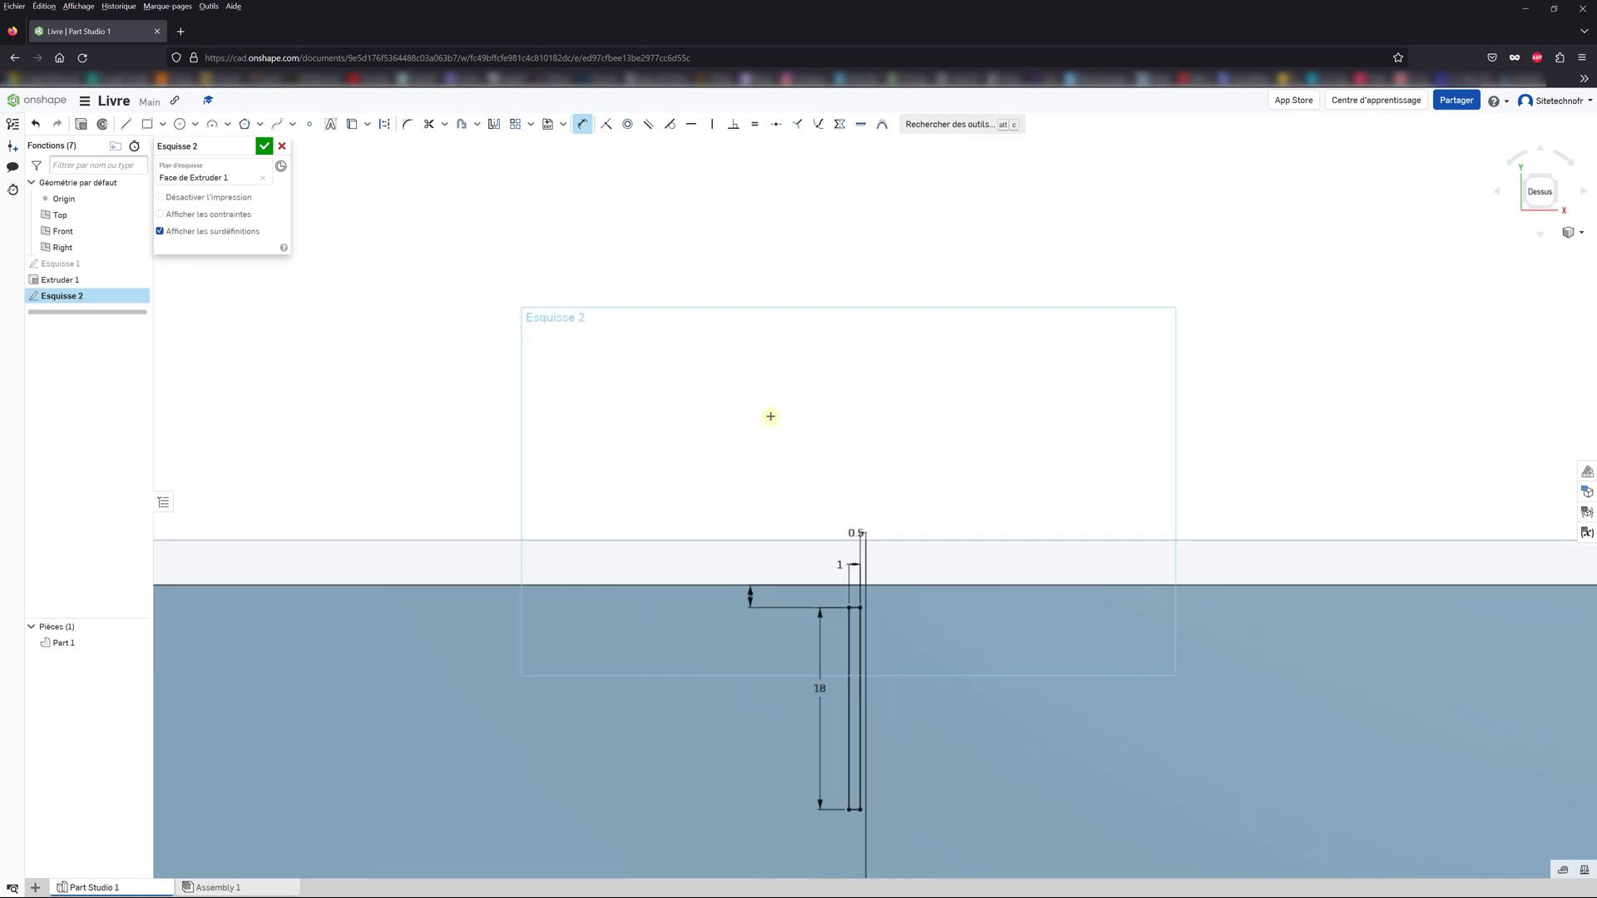
scroll(779, 394, down, 2)
scroll(821, 599, up, 4)
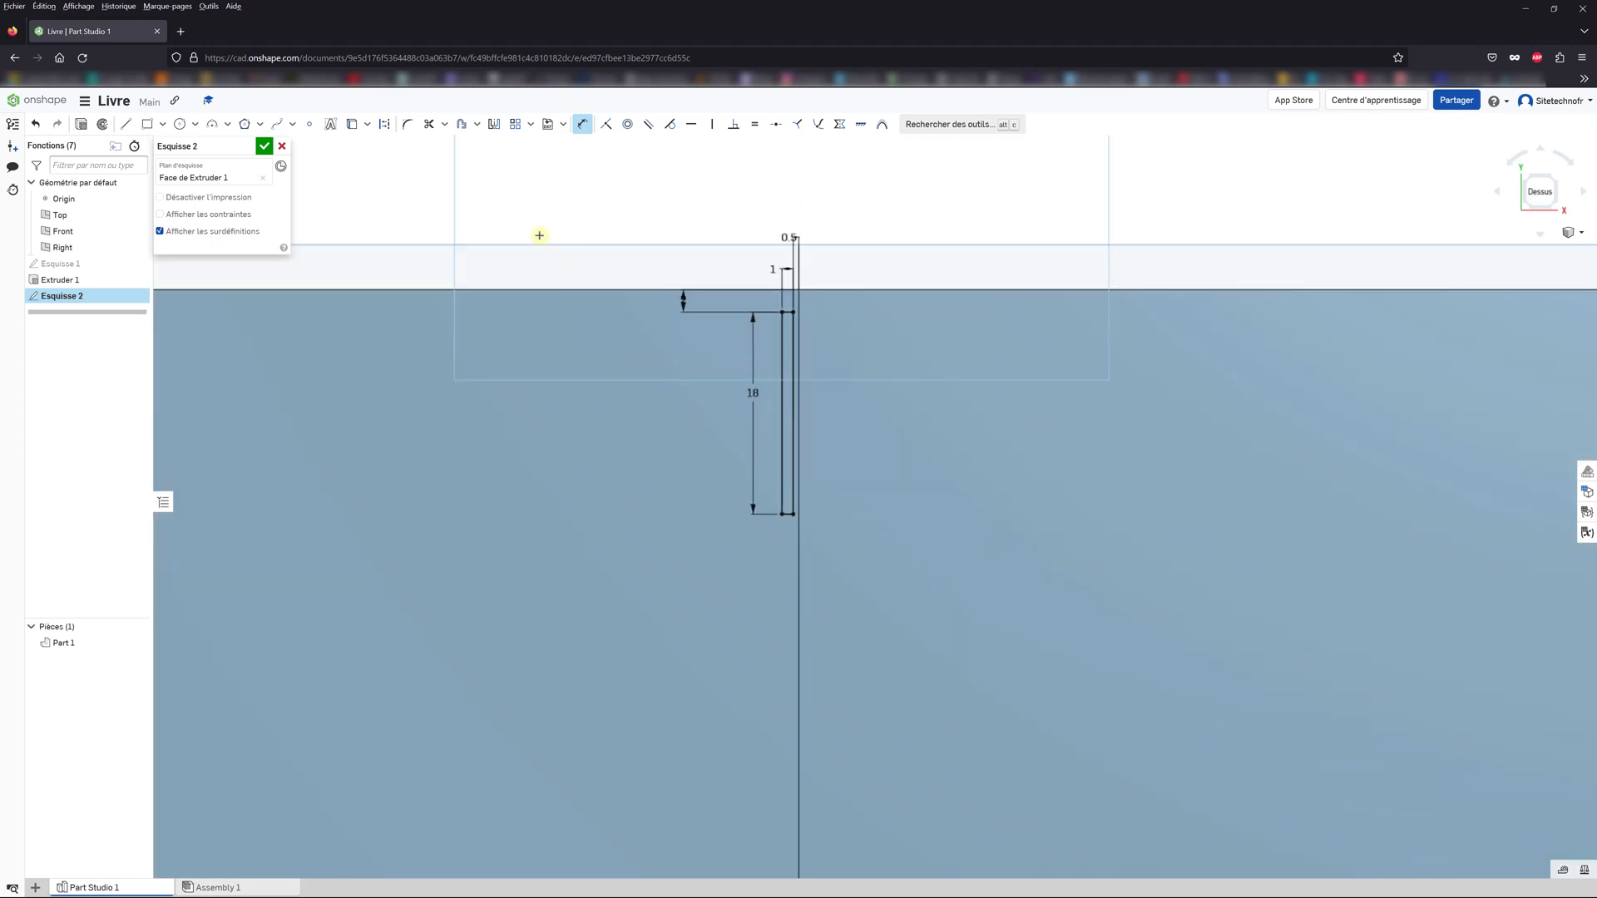
click(529, 127)
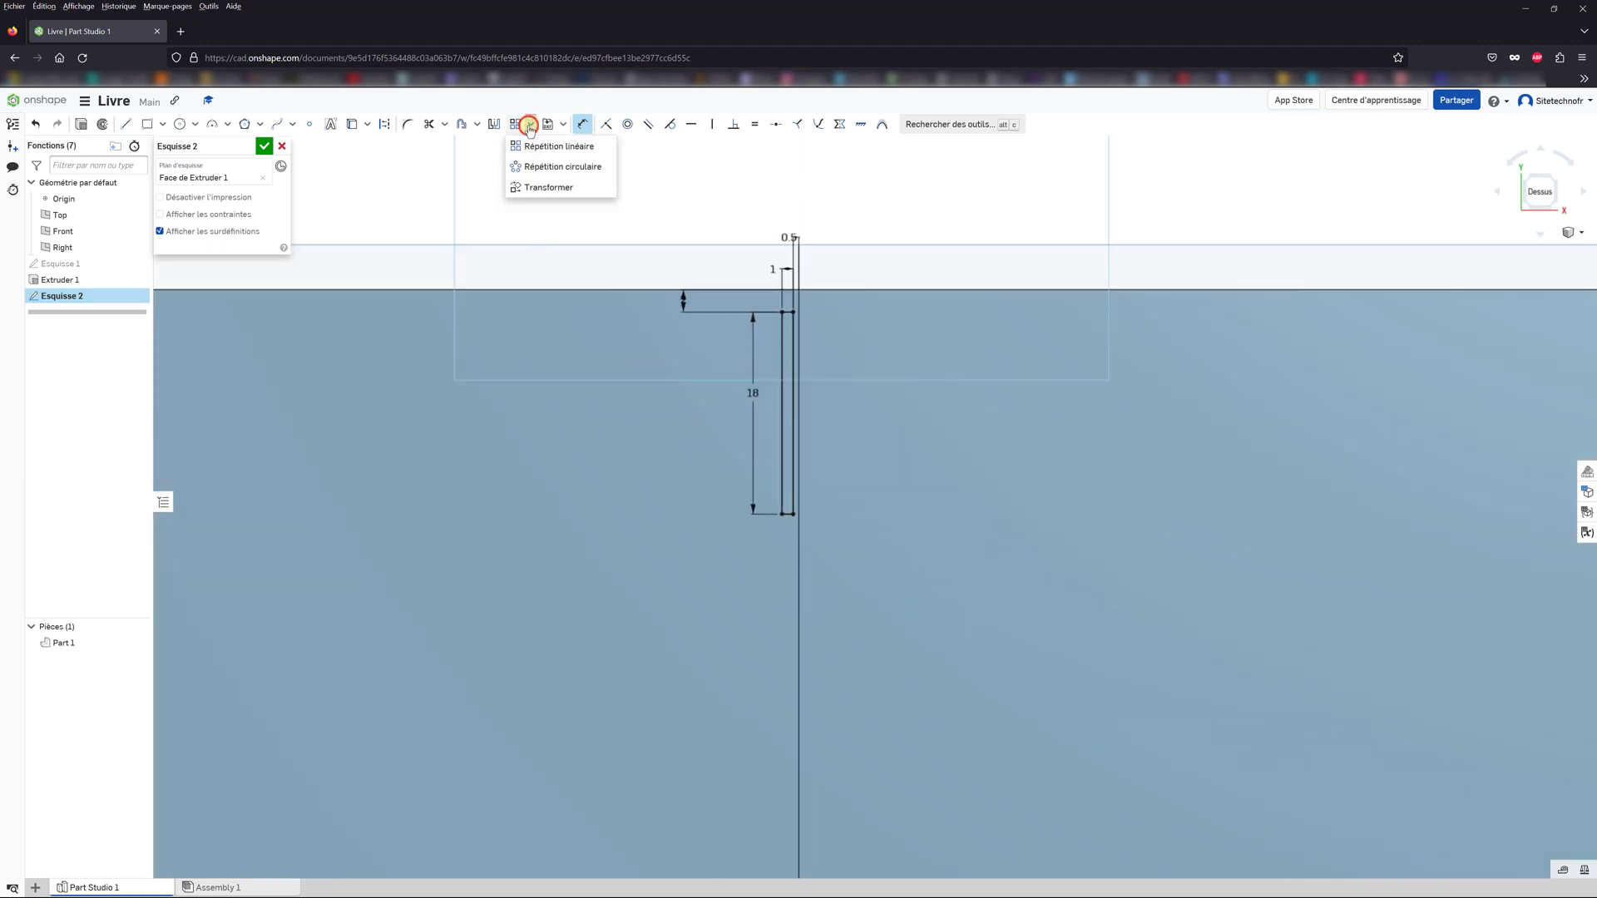
click(538, 145)
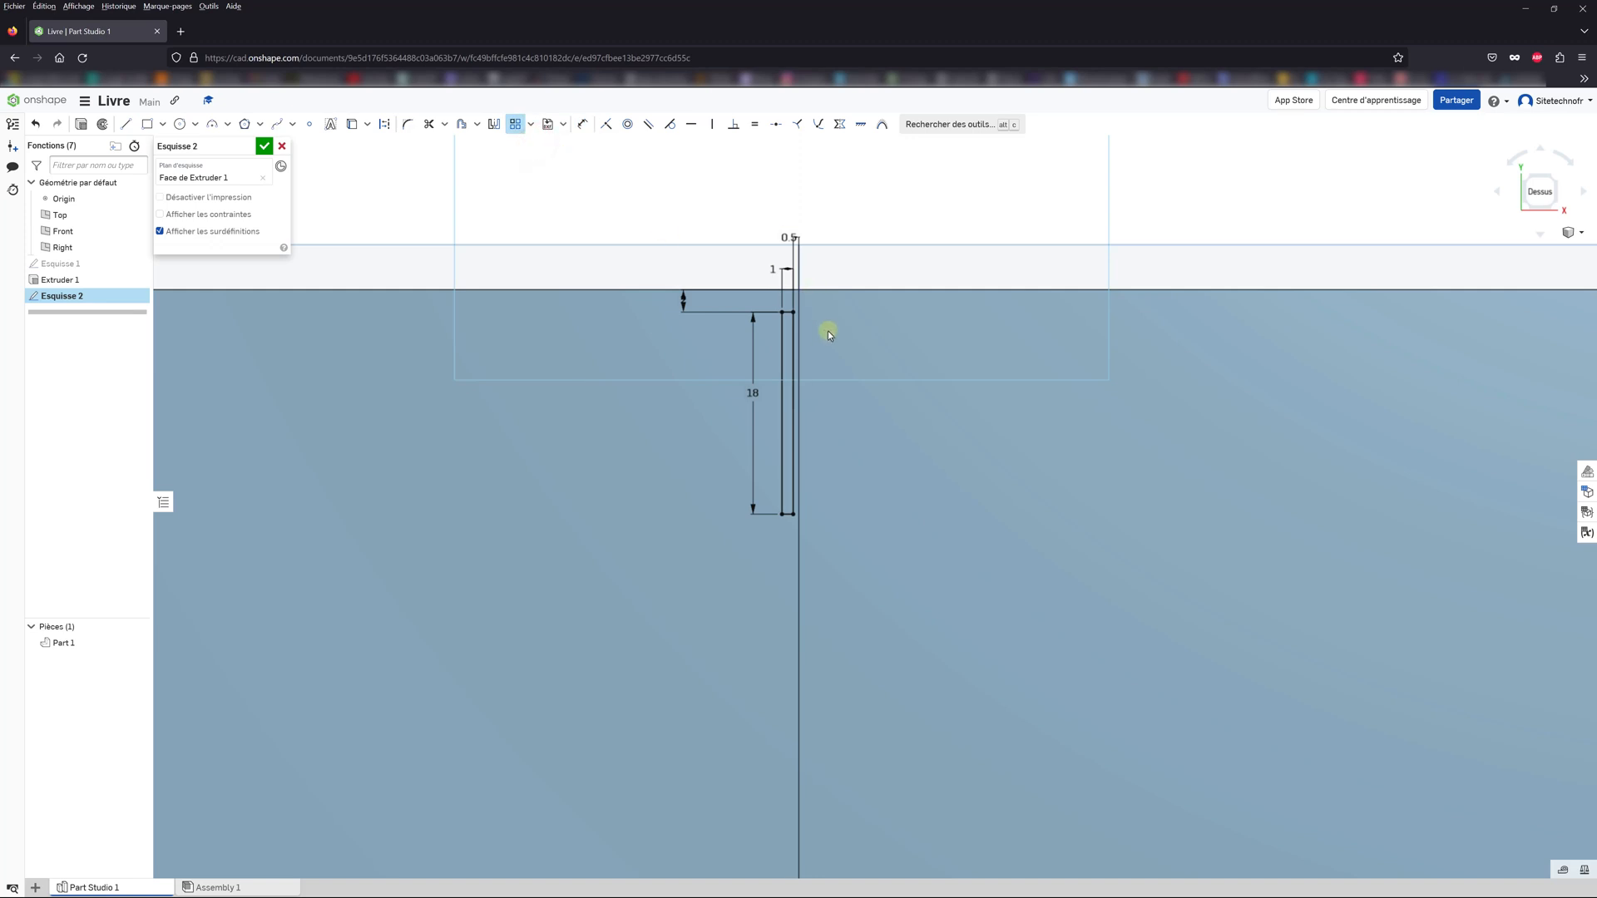
scroll(798, 381, up, 3)
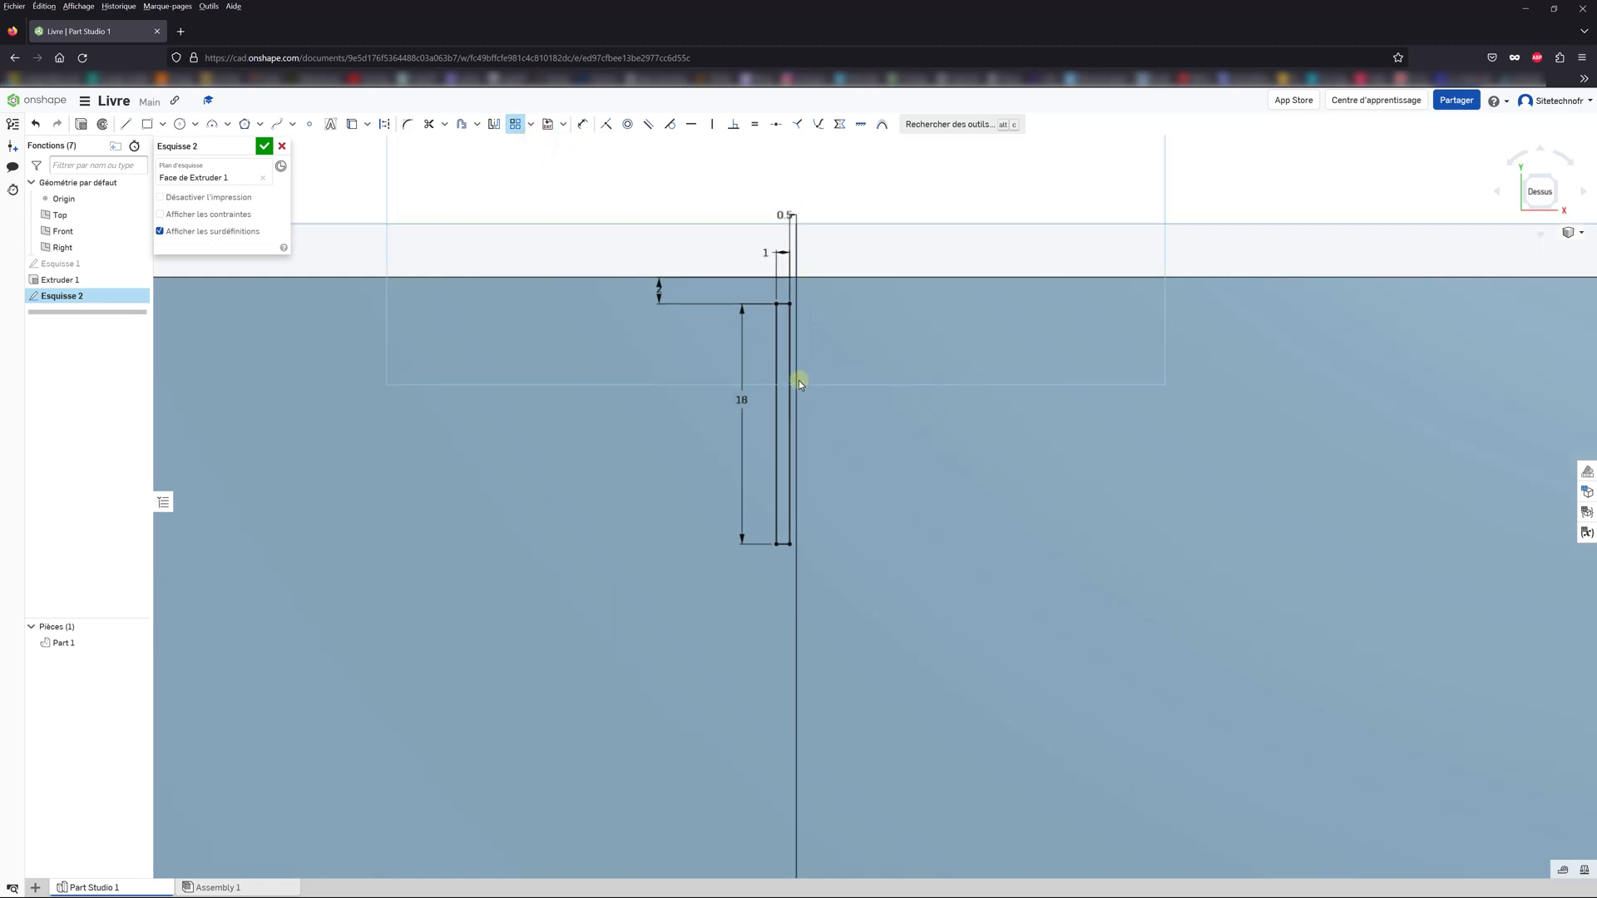
click(767, 292)
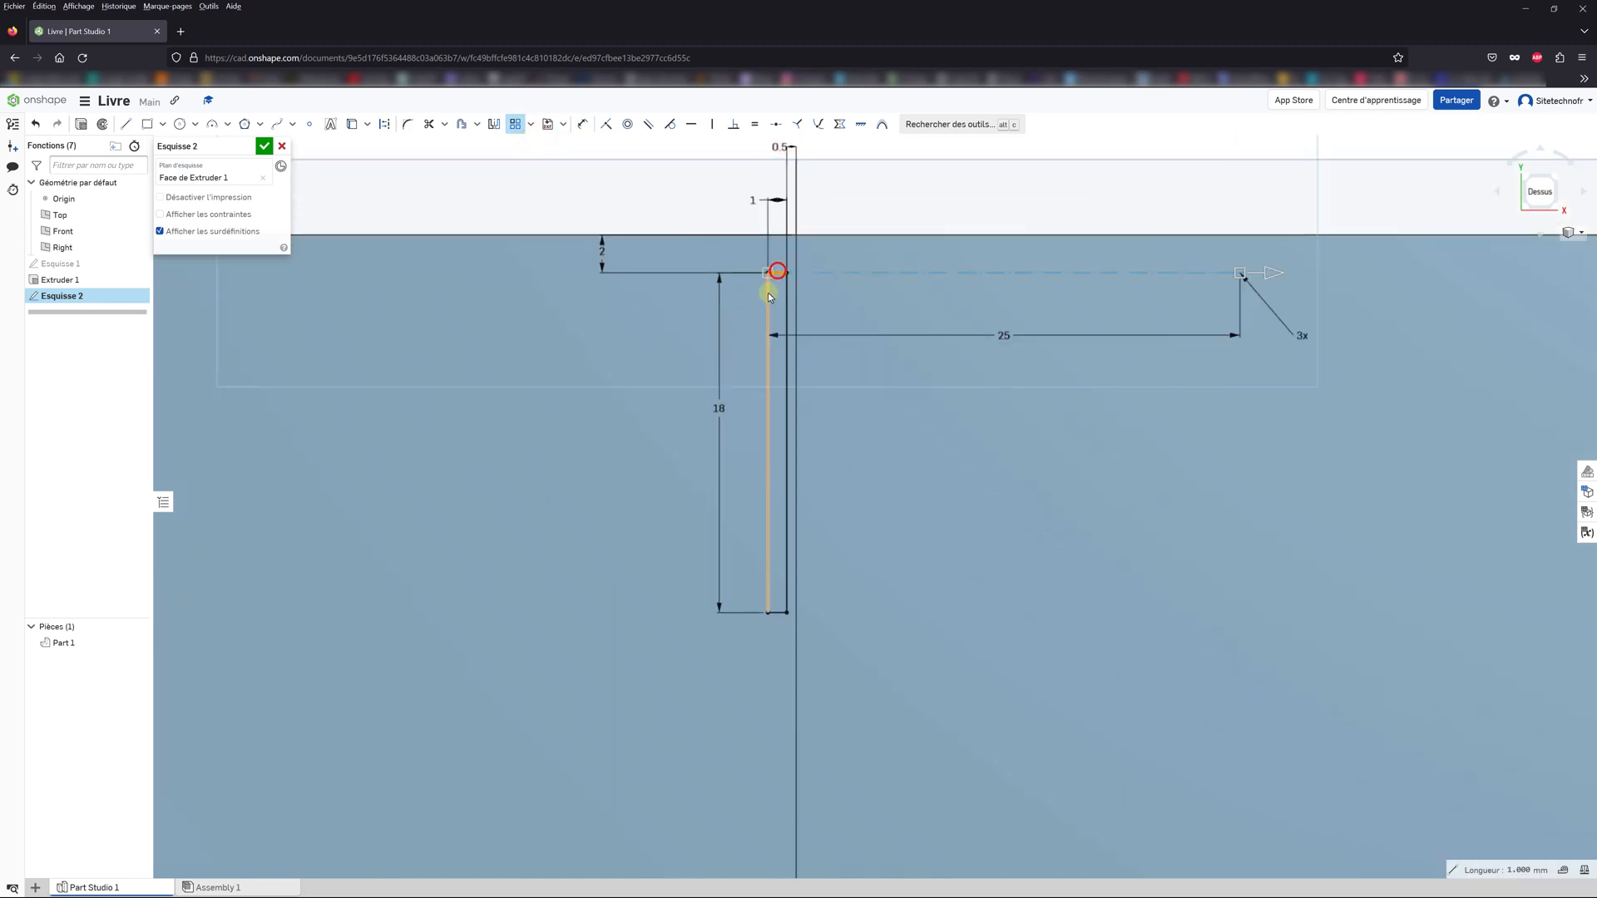
click(775, 615)
click(786, 581)
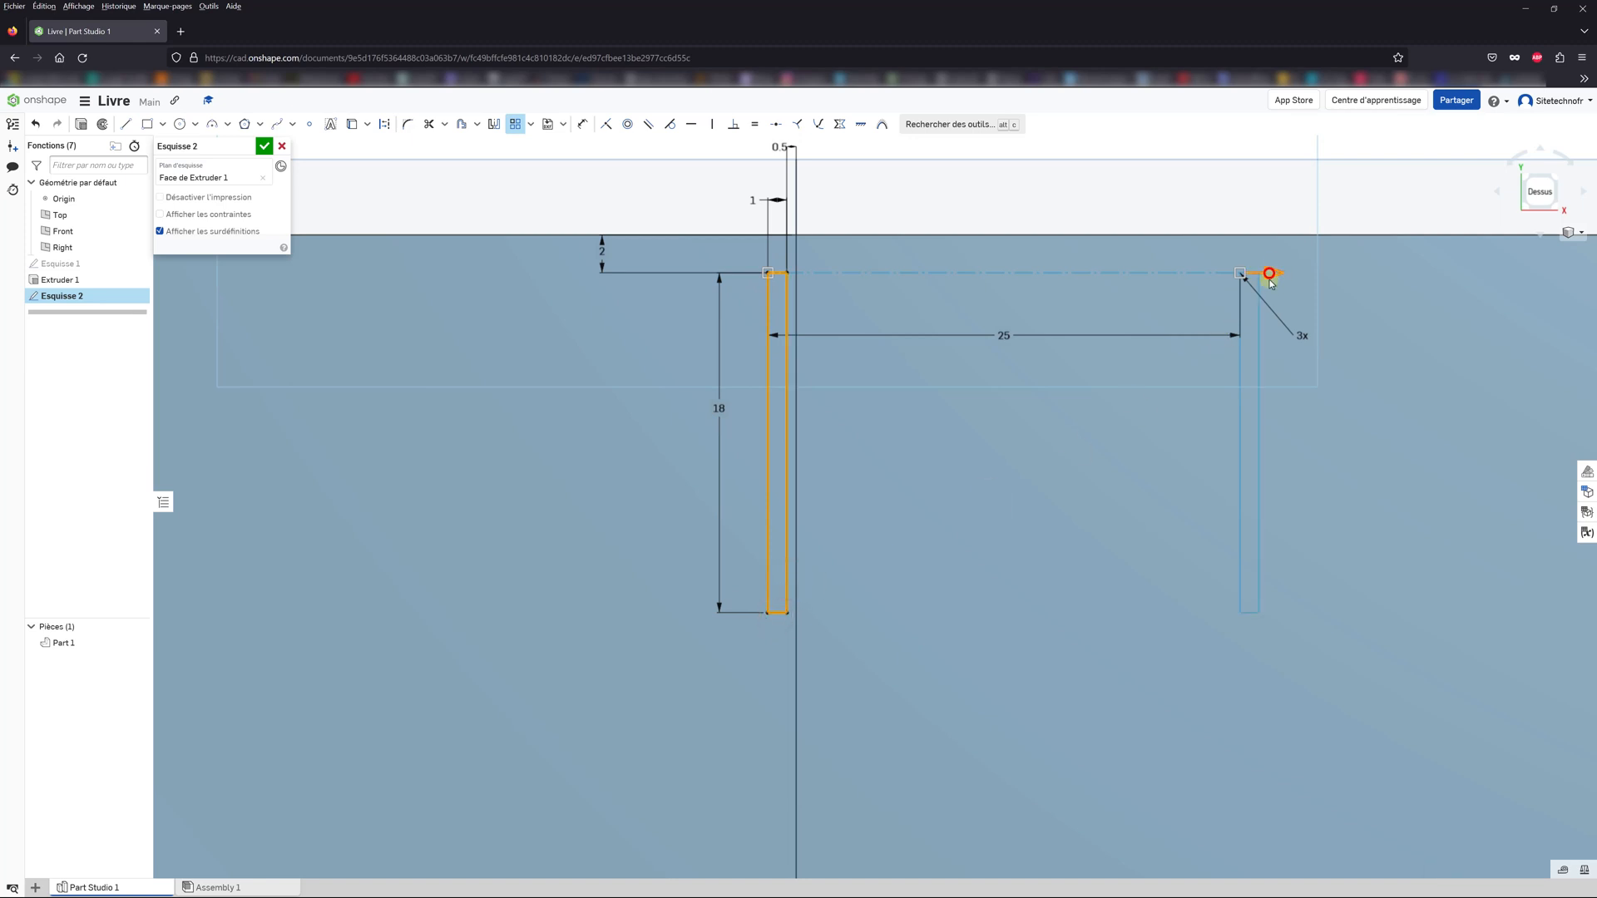
drag(1269, 274, 753, 467)
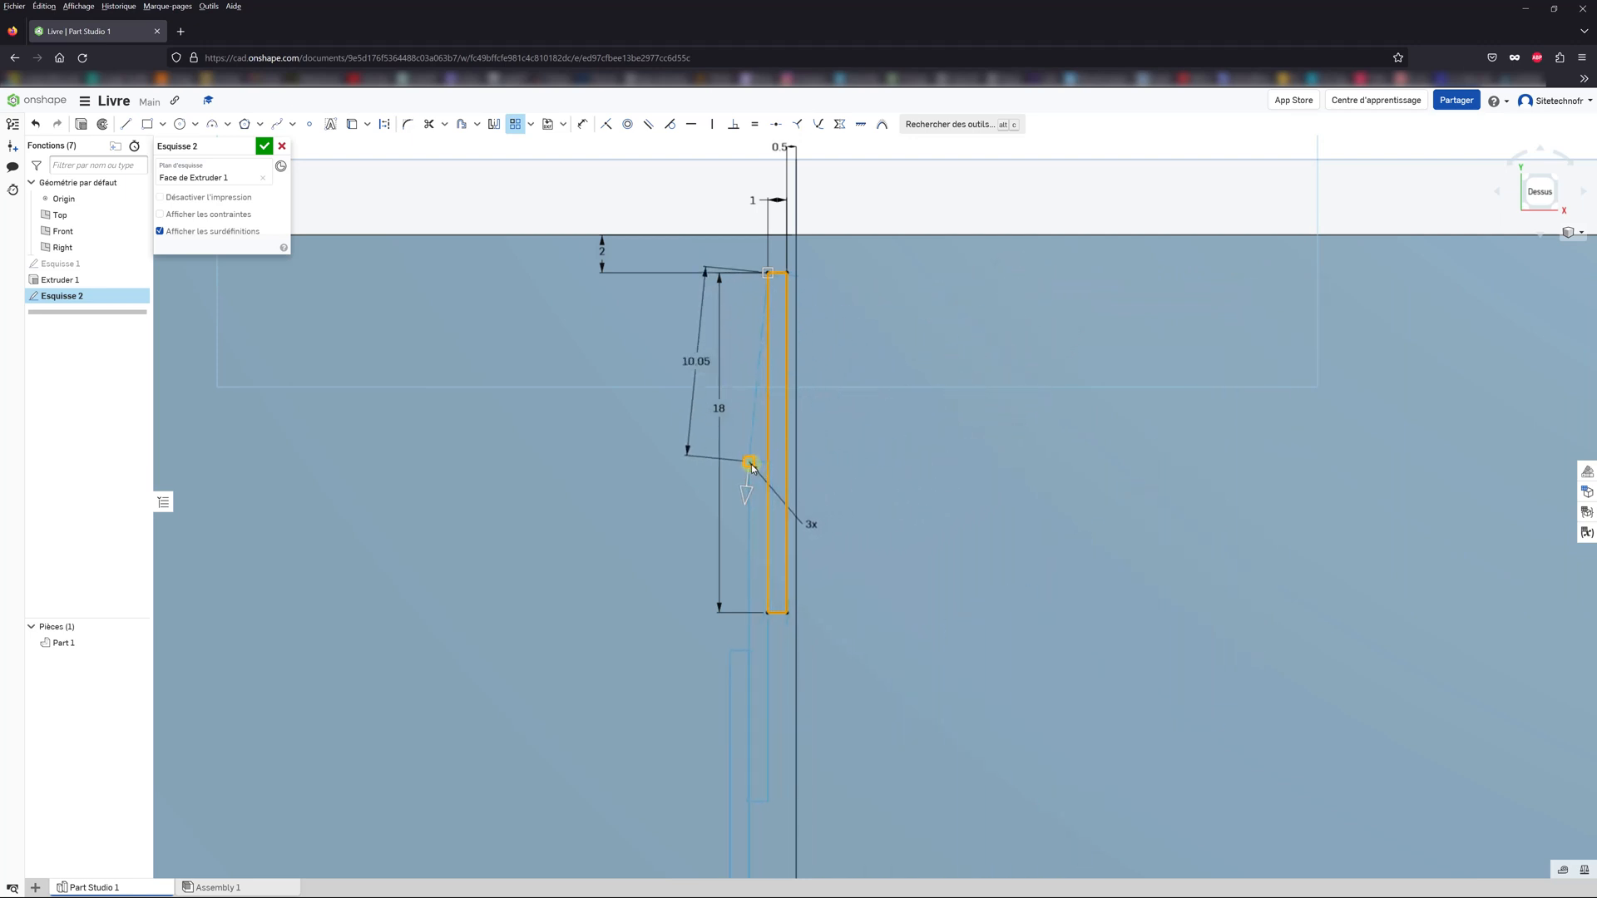
click(918, 210)
Step: Constrain the linear pattern's slanted direction line to vertical so the rectangle copies align
click(755, 394)
click(756, 392)
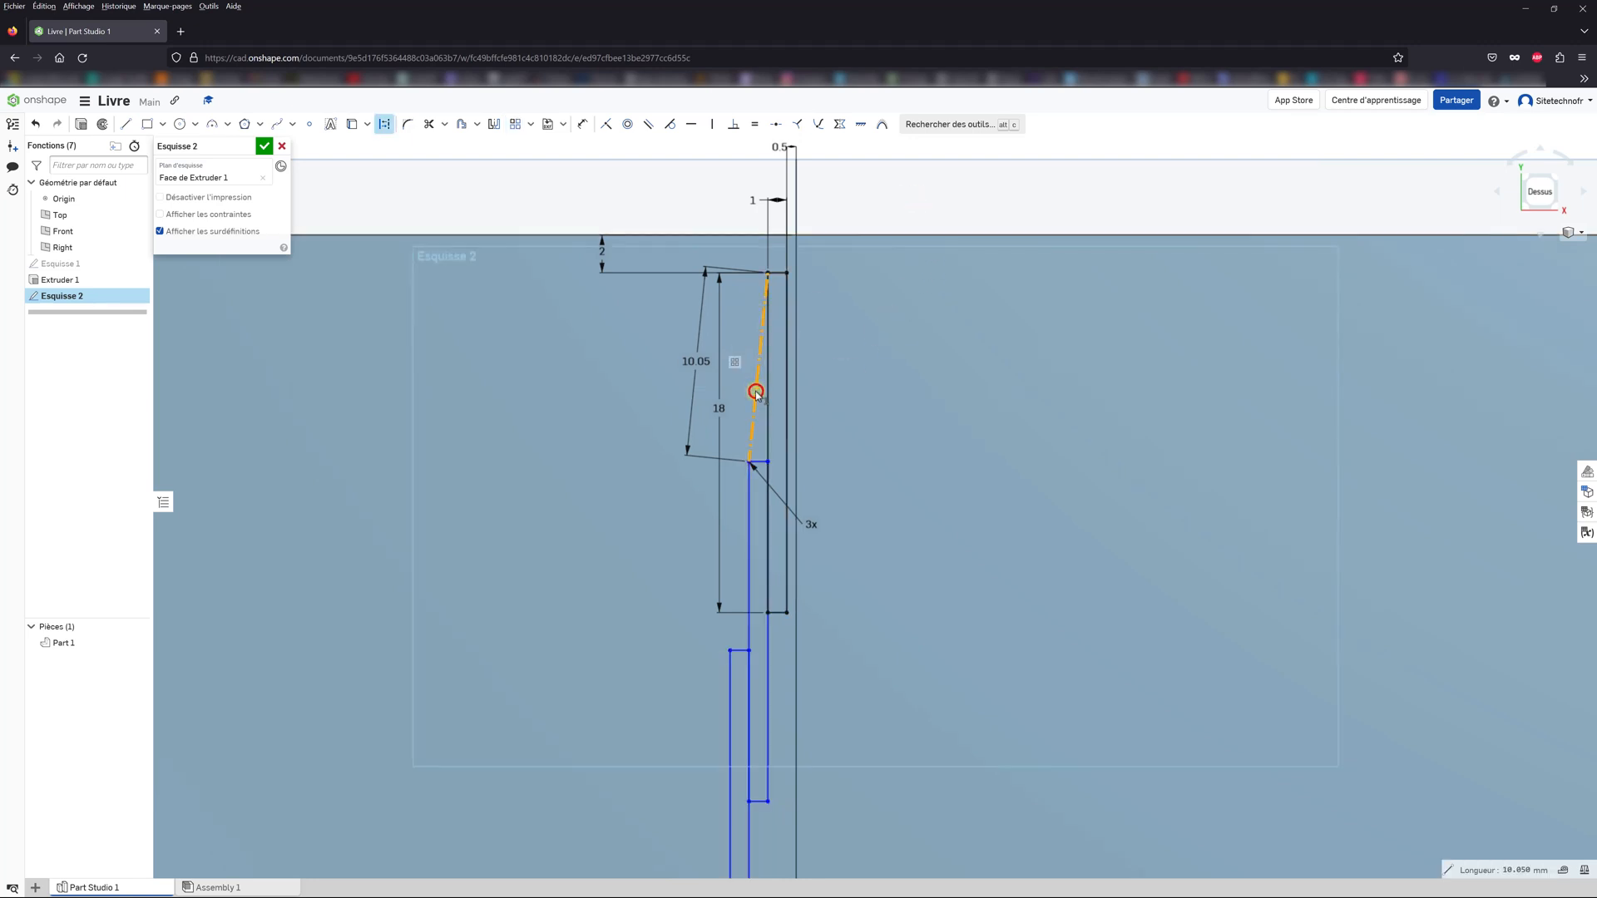
click(713, 126)
Step: Set the linear sketch pattern of the narrow rectangle to 7 instances with 20 mm spacing
drag(769, 434, 827, 526)
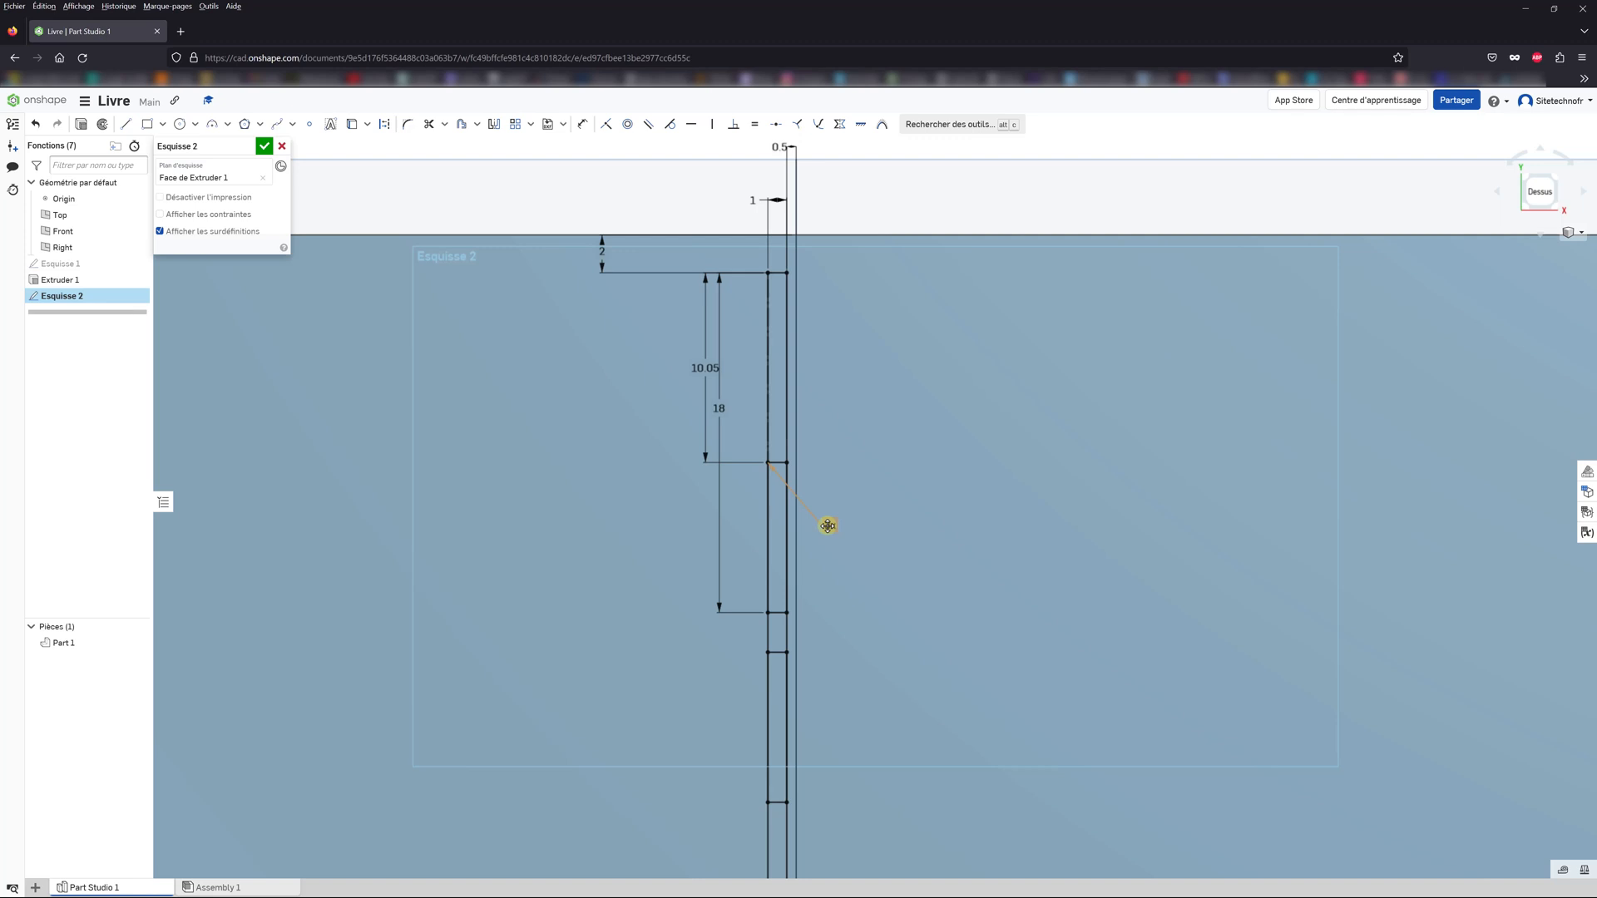
drag(828, 525, 828, 525)
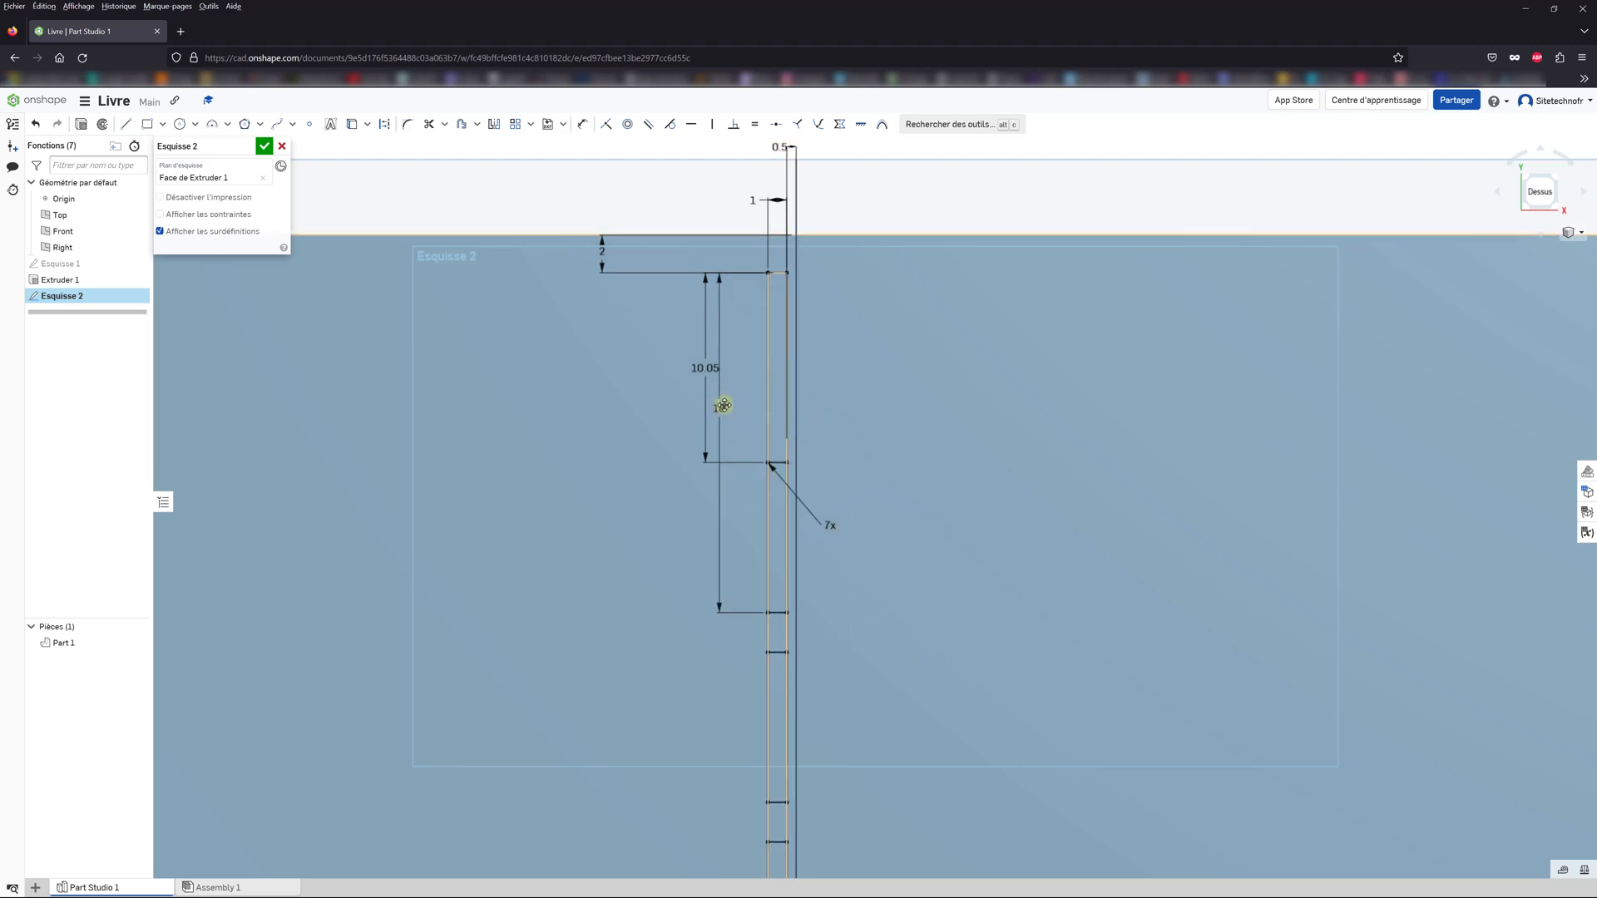
double_click(702, 369)
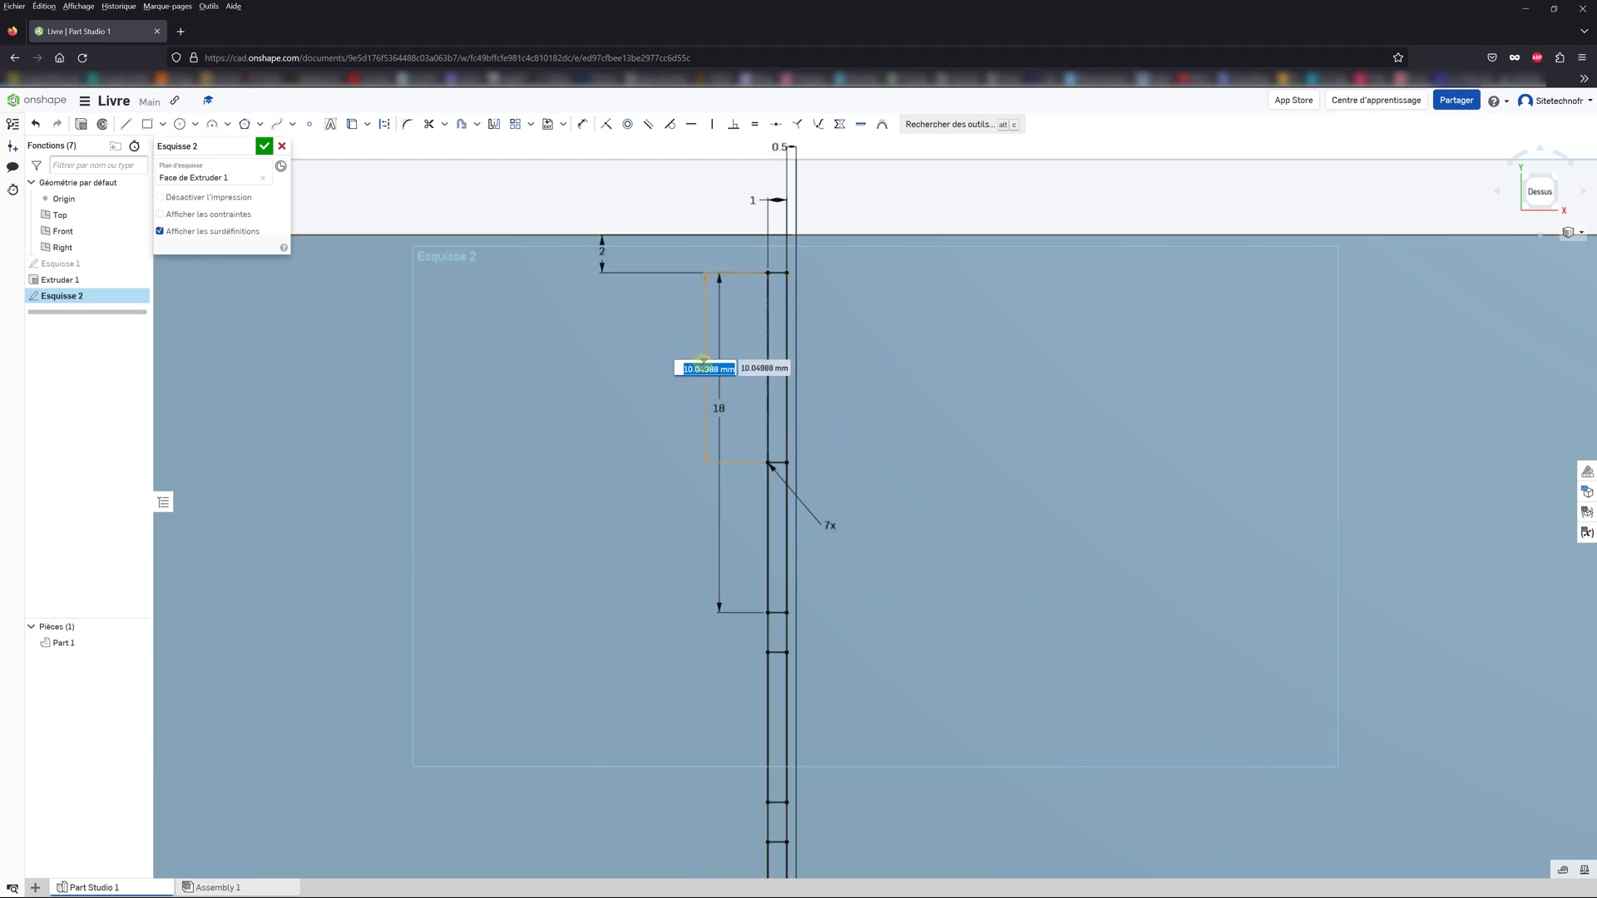
key(Return)
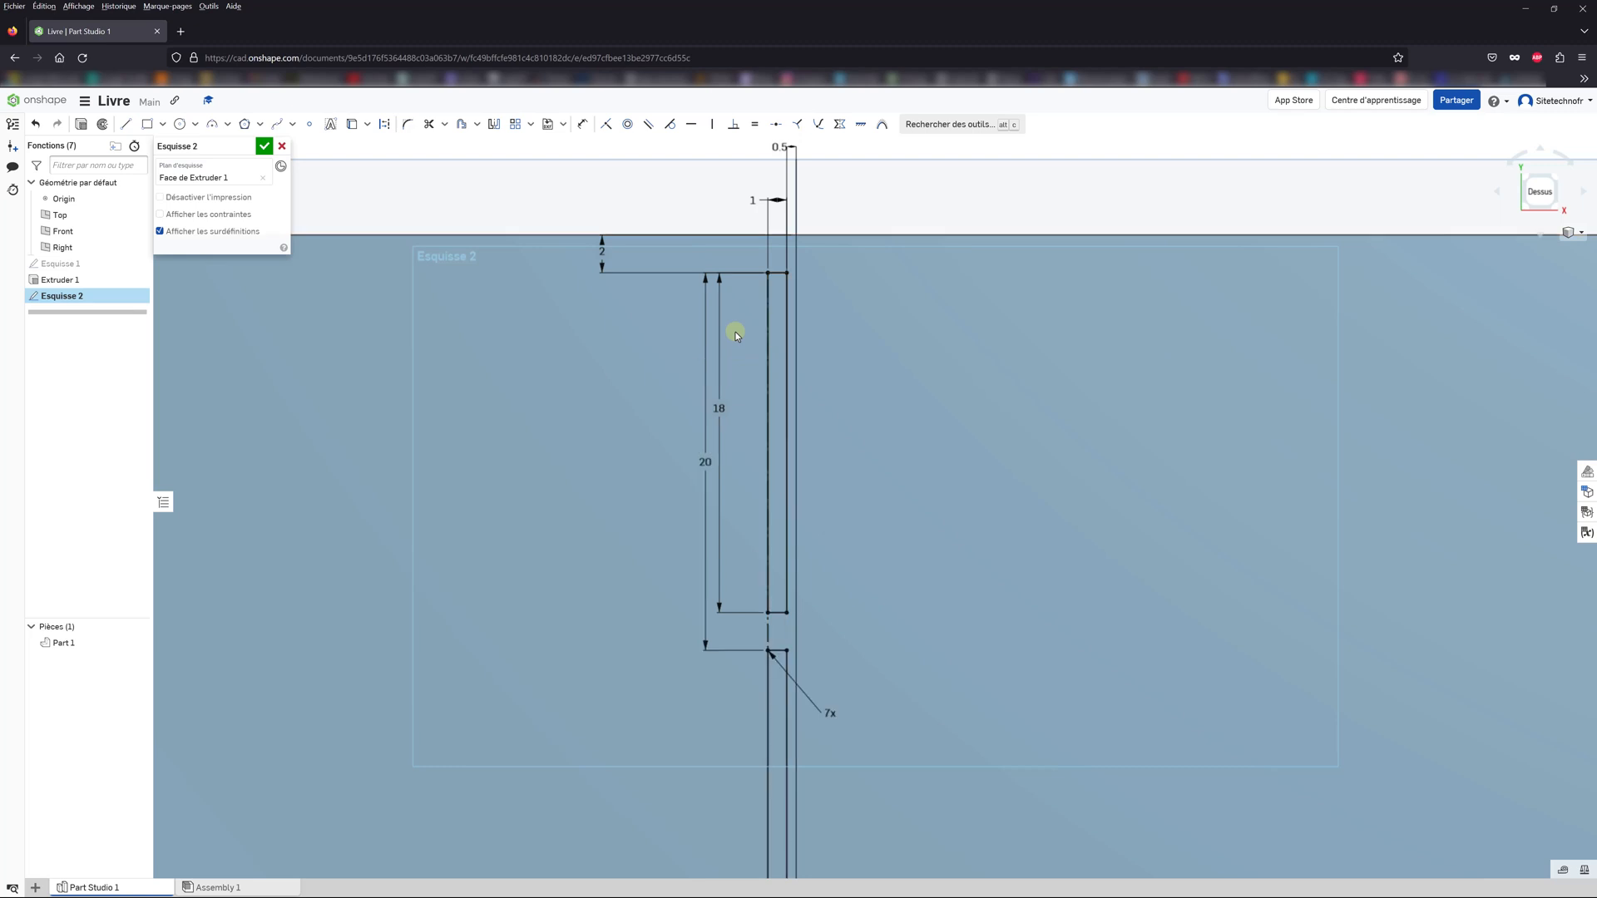
Step: Examine the patterned column of rectangles along the plate's centerline, especially the gap between the last copy and the plate's lower edge
scroll(724, 328, down, 3)
scroll(722, 326, down, 5)
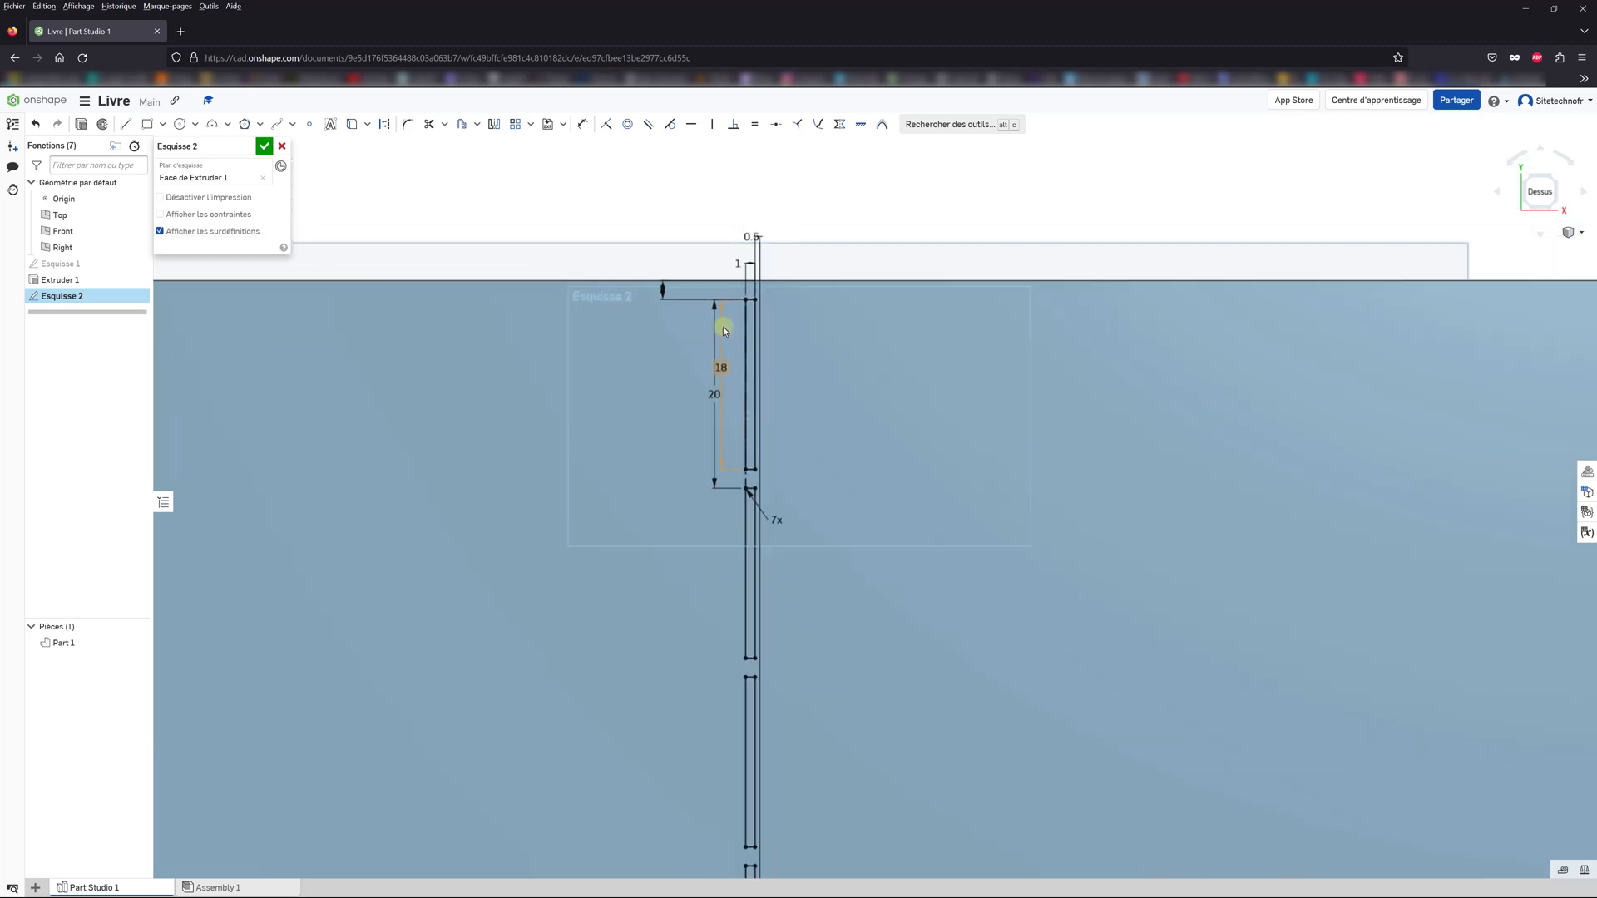
scroll(749, 778, down, 2)
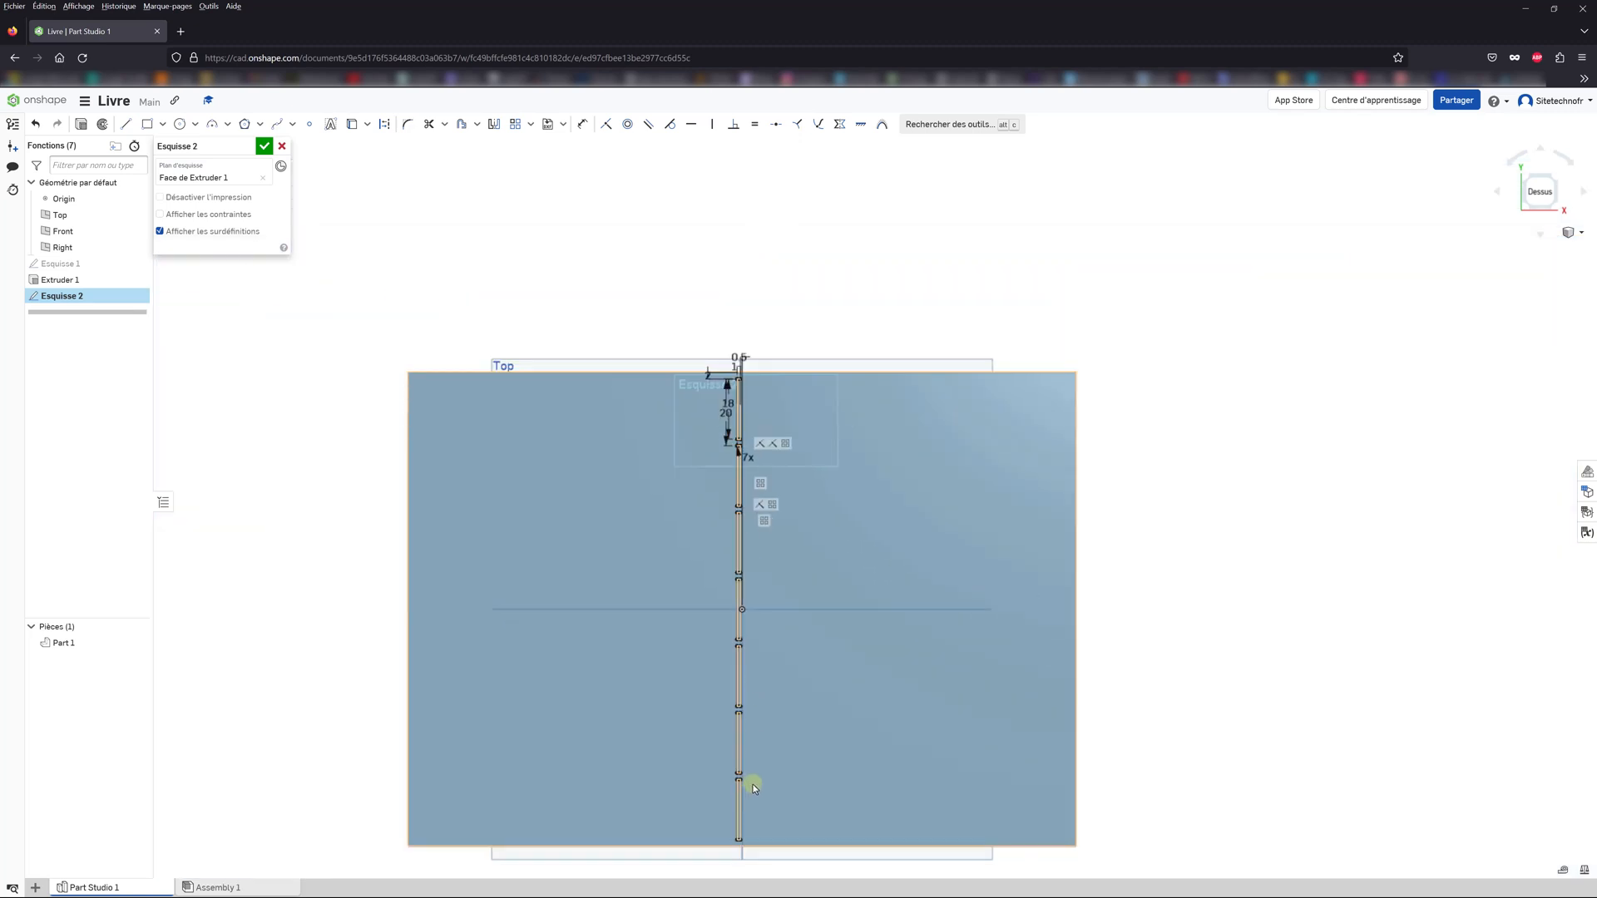
scroll(760, 834, up, 5)
scroll(746, 842, up, 3)
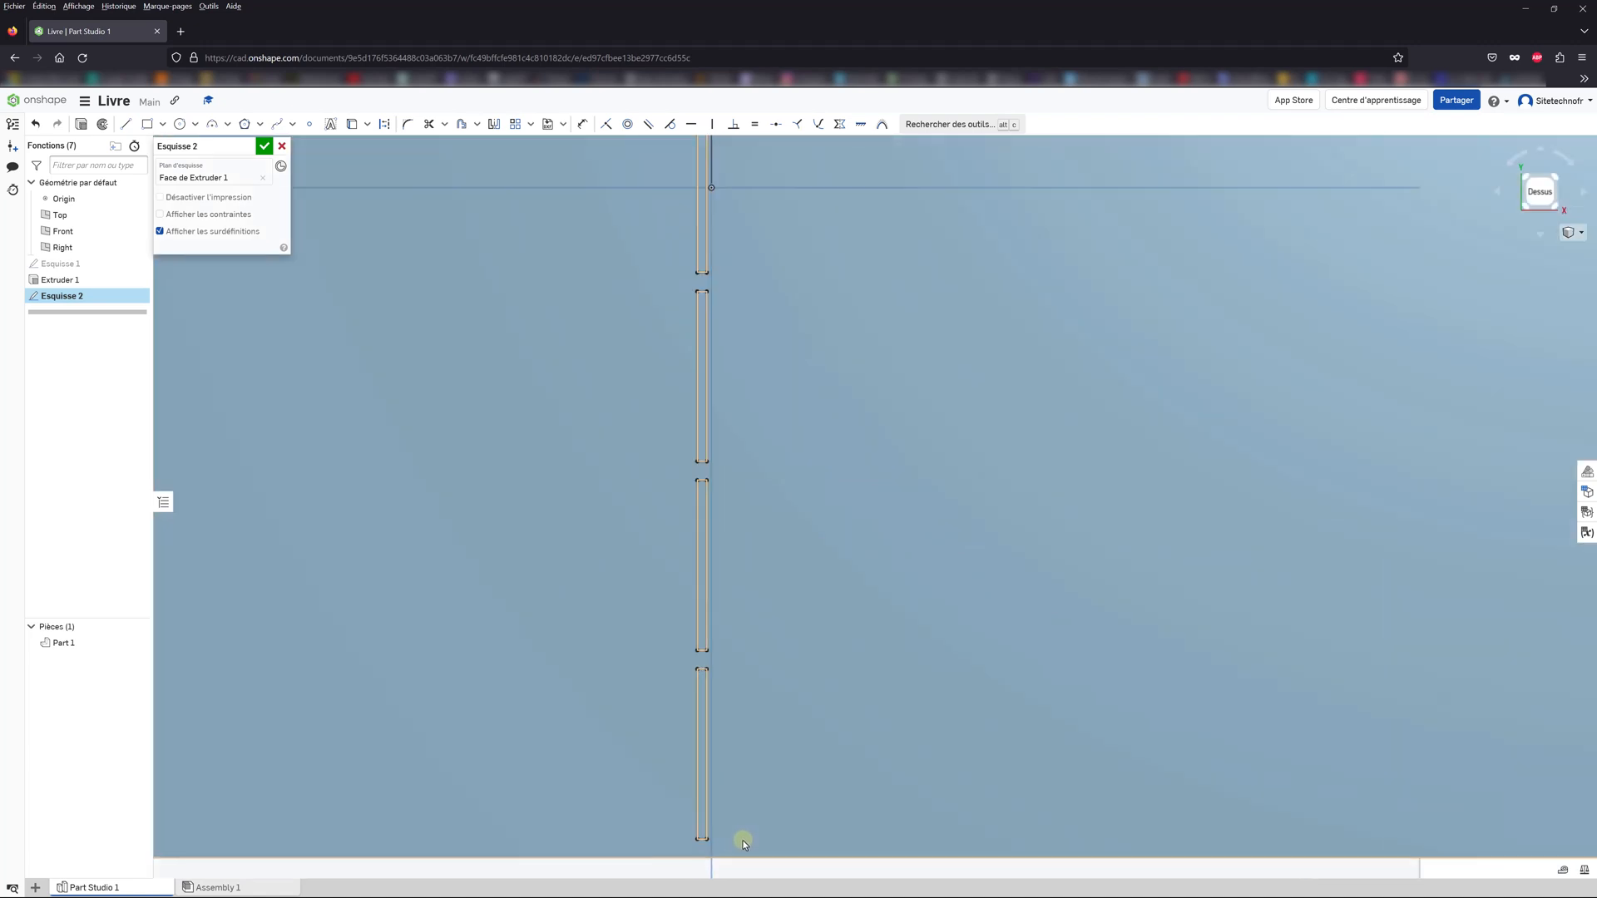
click(702, 842)
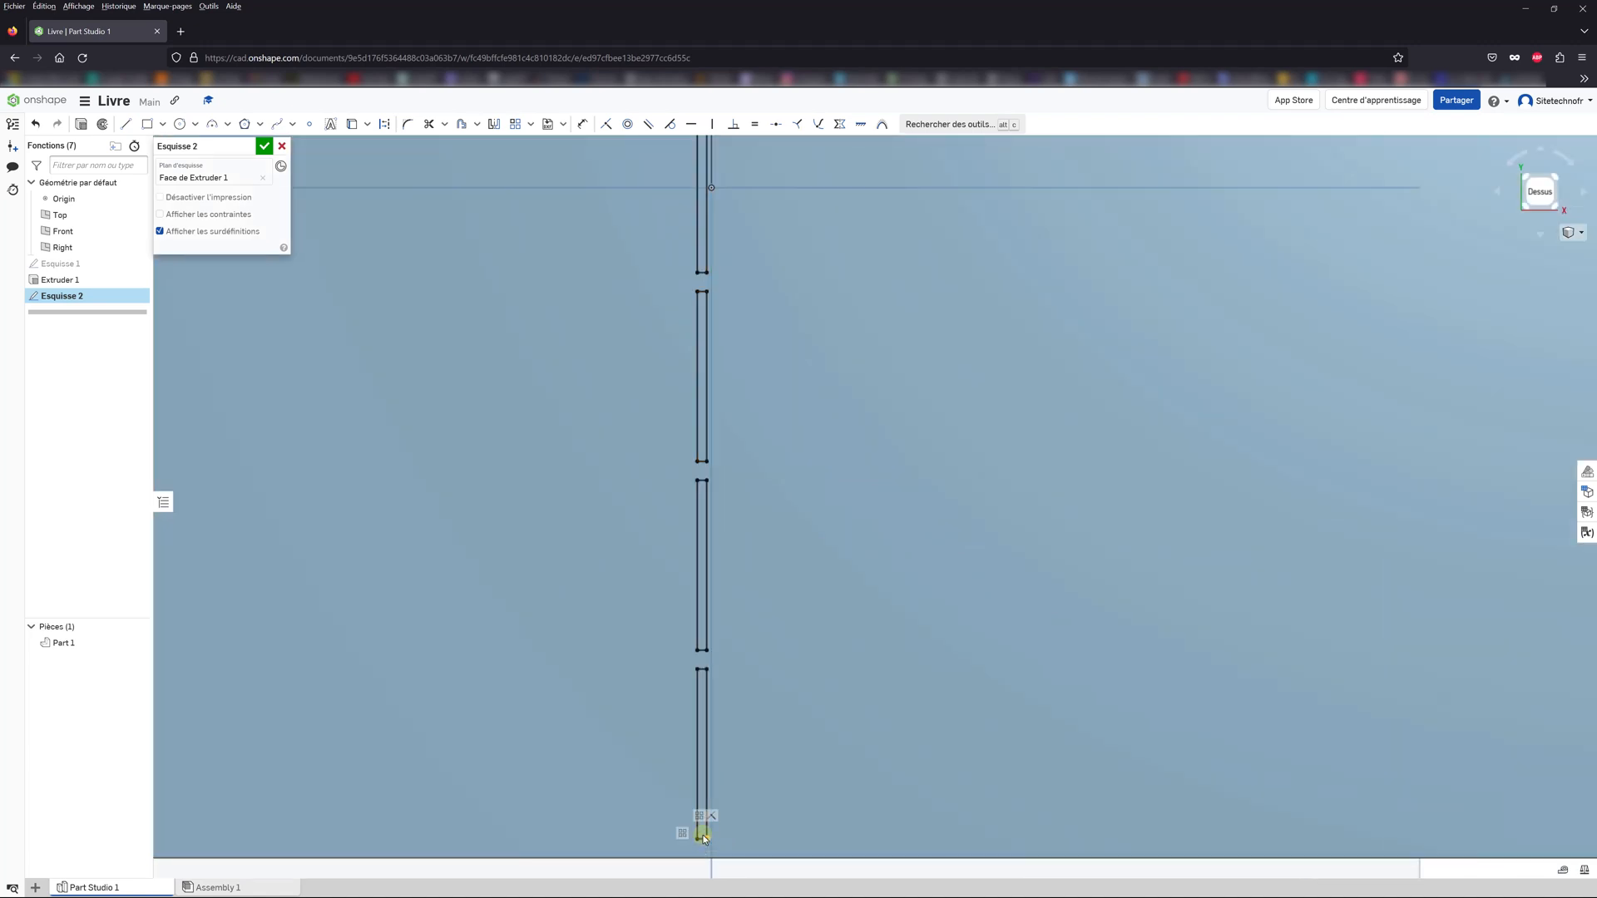
click(697, 857)
scroll(775, 509, down, 3)
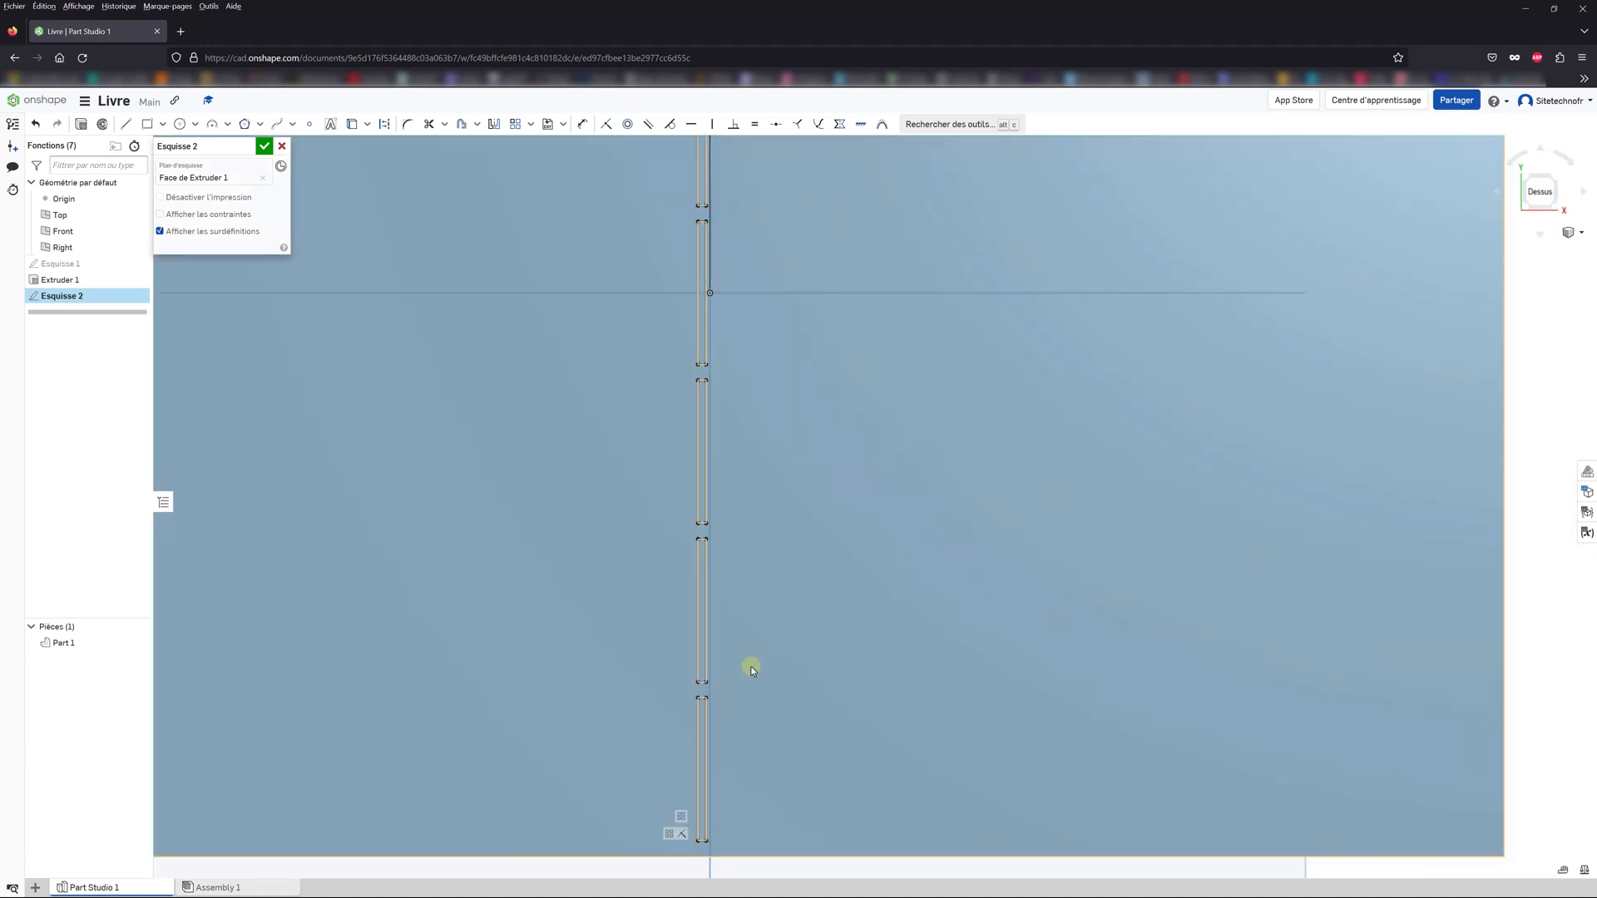
scroll(776, 521, down, 4)
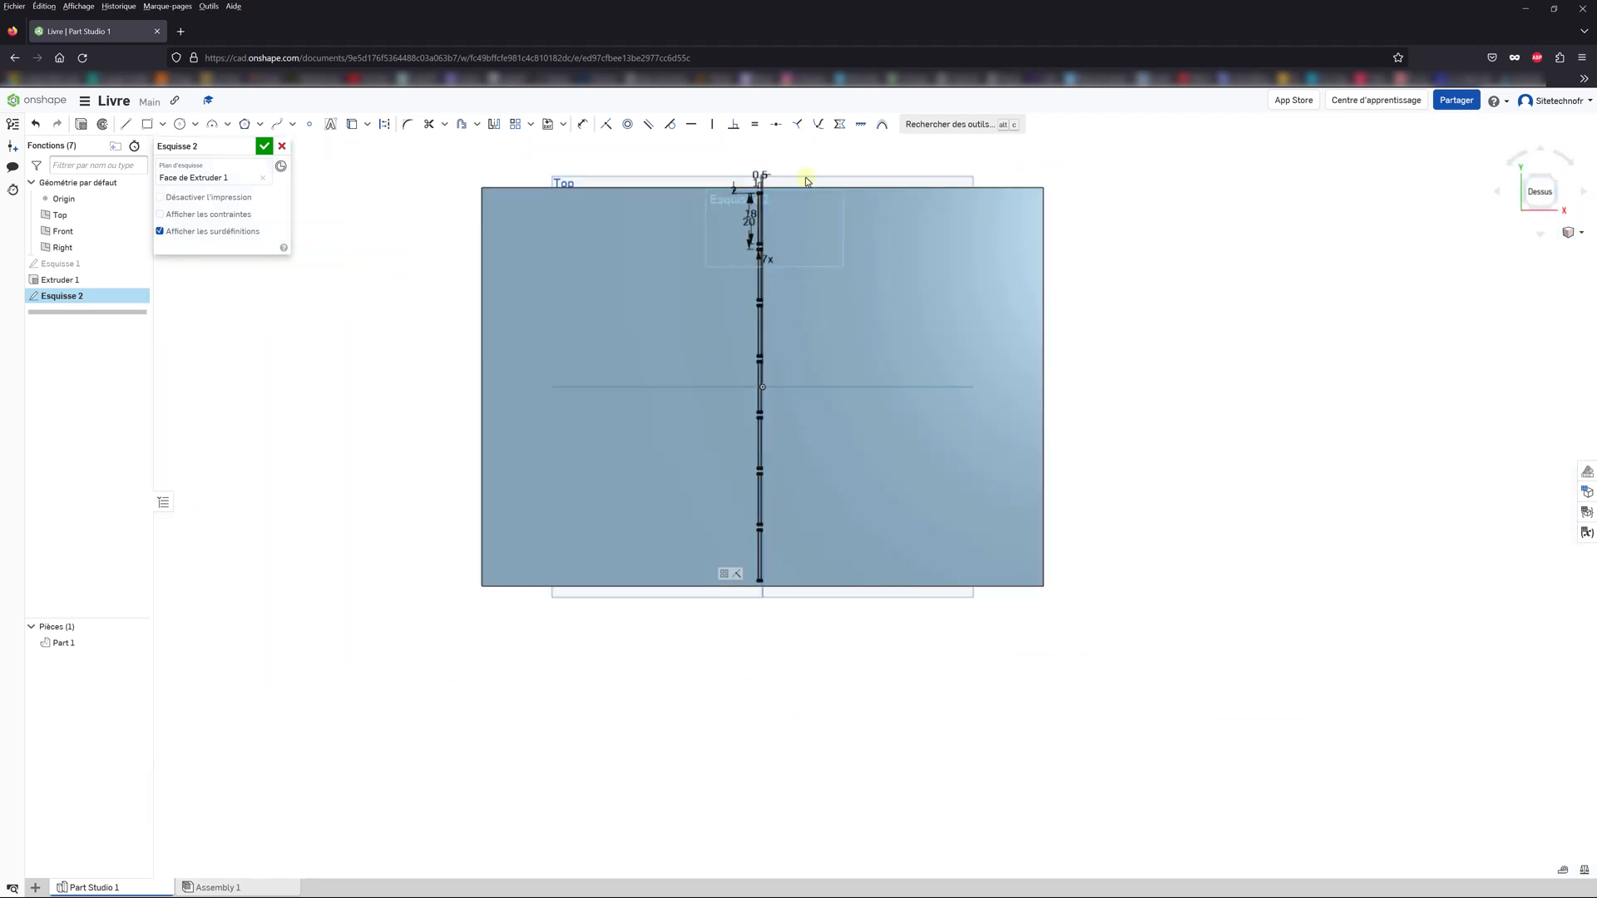
scroll(803, 180, up, 2)
scroll(796, 177, down, 2)
scroll(798, 179, down, 3)
scroll(823, 167, up, 4)
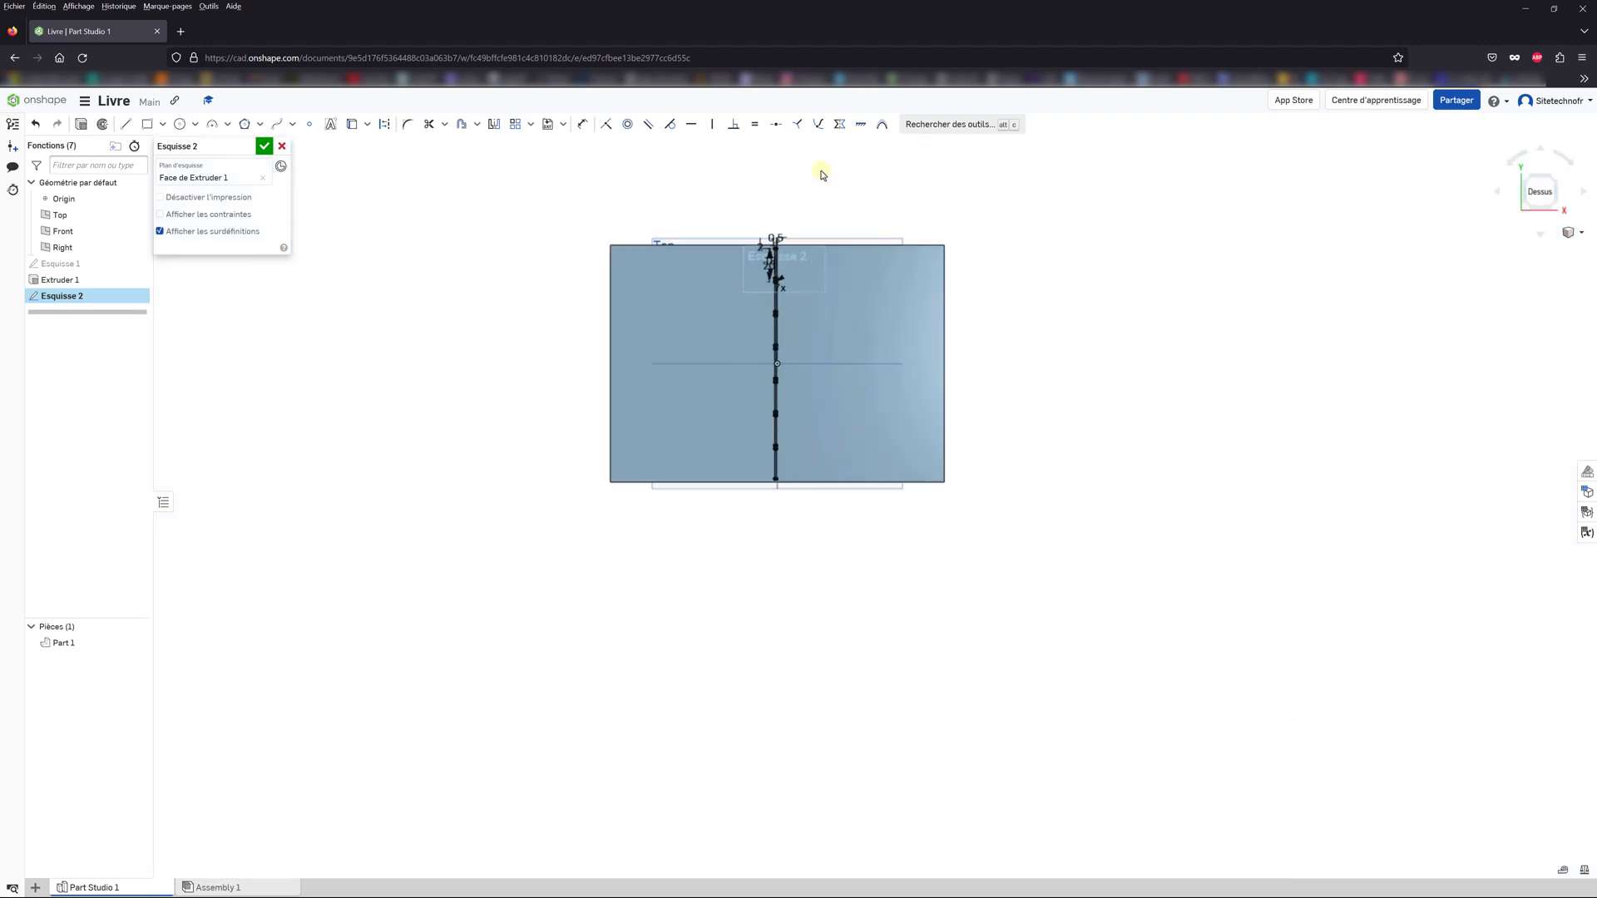
scroll(810, 312, up, 3)
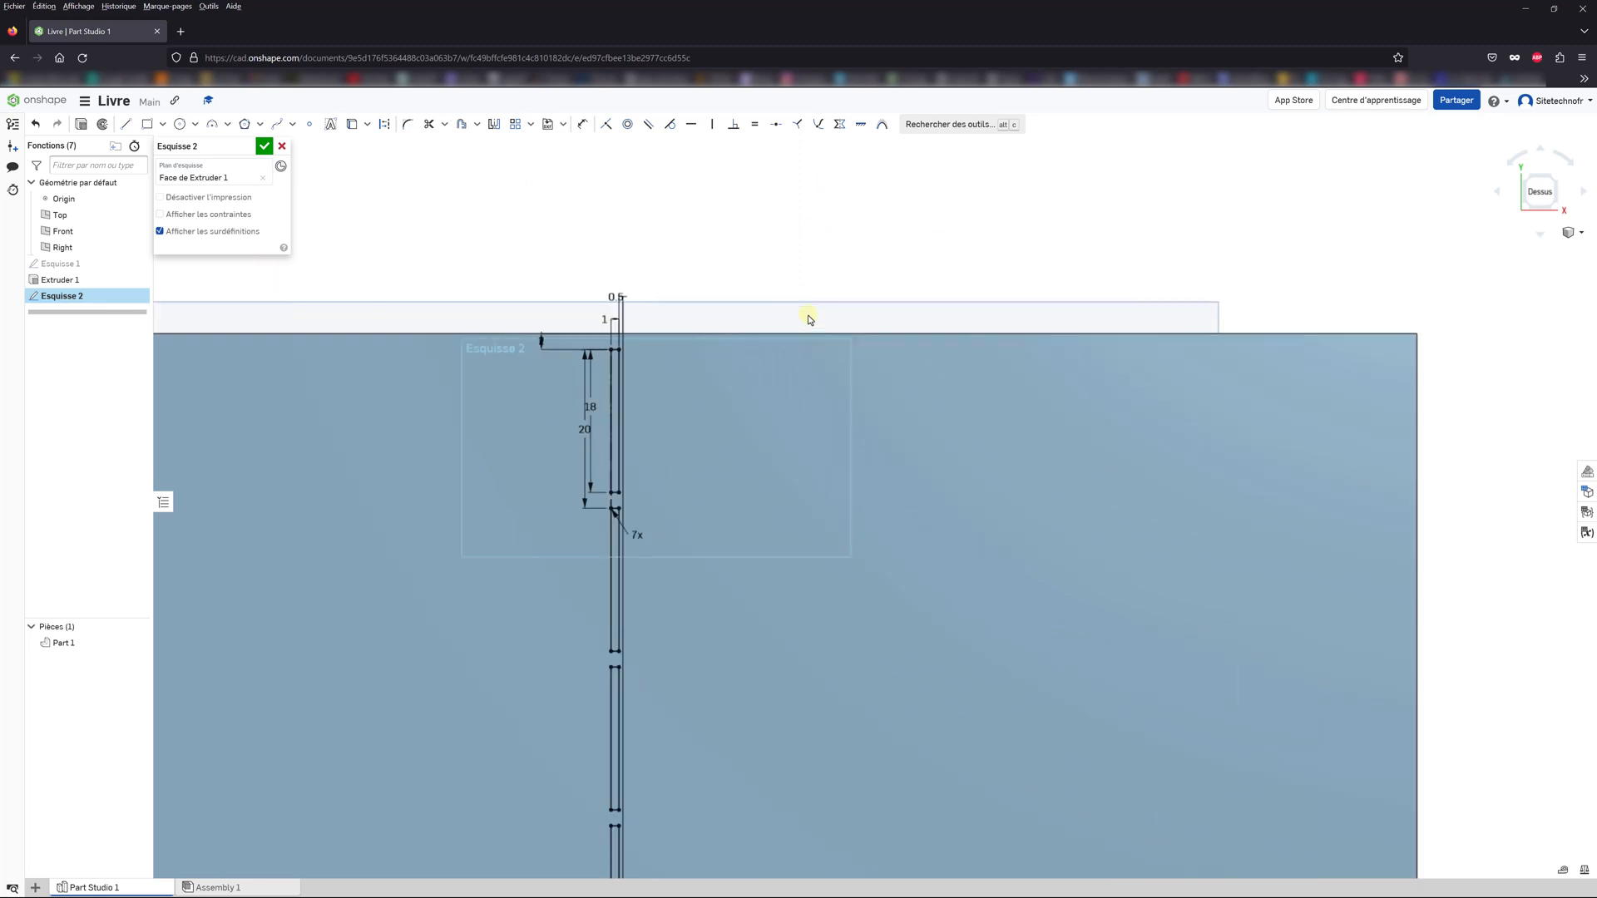
Step: Sketch a second narrow vertical rectangle just right of the topmost slot, crossing the plate's upper edge
click(148, 125)
drag(633, 414, 653, 271)
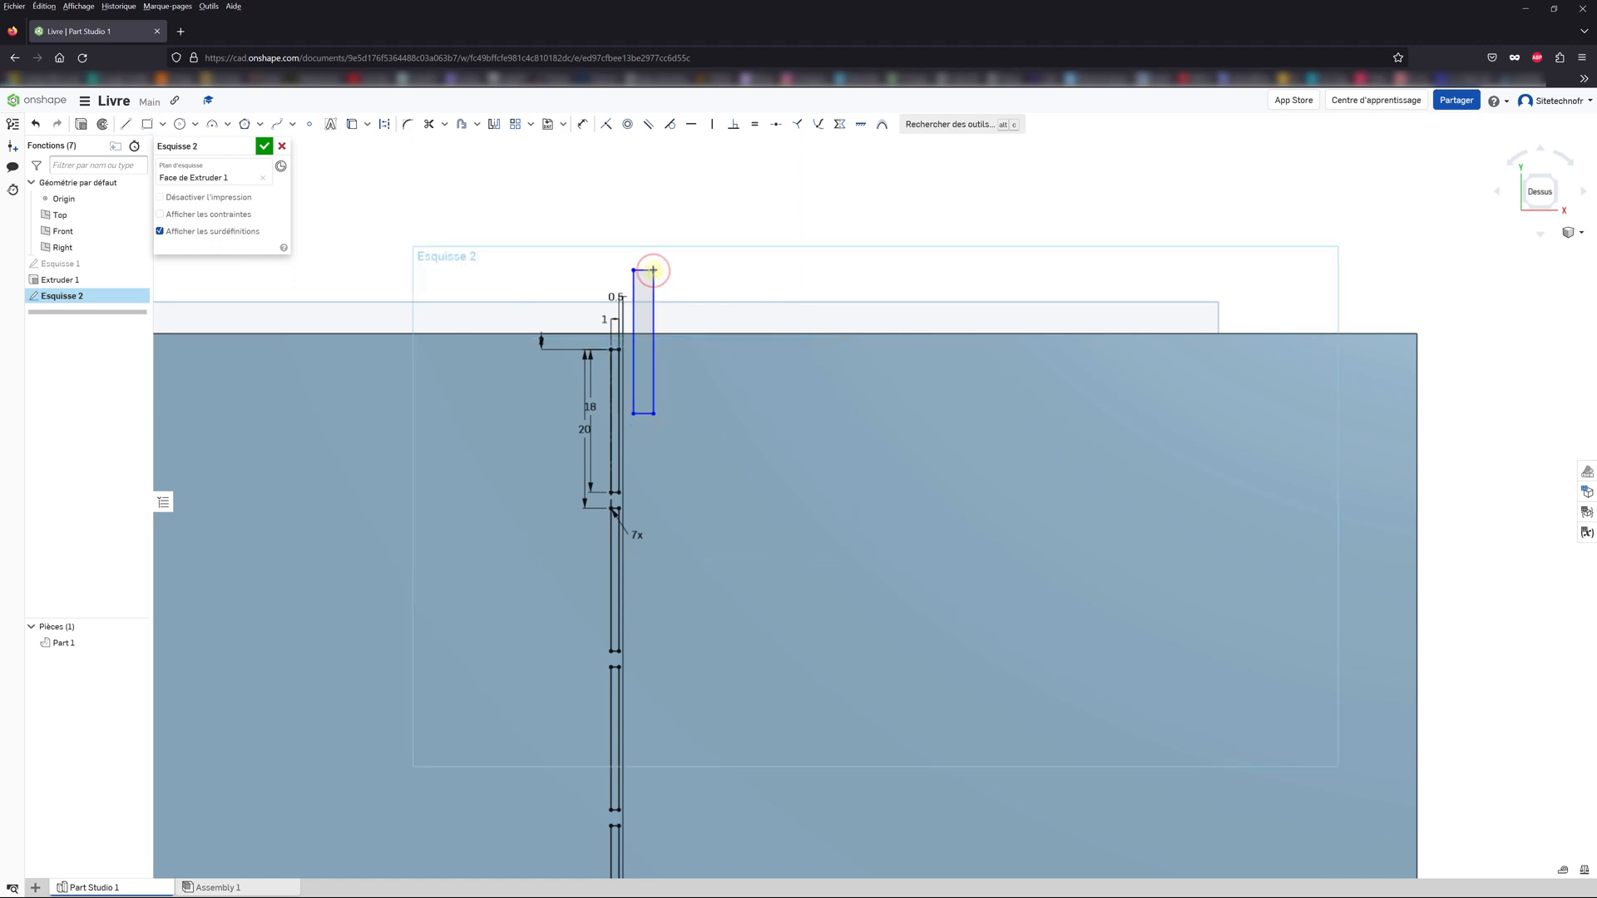
scroll(652, 403, down, 1)
scroll(645, 351, up, 1)
scroll(646, 350, up, 4)
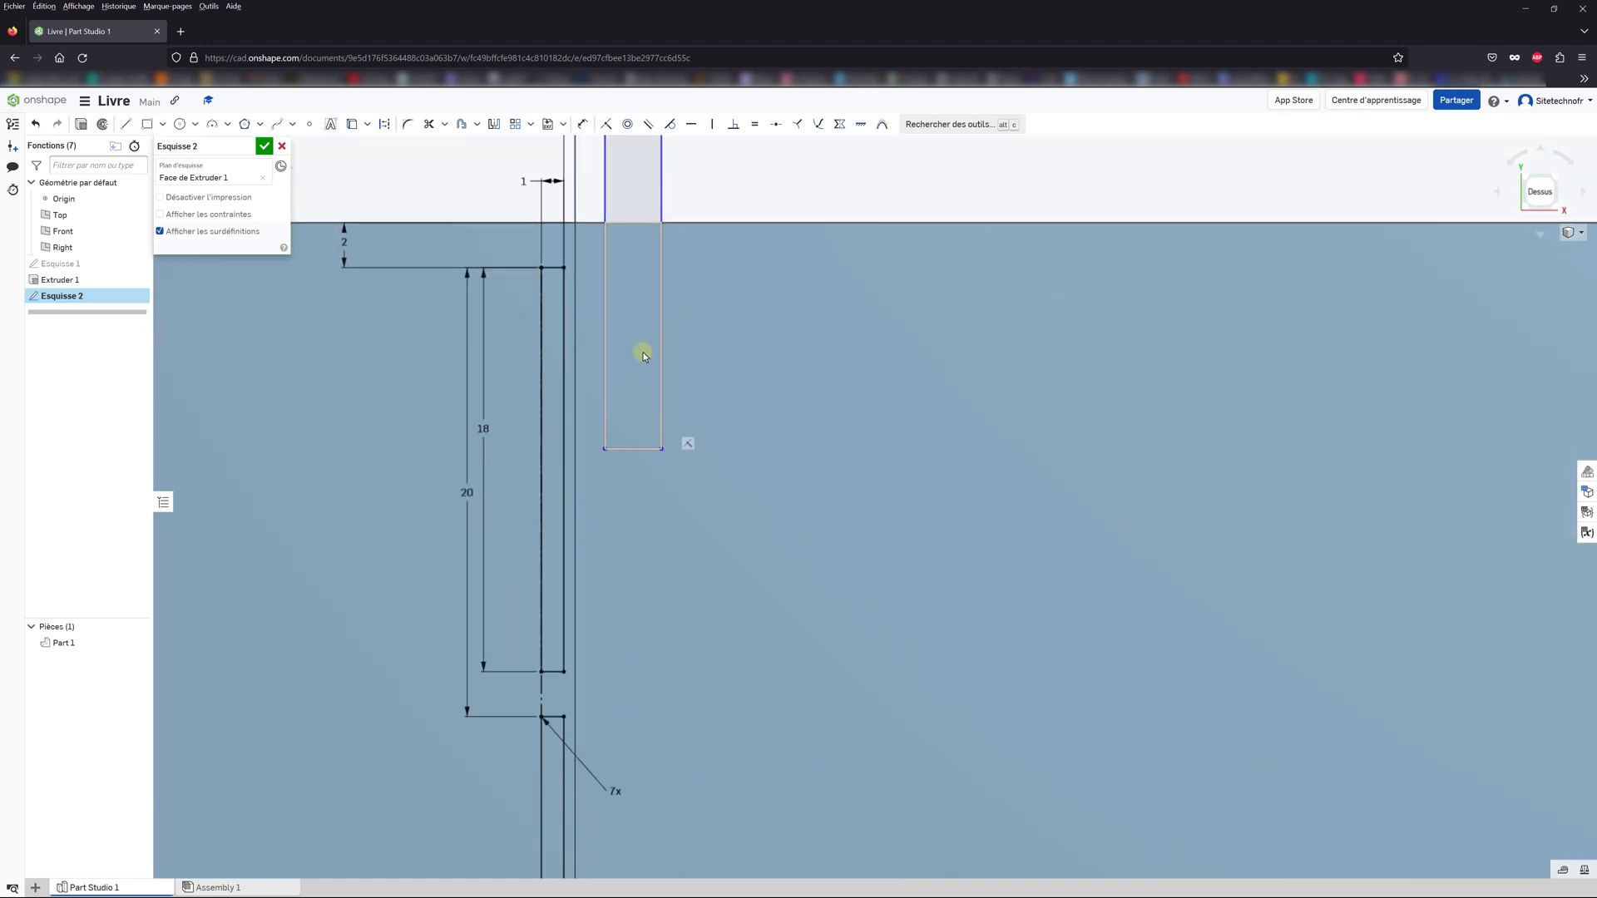
scroll(640, 495, down, 2)
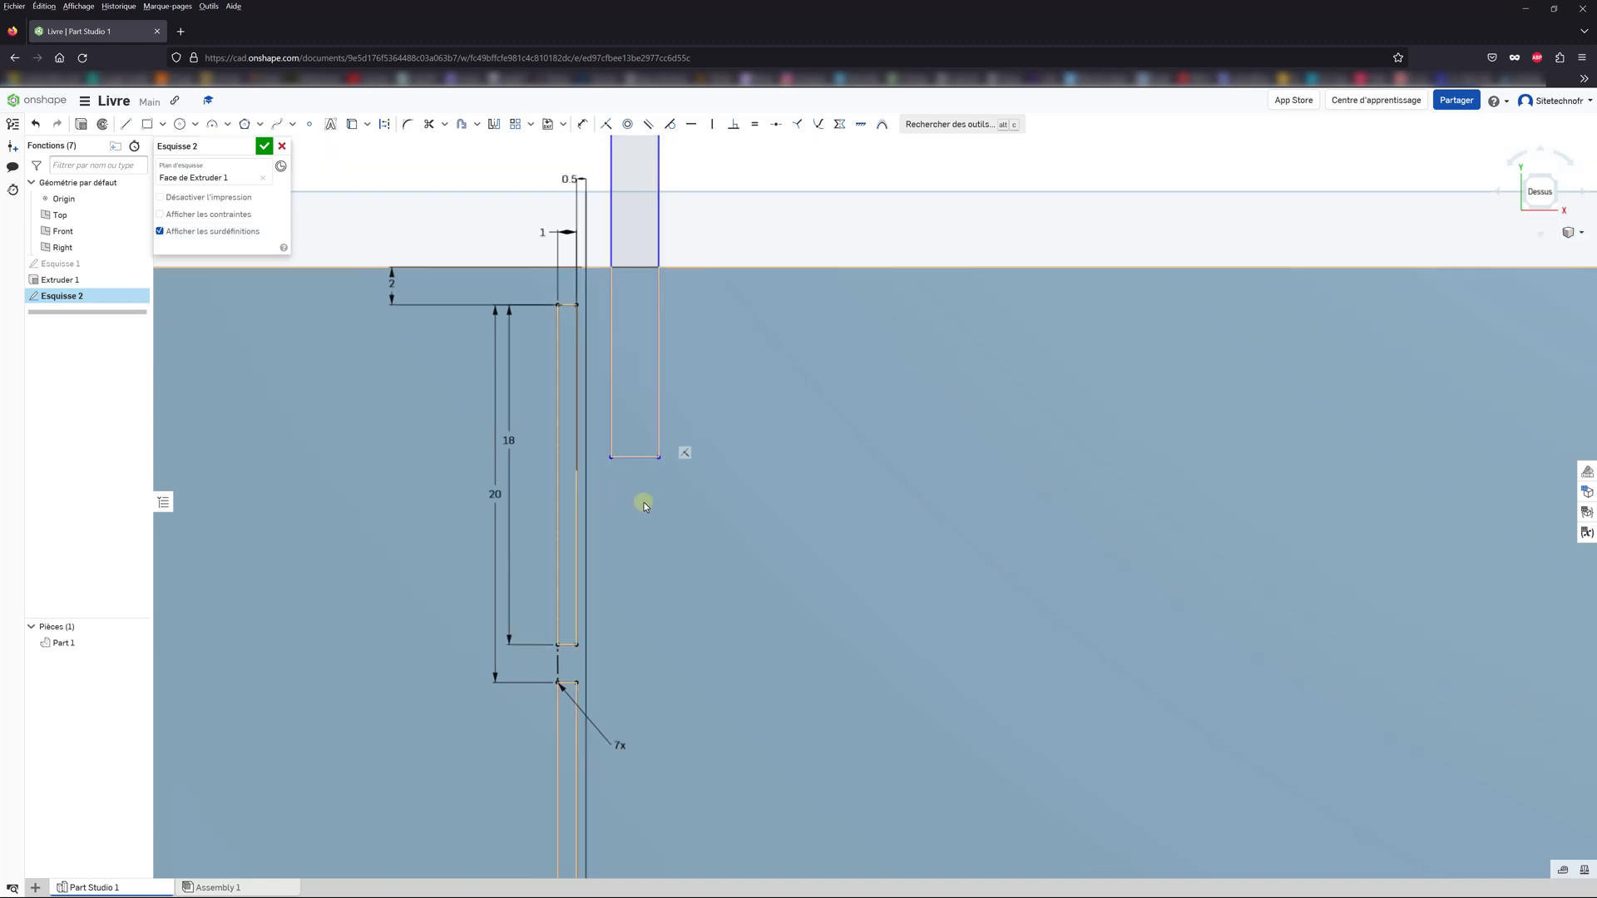
scroll(633, 477, up, 3)
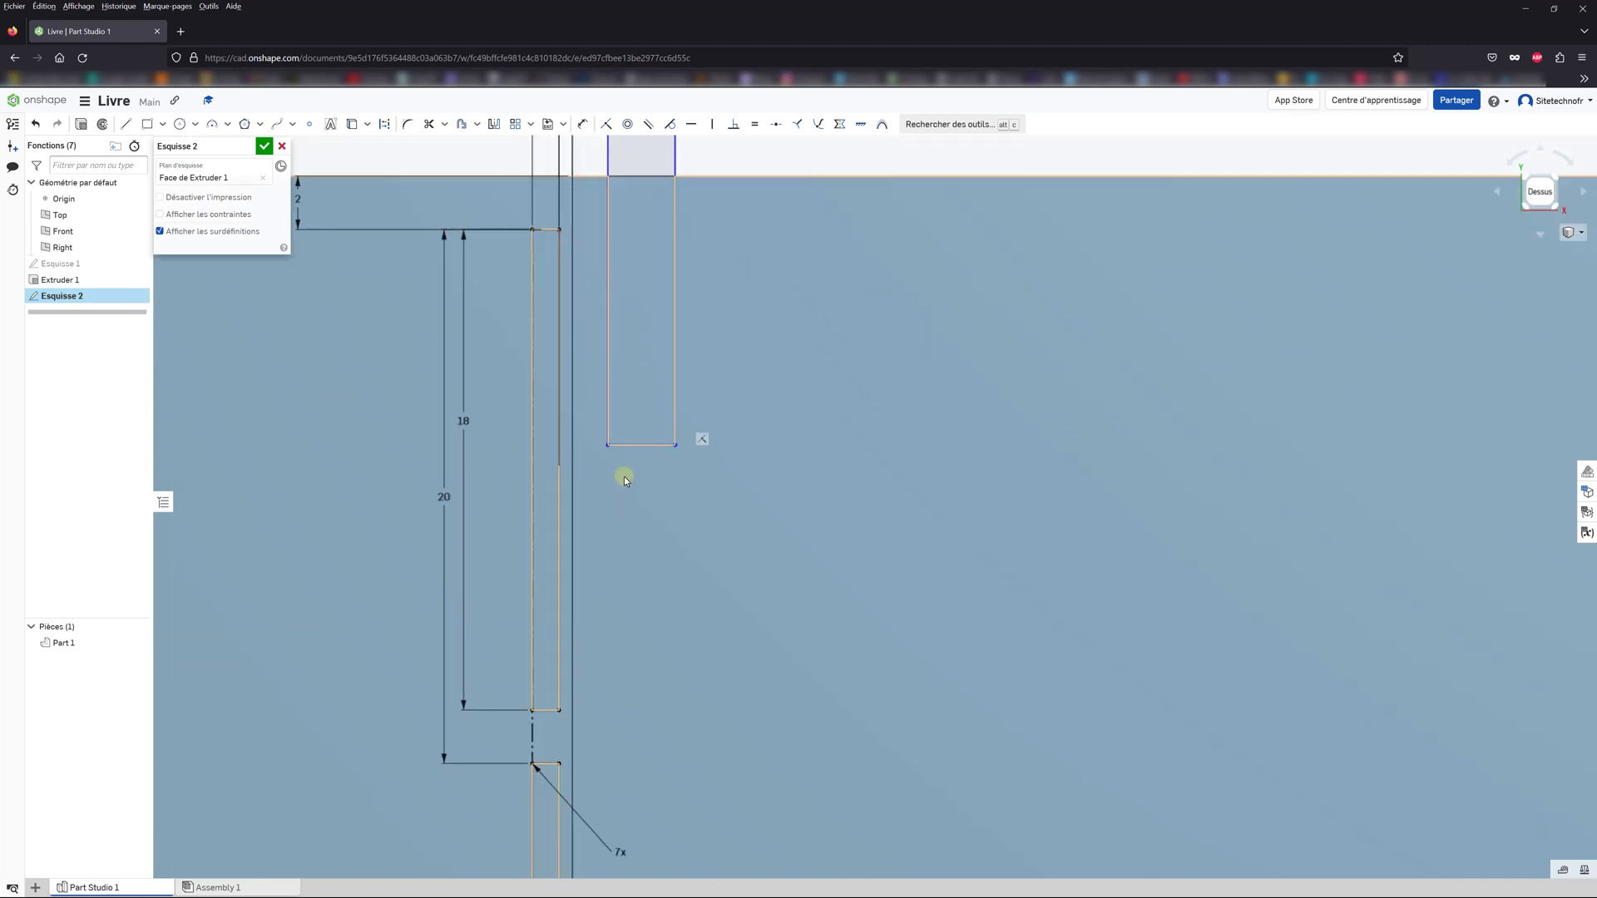
scroll(932, 179, down, 1)
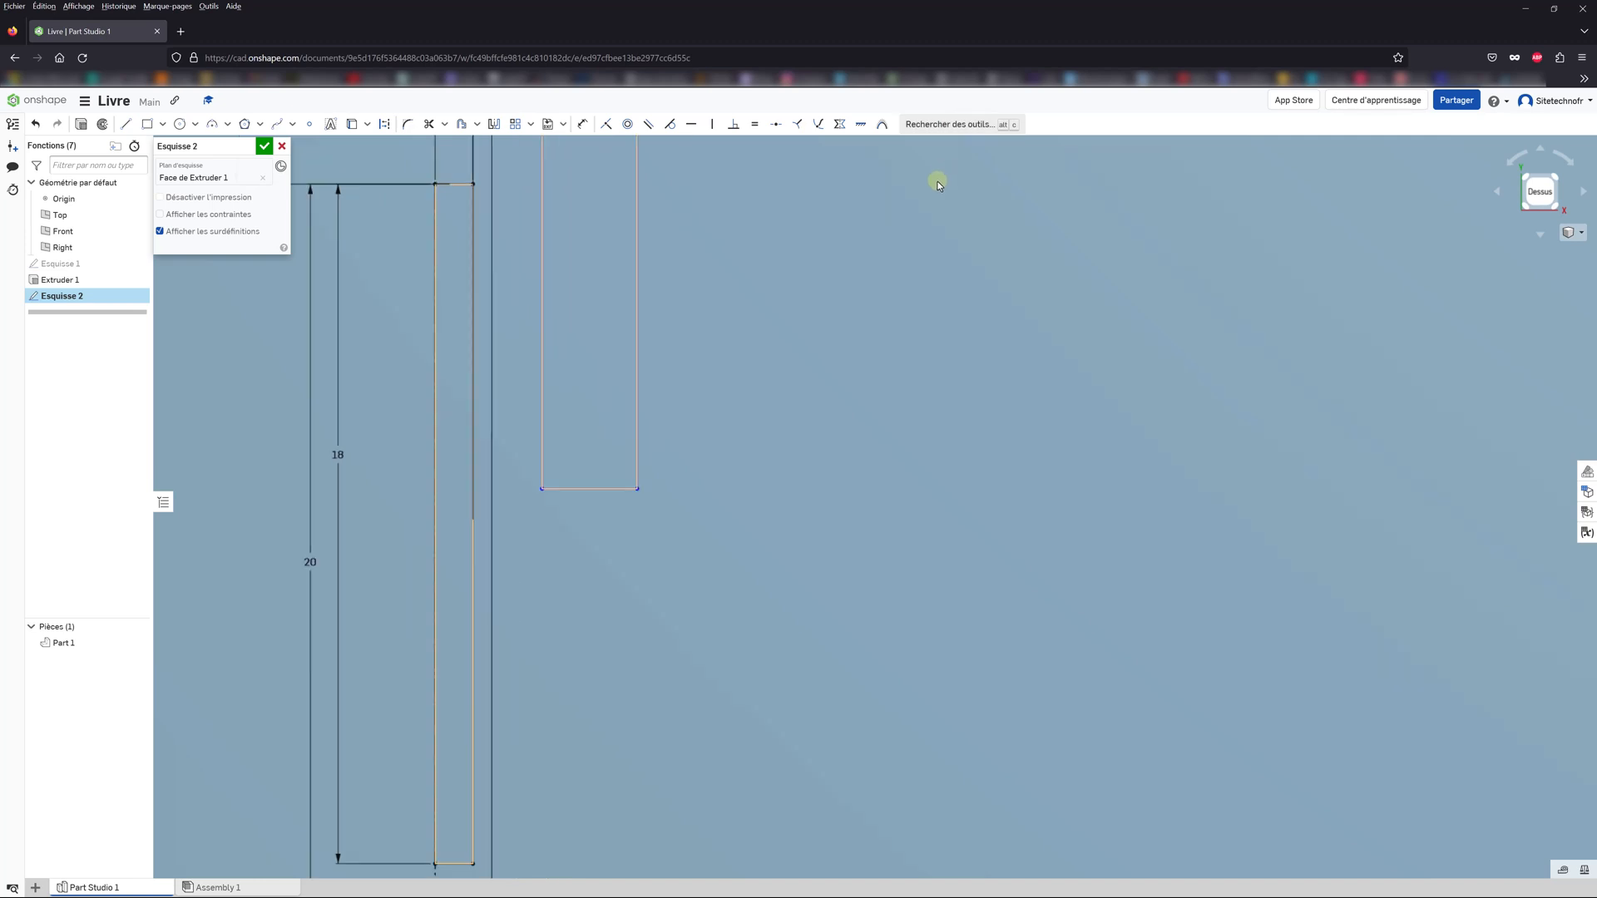
Step: Draw a short horizontal line across the topmost slot and constrain it to the midpoint of the slot's right edge
click(125, 124)
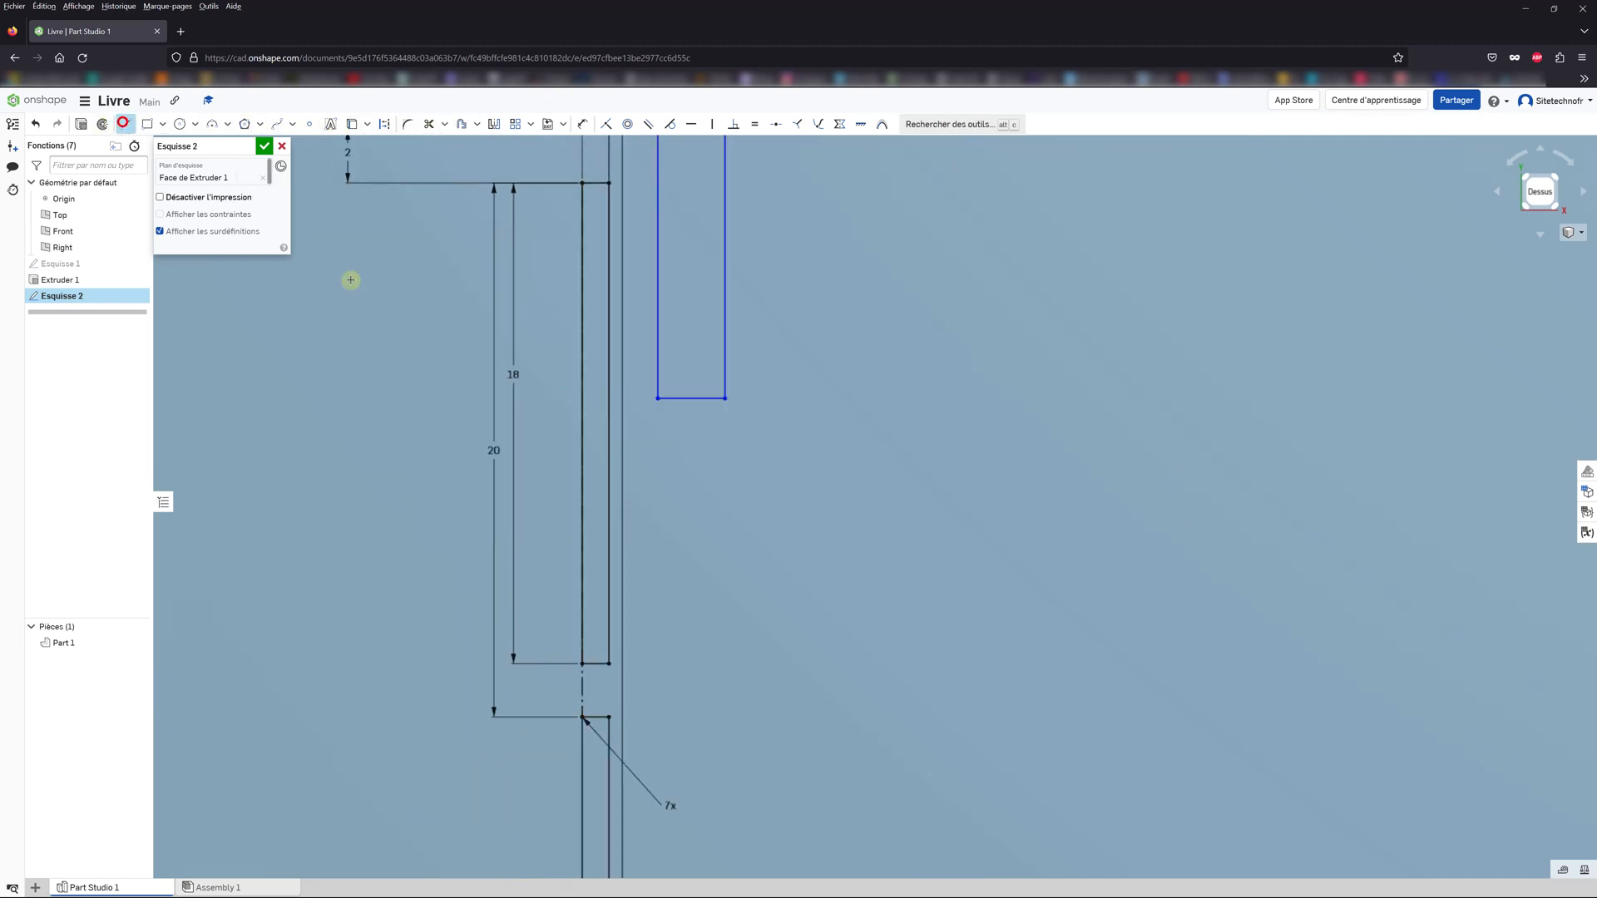
click(780, 124)
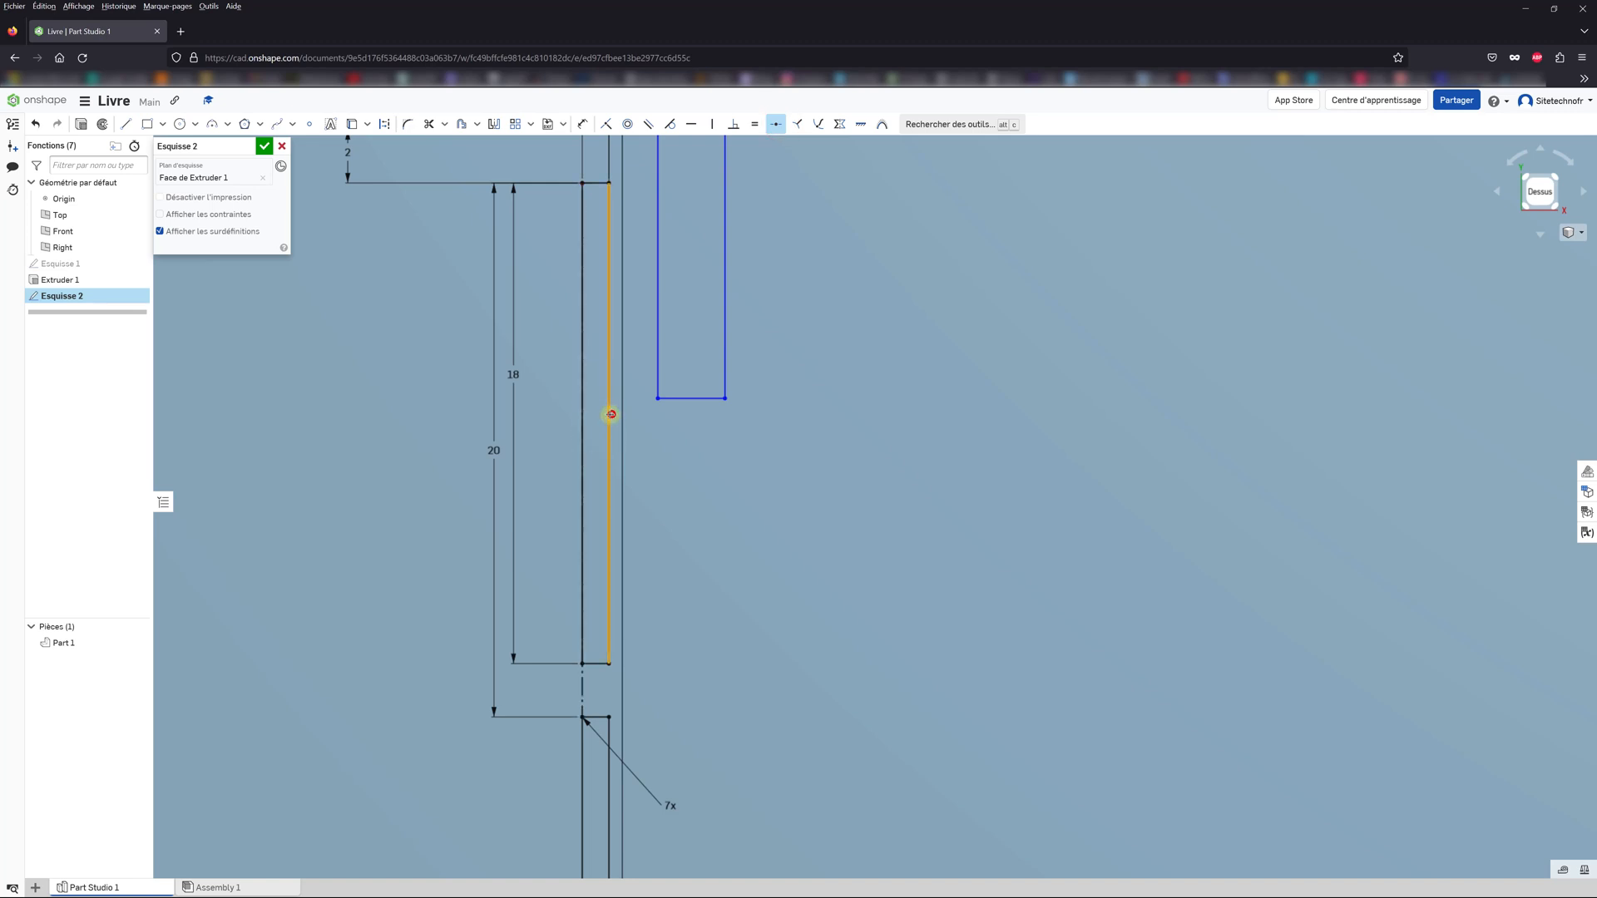
click(608, 414)
click(124, 124)
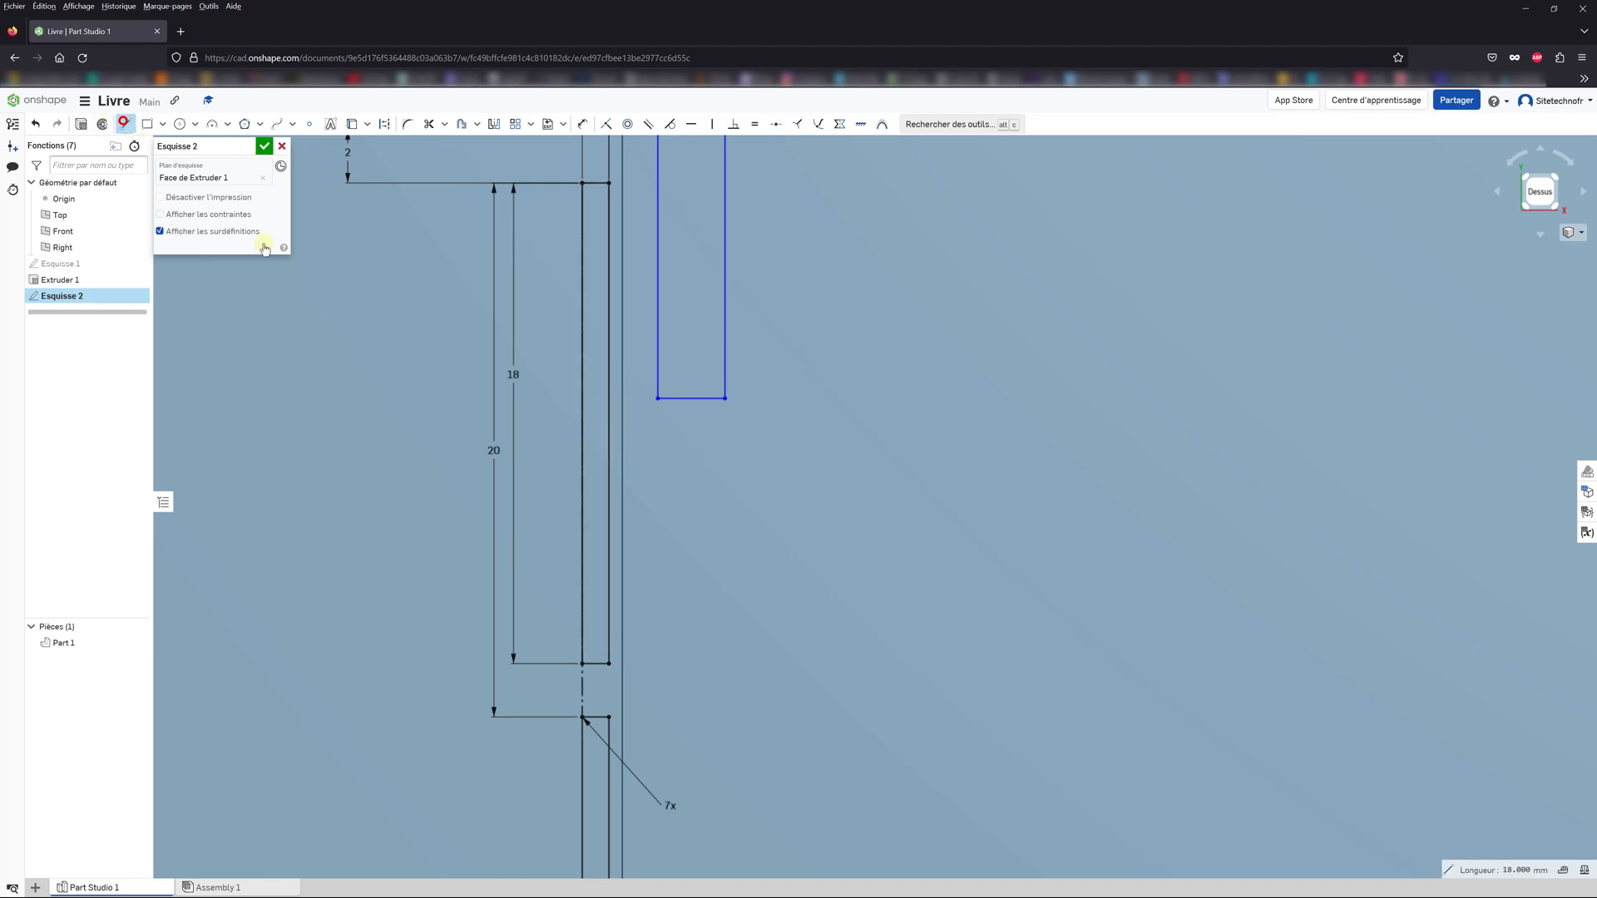
click(582, 414)
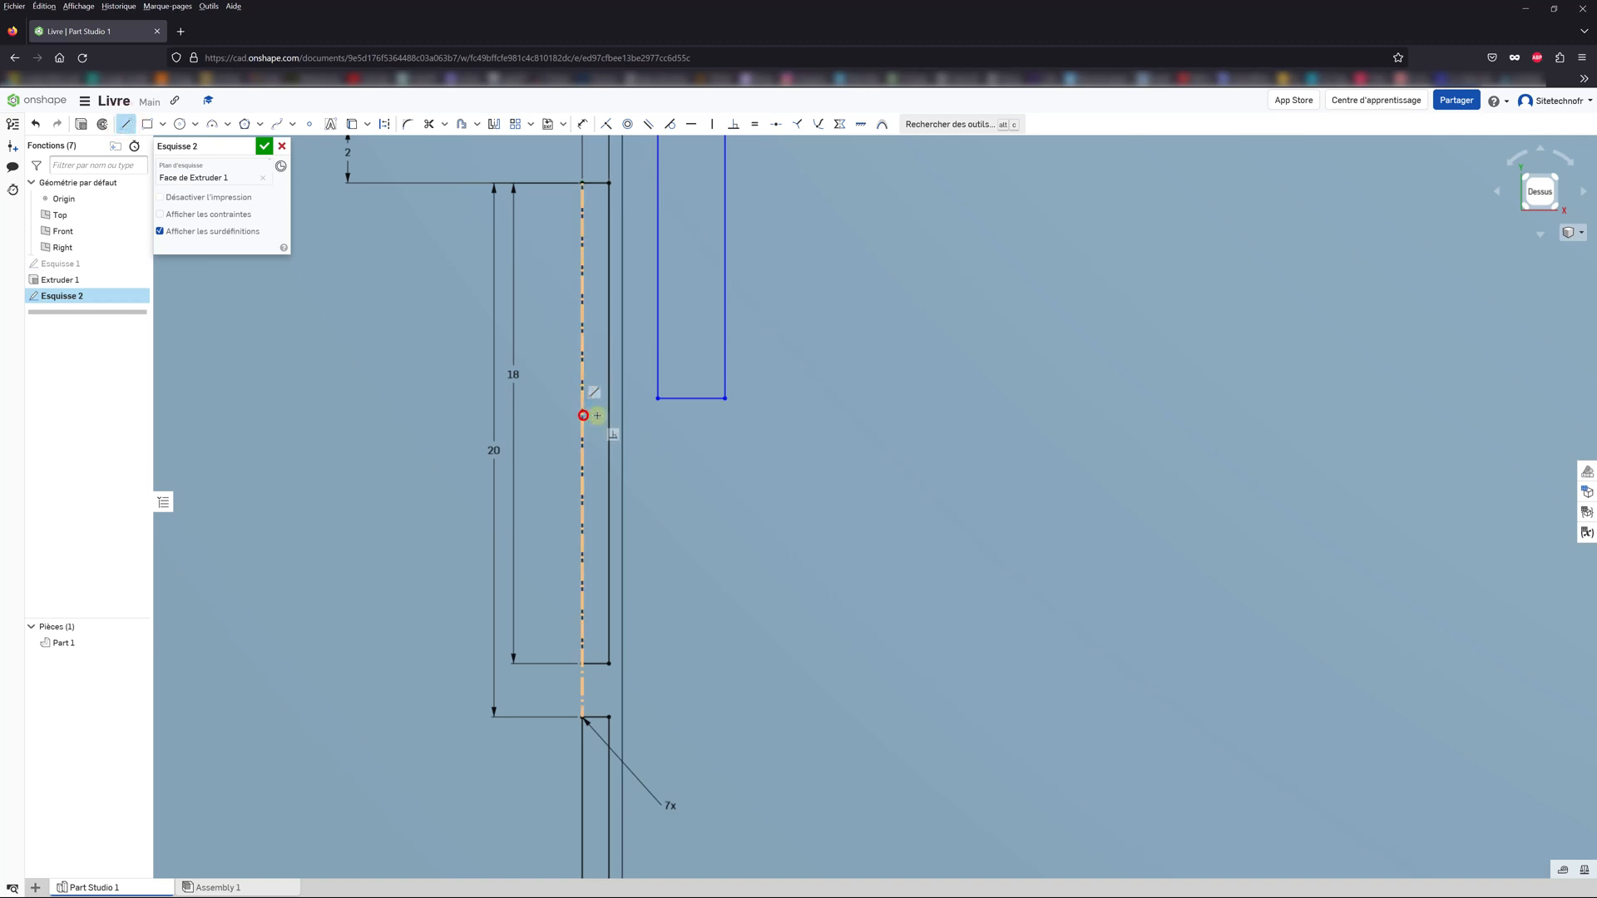
click(608, 413)
key(Escape)
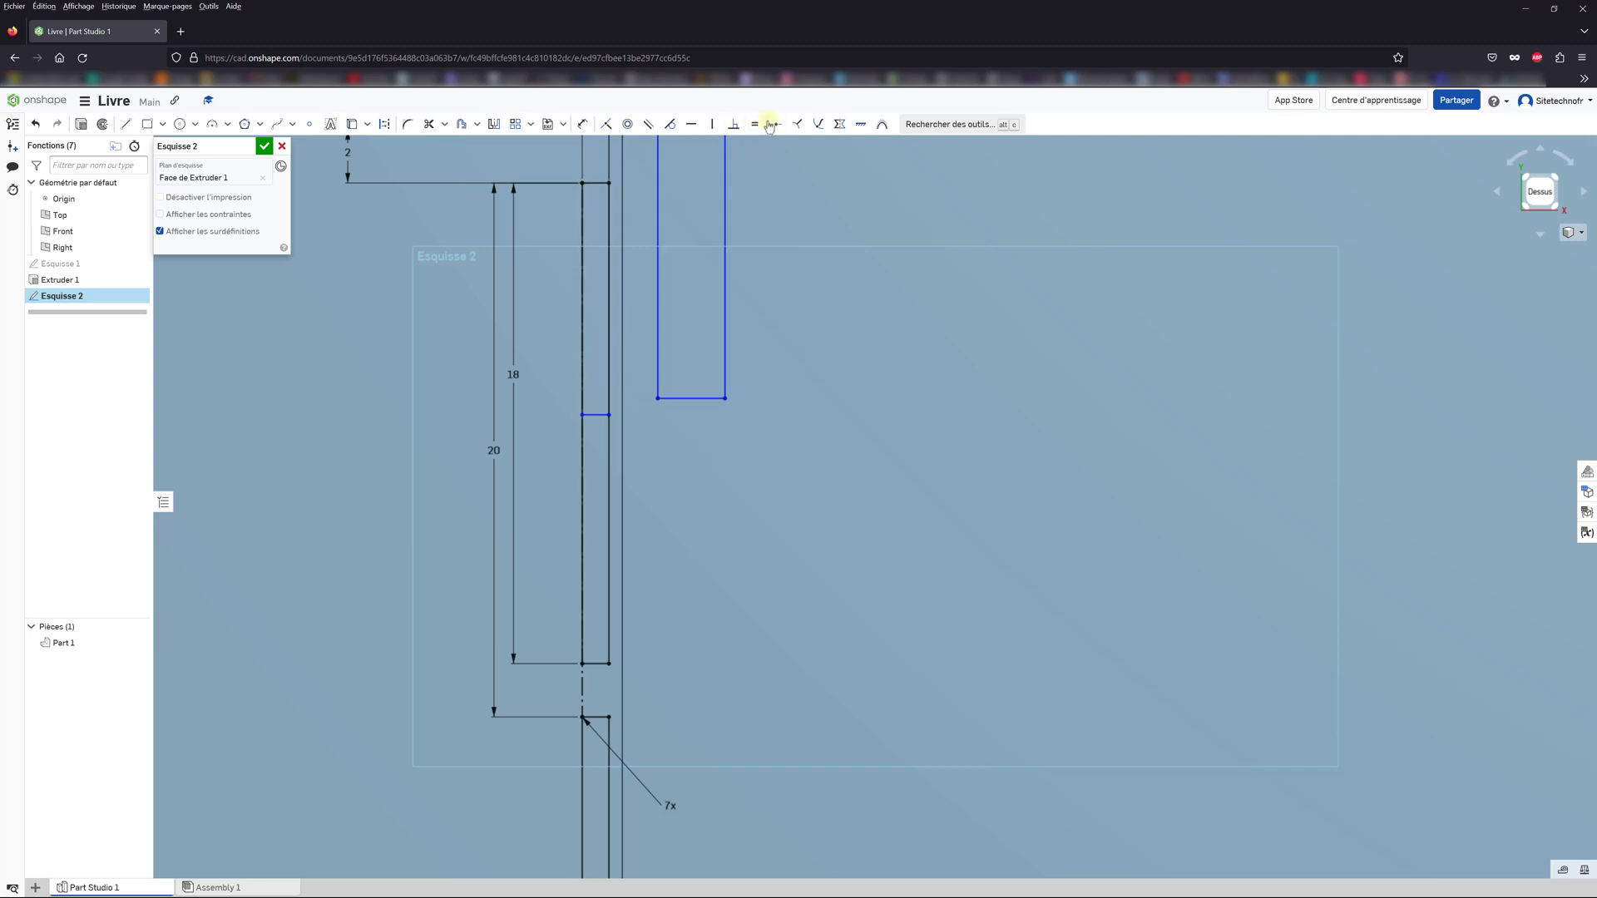
click(608, 356)
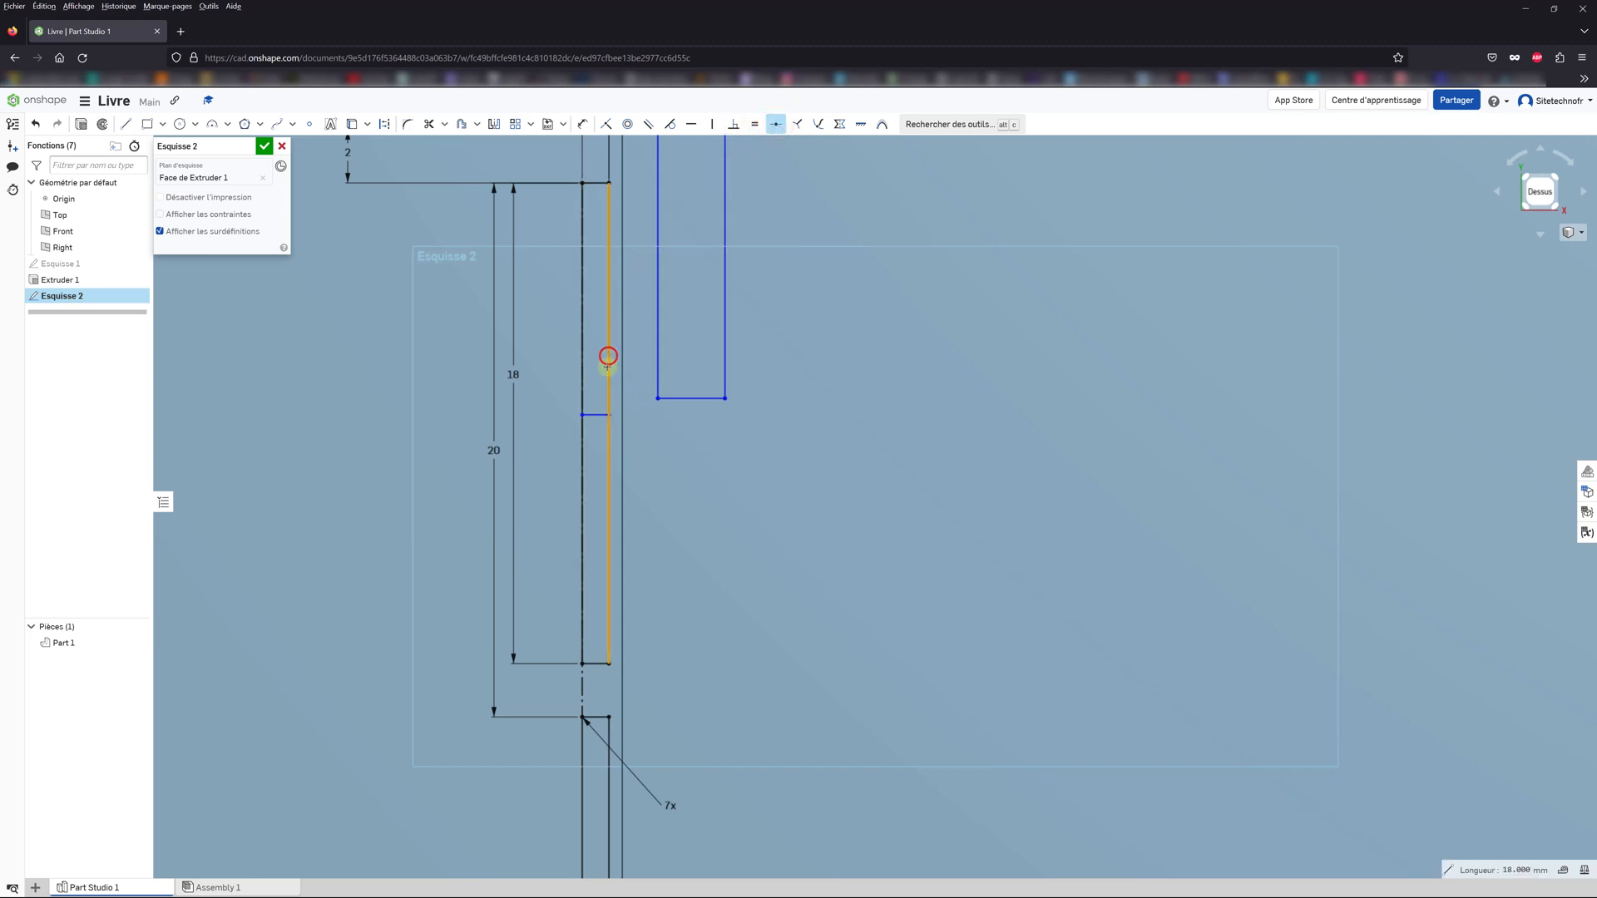
click(610, 417)
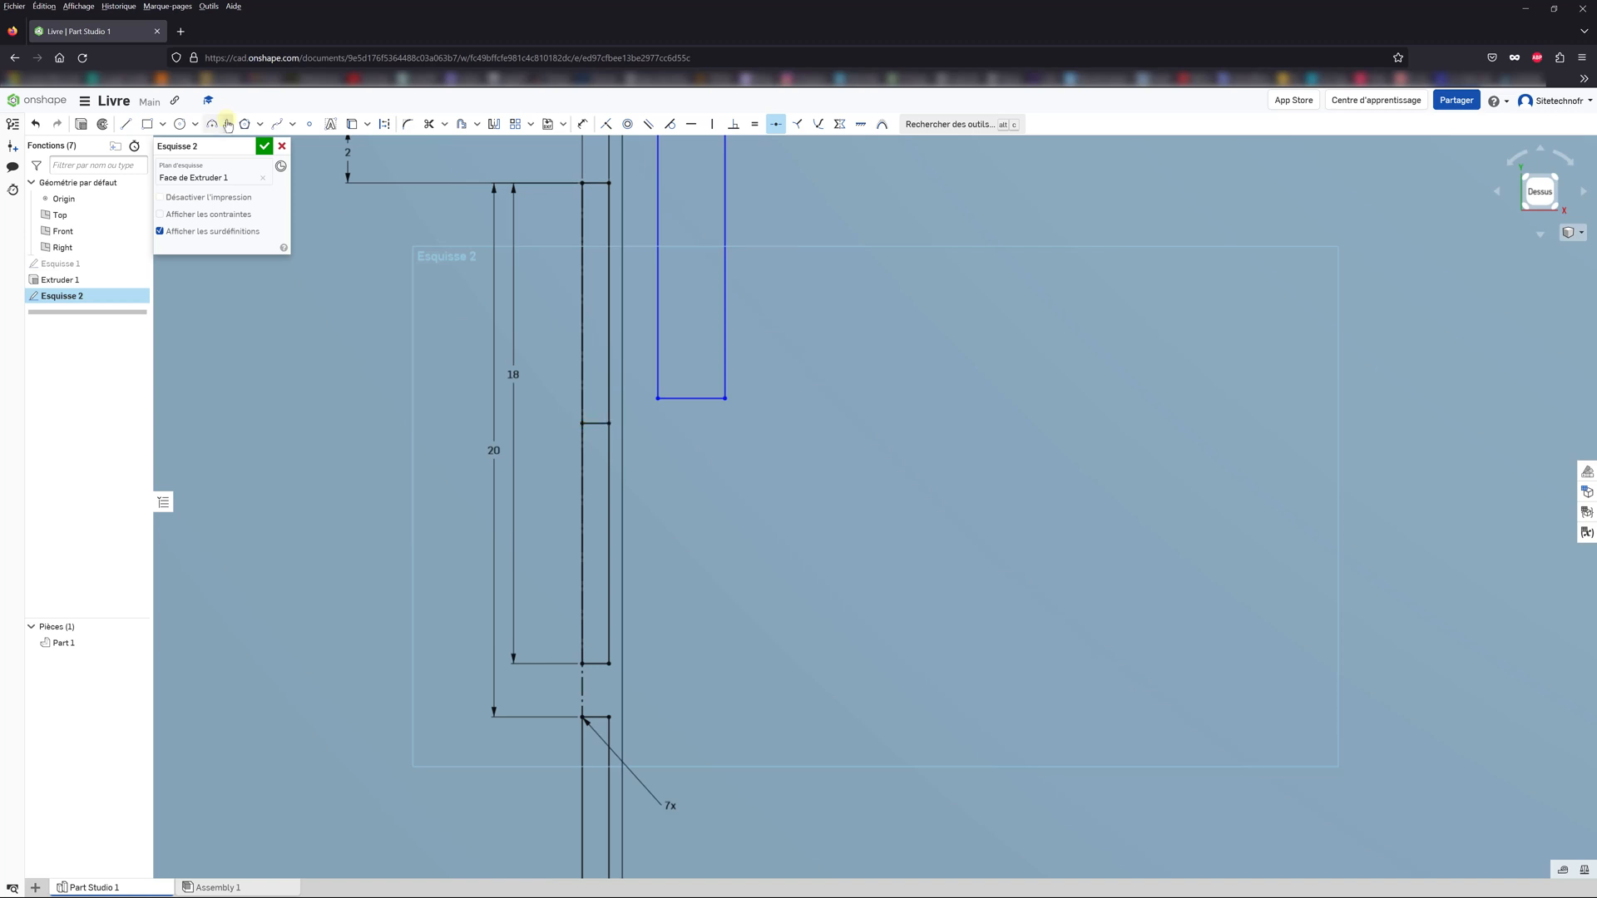
Step: Dimension the vertical distance between the second rectangle's bottom edge and the slot's midline to 1 mm
click(584, 125)
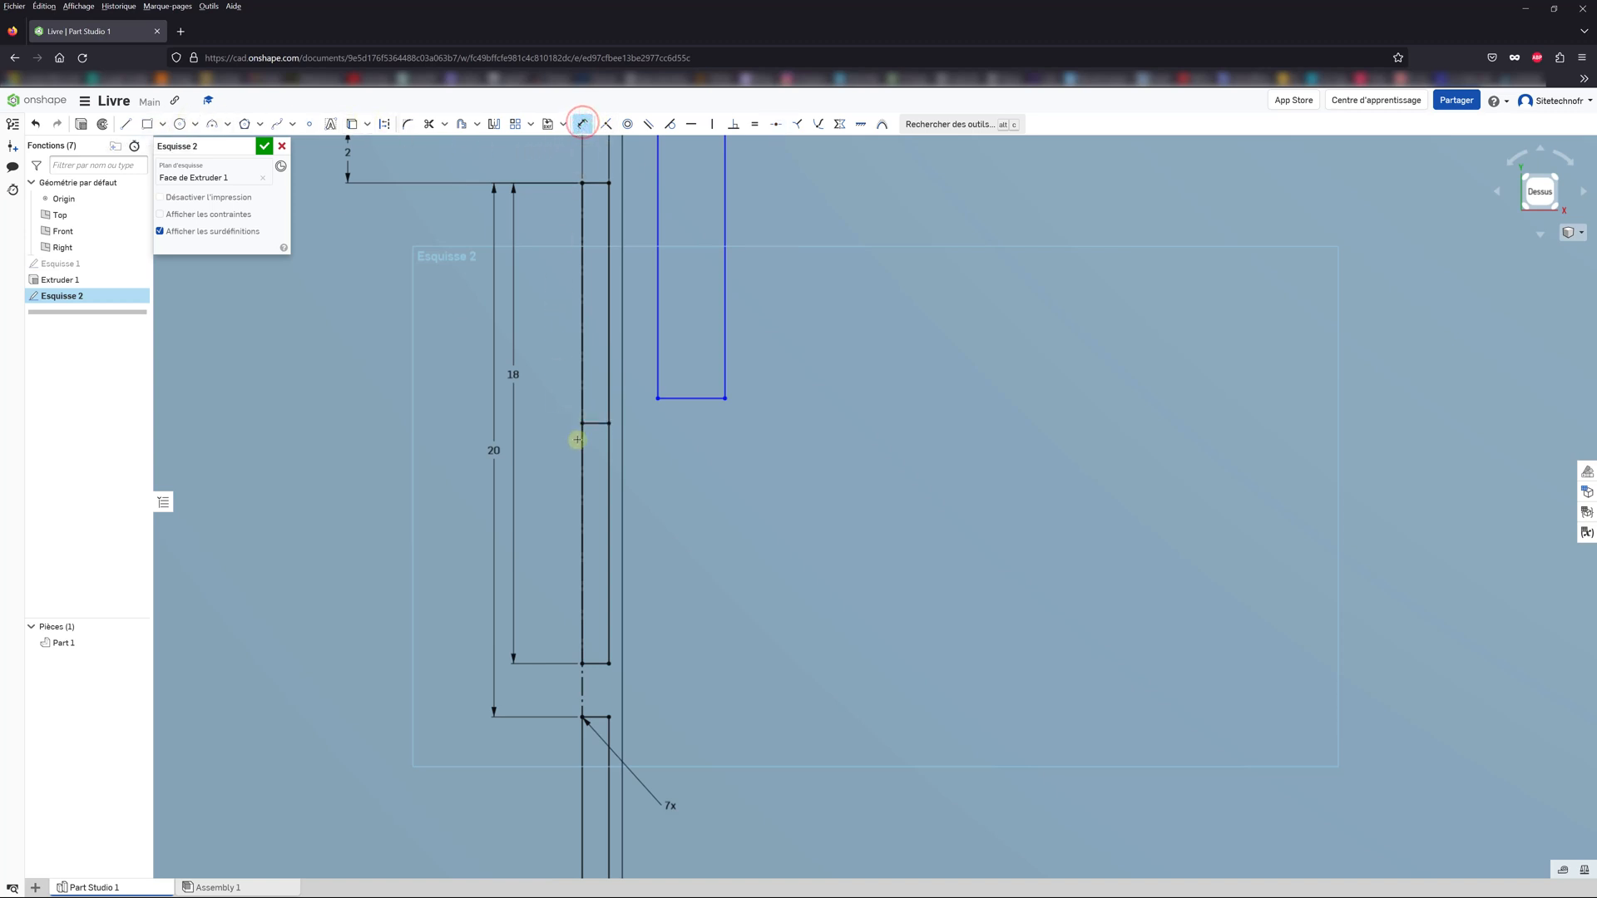
click(678, 398)
click(772, 409)
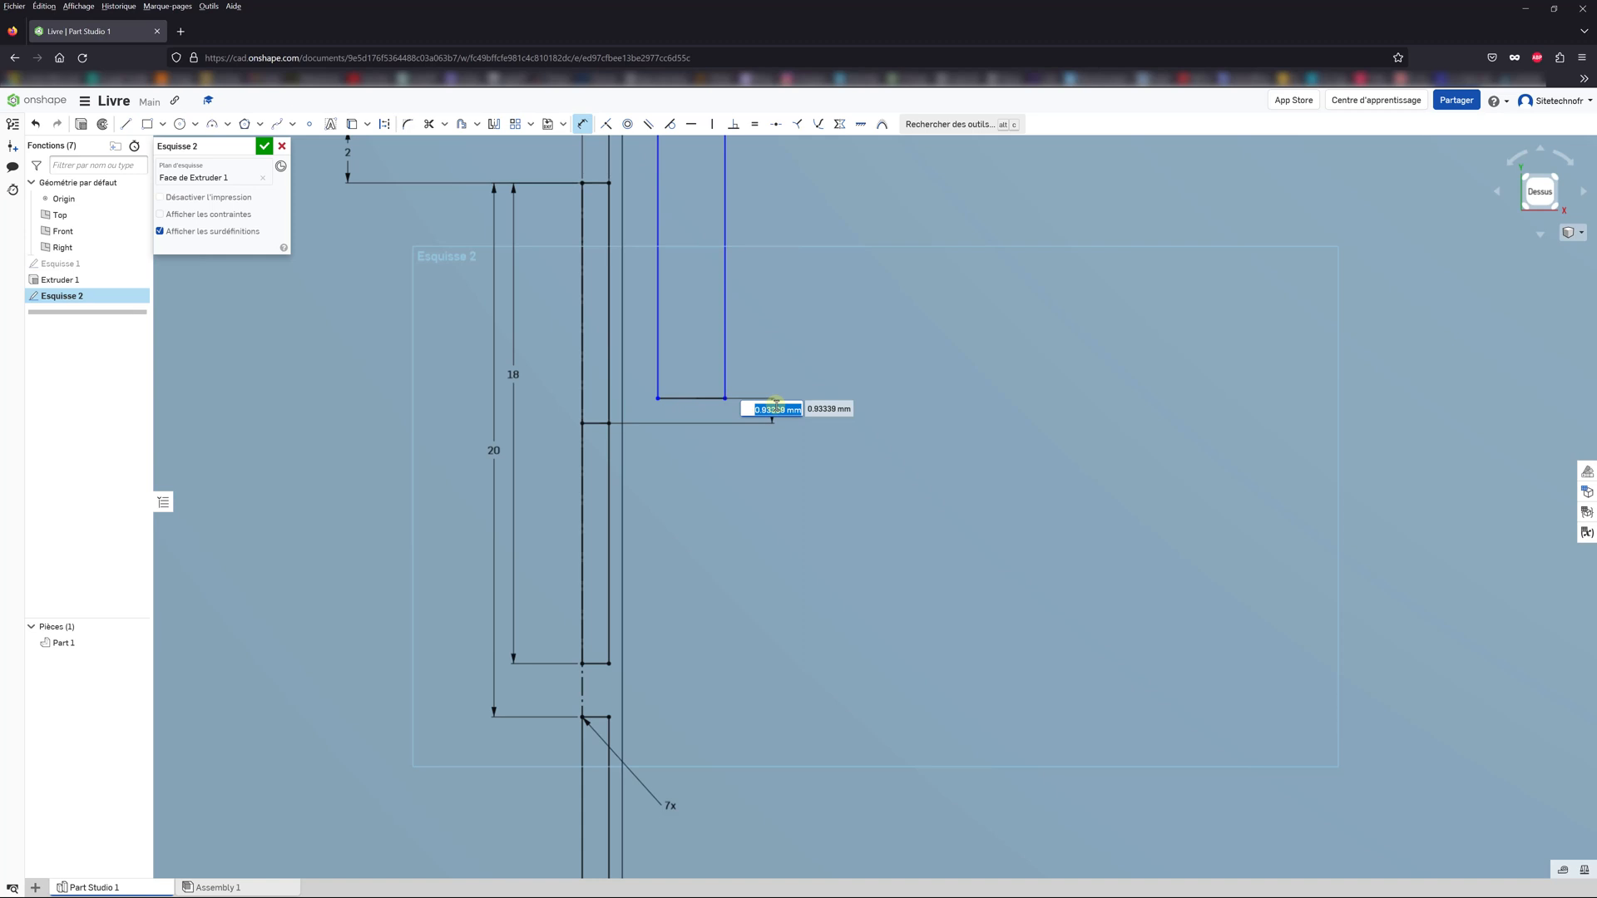
text(1)
key(Return)
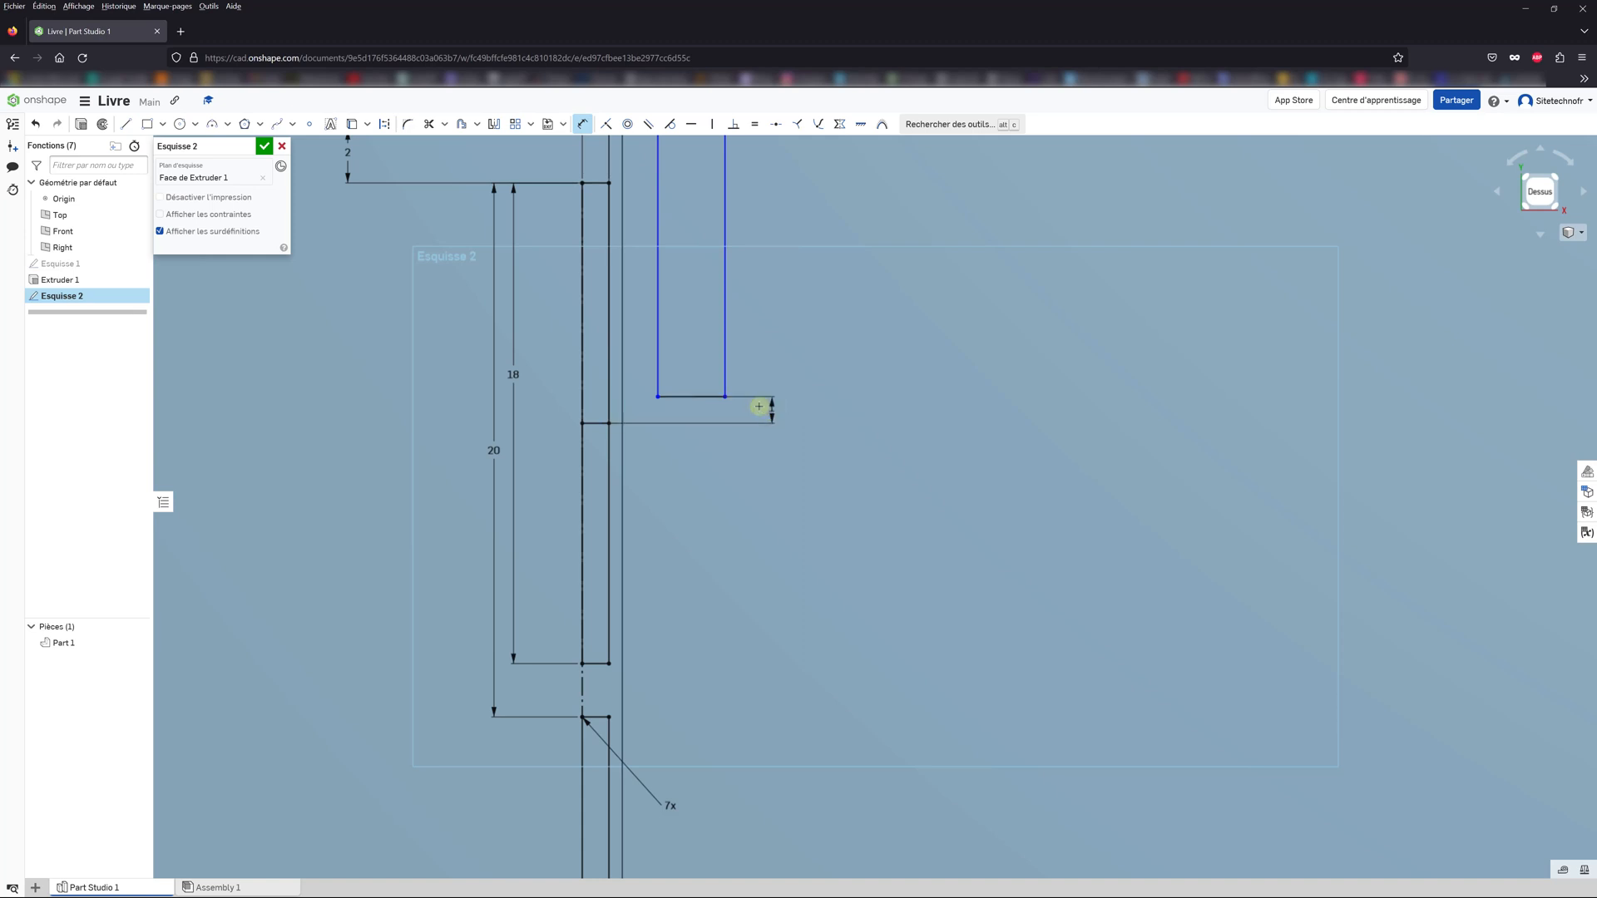
Step: Constrain the second rectangle's width and height to equal those of the topmost slot
scroll(771, 408, down, 3)
scroll(746, 413, down, 2)
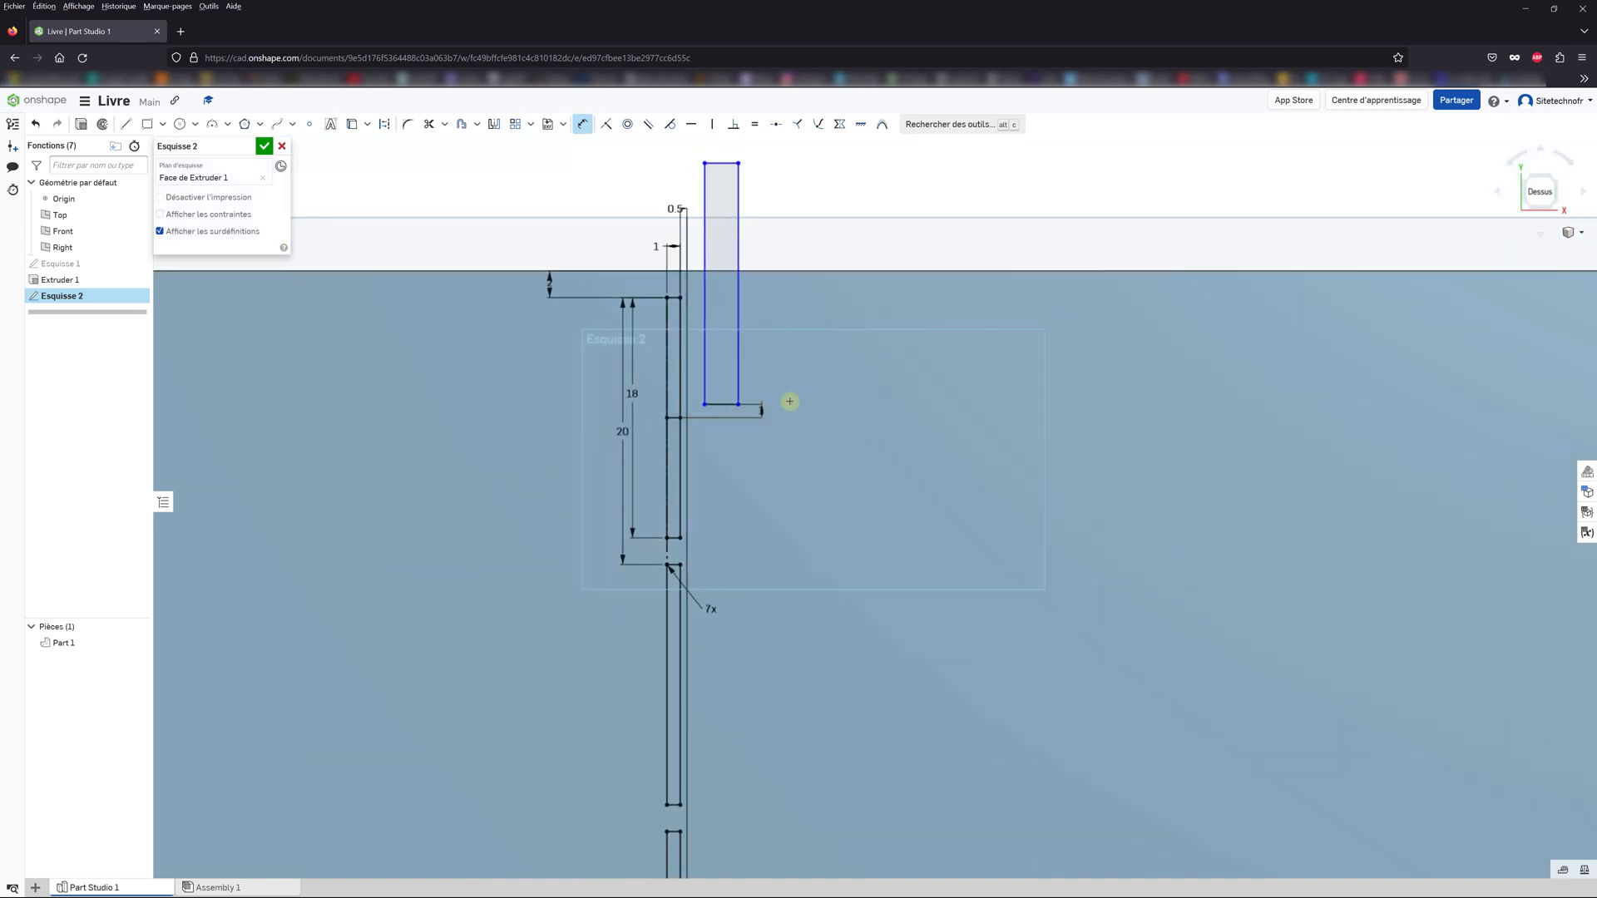
scroll(789, 402, down, 1)
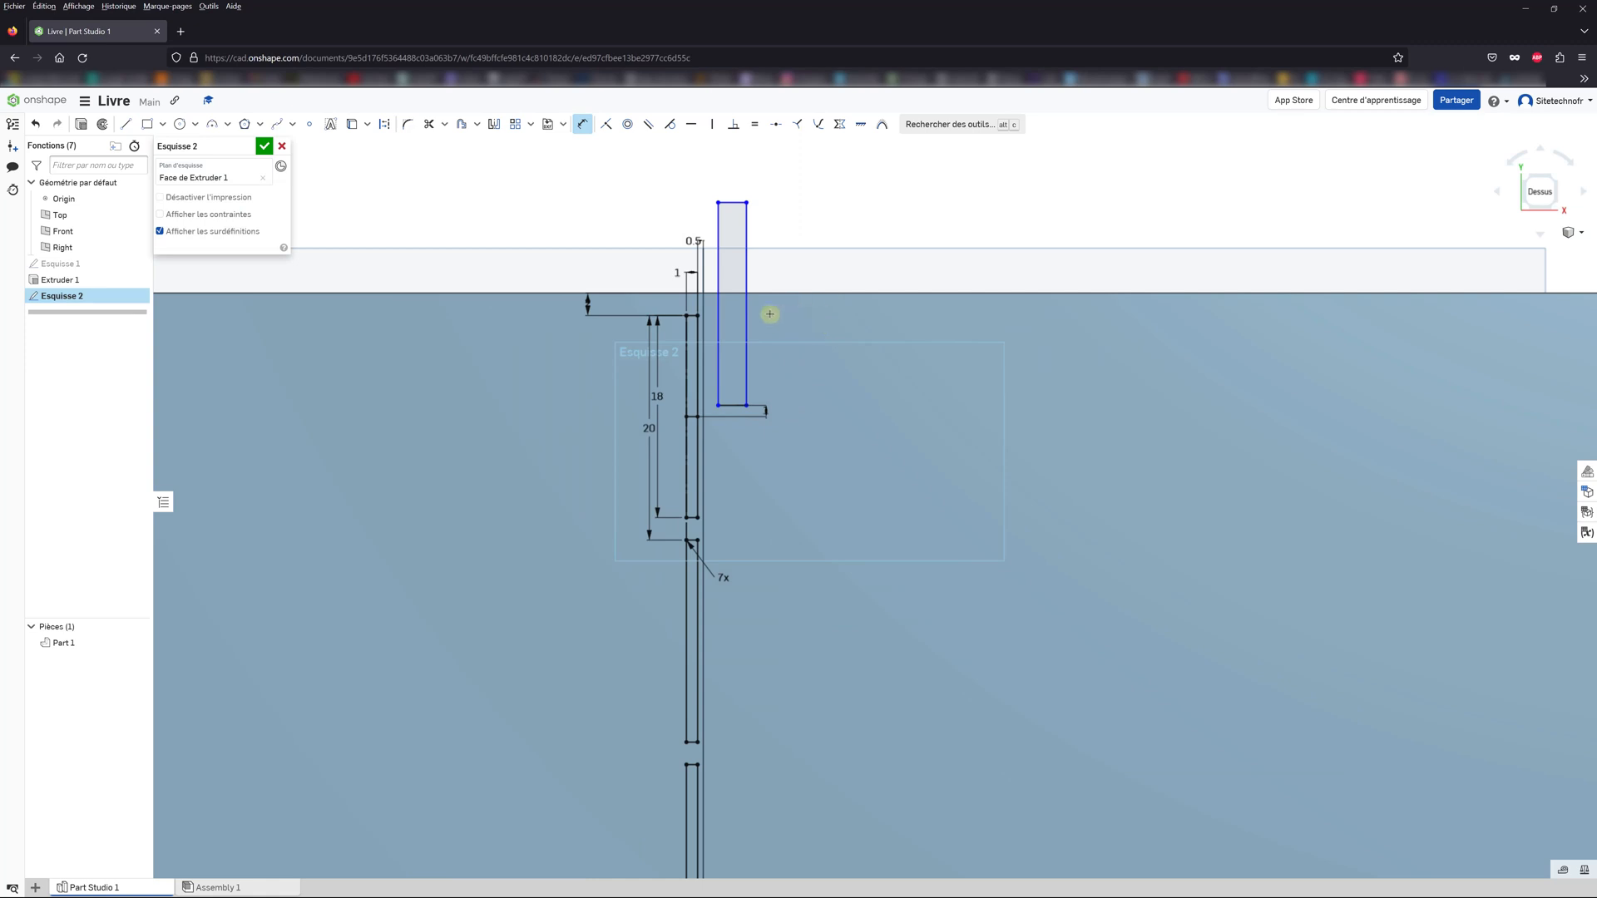
click(583, 123)
click(754, 126)
scroll(716, 345, up, 5)
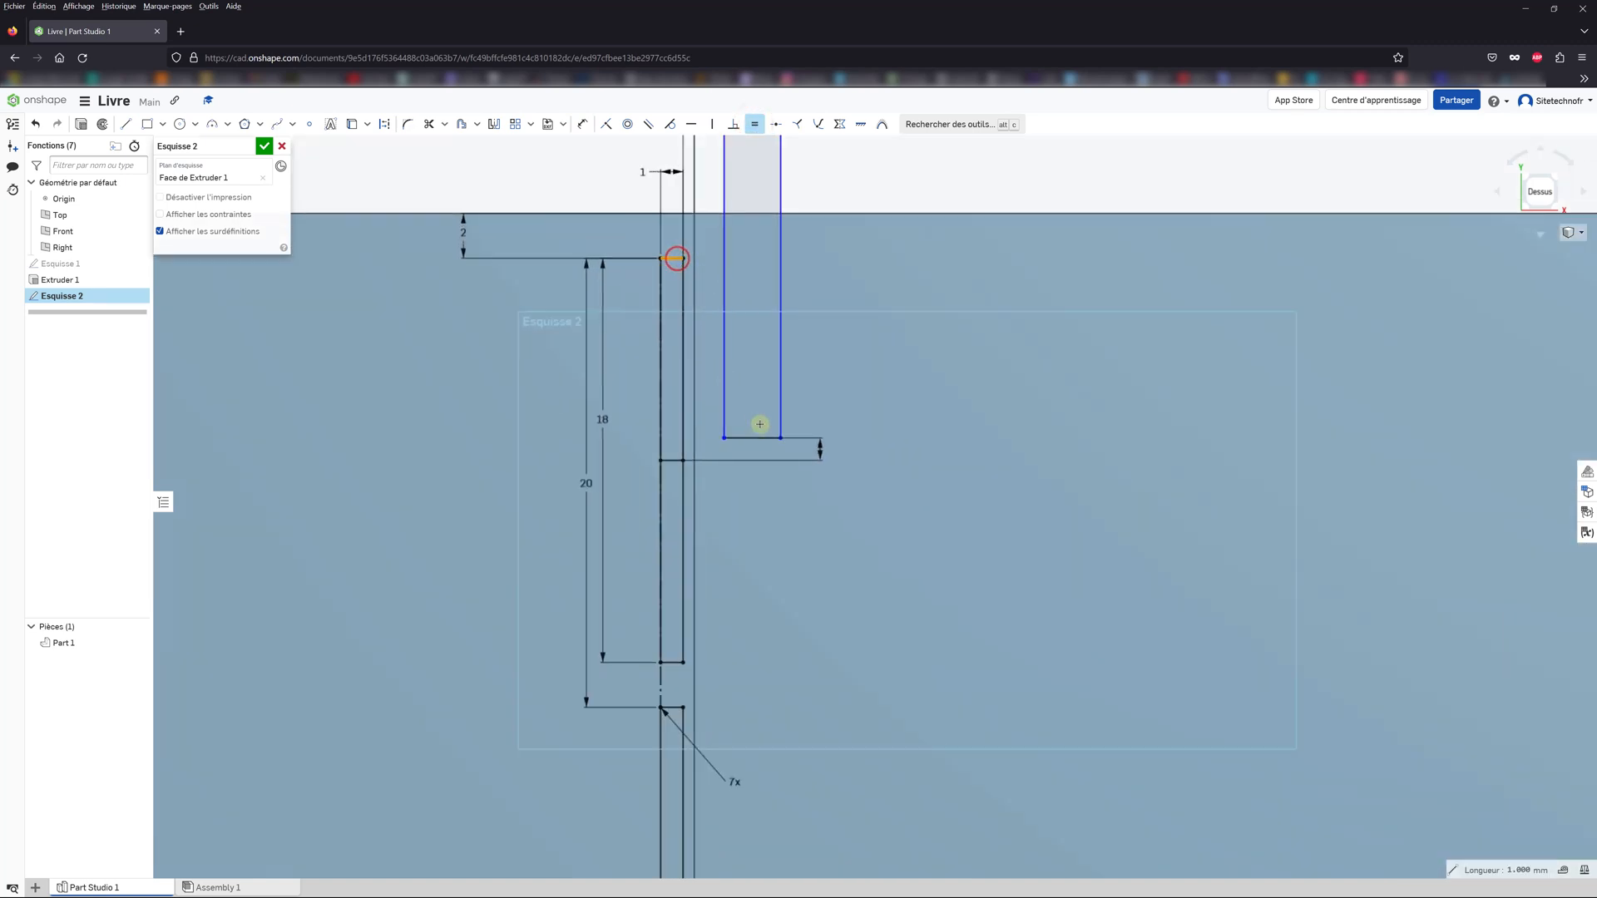
click(741, 441)
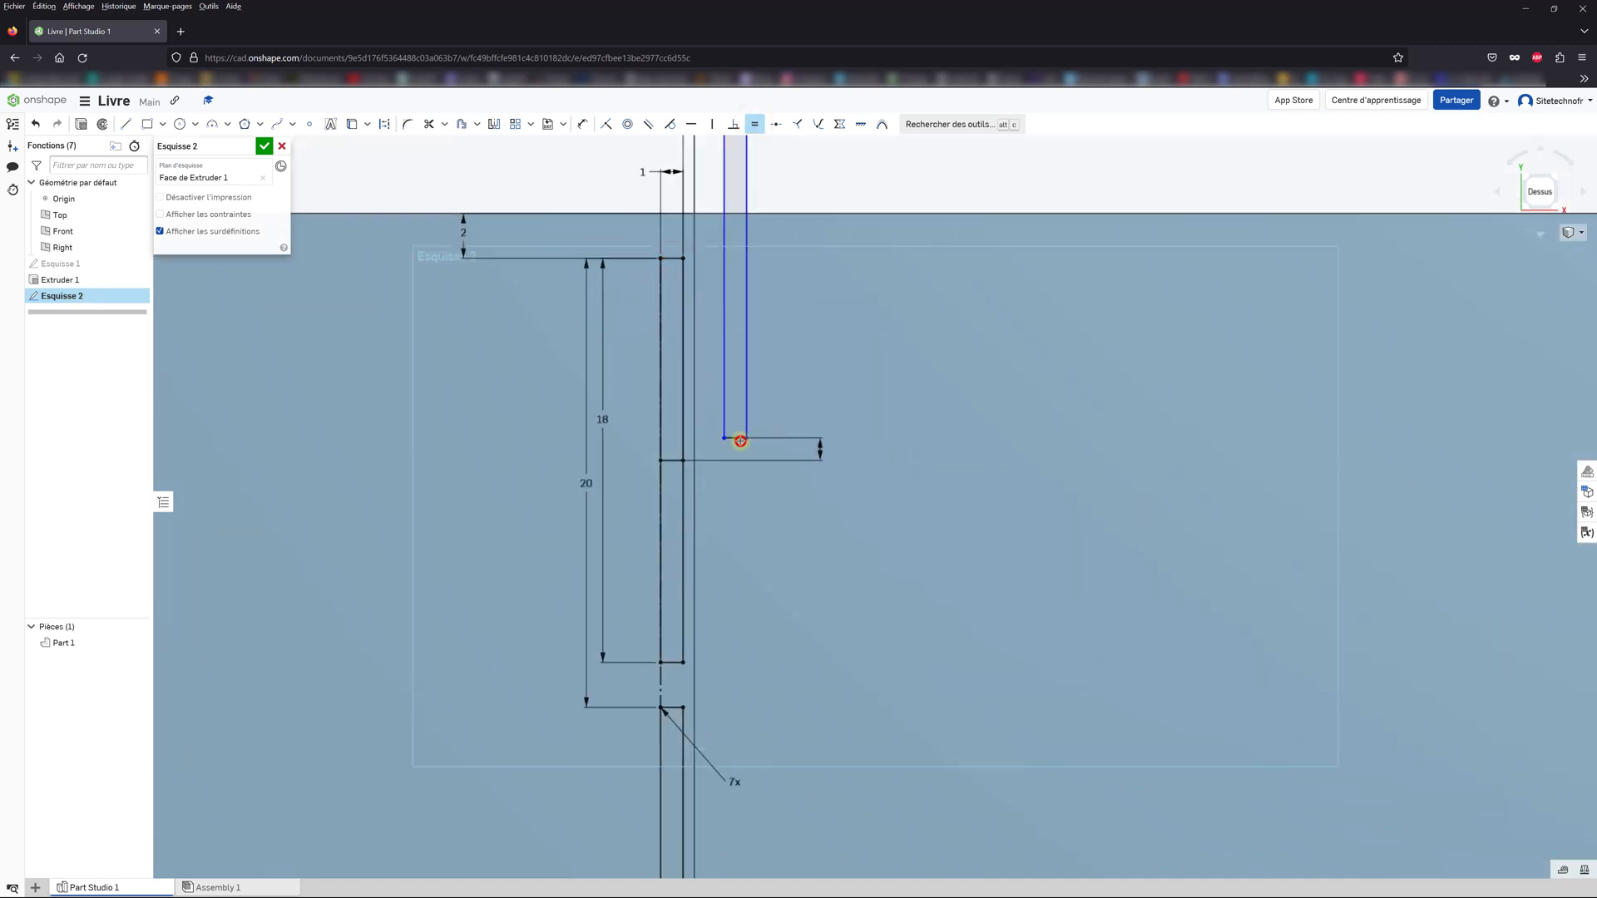
click(683, 329)
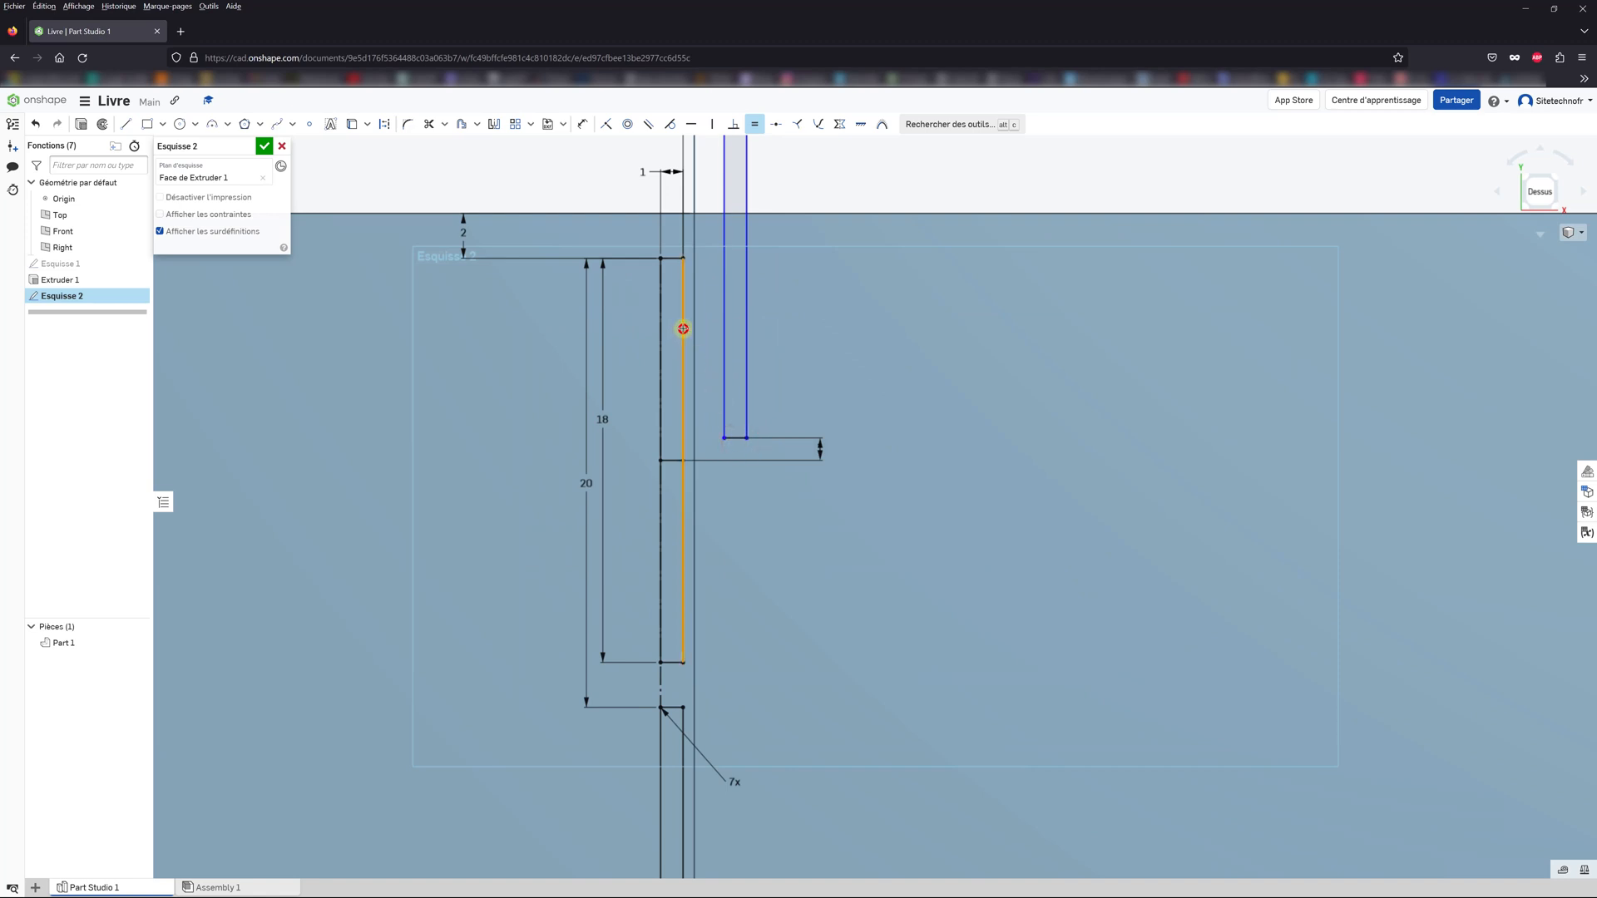
click(724, 284)
scroll(701, 357, down, 4)
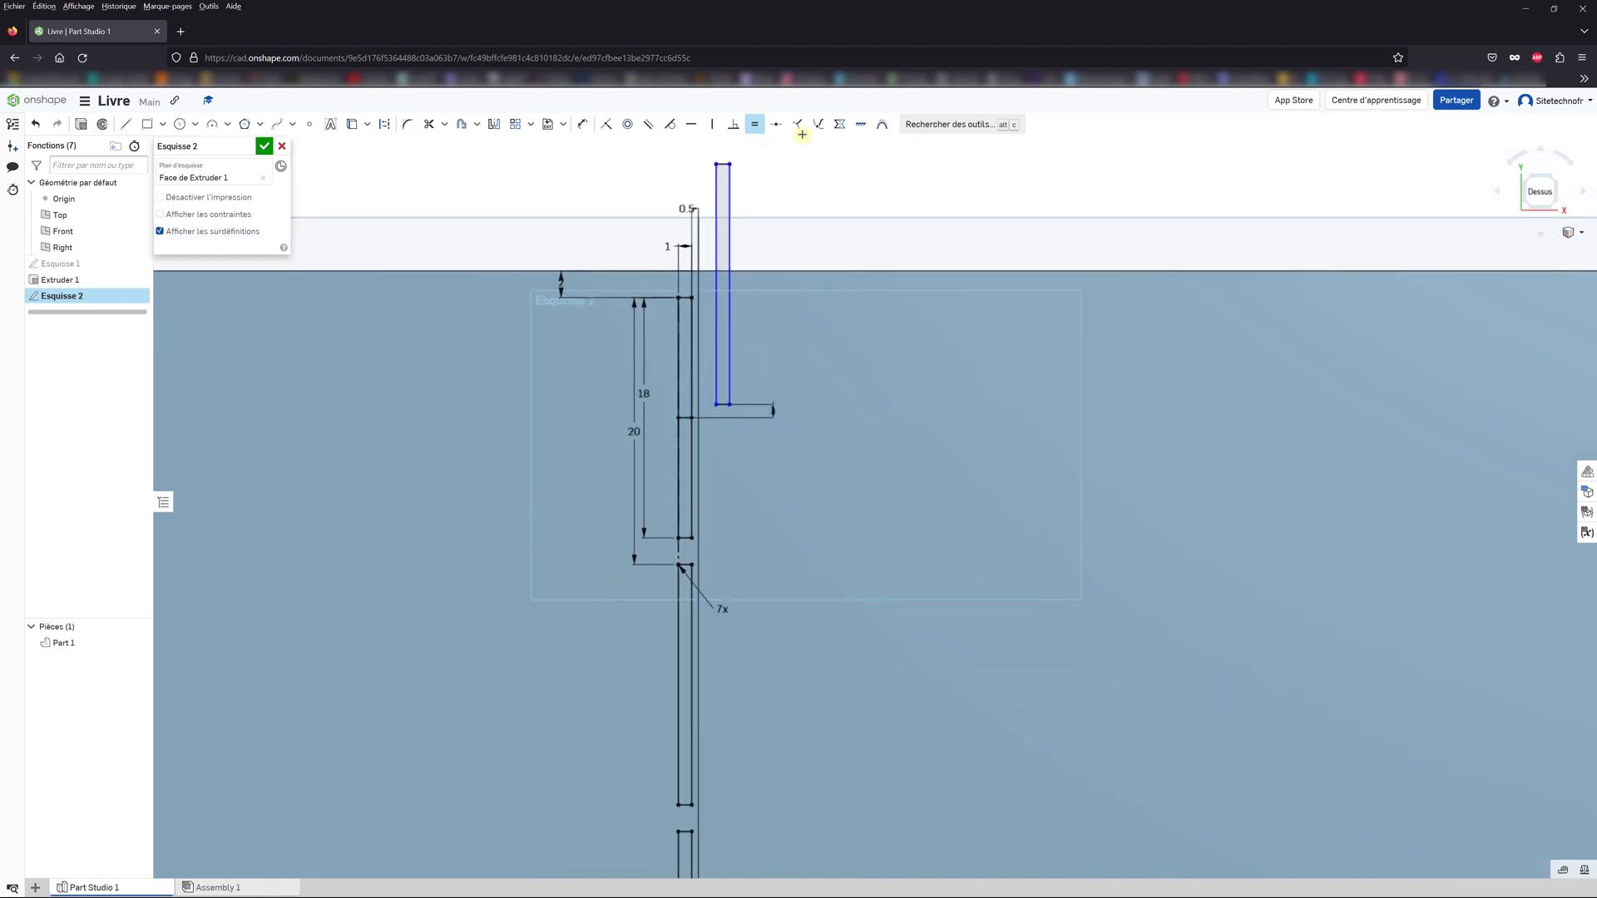
click(581, 128)
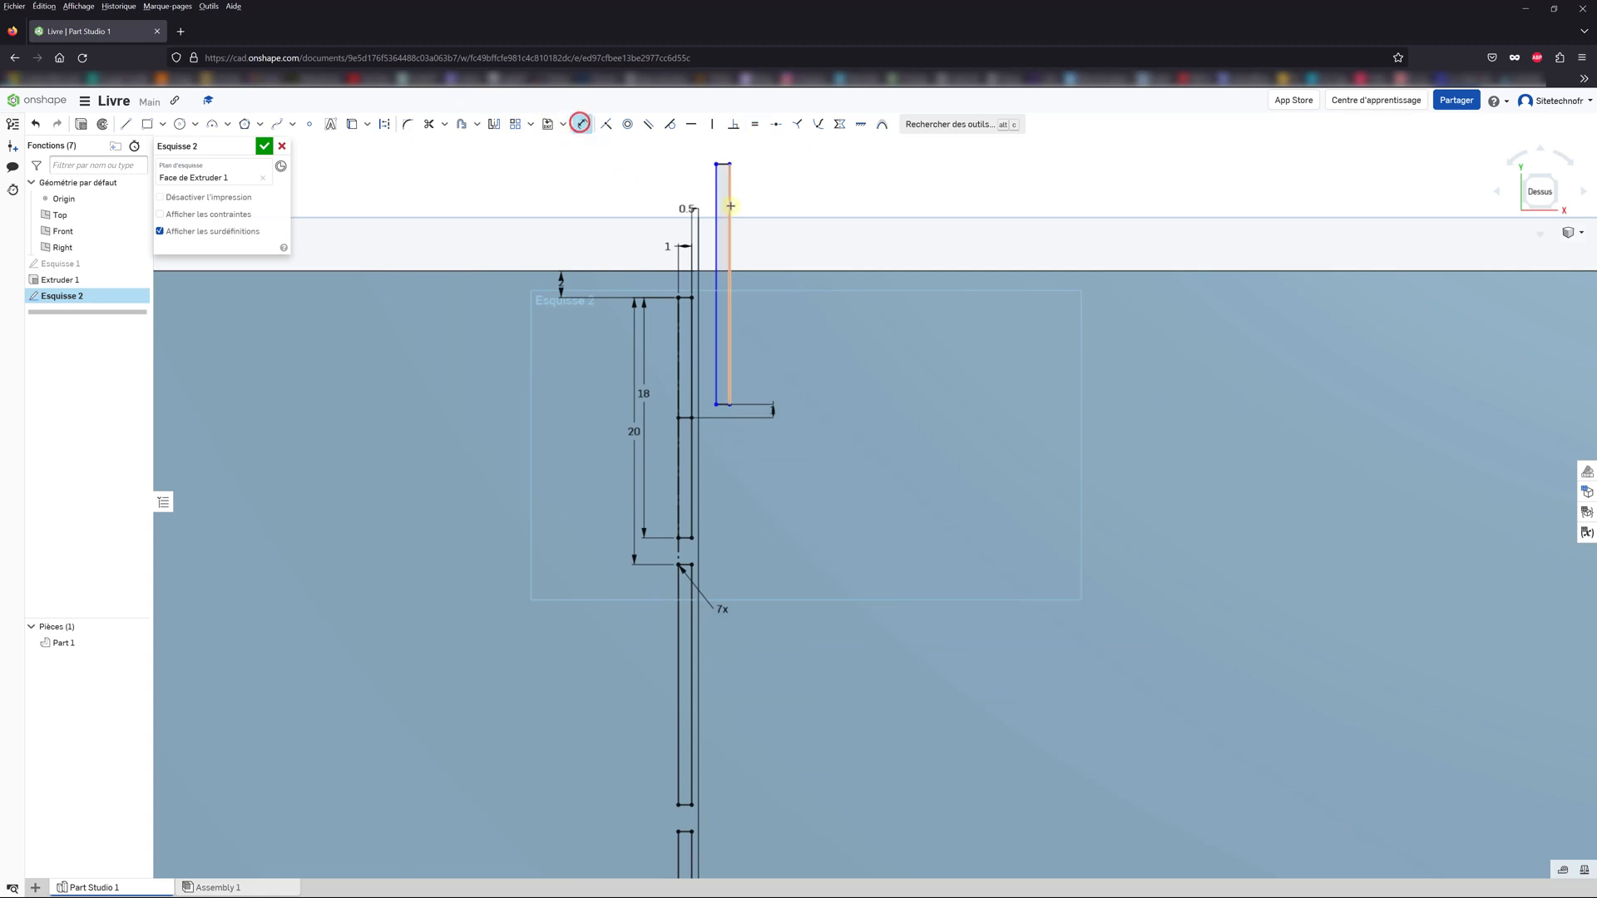
click(730, 202)
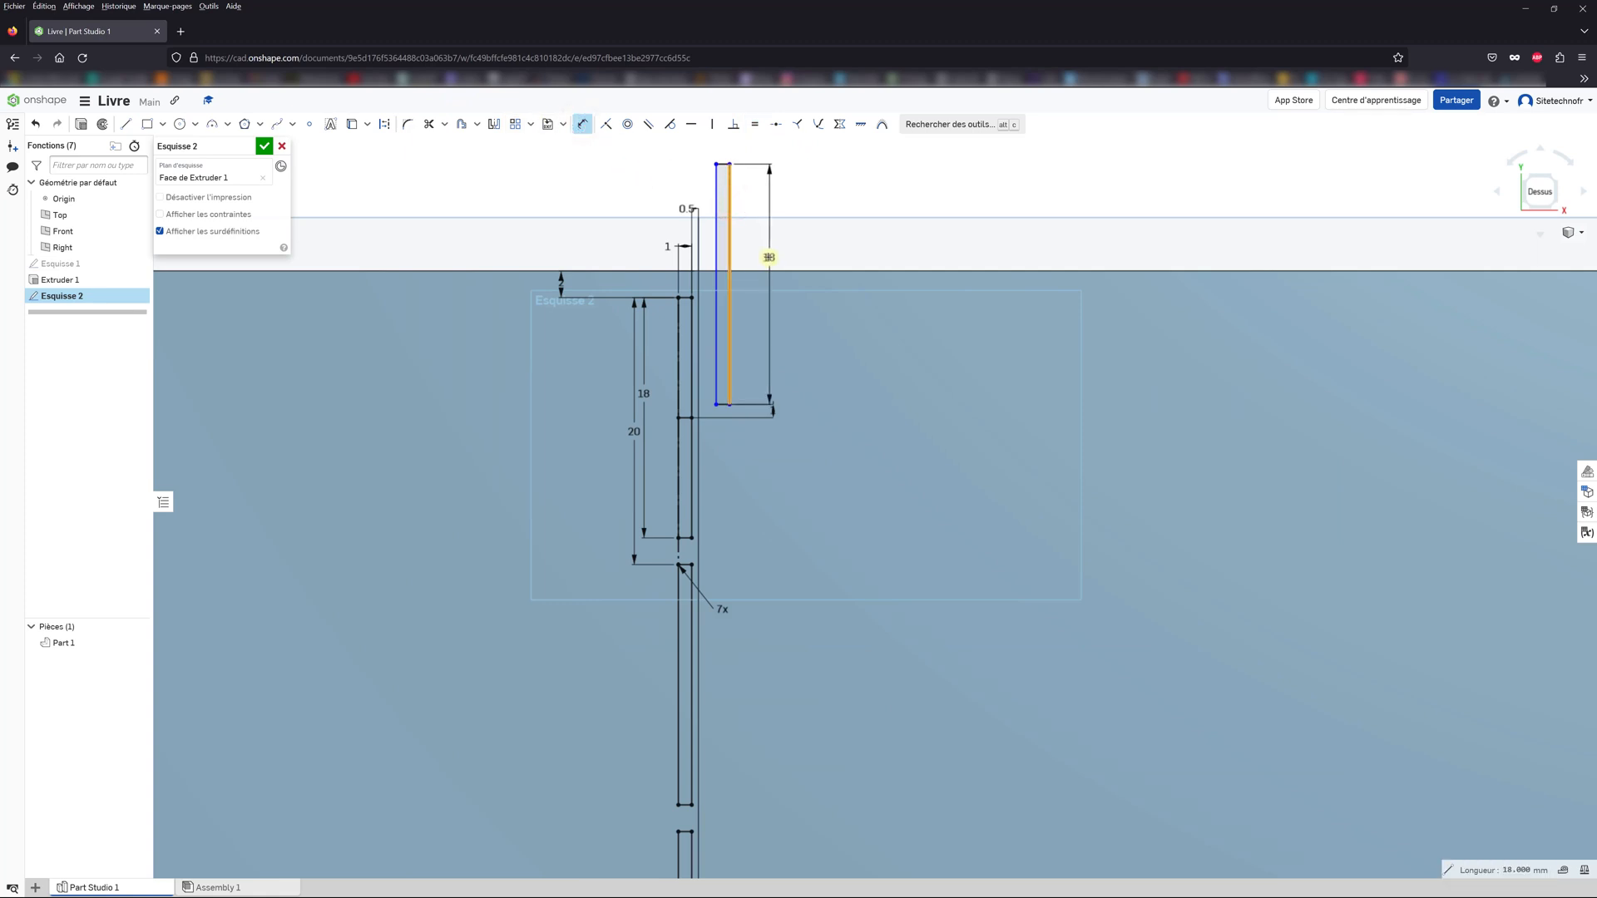
key(Escape)
Step: Dimension the horizontal distance between the origin and the second rectangle's left edge to 0.5 mm
scroll(727, 316, down, 2)
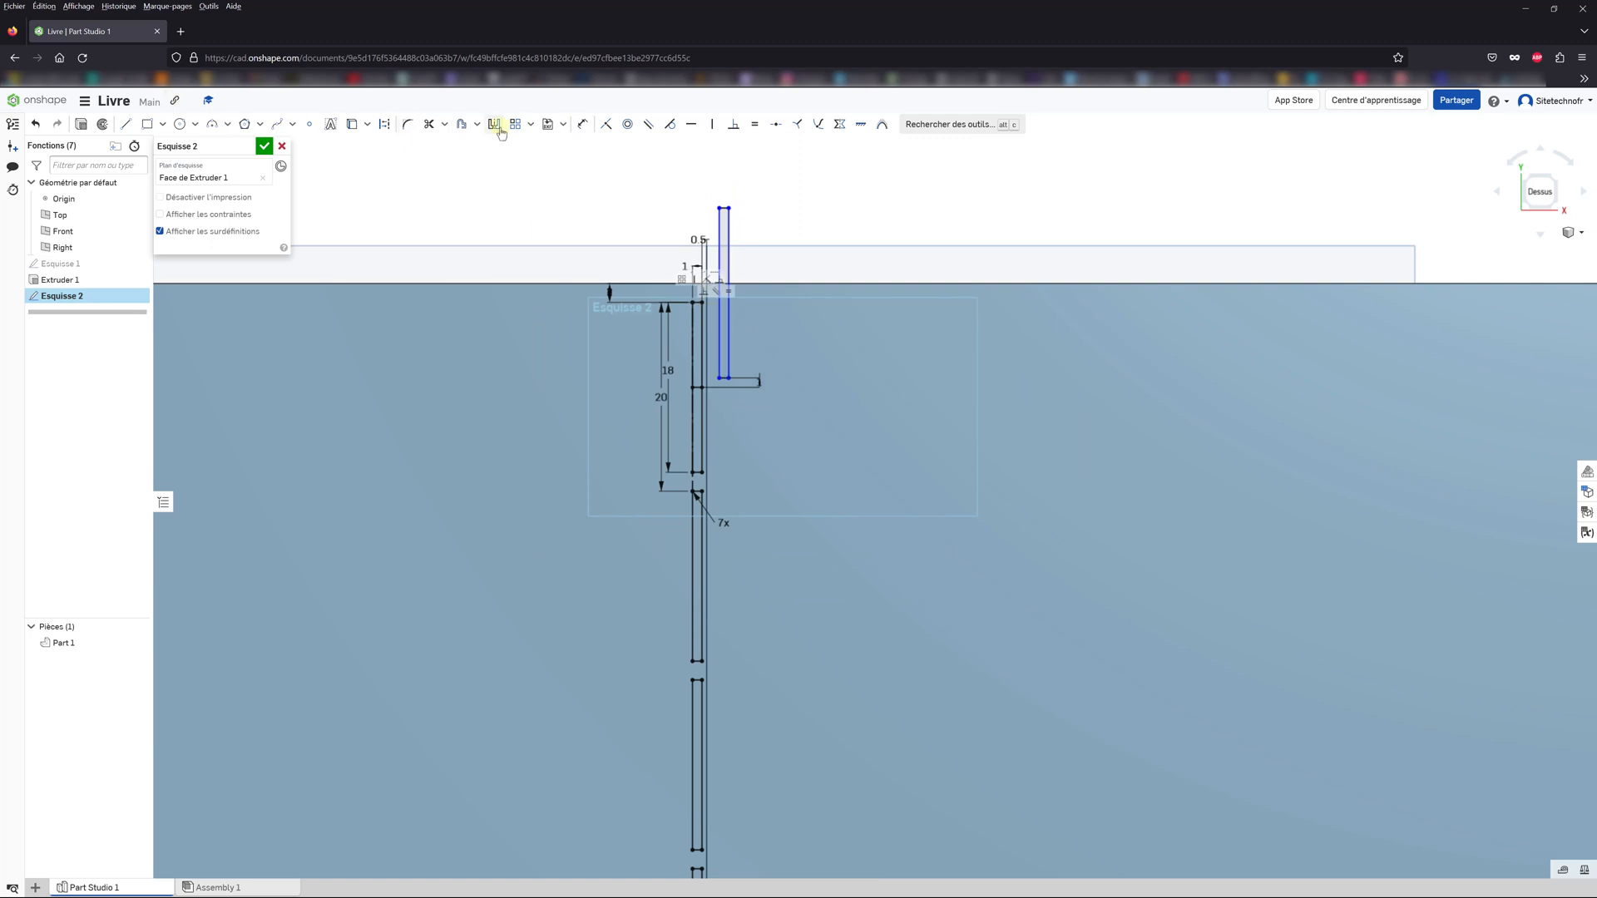
click(582, 124)
click(719, 354)
scroll(717, 346, up, 1)
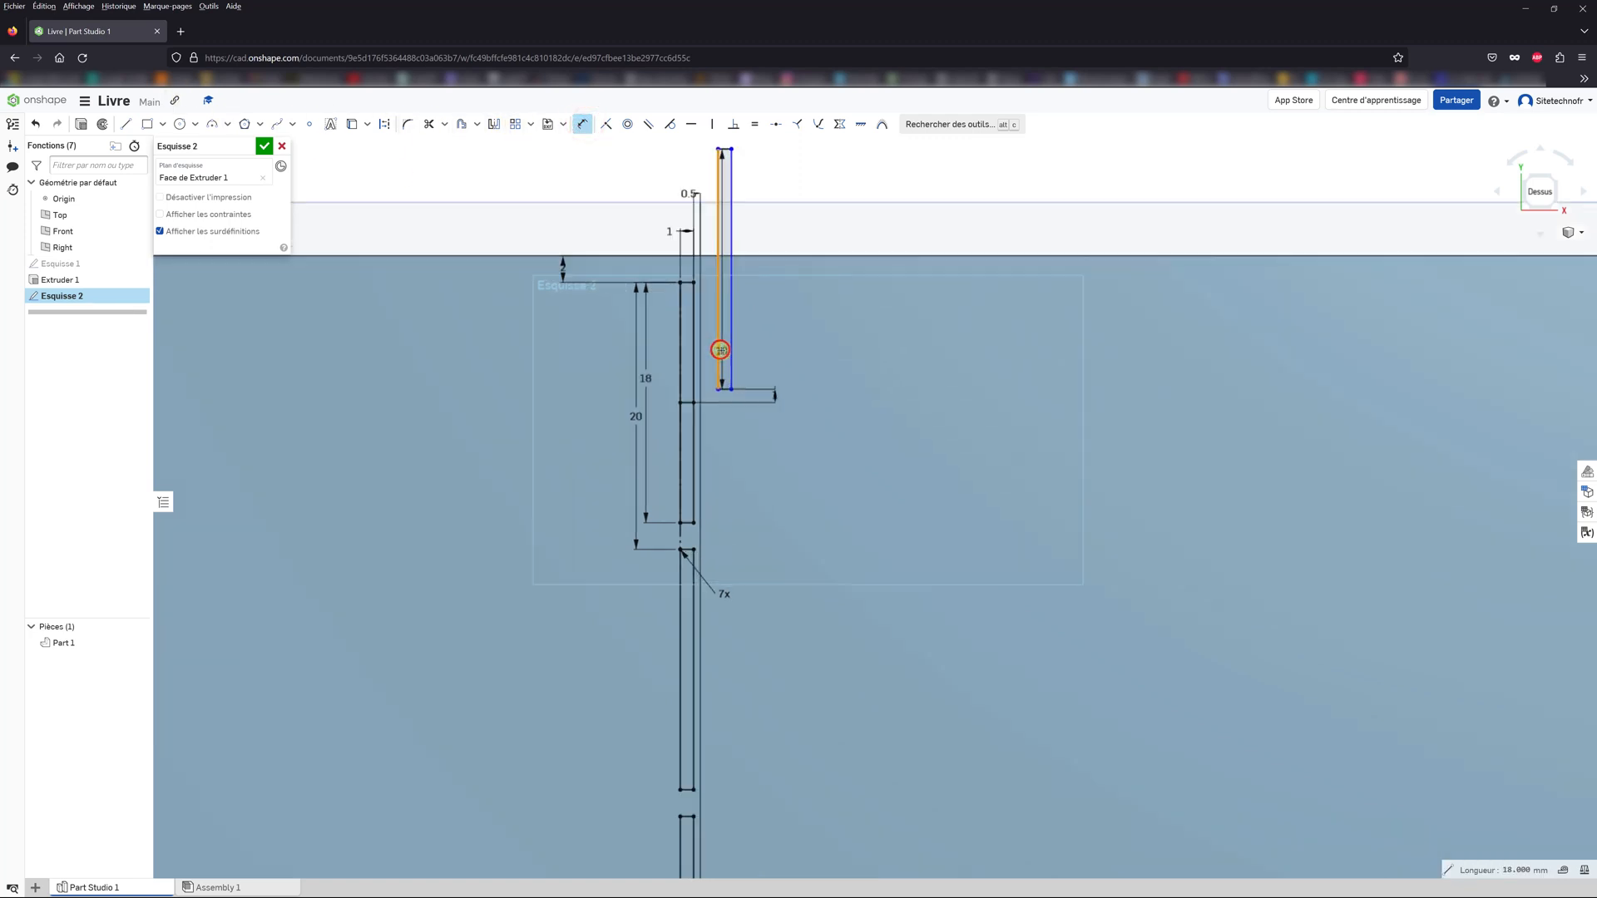
scroll(717, 416, down, 5)
scroll(760, 728, down, 3)
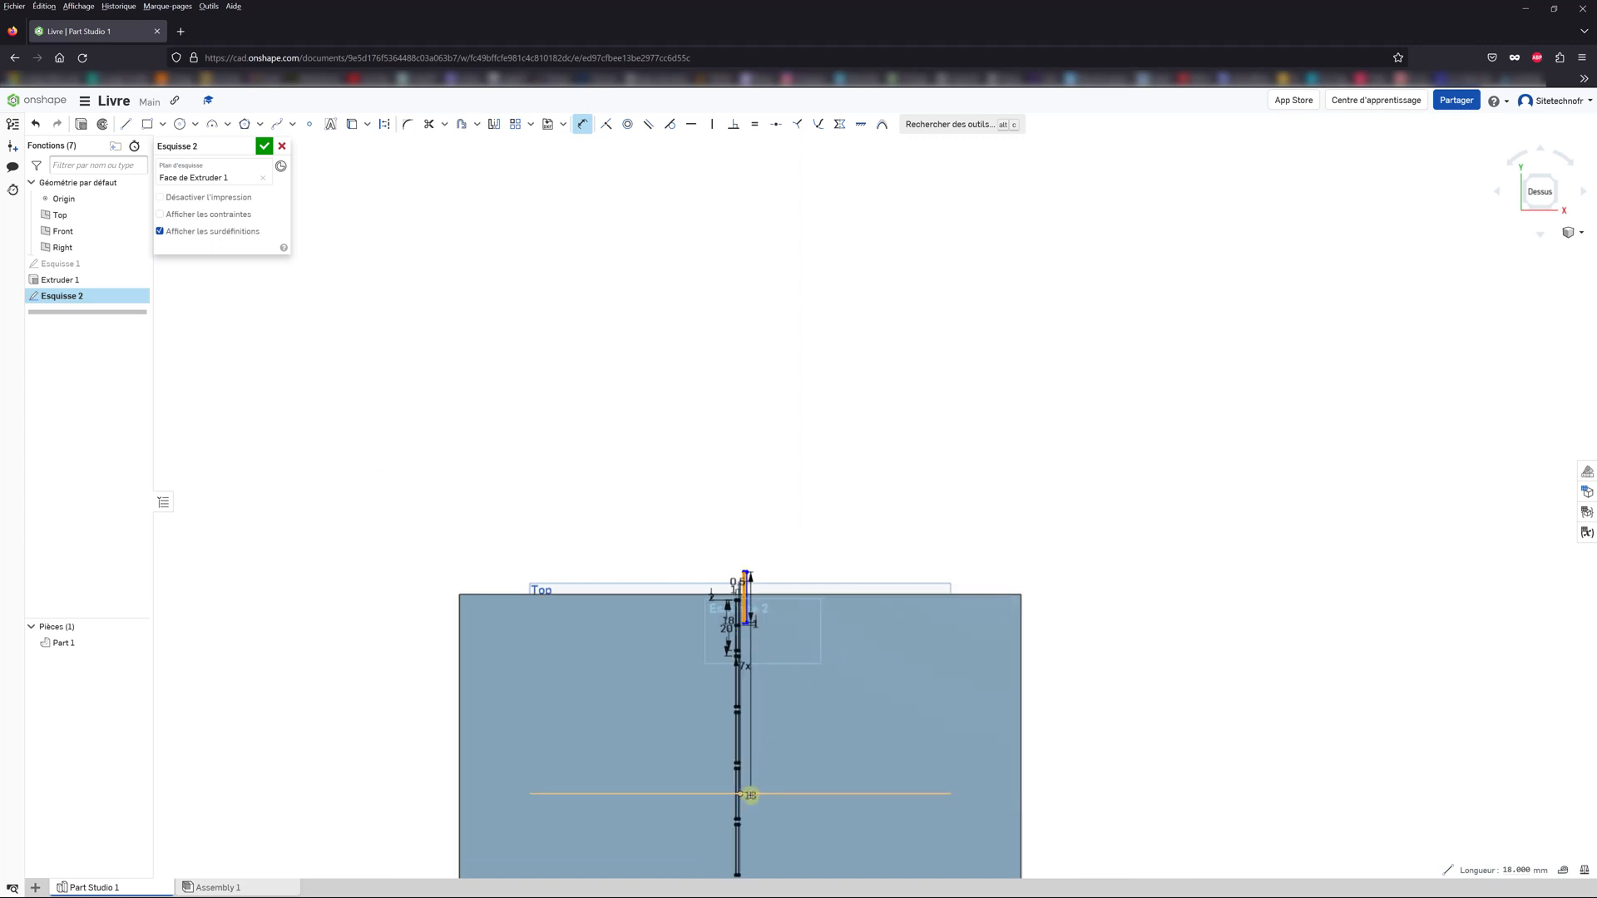
scroll(748, 790, up, 10)
scroll(749, 786, down, 2)
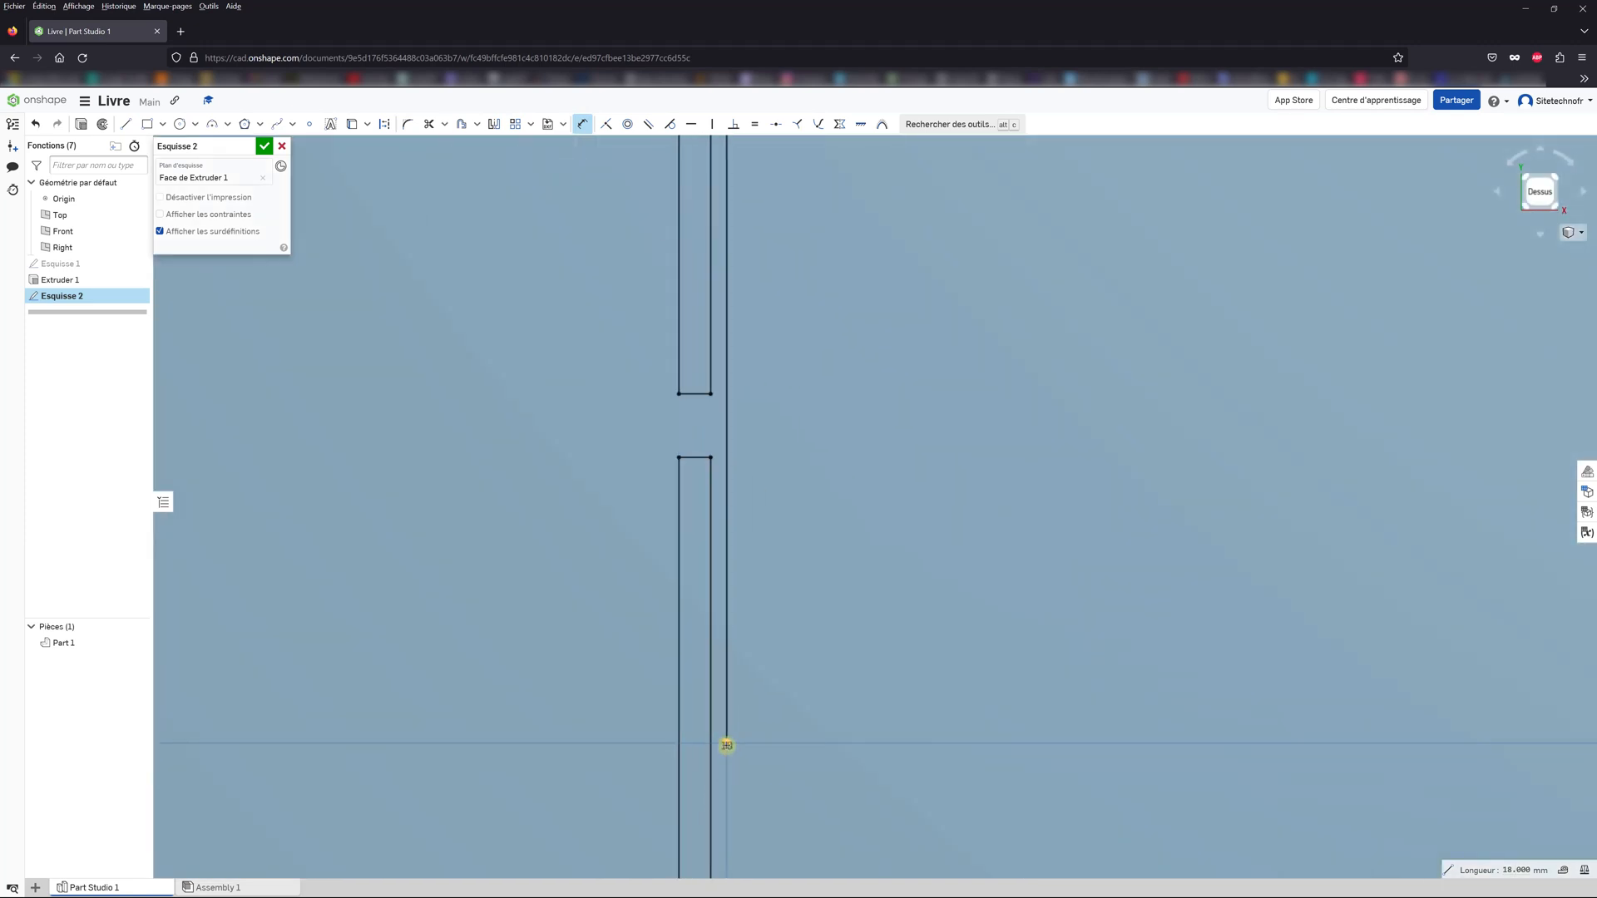
click(726, 740)
scroll(727, 724, down, 3)
scroll(798, 191, down, 3)
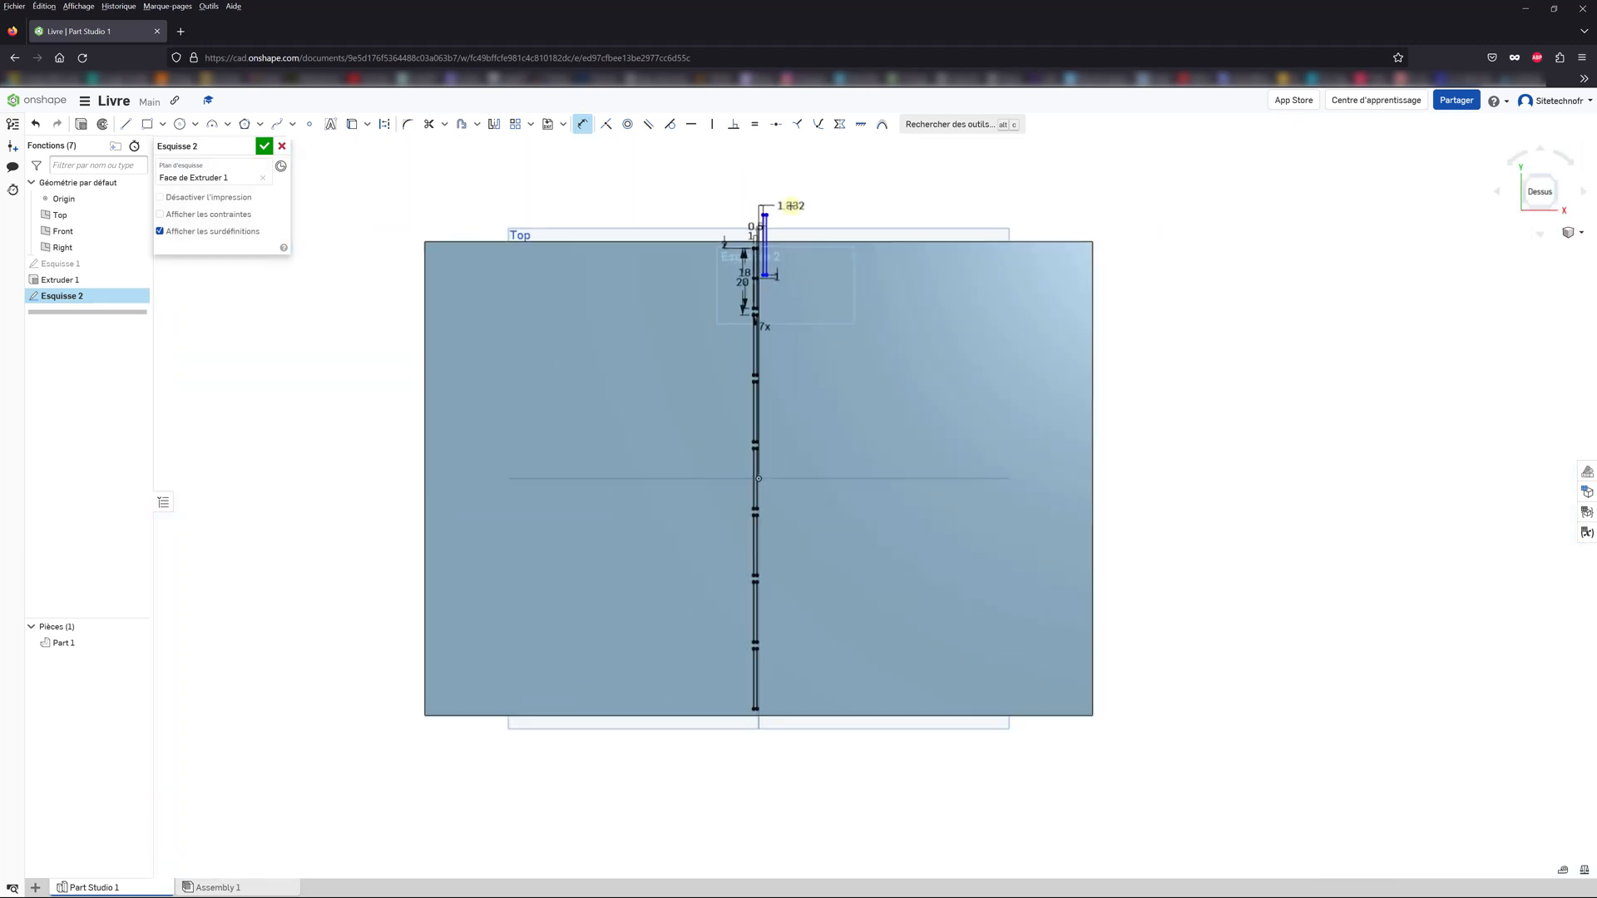
scroll(752, 214, up, 4)
scroll(731, 200, up, 1)
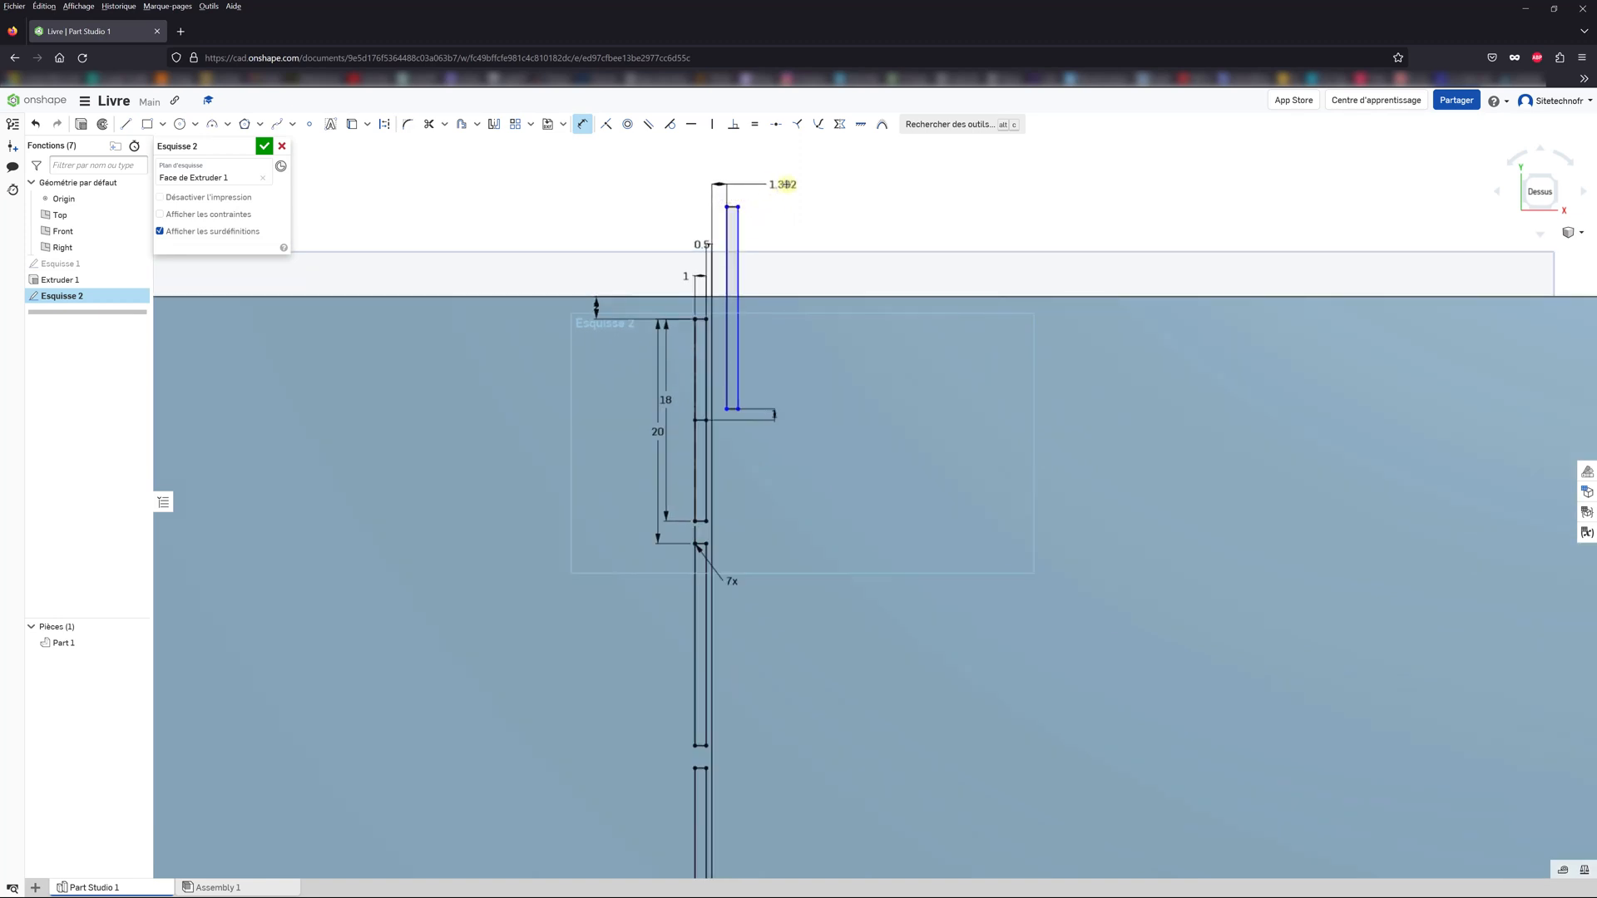
double_click(788, 184)
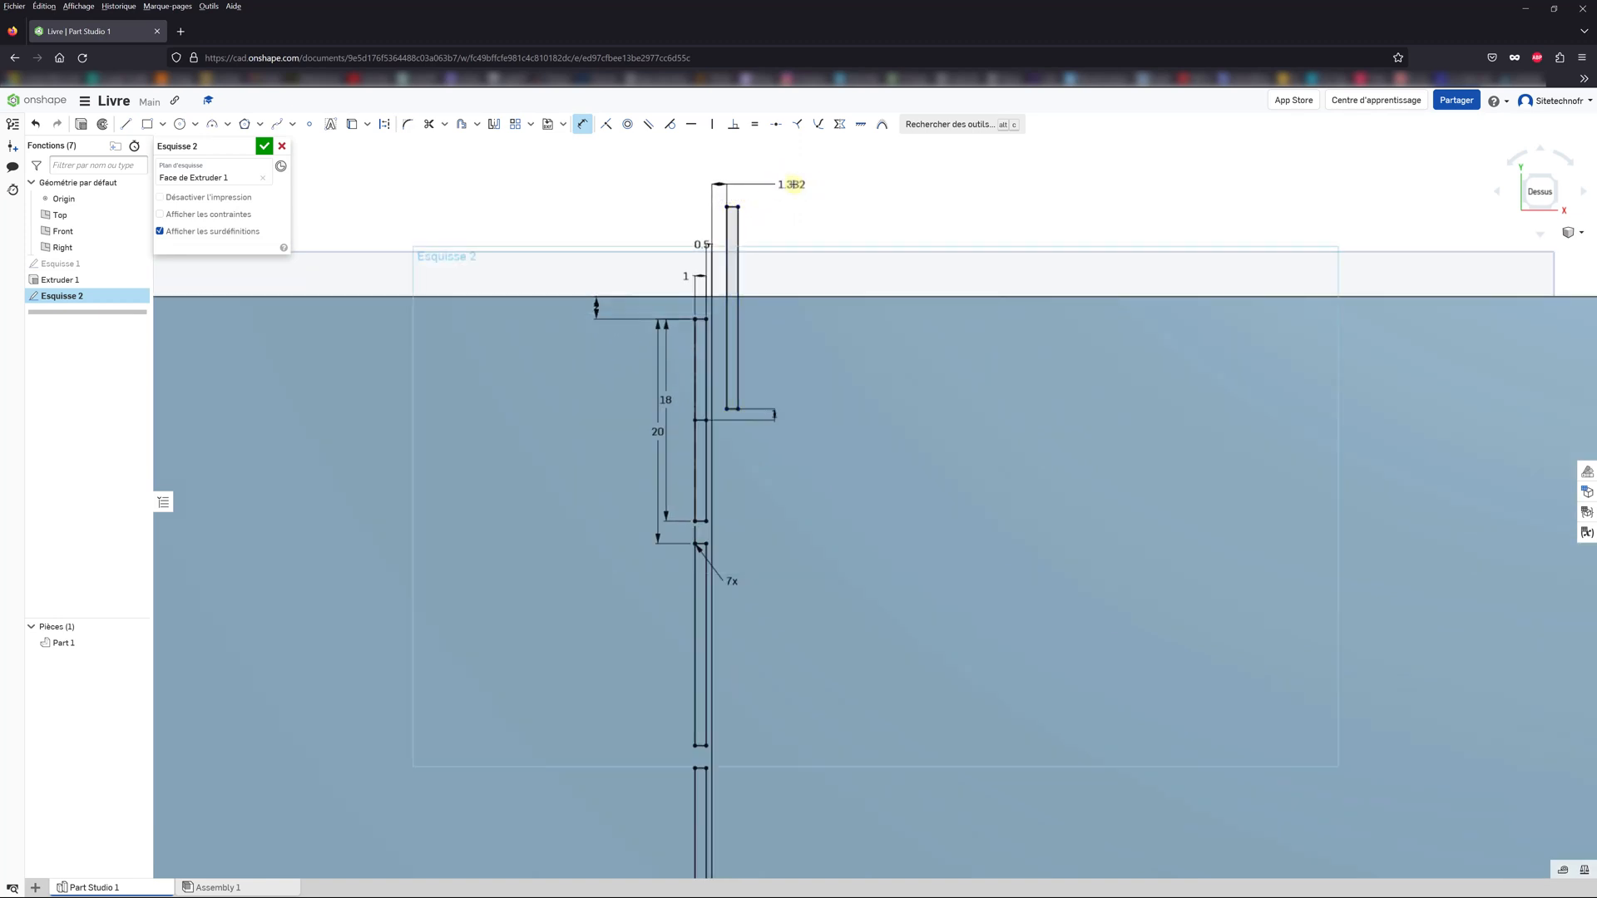
key(Return)
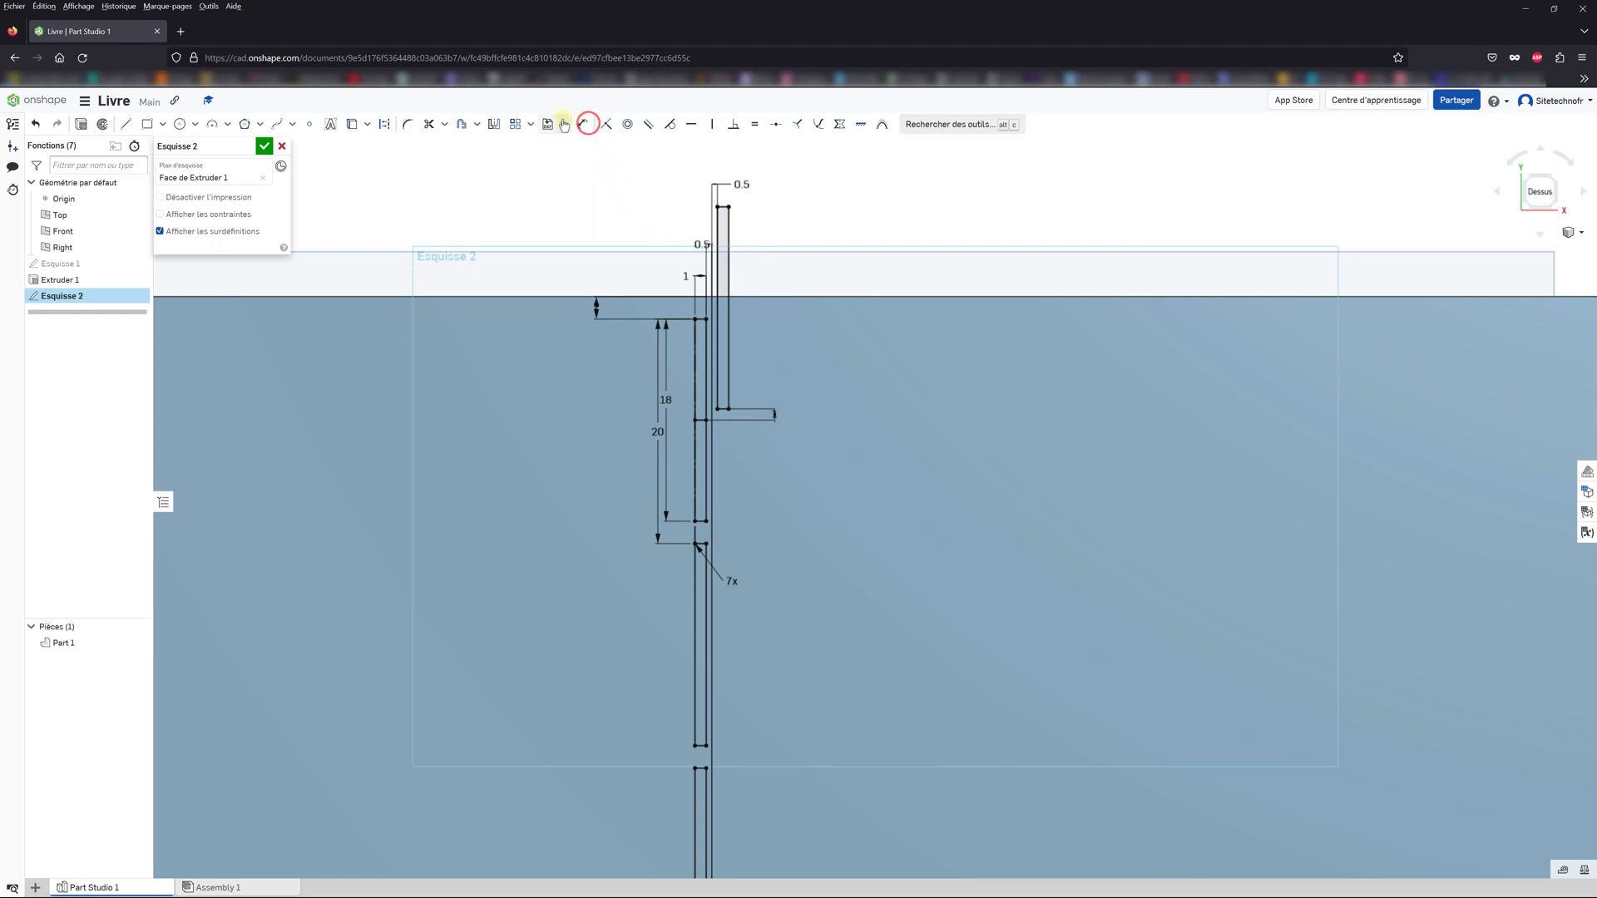
Step: Create a downward linear sketch pattern of the second rectangle's four edges, spaced about 15 mm, and constrain its direction line to vertical
click(530, 124)
click(542, 148)
scroll(703, 209, up, 3)
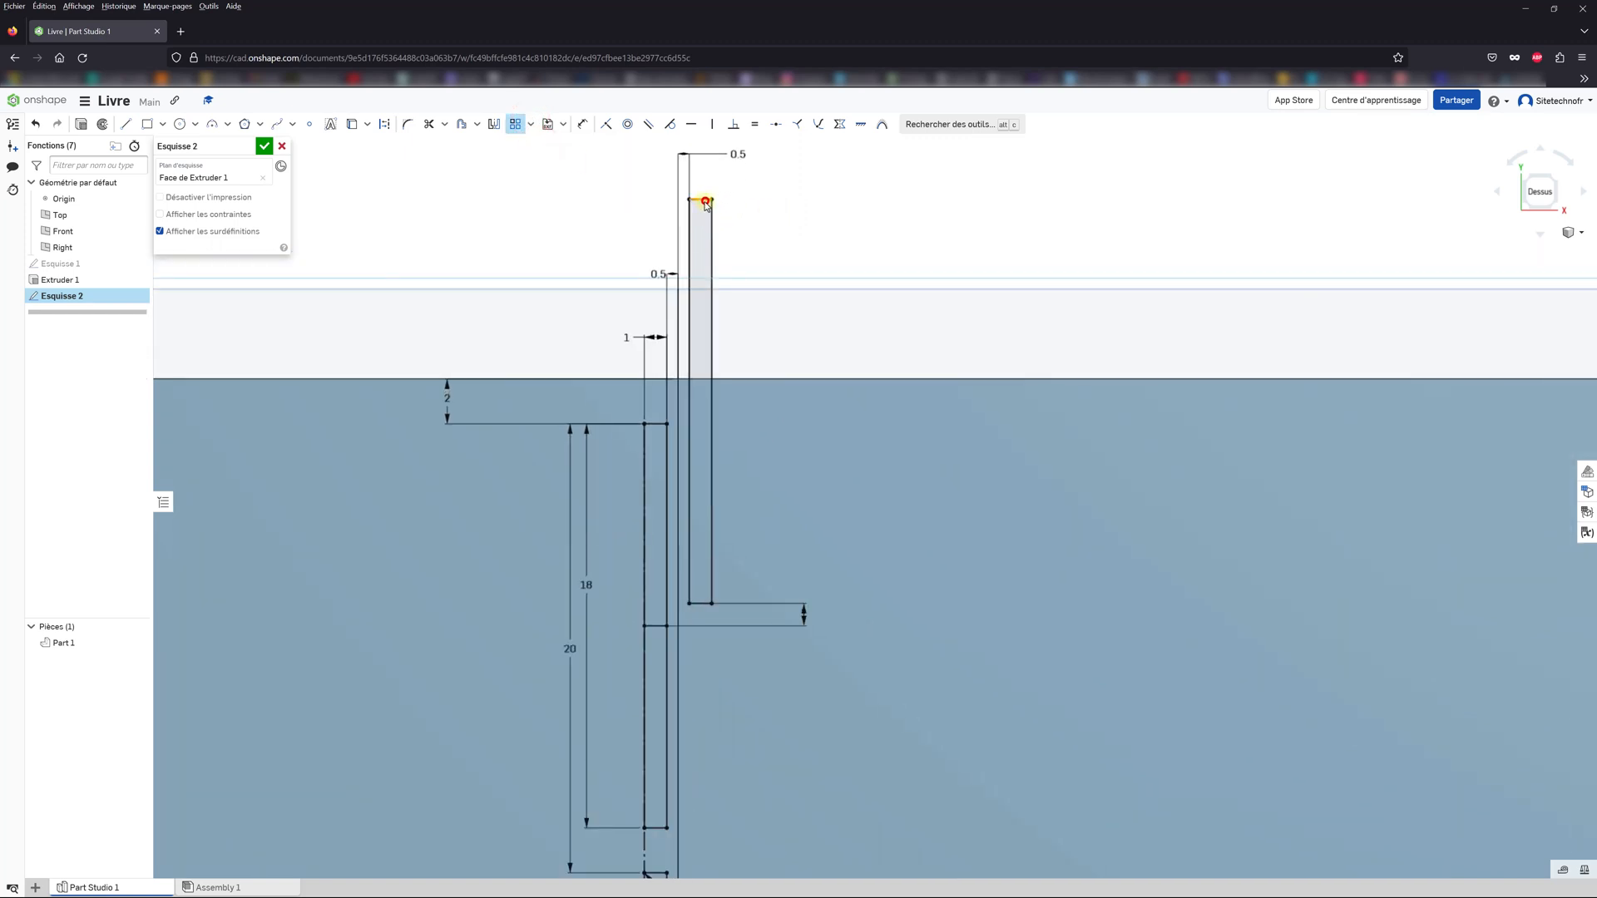
click(705, 203)
click(689, 233)
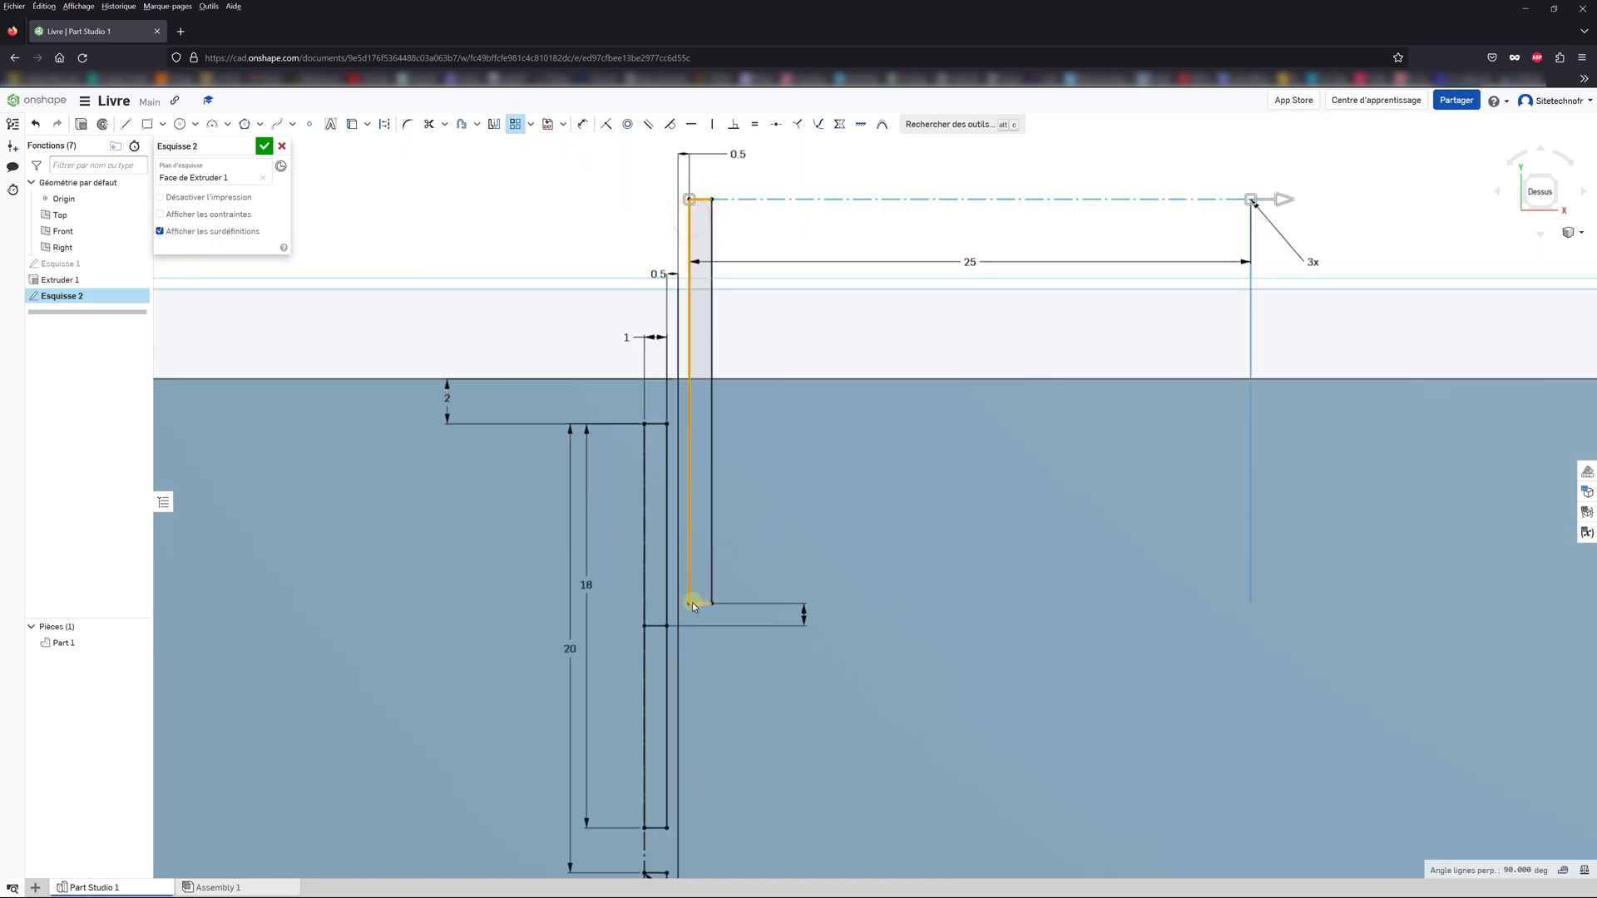
click(701, 603)
click(711, 566)
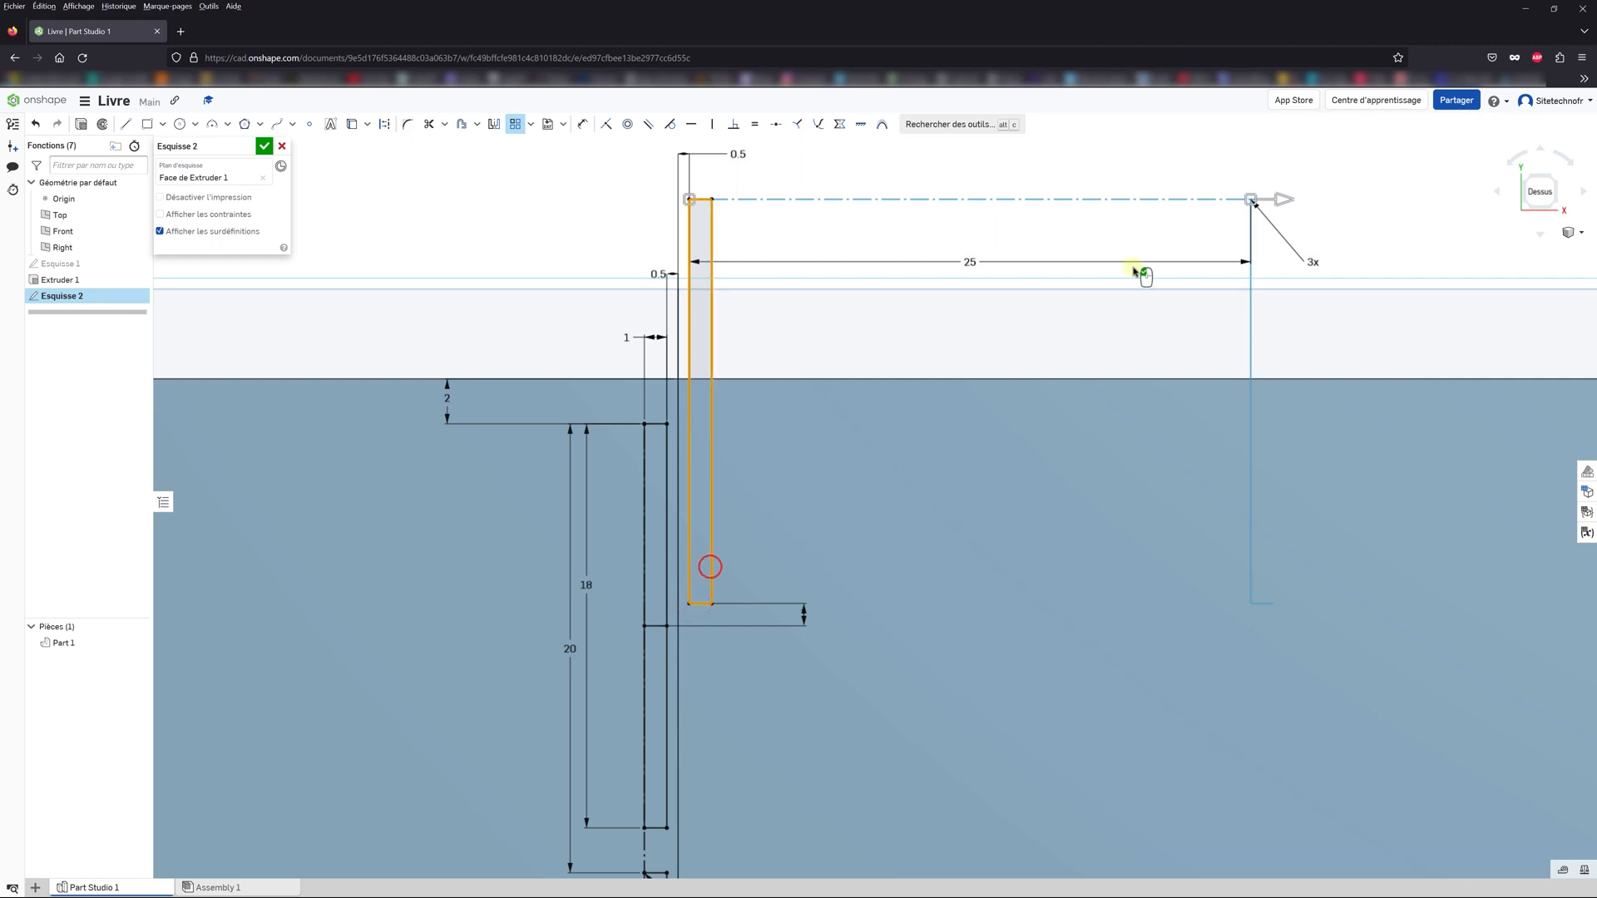
drag(1250, 200, 758, 530)
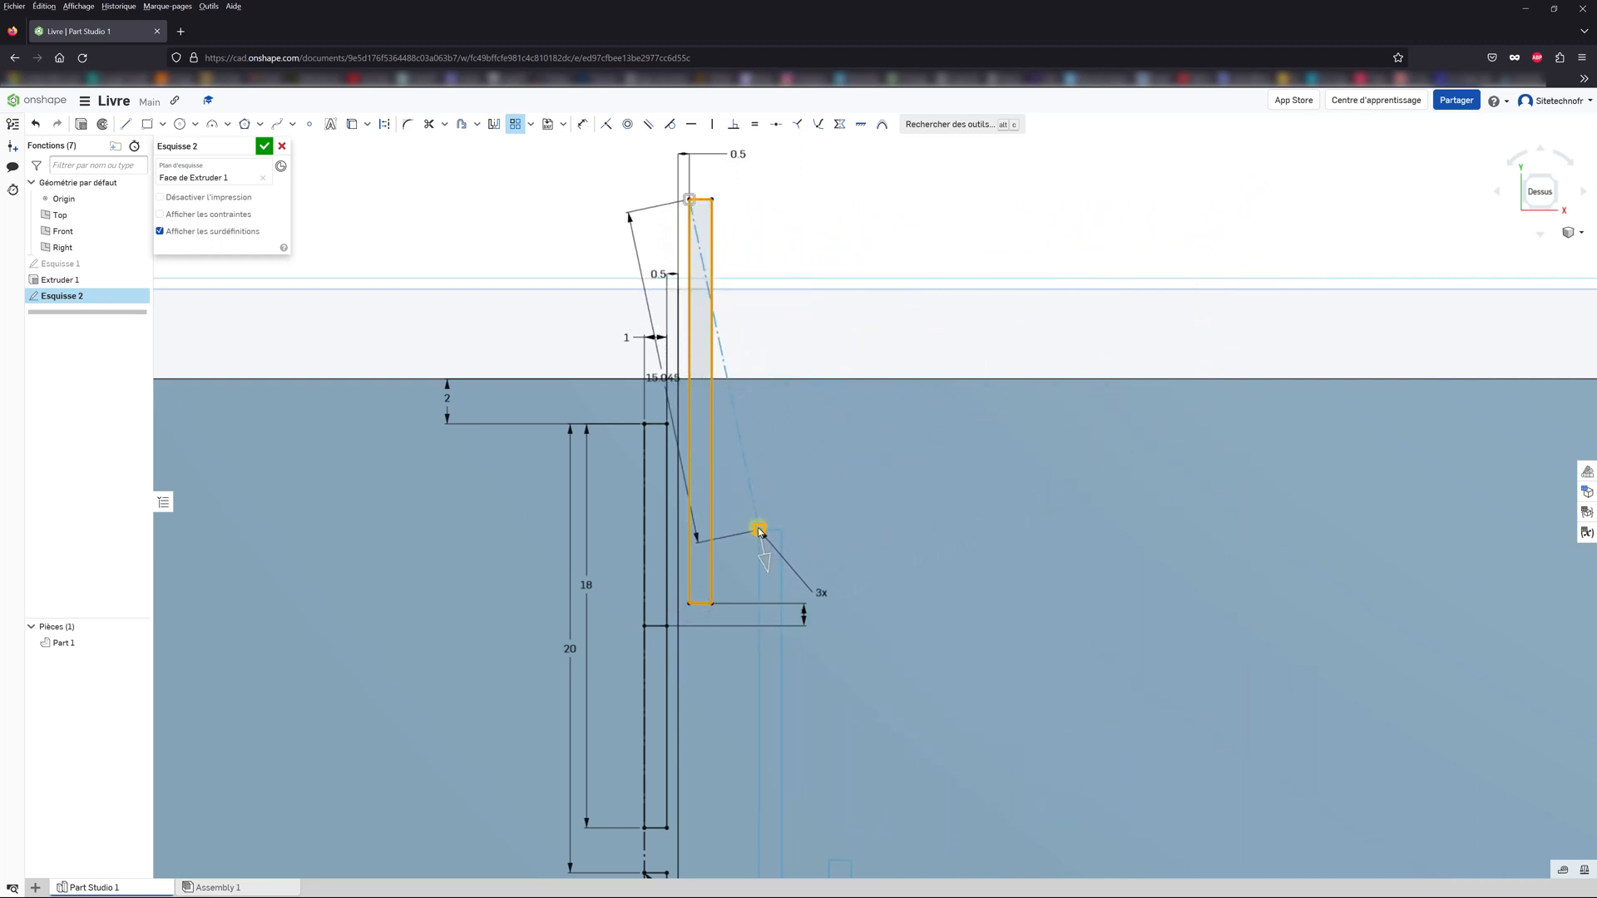
click(804, 314)
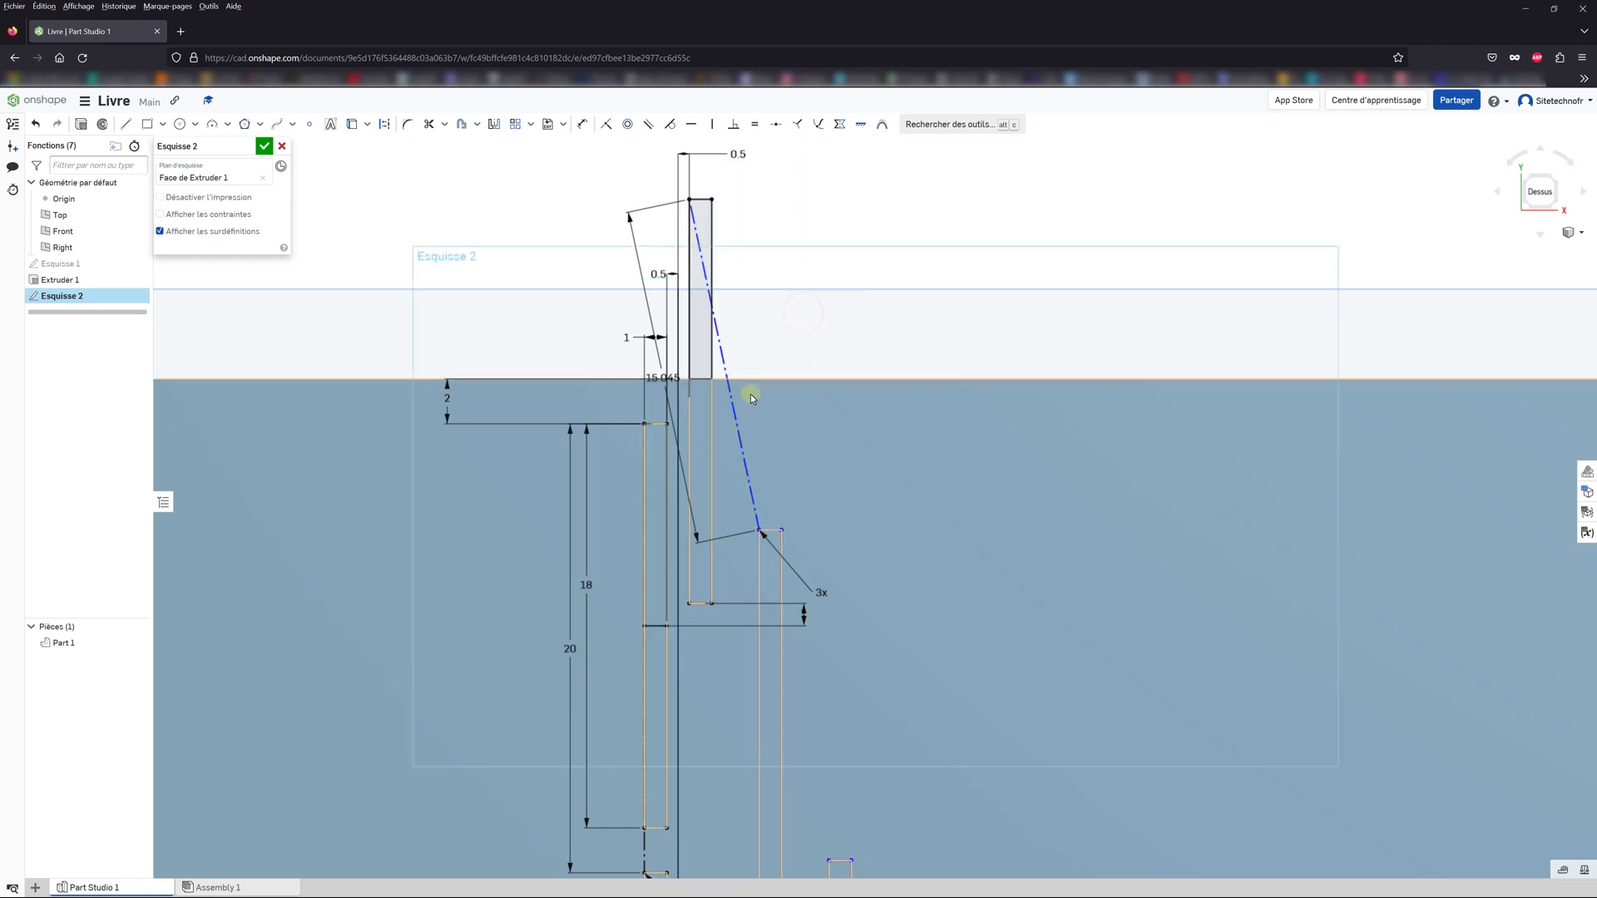
click(737, 431)
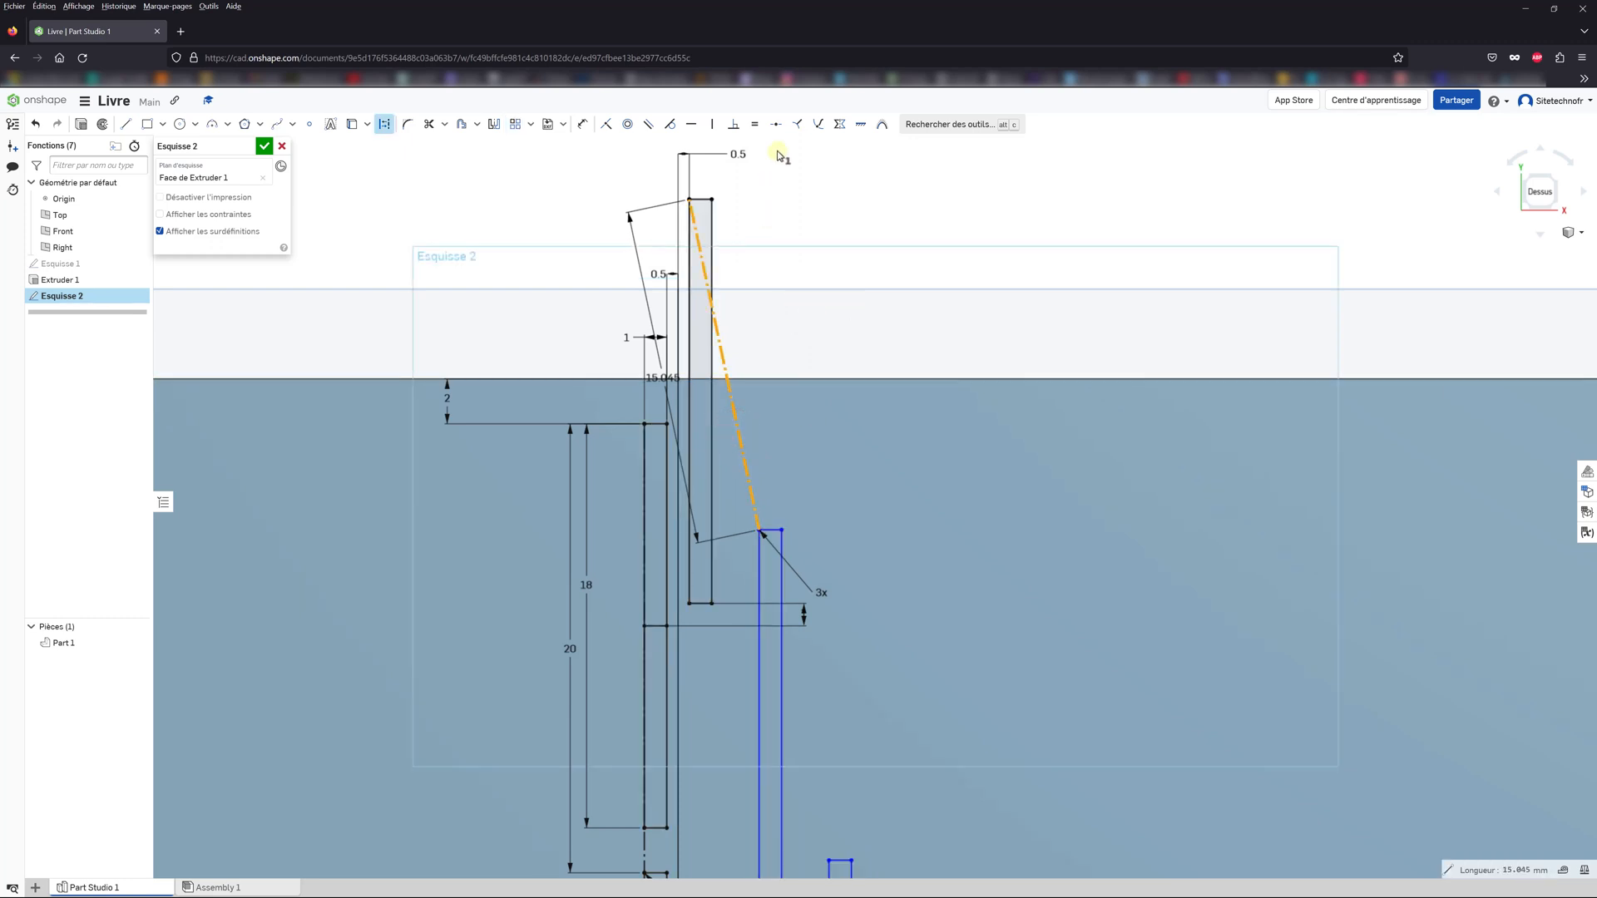
click(713, 124)
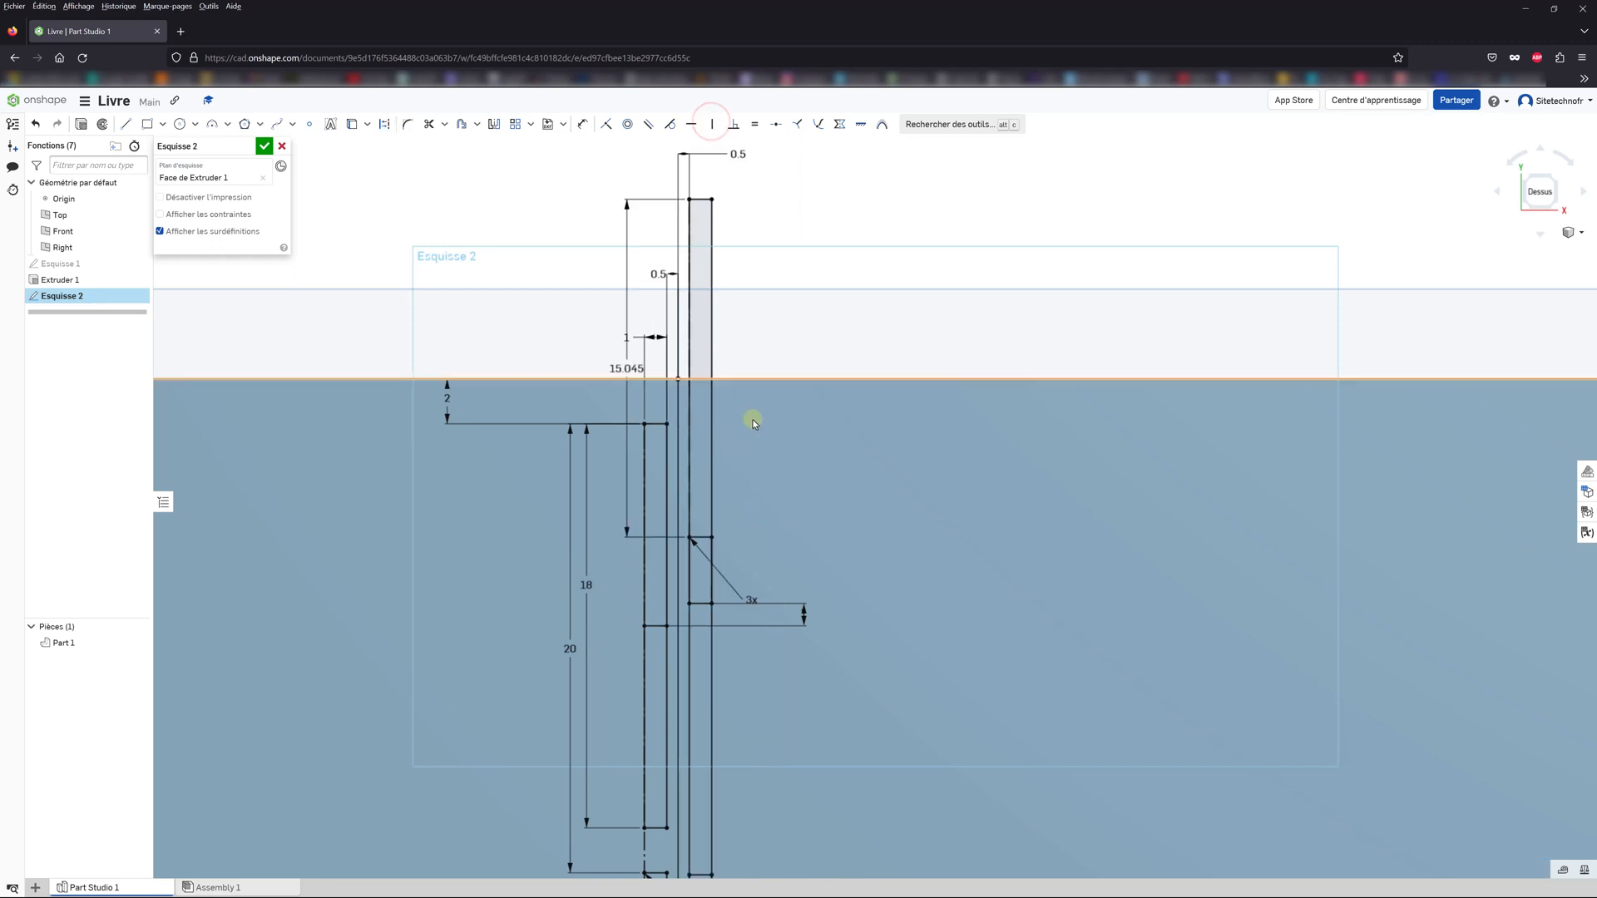
Step: Set the second rectangle's pattern to 8 instances spaced 20 mm apart and finish the sketch
double_click(752, 603)
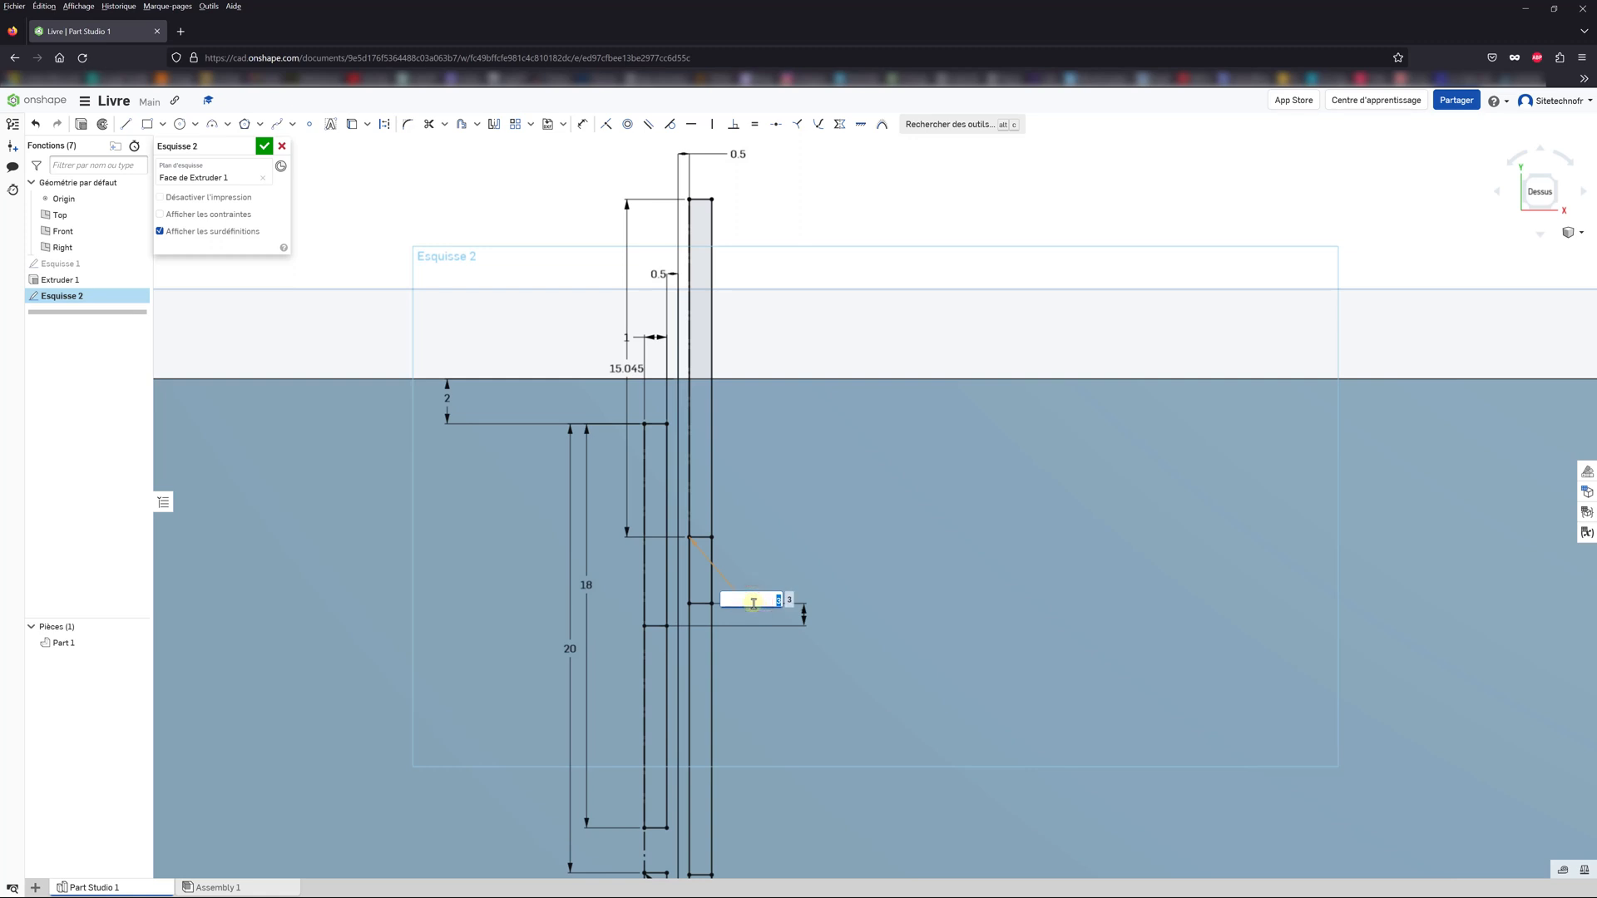
text(8)
key(Return)
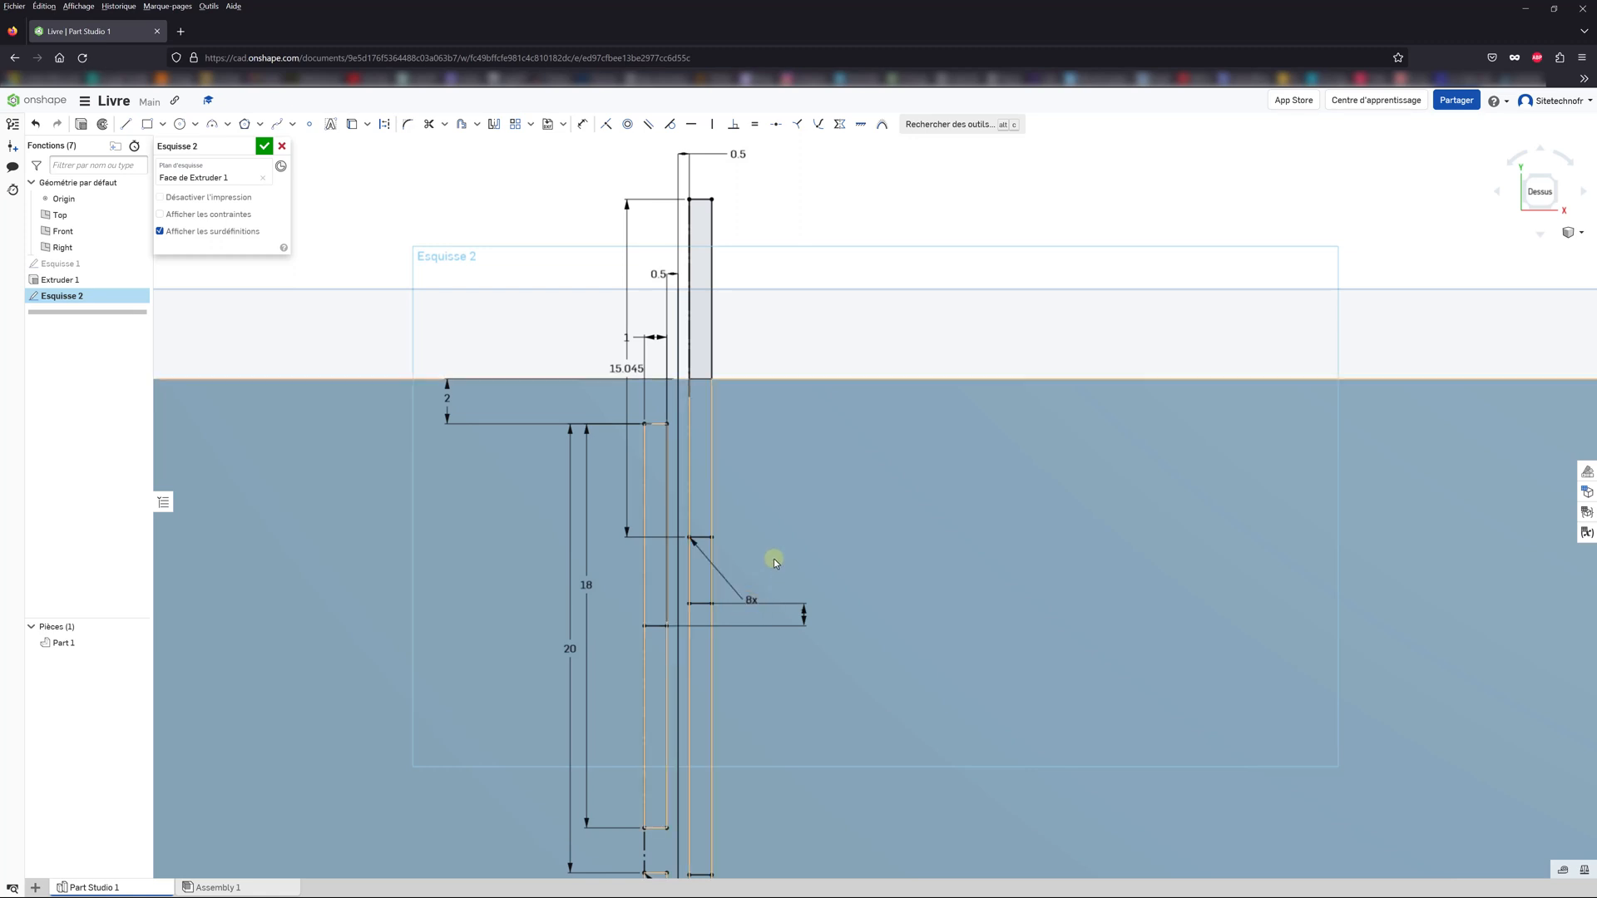
drag(625, 369, 792, 363)
double_click(792, 364)
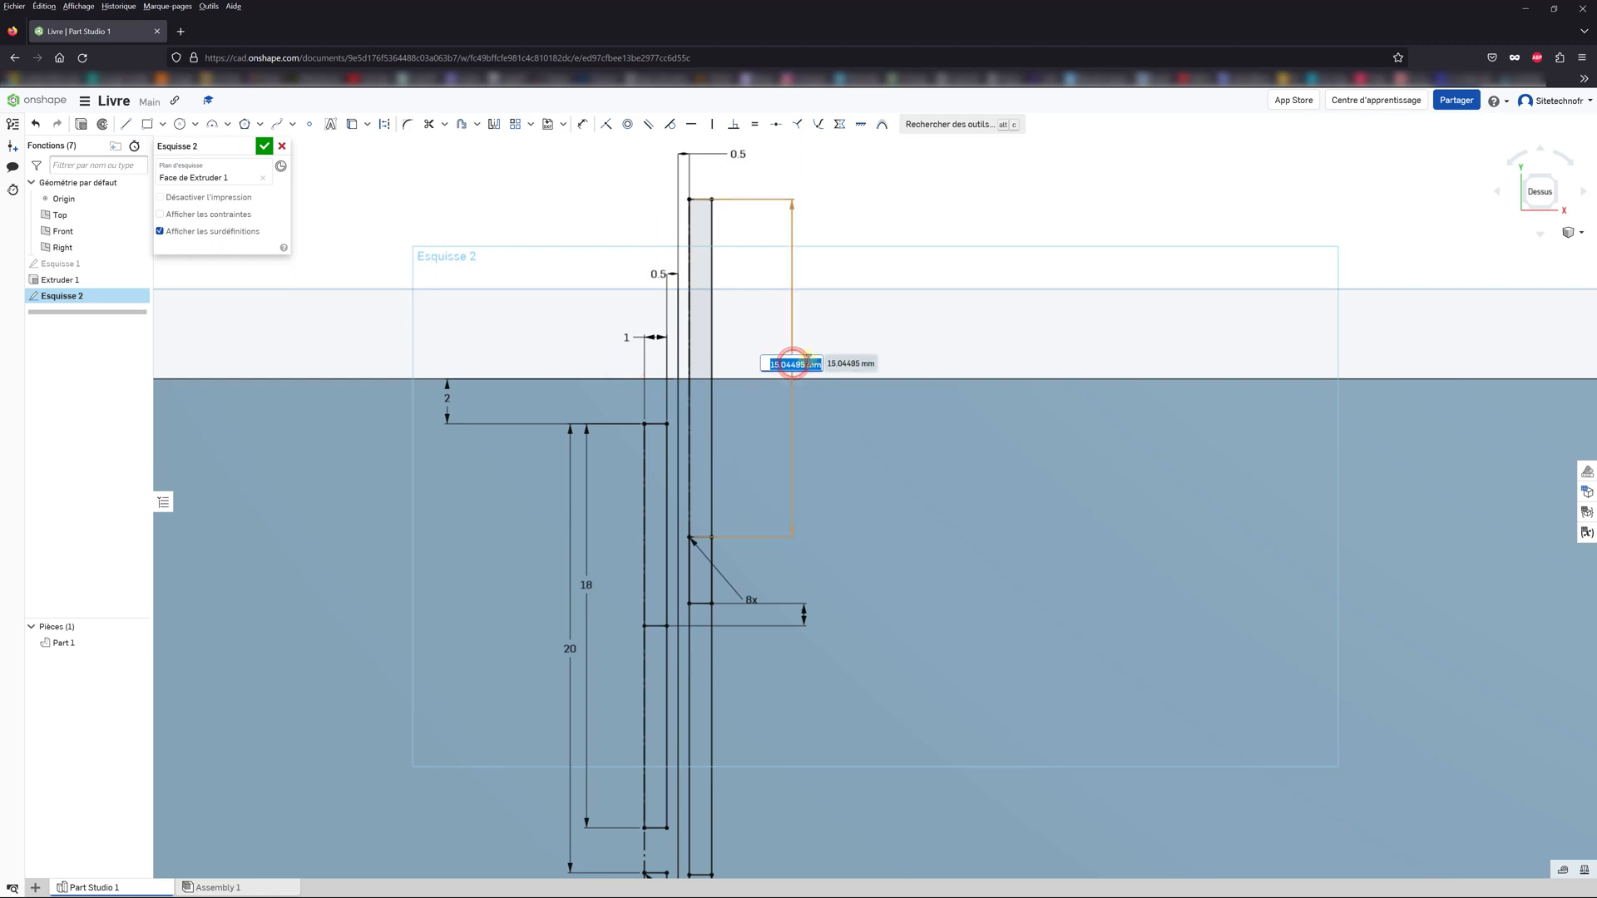
key(Return)
scroll(807, 364, down, 5)
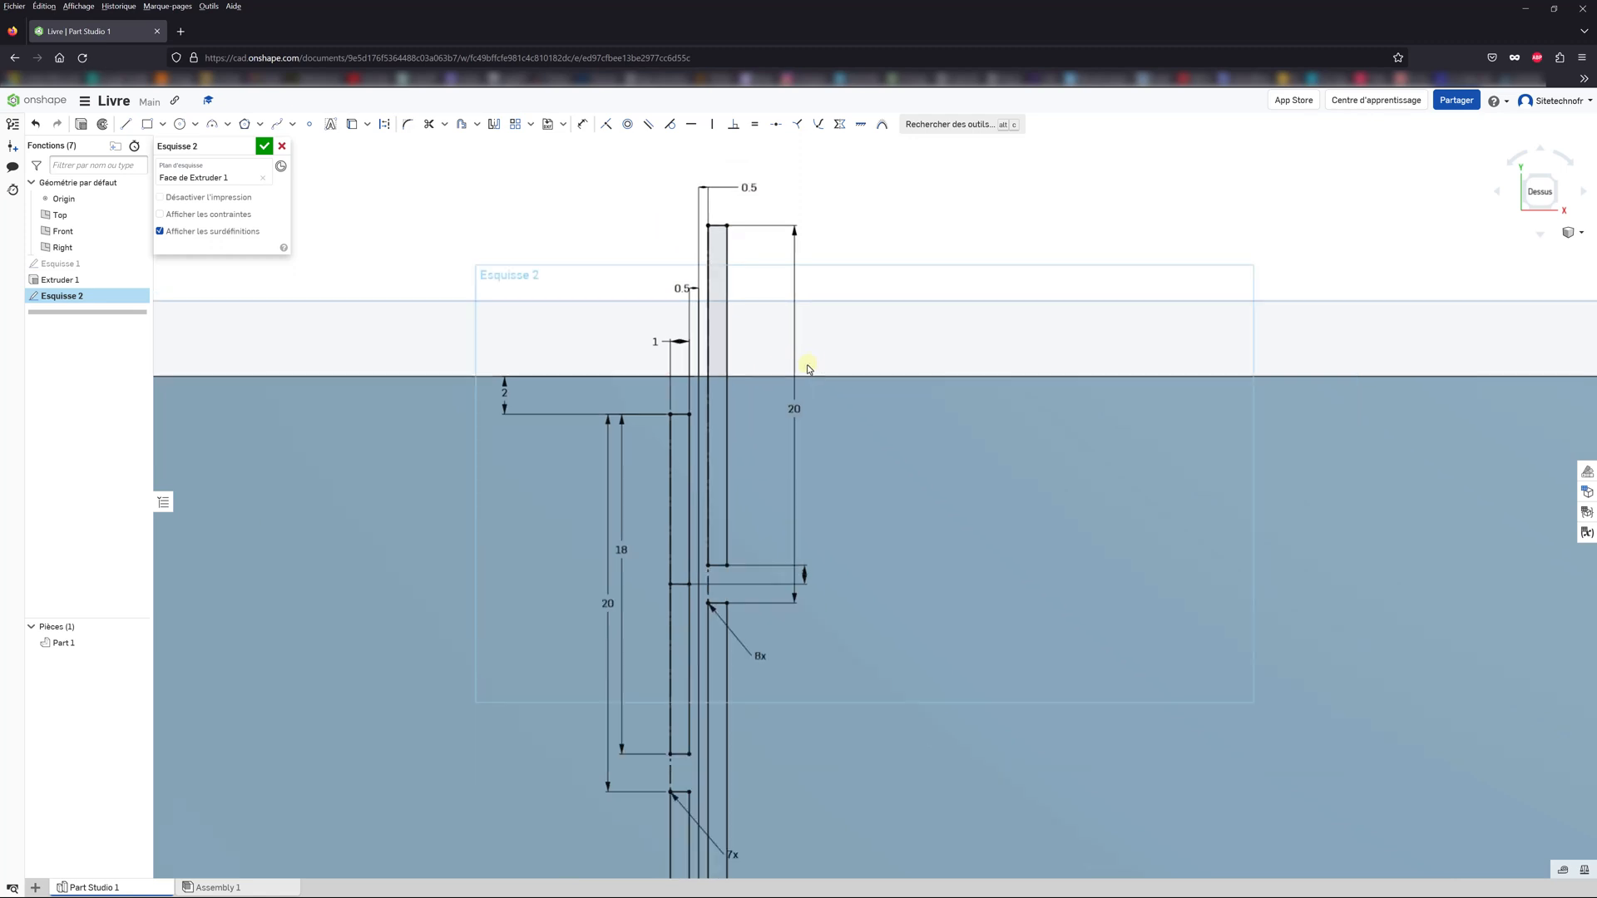
scroll(897, 597, down, 5)
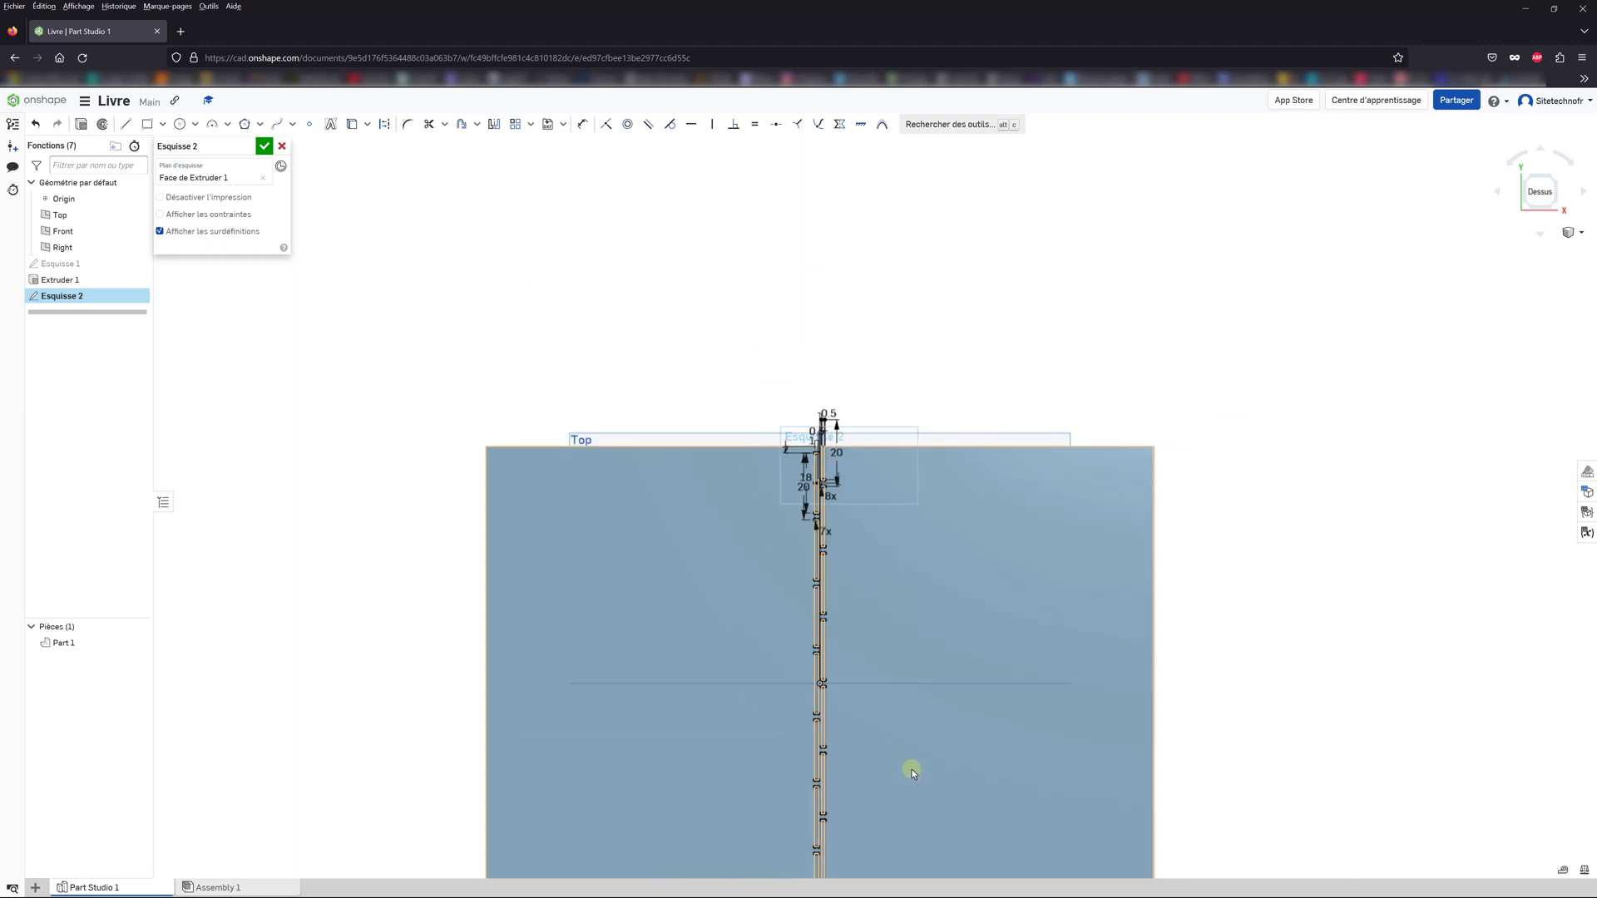
scroll(893, 682, up, 3)
scroll(865, 564, up, 2)
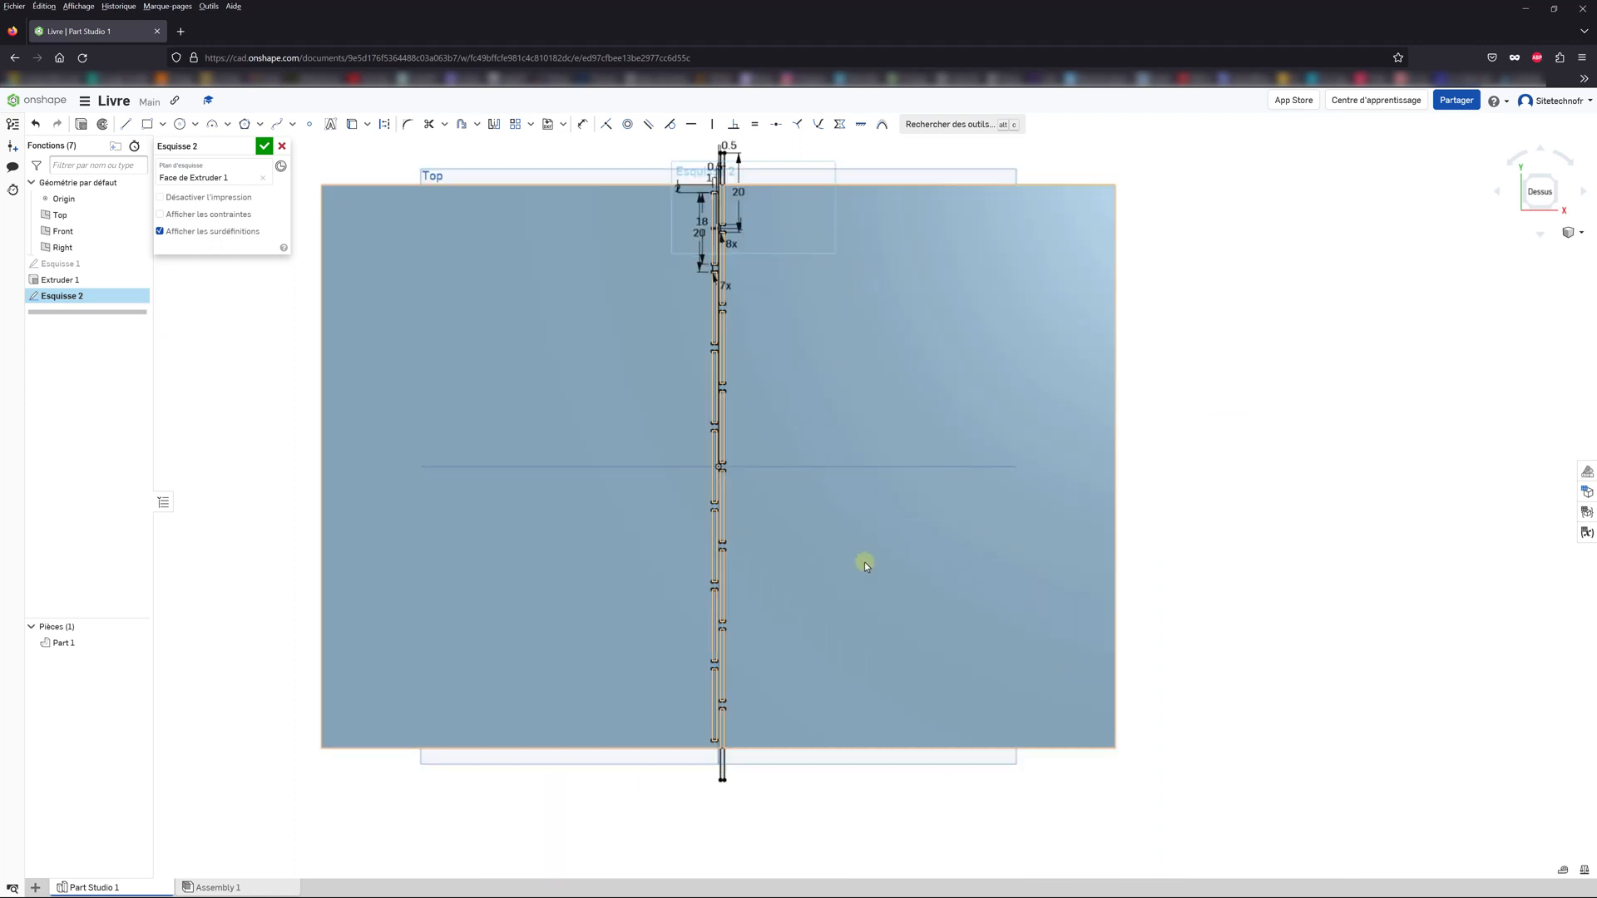
scroll(825, 348, up, 1)
scroll(827, 345, down, 3)
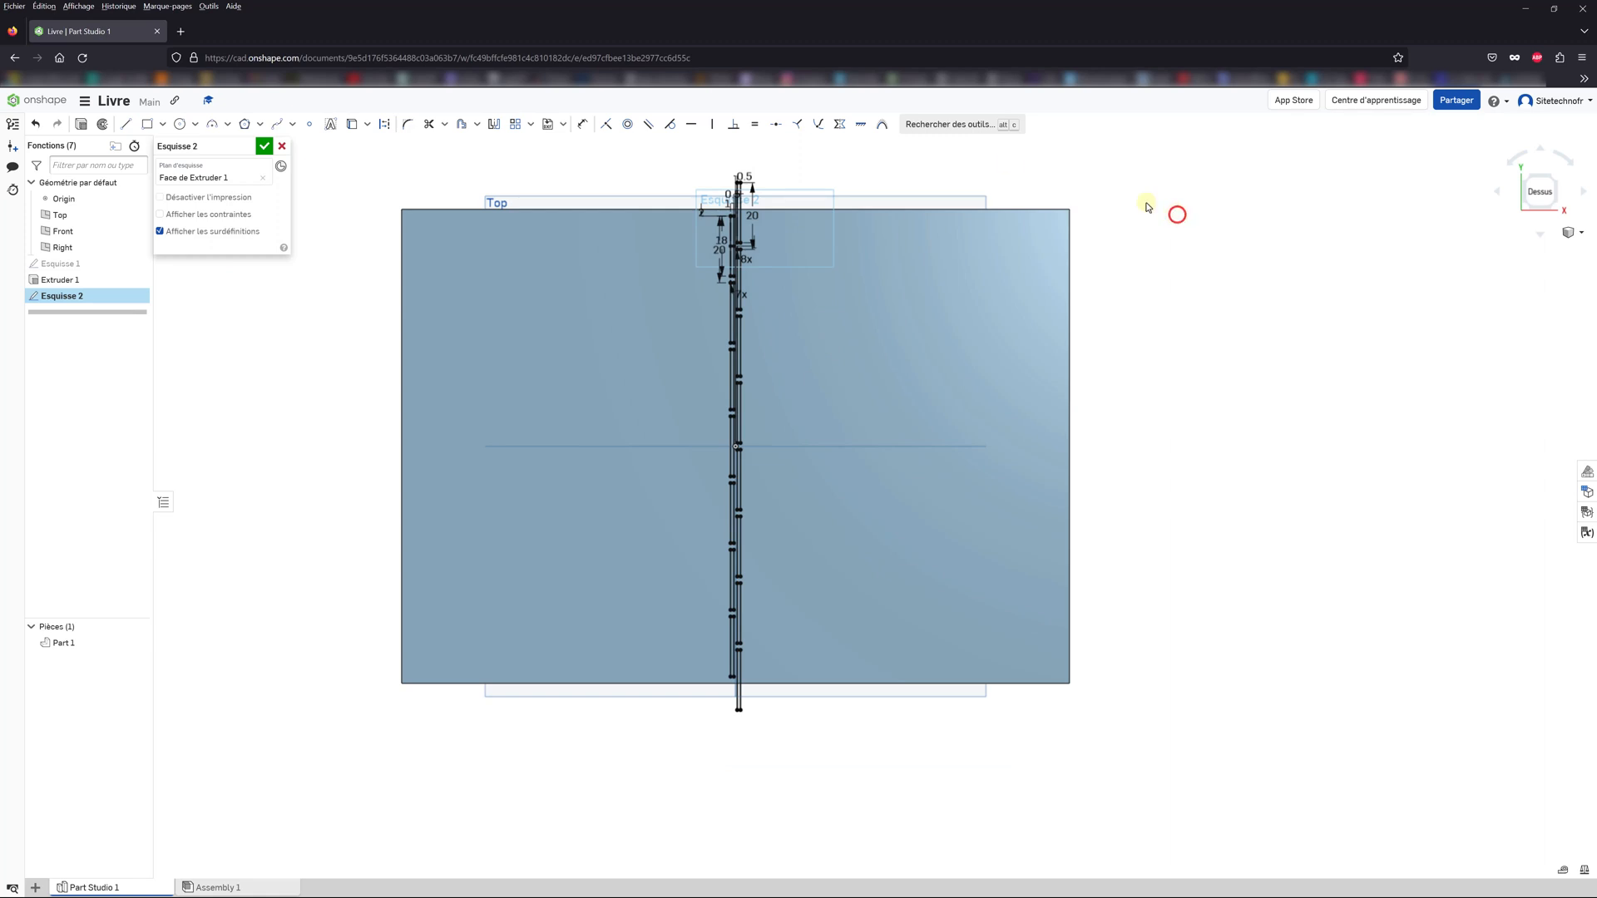
click(263, 145)
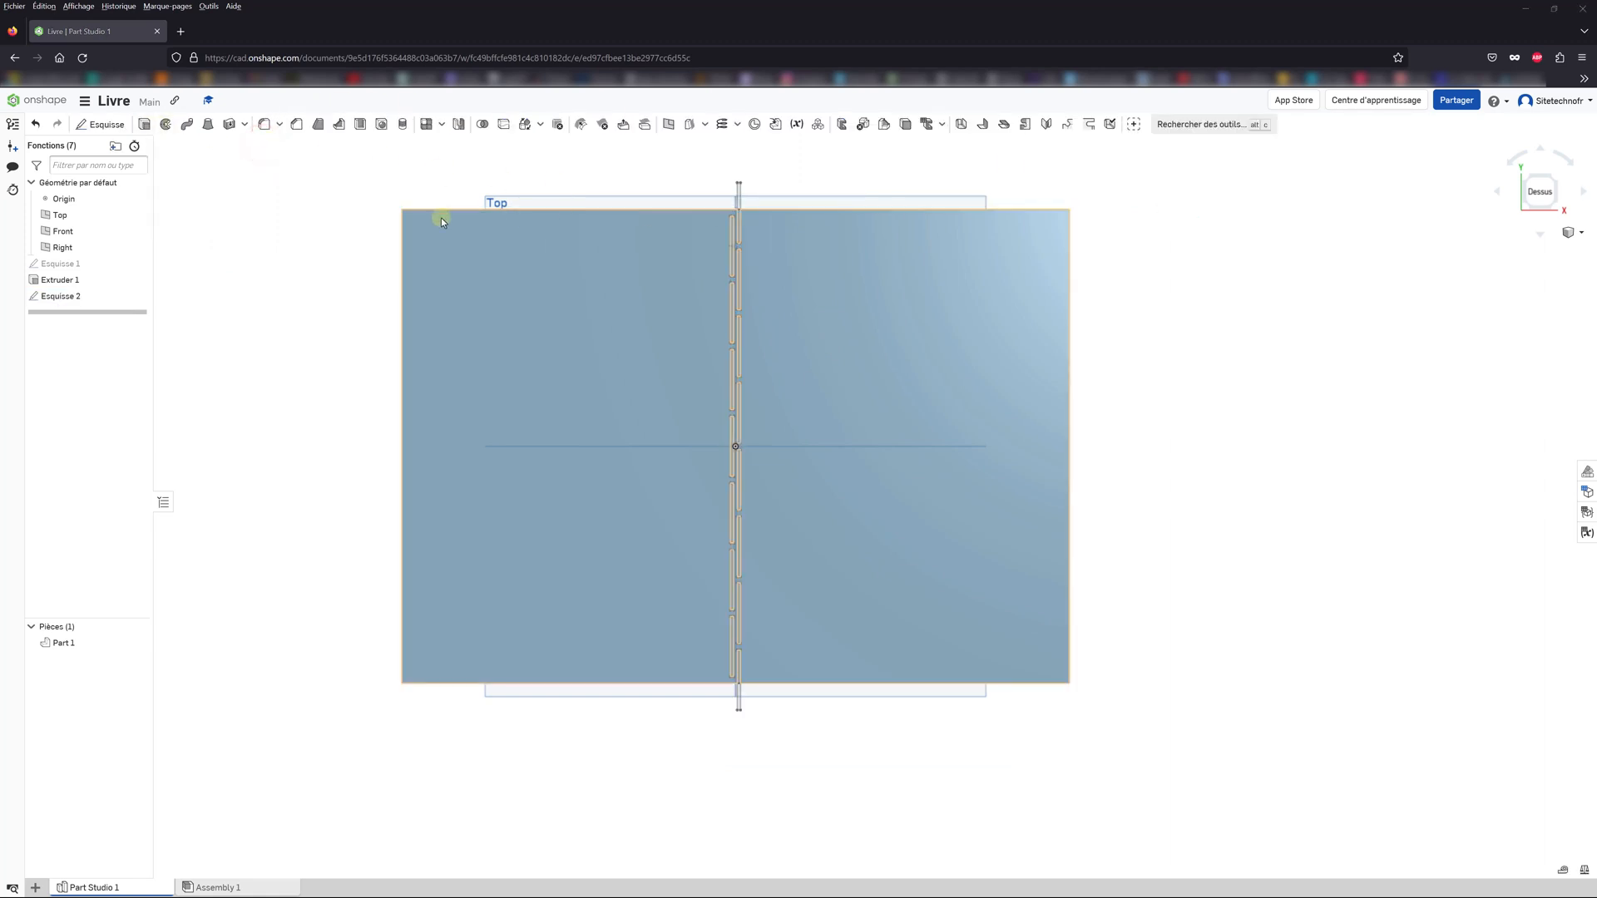
Step: Cut both slot columns of Esquisse 2 through the plate with a Retirer extrusion set to À travers tous
mouse_move(136, 268)
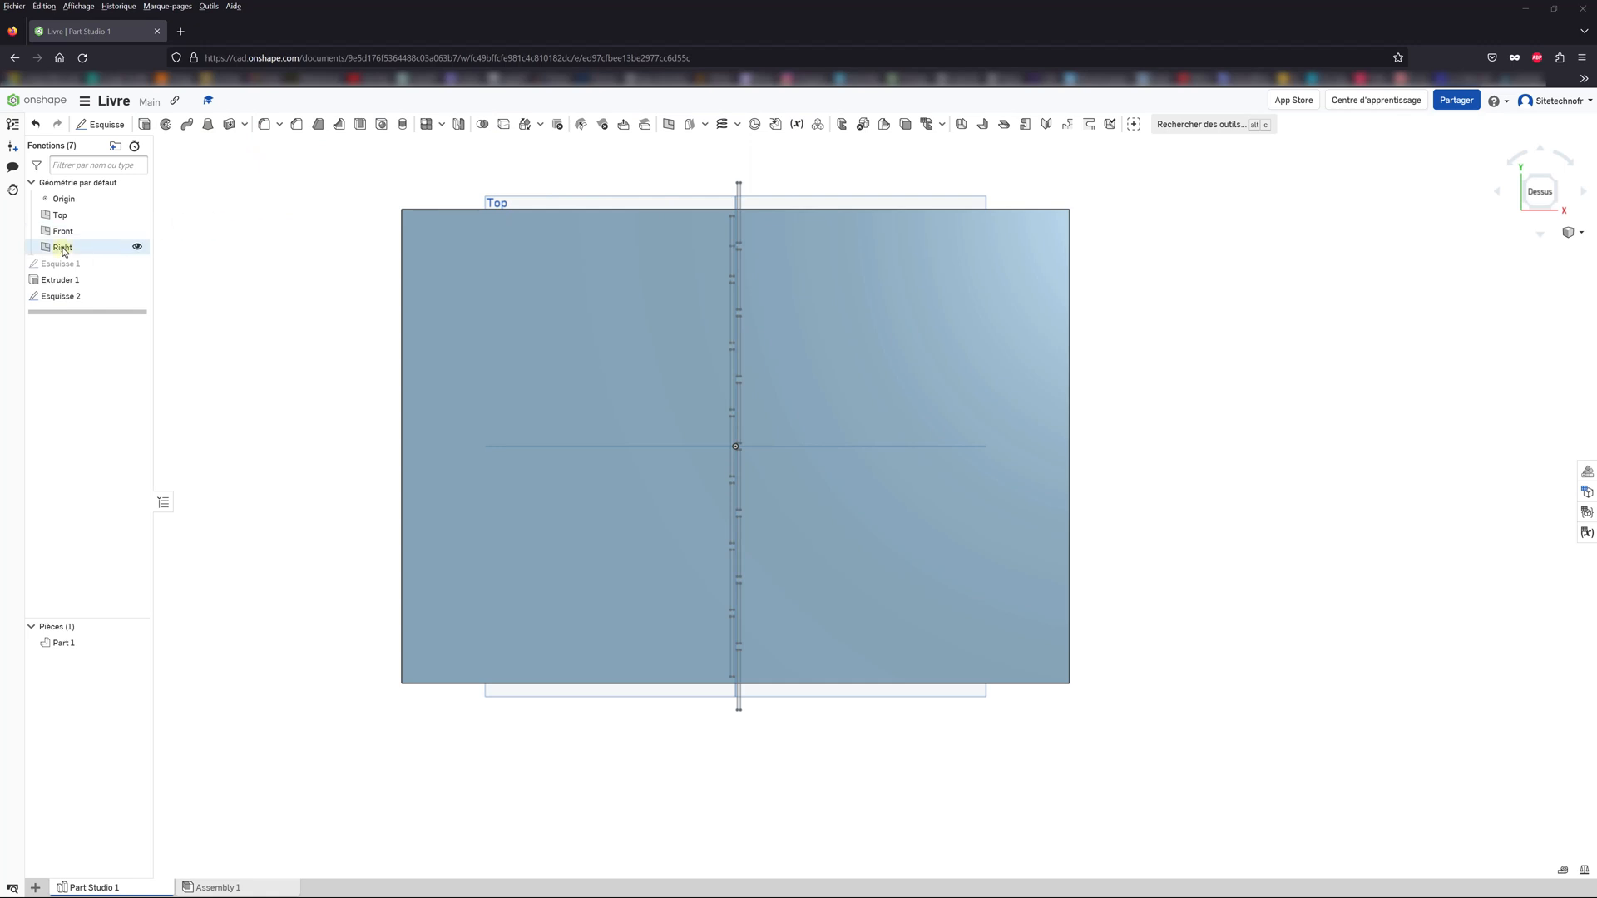
click(60, 297)
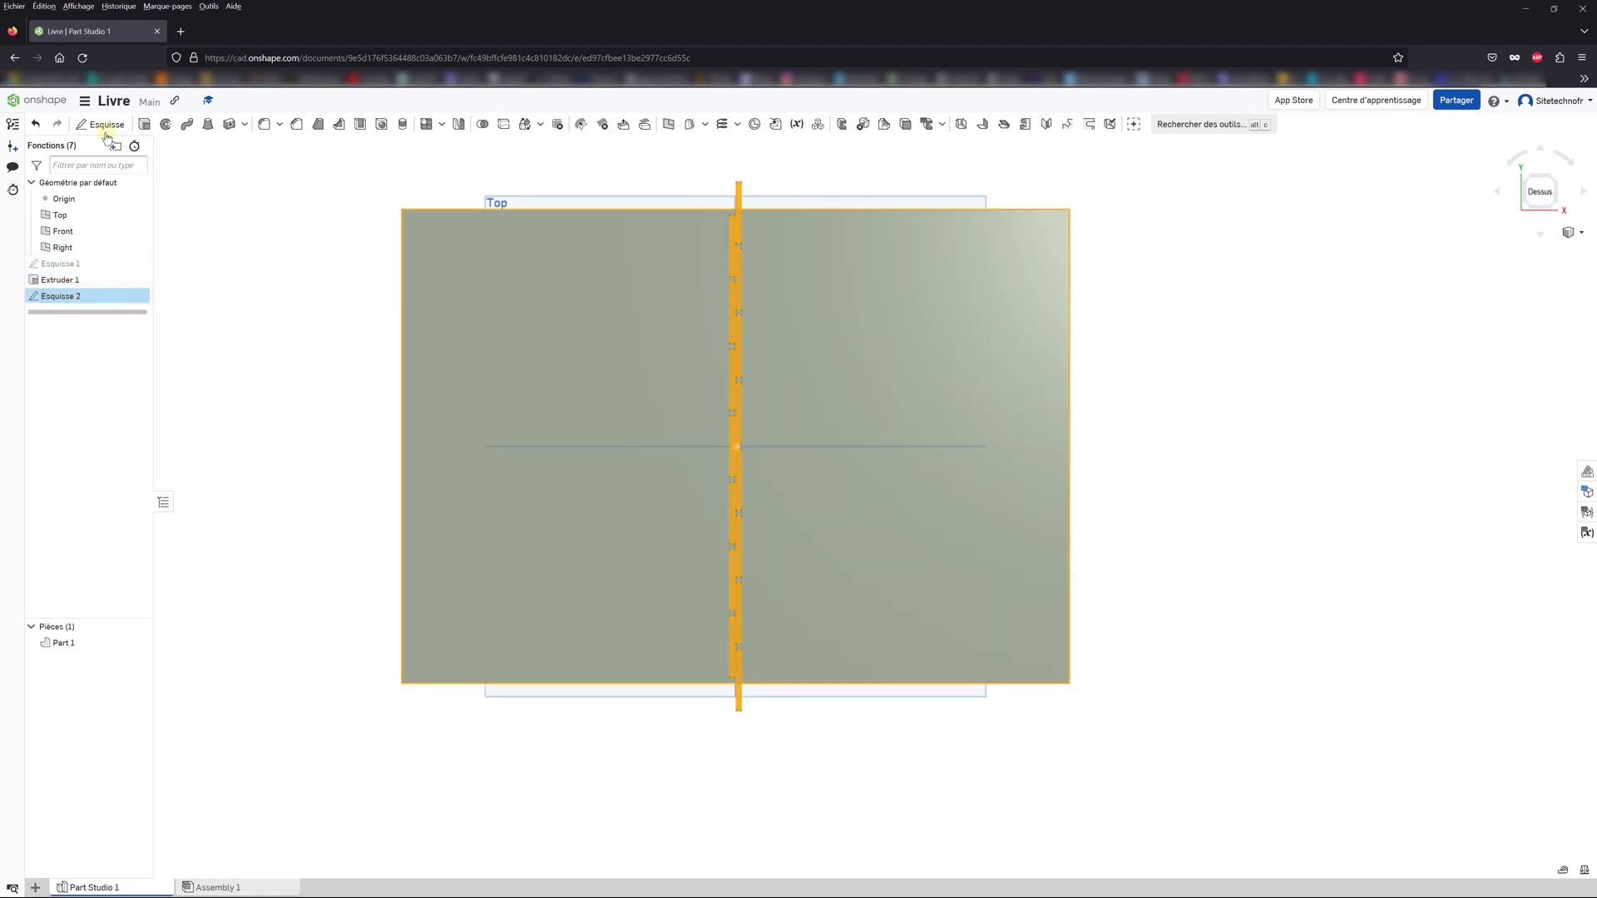
click(145, 125)
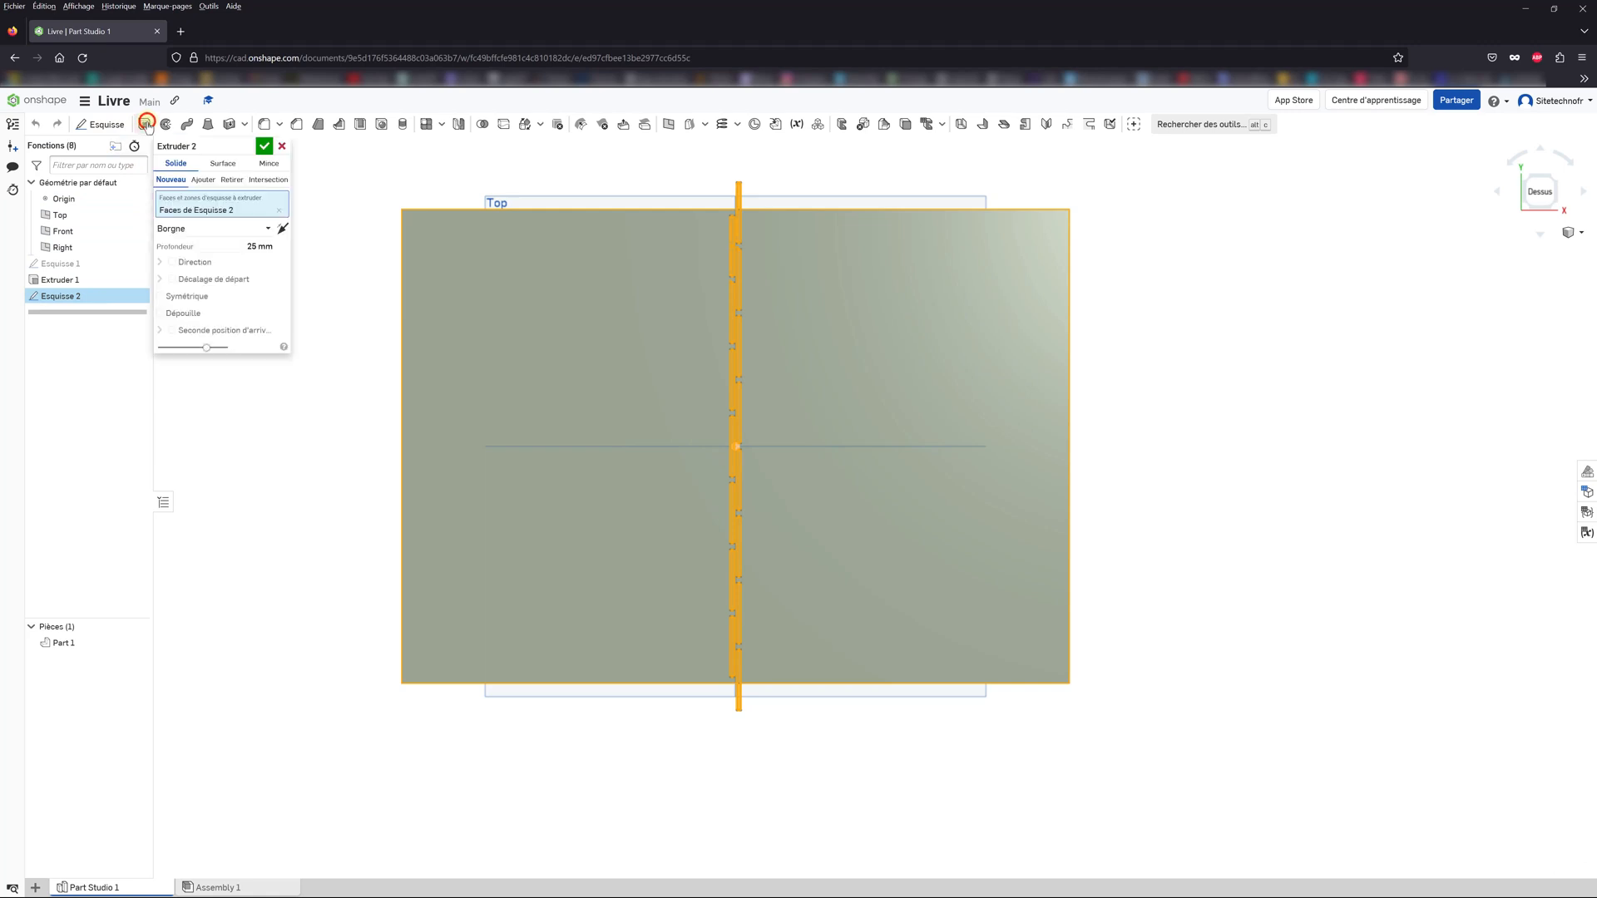
click(230, 181)
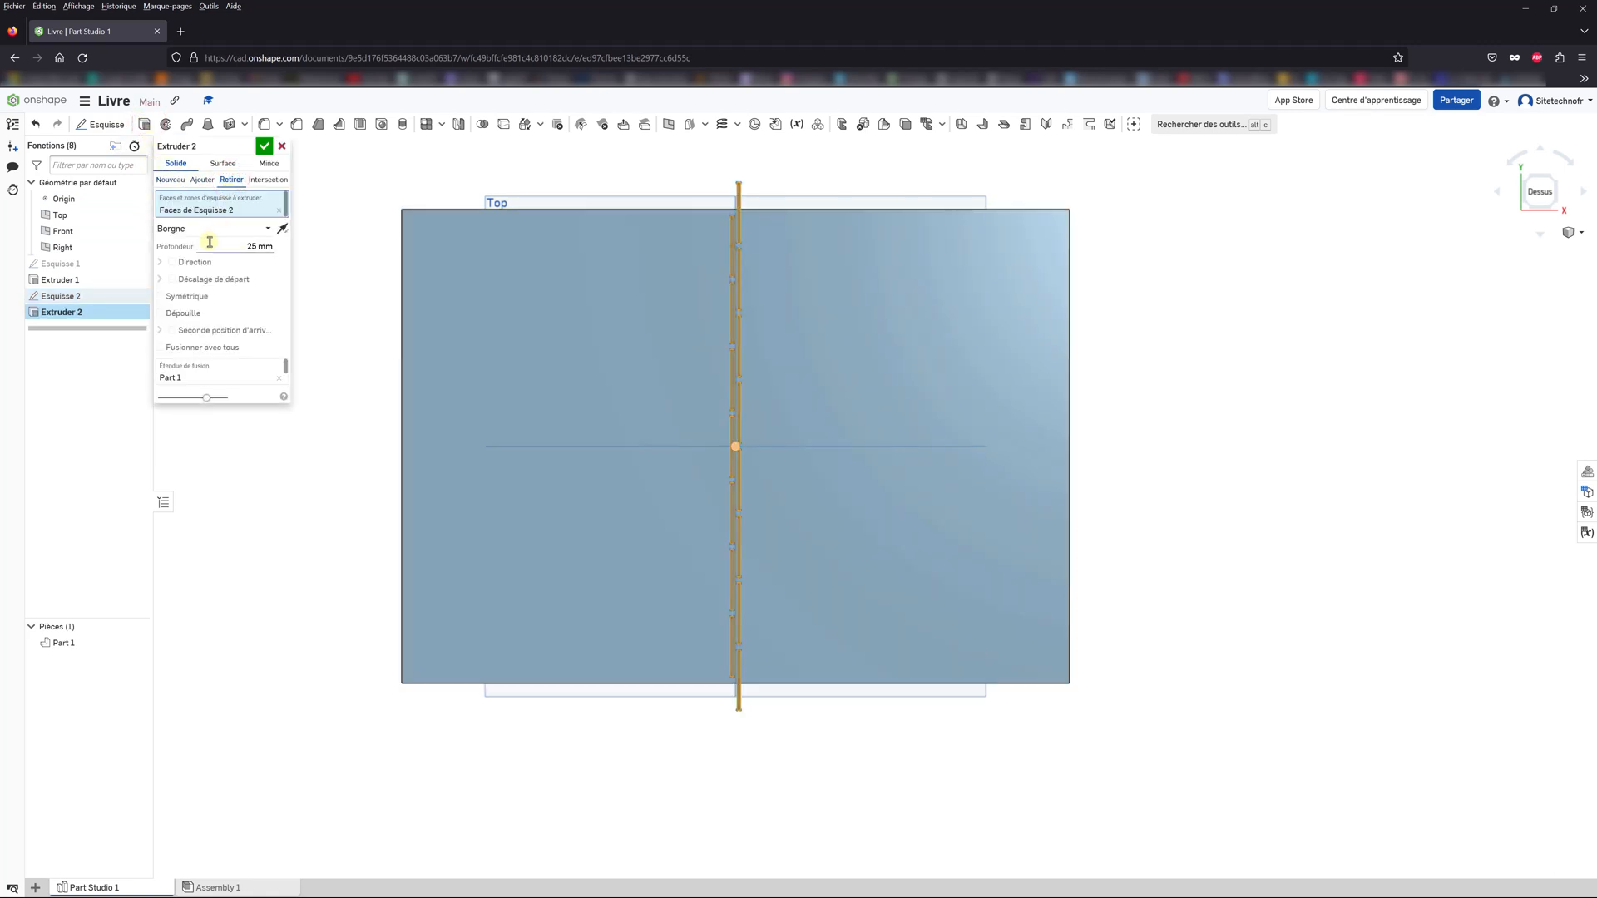
click(267, 228)
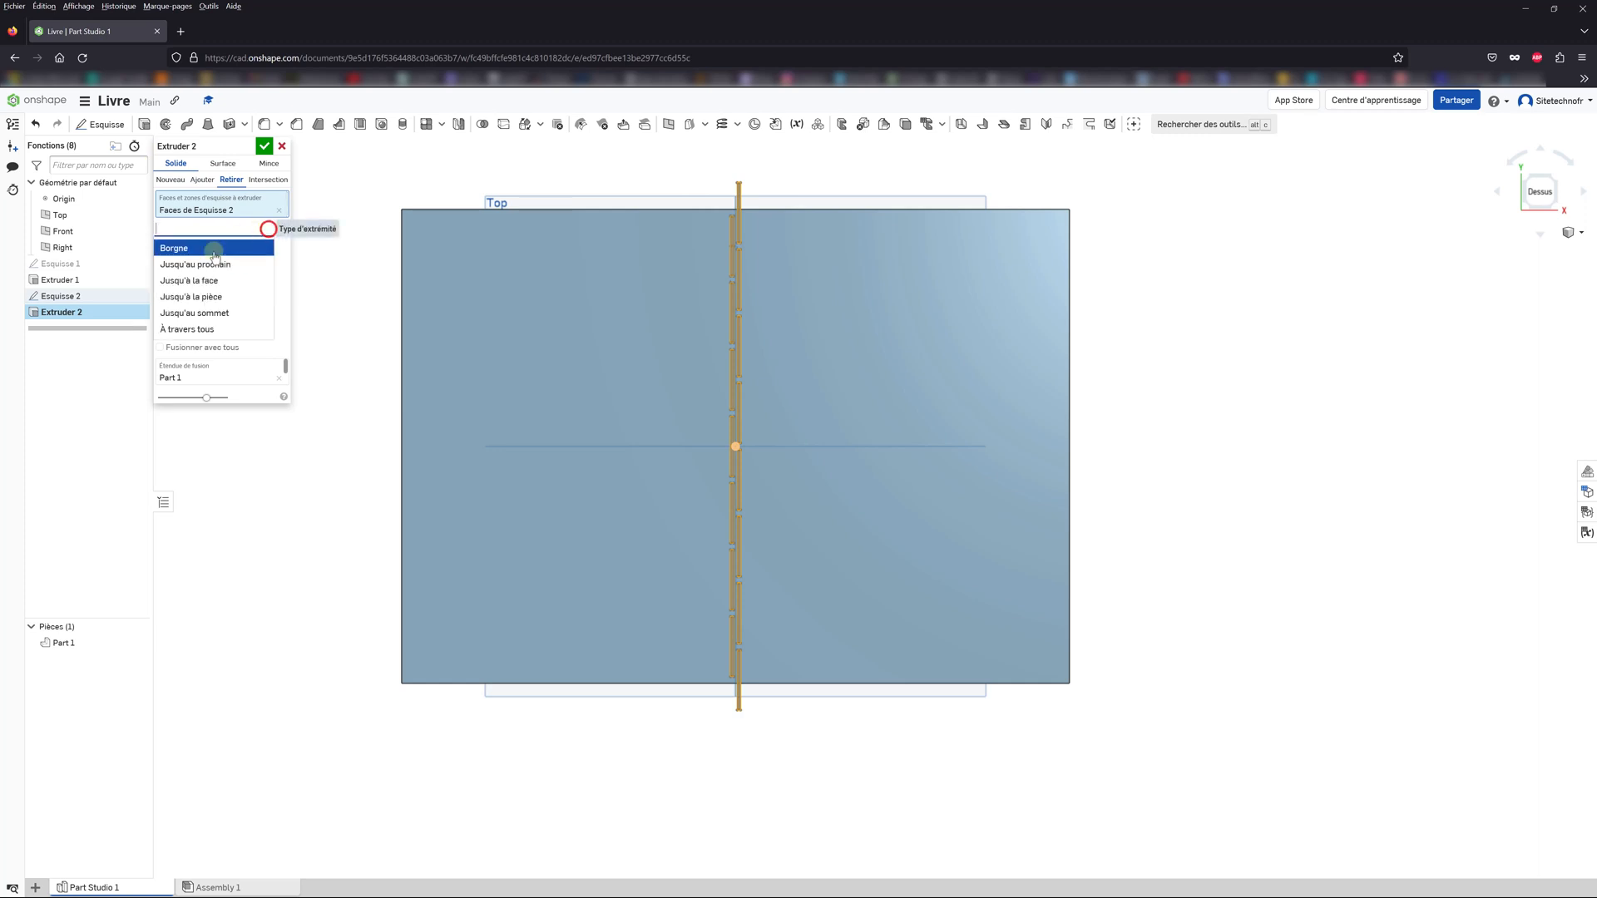
click(197, 329)
click(263, 145)
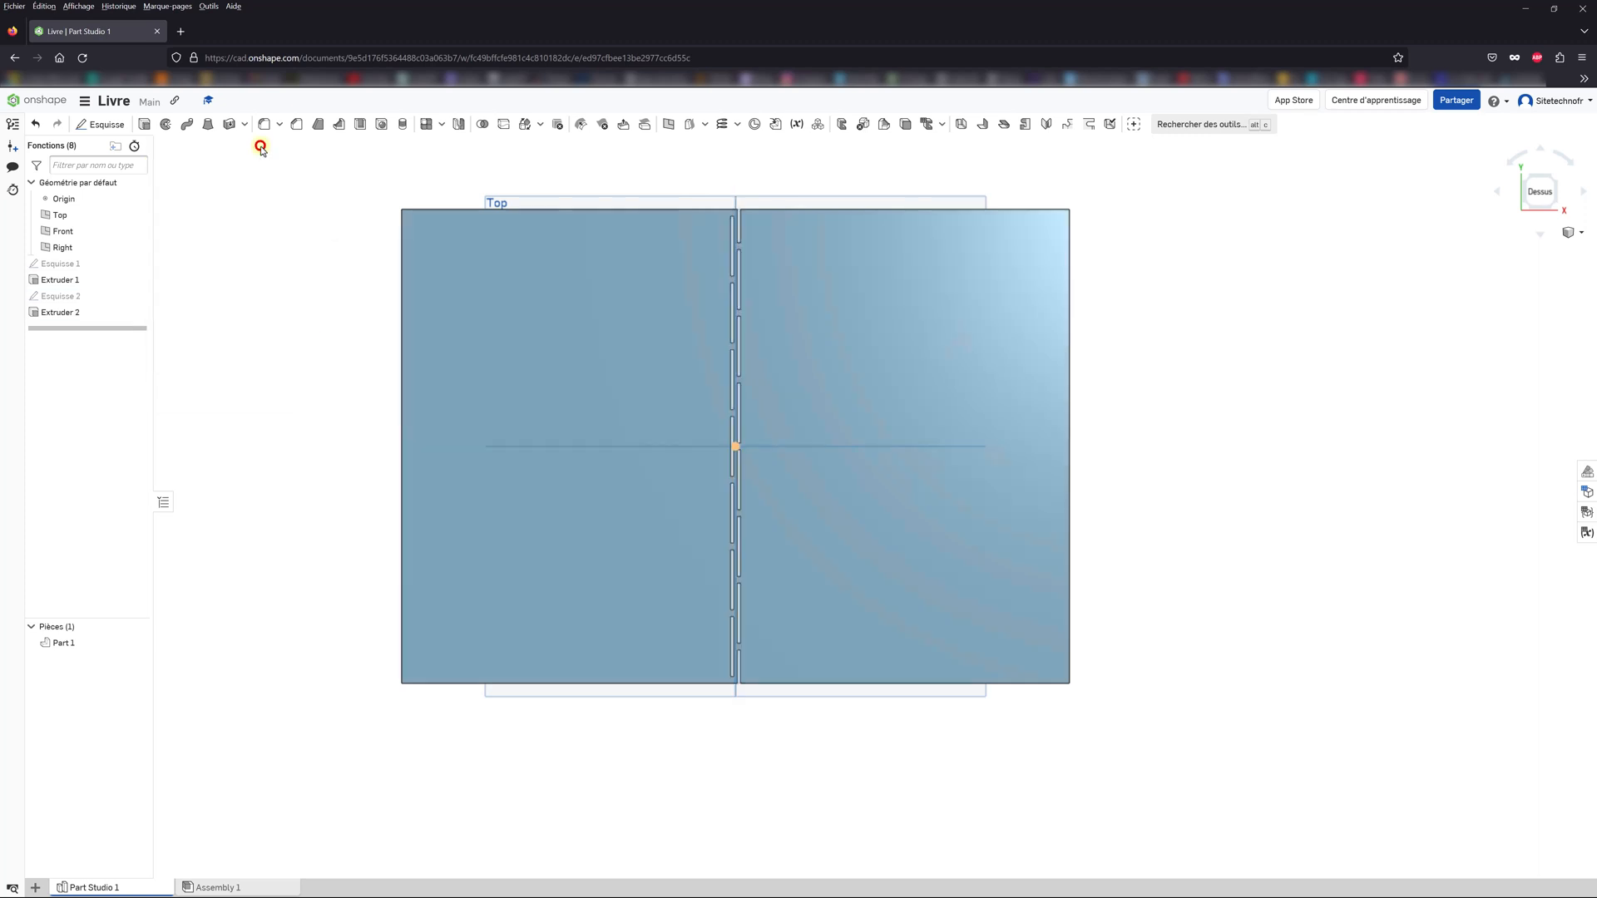
Step: Examine the cut slots up close from an angle and display the whole plate in a standard 3D view
scroll(817, 361, up, 2)
scroll(757, 319, down, 3)
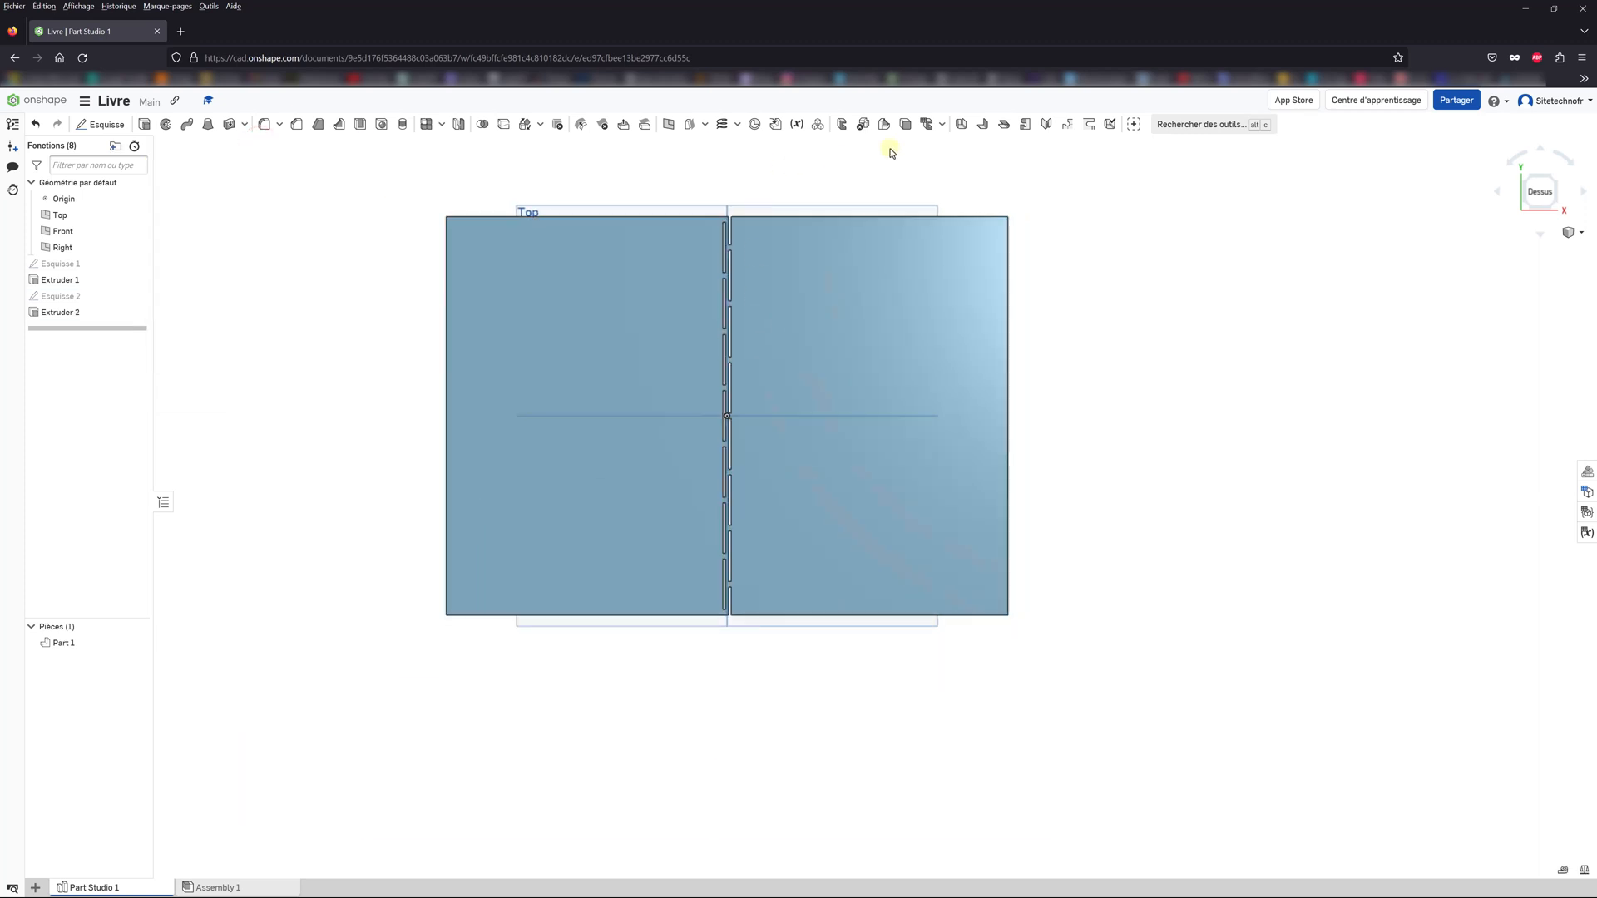
right_drag(724, 396, 777, 427)
scroll(724, 413, up, 10)
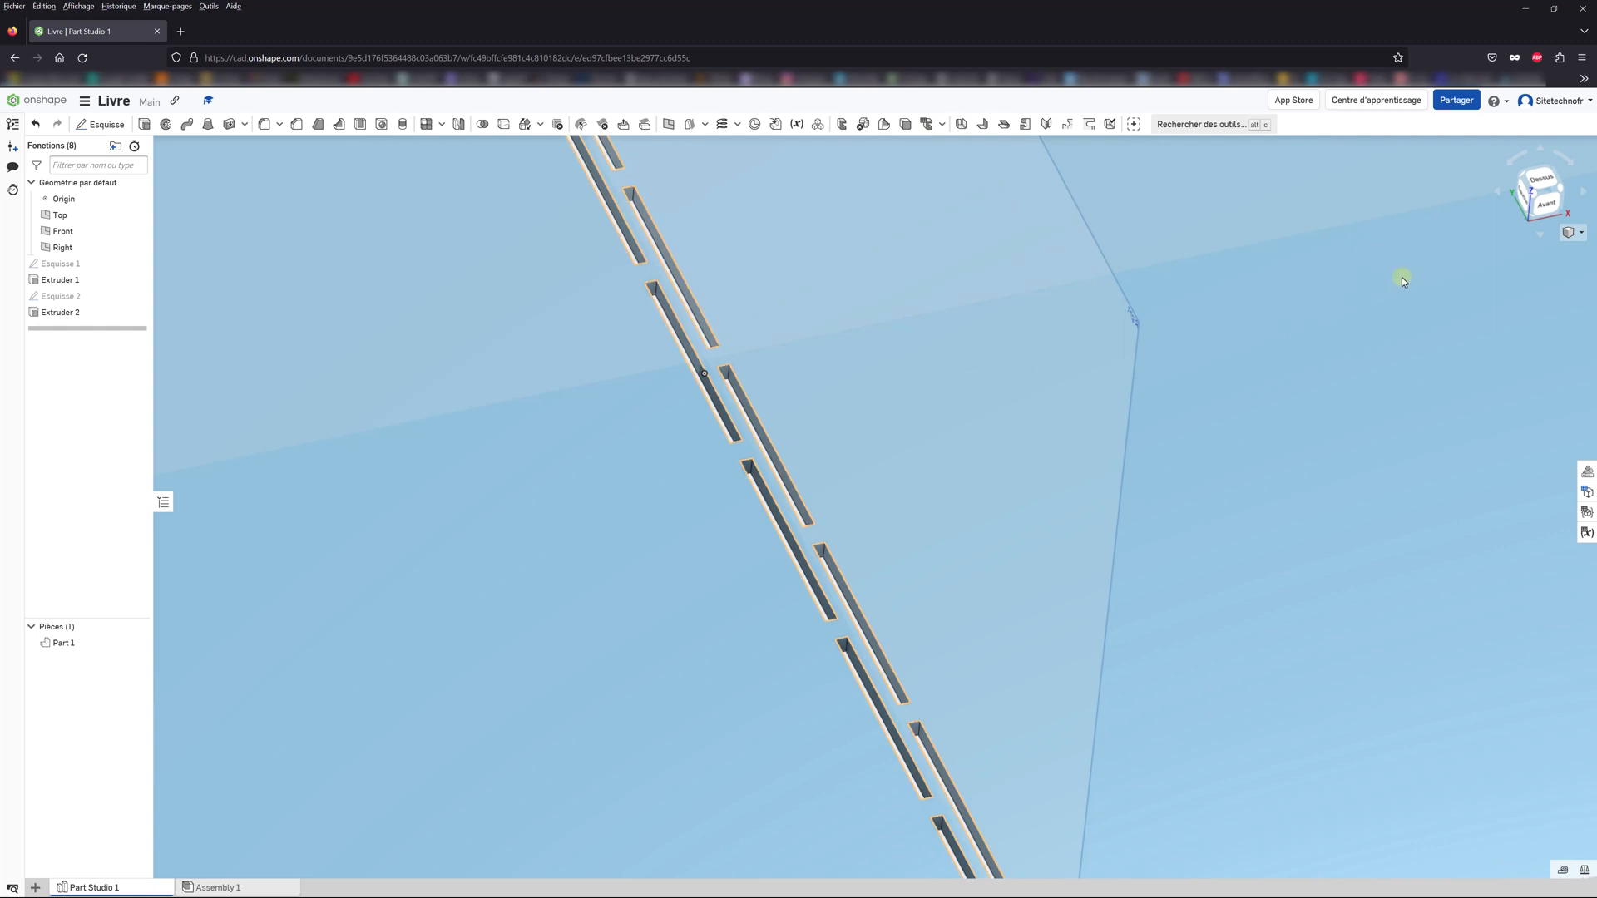
click(1583, 234)
click(1521, 273)
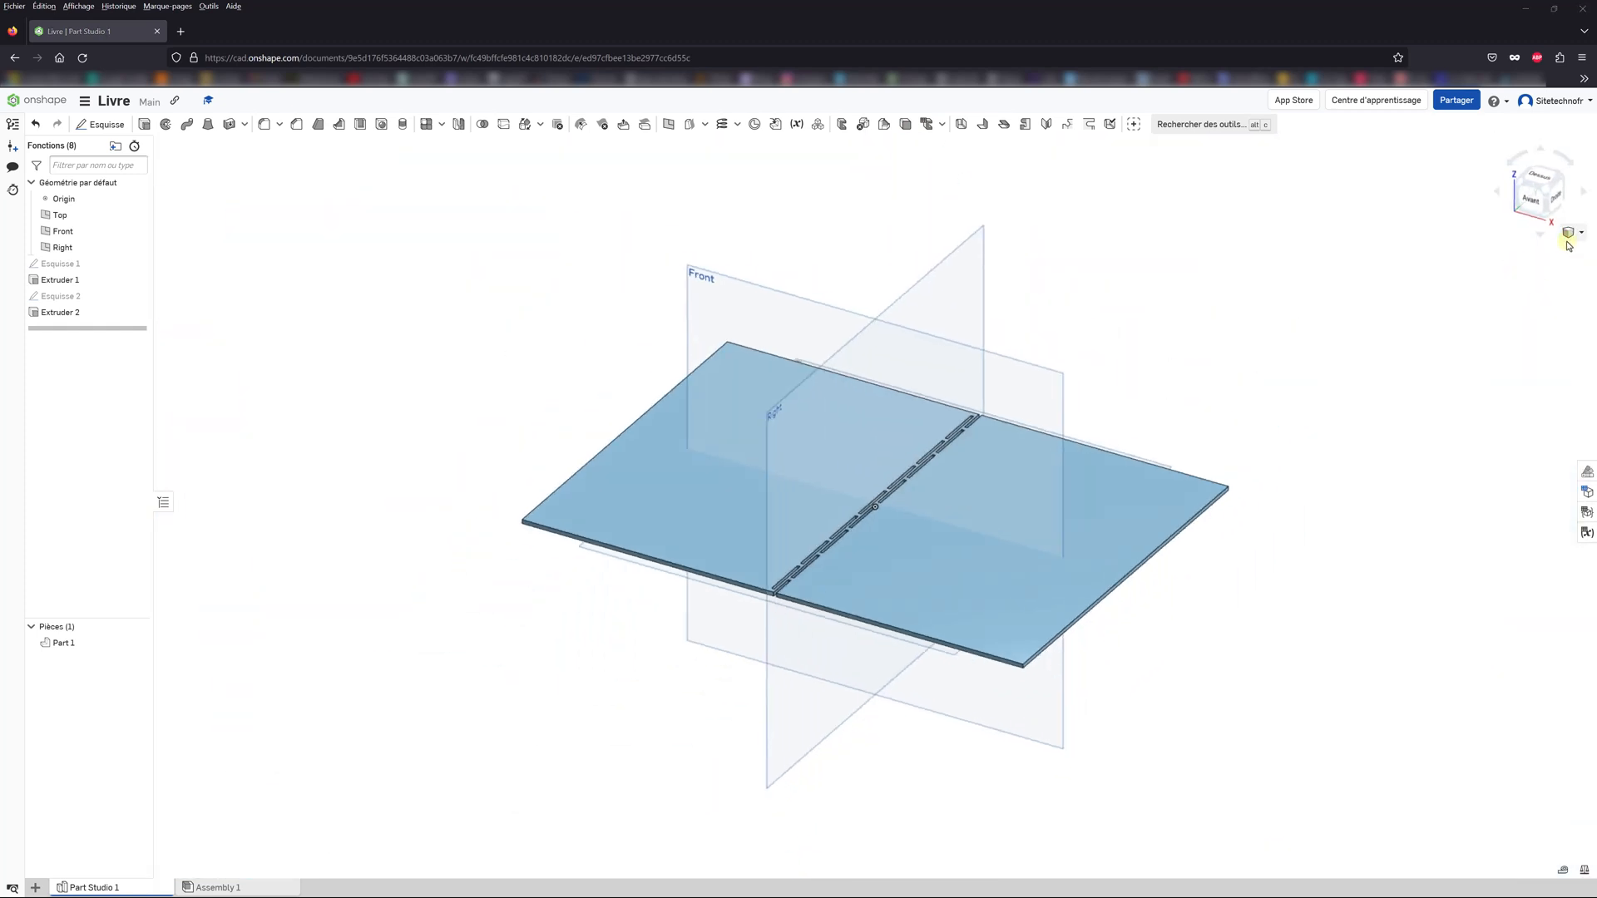
Step: Start a linear pattern of type Répétition de fonction with the slot cut Extruder 2 as the feature to repeat
click(446, 123)
click(452, 147)
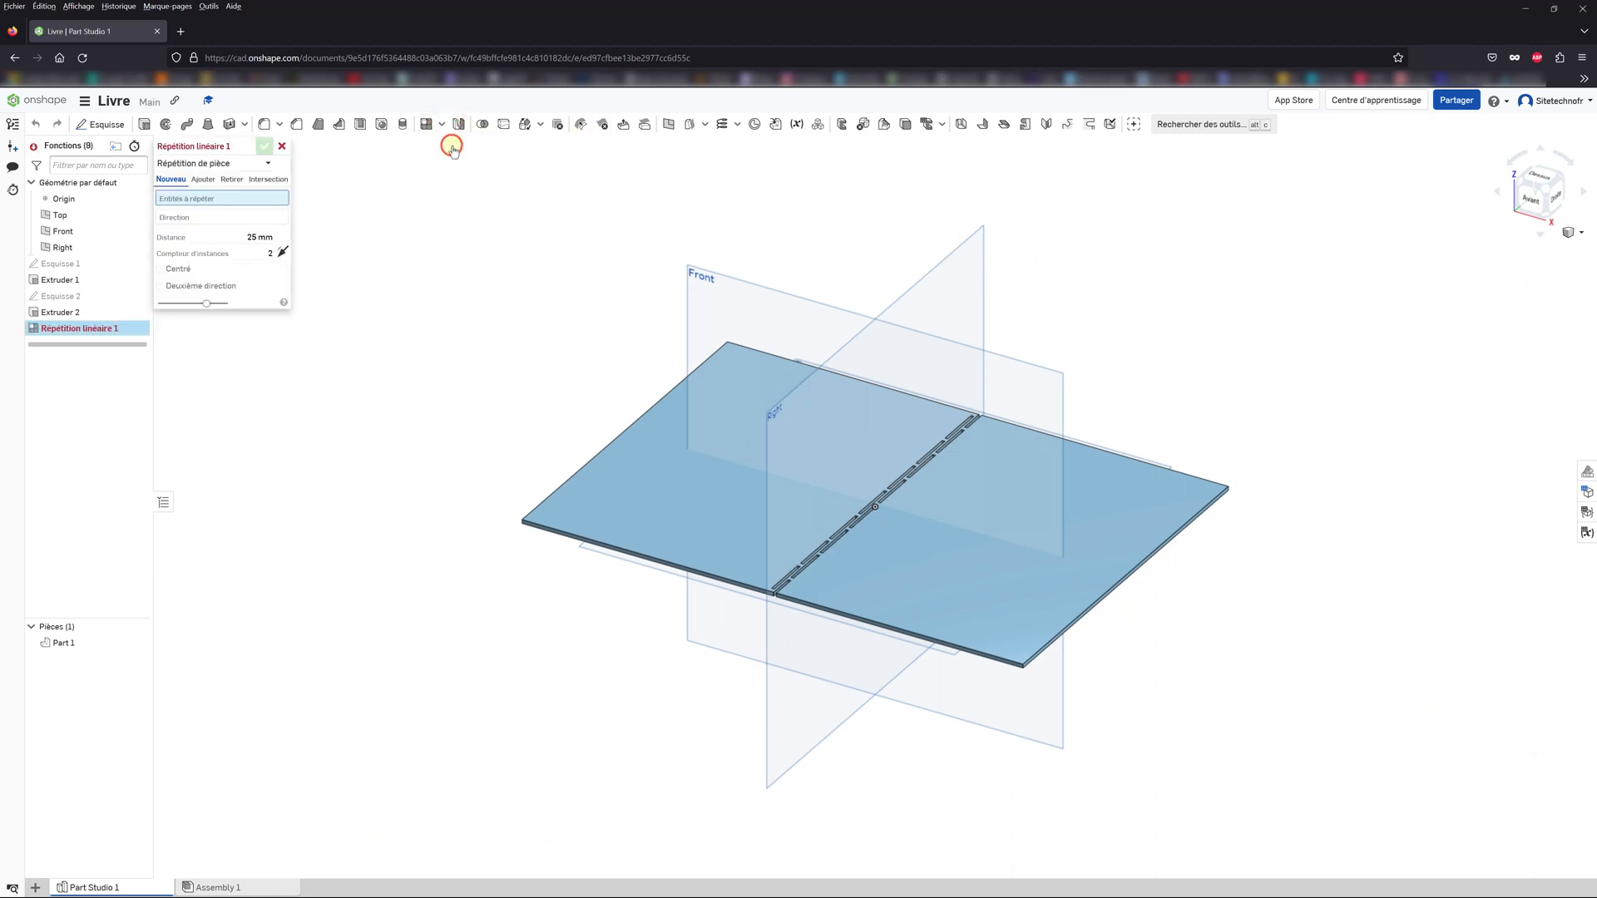
click(212, 182)
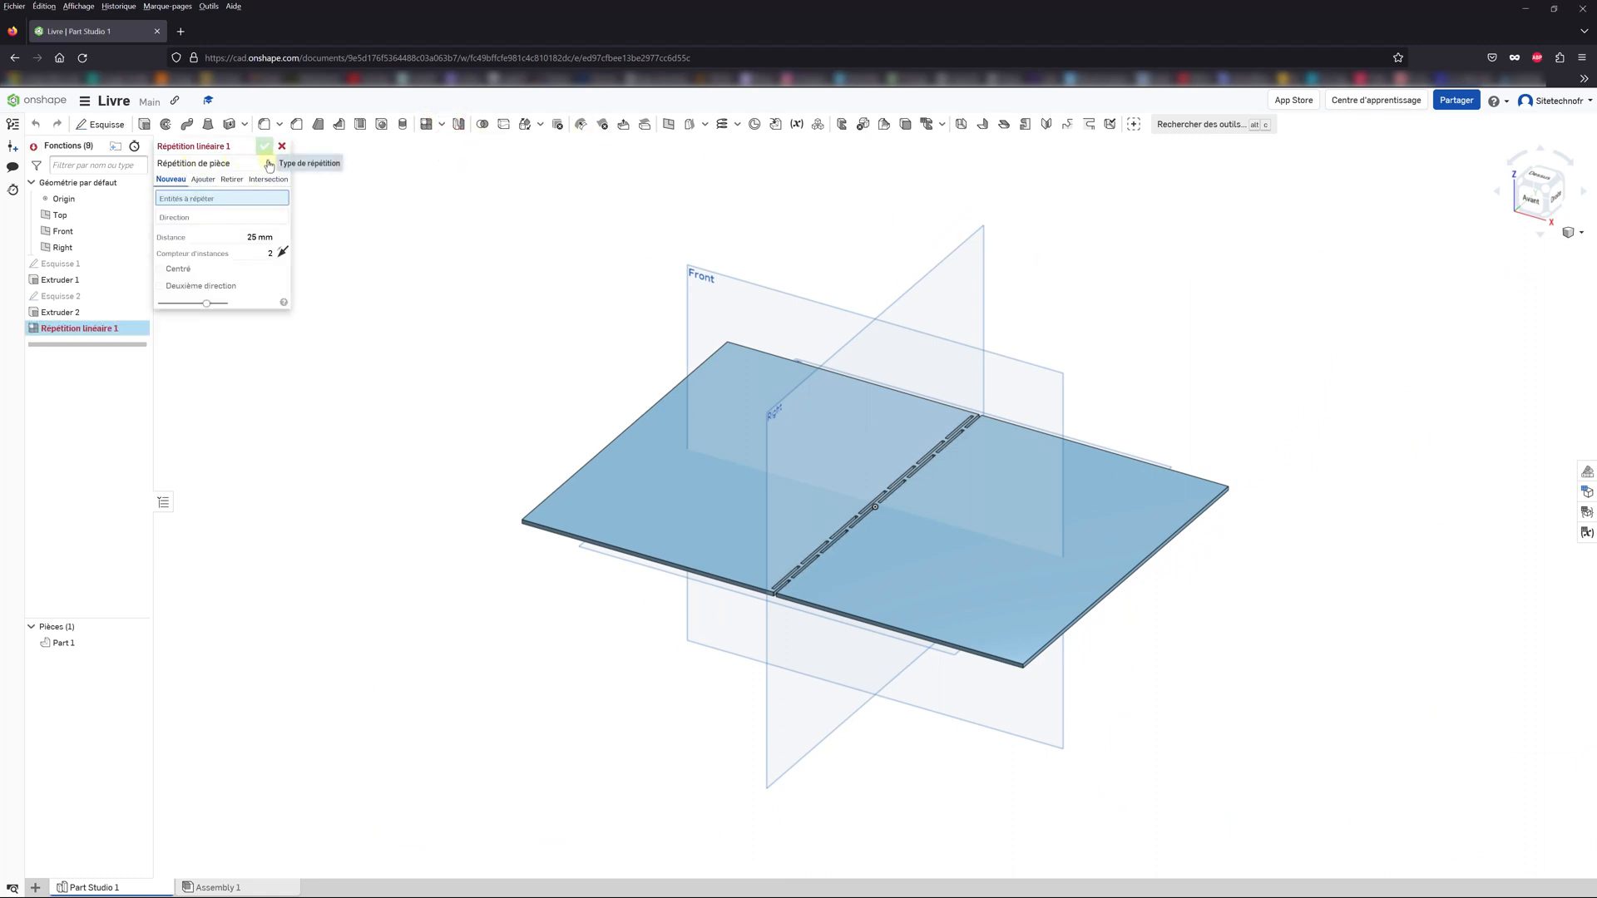
click(231, 165)
click(220, 200)
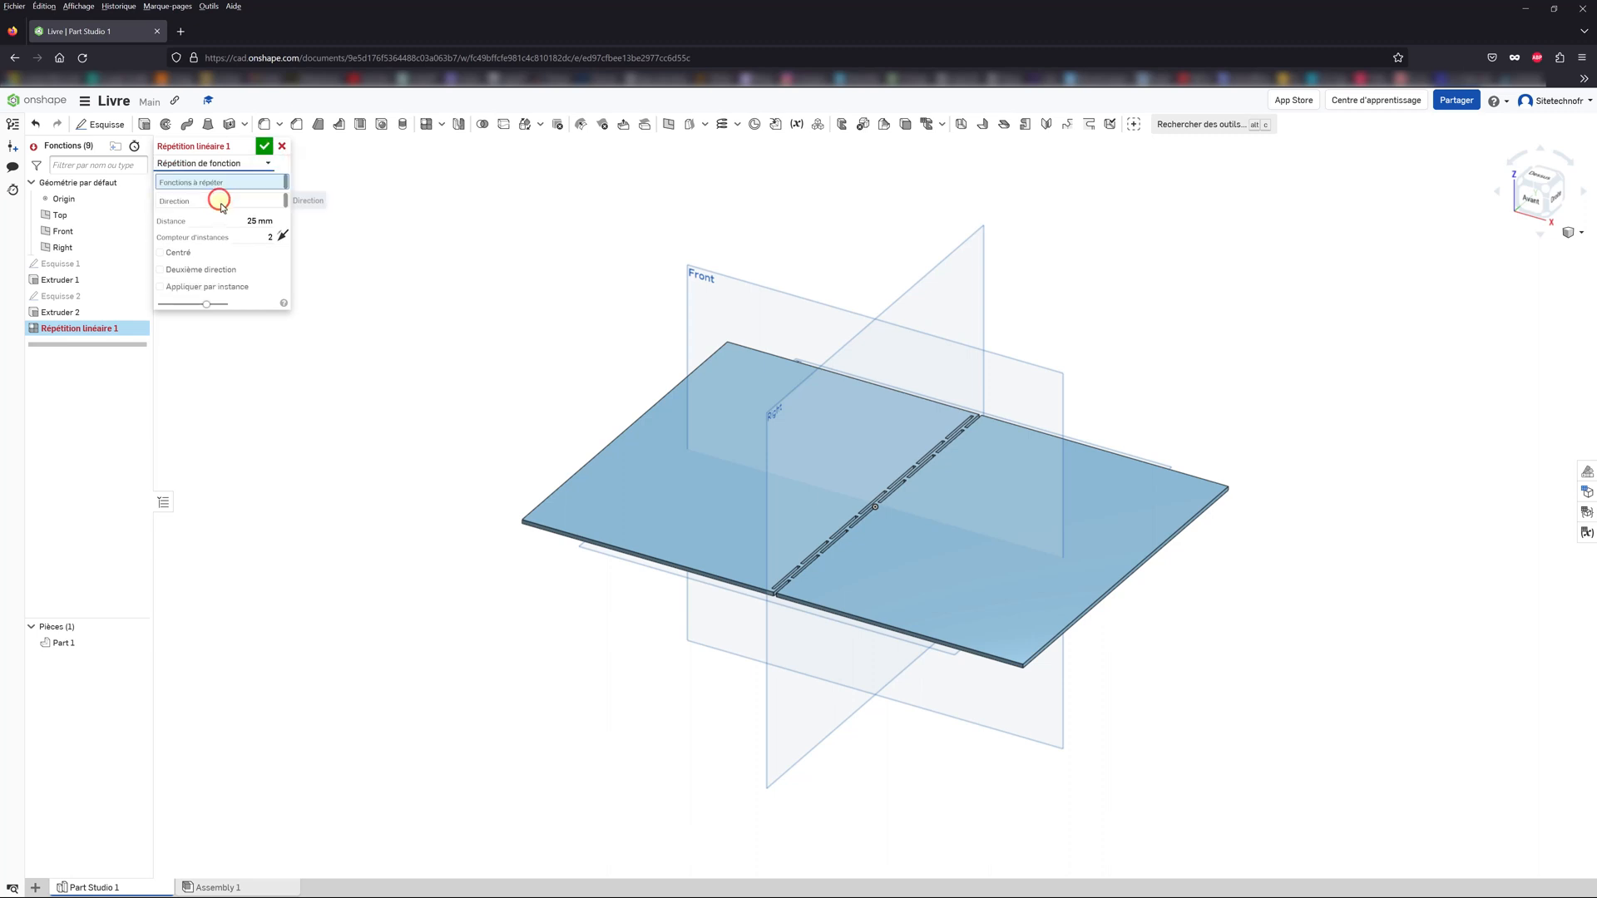
click(191, 182)
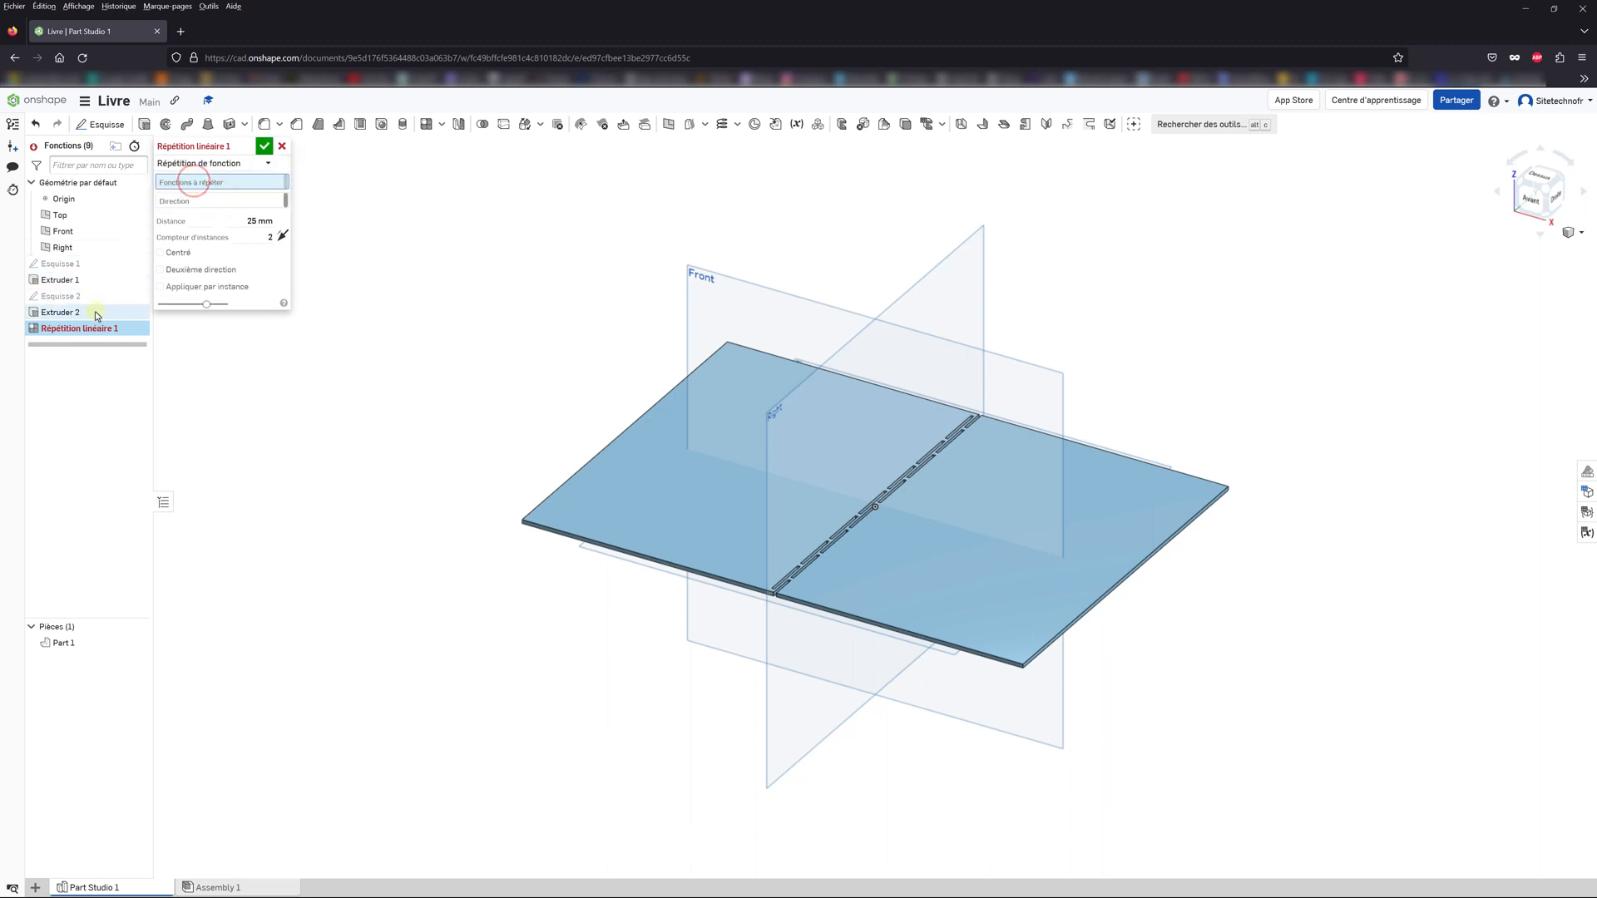
click(66, 315)
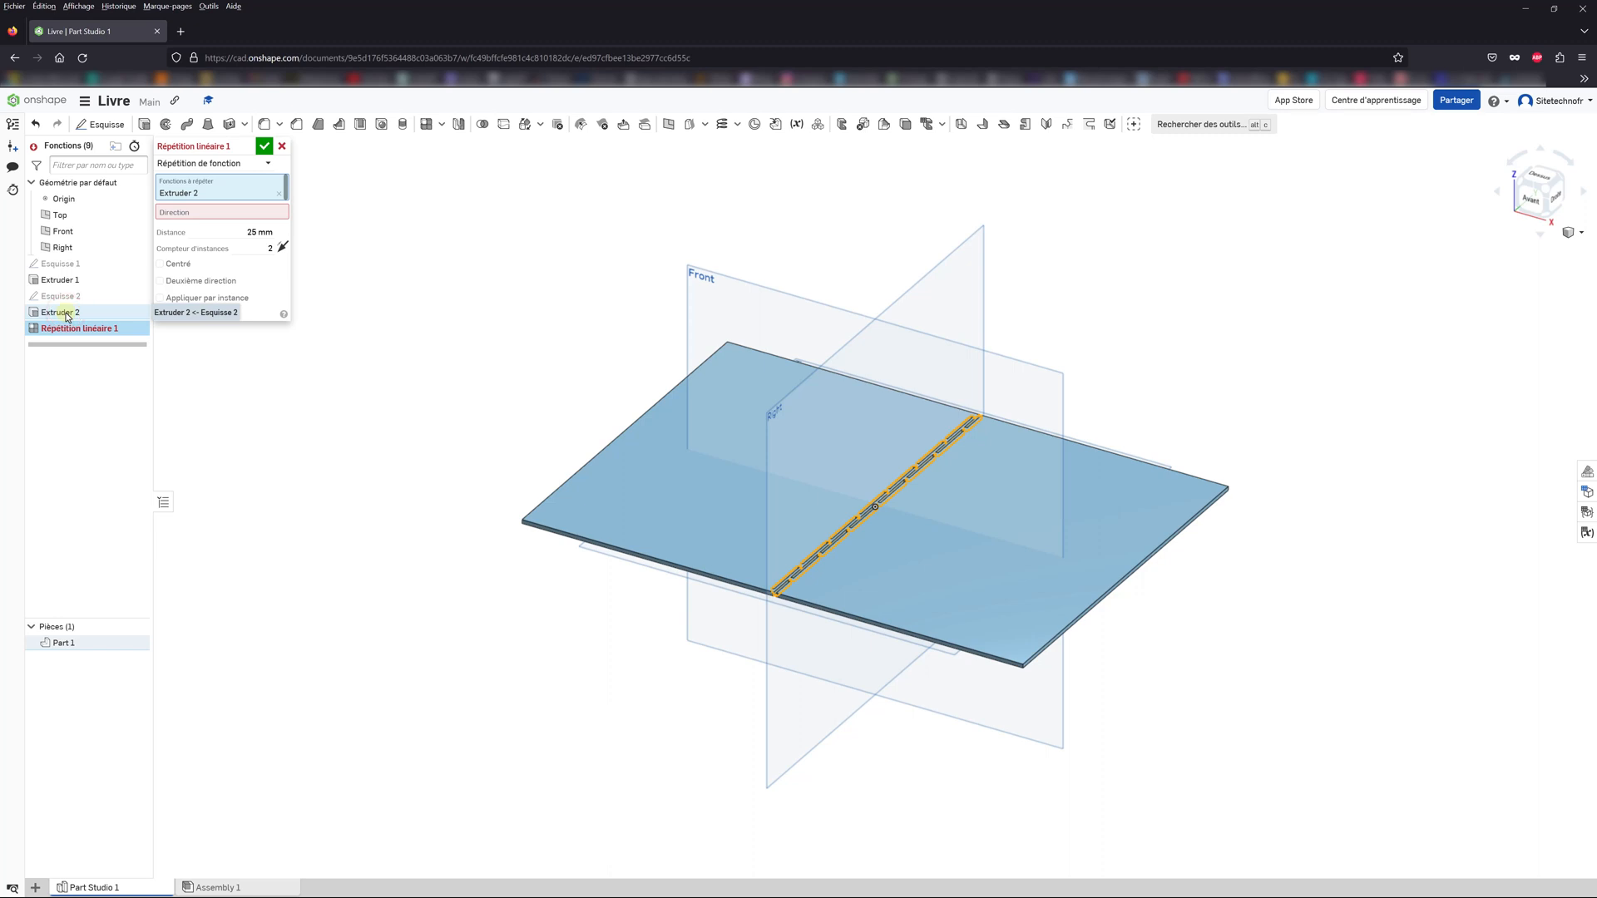
Step: Use the plate's long rear edge to the right of the slots as pattern direction, keeping only Extruder 2 as the repeated feature
click(268, 213)
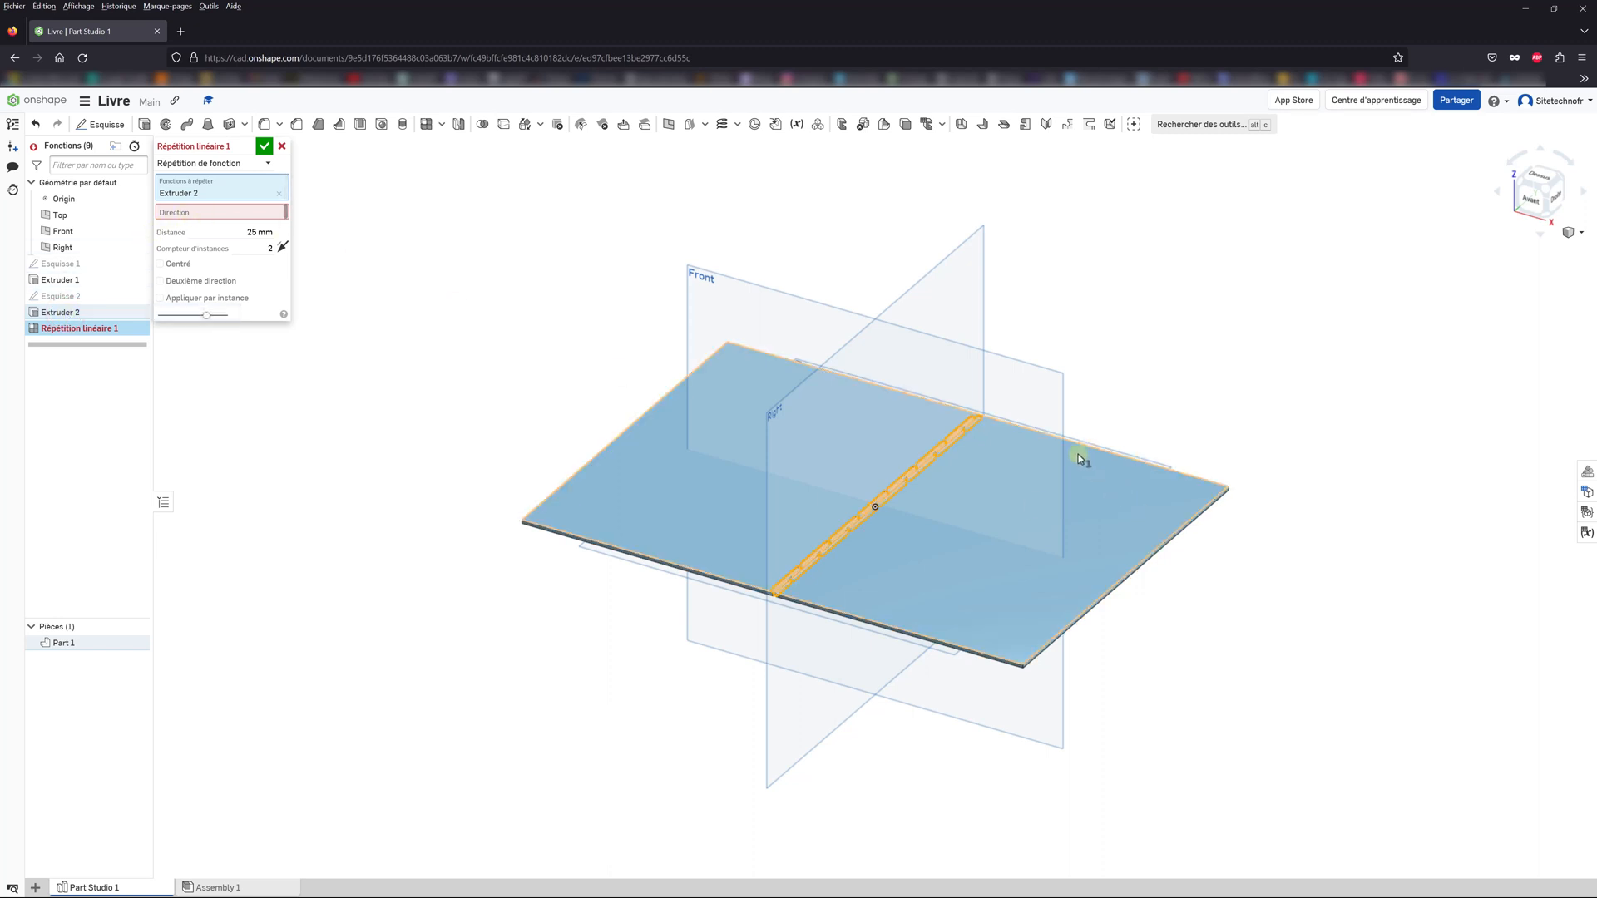
scroll(998, 445, up, 5)
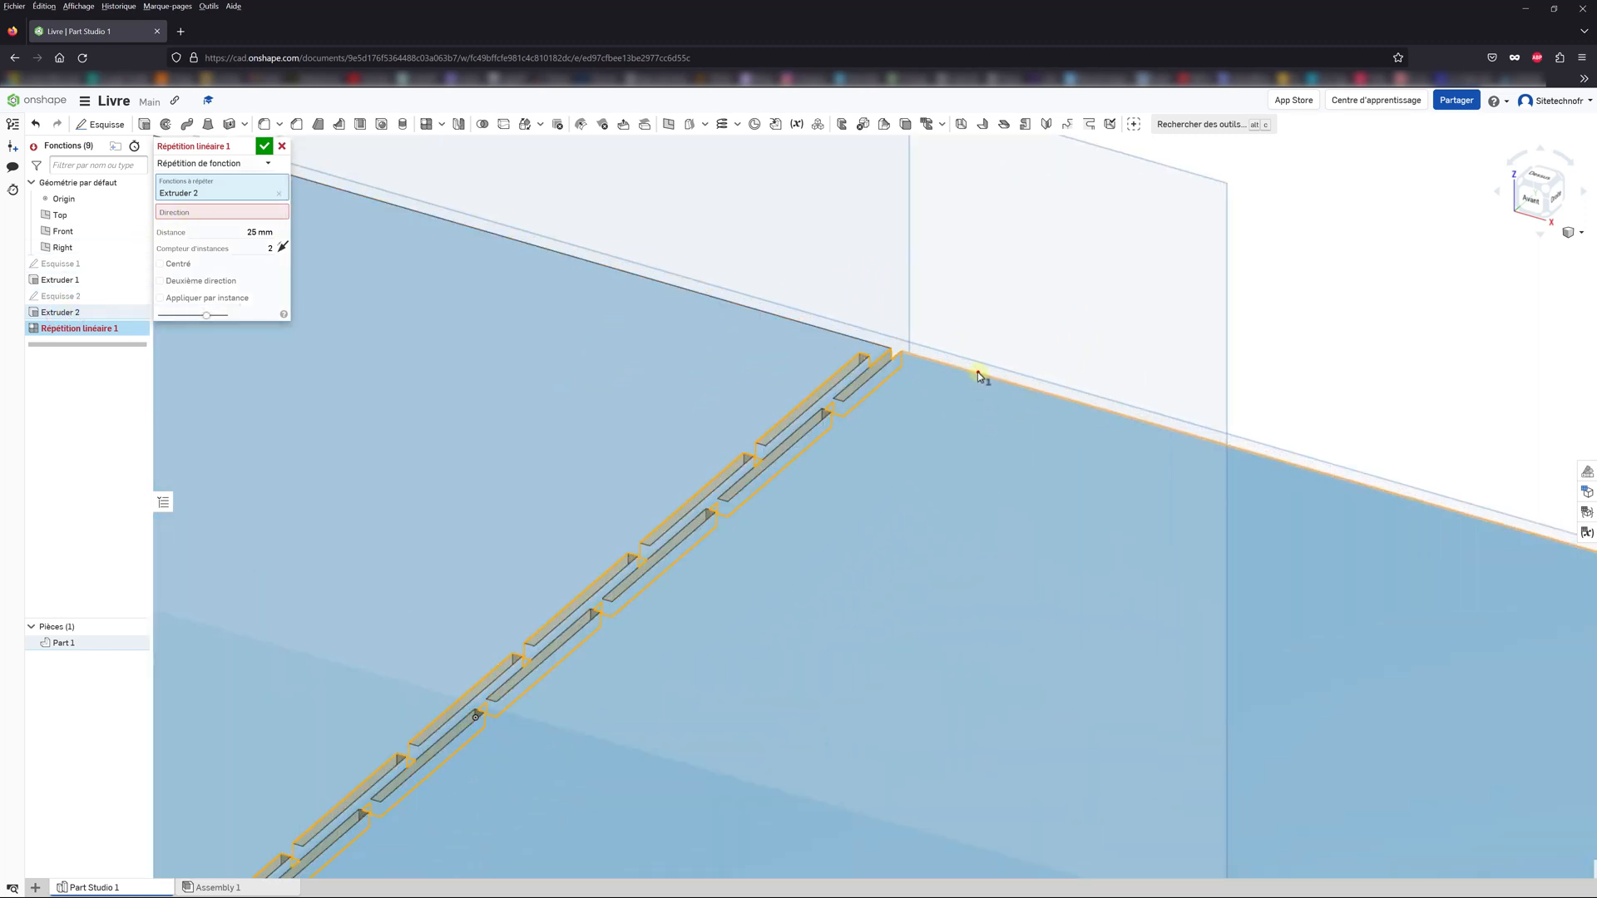
click(978, 375)
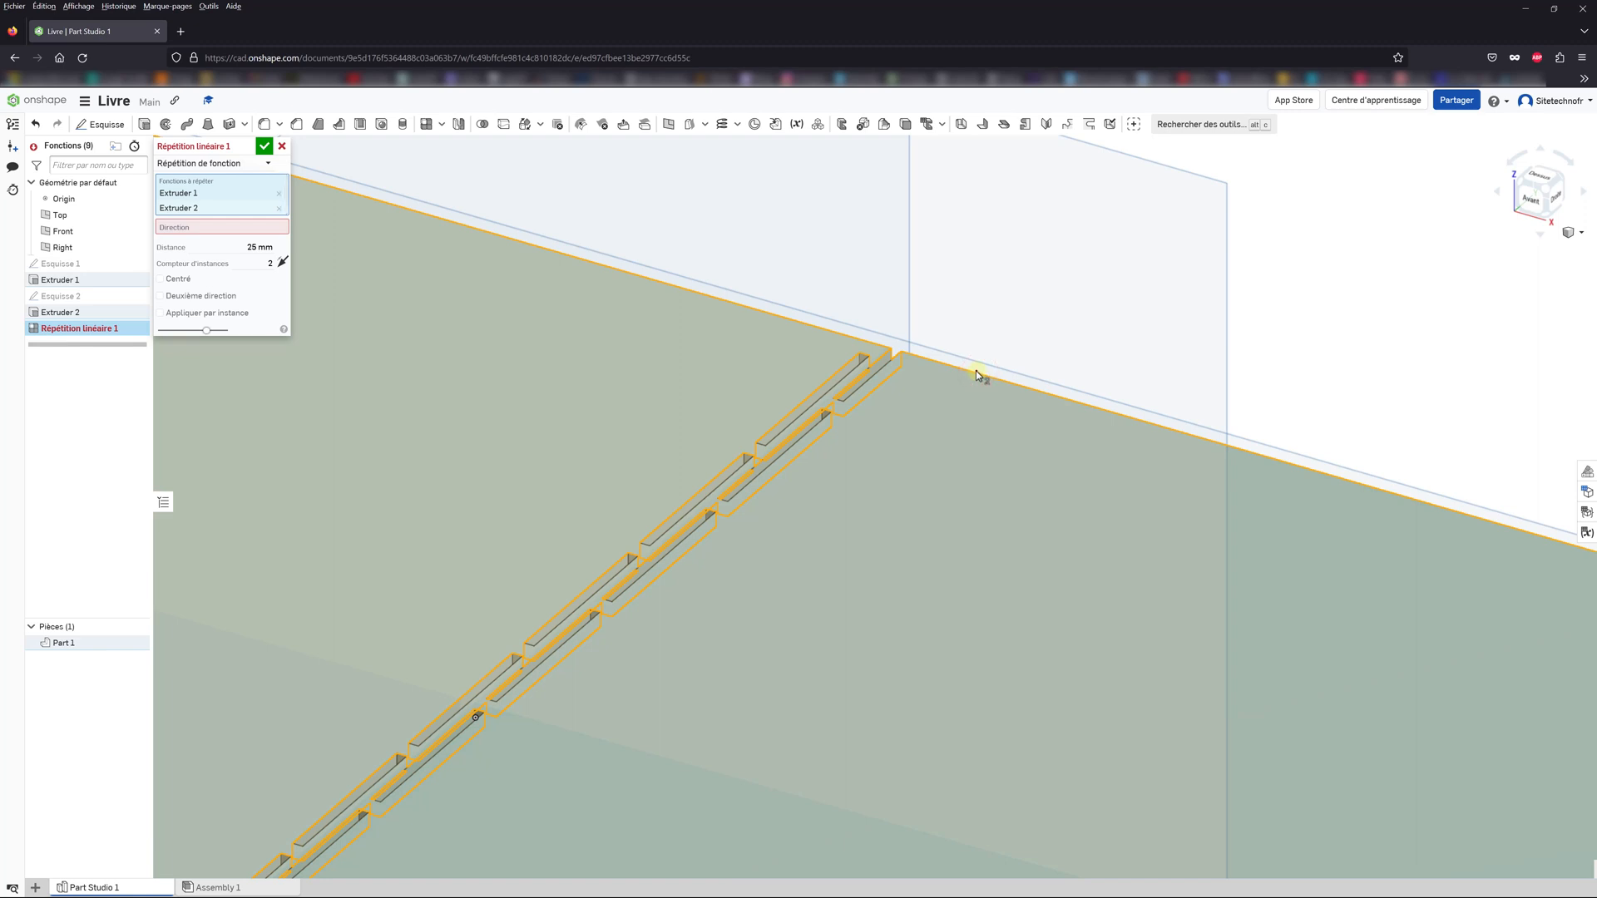
click(278, 193)
click(194, 213)
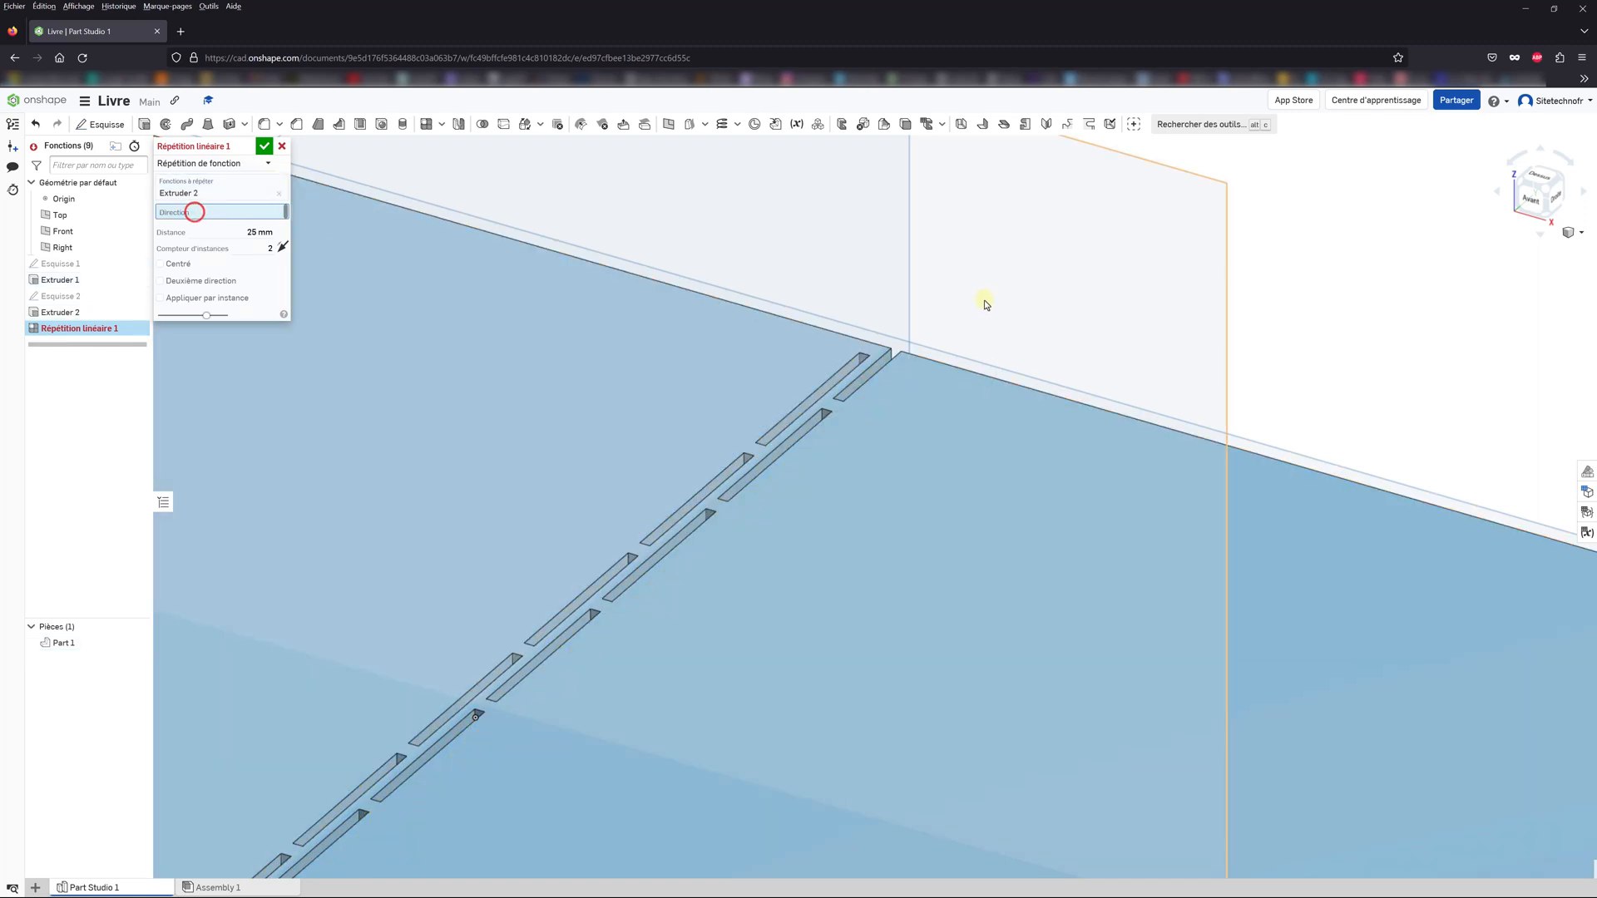
click(931, 360)
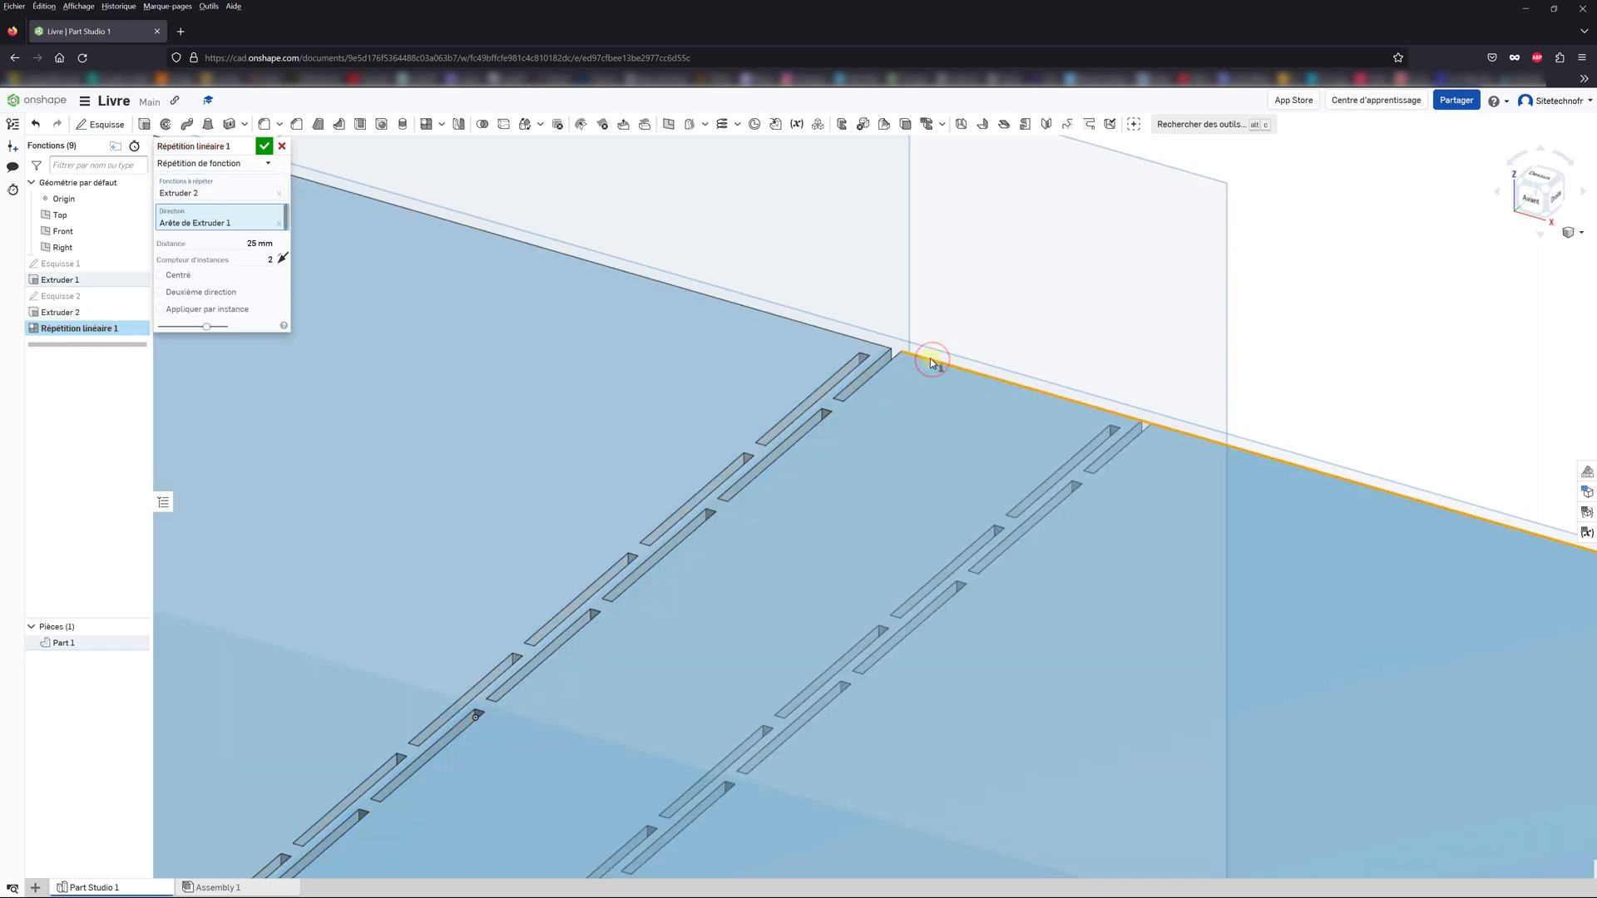
scroll(930, 360, down, 5)
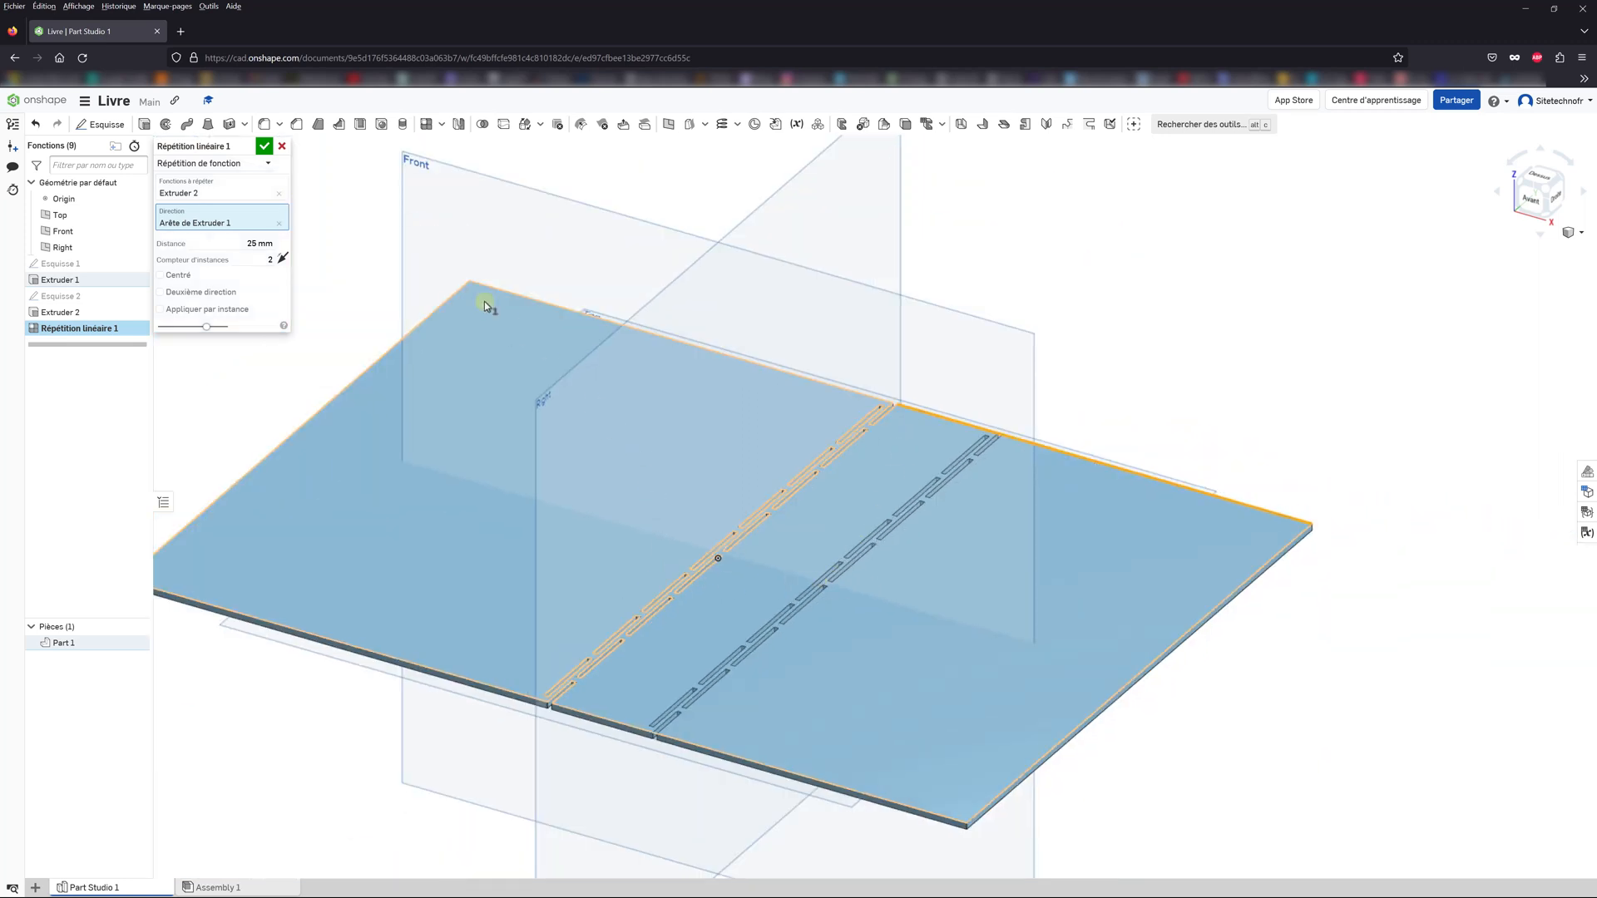
Step: Set the slot pattern to 5 instances spaced 4 mm apart and accept it
click(242, 244)
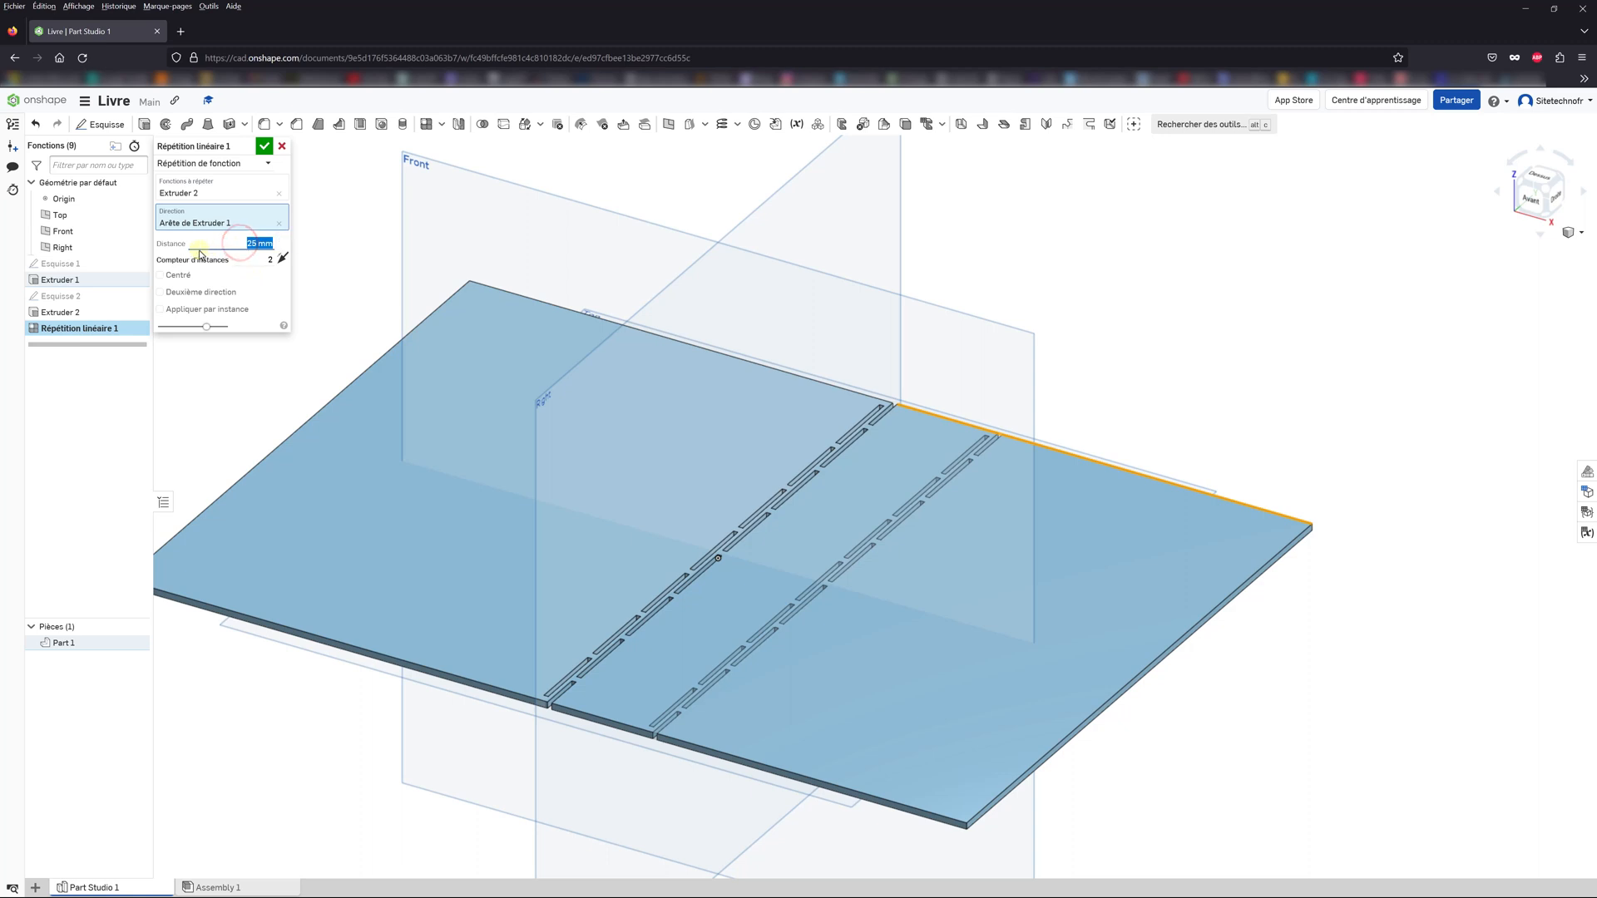
text(4)
key(Return)
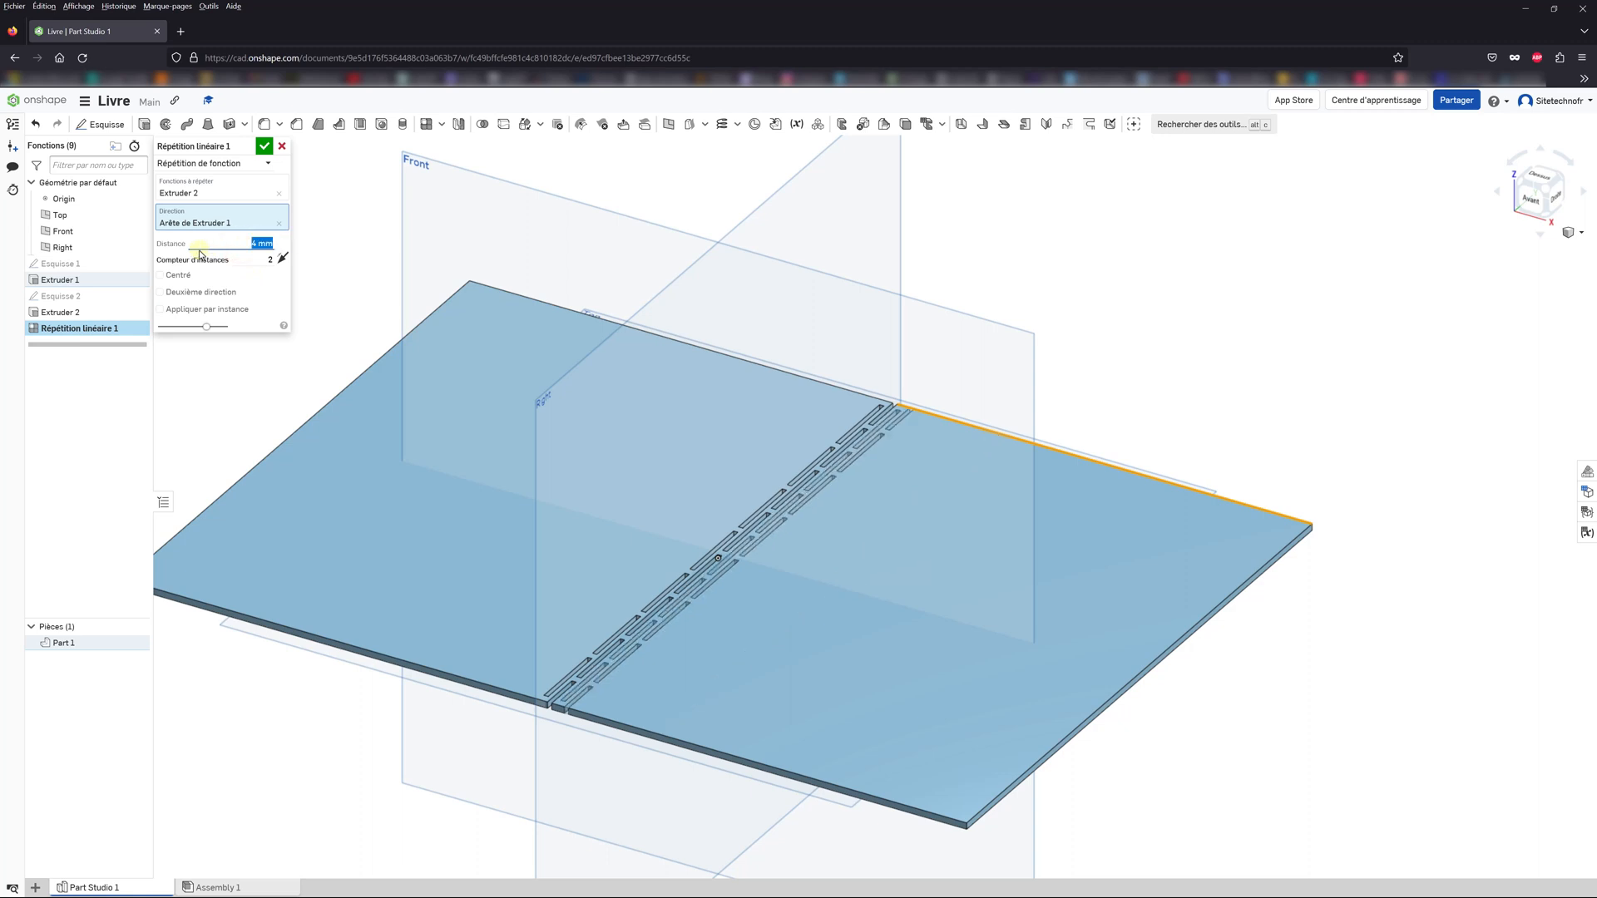
click(248, 257)
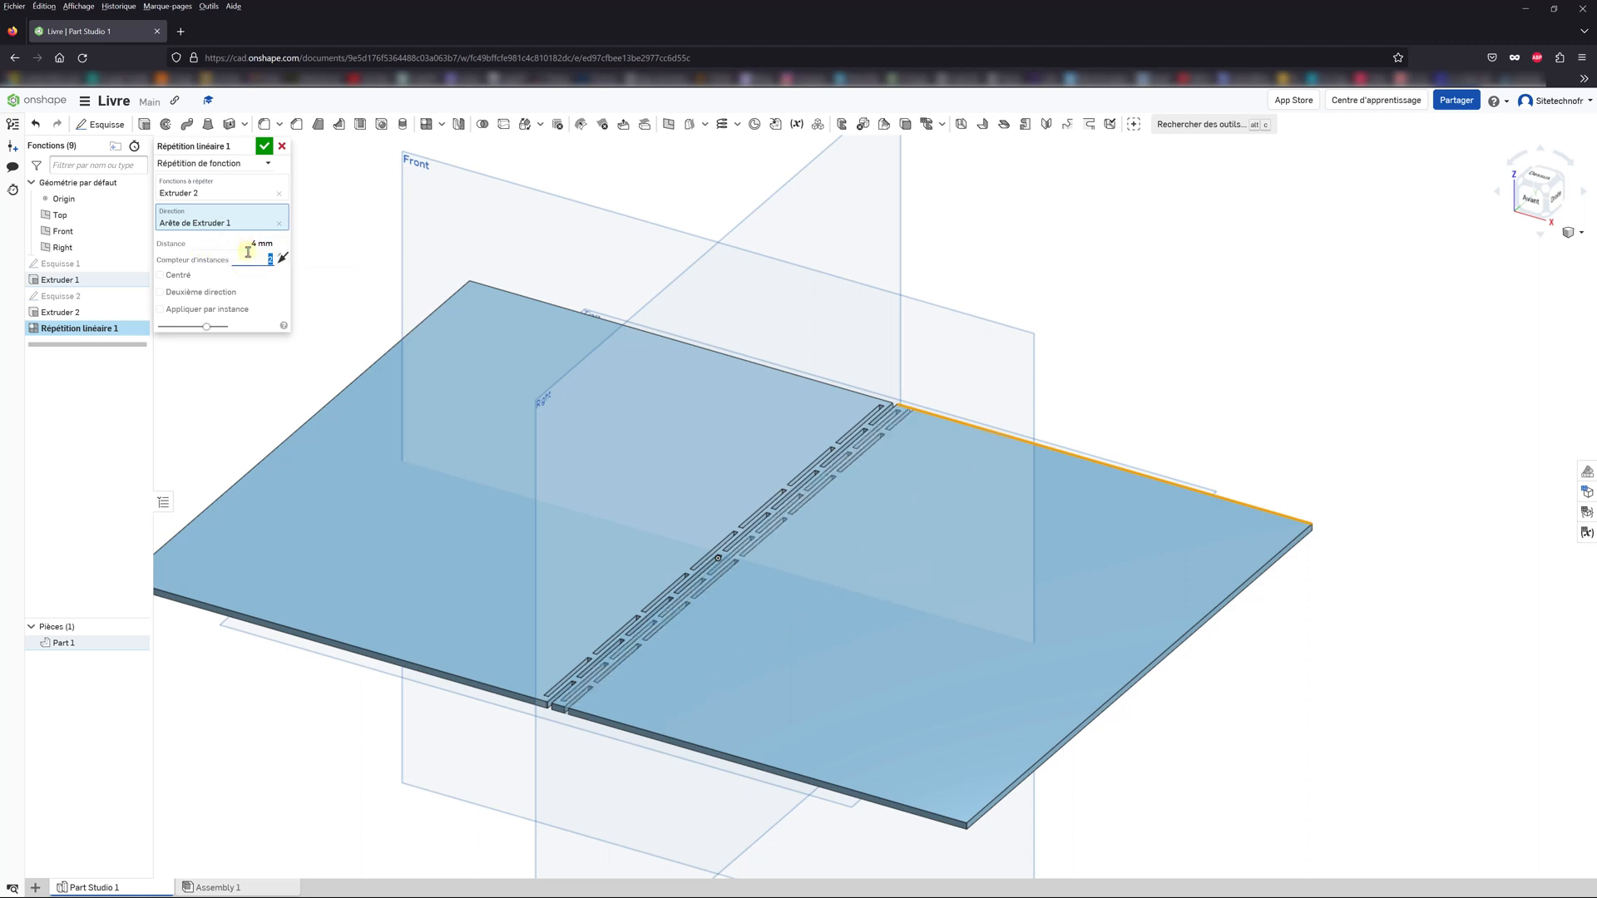
text(5)
key(Return)
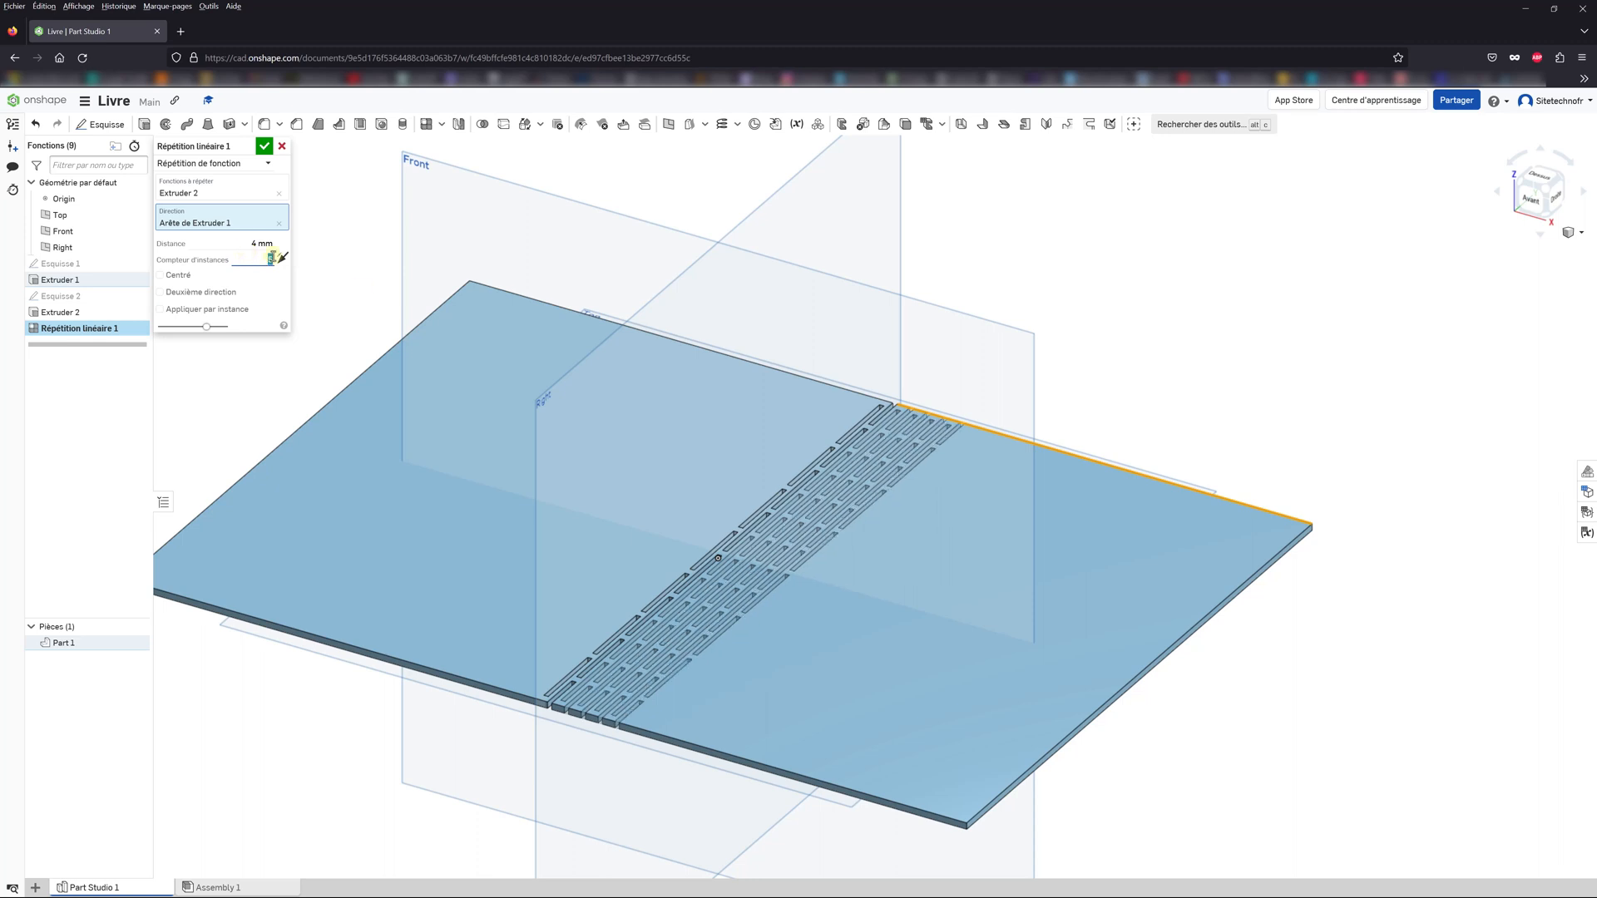
click(264, 147)
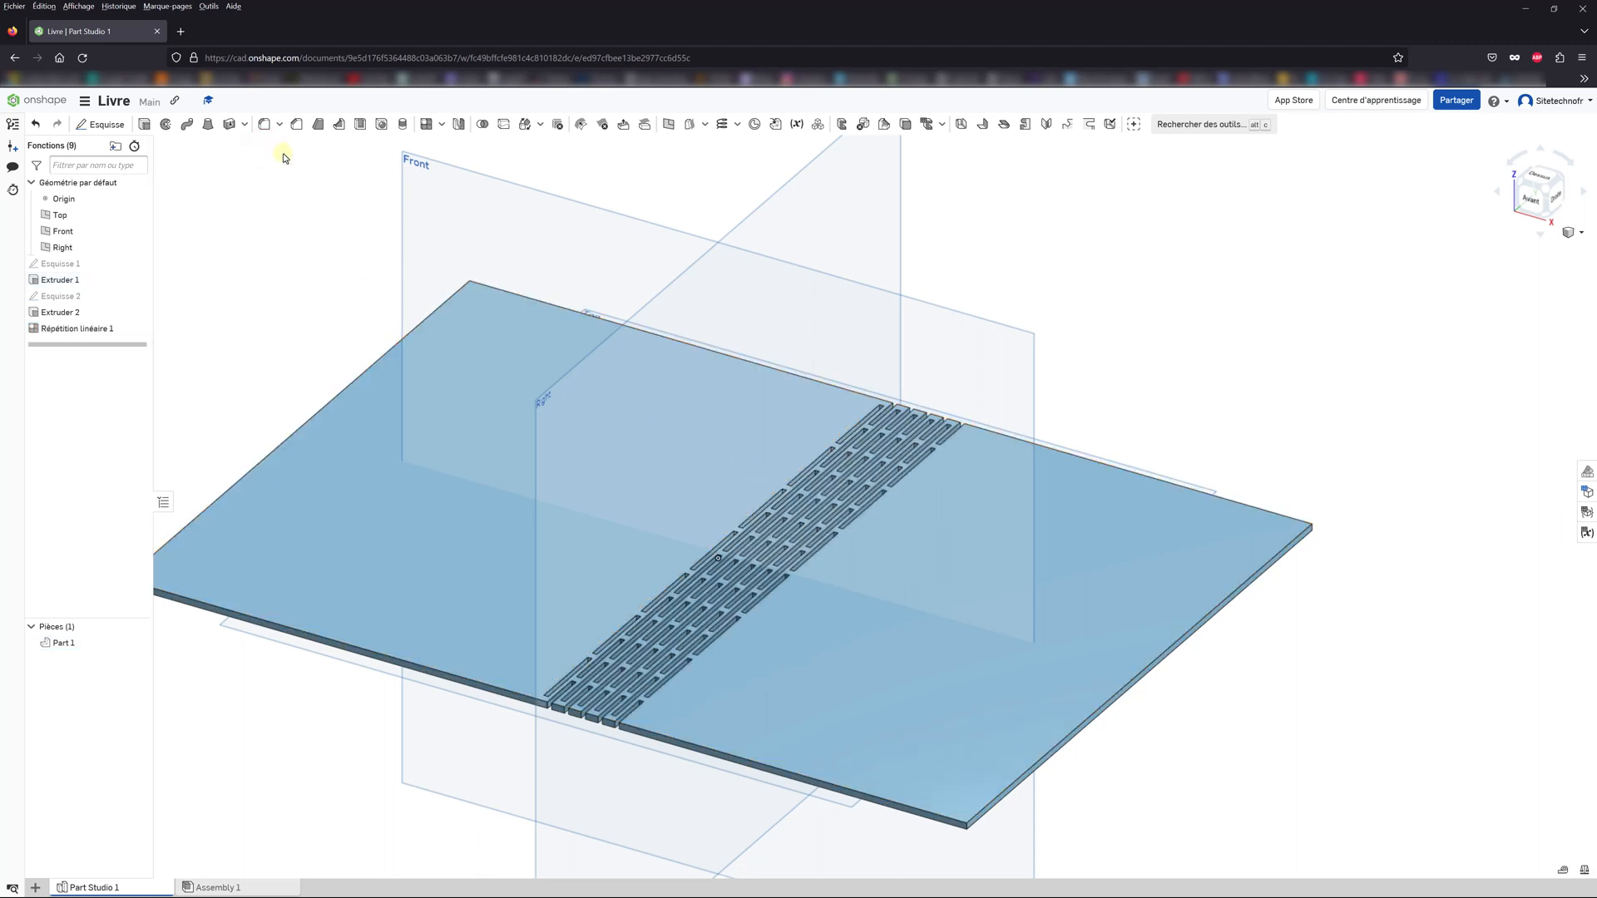
Step: Start a second linear pattern of type Répétition de fonction that repeats the slot cut Extruder 2
click(443, 127)
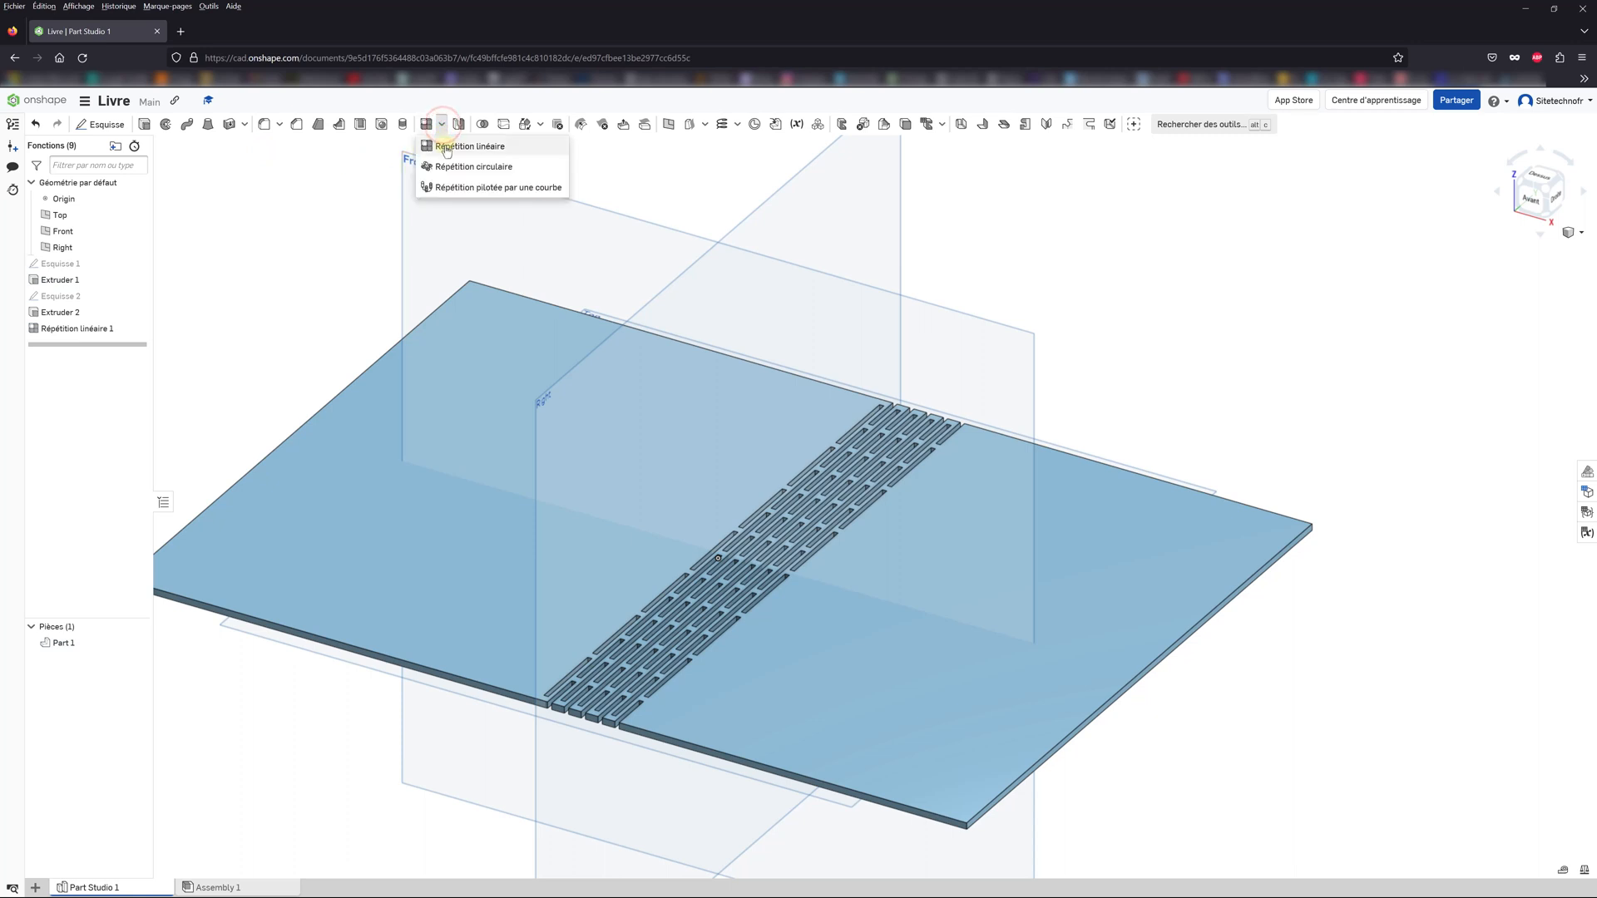
click(445, 144)
click(208, 163)
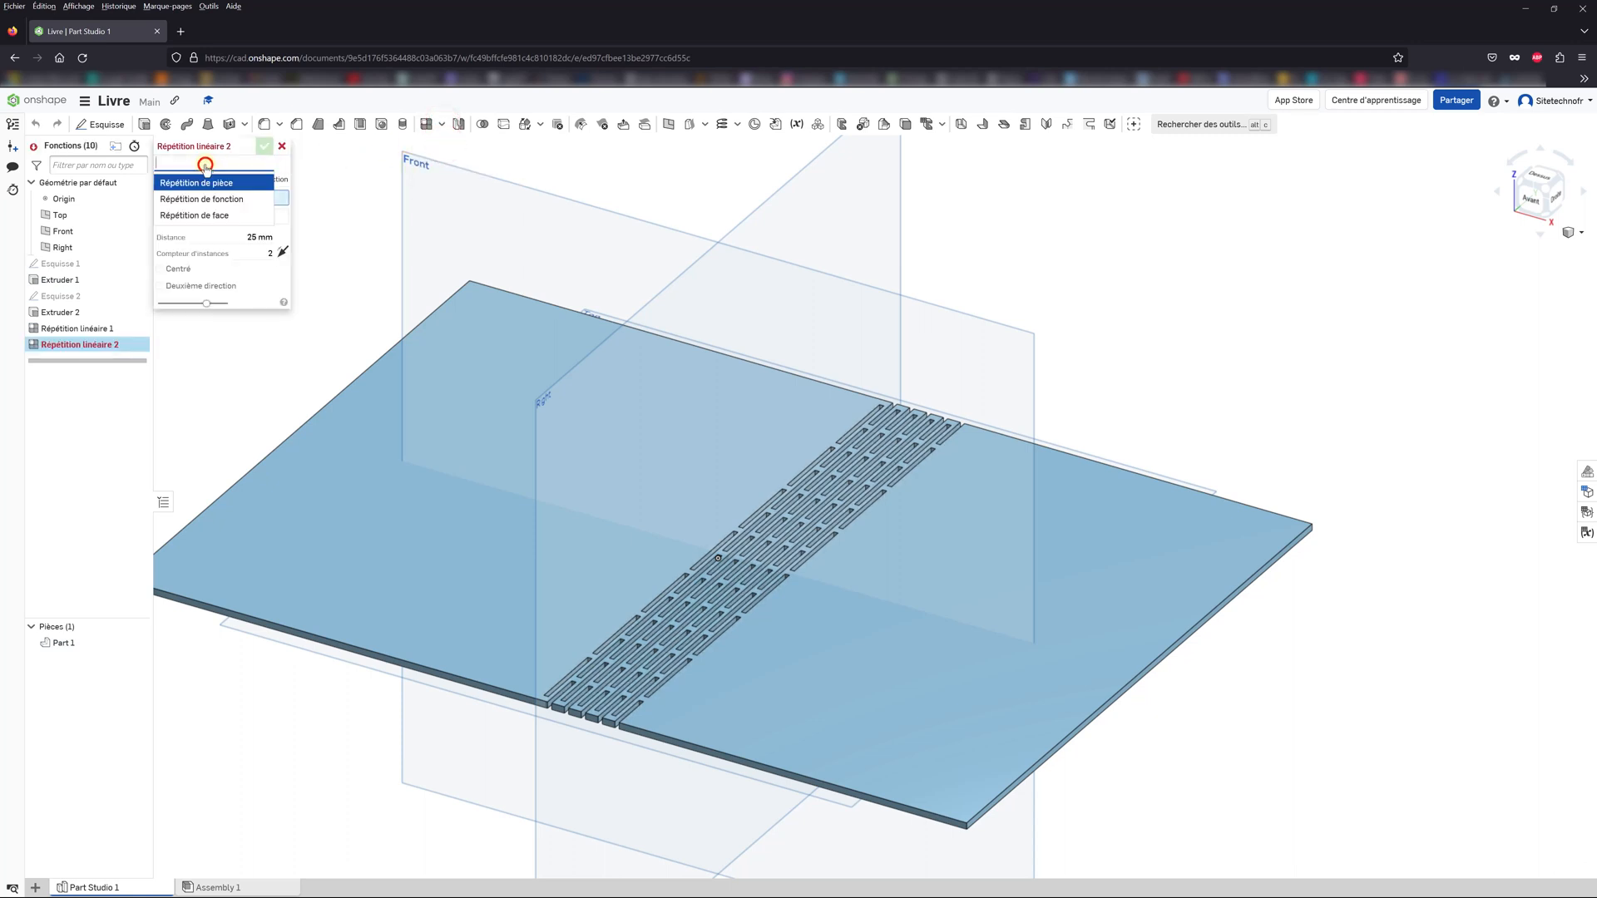
click(207, 193)
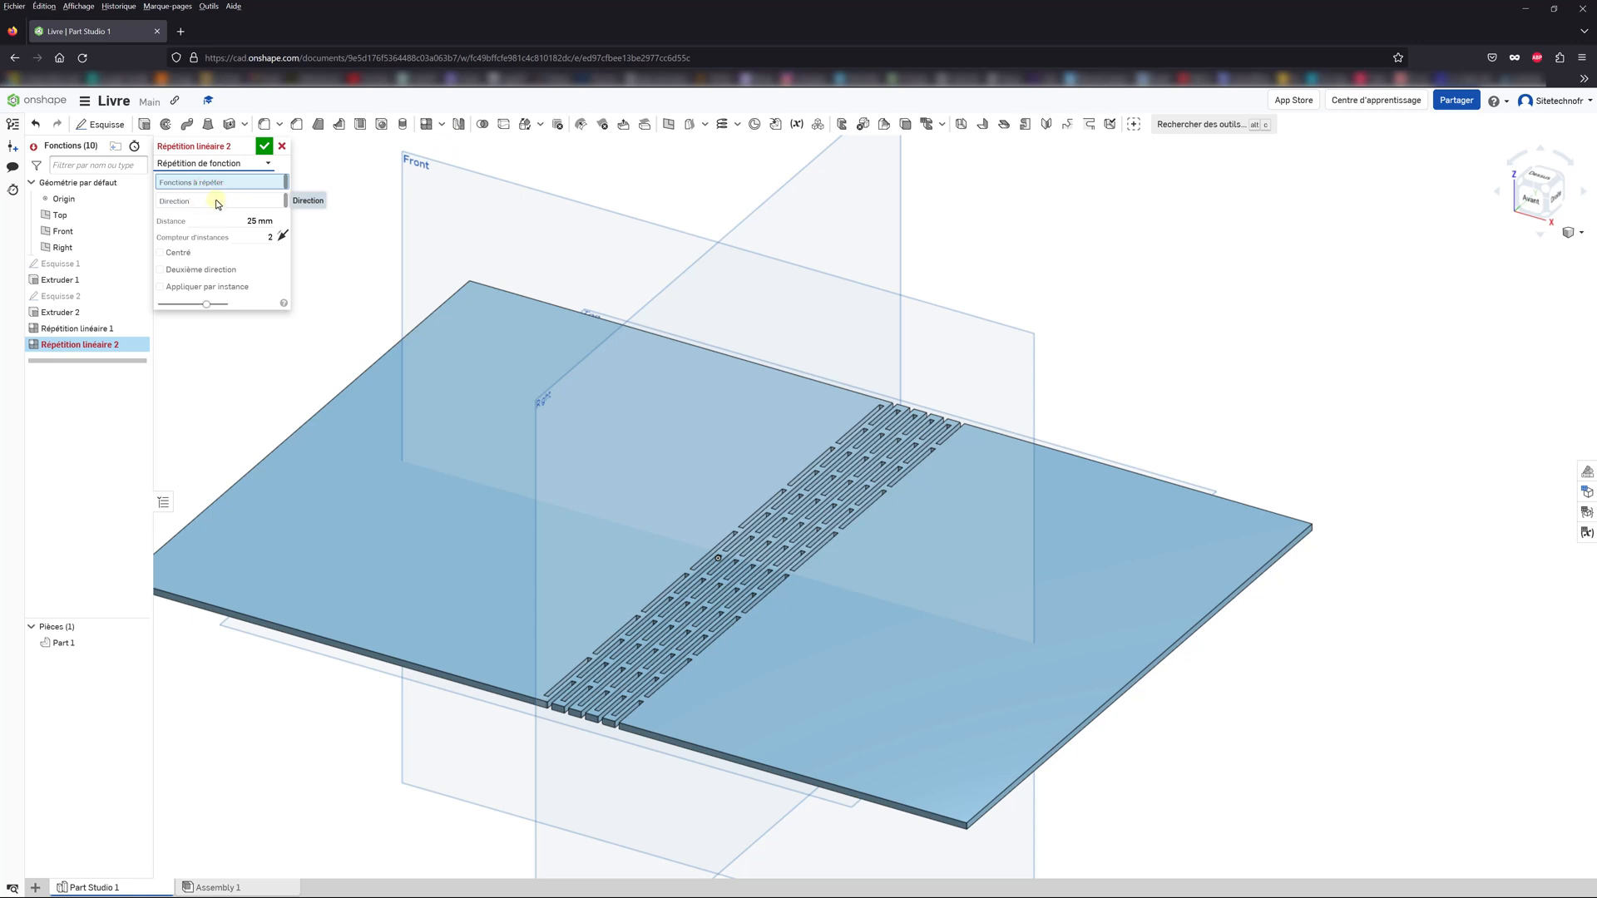
click(204, 183)
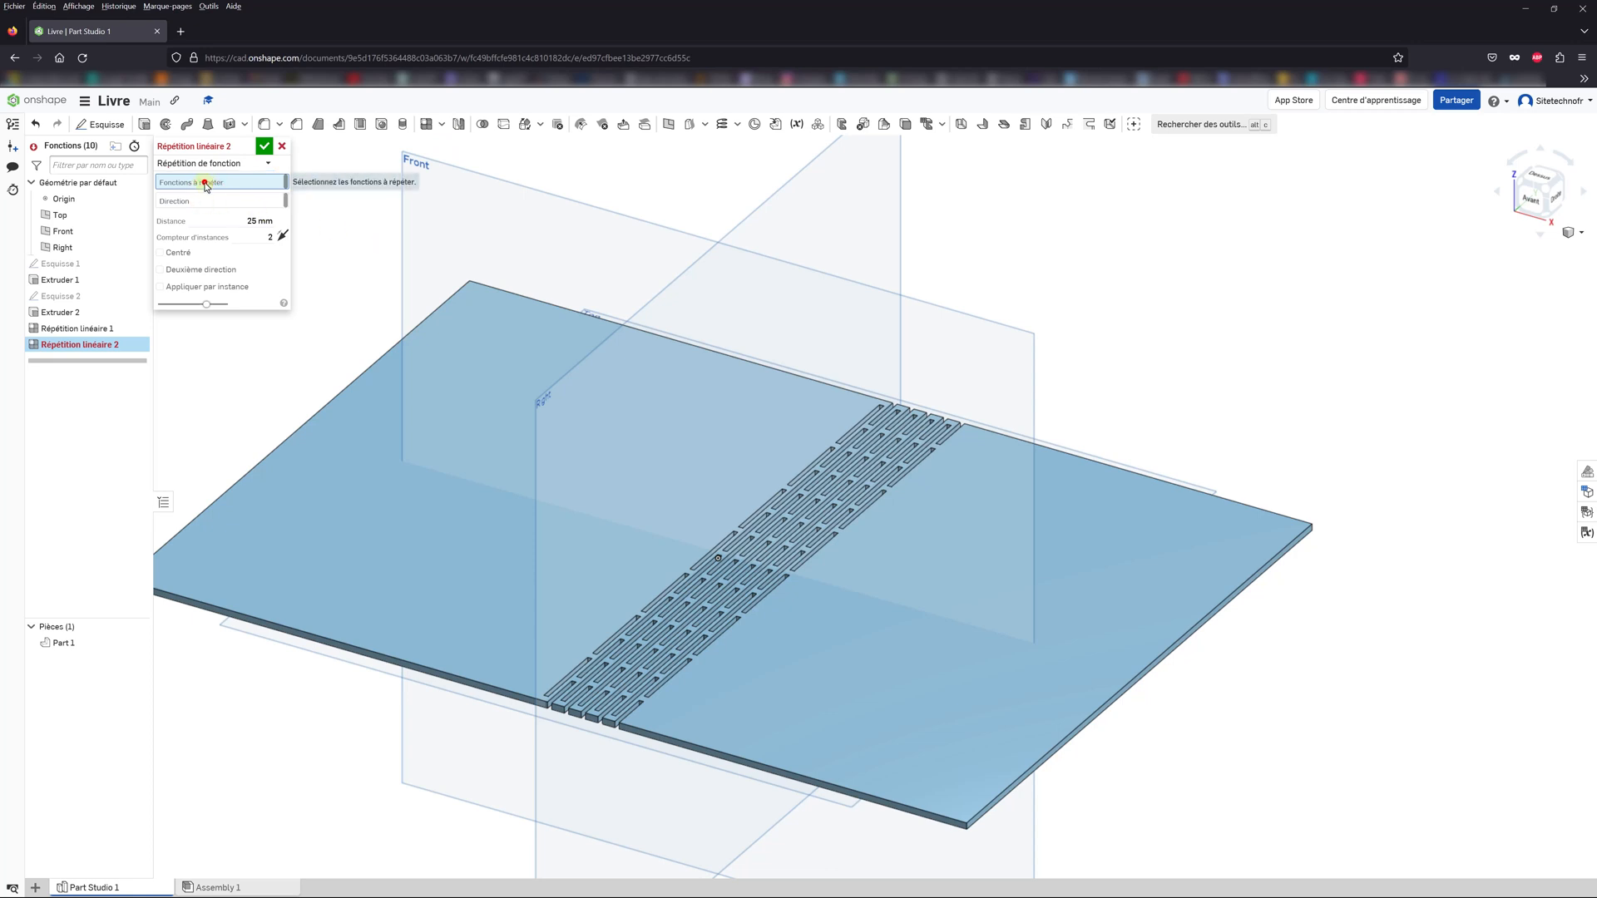
click(52, 312)
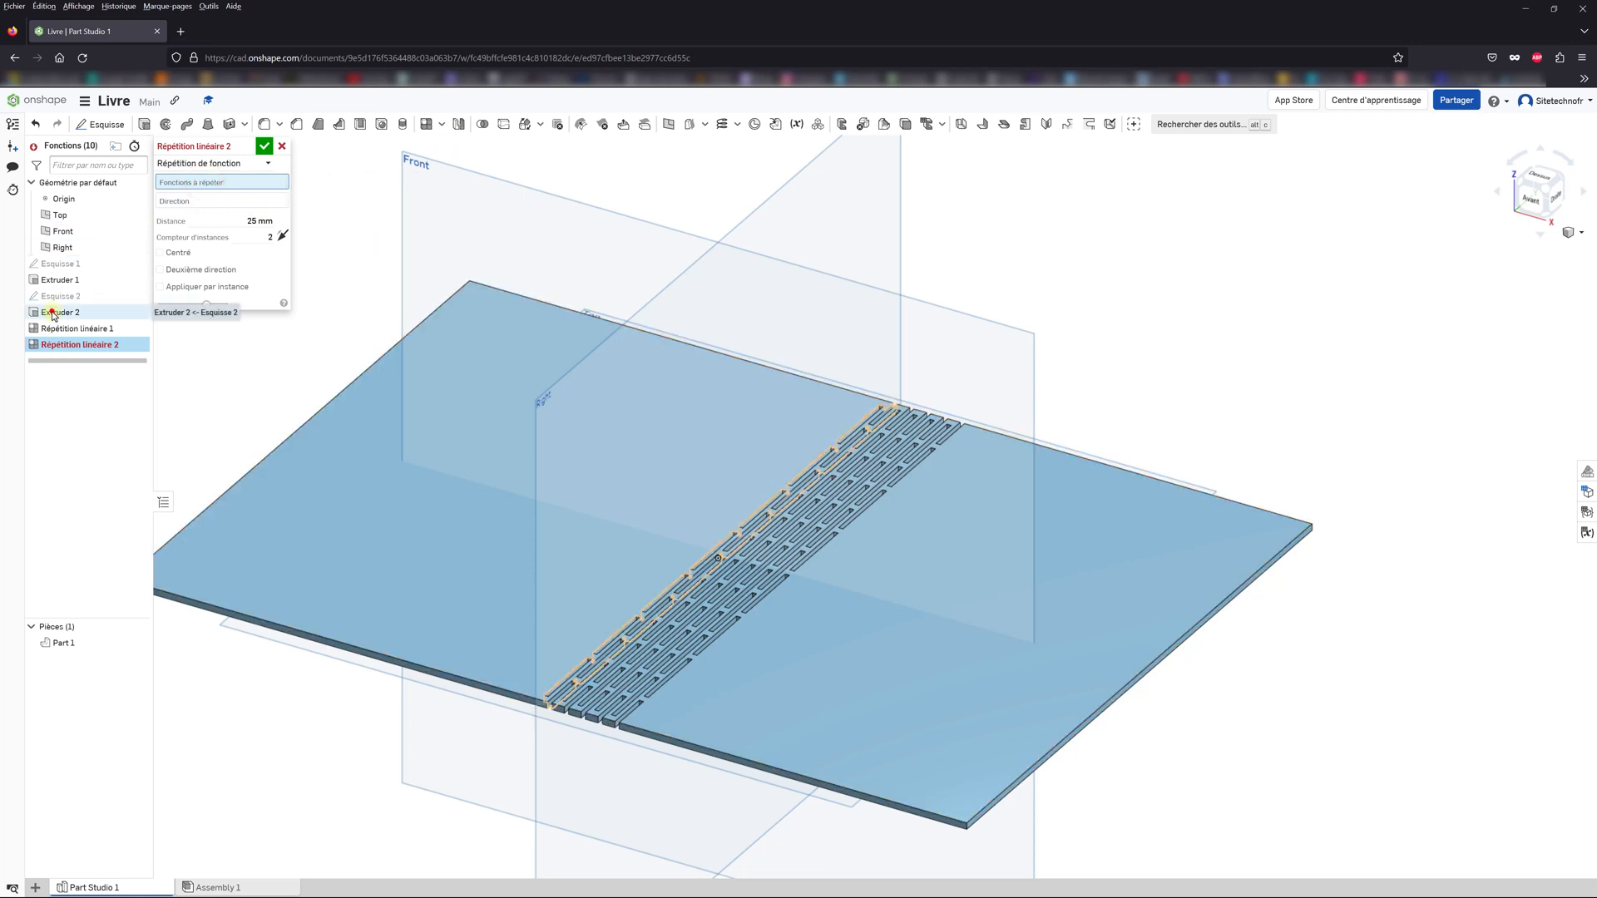
Step: Use the plate's rear edge left of the slots as the second pattern's direction and reverse it toward the plate's left half
click(178, 212)
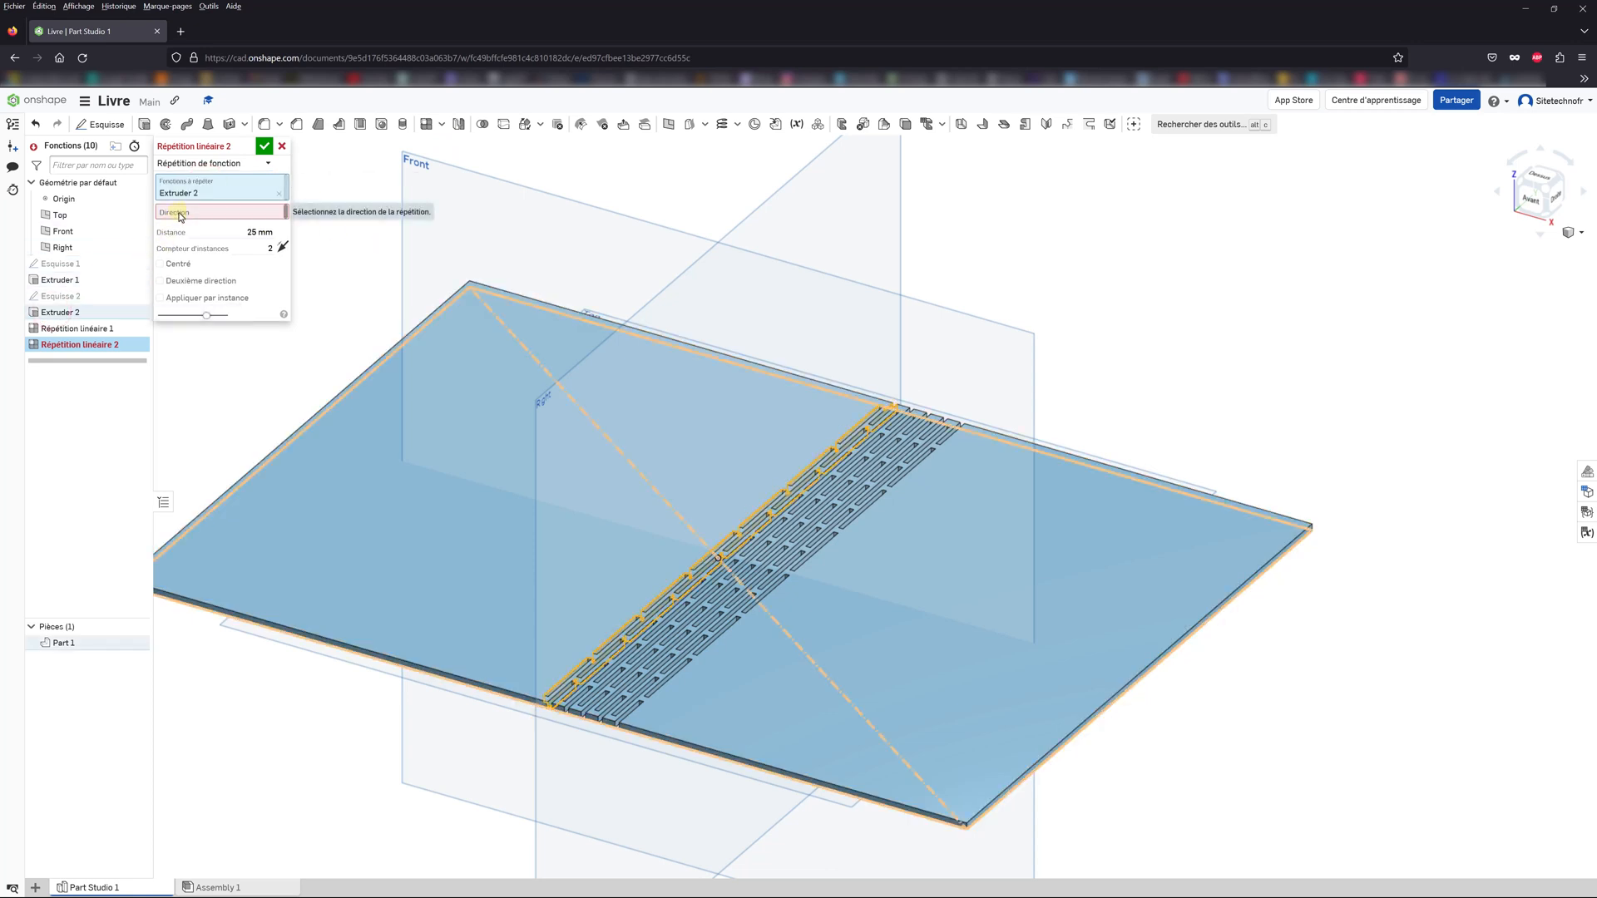
click(767, 368)
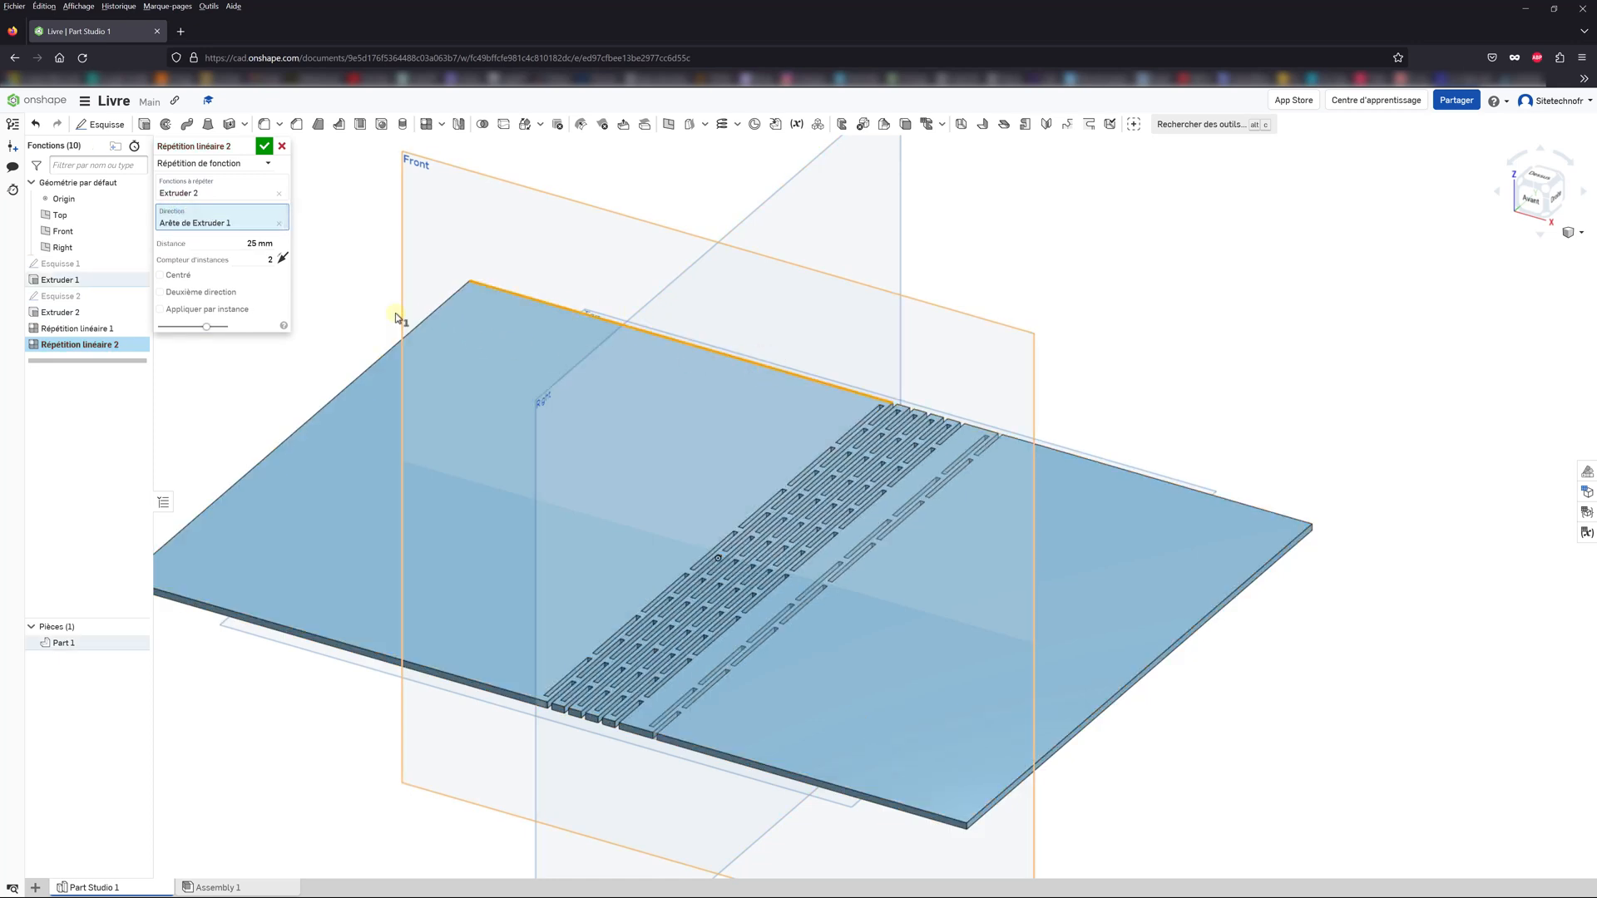
click(283, 258)
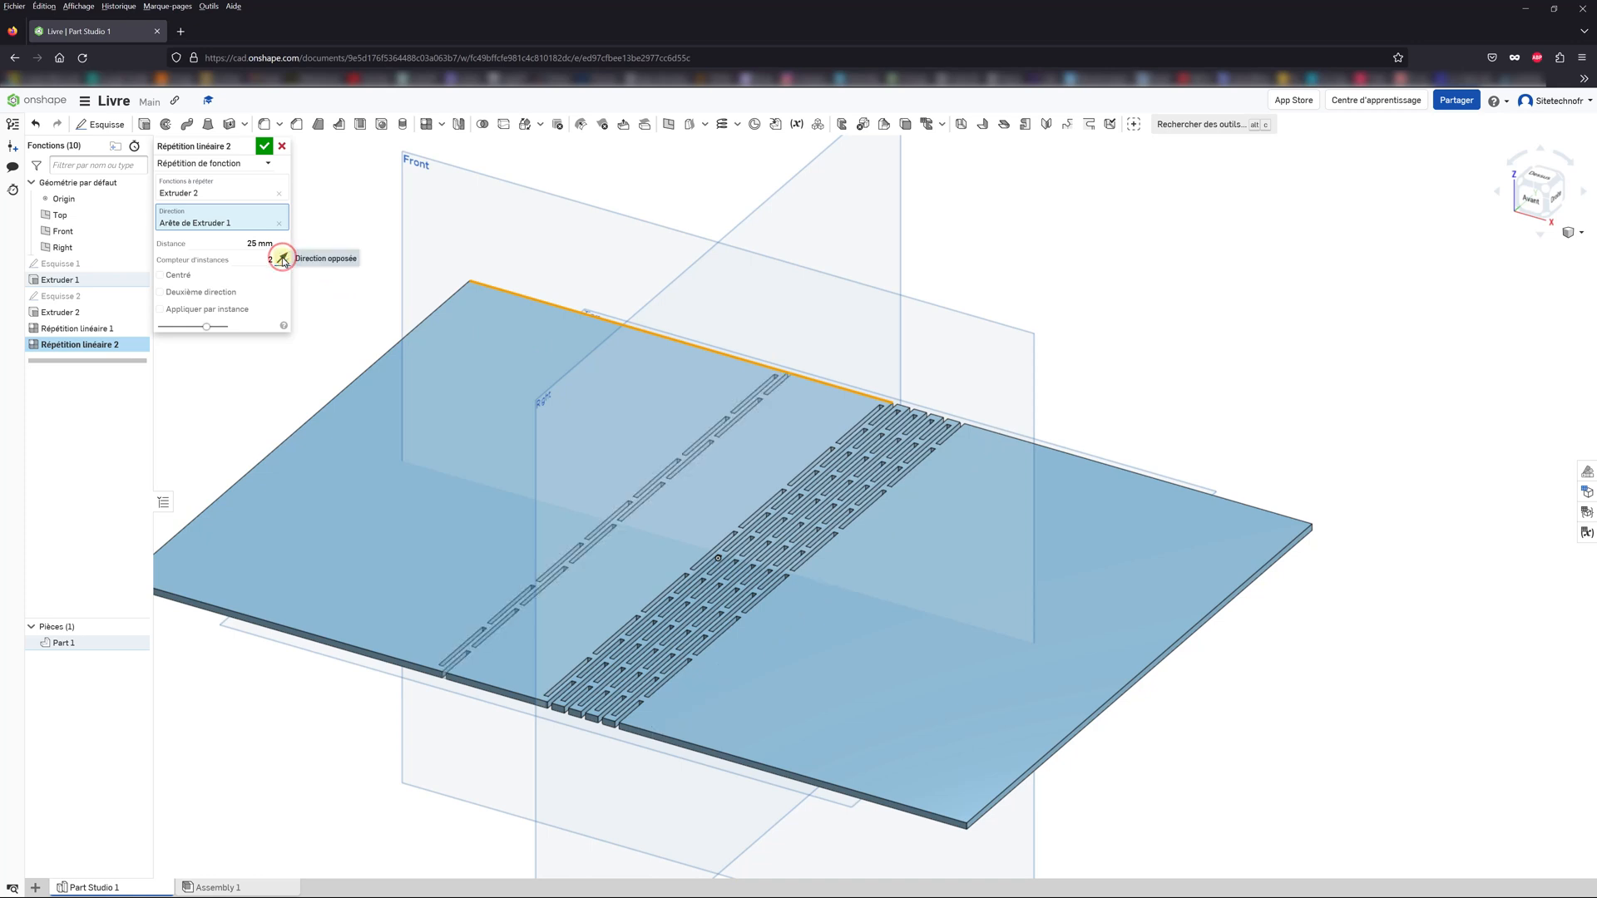
Step: Set the second slot pattern to 5 instances spaced 4 mm apart and accept it
click(236, 242)
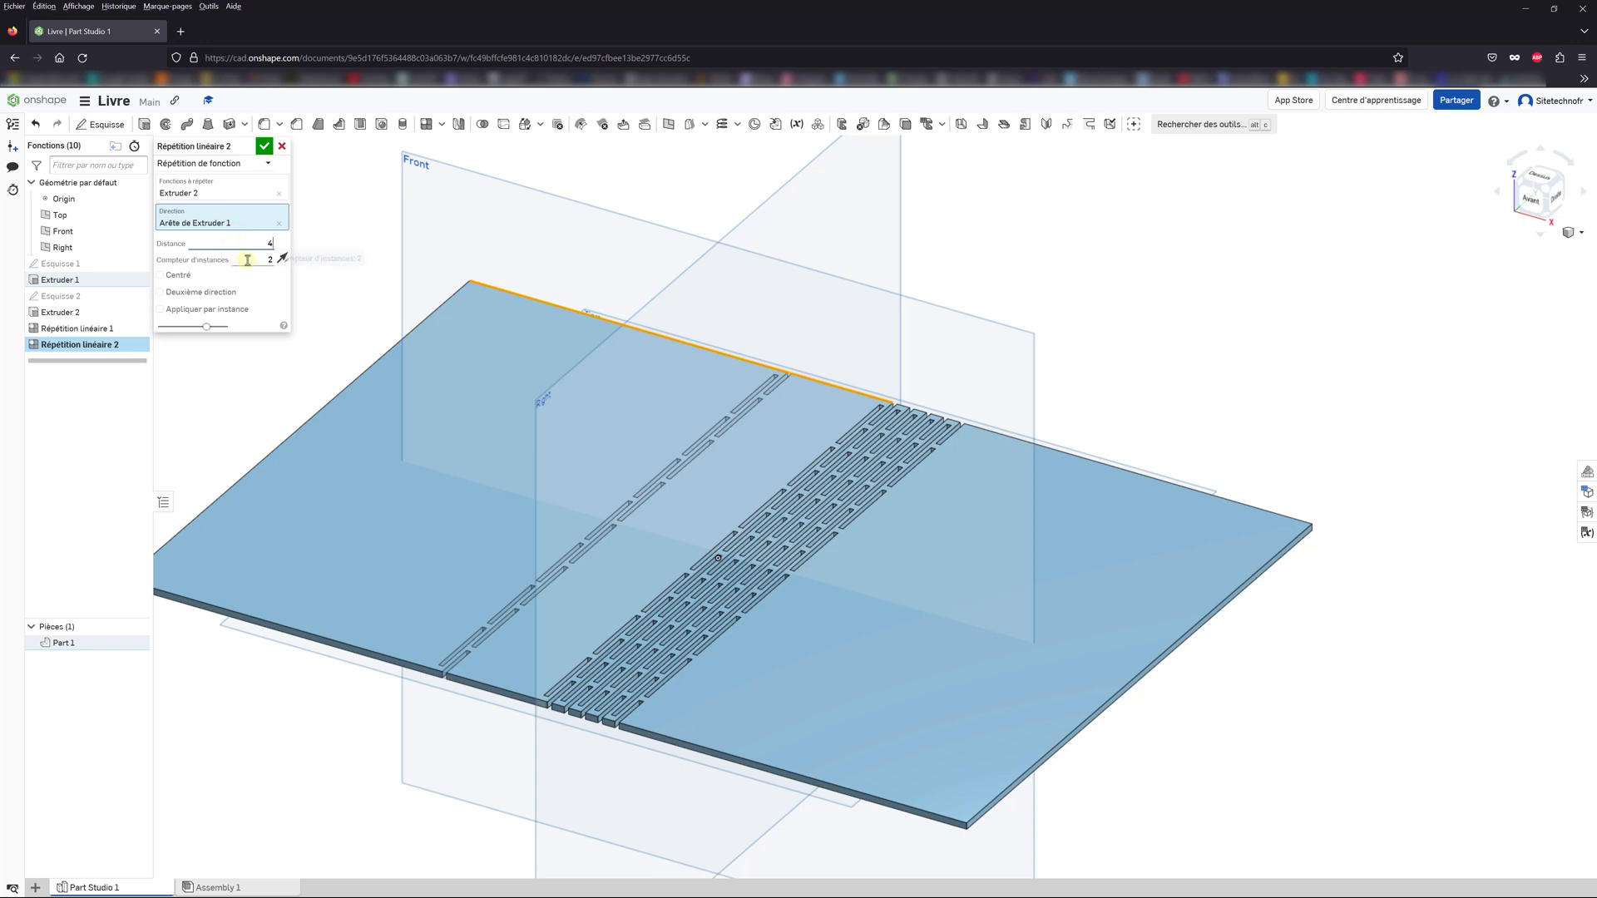
click(241, 259)
text(5)
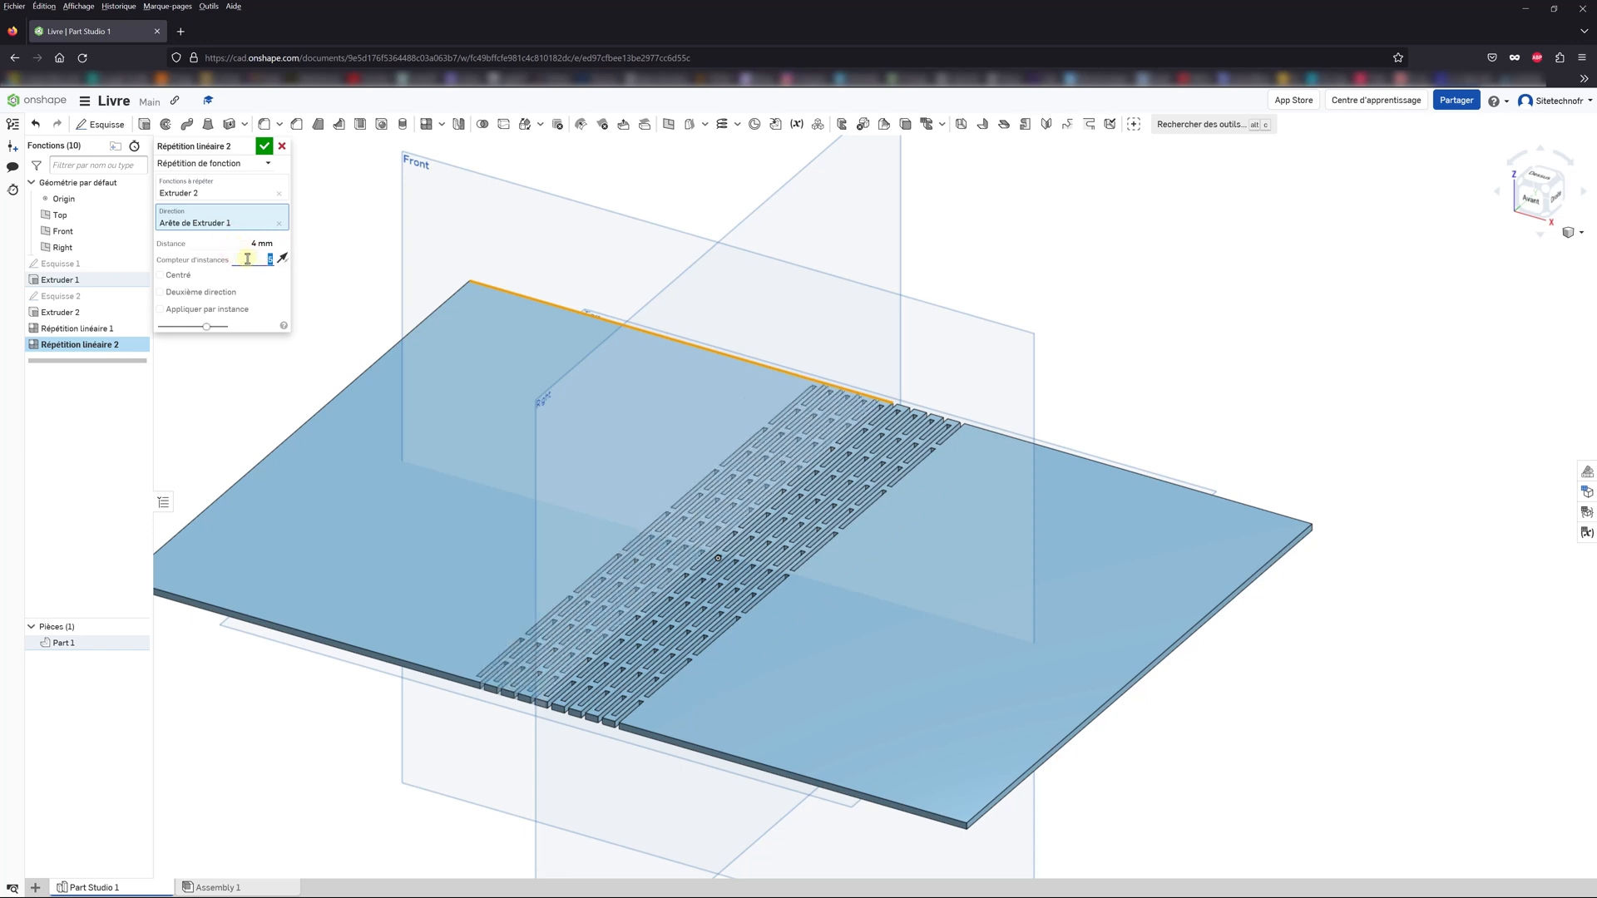
click(261, 147)
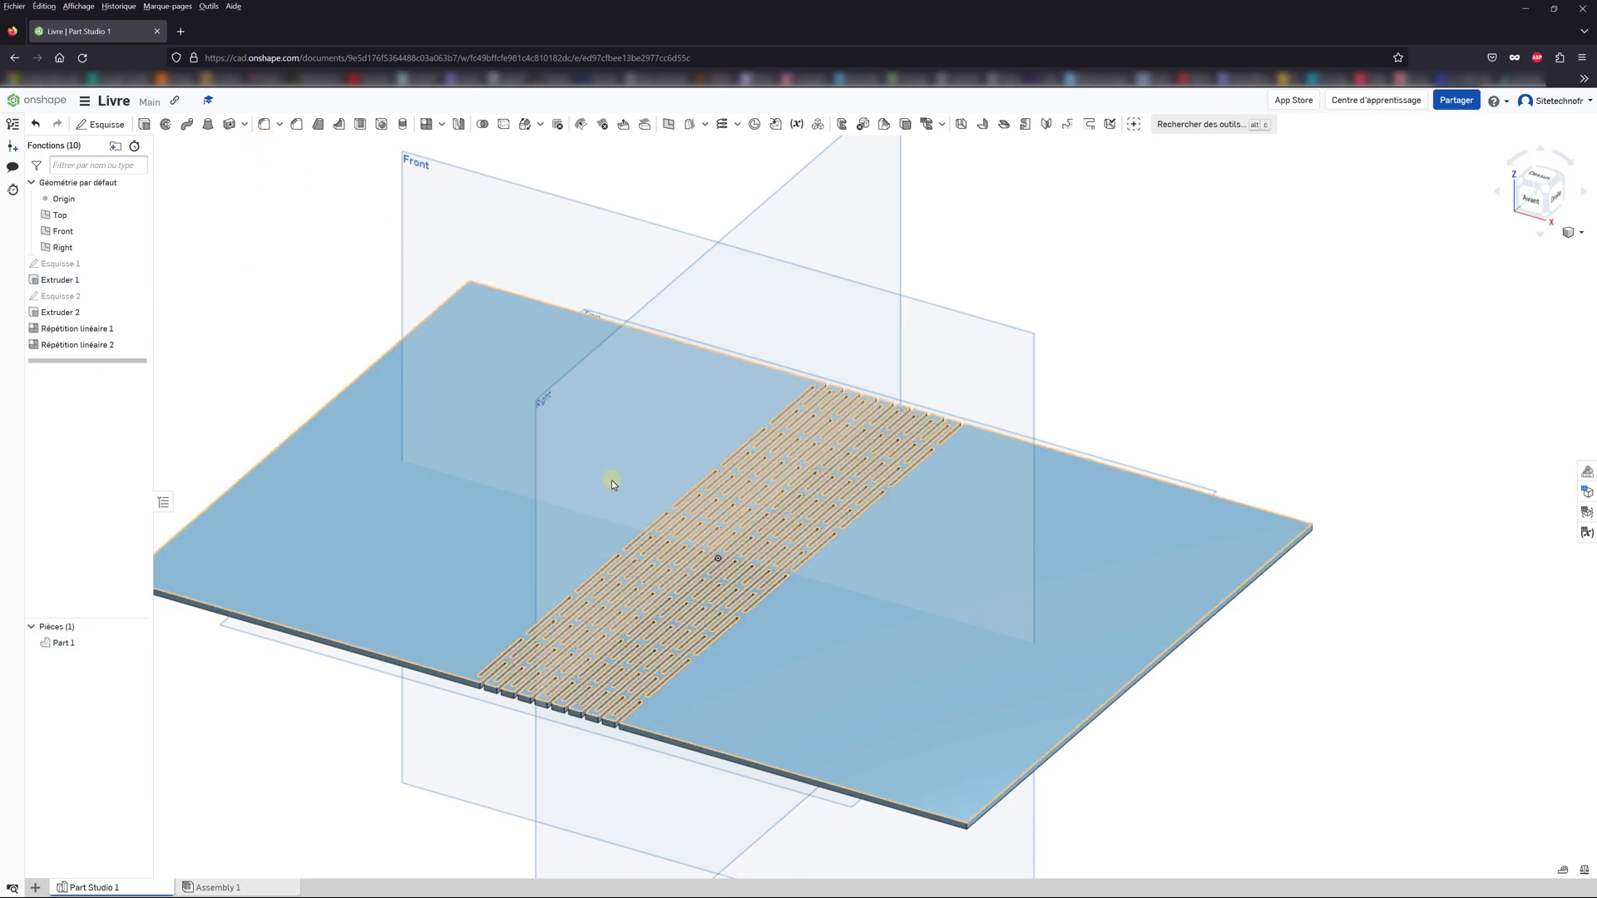
Step: Examine the full band of slots up close and from above, and display the plate in the Trimétrique view
scroll(763, 441, up, 2)
scroll(763, 441, down, 2)
scroll(737, 392, up, 2)
scroll(731, 441, down, 4)
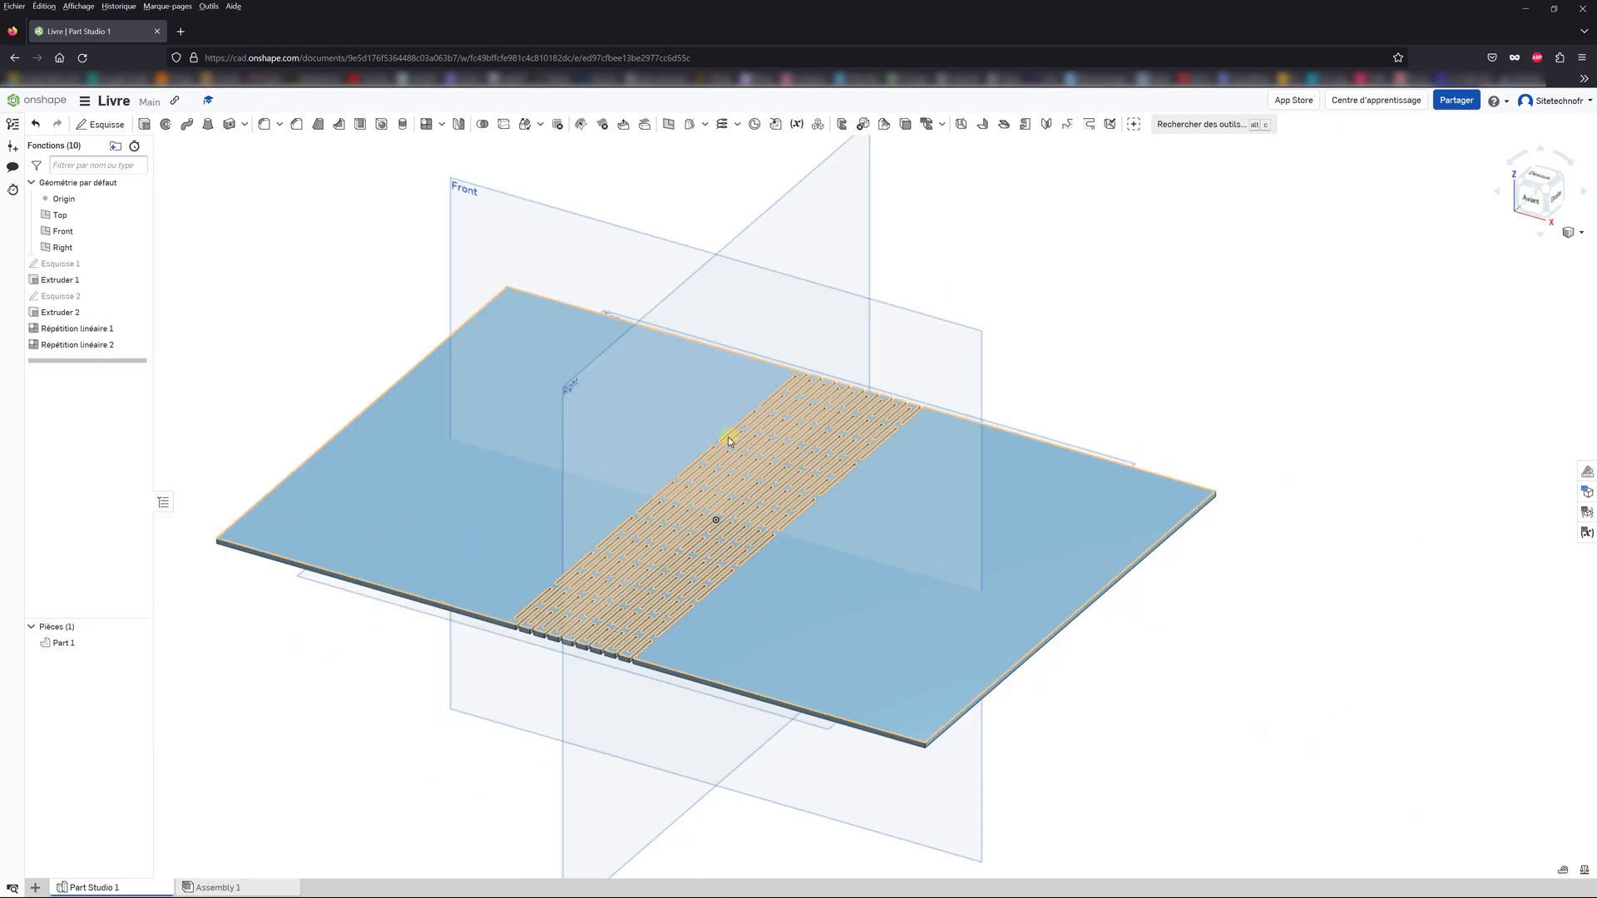
scroll(726, 485, up, 3)
mouse_move(726, 485)
right_down()
mouse_move(732, 466)
mouse_move(782, 449)
mouse_move(764, 466)
mouse_move(691, 421)
mouse_move(706, 353)
mouse_move(585, 253)
mouse_move(646, 378)
mouse_move(734, 455)
right_up()
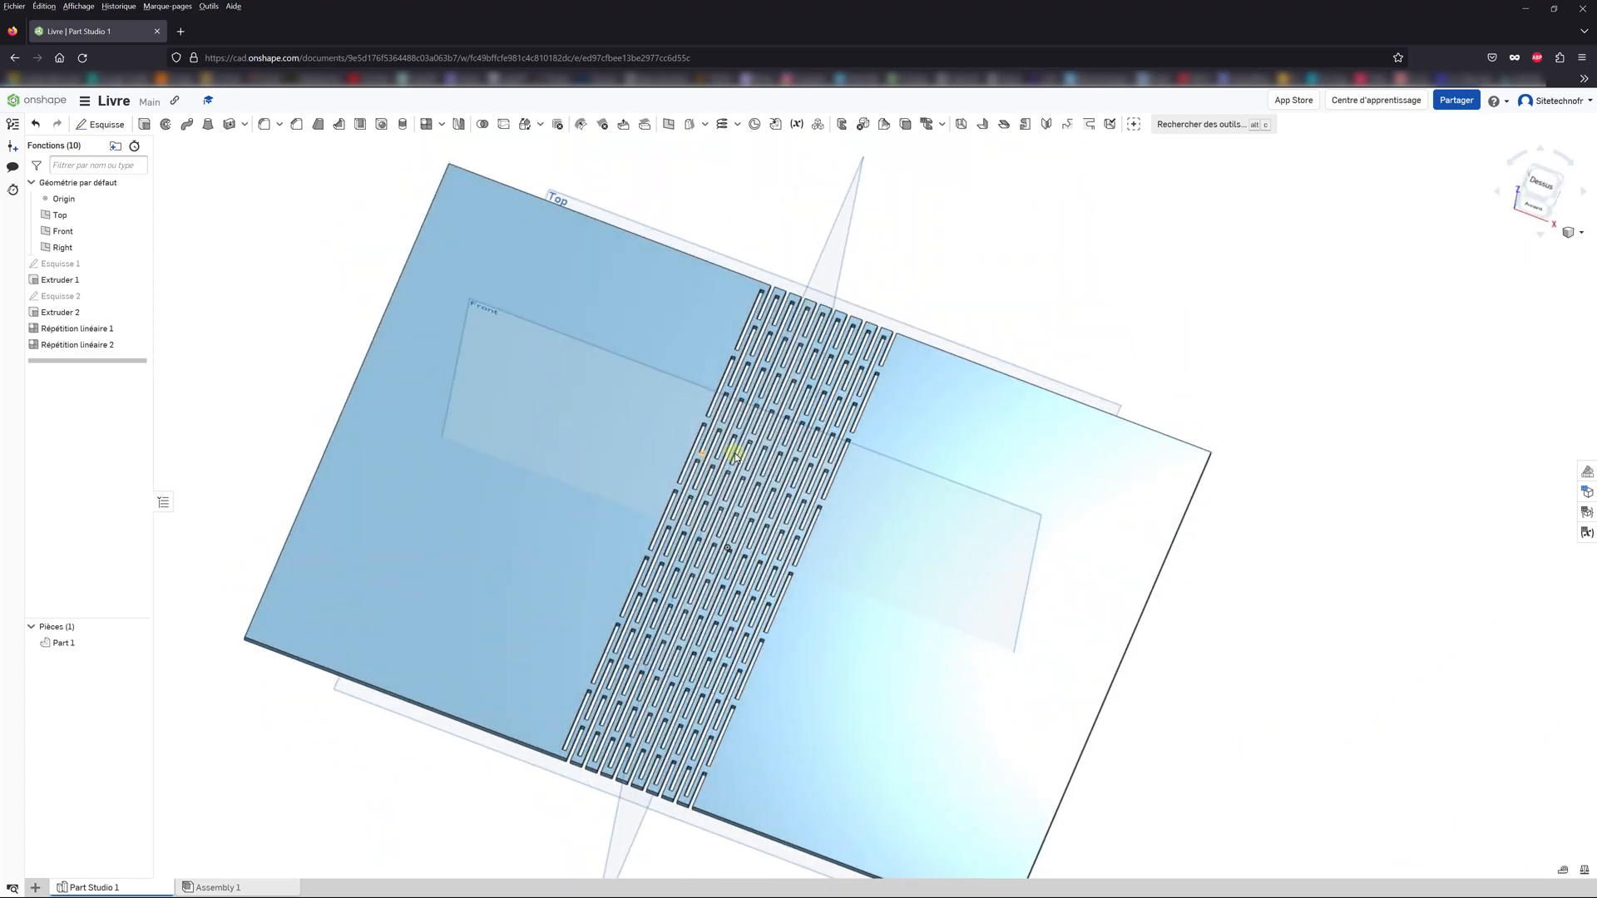
click(1574, 233)
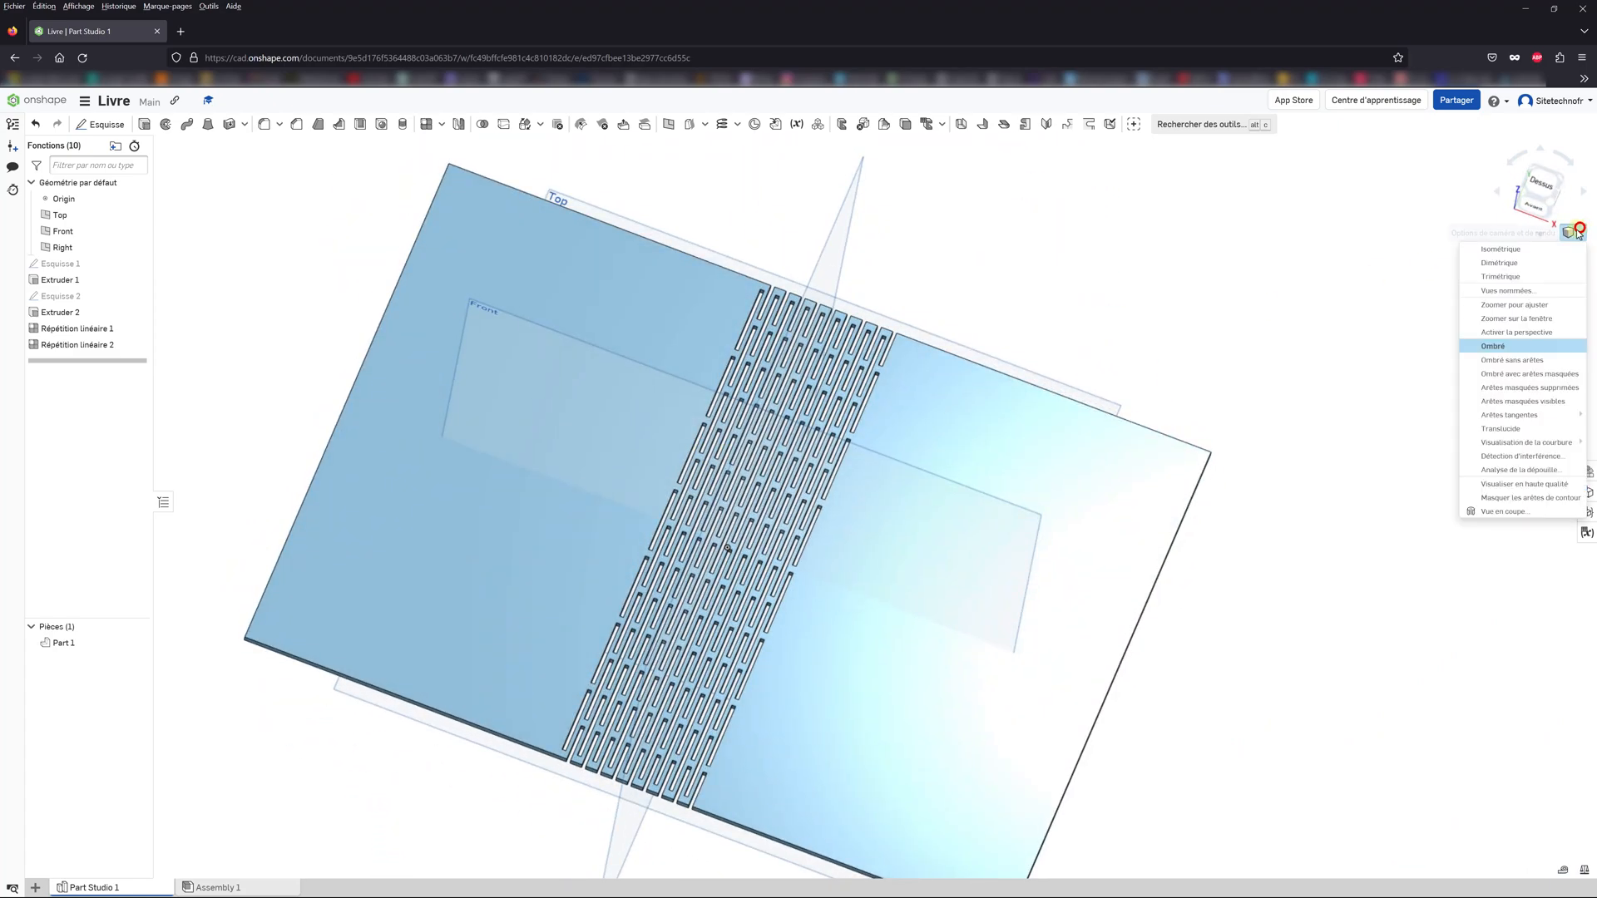
click(1522, 277)
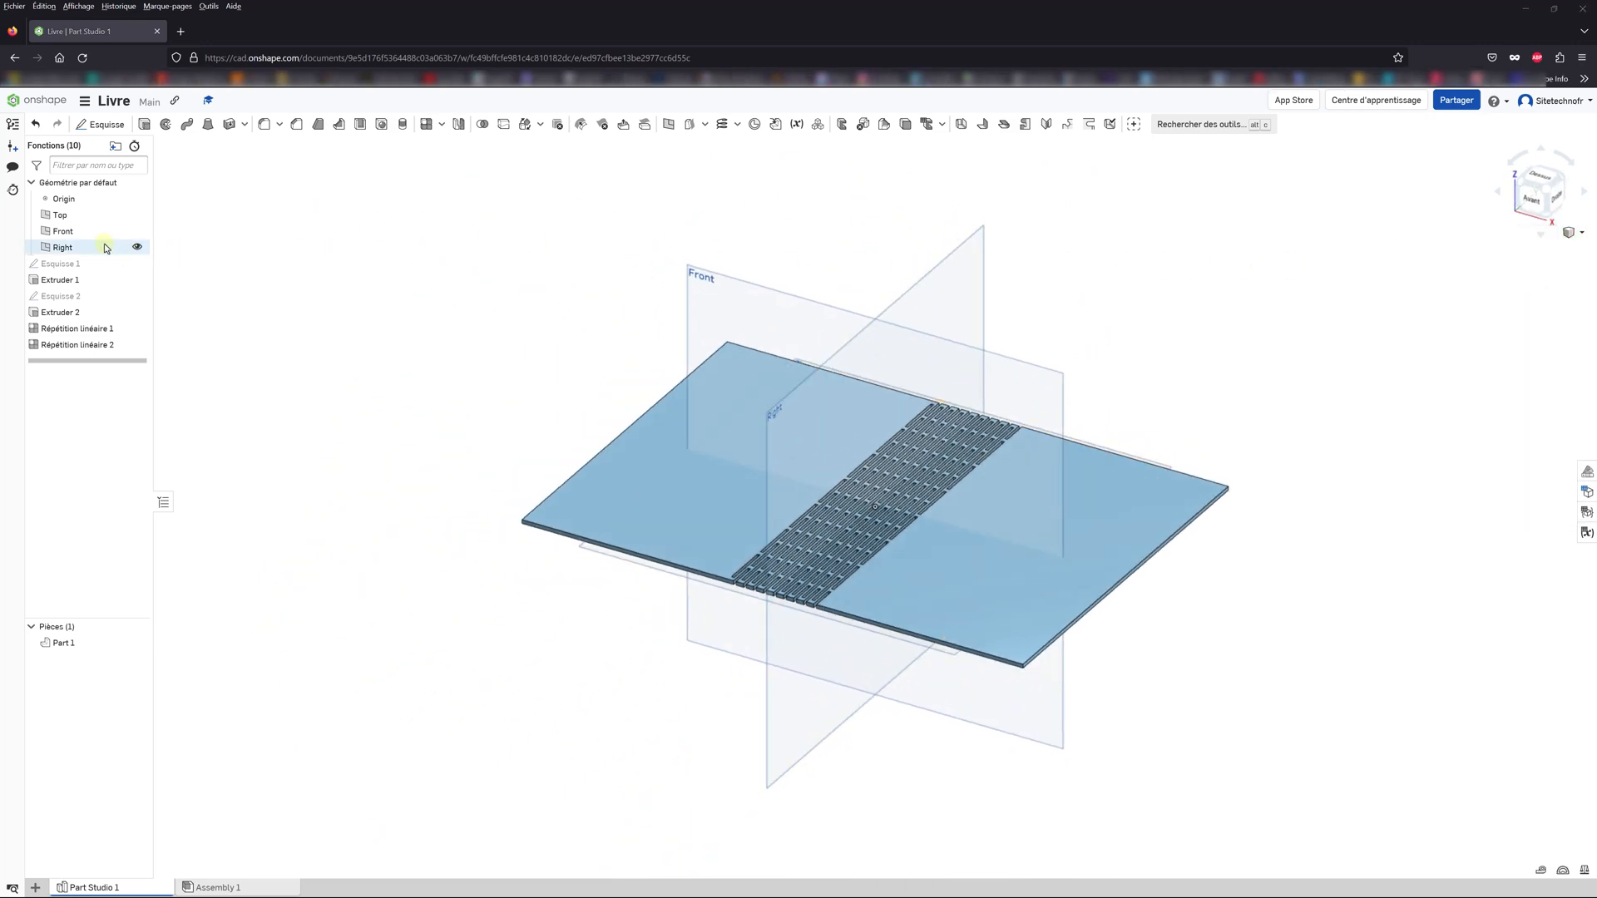
Step: Start a new sketch on the Front plane
click(59, 232)
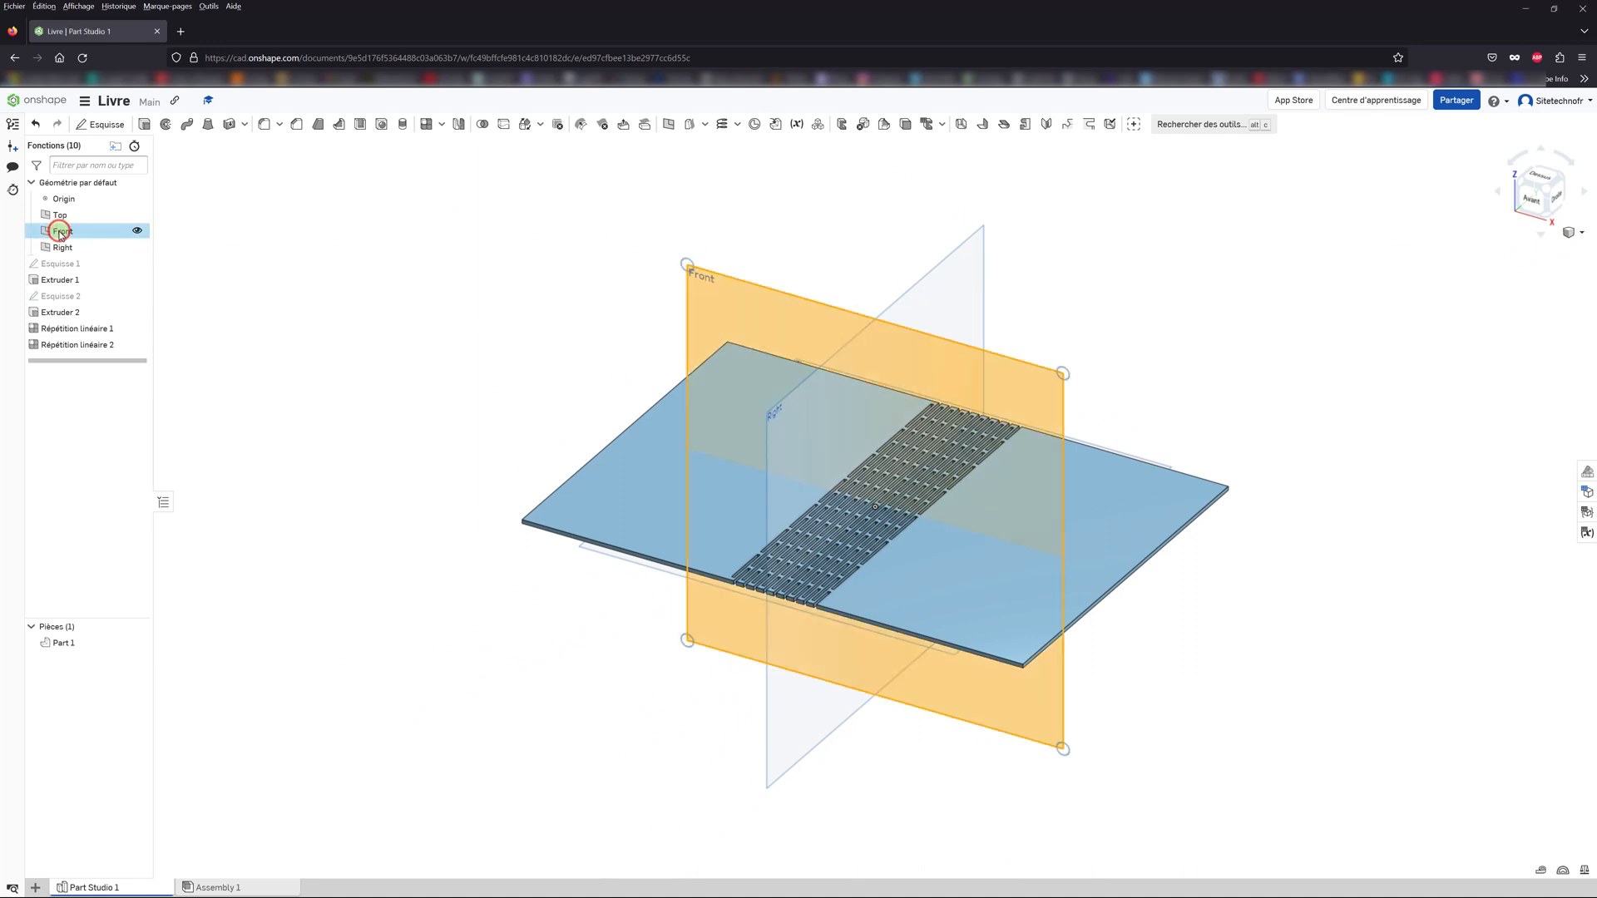
click(100, 125)
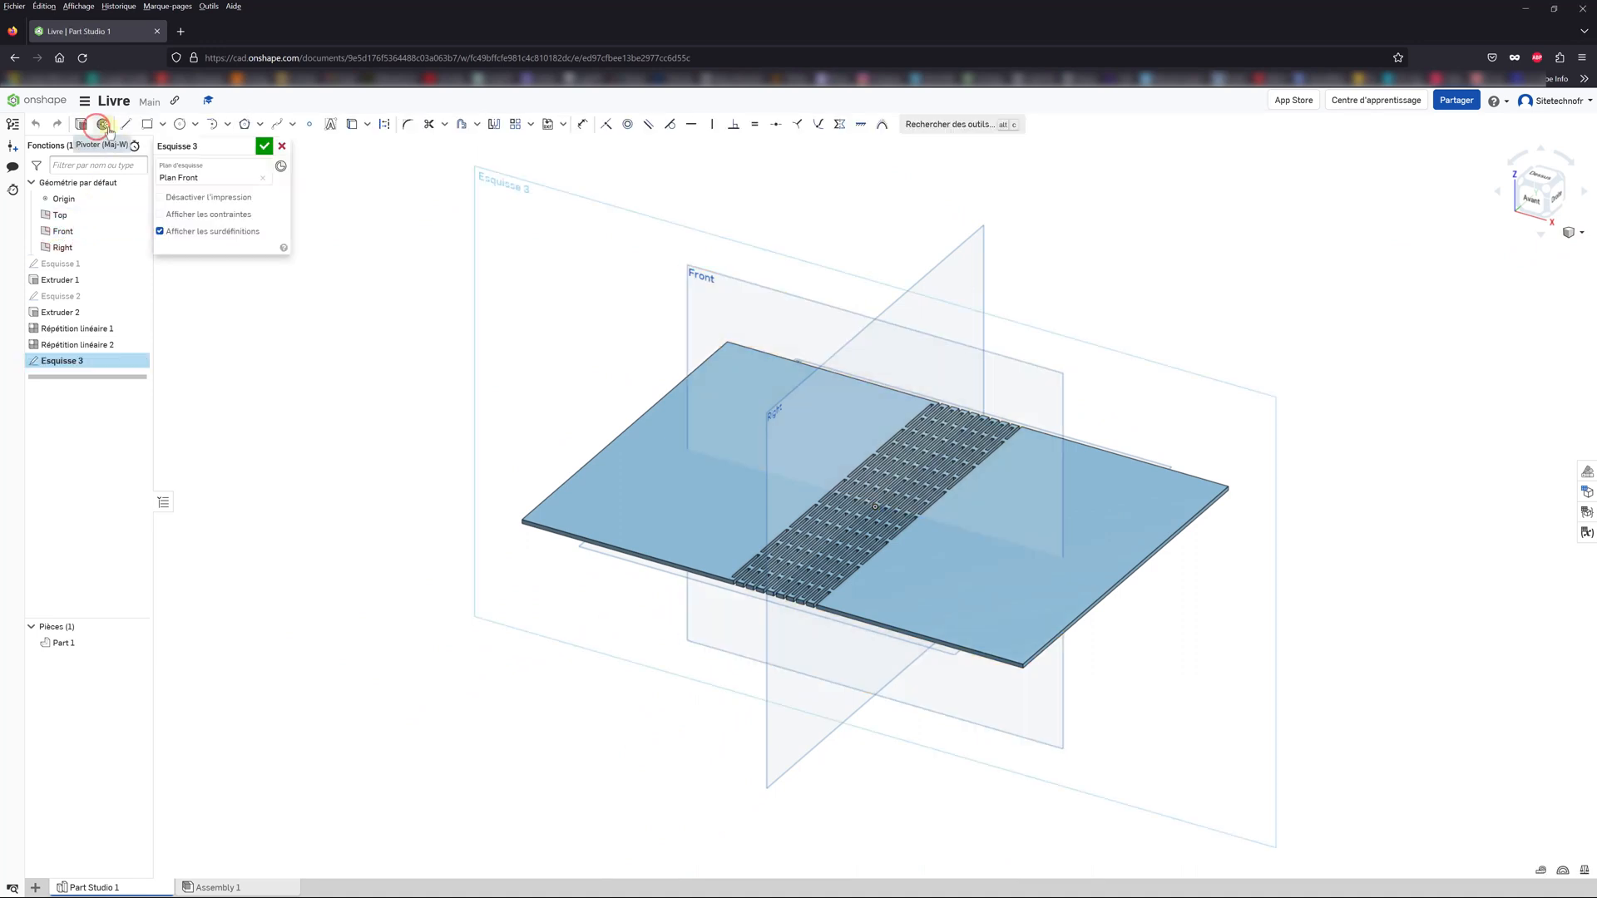
click(1527, 204)
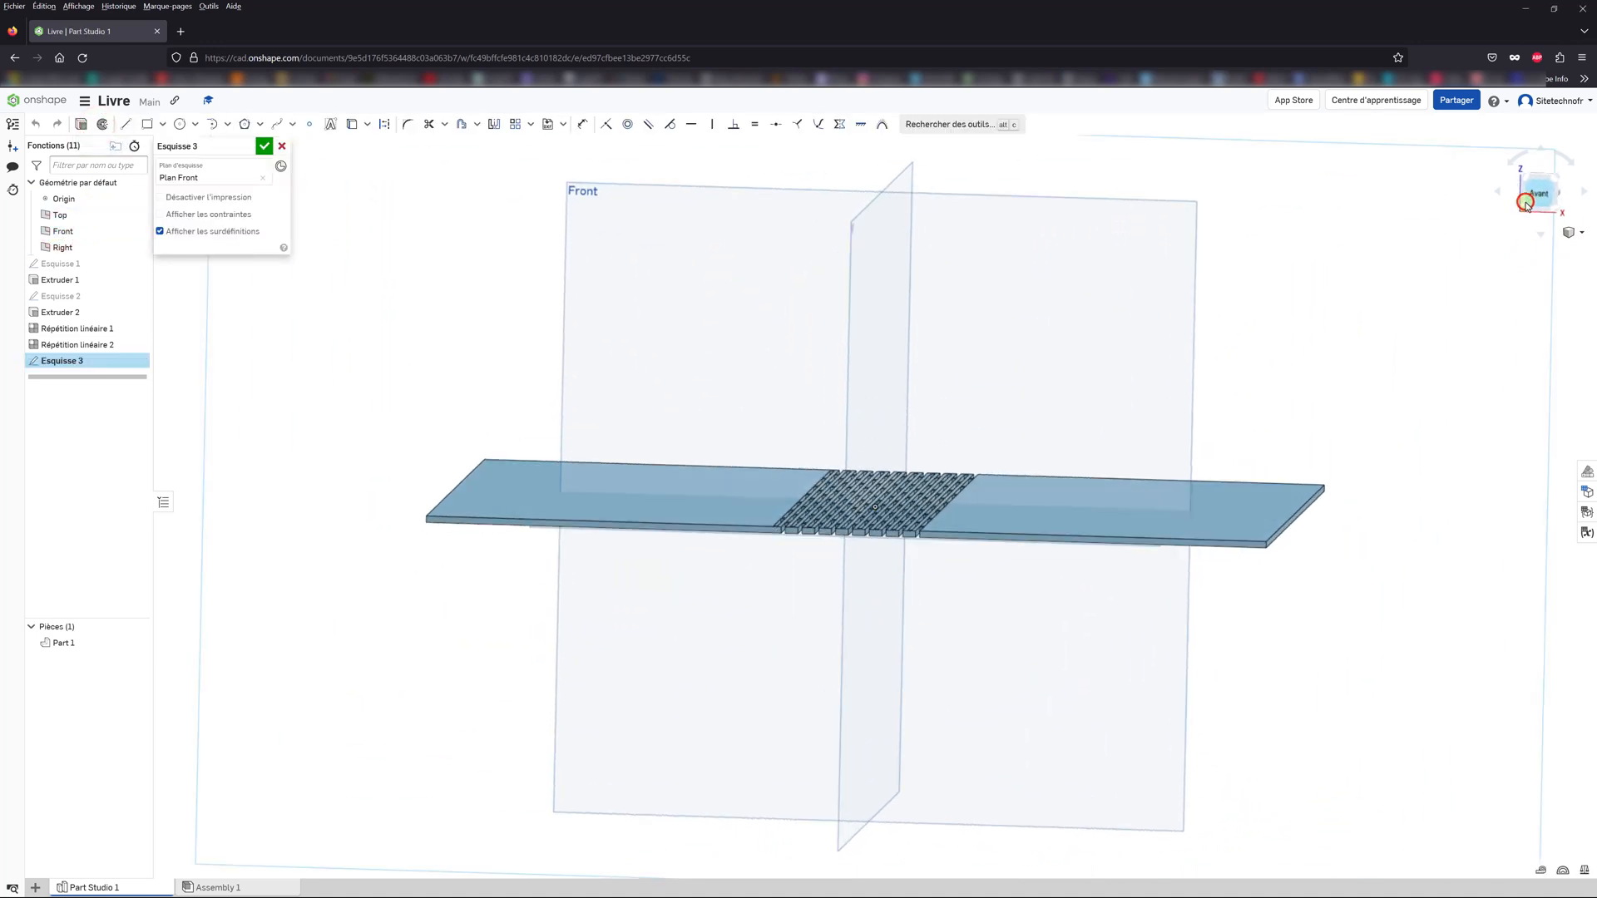
scroll(1393, 263, down, 1)
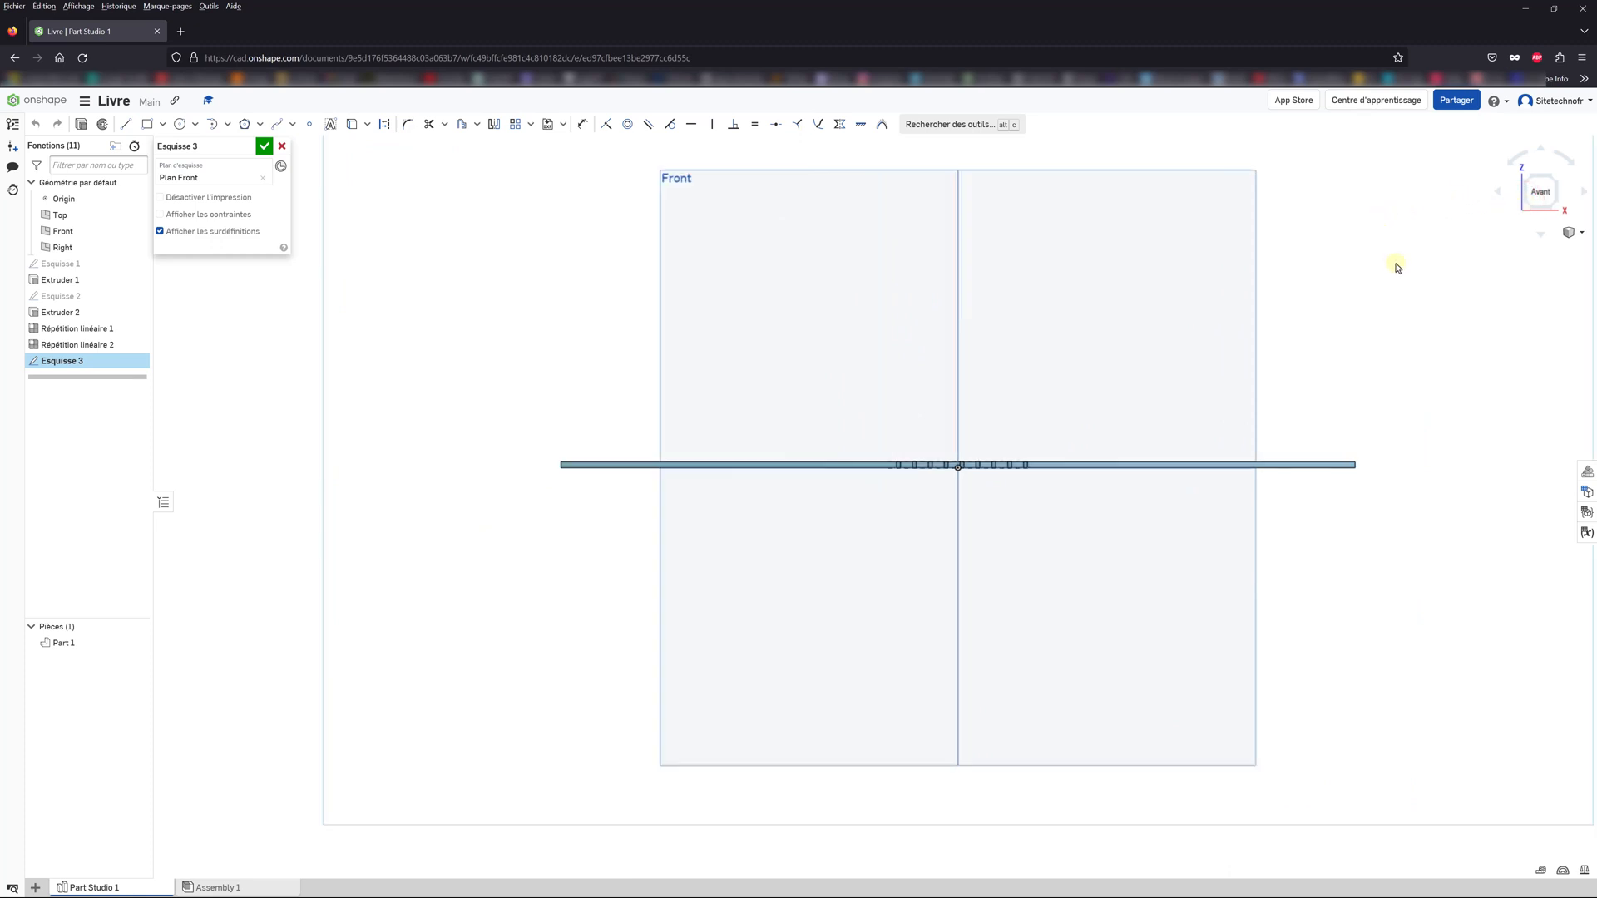
Step: Sketch an open three-line profile just above the plate's right half, about 77 mm long and 12 mm high, leaving its inner end open
scroll(1397, 263, up, 2)
scroll(1486, 446, up, 3)
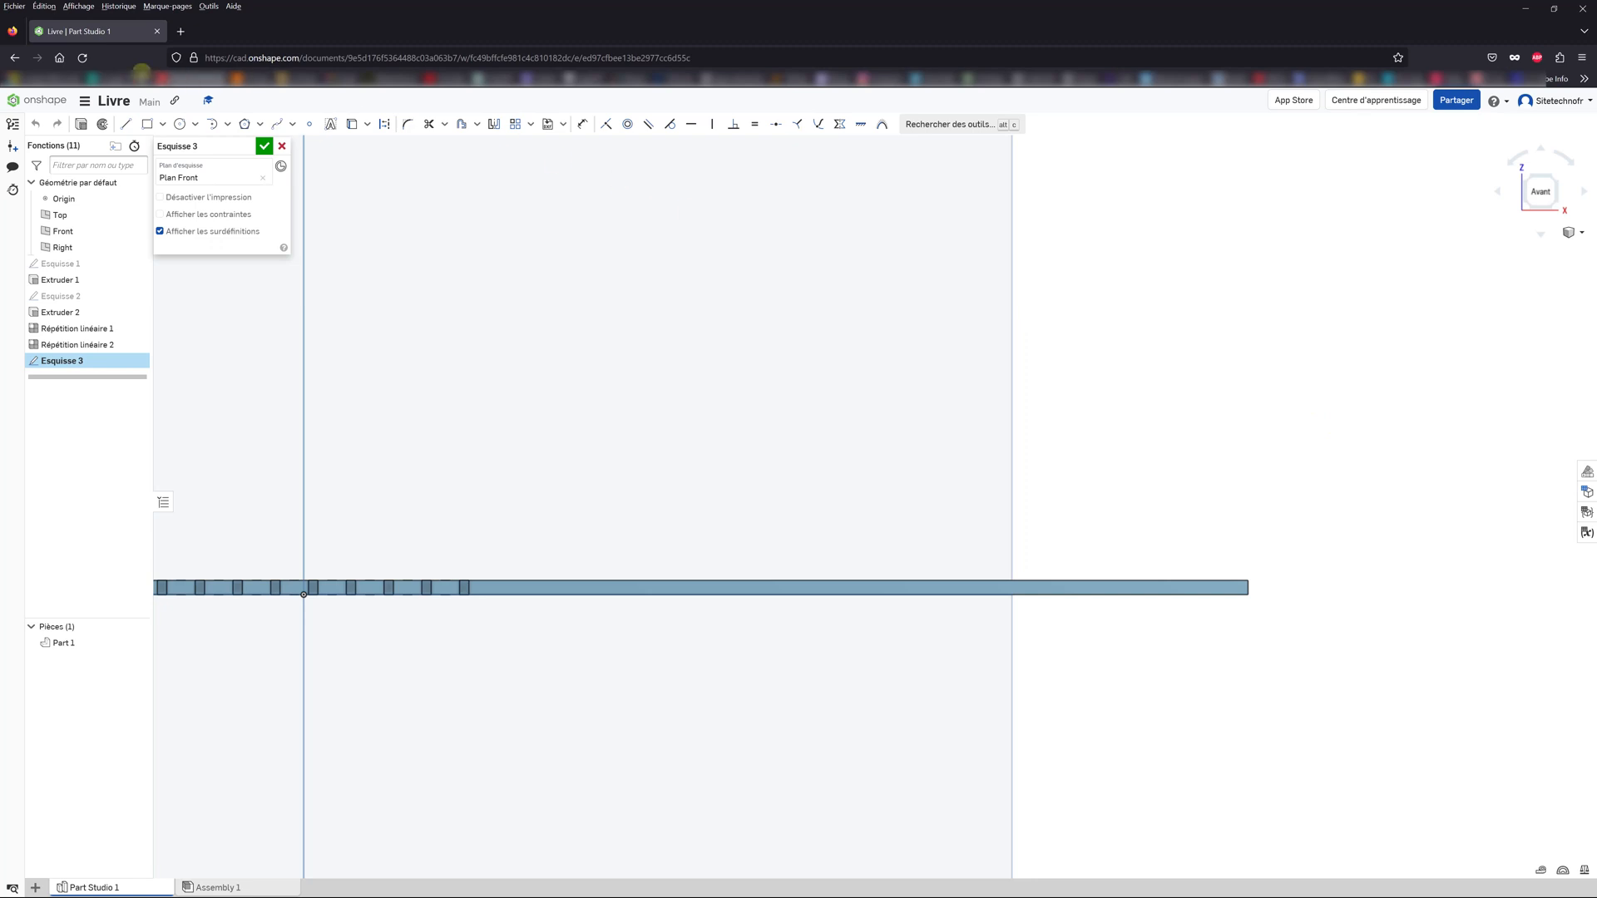
click(127, 124)
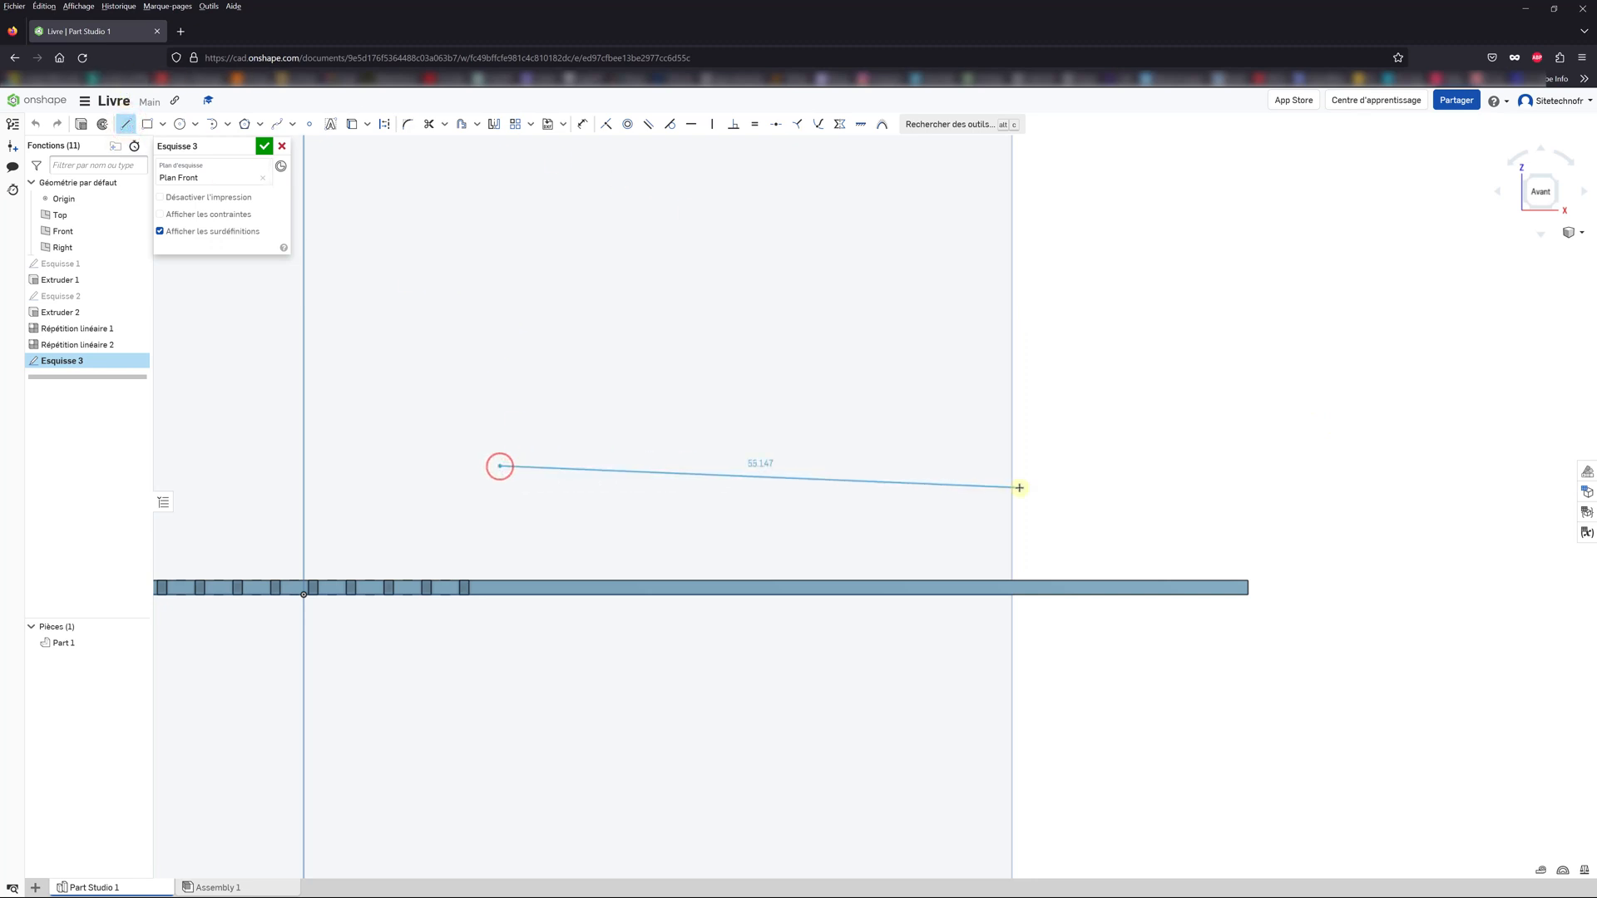
click(1226, 465)
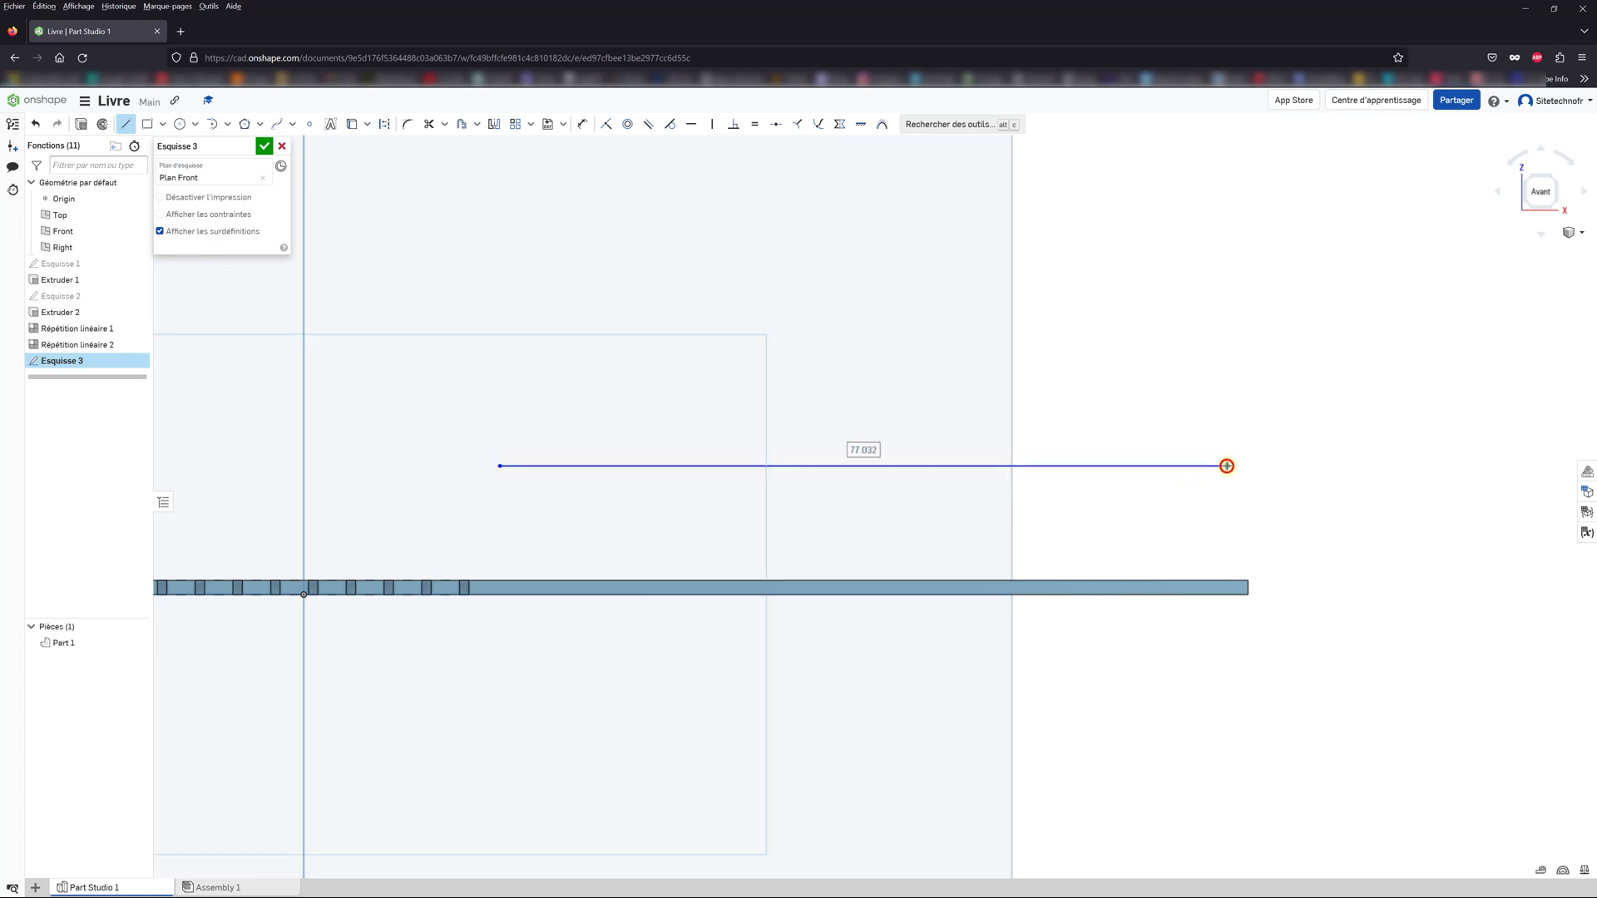
click(1227, 576)
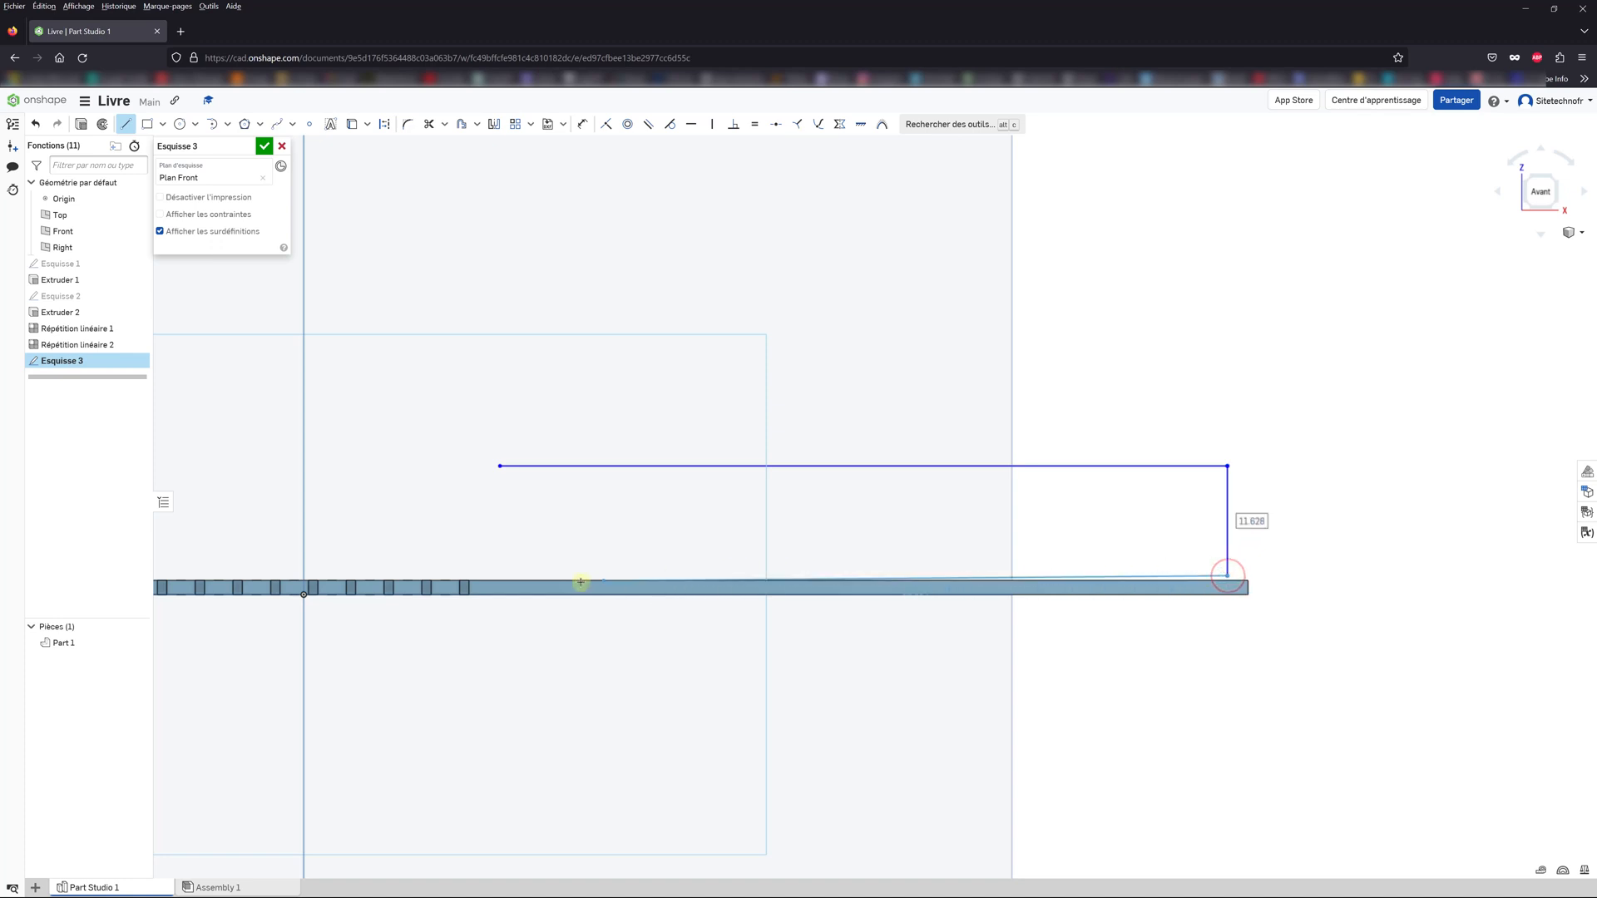
click(497, 575)
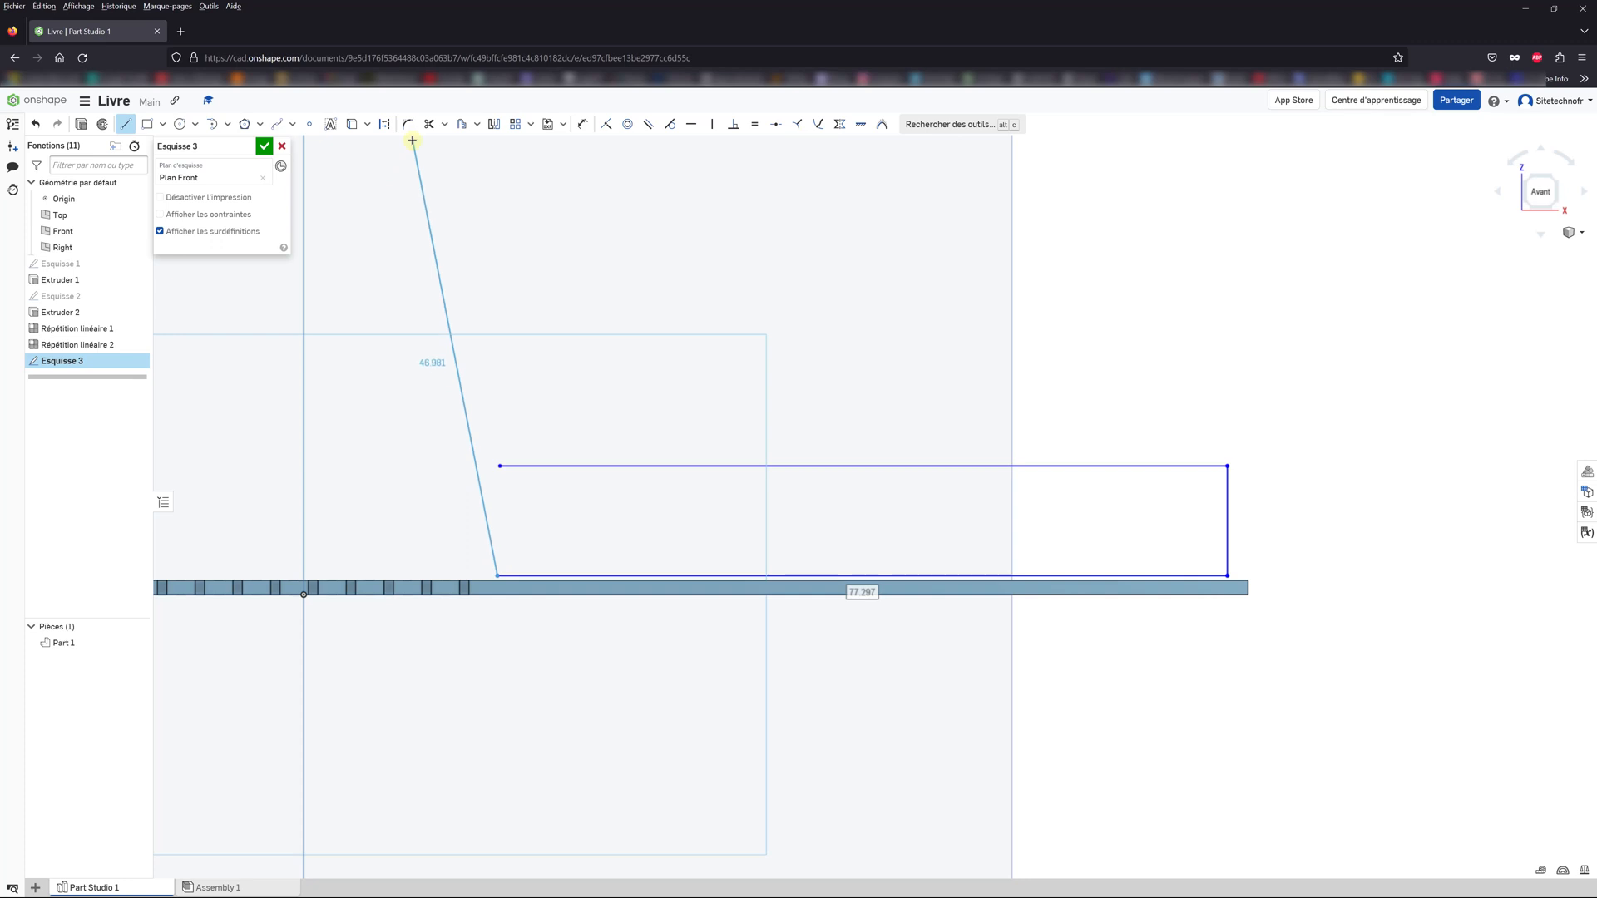
key(Escape)
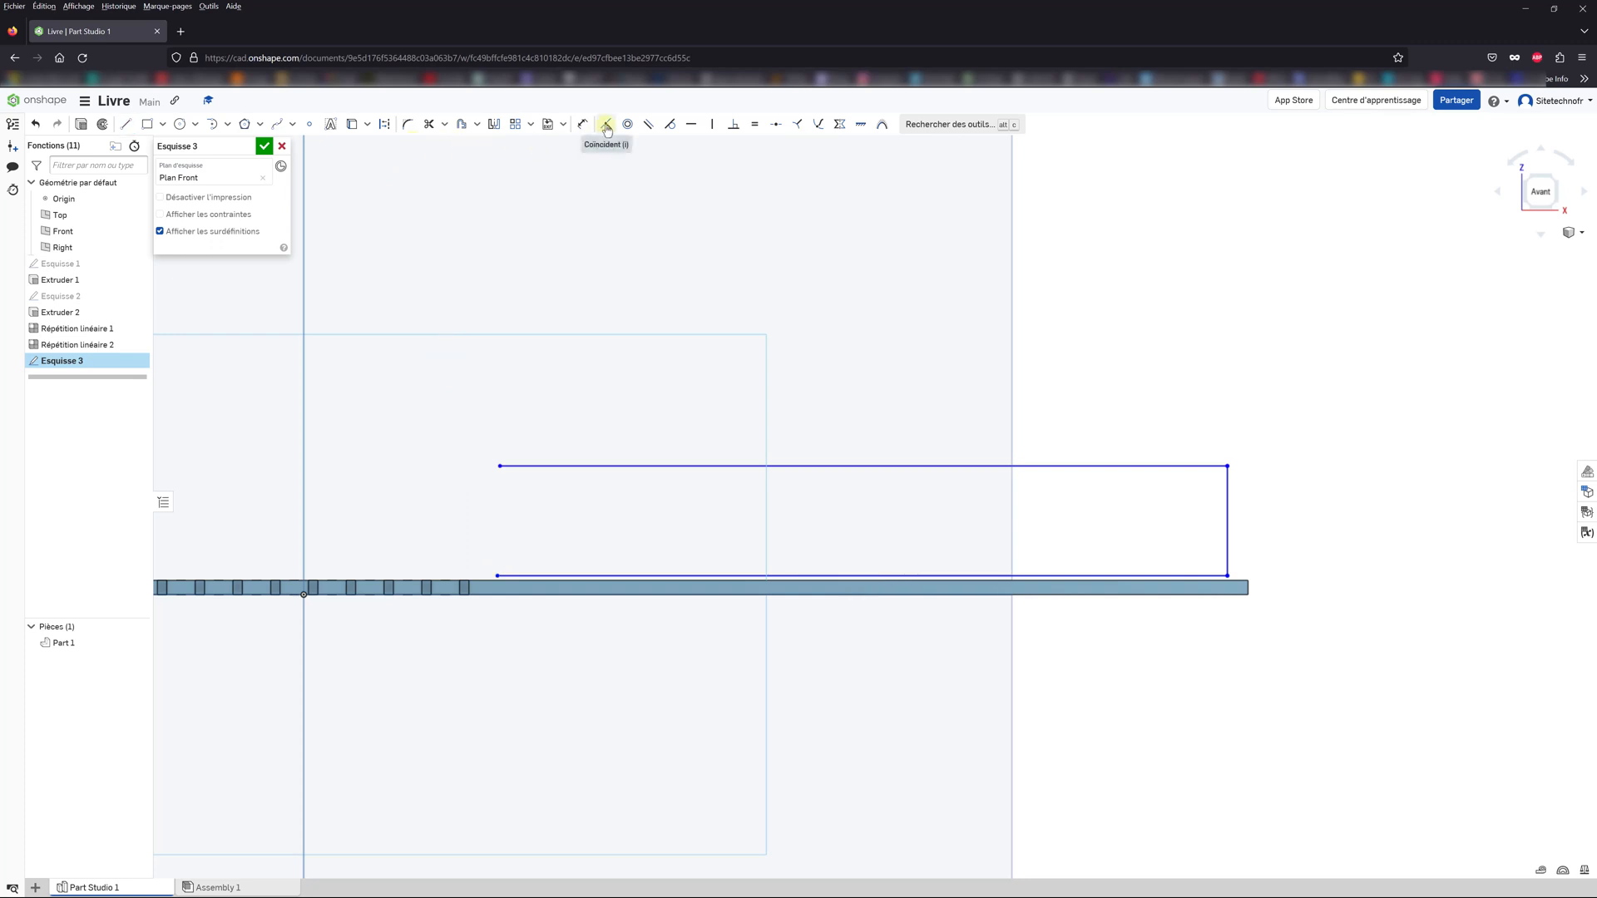
Step: Make the profile's lower line coincident with the plate's upper edge
click(607, 126)
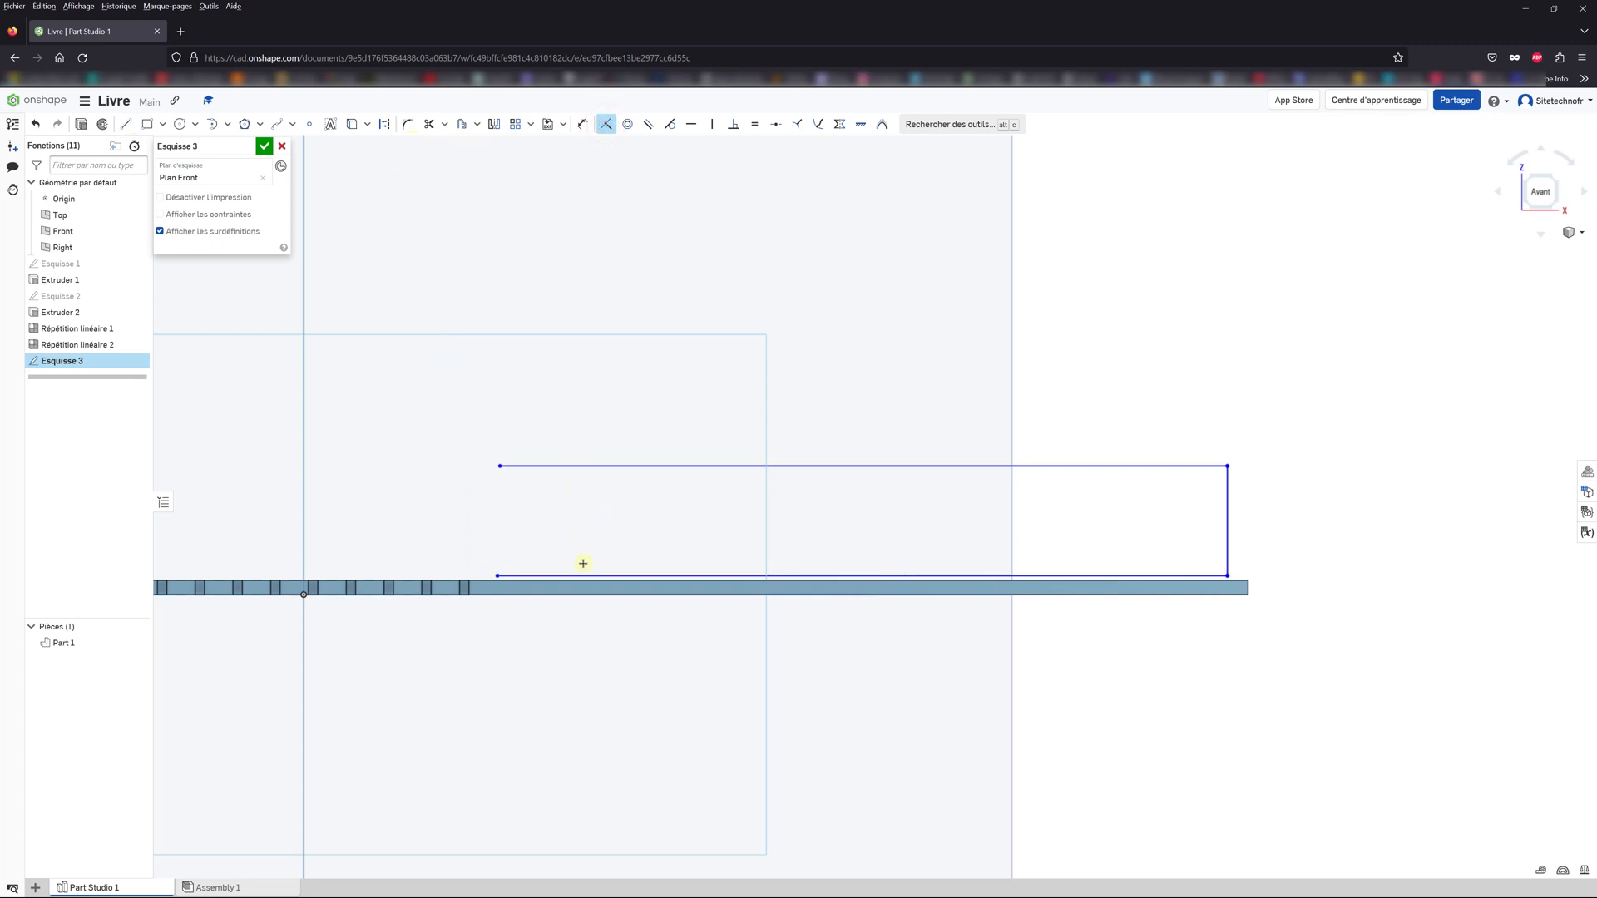
click(583, 576)
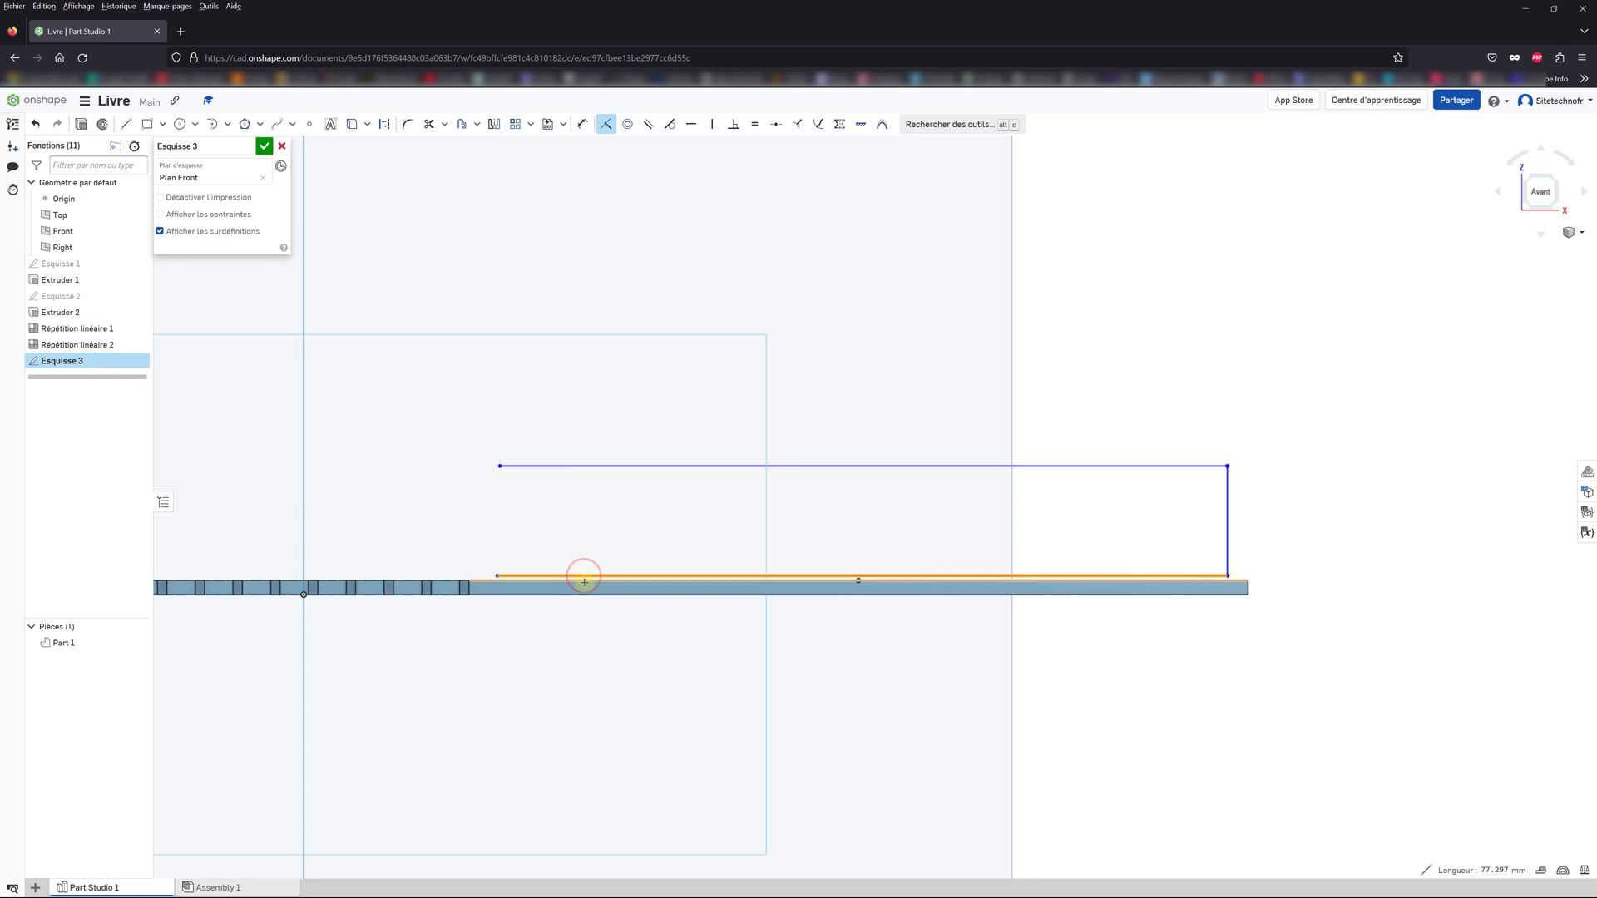
click(585, 582)
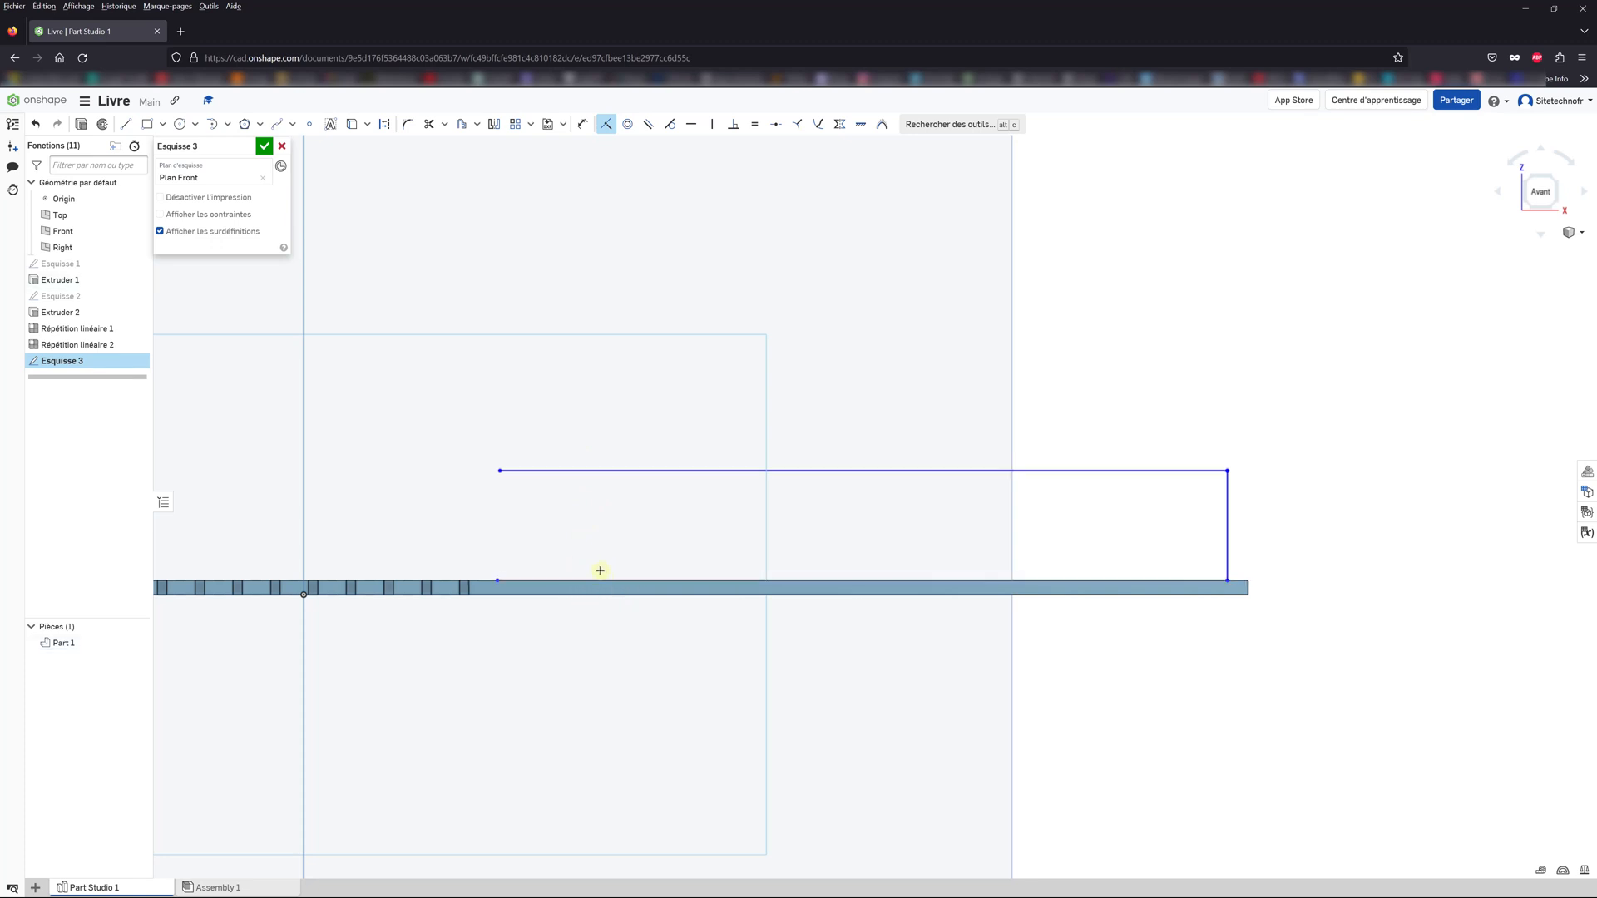
click(605, 581)
click(606, 562)
Step: Close the profile's open end beside the slots with a tangent arc between the lower and upper lines
click(226, 125)
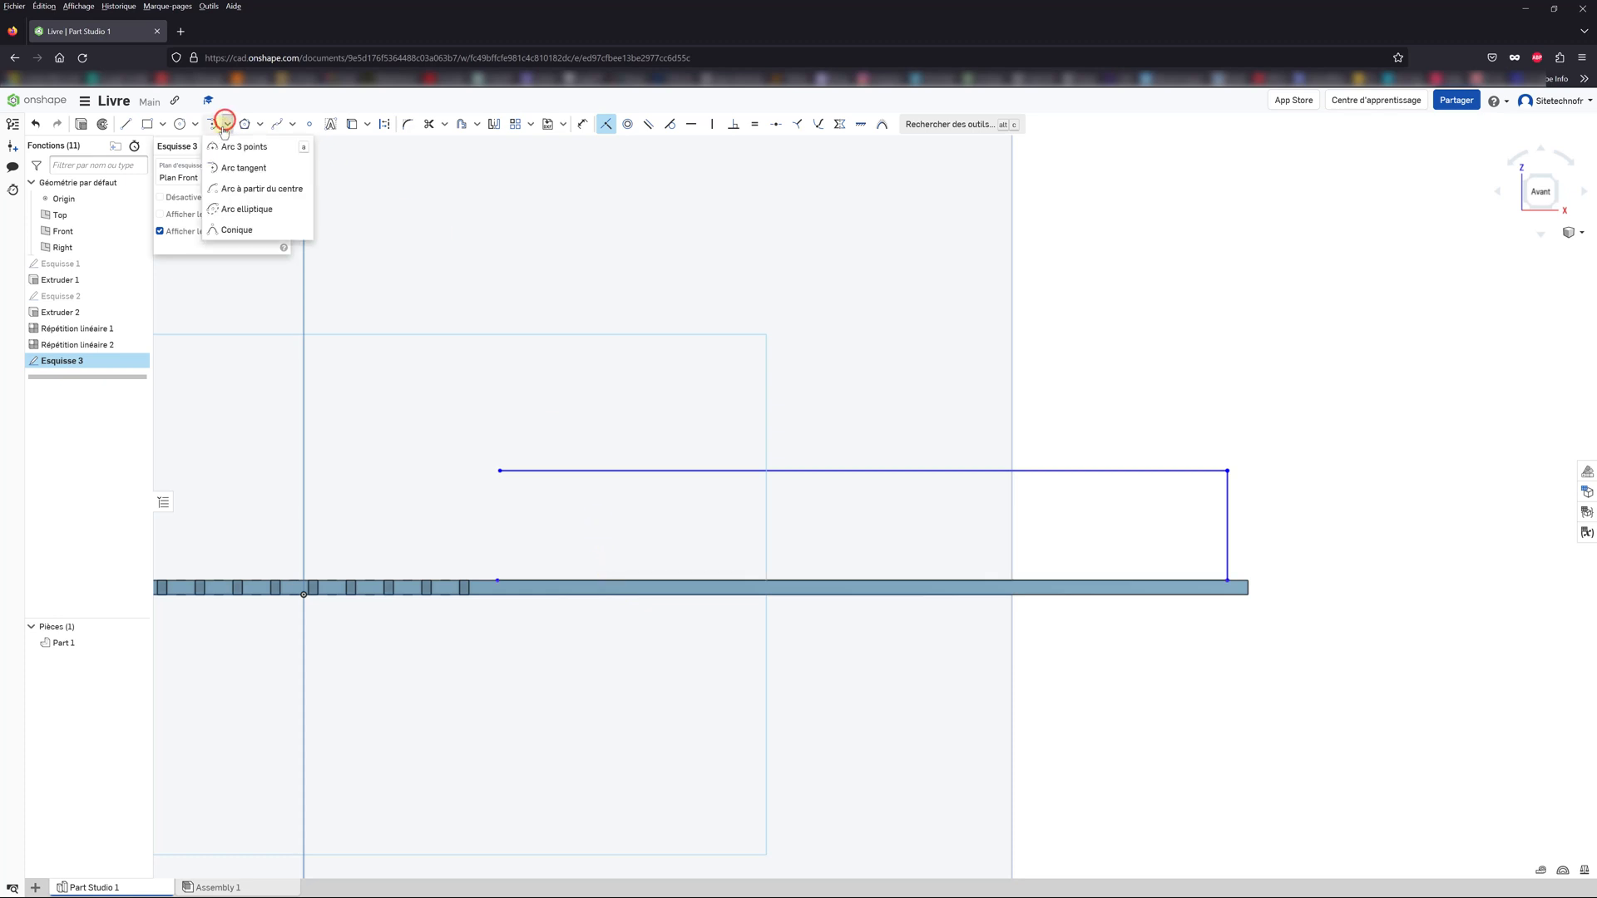
click(222, 168)
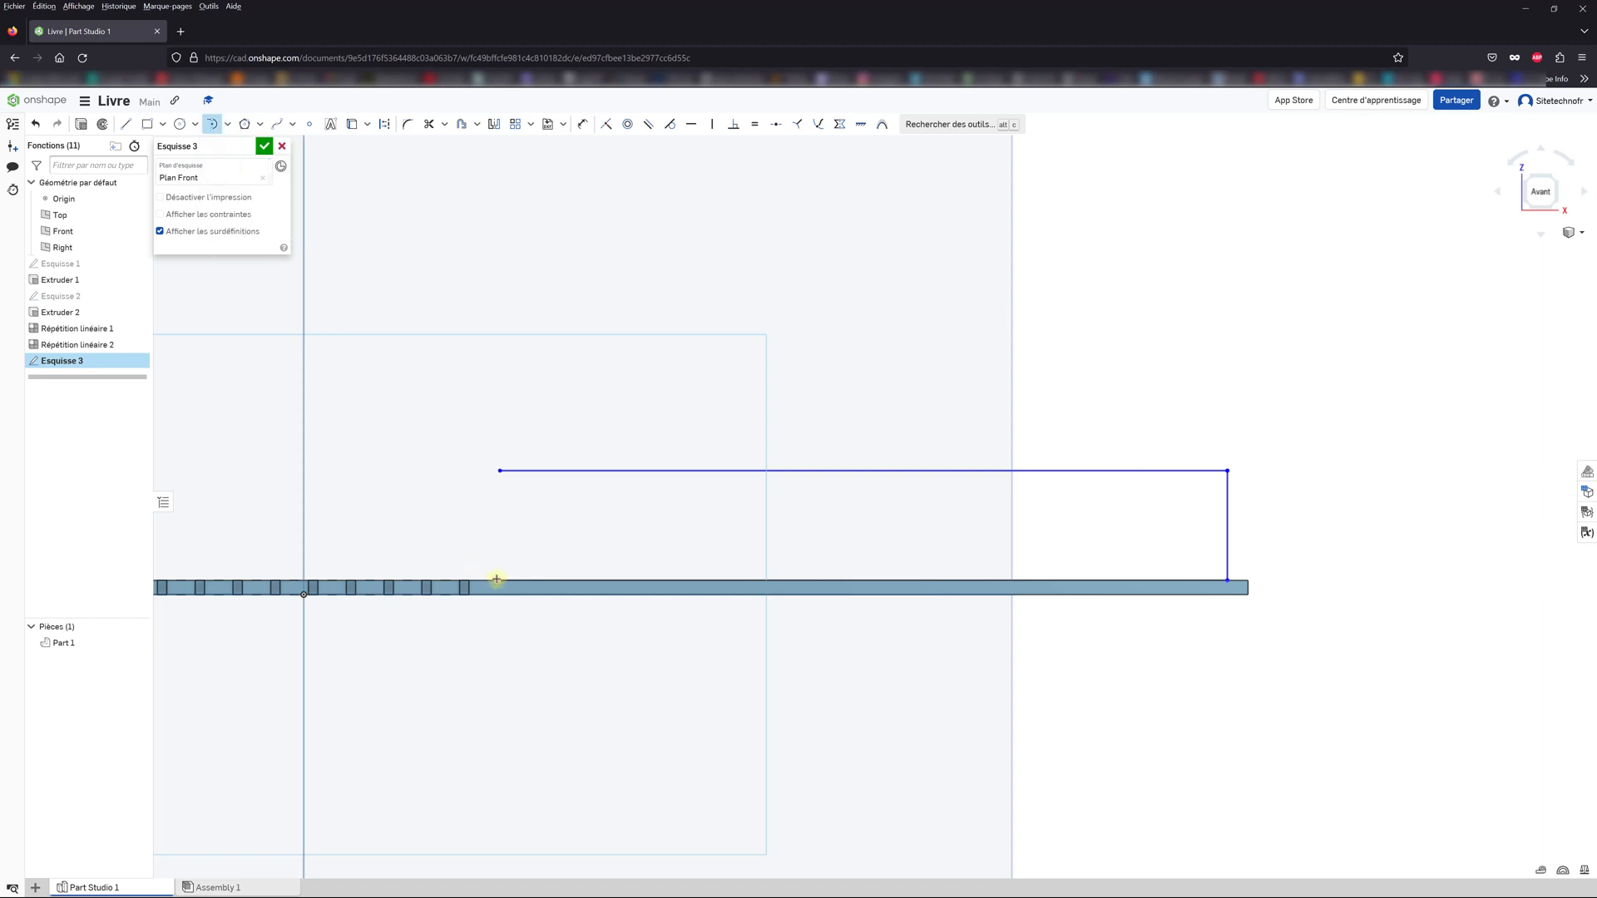
click(498, 470)
key(Escape)
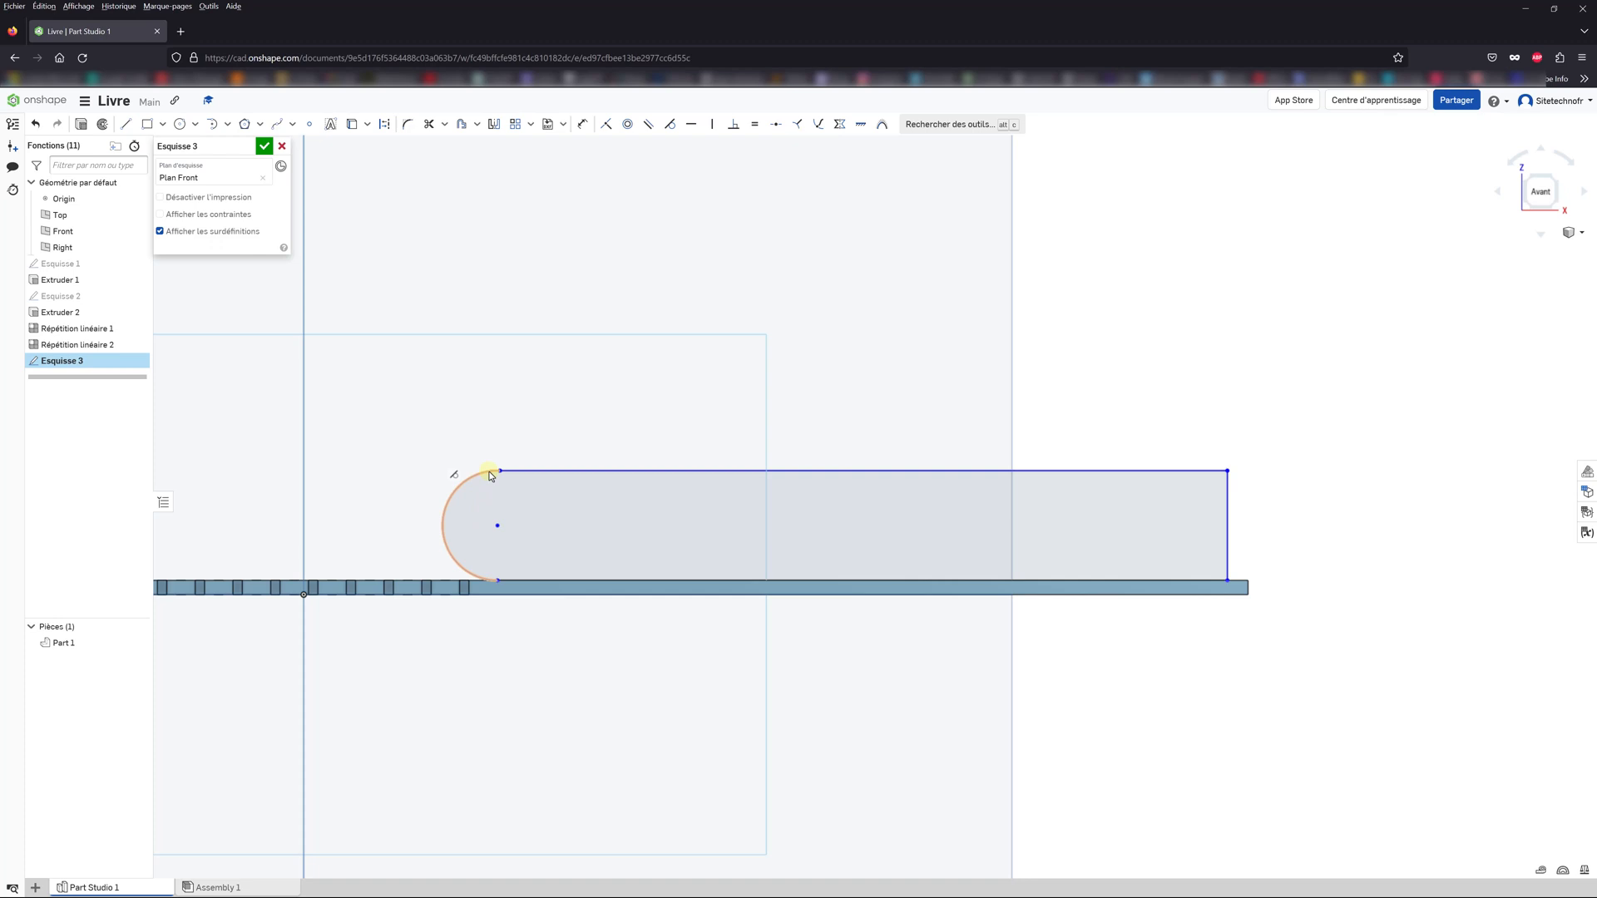
Step: Dimension the arc's lower endpoint 1.5 mm from the near edge of the outermost right slot
click(581, 125)
scroll(492, 563, up, 6)
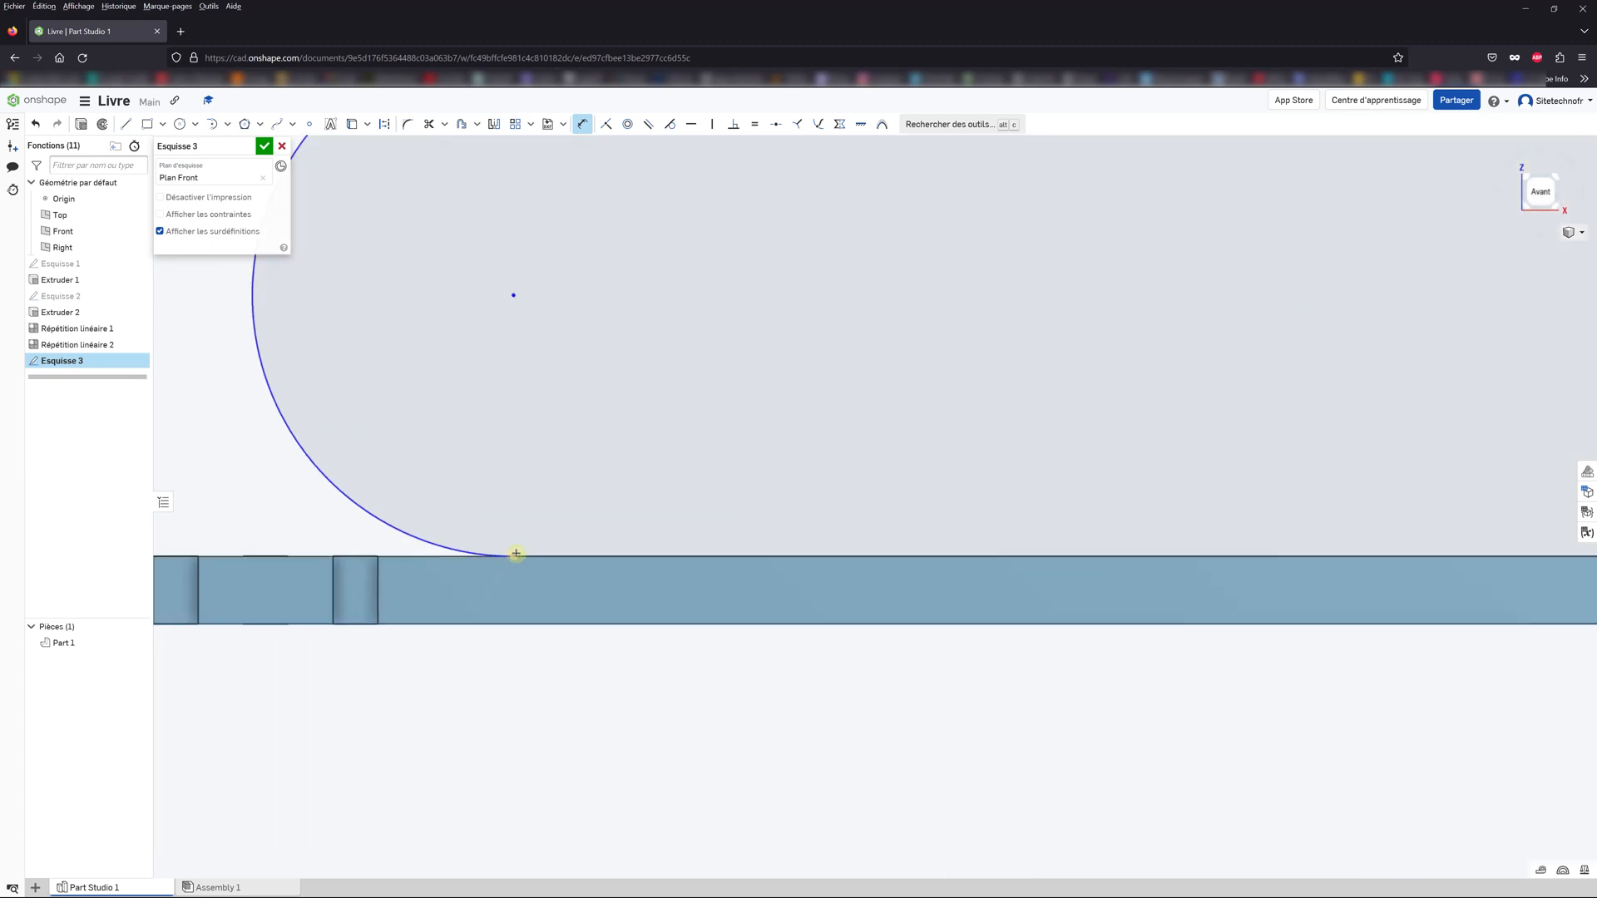
click(516, 555)
click(379, 572)
click(429, 679)
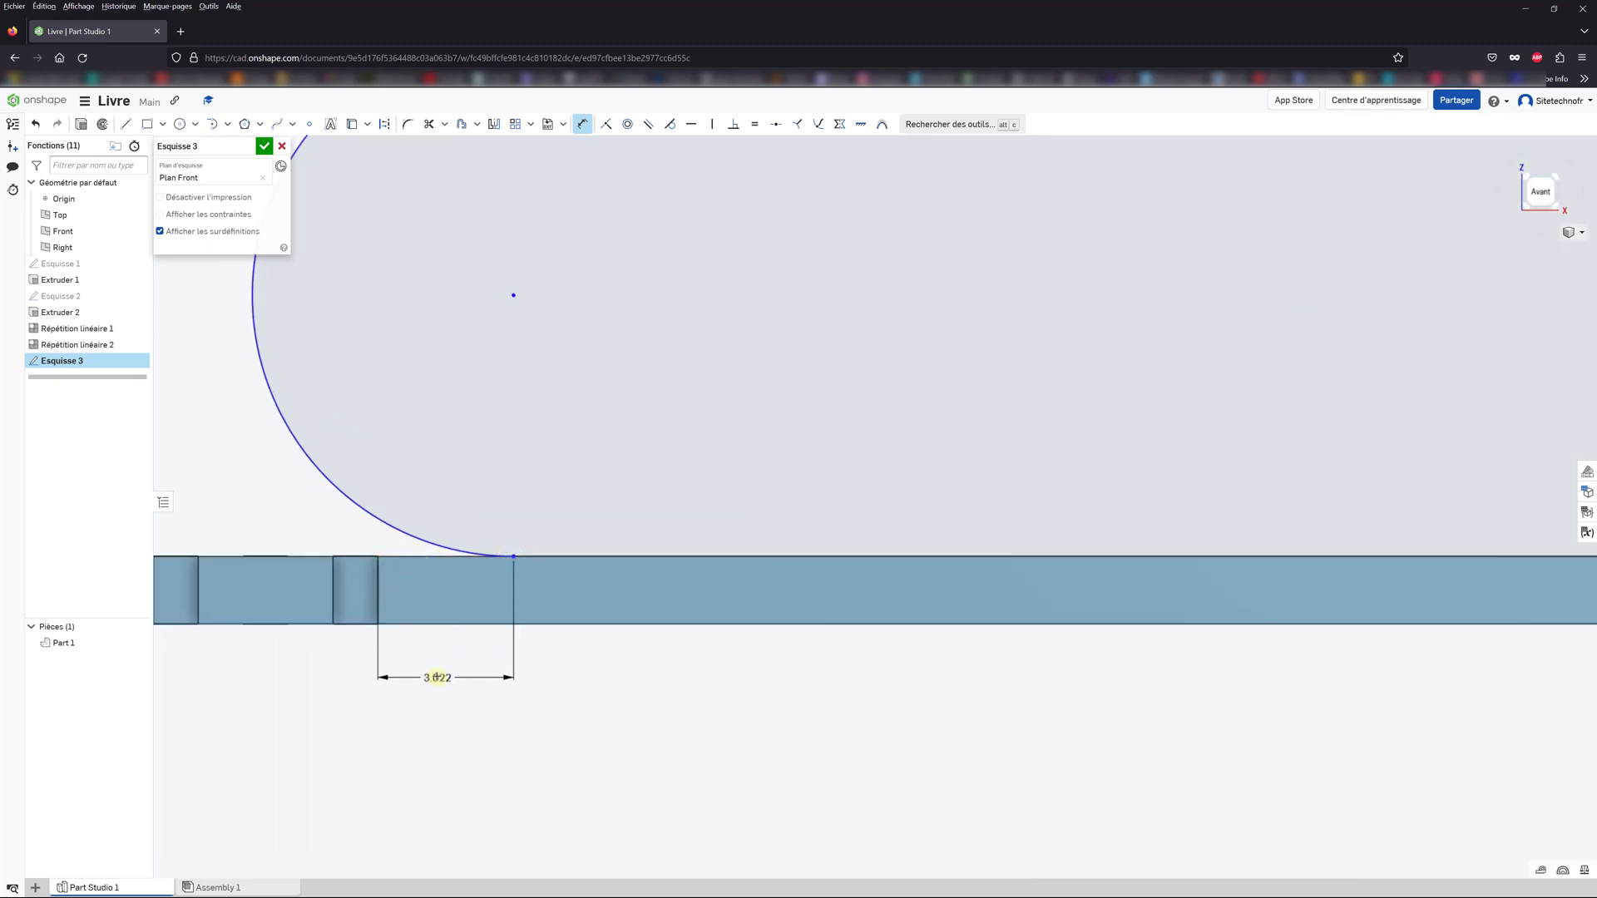
click(437, 669)
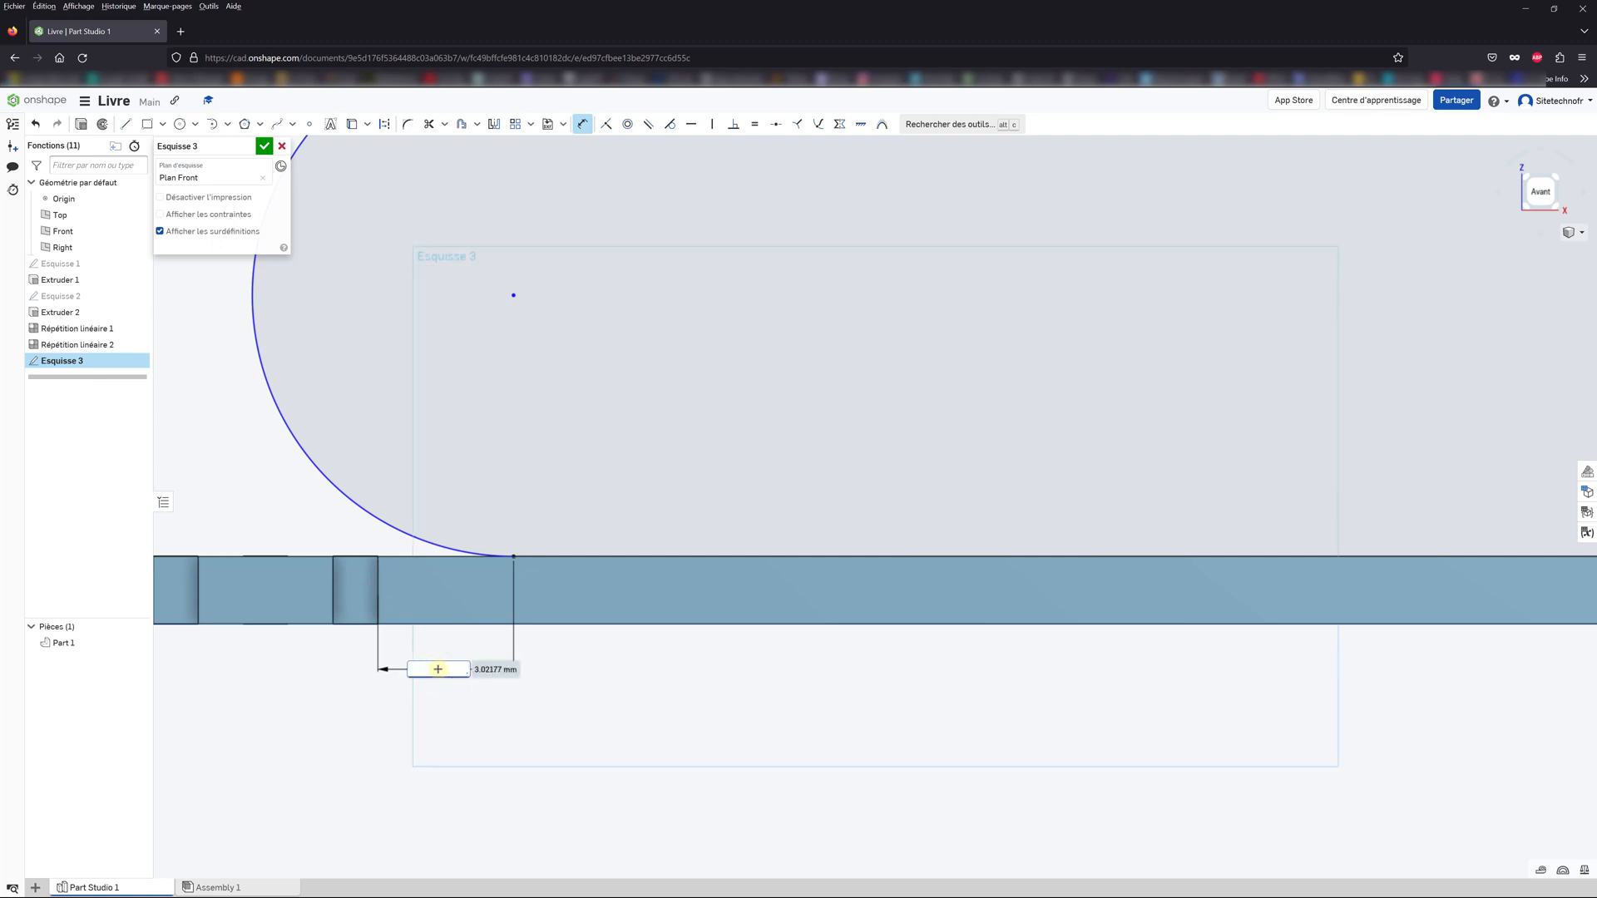
text(1.5)
key(Return)
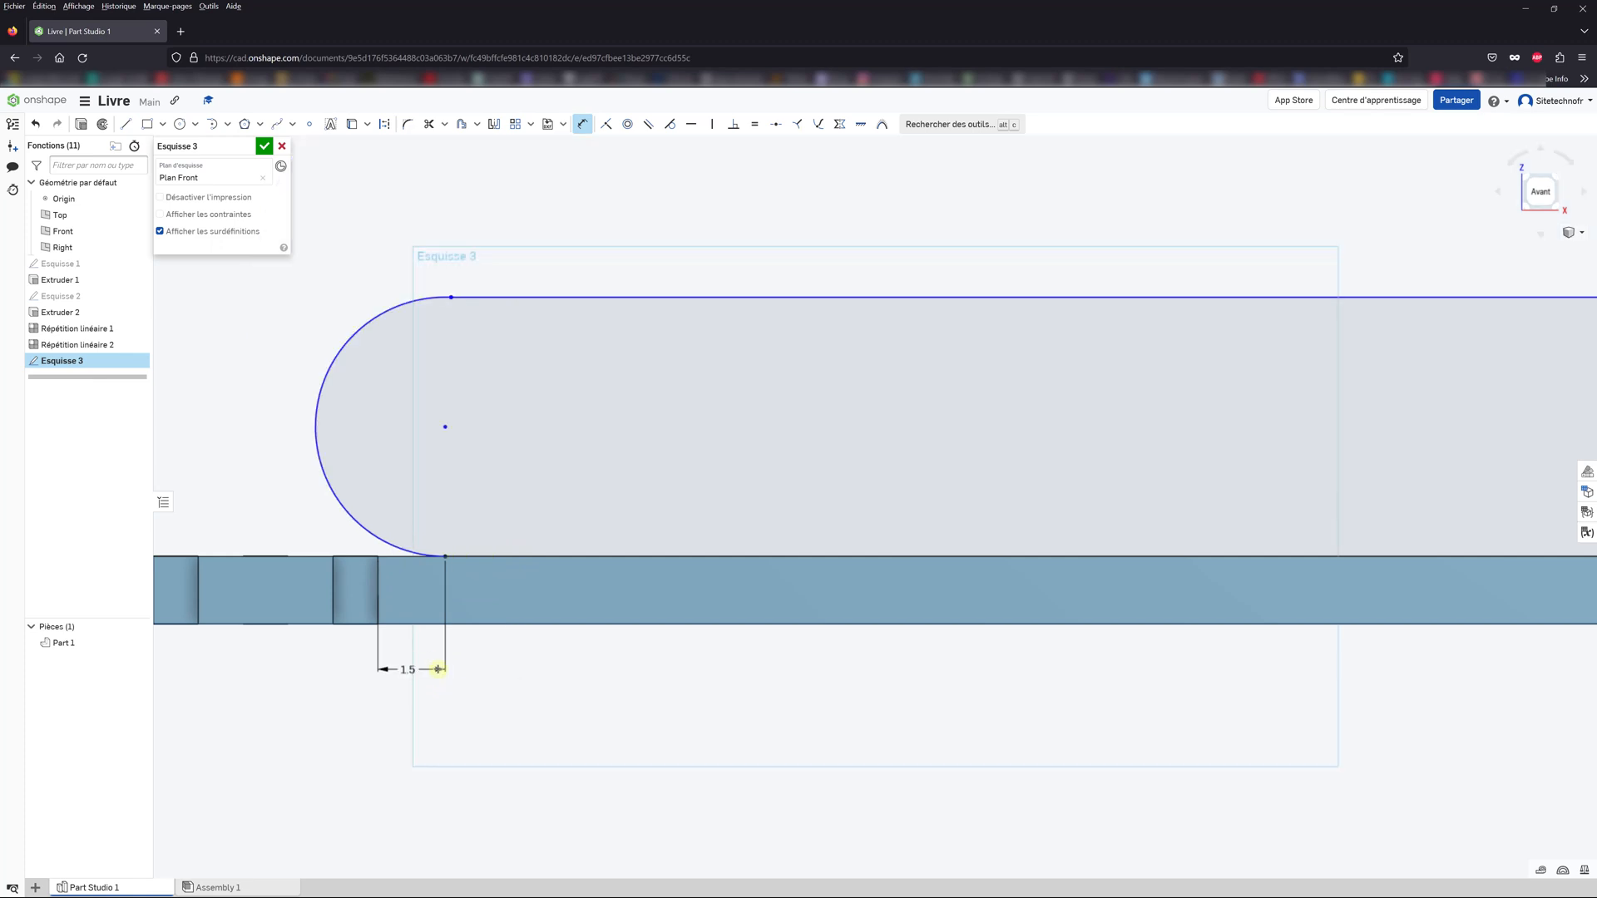
Step: Dimension the profile's vertical end line 1 mm from the plate's right end
scroll(597, 475, down, 6)
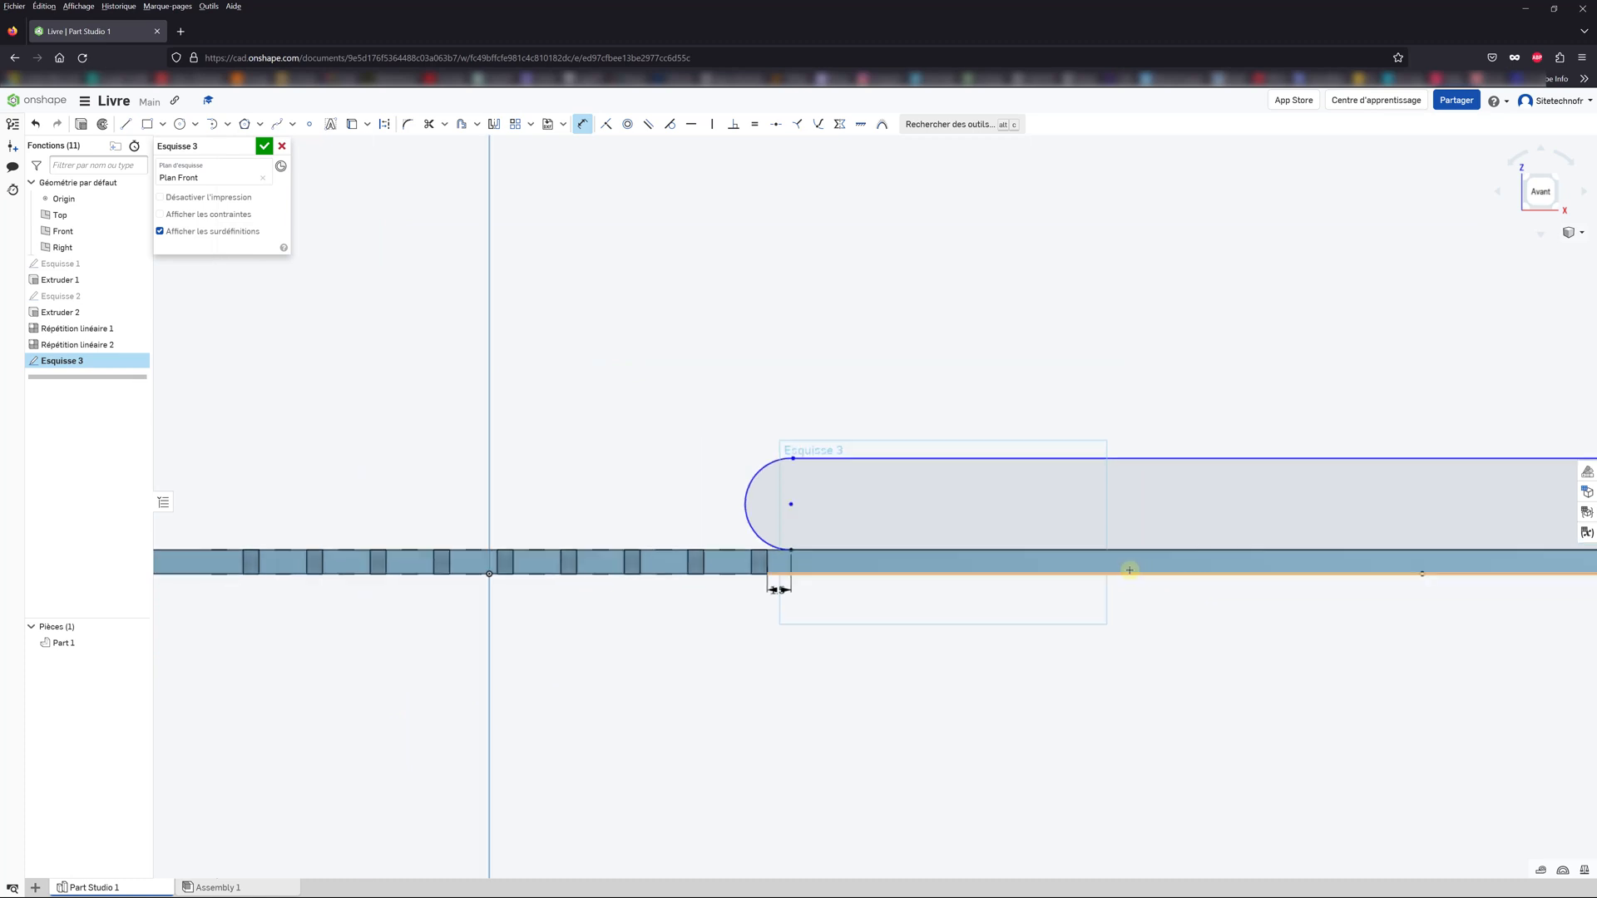
scroll(1509, 571, down, 4)
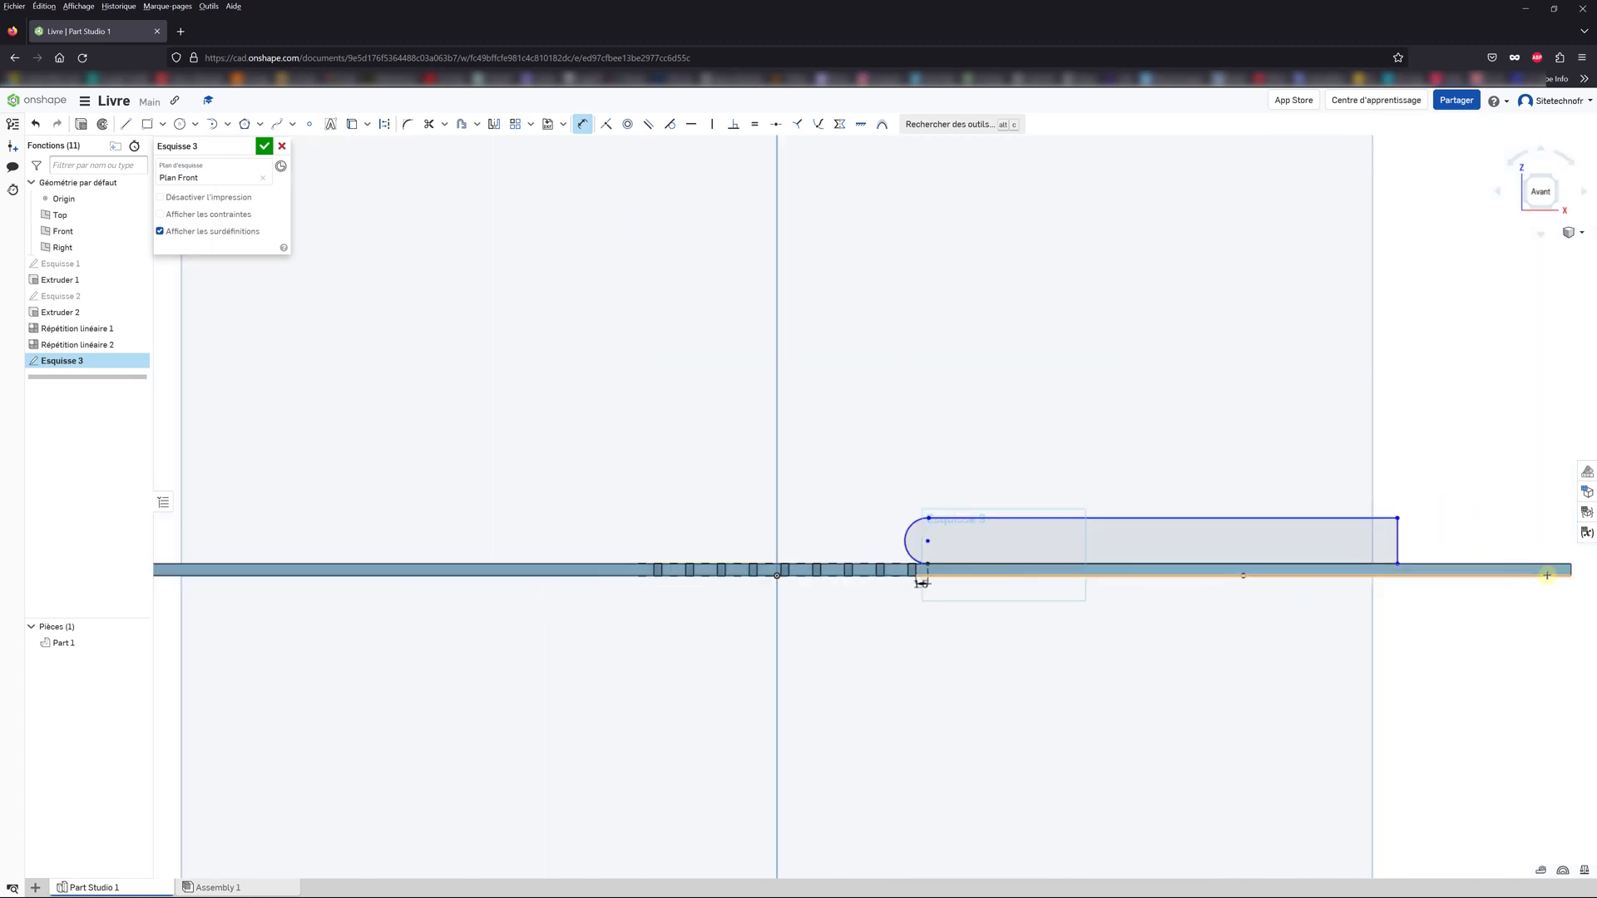
scroll(1568, 570, up, 3)
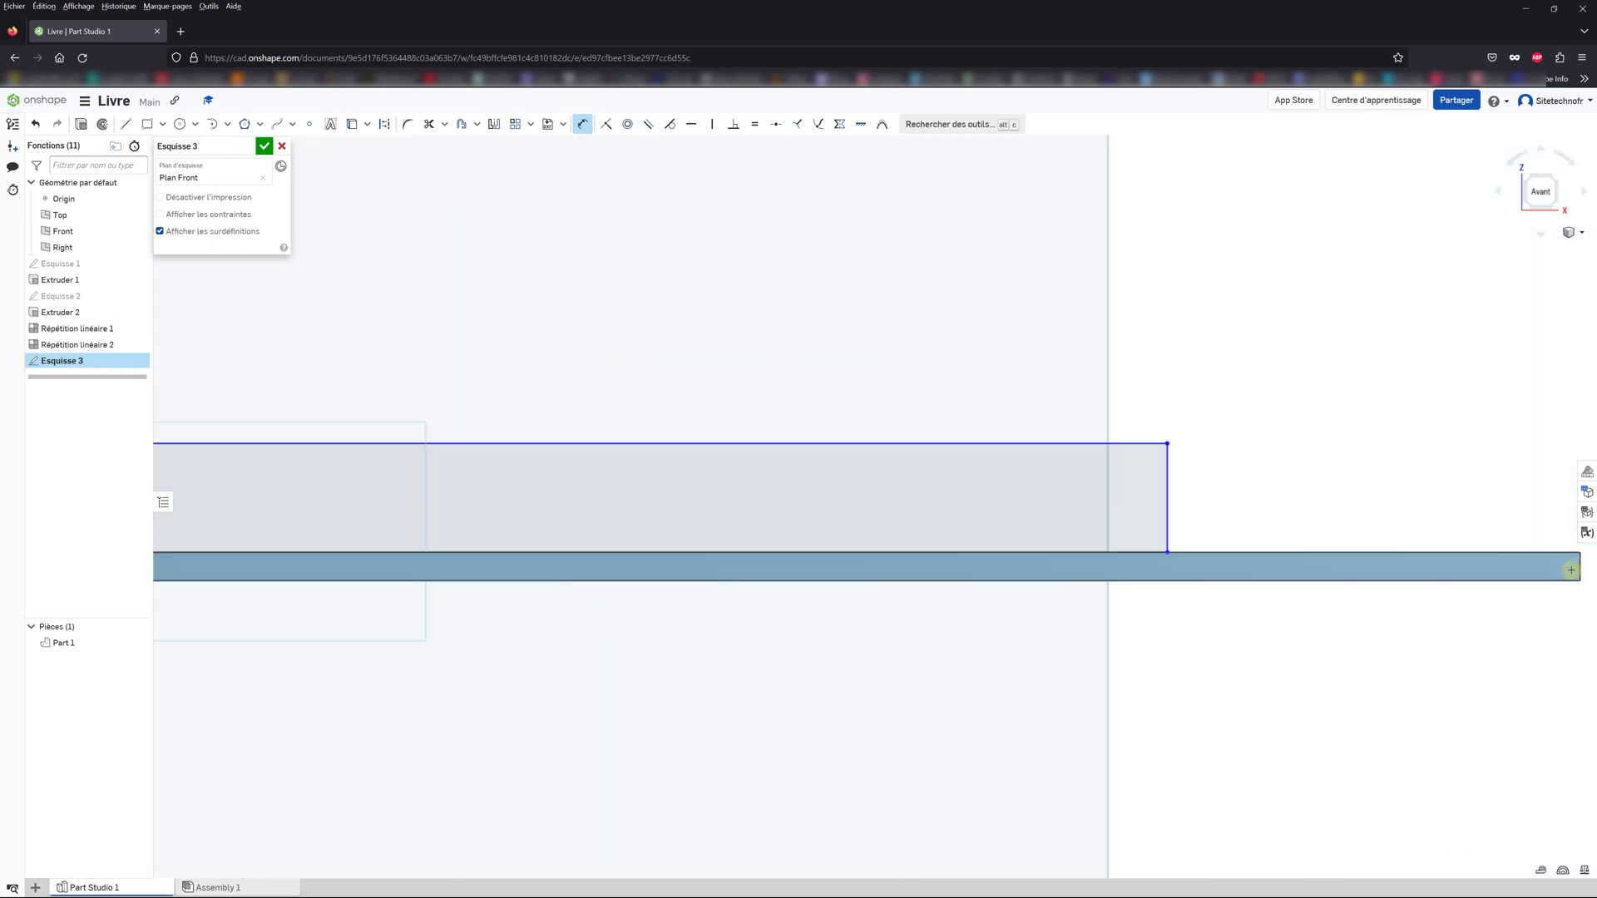
click(1169, 508)
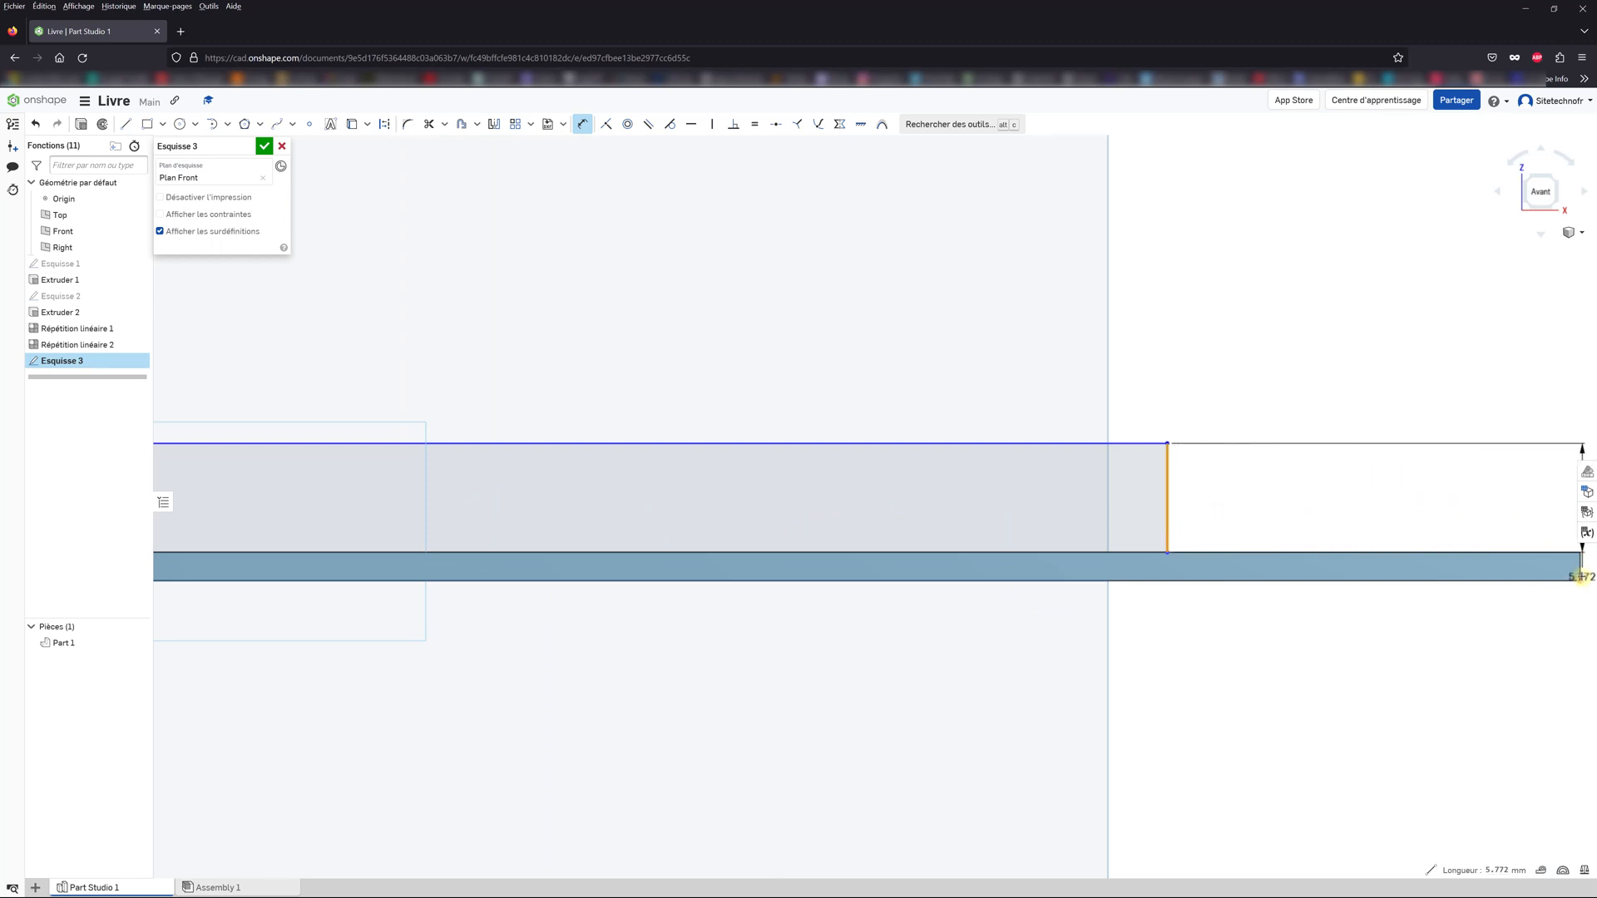
click(1580, 577)
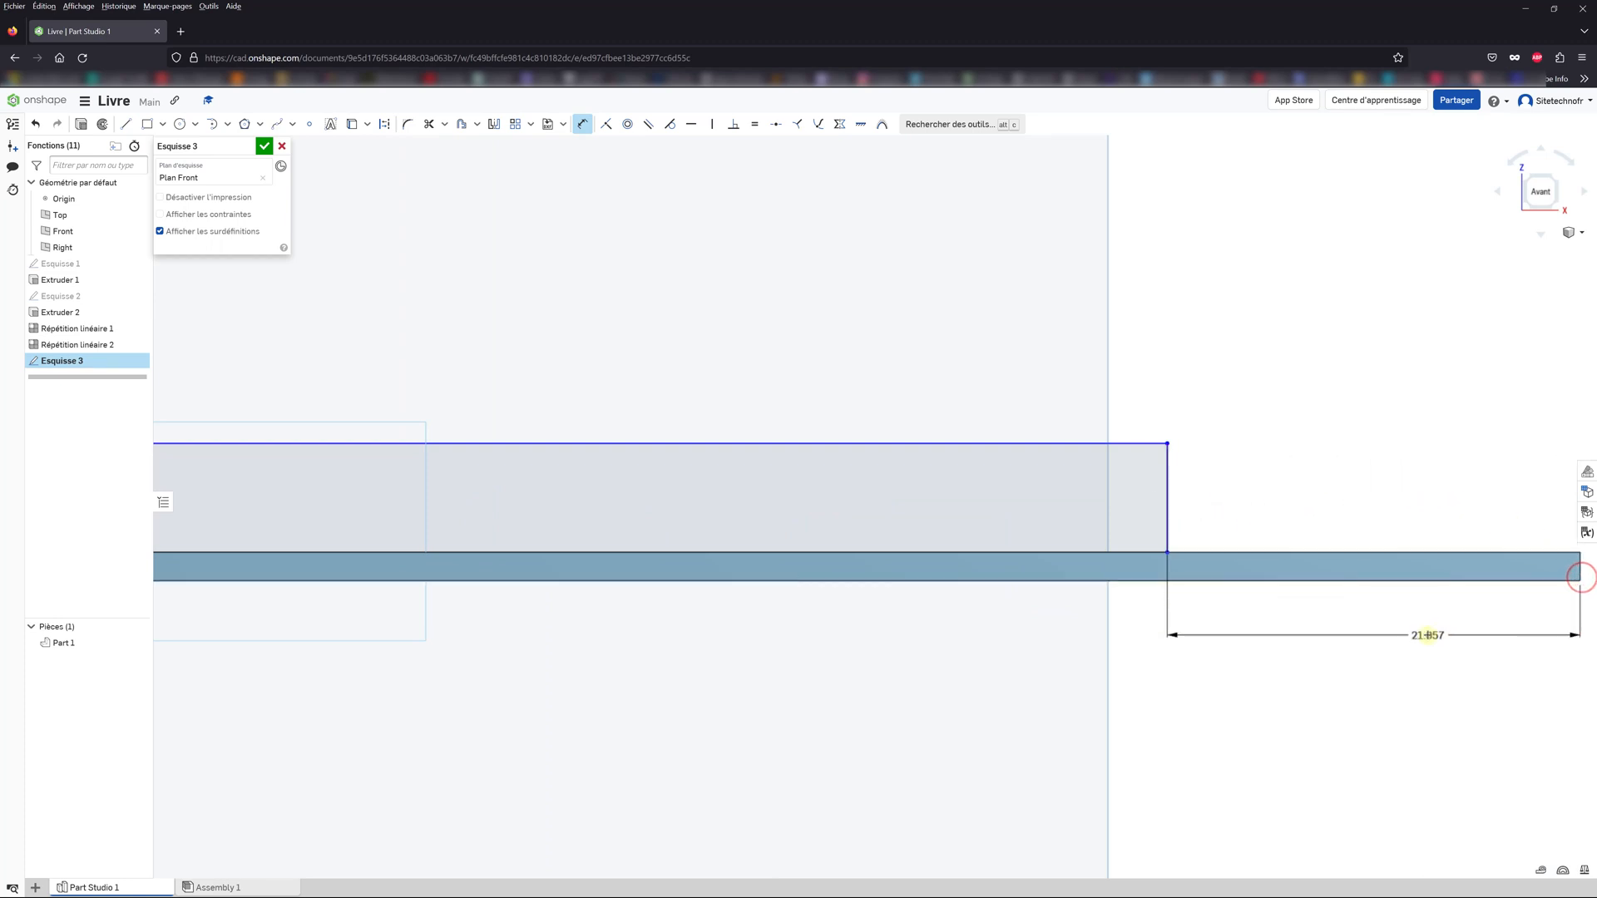
click(1428, 634)
text(1)
key(Return)
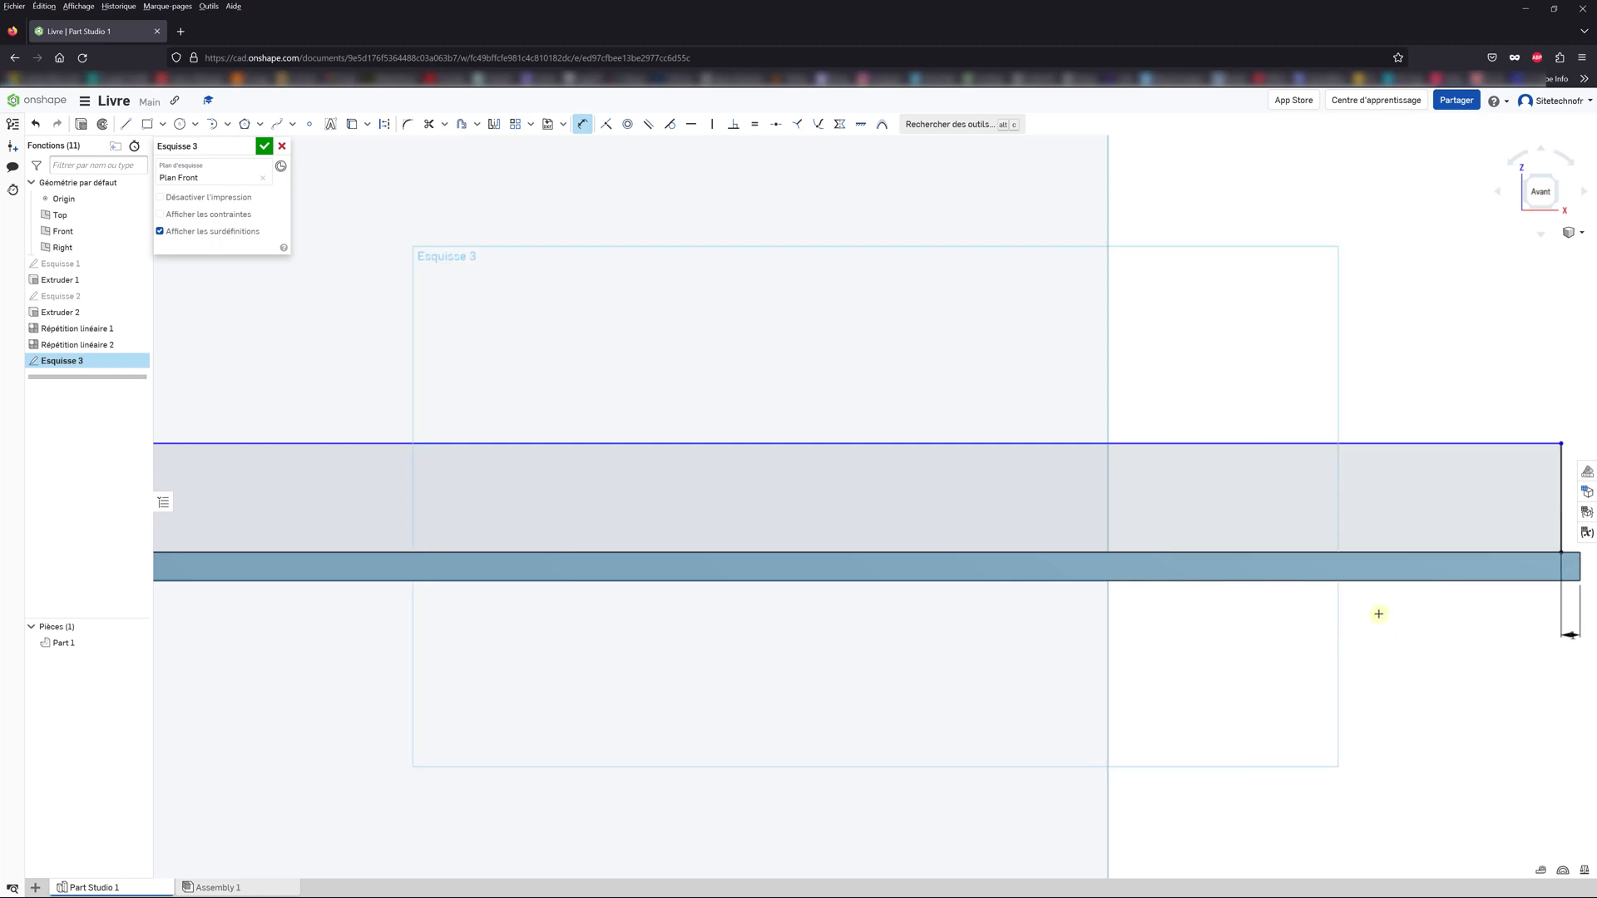
Step: Set the radius of the profile's end arc to 11 mm
scroll(1170, 598, up, 3)
scroll(1170, 598, down, 6)
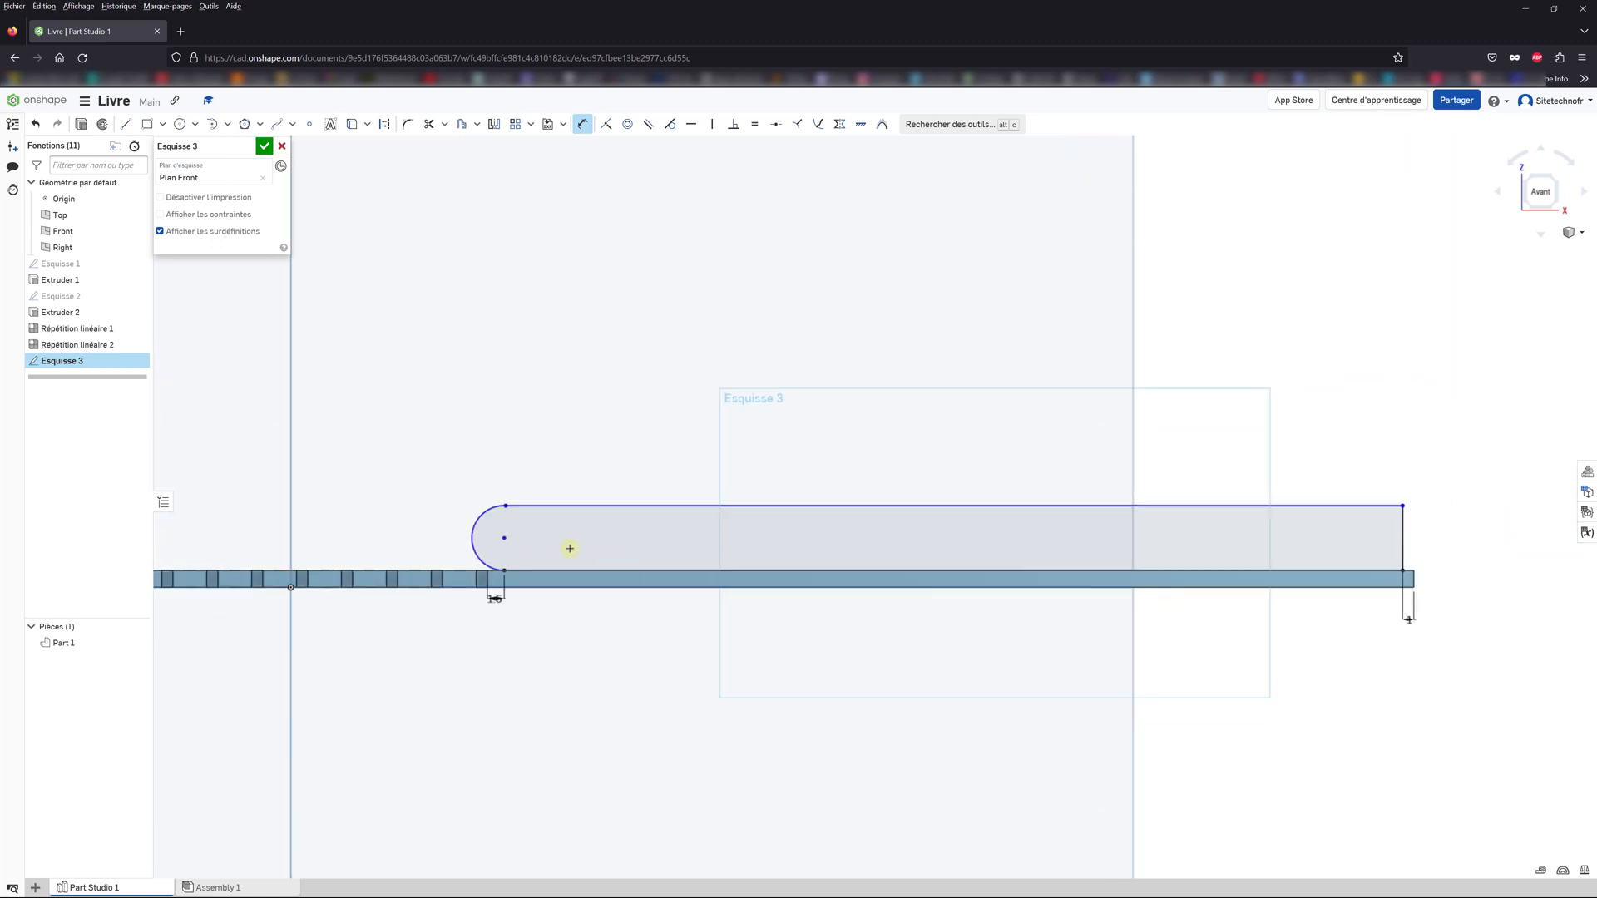
scroll(509, 545, up, 1)
scroll(508, 545, up, 7)
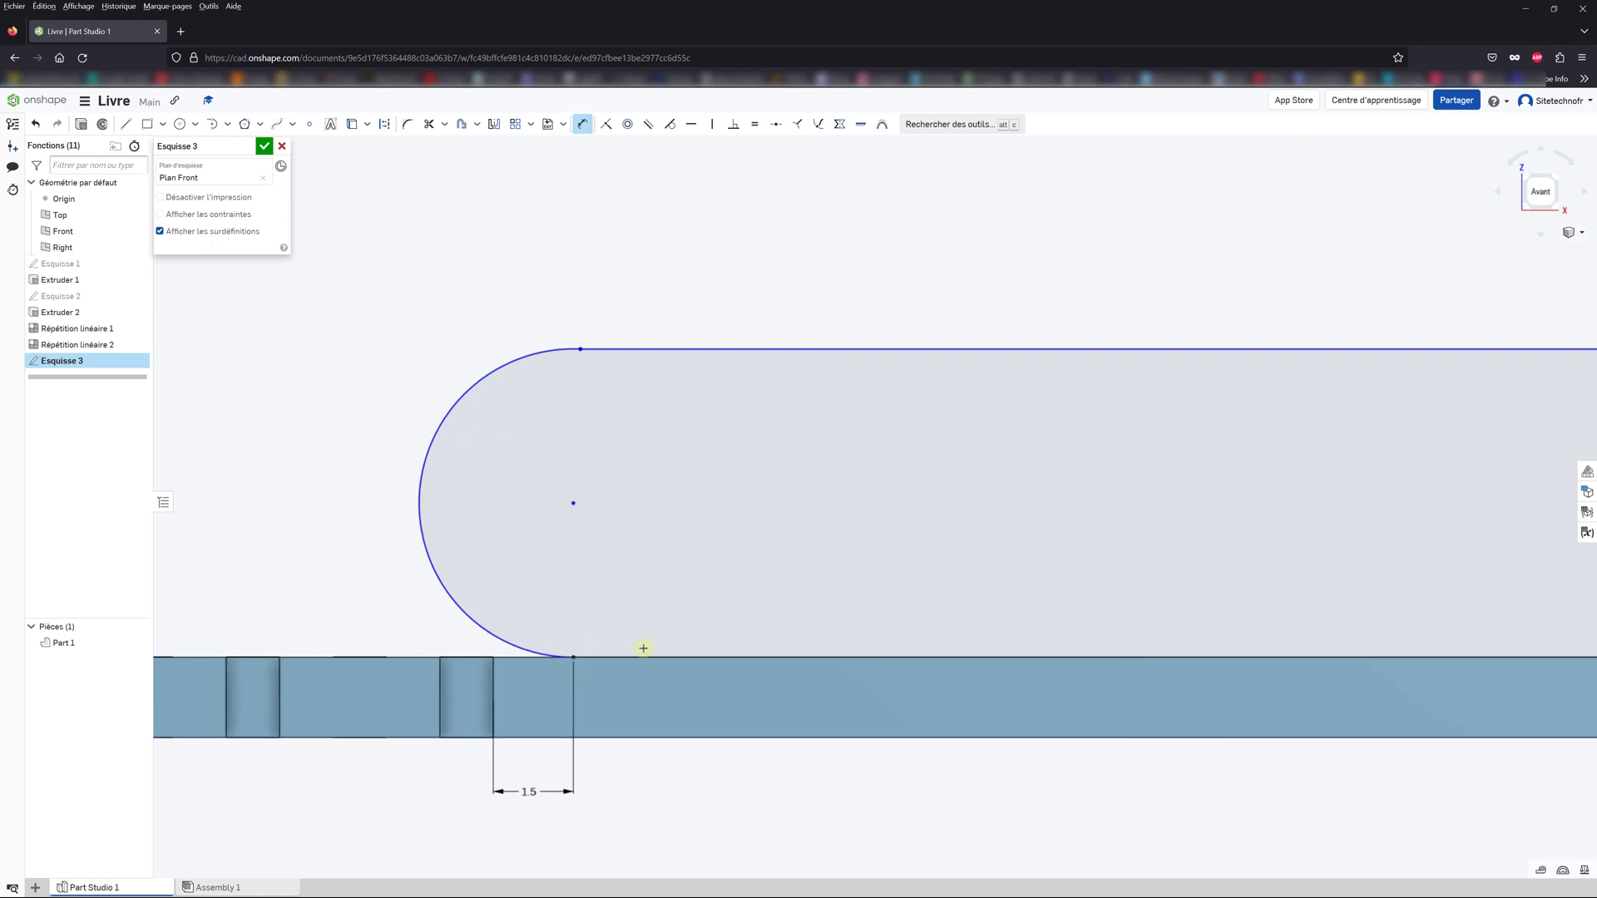
scroll(644, 649, up, 1)
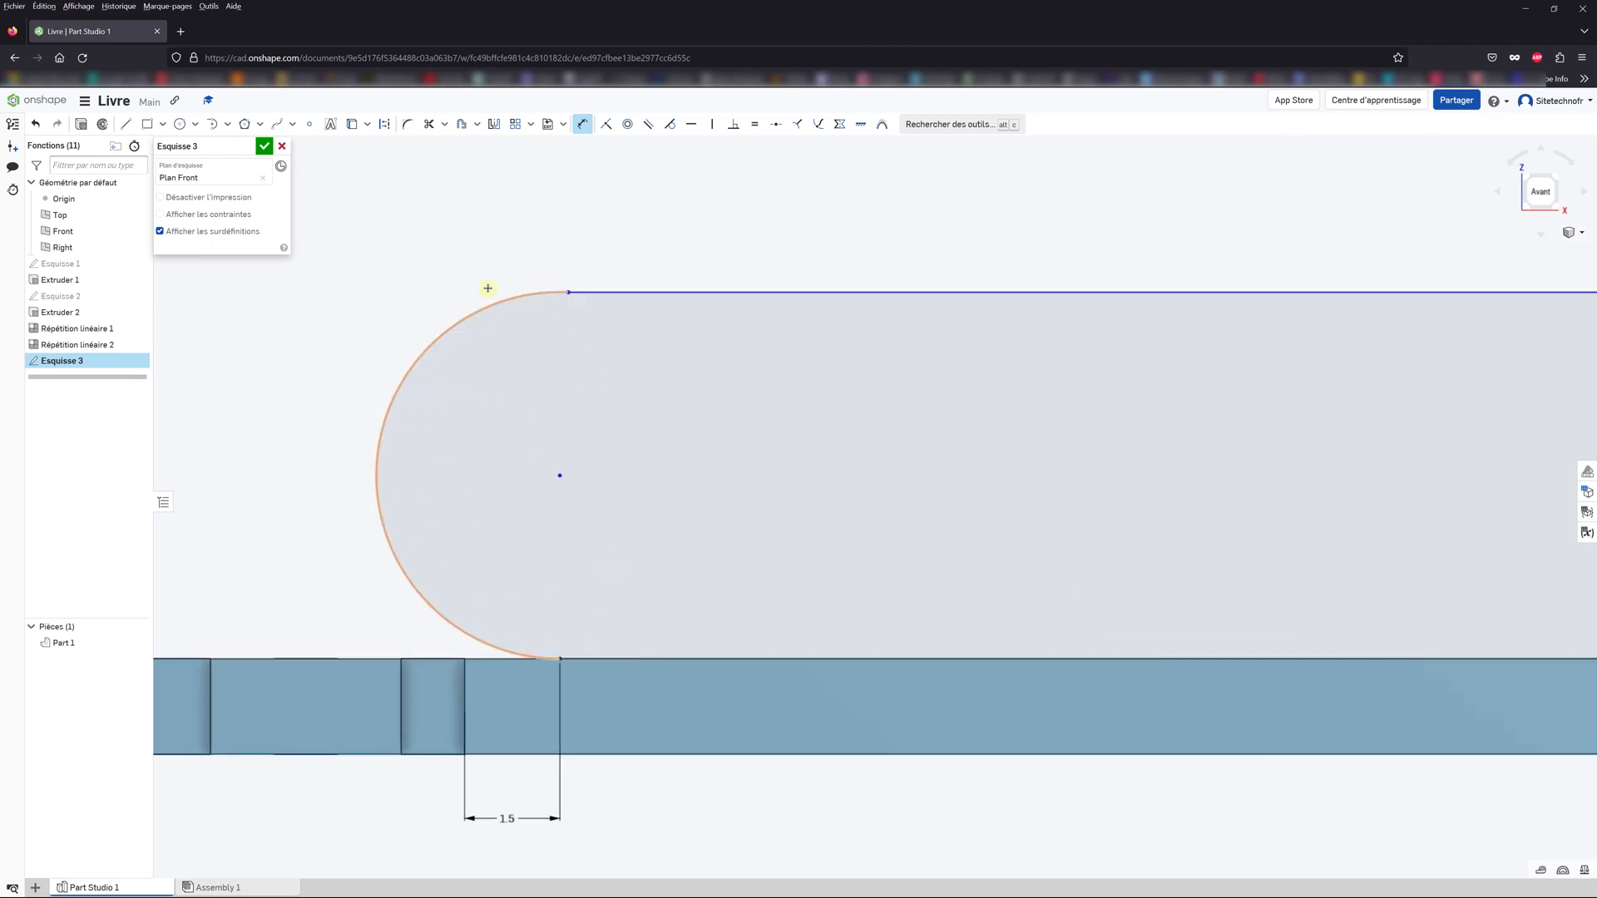
click(455, 323)
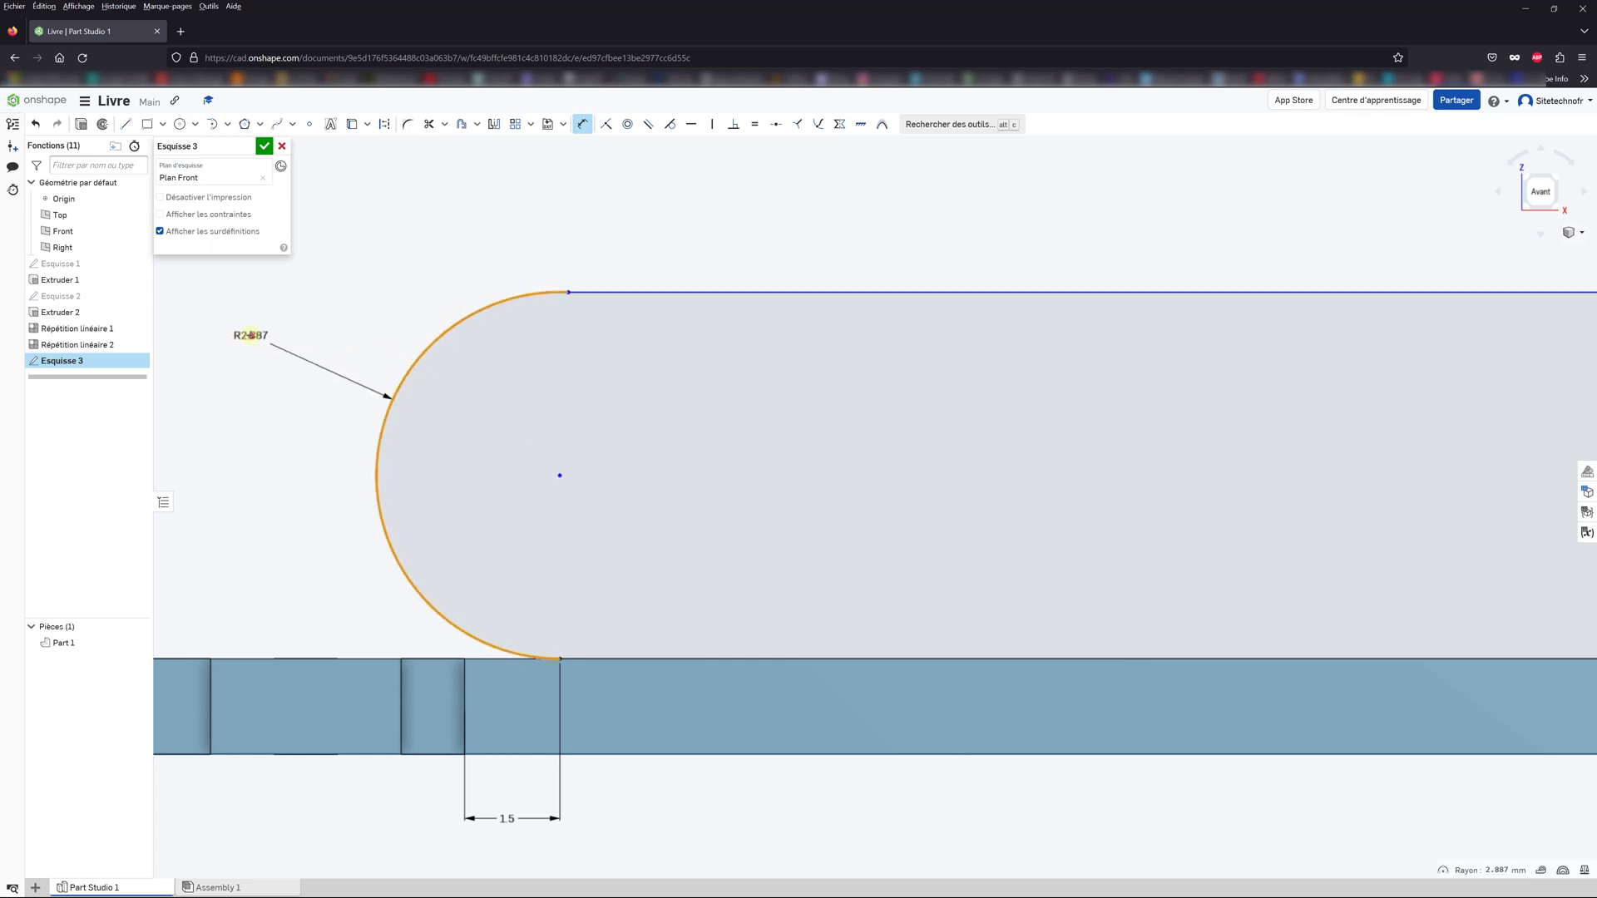
click(251, 336)
text(11)
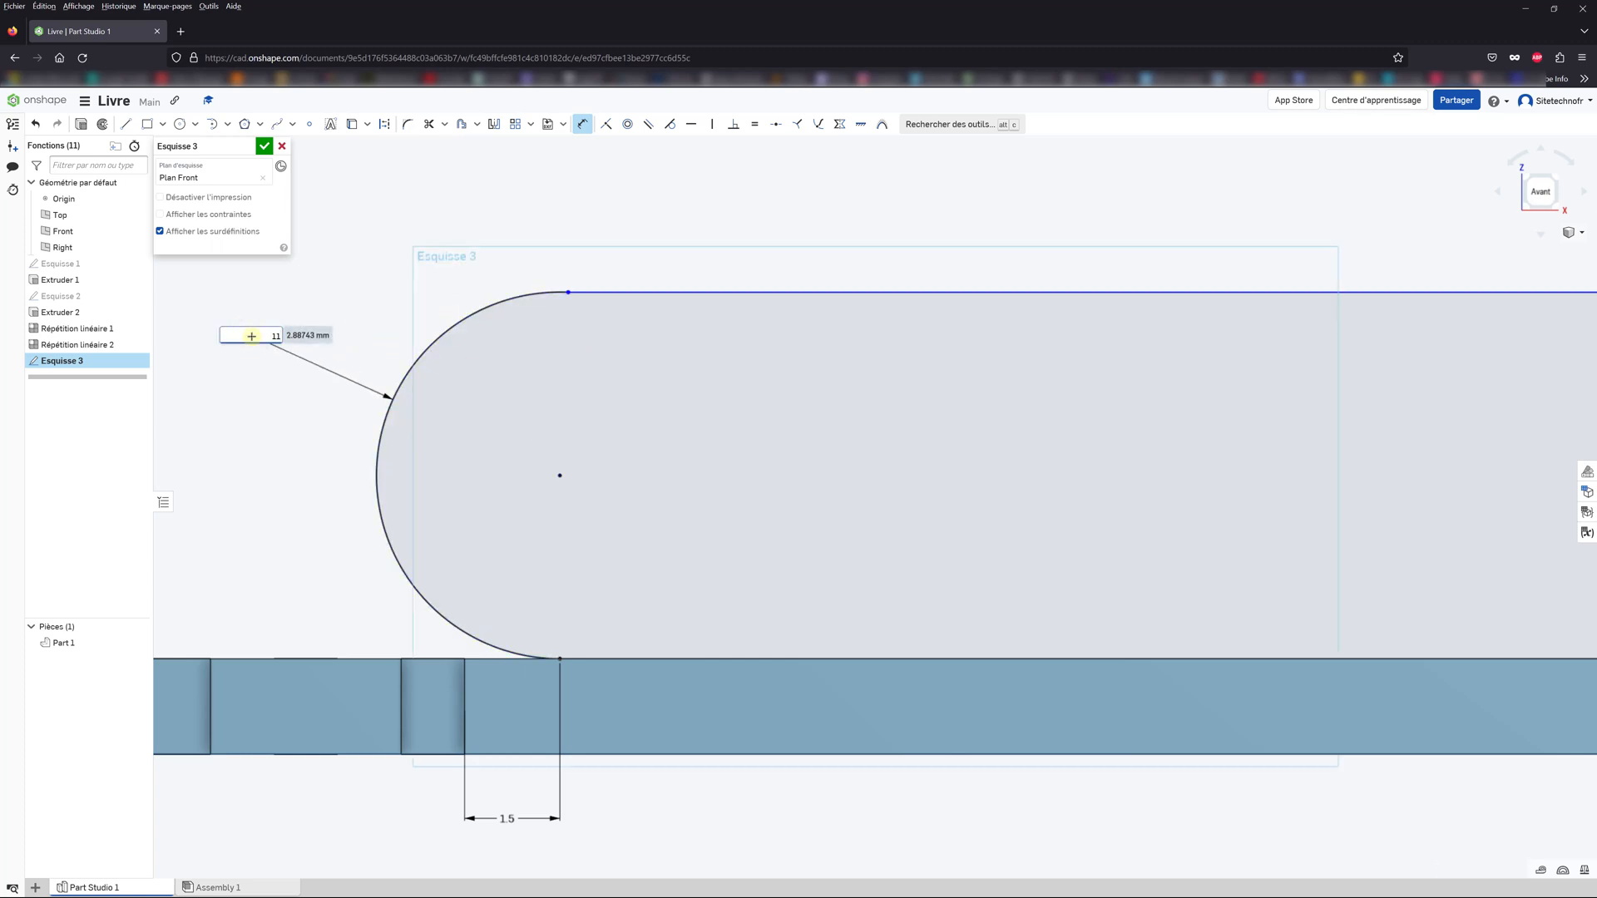
key(Return)
Step: Make the end arc tangent to the profile's upper line and accept the sketch
scroll(275, 343, down, 10)
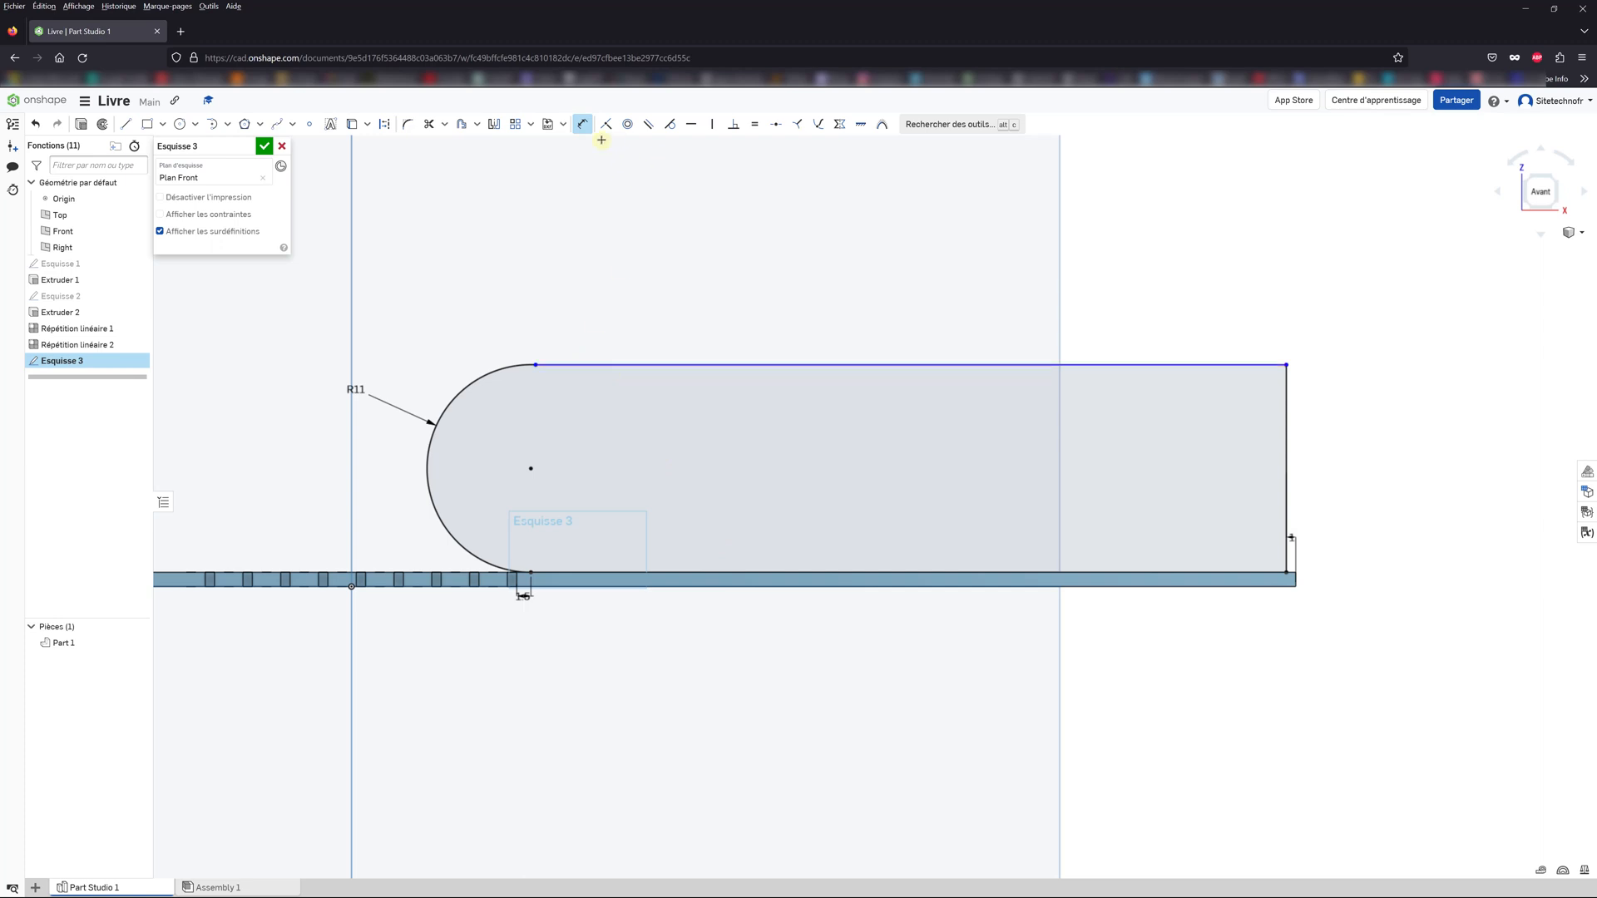
click(670, 124)
click(521, 364)
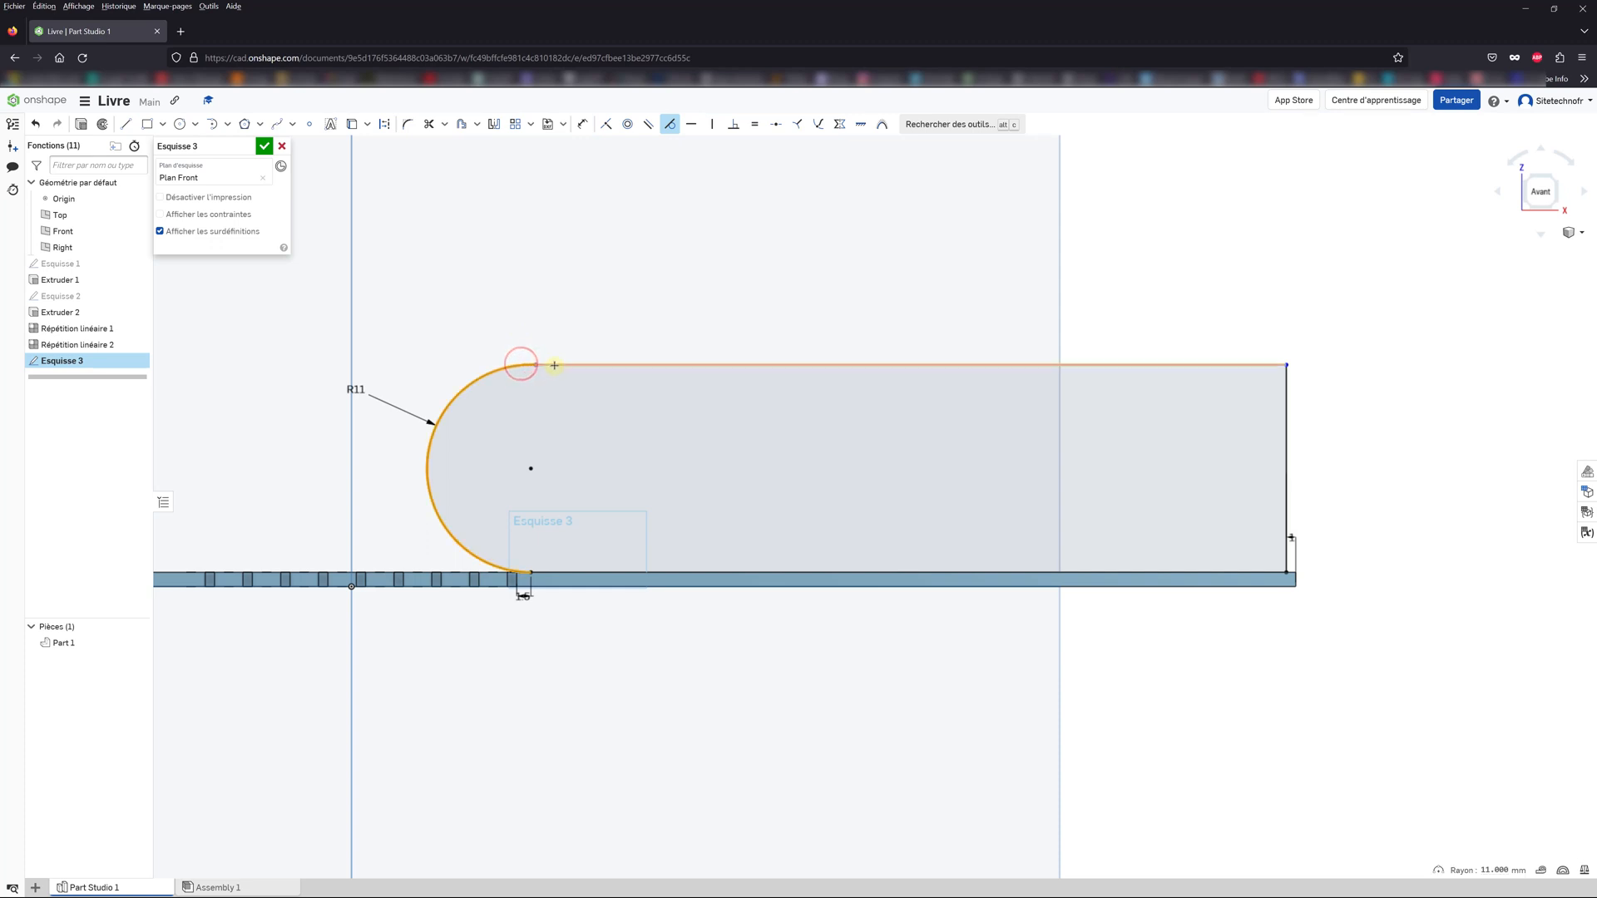
click(554, 364)
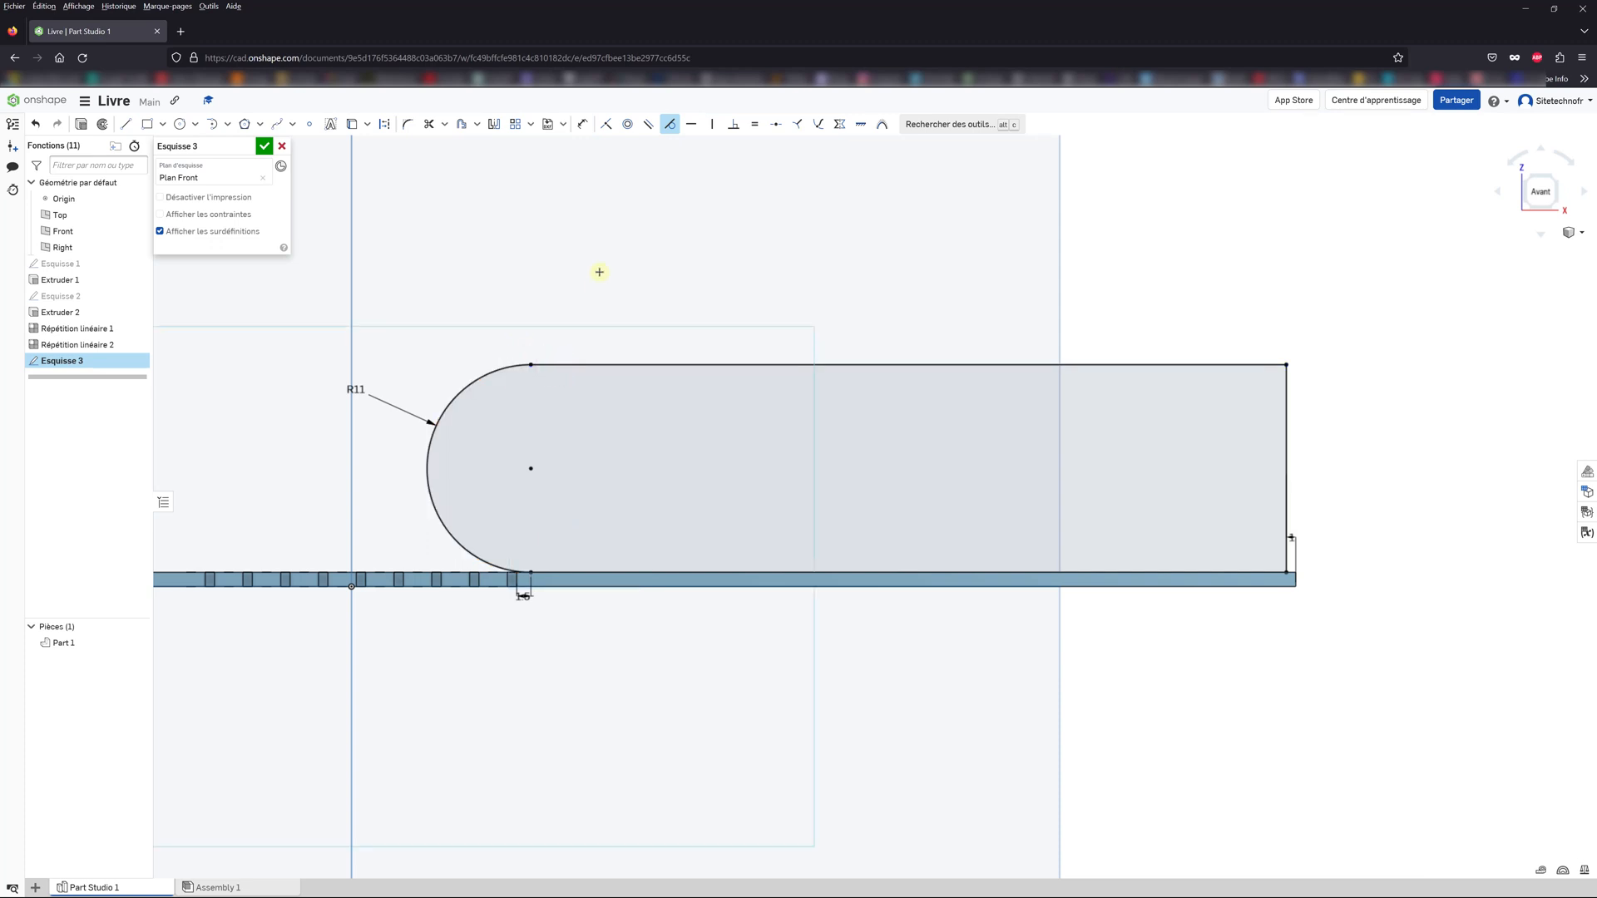
click(263, 148)
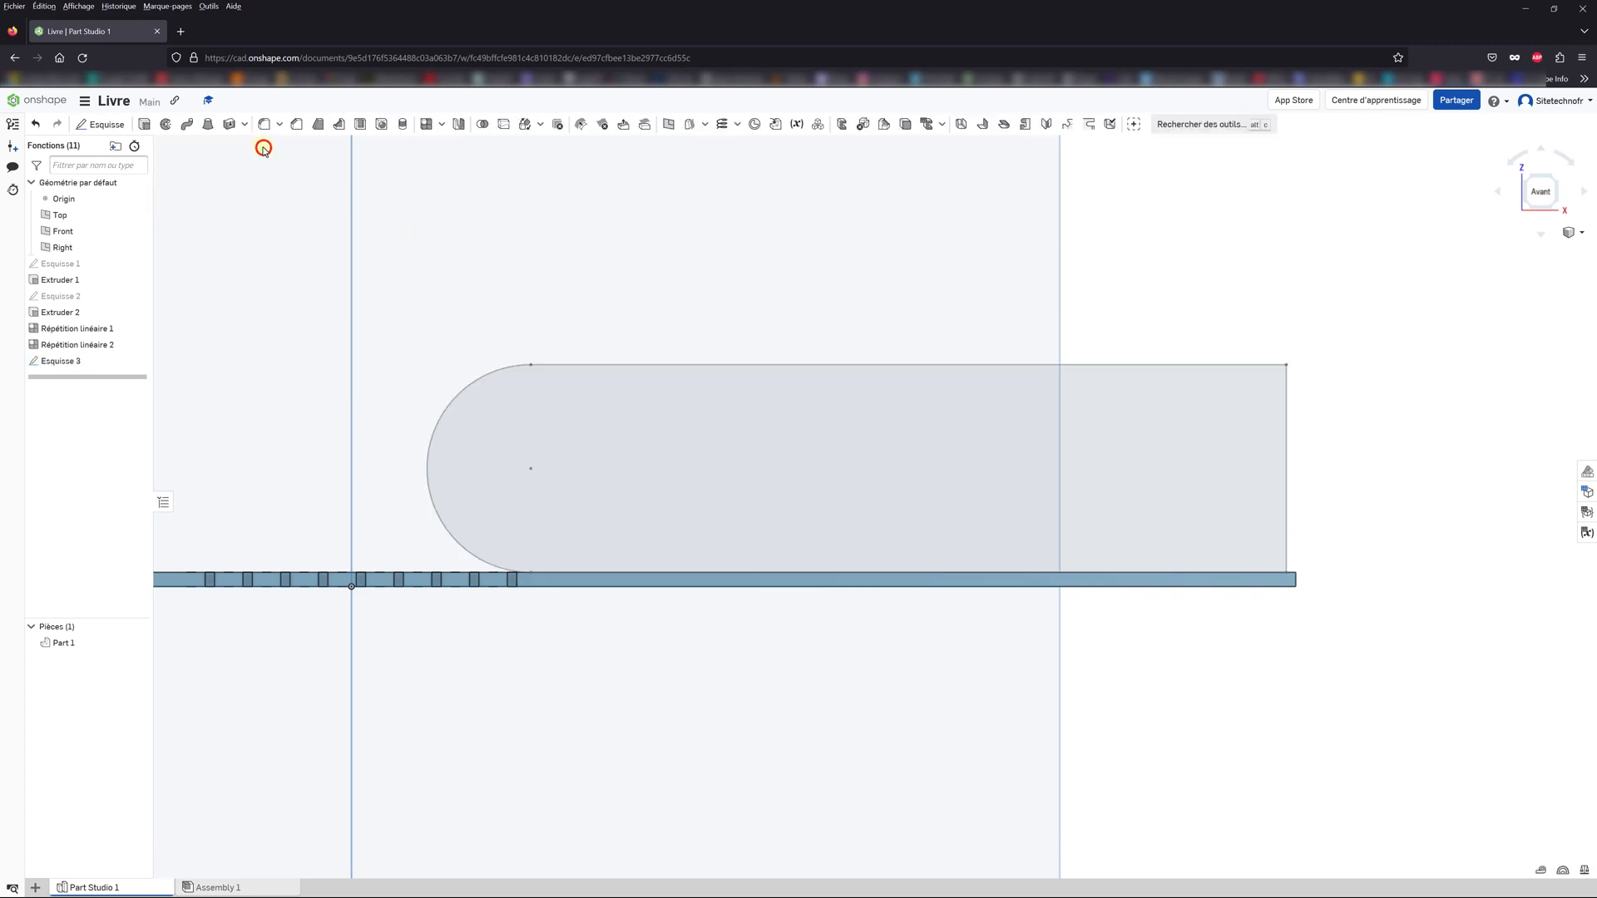
scroll(597, 333, down, 4)
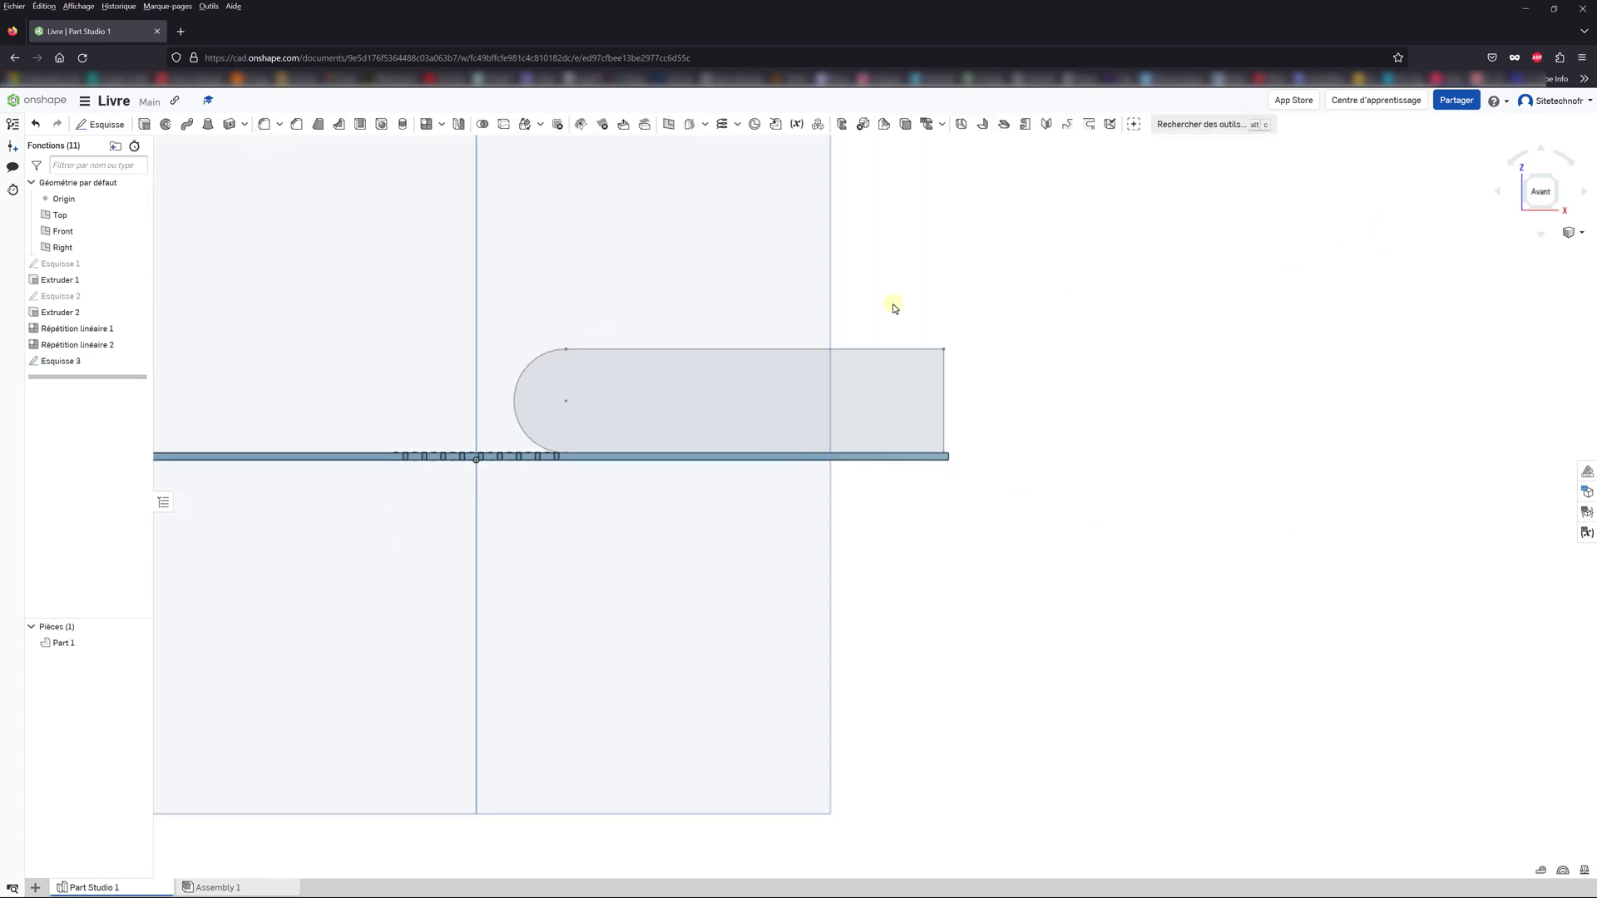
key(shift+7)
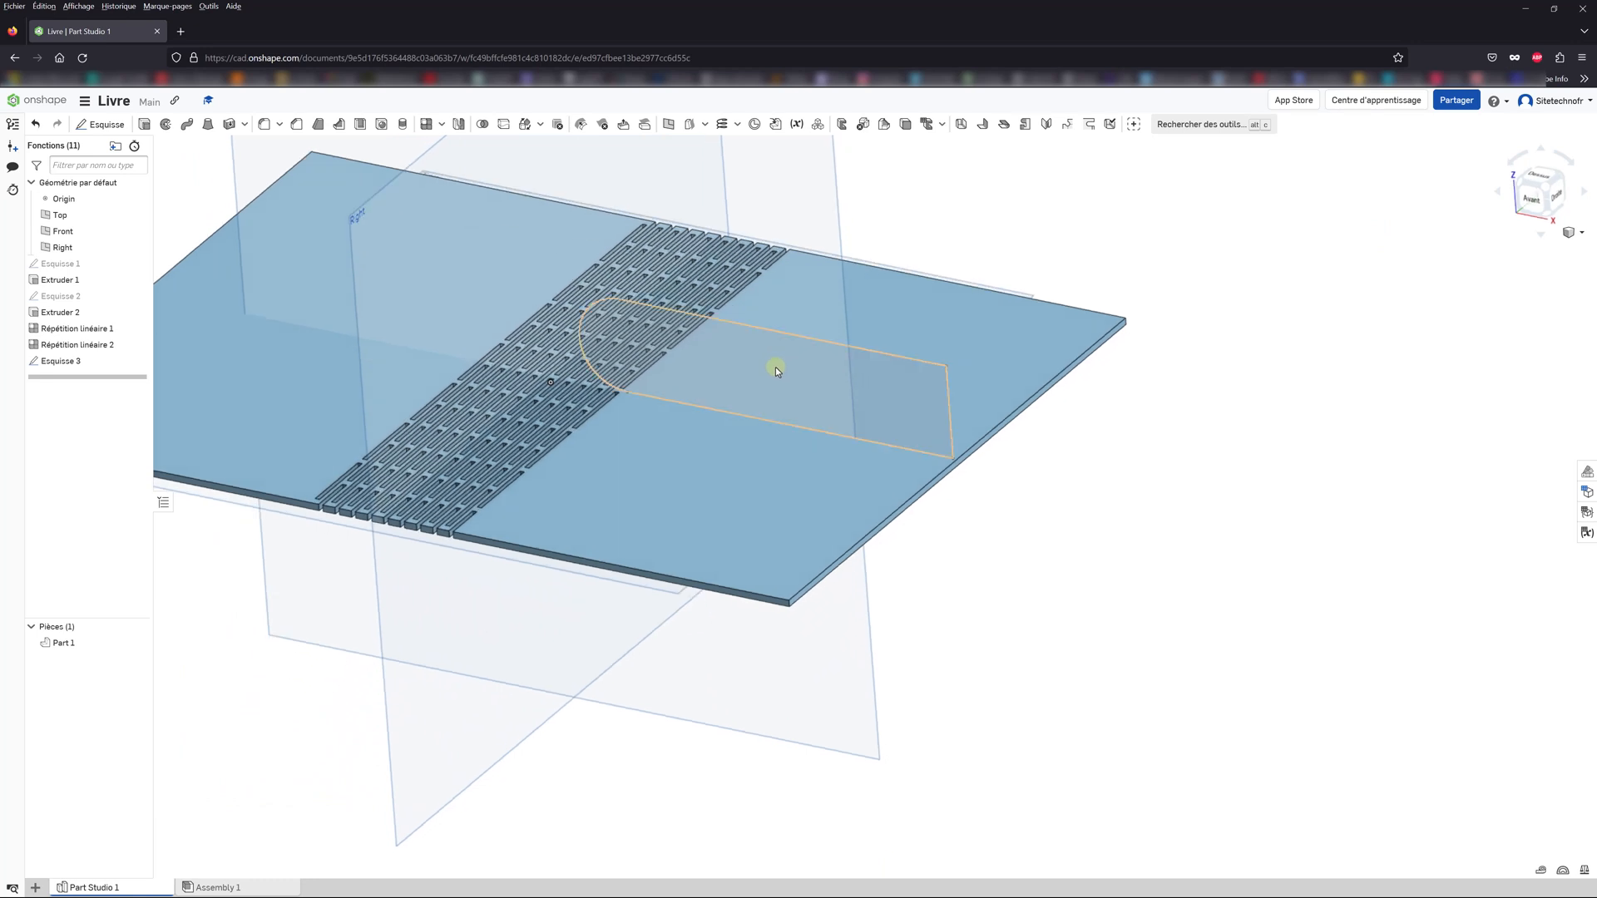
click(49, 360)
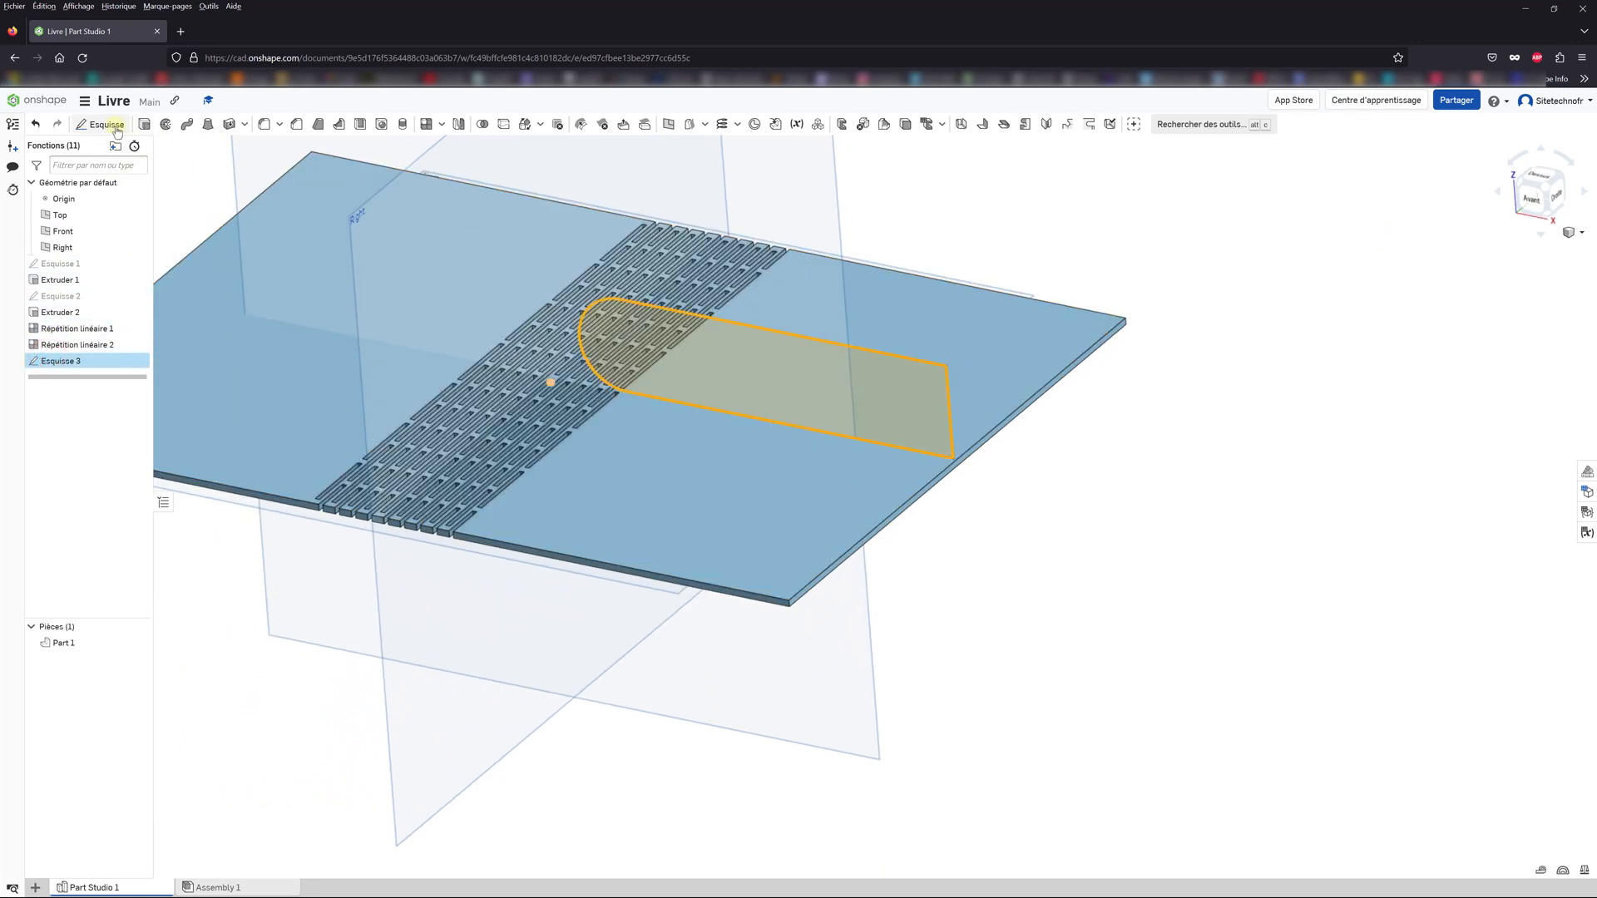
click(144, 124)
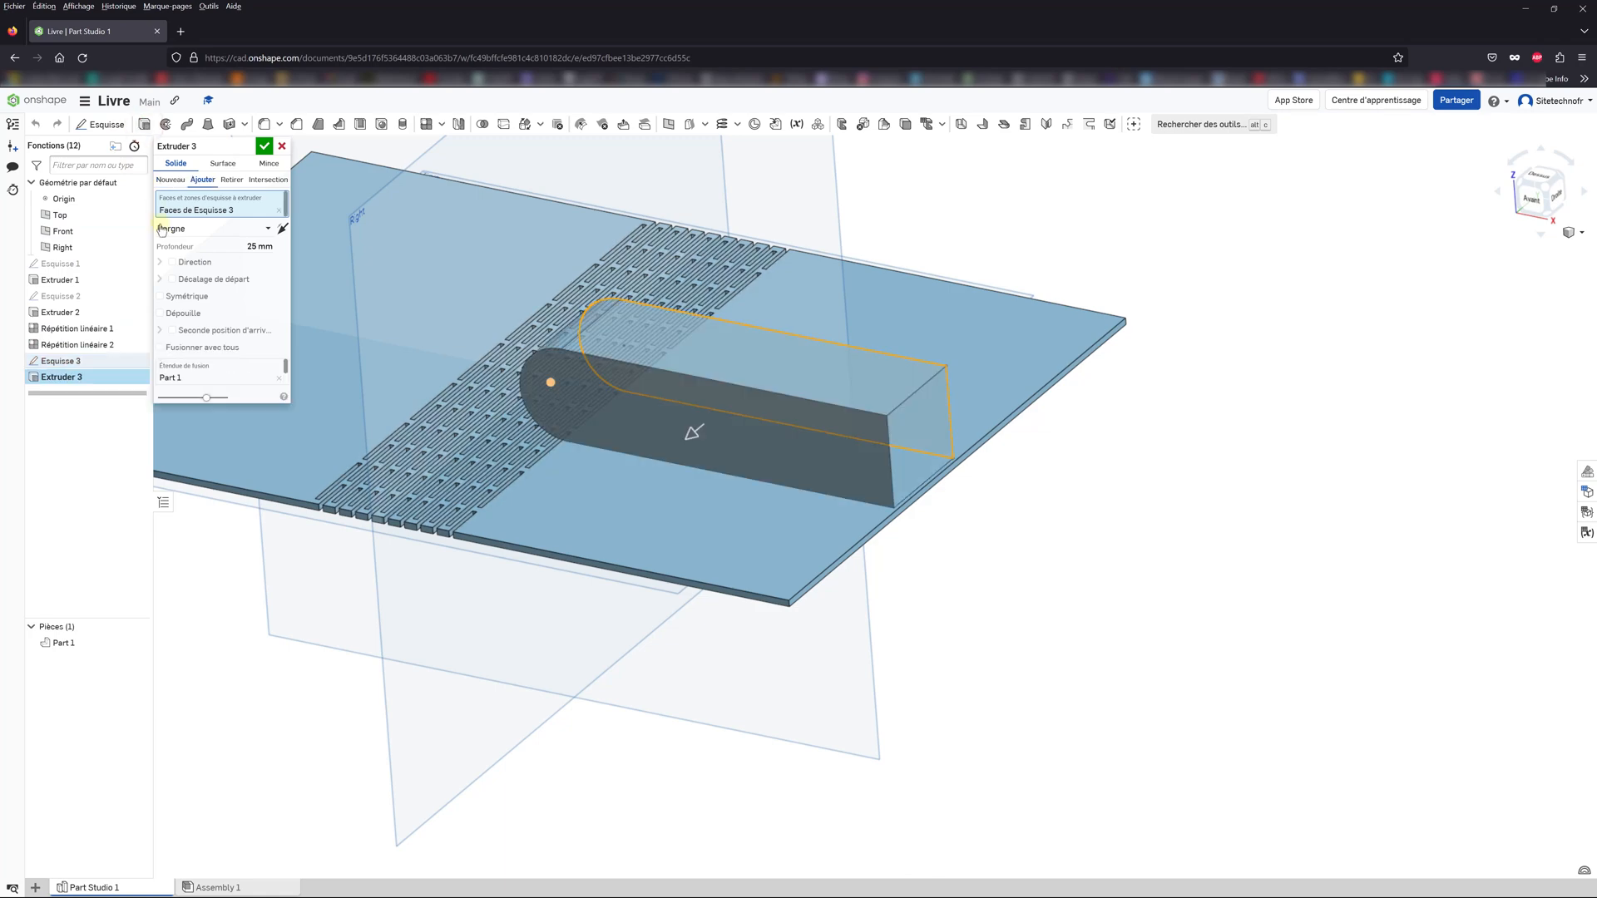
click(300, 246)
click(227, 258)
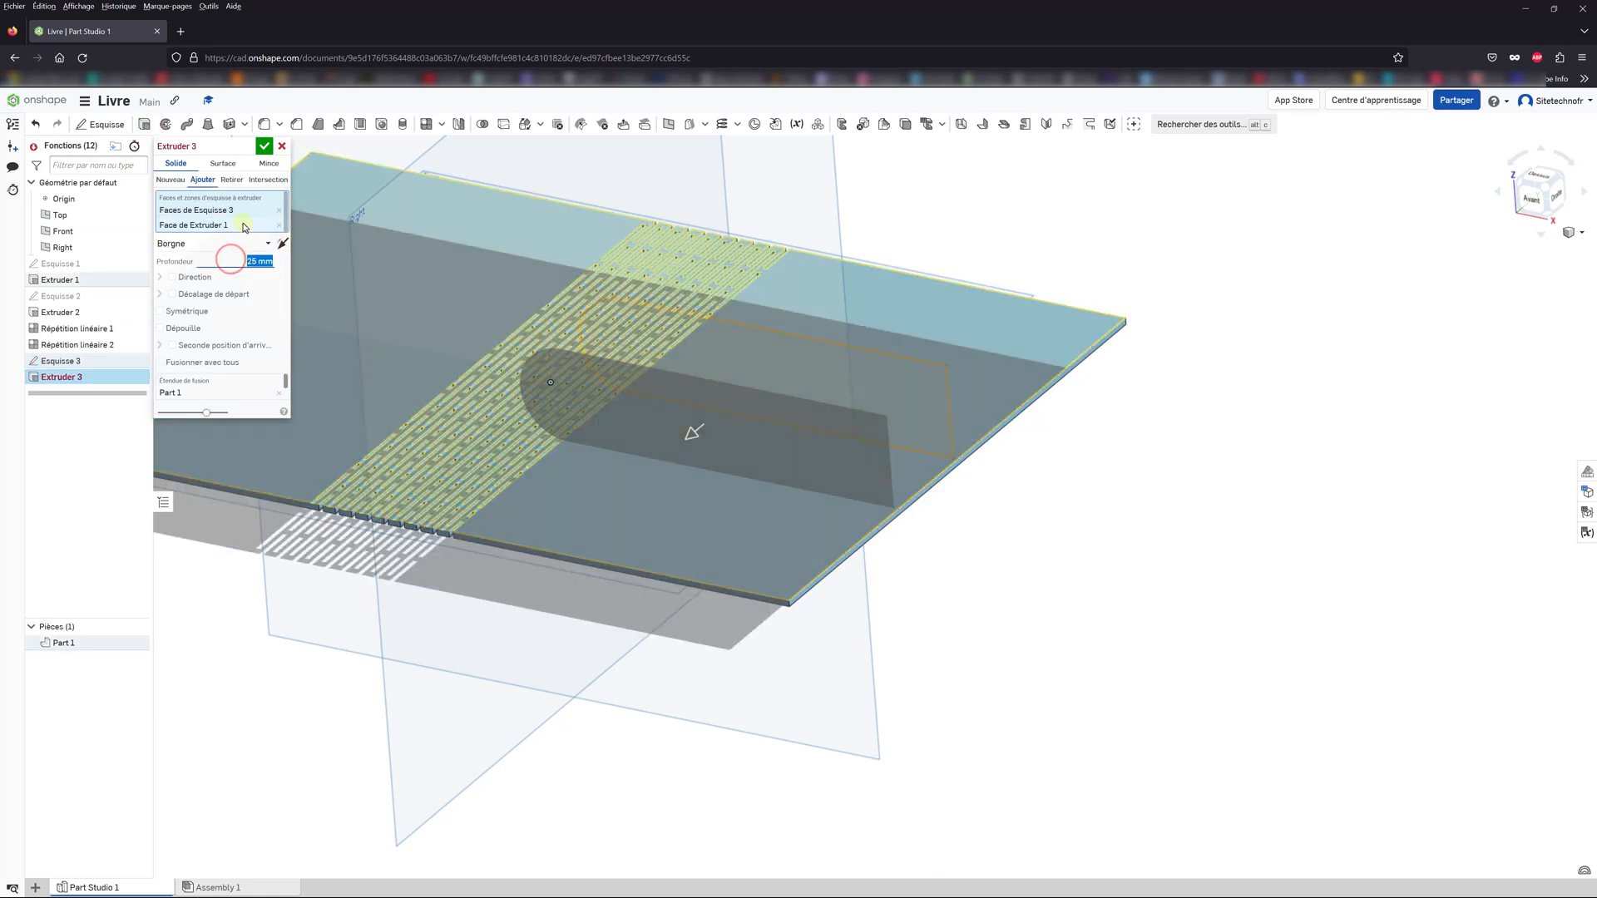
click(281, 146)
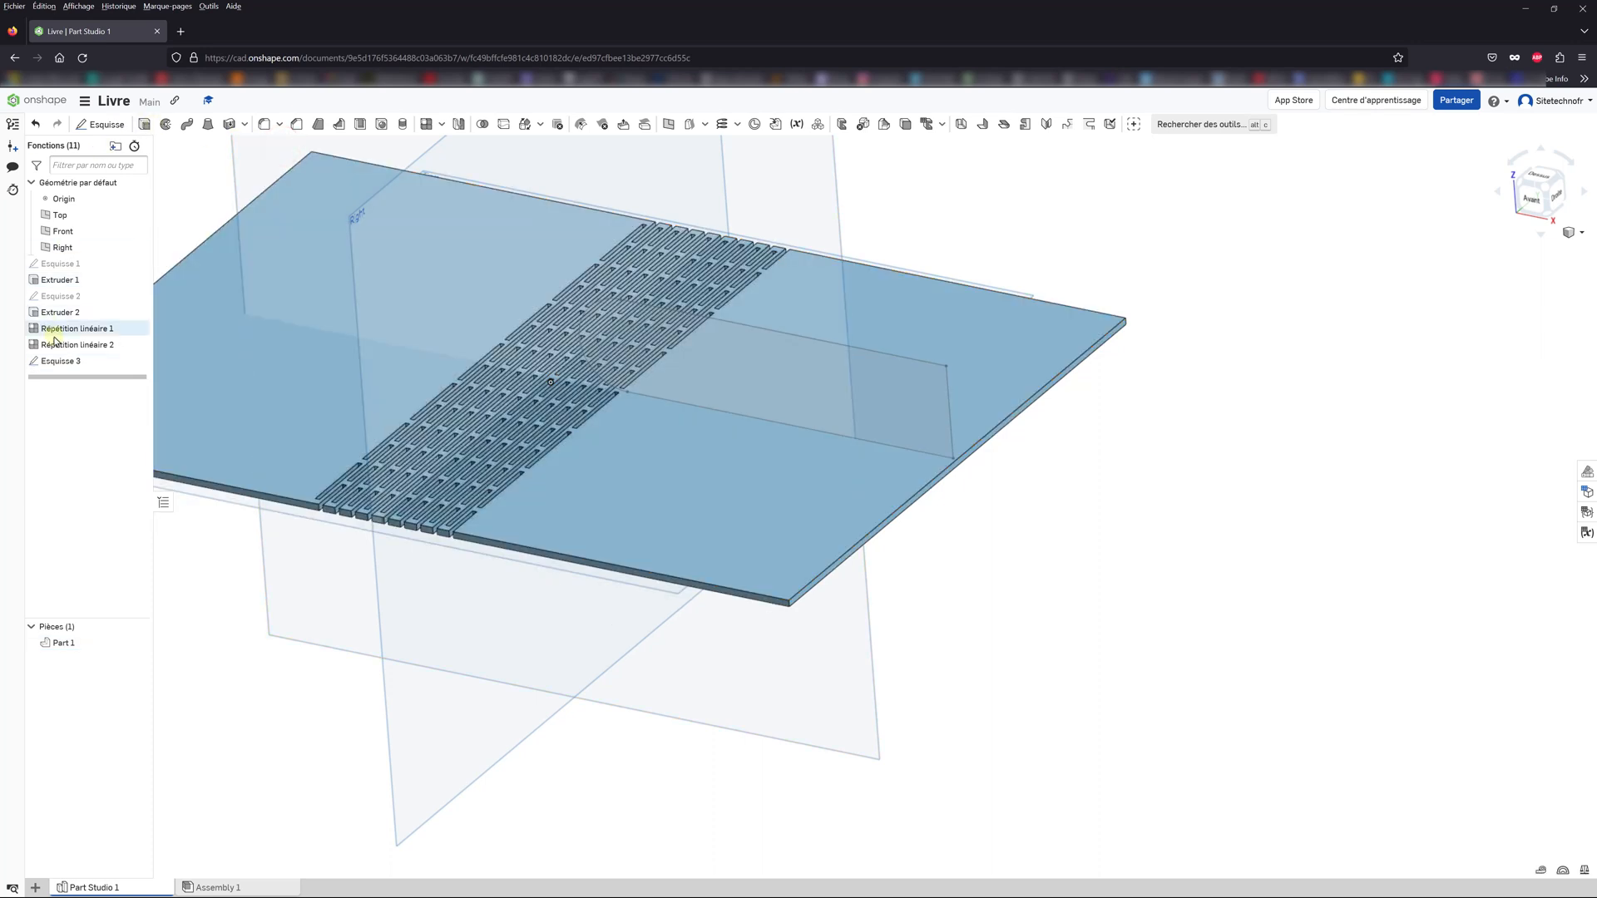
Step: Extrude the round-ended profile 70 mm in each direction, adding it to the plate with a second end position
click(60, 361)
click(144, 124)
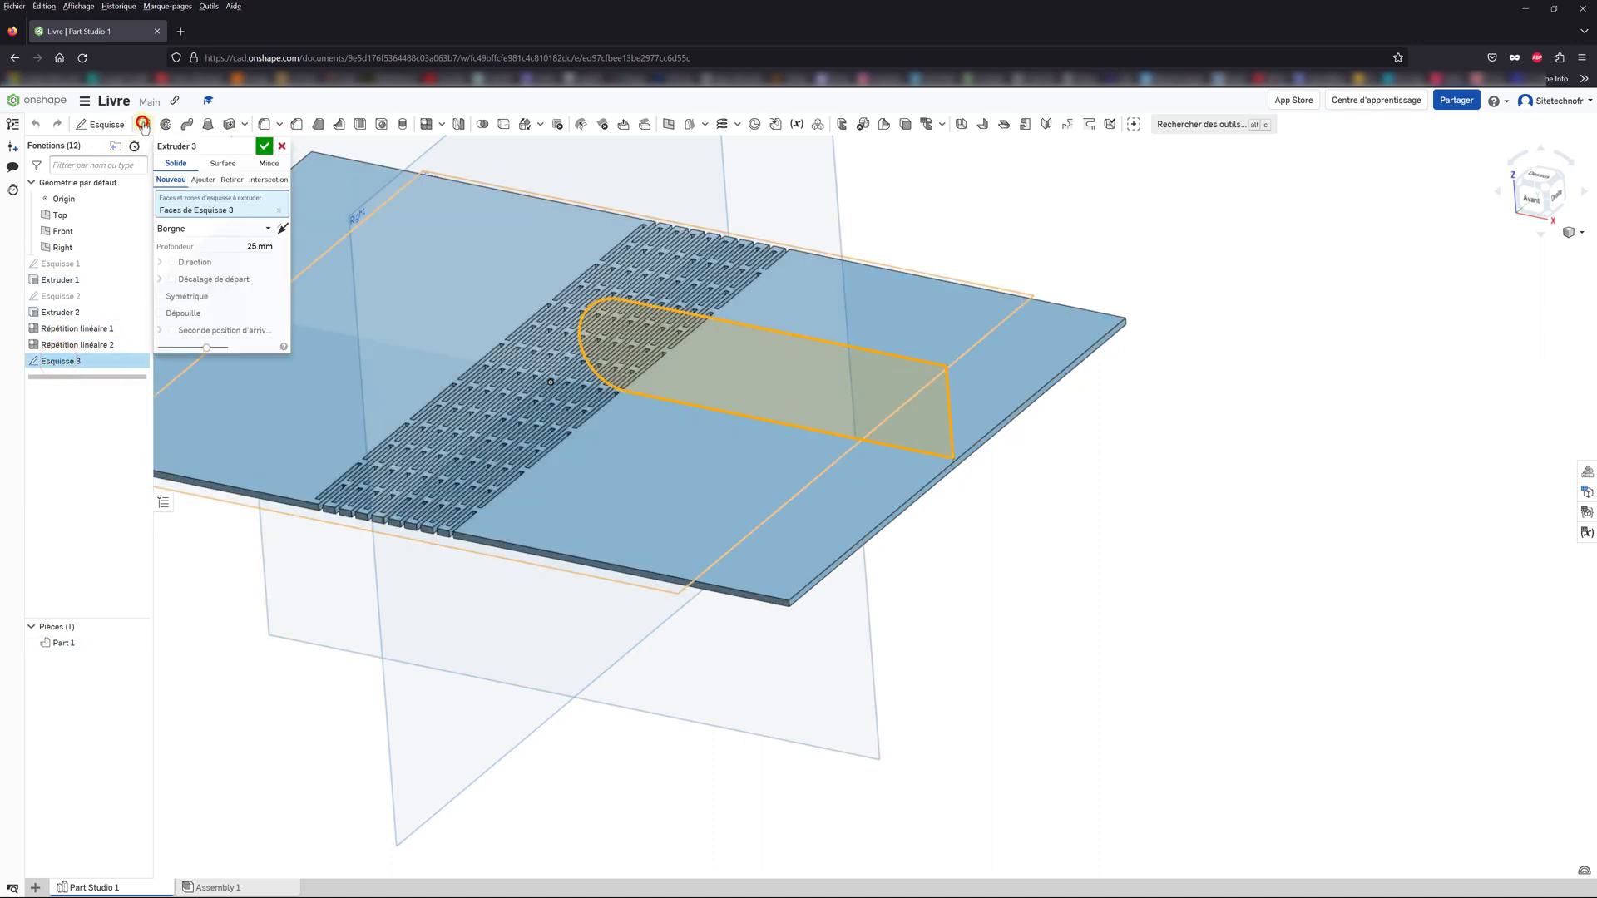
click(227, 244)
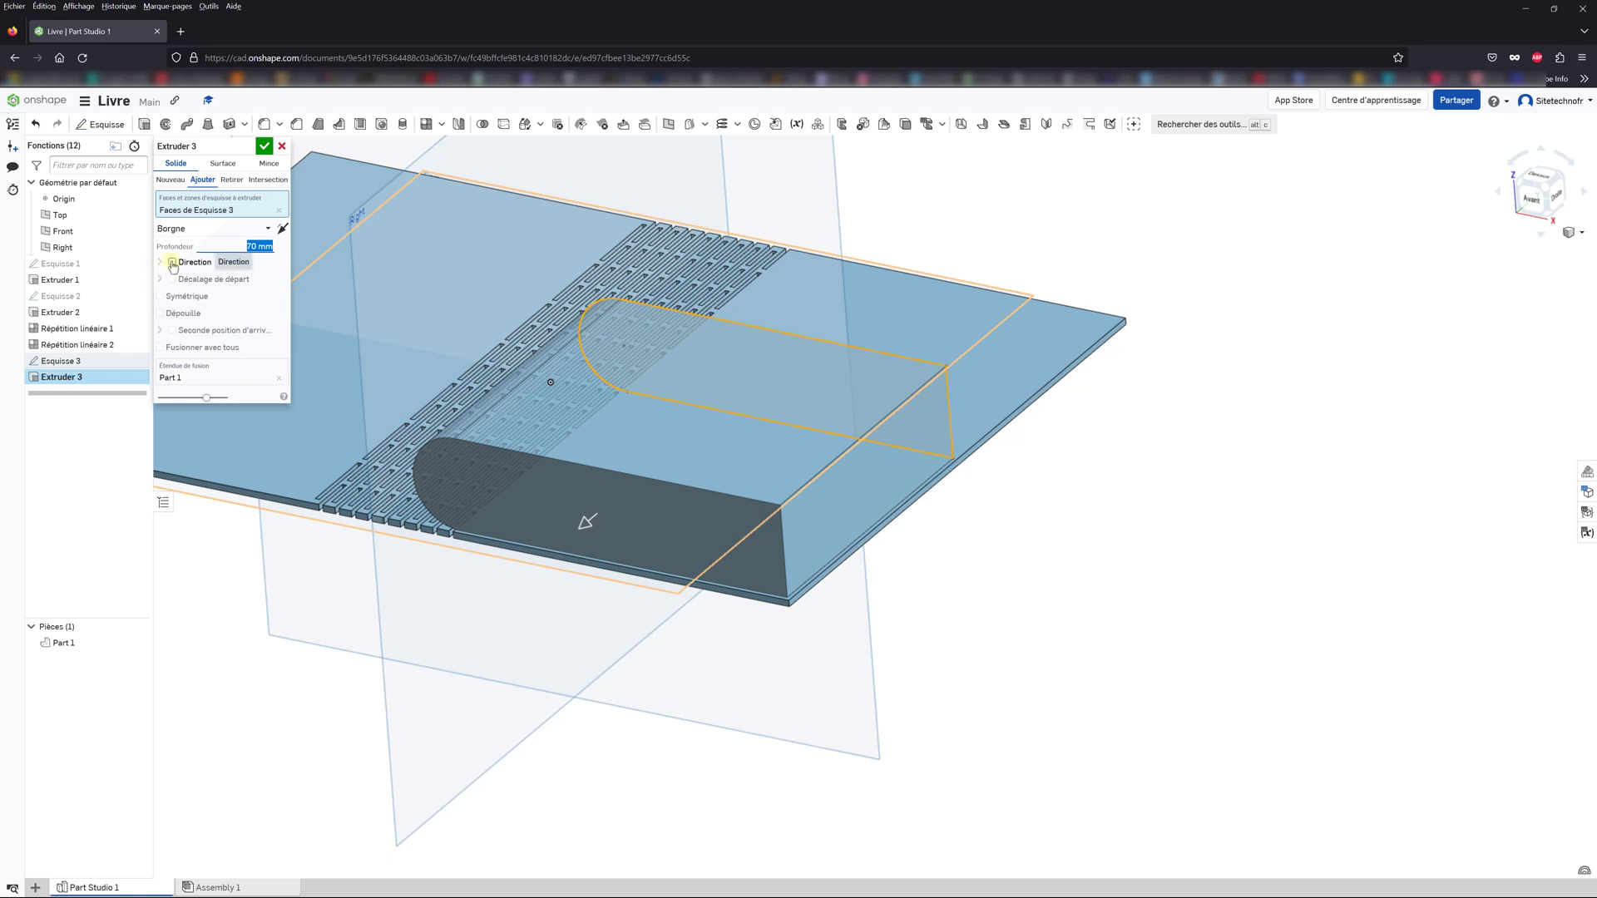
click(170, 329)
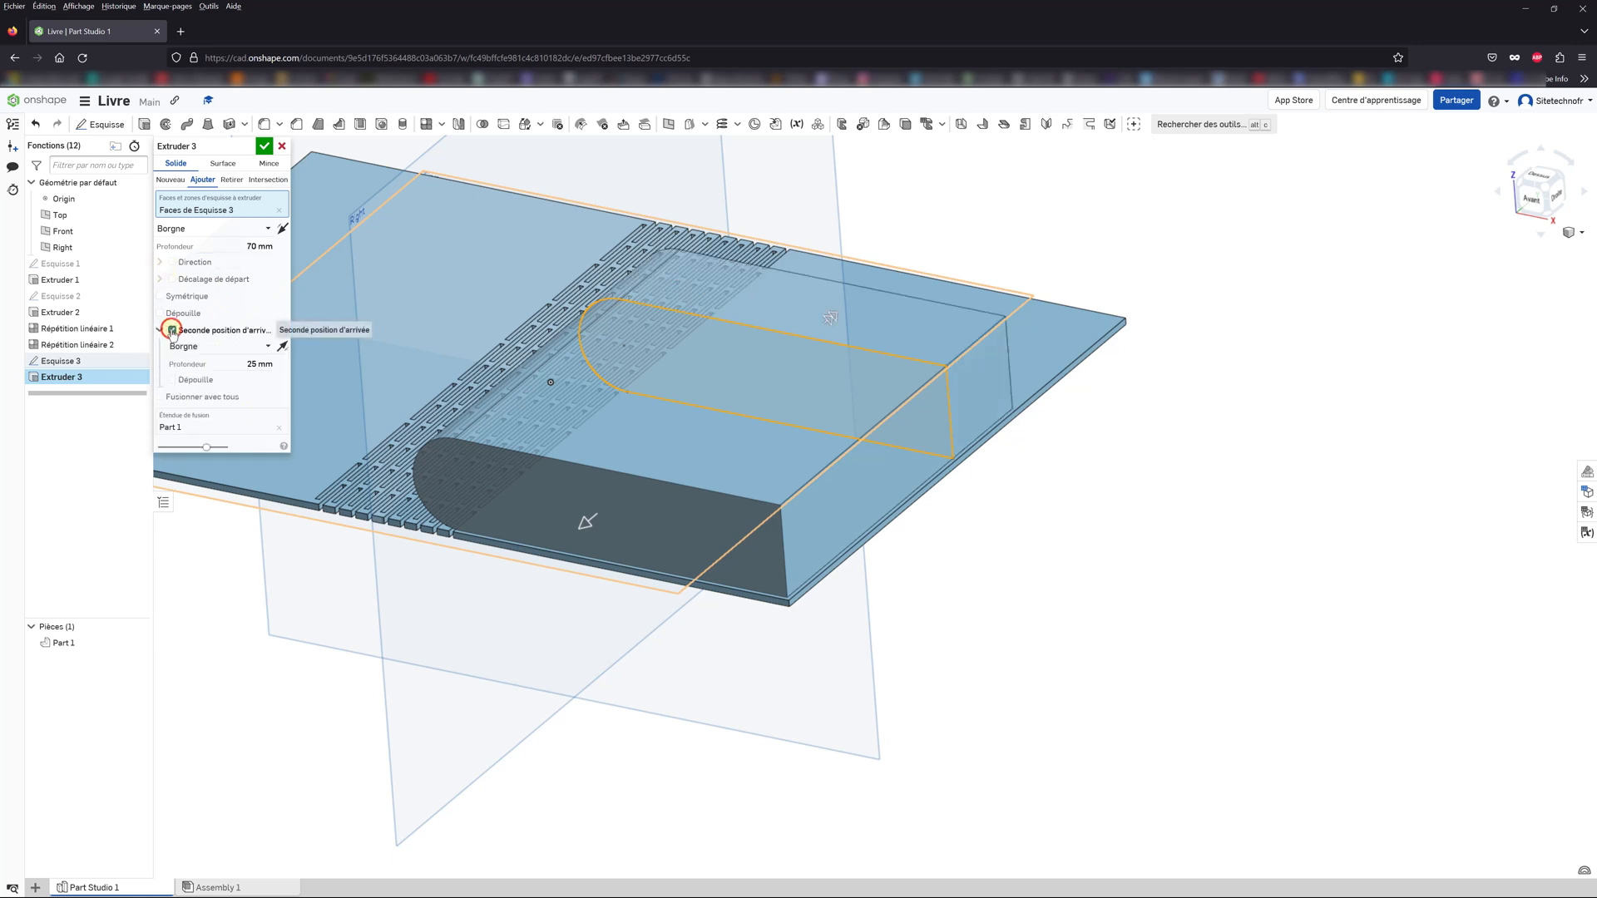
click(233, 364)
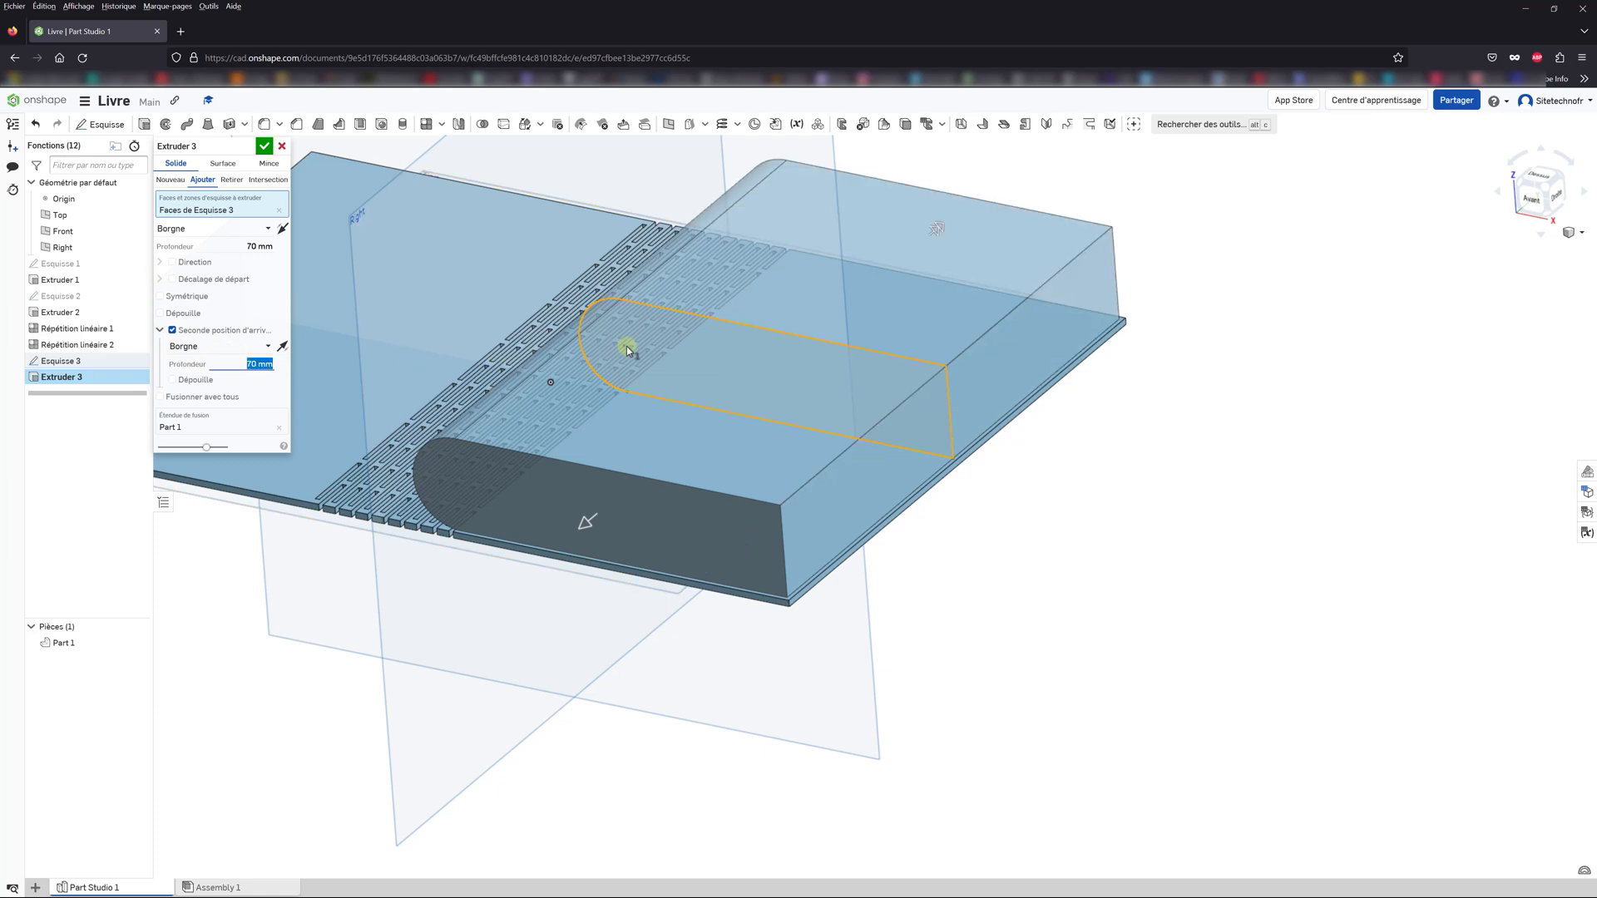
click(264, 148)
scroll(661, 449, down, 3)
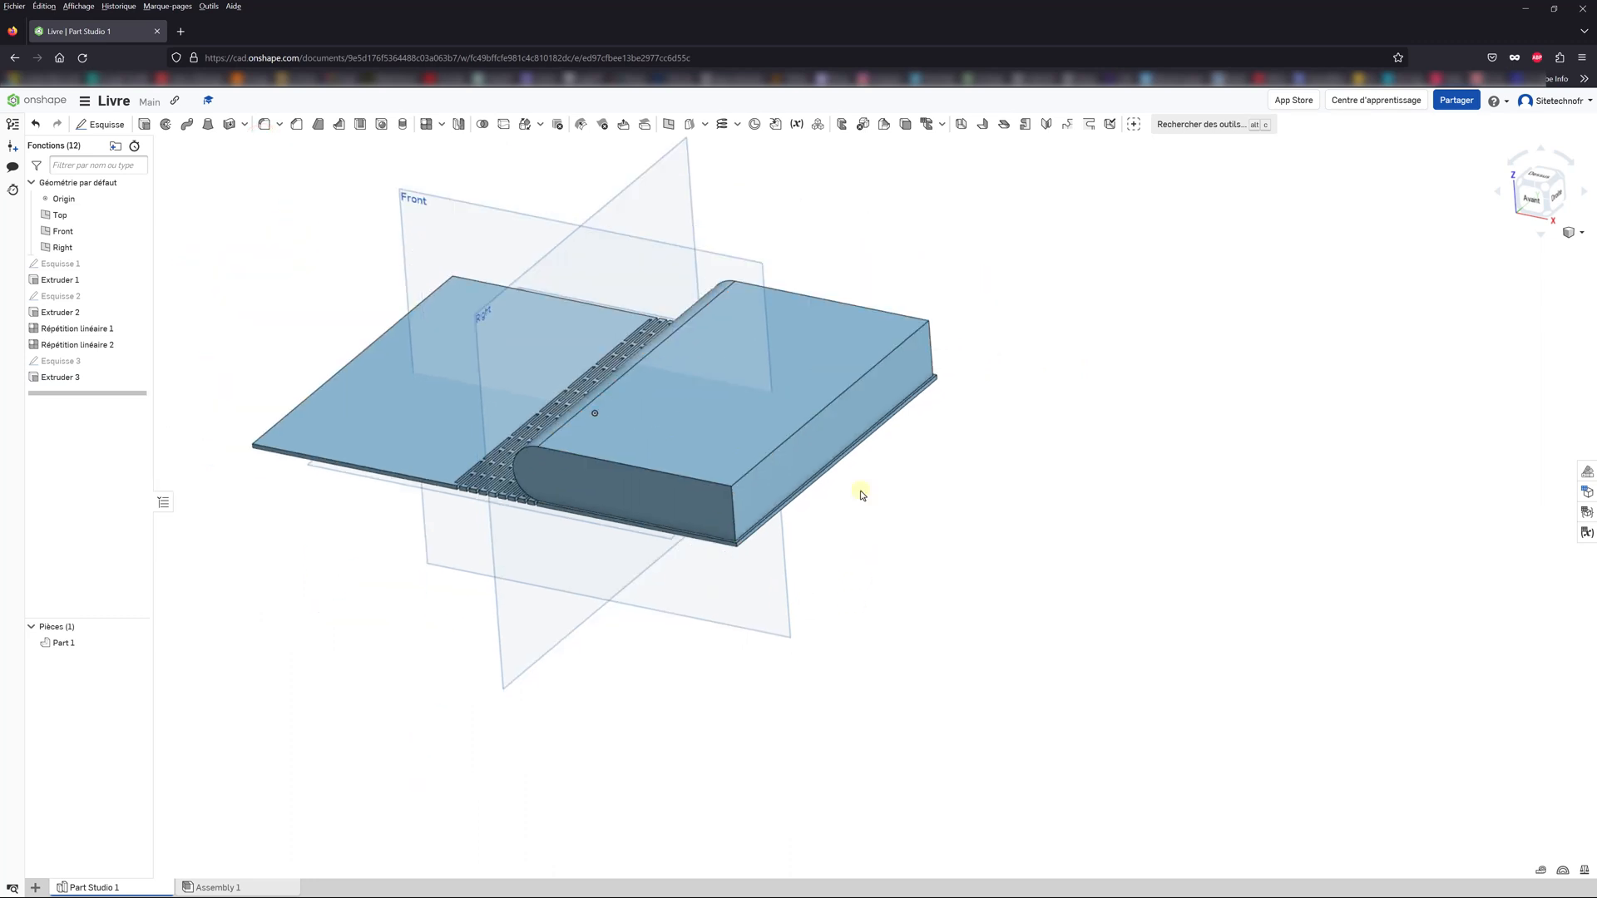
Step: Start a sketch on the page block's top face and draw a rectangle about 90 by 133 mm reaching into the slot band
click(1583, 232)
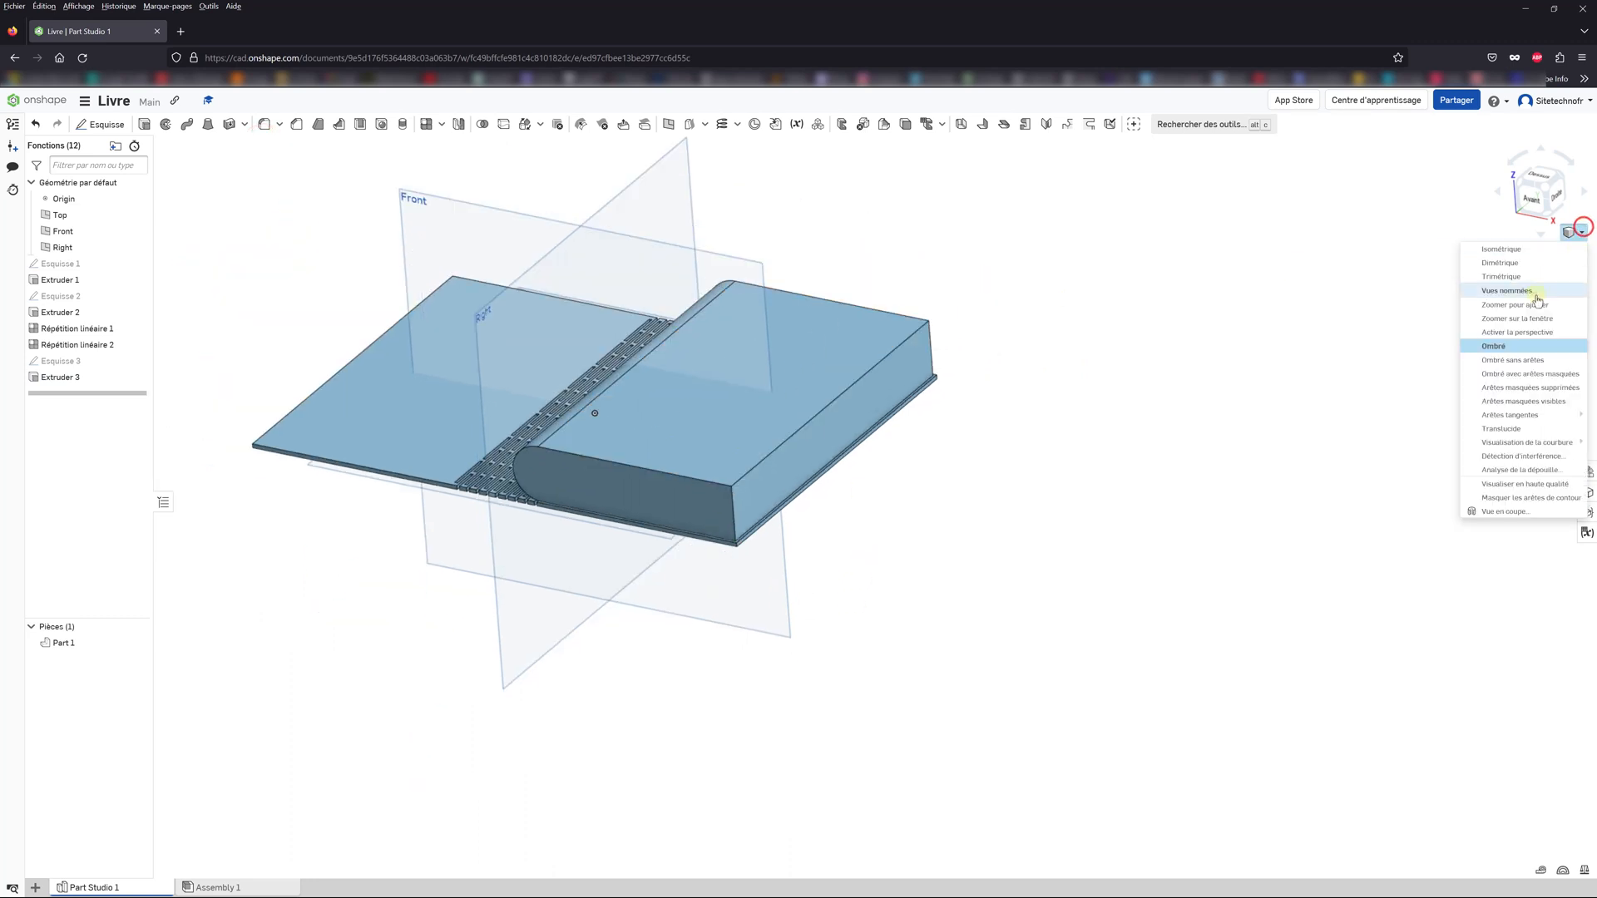
click(1501, 277)
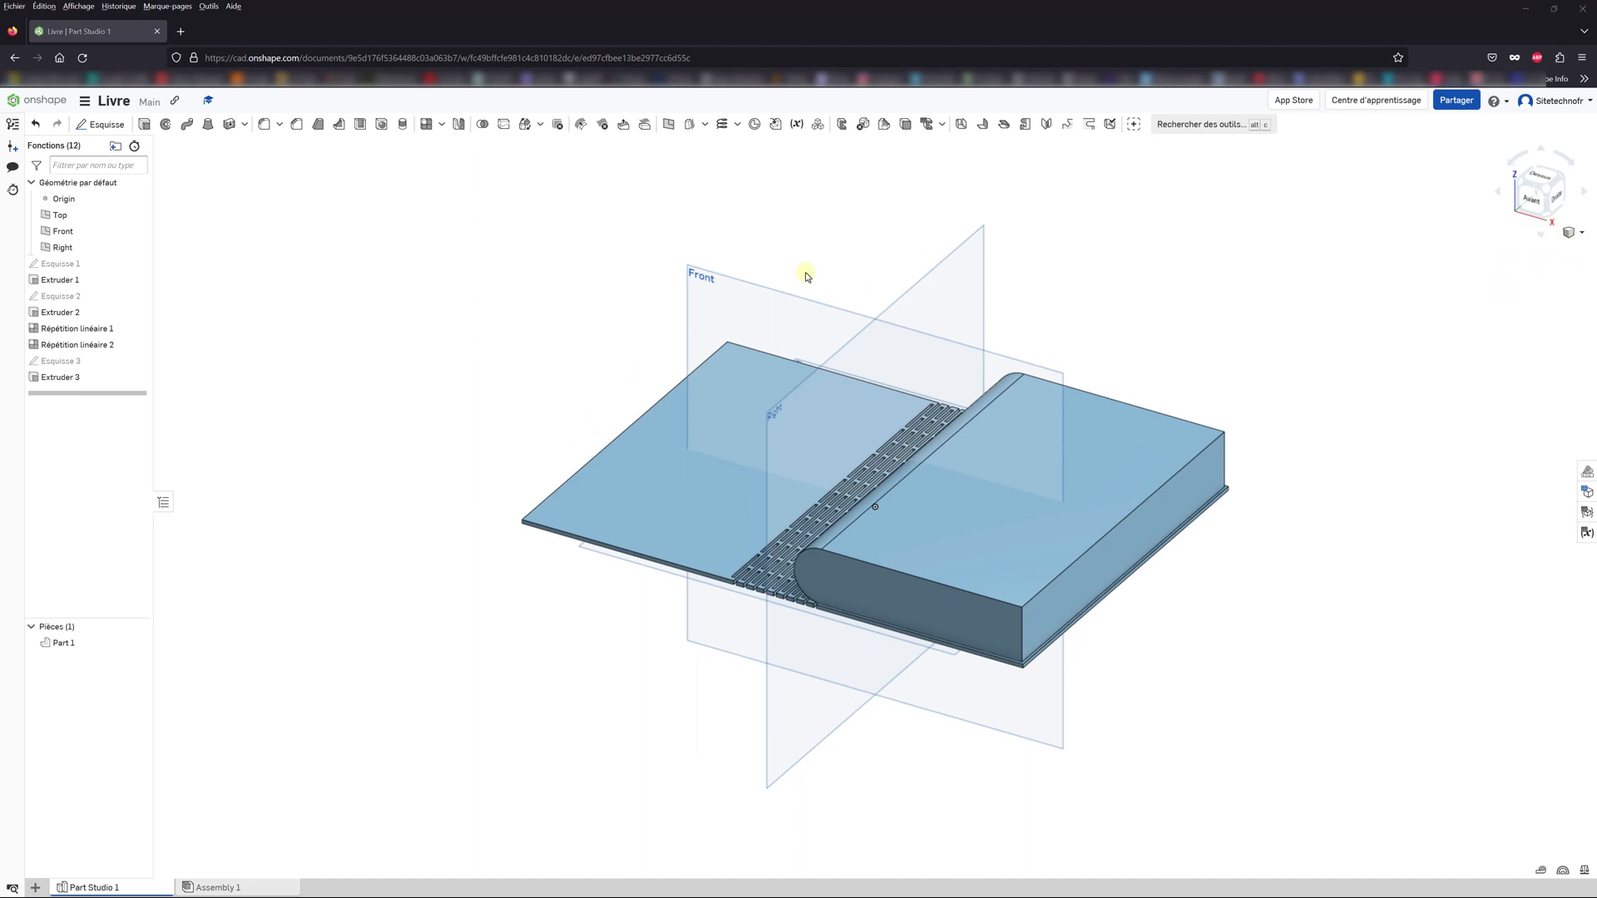
click(100, 124)
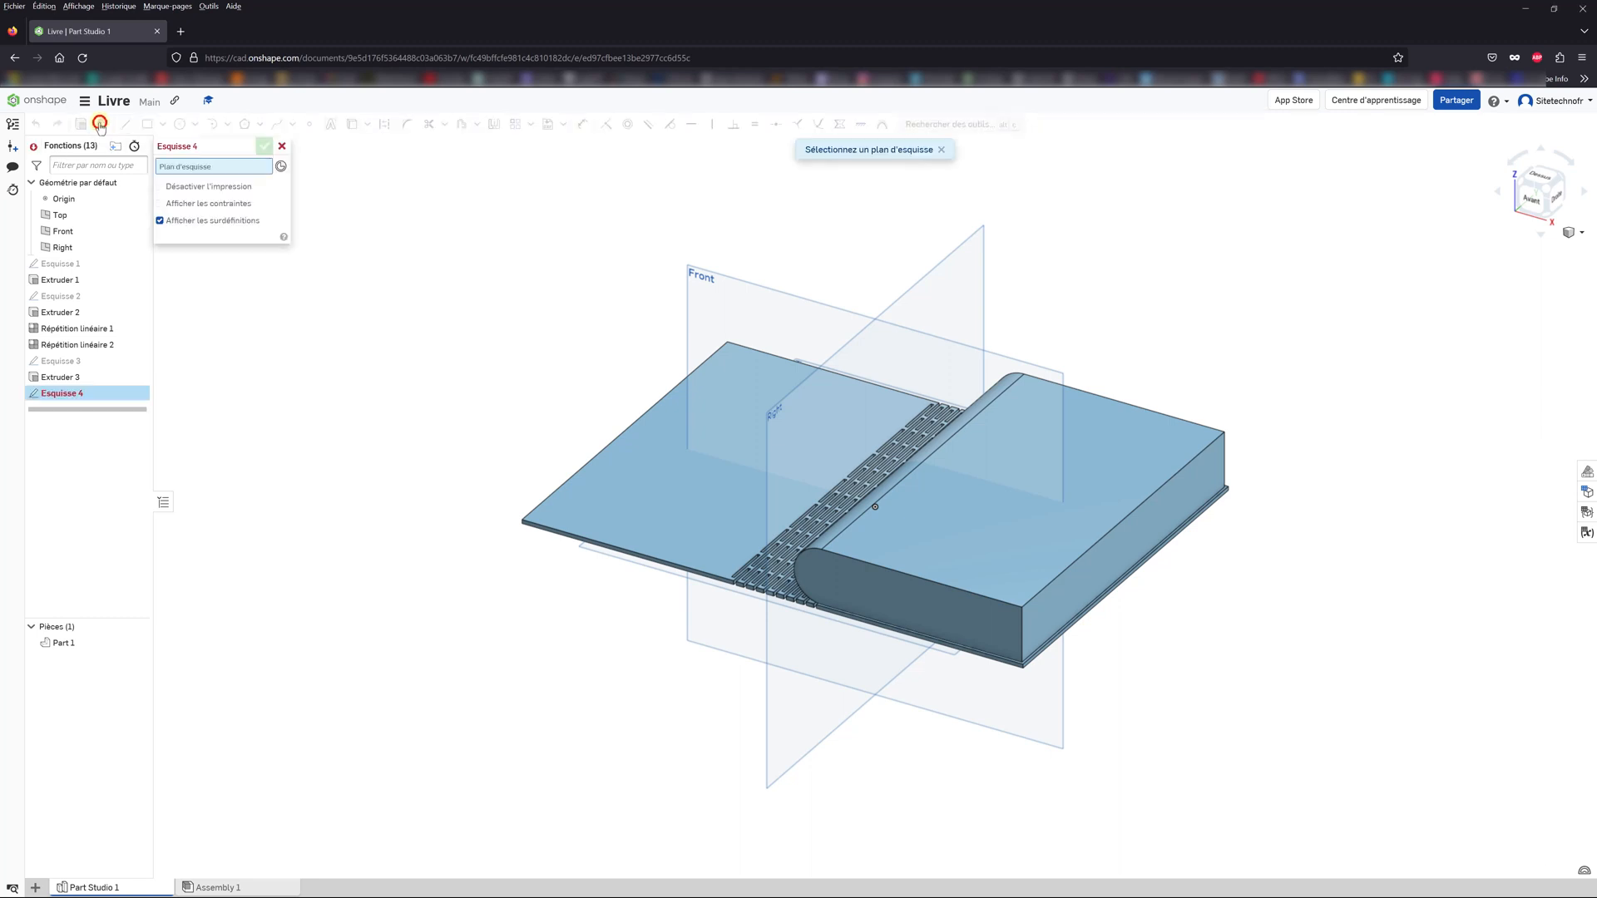
click(949, 490)
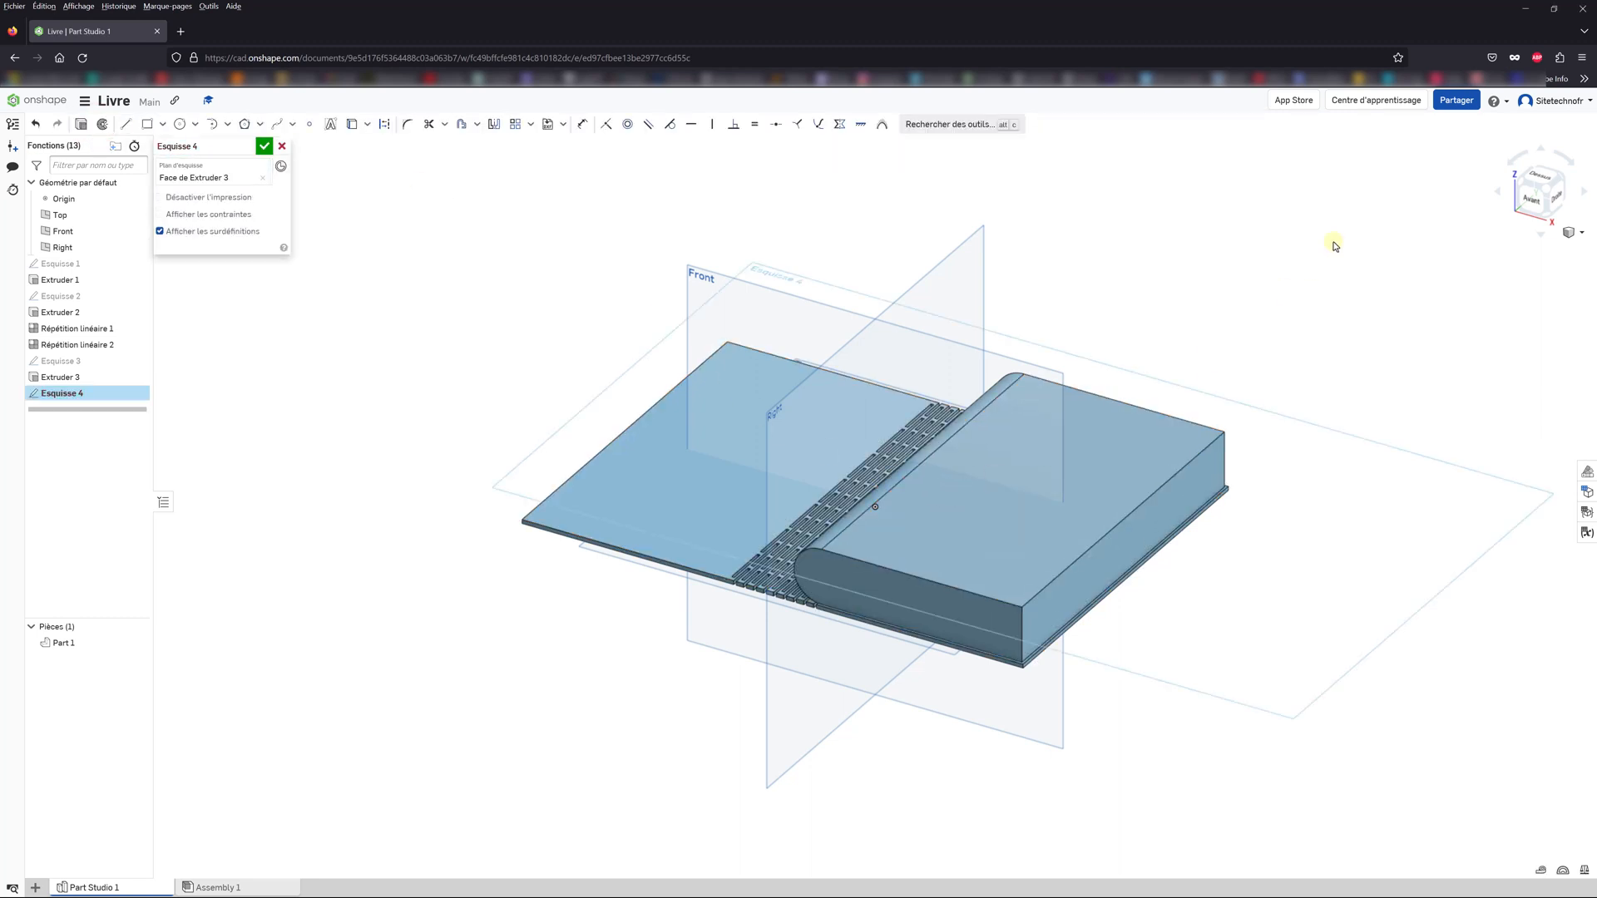
click(1535, 176)
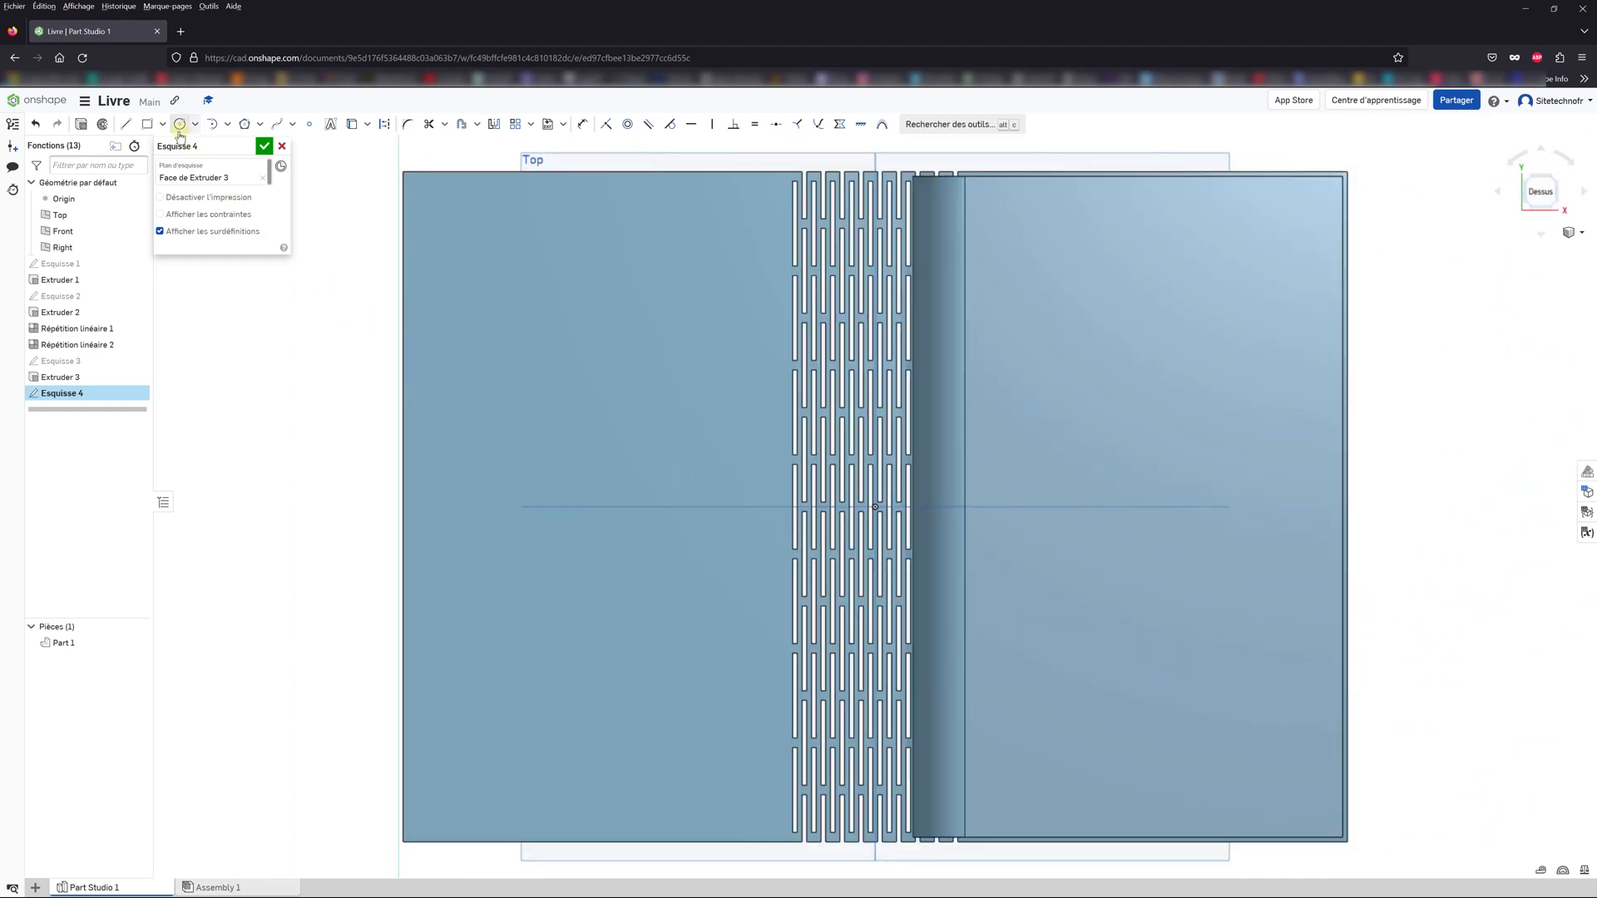
click(147, 125)
mouse_move(1324, 192)
mouse_down()
mouse_move(1276, 332)
mouse_move(1012, 836)
mouse_move(898, 828)
mouse_up()
scroll(892, 829, down, 2)
scroll(892, 828, up, 6)
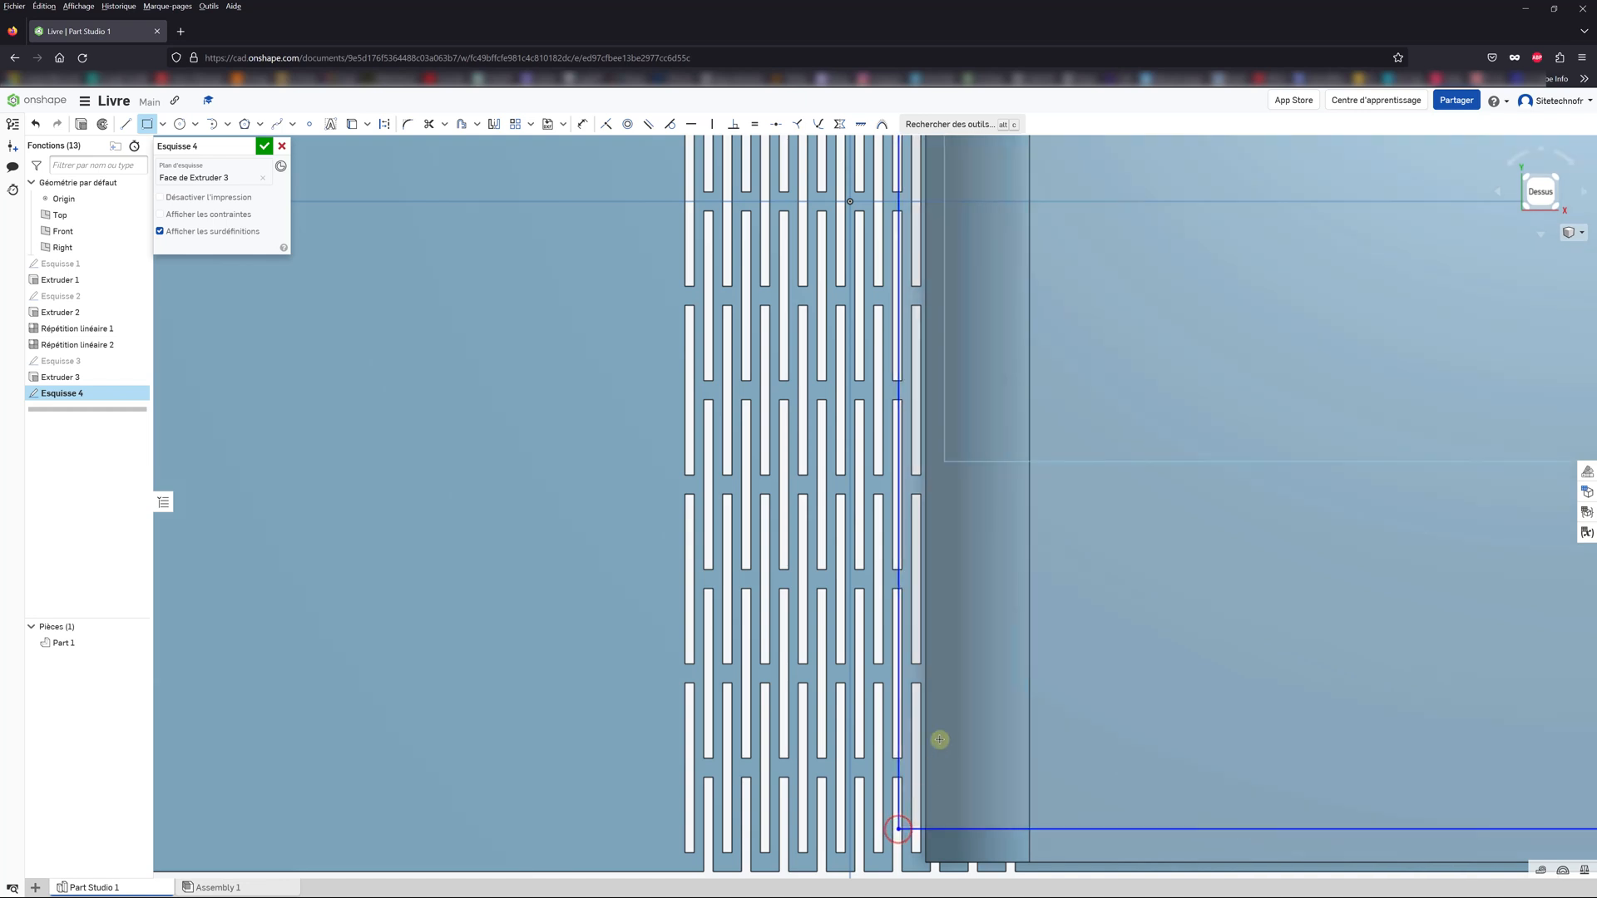
Step: Make the rectangle's left side coincident with the right edge of the slot column beside it
click(607, 124)
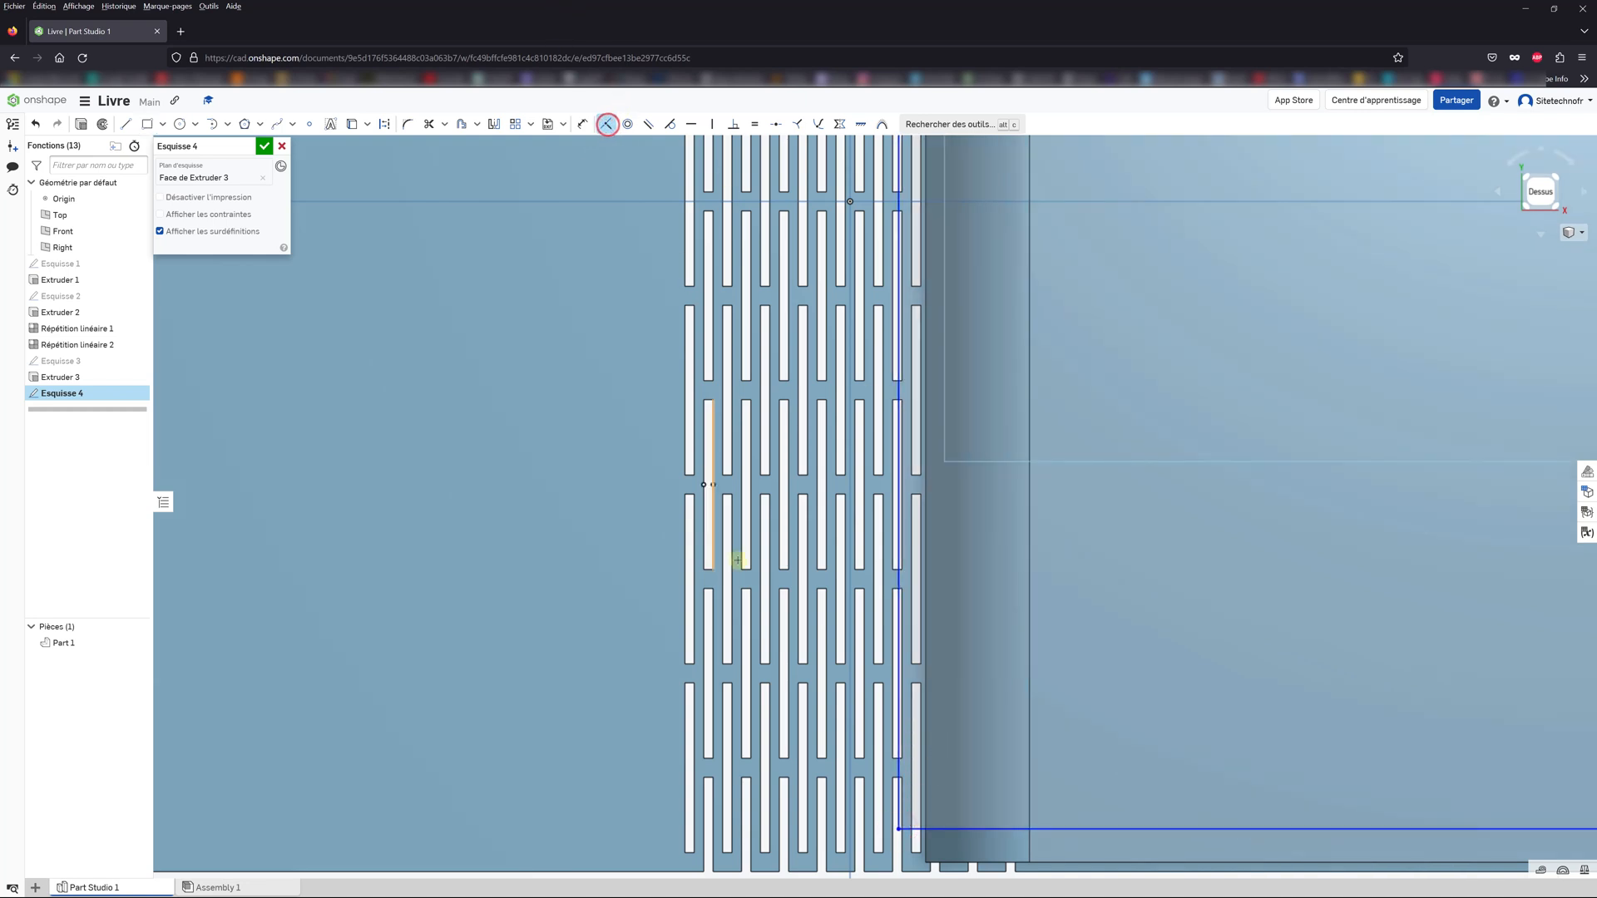
click(899, 806)
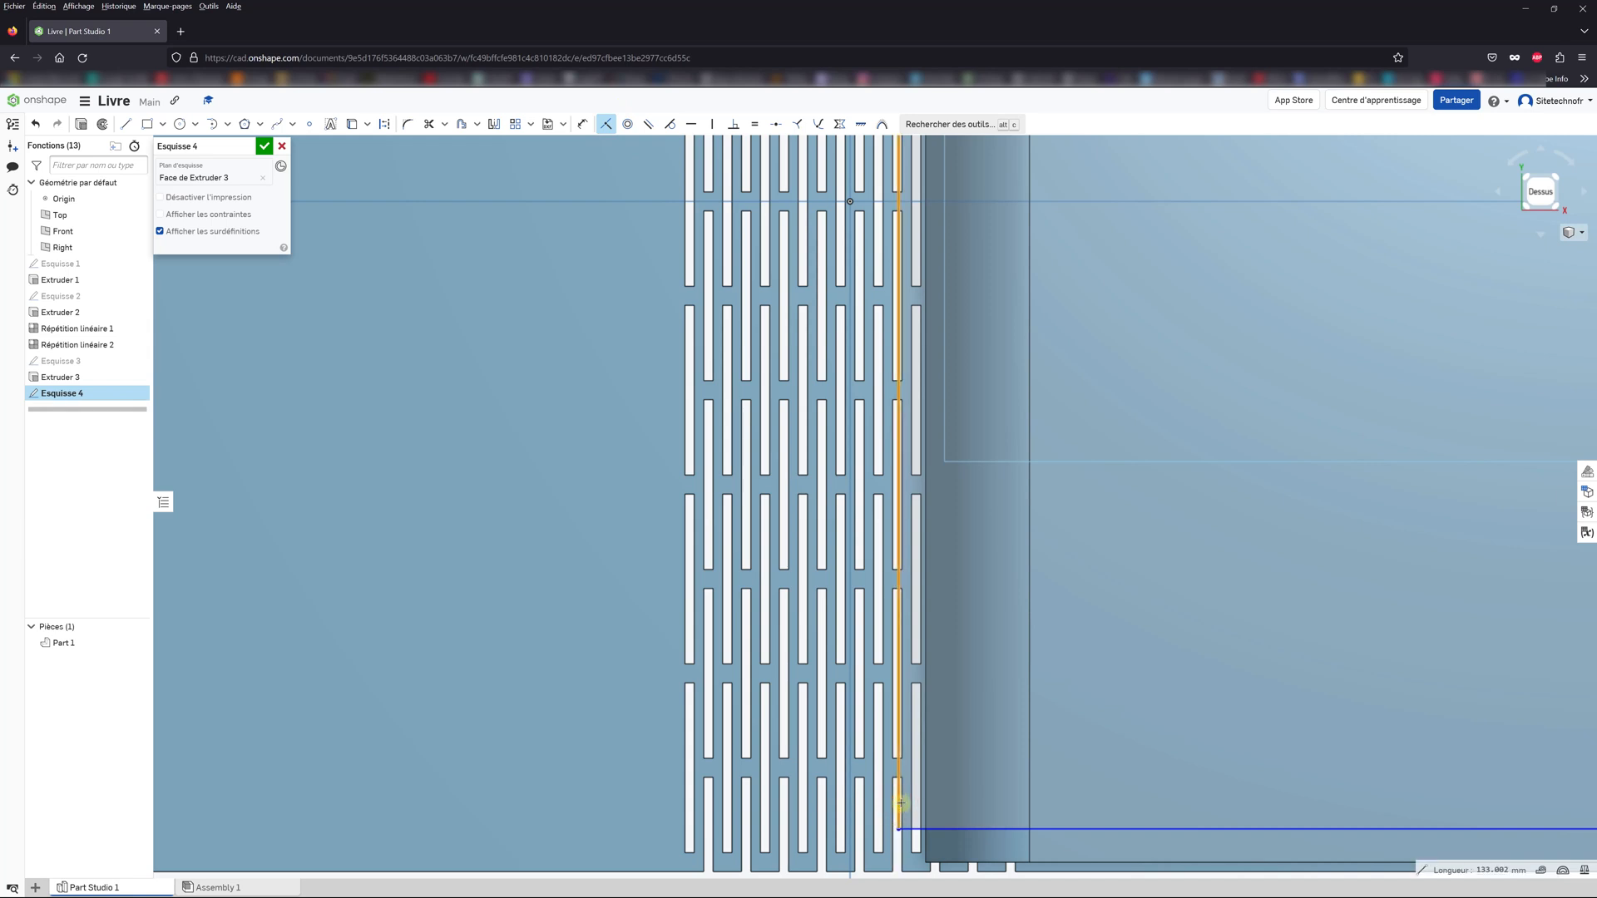
click(903, 802)
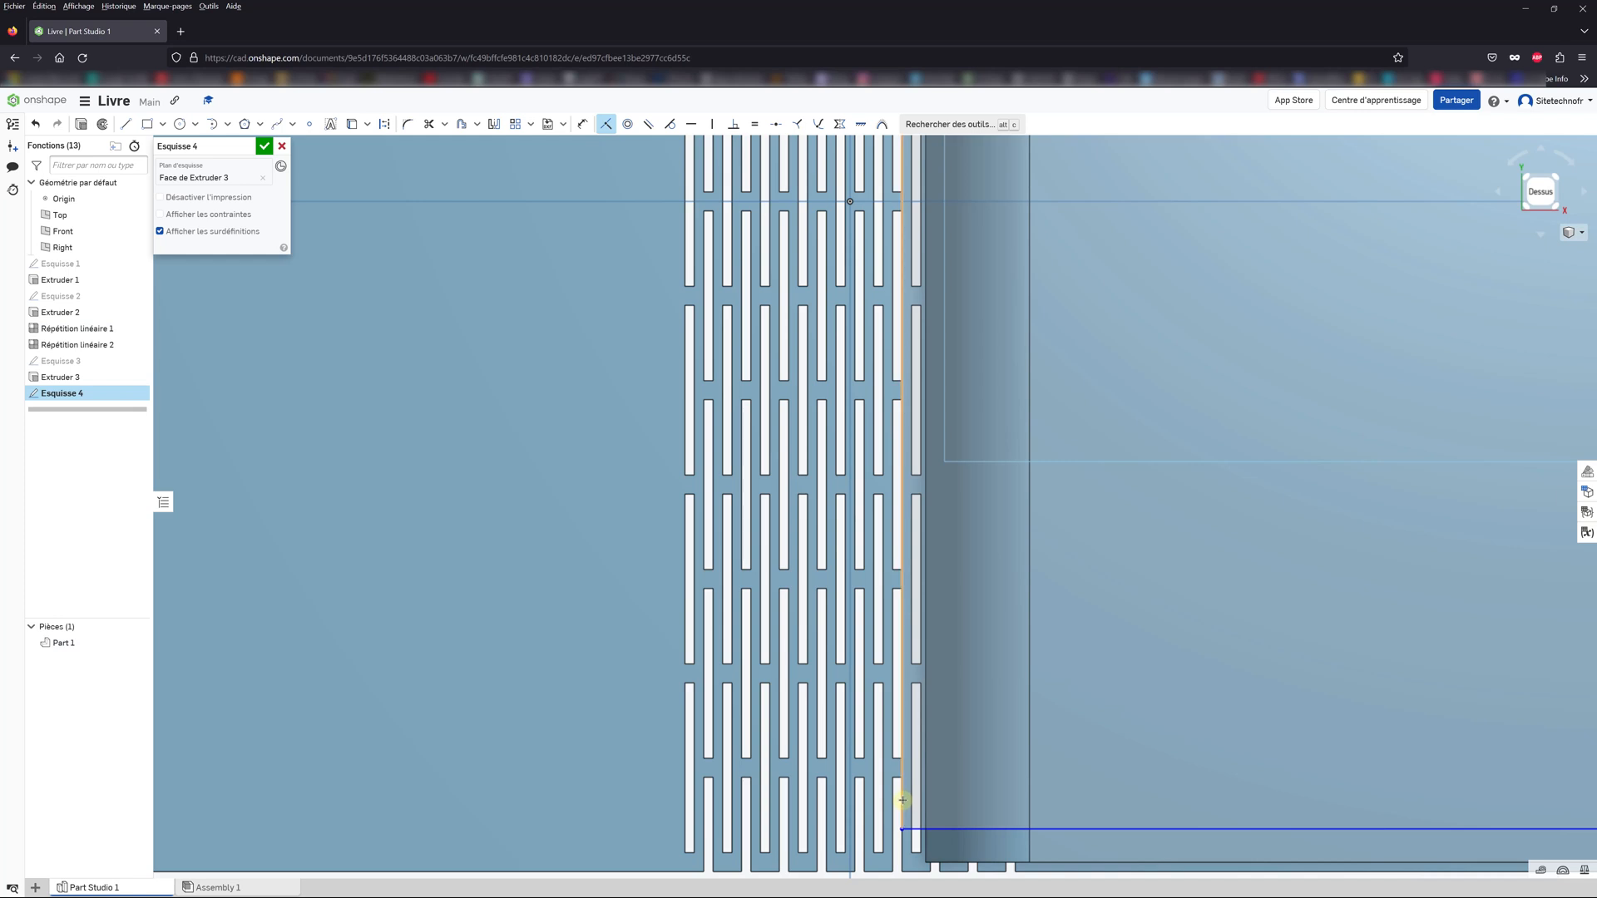
click(898, 788)
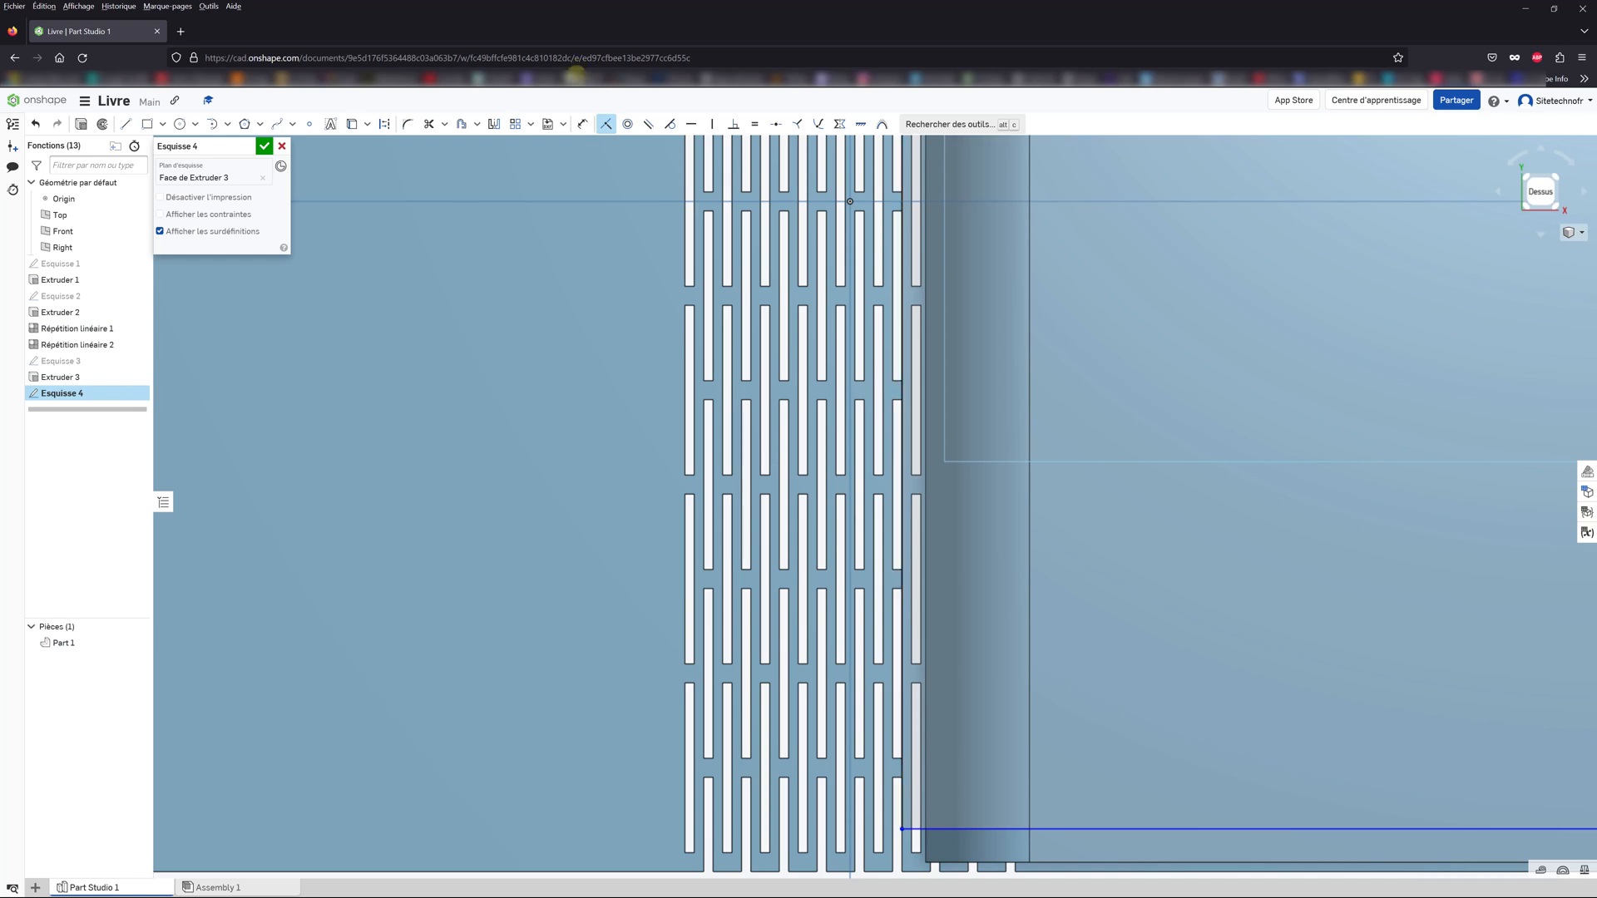
Step: Dimension the rectangle's lower side 2 mm from the page block's lower edge
click(581, 124)
scroll(801, 444, down, 3)
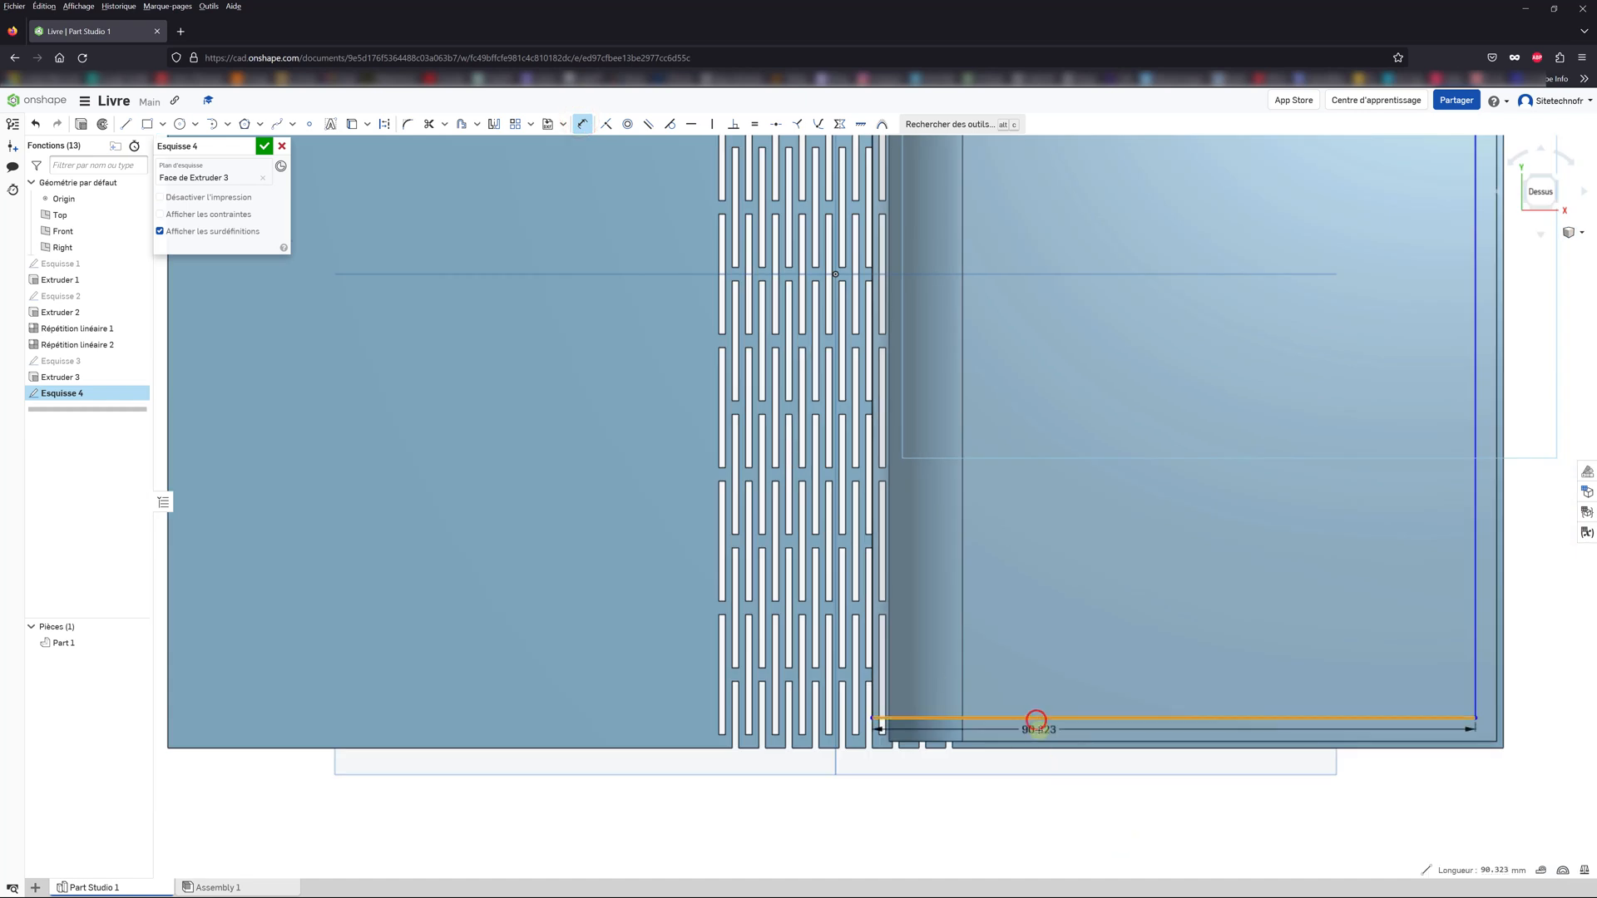
click(1036, 719)
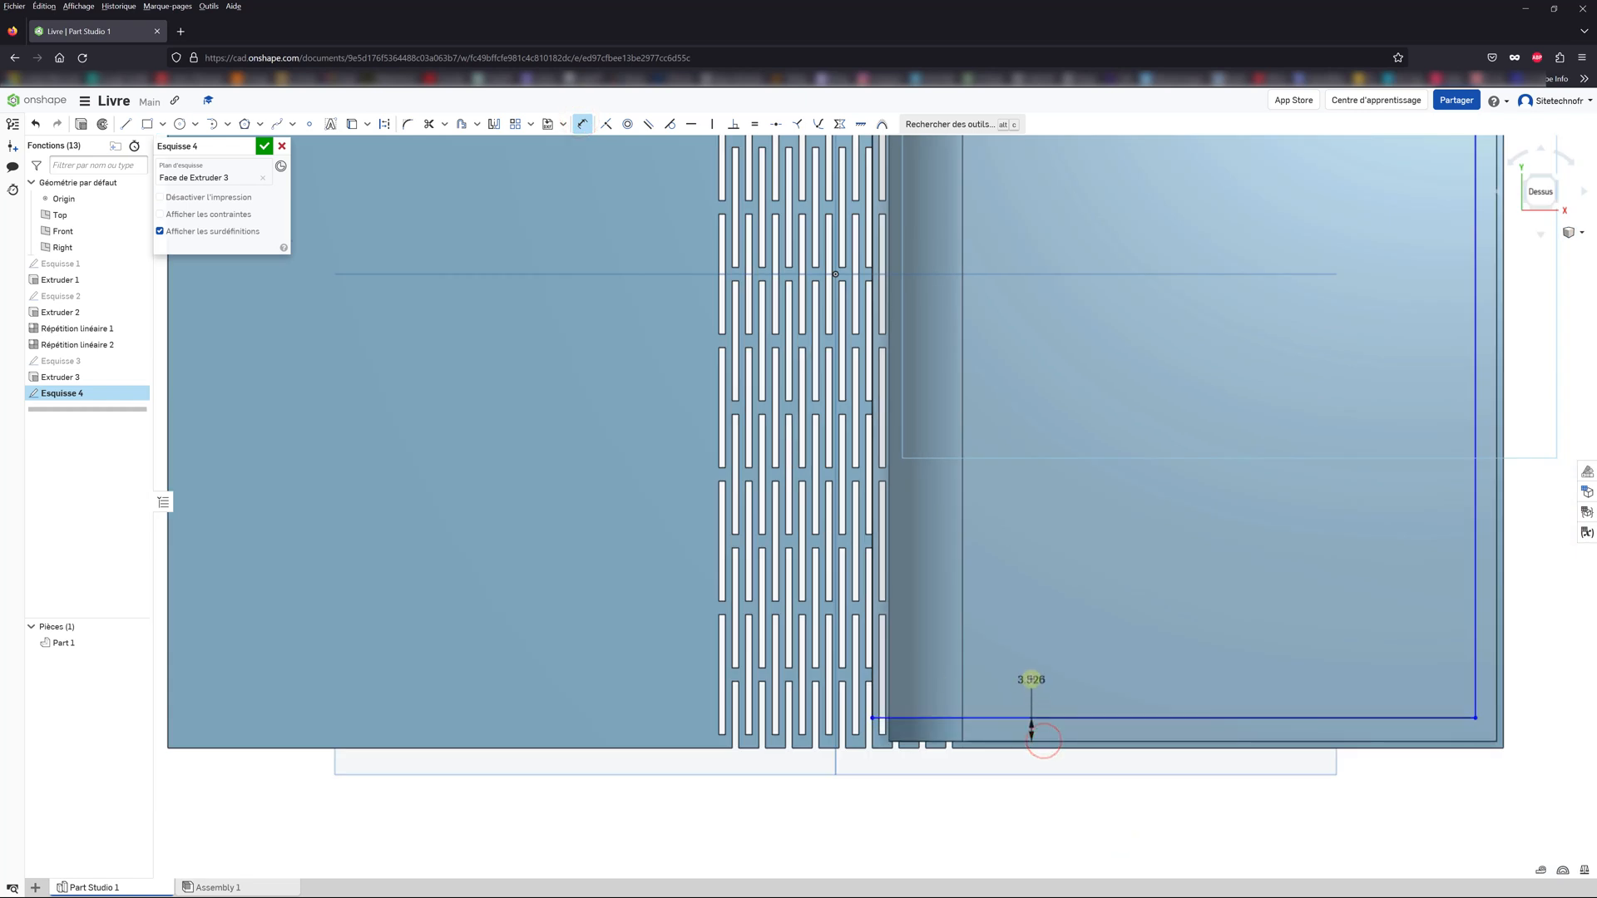
click(1031, 678)
text(2)
key(Return)
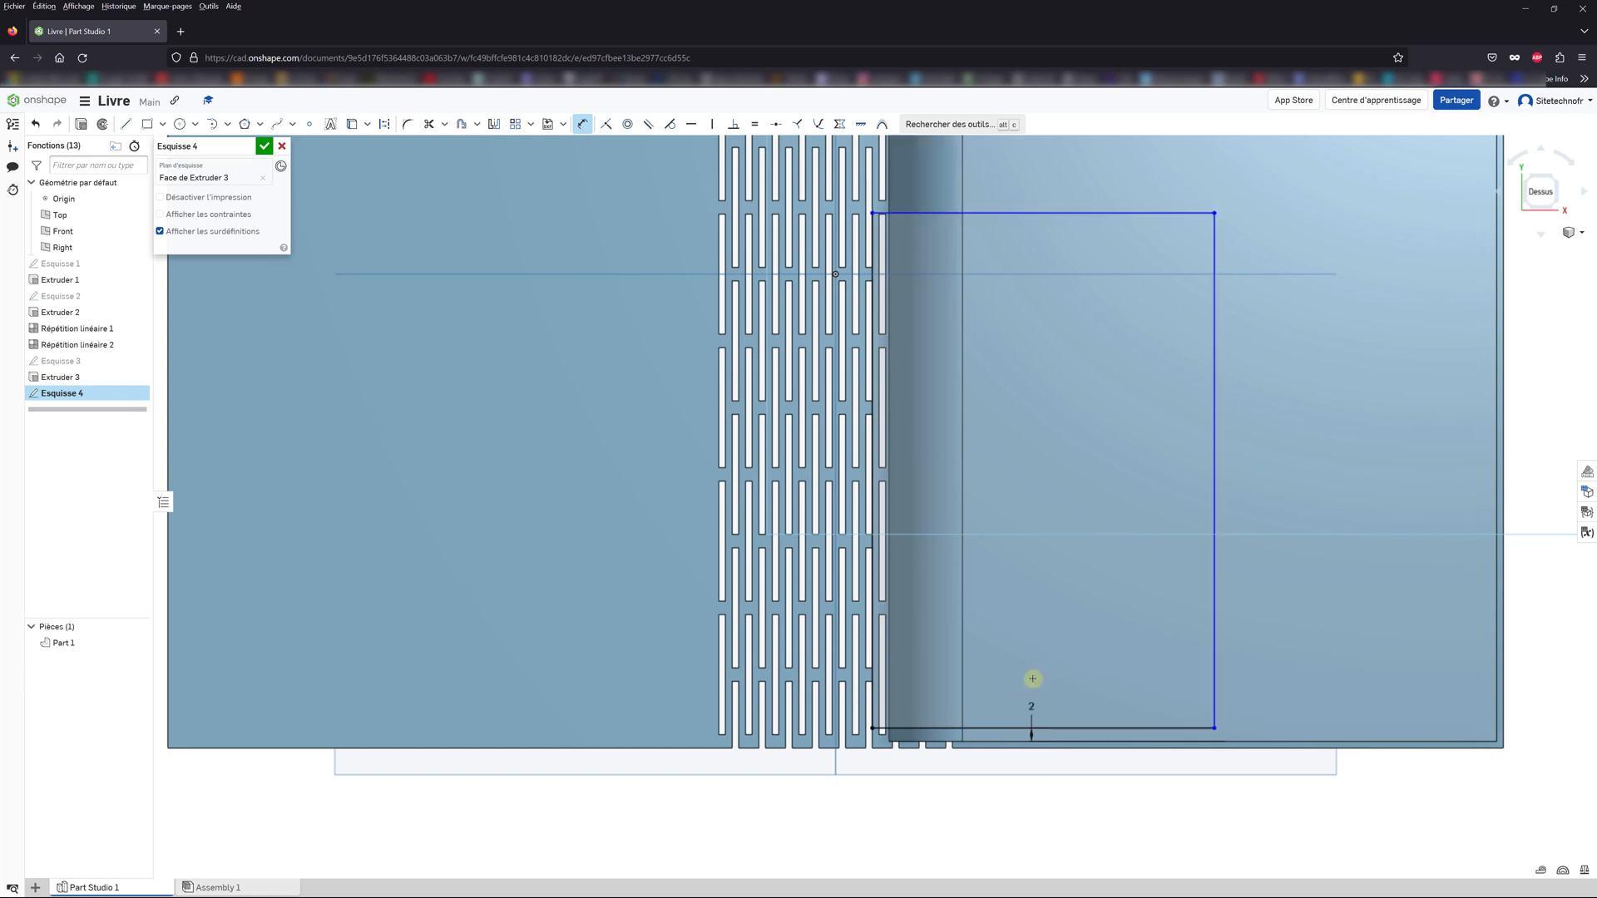
Step: Dimension the rectangle's right side 2 mm from the page block's right edge
click(1217, 630)
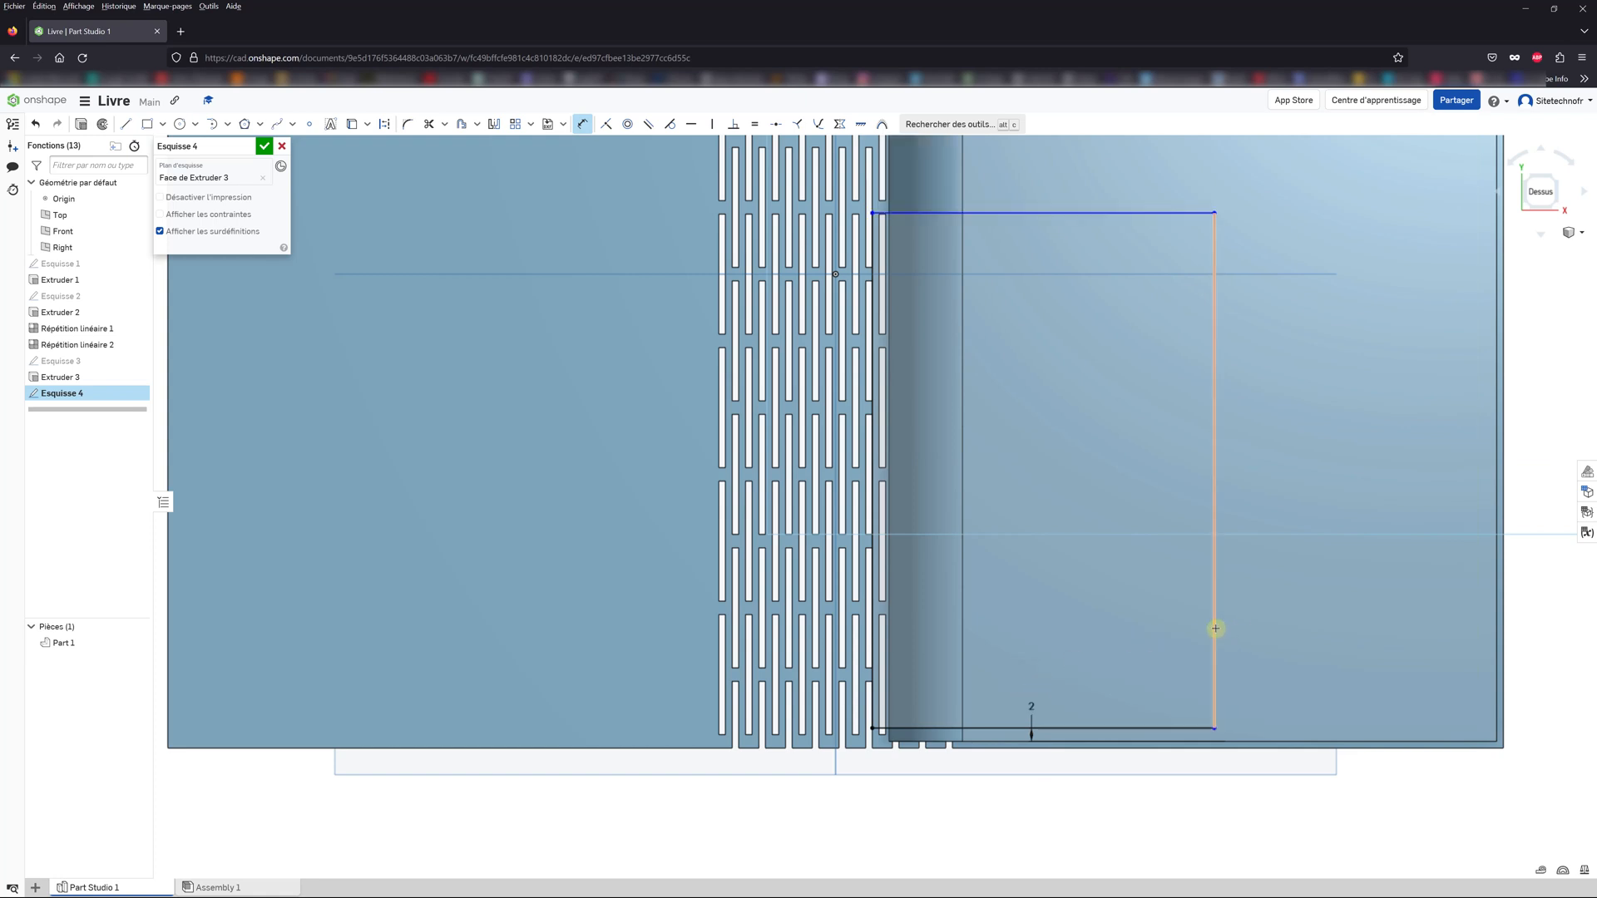
click(1494, 606)
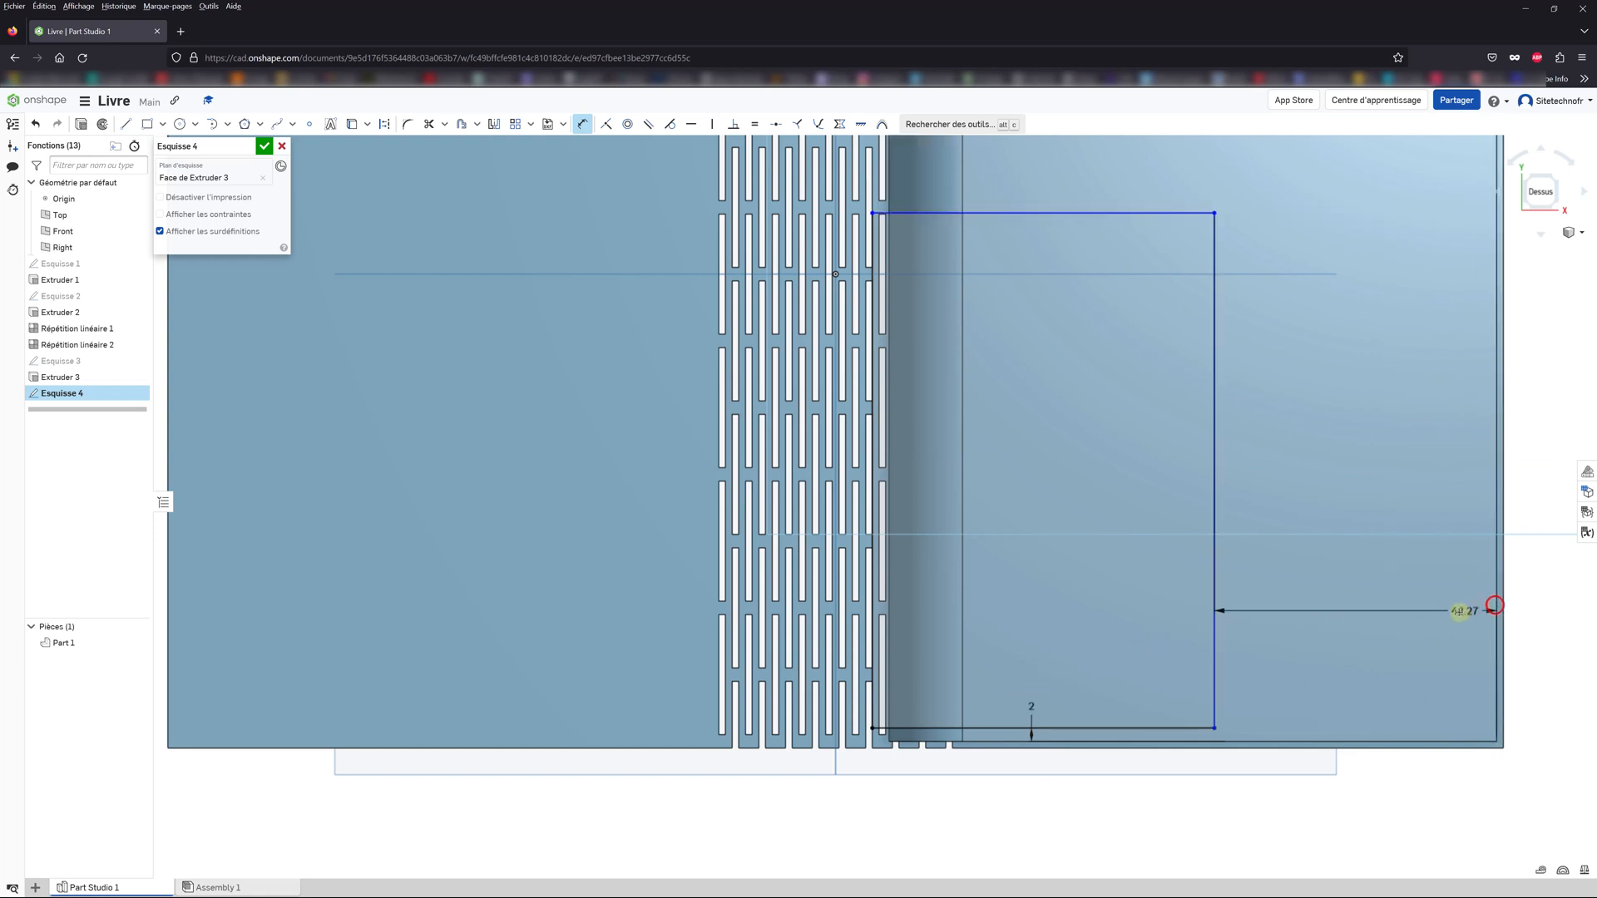
click(1365, 610)
text(2)
key(Return)
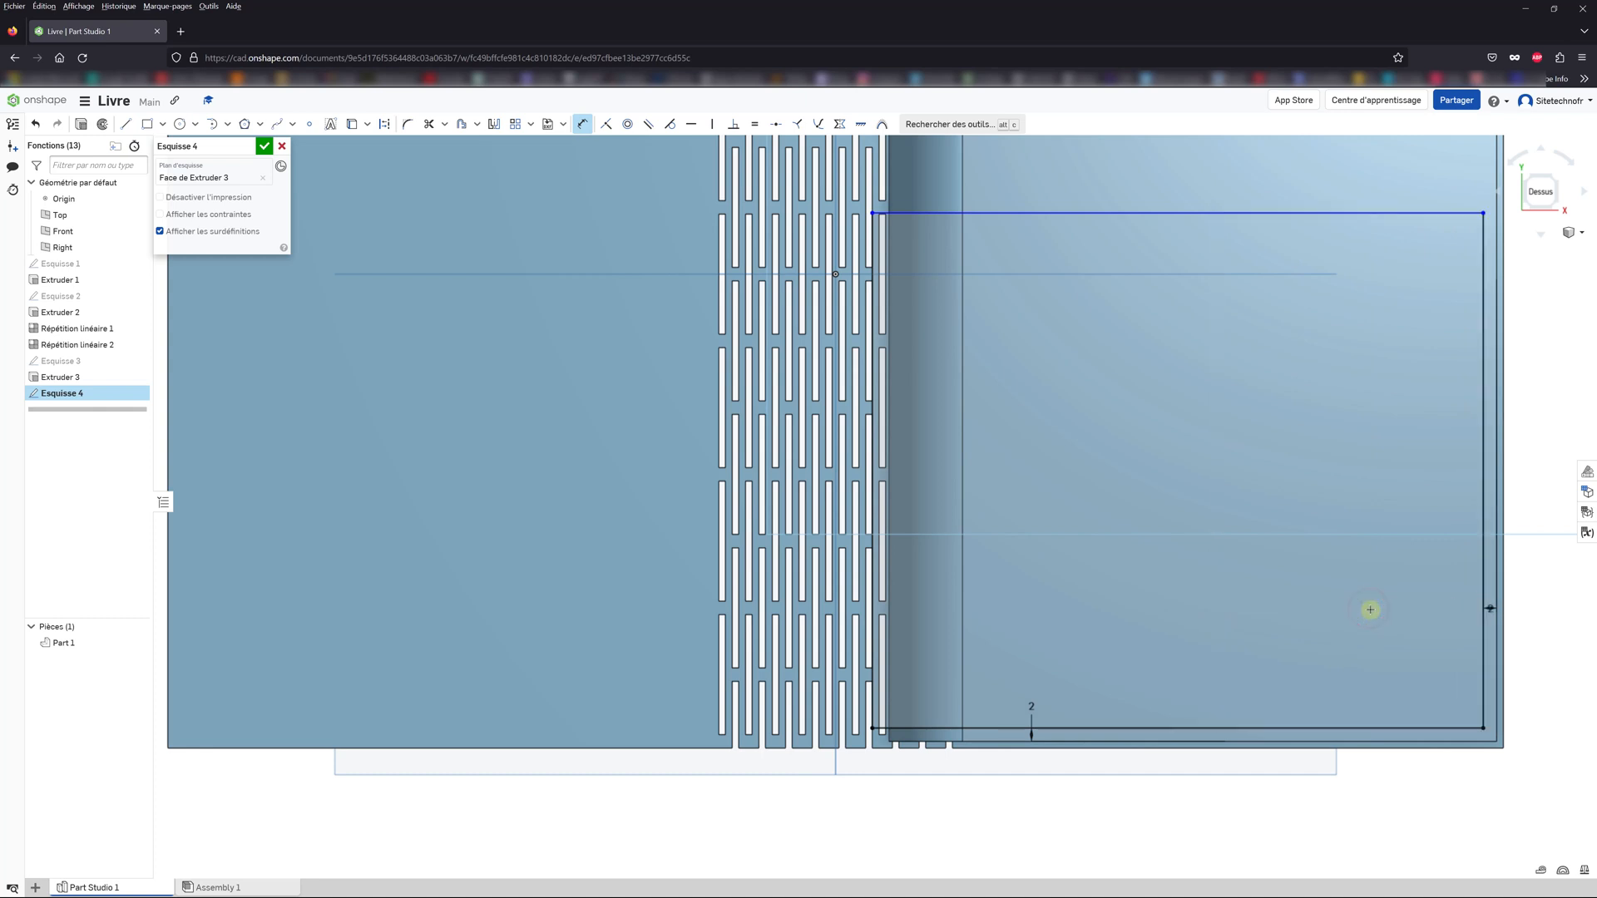
Step: Dimension the rectangle's upper side 2 mm from the page block's upper edge and accept the sketch
scroll(1374, 615, down, 3)
scroll(1491, 250, up, 1)
scroll(1361, 441, up, 3)
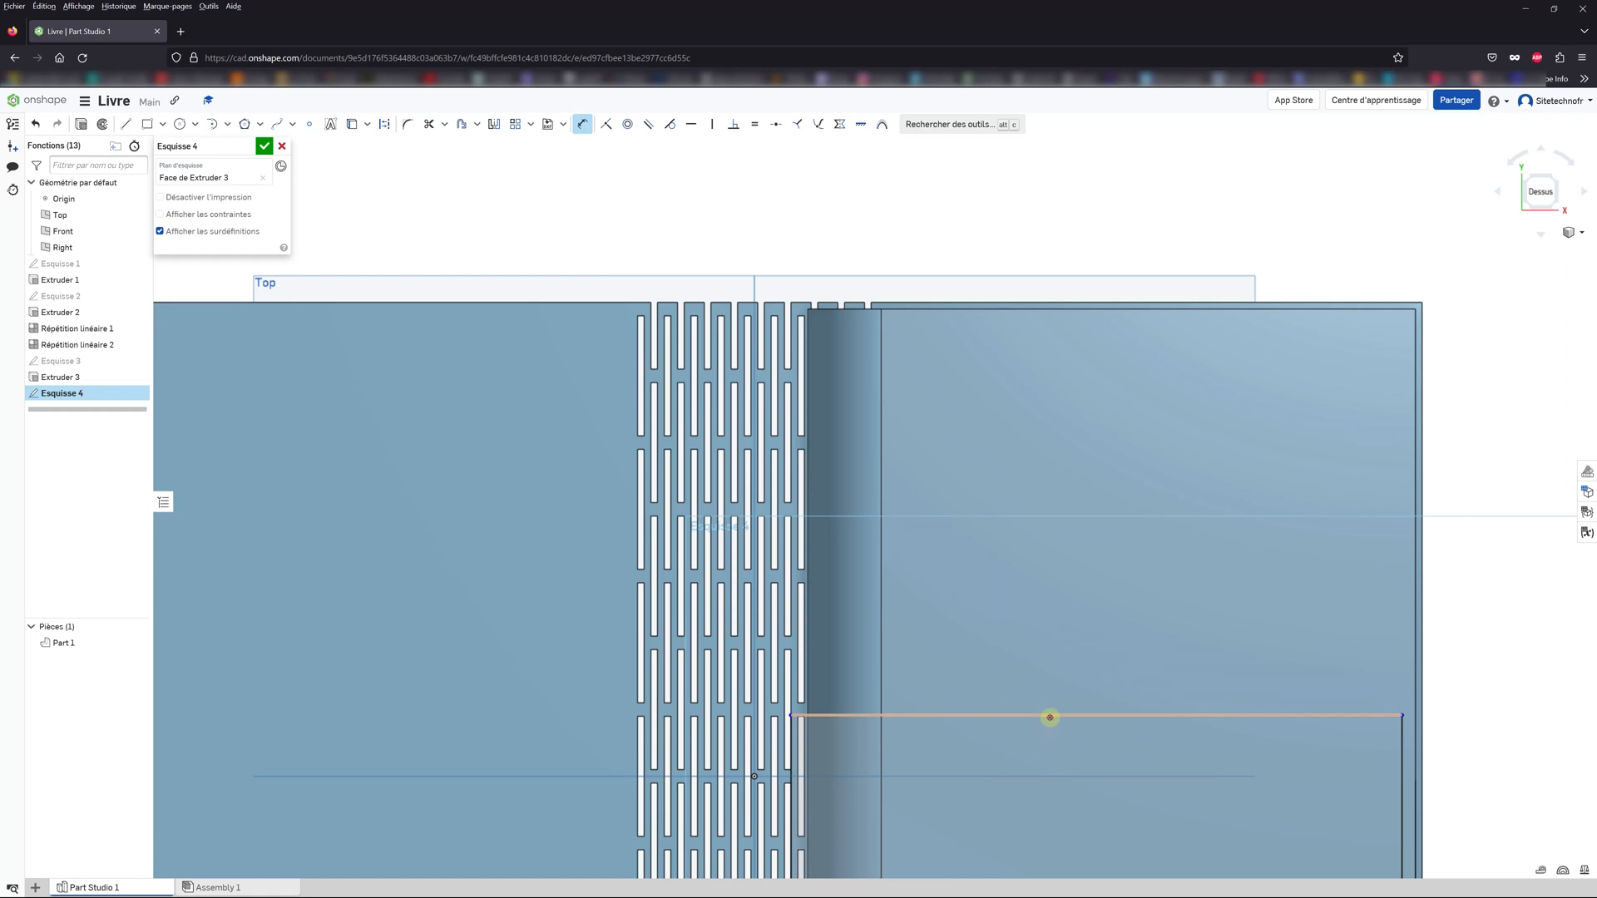
click(1048, 716)
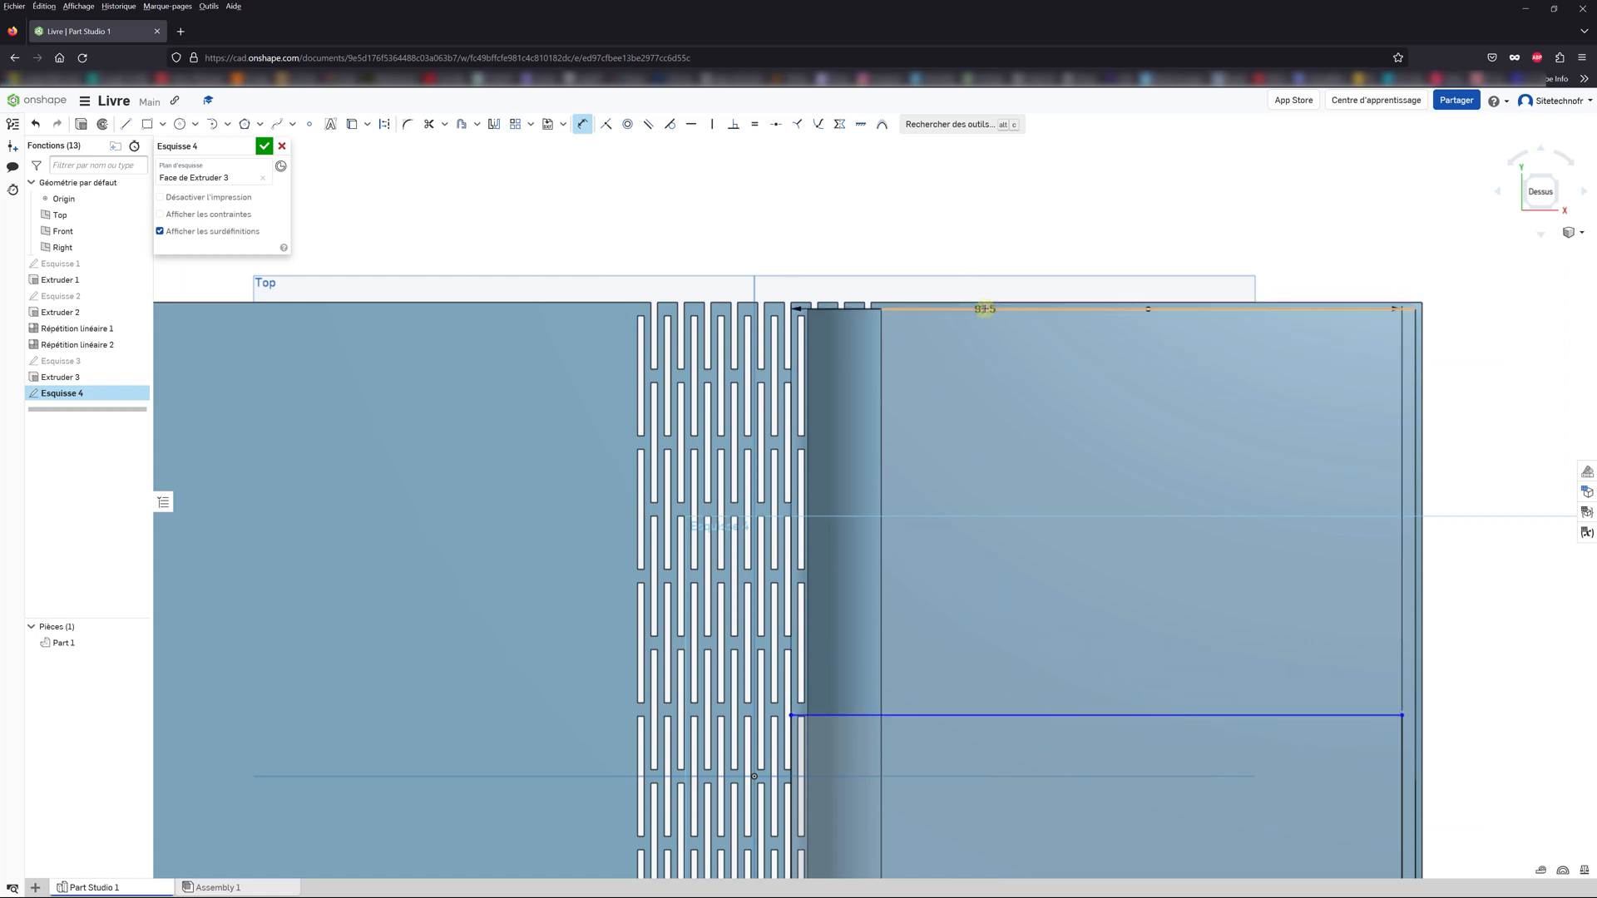
click(985, 307)
click(993, 363)
text(2.5)
key(Return)
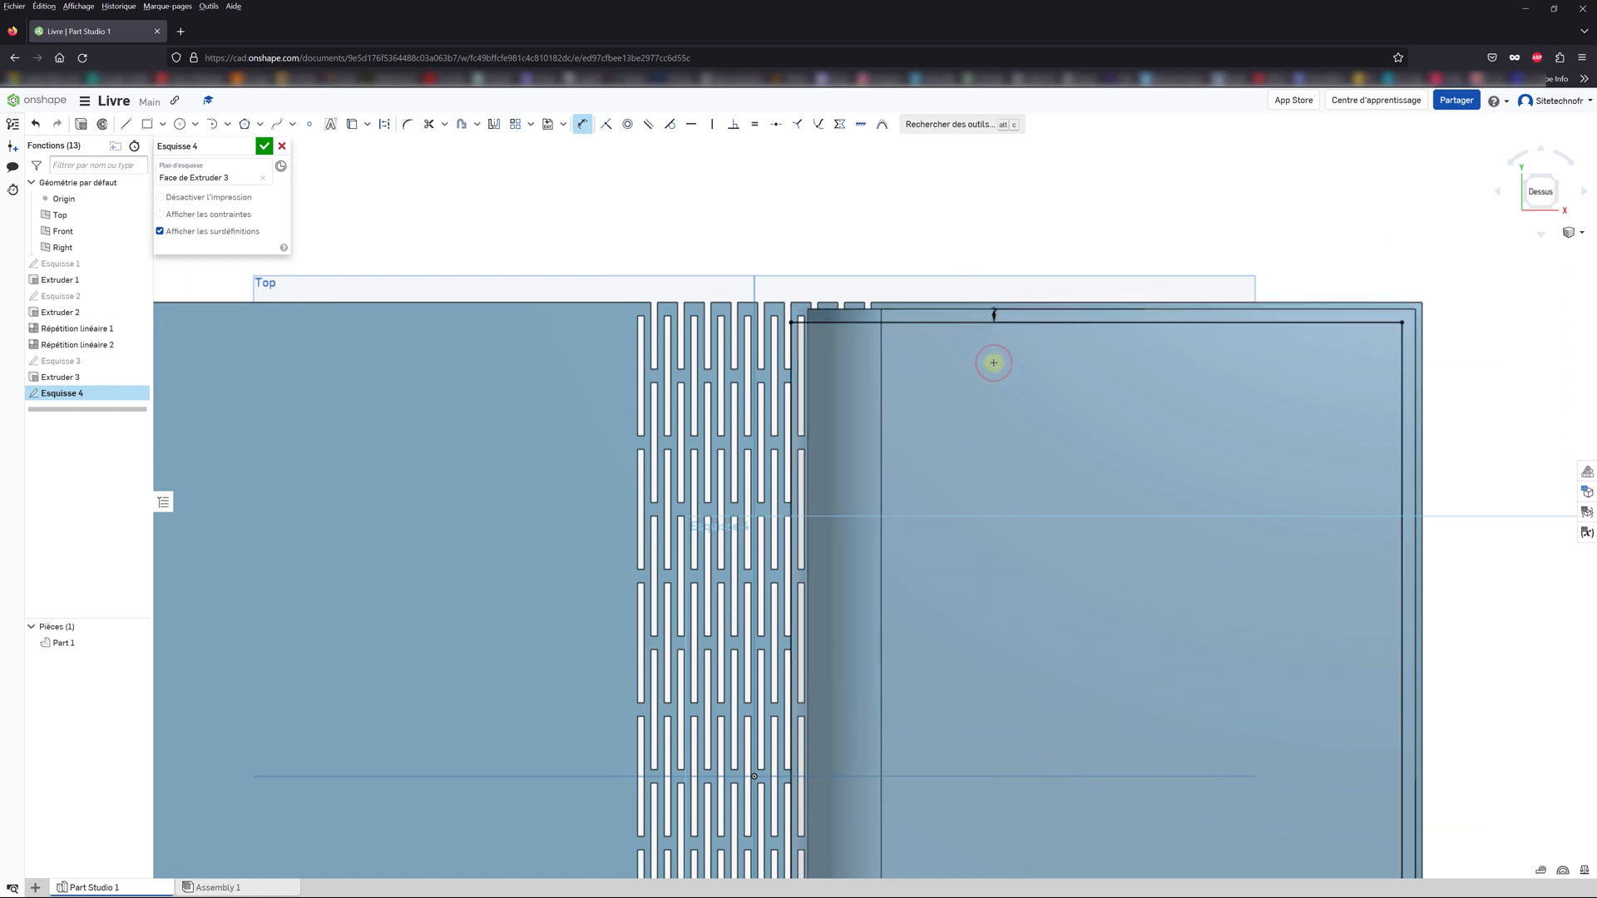
scroll(993, 362, down, 5)
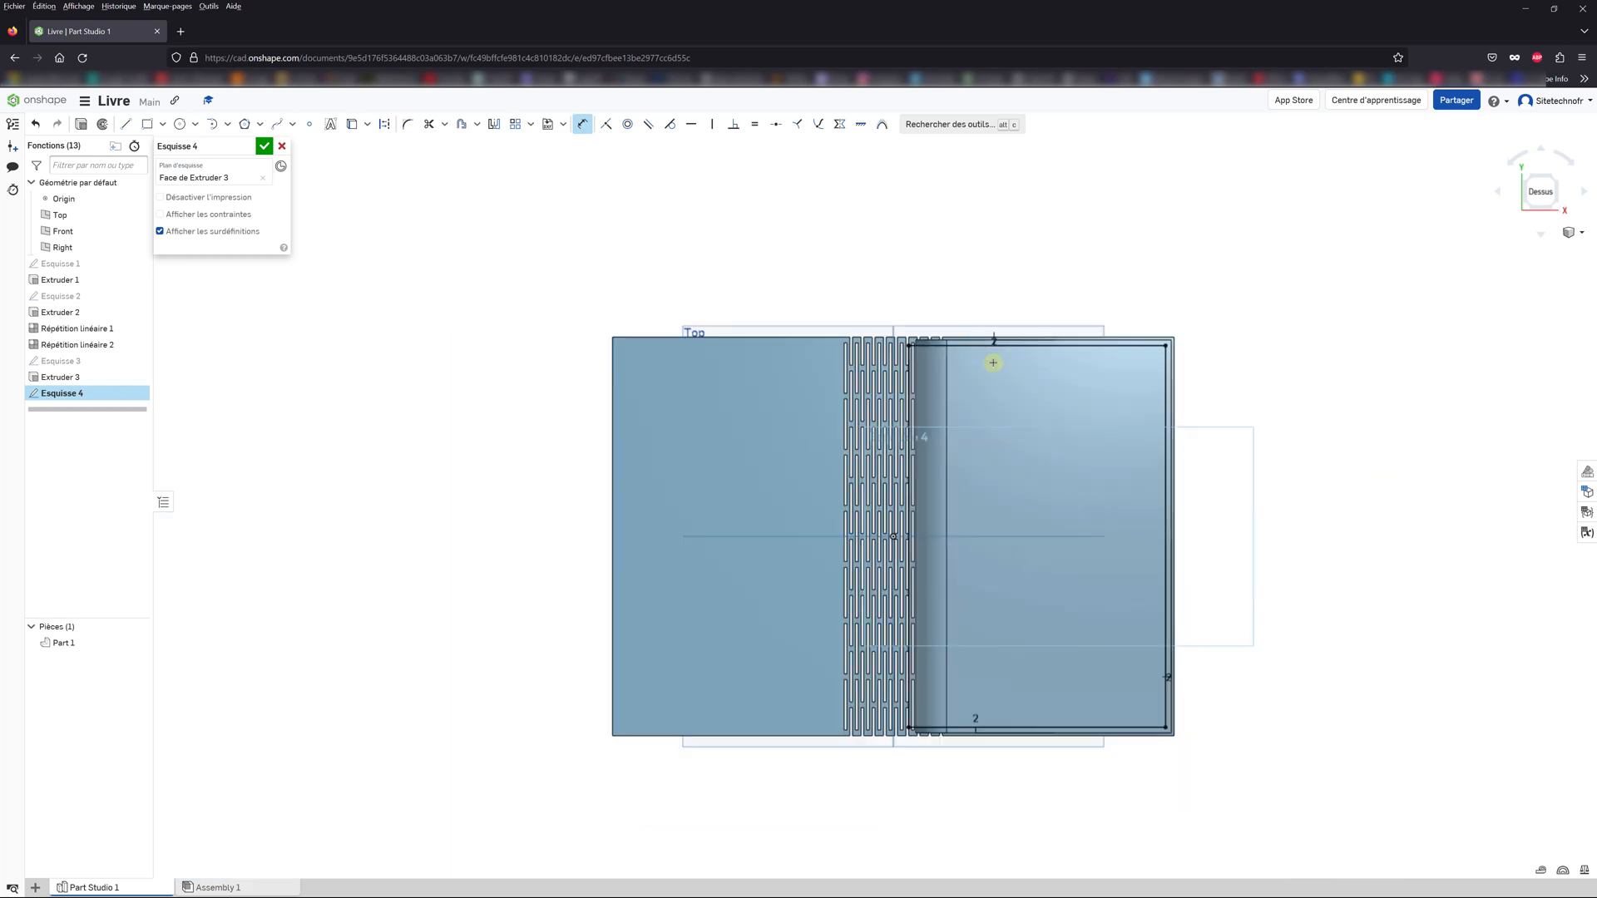
click(264, 148)
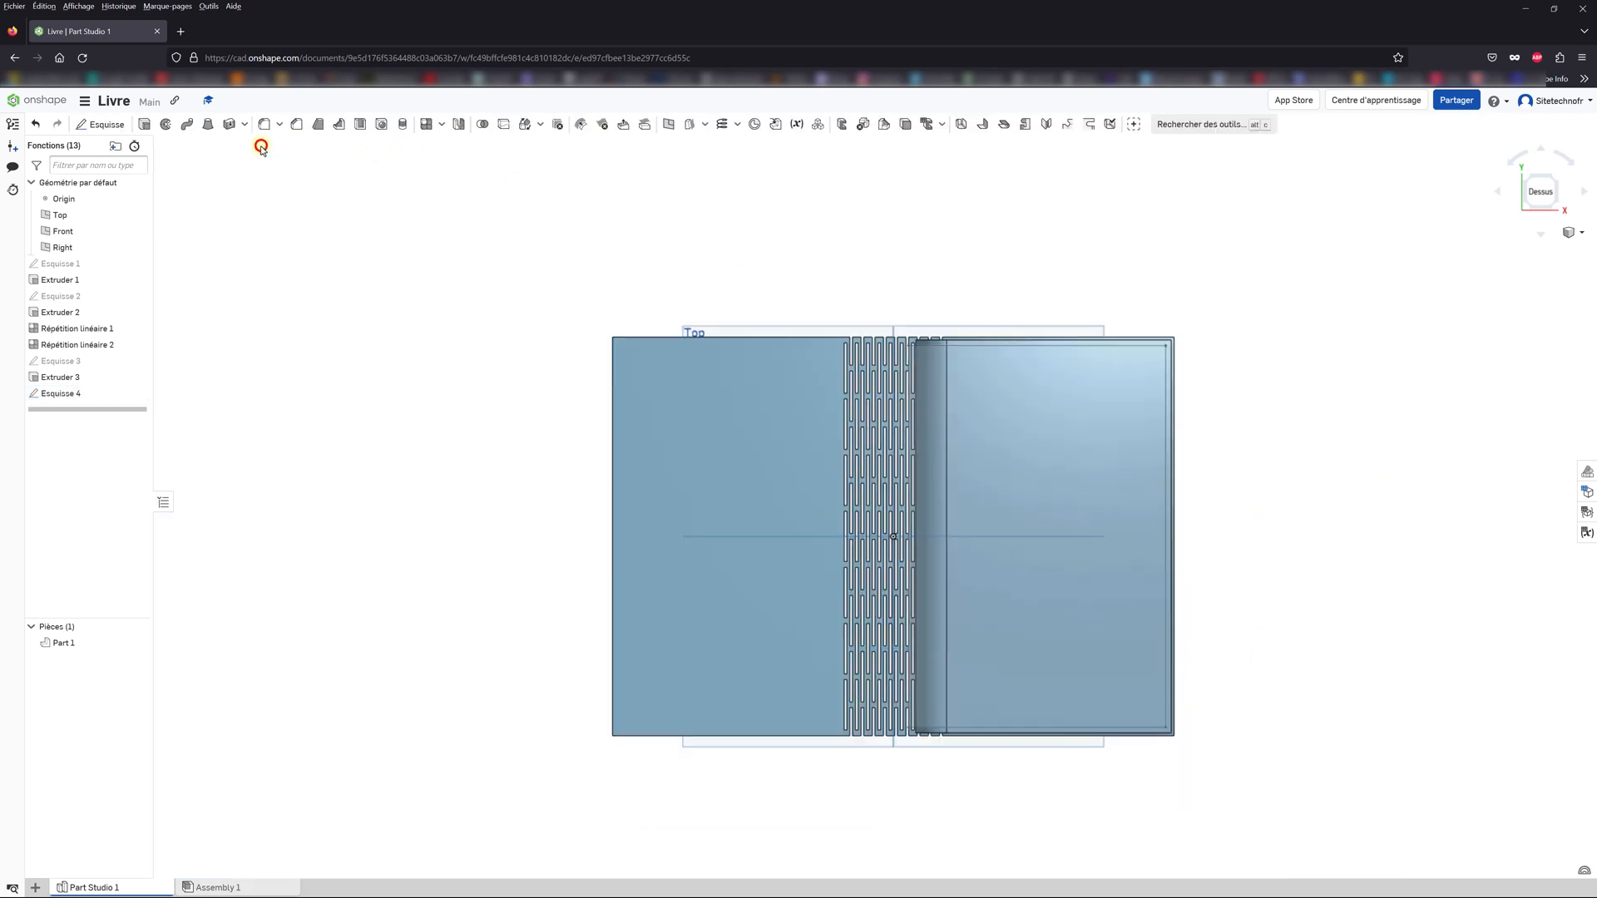
Step: Cut the inset rectangle of Esquisse 4 out of the page block with a Remove extrude up to the plate's upper face
mouse_move(657, 541)
right_down()
mouse_move(744, 451)
mouse_move(765, 461)
right_up()
scroll(1219, 435, up, 5)
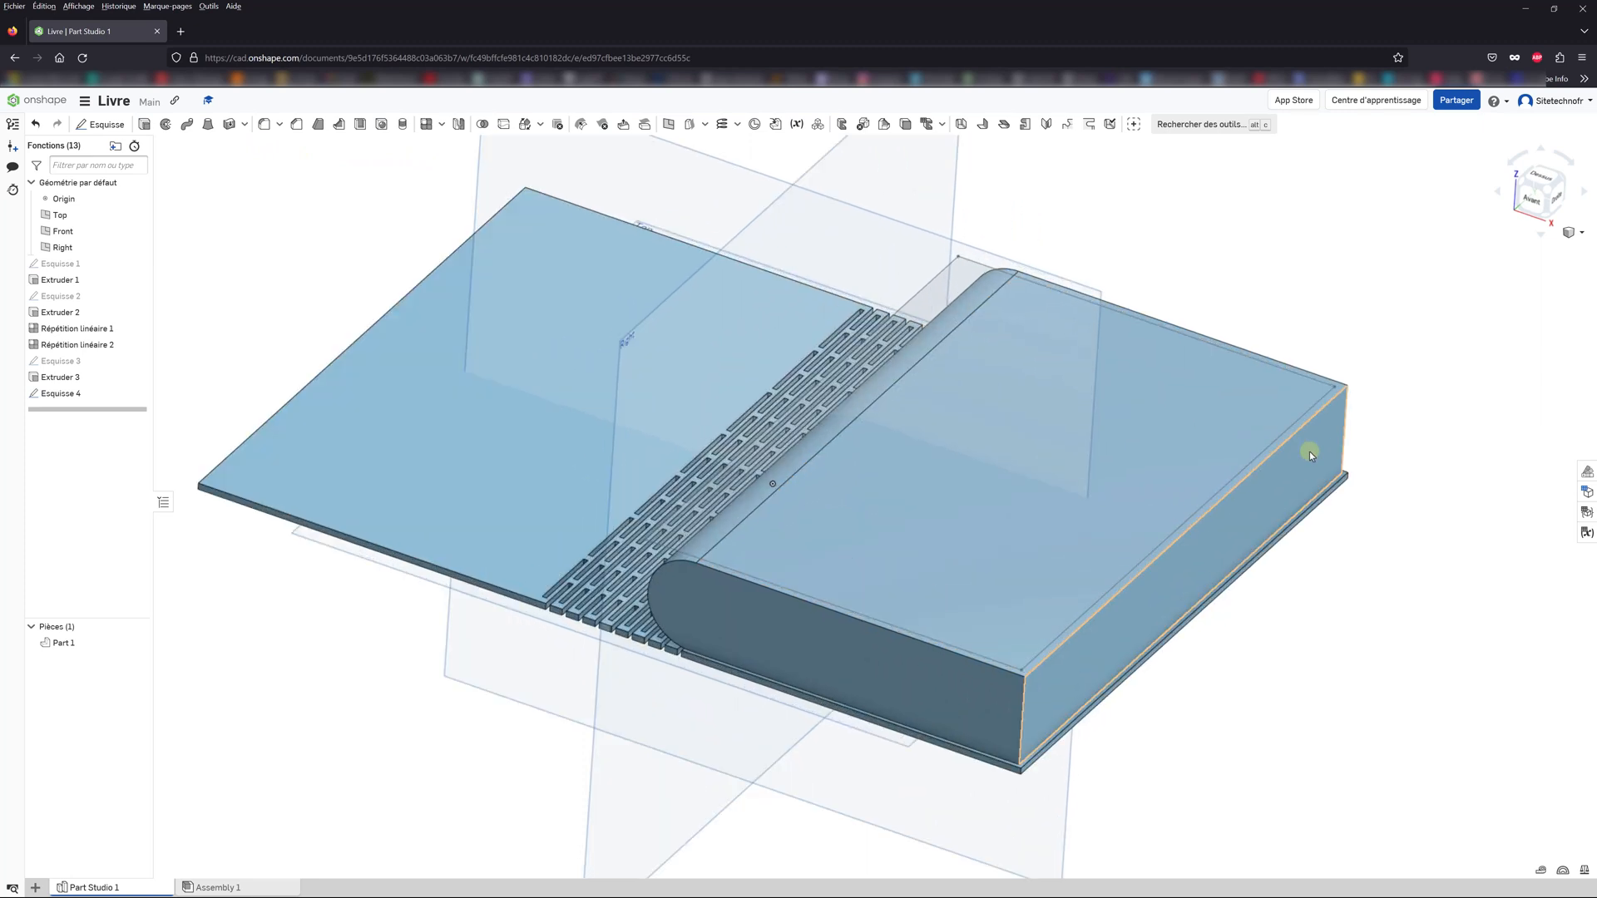
click(143, 125)
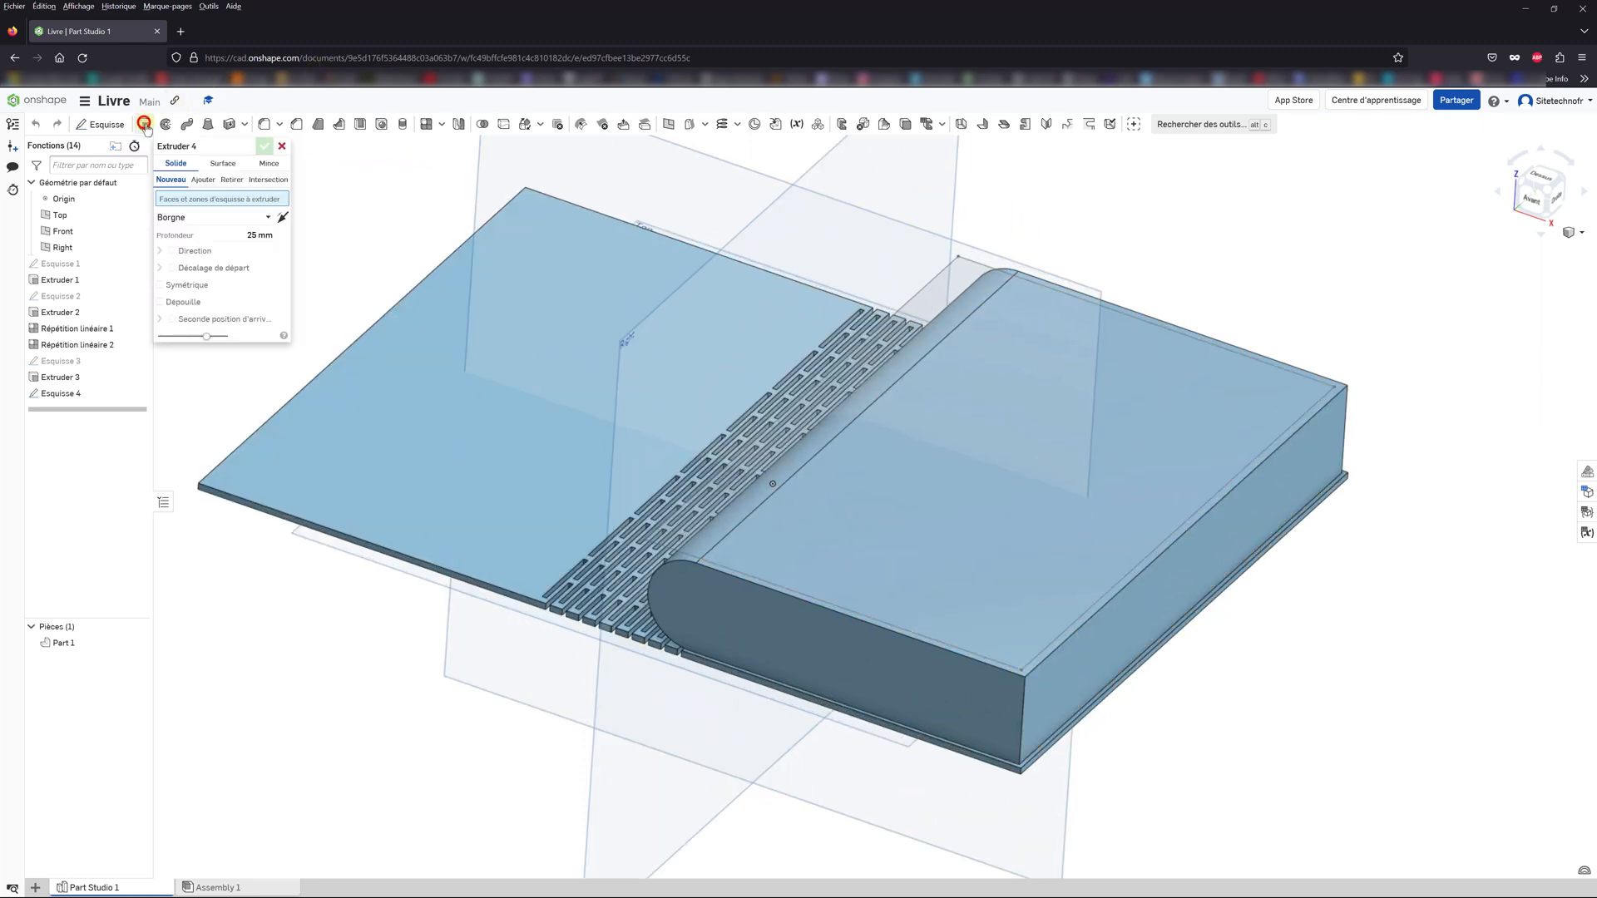
click(226, 180)
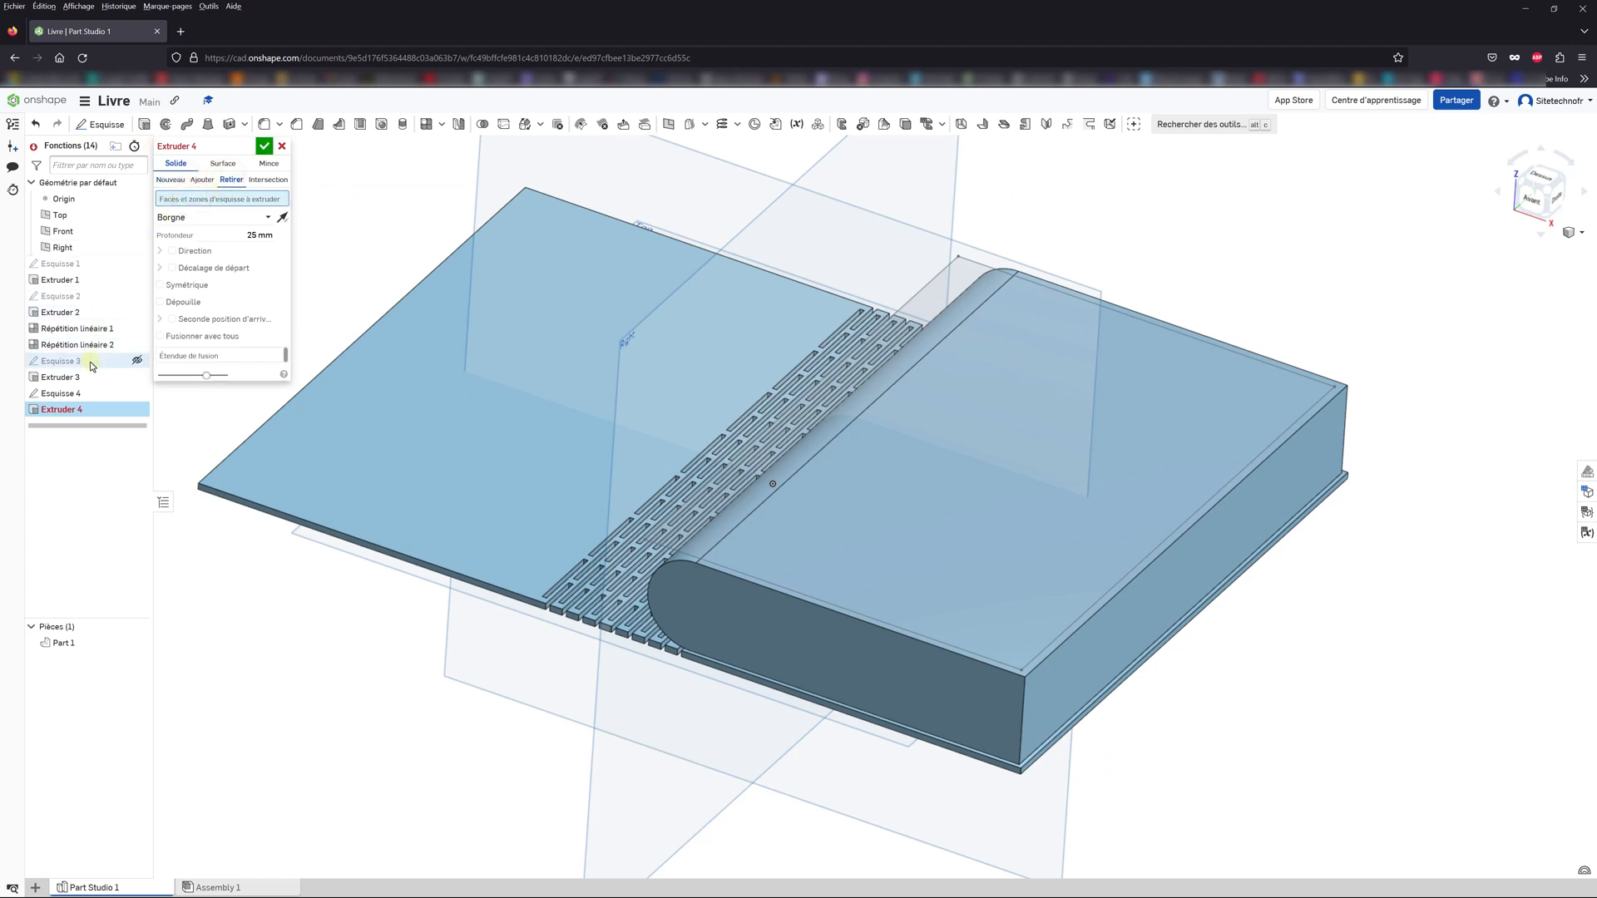
click(56, 395)
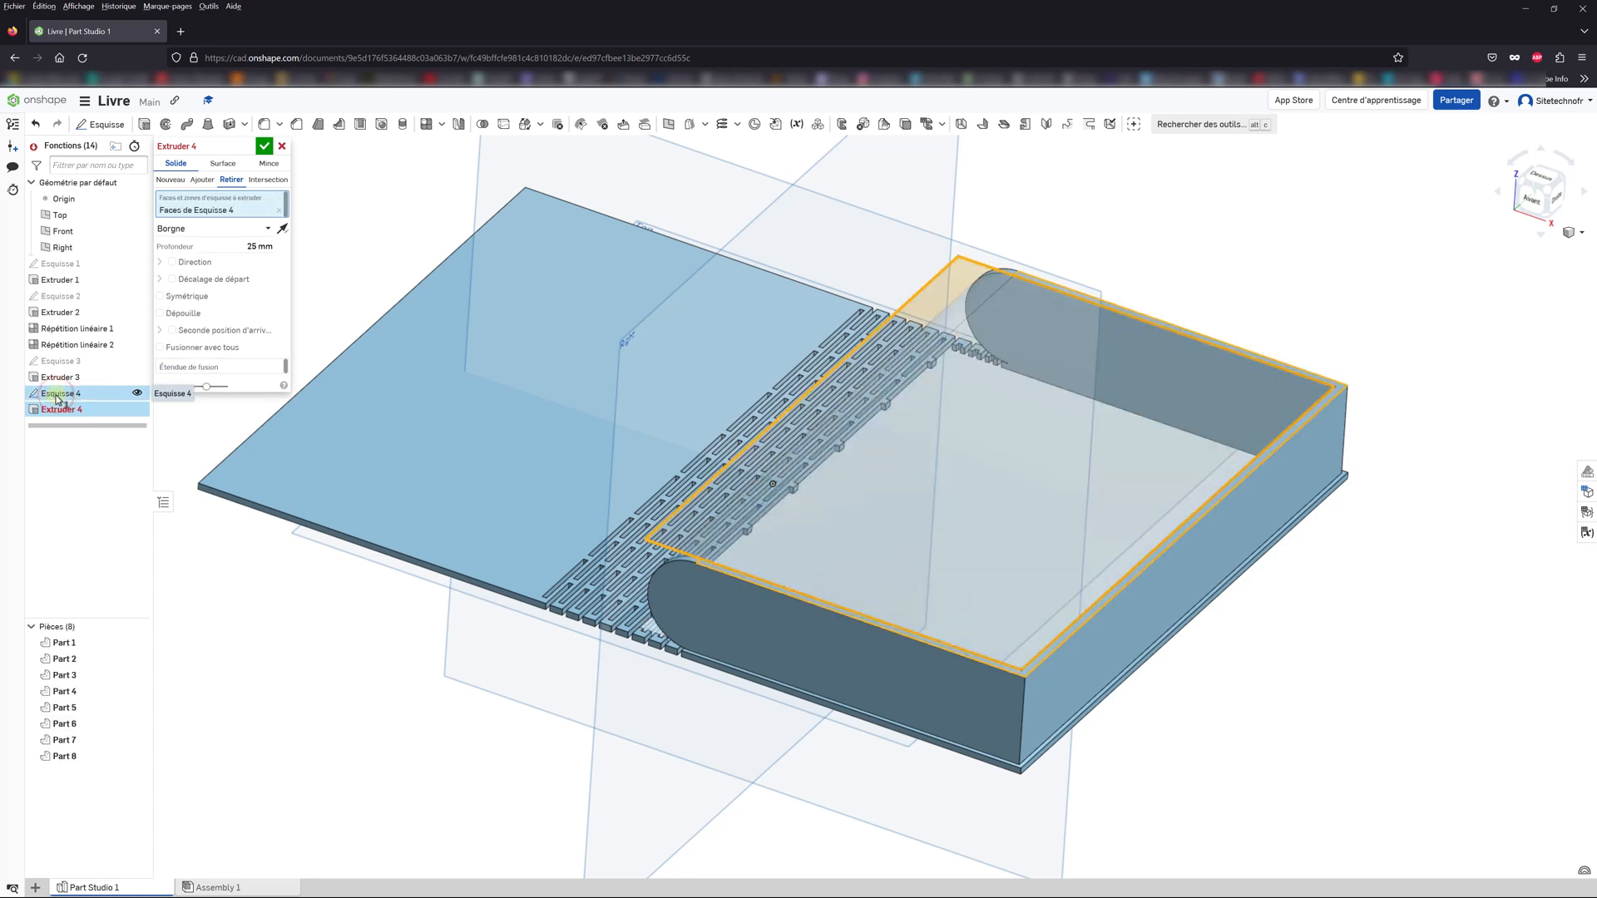
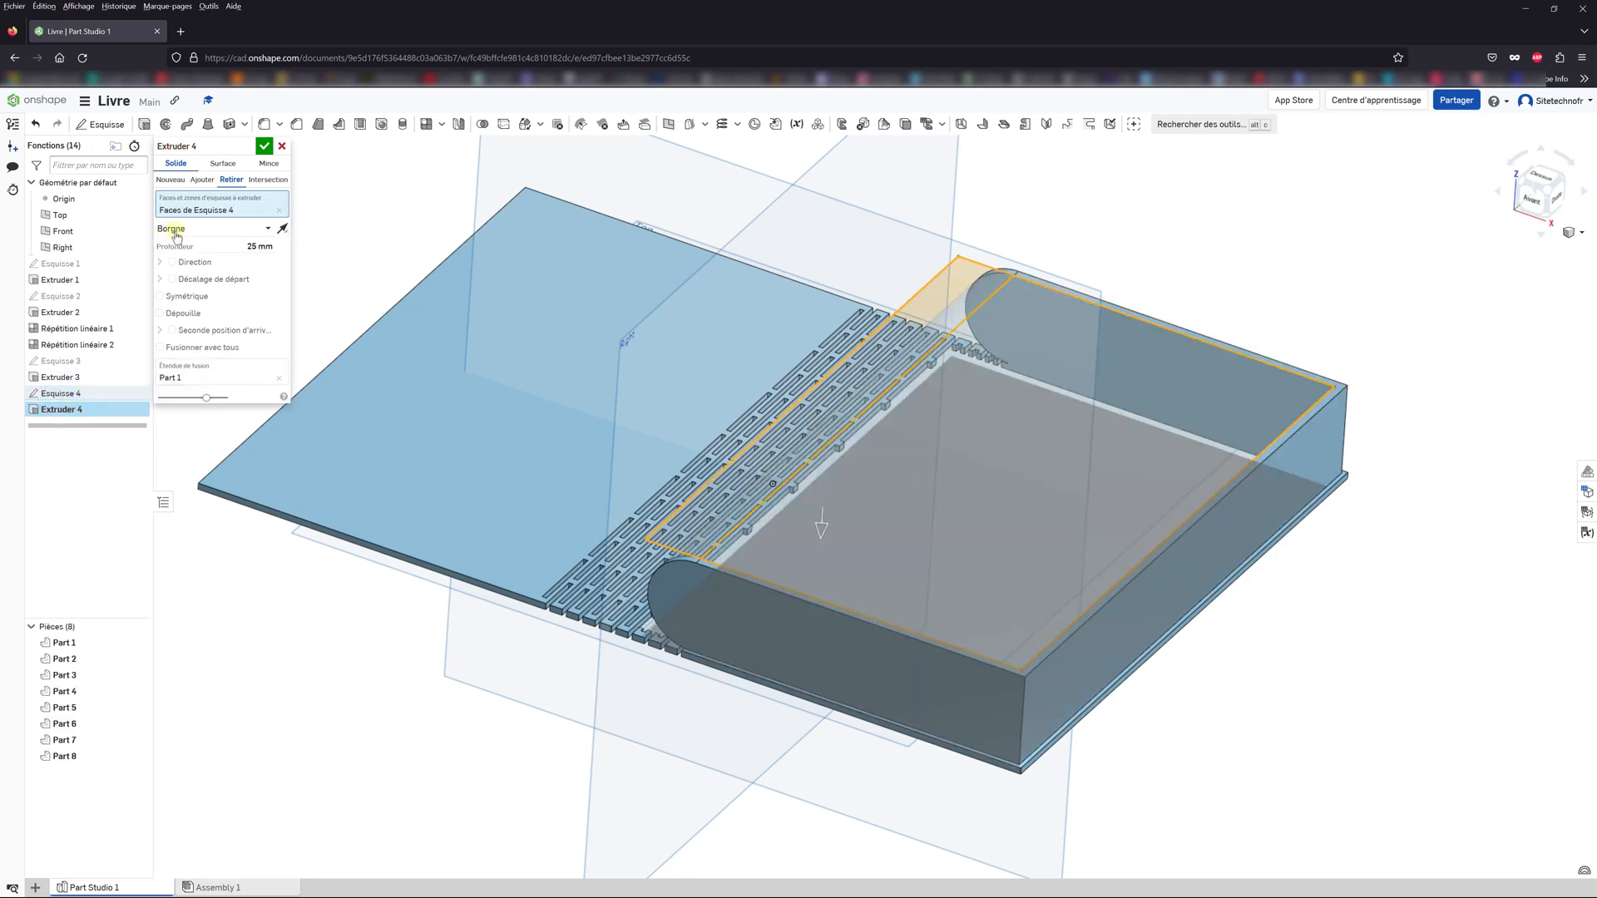
click(178, 230)
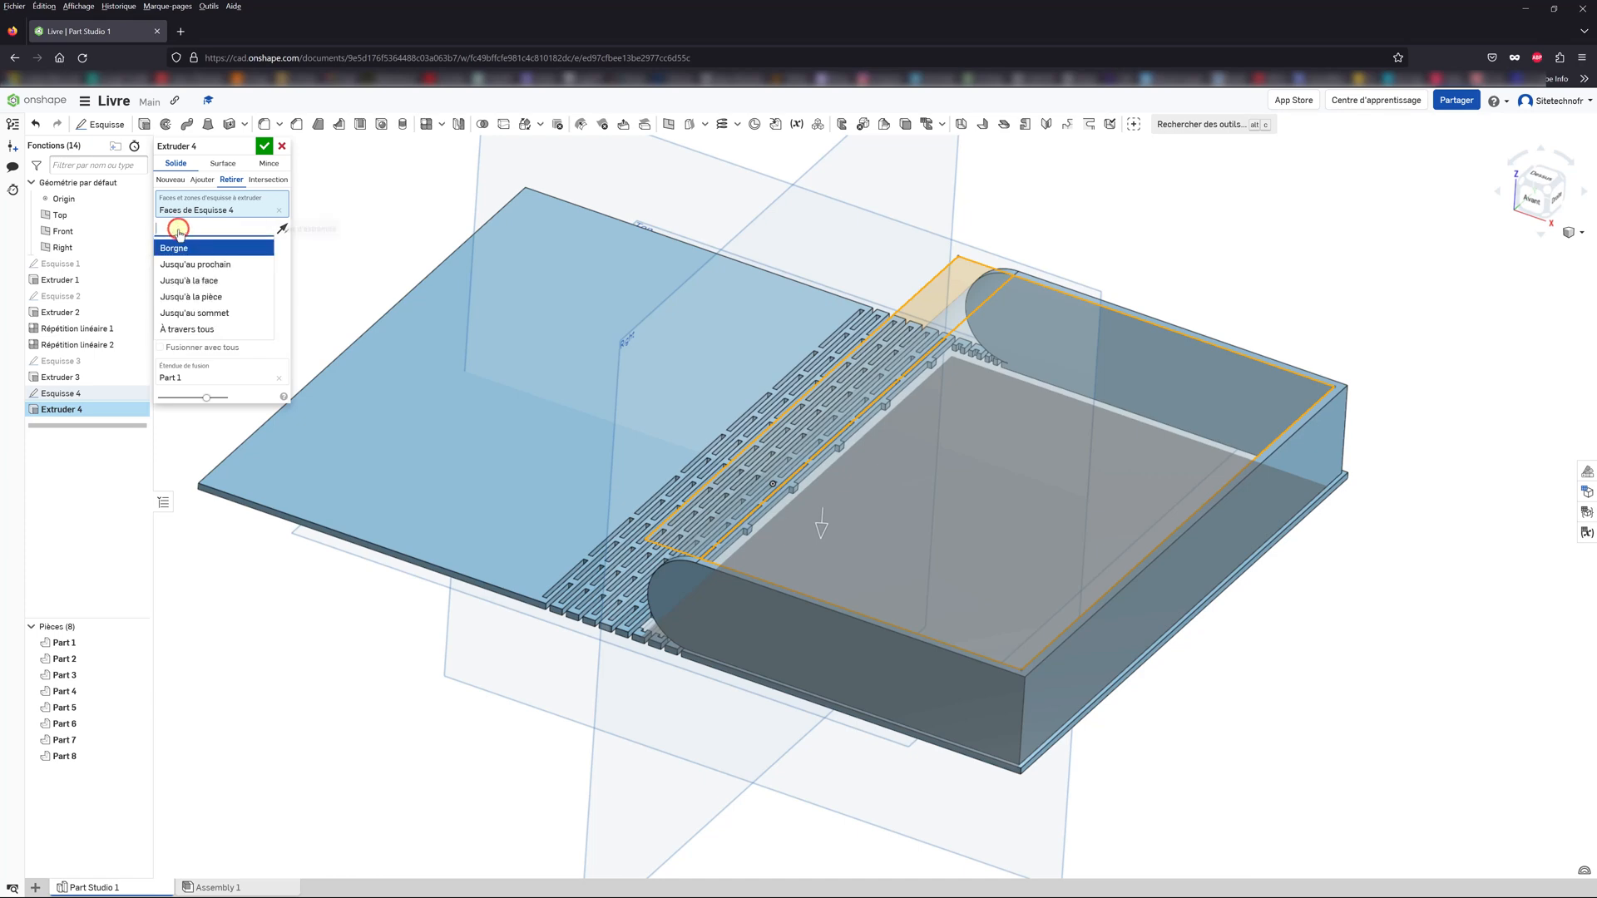
click(189, 283)
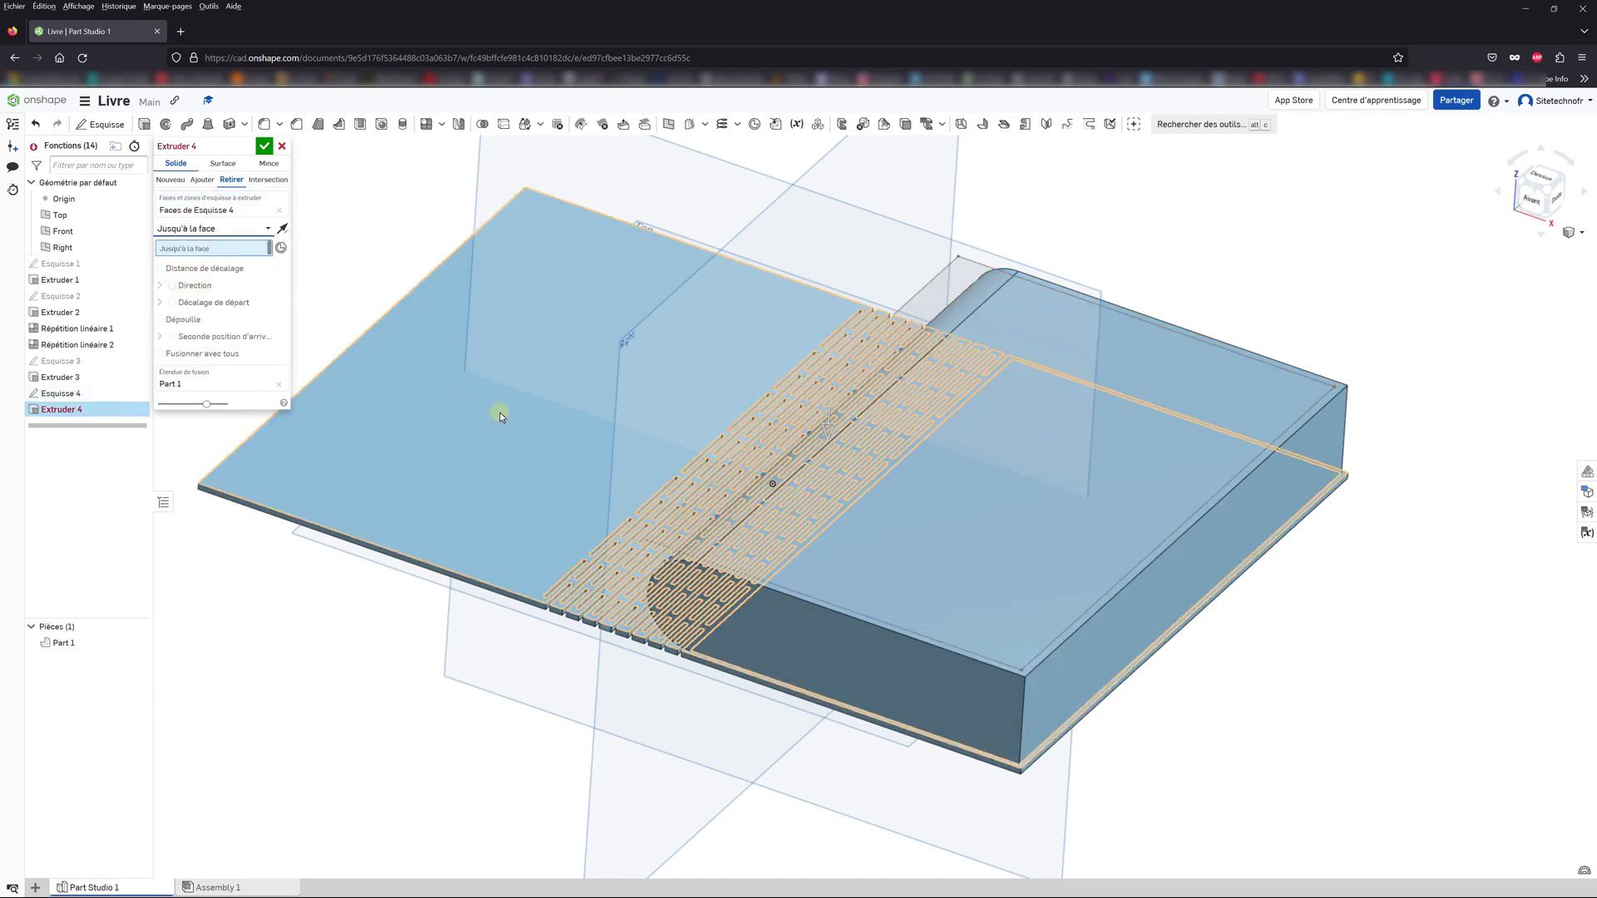
click(587, 426)
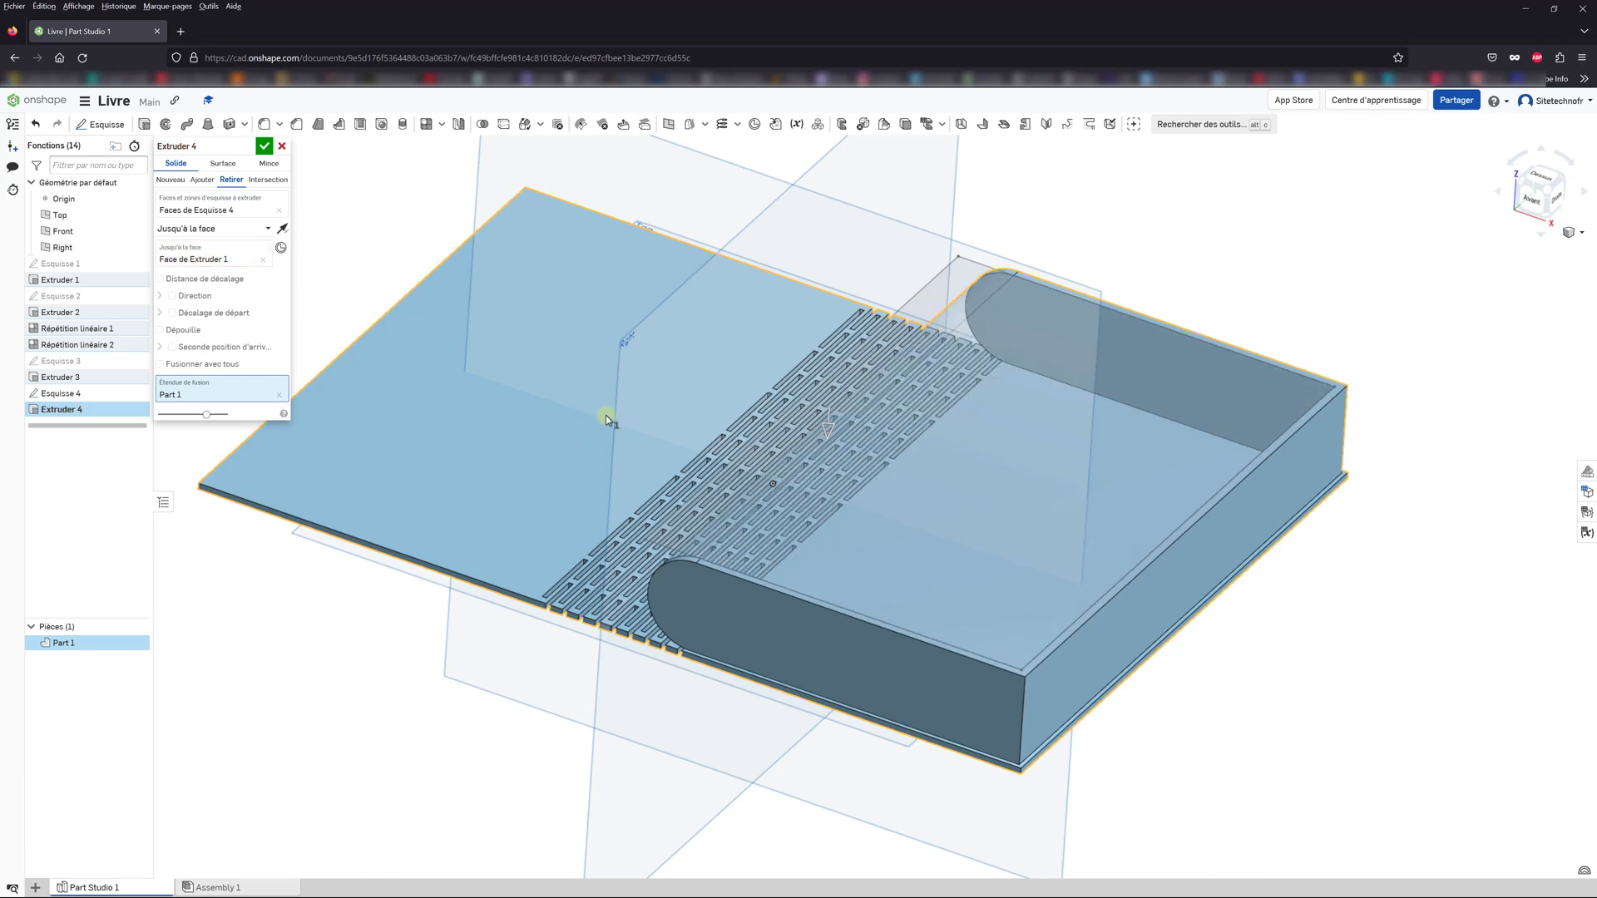
click(264, 146)
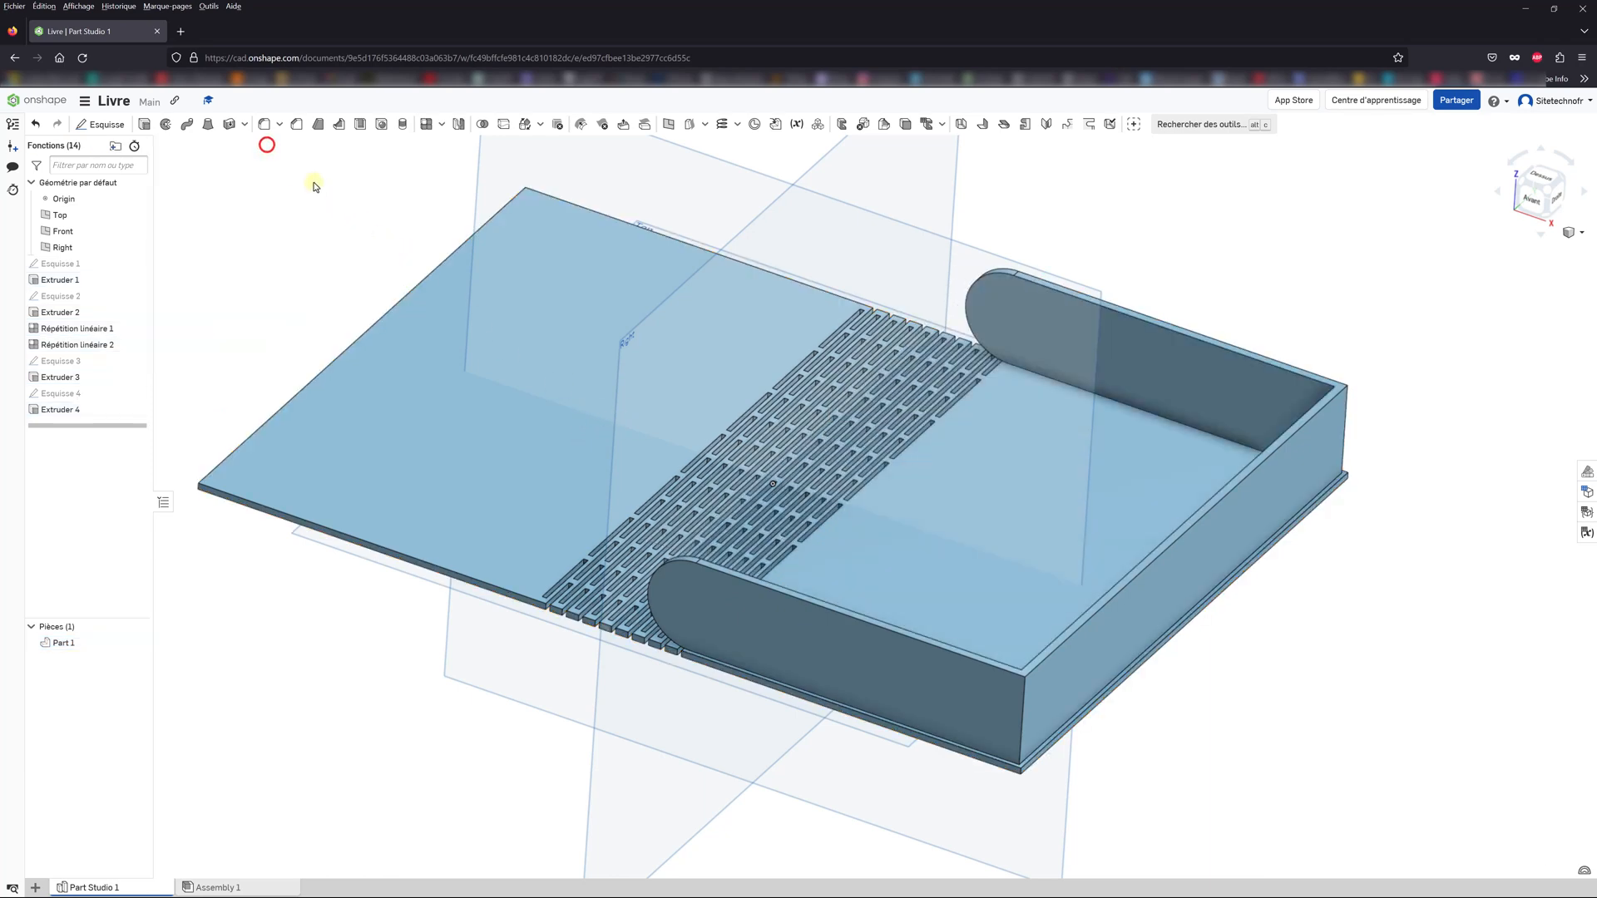
Step: Sketch a rectangle about 0.33 by 0.24 mm on the page block's front face, against its right edge just above the plate
right_drag(659, 527, 1491, 297)
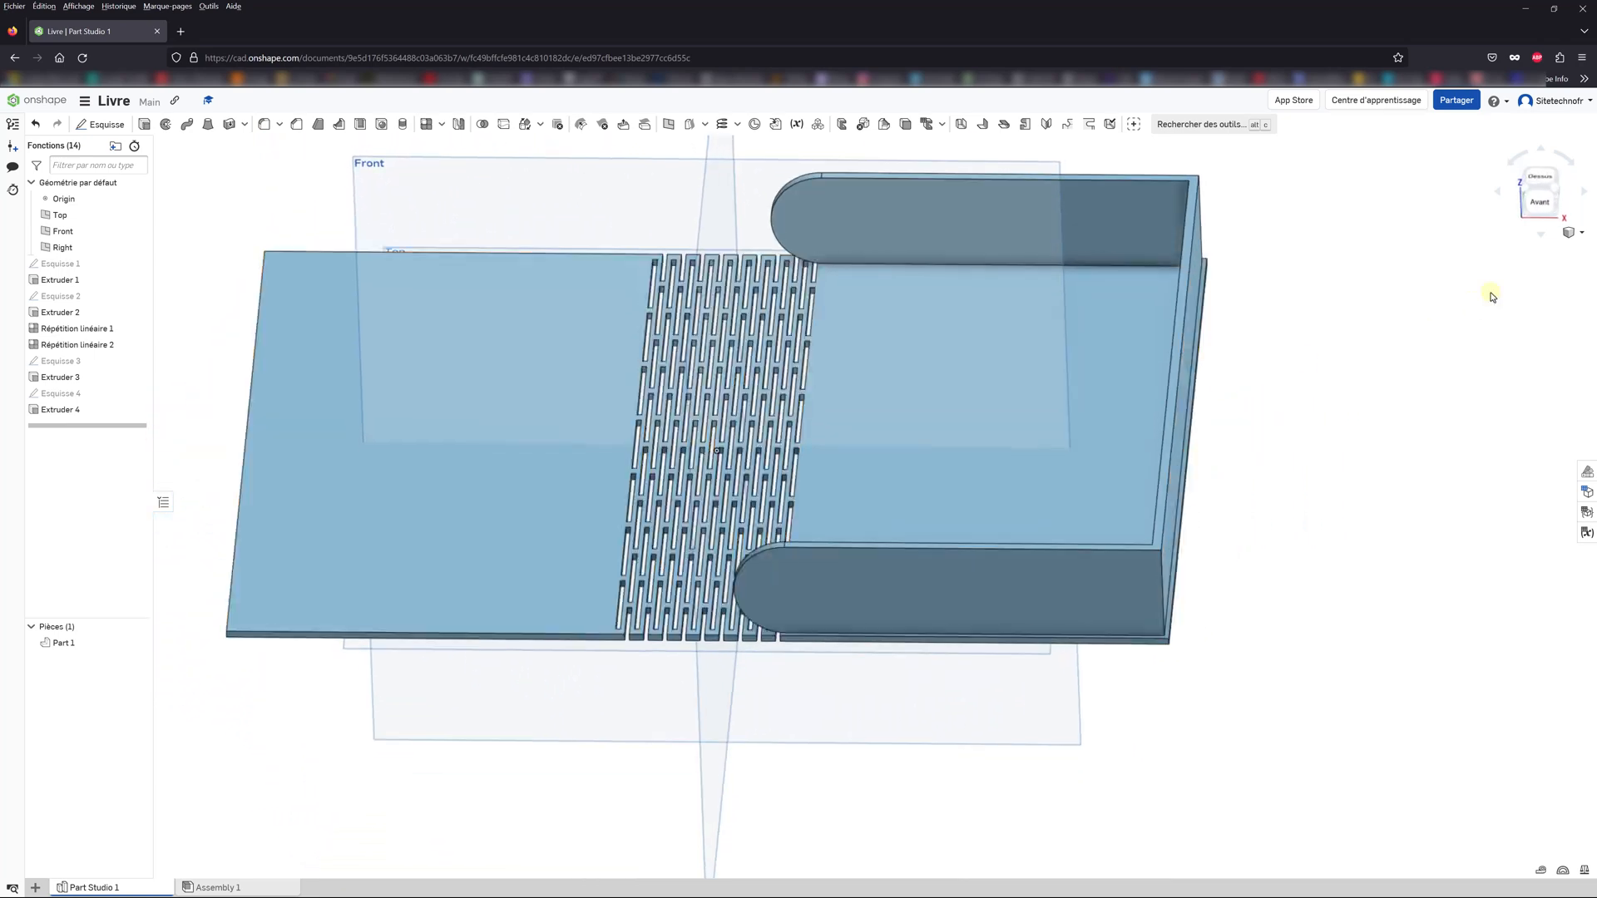
click(1586, 233)
click(1545, 276)
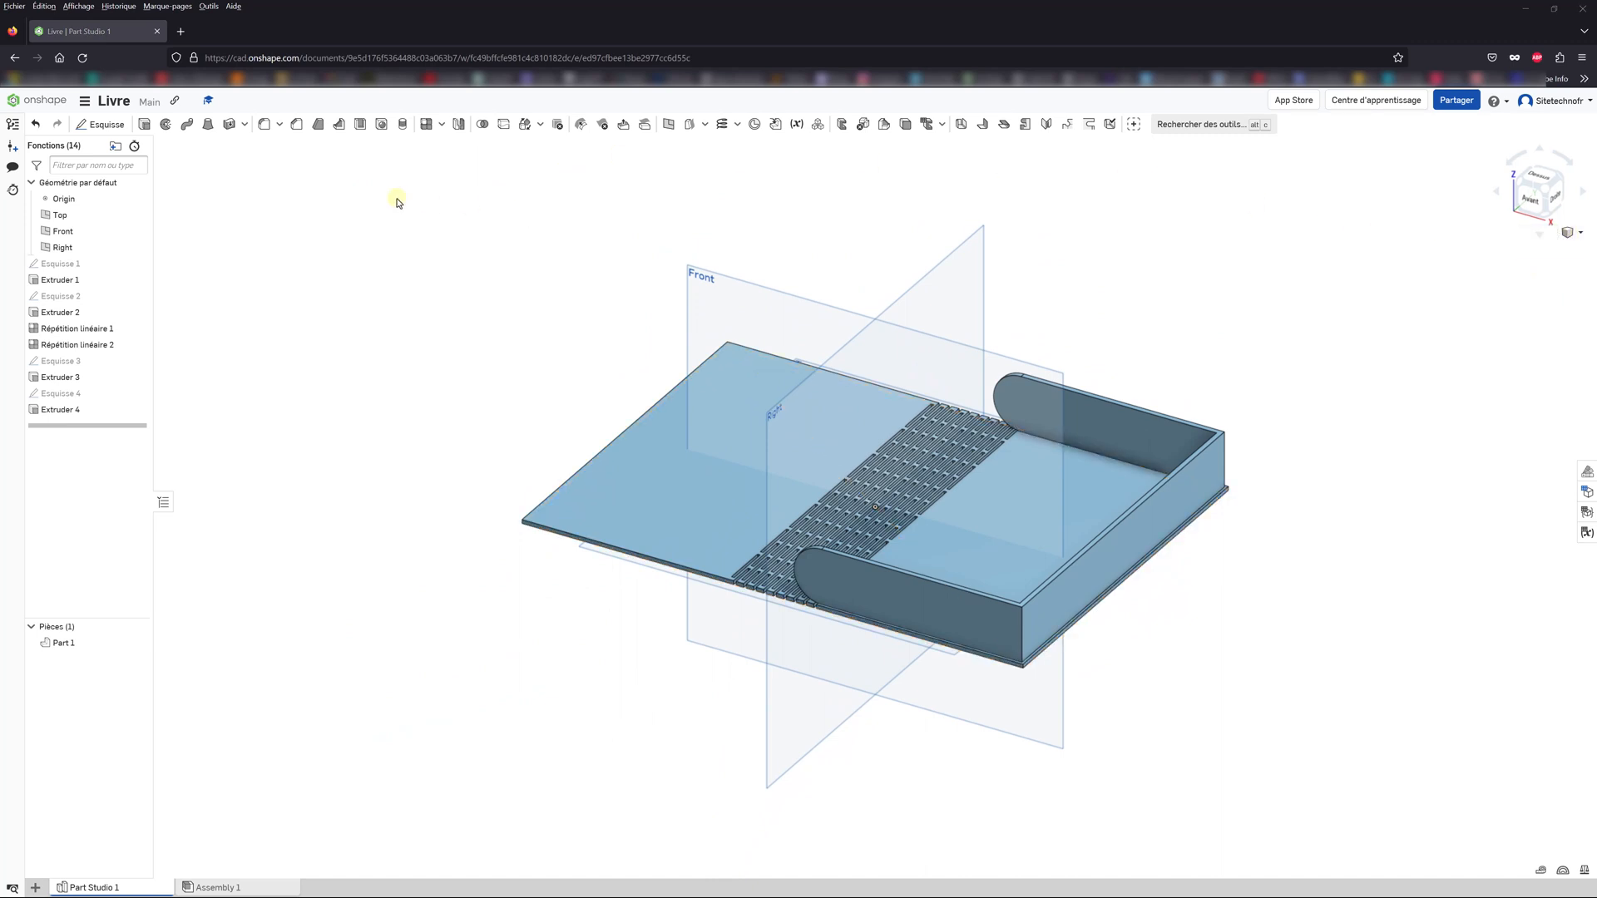
click(100, 132)
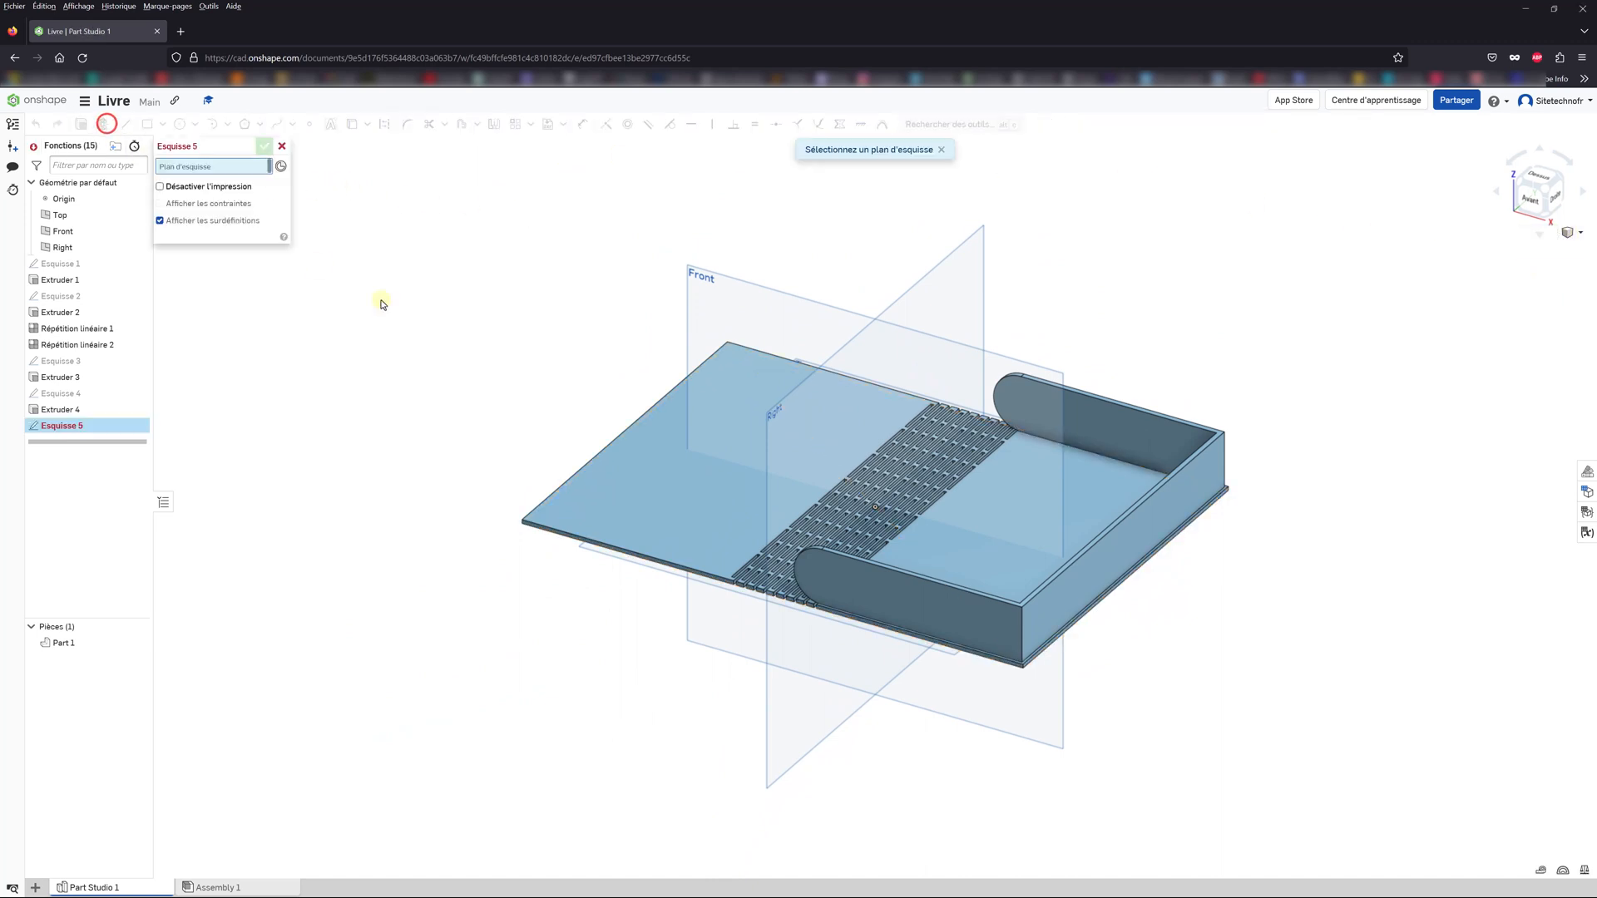
click(966, 613)
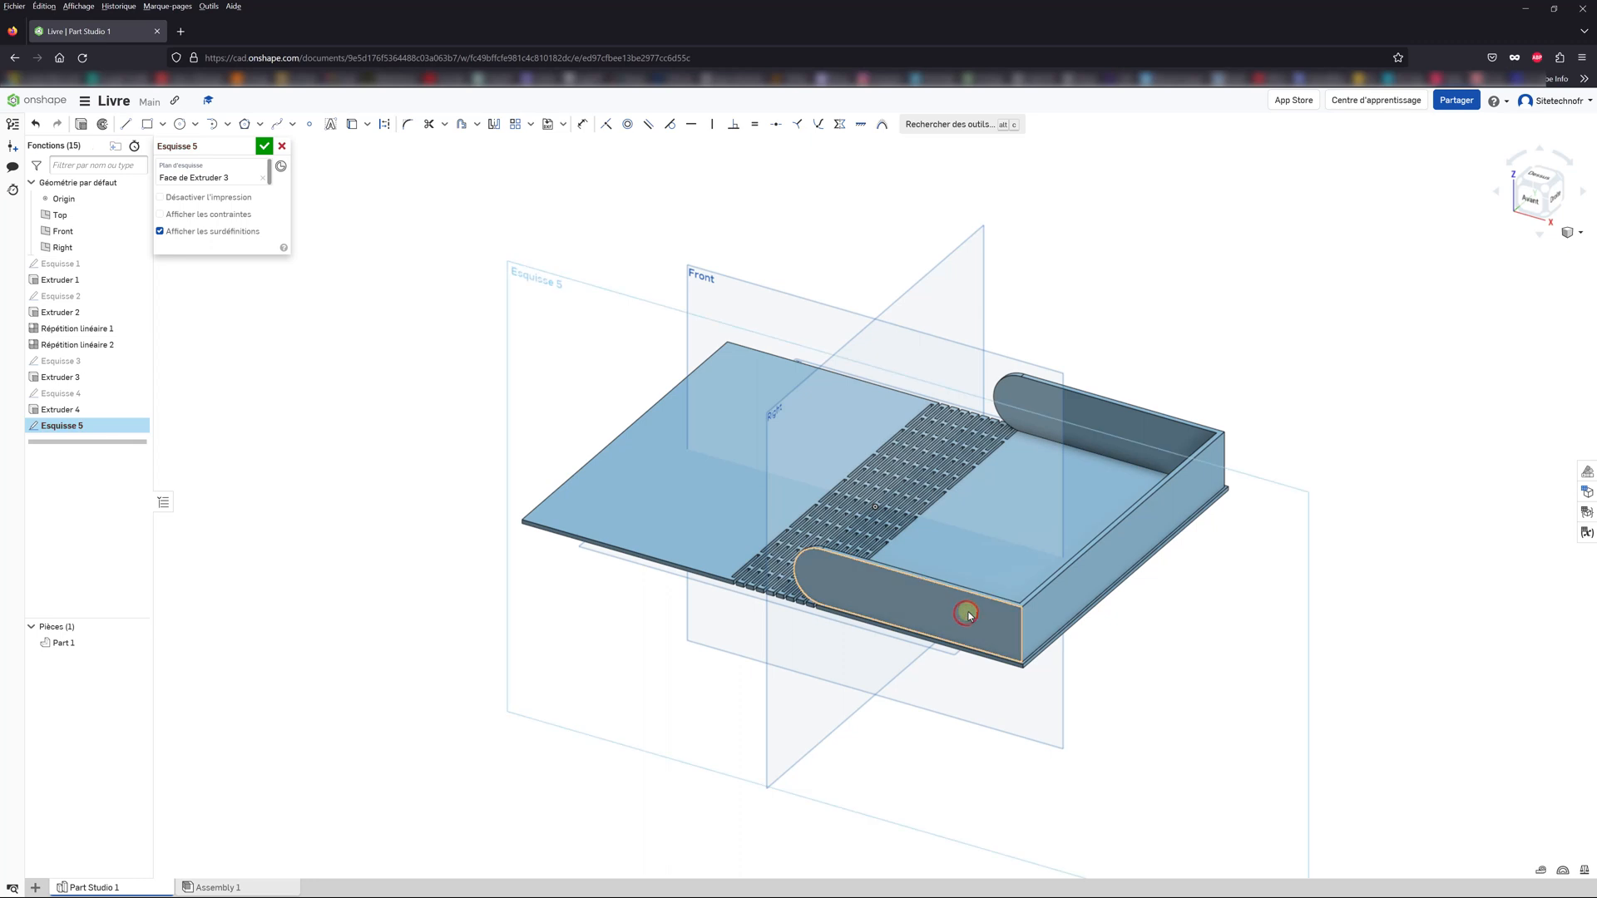
click(1530, 215)
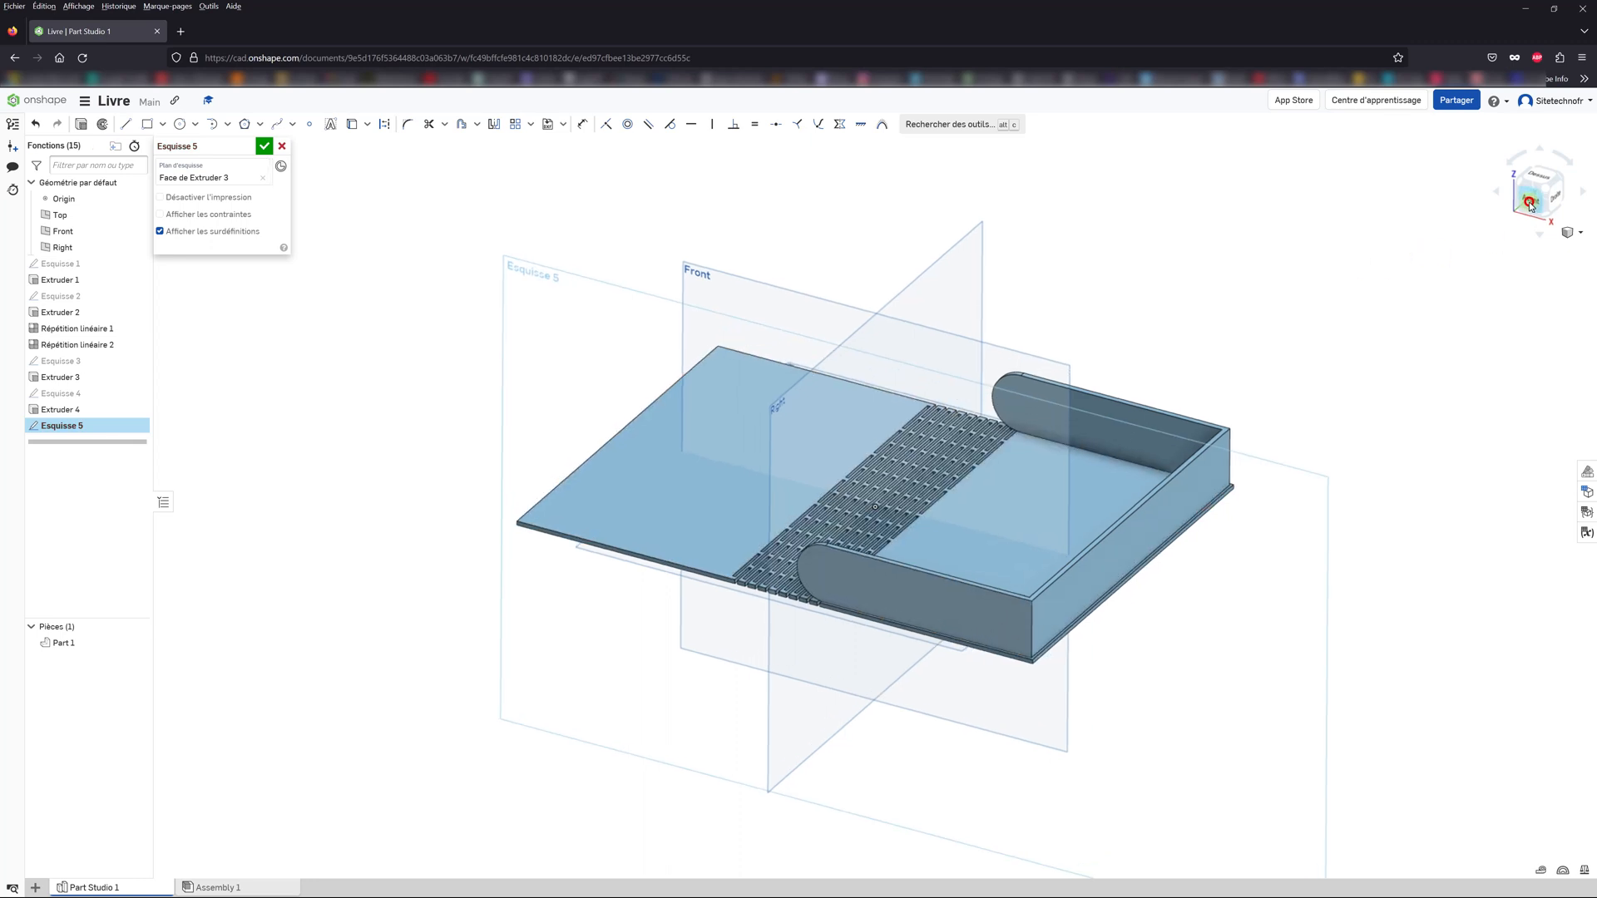
scroll(1489, 502, down, 10)
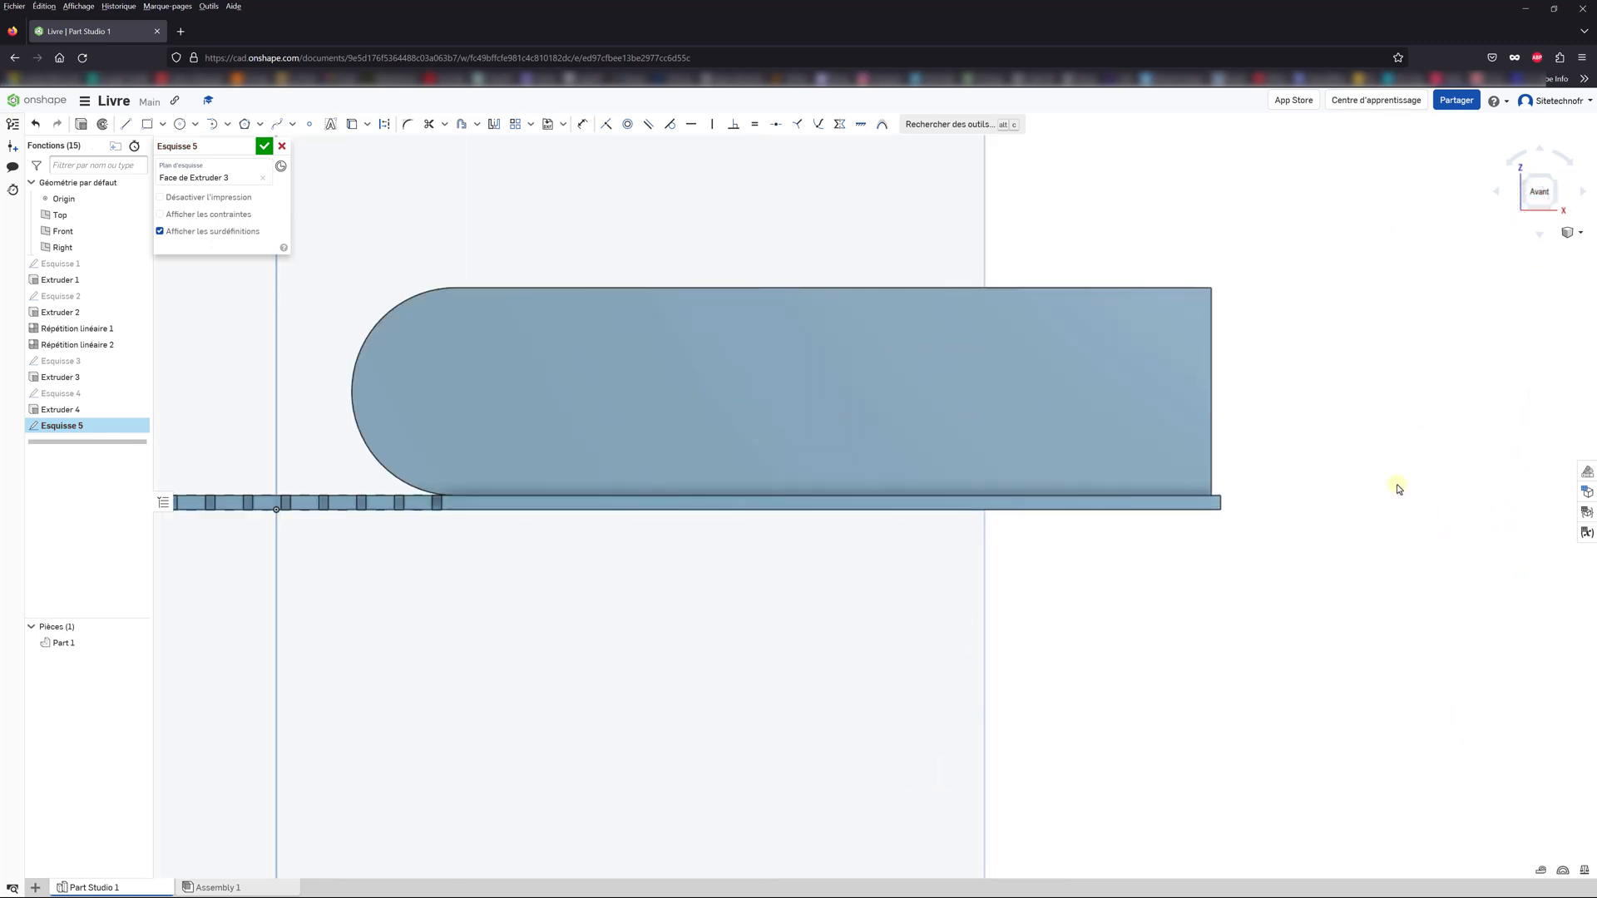
scroll(1169, 553, up, 3)
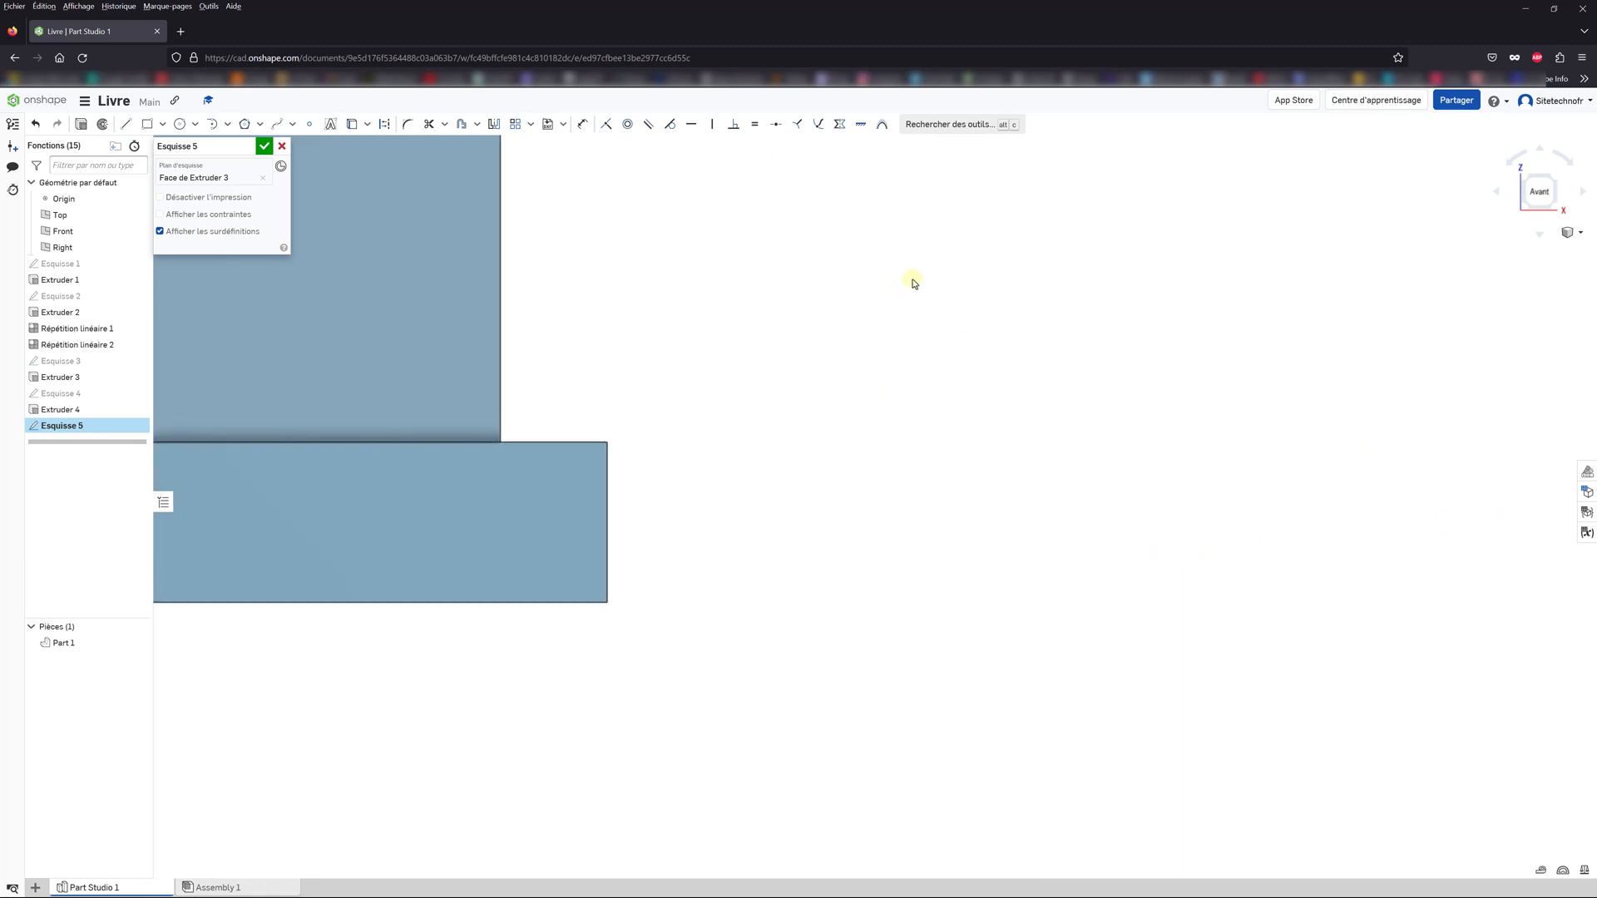
click(146, 124)
click(498, 416)
click(465, 391)
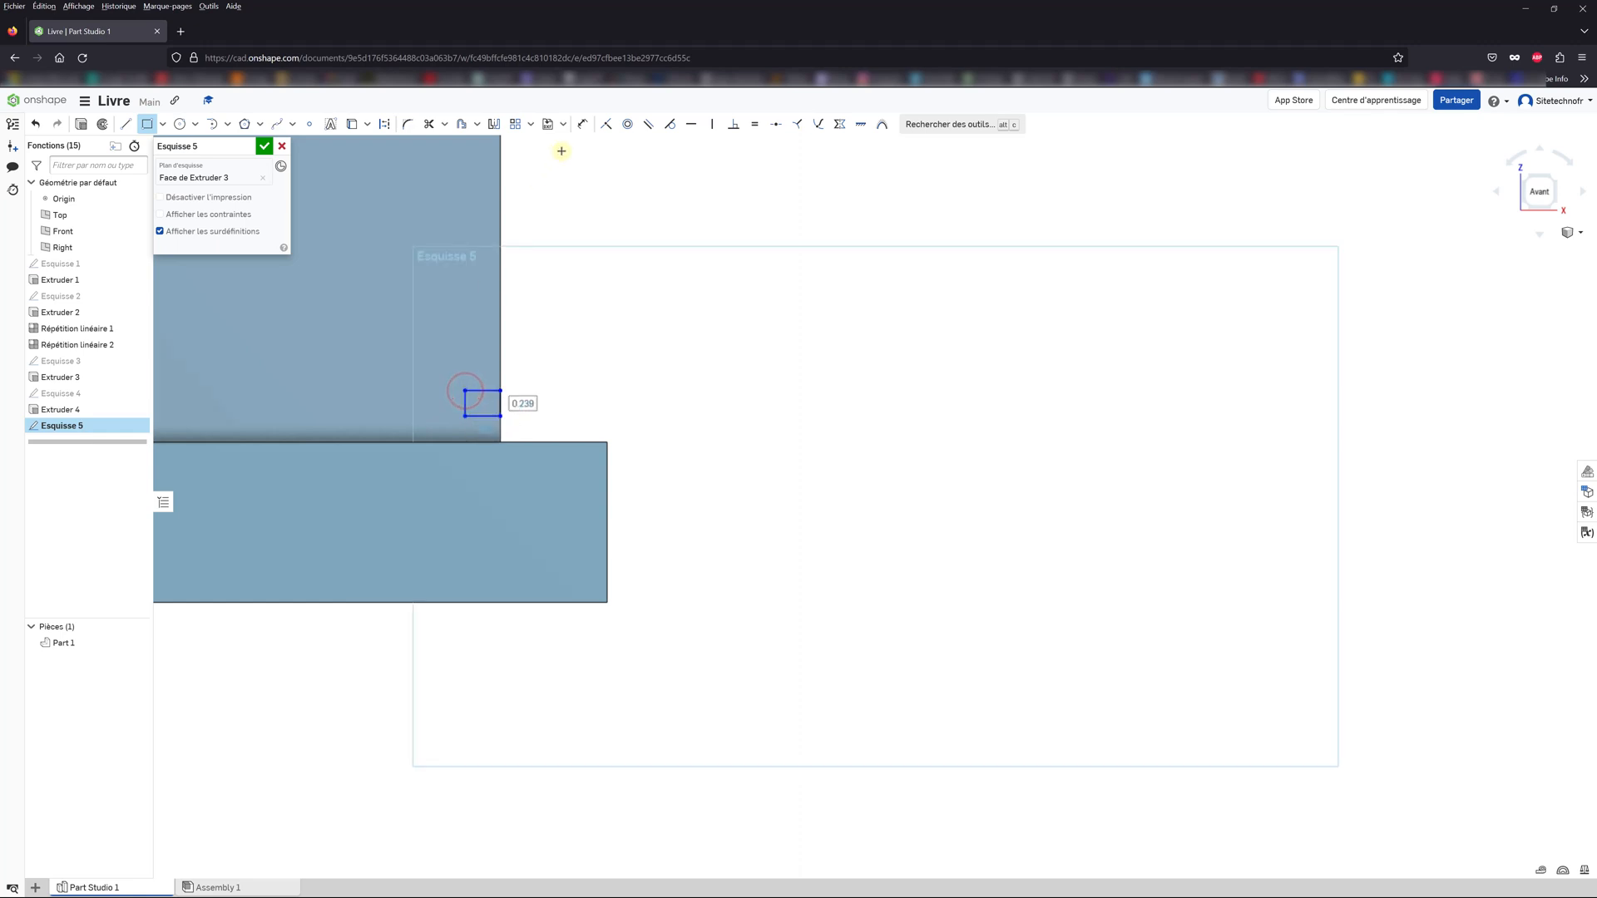
Step: Dimension the small rectangle's width as 0.1 mm
click(582, 124)
scroll(491, 418, down, 1)
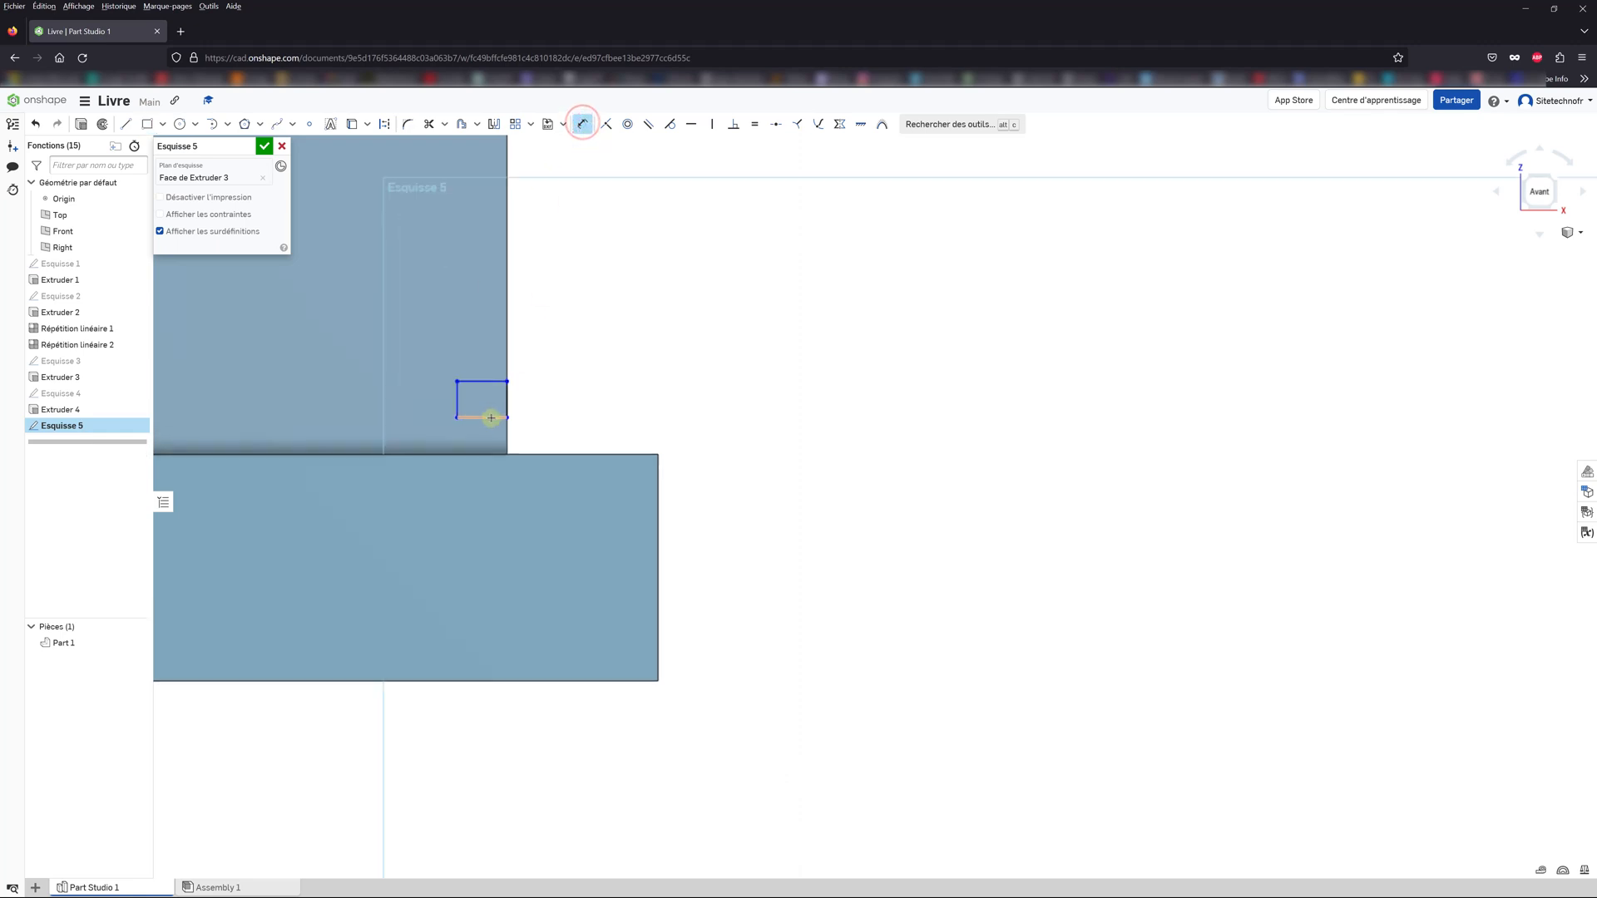
scroll(498, 408, down, 3)
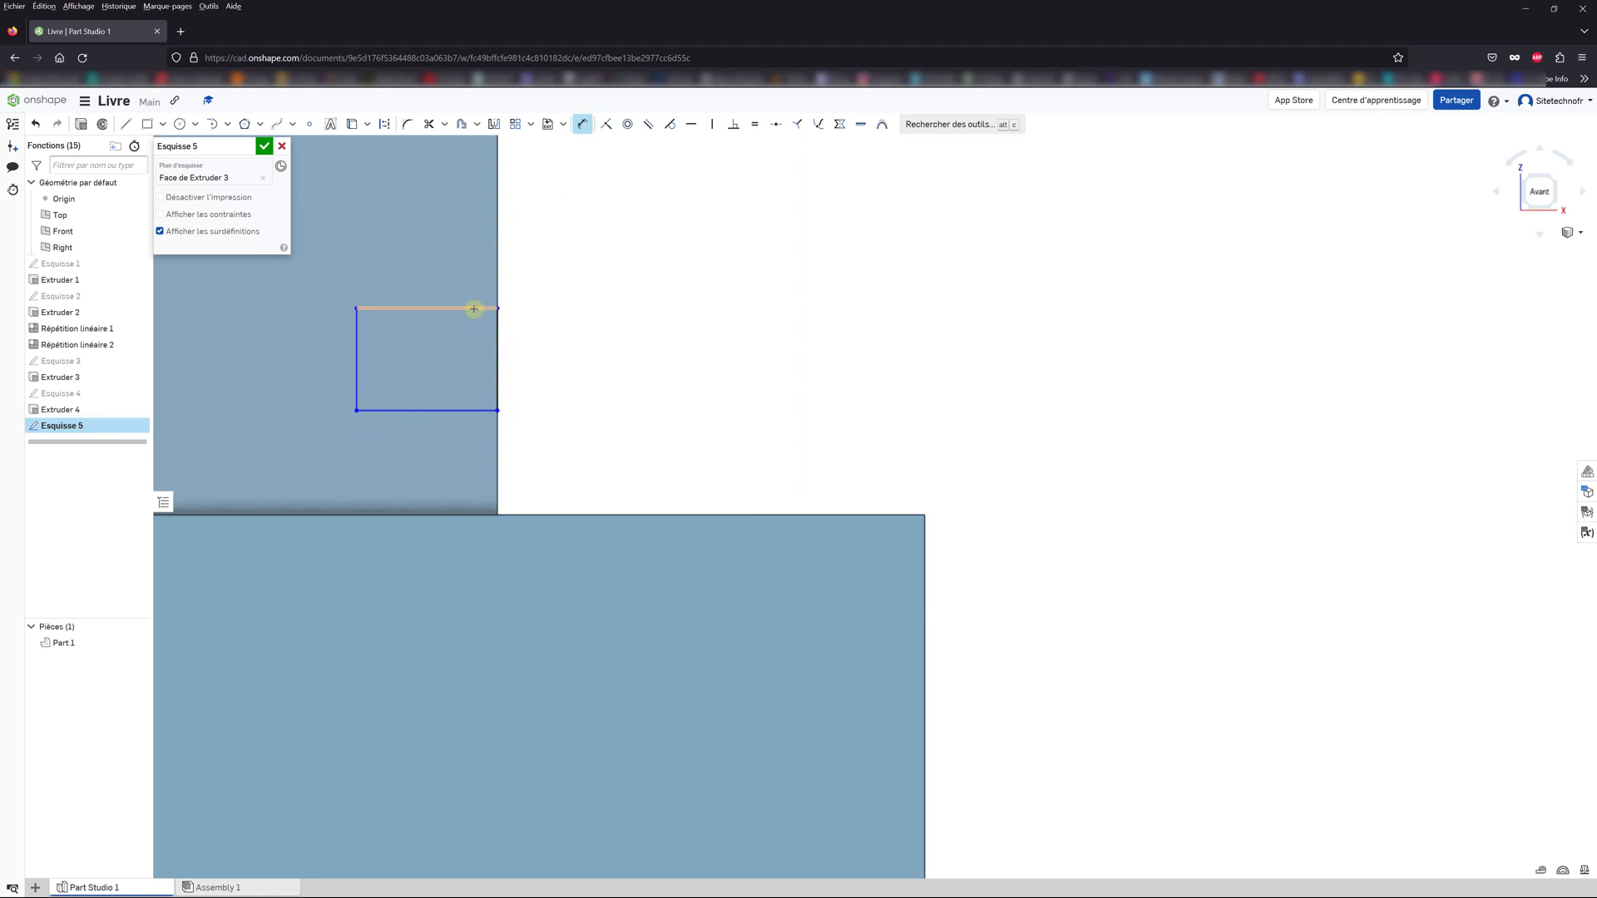
click(472, 308)
click(429, 266)
text(0.1)
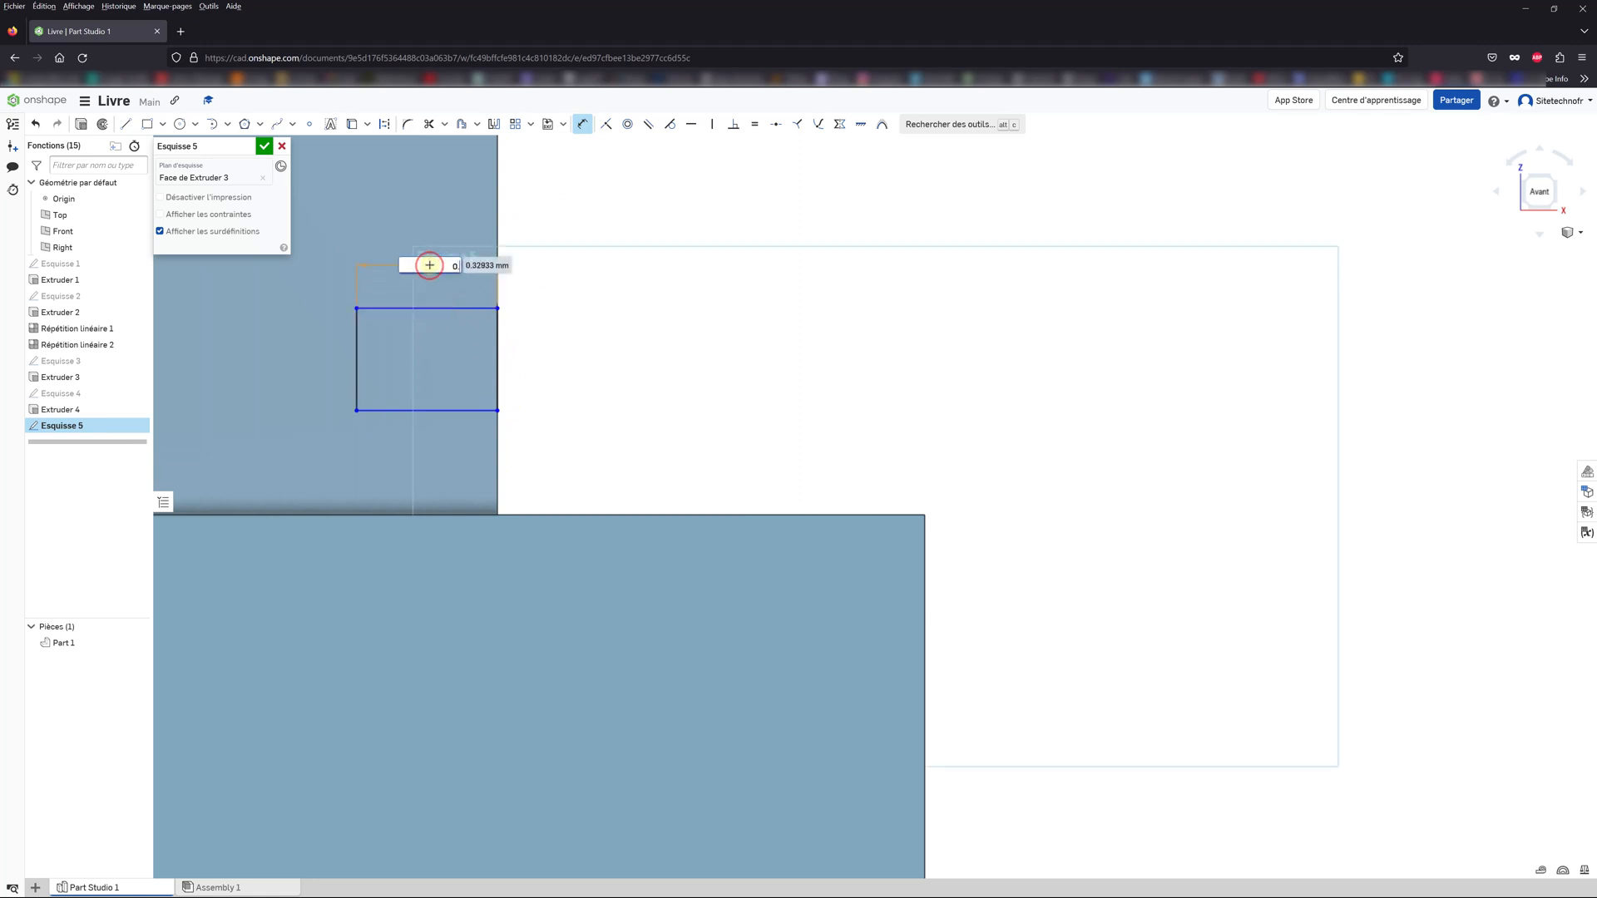
key(Return)
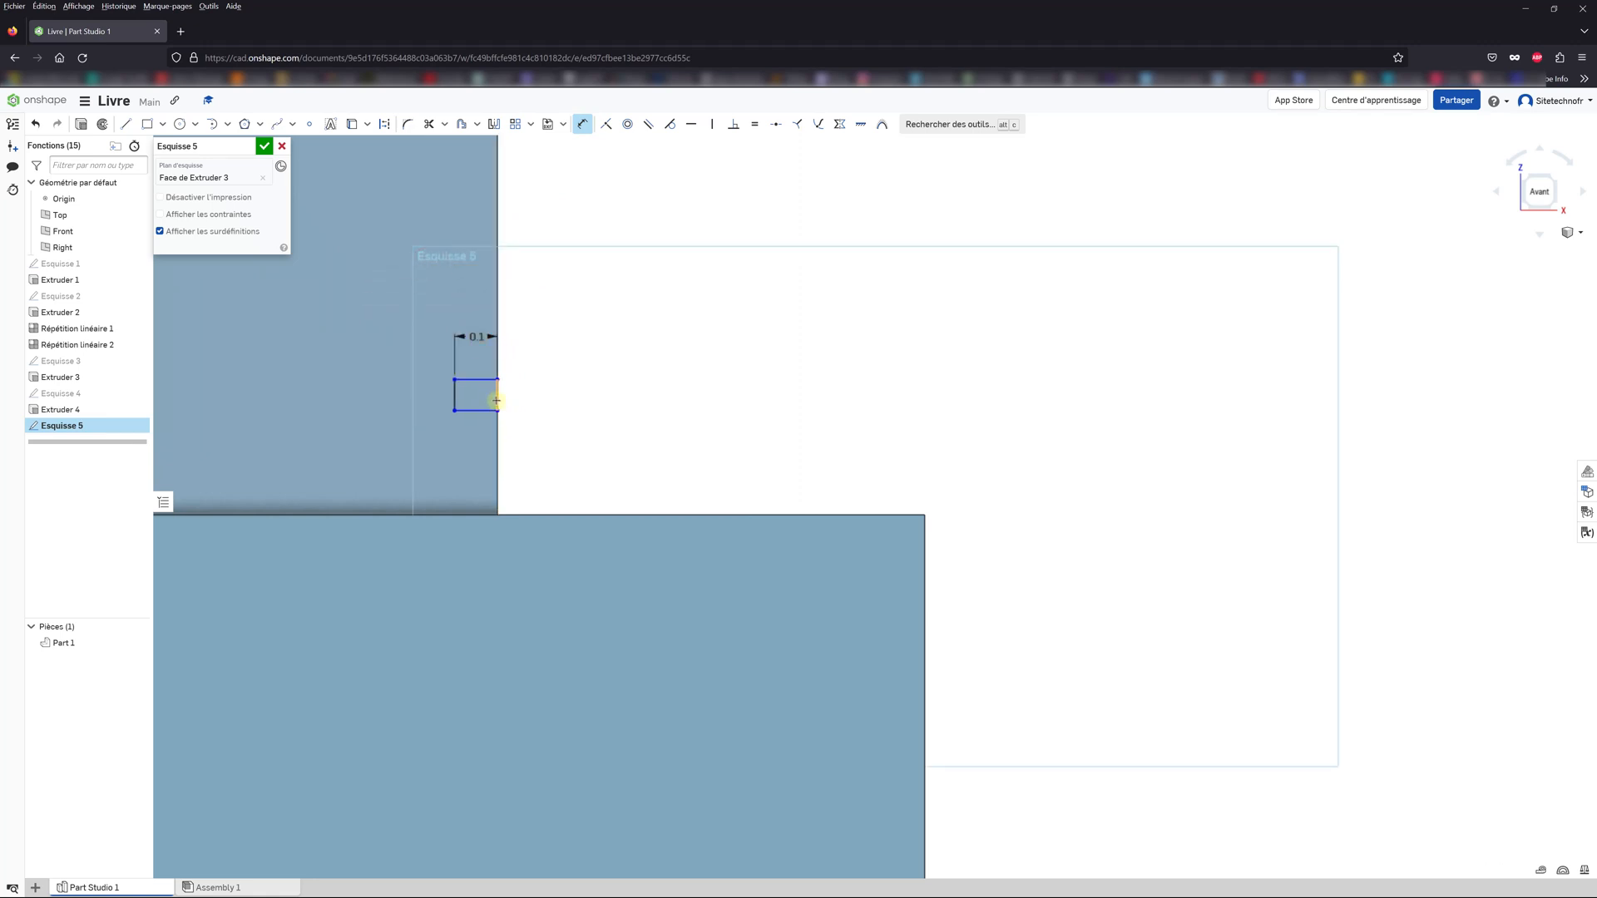
Step: Dimension the small rectangle's height as 0.2 mm
click(520, 394)
text(0.2)
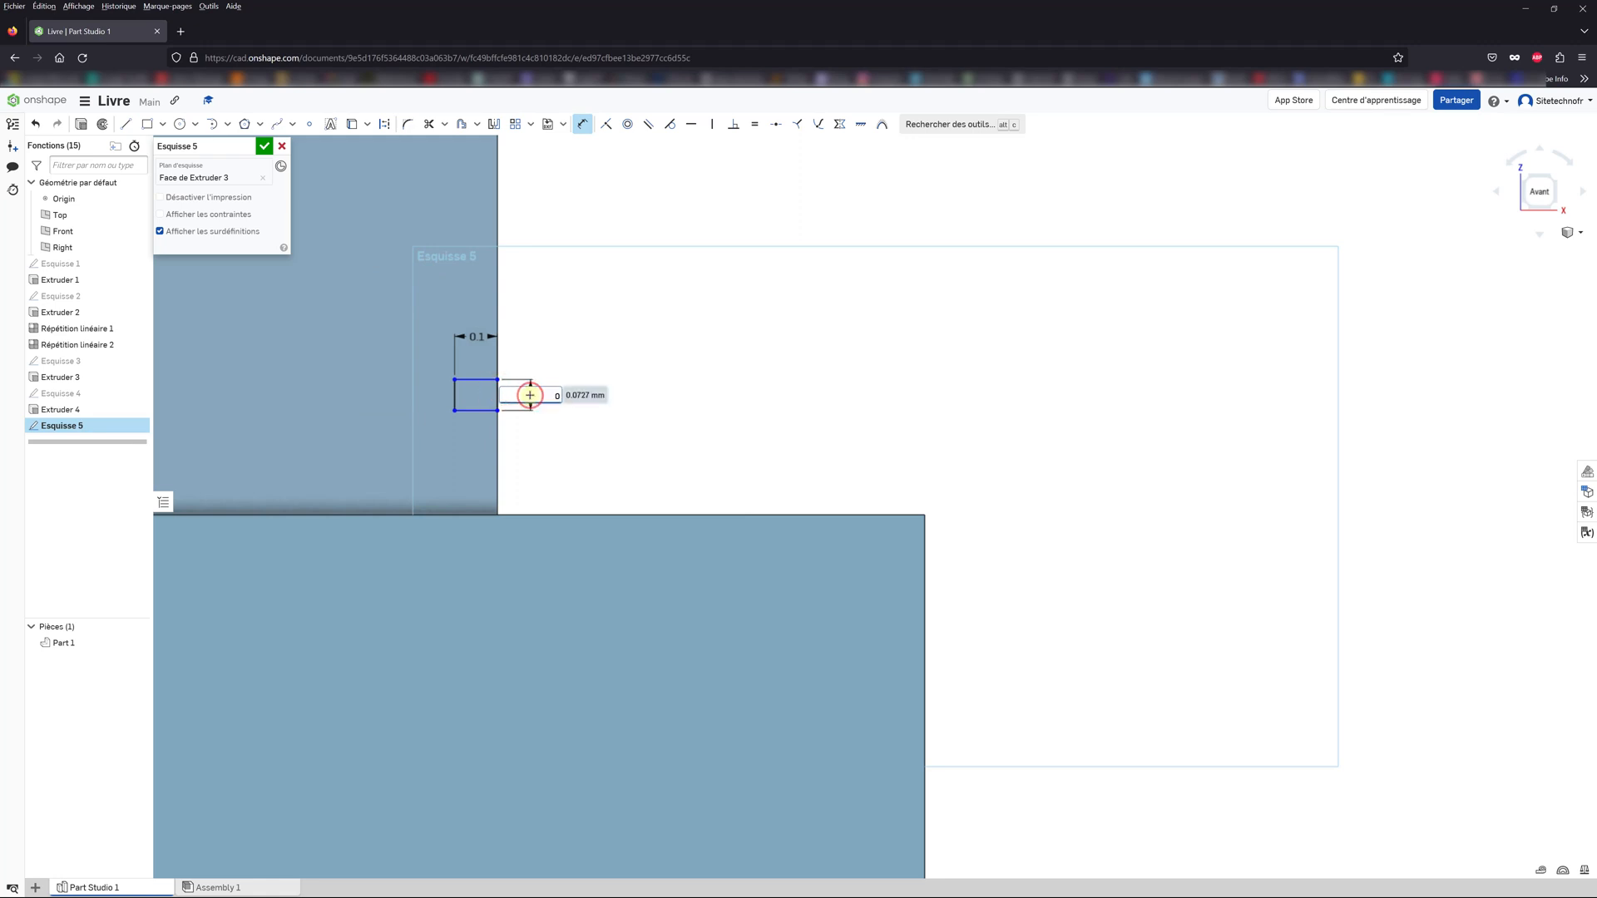
key(Return)
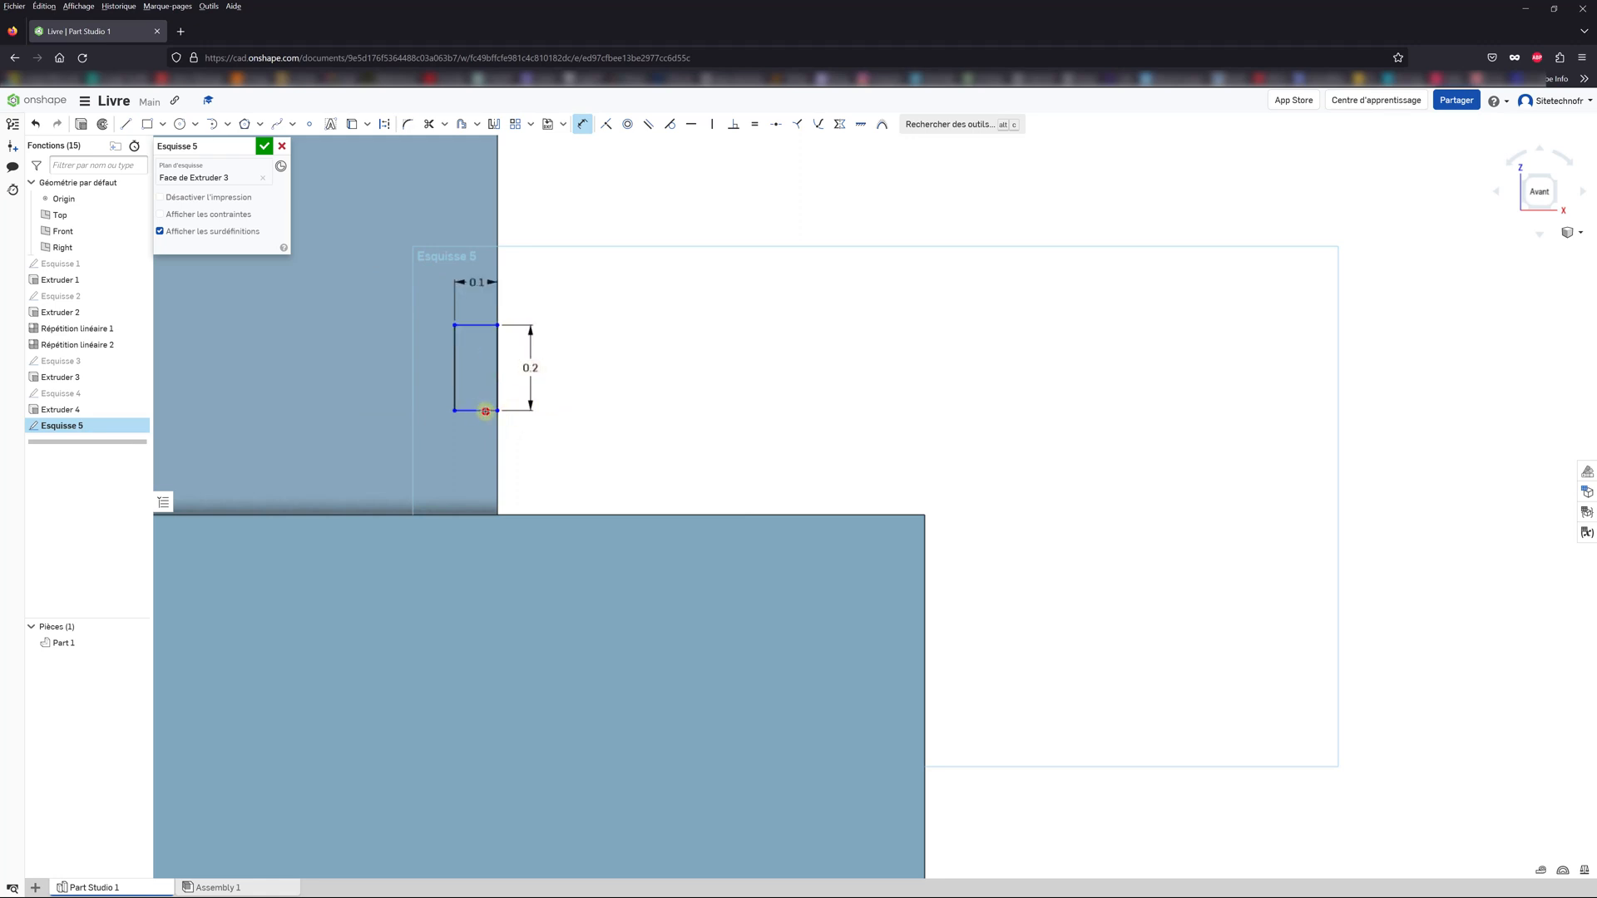
Step: Dimension the rectangle's lower side 0.2 mm above the plate's upper edge and accept the sketch
click(485, 411)
click(537, 513)
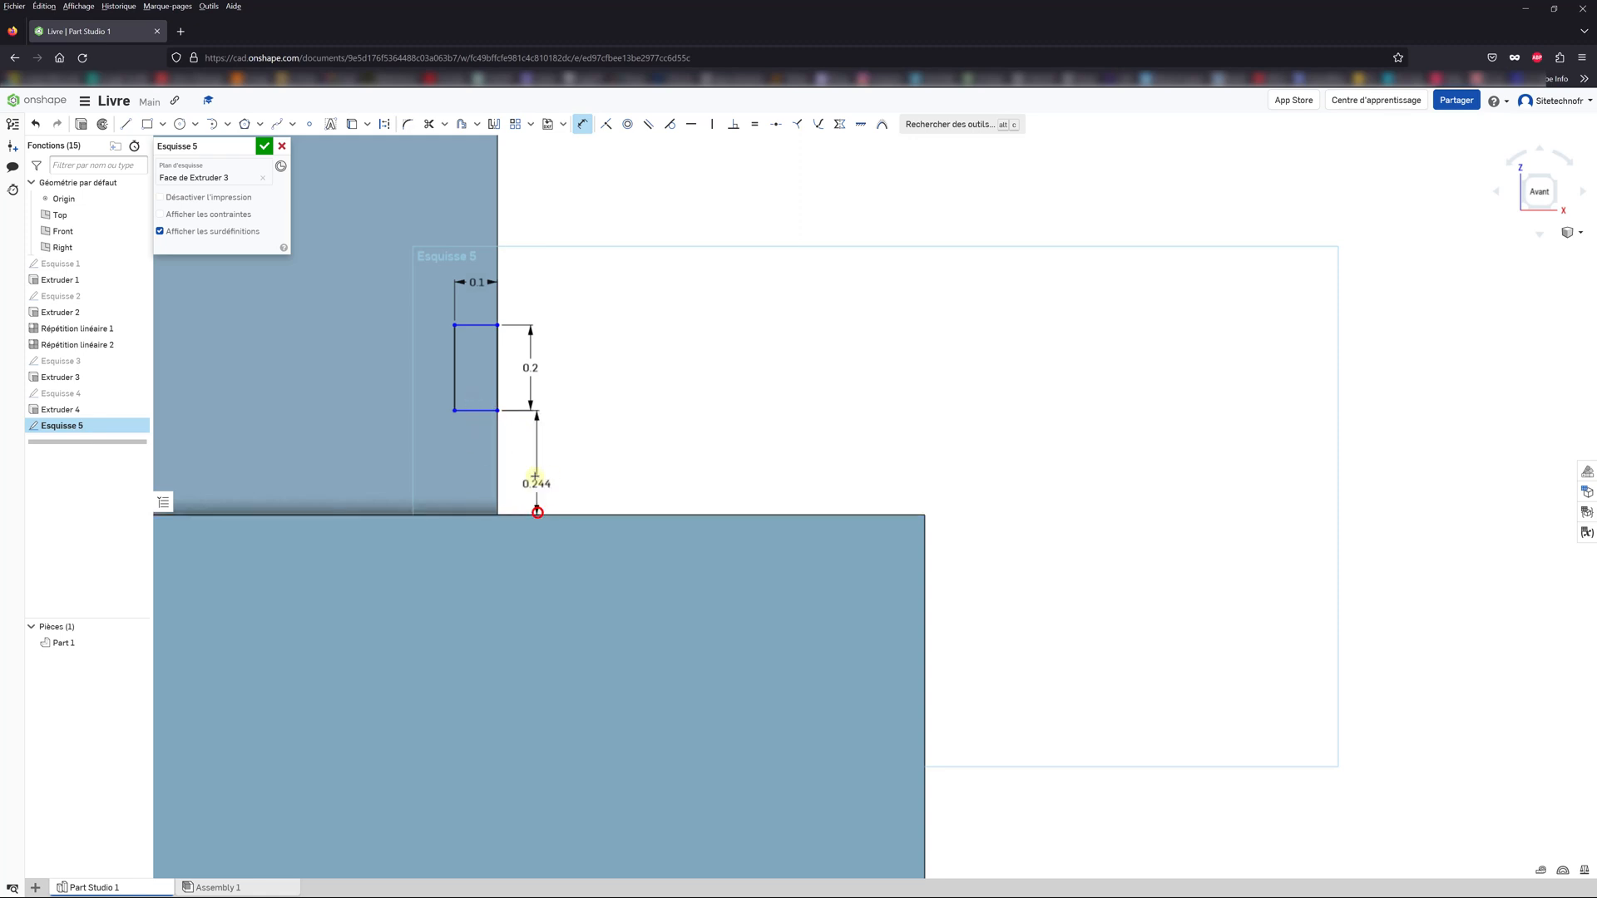
click(531, 460)
text(0.2)
key(Return)
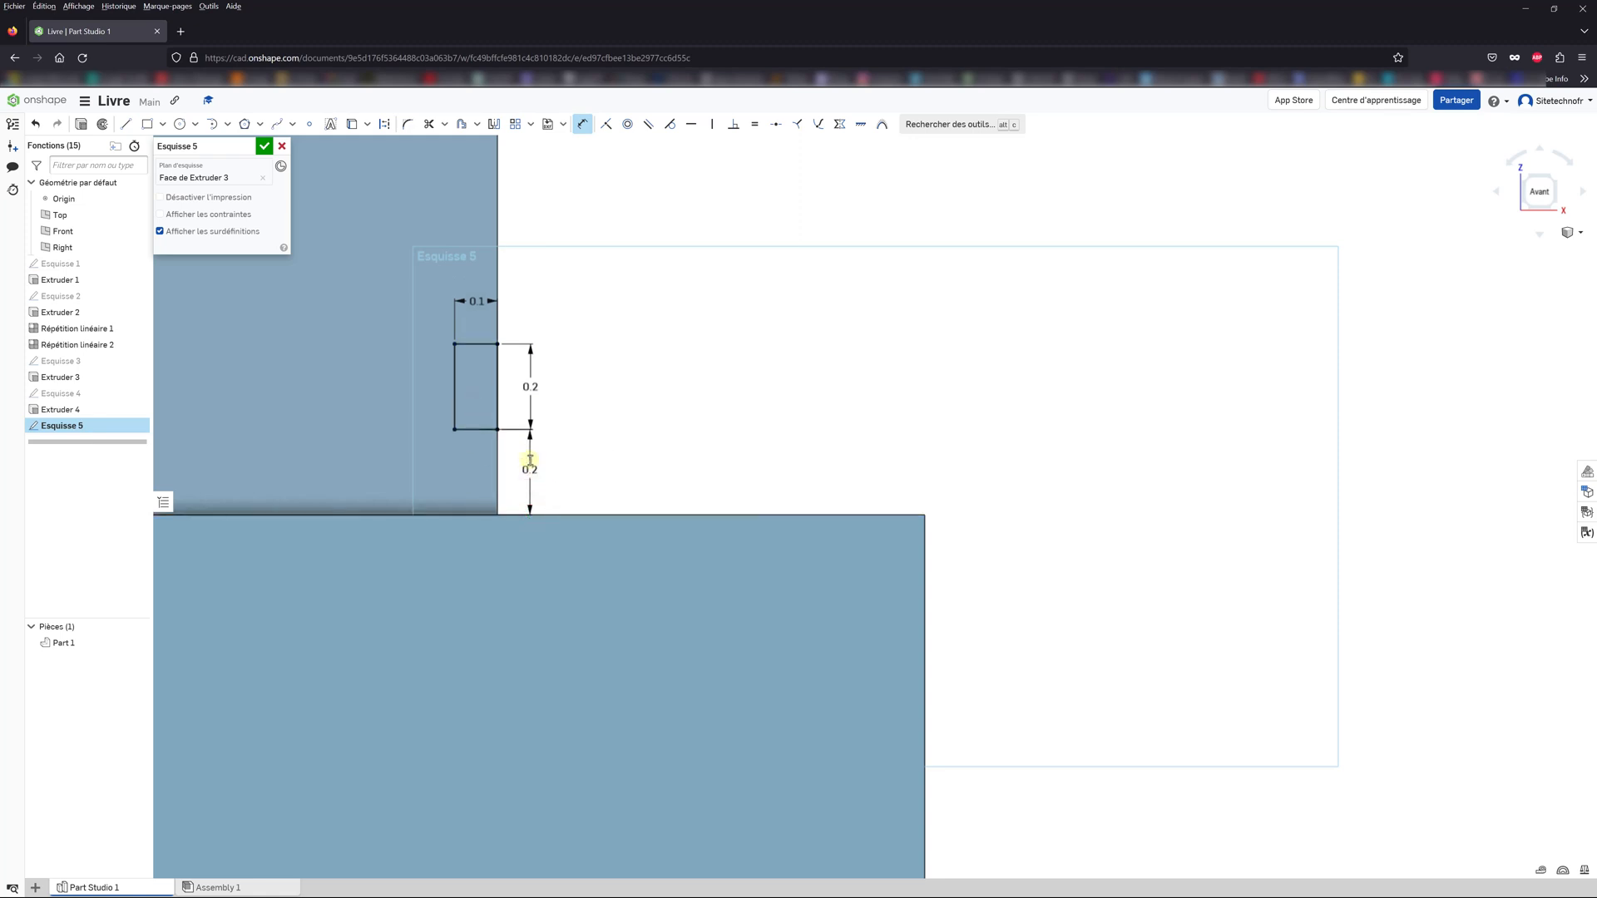
scroll(528, 459, down, 5)
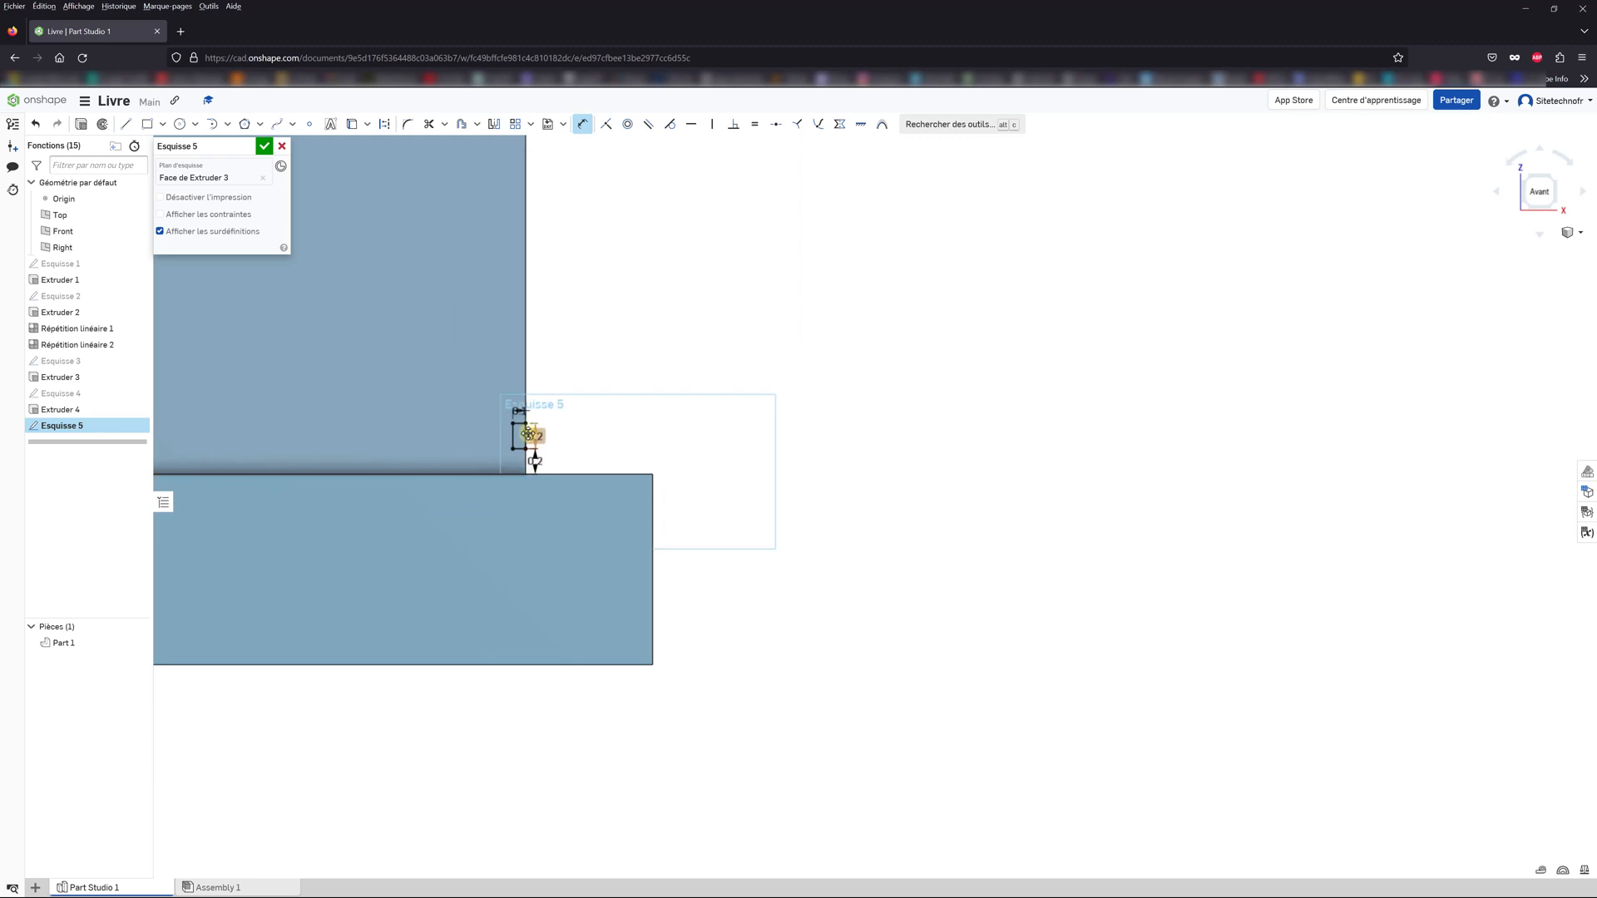
click(262, 147)
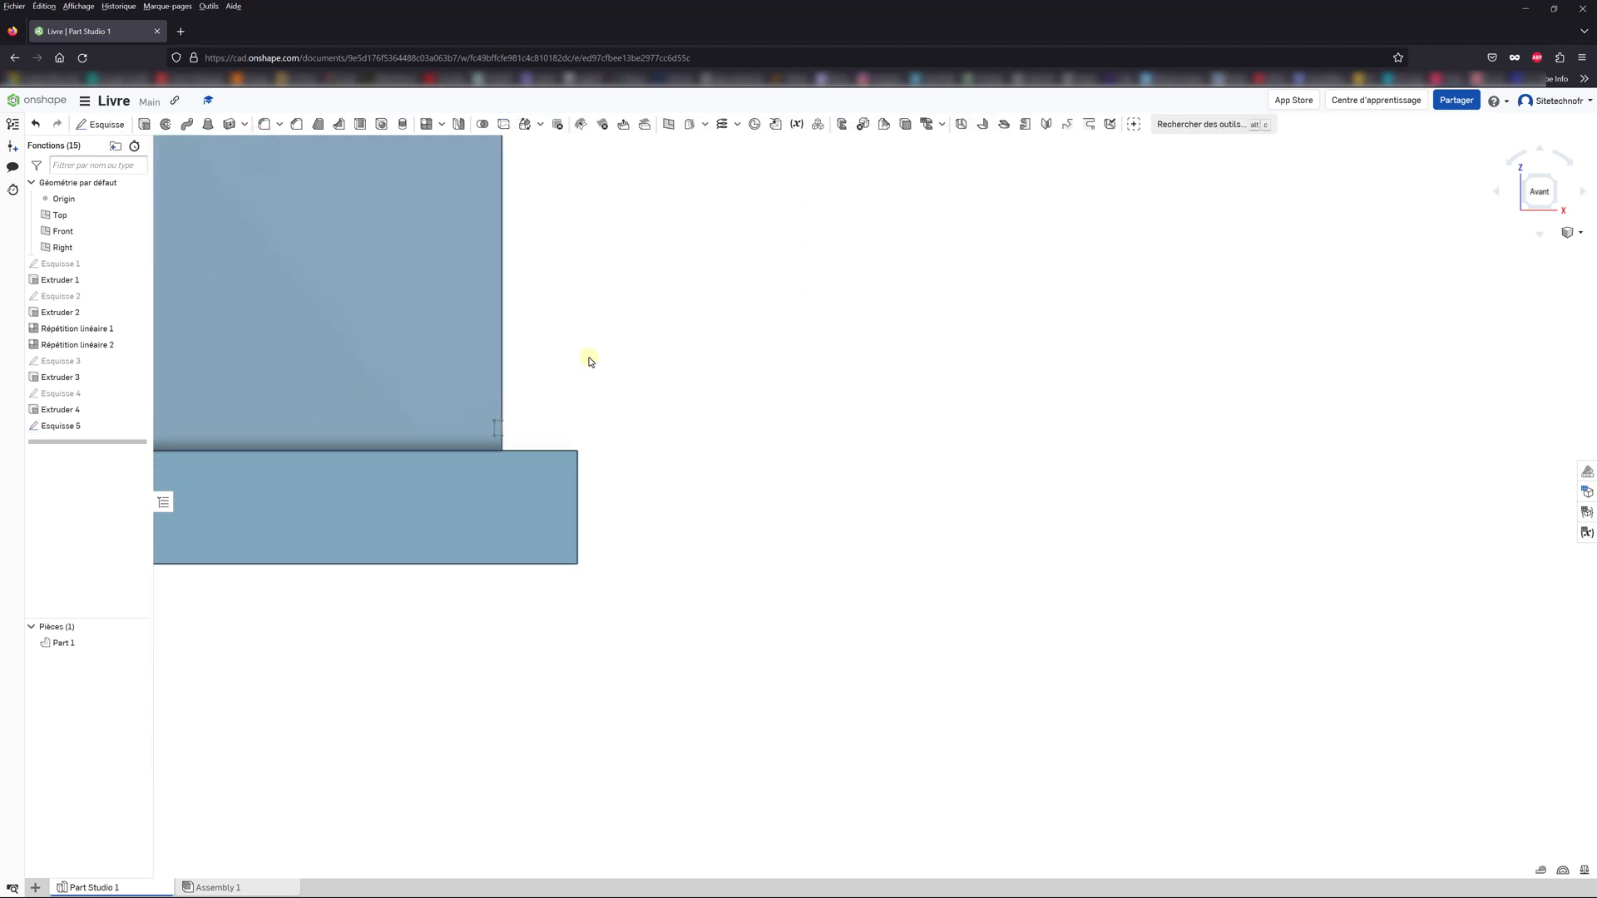
Step: Cut the small rectangle of Esquisse 5 through all of the page block with a Remove extrude, forming a groove along its outer side
scroll(622, 394, down, 8)
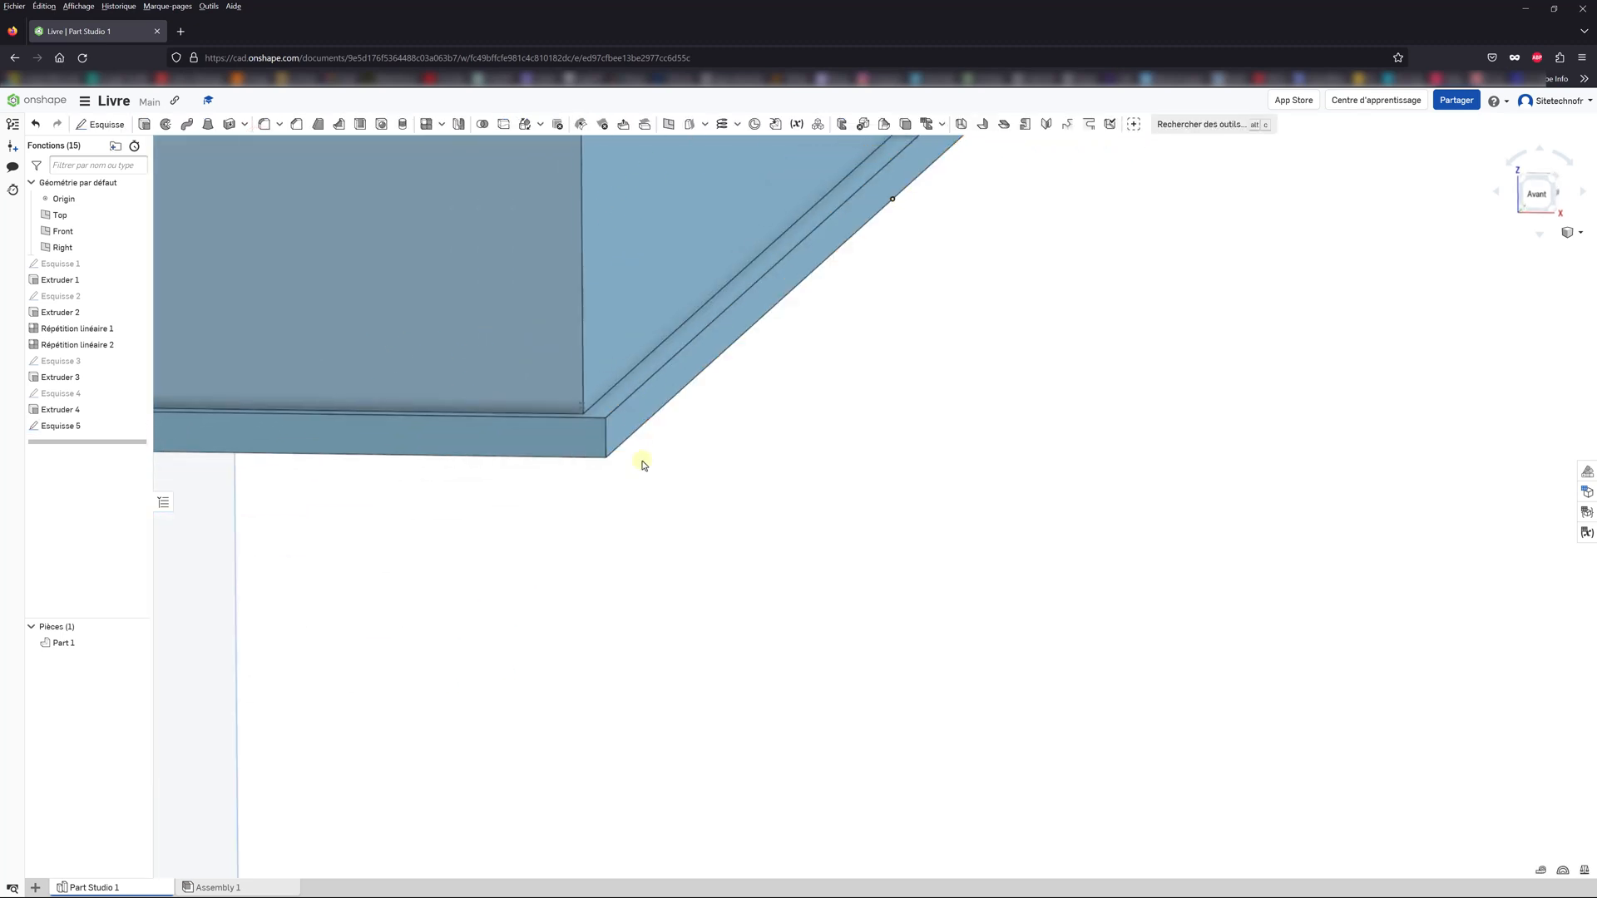
scroll(756, 309, up, 4)
scroll(545, 586, up, 2)
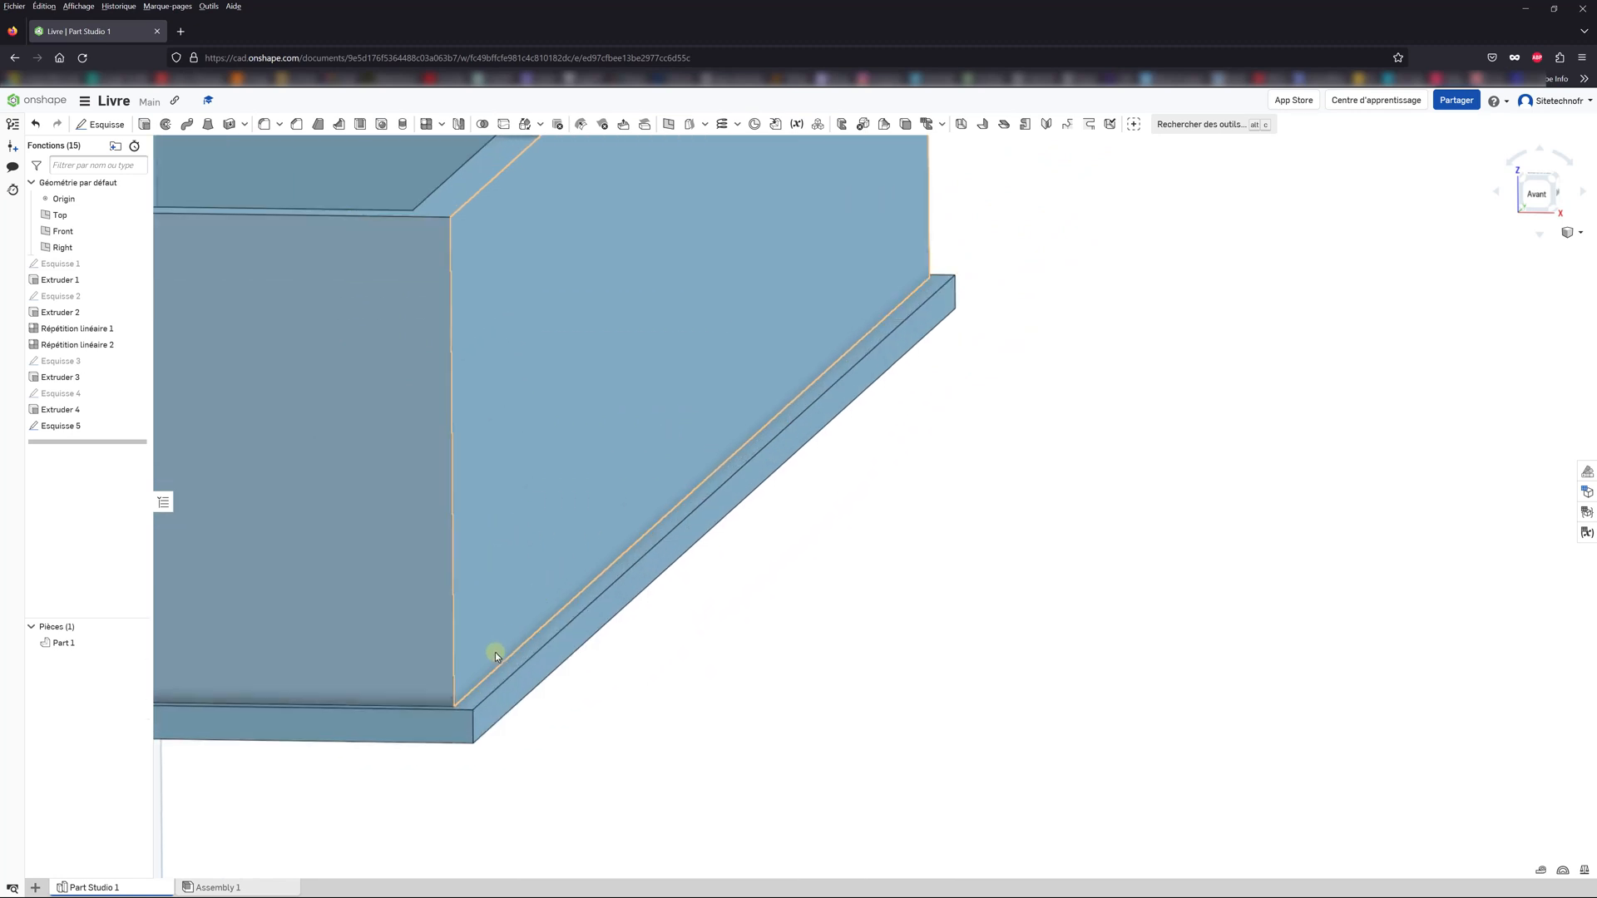
click(144, 124)
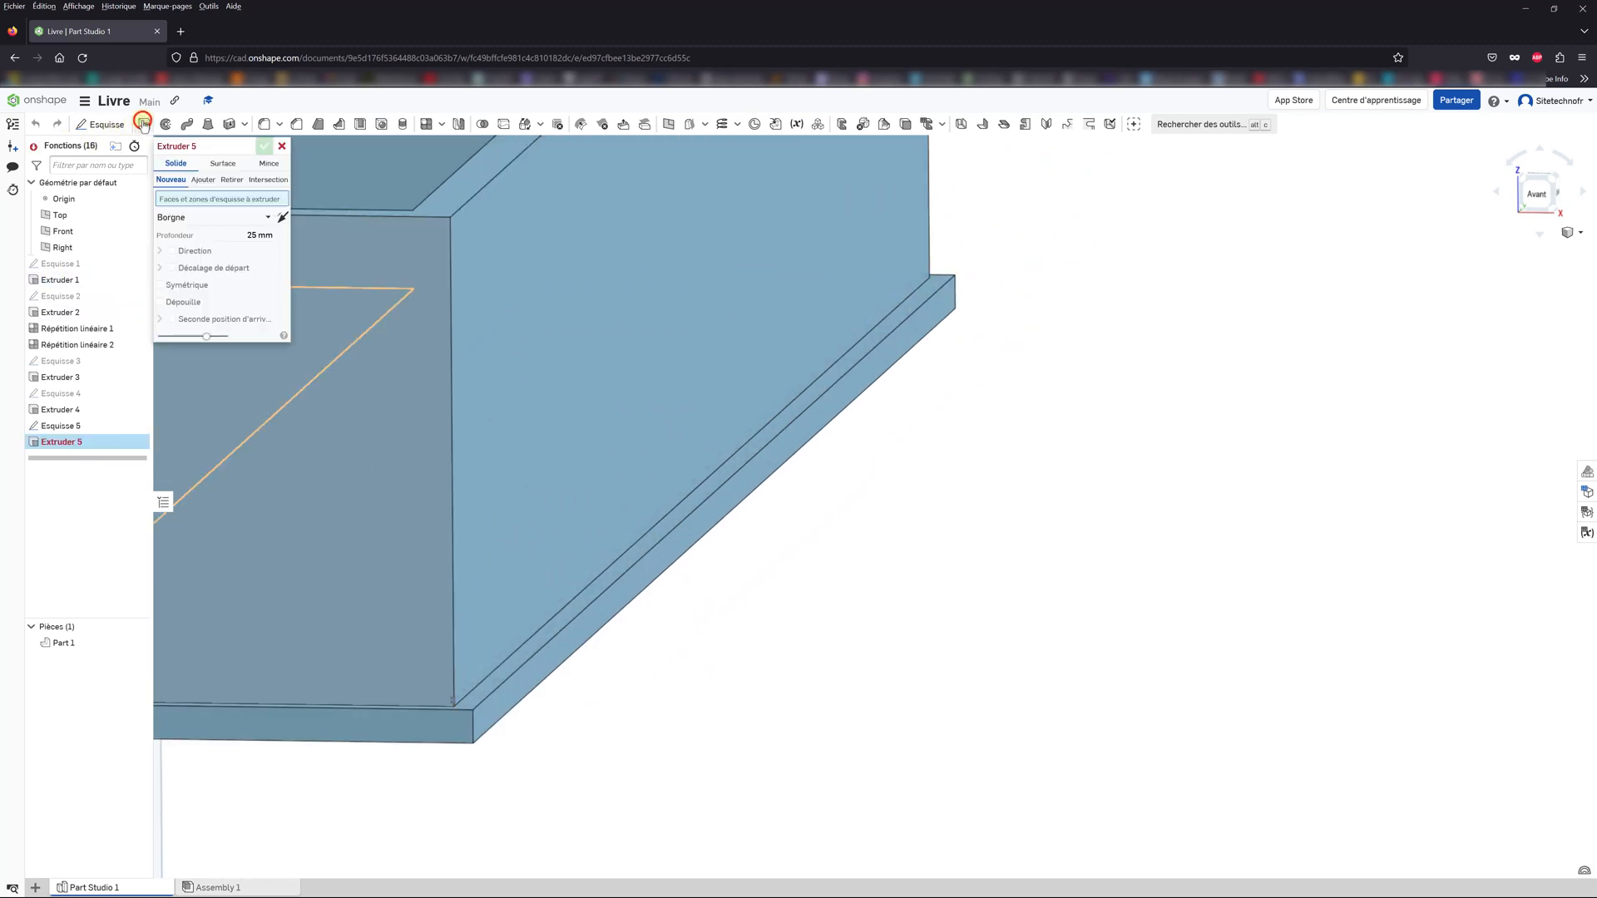
click(227, 179)
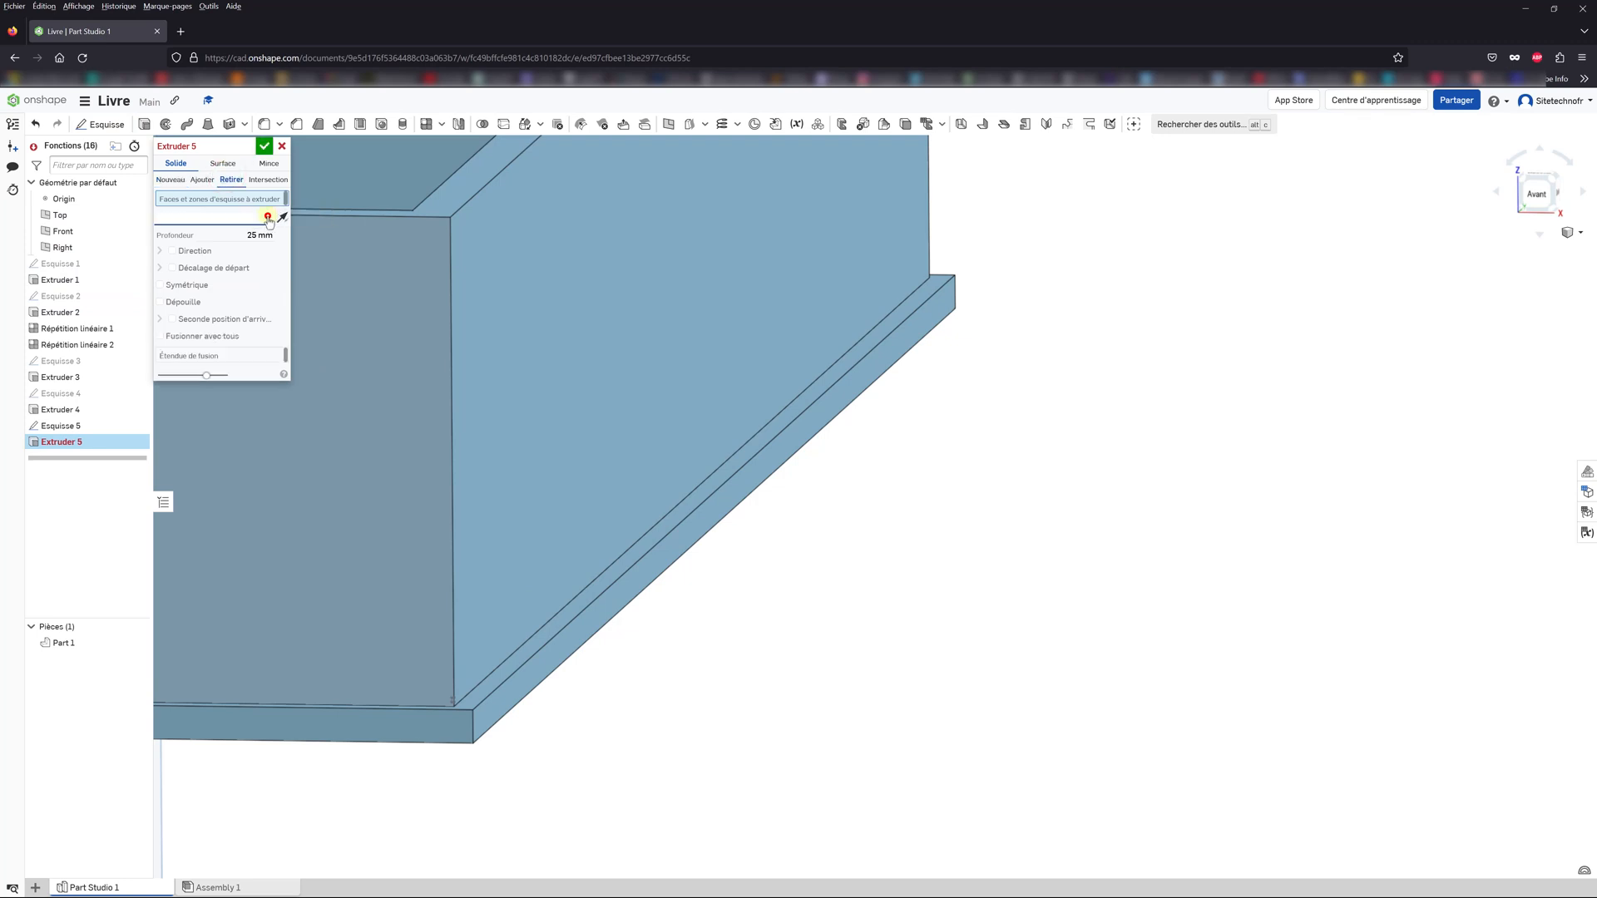
click(266, 218)
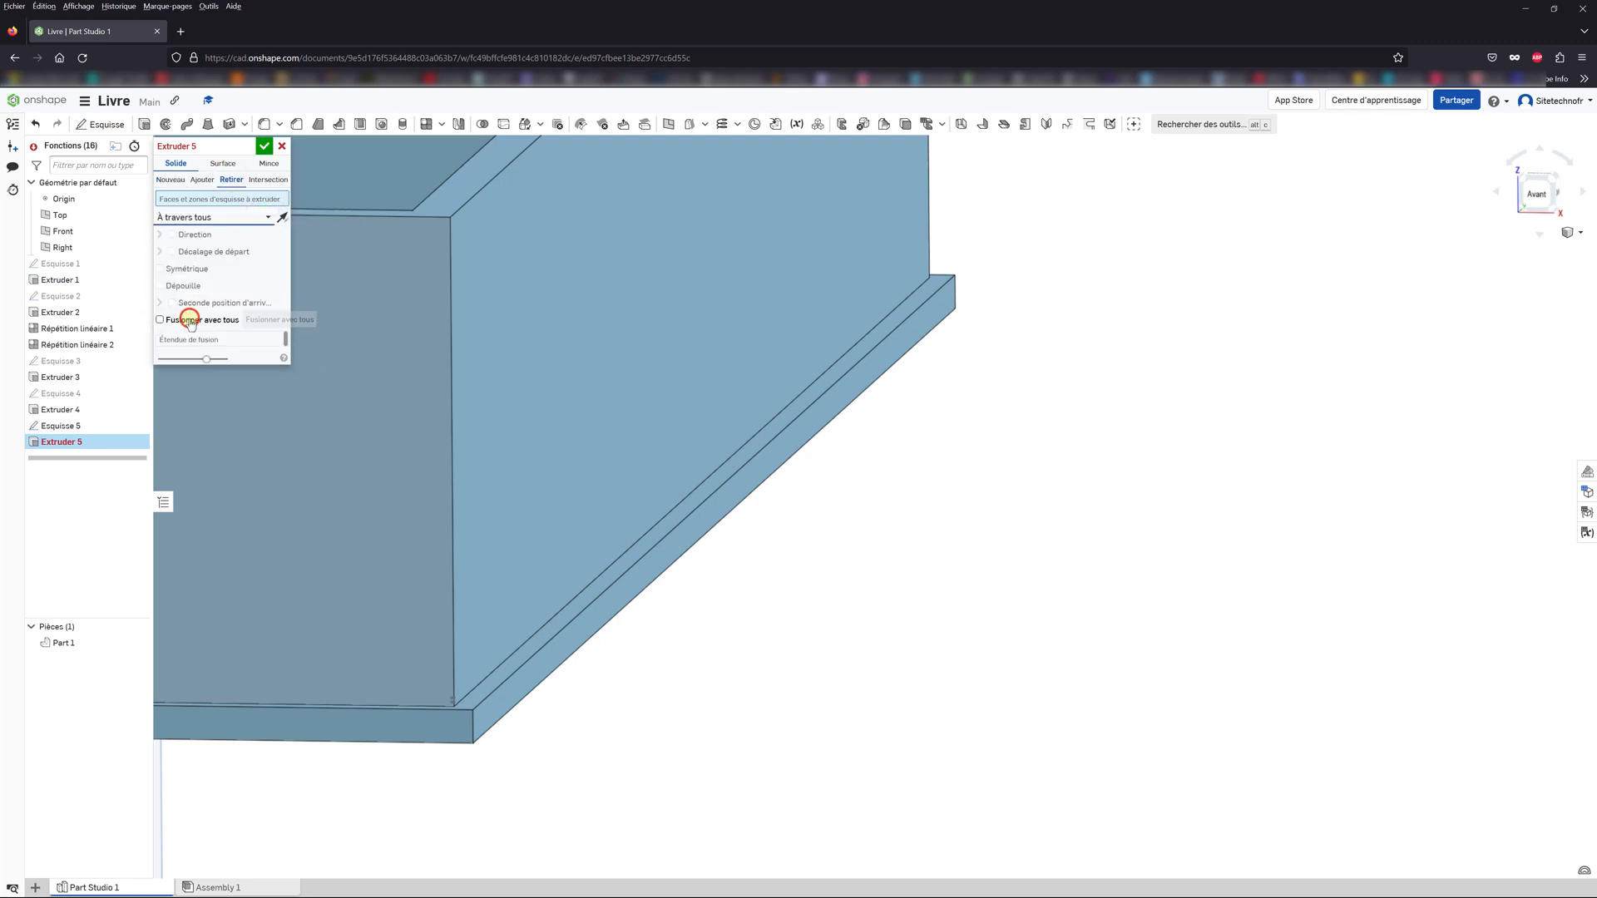
click(191, 320)
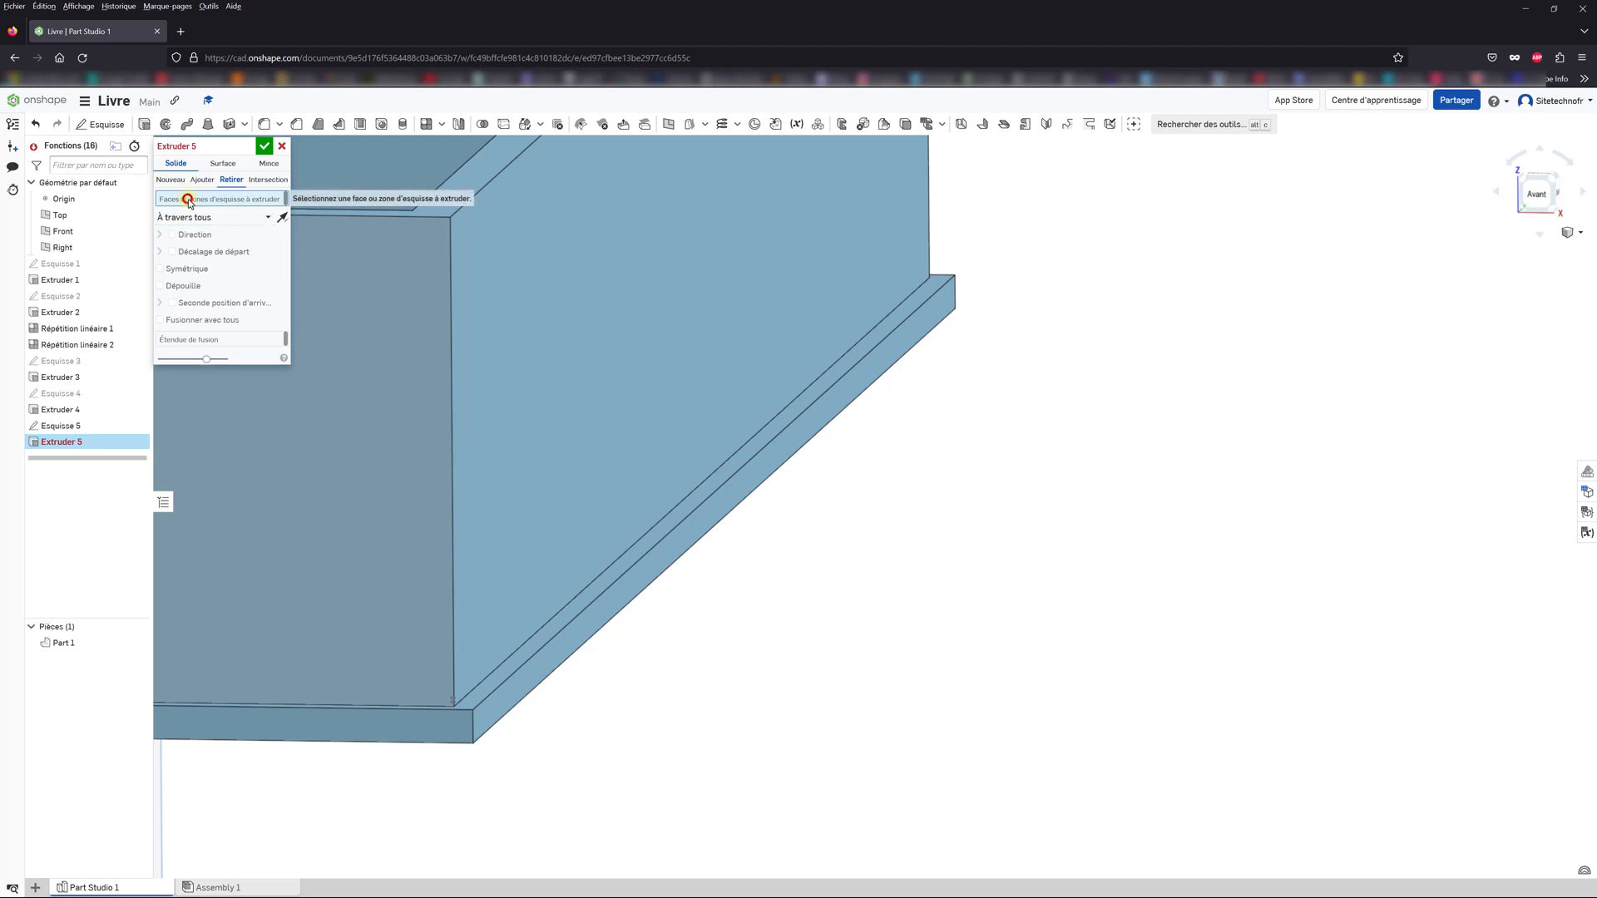
click(56, 425)
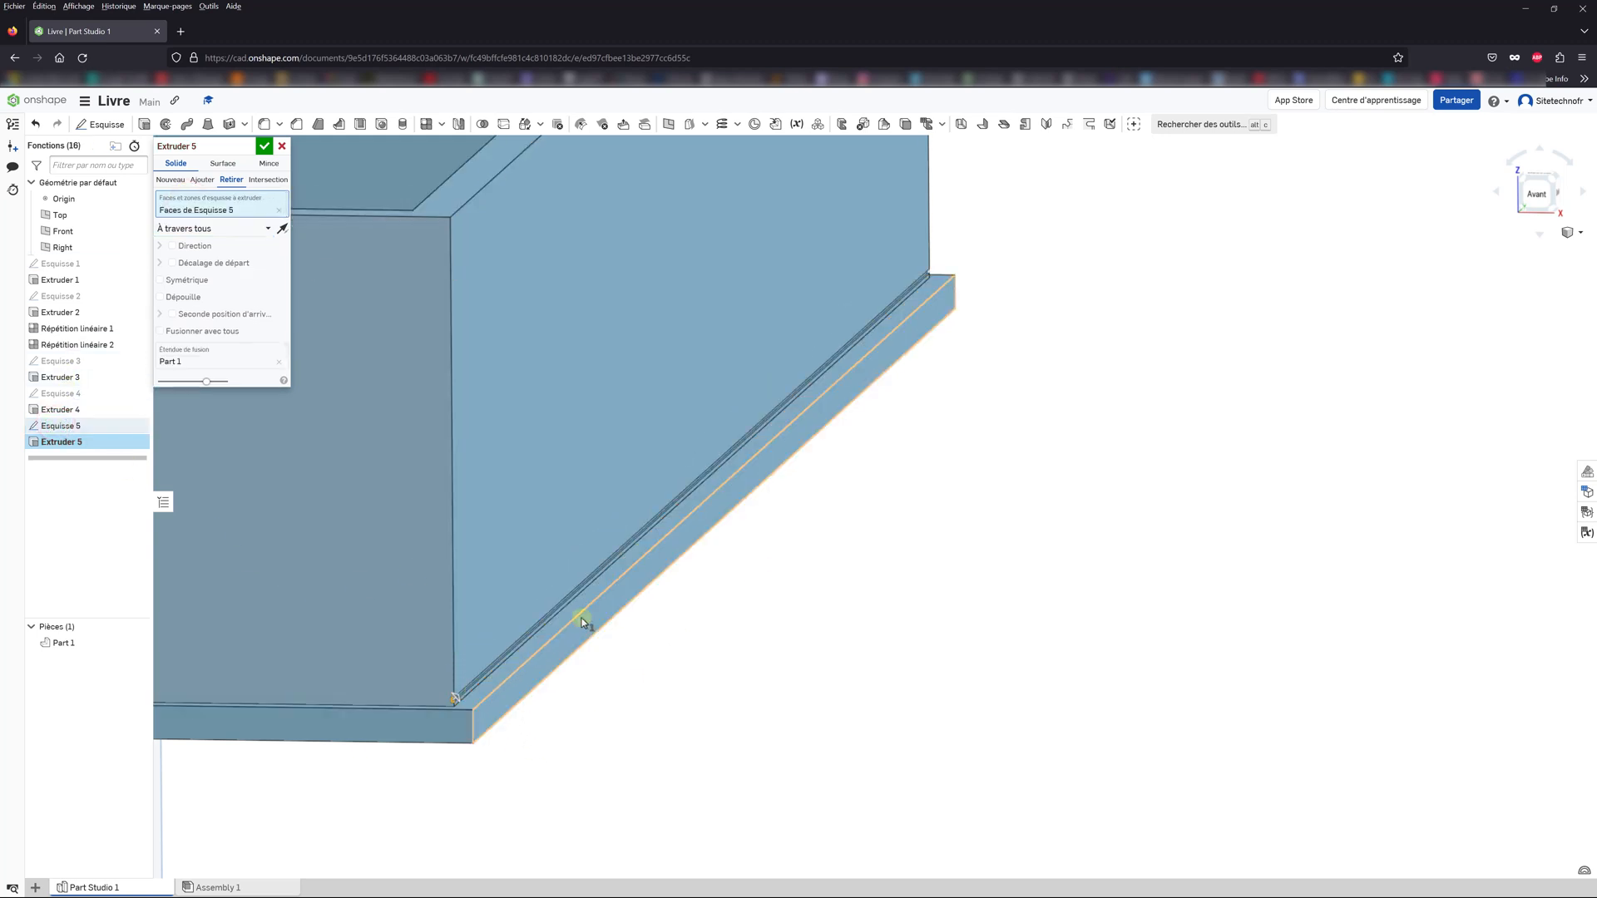
click(264, 146)
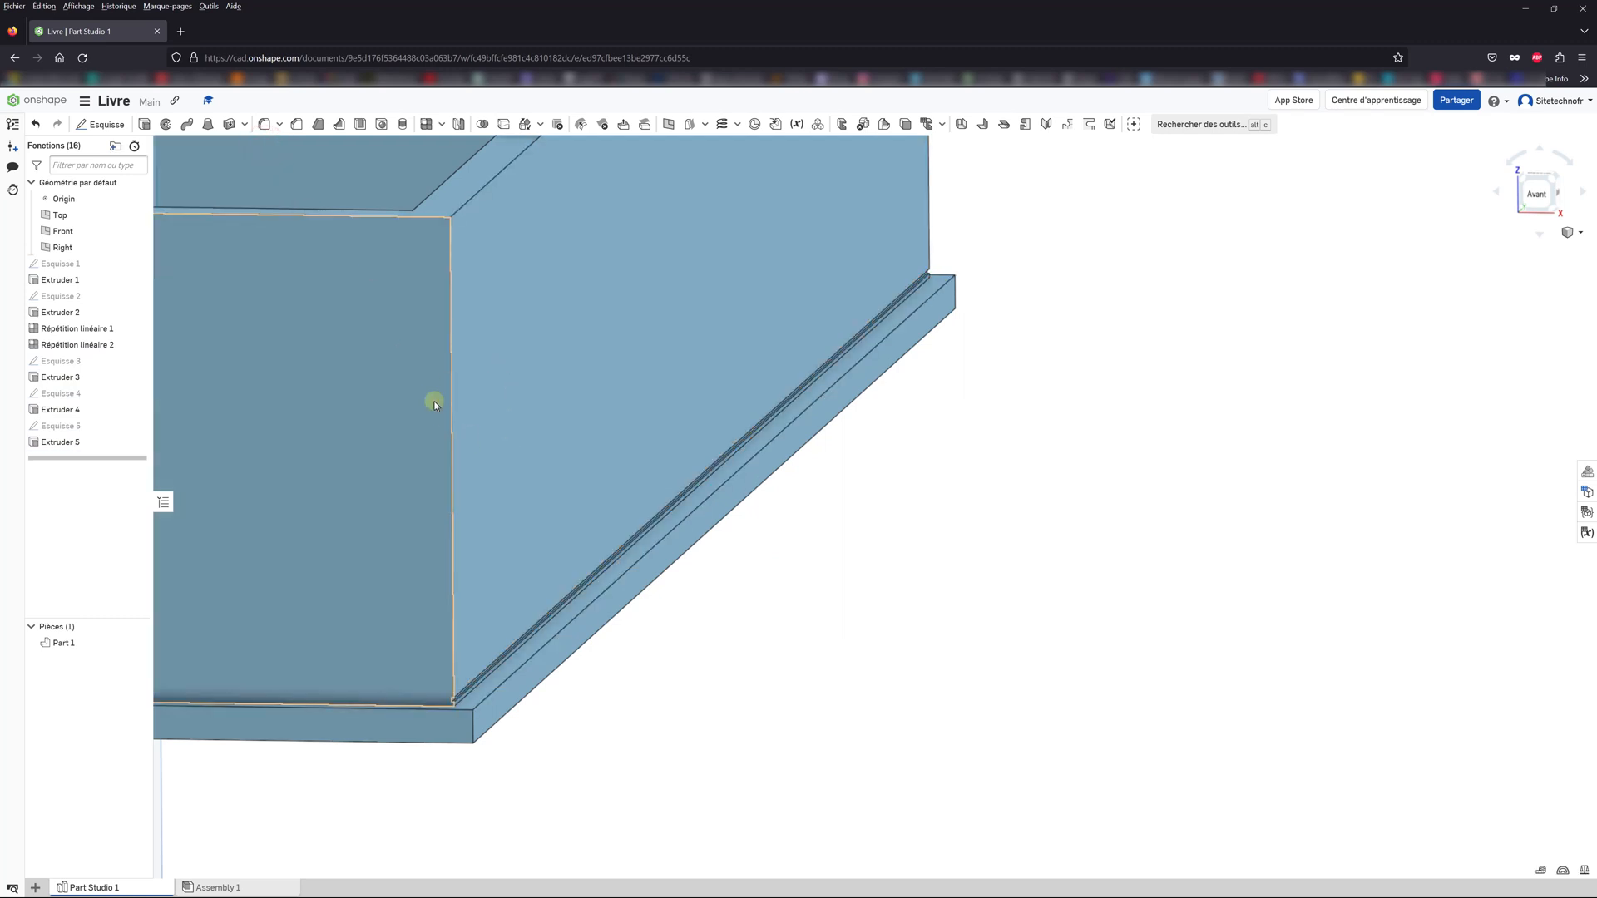
Step: Start a sketch on the page block's long outer side face and draw a rectangle about 0.16 by 0.2 mm at the groove's front end
scroll(778, 312, down, 4)
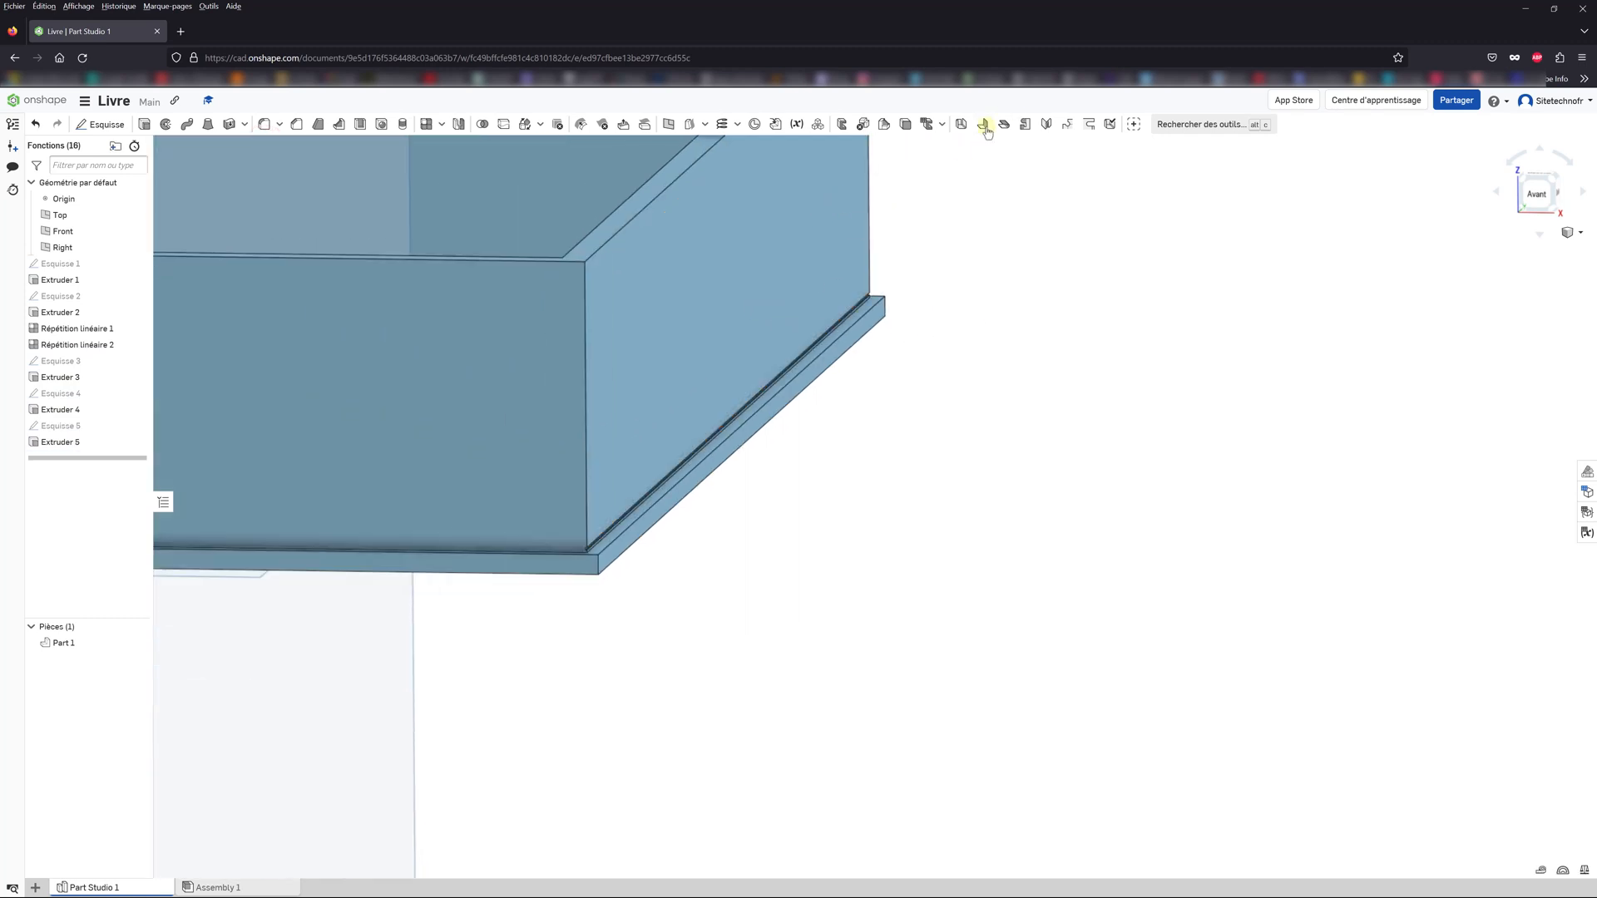
click(100, 124)
click(634, 333)
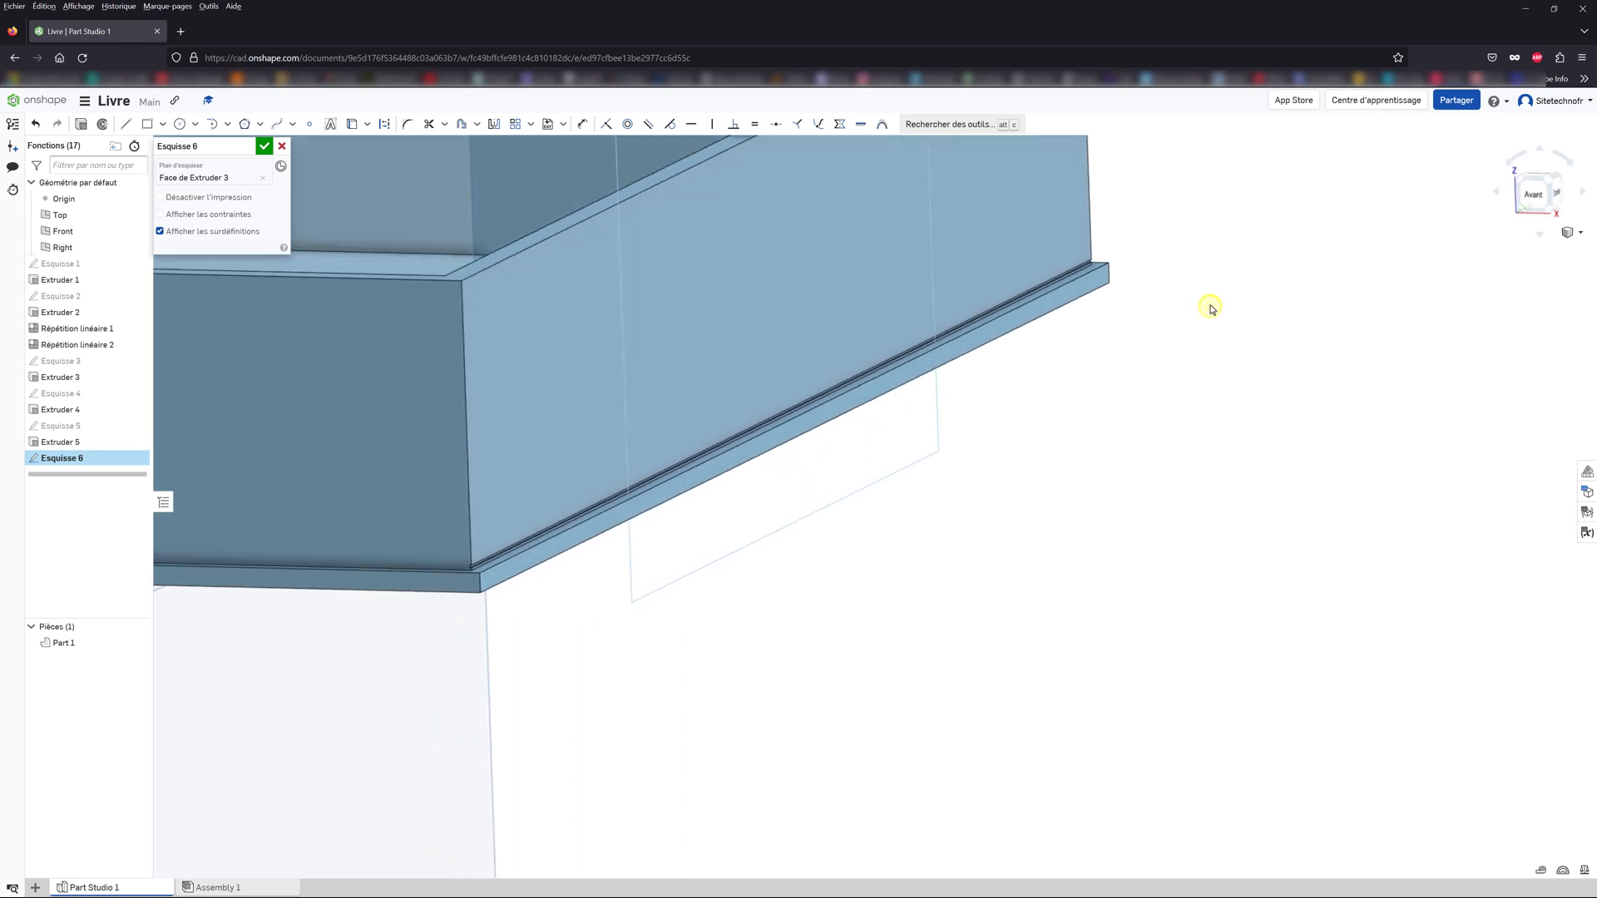
click(1560, 190)
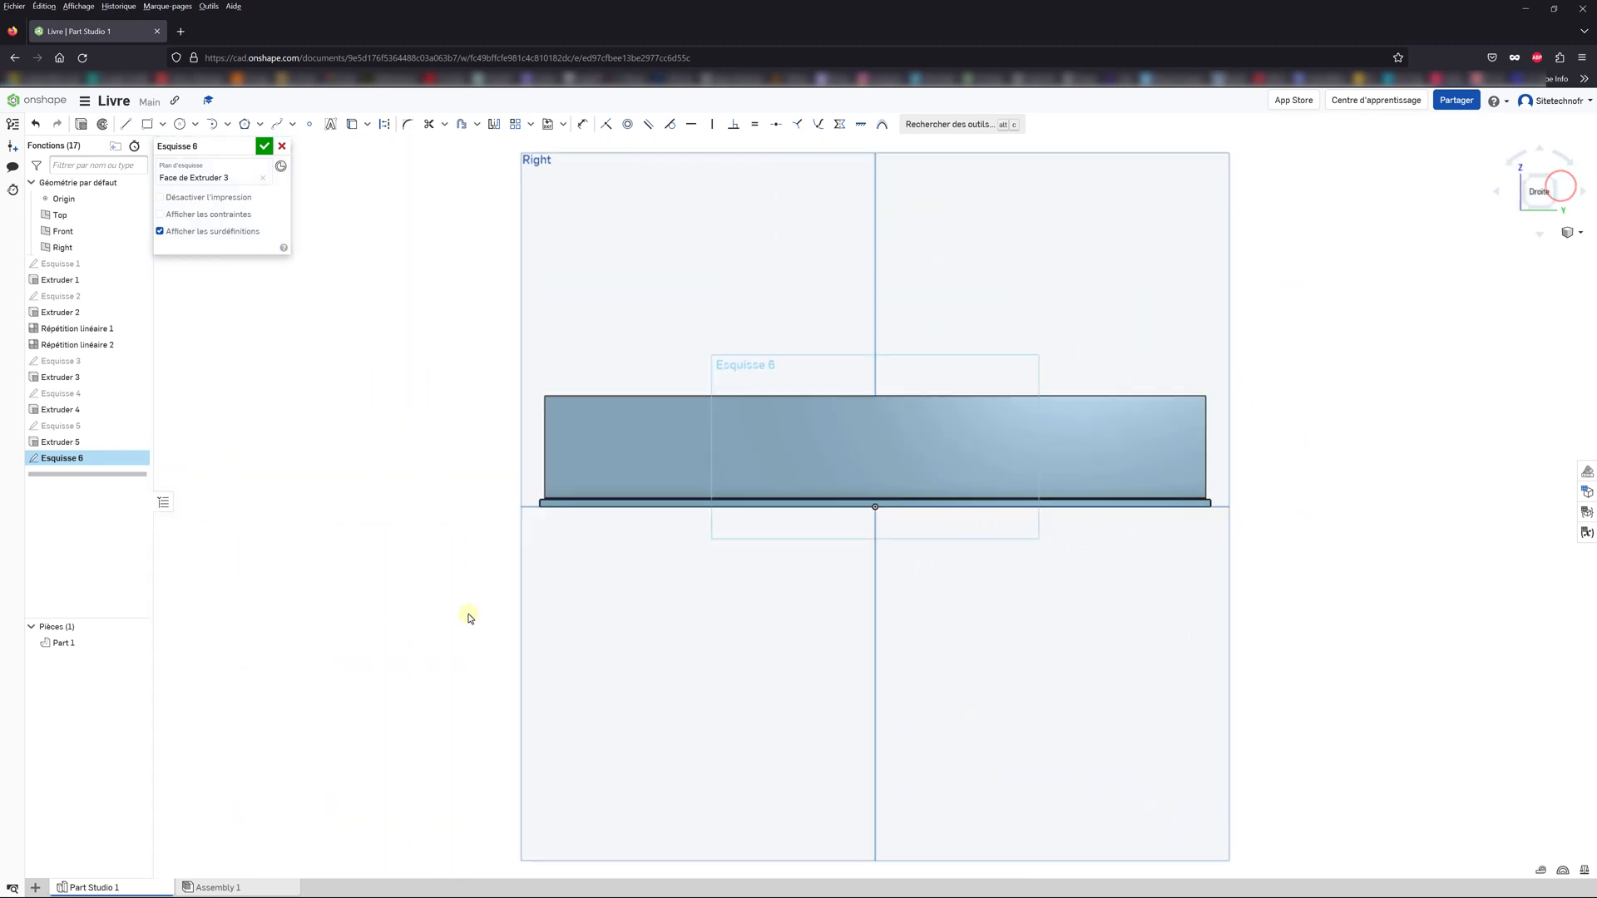
scroll(582, 504, up, 5)
scroll(547, 502, up, 10)
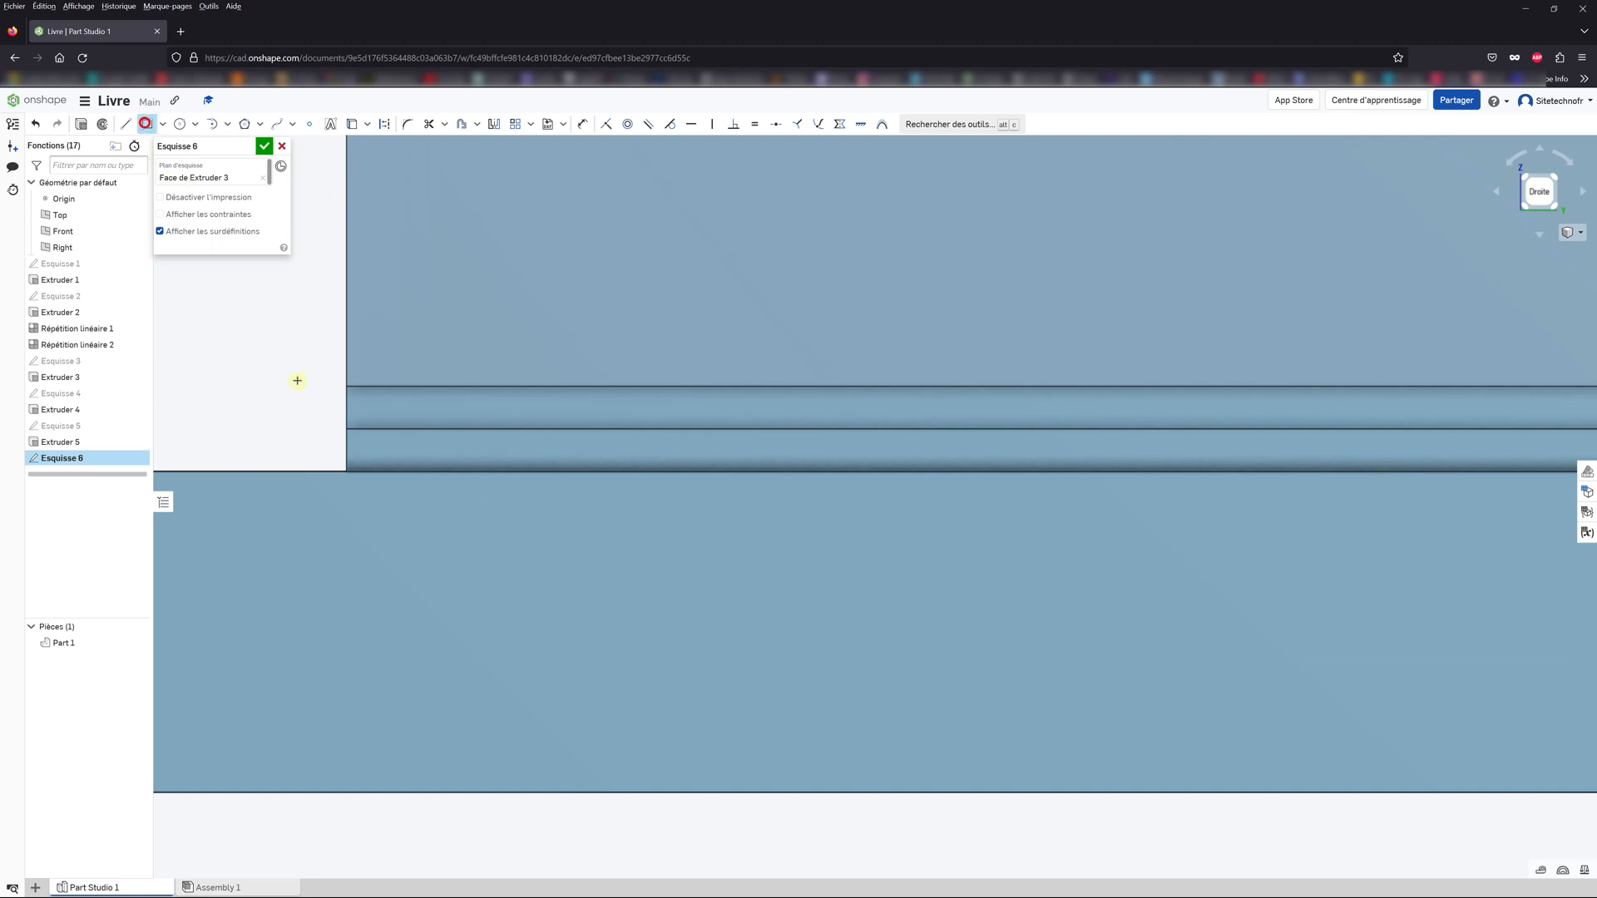
click(345, 384)
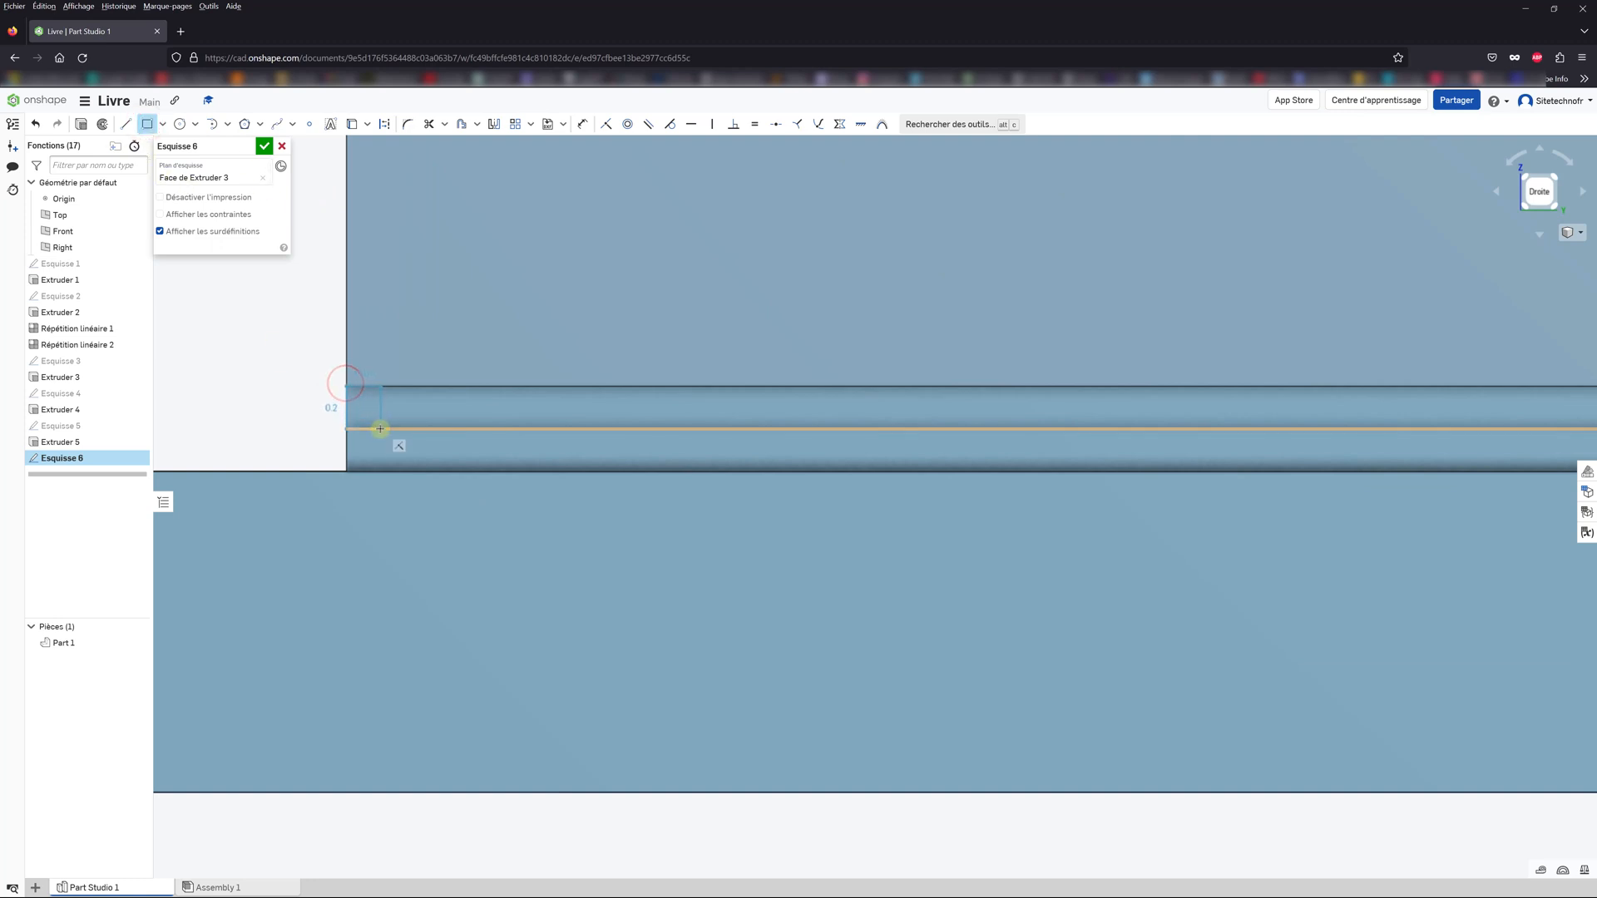
click(379, 430)
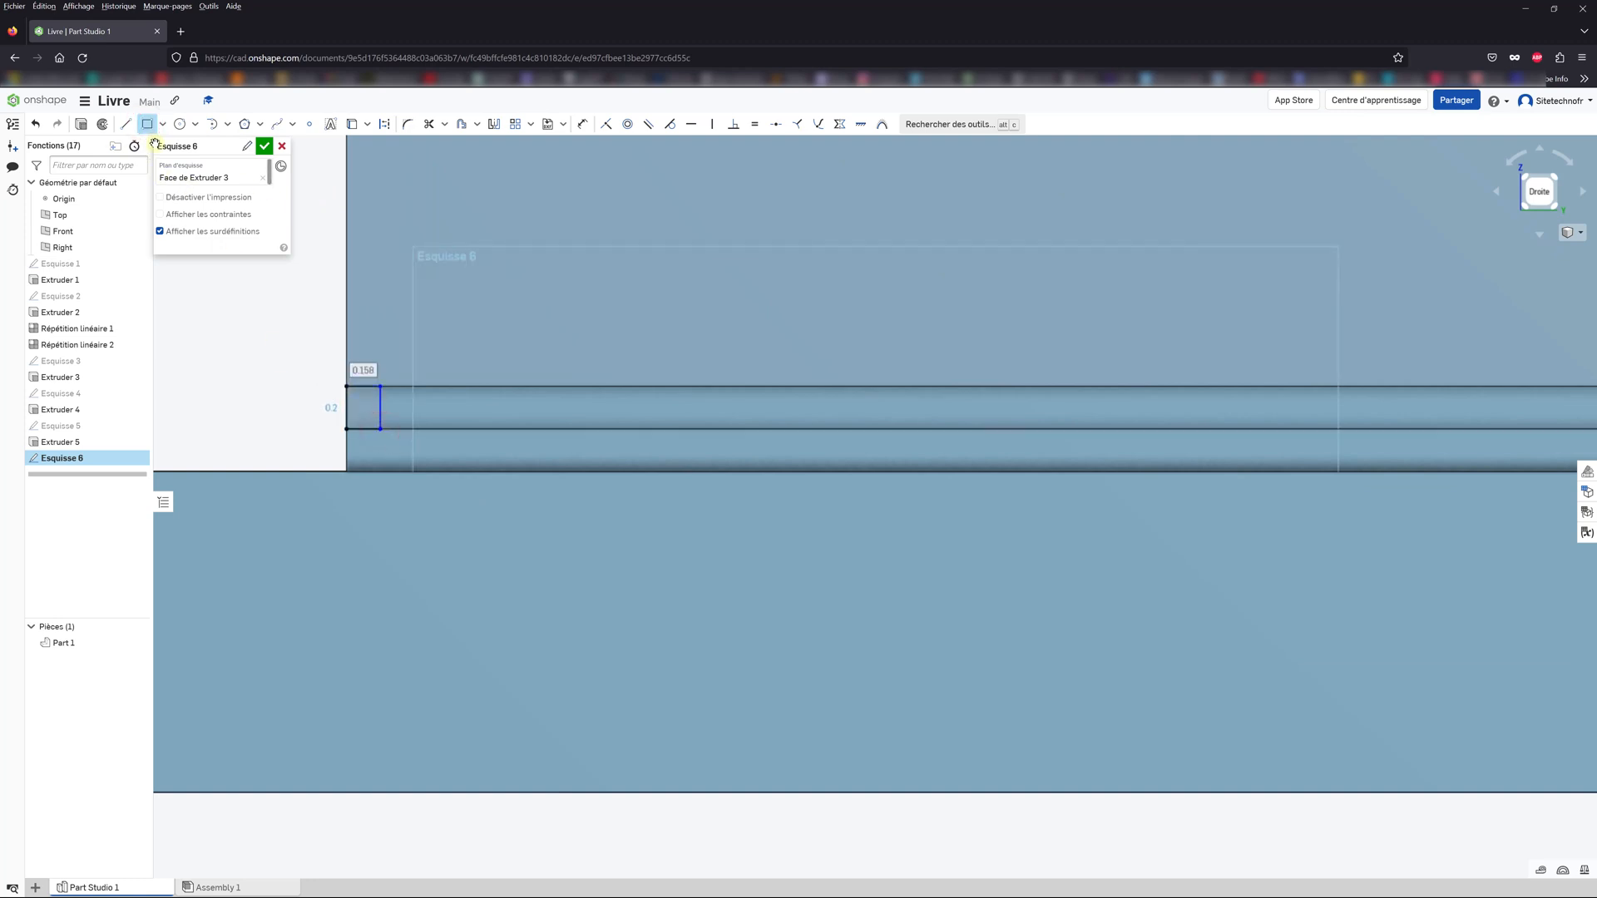
Step: Dimension the width of the small rectangle at the groove's front end
click(584, 124)
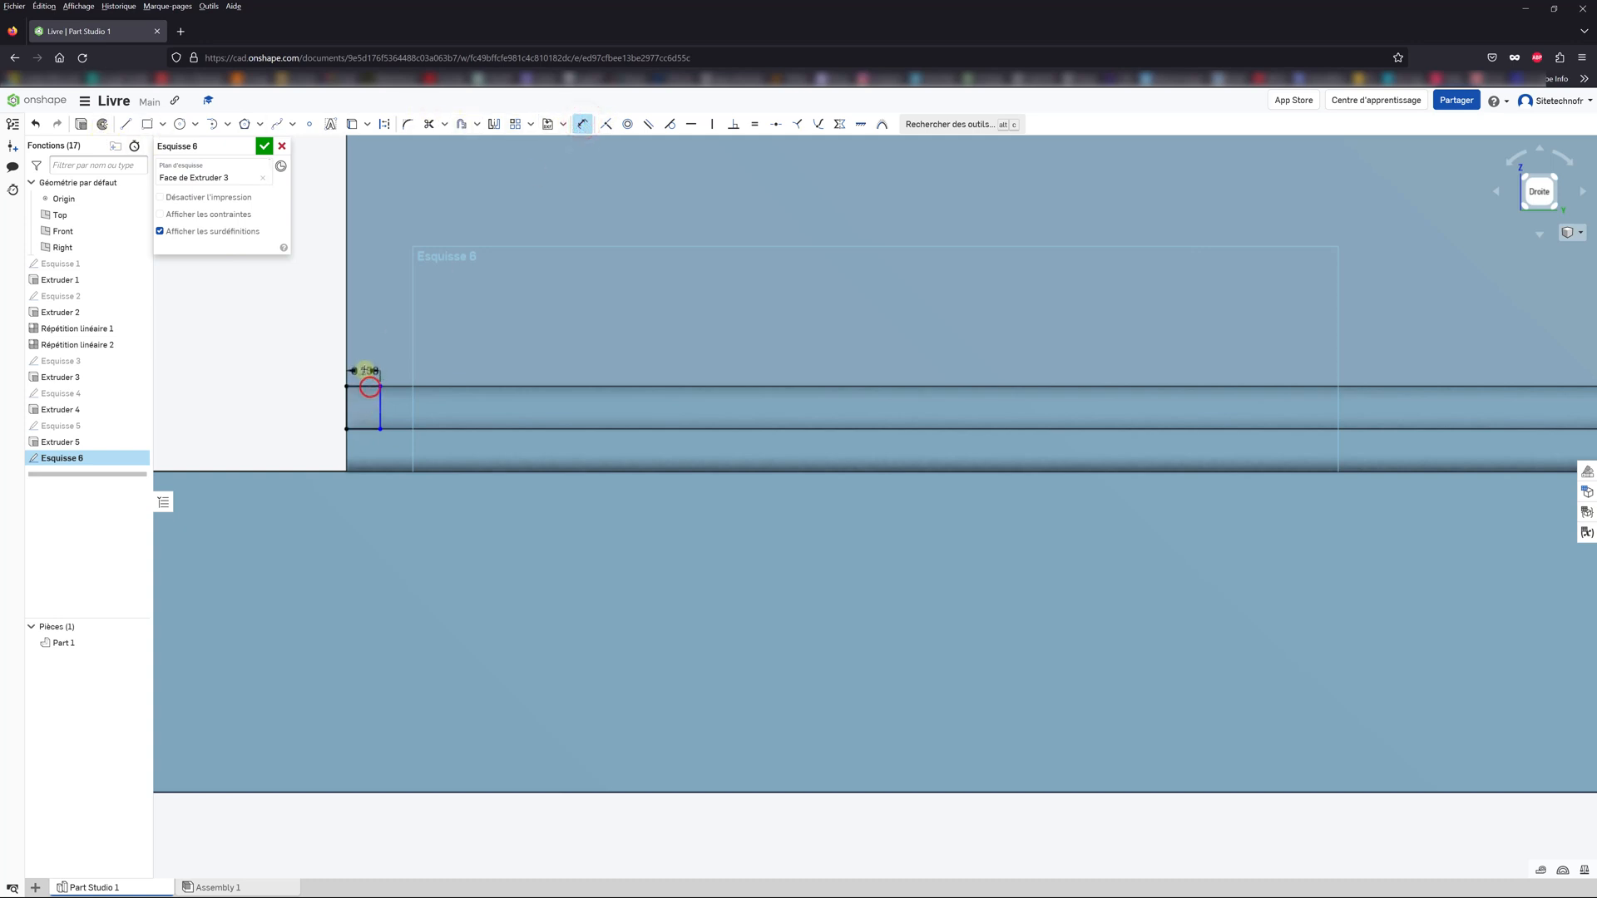
click(366, 369)
text(5)
key(Return)
Step: Draw a second rectangle, about 0.15 mm wide and 0.2 mm high, at the opposite end of the groove
scroll(372, 376, down, 6)
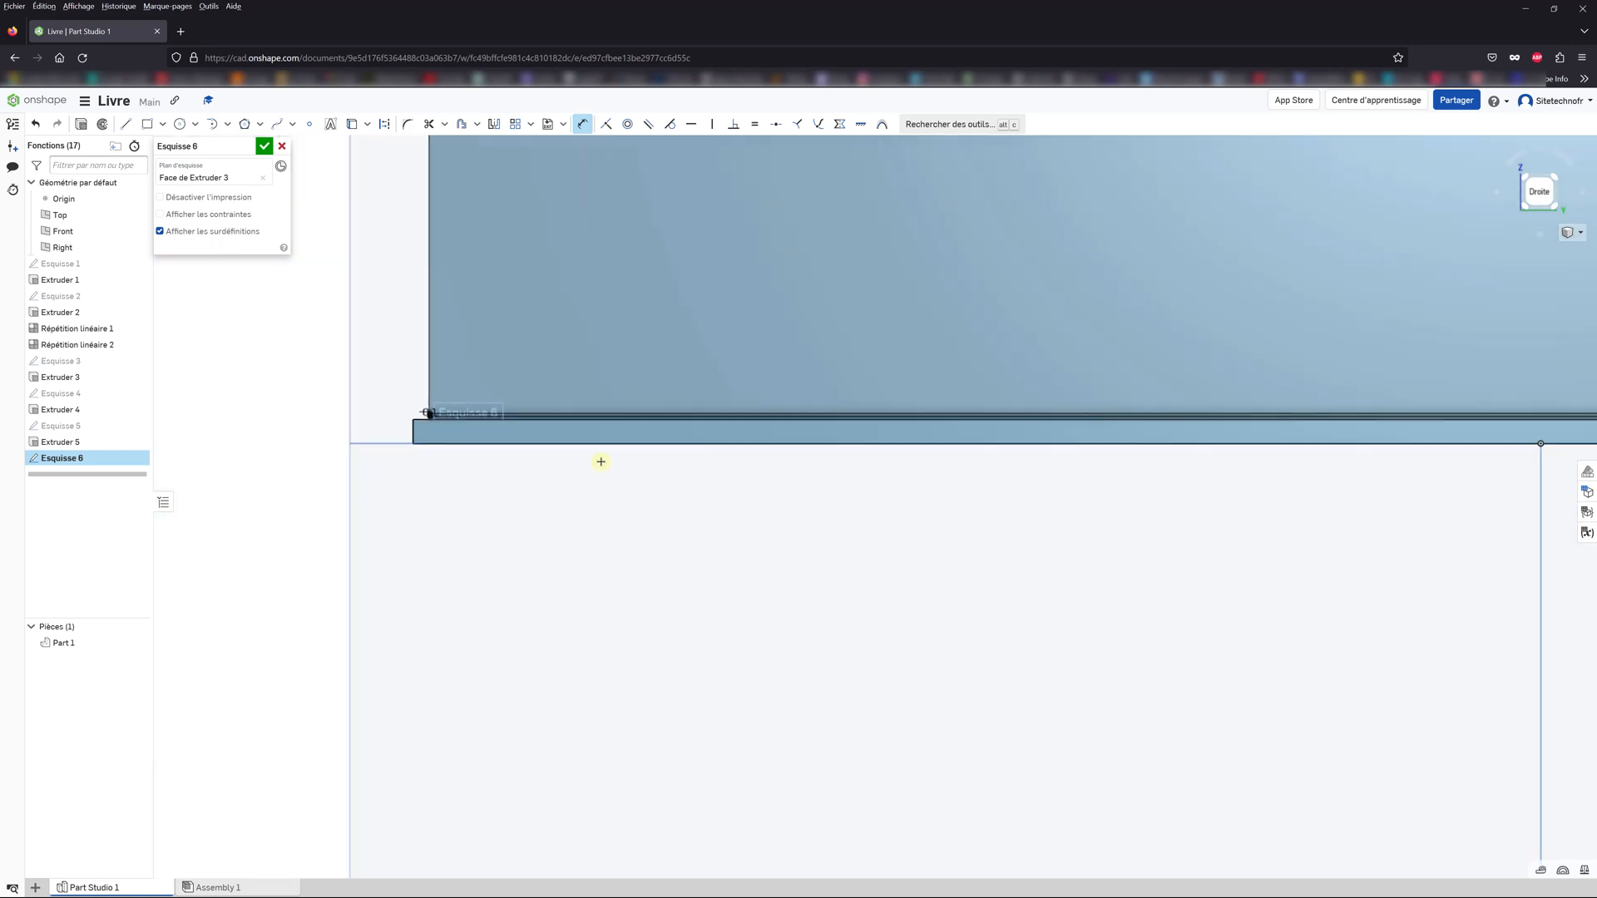
scroll(1186, 449, down, 5)
scroll(1406, 449, up, 6)
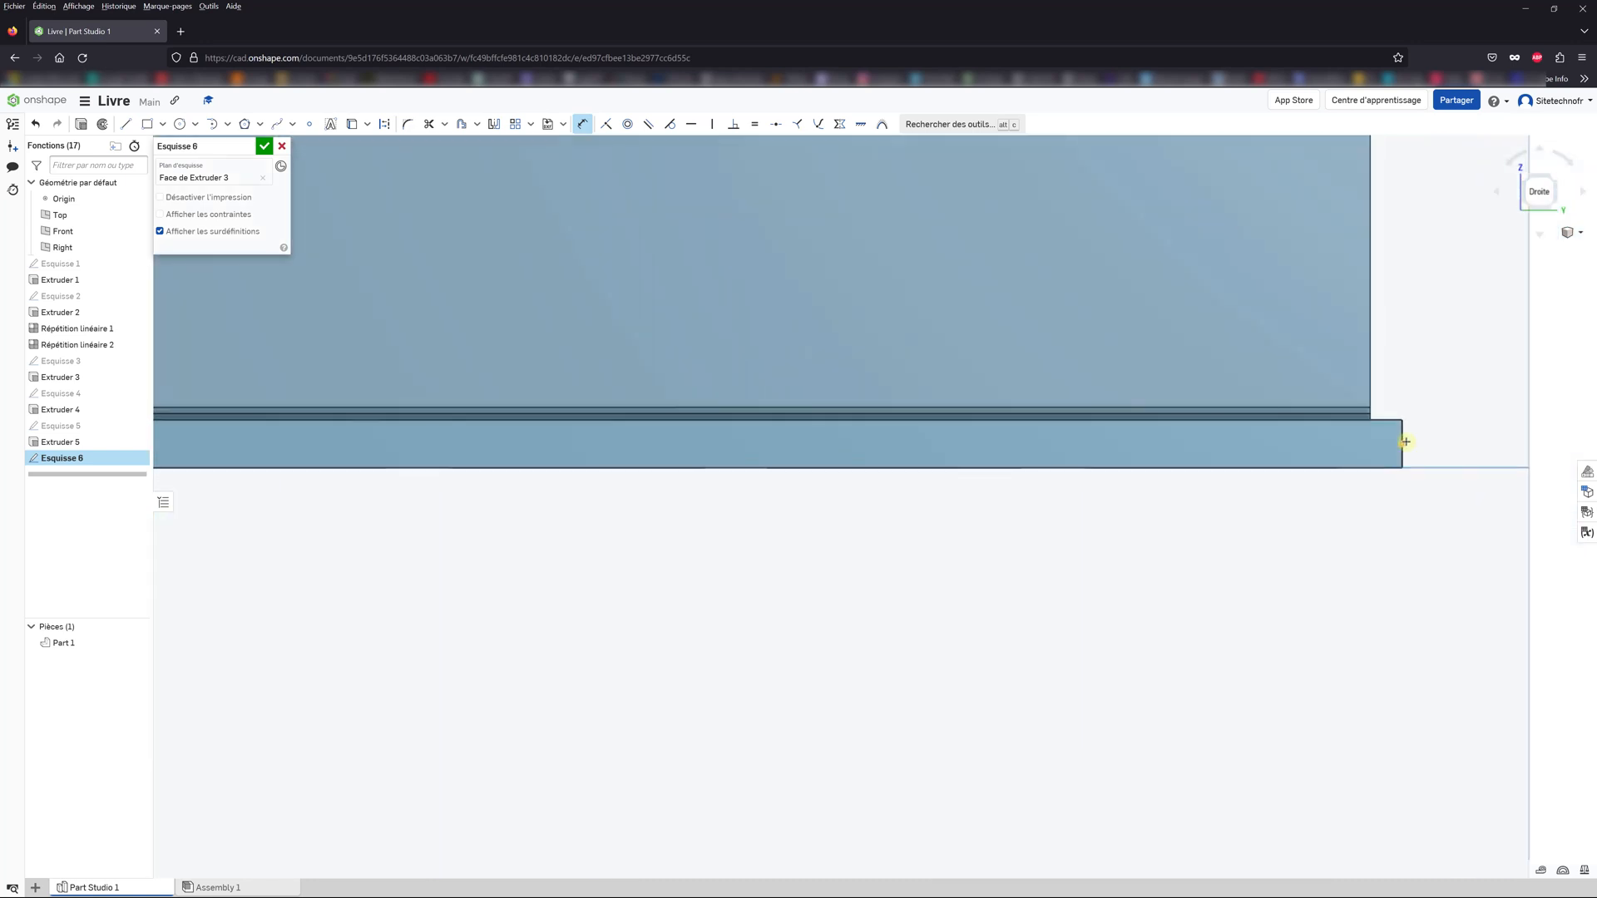
scroll(1372, 395, up, 8)
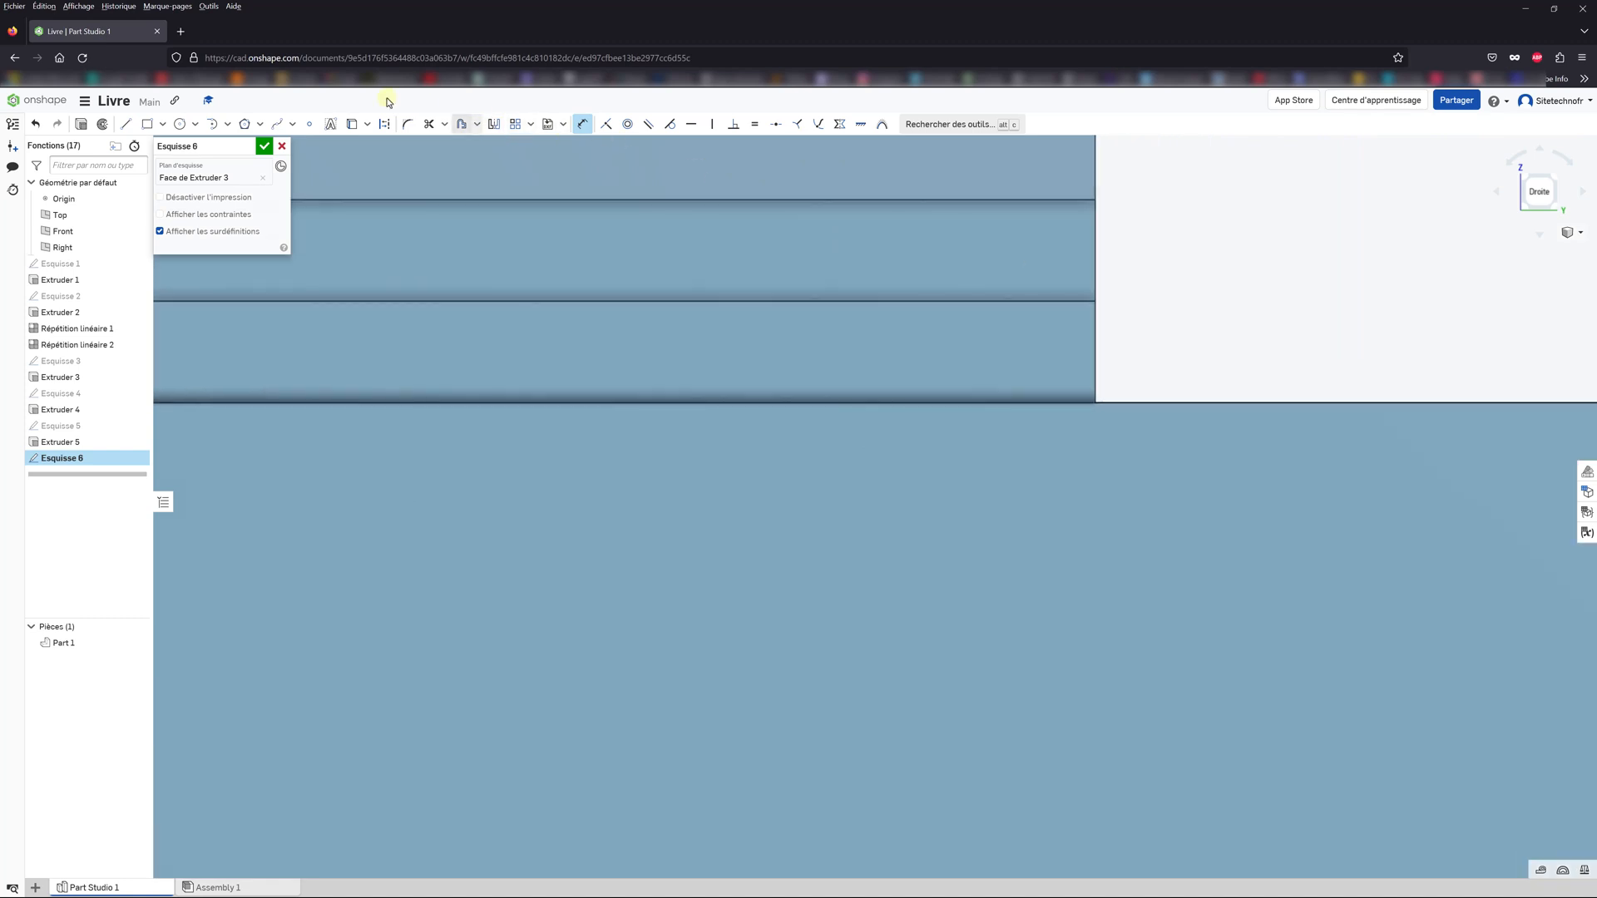
click(146, 125)
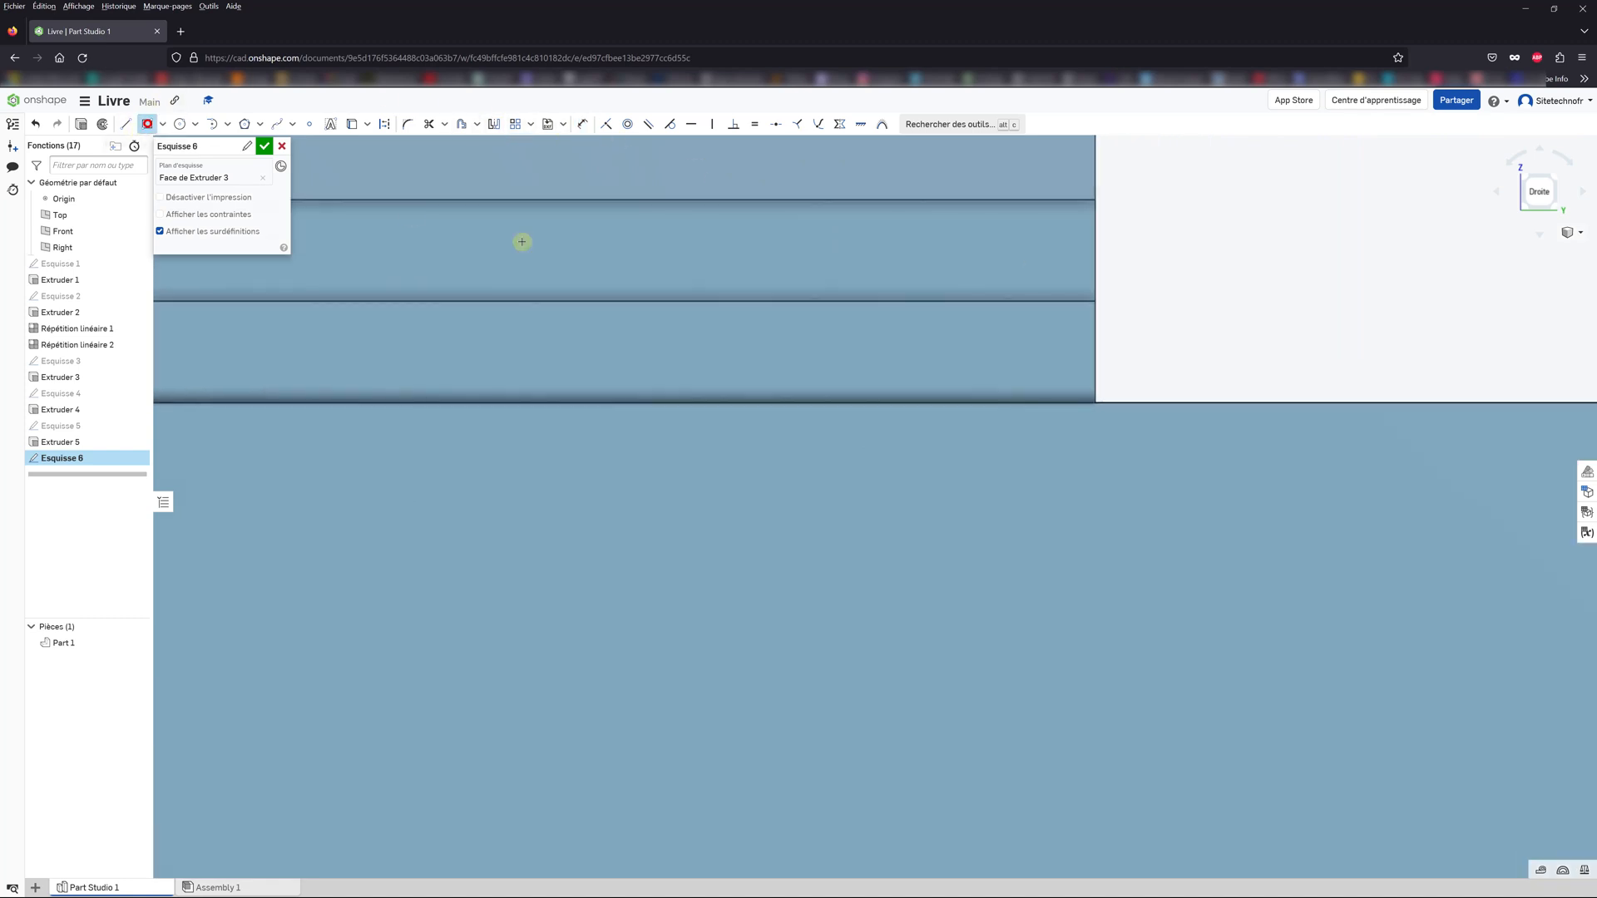
click(1094, 200)
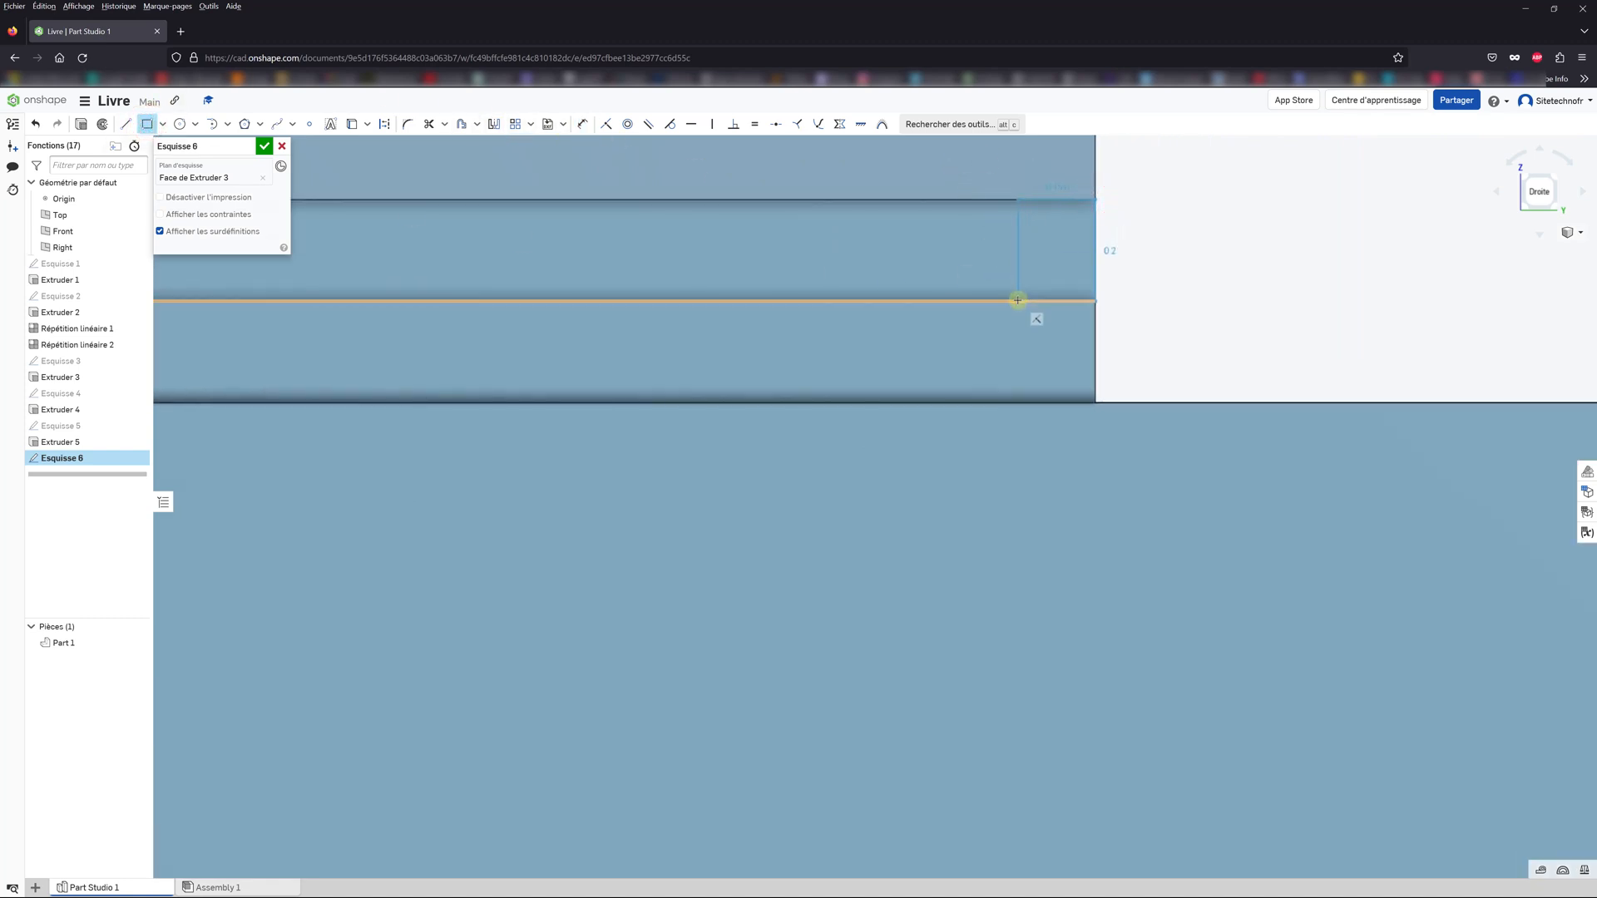
click(1018, 300)
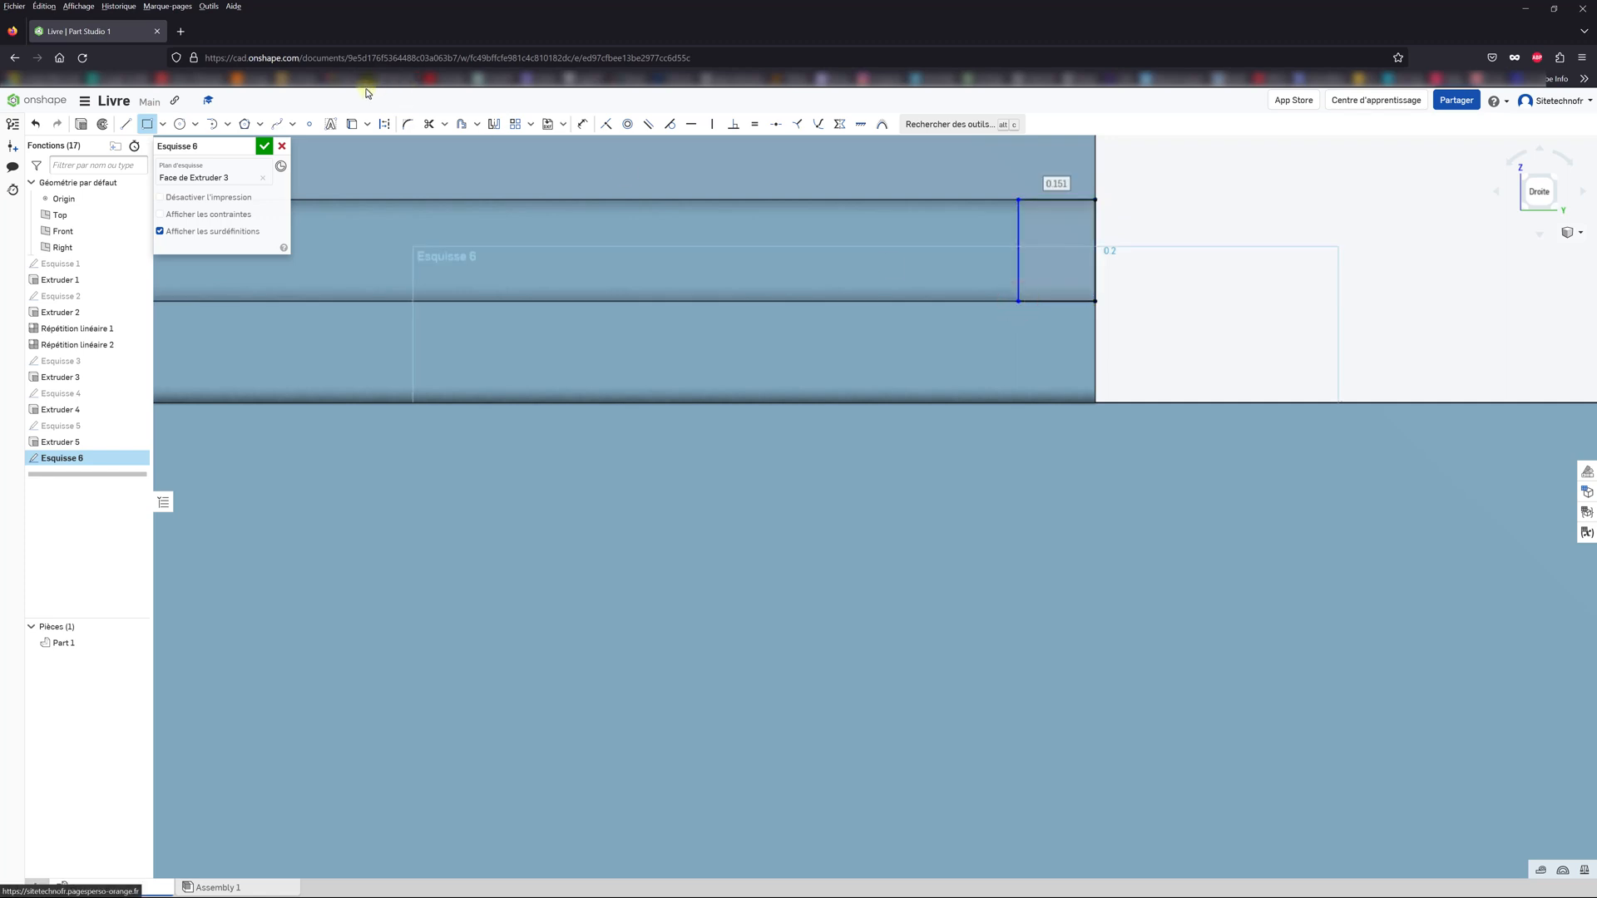
Step: Dimension the second rectangle's width as 0.1 mm and accept the sketch
click(583, 127)
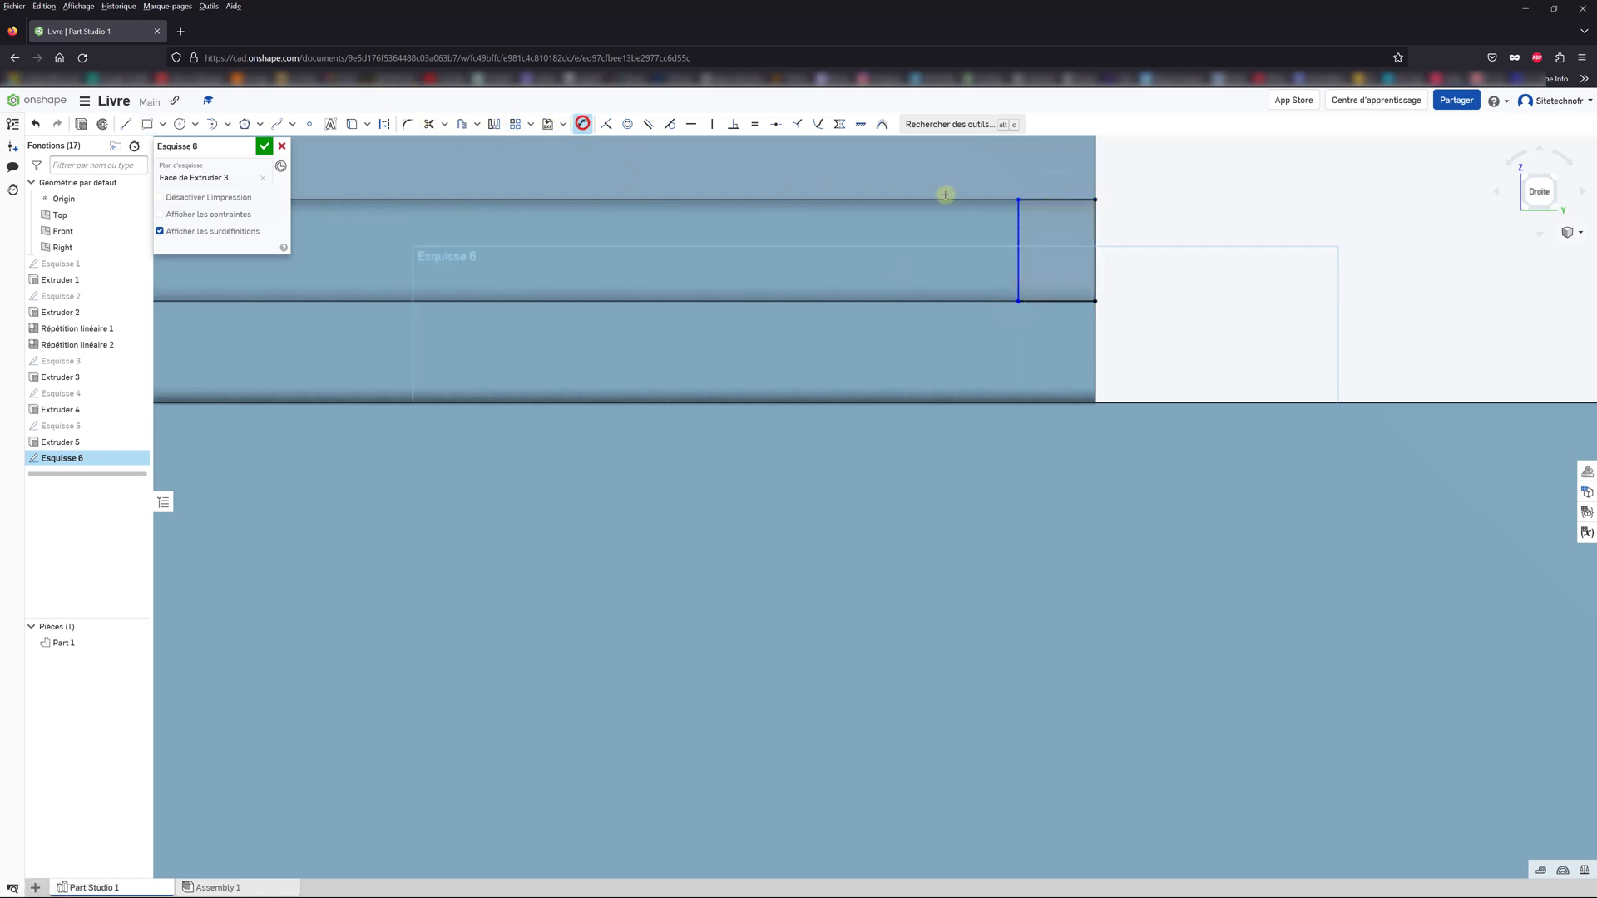
click(1034, 200)
click(1046, 167)
double_click(1048, 171)
text(0)
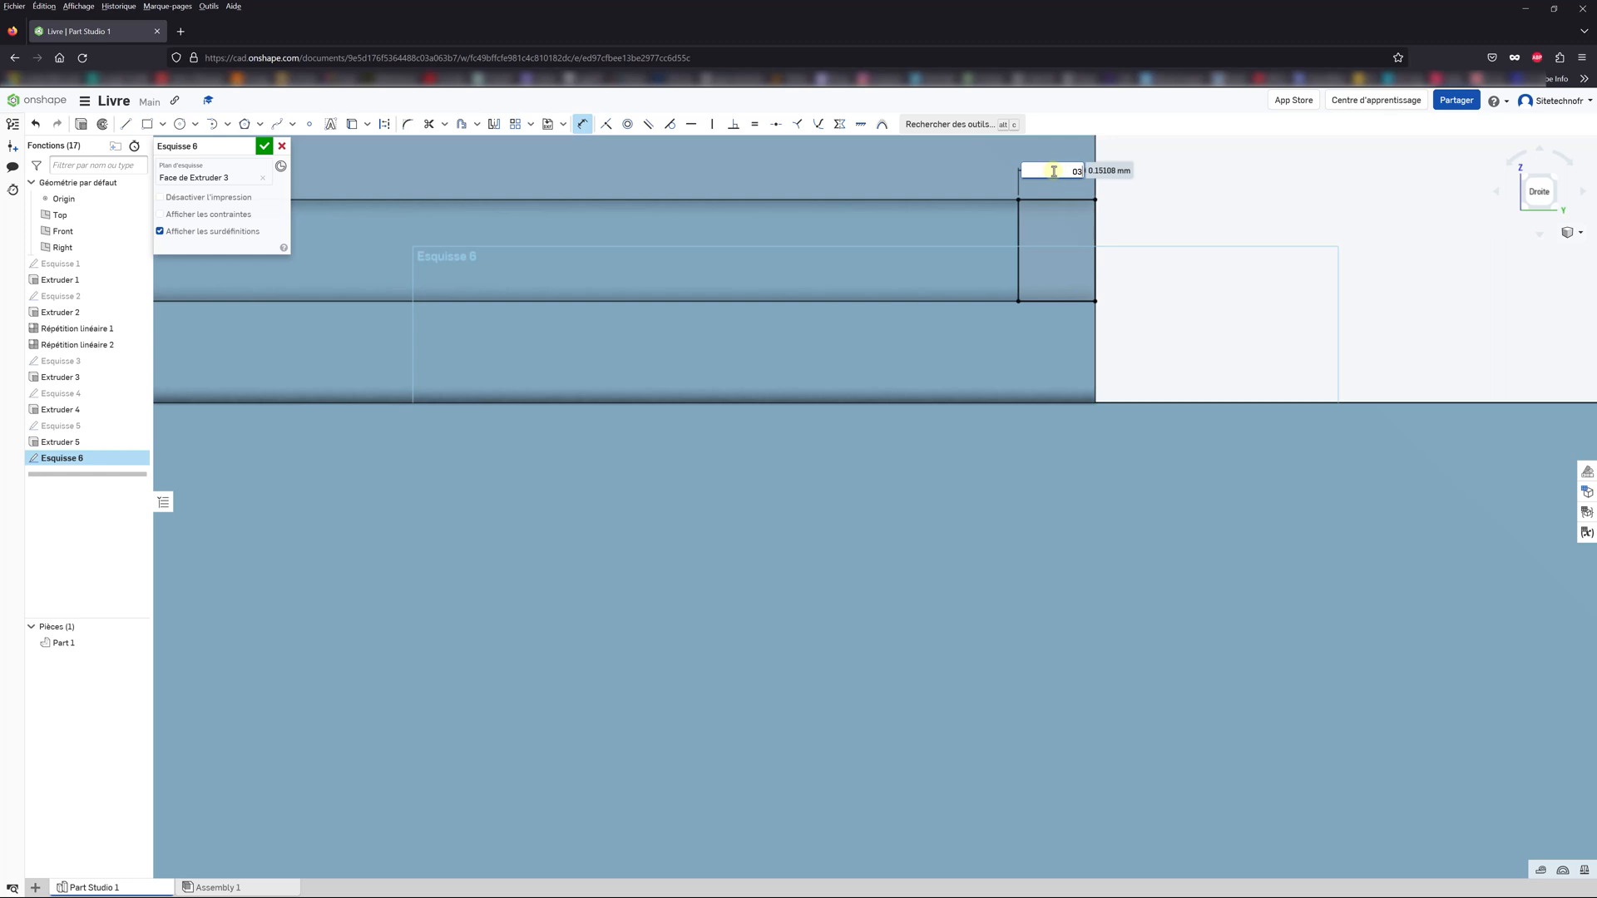
text(.1)
key(Return)
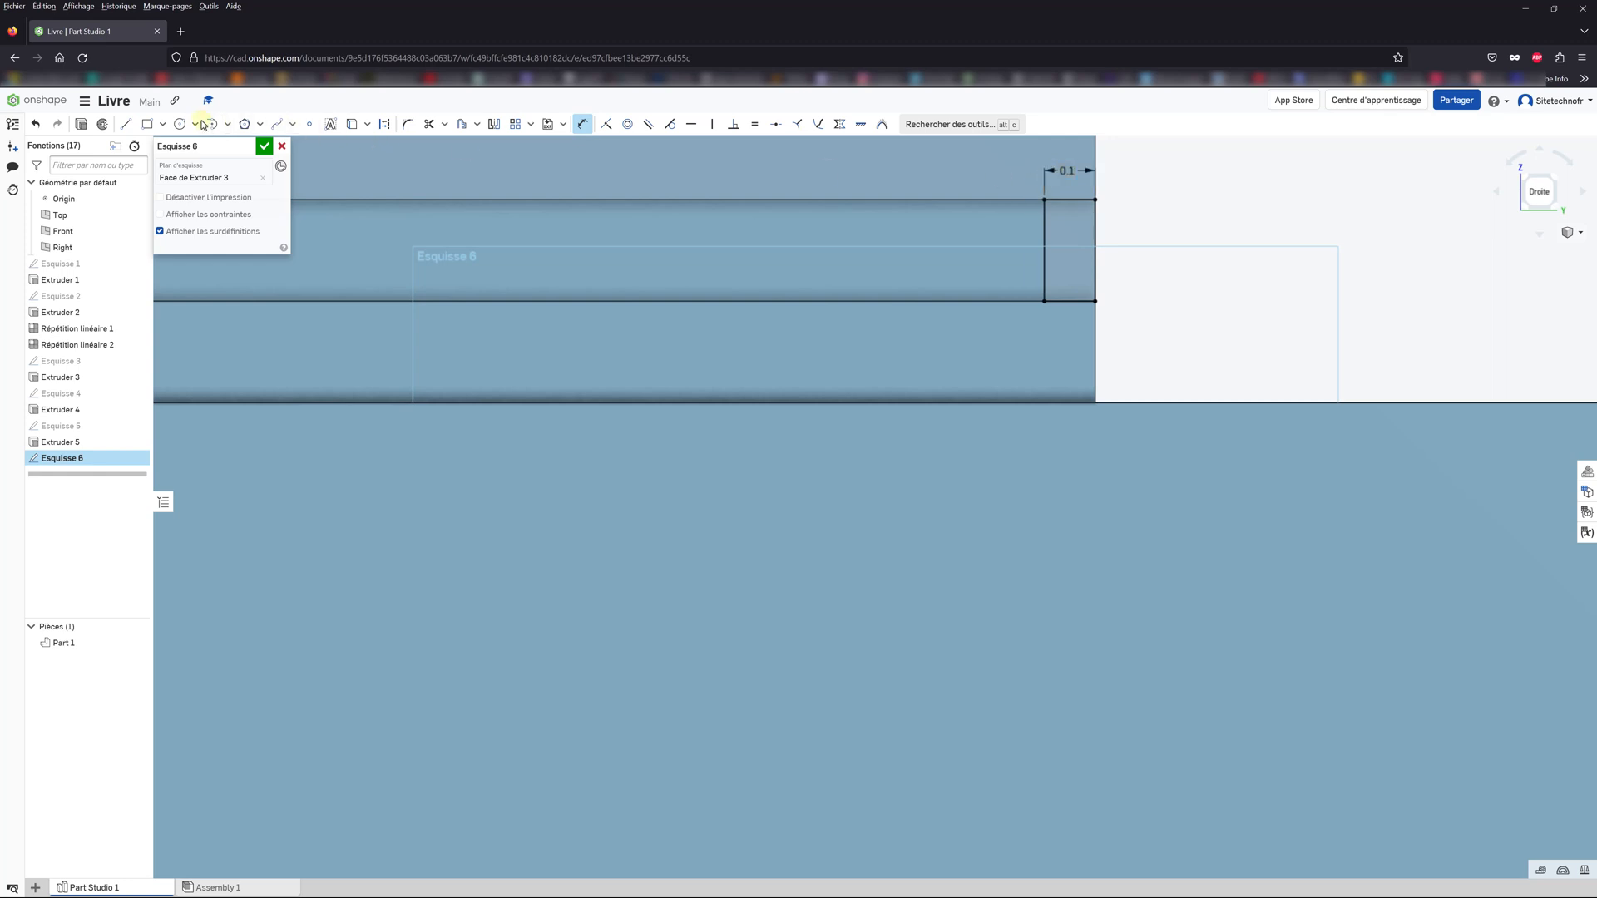
click(263, 146)
Step: Cut both rectangles of Esquisse 6 through all of the part with a Remove extrude, grooving the page block's two rounded-end sides
scroll(467, 360, down, 5)
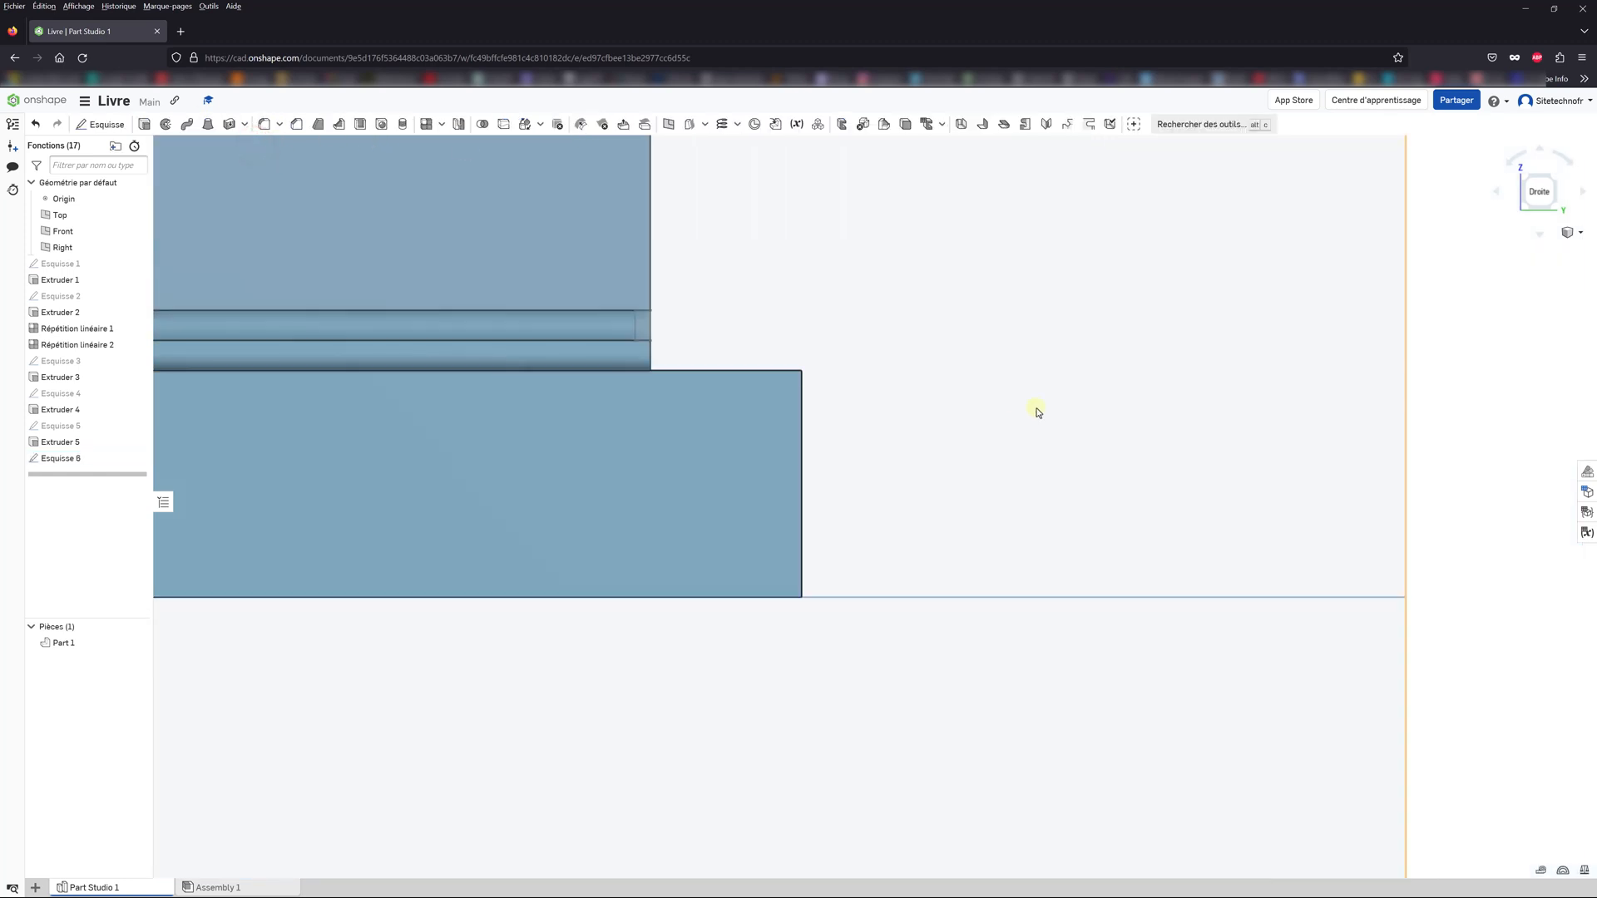
scroll(638, 375, down, 4)
right_drag(671, 389, 447, 405)
middle_drag(548, 385, 919, 524)
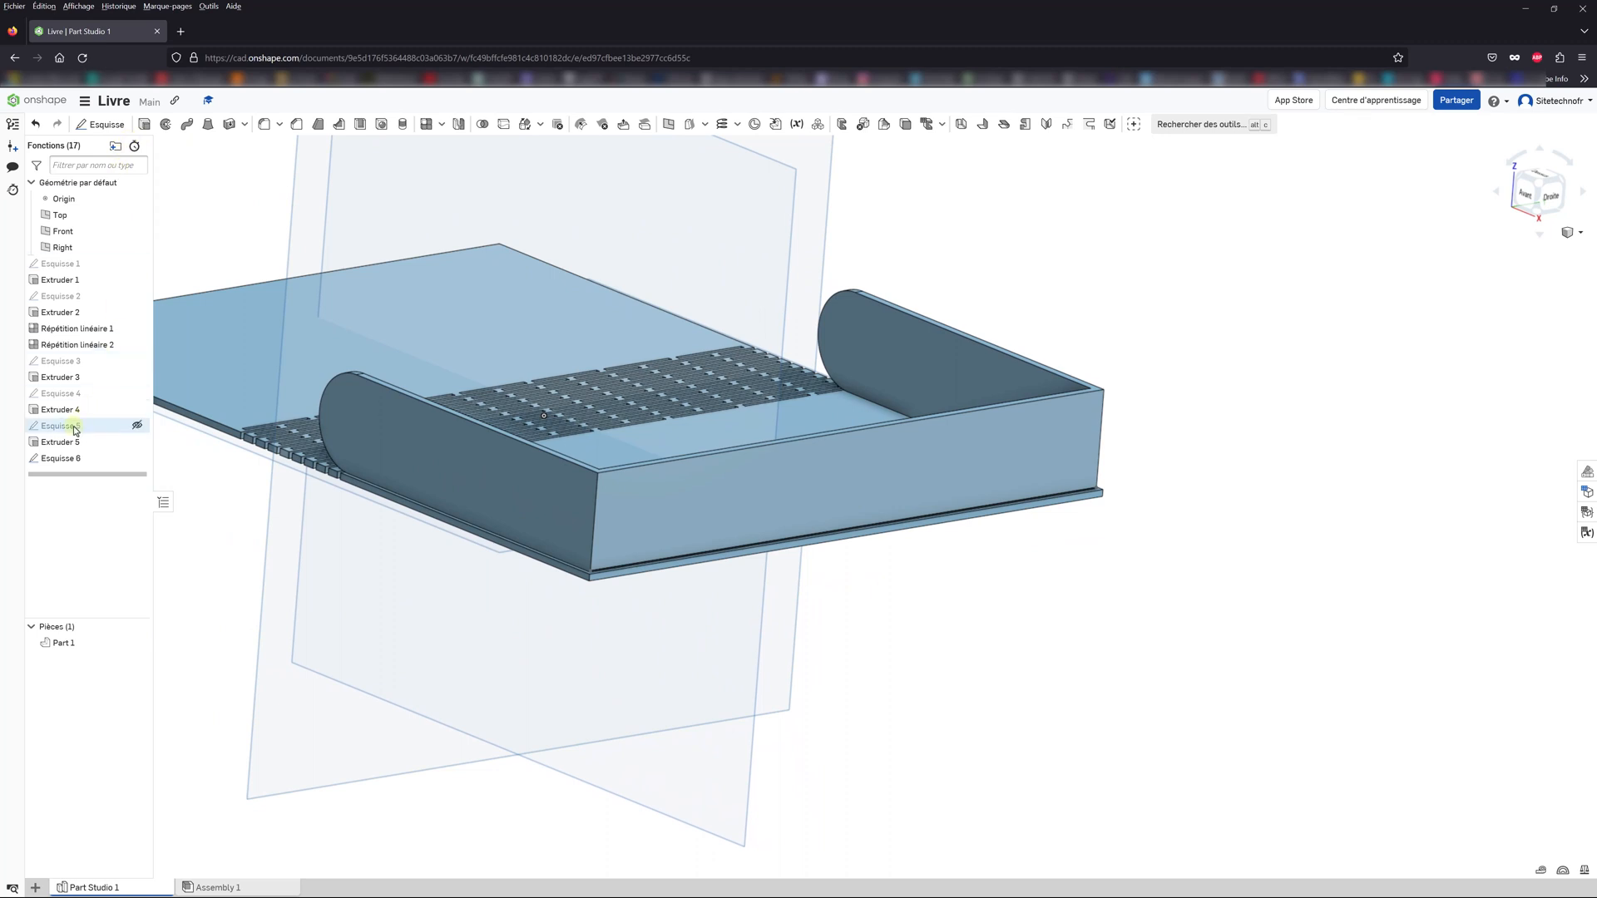
click(61, 458)
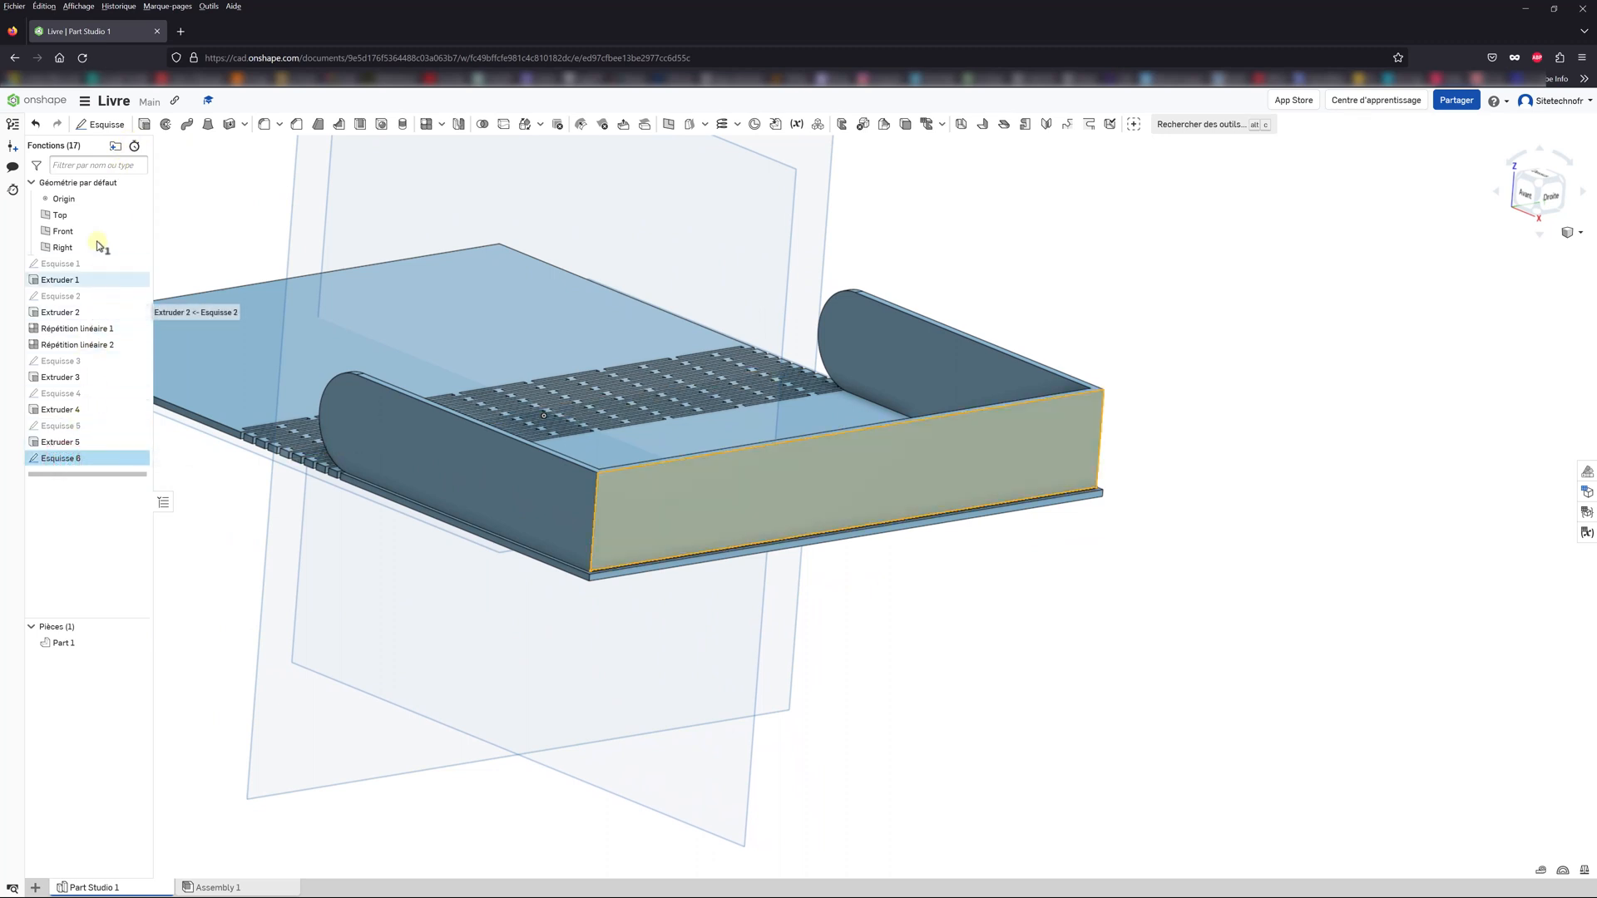
click(144, 124)
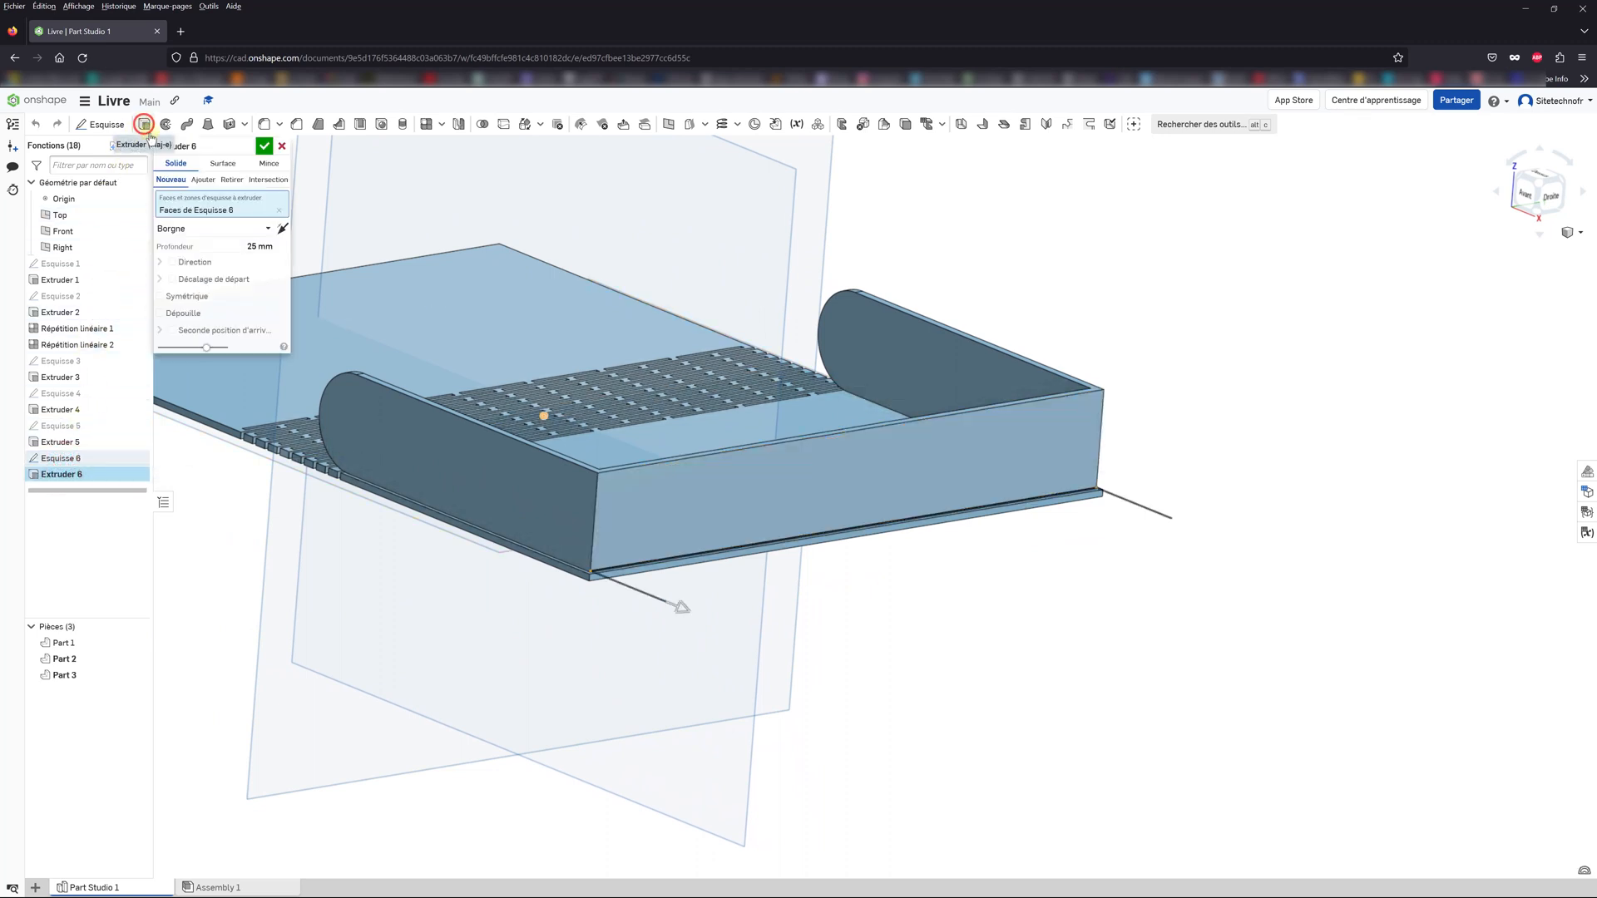
click(231, 181)
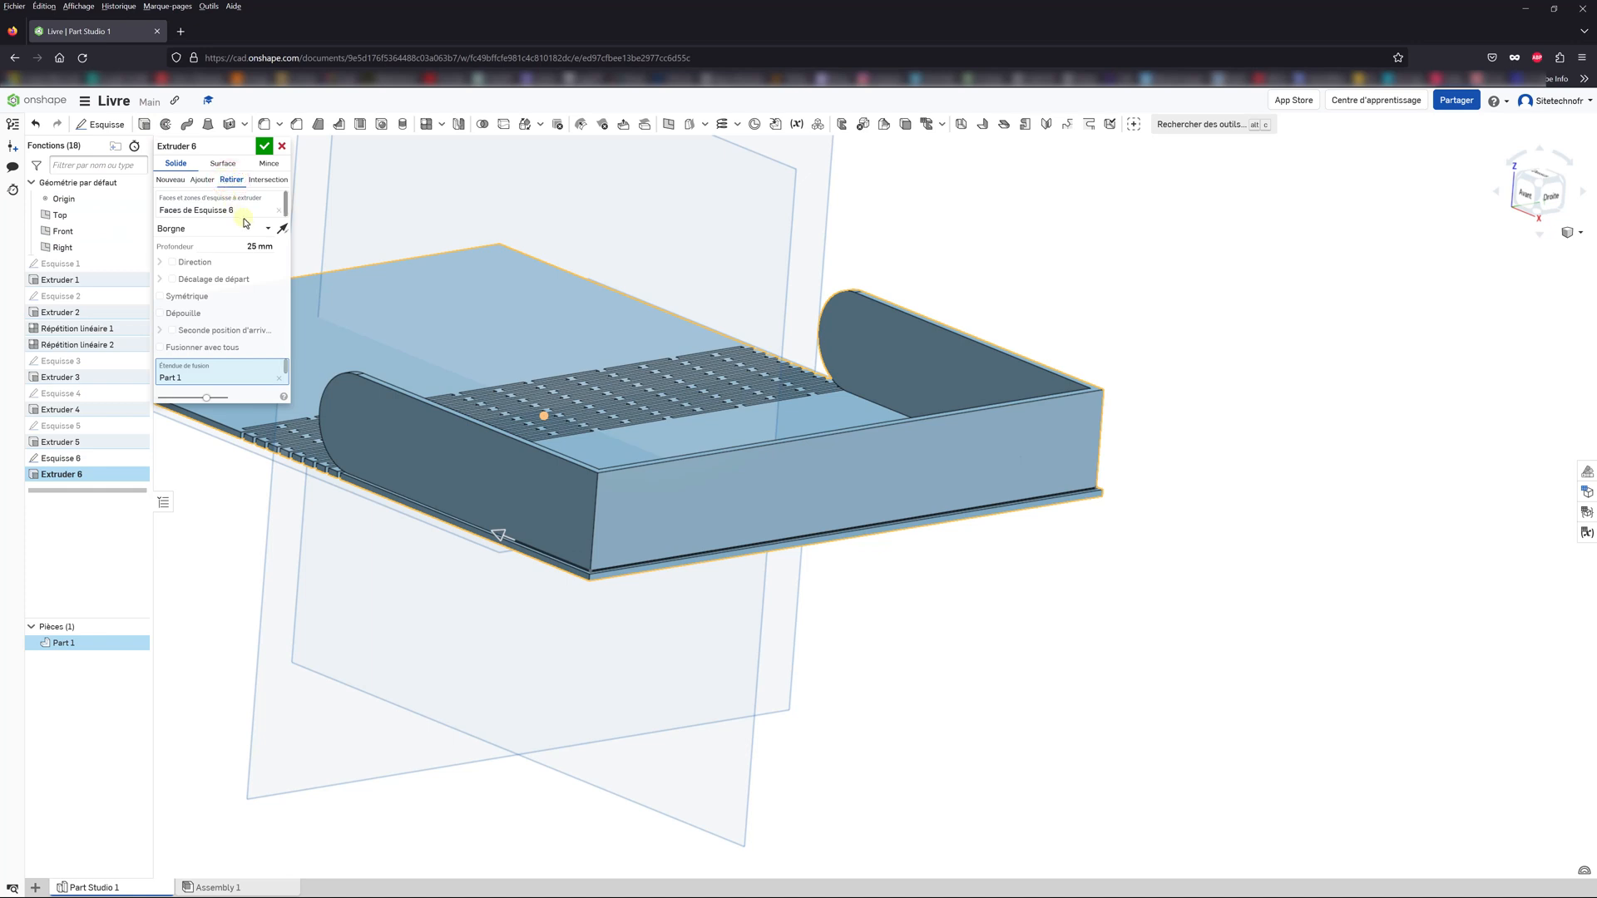
click(266, 232)
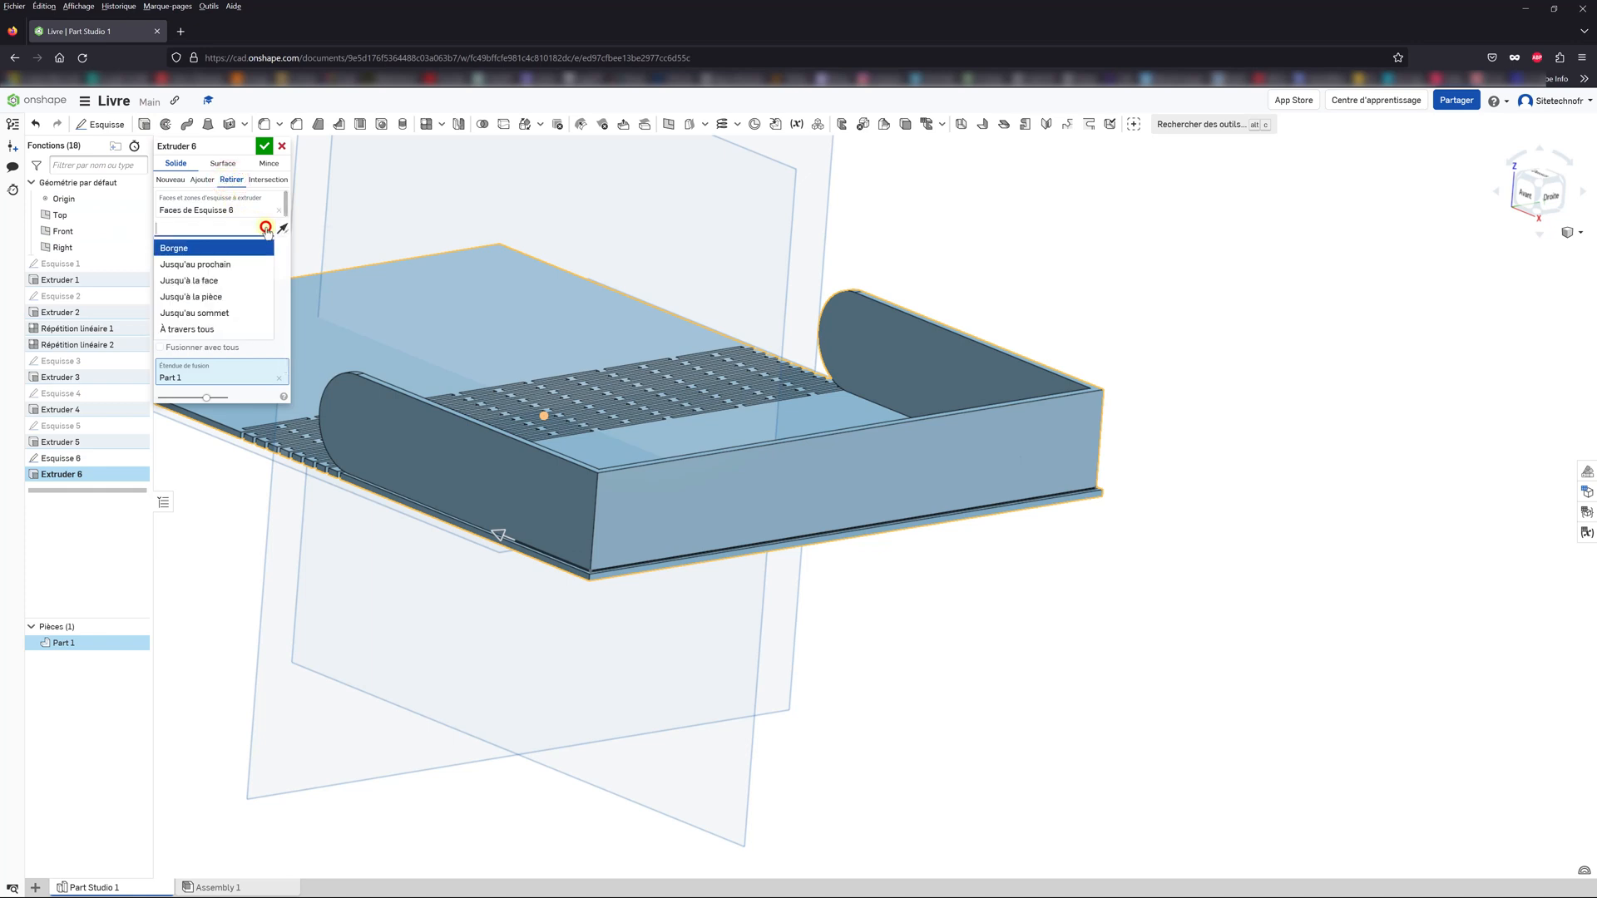
click(194, 331)
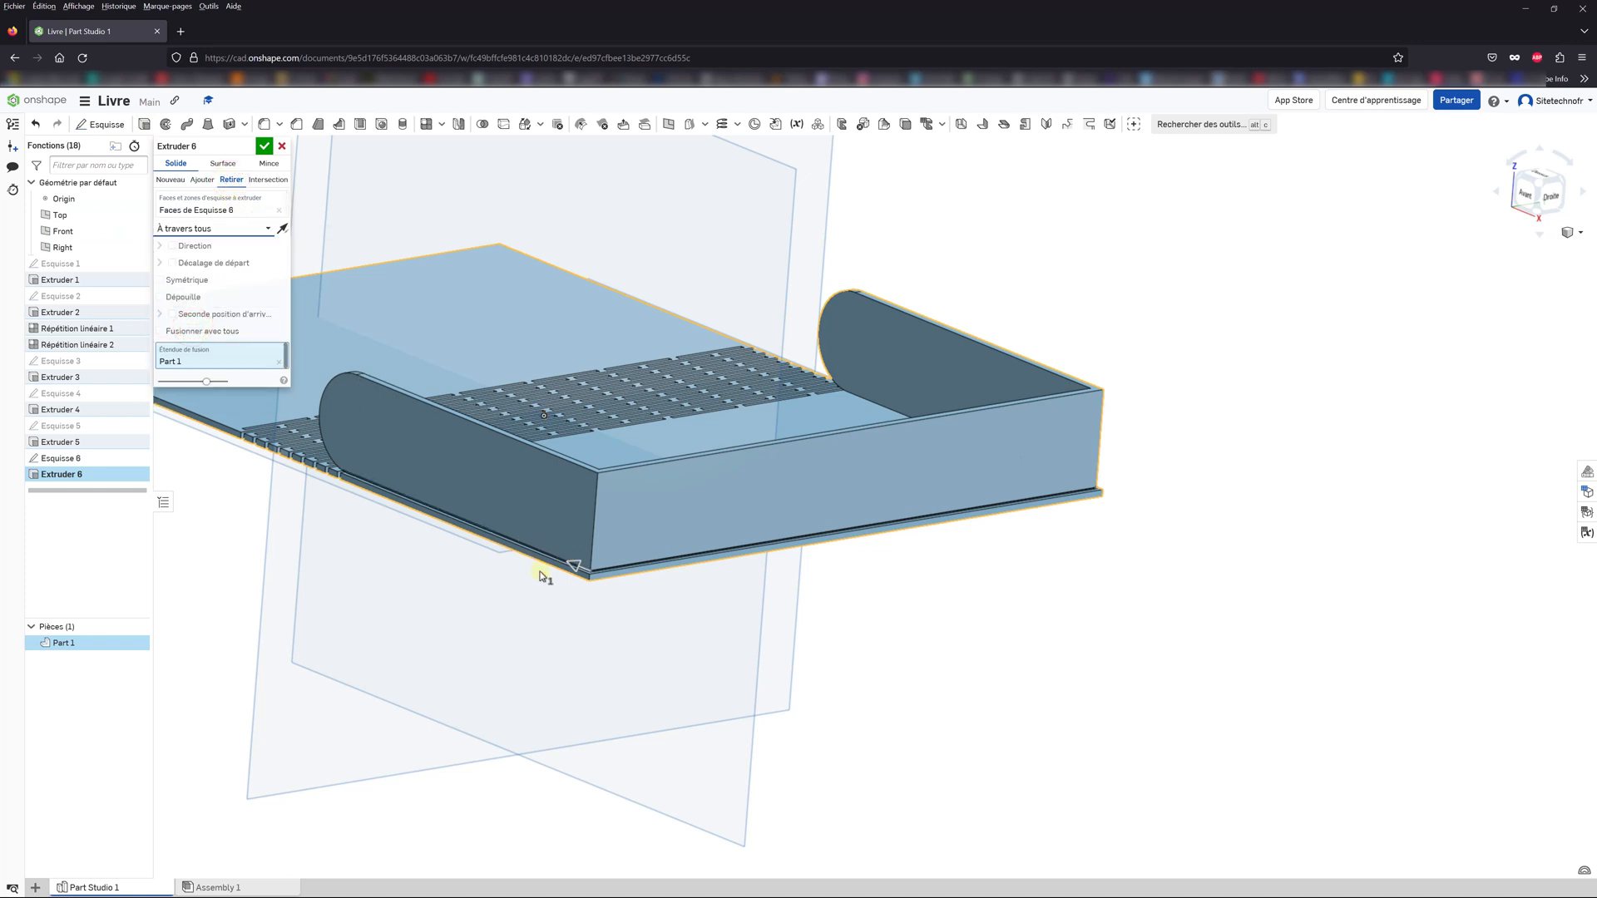
click(263, 149)
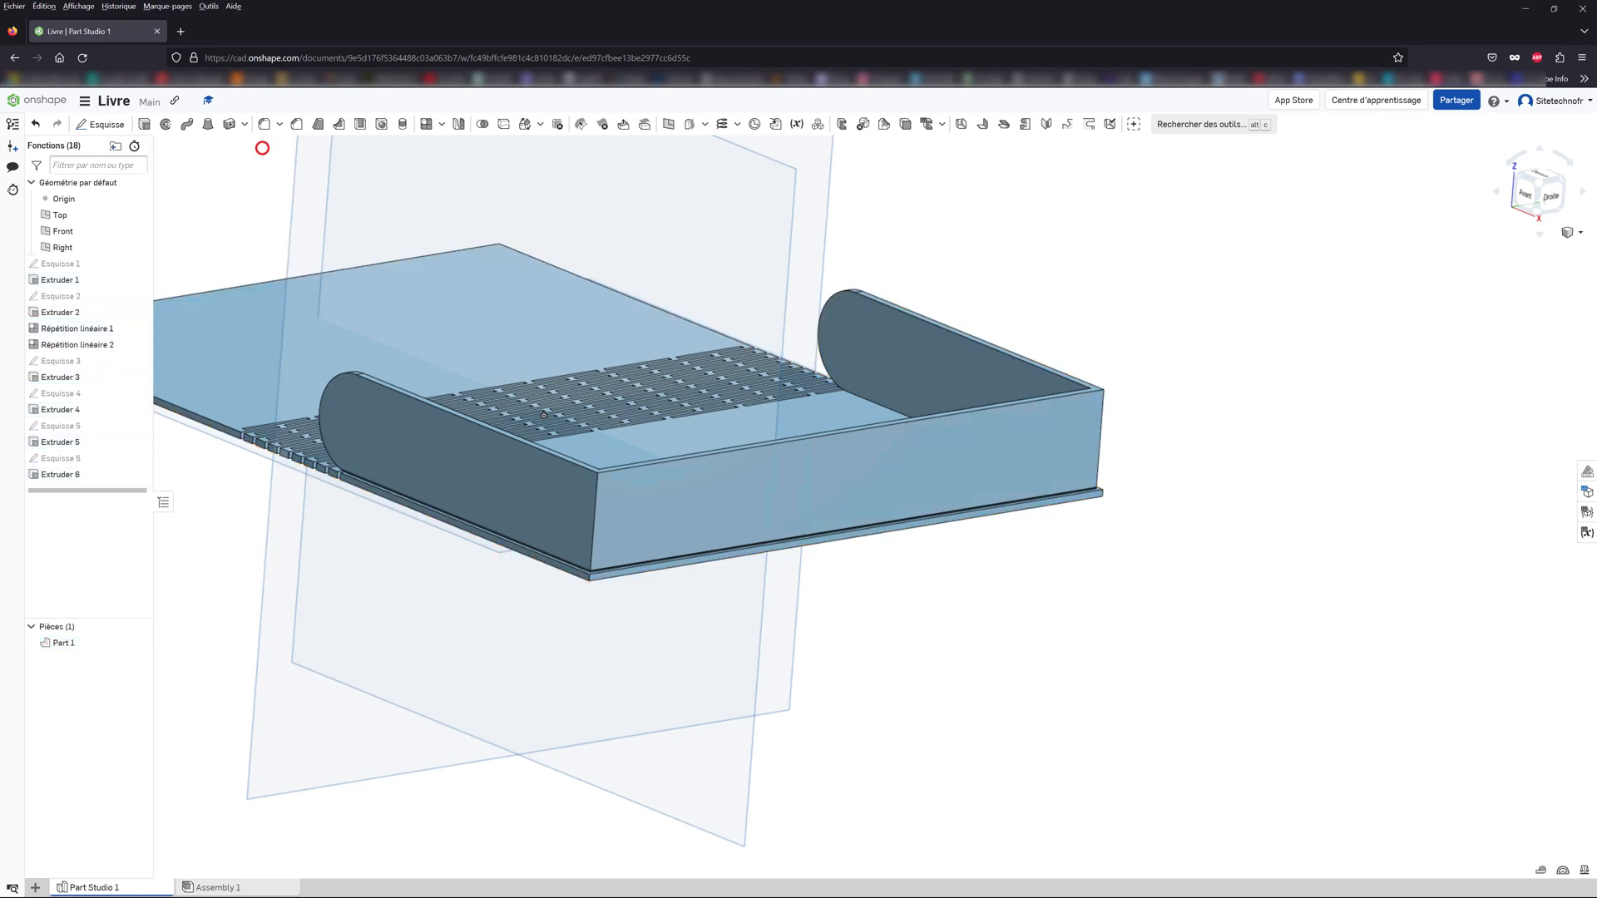
Step: Start a 0.5 mm radius edge fillet on the groove's inner corner edge and the bottom page strip's corner edge at the front corner
click(1579, 232)
click(1508, 277)
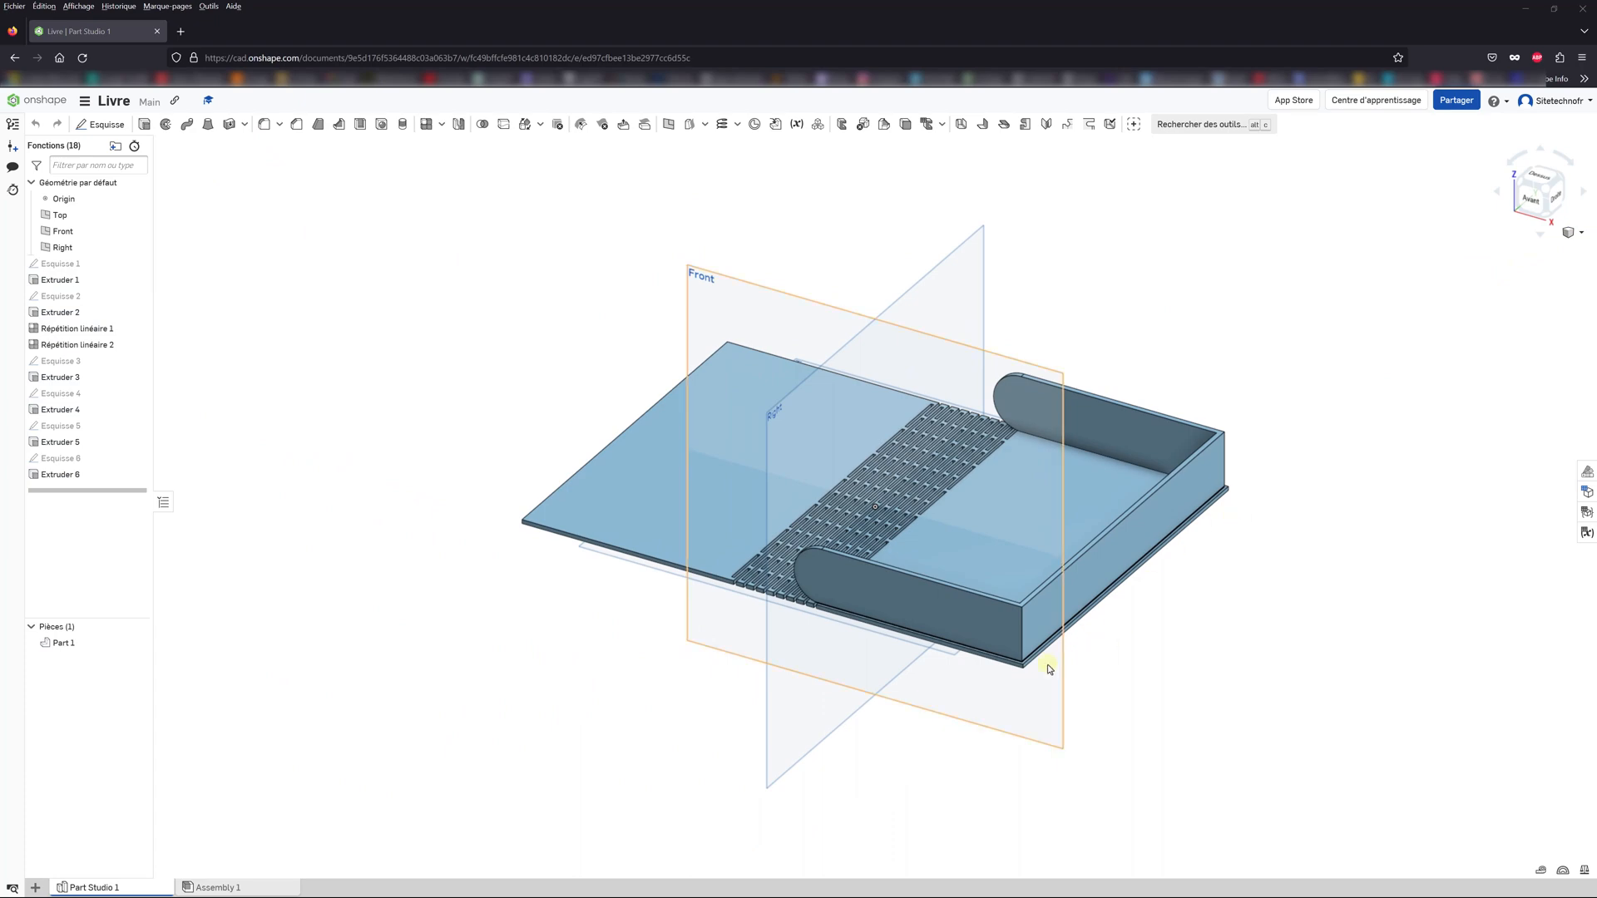
scroll(1026, 662, up, 6)
scroll(1006, 665, up, 8)
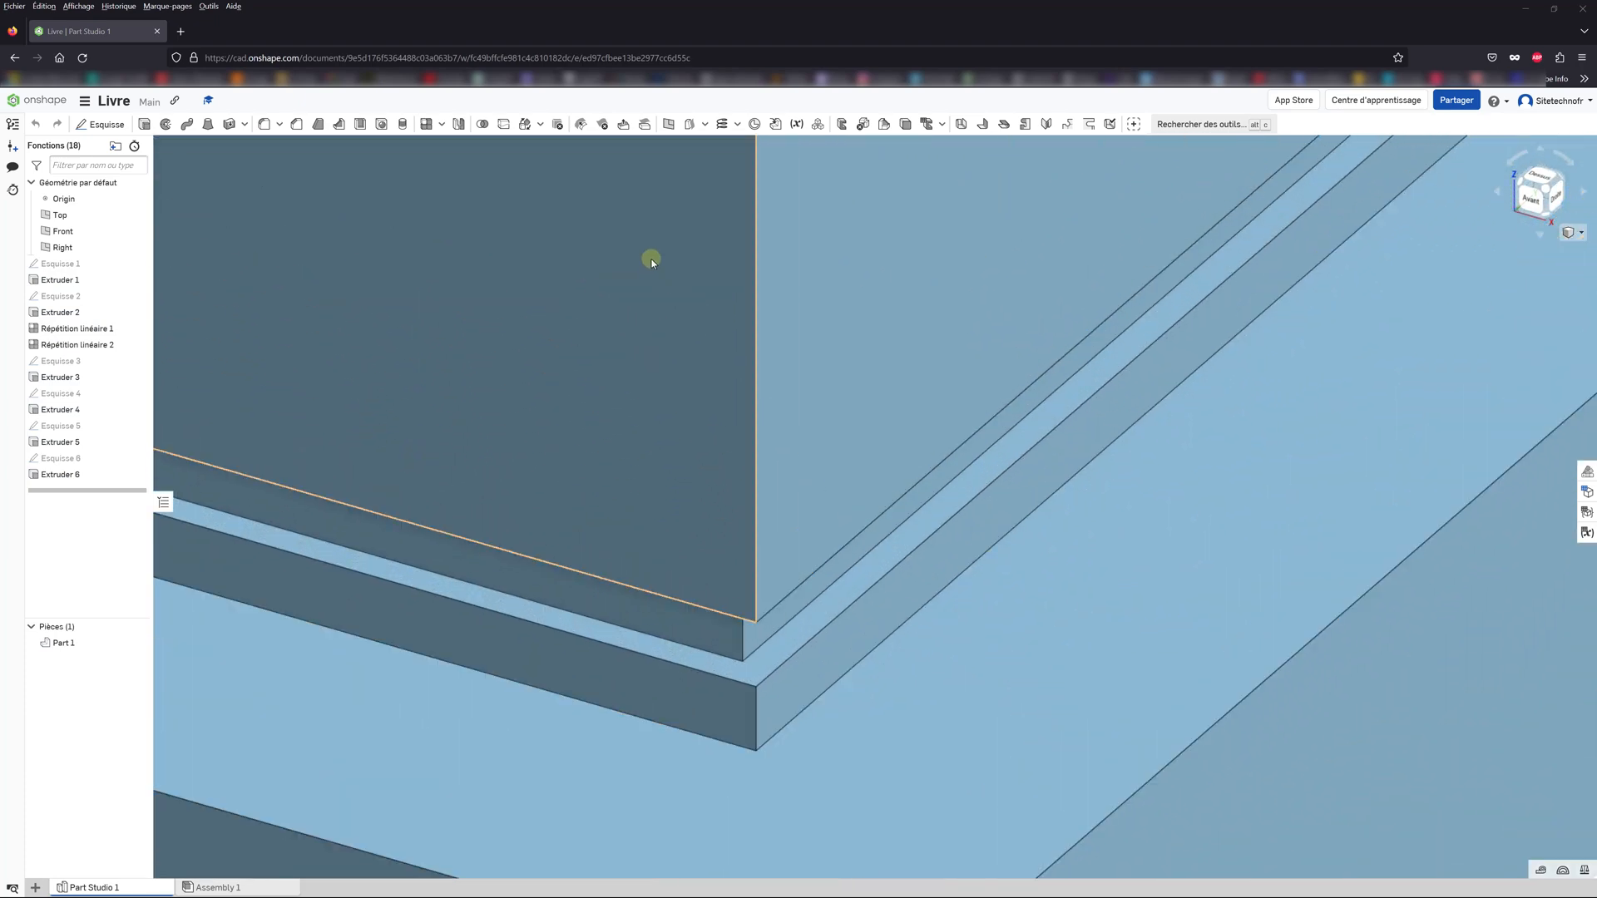
click(265, 124)
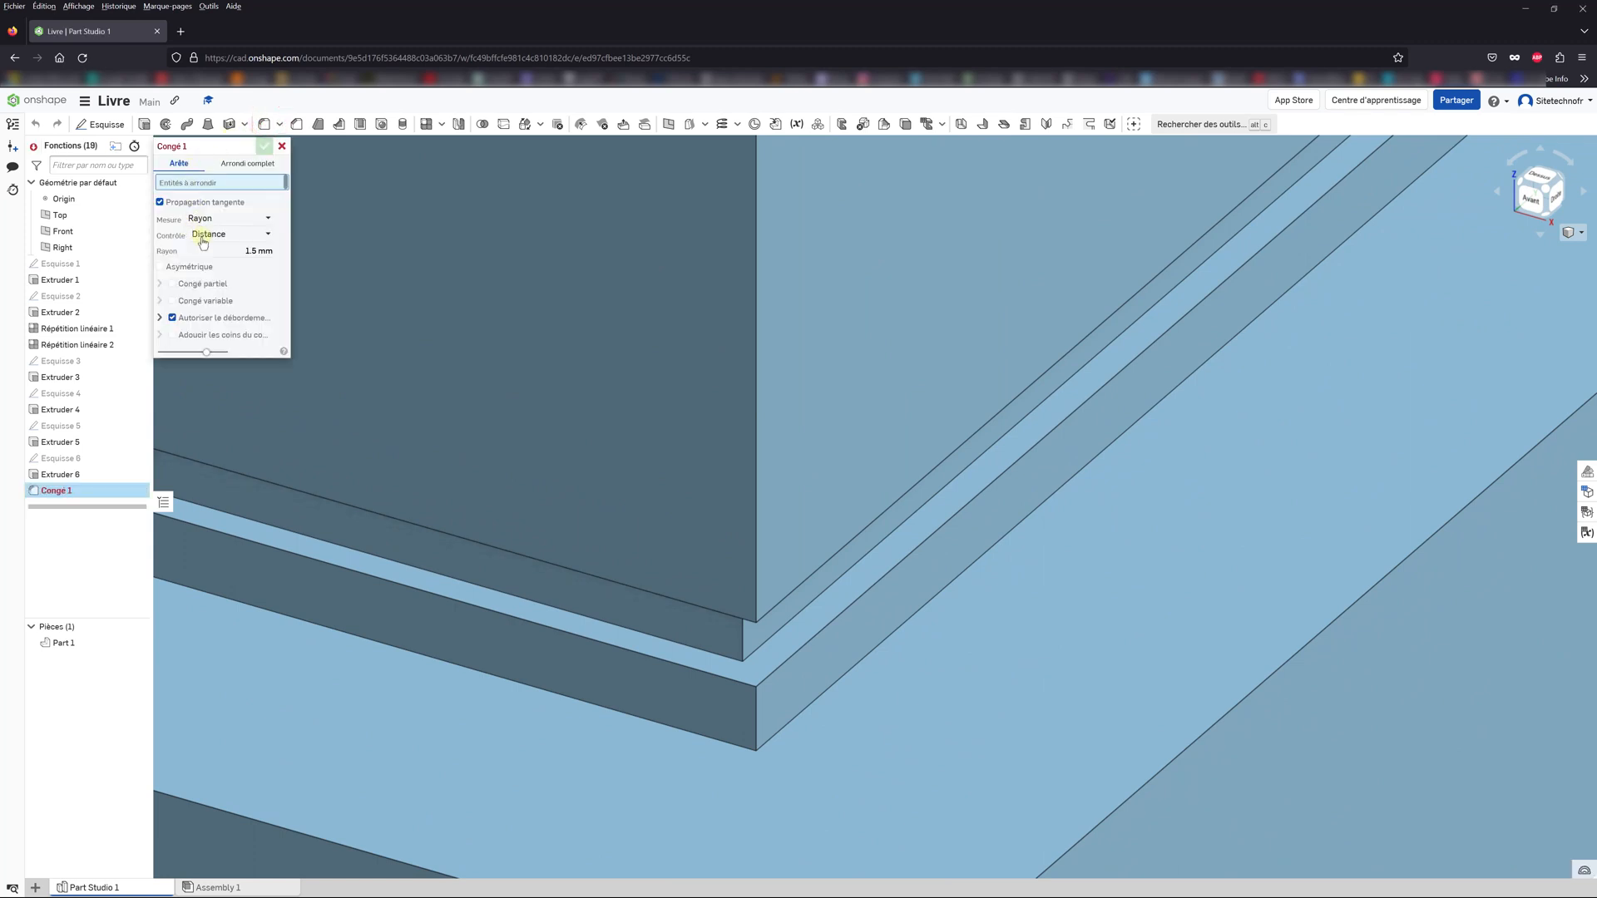
click(234, 251)
click(757, 705)
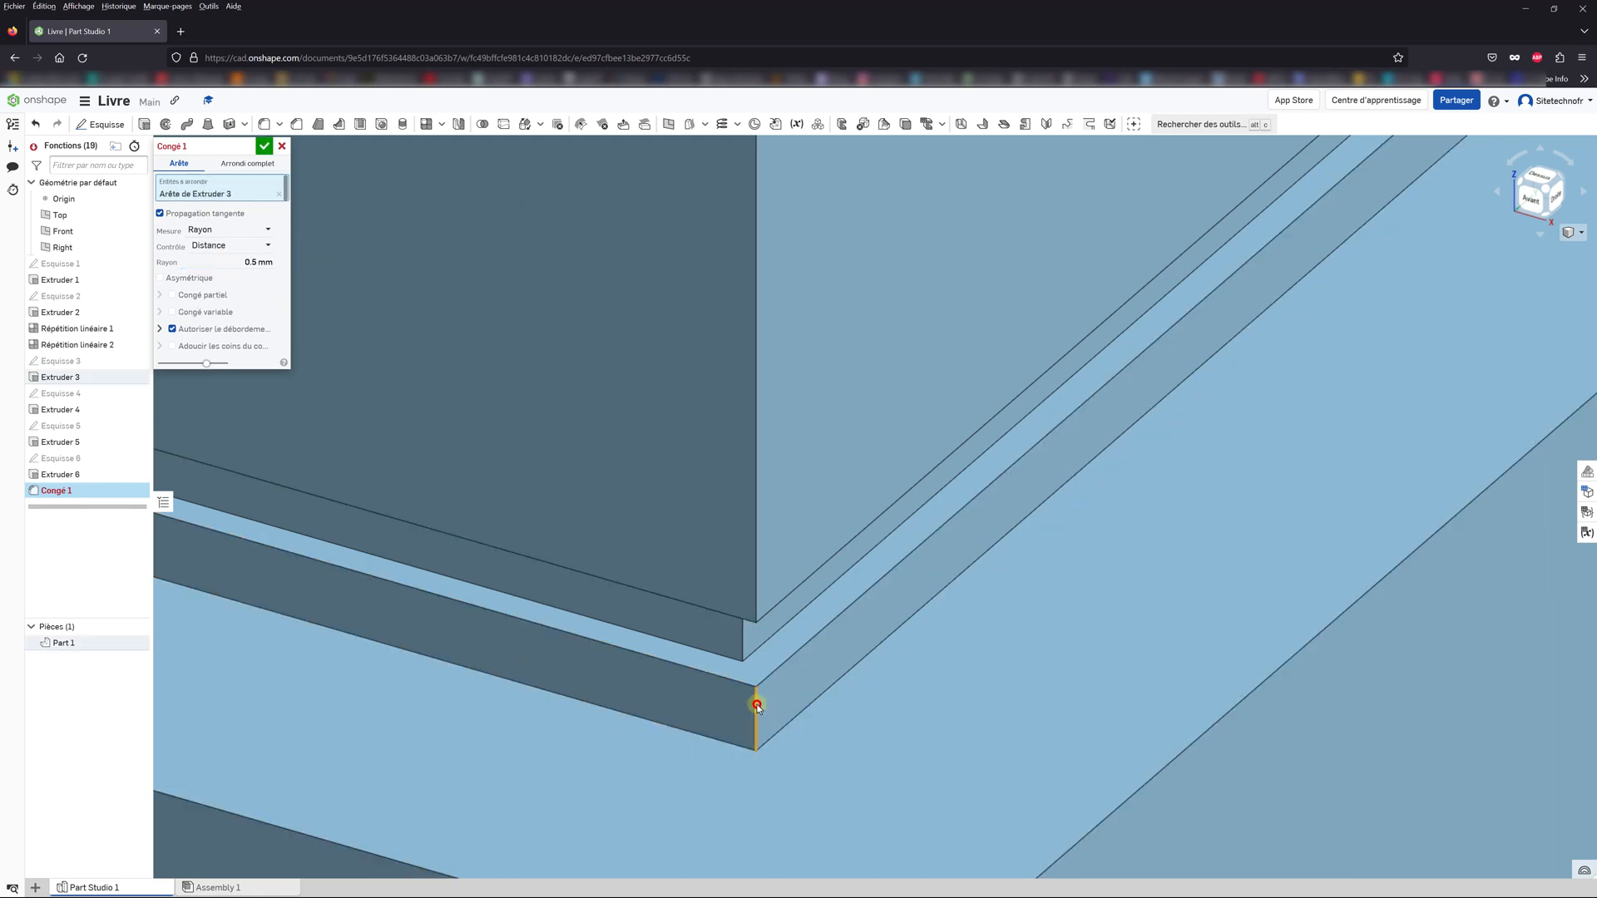
click(743, 630)
scroll(850, 627, down, 5)
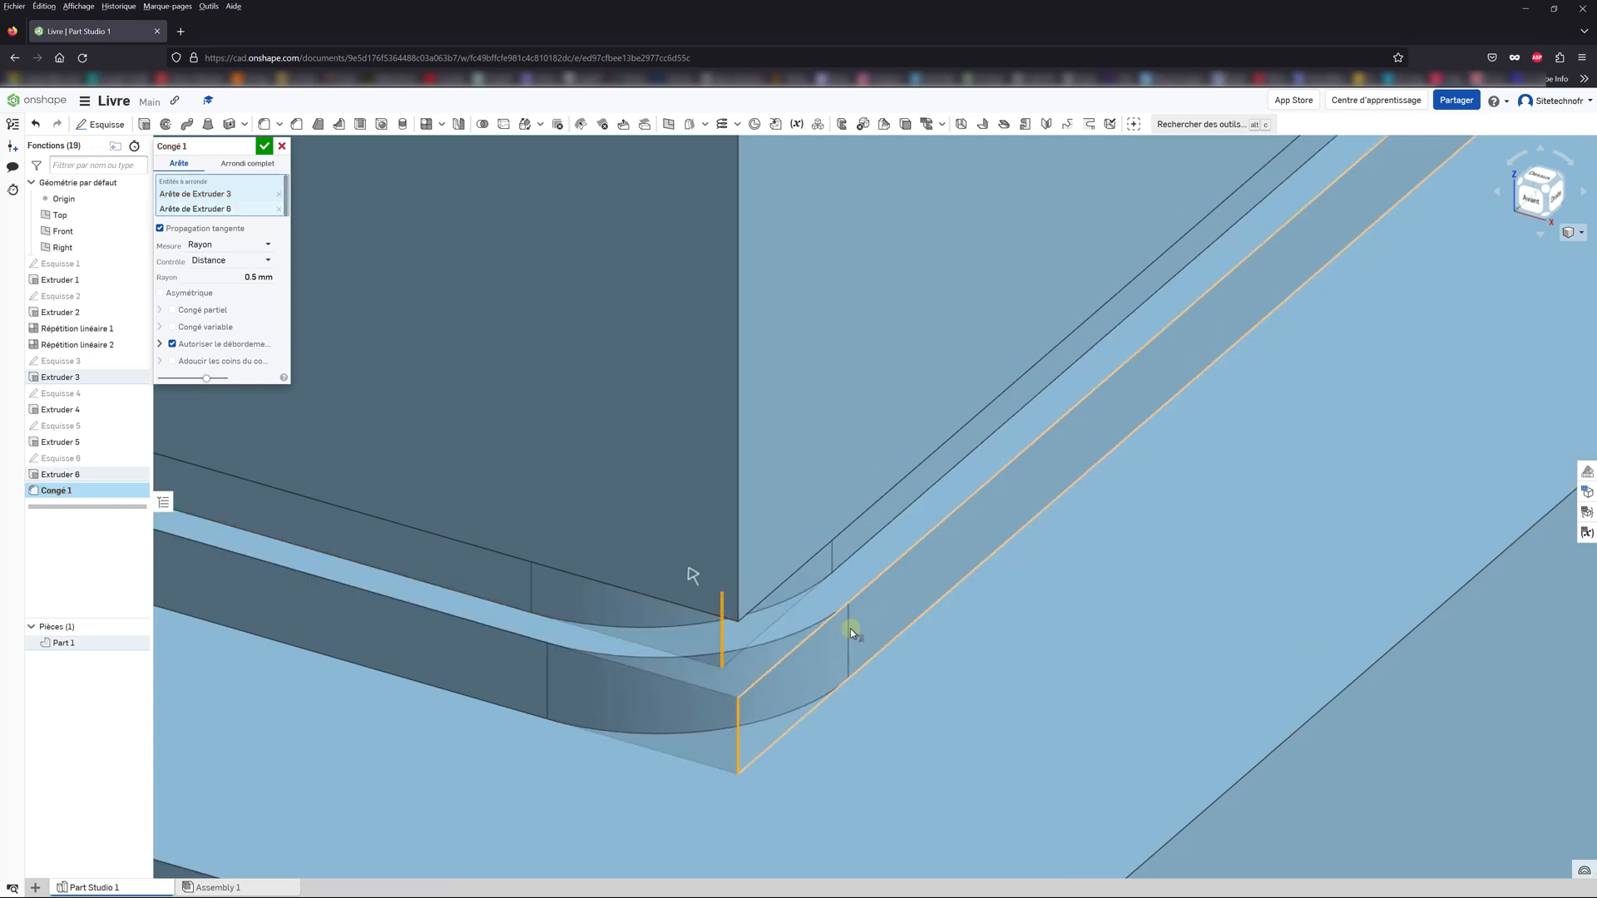
Step: Add the matching groove and bottom strip corner edges at the page block's opposite outer corner to the fillet and accept it
scroll(854, 630, down, 8)
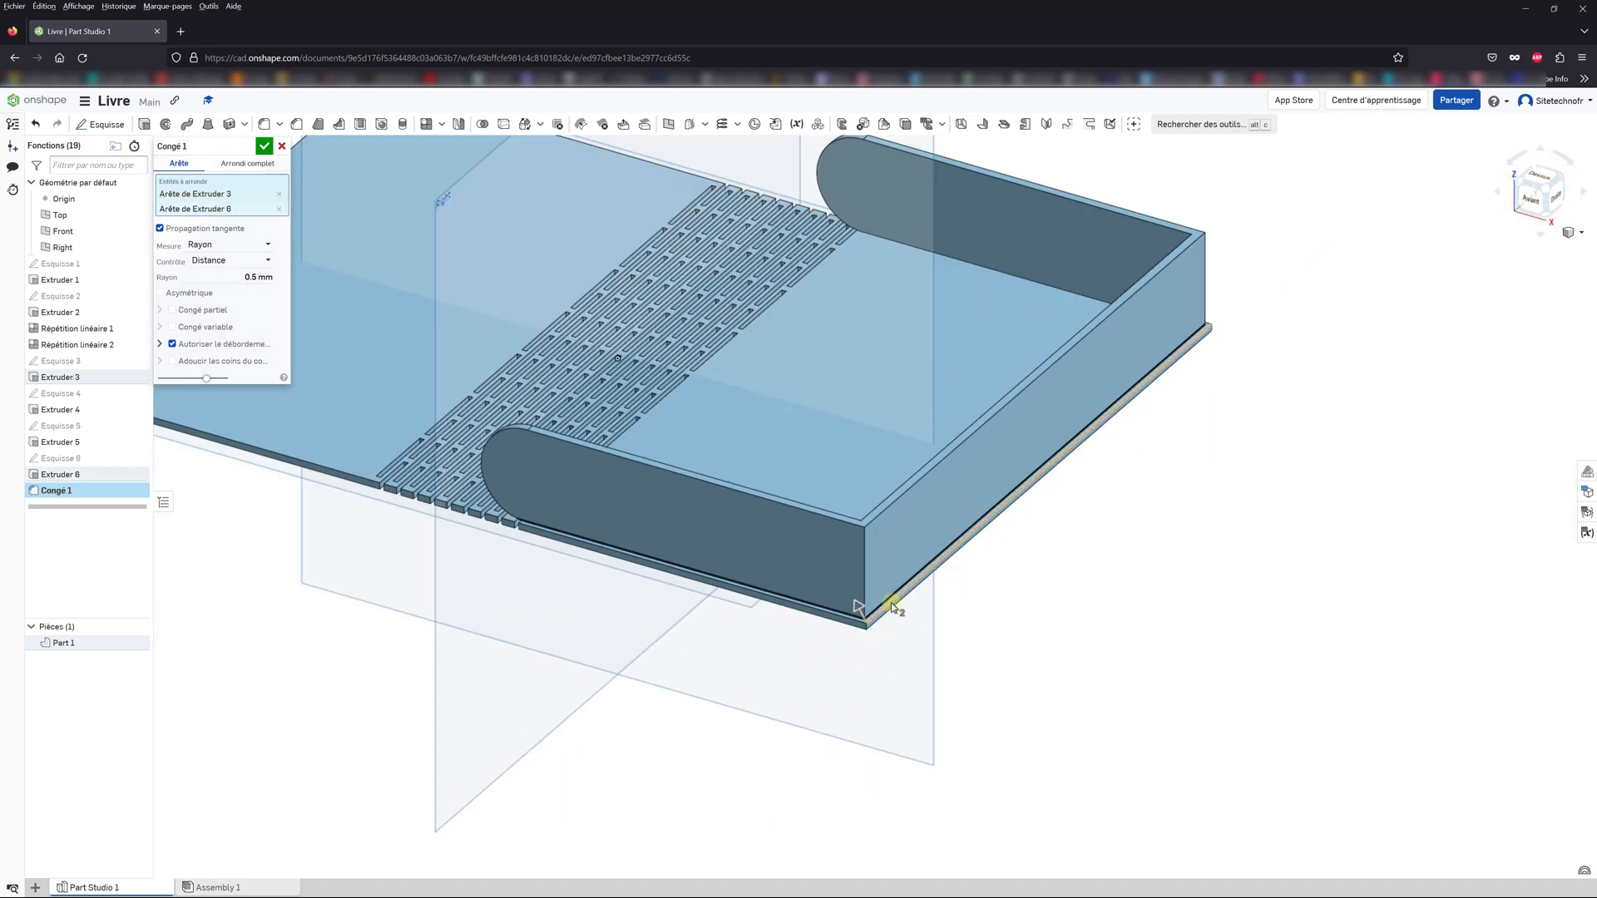
right_drag(966, 558, 759, 610)
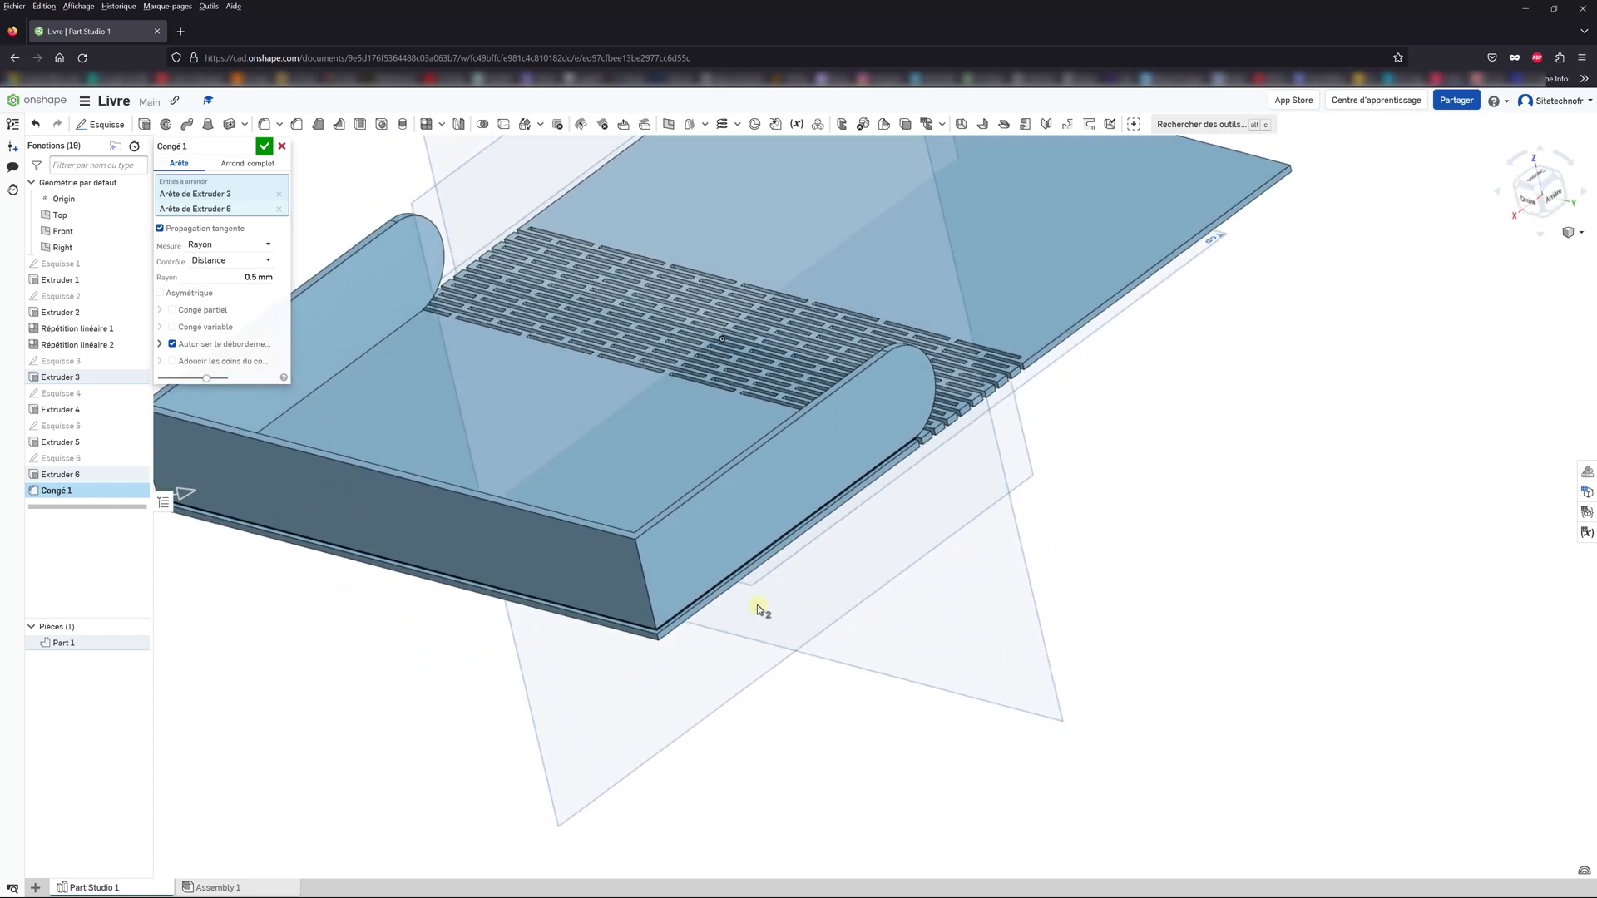
scroll(616, 652, up, 10)
scroll(541, 678, up, 5)
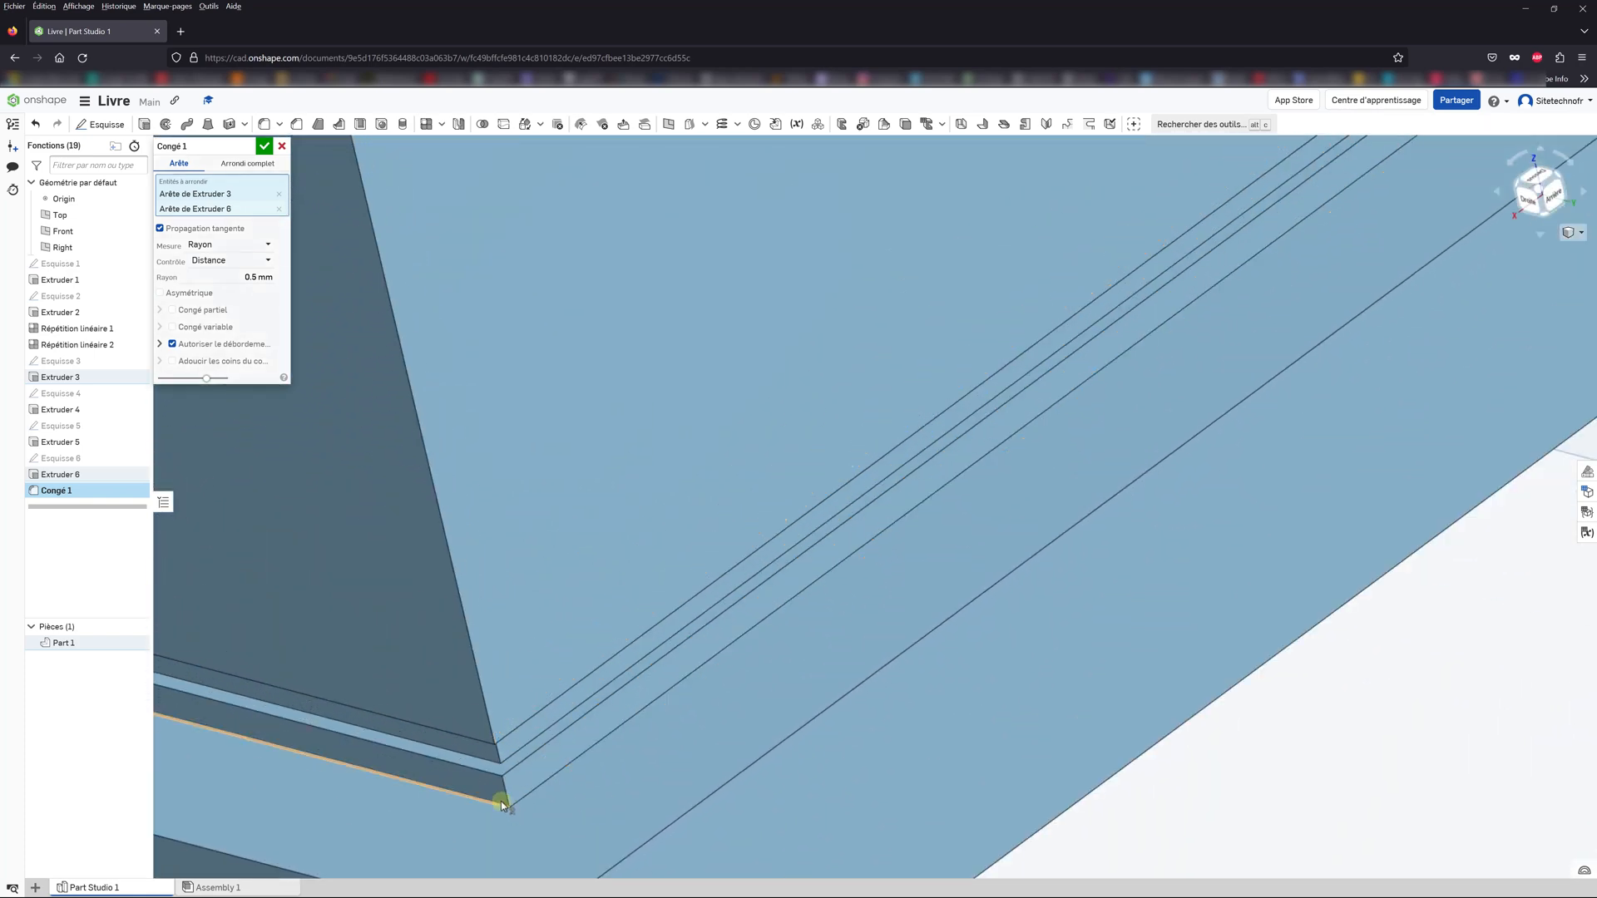
click(505, 794)
scroll(505, 794, up, 2)
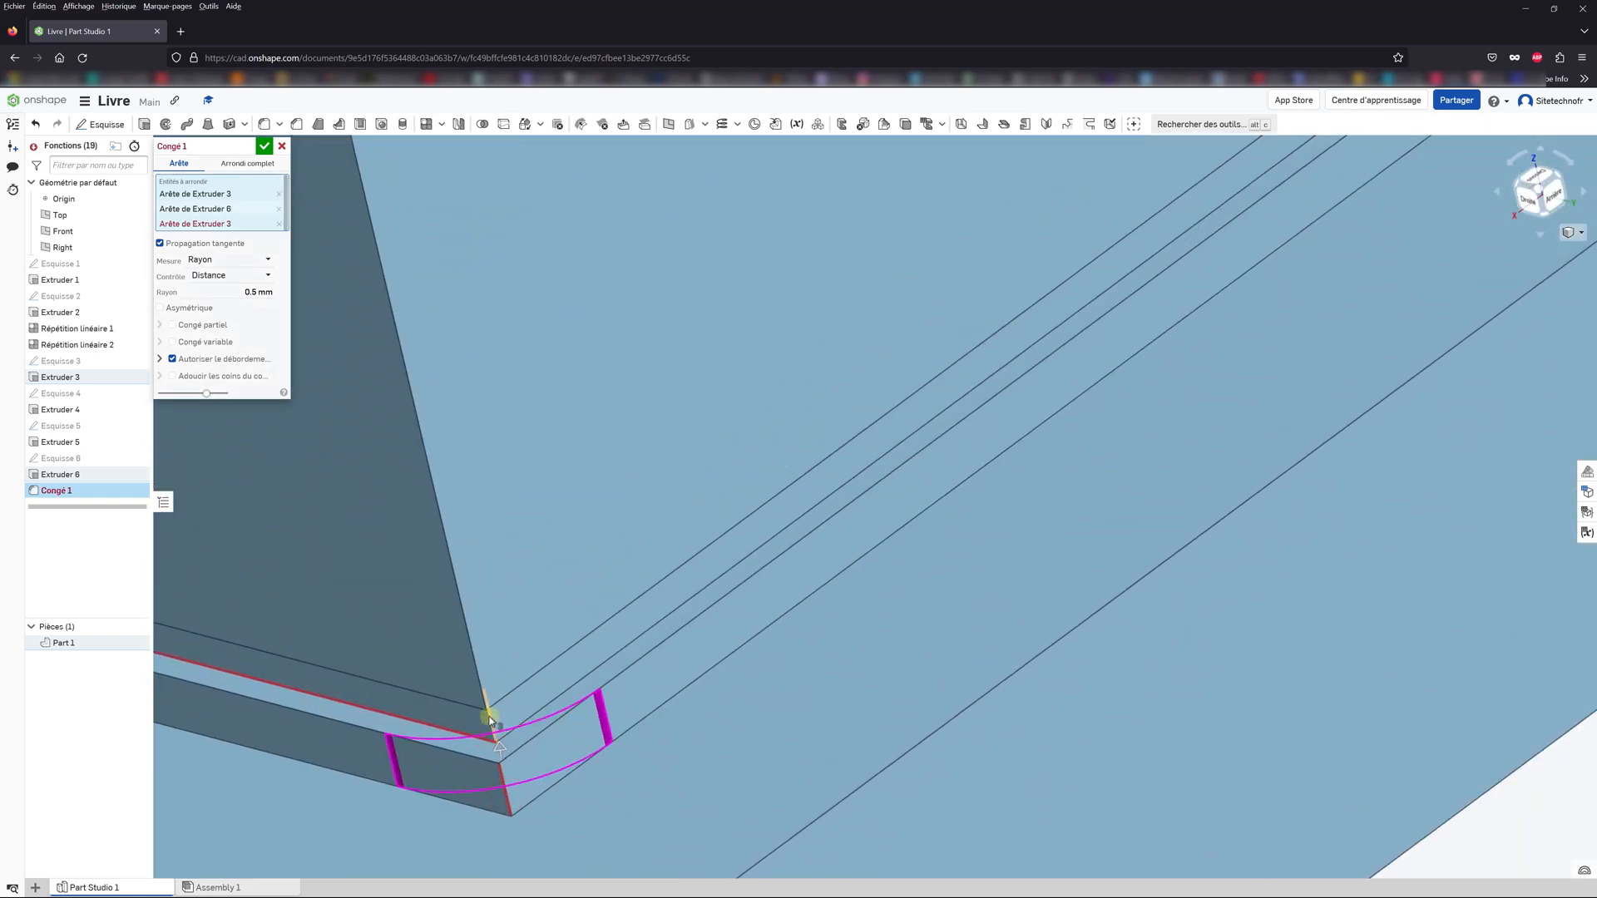
click(490, 717)
click(262, 148)
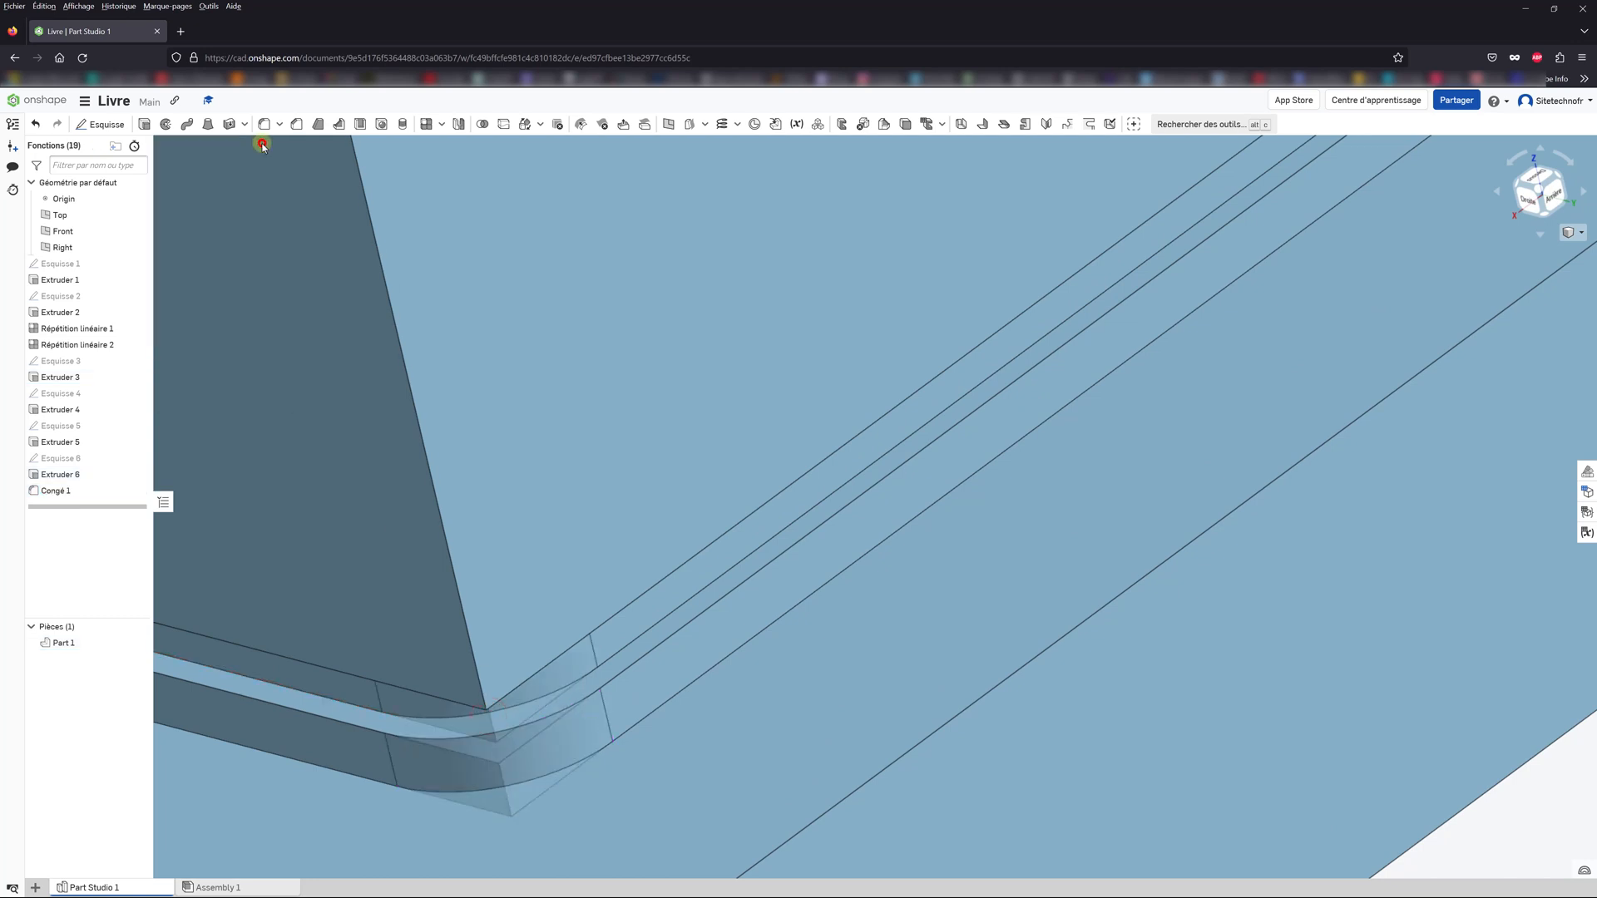
scroll(703, 589, down, 3)
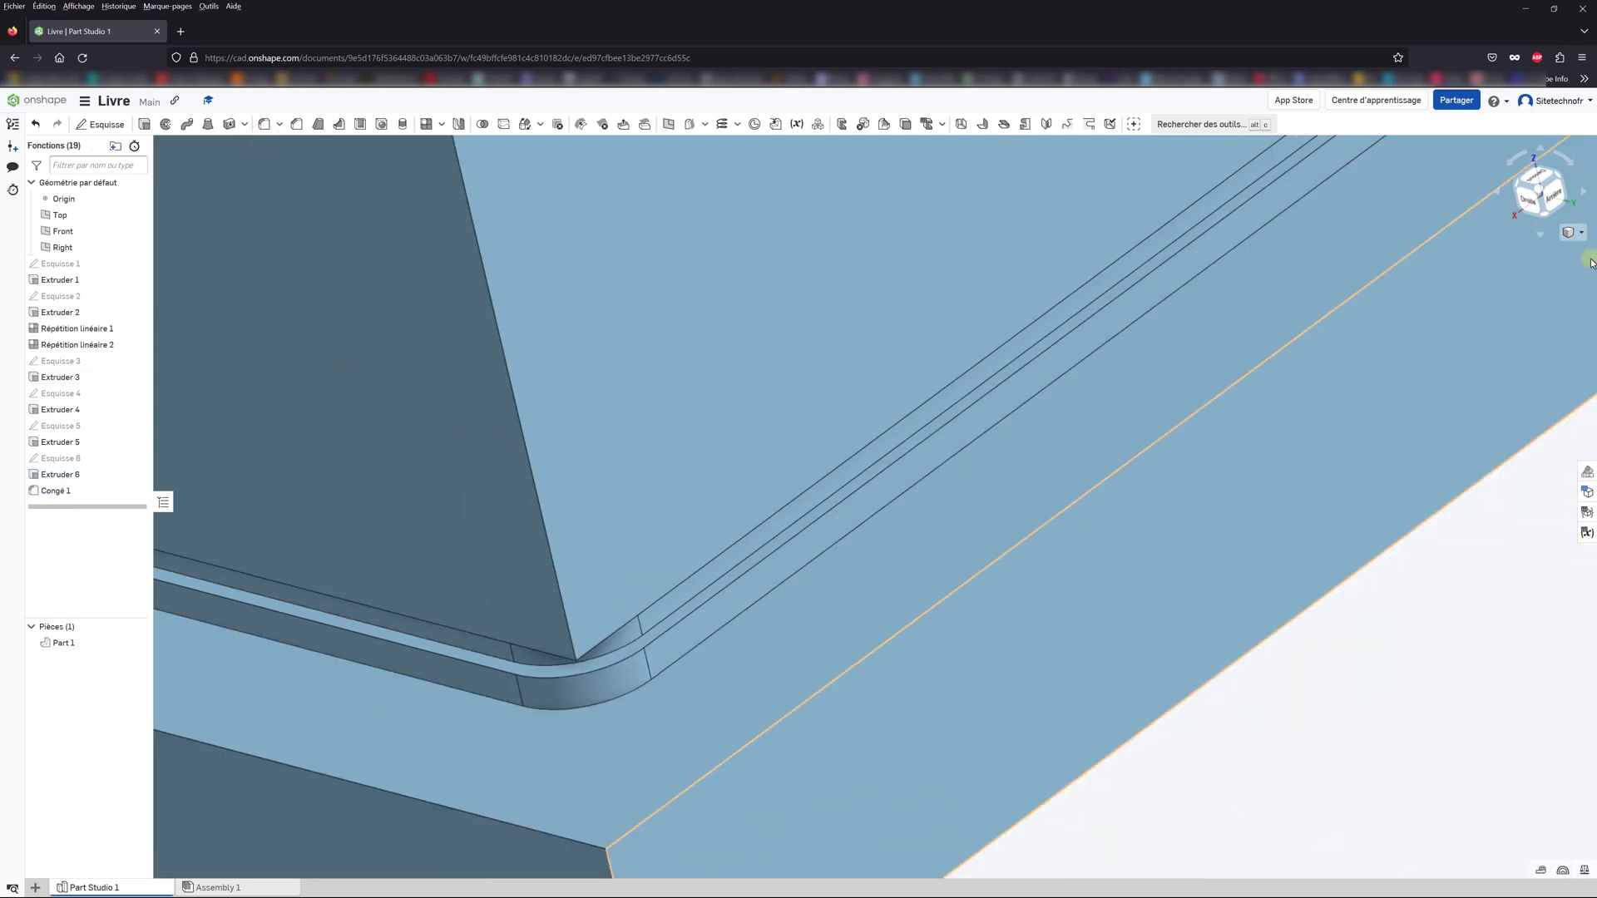
Step: Start a linear feature pattern of Extruder 5, Extruder 6 and Congé 1, the page block's groove cuts and their corner fillets
click(1581, 235)
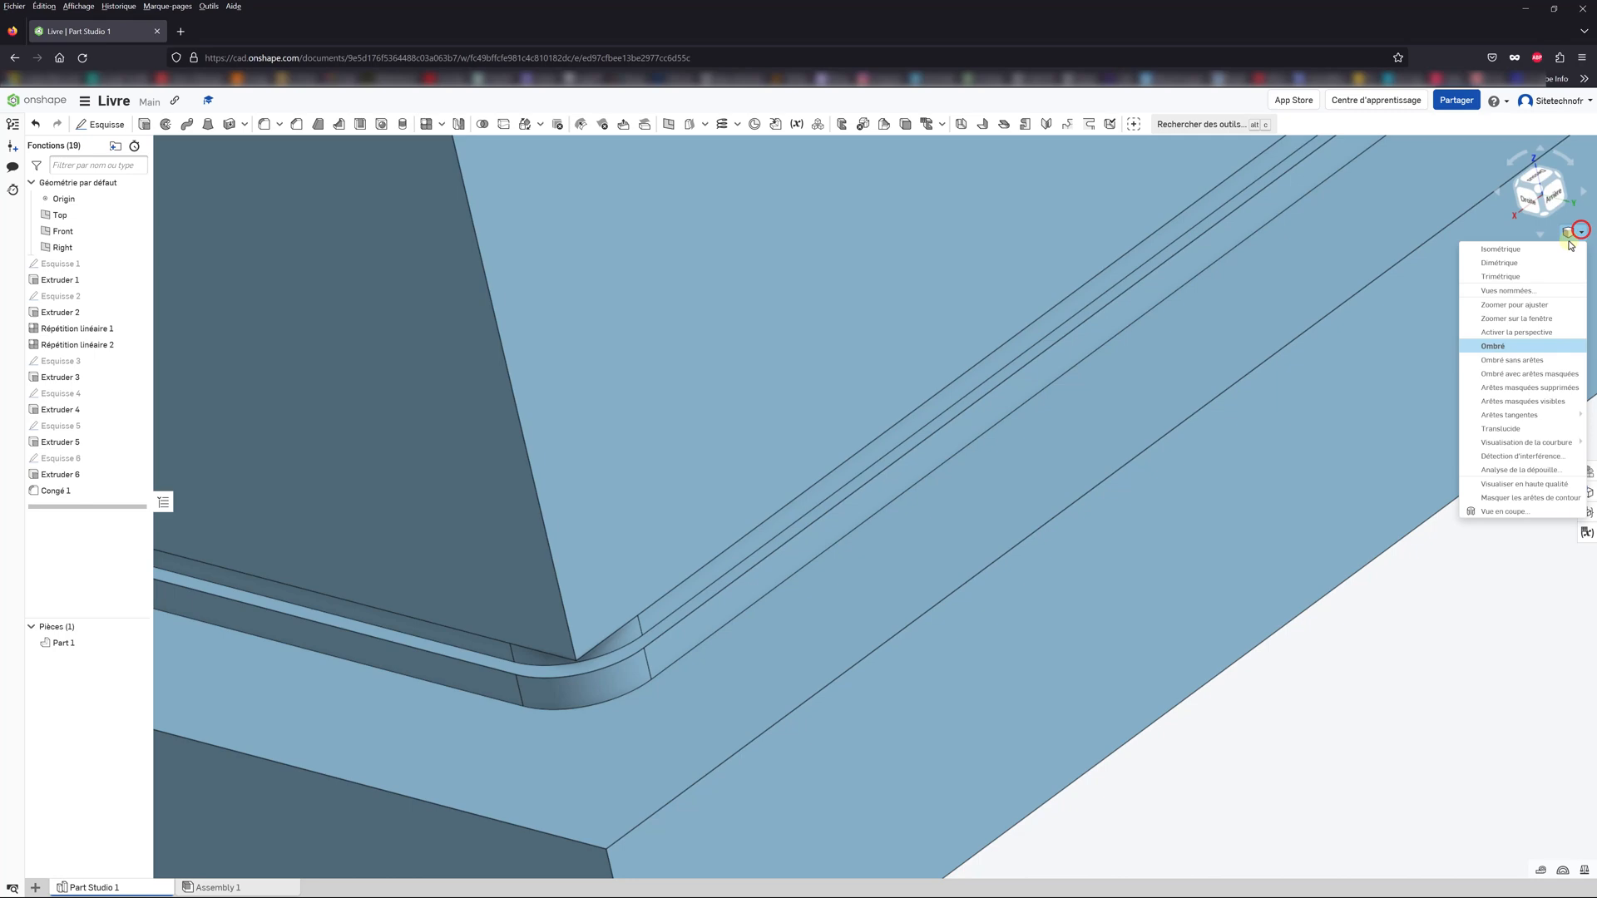
click(1517, 272)
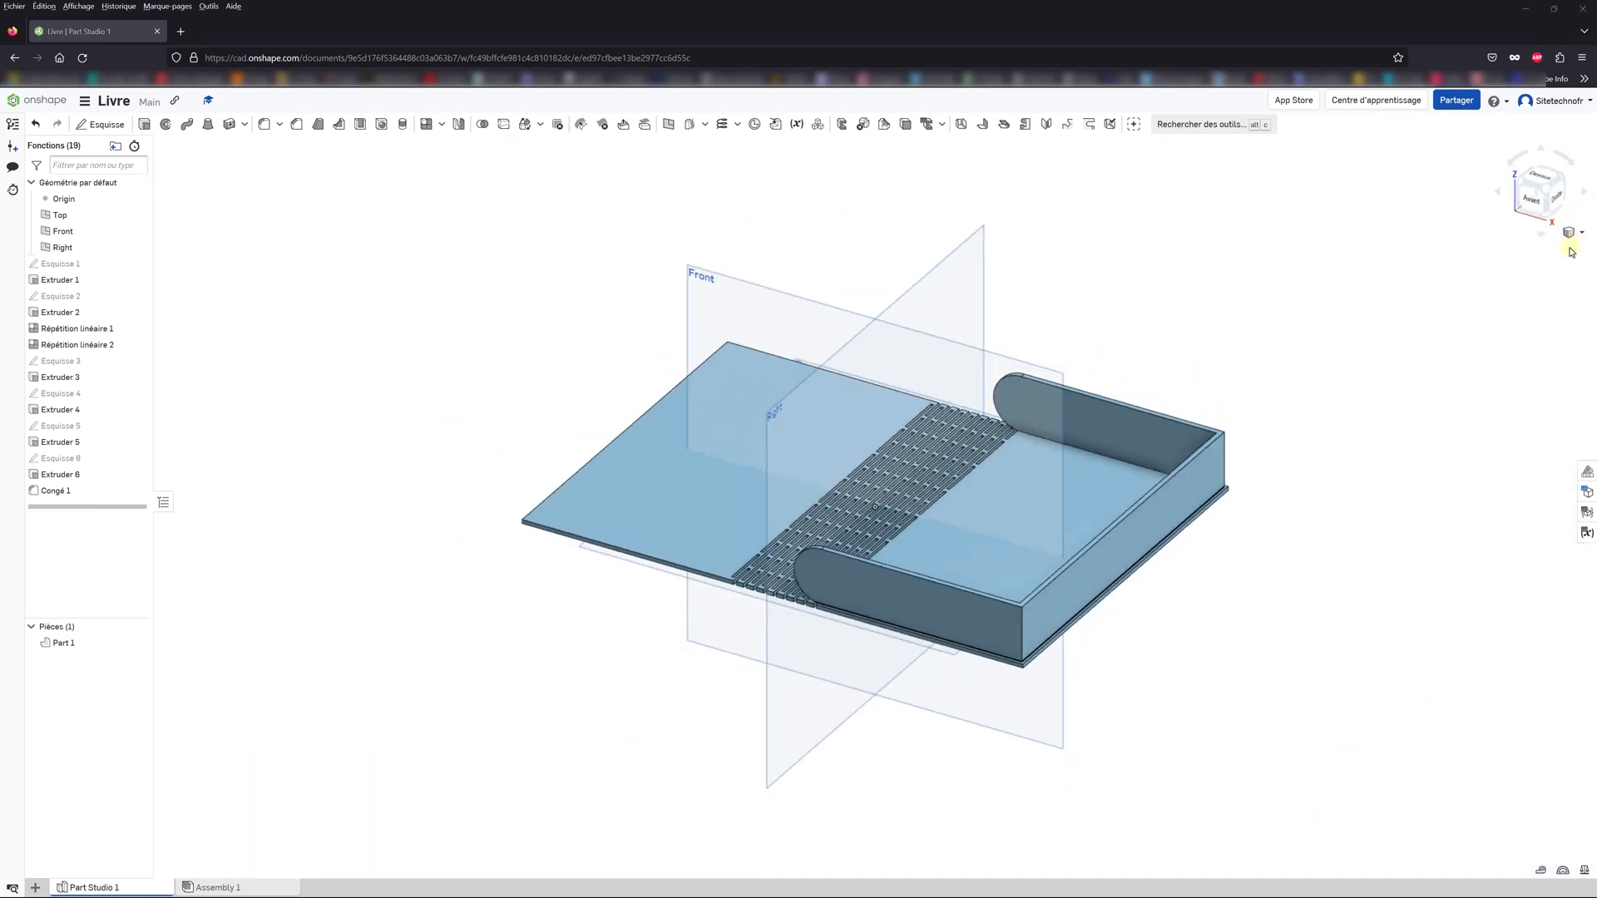
scroll(1023, 648, up, 10)
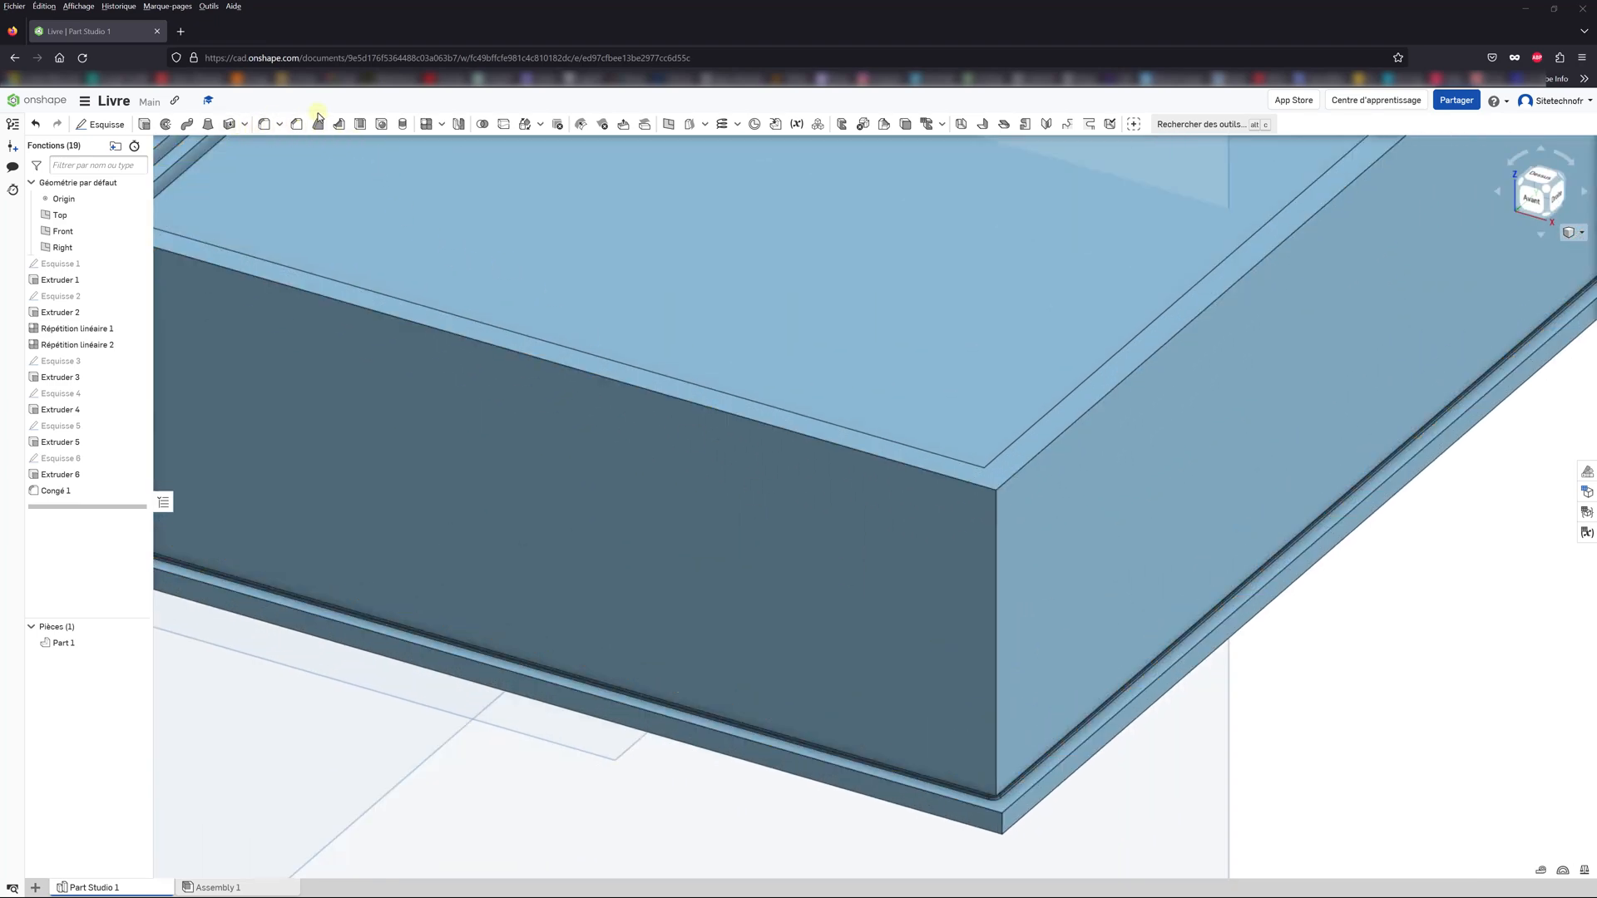
click(439, 124)
click(447, 144)
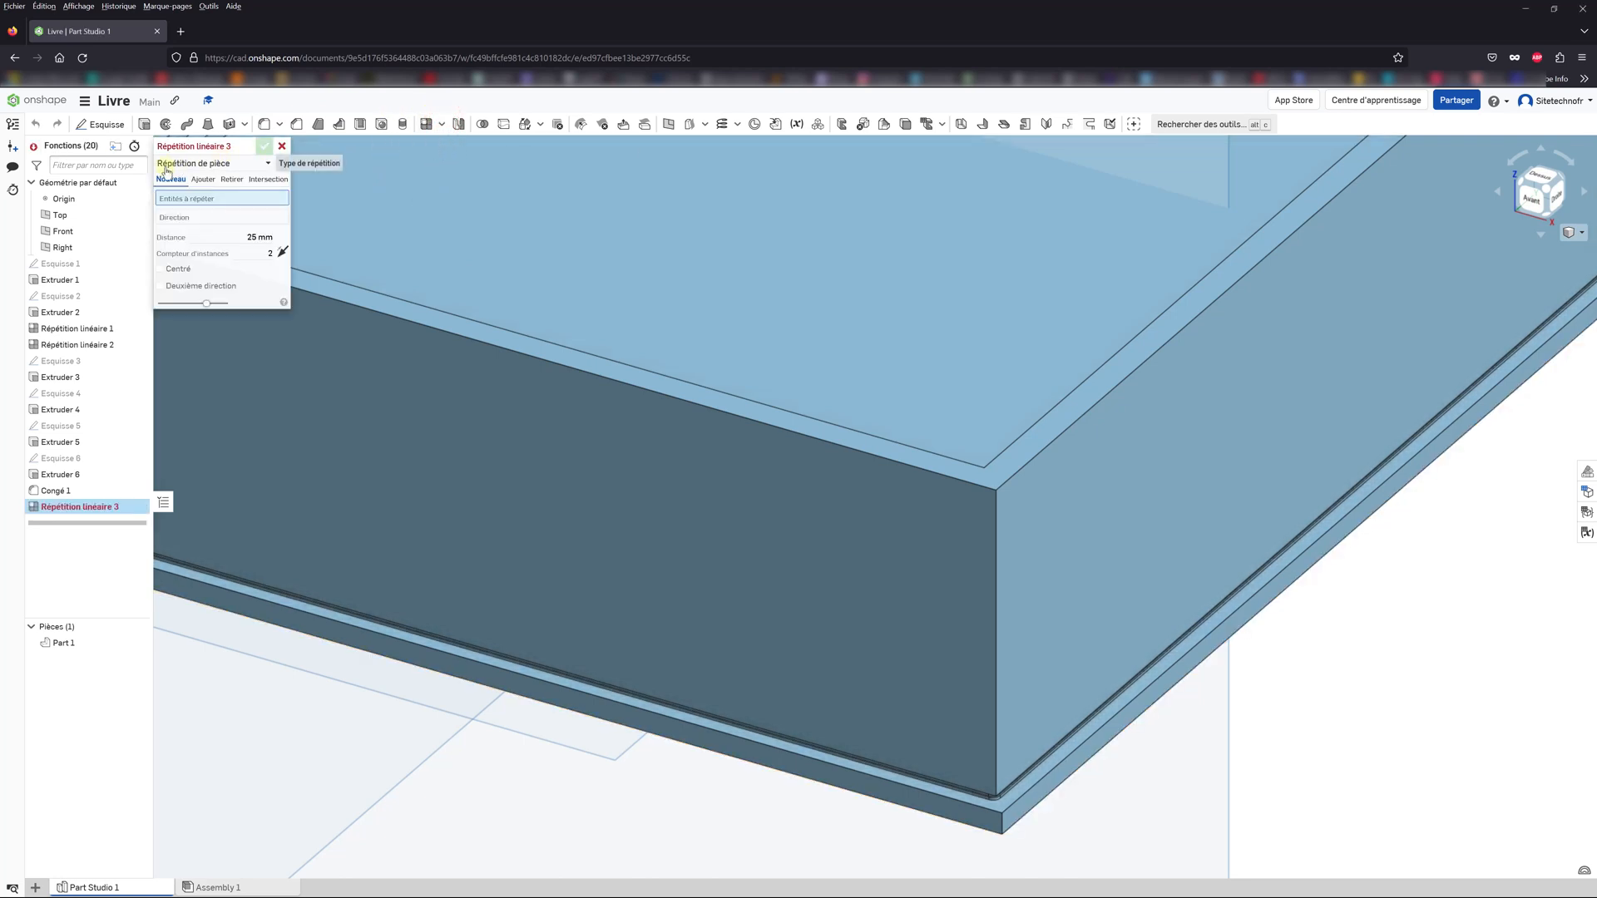
click(223, 171)
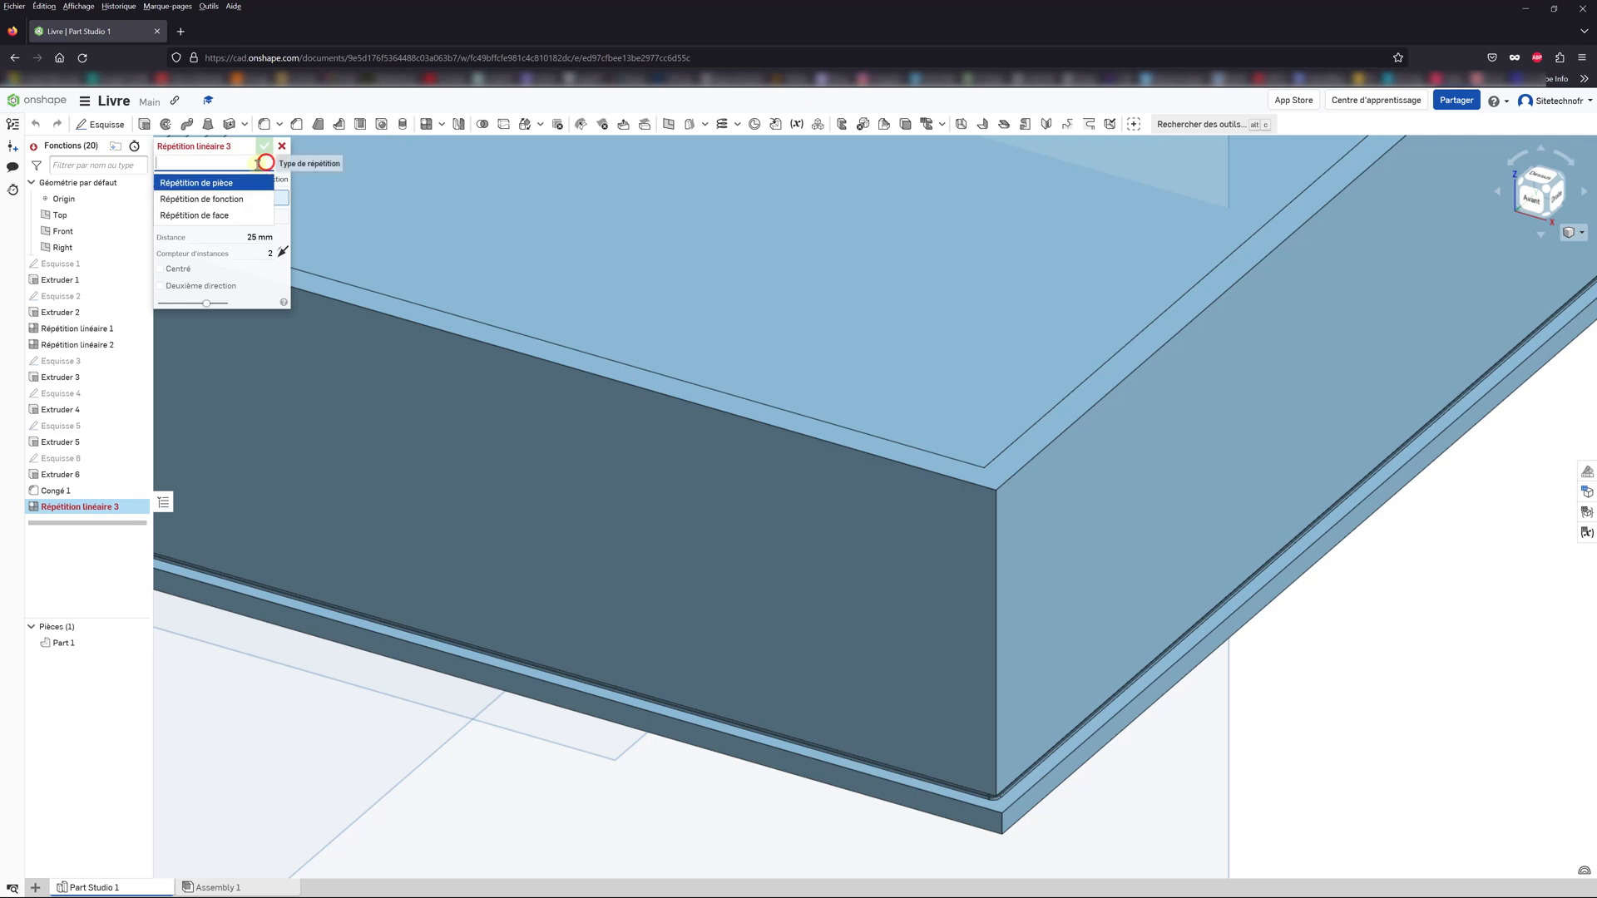
click(228, 197)
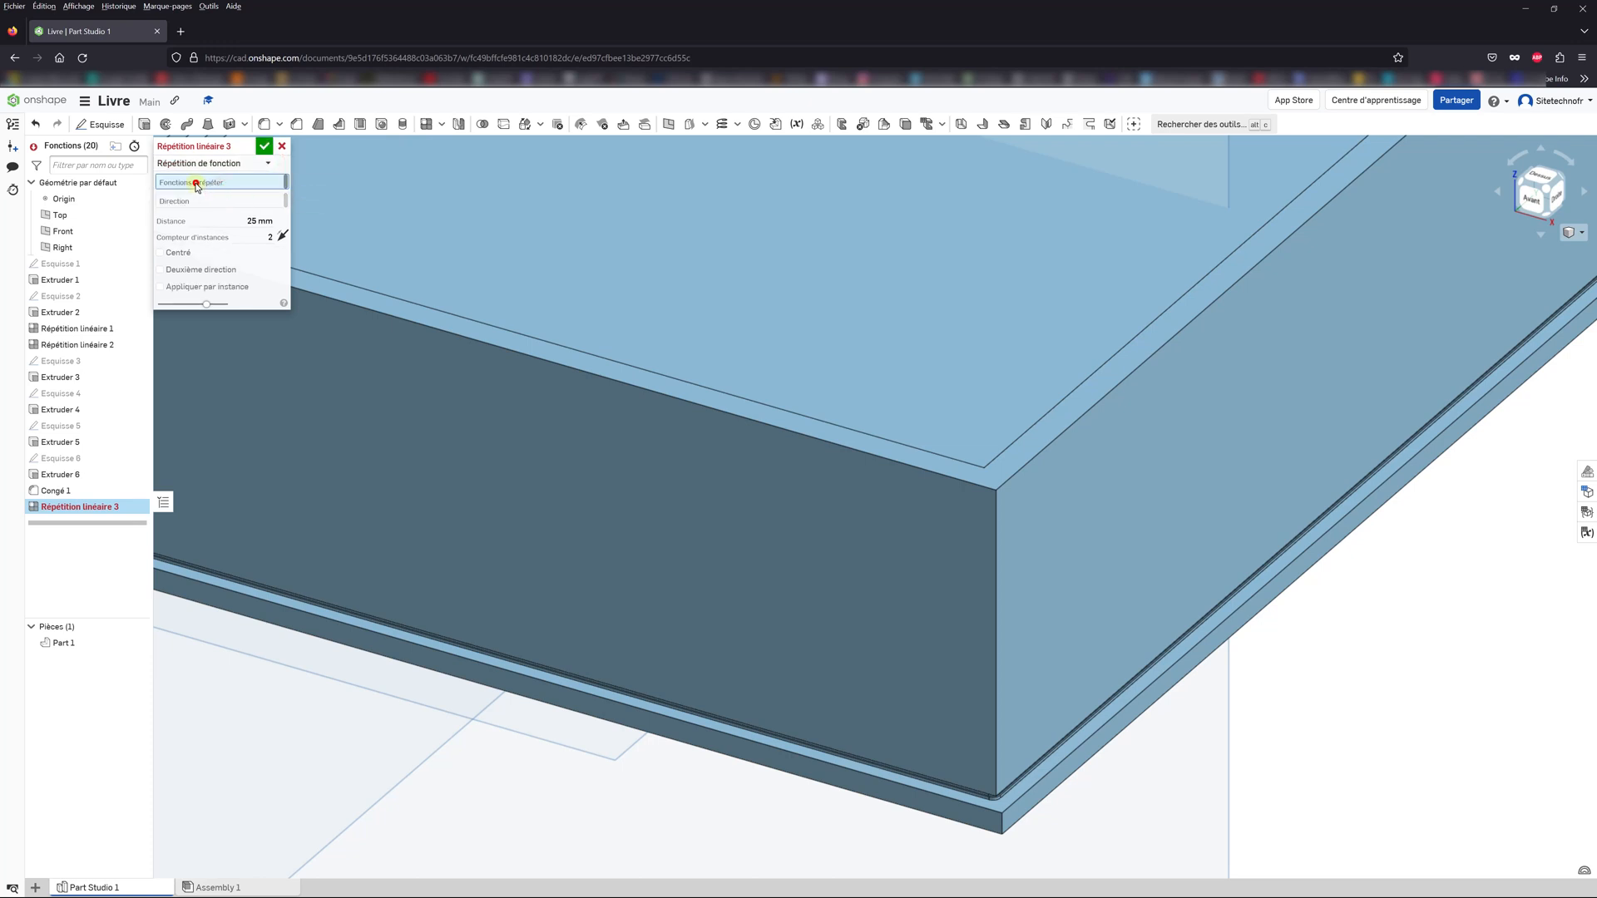
click(199, 182)
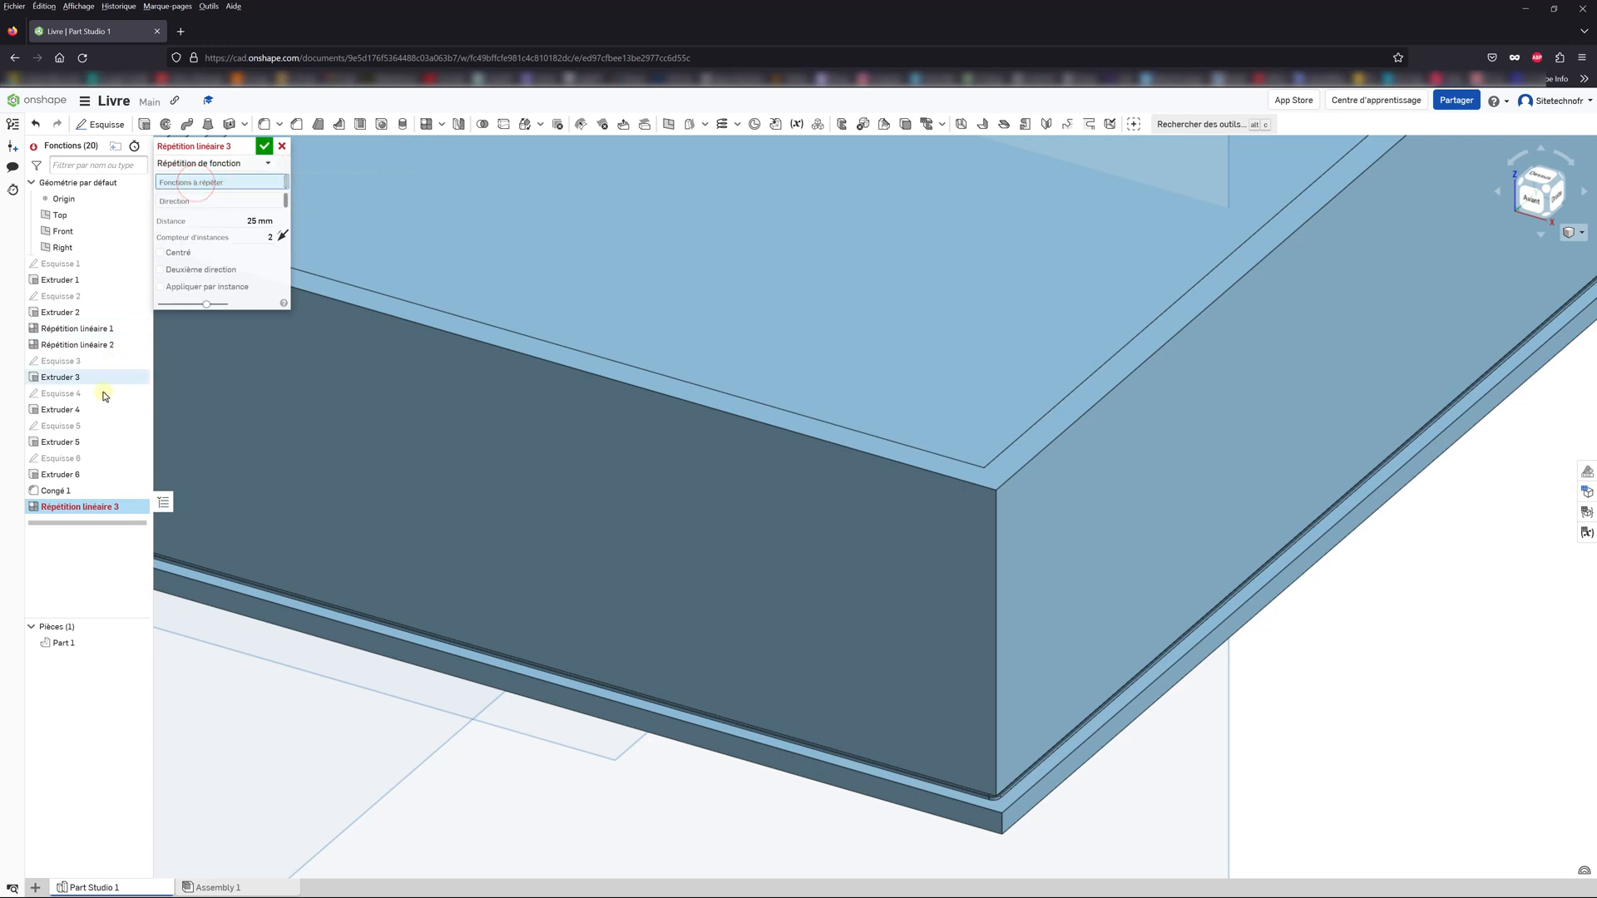
click(71, 443)
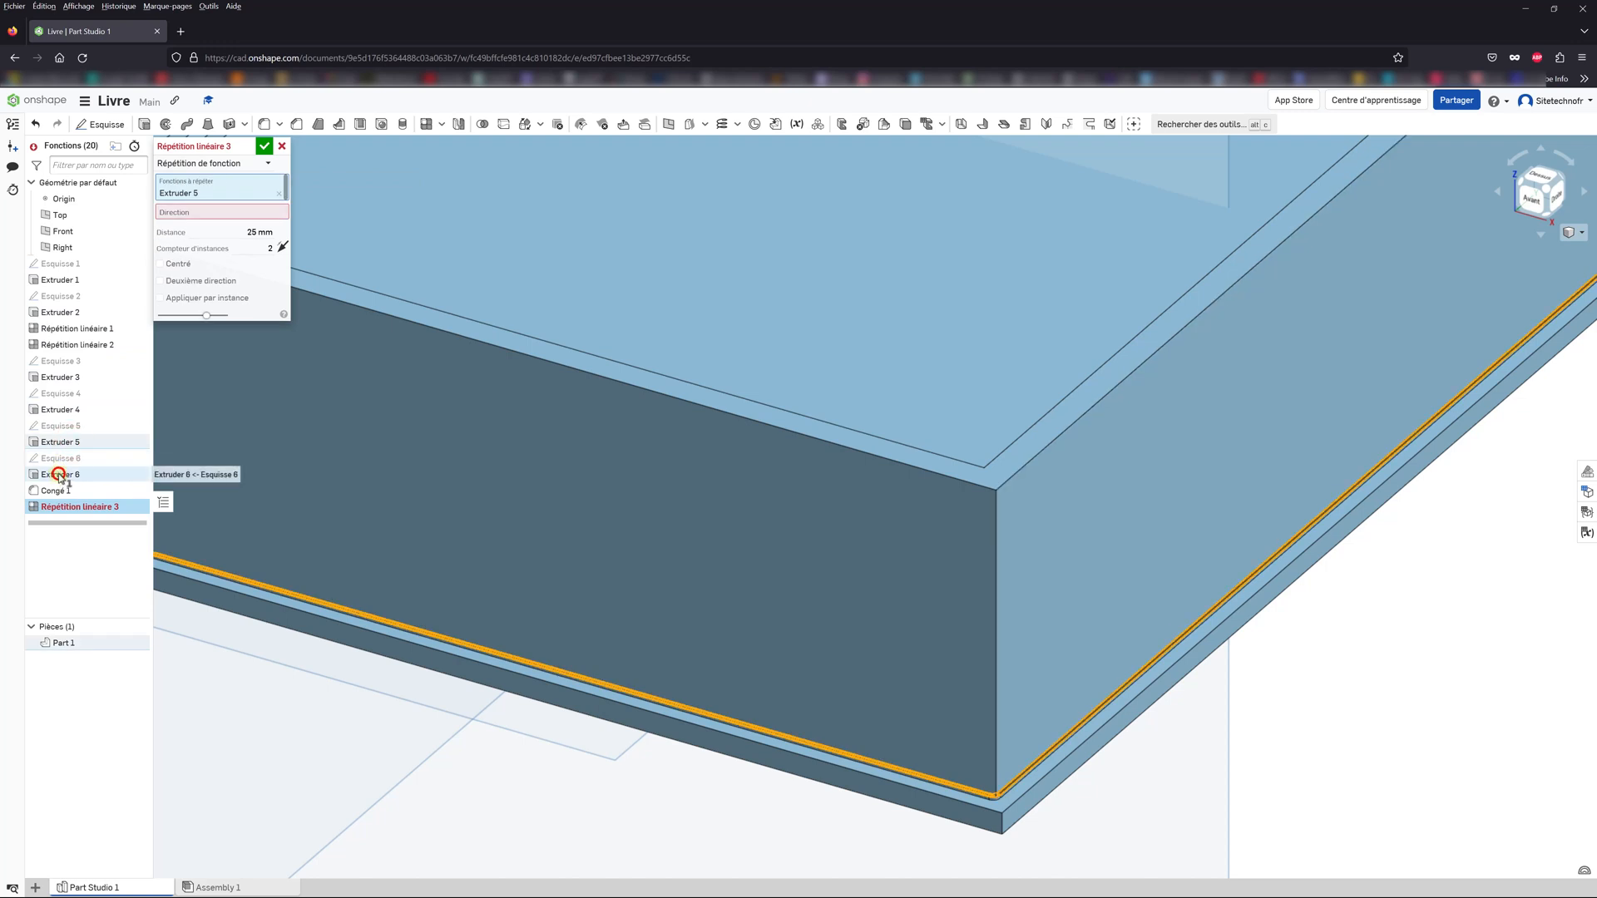
click(57, 476)
click(53, 492)
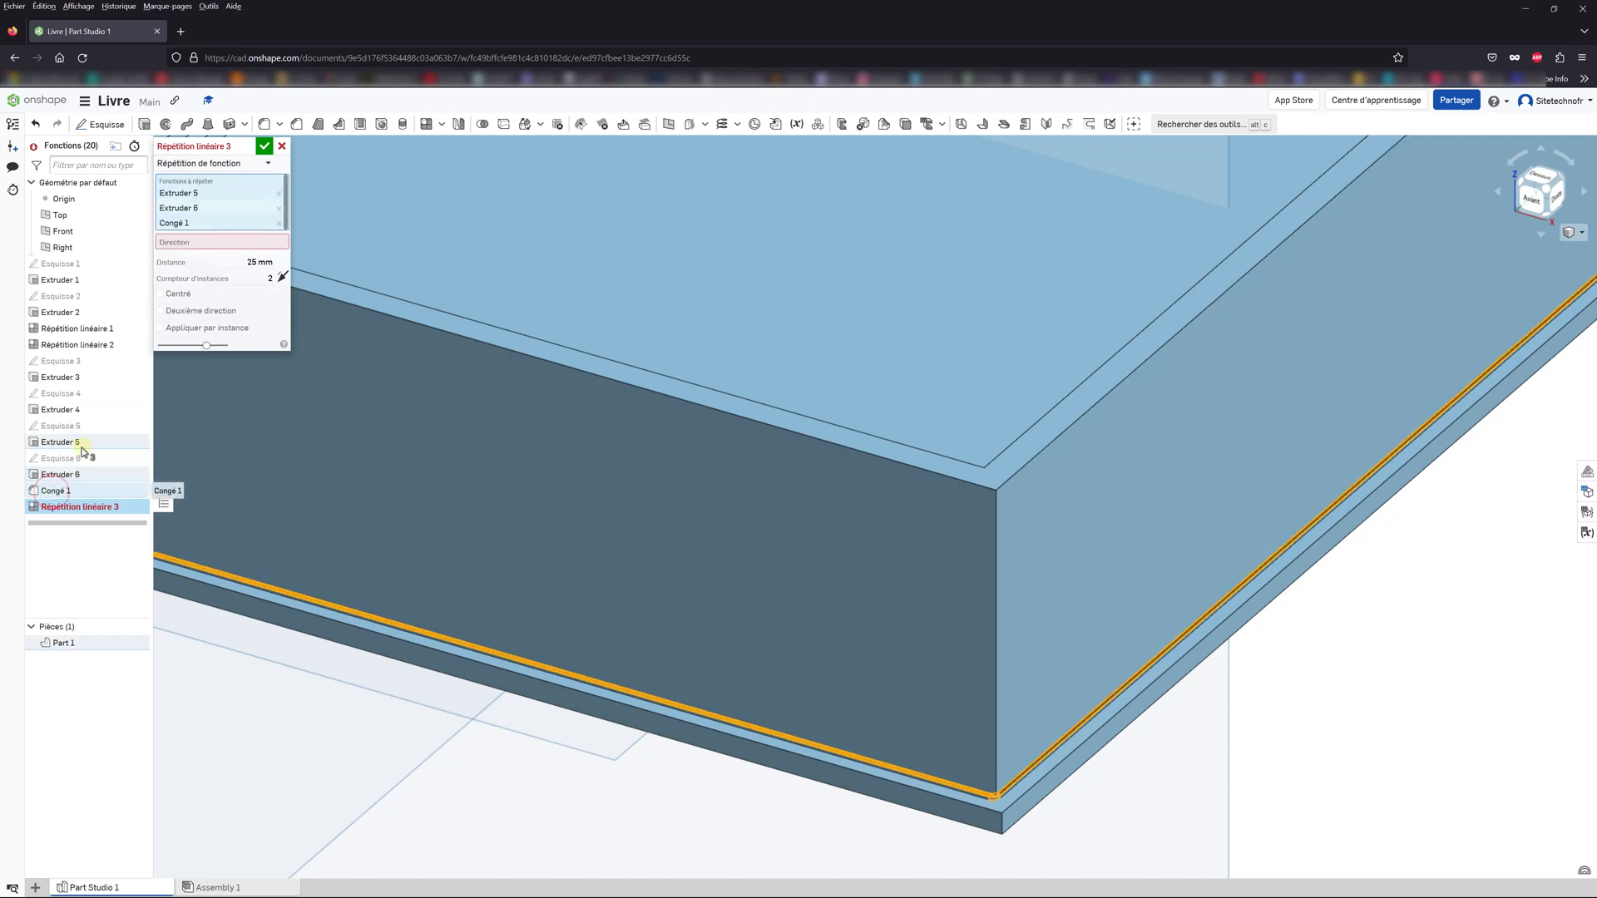
Step: Direct the pattern along the page block's vertical corner edge with 0.4 mm spacing and apply it per instance
click(177, 243)
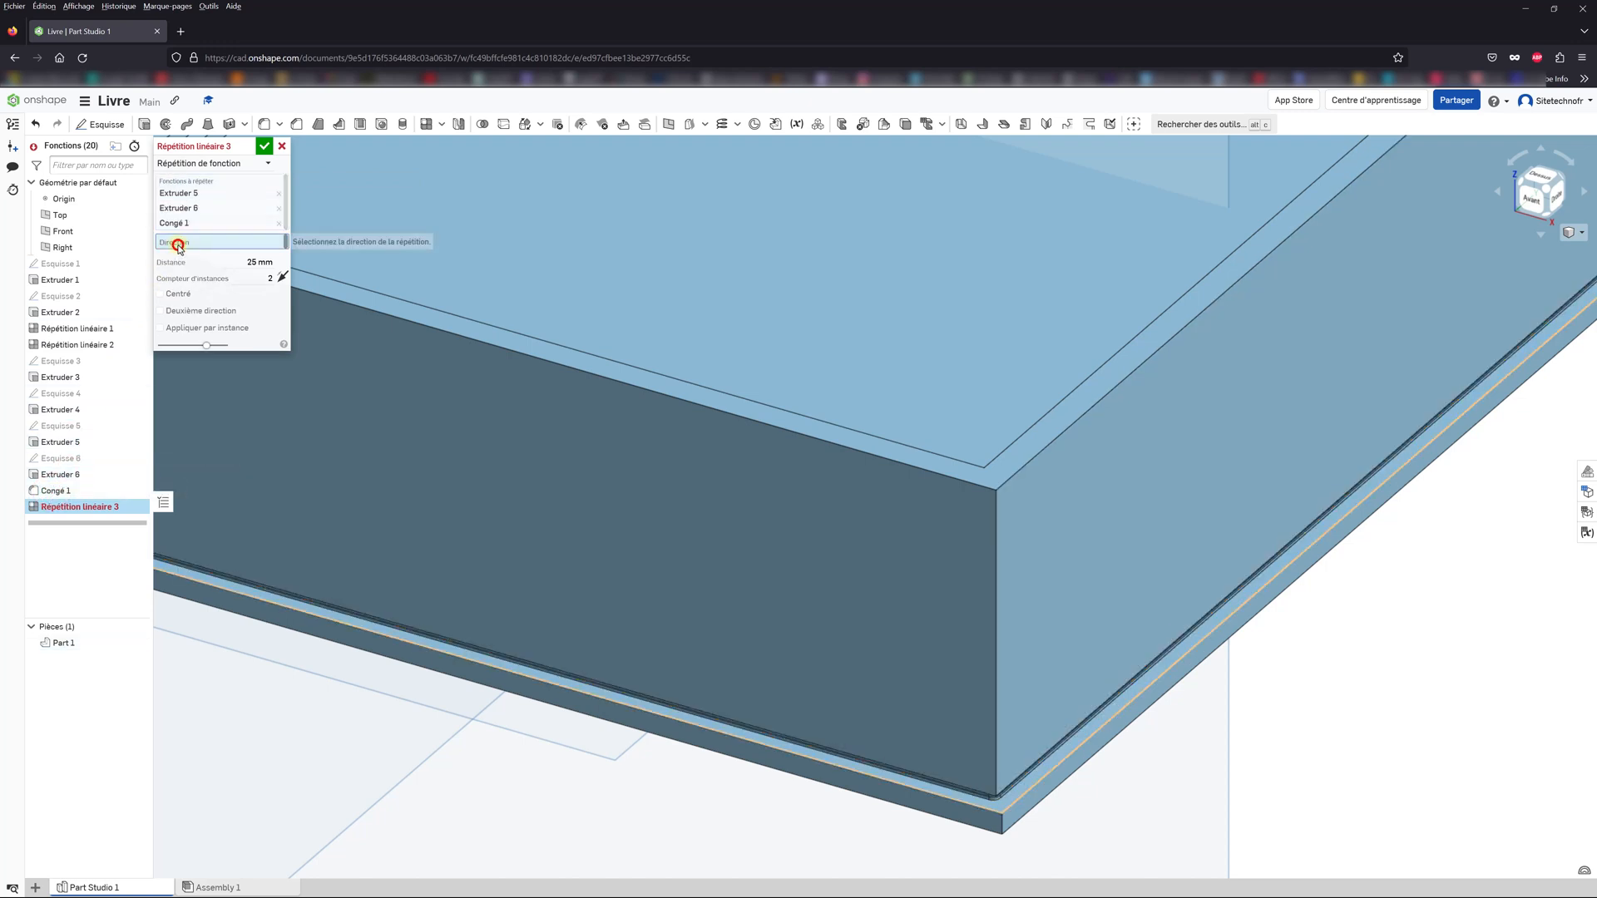
click(995, 628)
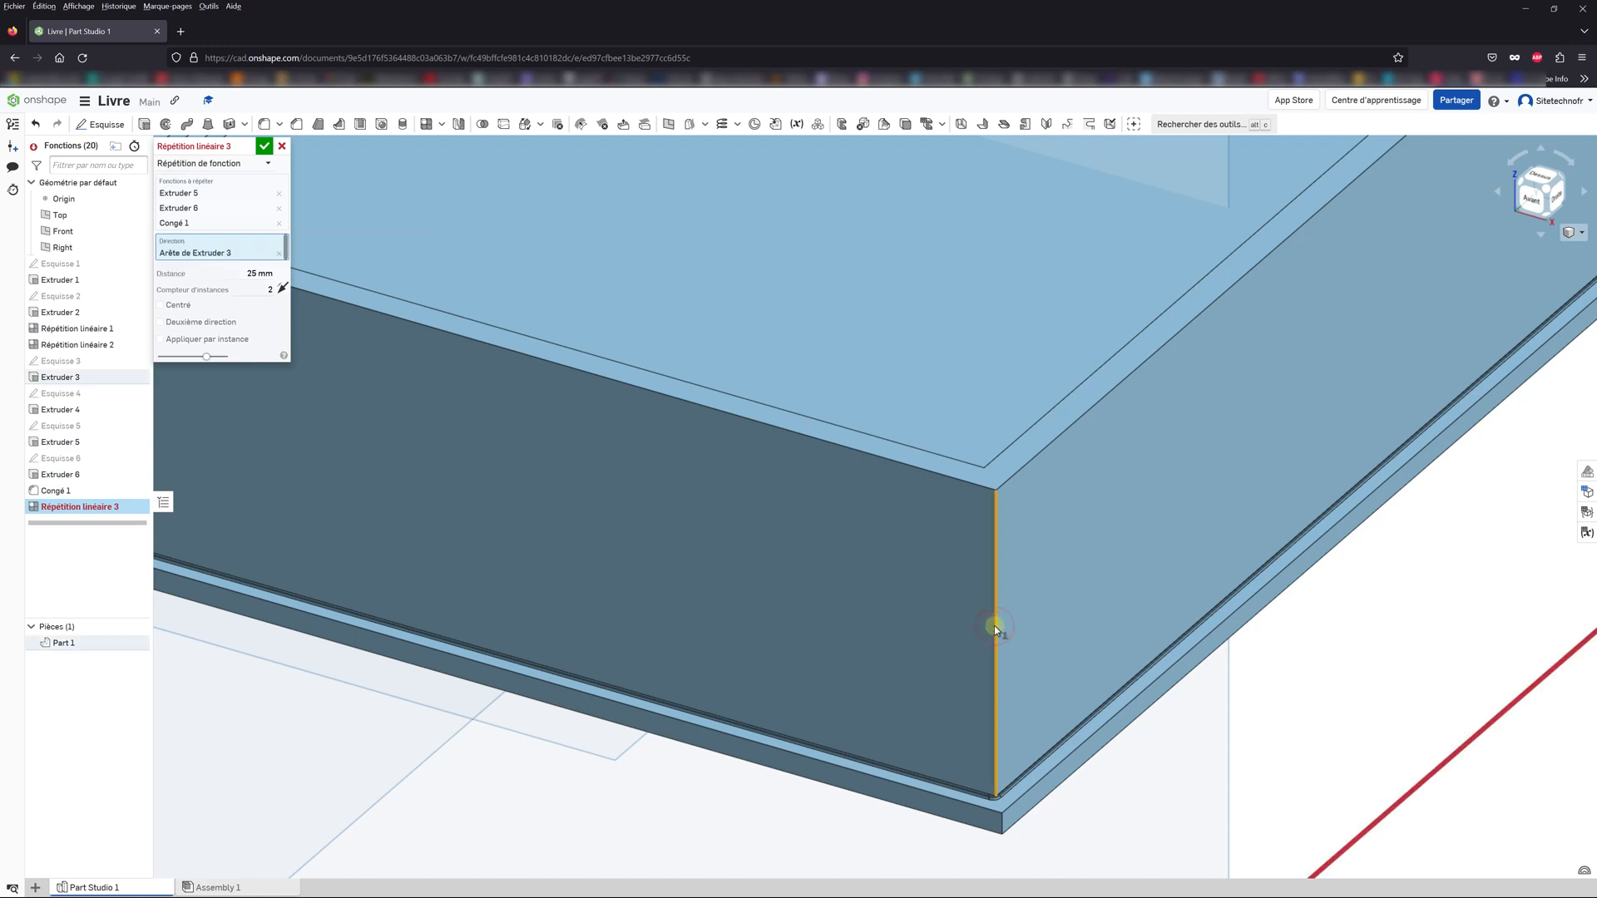
click(227, 272)
text(0.4)
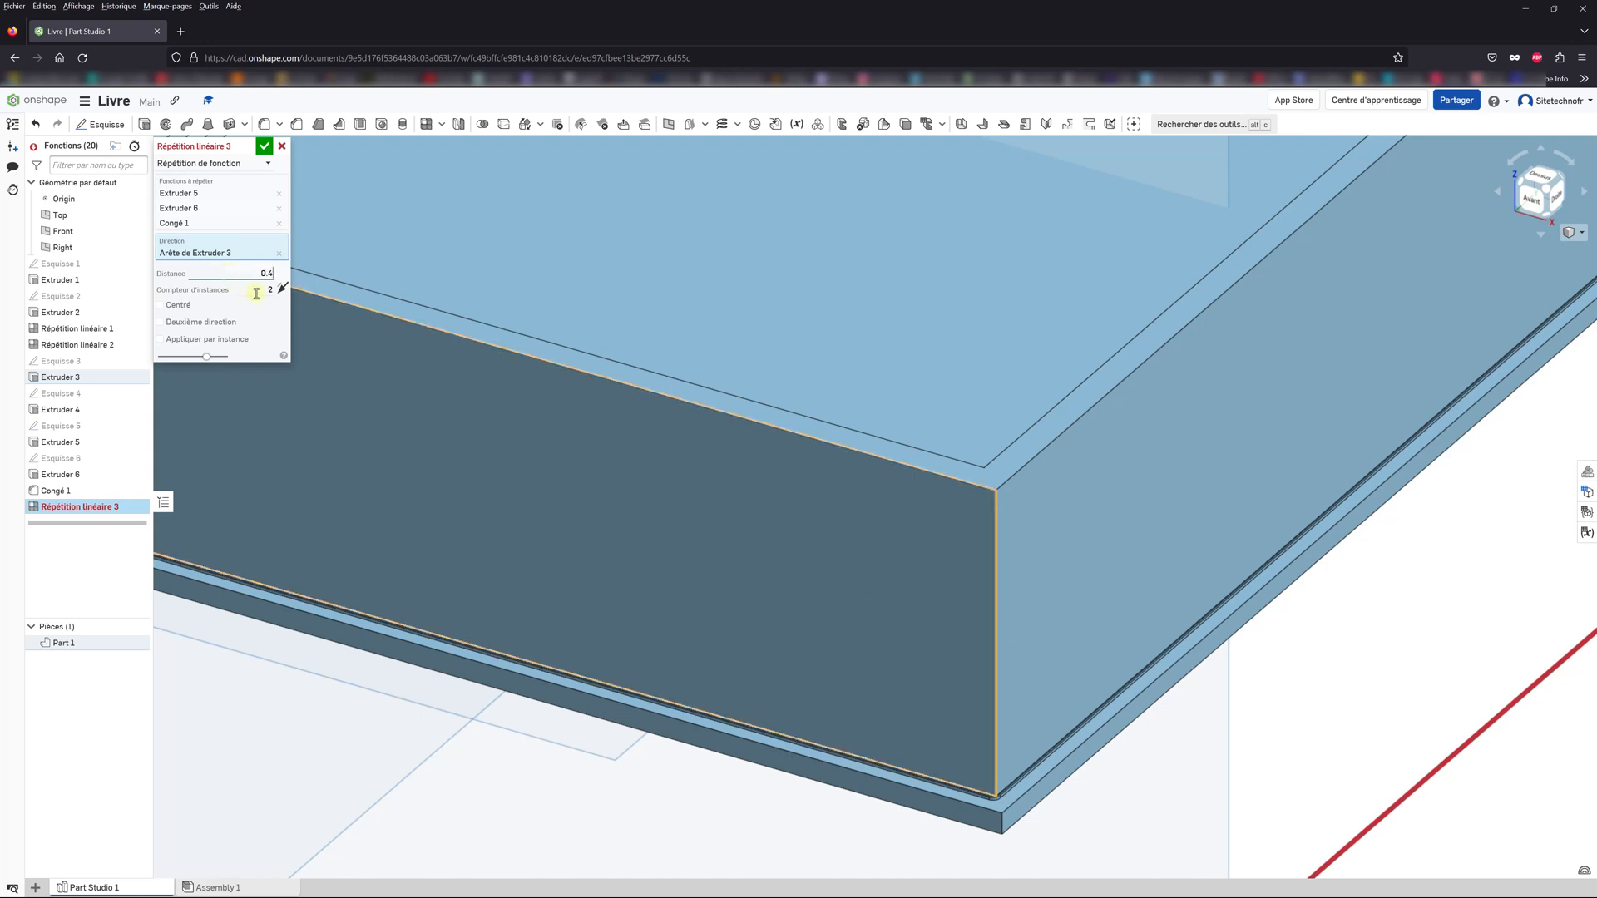
click(257, 290)
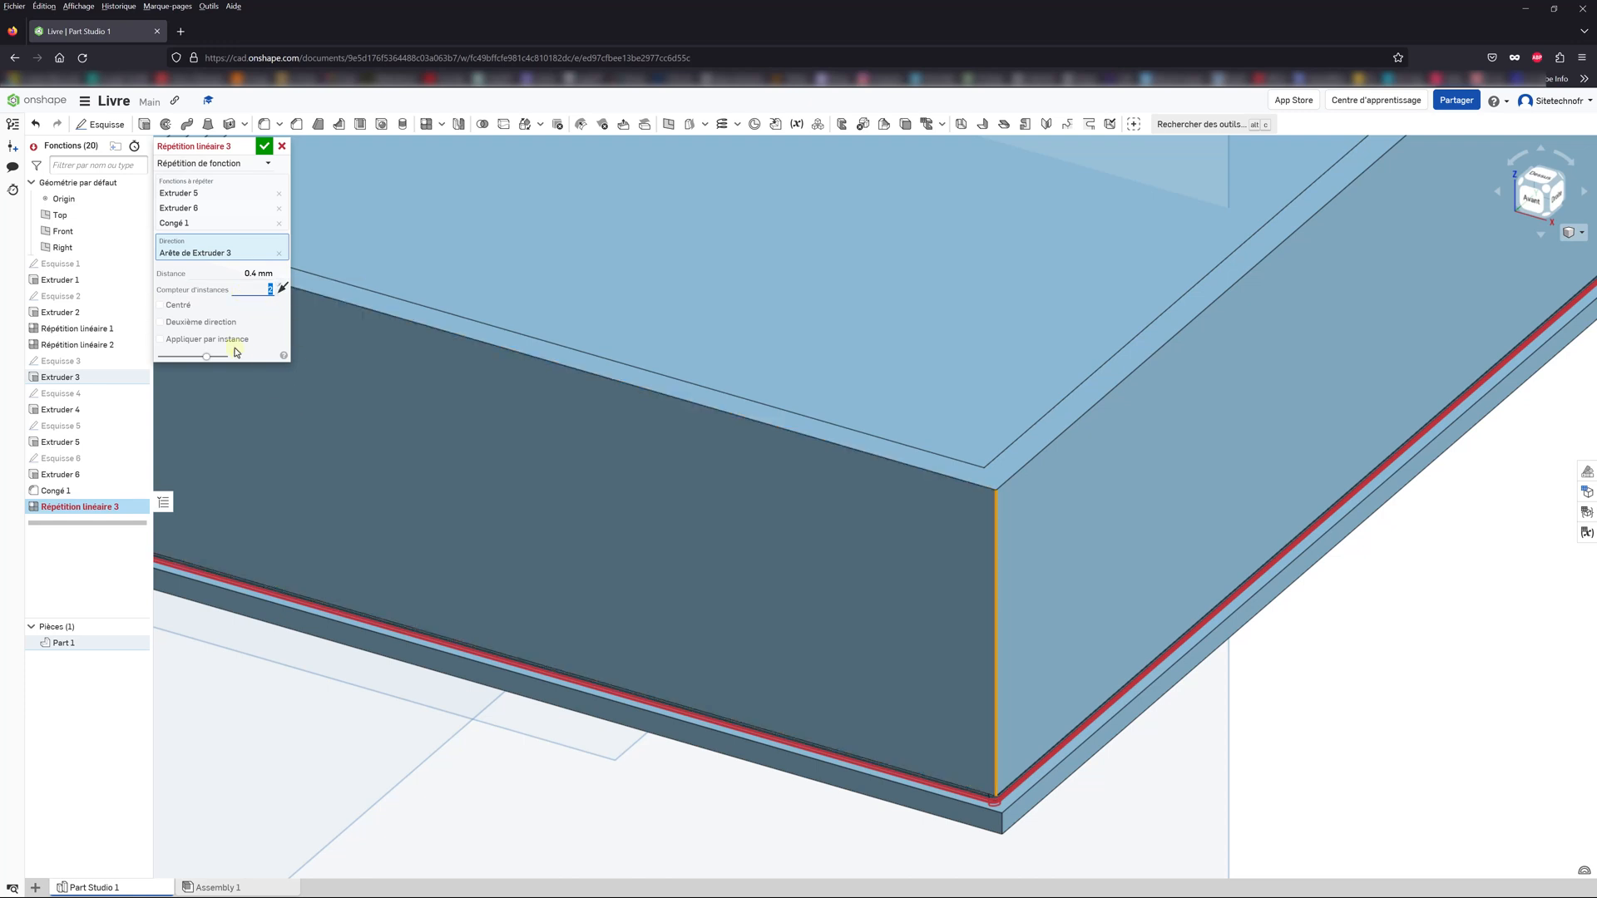
key(Return)
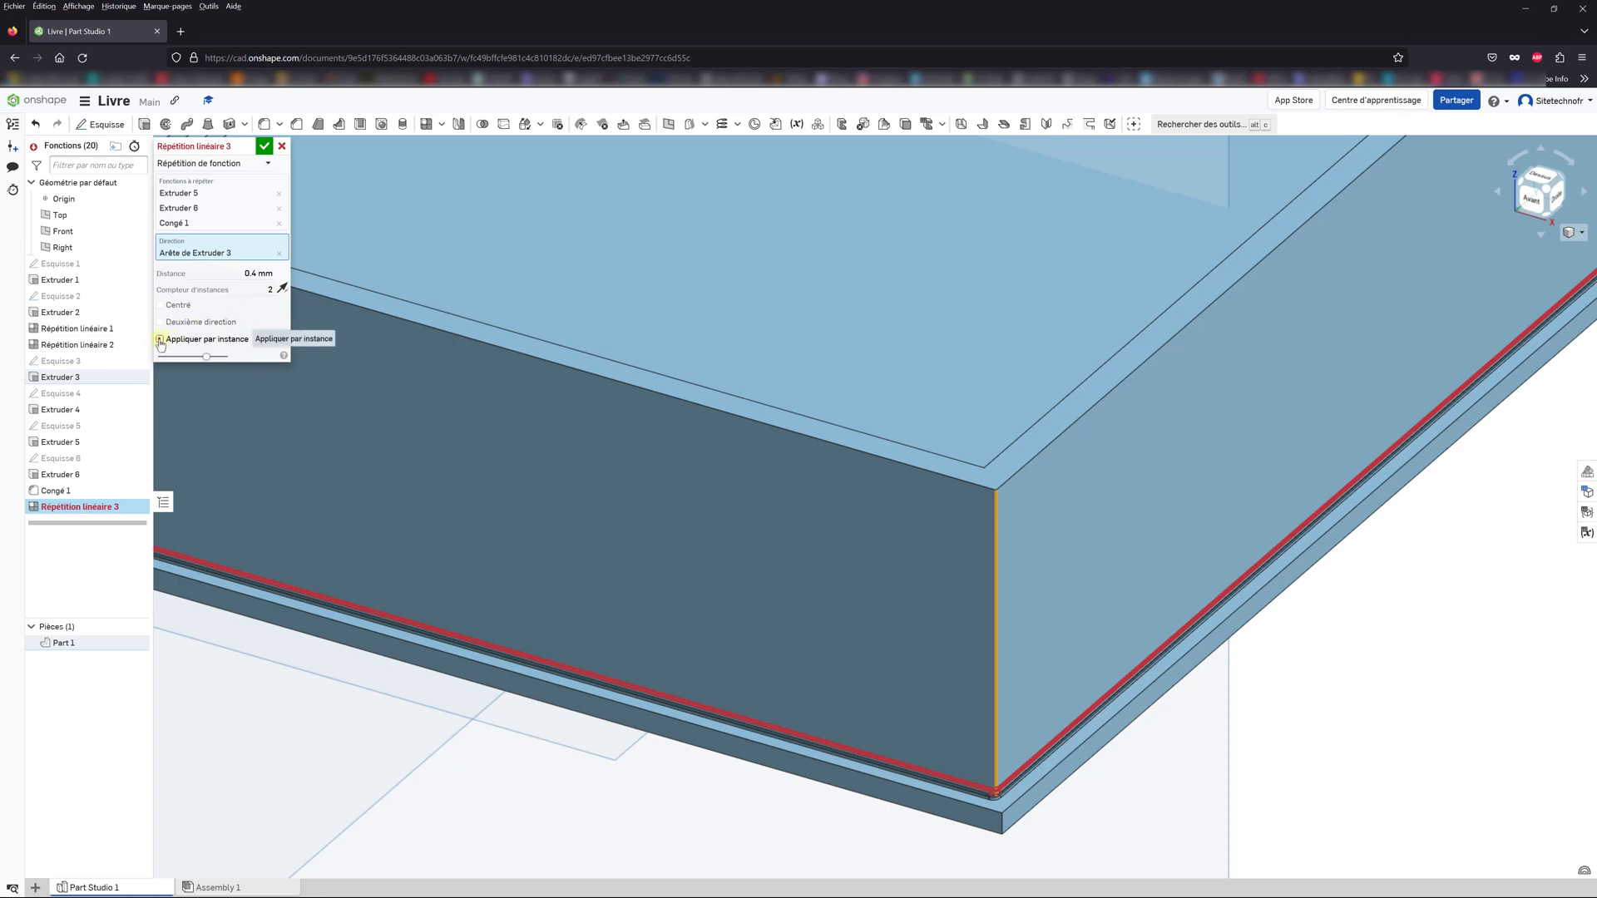
click(160, 341)
Step: Raise the pattern's instance count so the page grooves cover the block's full height, and accept the pattern
scroll(1025, 797, up, 3)
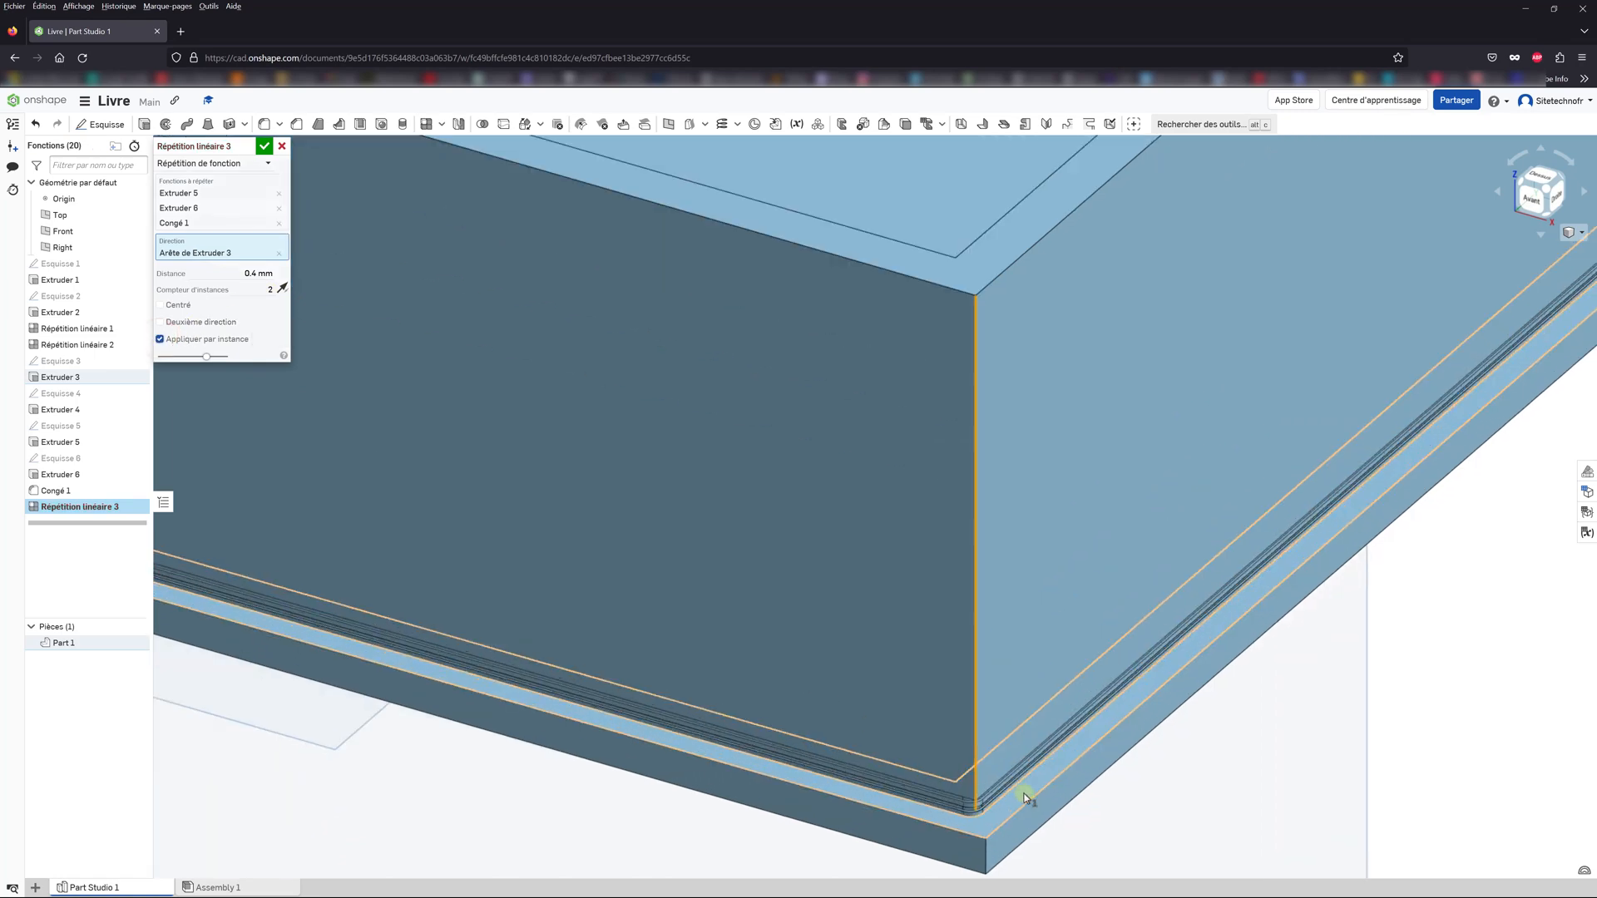
scroll(1019, 807, up, 5)
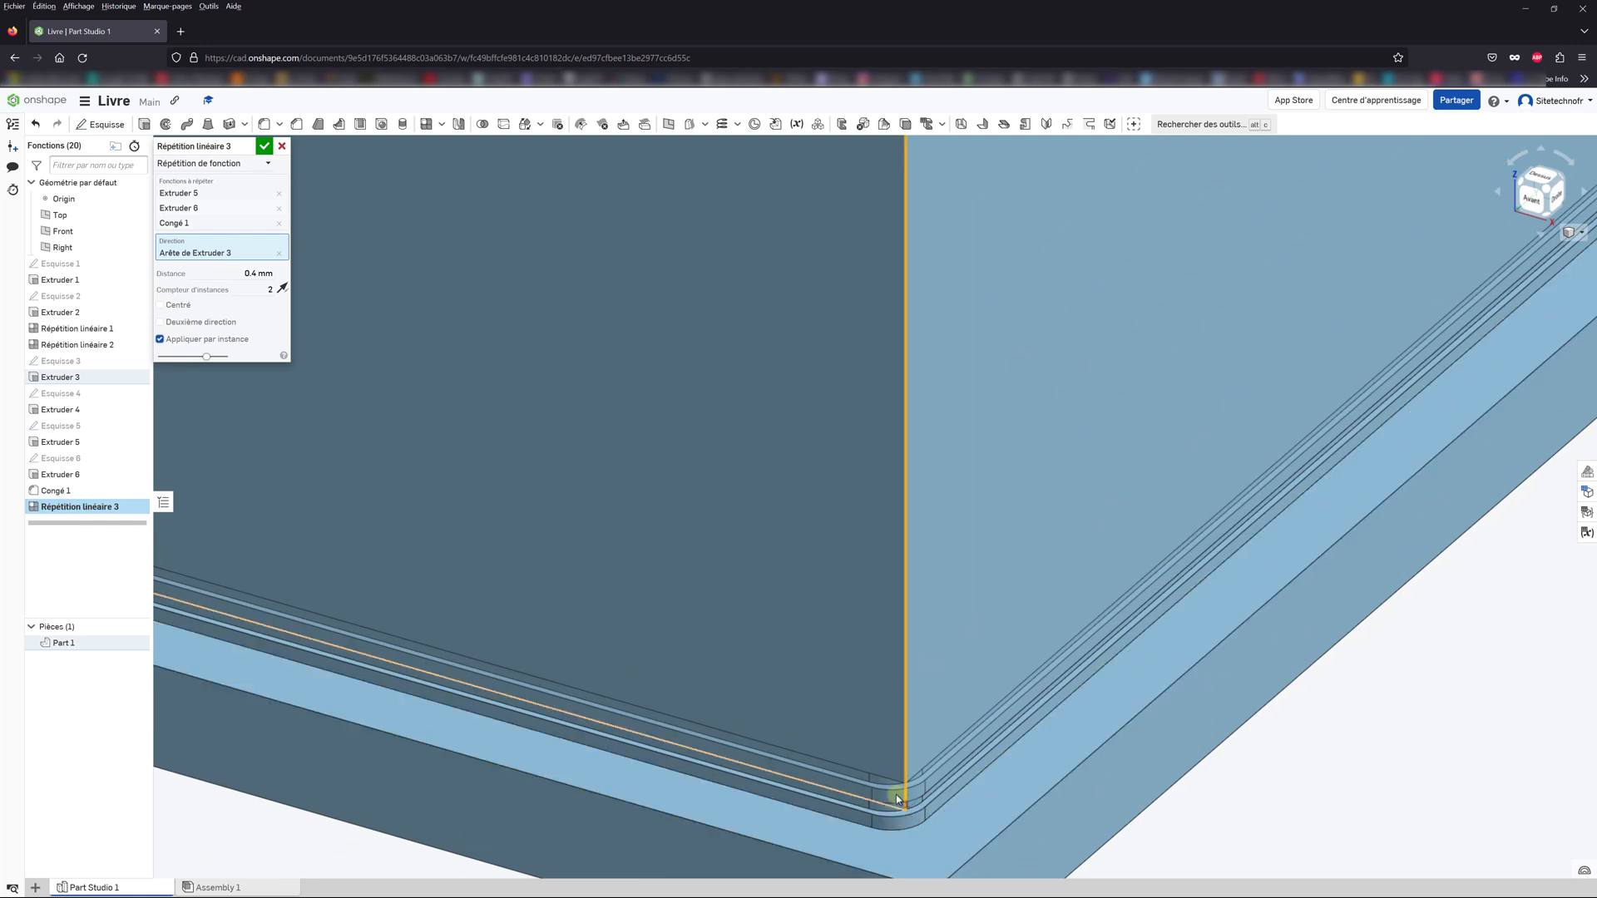
click(650, 585)
click(258, 289)
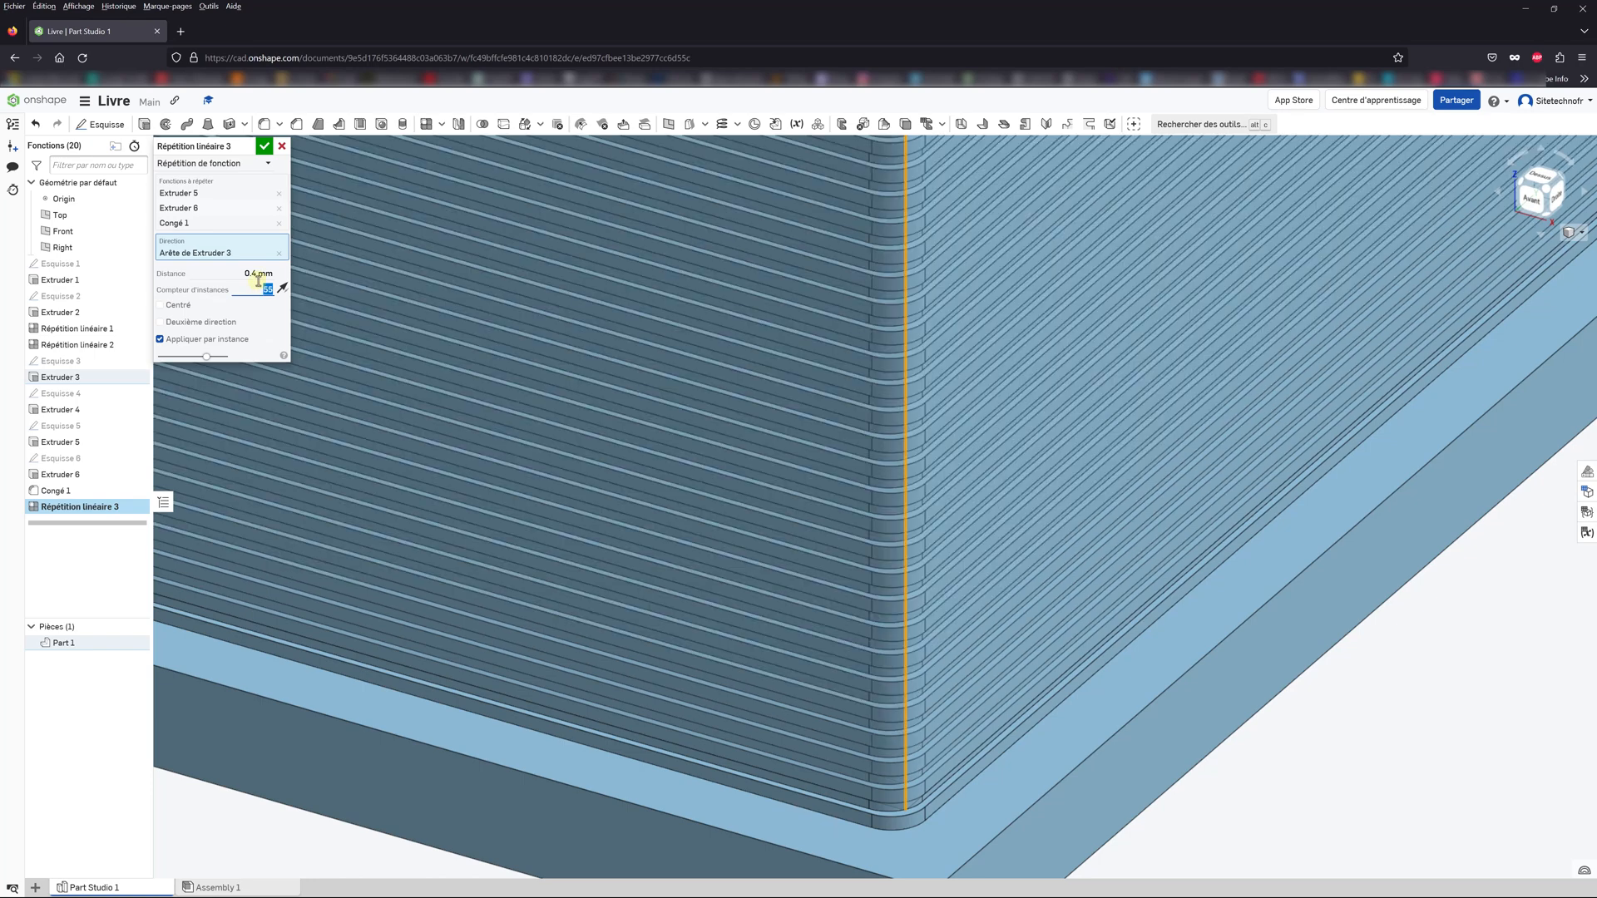
click(264, 148)
Step: Sketch a rectangle about 5.5 mm wide on the plate's top face beside the slot band, spanning between the page block's two inner side walls
scroll(716, 376, down, 10)
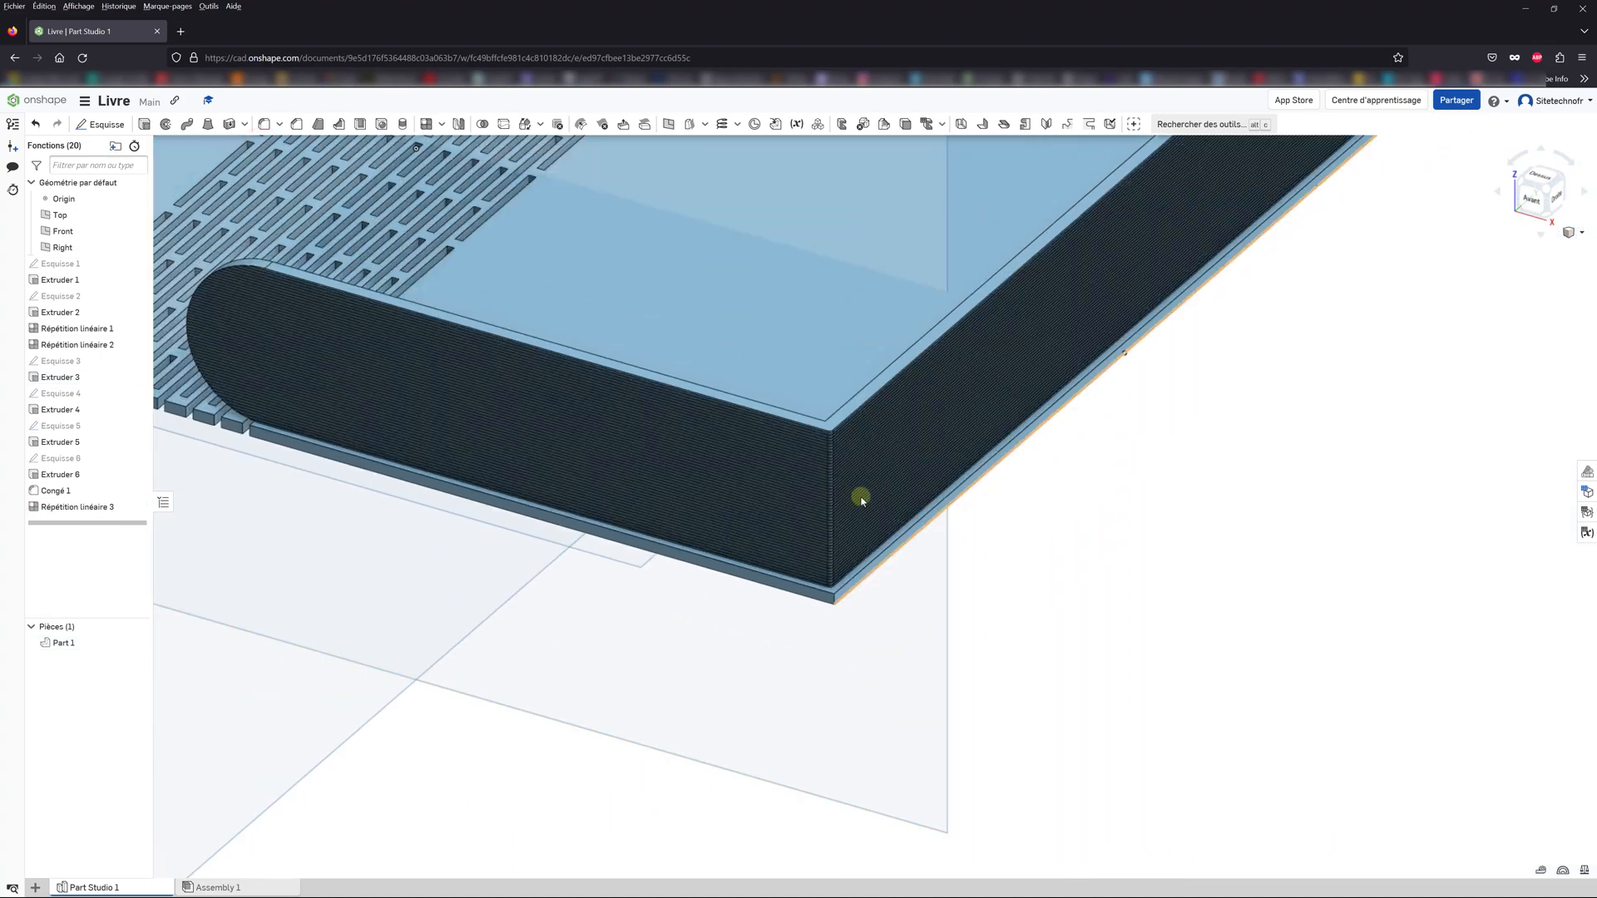
click(791, 392)
click(1195, 542)
right_drag(763, 459, 1590, 217)
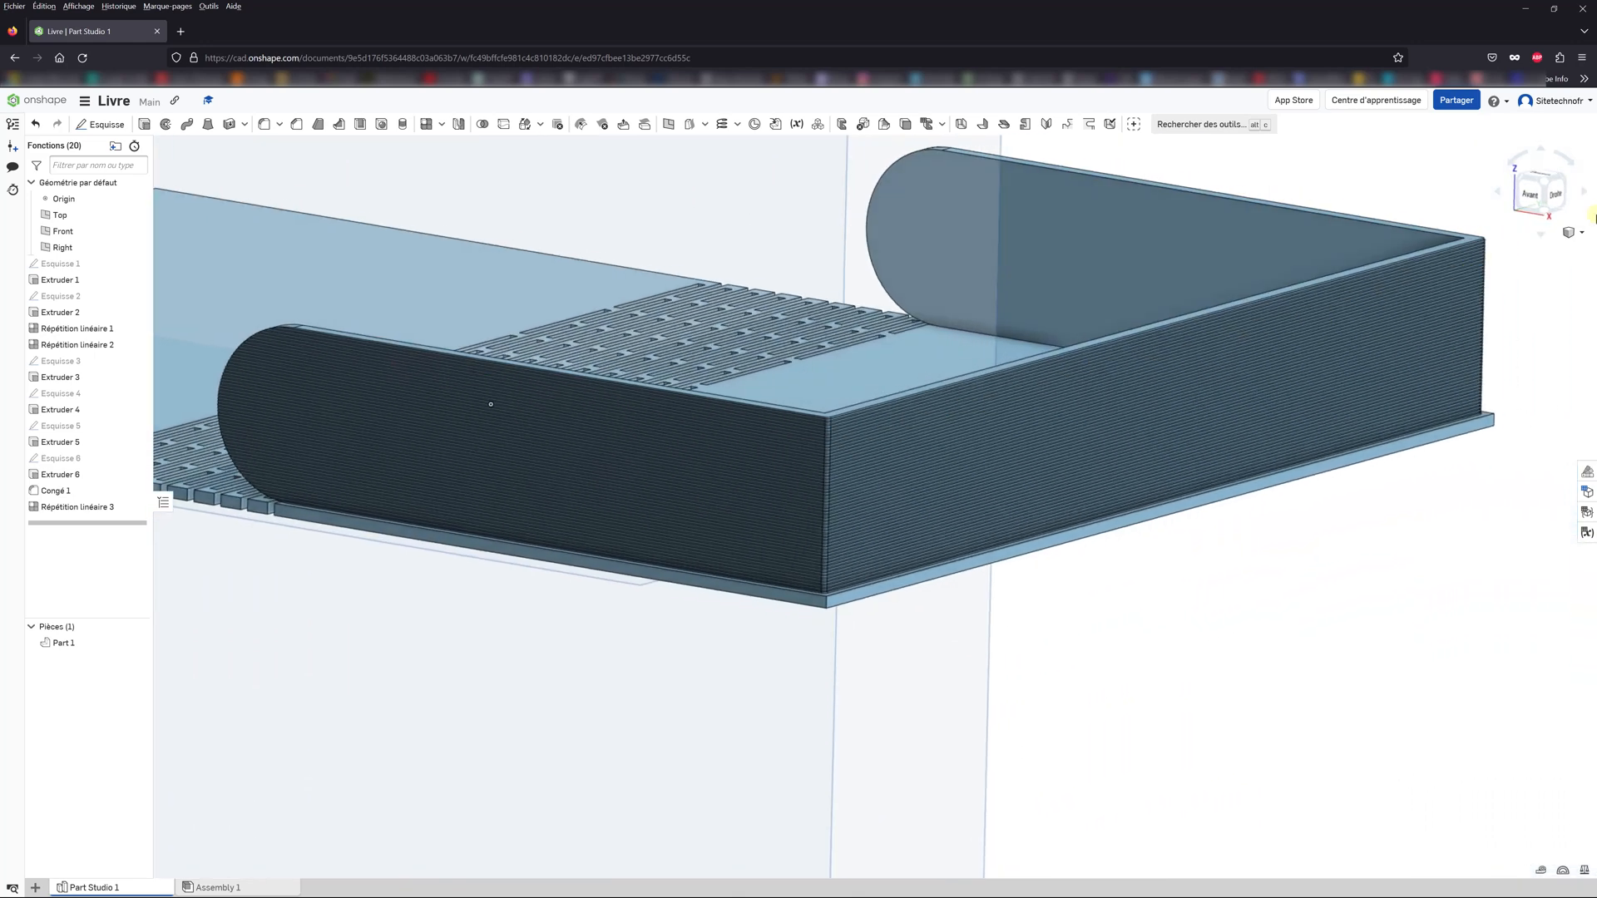
click(1580, 235)
click(1521, 277)
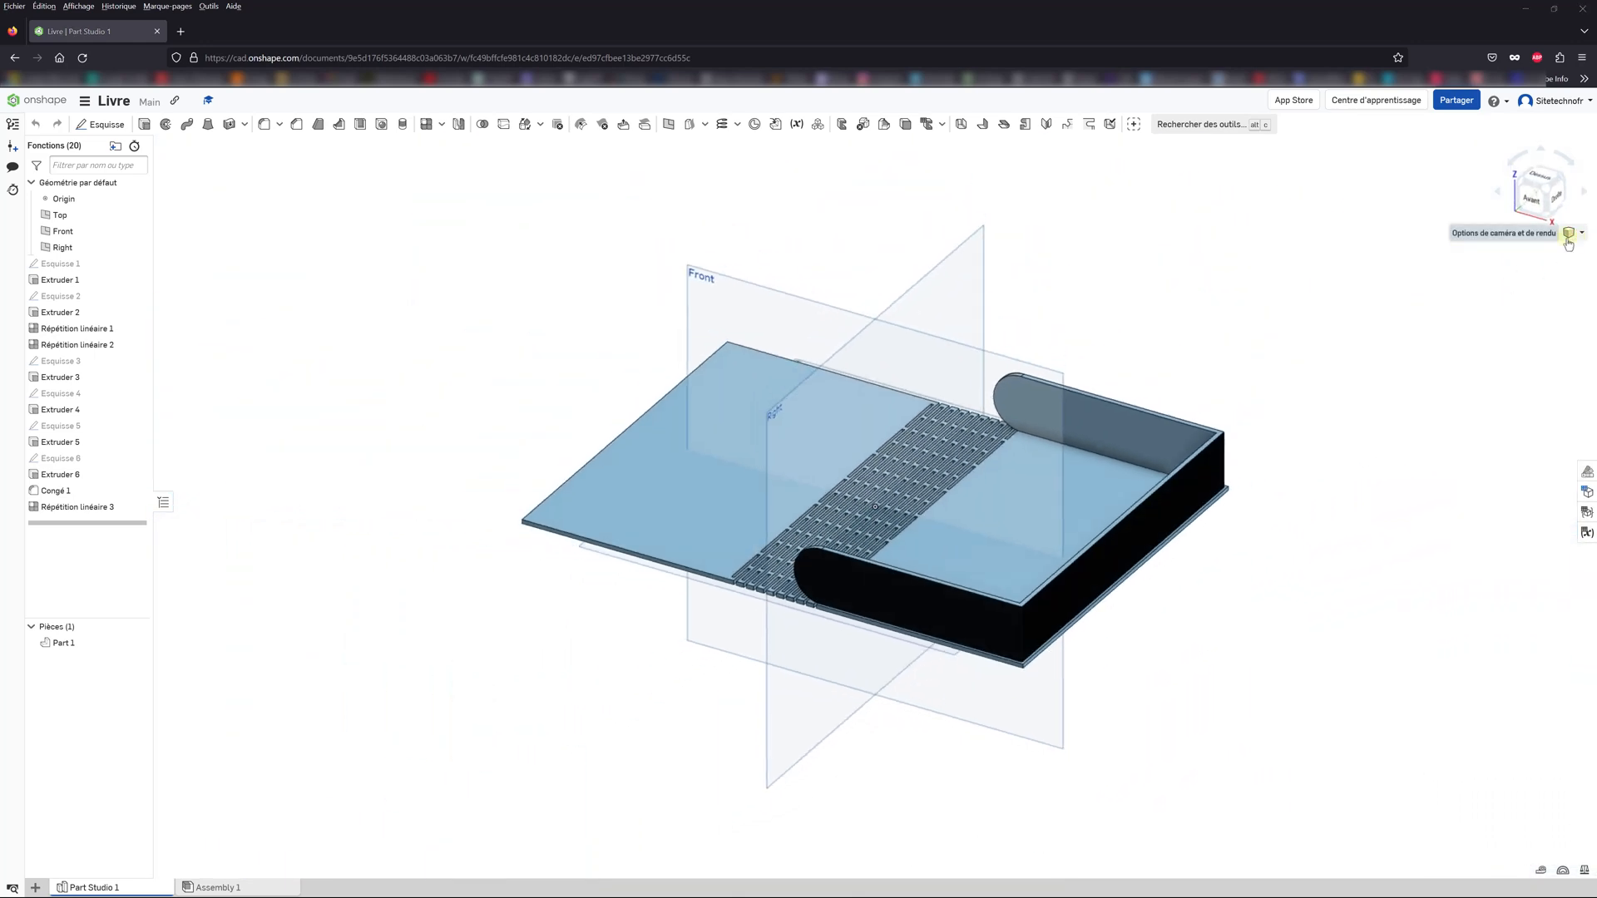
click(102, 125)
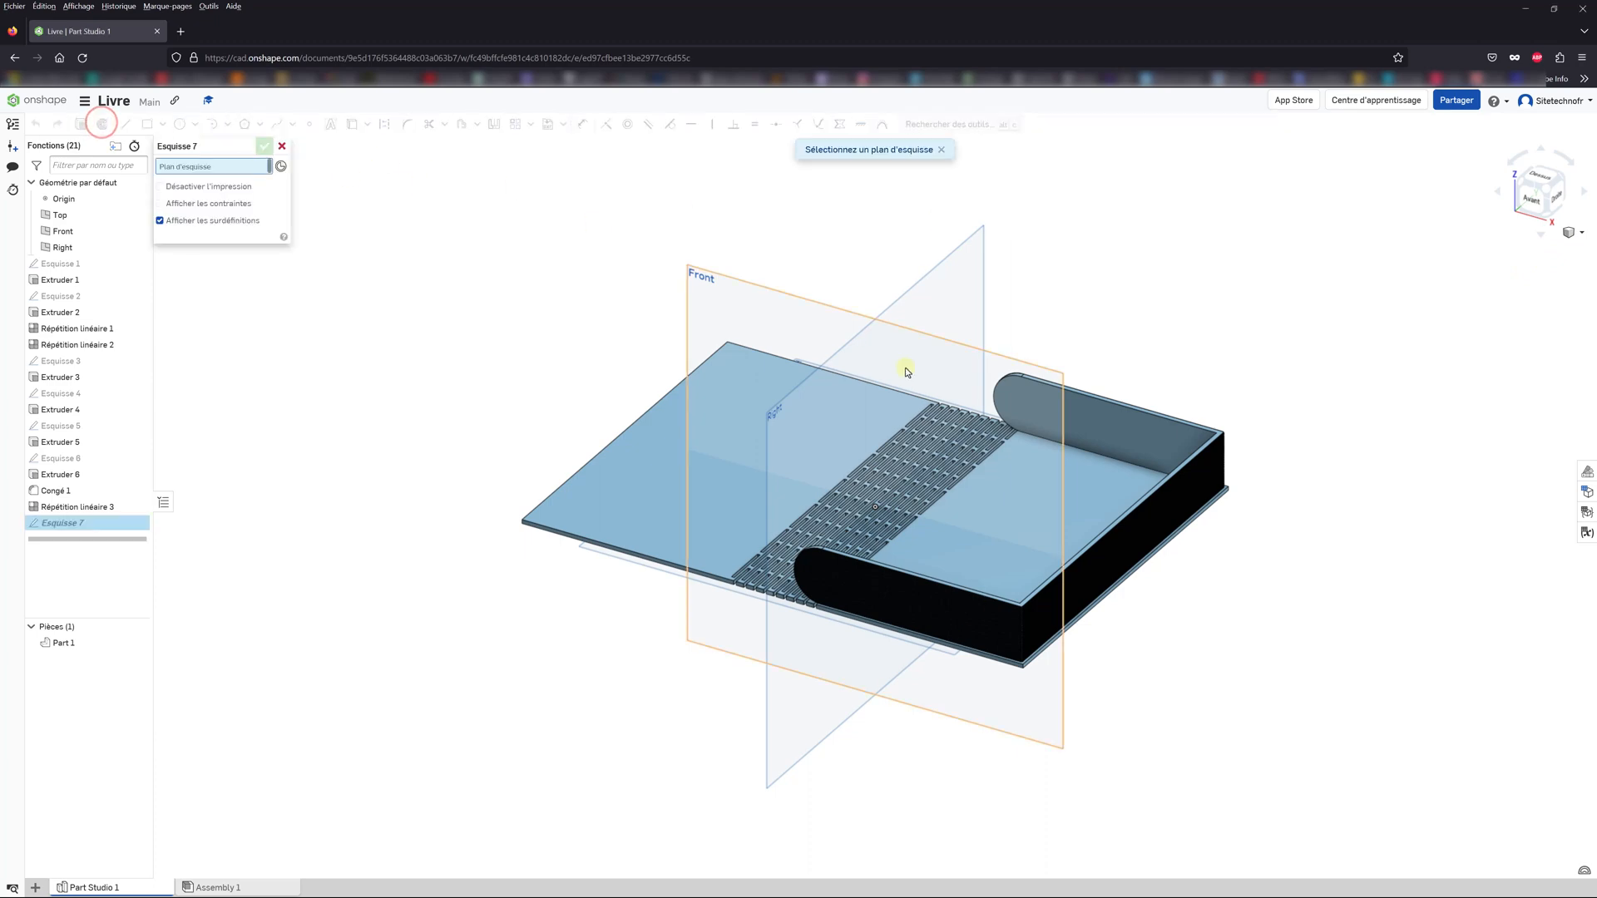
click(992, 507)
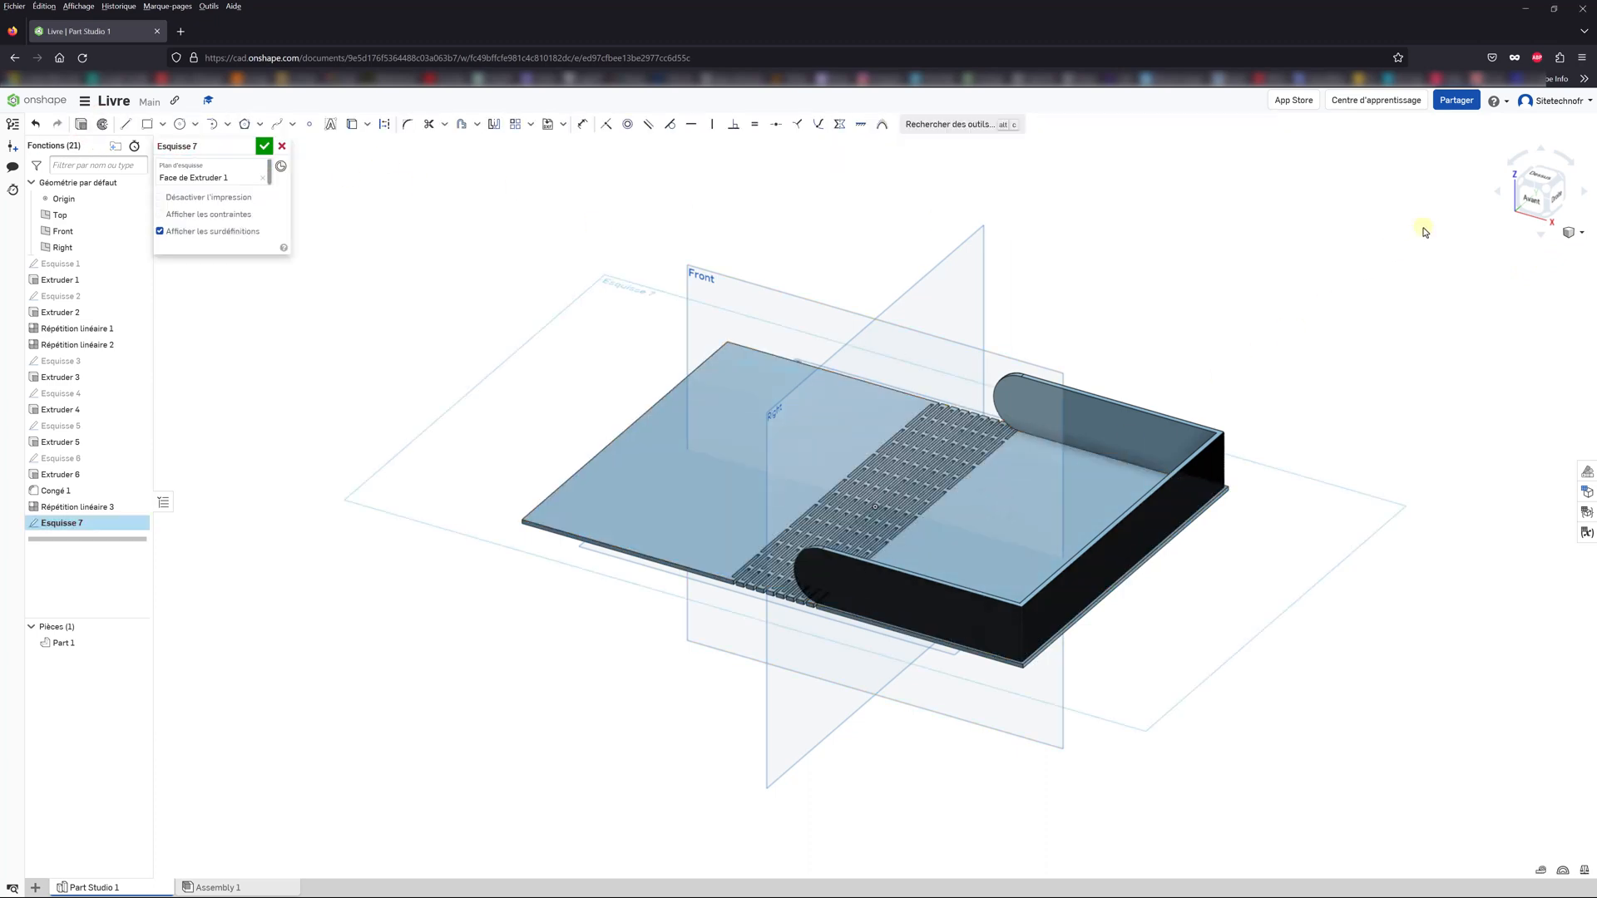
click(1536, 177)
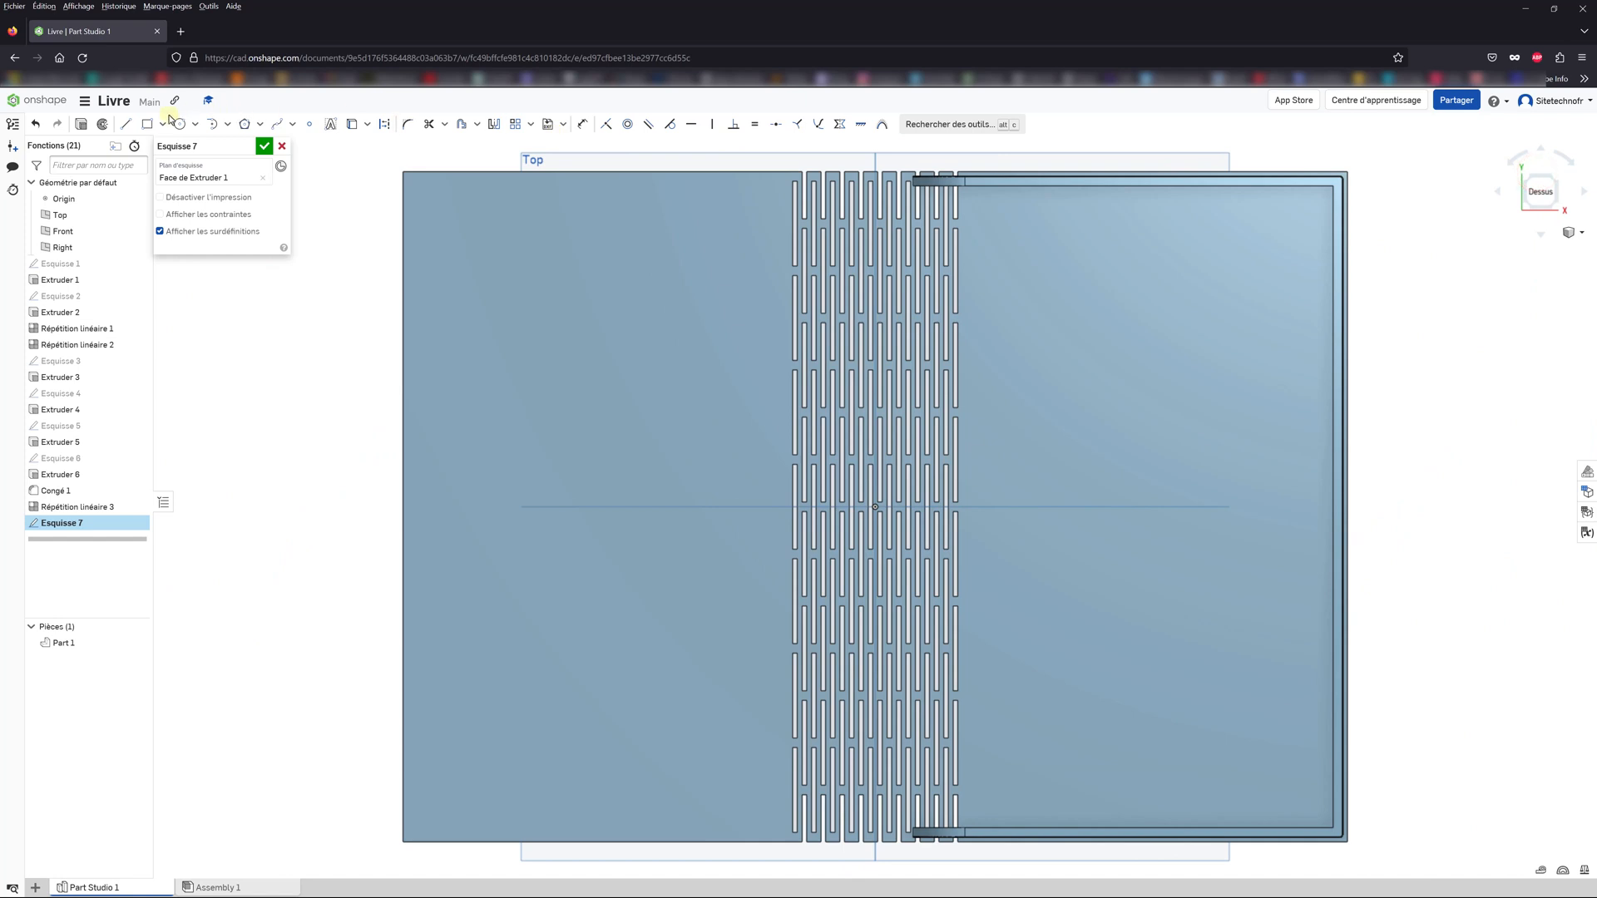
click(148, 124)
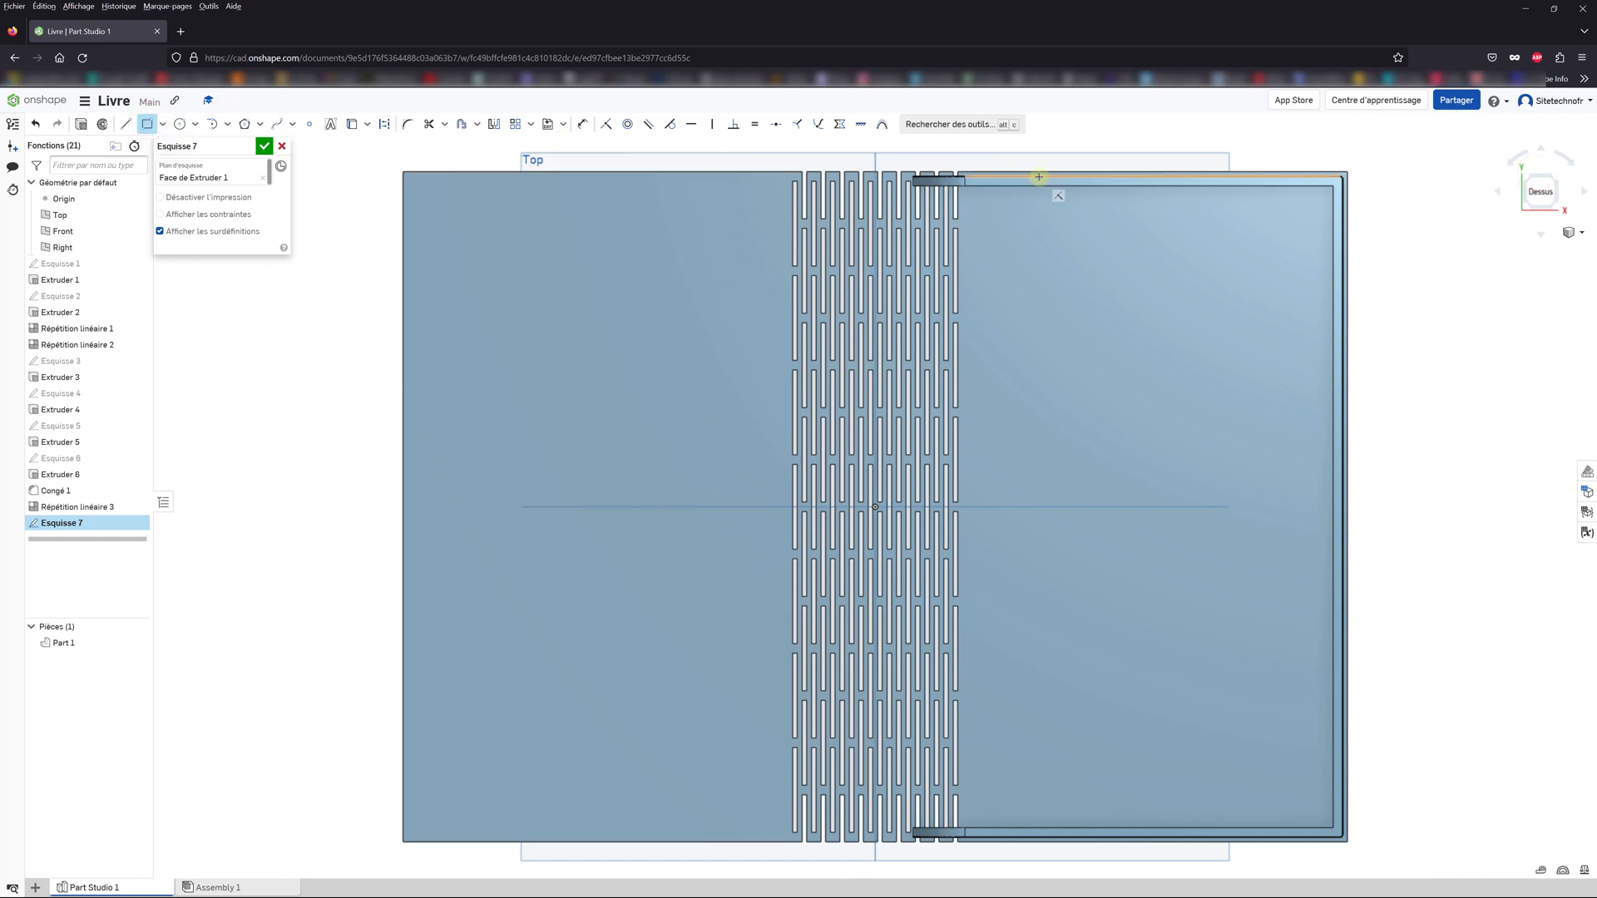
click(985, 185)
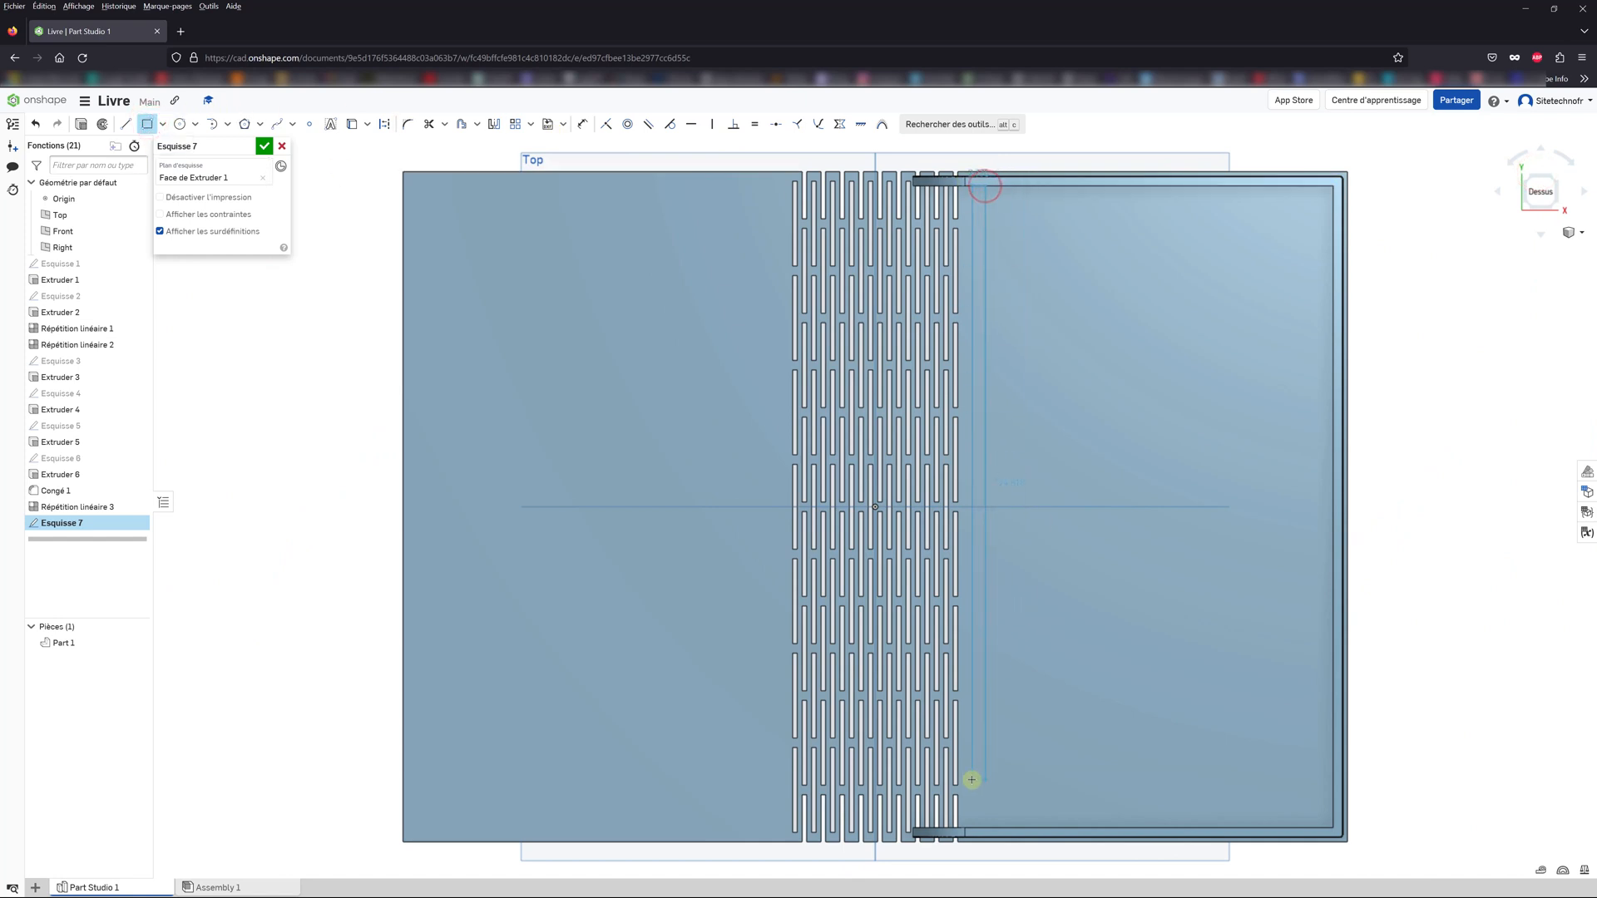
click(1011, 824)
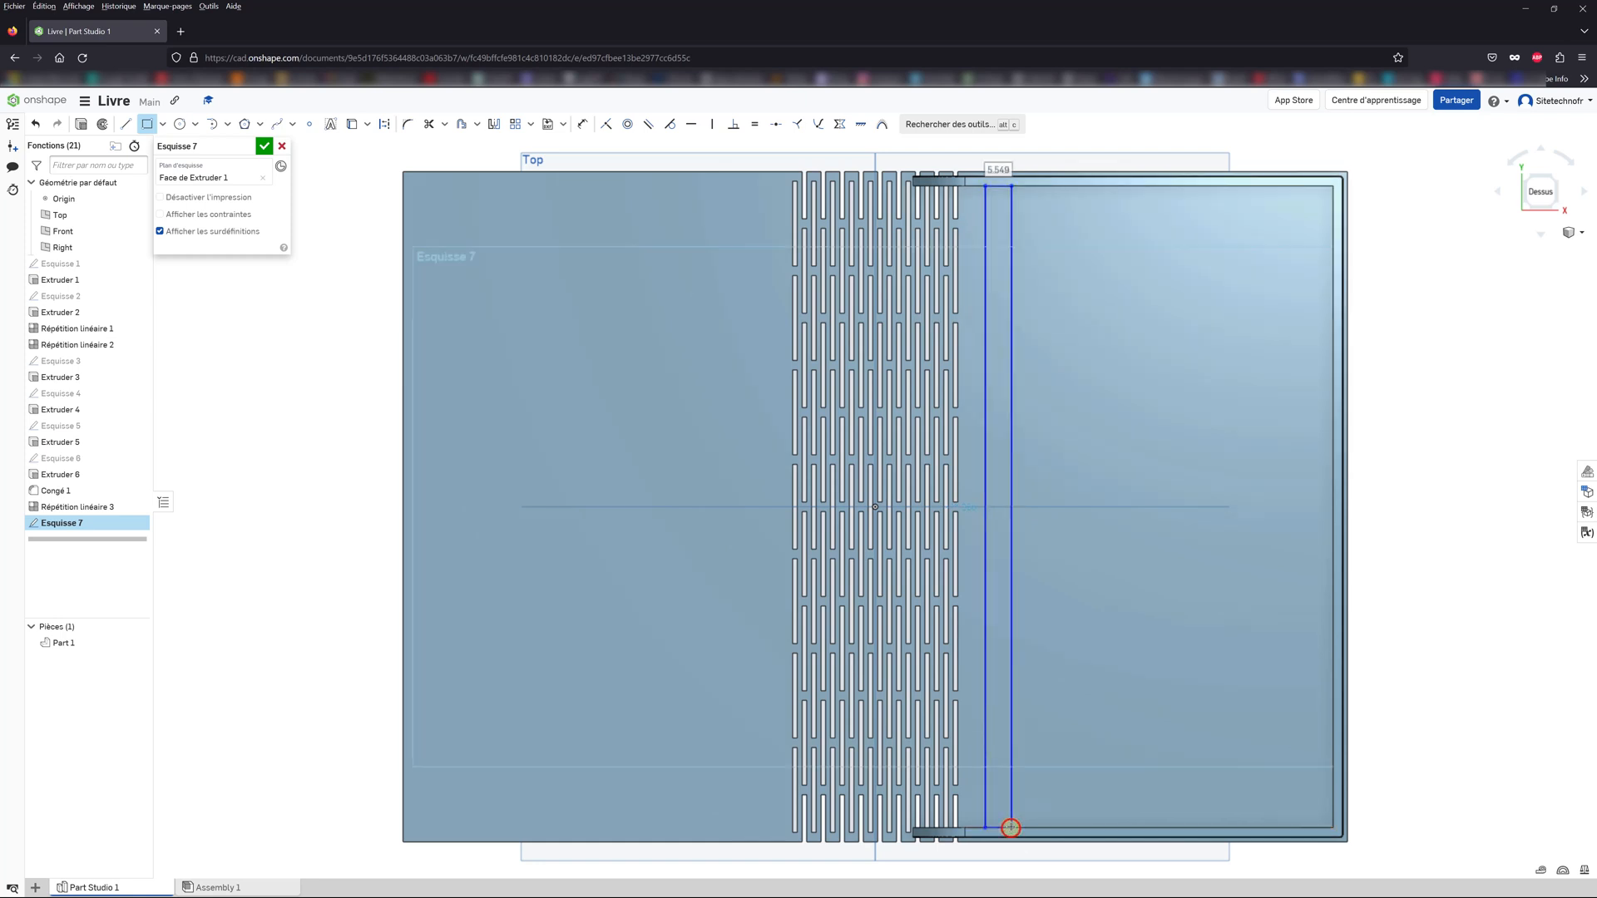
Step: Set the rectangle's width to 2 mm
click(584, 125)
scroll(1002, 175, up, 8)
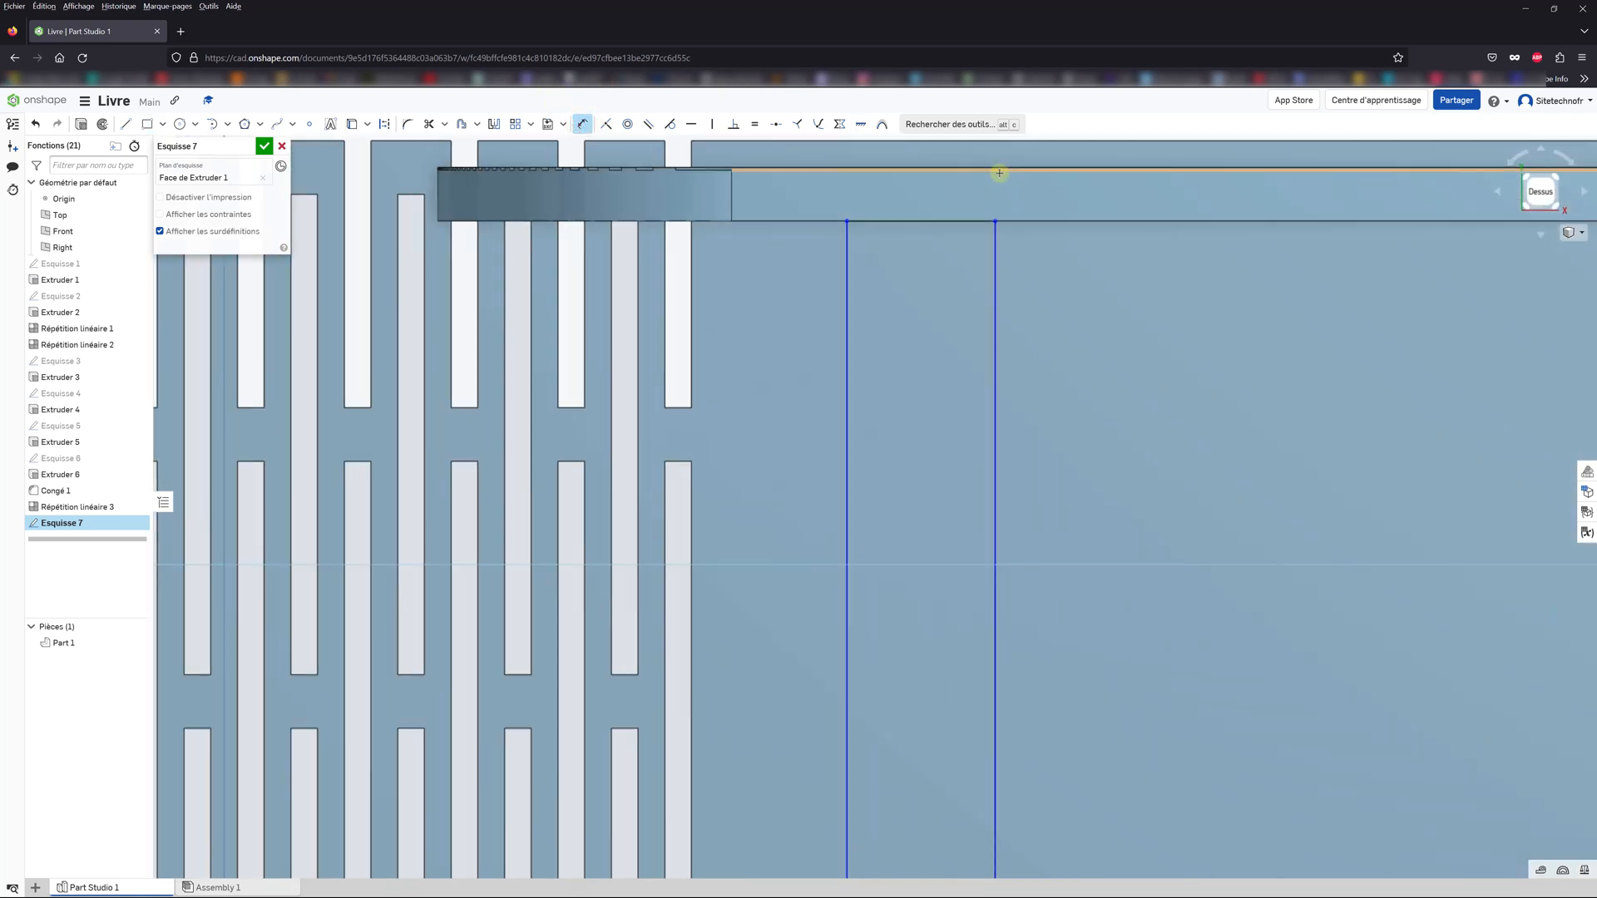
scroll(998, 173, up, 3)
click(932, 241)
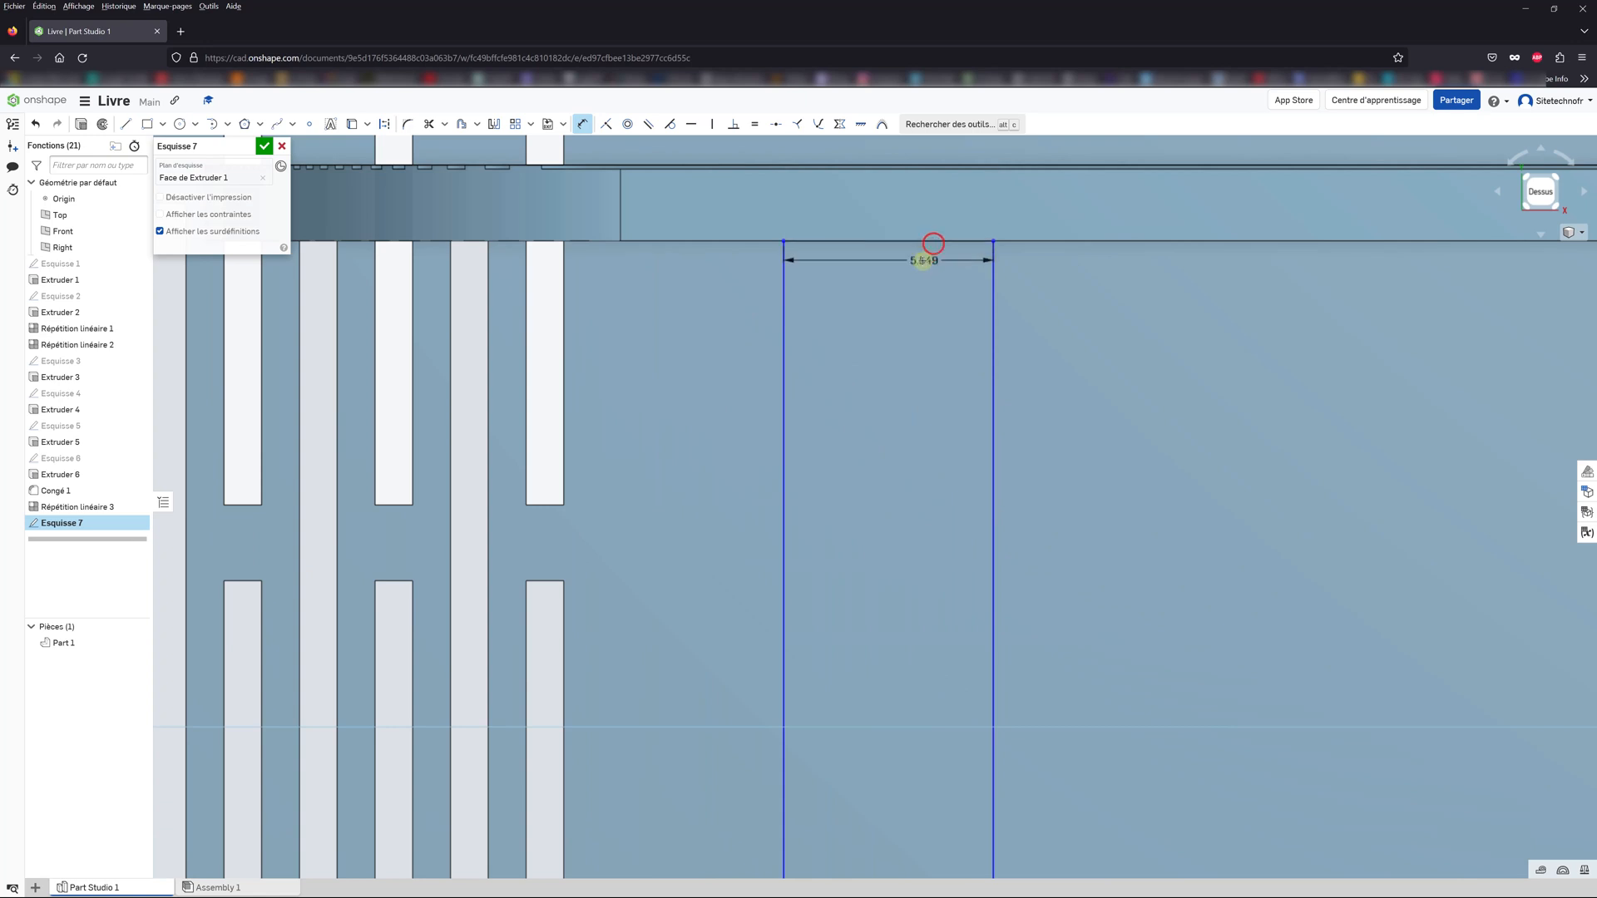
click(902, 288)
text(2)
key(Return)
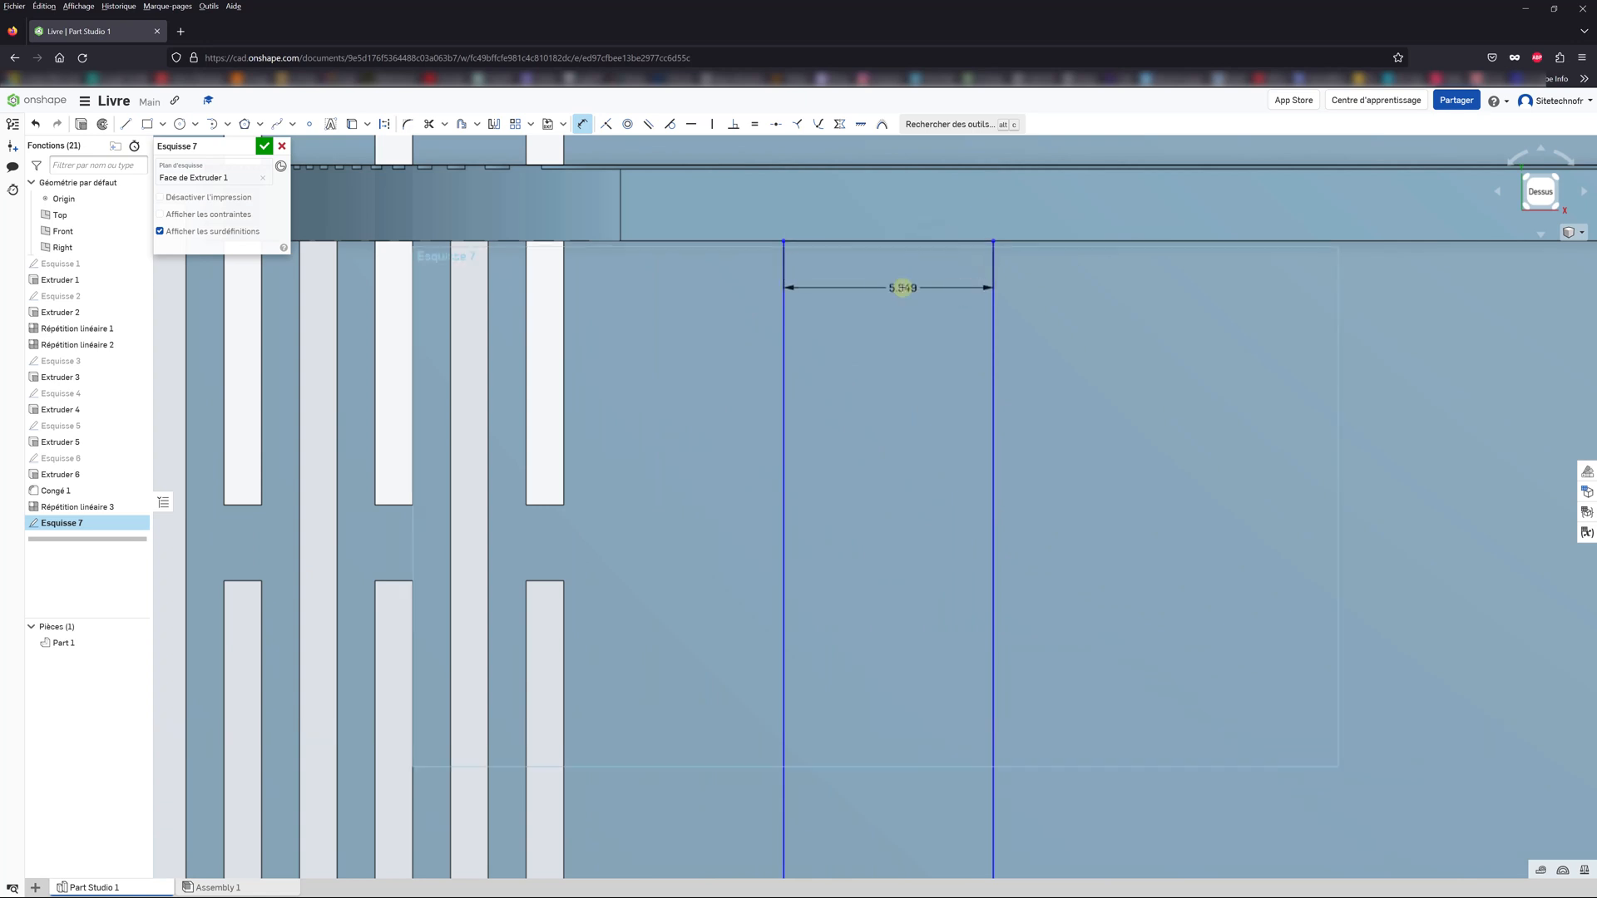
Step: Dimension the rectangle's near long side at 1 mm from the last slot's edge and accept the sketch
click(563, 401)
click(783, 374)
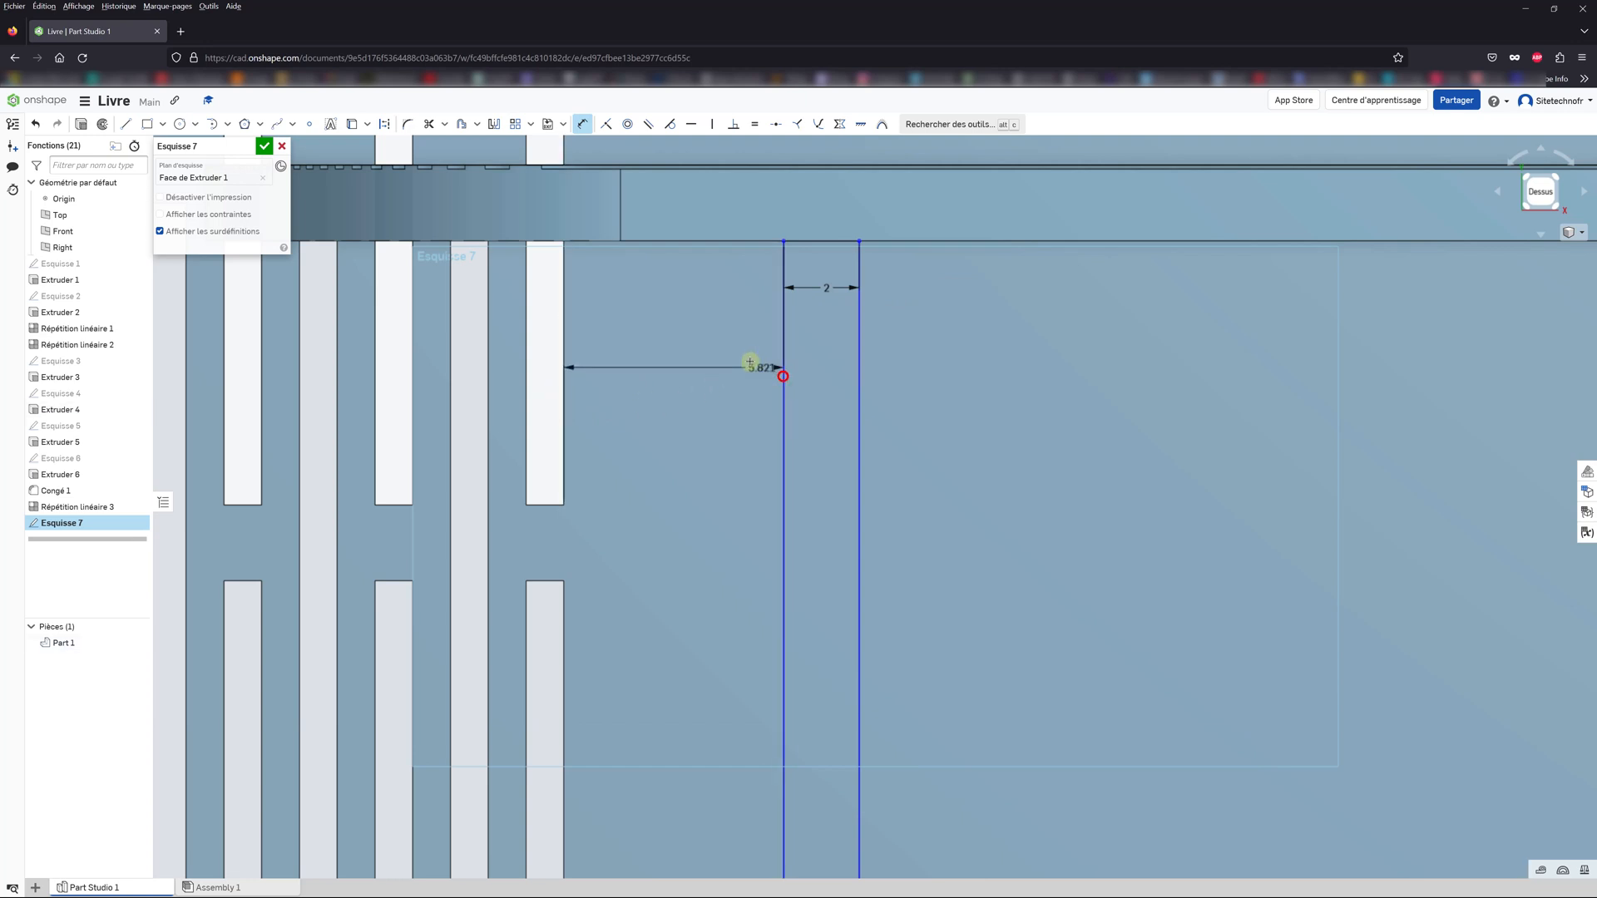
click(649, 288)
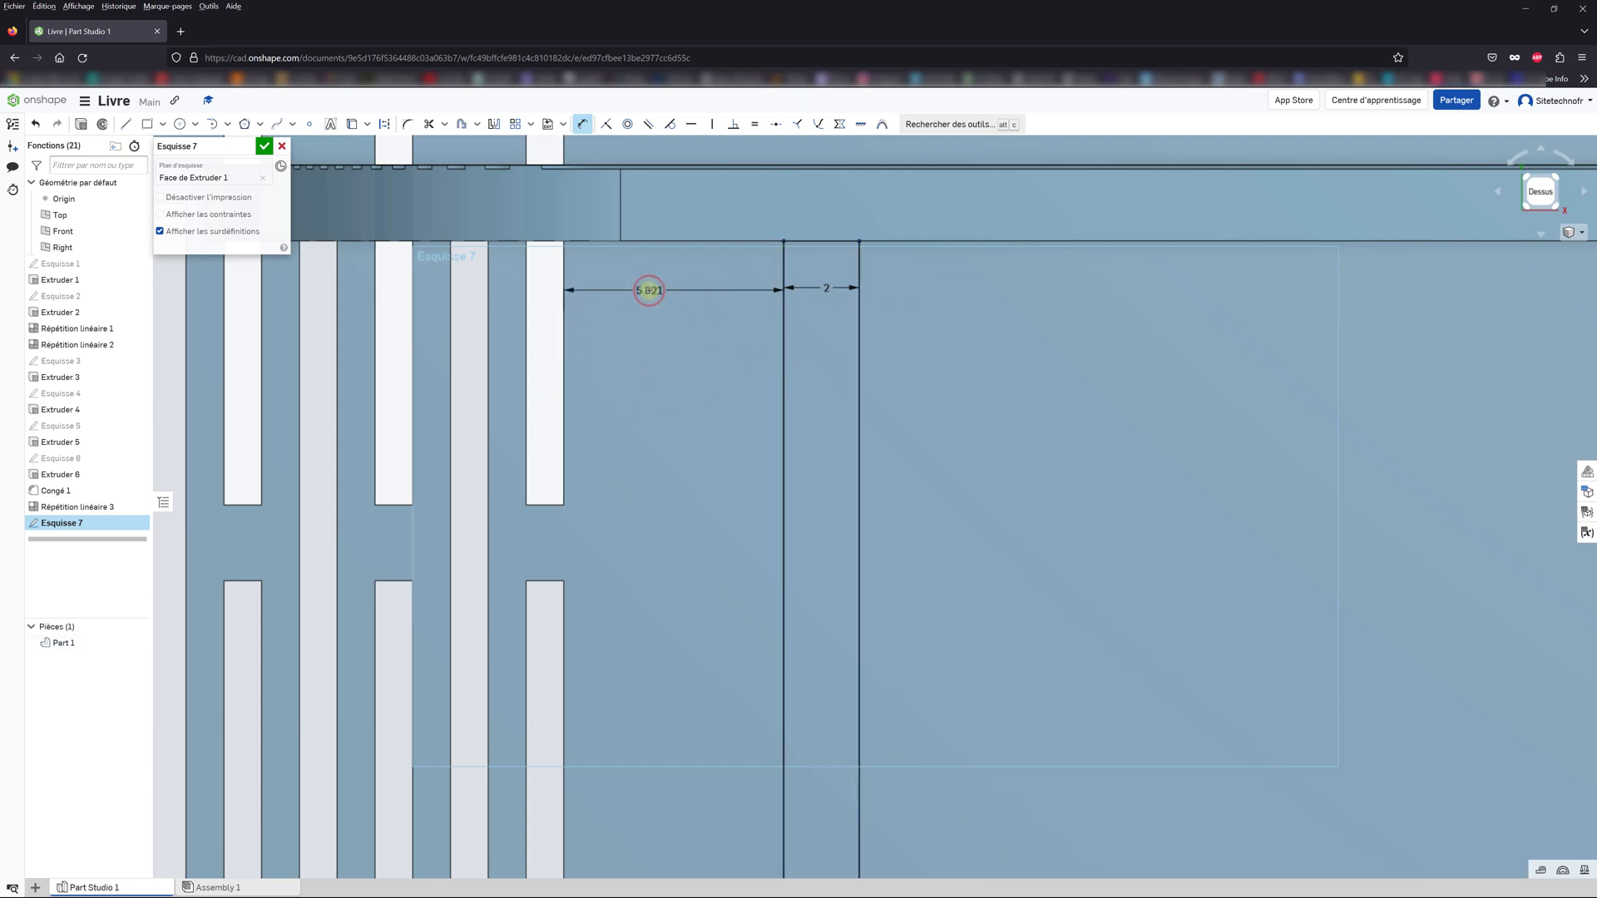
text(1)
key(Return)
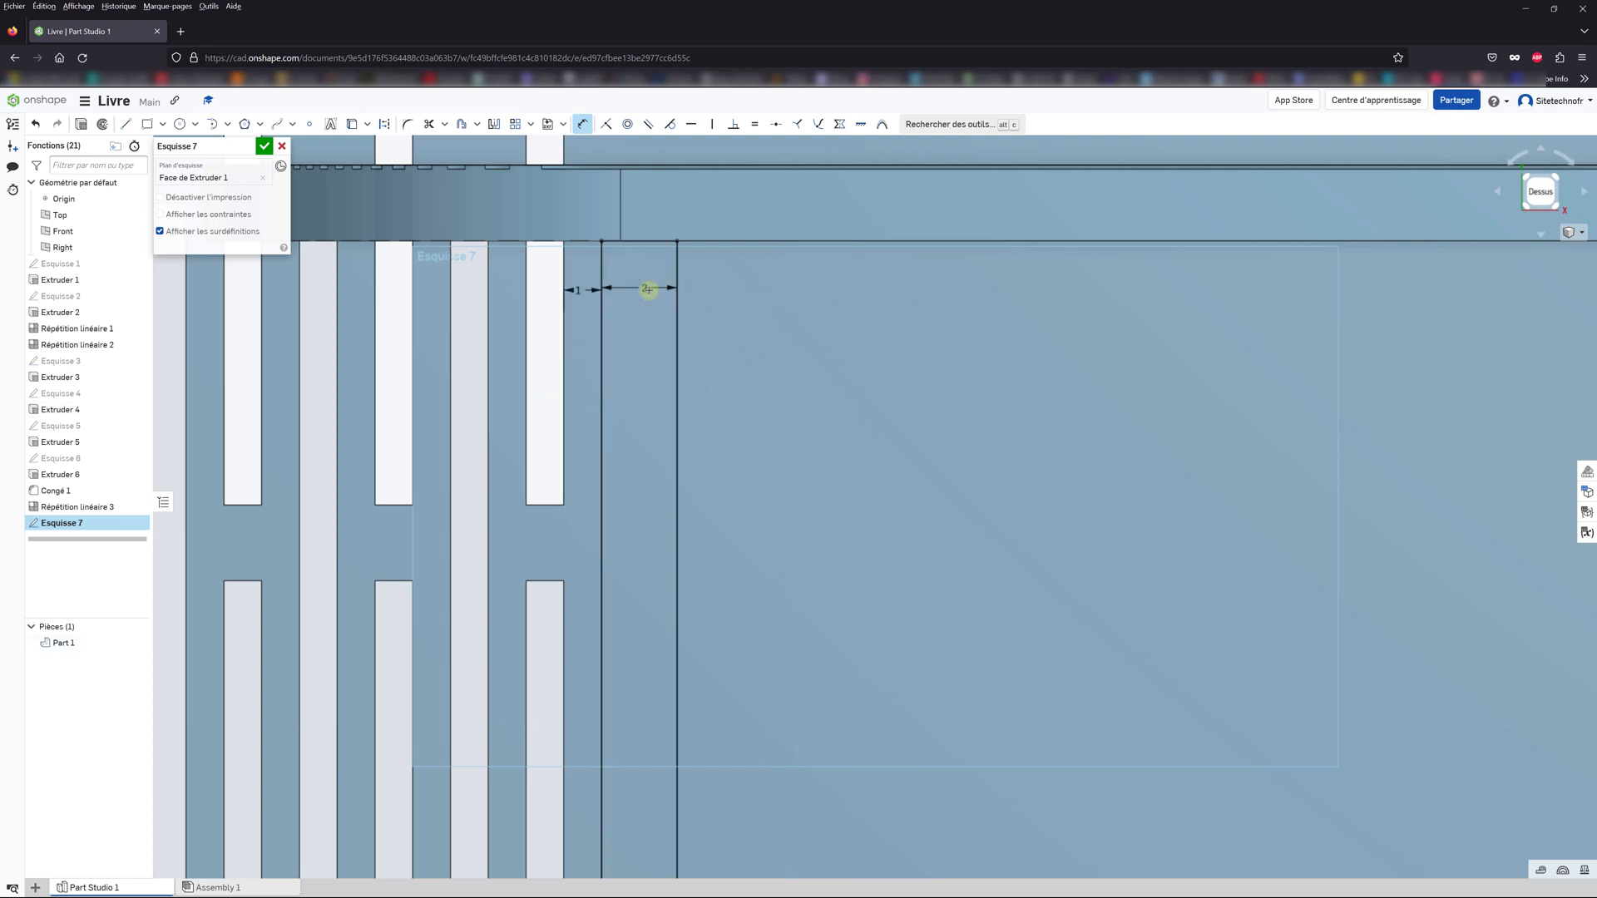
click(264, 147)
Step: Extrude the narrow rectangle sketch up to the top face of the page block's side wall, adding it to Part 1
scroll(463, 376, down, 5)
mouse_move(522, 452)
right_down()
mouse_move(515, 381)
mouse_move(556, 392)
mouse_move(560, 510)
mouse_move(514, 488)
mouse_move(524, 499)
right_up()
scroll(516, 380, down, 5)
click(77, 523)
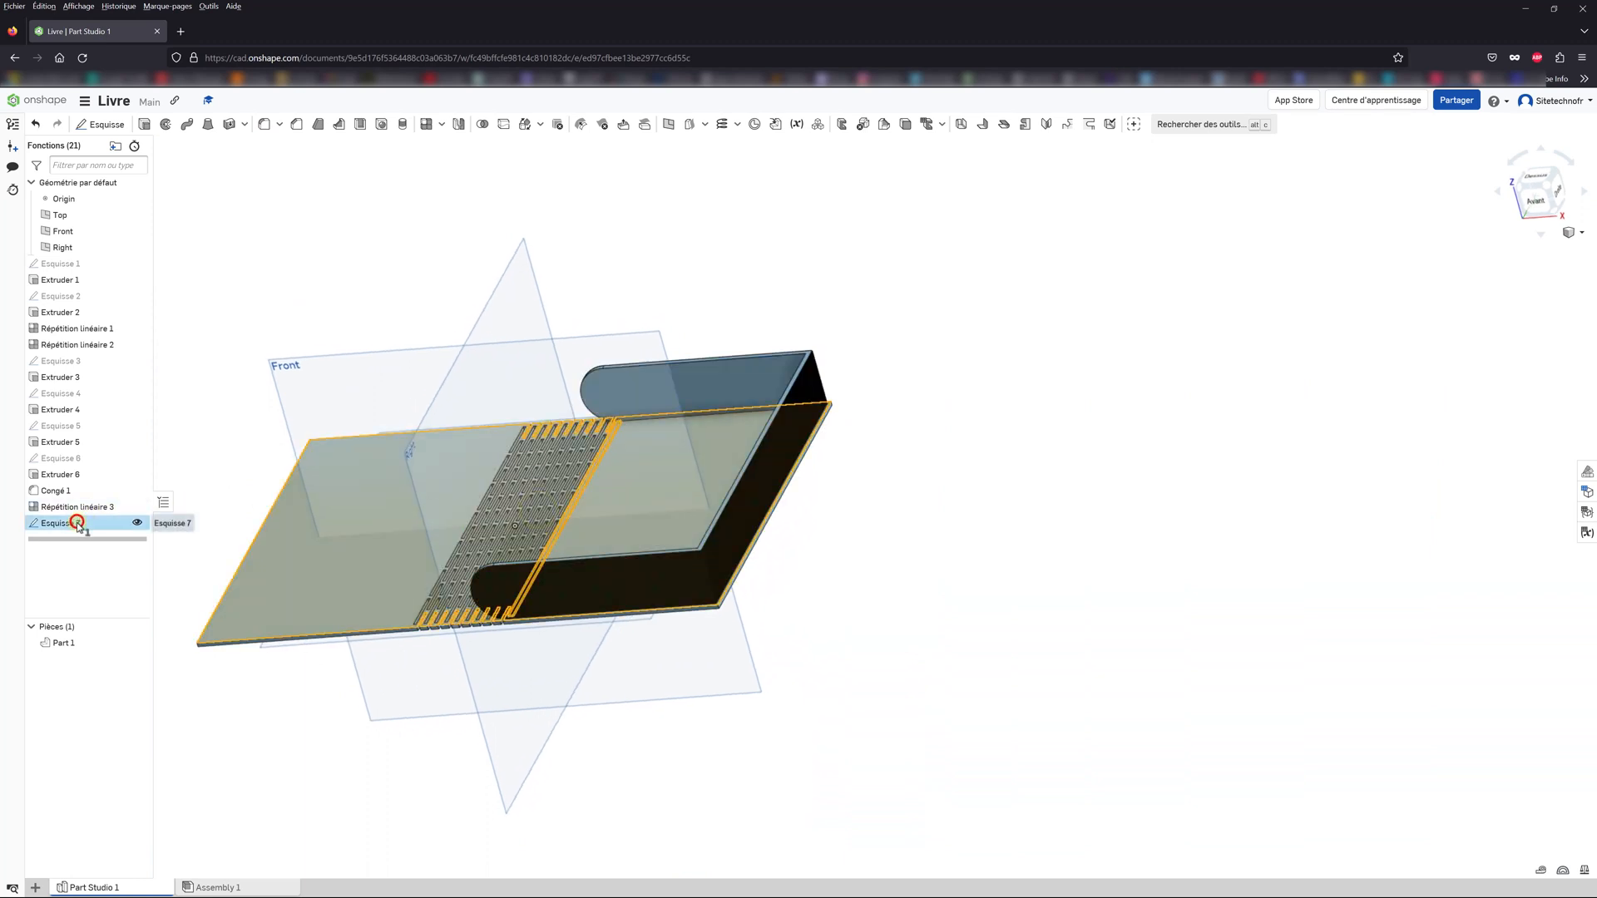
click(144, 125)
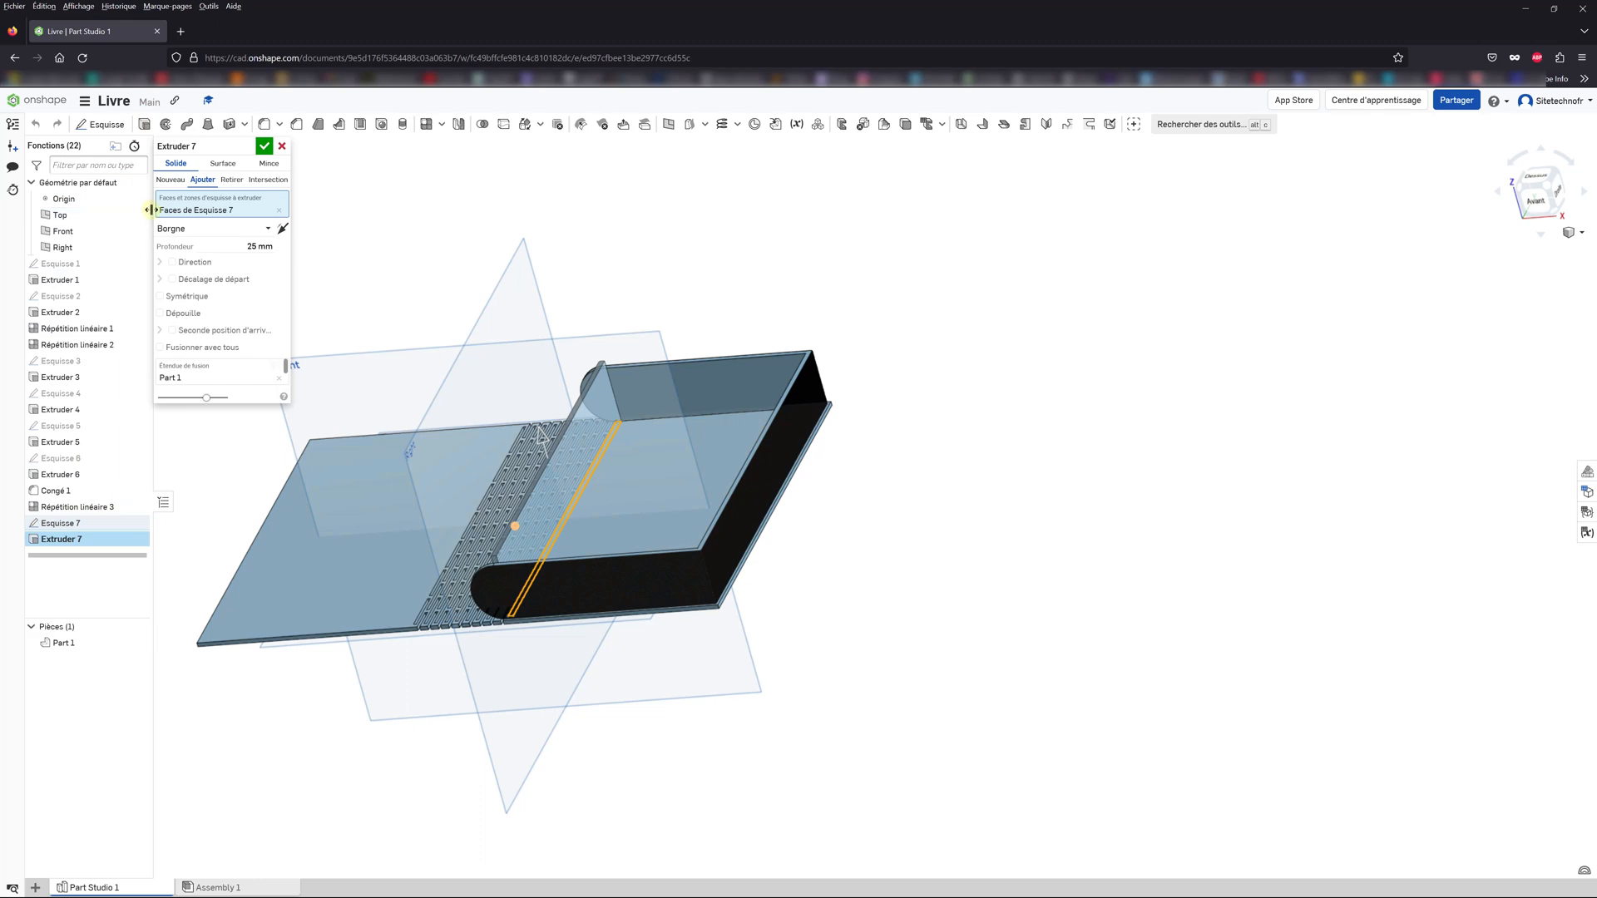
click(267, 227)
click(196, 280)
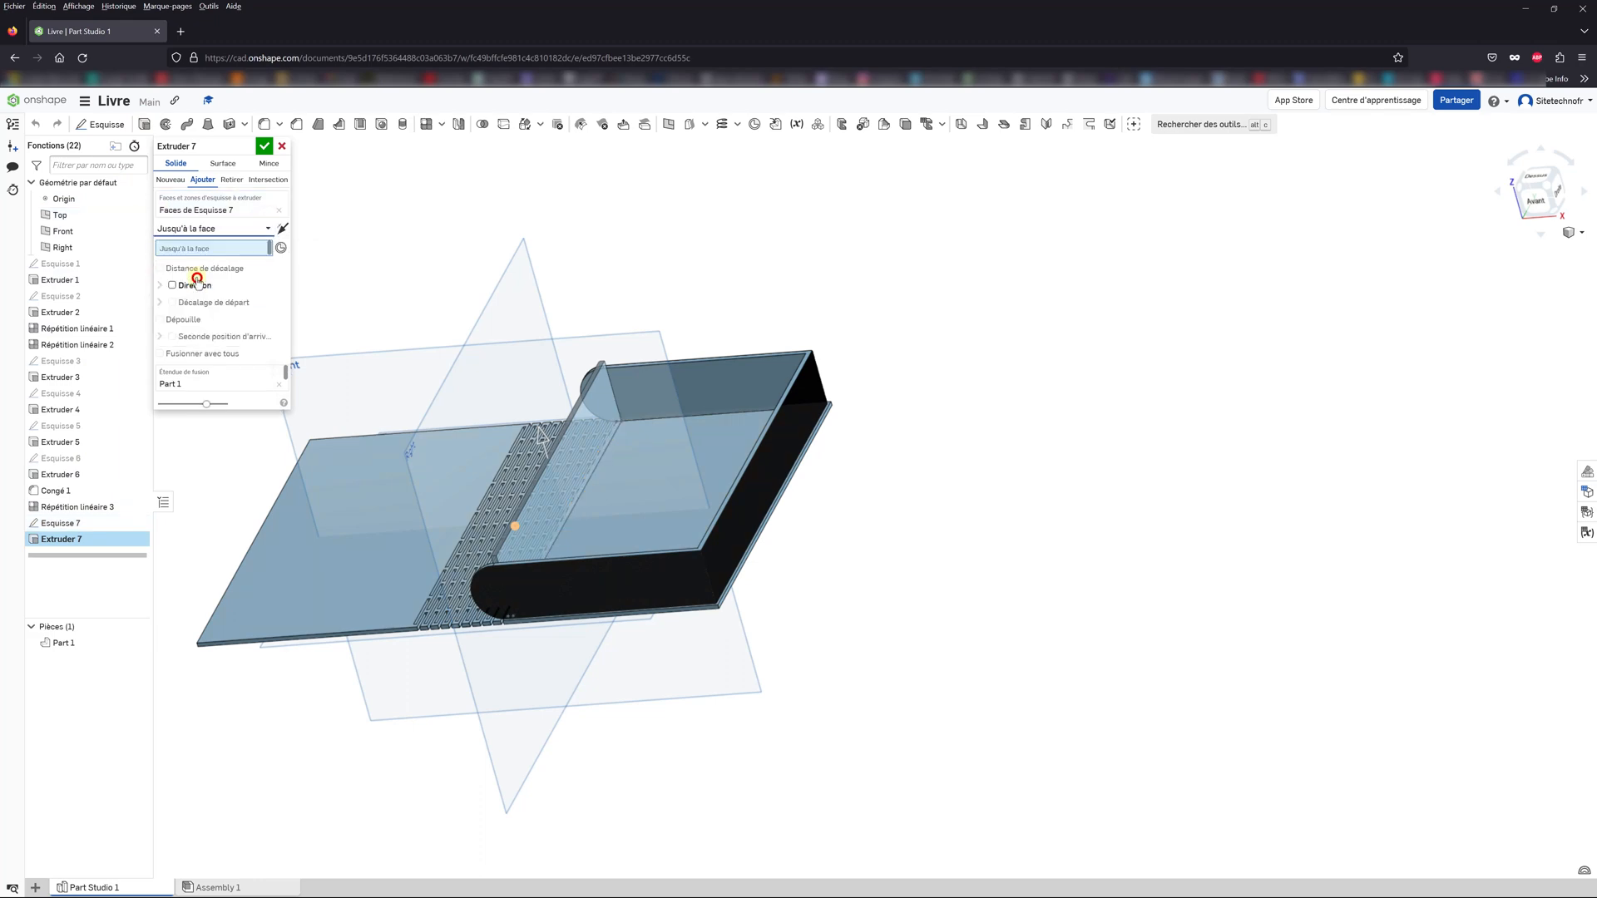
scroll(663, 374, up, 5)
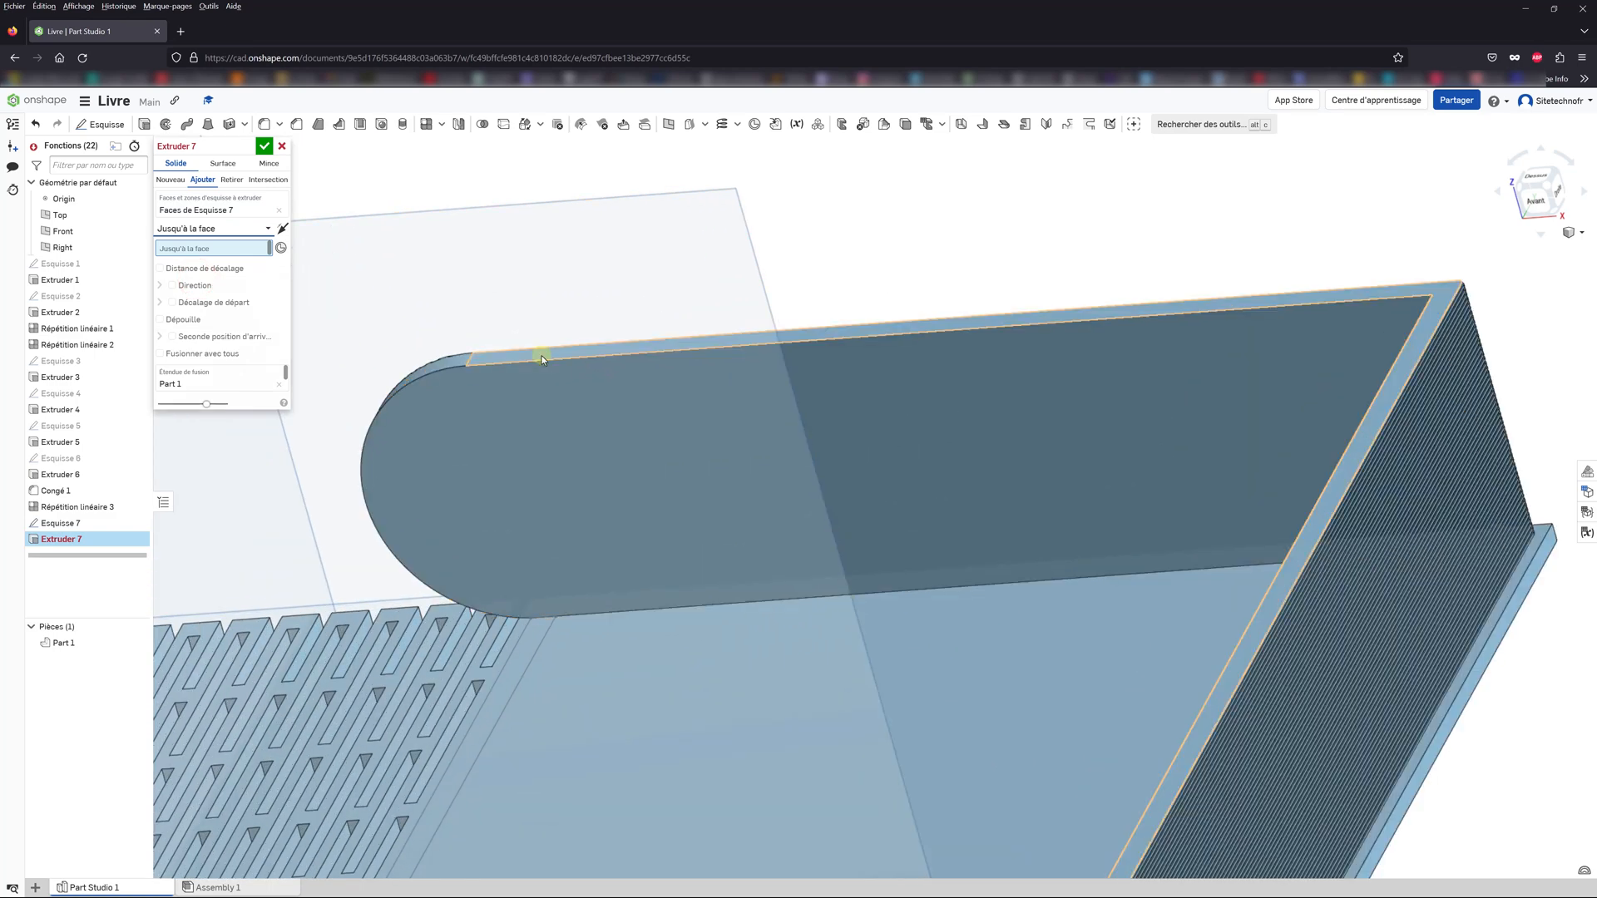
click(542, 356)
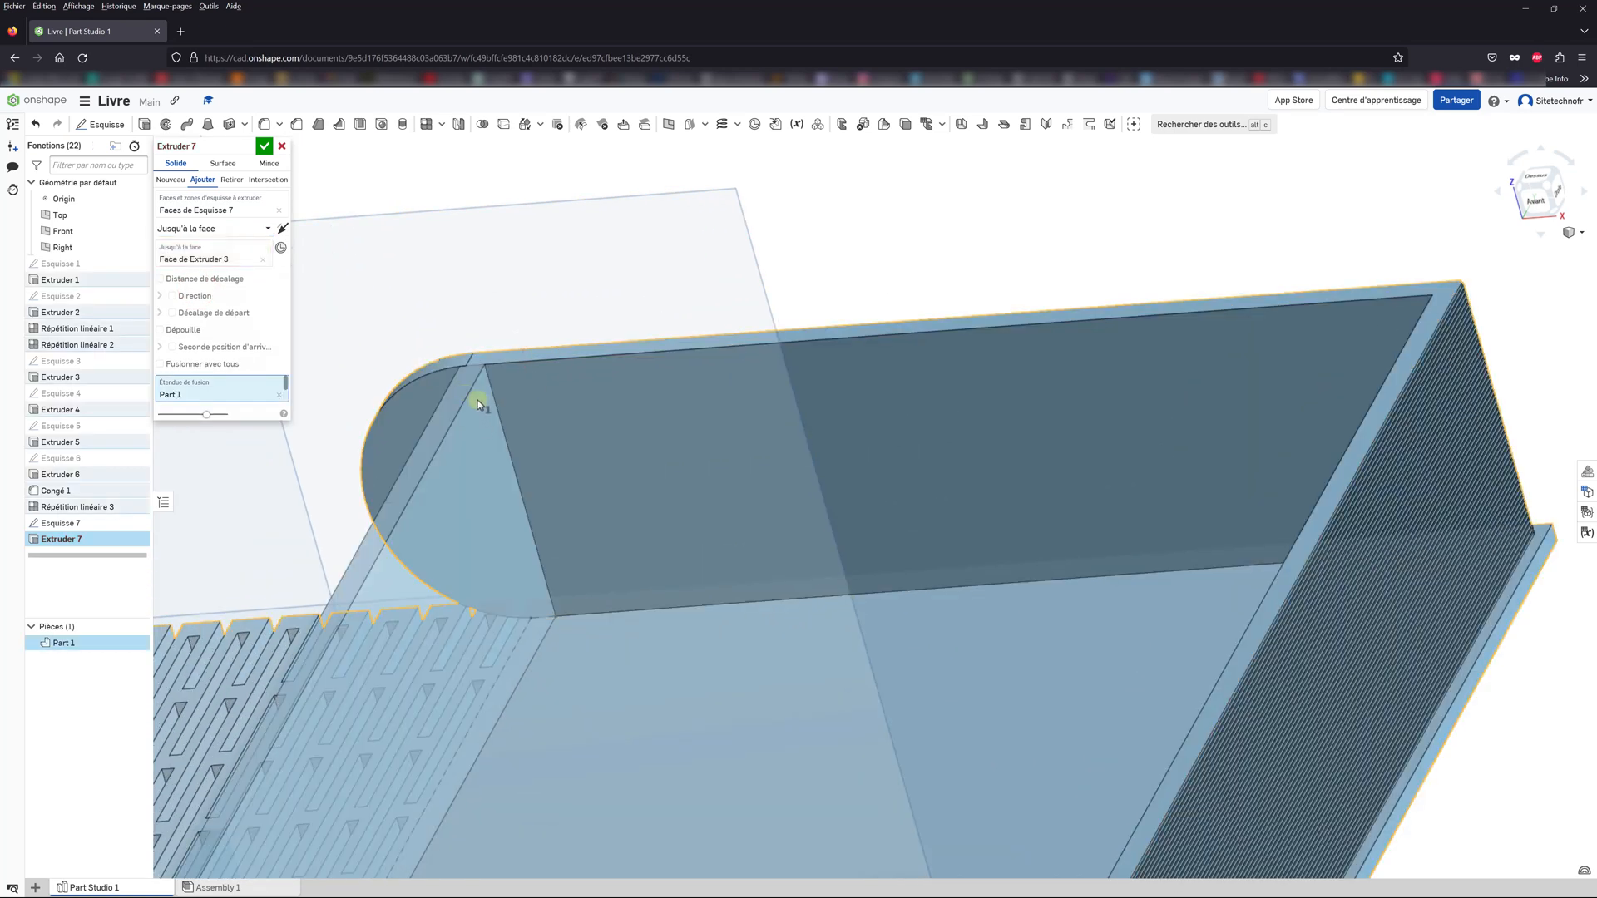
click(263, 147)
Step: Start a 1.5 mm radius fillet on the plate's two vertical corner edges at the page block end
scroll(613, 397, down, 10)
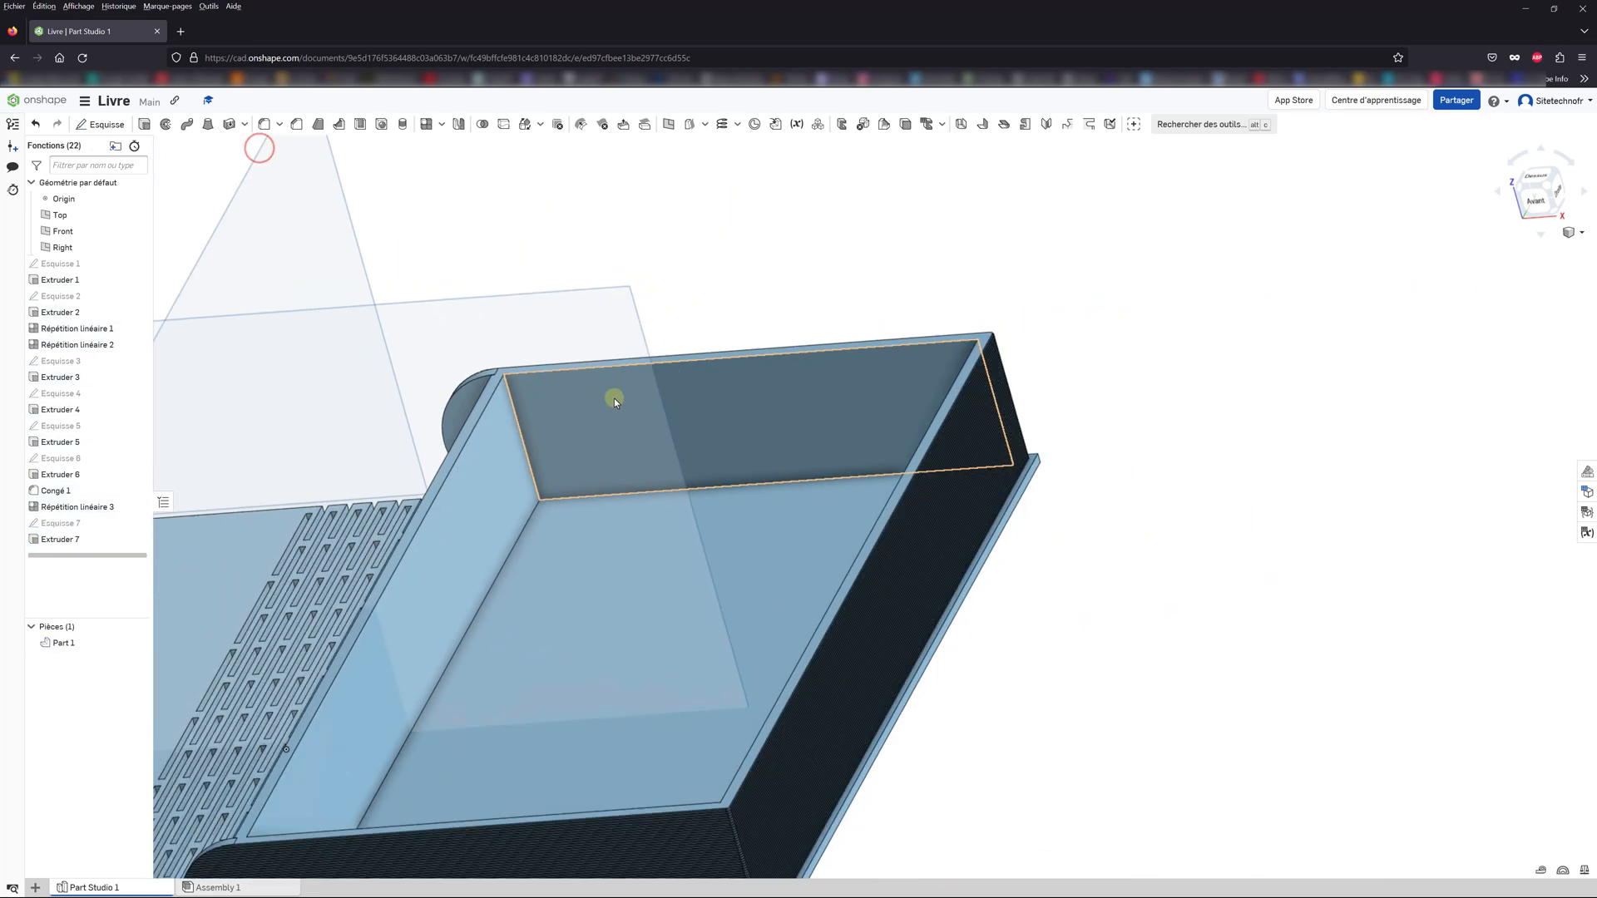
click(1553, 229)
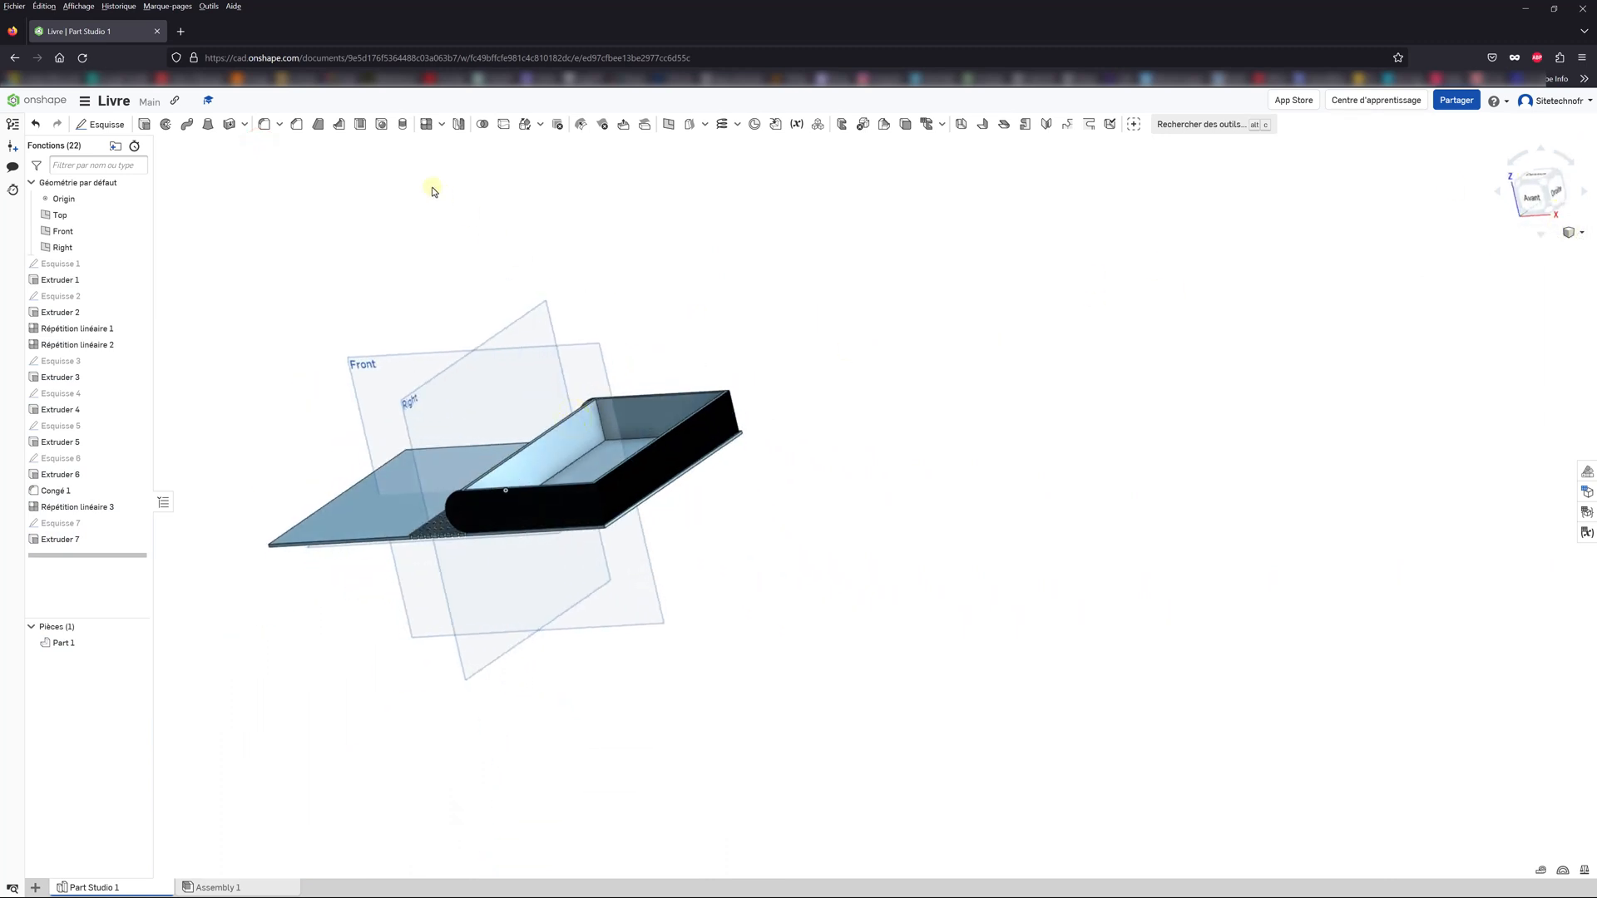
click(264, 127)
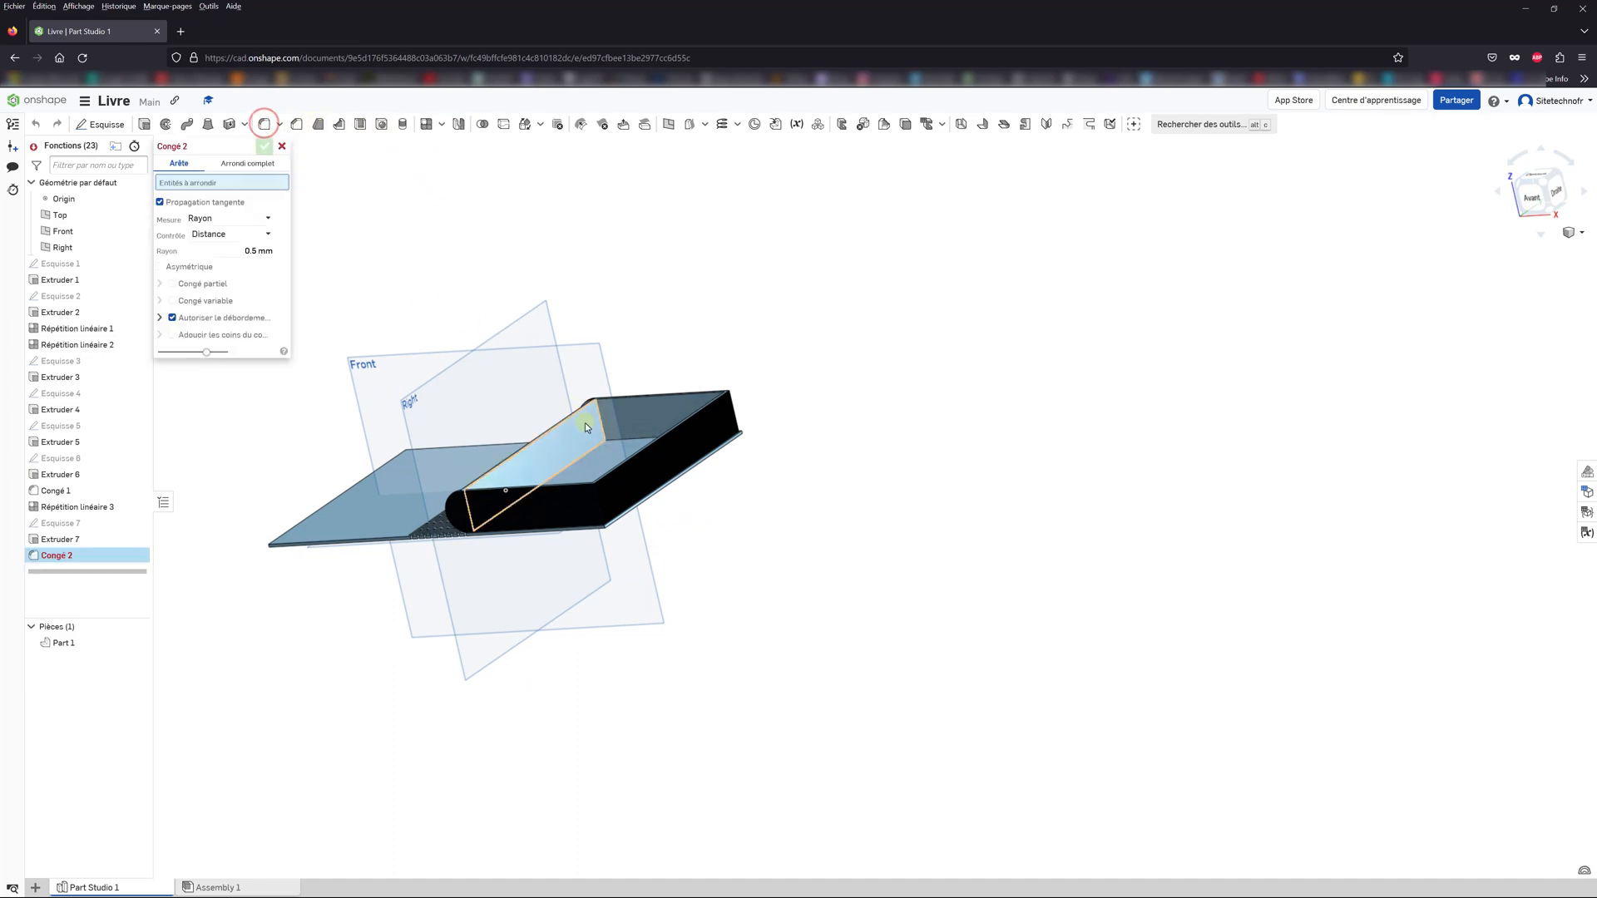
right_drag(584, 430, 632, 563)
scroll(613, 641, up, 6)
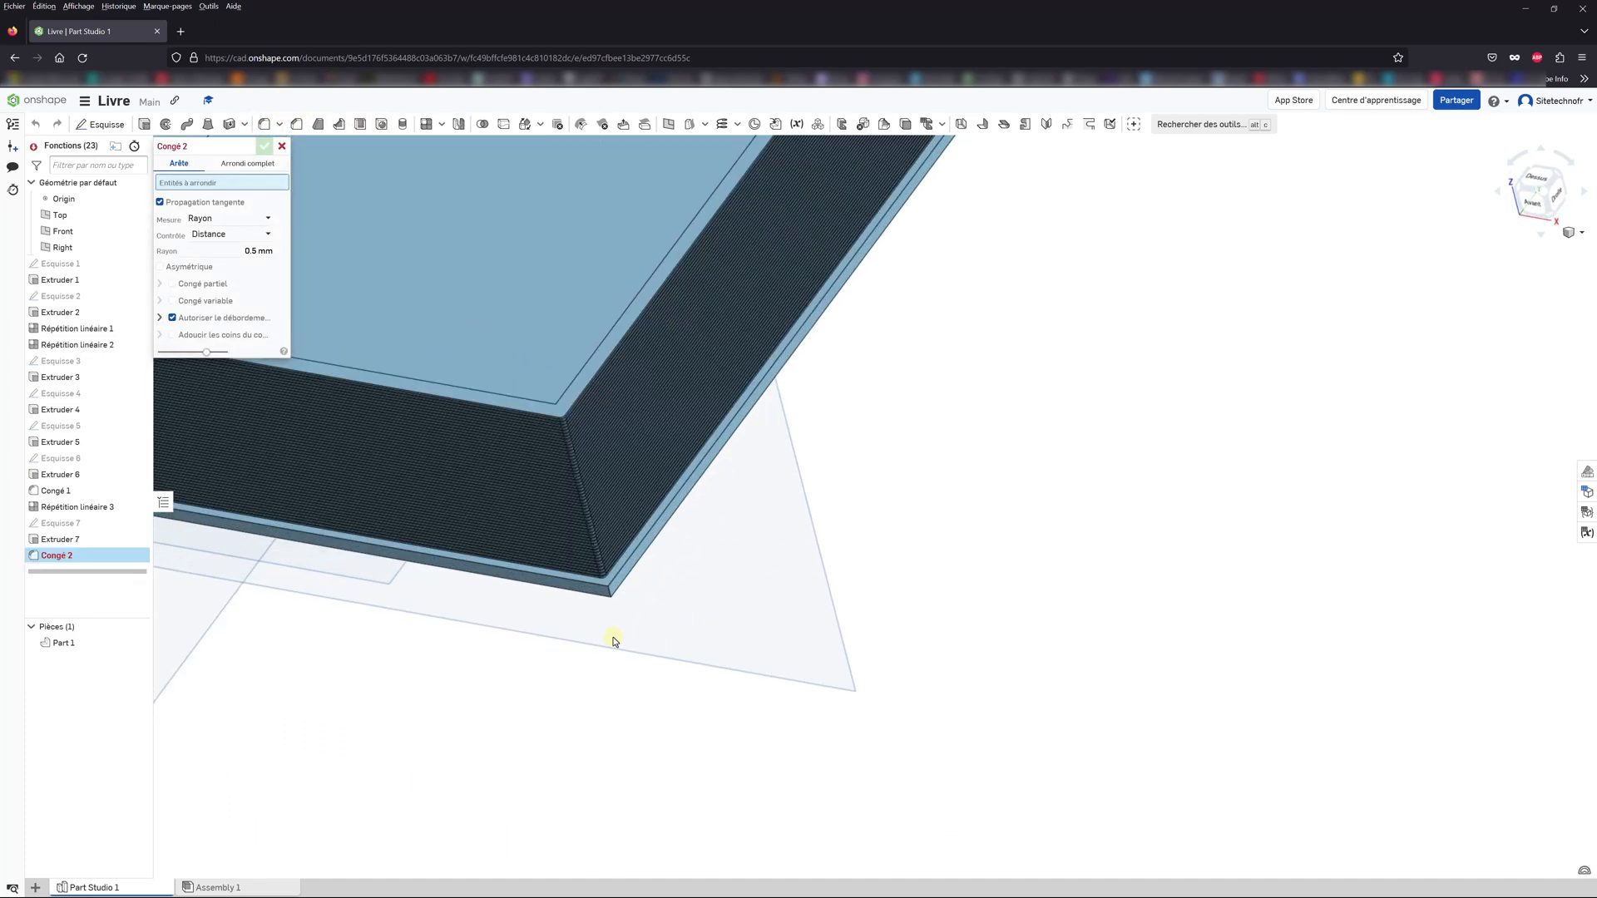
click(226, 252)
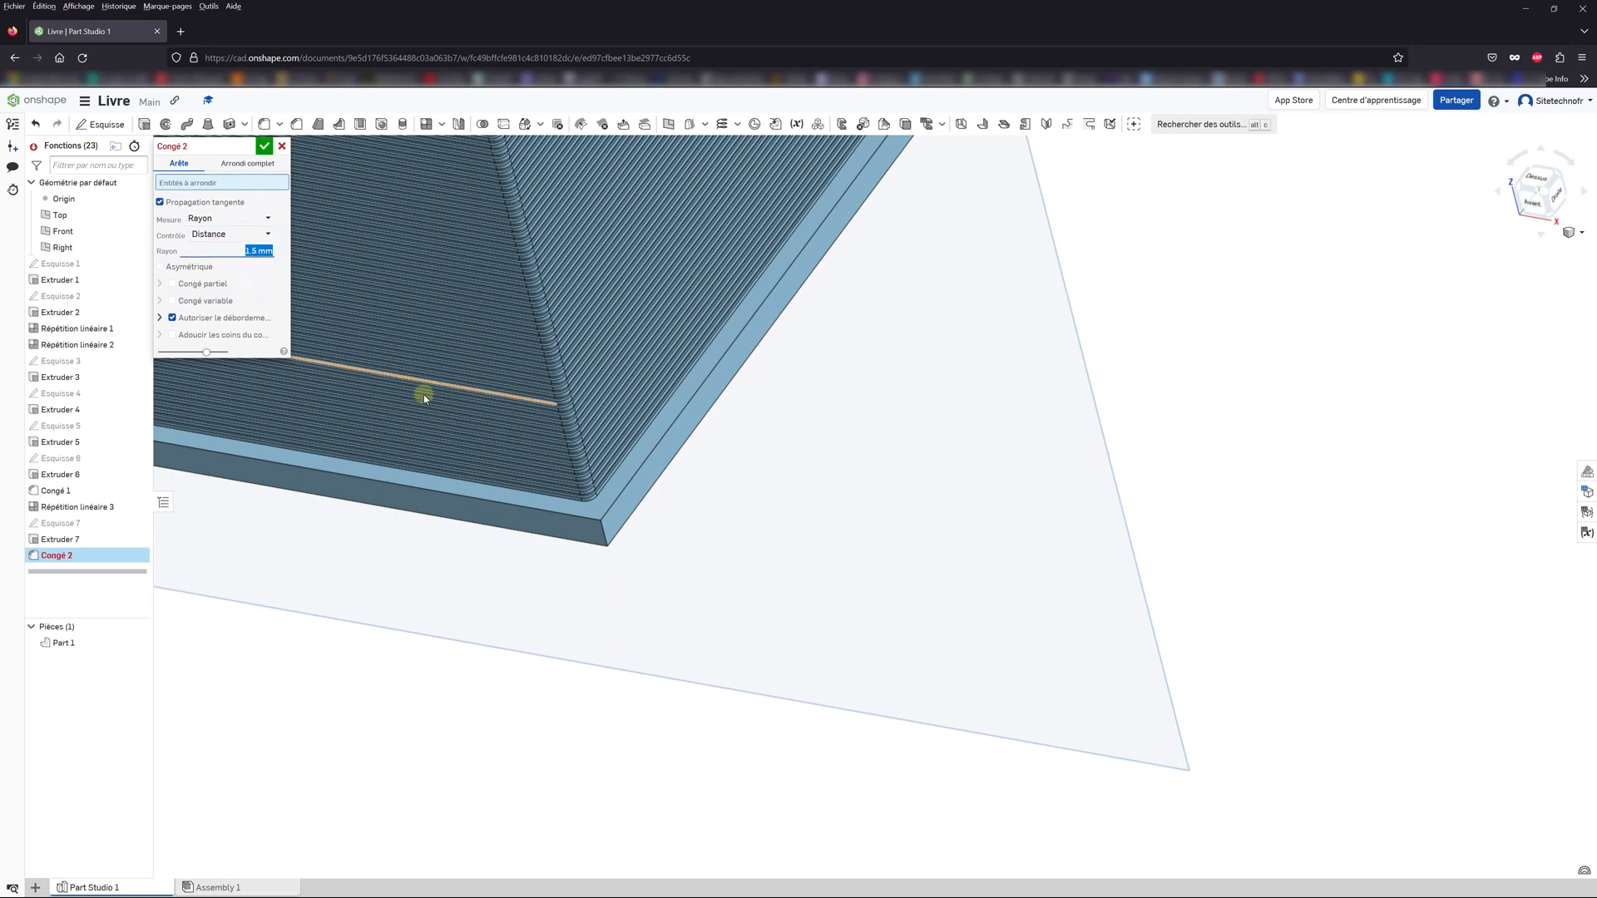
click(604, 535)
right_drag(695, 502, 823, 370)
scroll(823, 370, down, 5)
scroll(902, 260, up, 10)
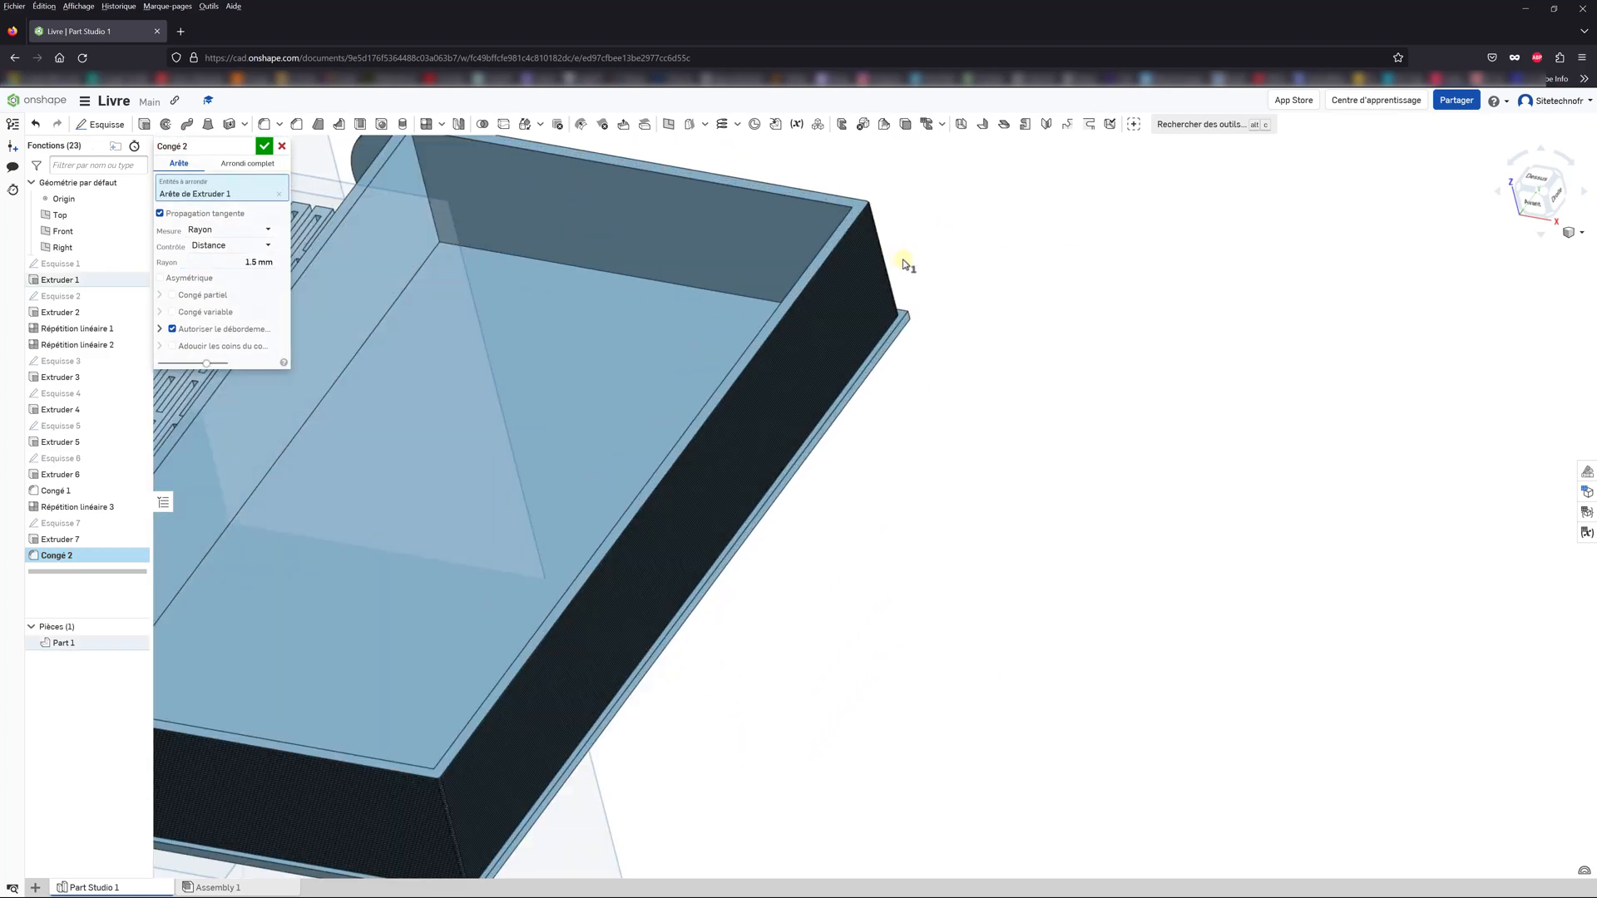
click(916, 387)
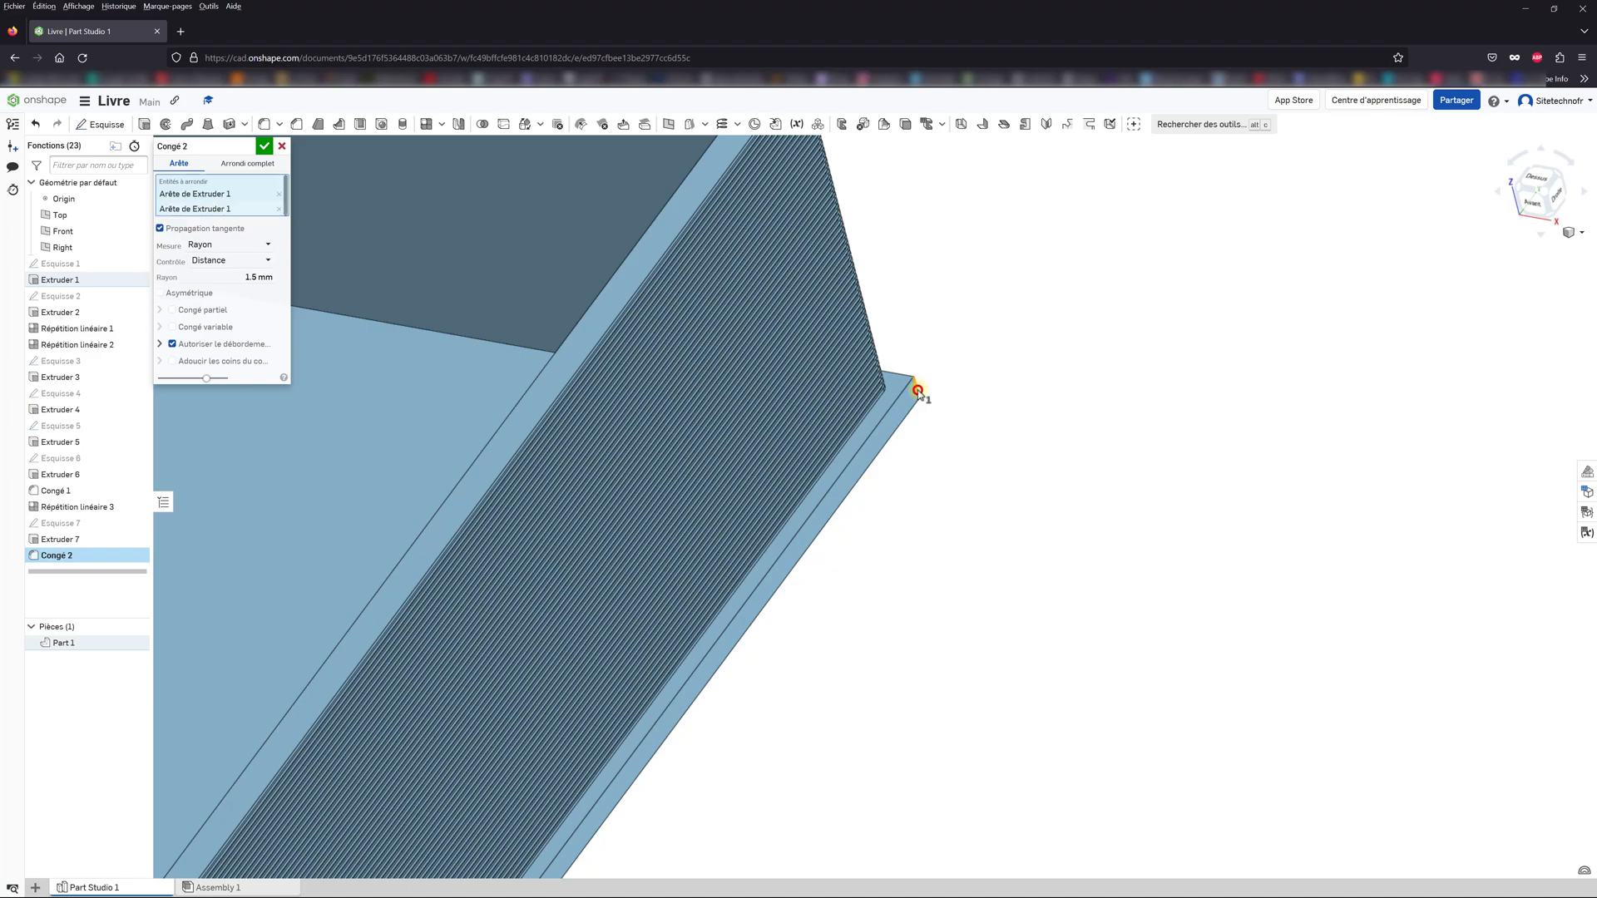
scroll(918, 389, down, 8)
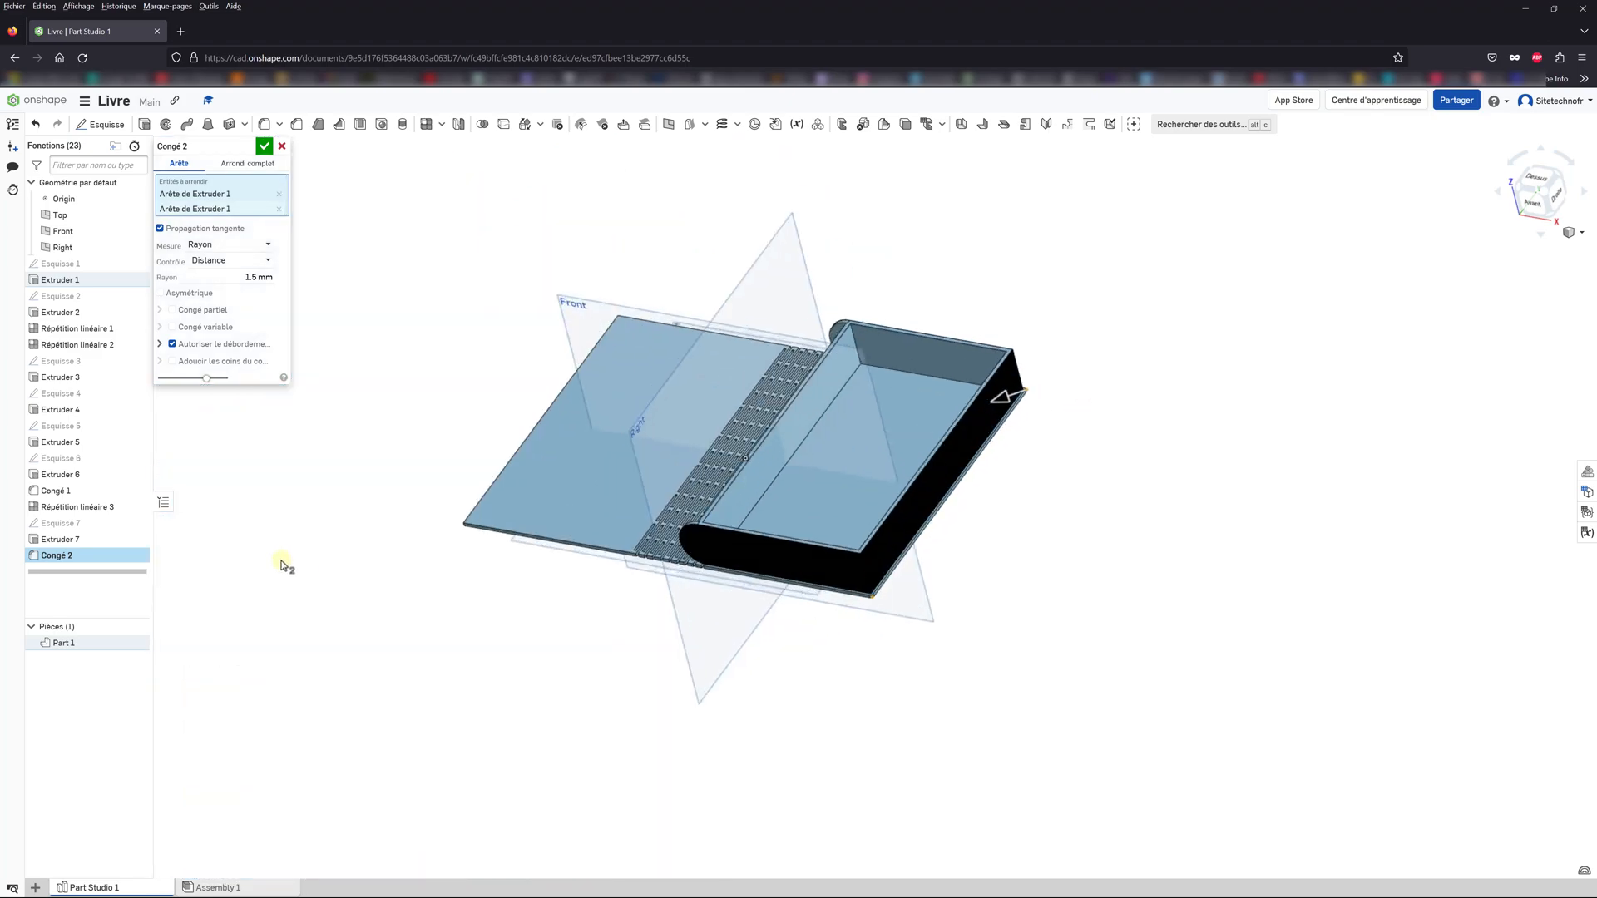
Step: Add the plate's two vertical corner edges at the free cover end to the fillet and accept it
scroll(454, 540, up, 10)
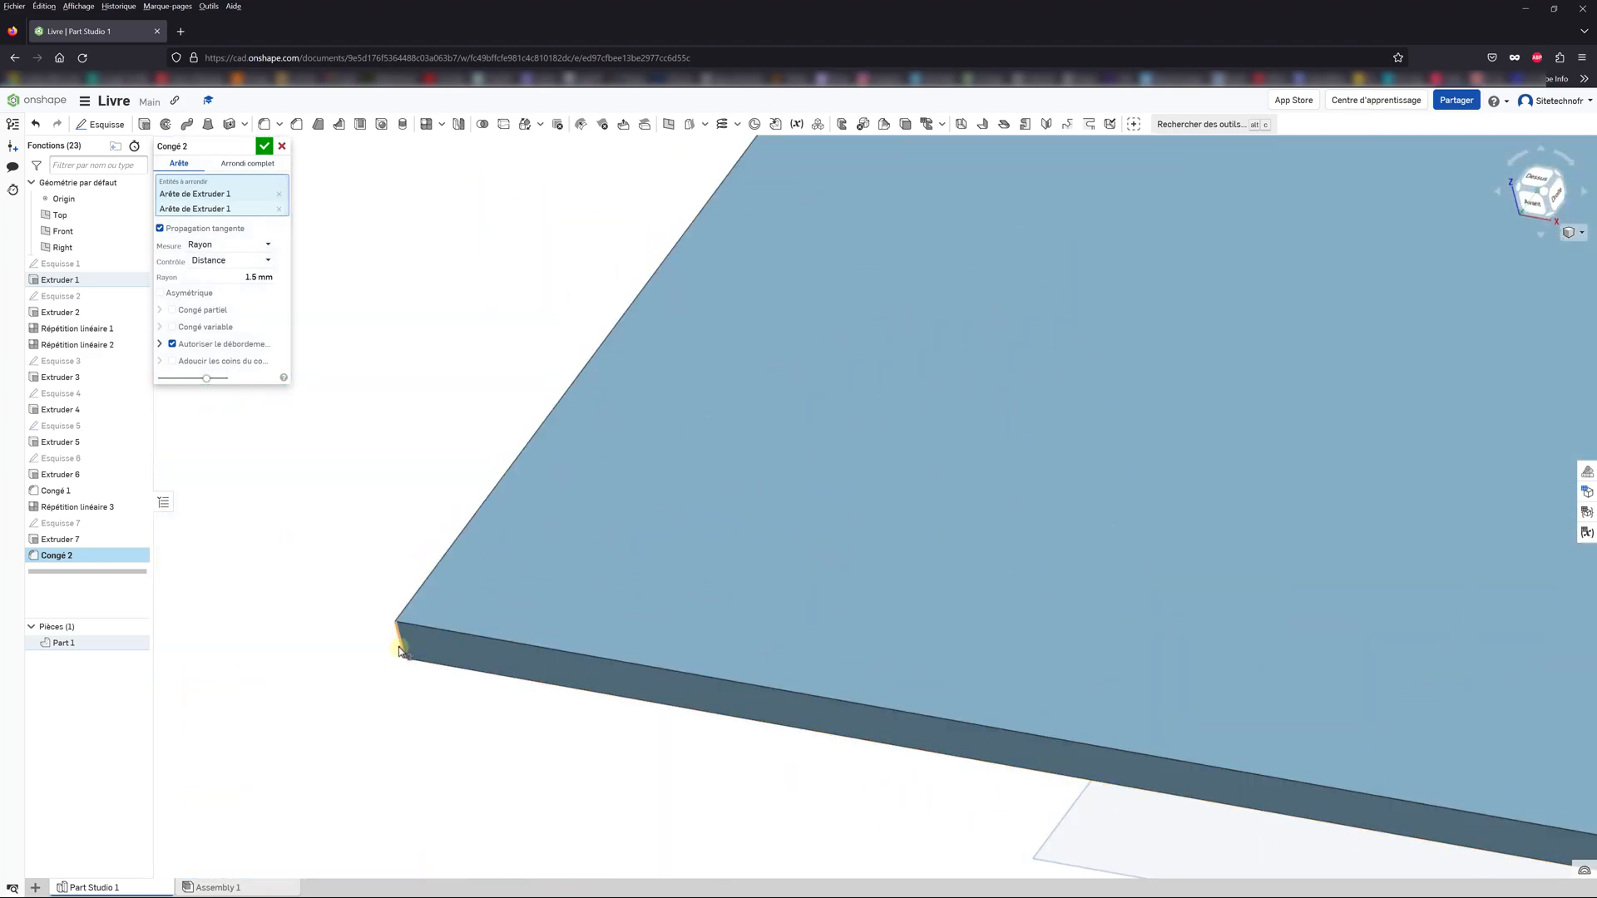
click(400, 651)
right_drag(402, 641, 570, 532)
middle_drag(591, 491, 1081, 560)
scroll(998, 548, down, 5)
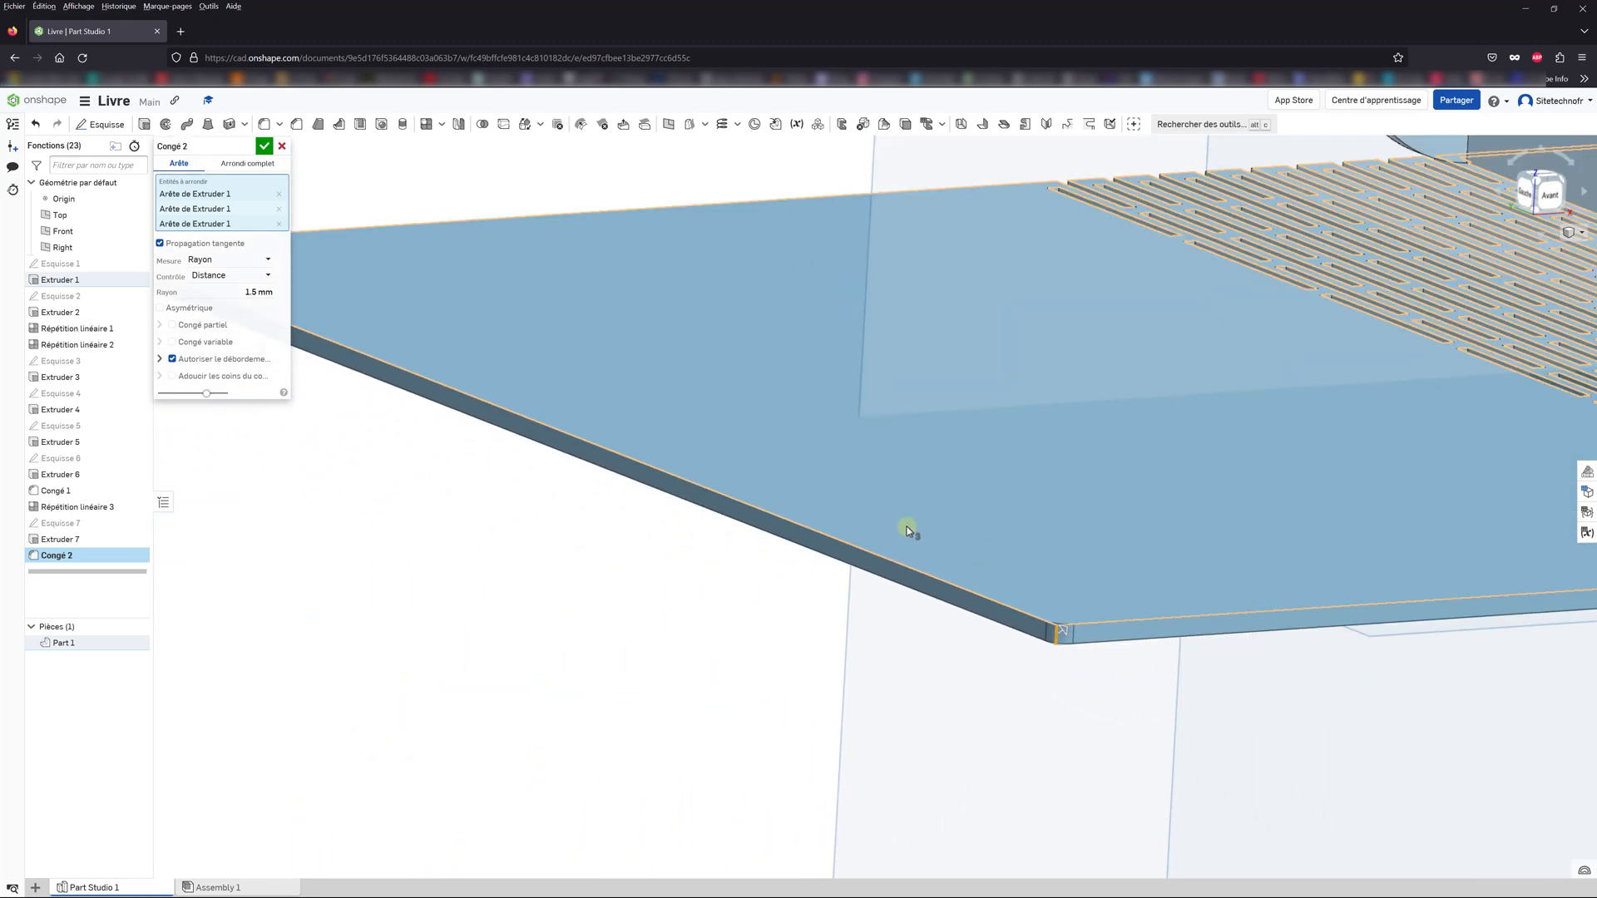
middle_drag(561, 380, 781, 502)
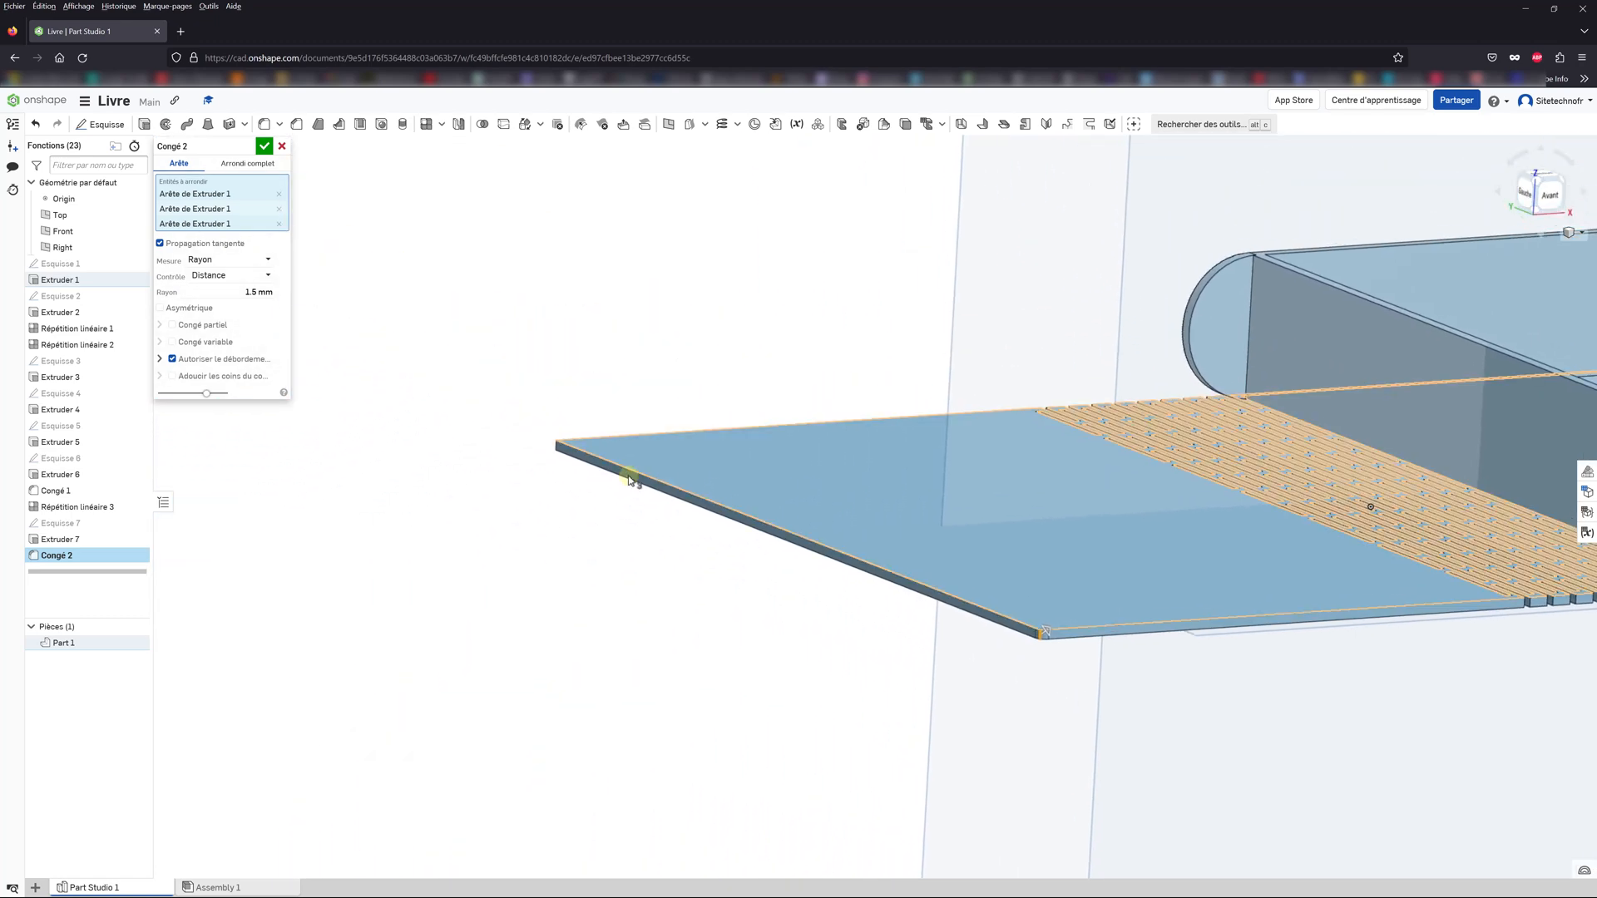
scroll(527, 449, up, 6)
click(626, 461)
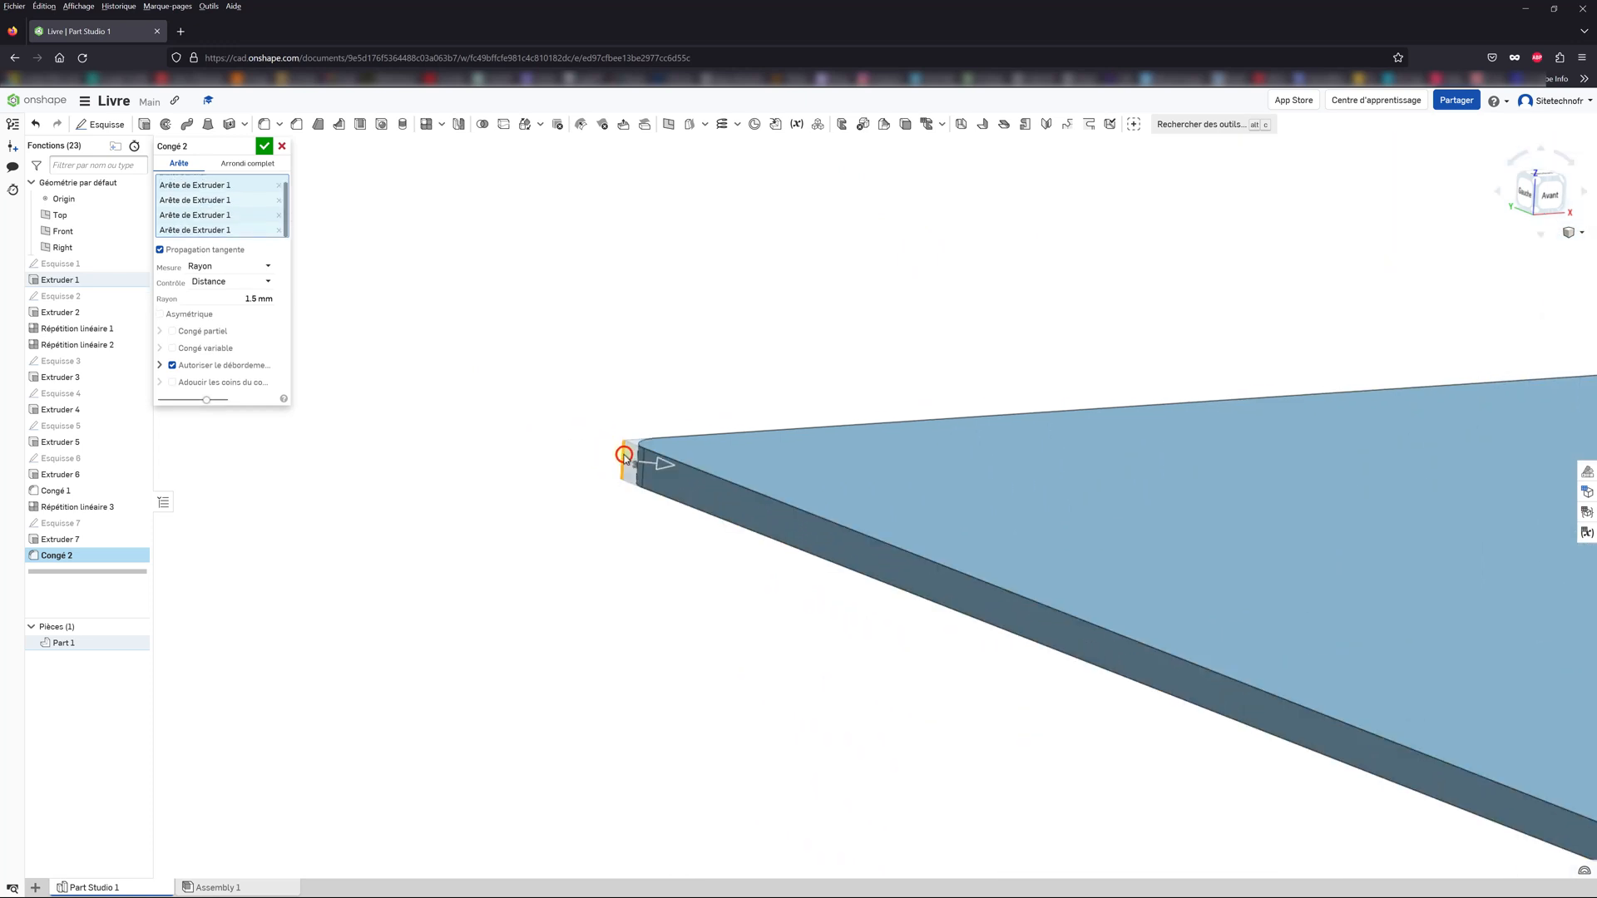
click(265, 147)
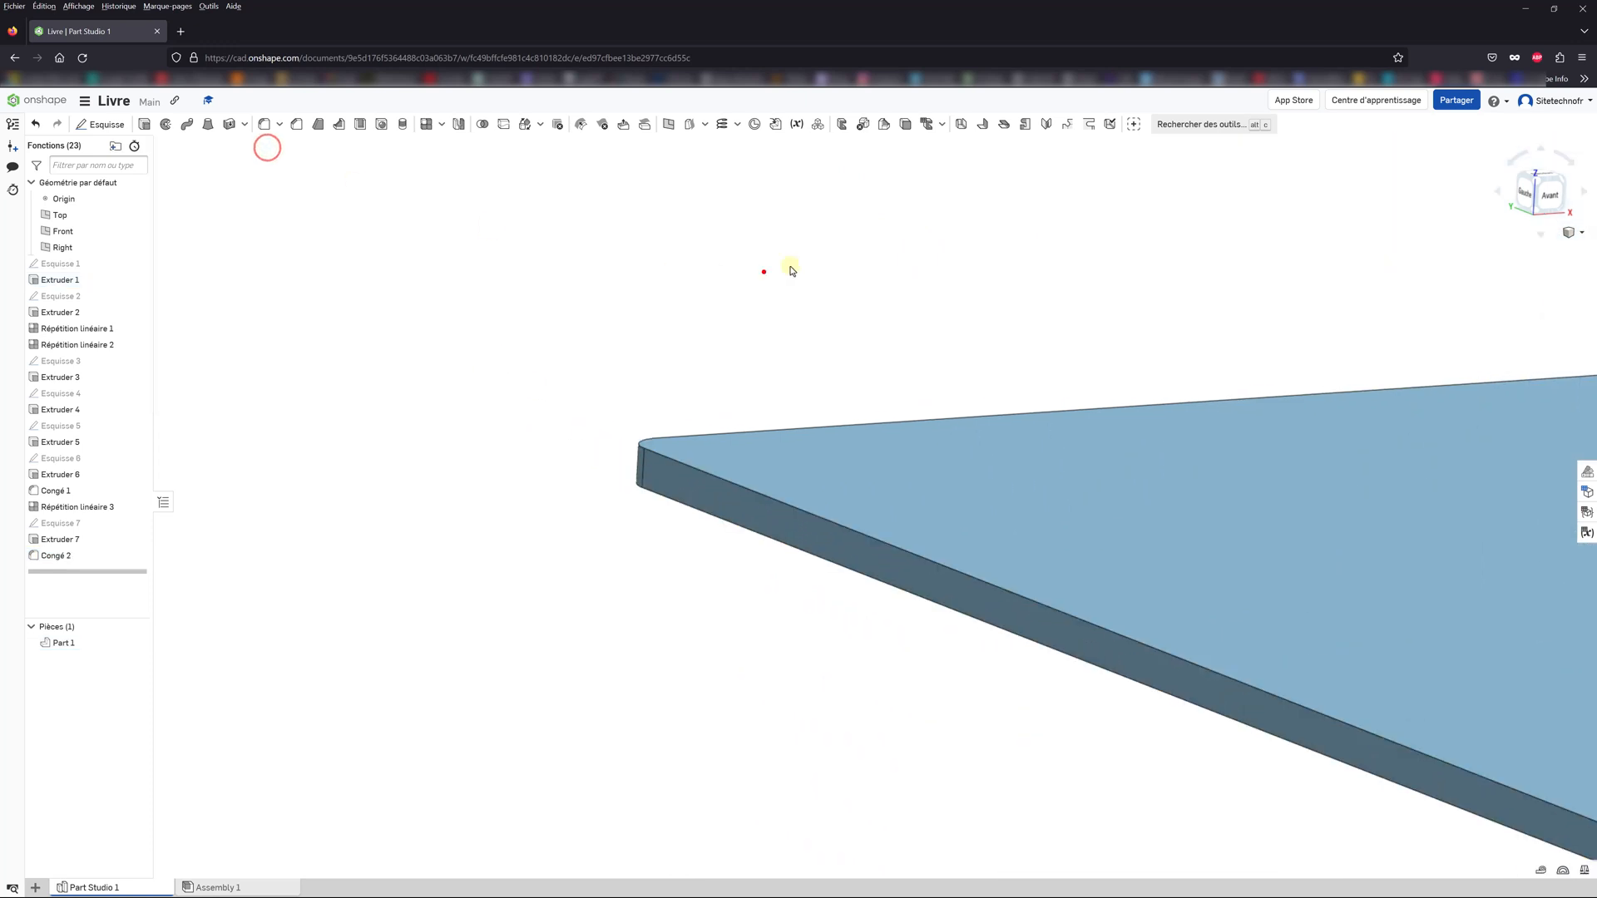
Step: Sketch a C-shaped centre-point arc of about 10.7 mm radius on the free cover's top face, near its outer edge and centred level with the origin
click(764, 272)
click(1576, 234)
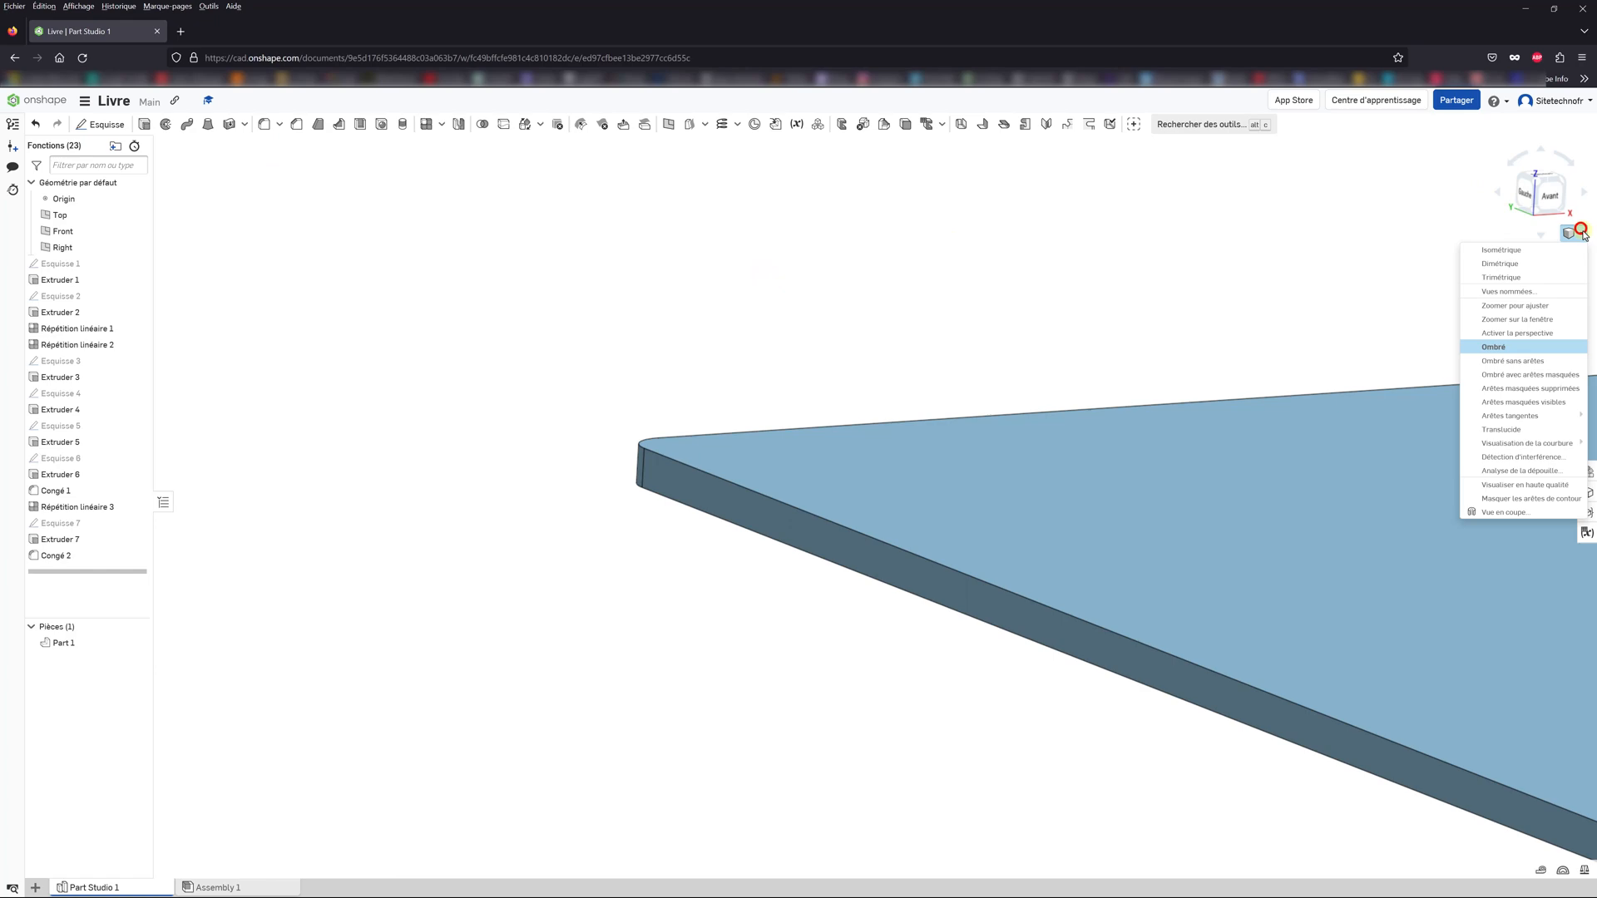
click(1525, 273)
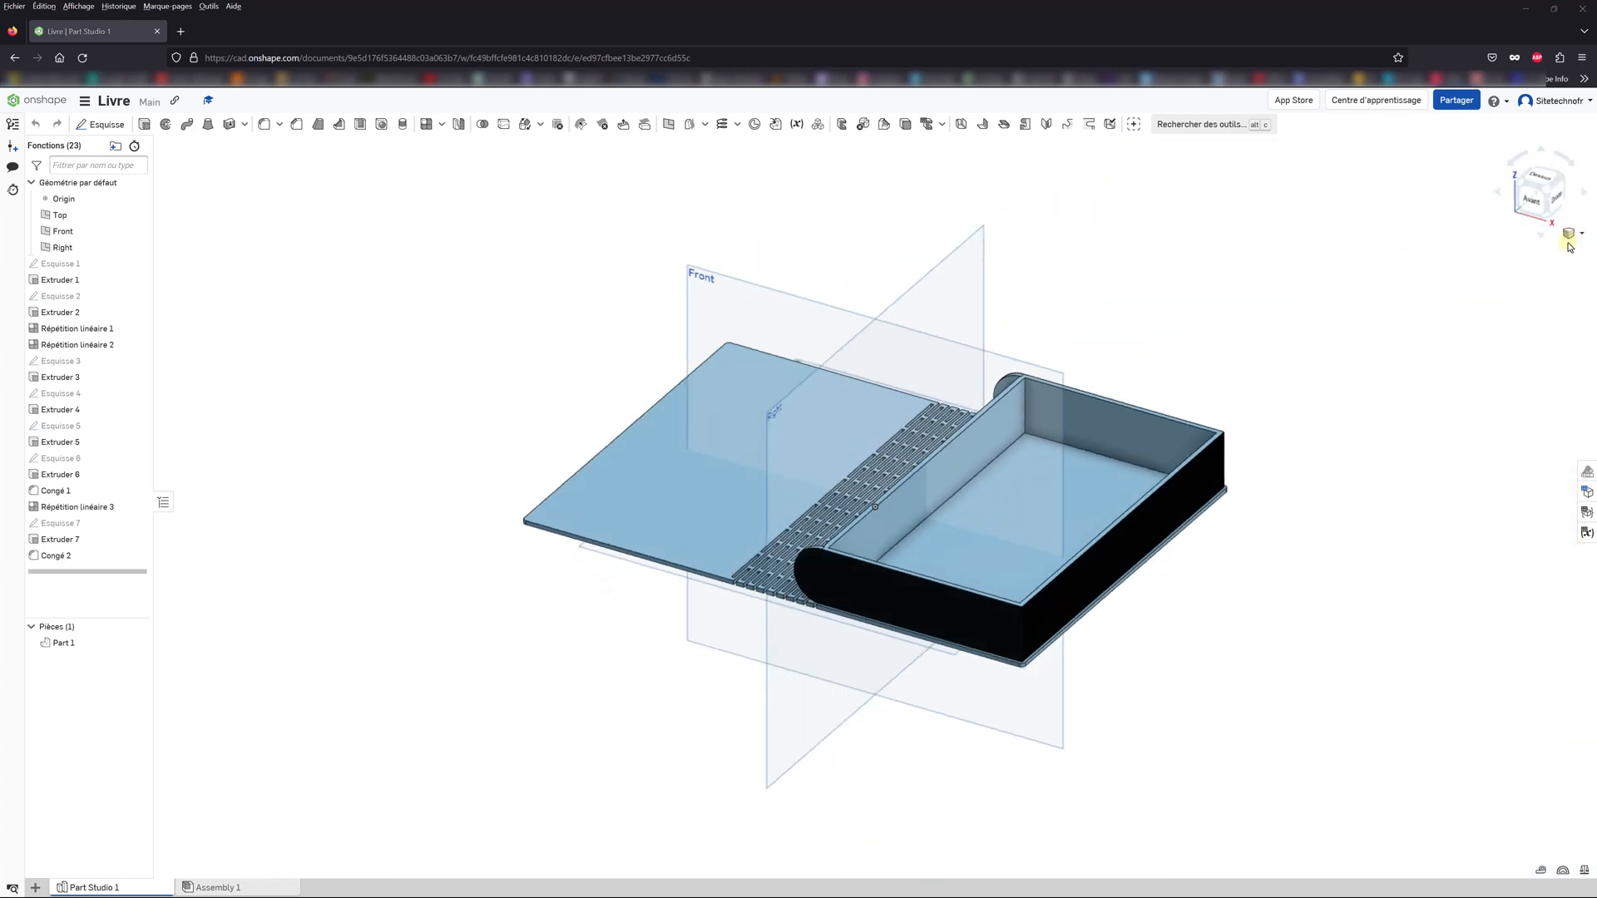
click(98, 126)
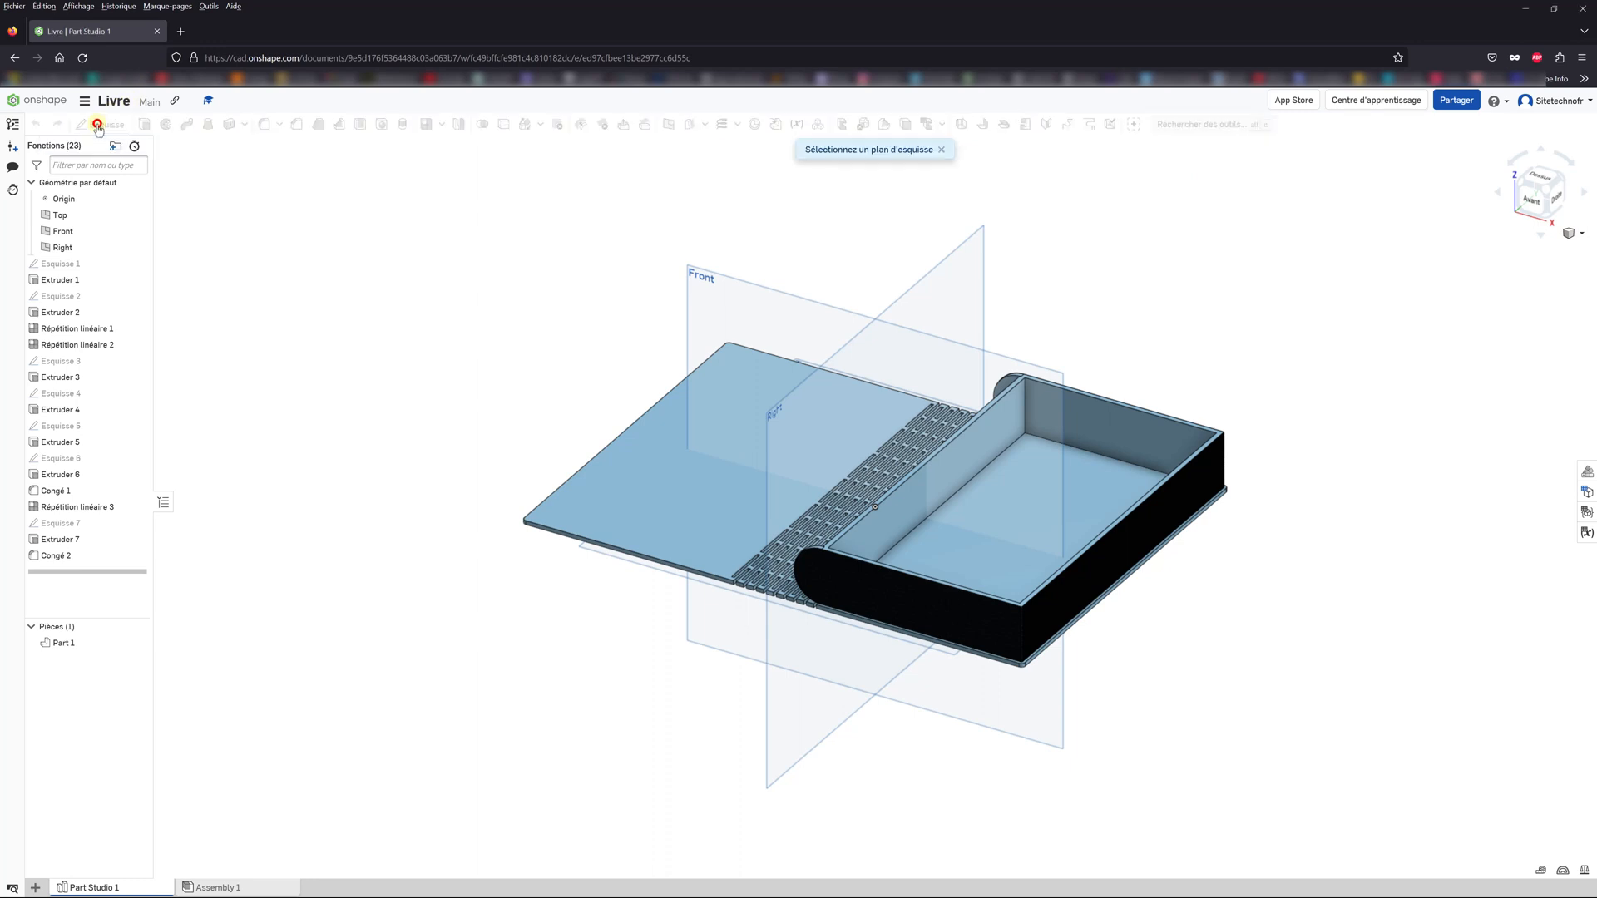
click(666, 462)
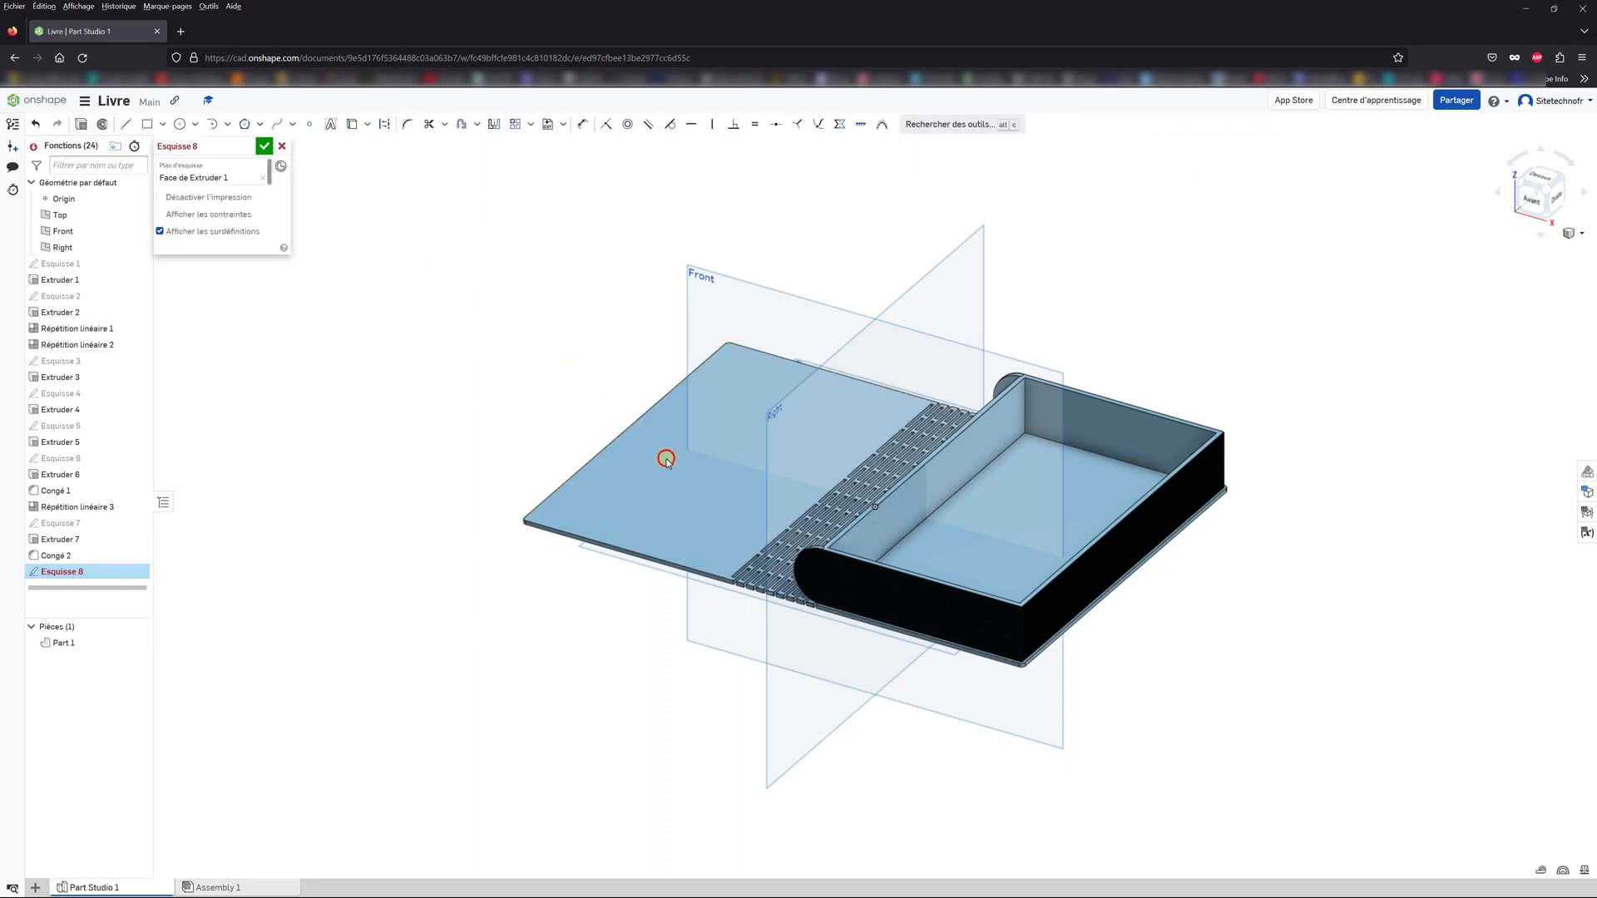
click(1520, 192)
scroll(424, 499, up, 2)
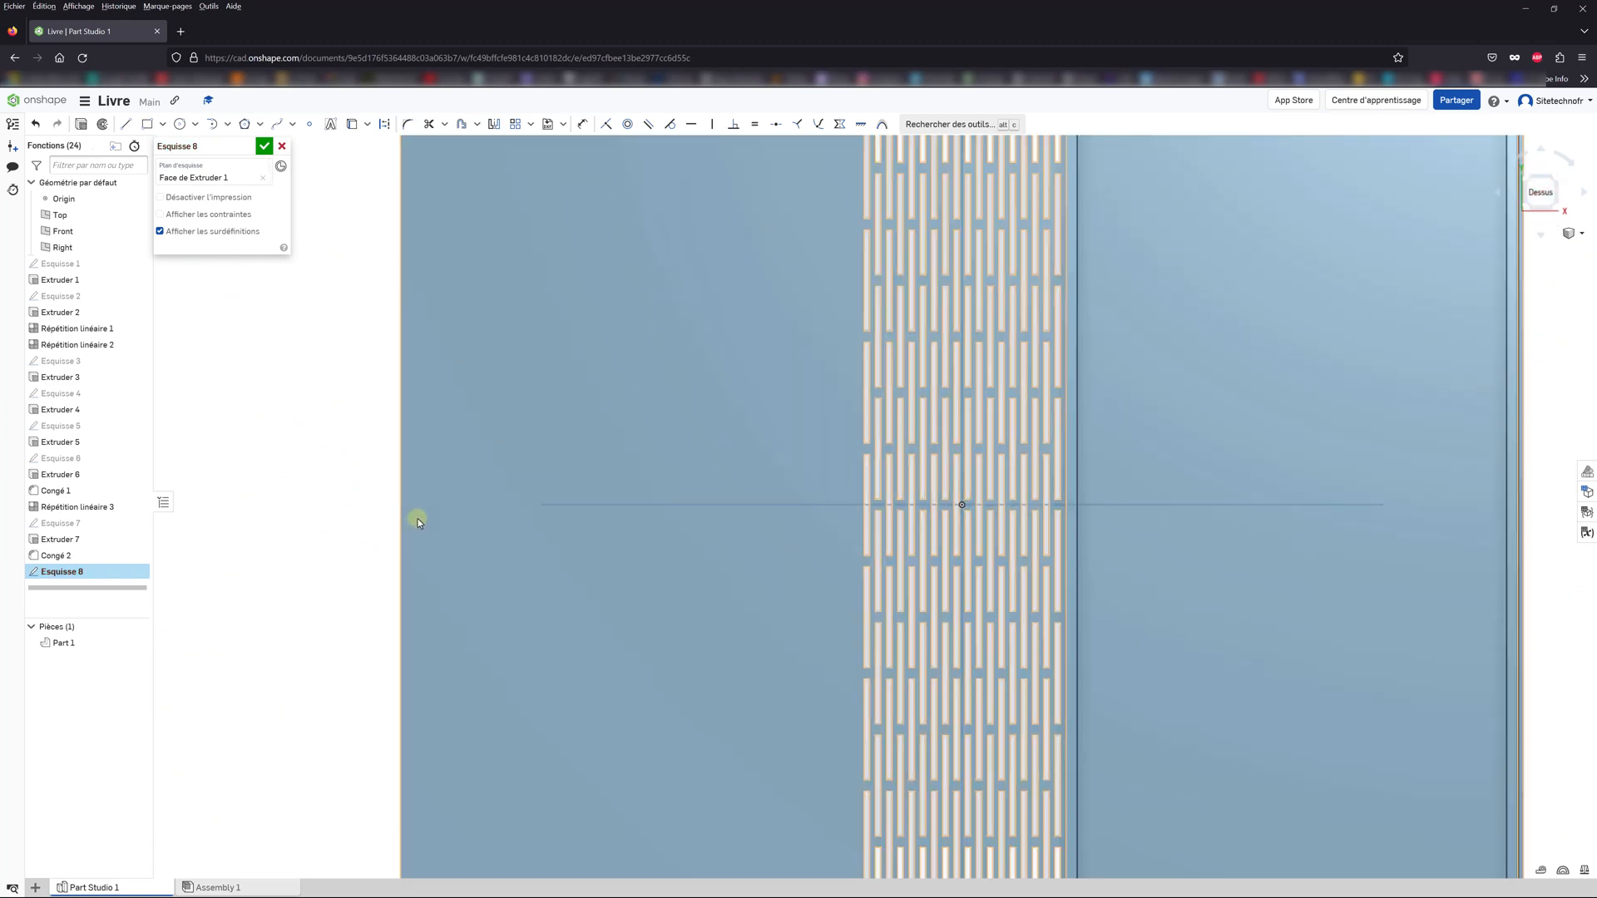
scroll(421, 507, up, 3)
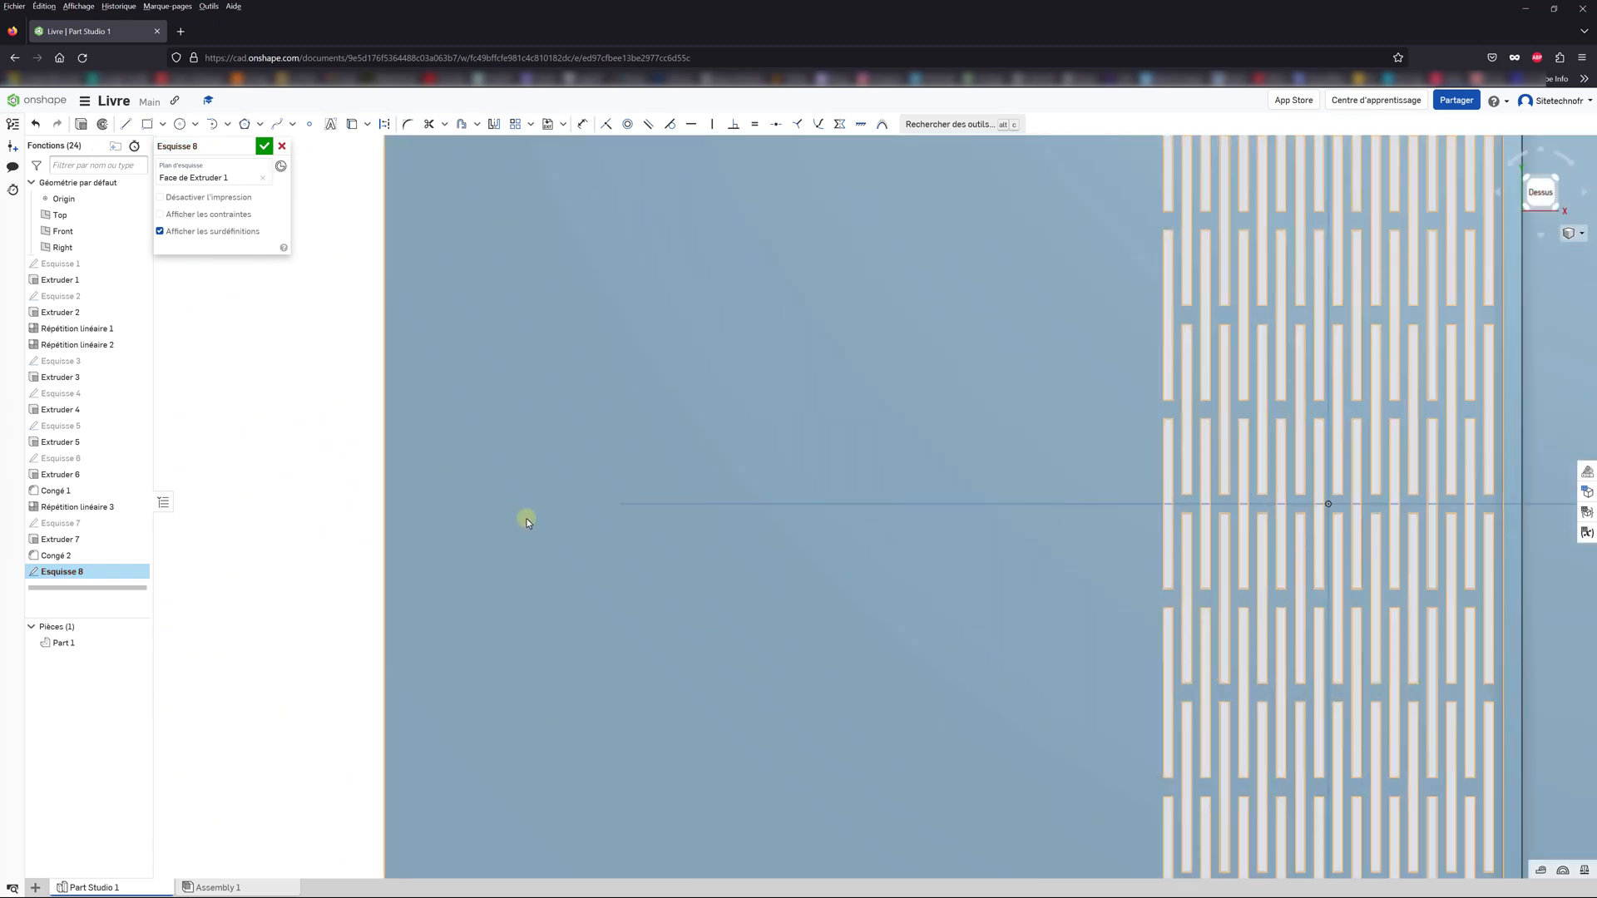
scroll(527, 522, up, 1)
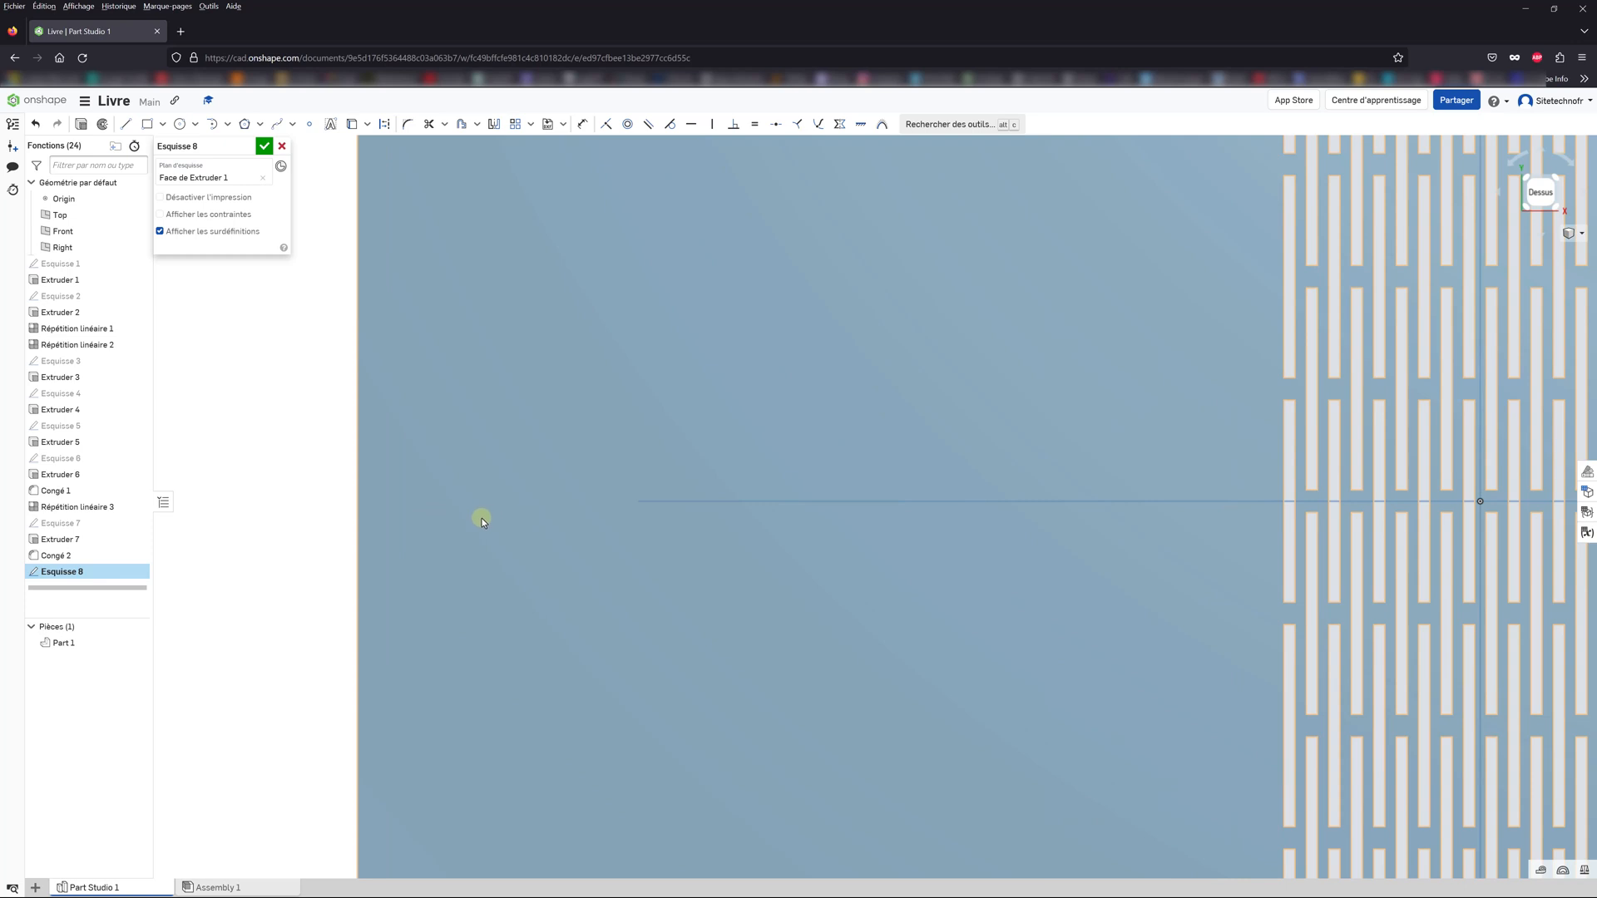
click(226, 125)
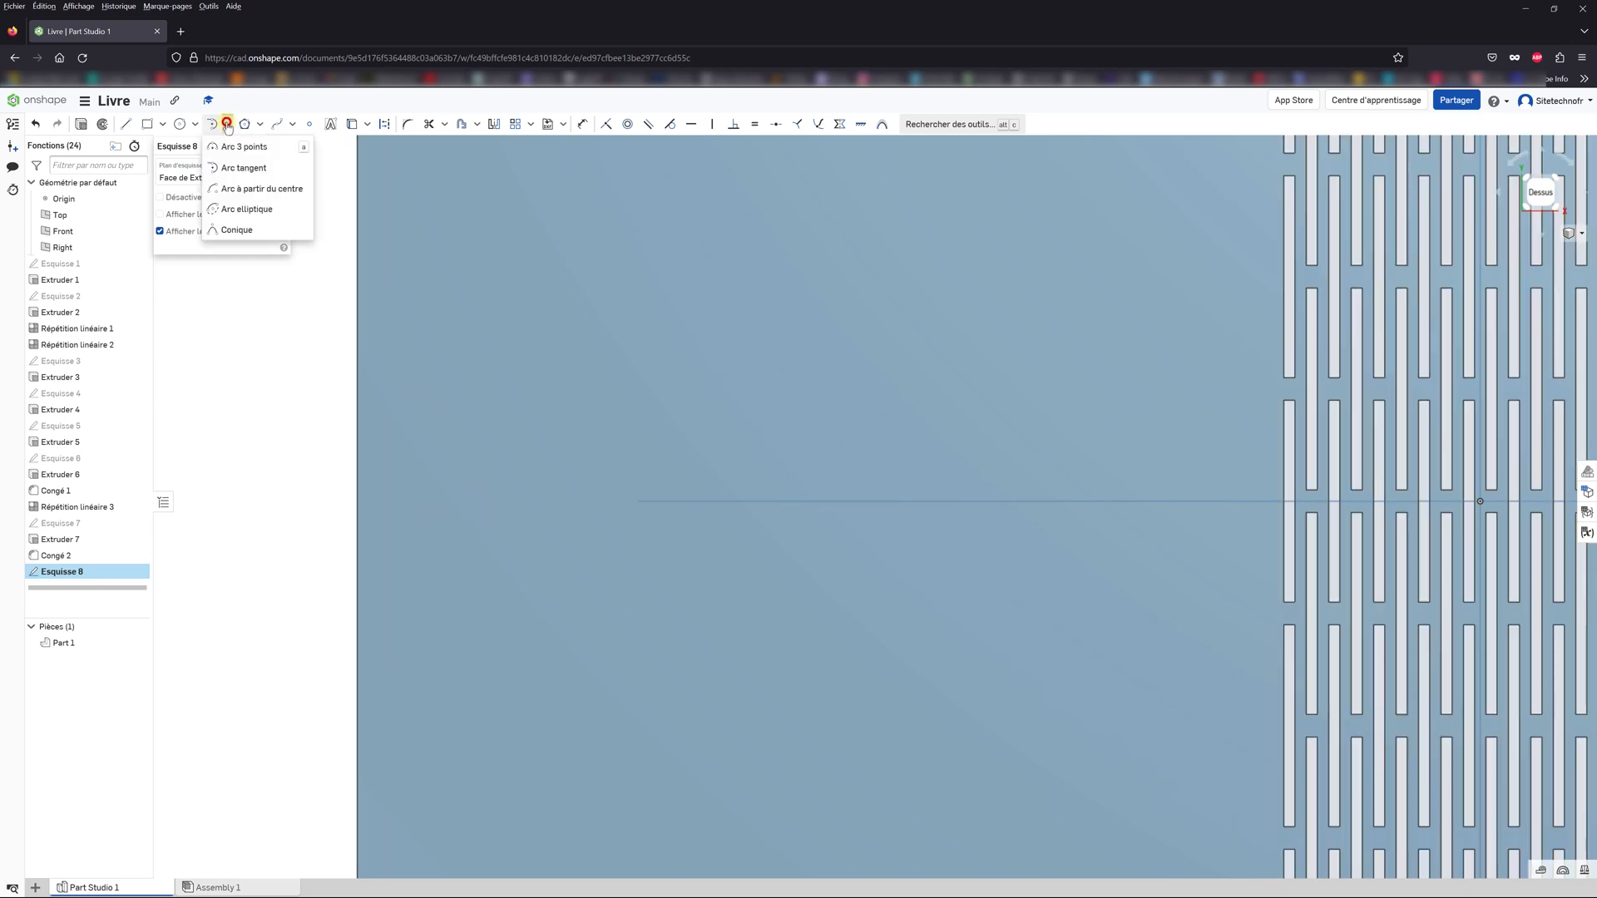
click(250, 190)
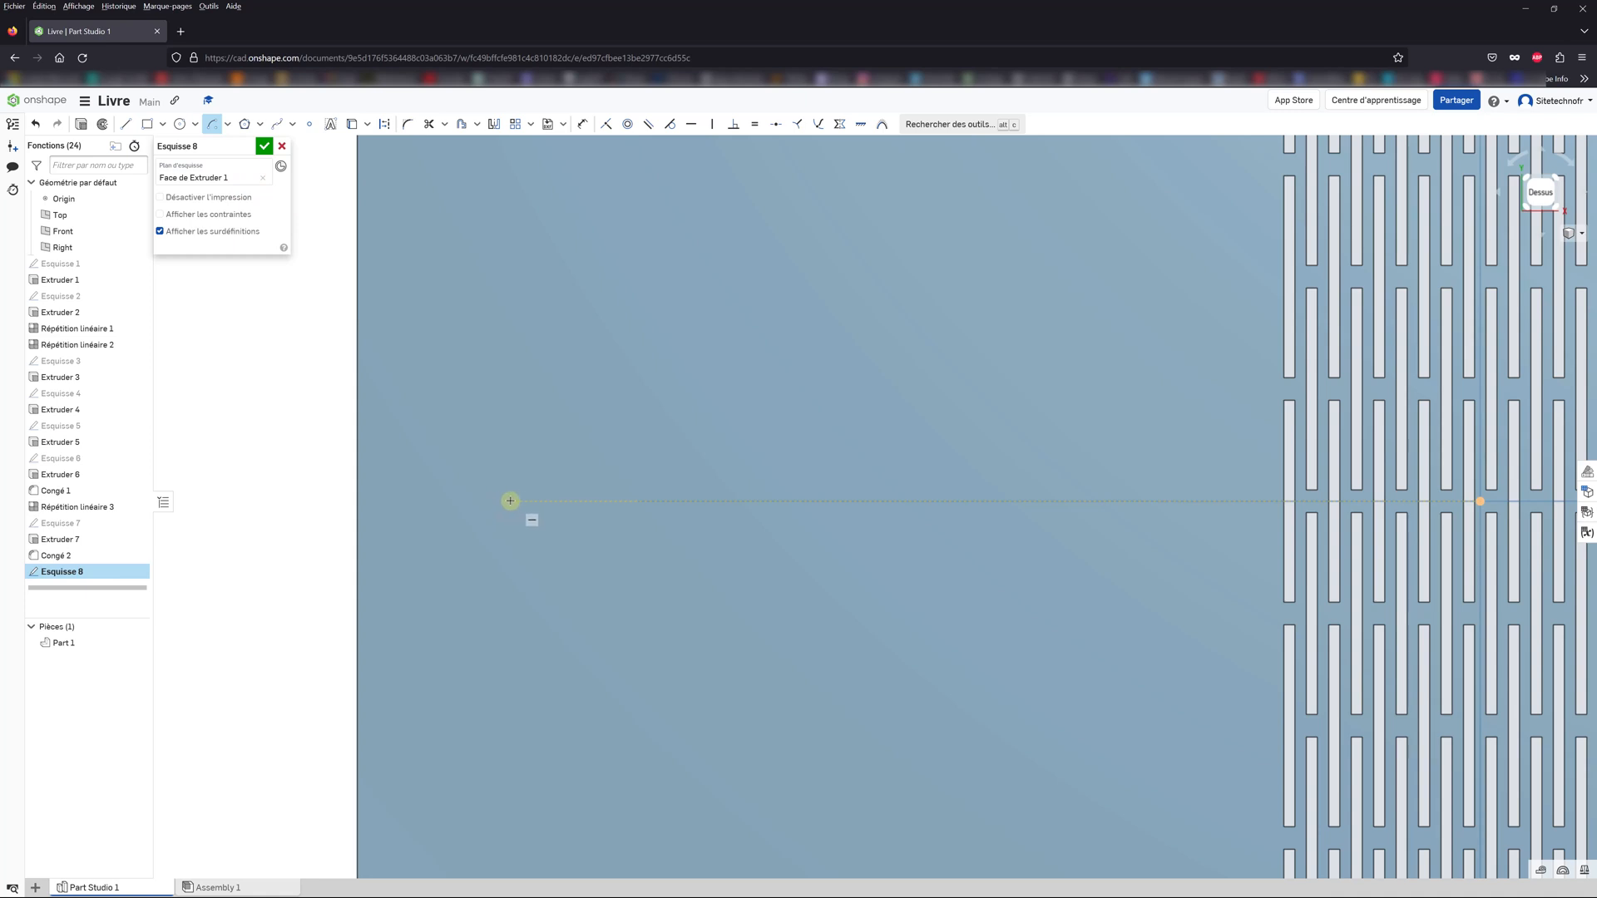
click(510, 500)
click(604, 573)
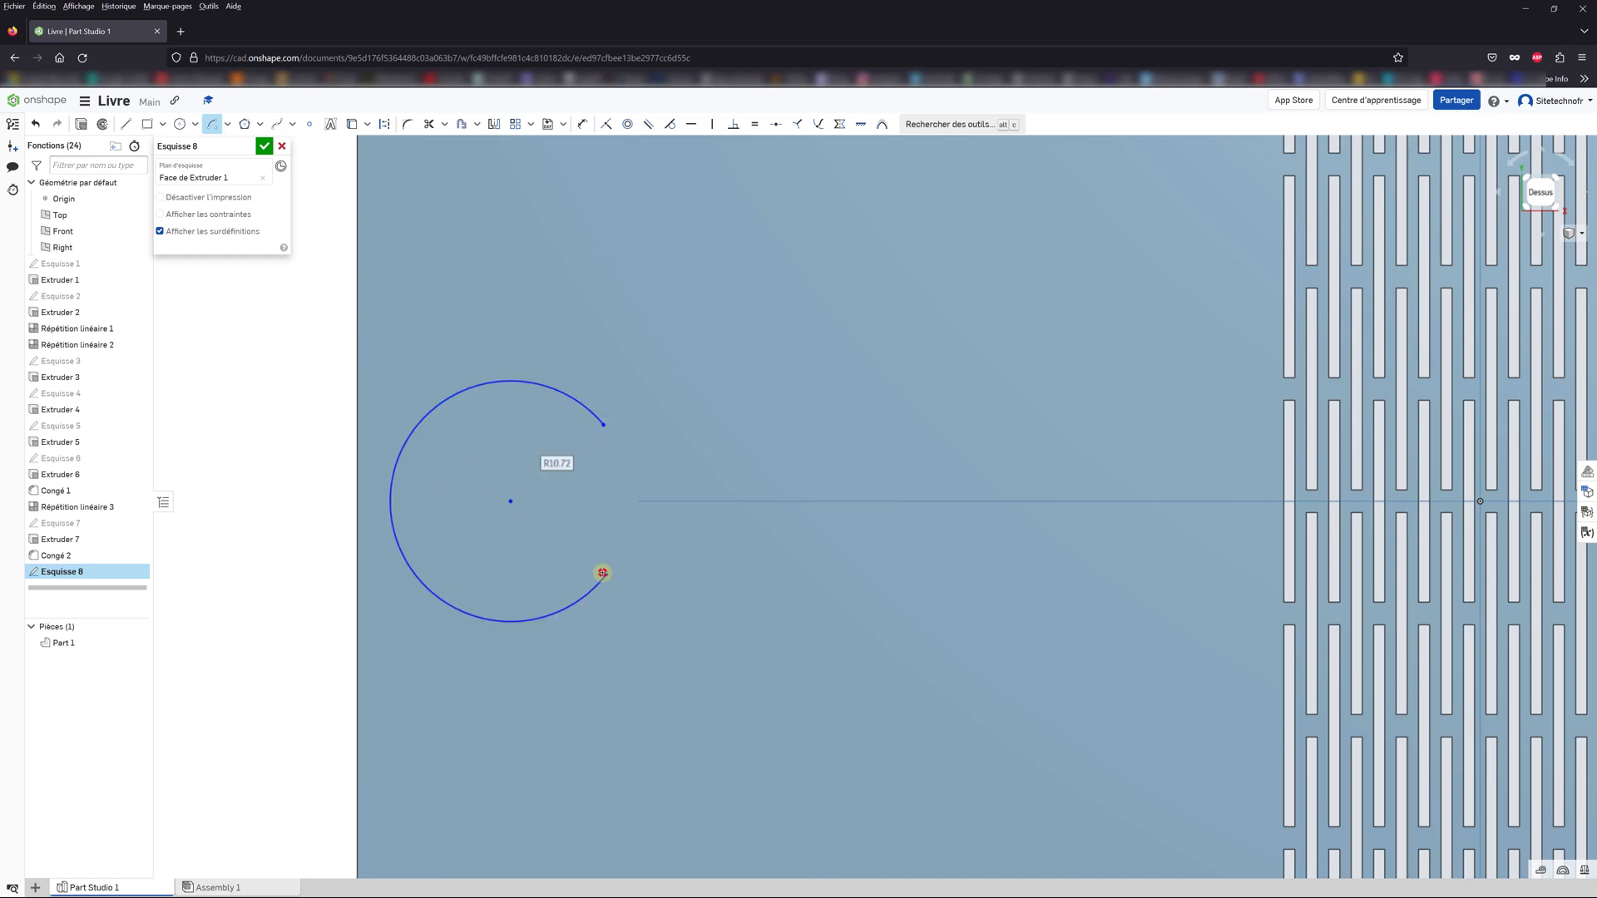
Step: Add a smaller concentric arc inside the C-shaped arc, opening towards the slot band
click(510, 502)
click(554, 552)
key(Escape)
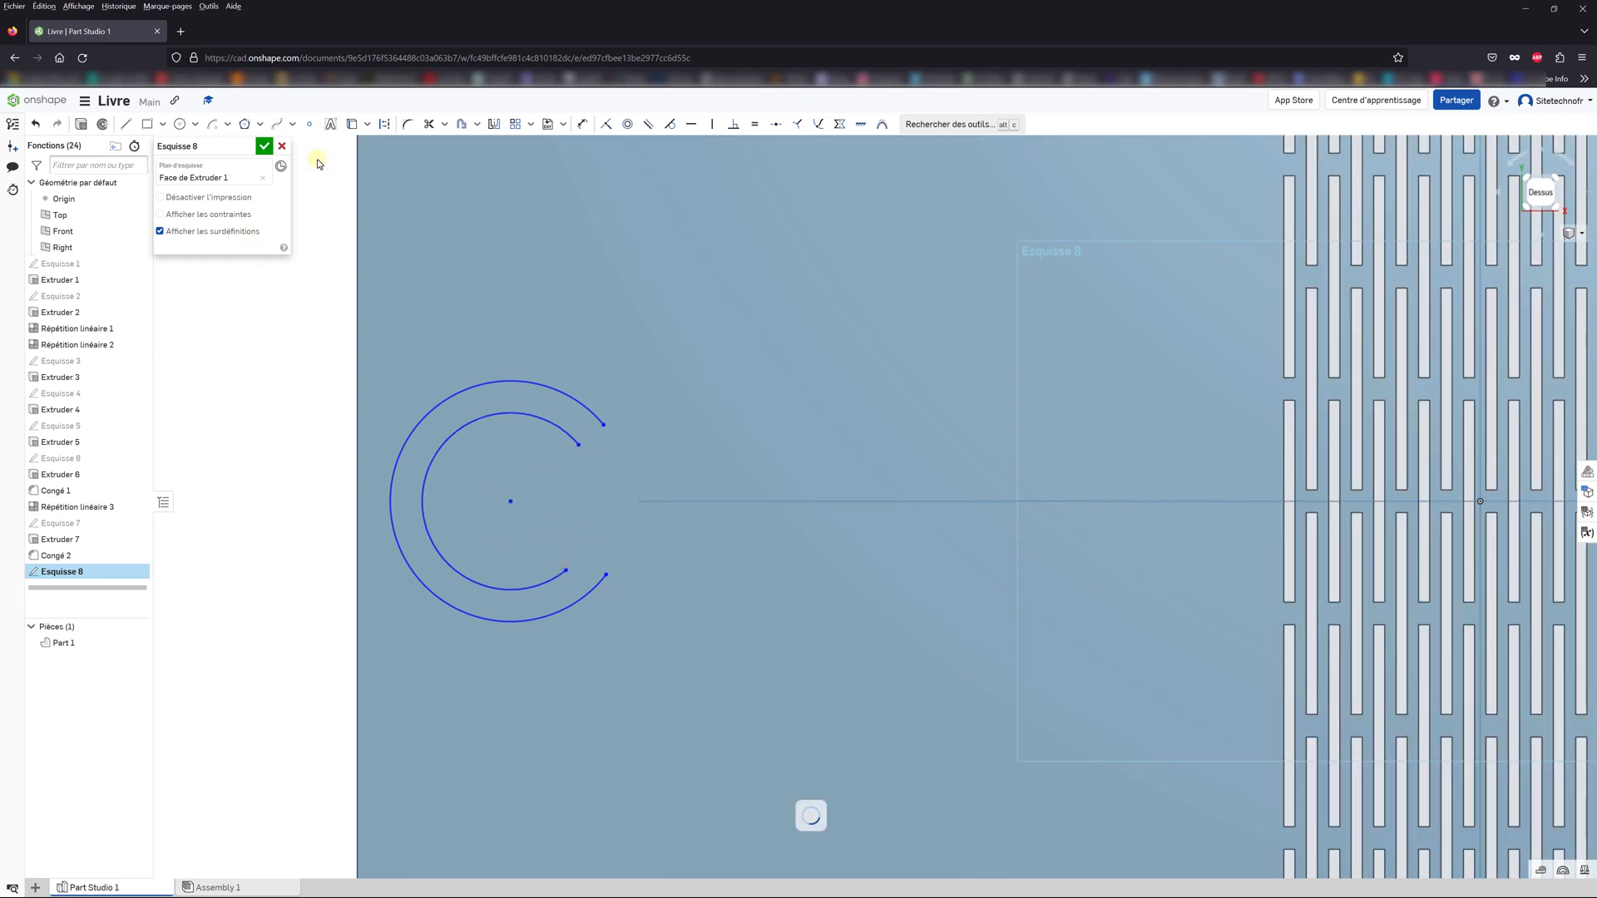
Step: Close the C shape with two lines joining the inner and outer arcs' endpoints
click(127, 124)
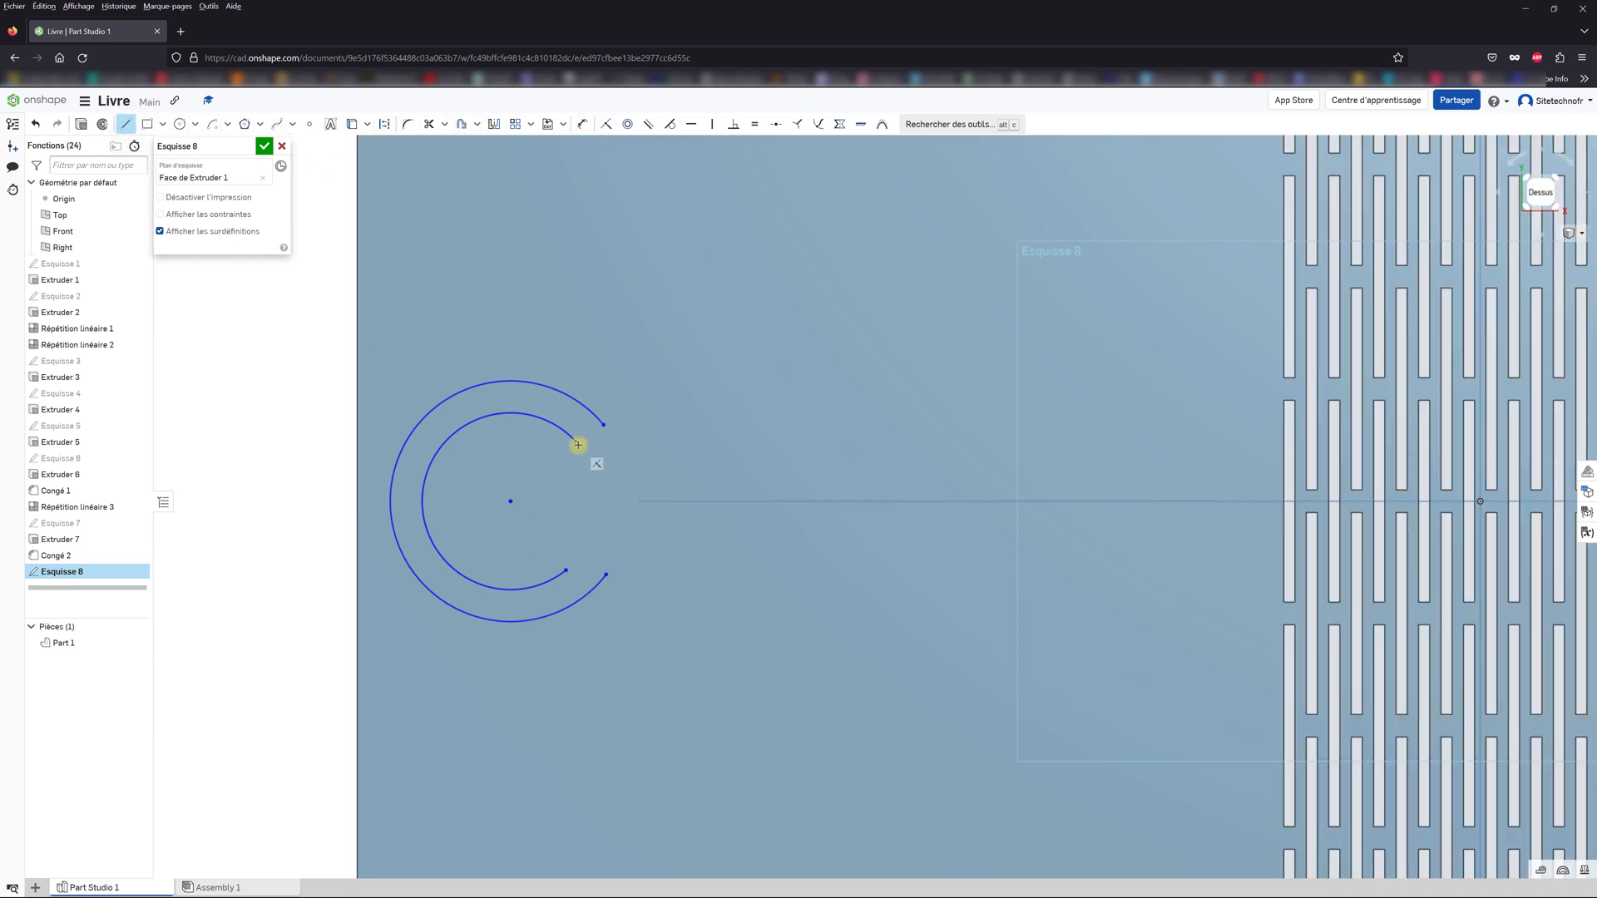
drag(577, 445, 604, 425)
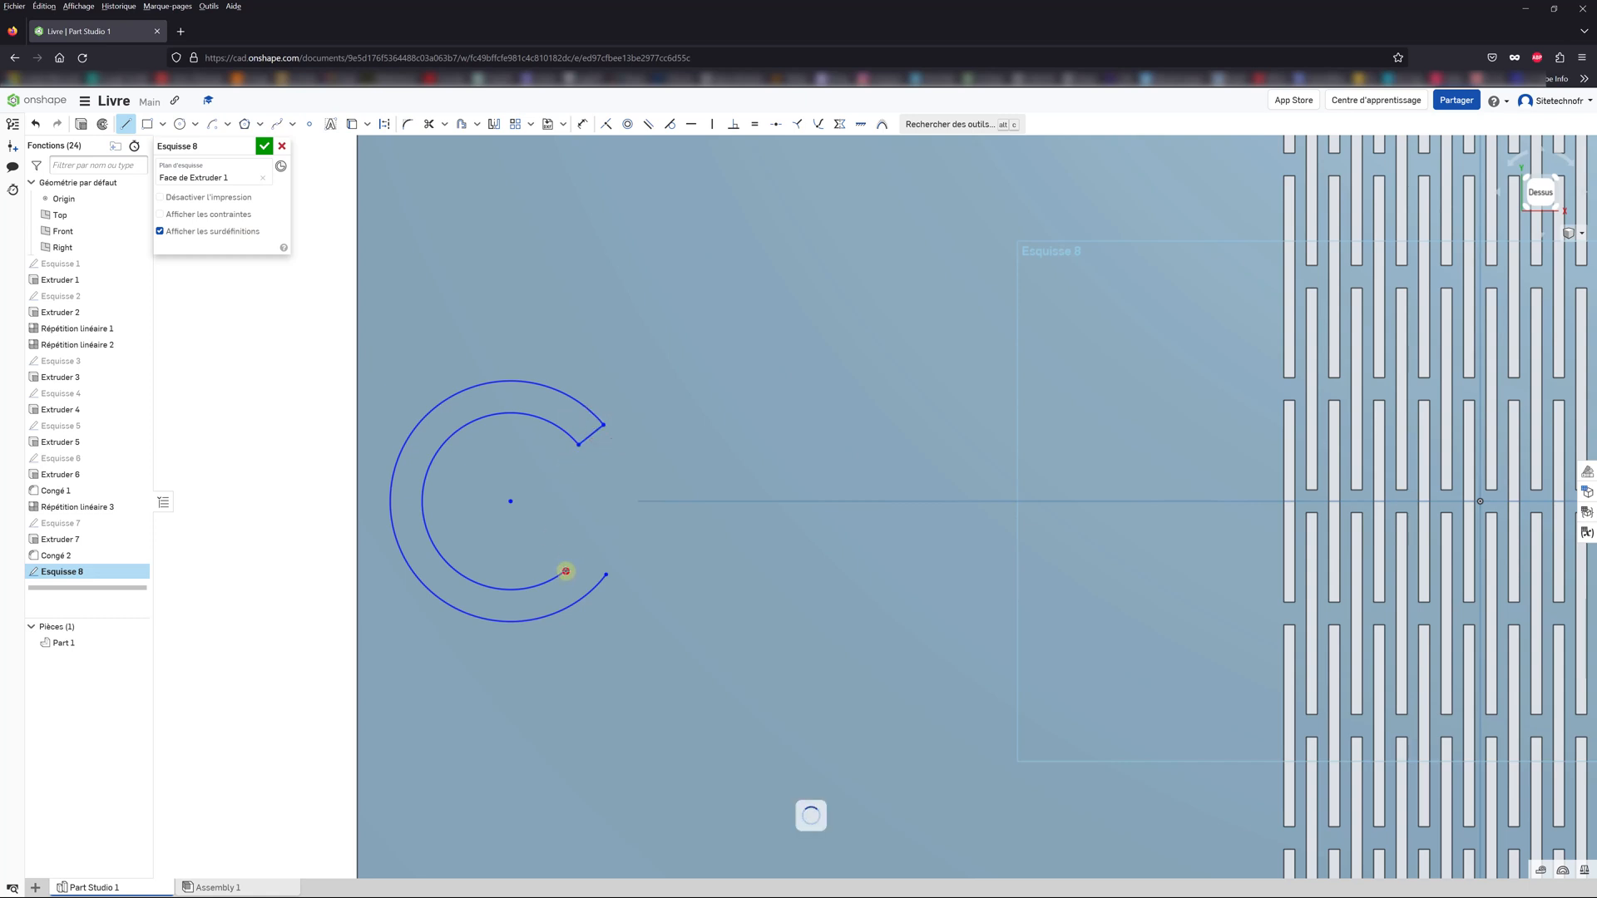
drag(565, 571, 605, 574)
Step: Constrain both end lines of the C horizontal and make the lower line's loose end coincident with the inner arc's endpoint
click(690, 123)
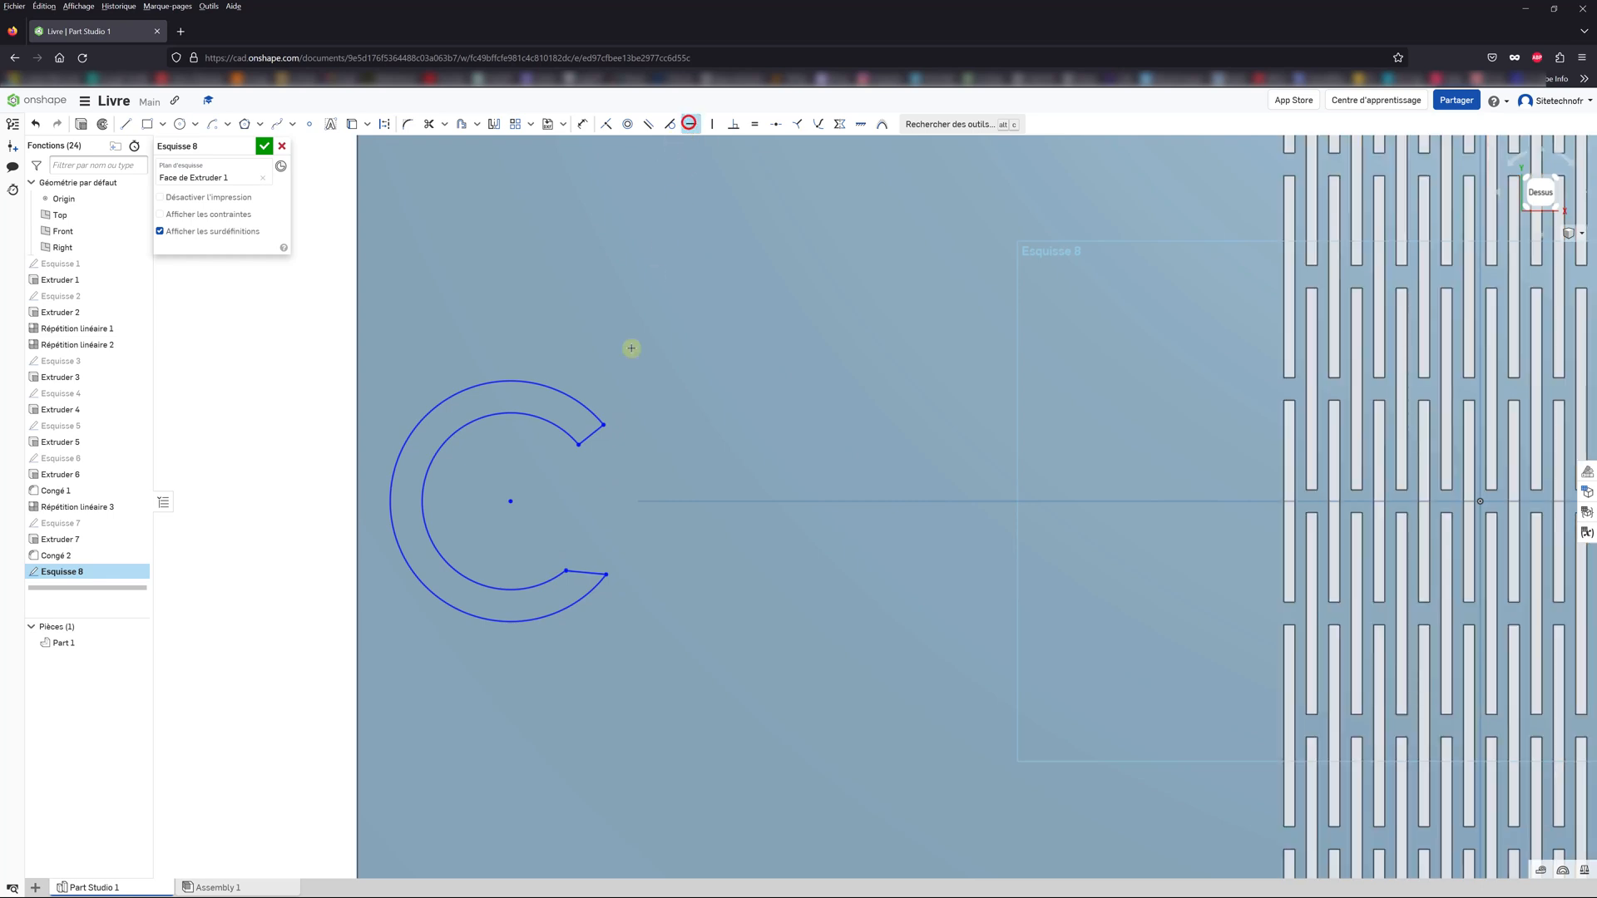
click(596, 431)
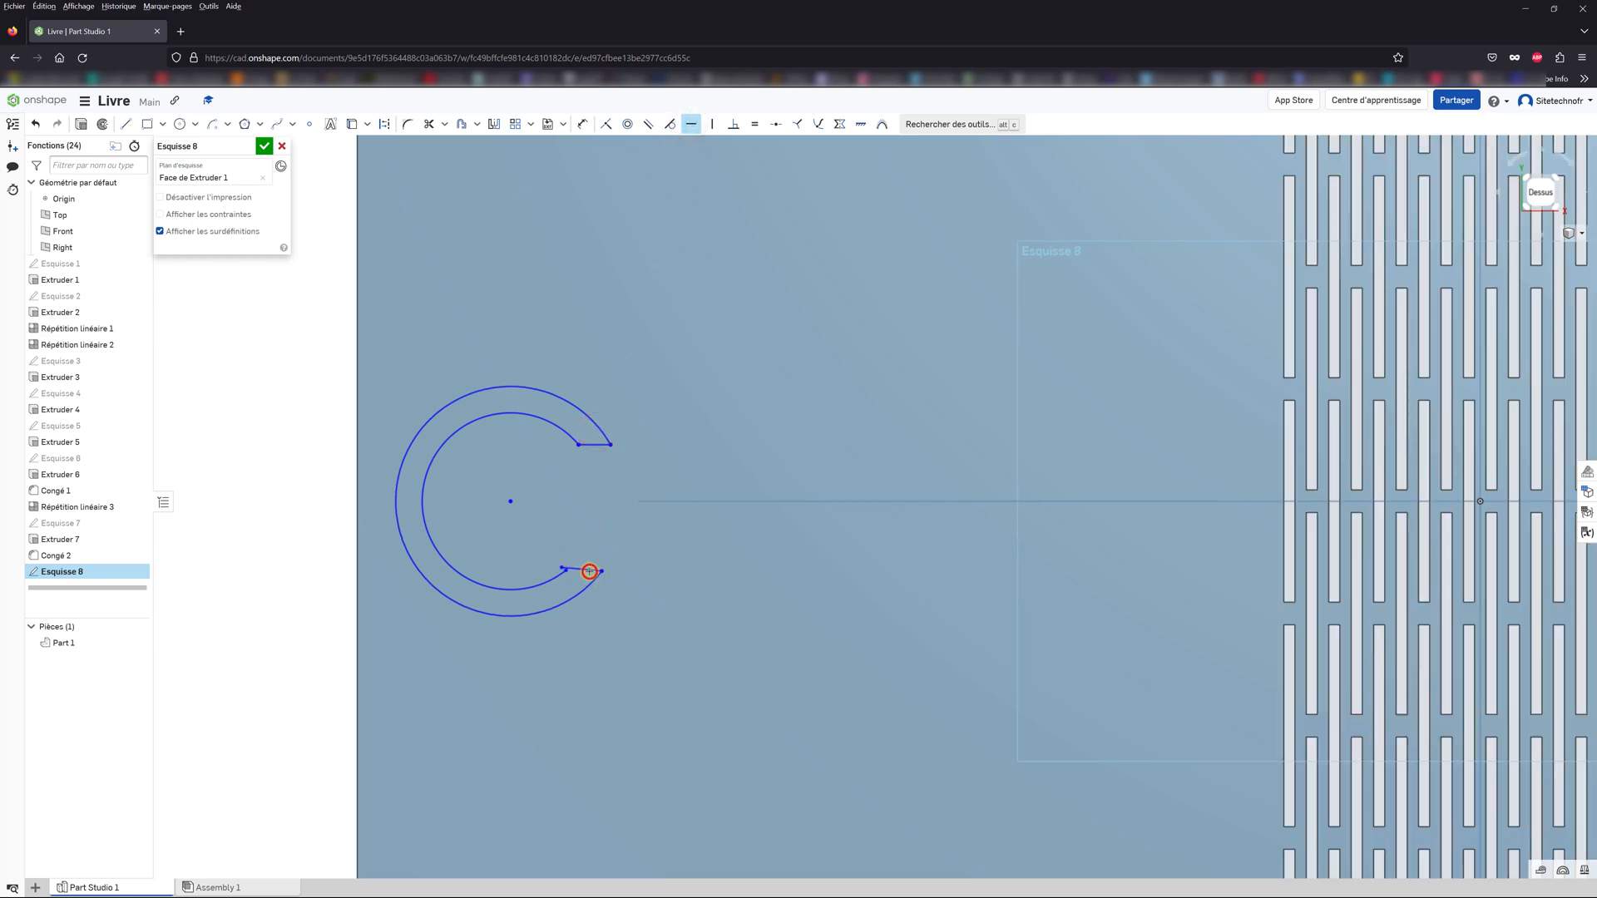
scroll(579, 570, up, 10)
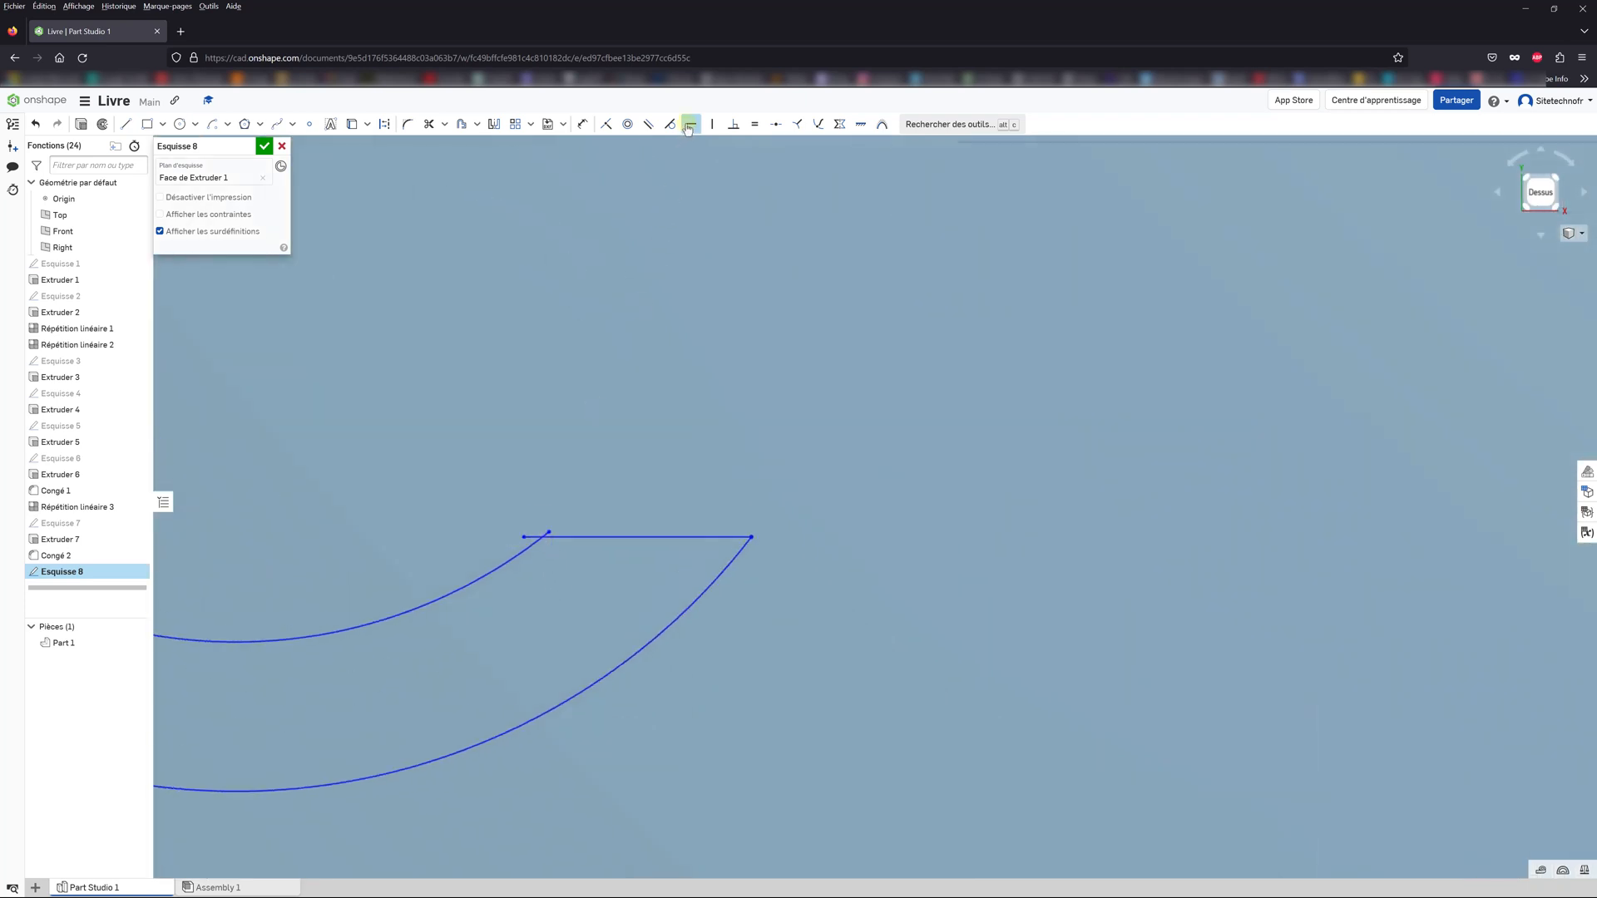
click(614, 123)
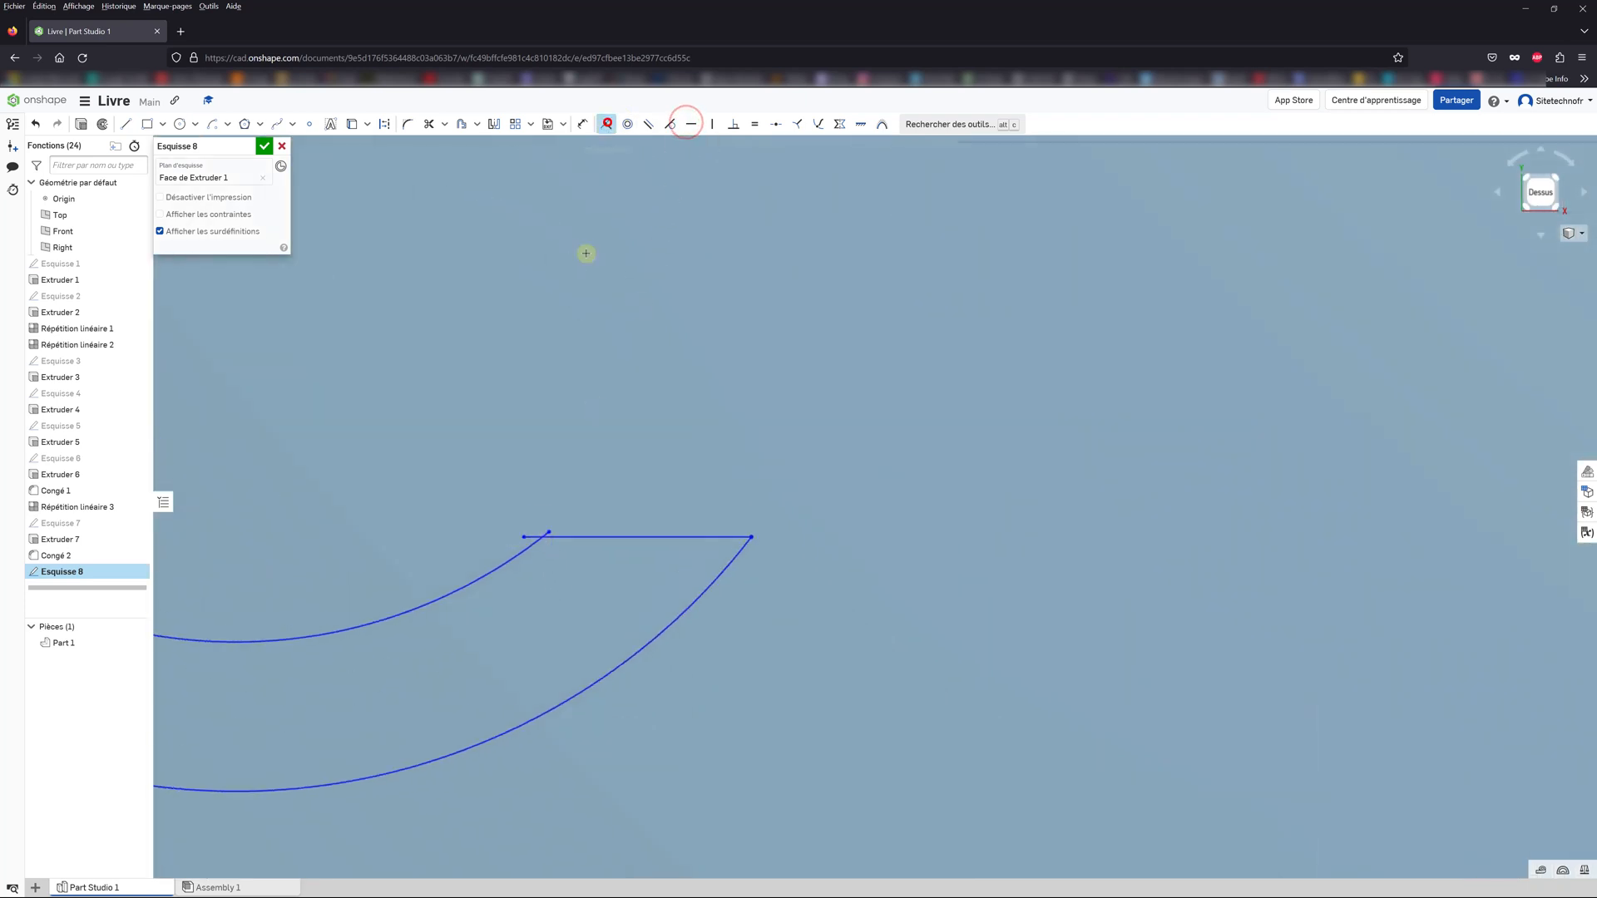
click(523, 537)
click(547, 529)
scroll(606, 511, down, 5)
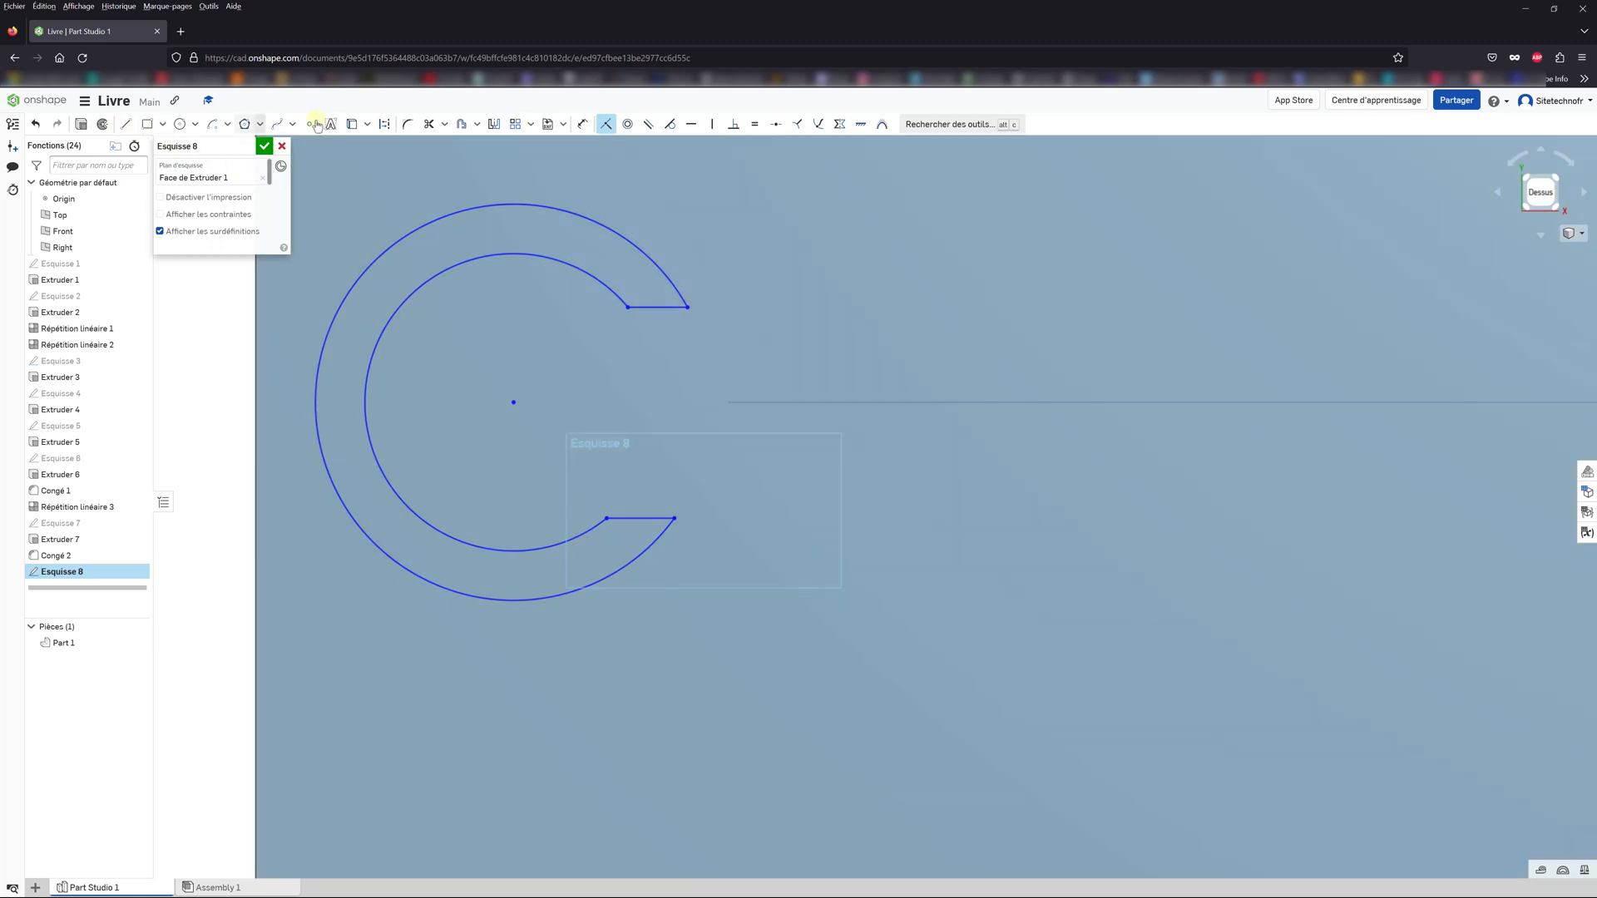
Step: Place a radius dimension on the inner arc of the C
click(584, 125)
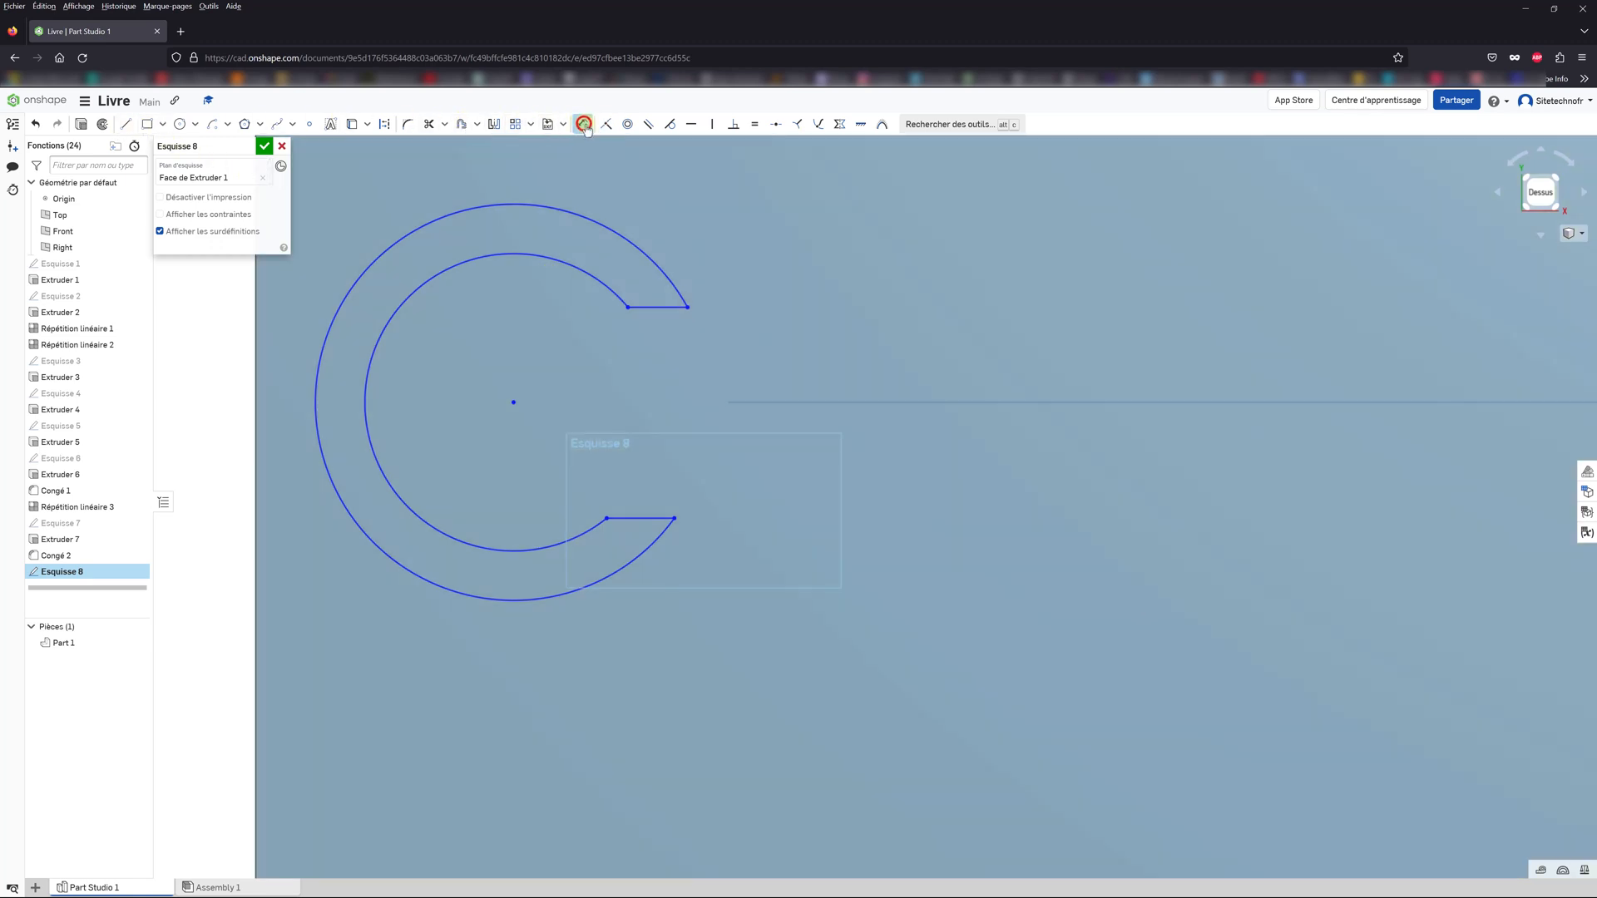
click(516, 250)
click(385, 192)
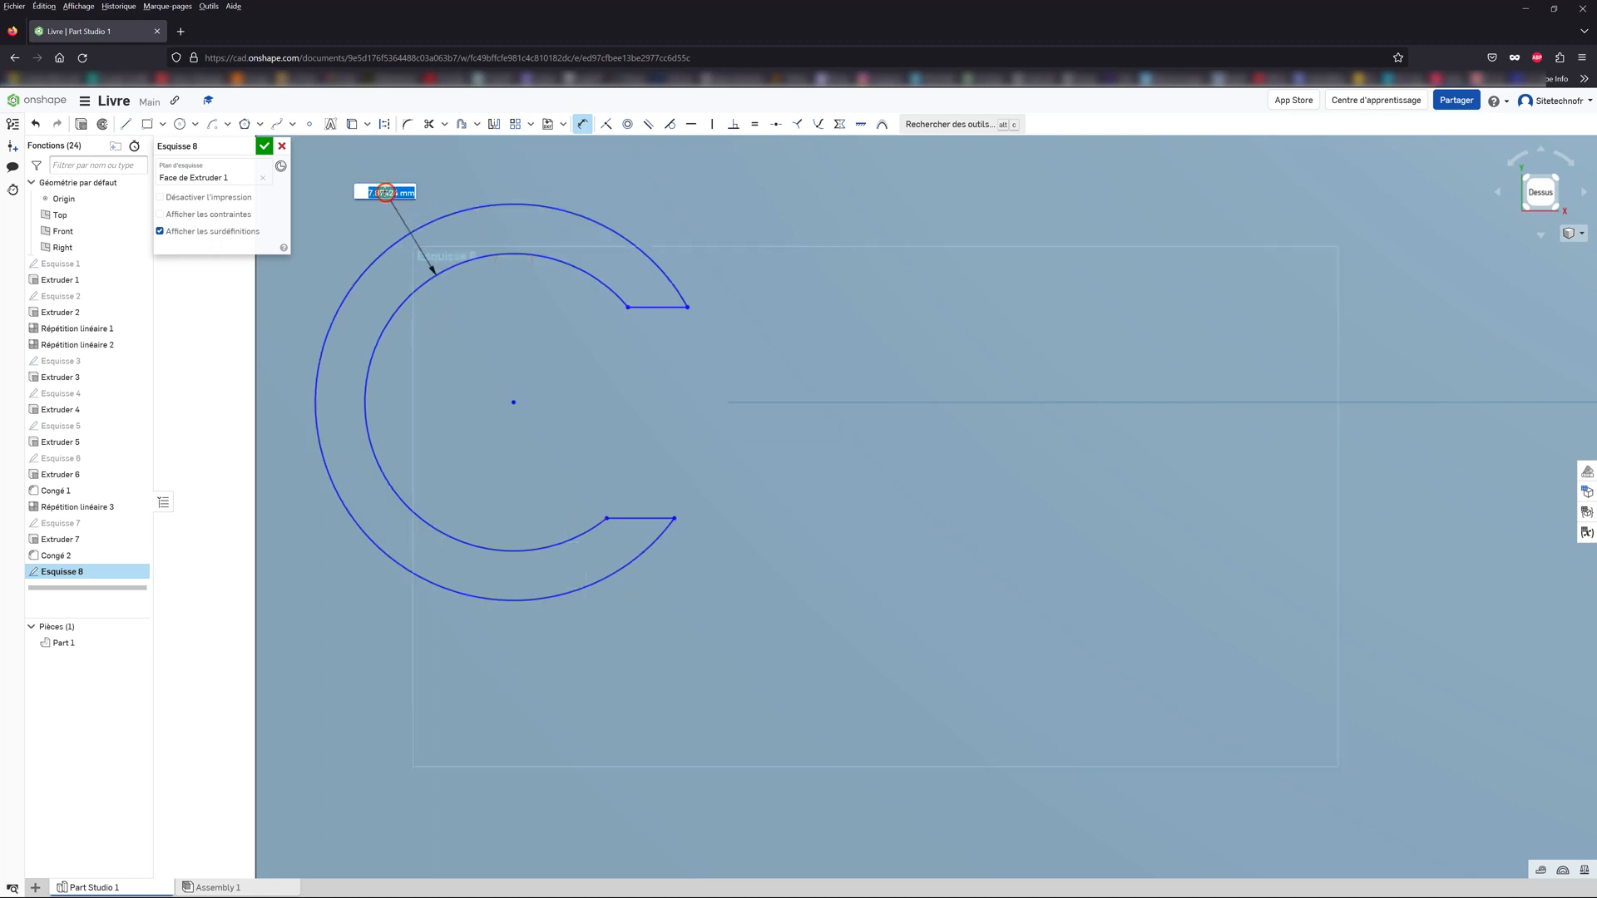
Step: Dimension the C-shaped profile with a 3.3 mm inner arc radius and a 7 mm outer arc radius
text(3.3)
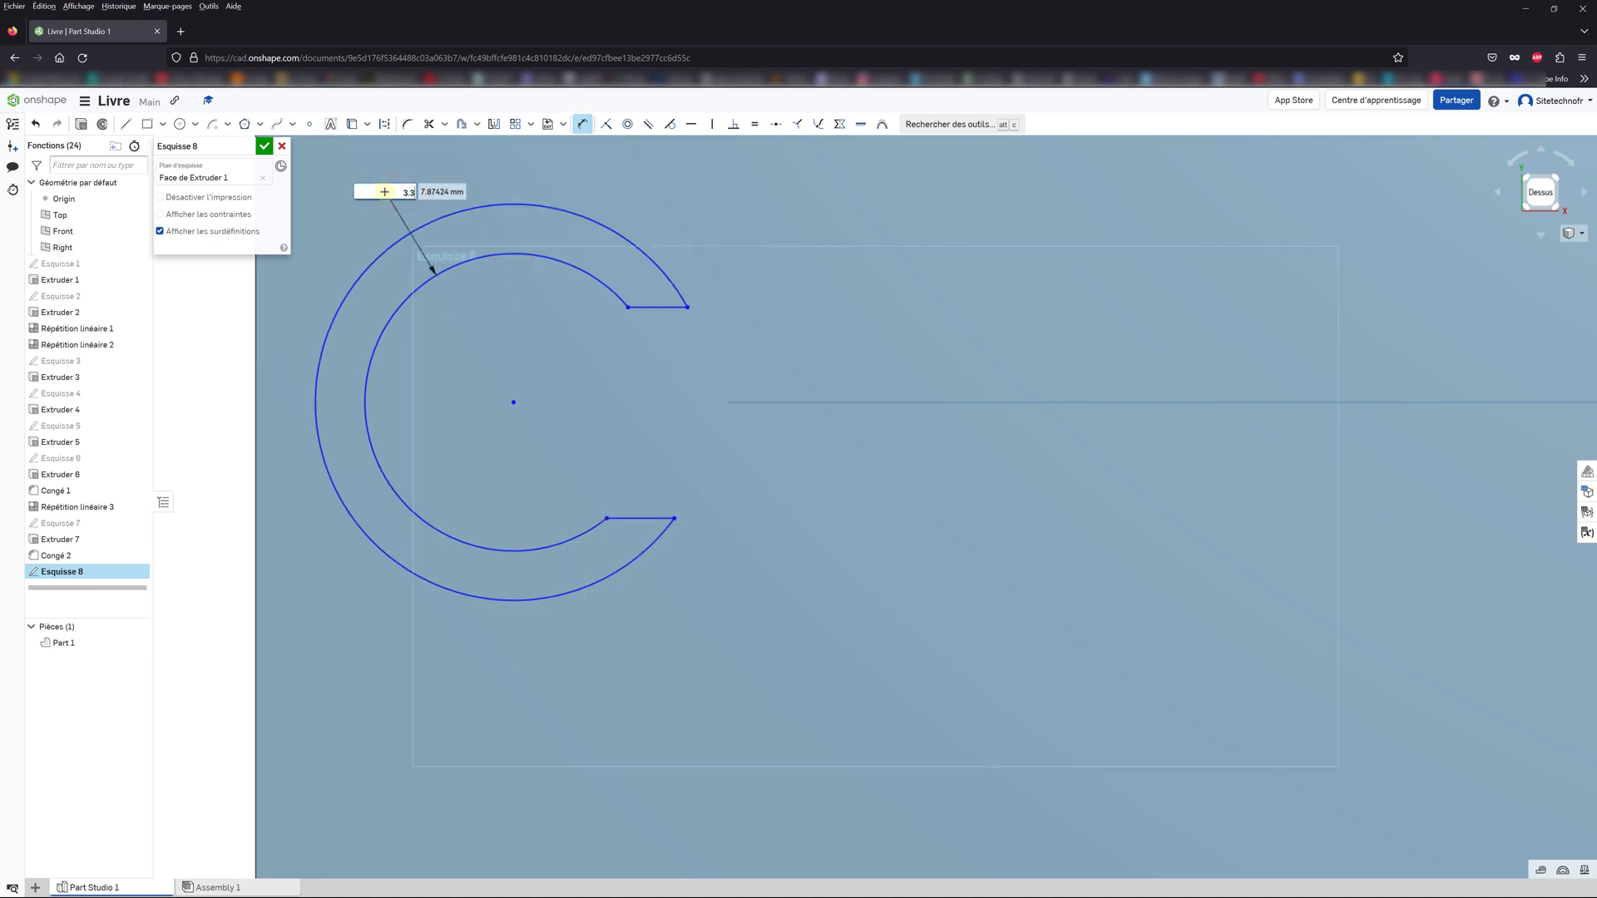
key(Escape)
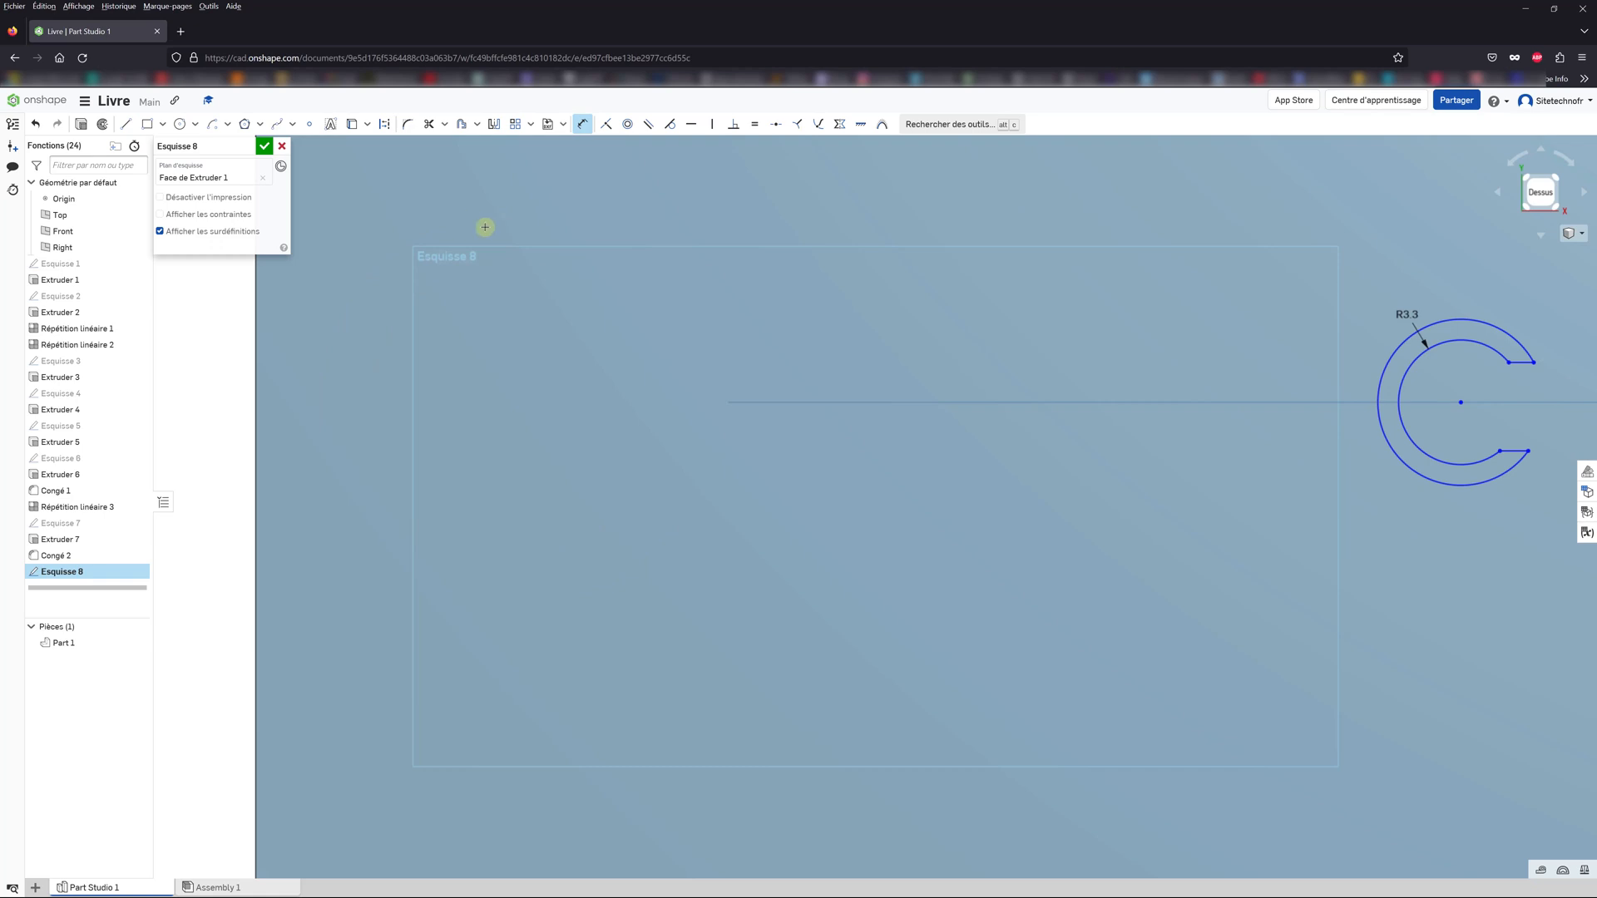
scroll(611, 287, down, 5)
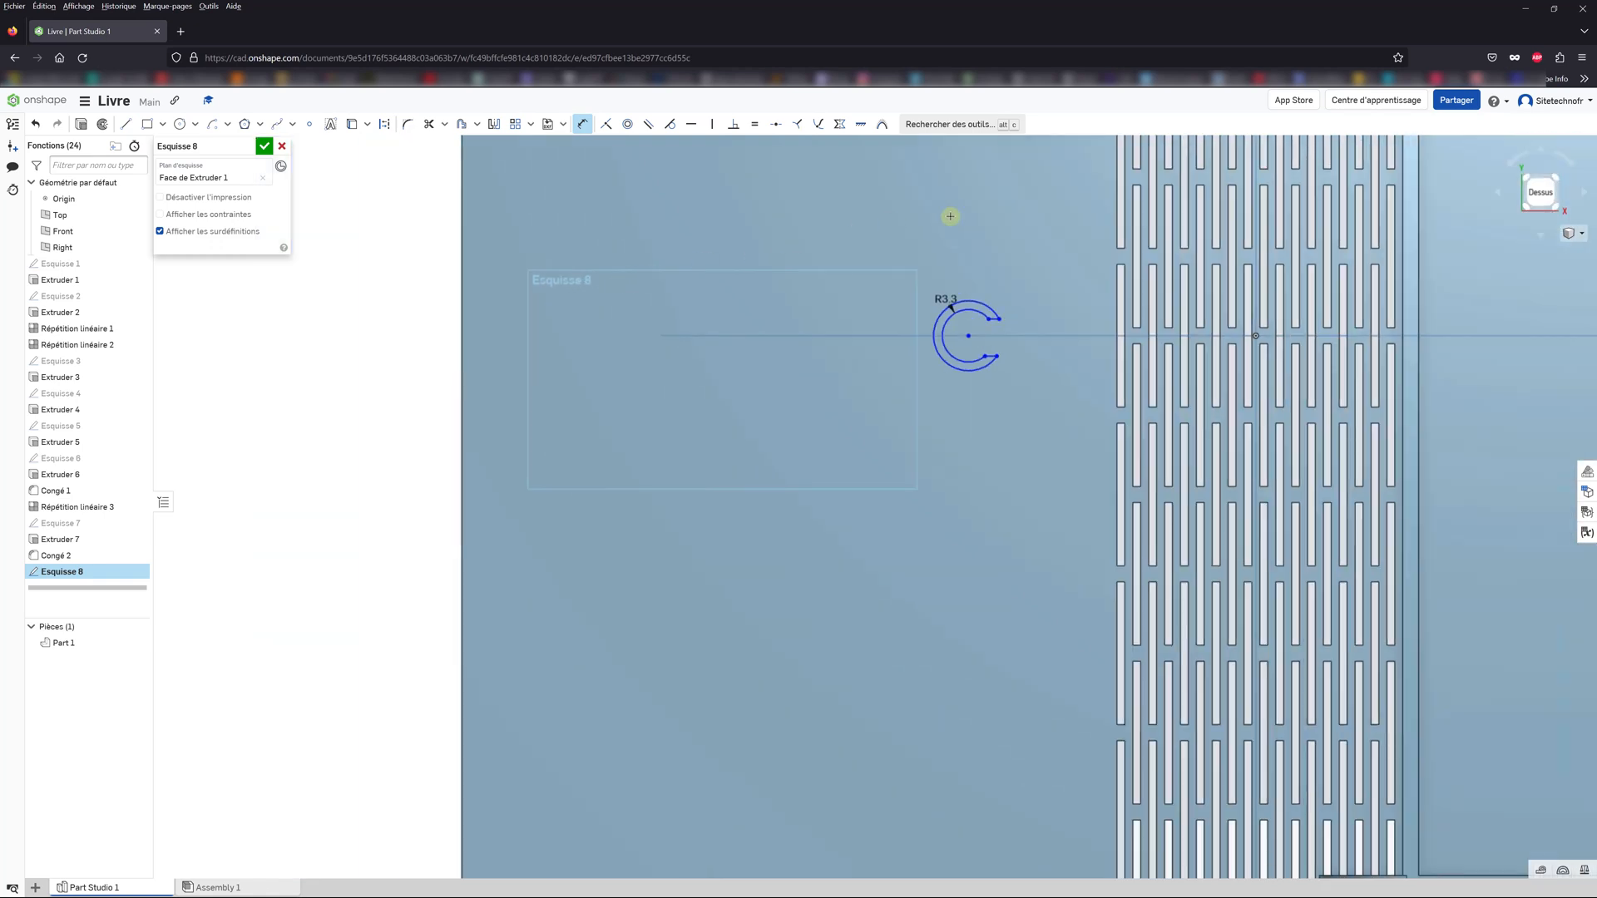
scroll(1018, 235, up, 3)
scroll(1114, 325, up, 3)
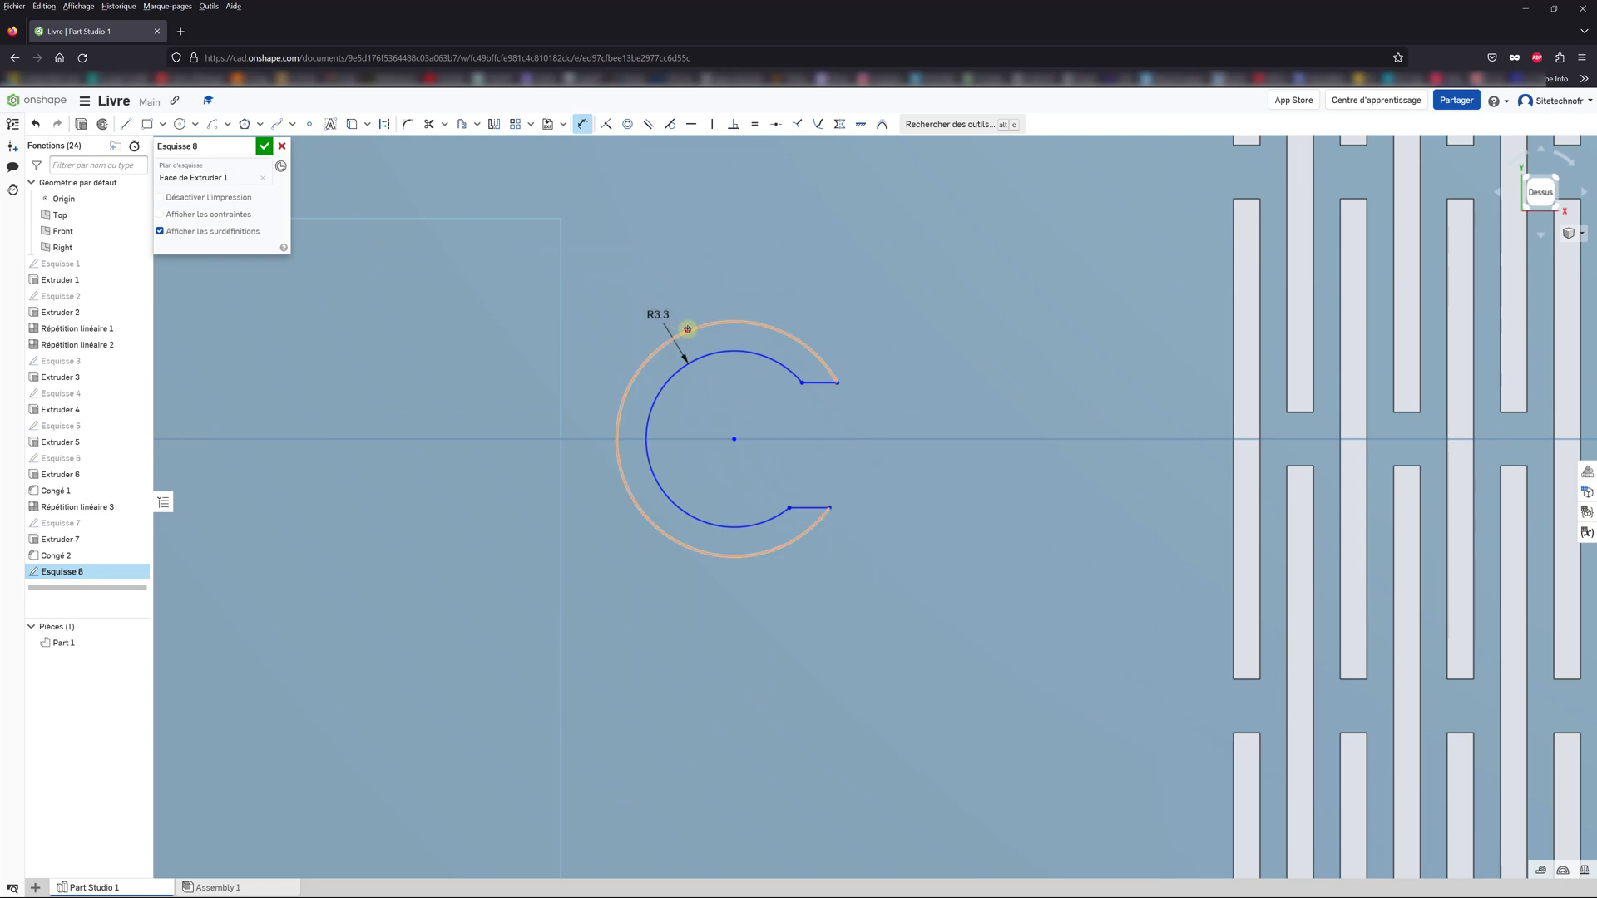
click(688, 329)
click(590, 274)
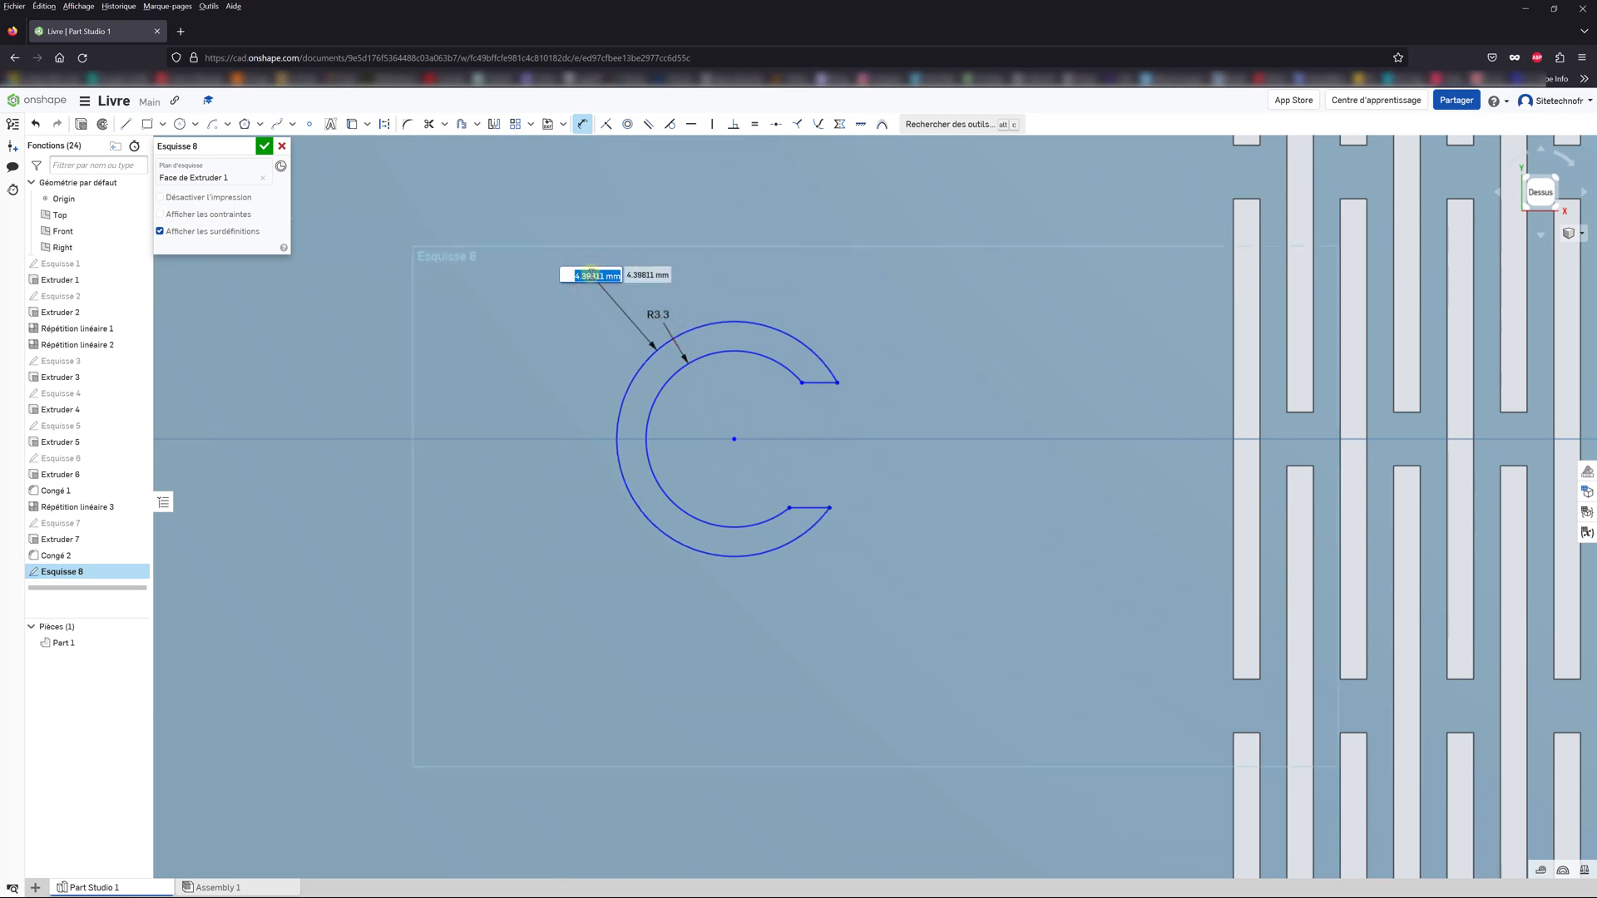
key(Escape)
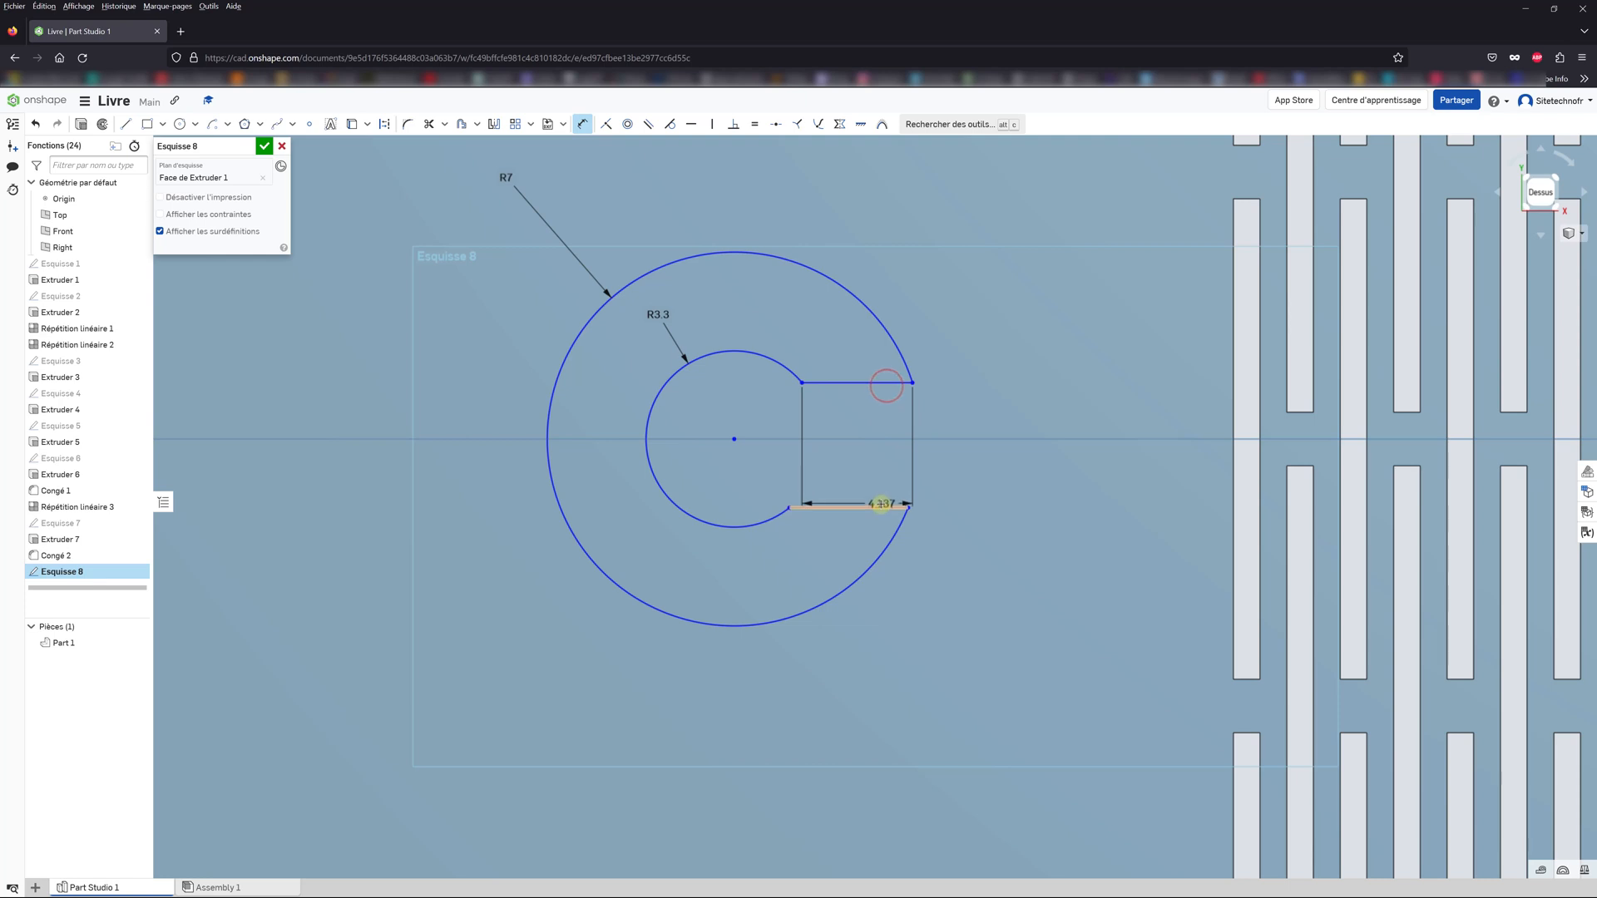
Step: Dimension the opening between the C profile's two horizontal lines to 5.8 mm
click(881, 506)
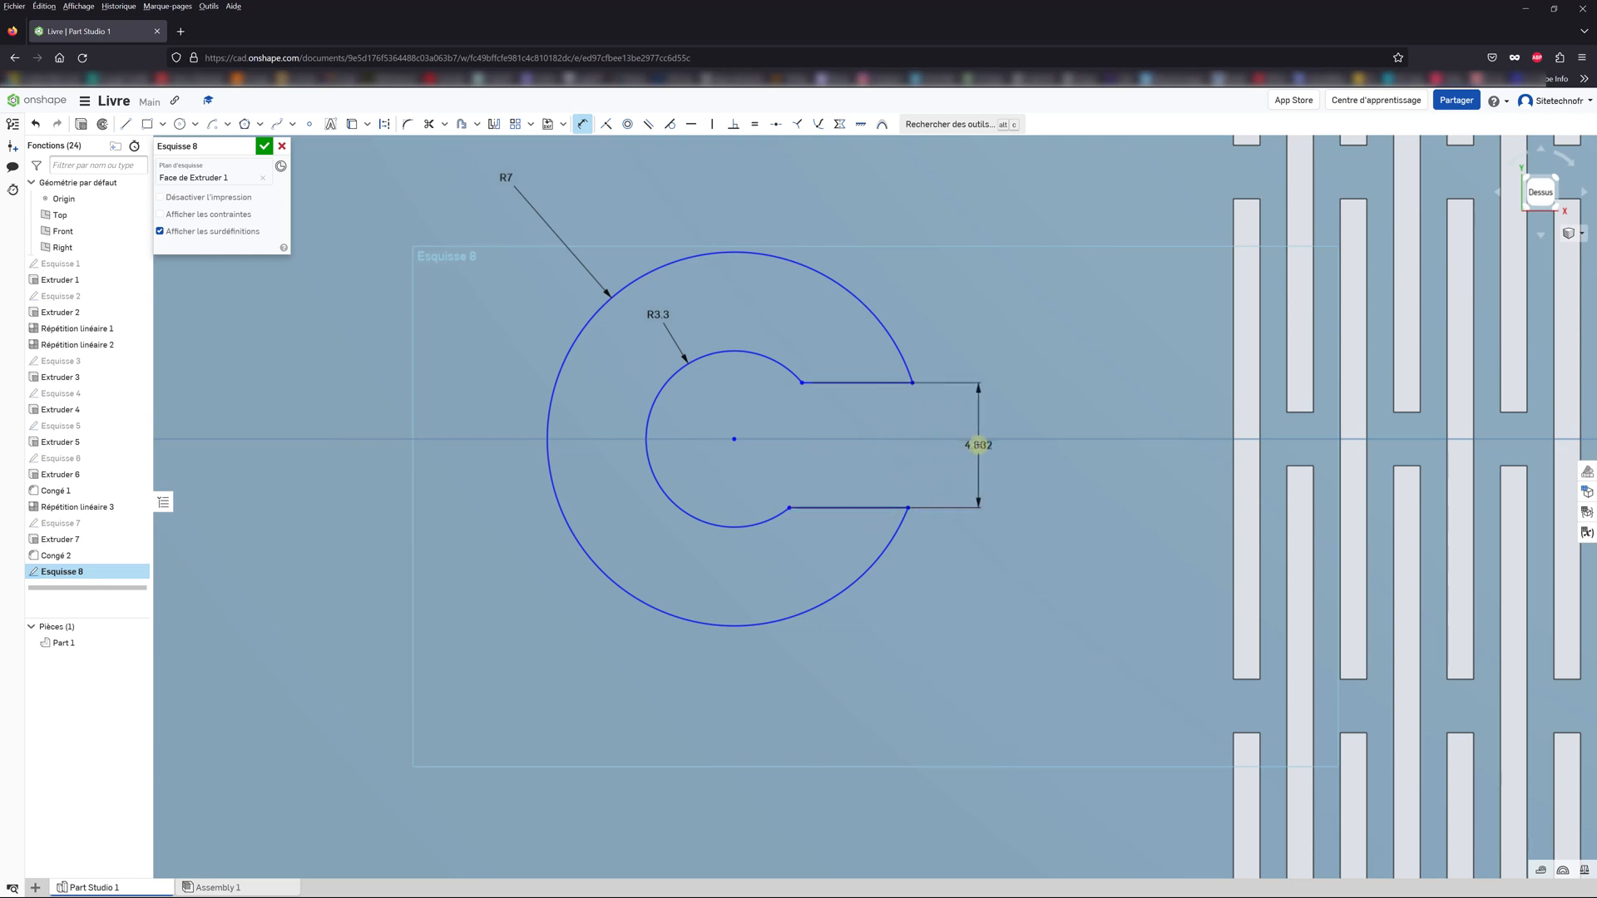
click(978, 445)
text(5.)
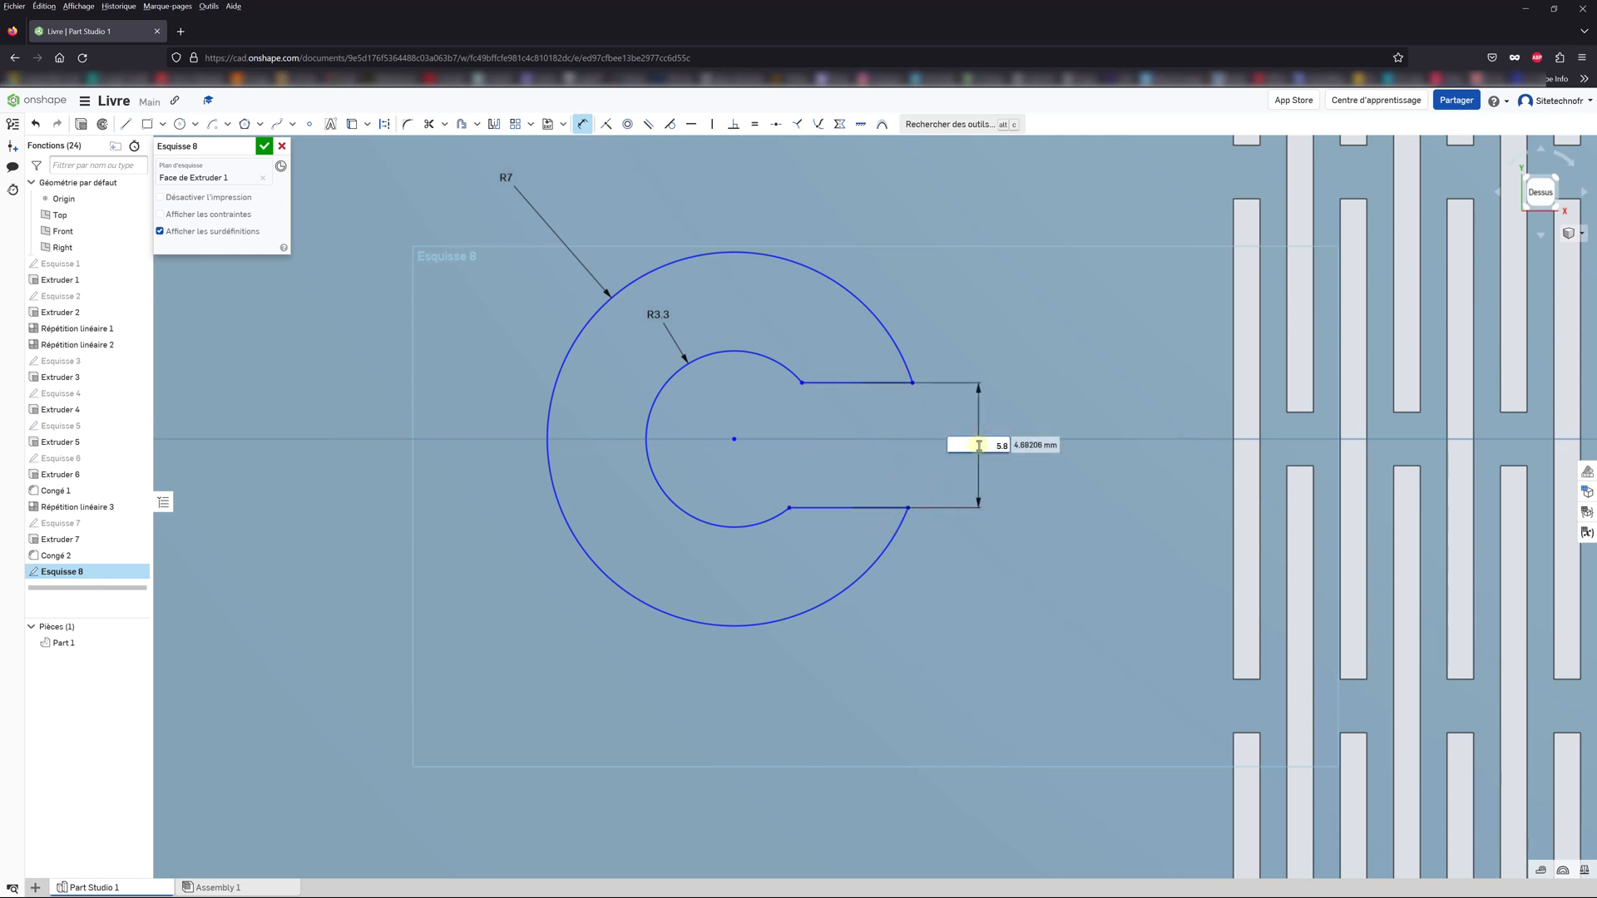
text(8)
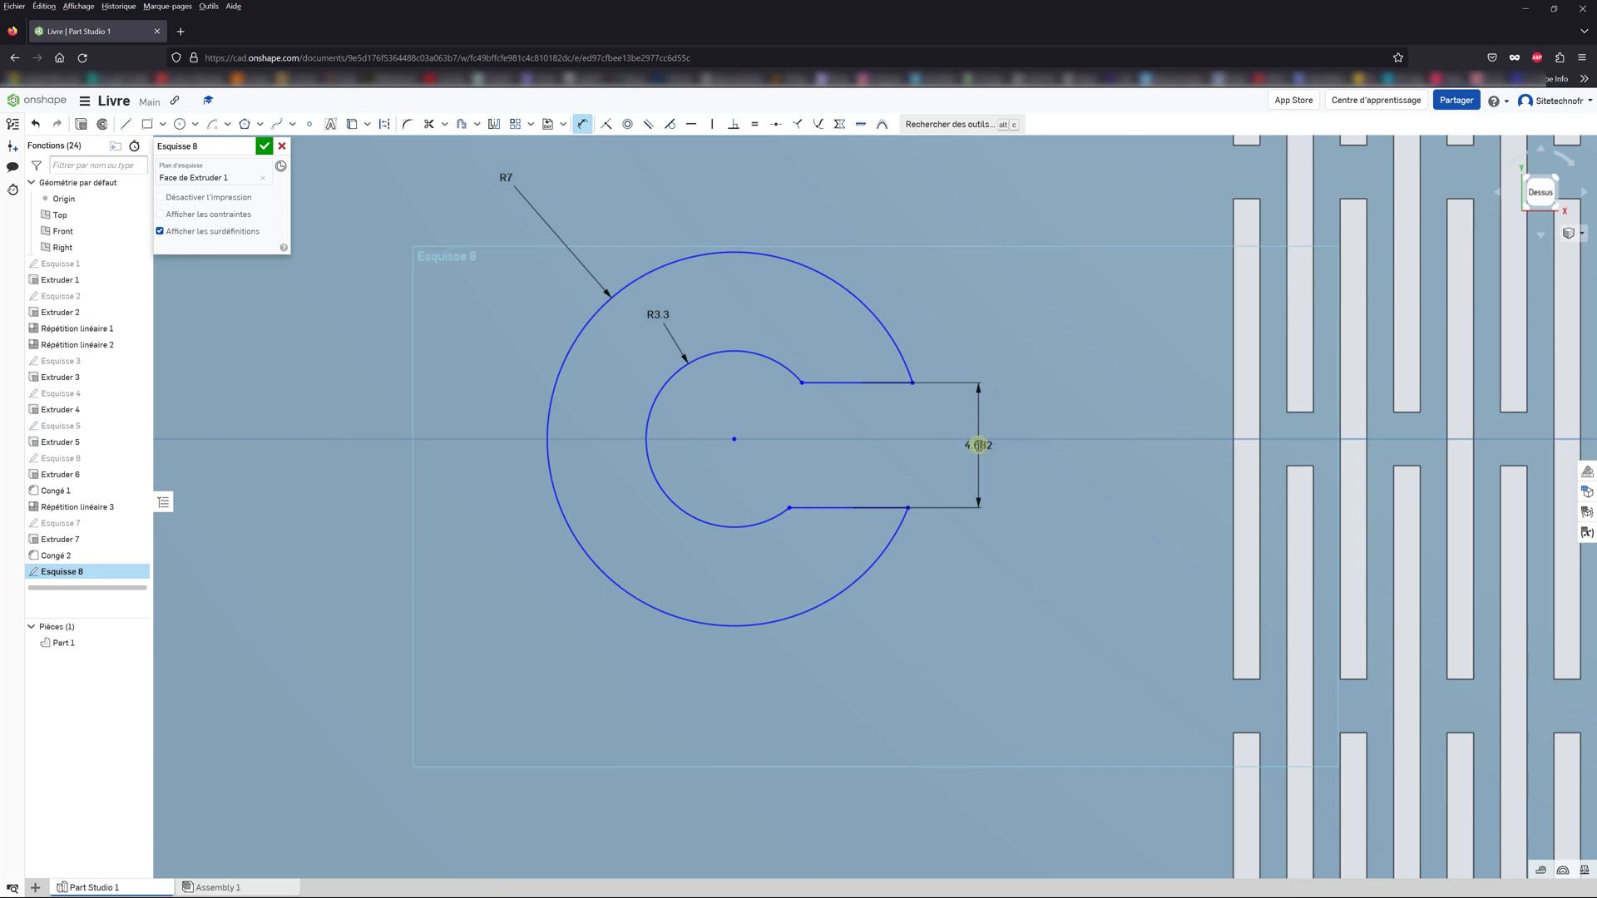
key(Return)
Step: Dimension the arc centre 10.5 mm from the cover's nearest outer vertical edge
scroll(931, 475, down, 6)
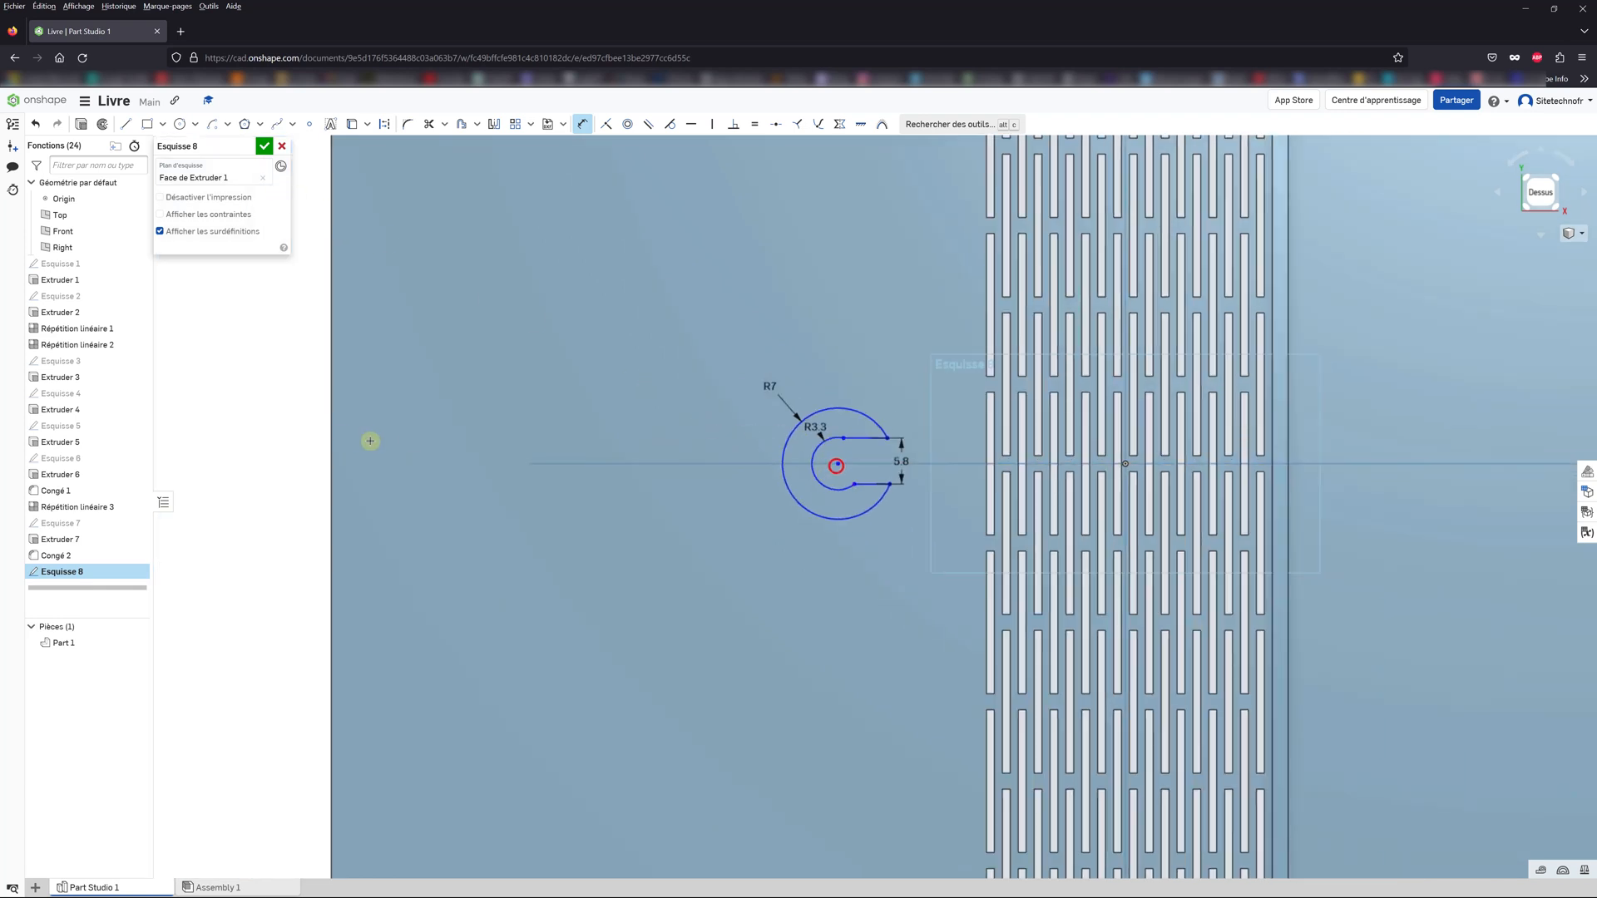
click(332, 428)
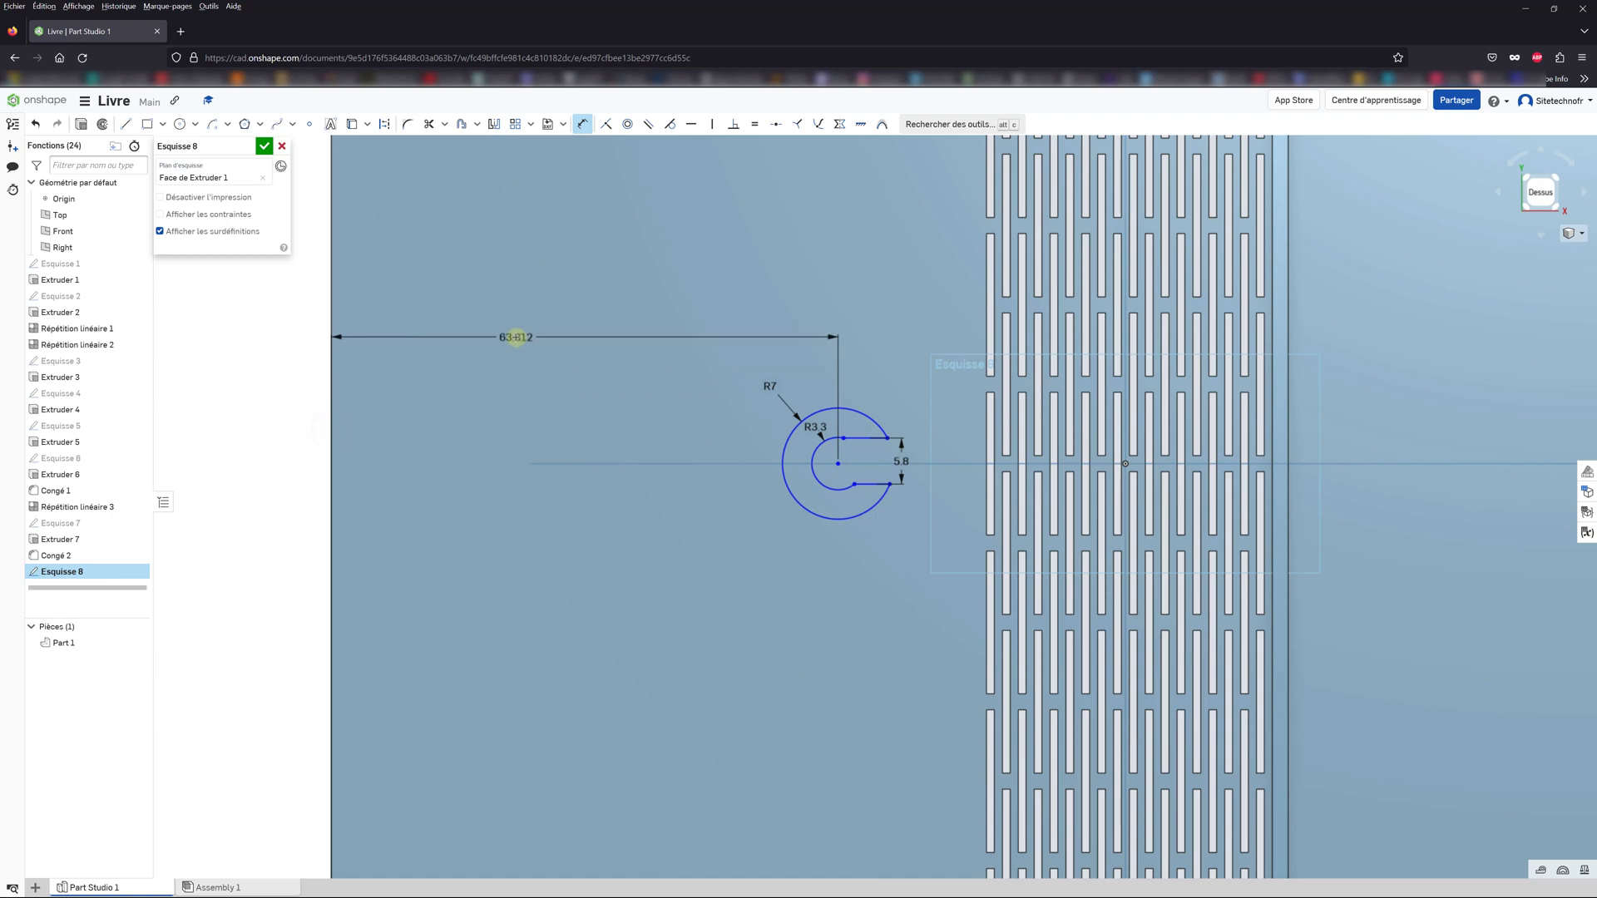
click(516, 337)
text(10)
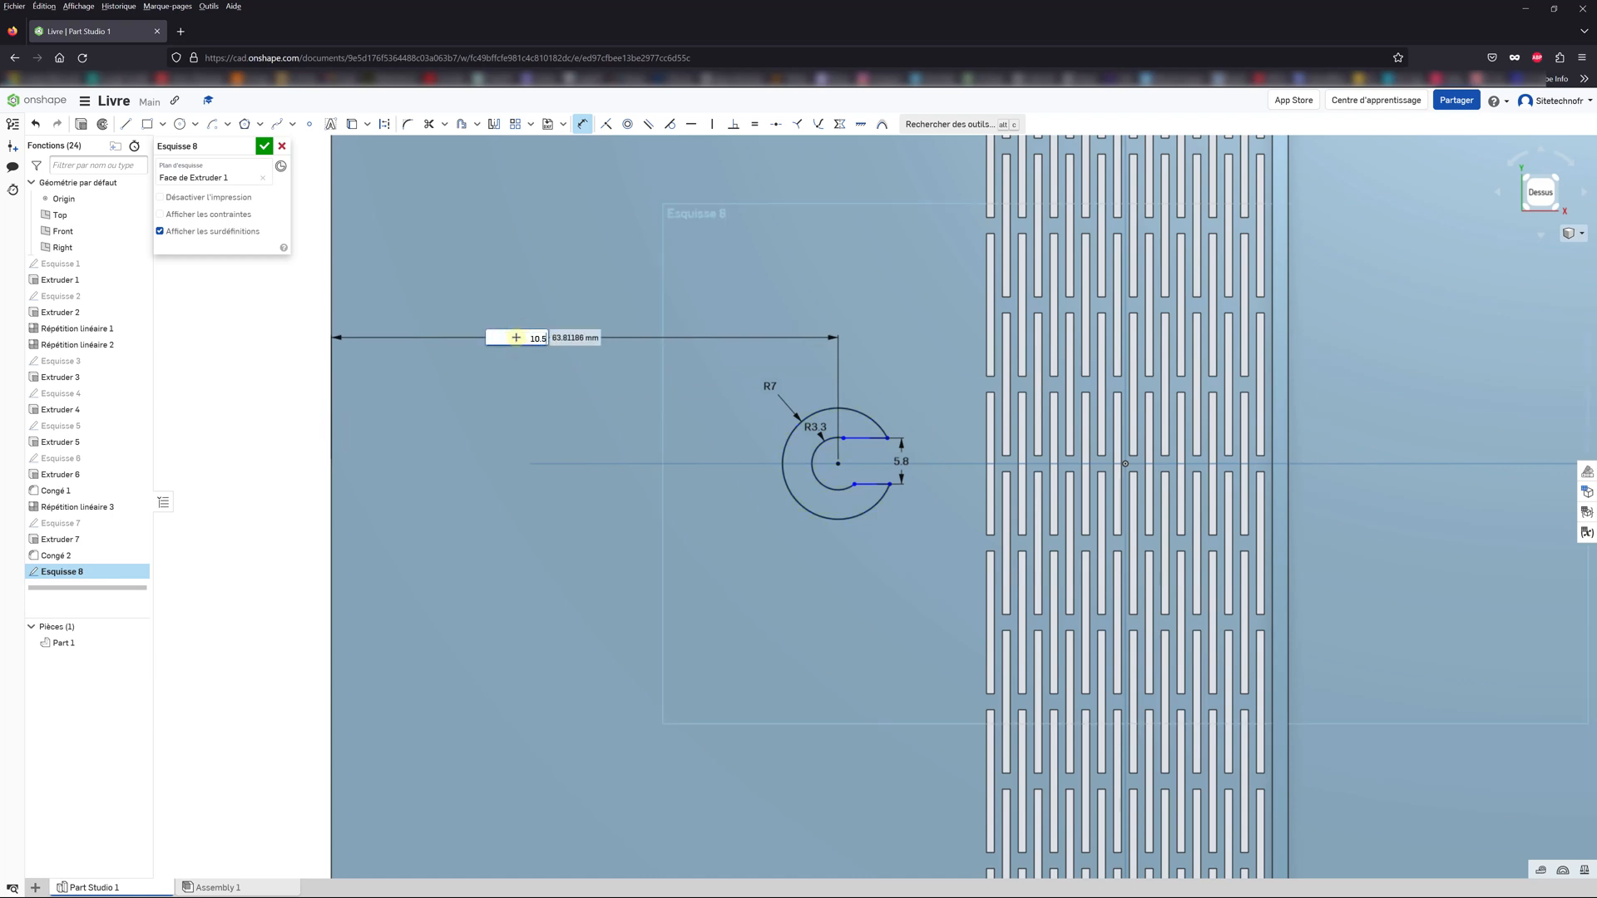
text(.5)
key(Return)
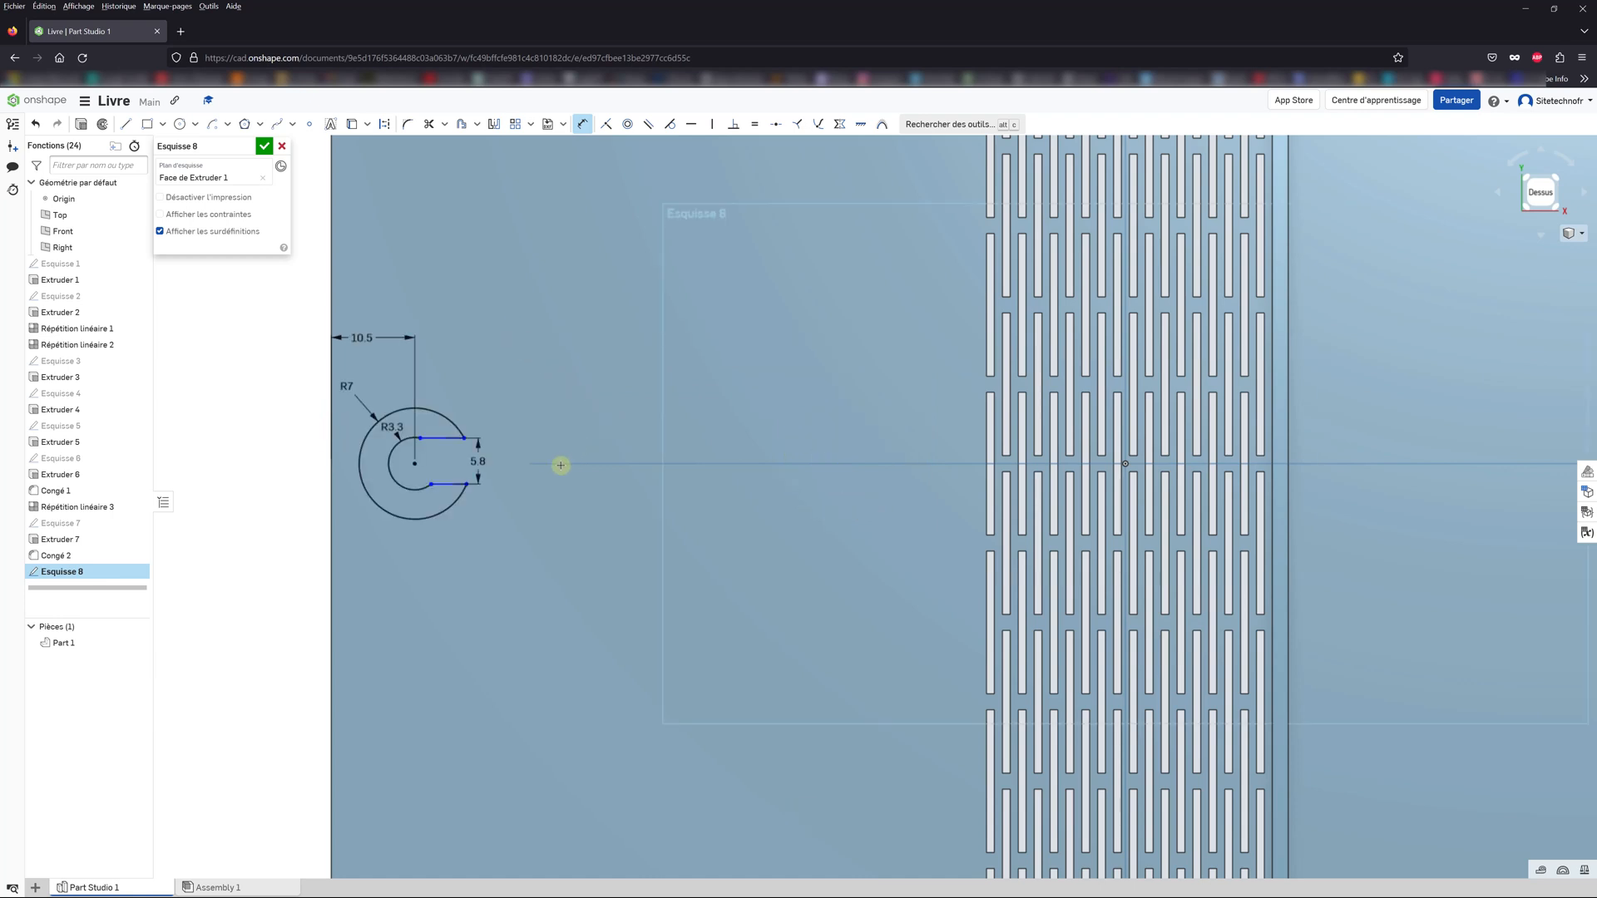
Step: Align the inner endpoints of the two opening lines with a vertical constraint and finish the sketch
scroll(474, 457, up, 5)
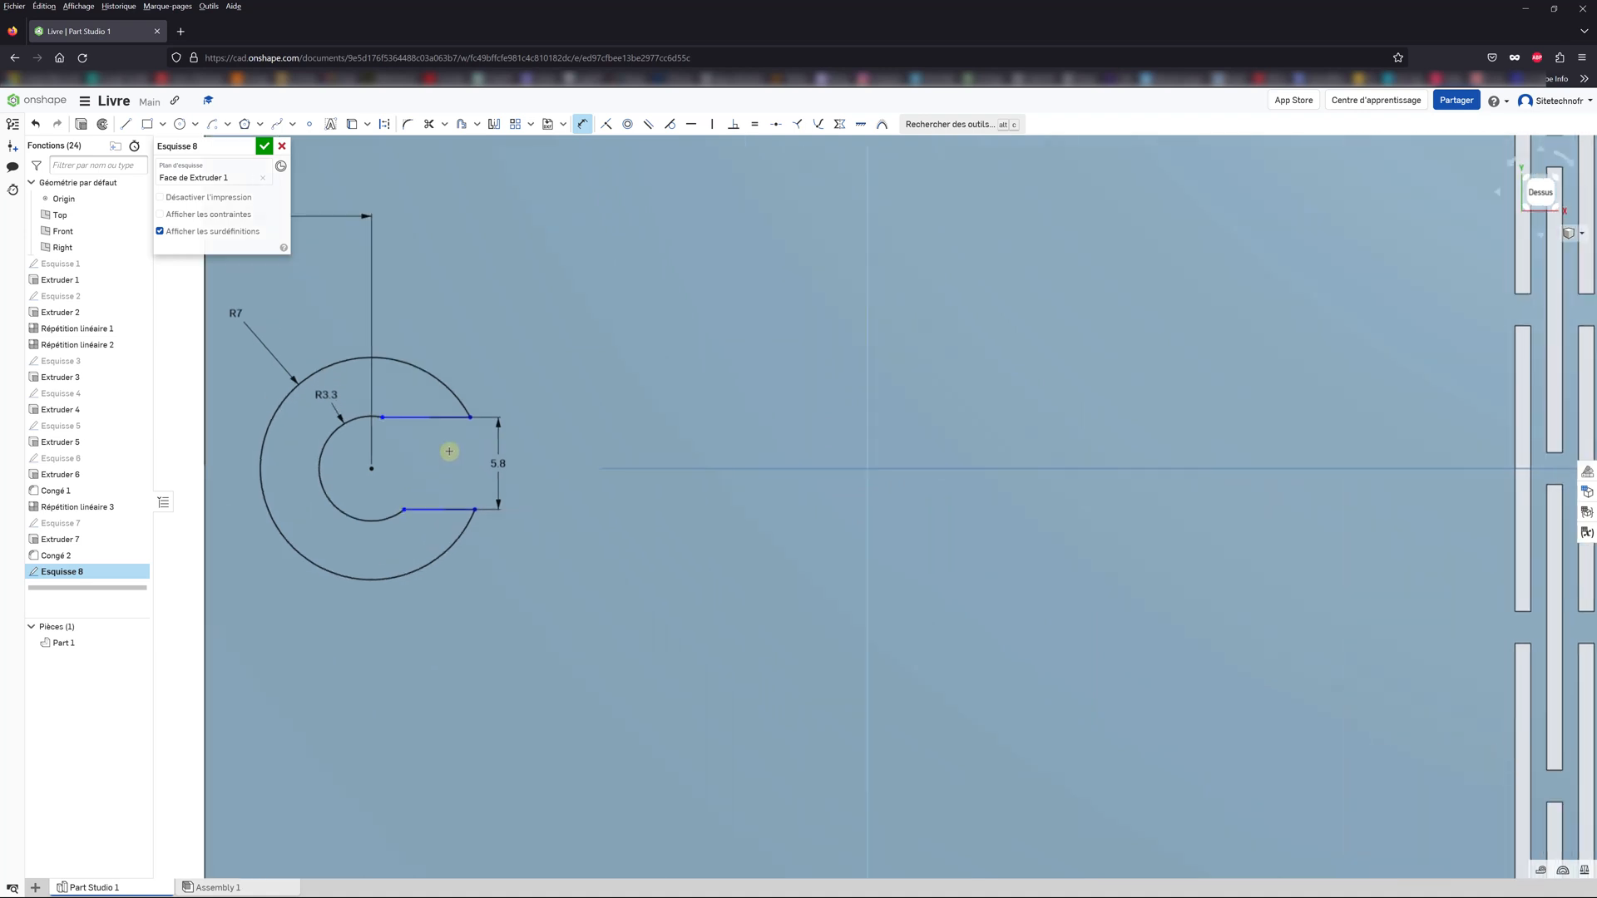
click(713, 123)
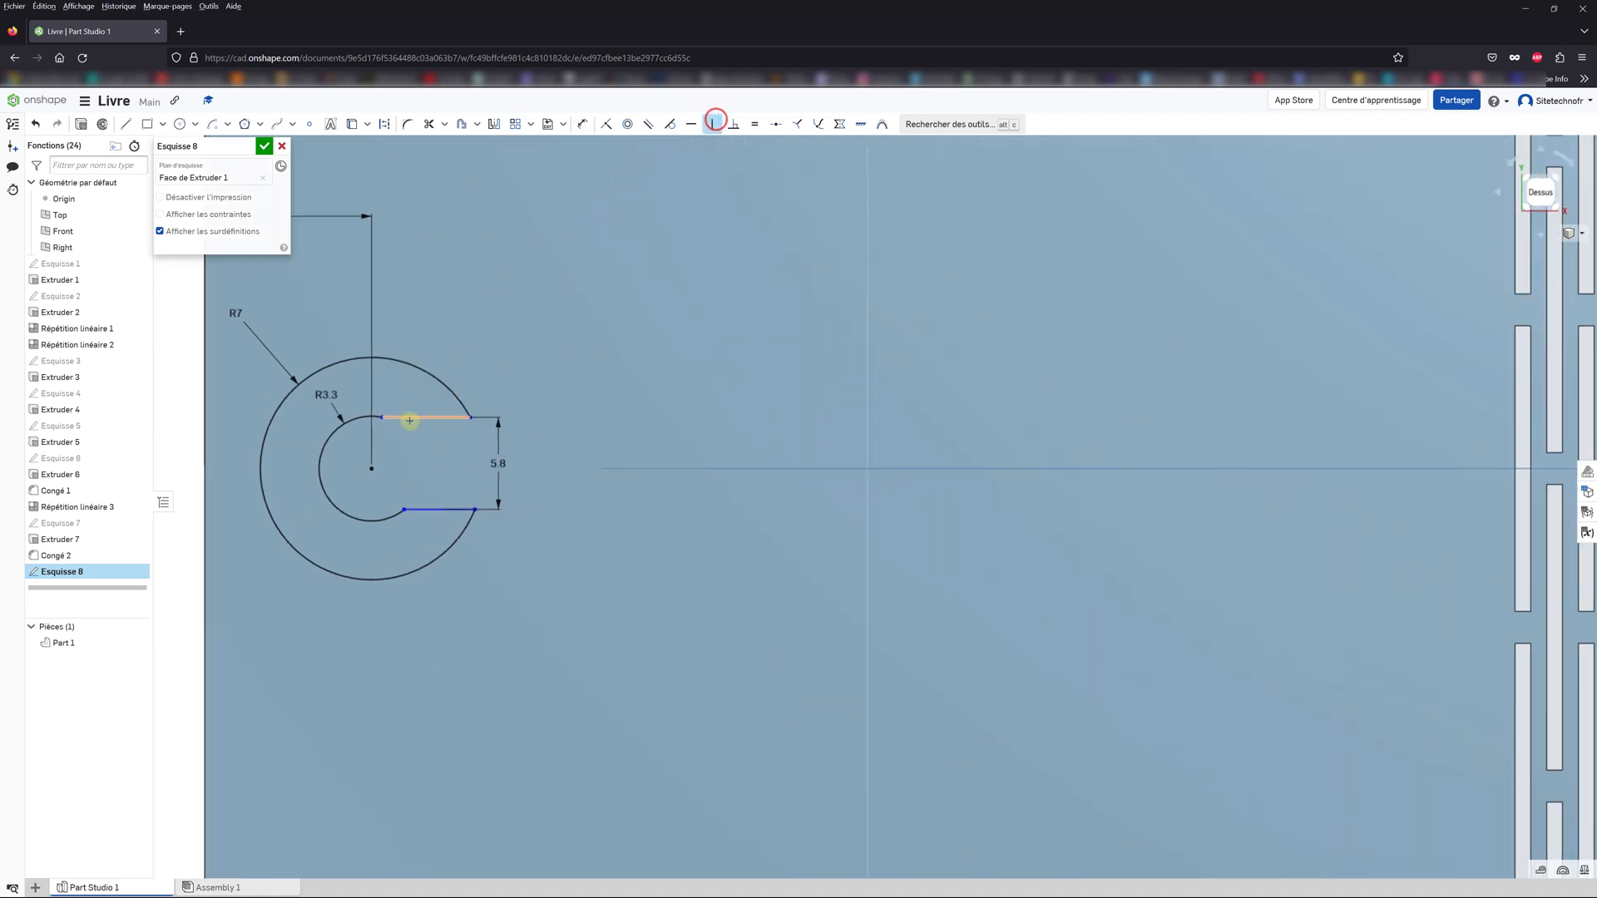
click(381, 418)
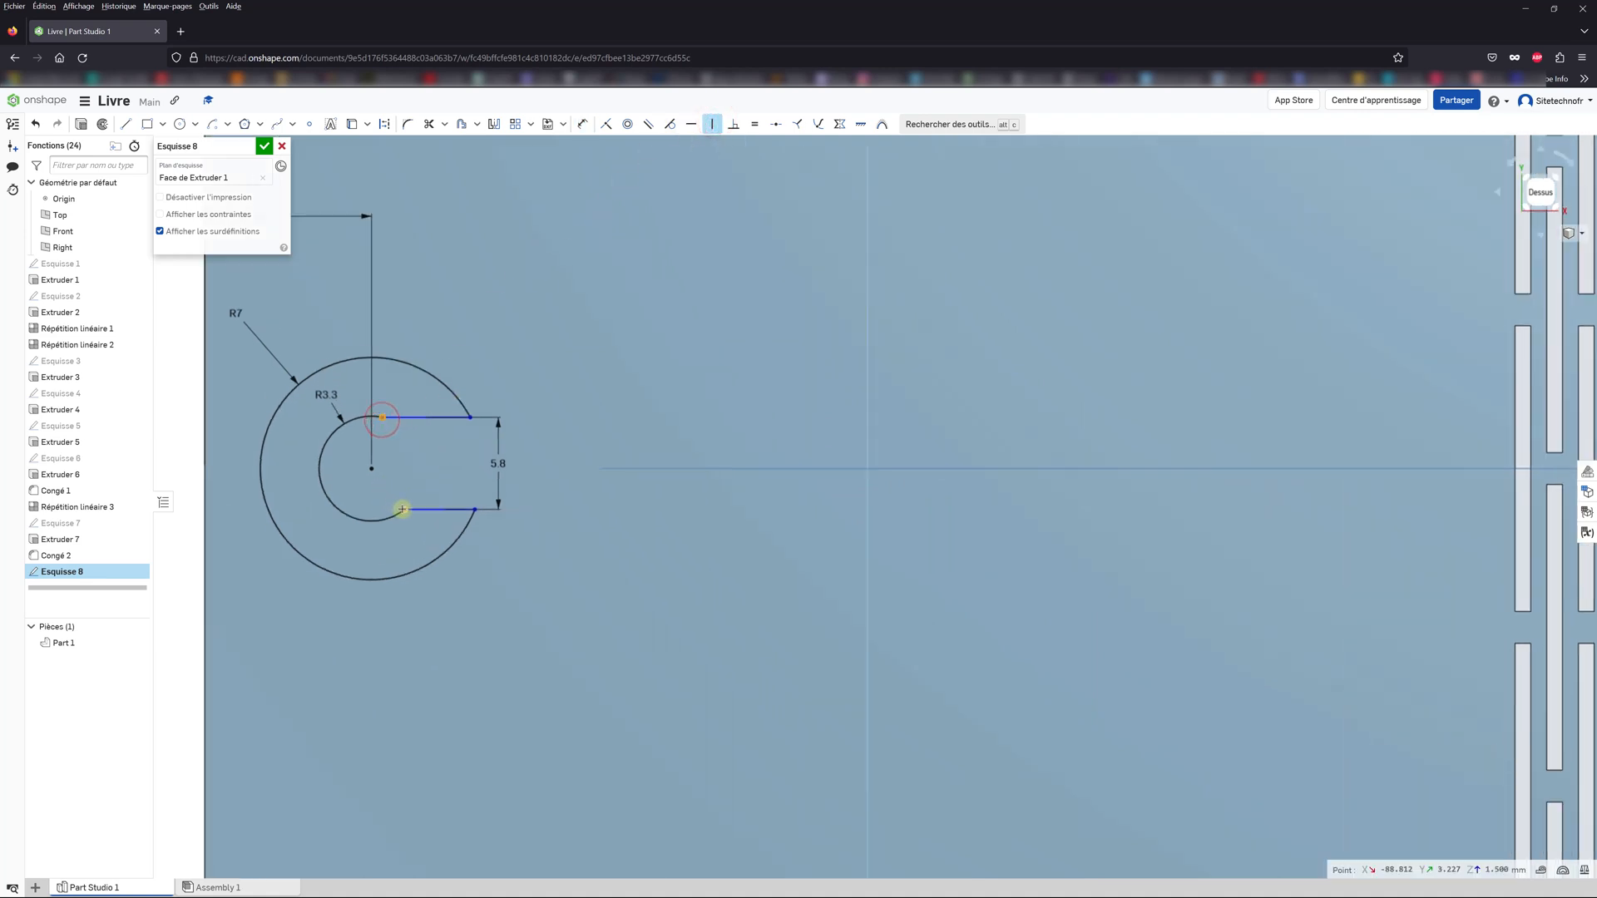
click(402, 510)
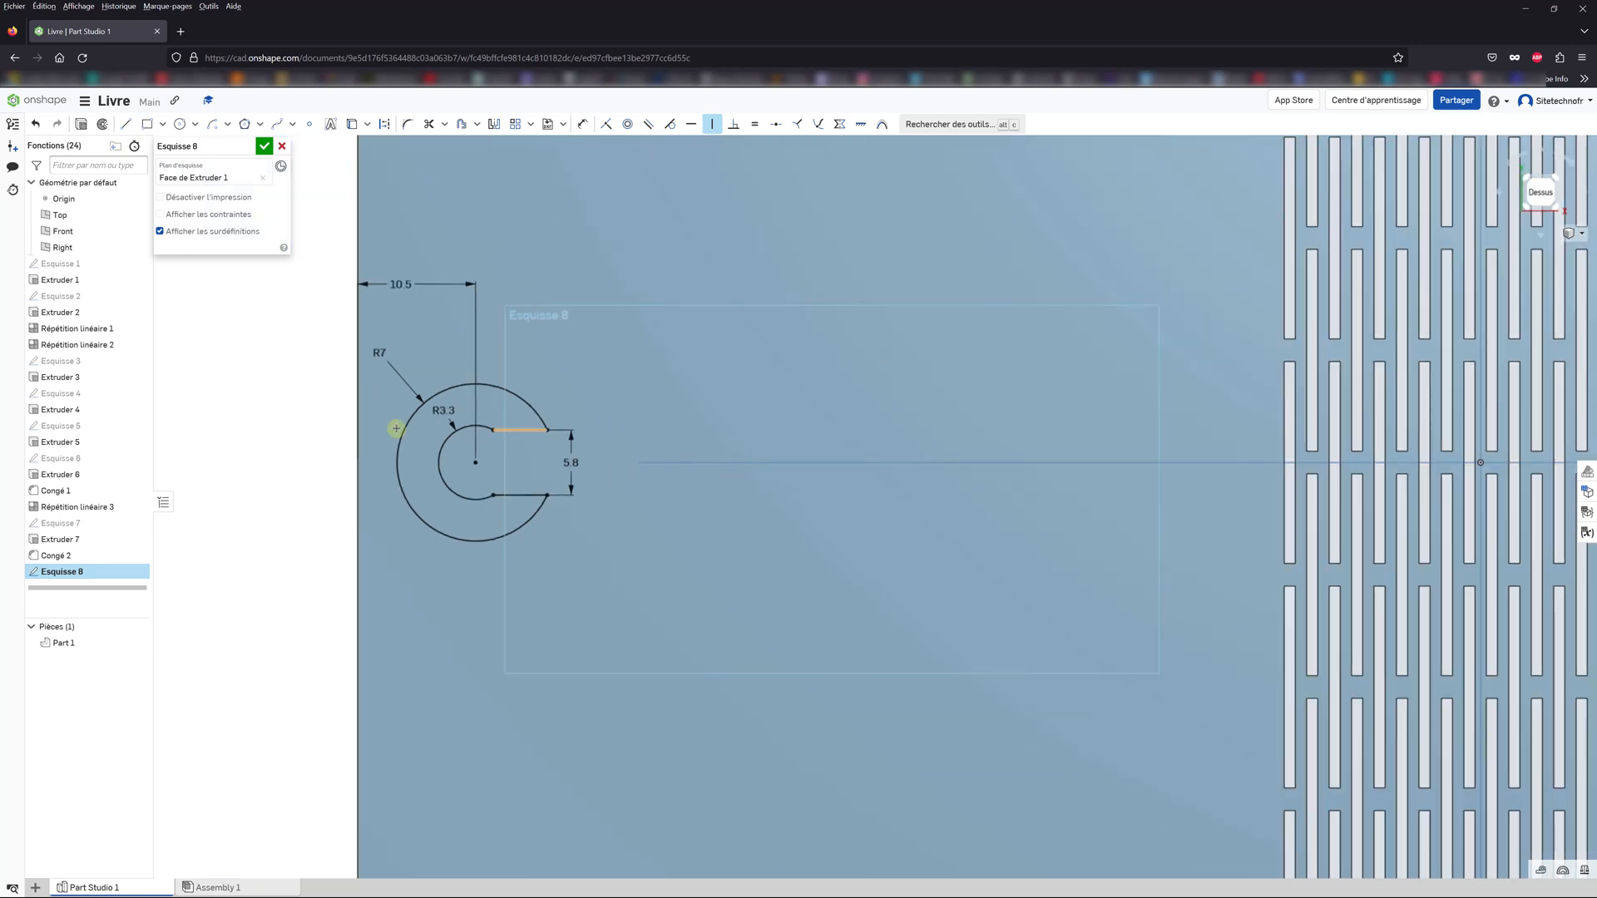
click(264, 147)
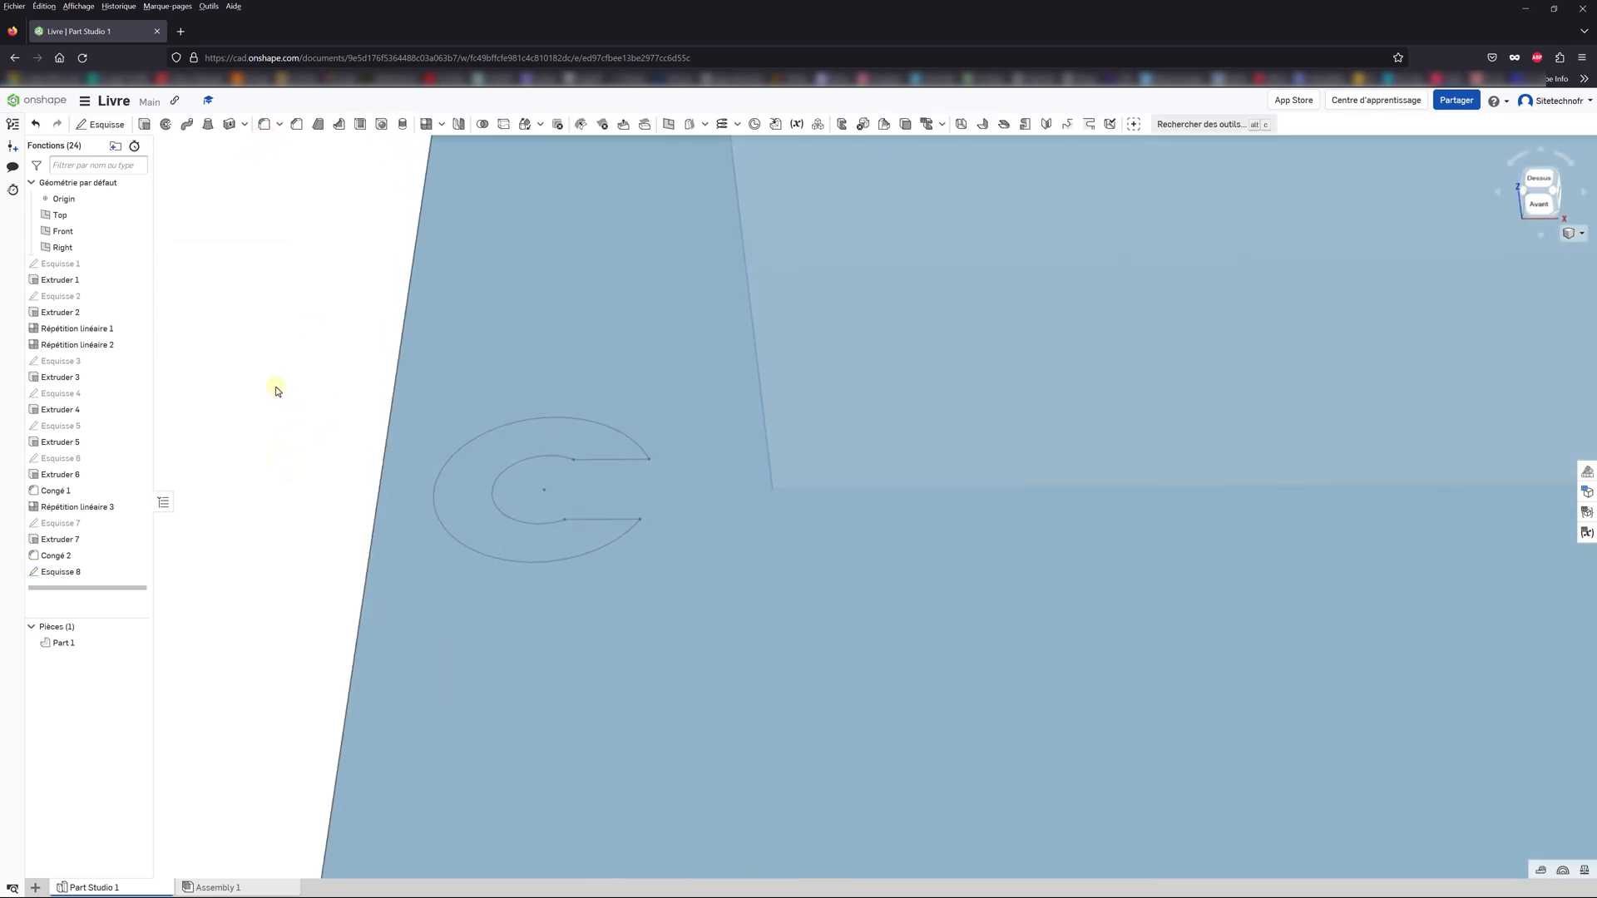
Step: Extrude the C-shaped sketch 3.4 mm upward from the cover face, adding it to Part 1
click(65, 572)
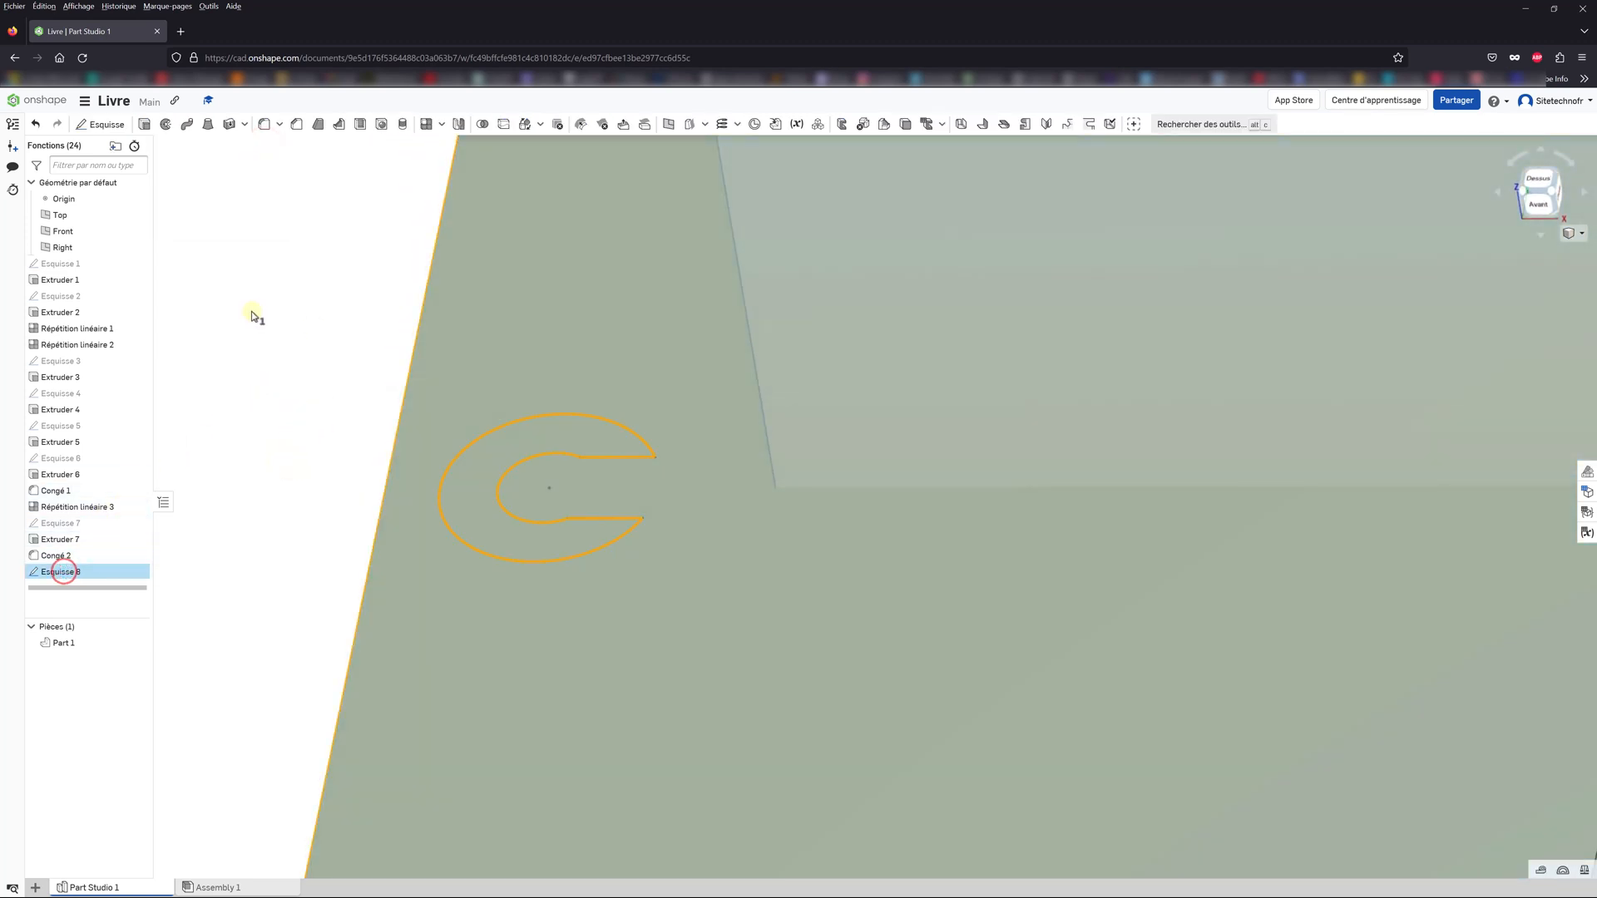
click(145, 125)
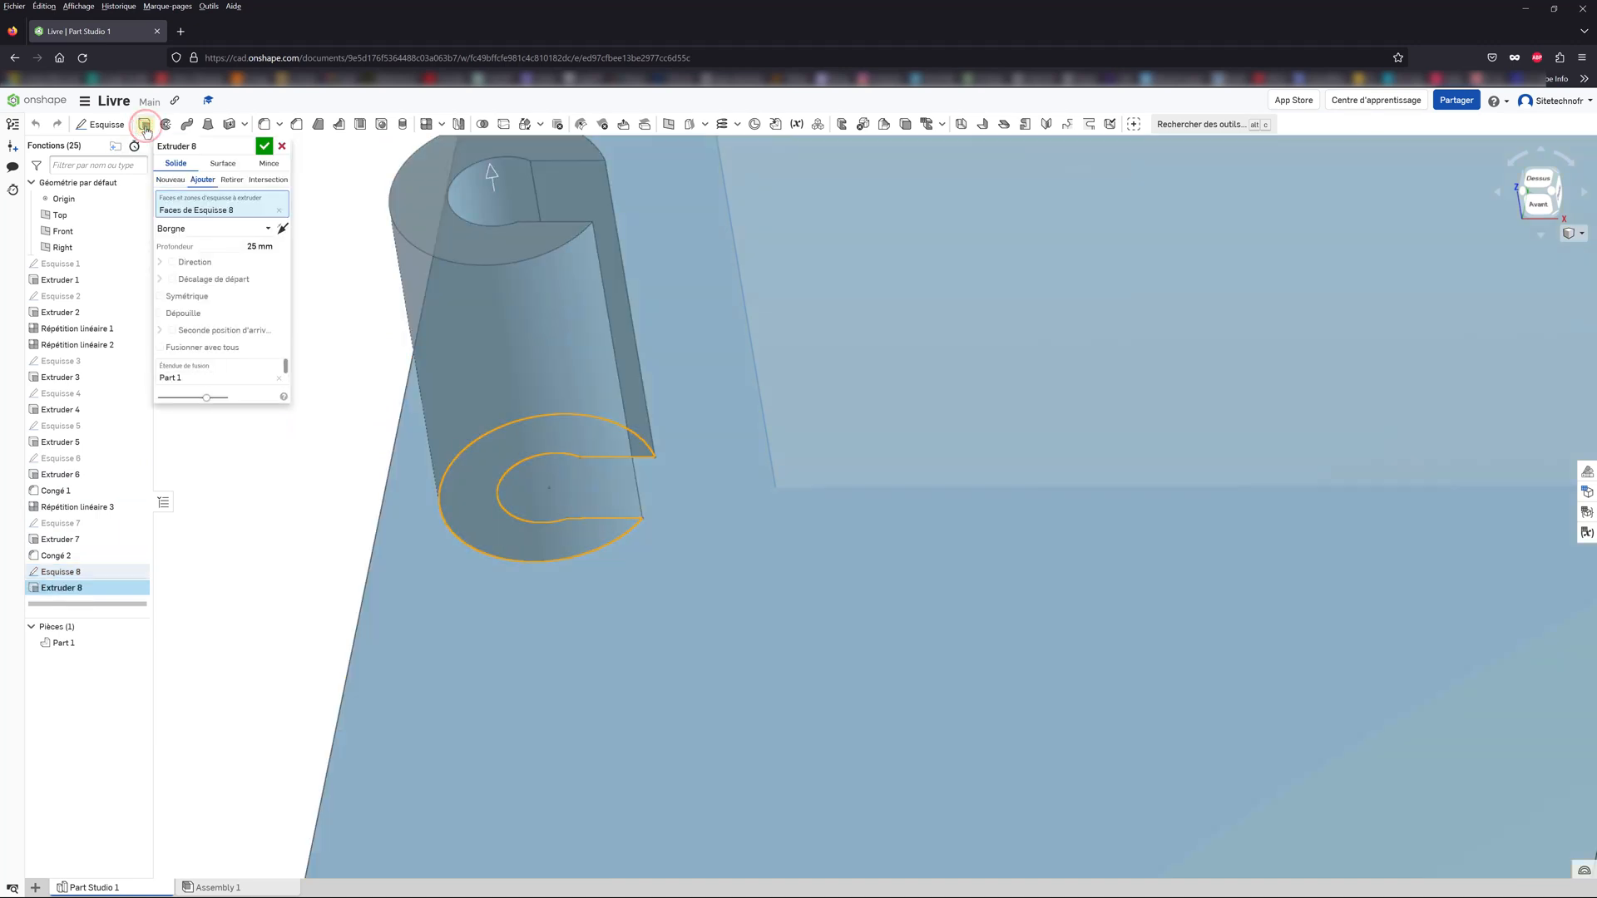
click(201, 178)
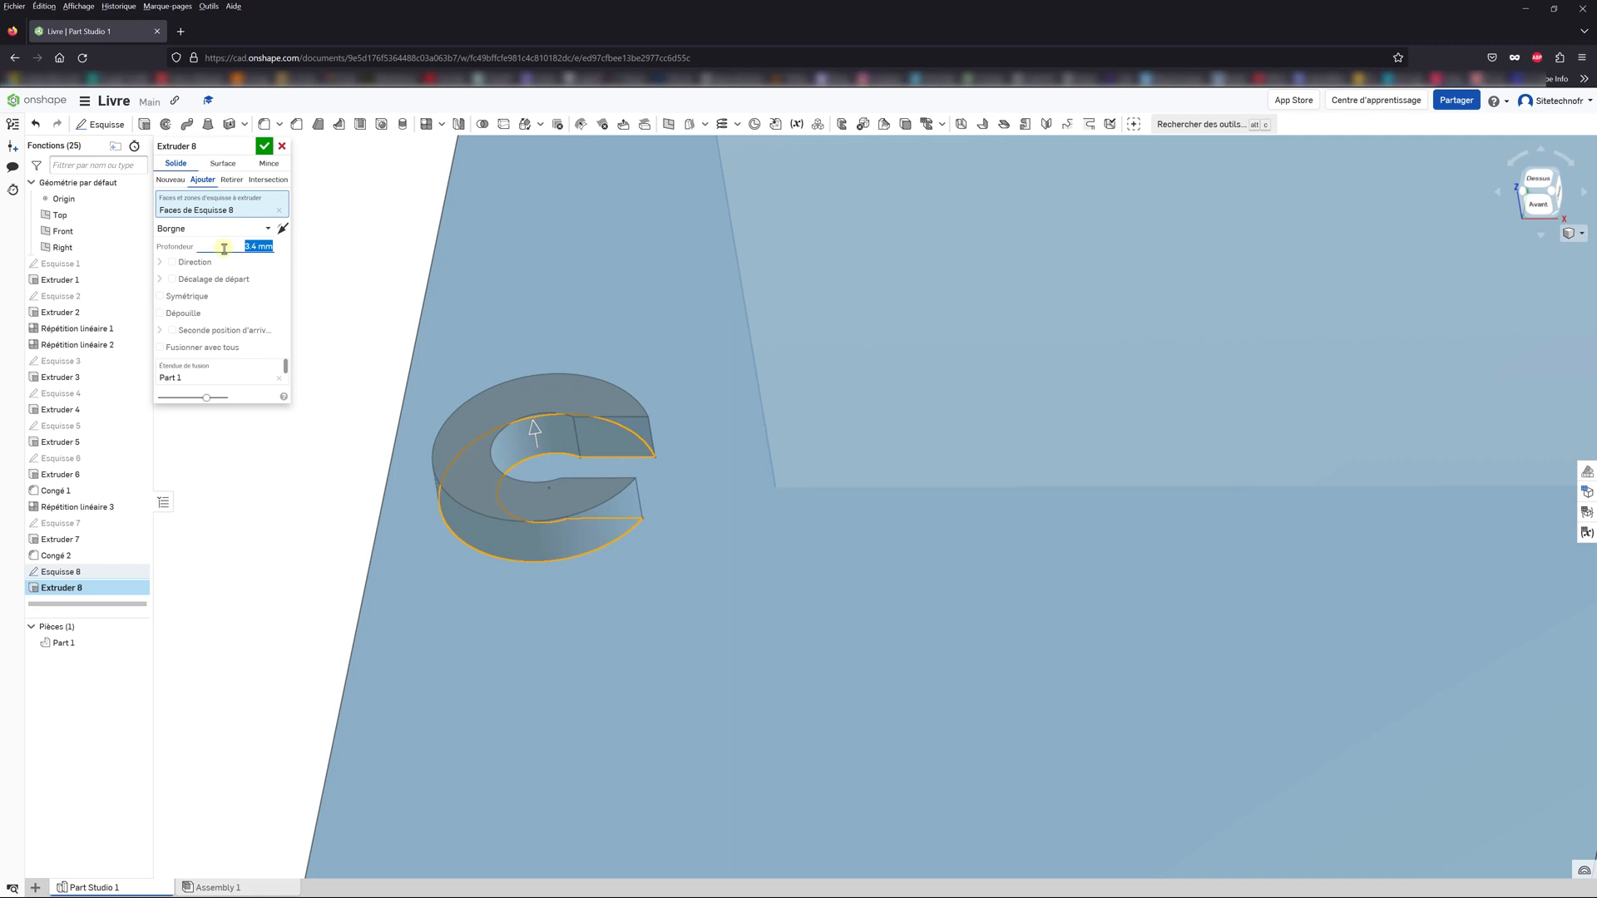
click(264, 146)
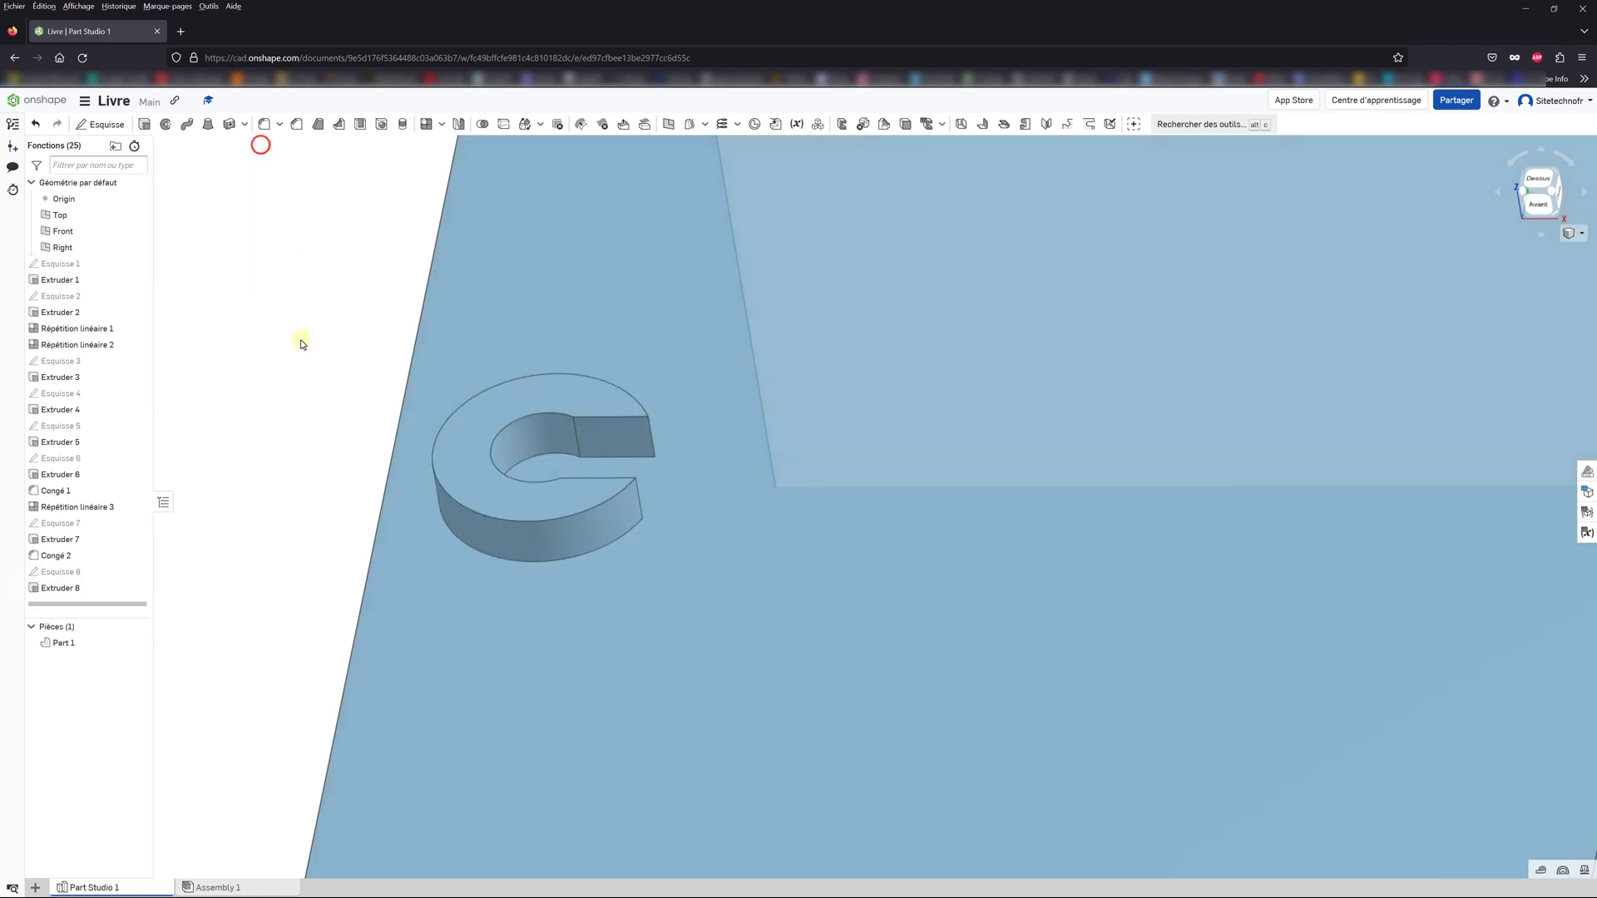
Step: Sketch a 14 mm diameter circle on the C-shaped boss's top face, concentric with its arcs and matching its outer edge
scroll(309, 398, down, 2)
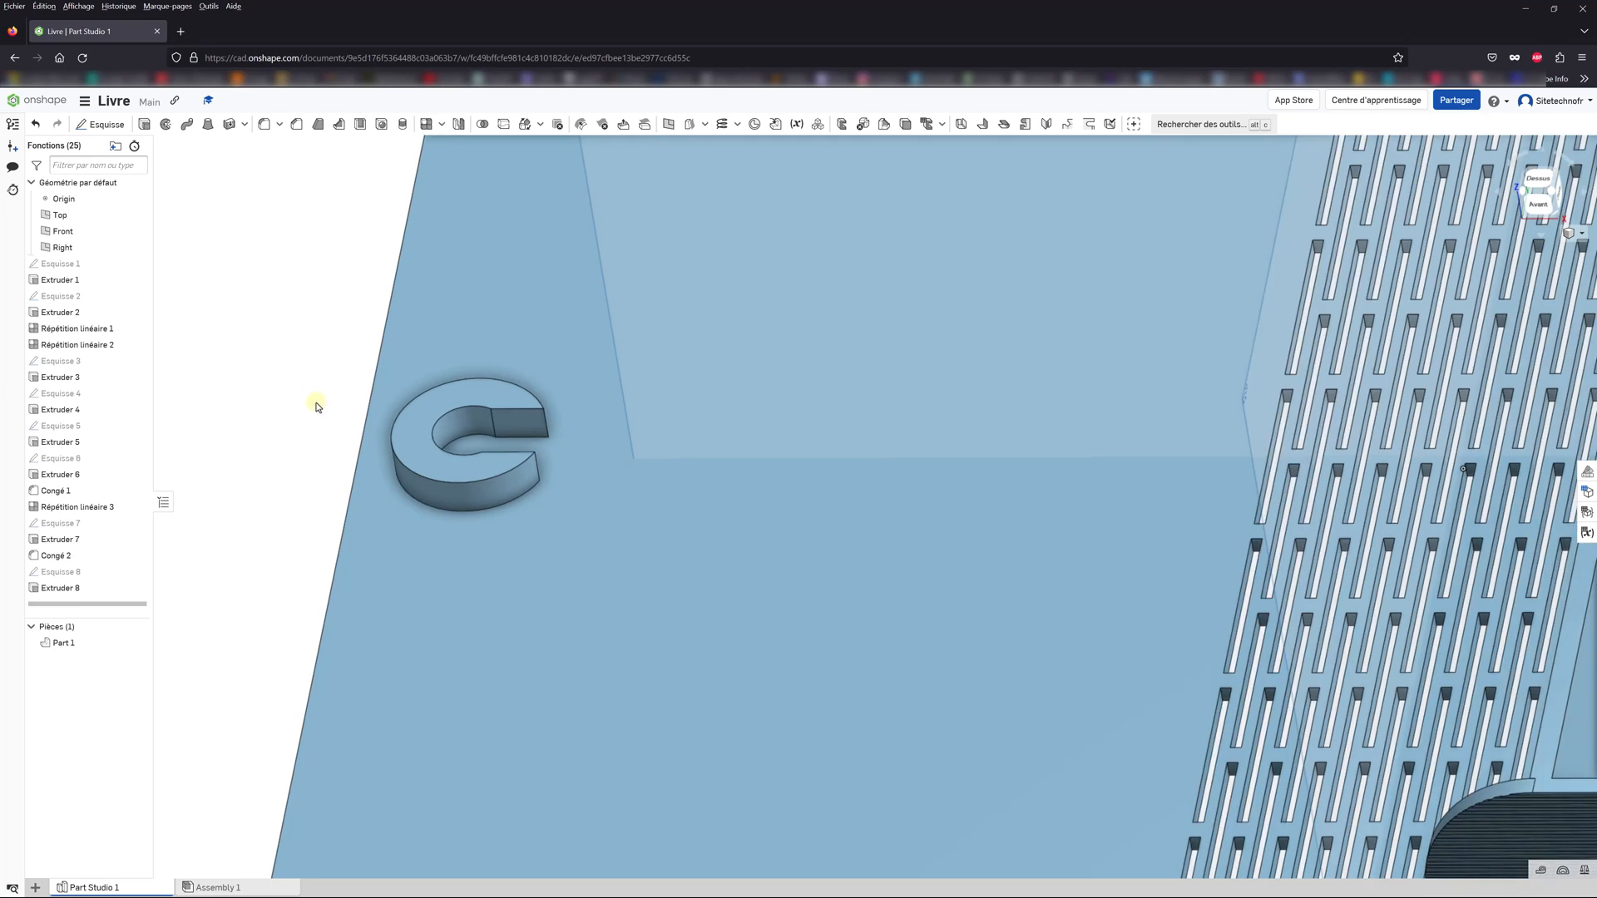
mouse_move(316, 406)
right_down()
mouse_move(285, 410)
mouse_move(320, 420)
right_up()
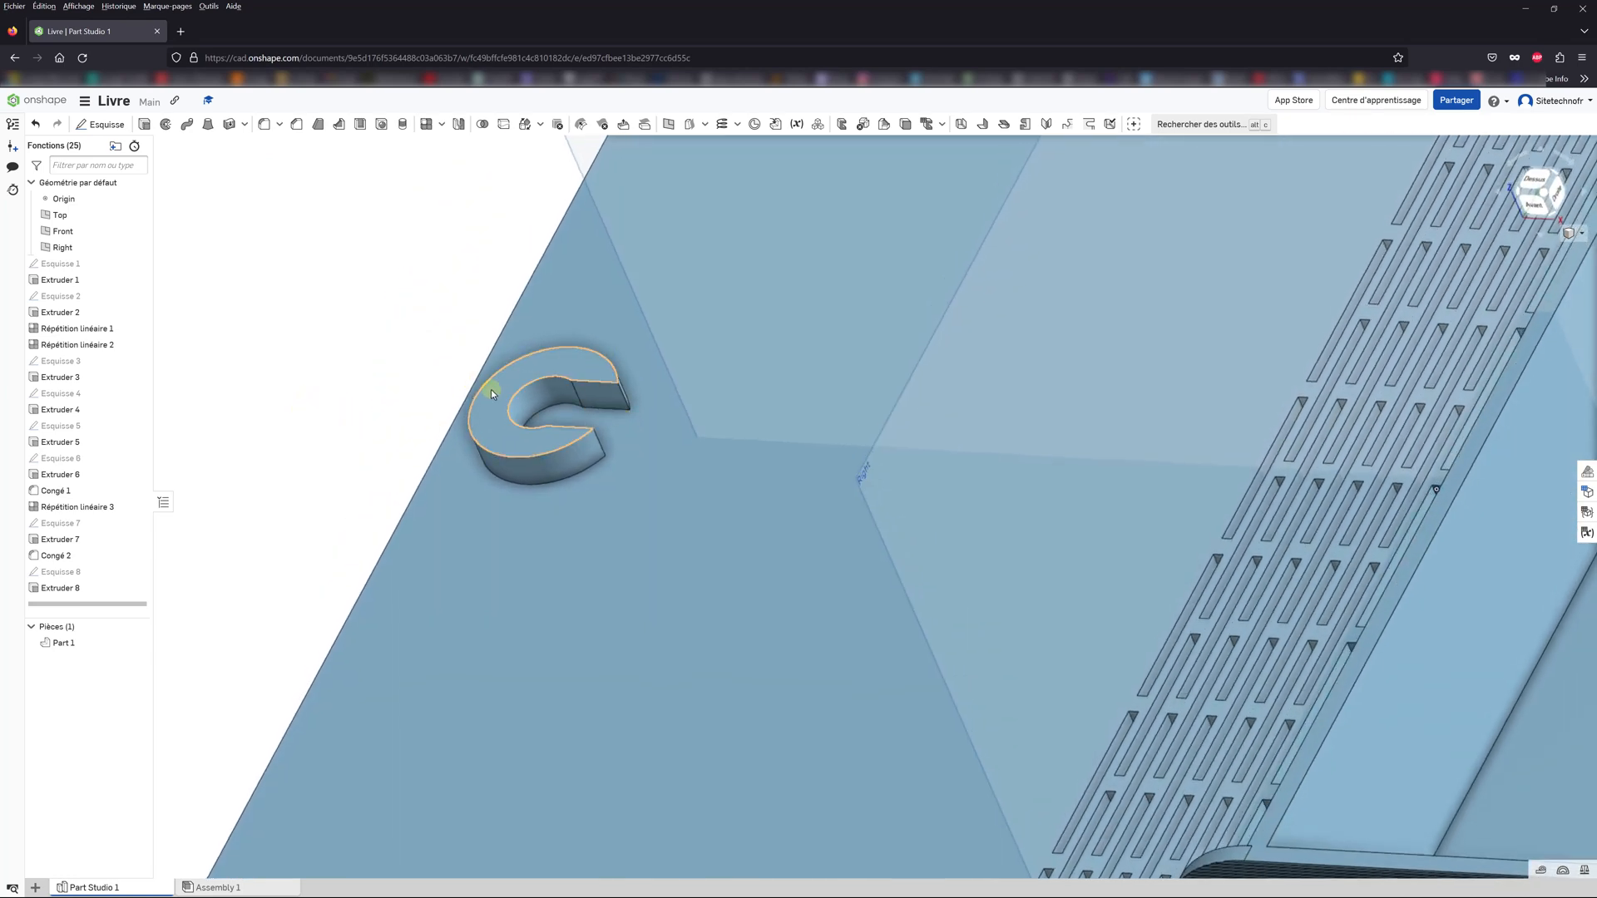
click(102, 124)
click(545, 363)
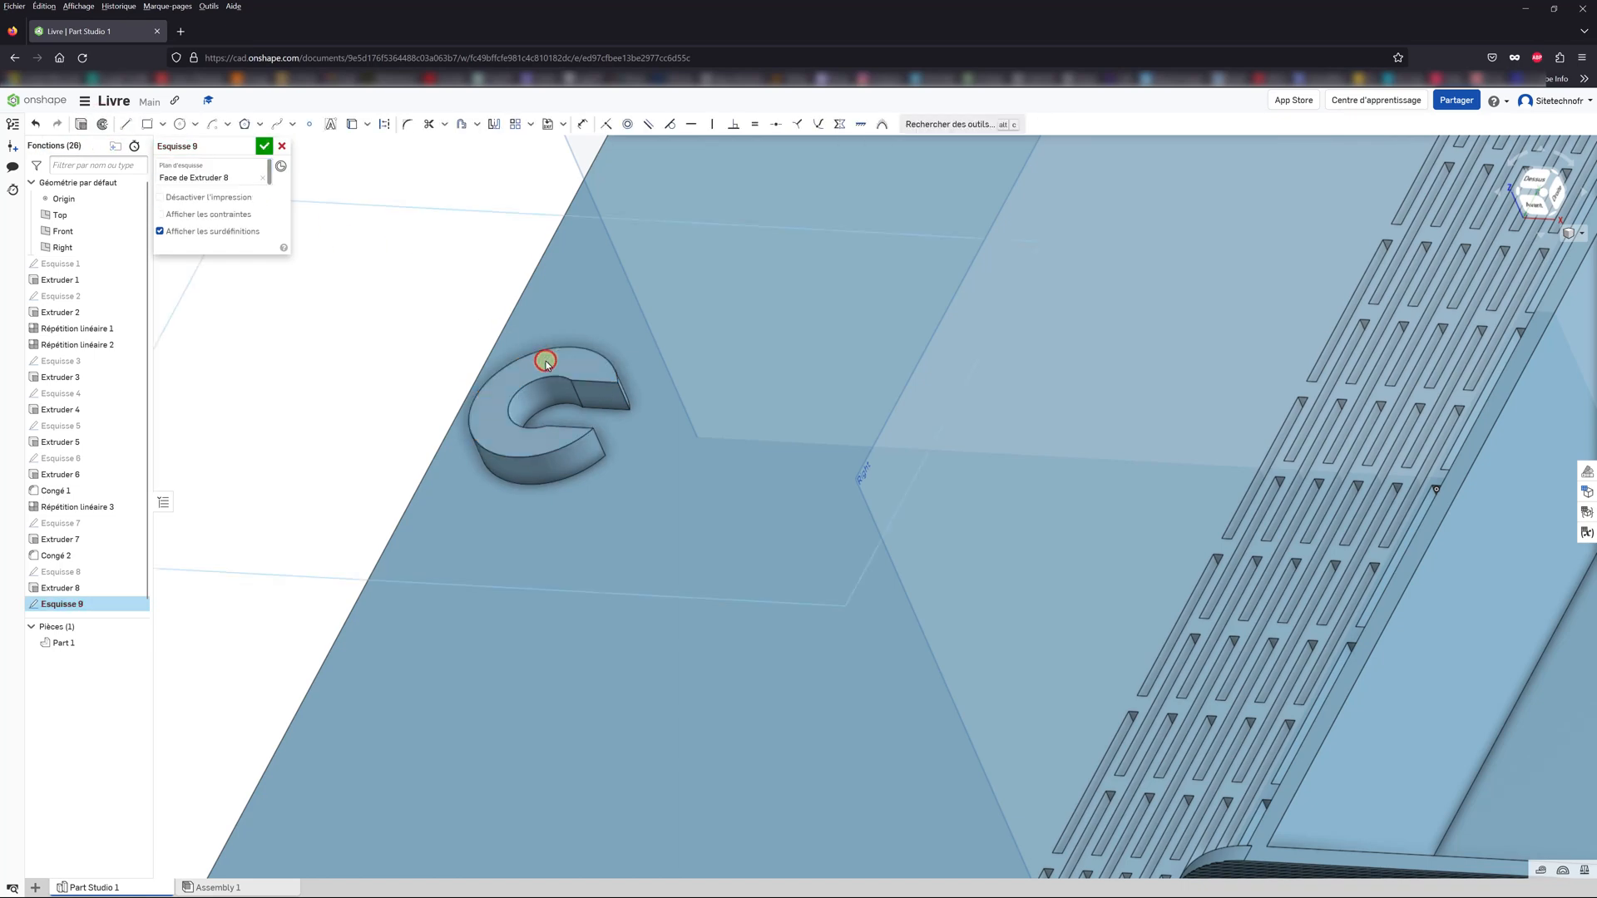
click(1533, 181)
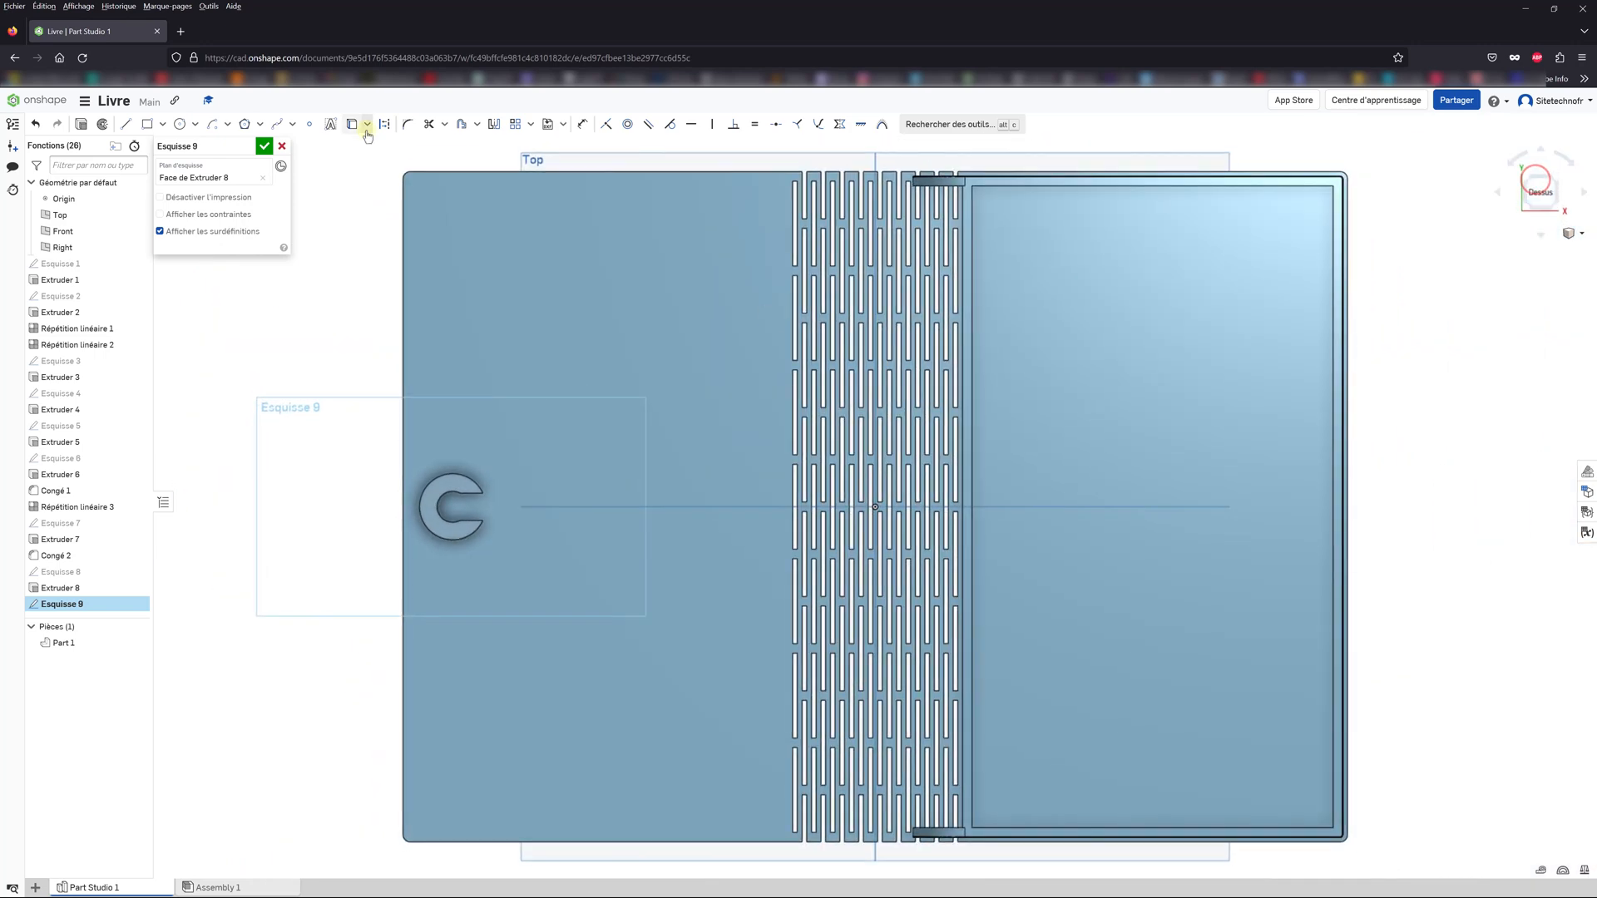
click(178, 124)
scroll(438, 527, up, 5)
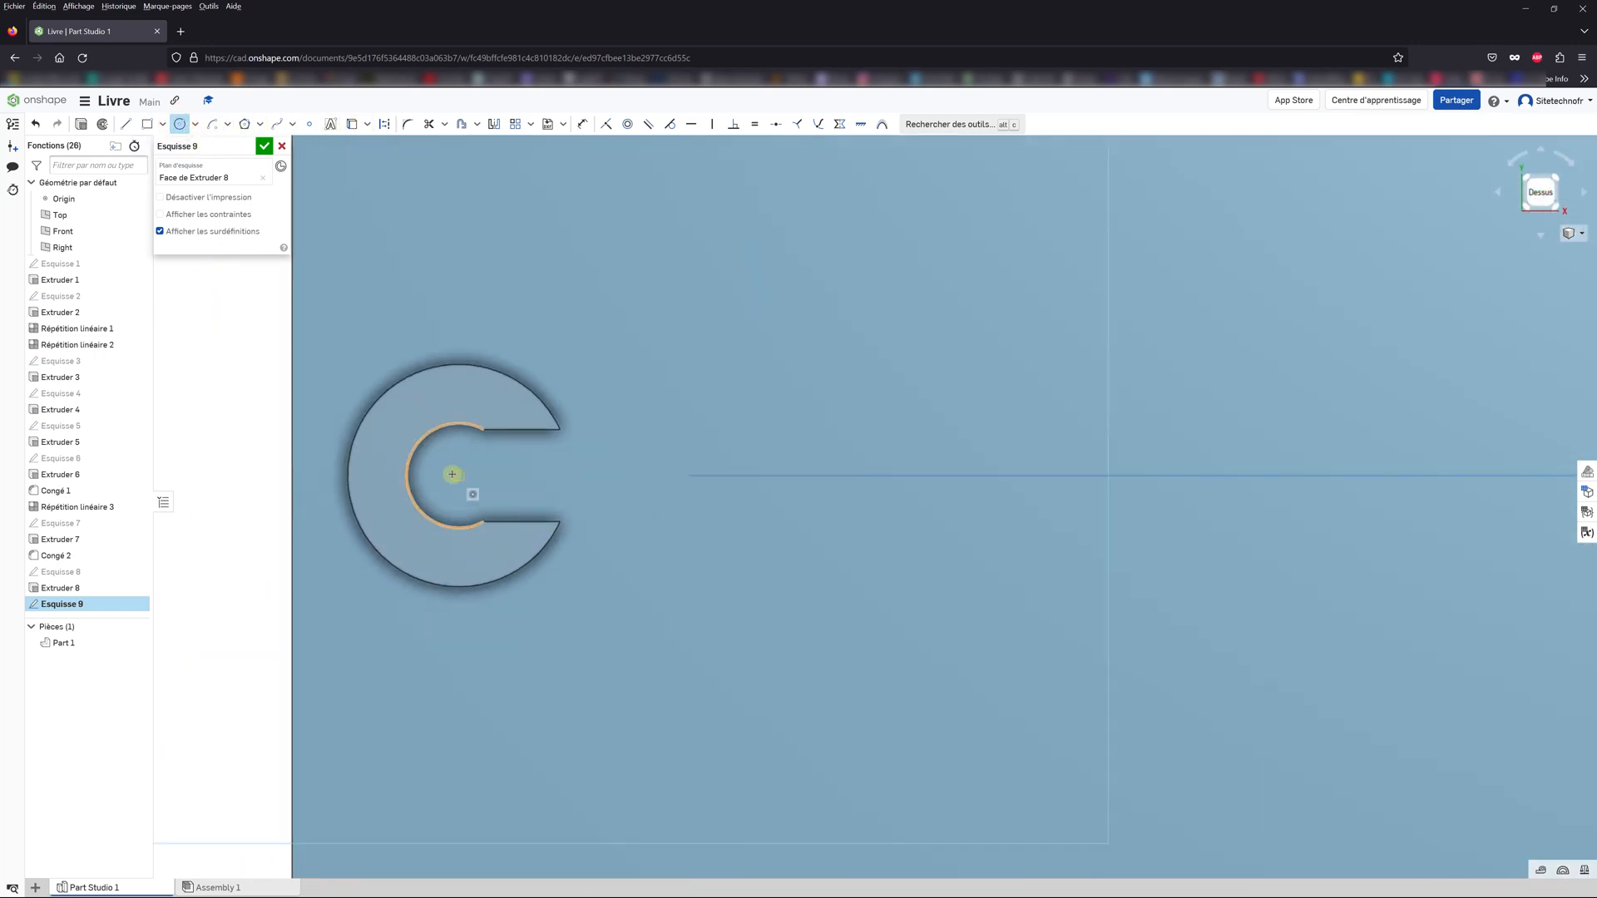
click(458, 475)
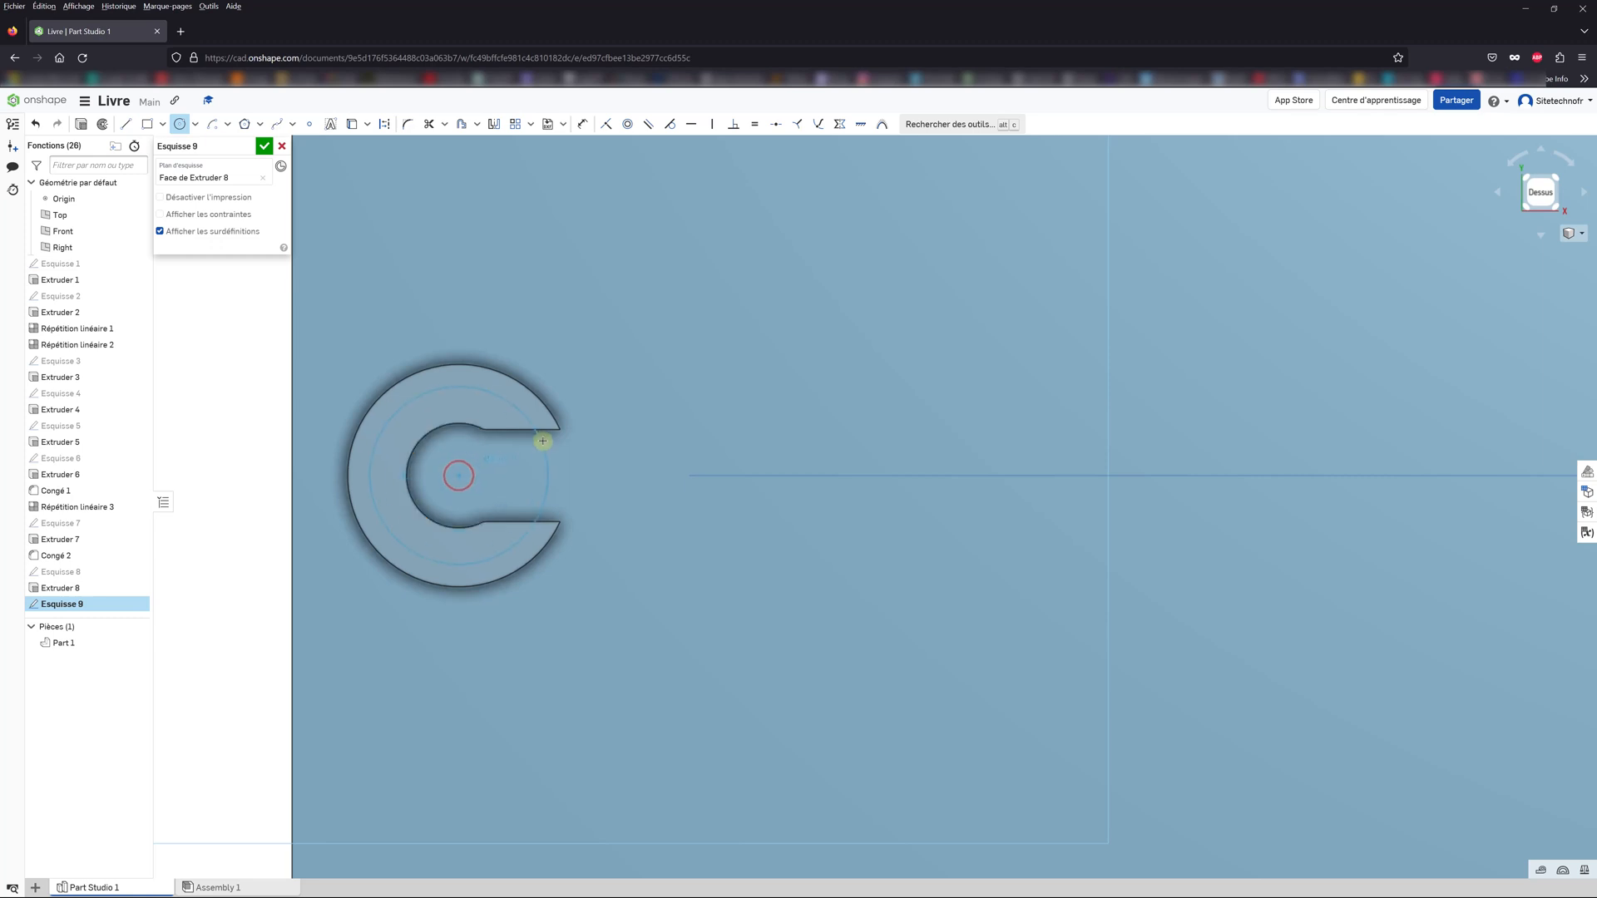
click(559, 431)
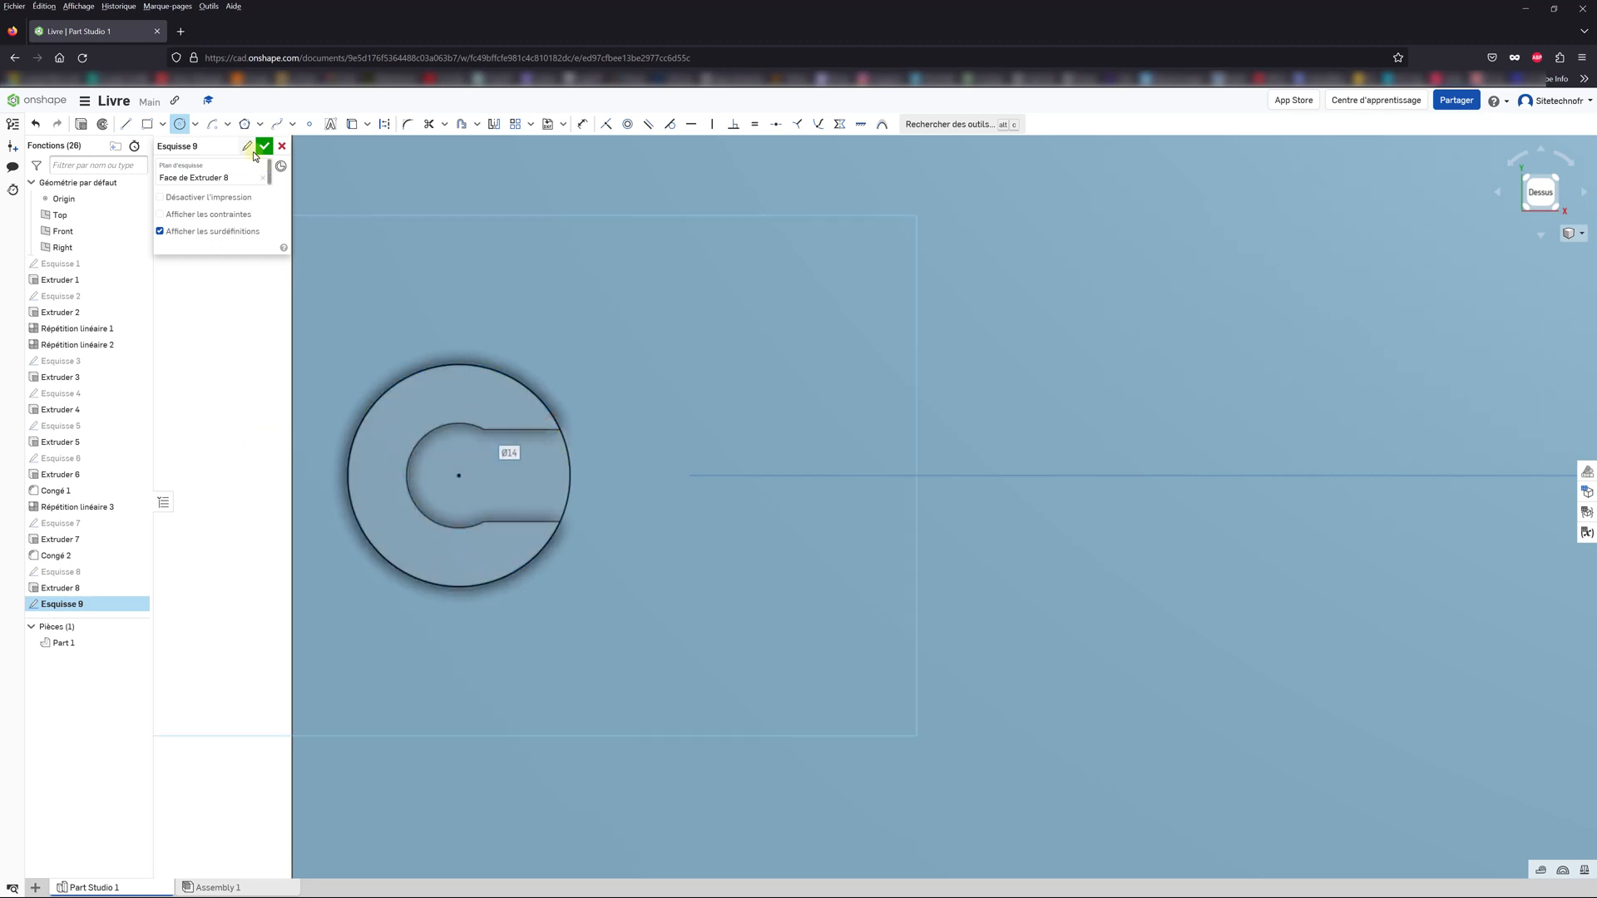
click(262, 147)
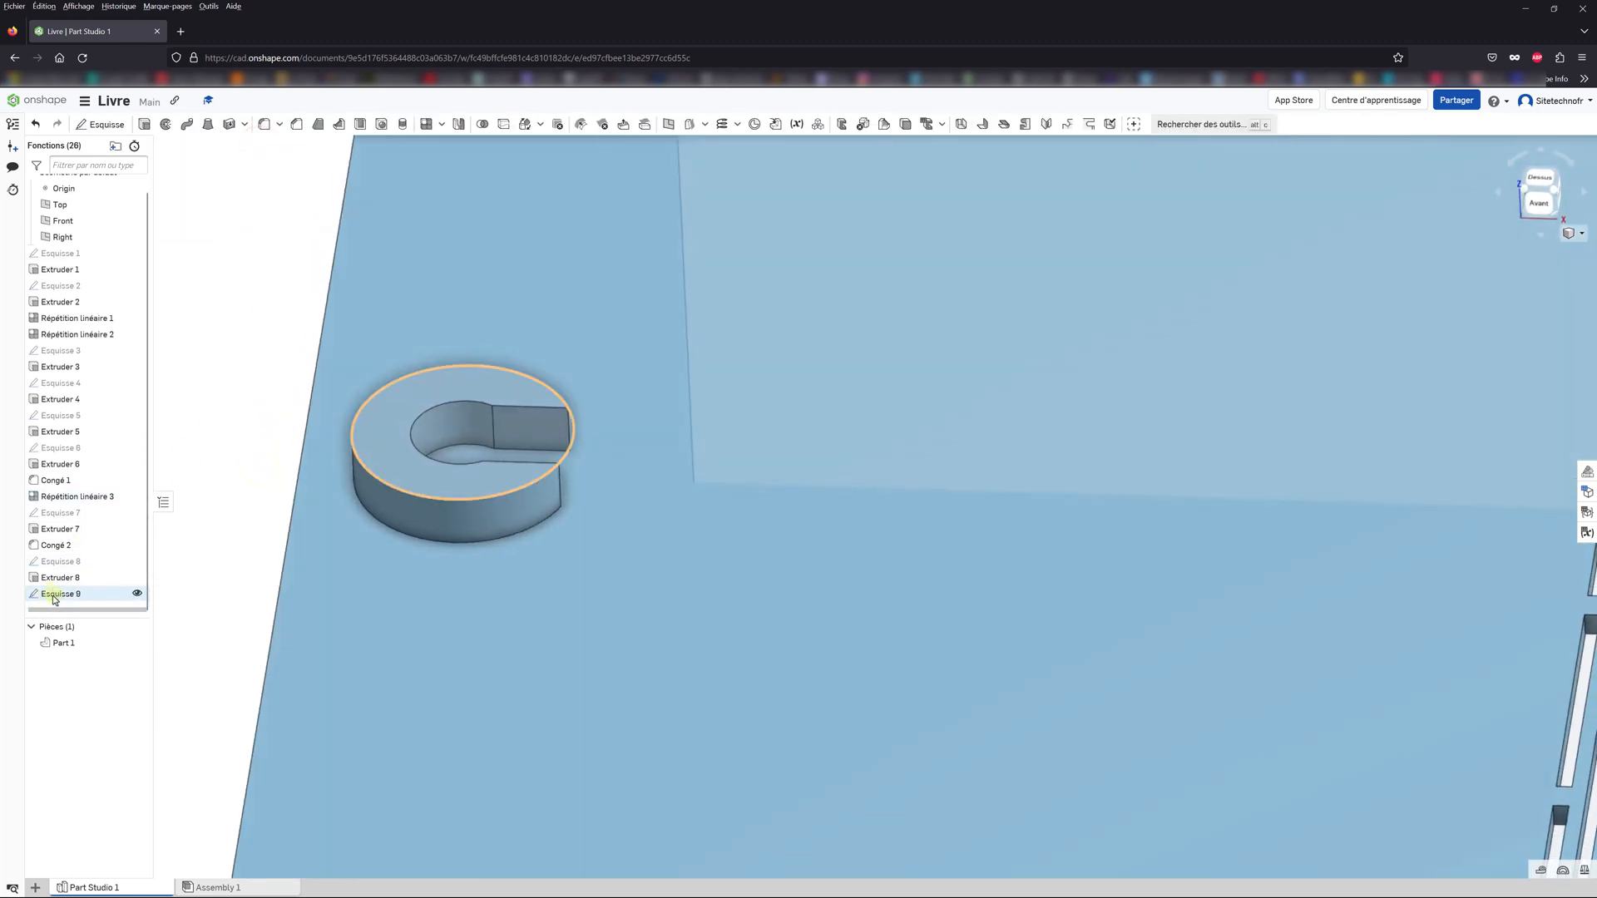
Step: Extrude the full circle sketch 0.5 mm above the C-shaped boss as a cap, adding it to Part 1
click(55, 591)
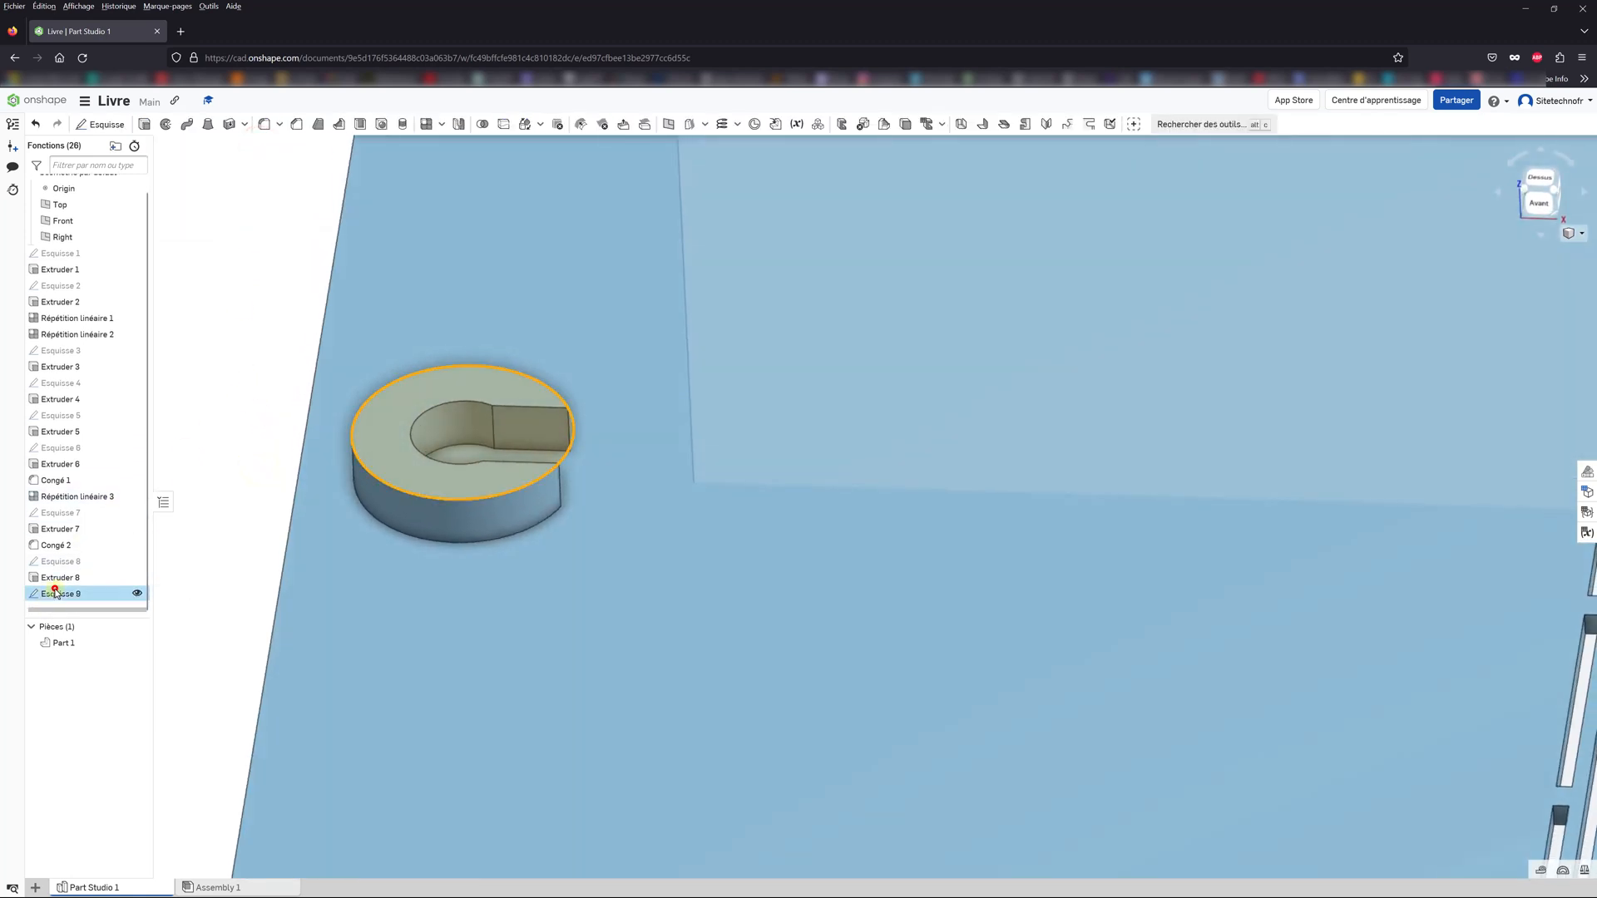
click(144, 124)
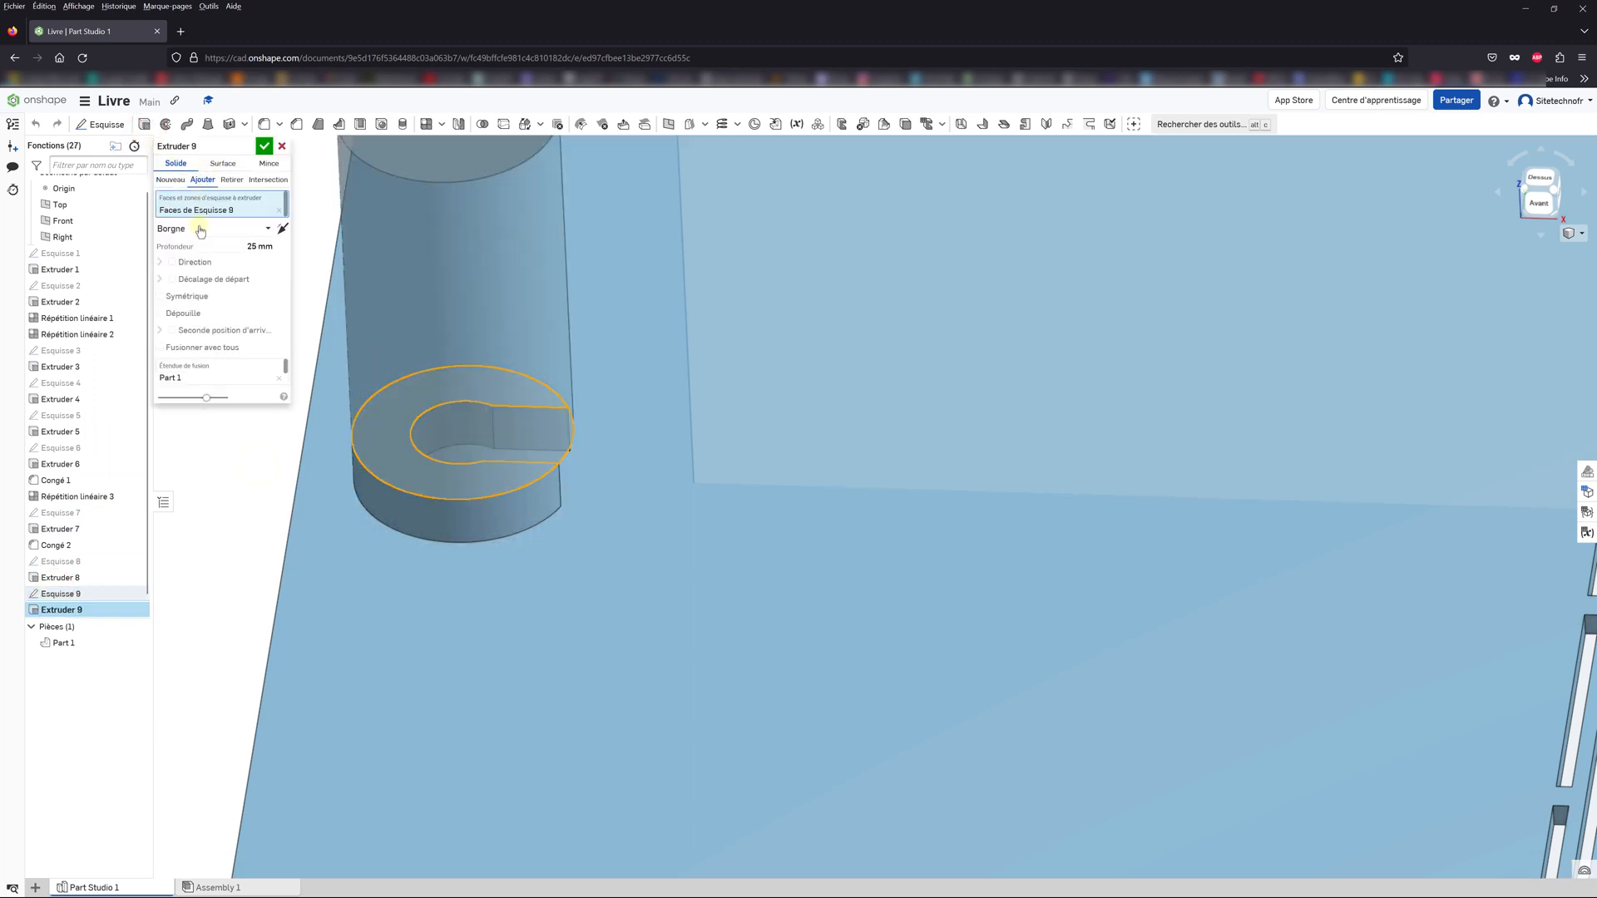
click(232, 247)
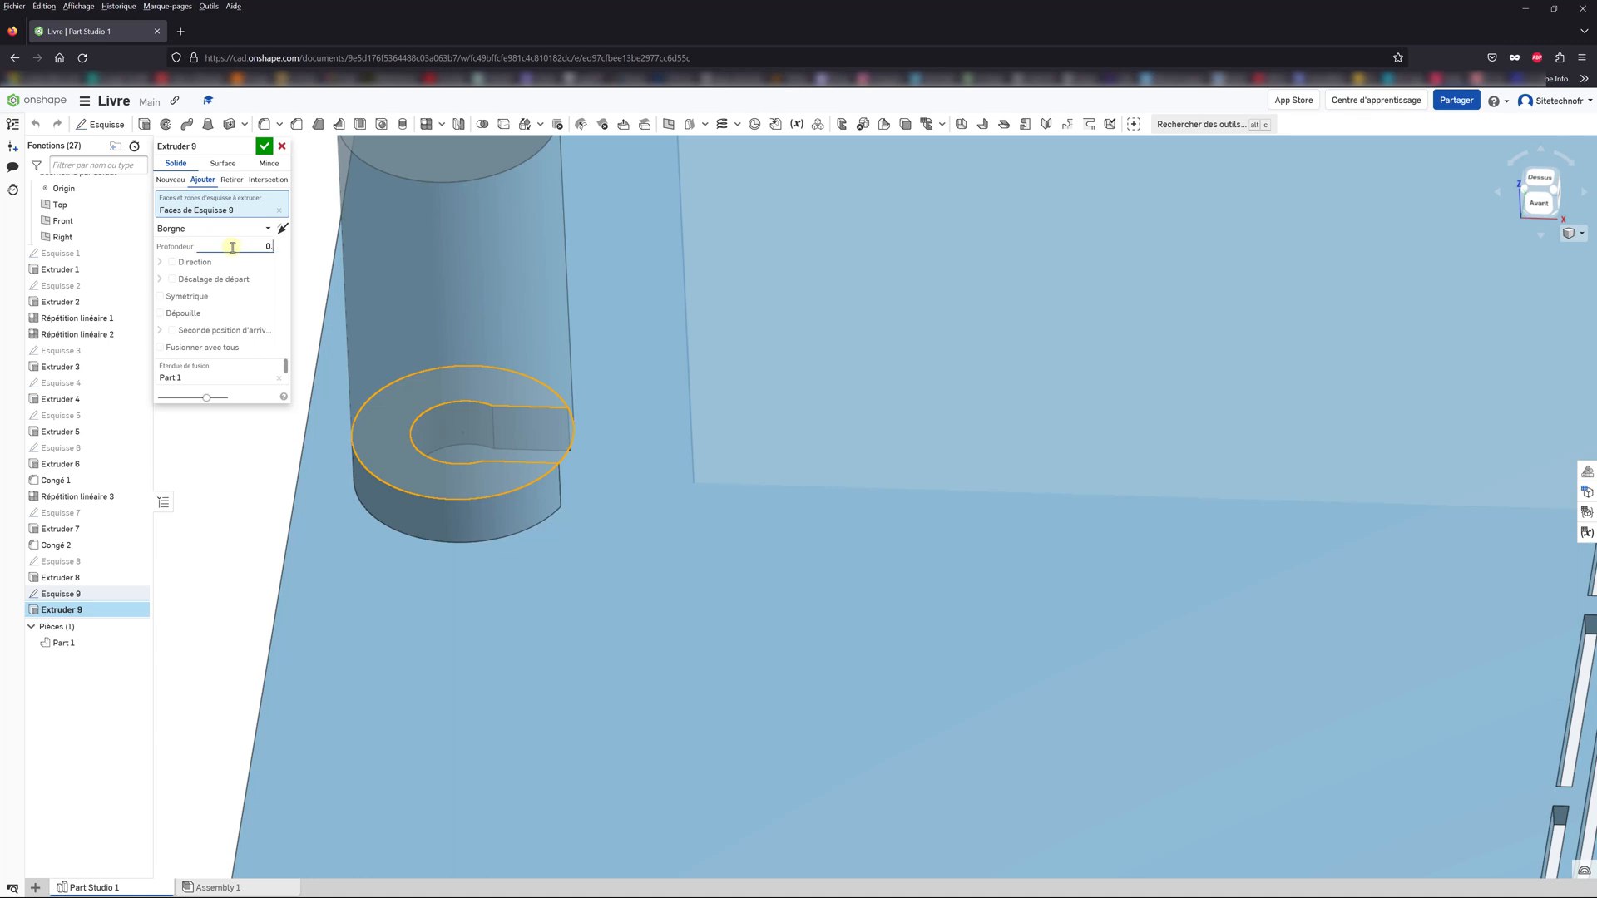
text(0.5)
key(Return)
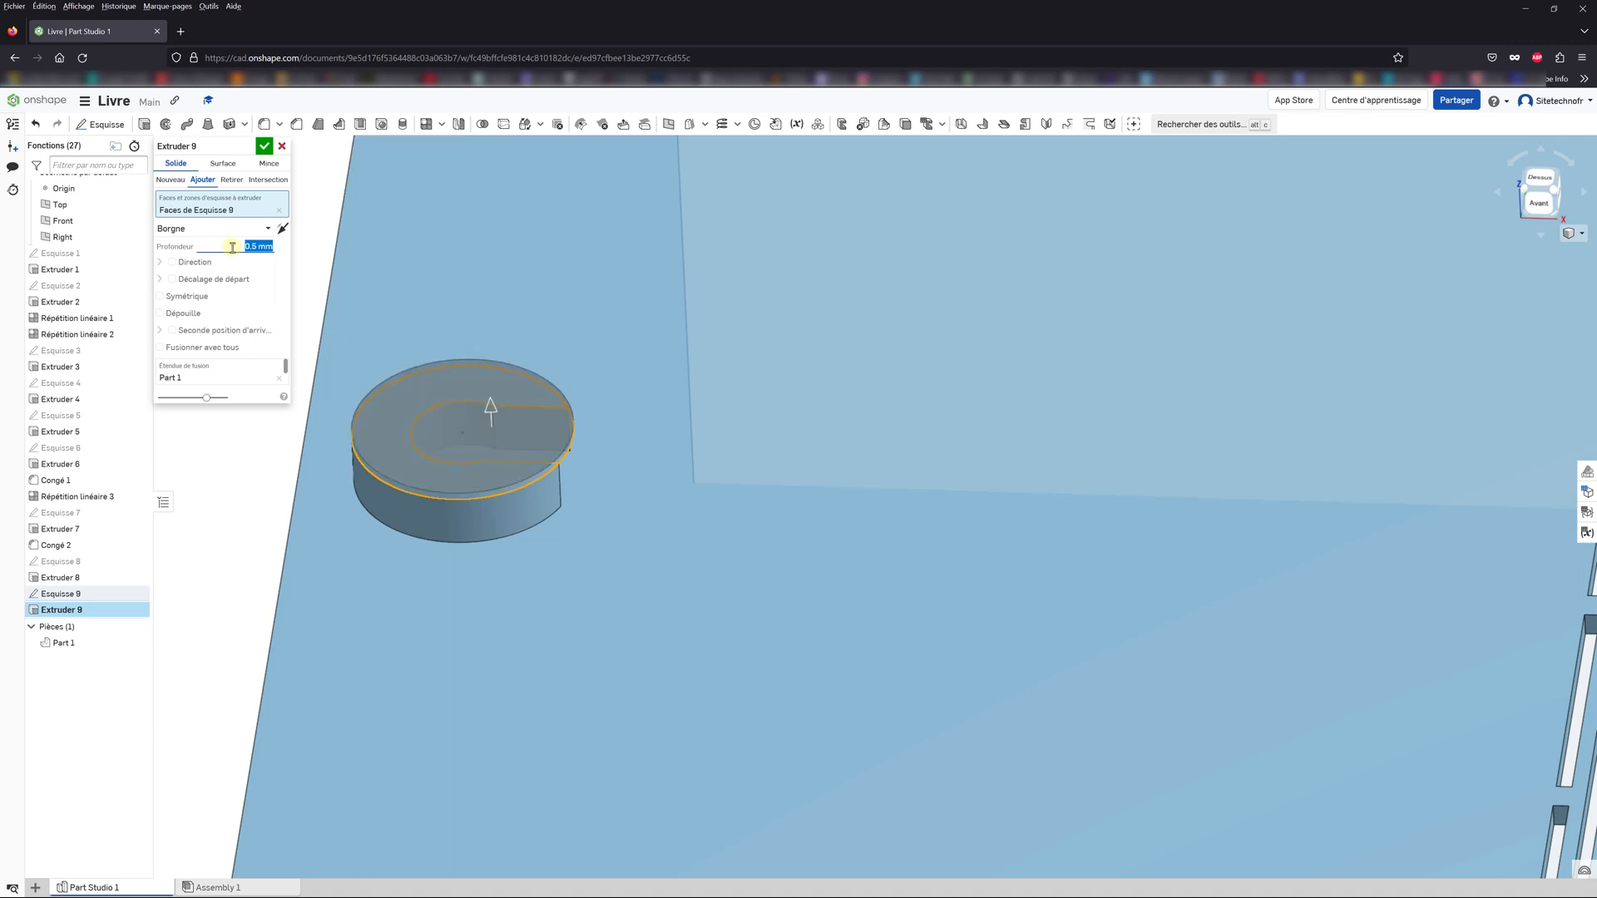
click(263, 147)
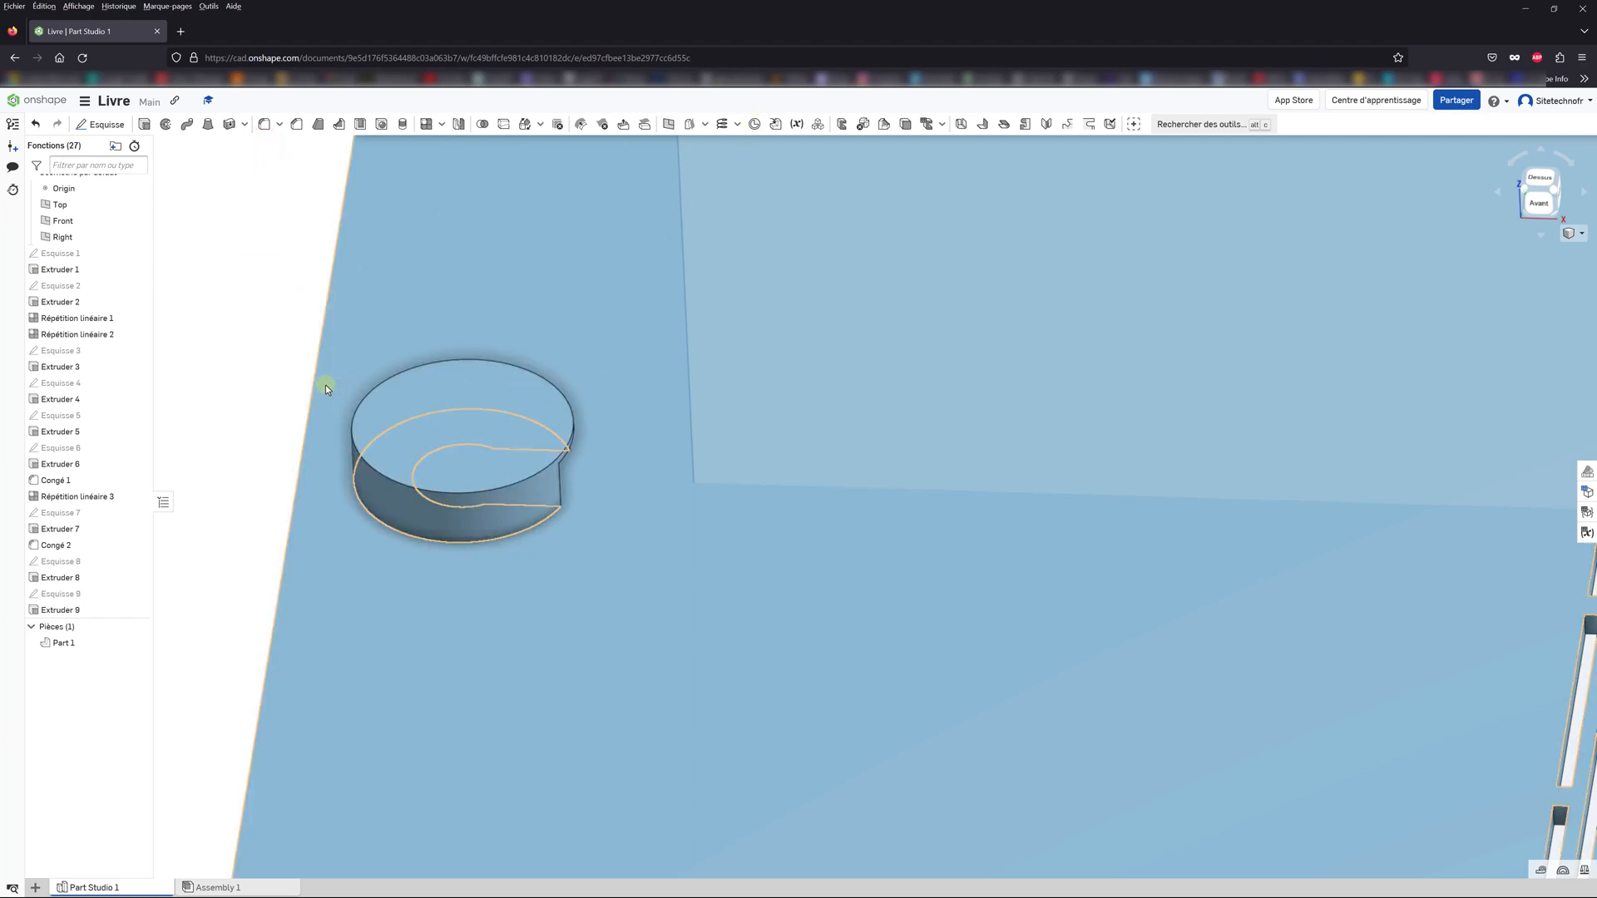
Step: Chamfer the two outer vertical edges of the C-shaped boss's opening with a 1 mm distance and 30 degree angle
right_drag(326, 386, 282, 371)
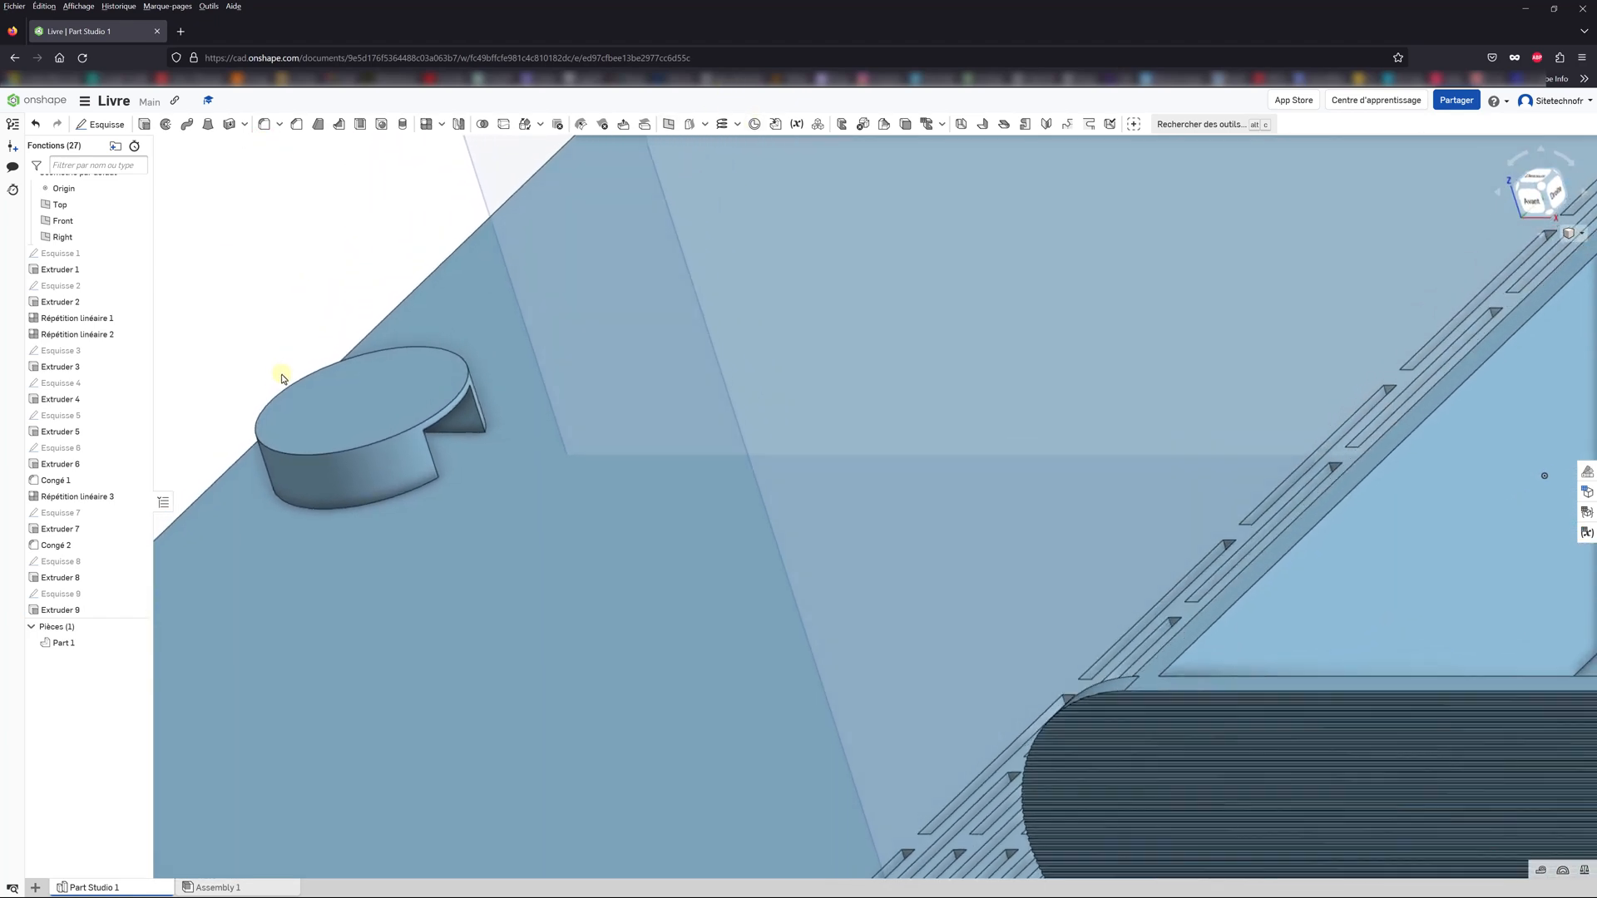
scroll(324, 423, up, 5)
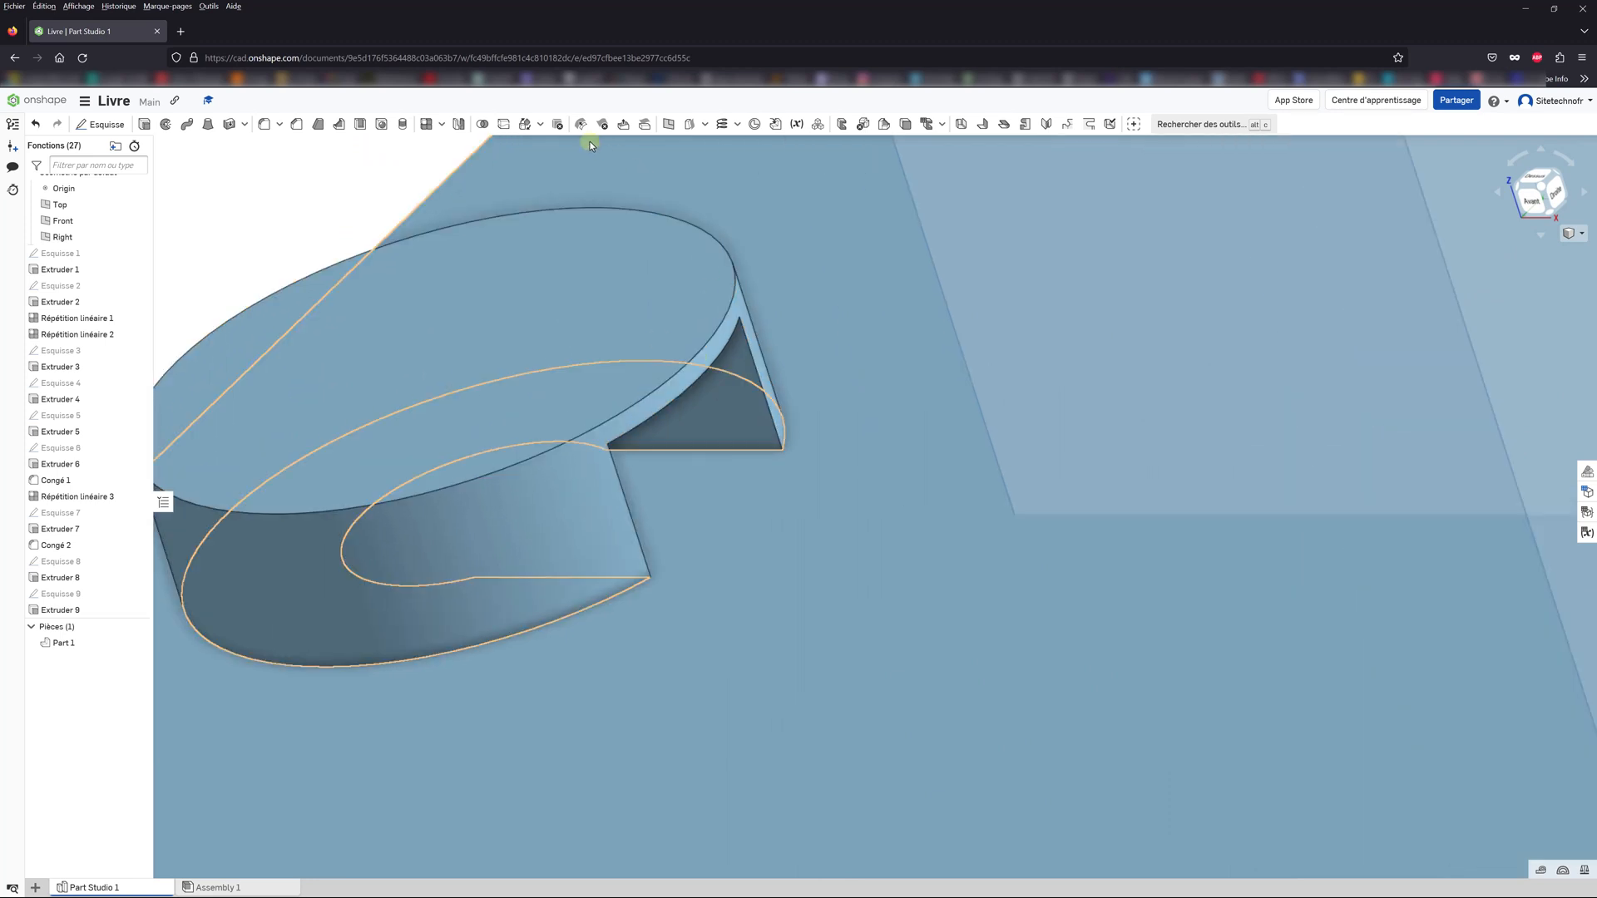
click(297, 124)
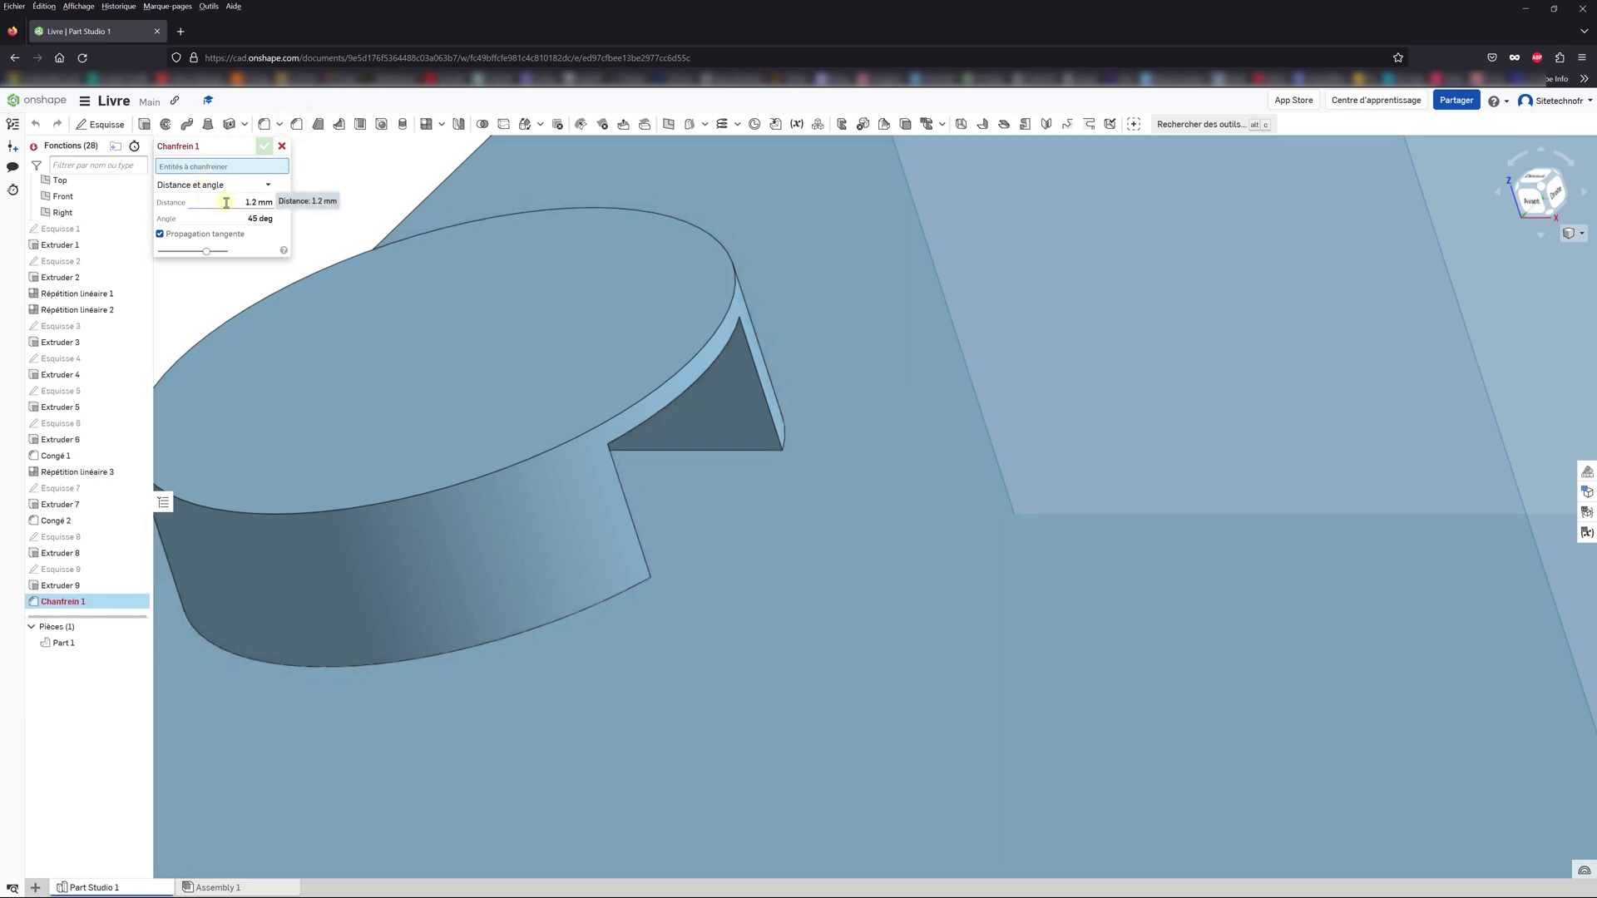
click(226, 203)
text(1)
key(Return)
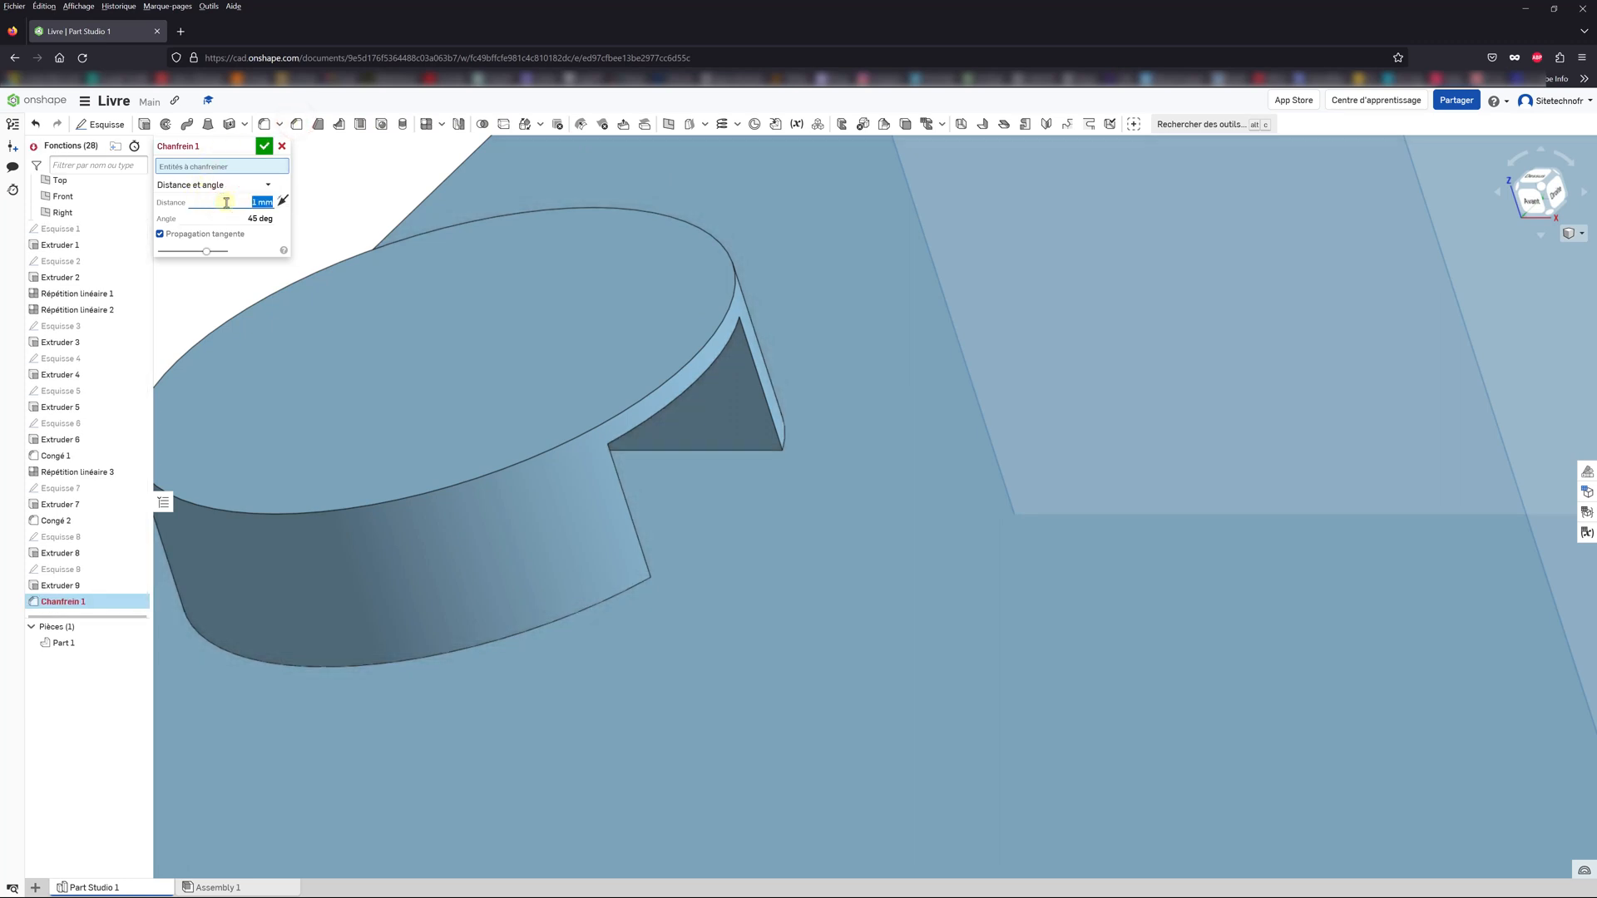
click(239, 217)
text(30)
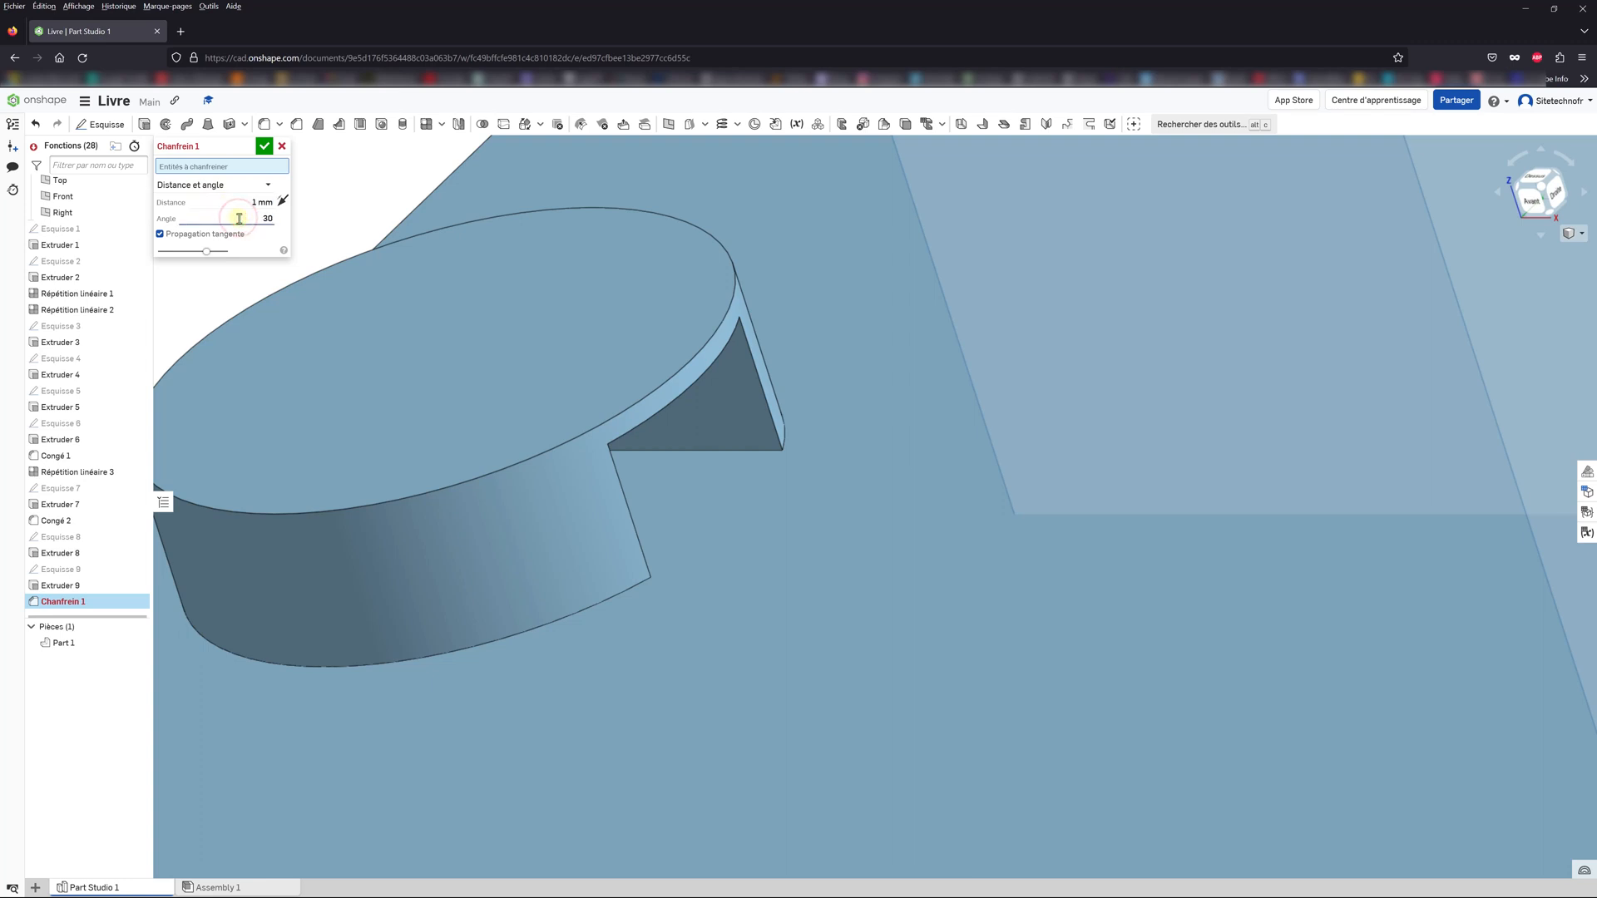
click(757, 375)
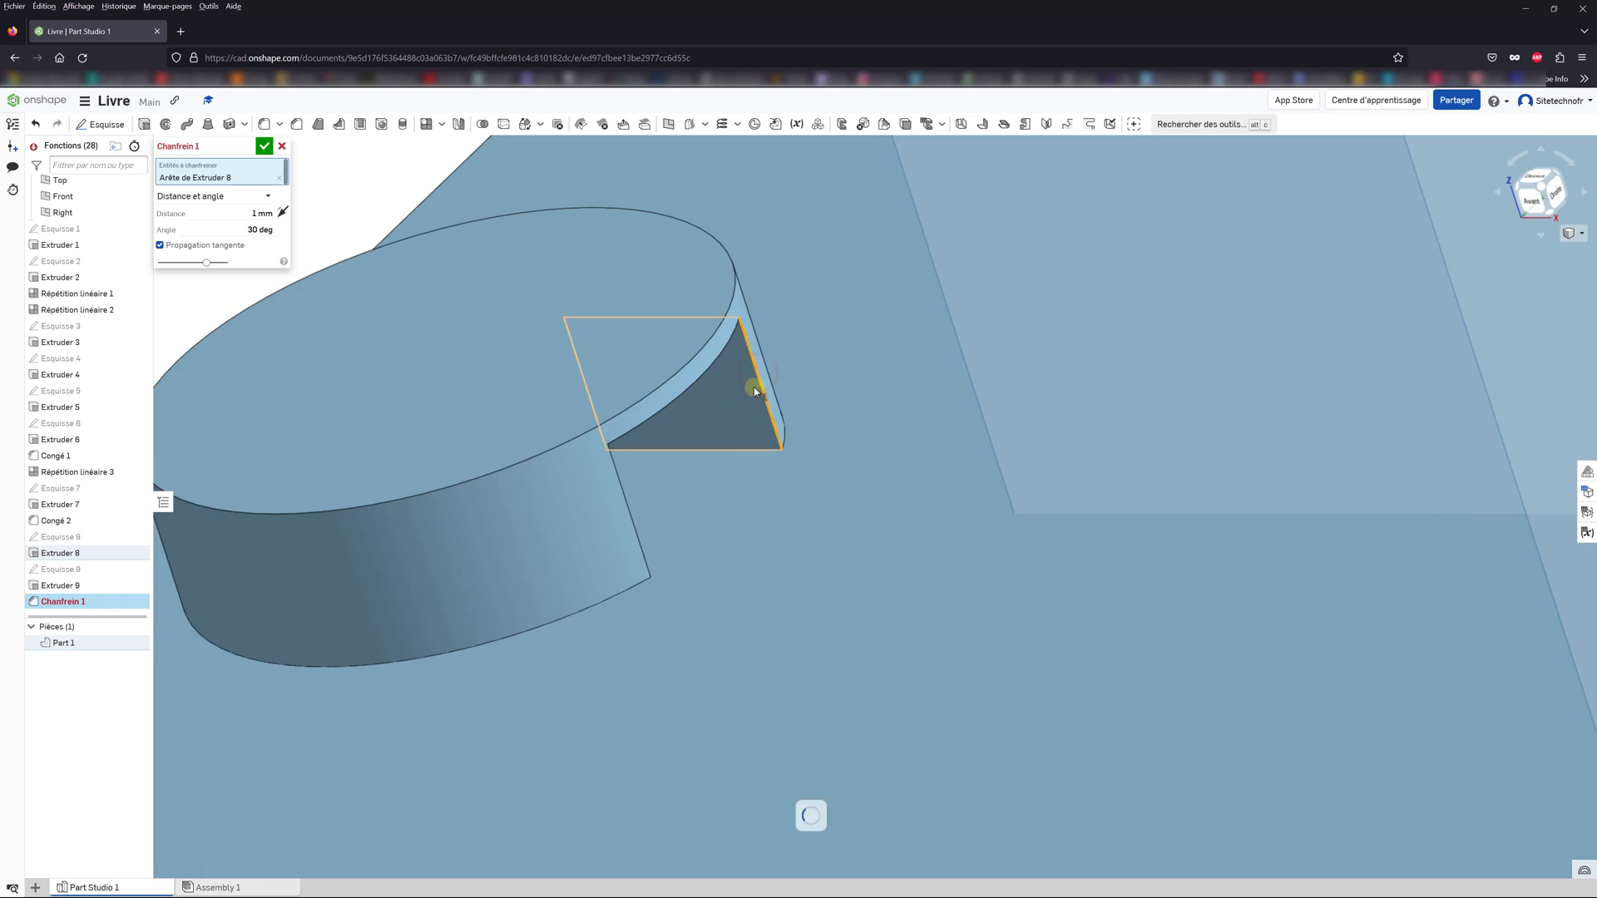
right_drag(670, 474, 572, 502)
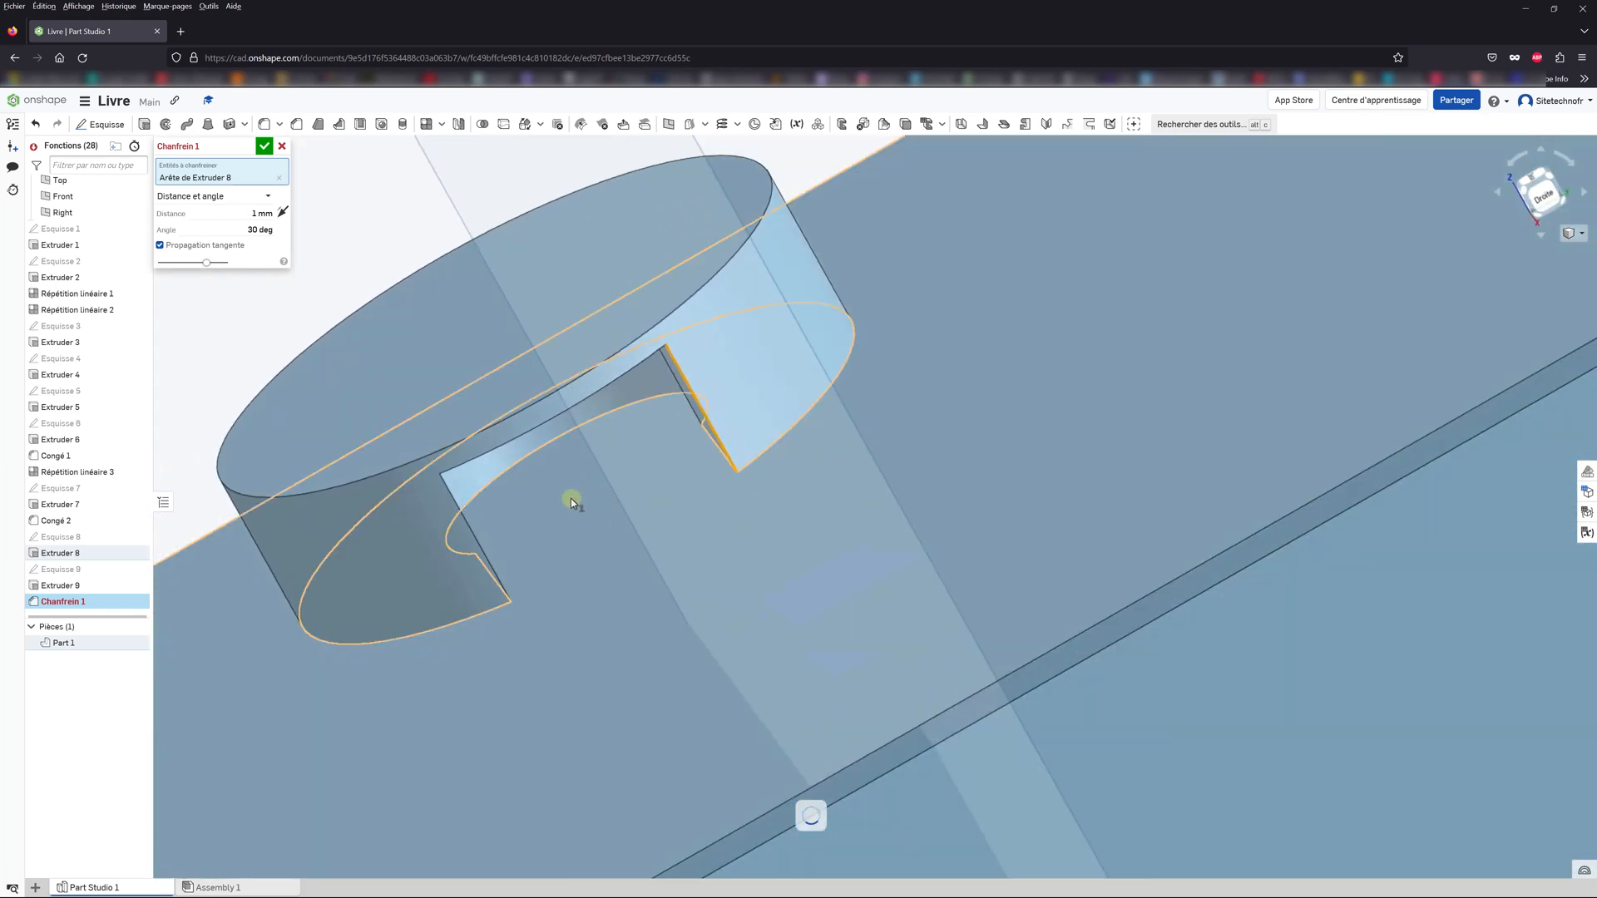
click(469, 526)
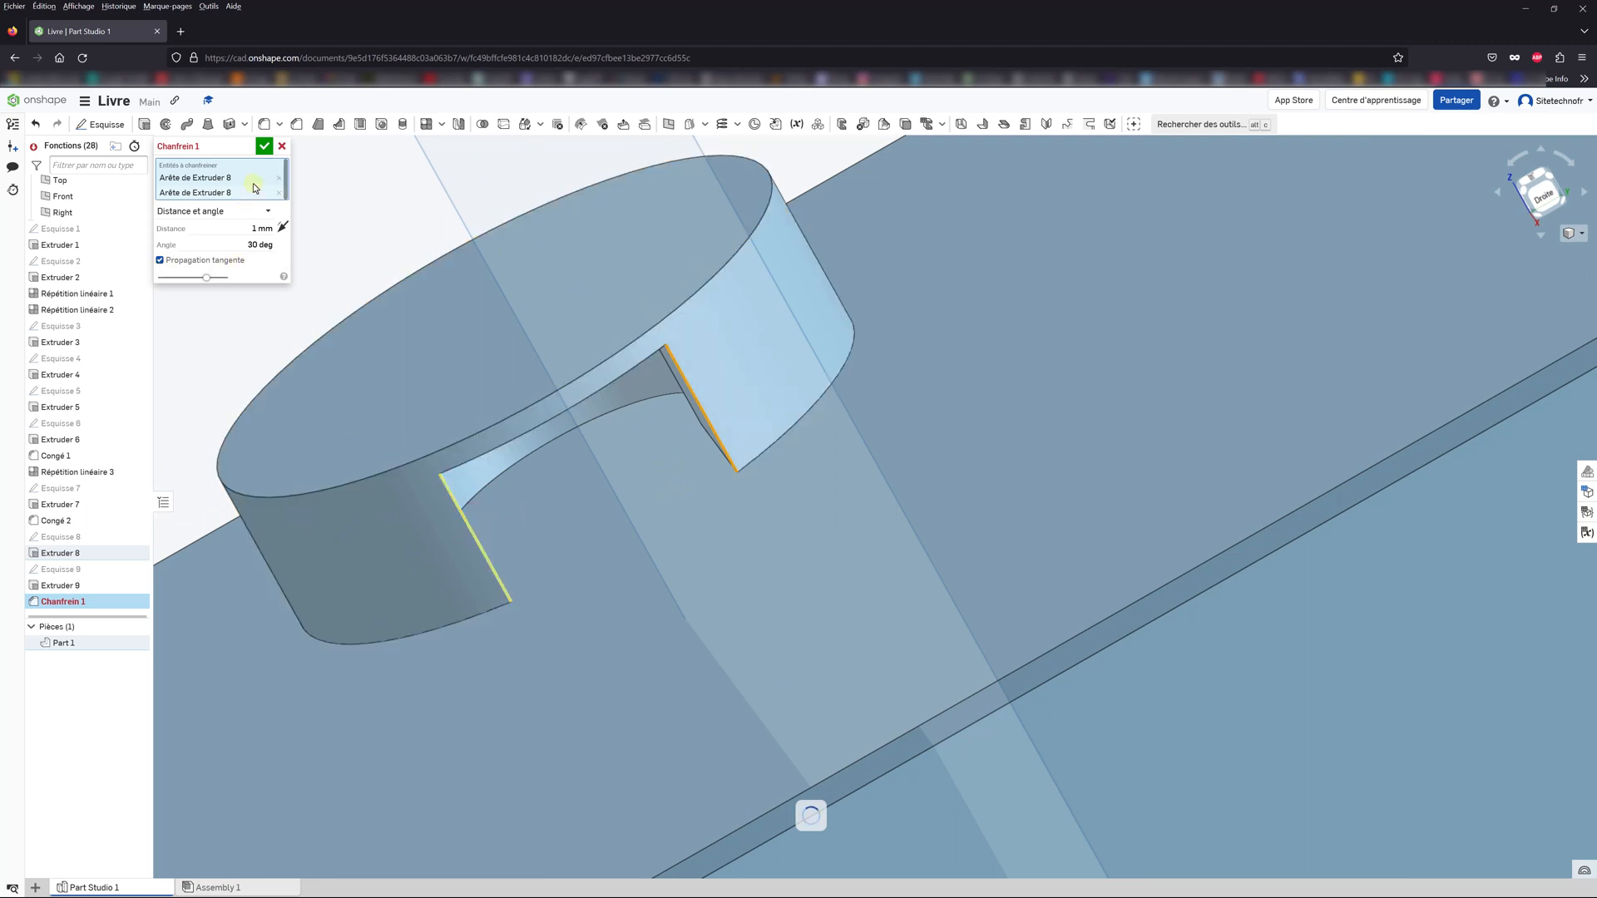
click(262, 147)
Step: Edit the chamfer on the boss's opening edges to reverse its direction
right_drag(353, 406, 561, 531)
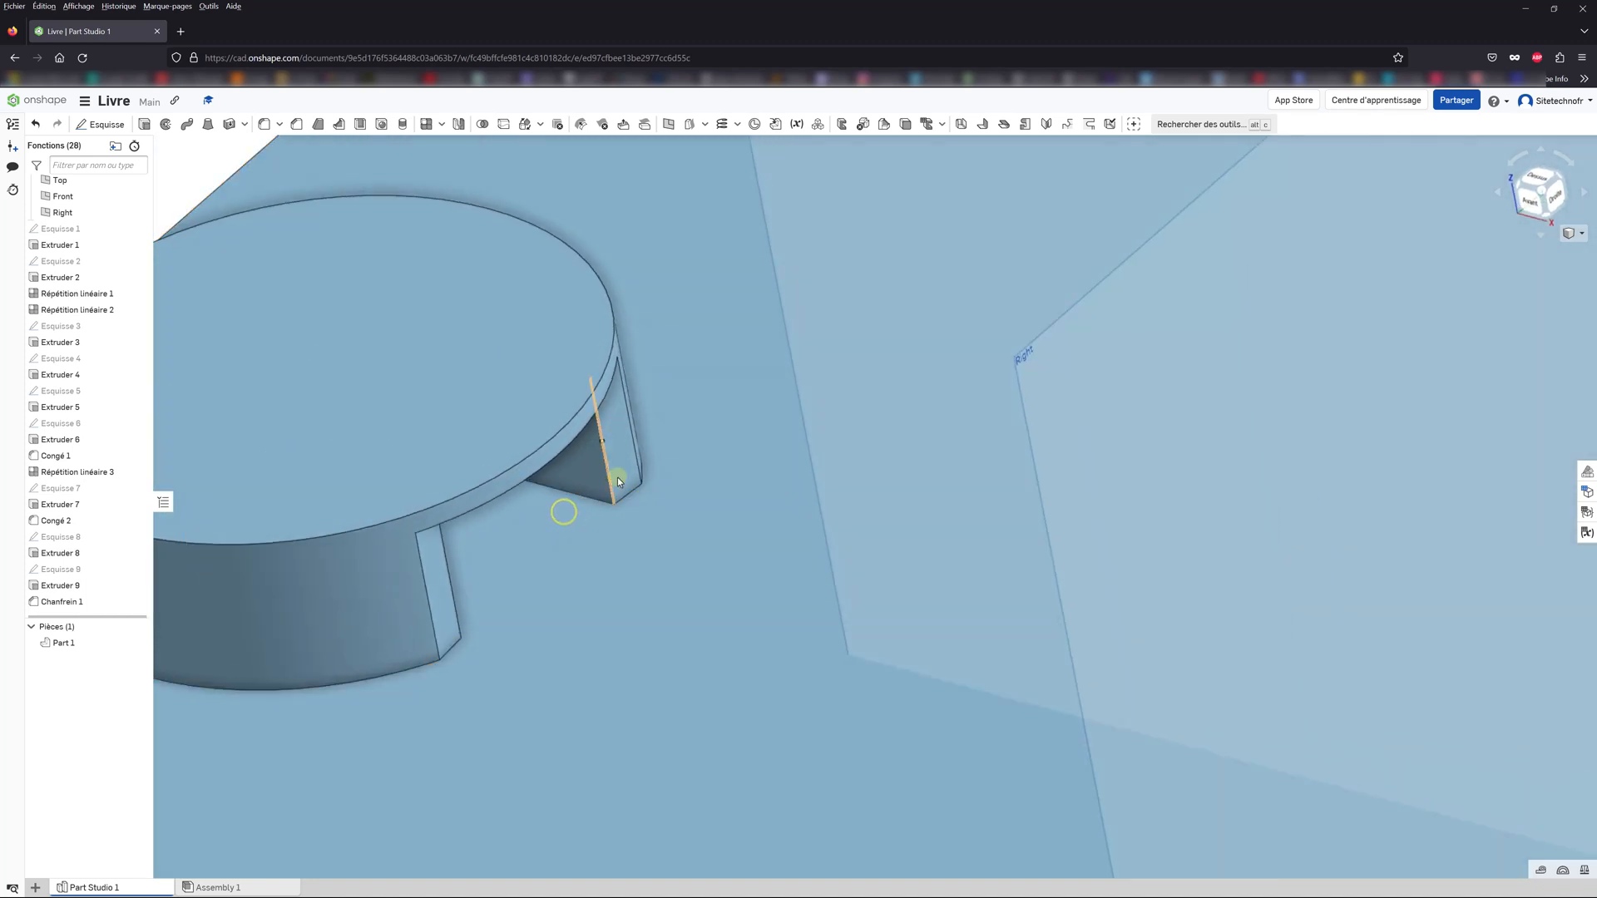
scroll(73, 588, down, 1)
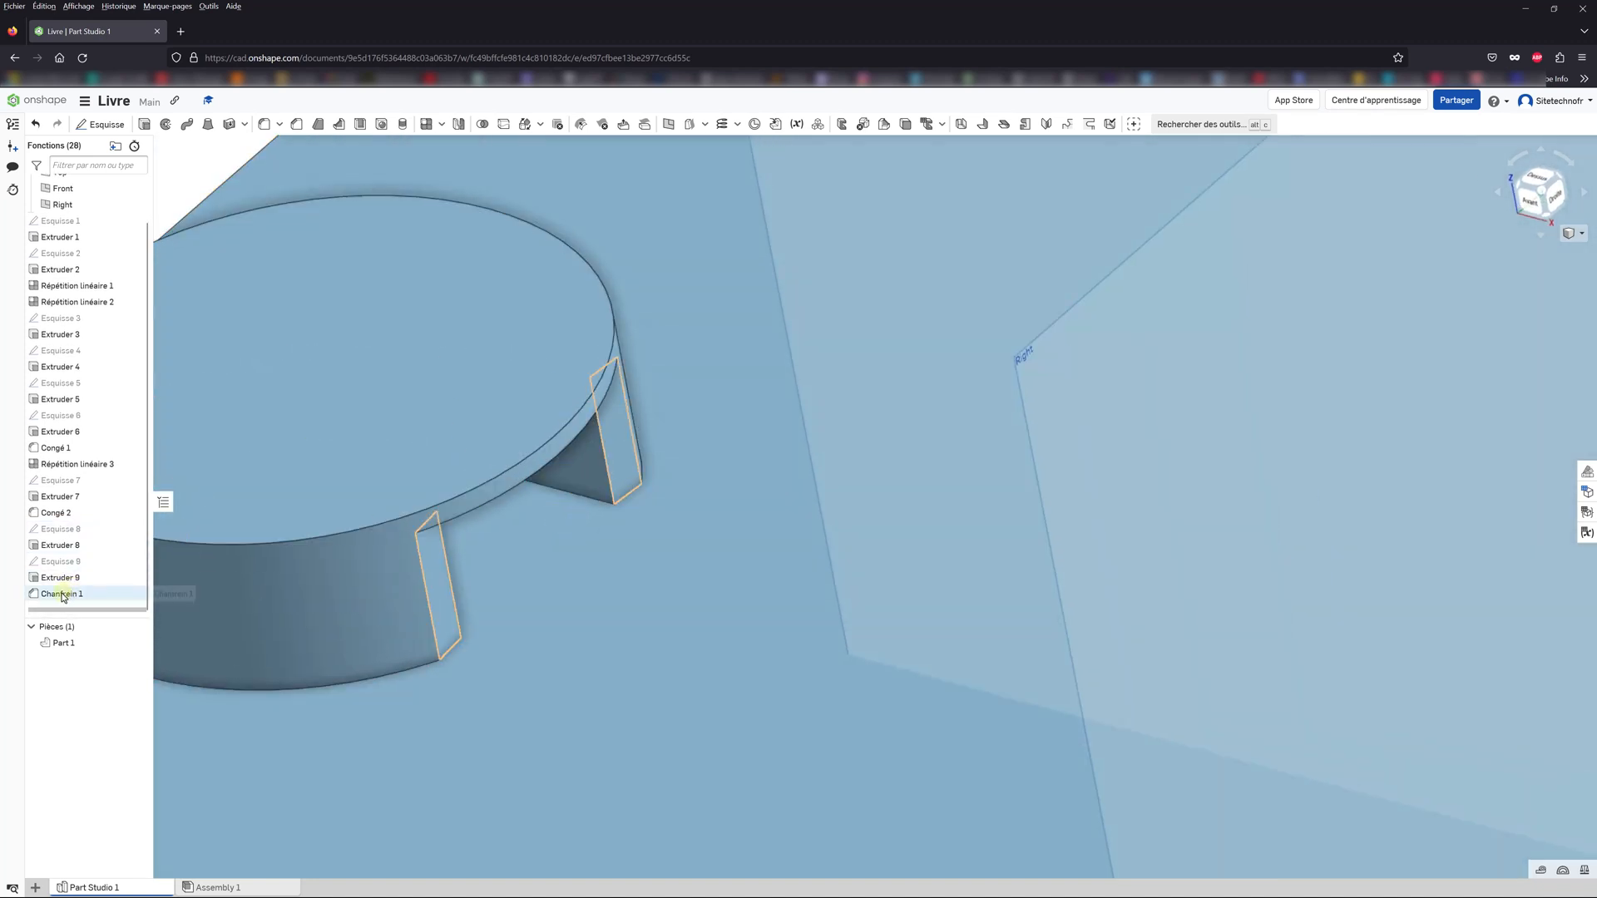
right_click(68, 595)
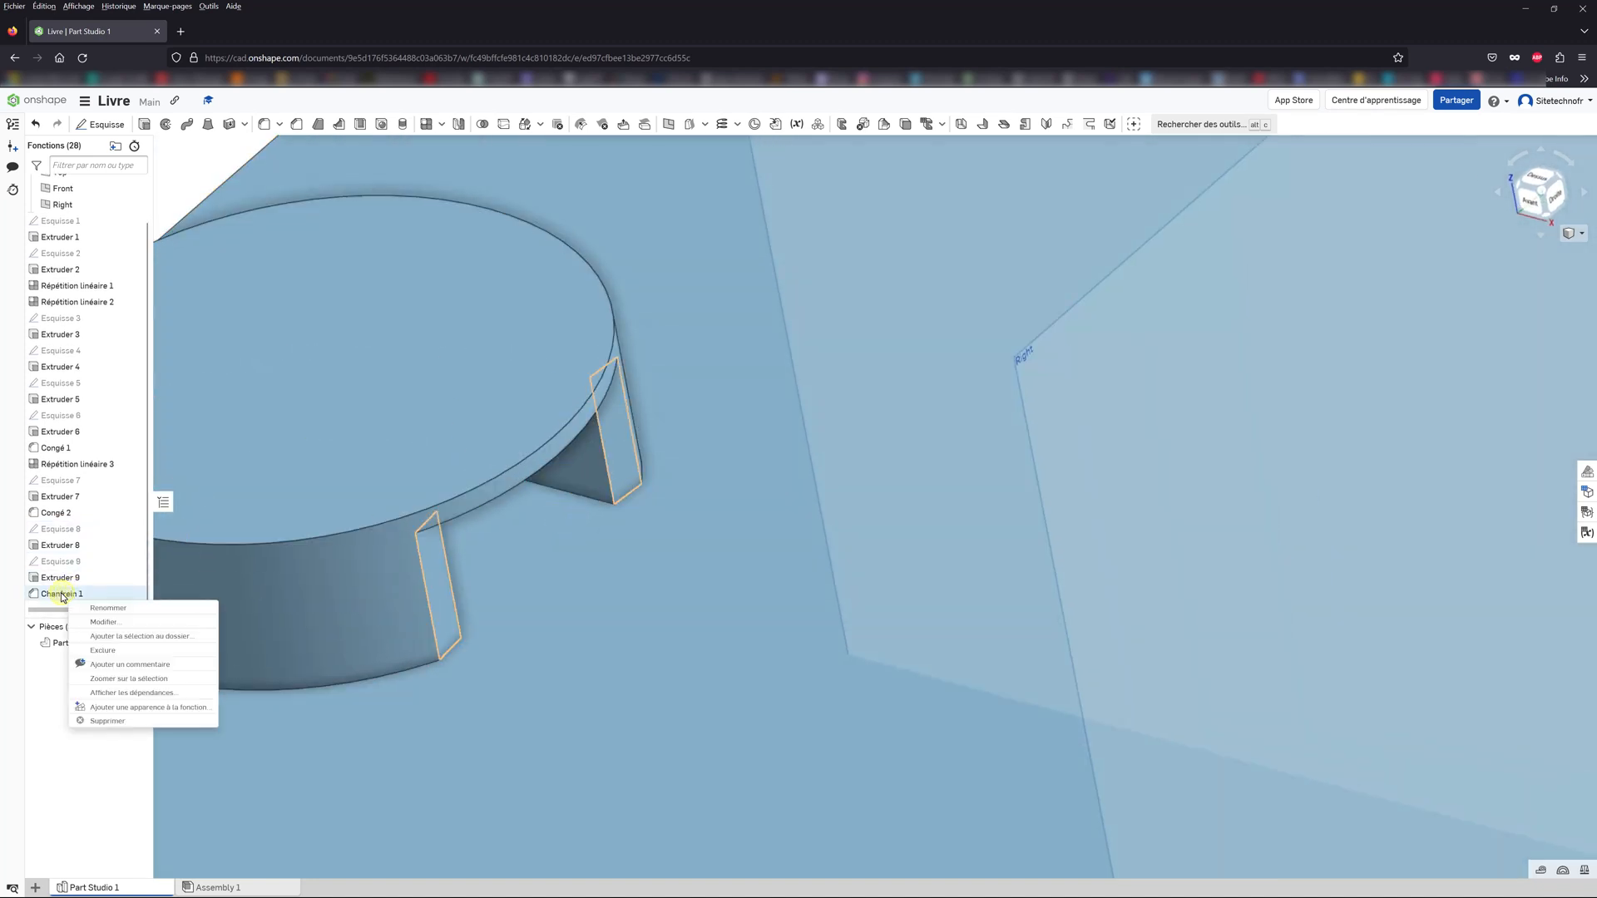
click(91, 624)
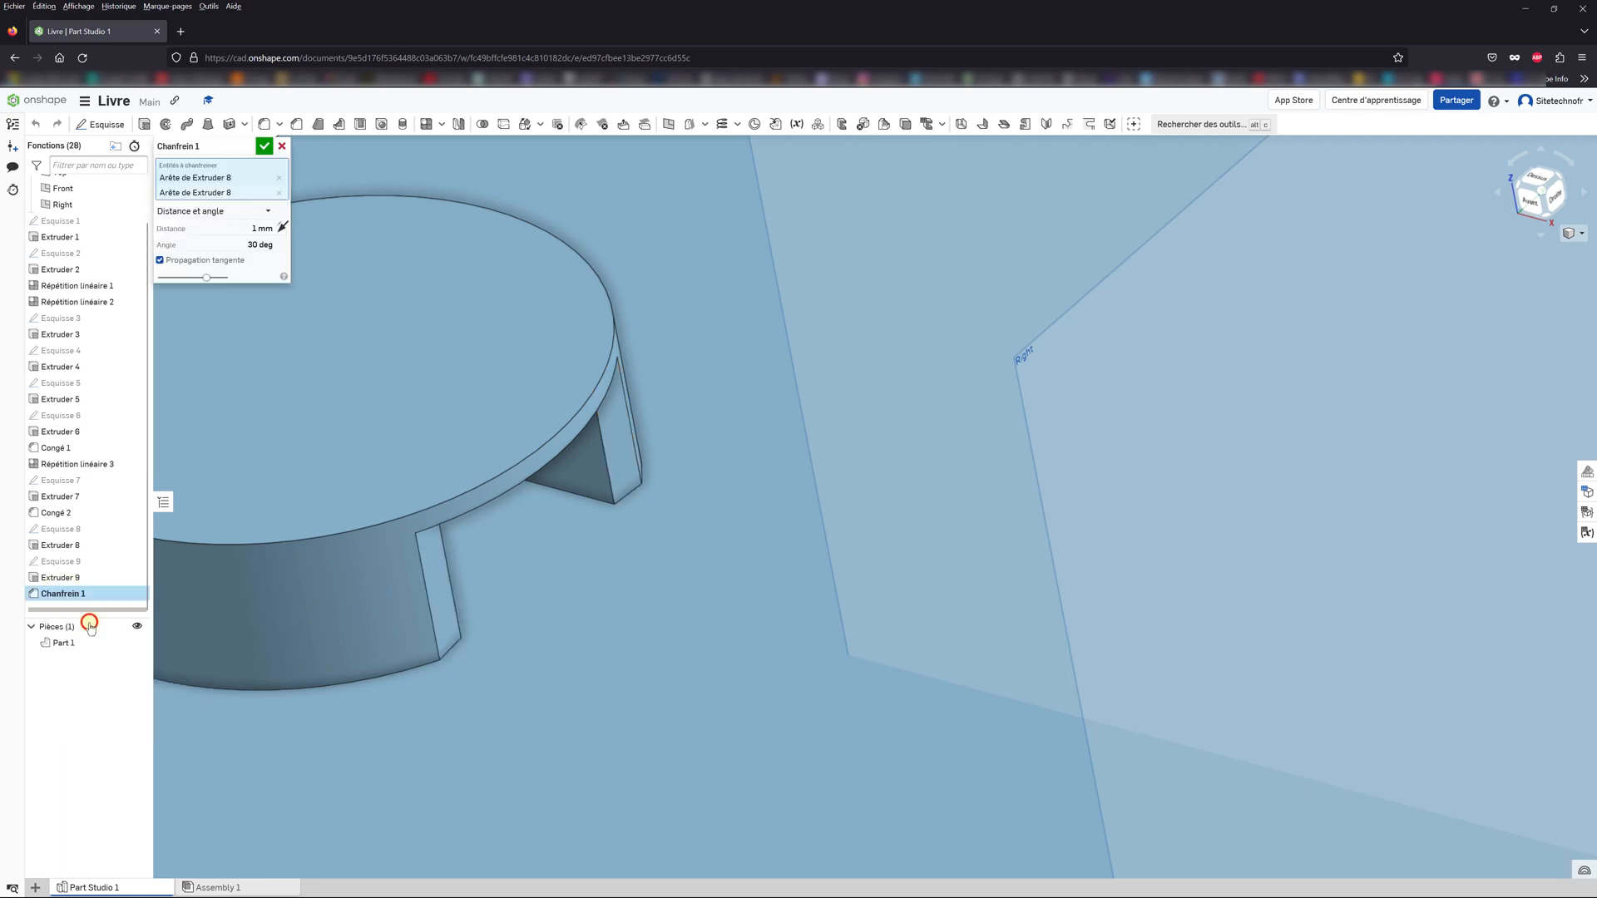
click(282, 229)
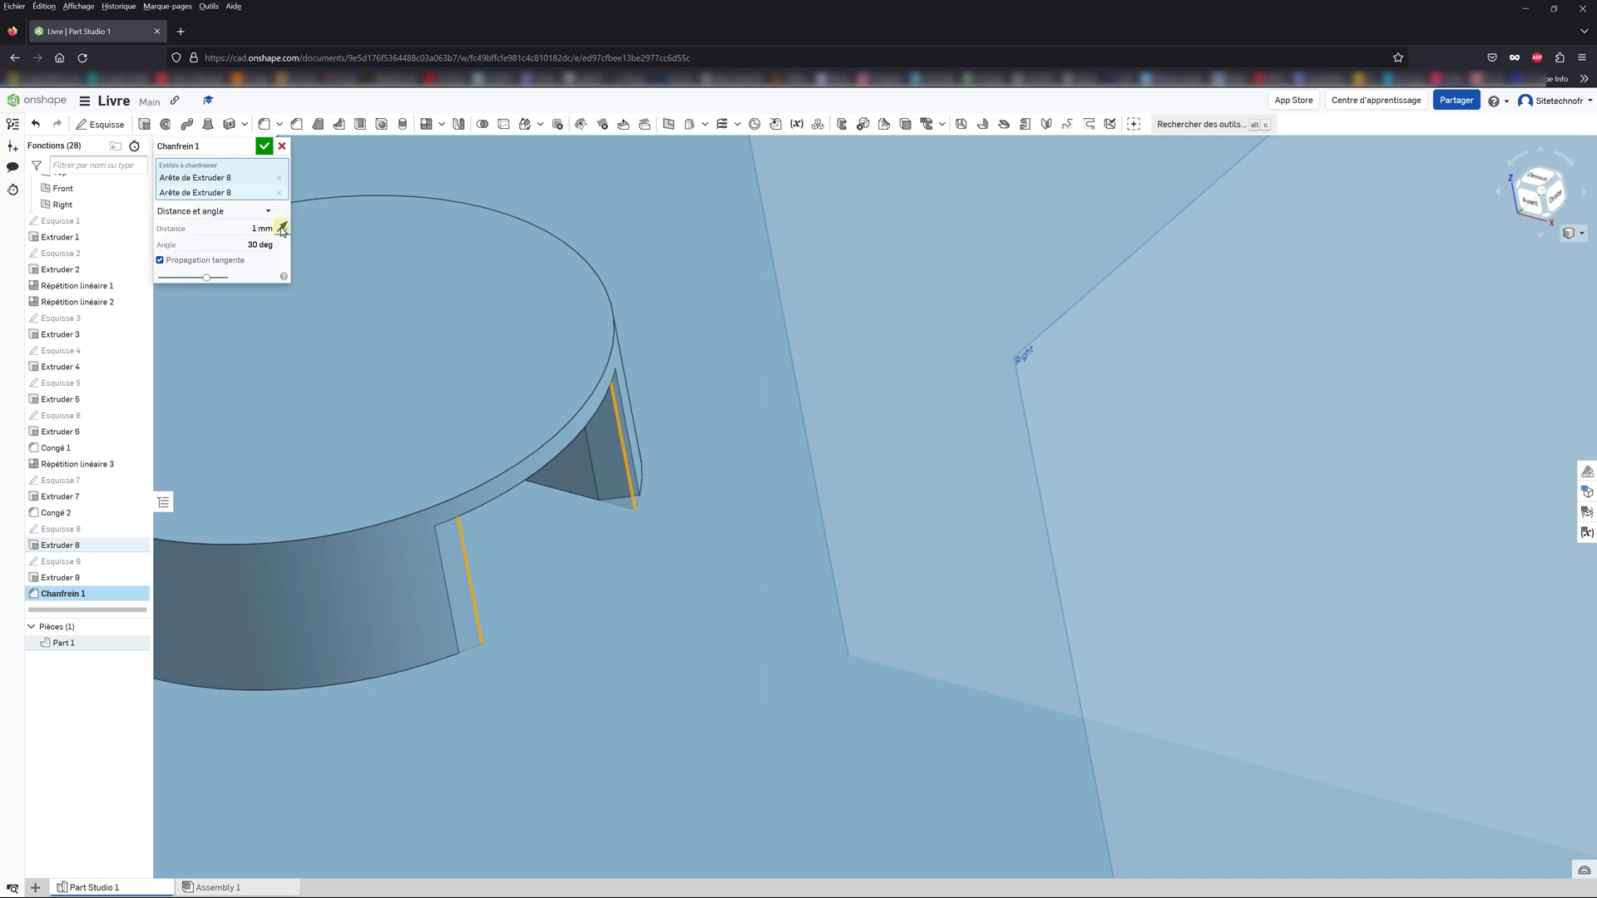
click(262, 149)
mouse_move(396, 513)
right_down()
mouse_move(349, 485)
mouse_move(337, 503)
mouse_move(413, 502)
right_up()
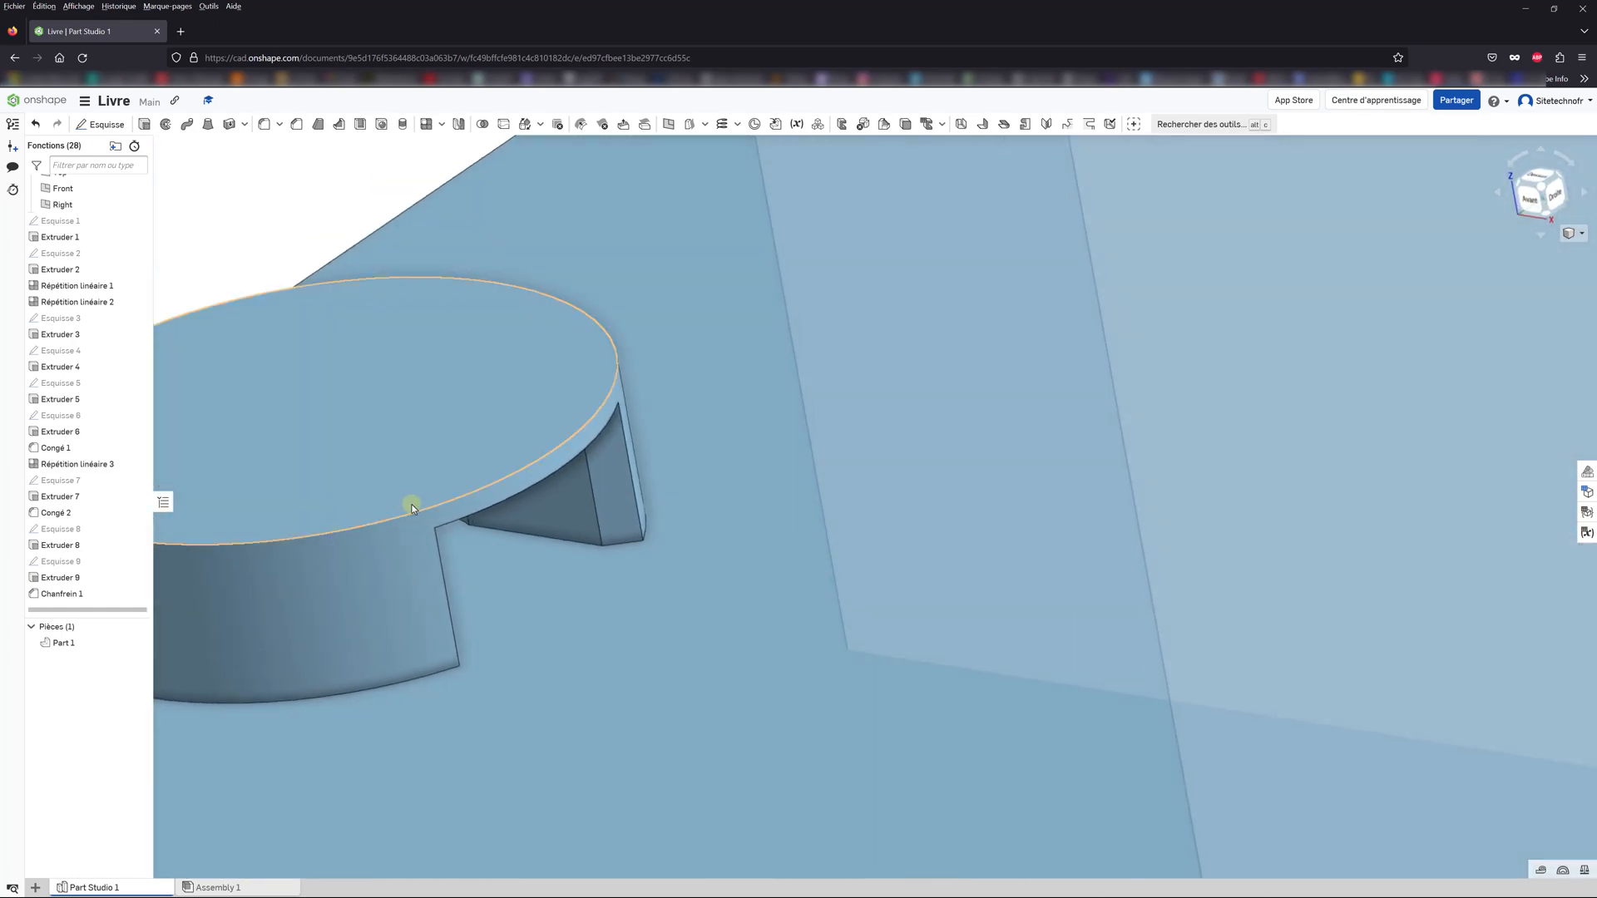
Step: Chamfer the outer base edge where the C-shaped boss meets the cover with a 1 mm distance at 45 degrees
click(1581, 235)
click(1527, 271)
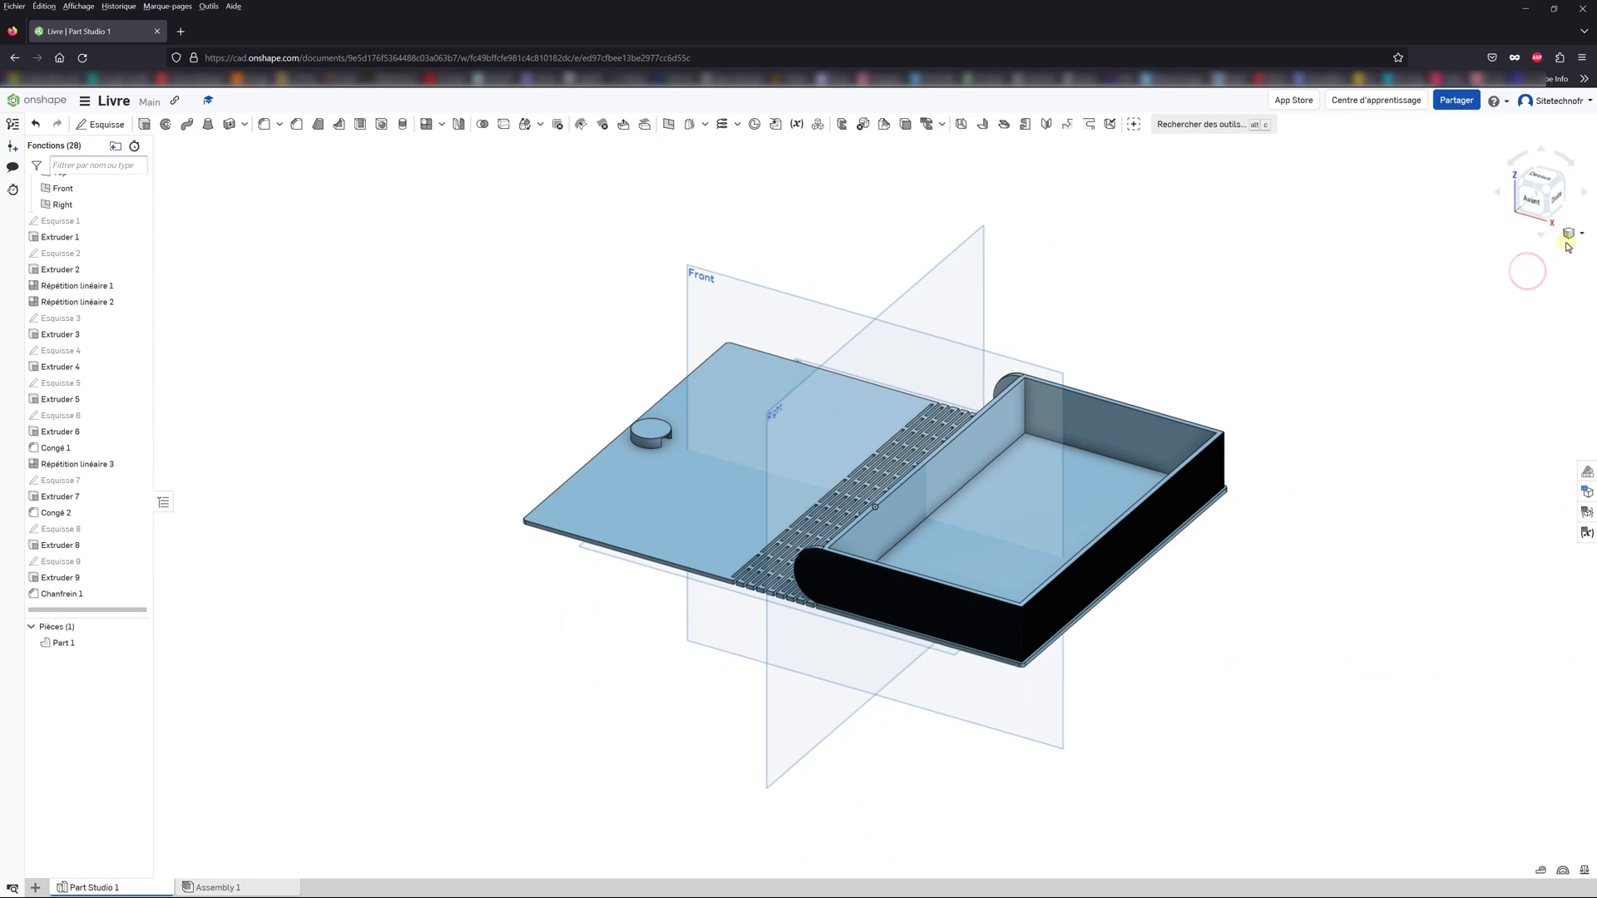
scroll(651, 434, up, 8)
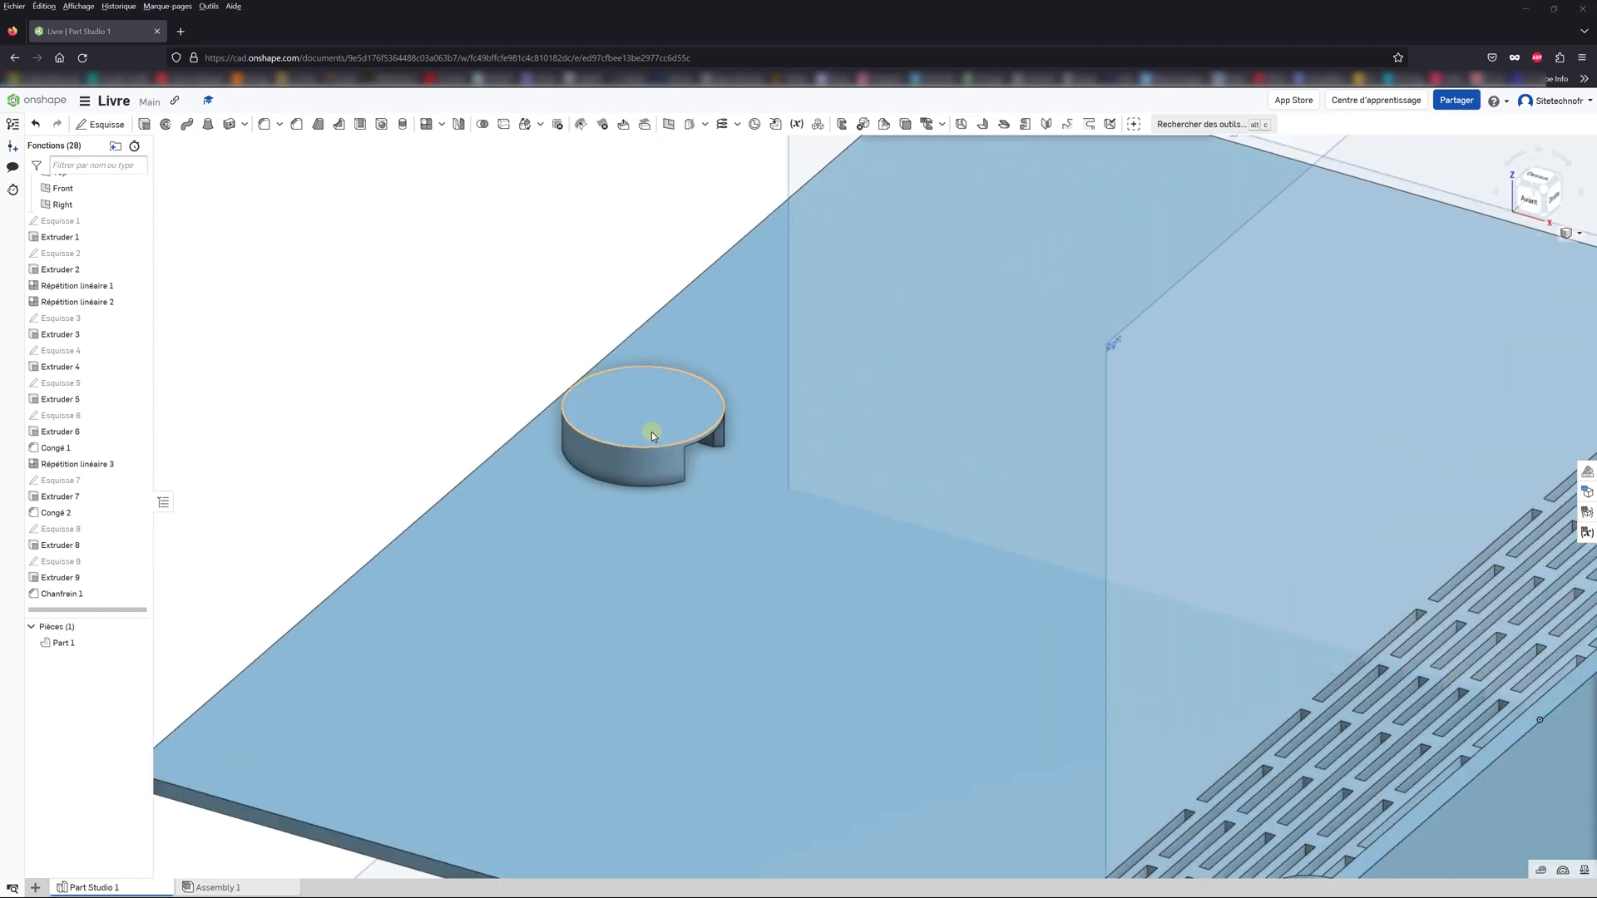
scroll(651, 433, up, 5)
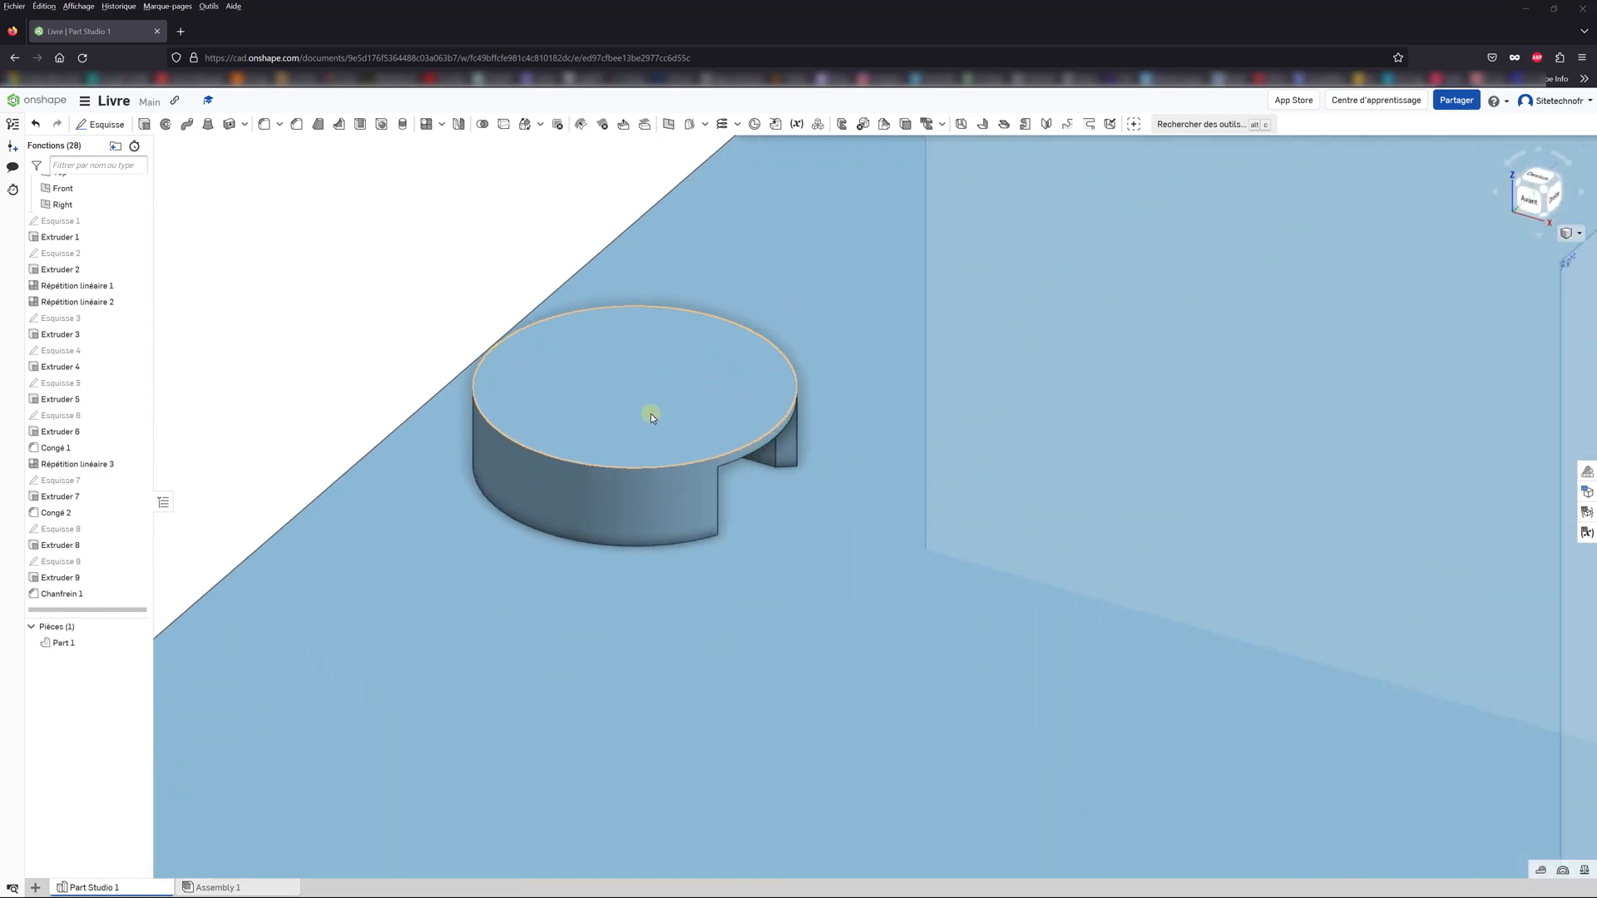
click(296, 126)
click(235, 202)
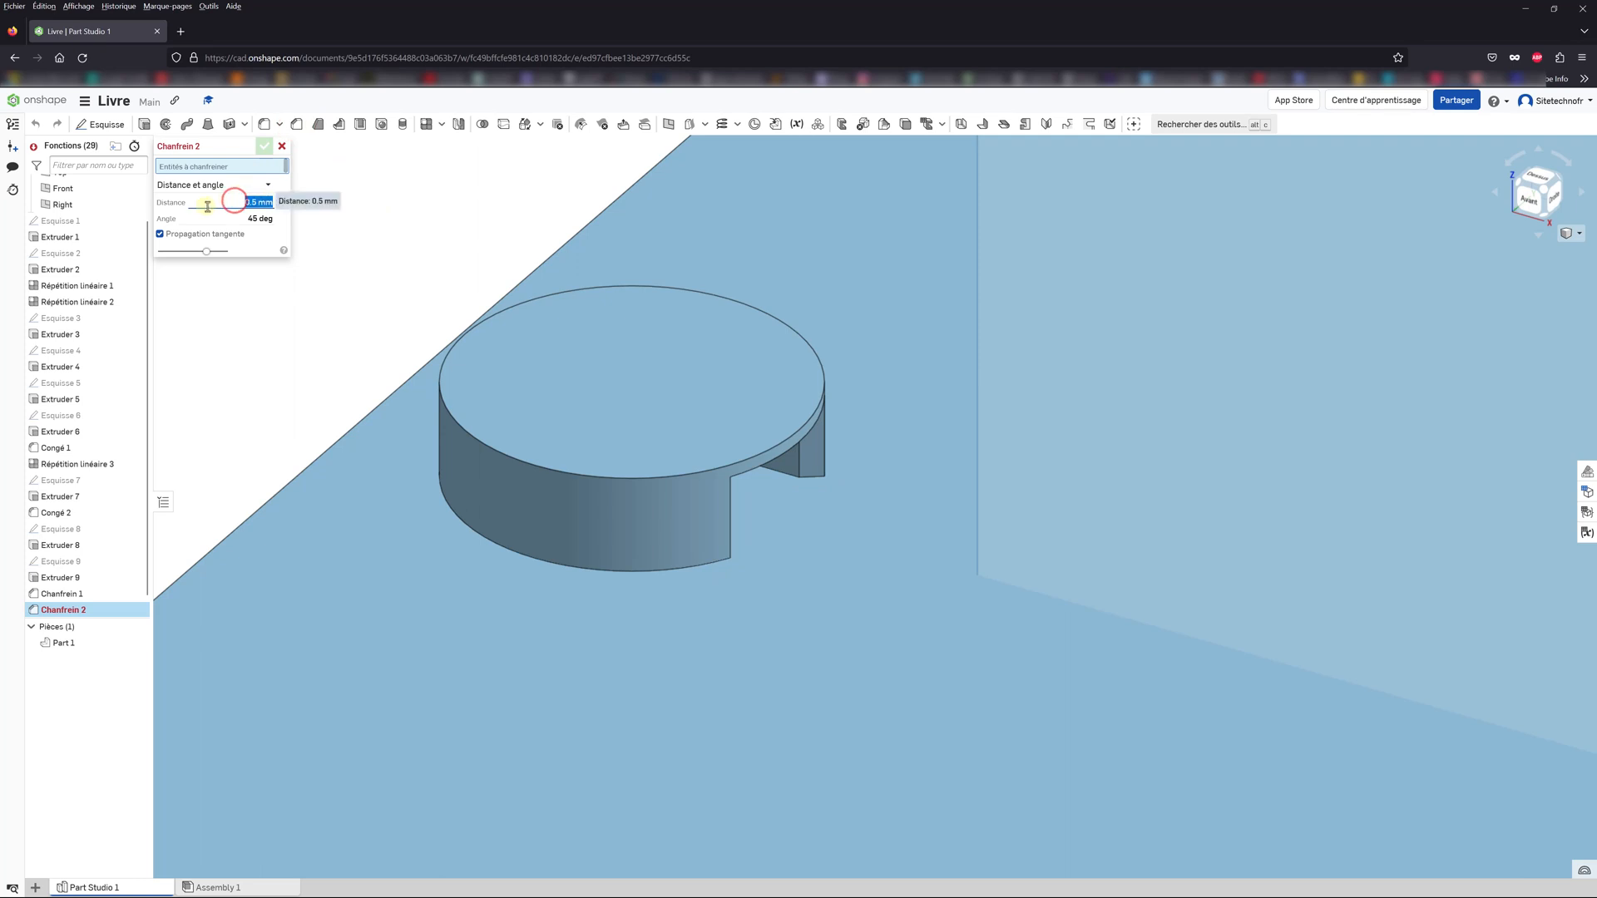
text(1)
key(Return)
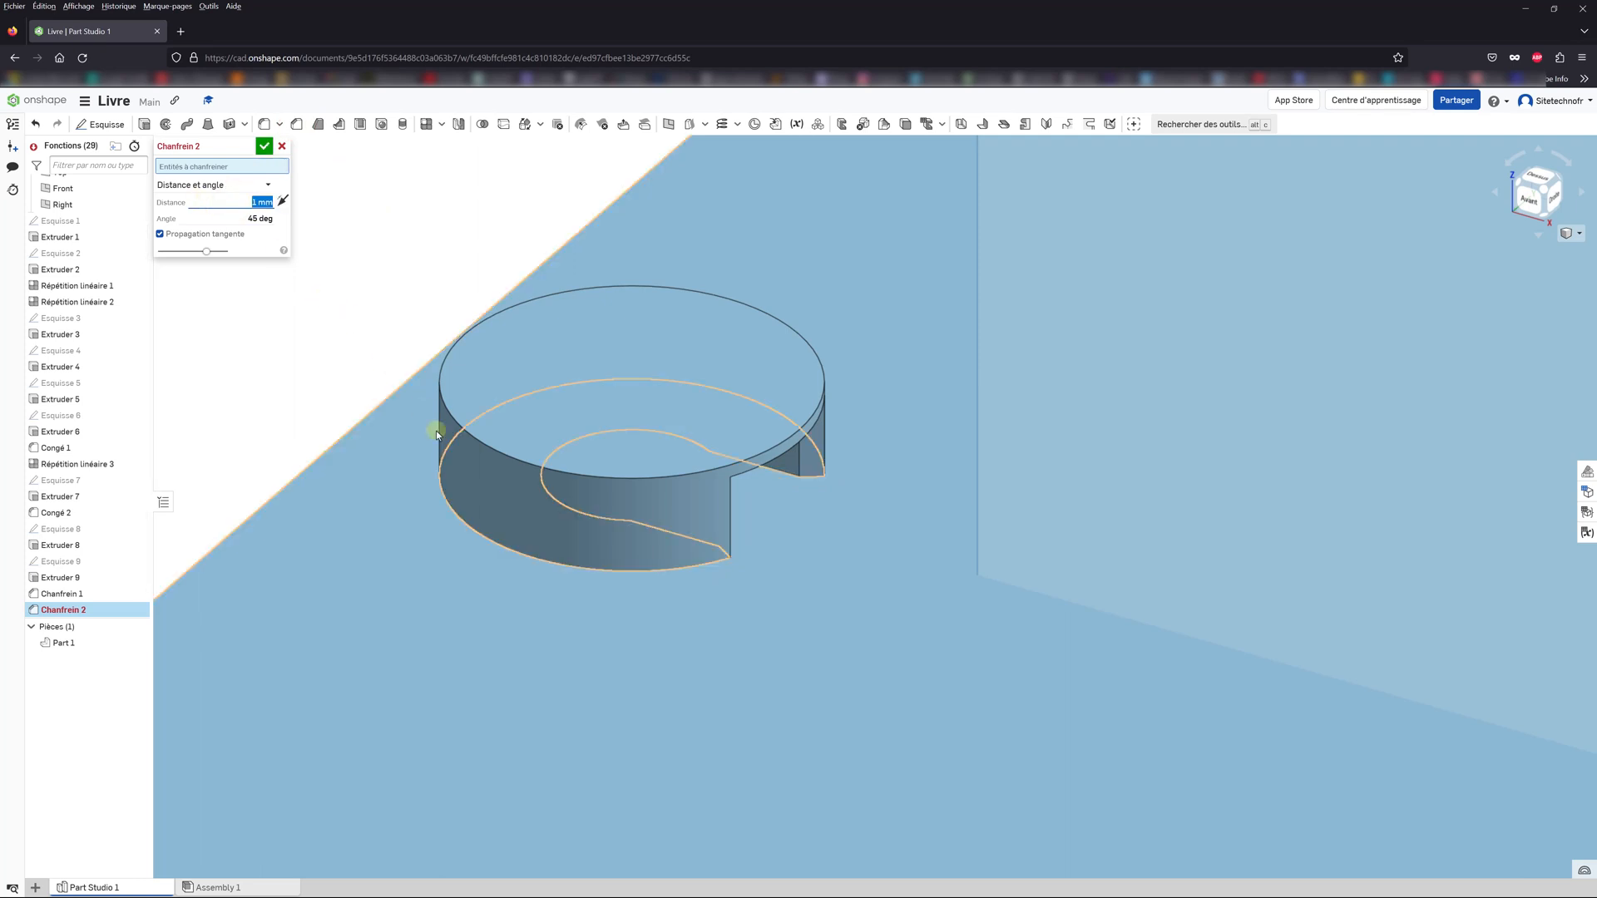
click(501, 546)
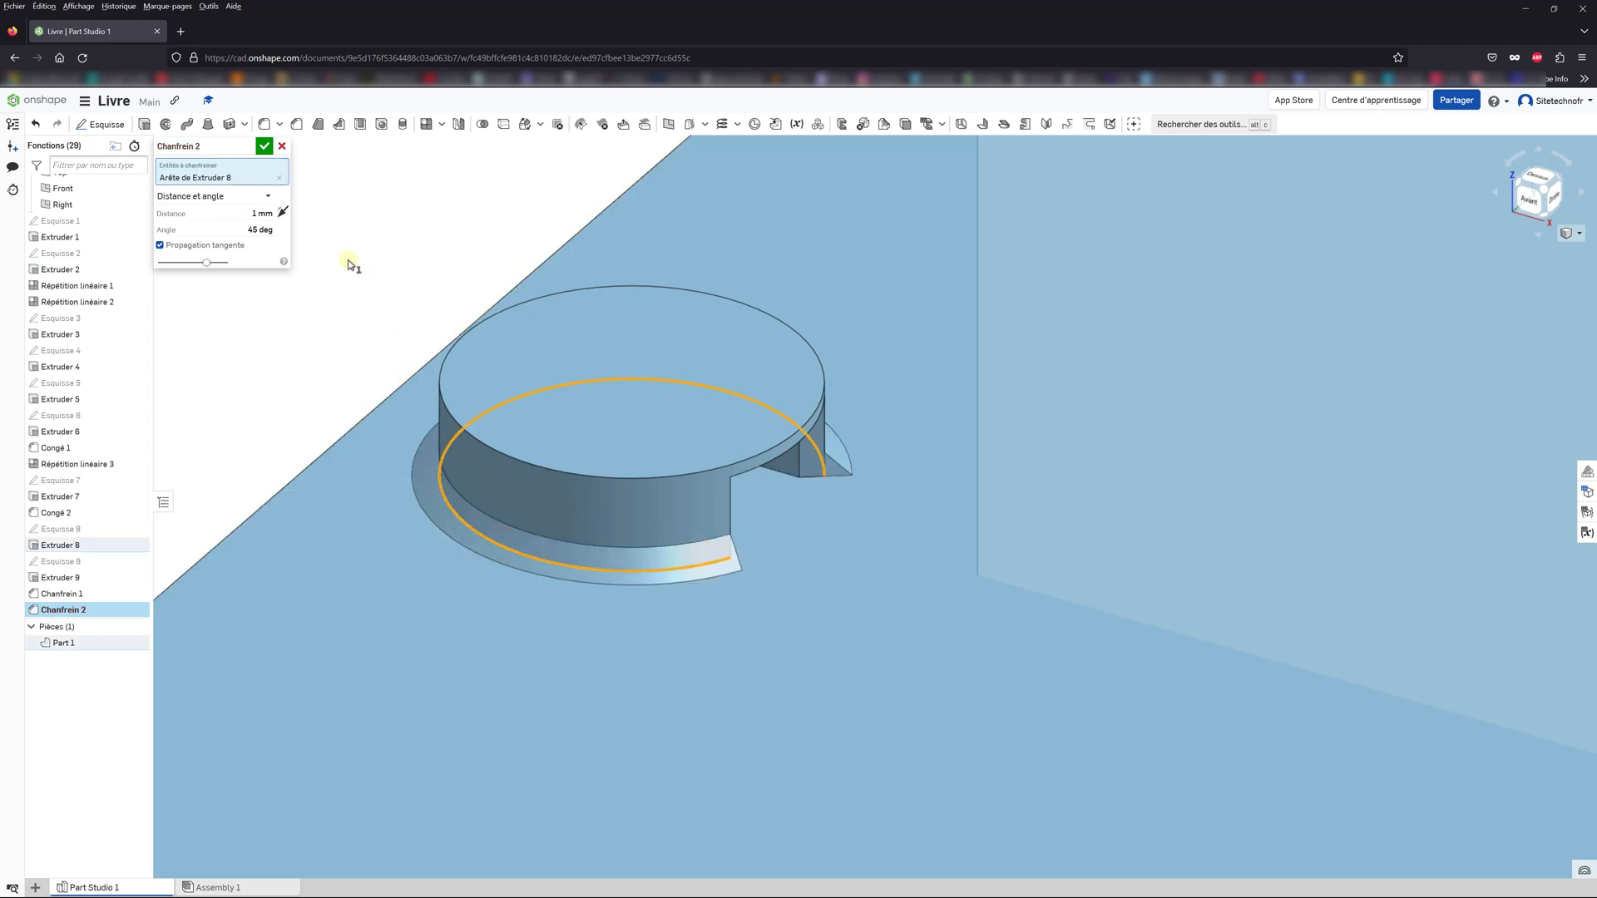
click(264, 147)
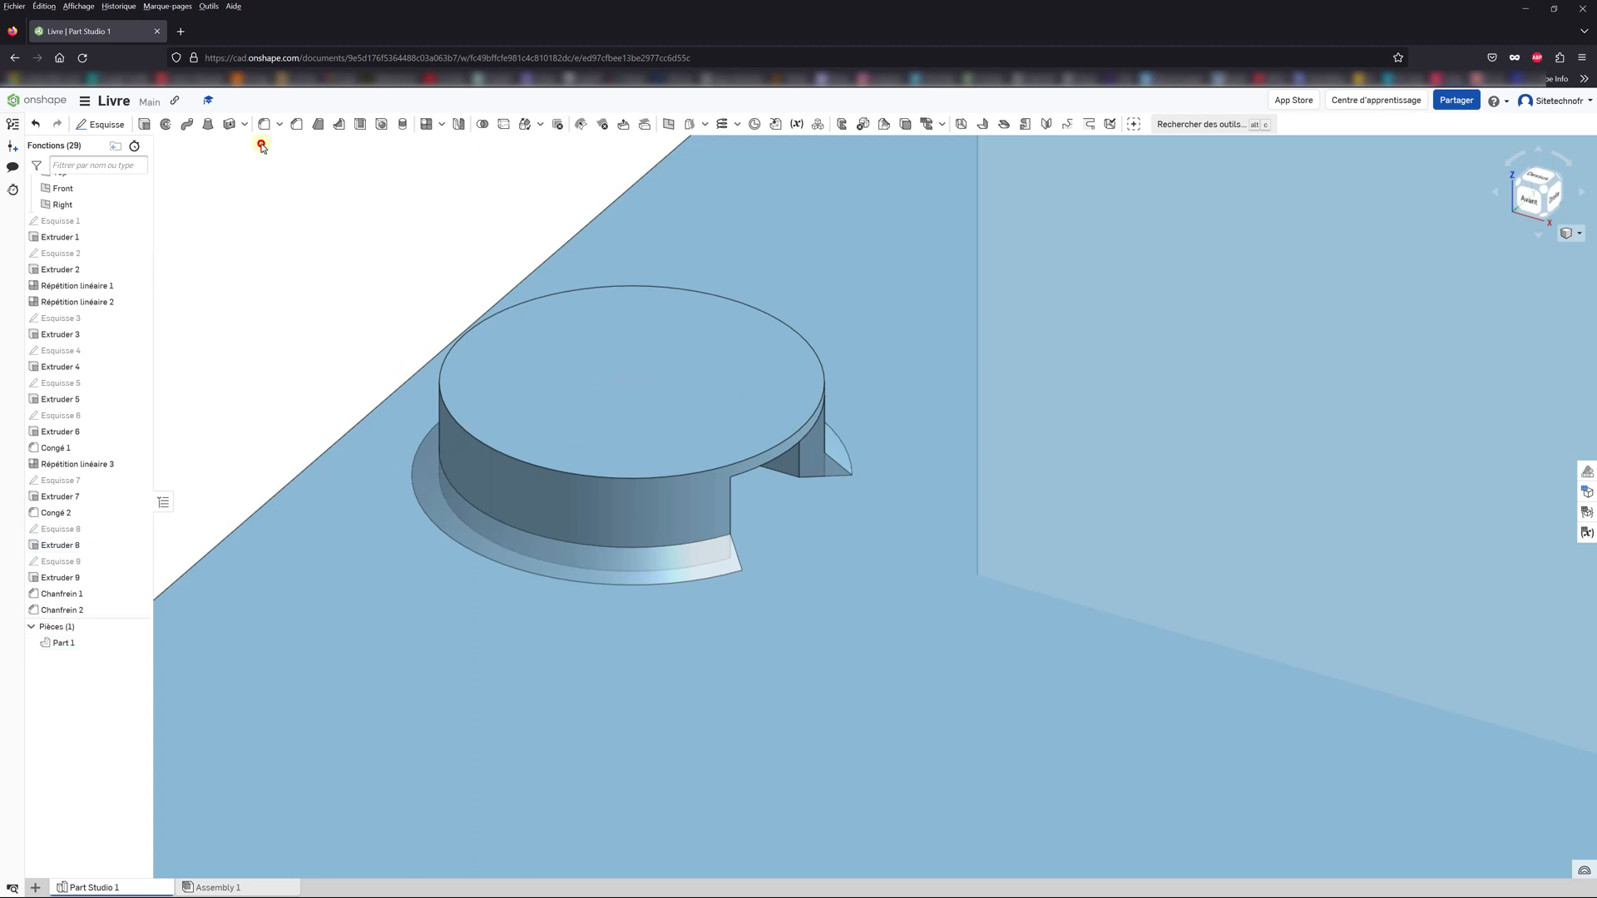
Step: Chamfer the top circular edge of the boss's cap with a 0.25 mm distance at 45 degrees
click(295, 124)
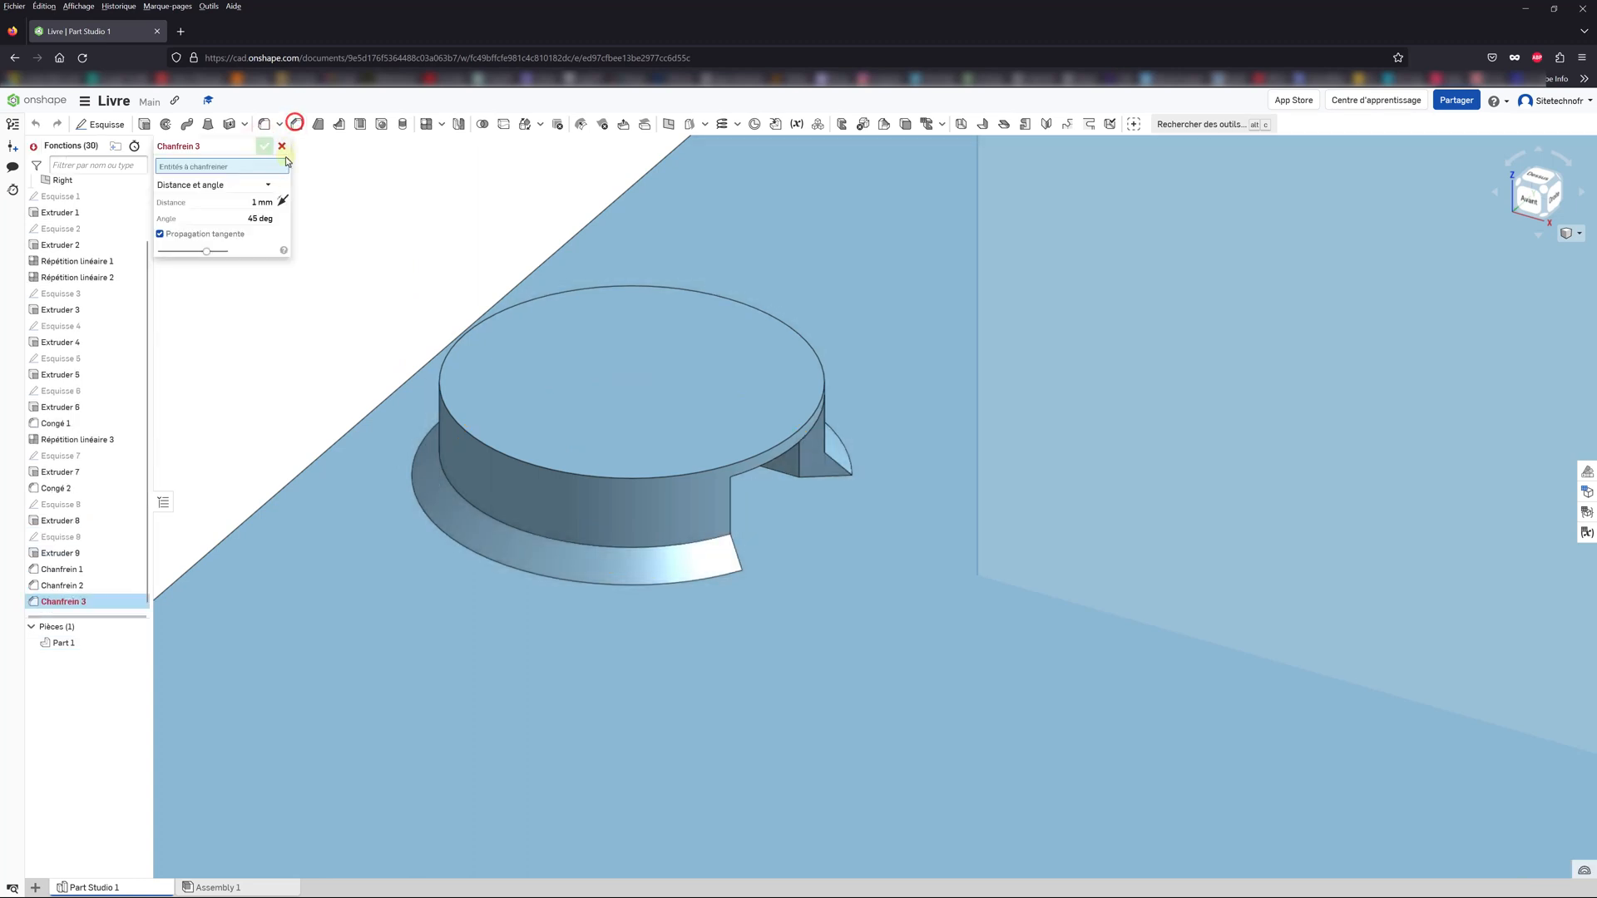
click(245, 200)
text(0.25)
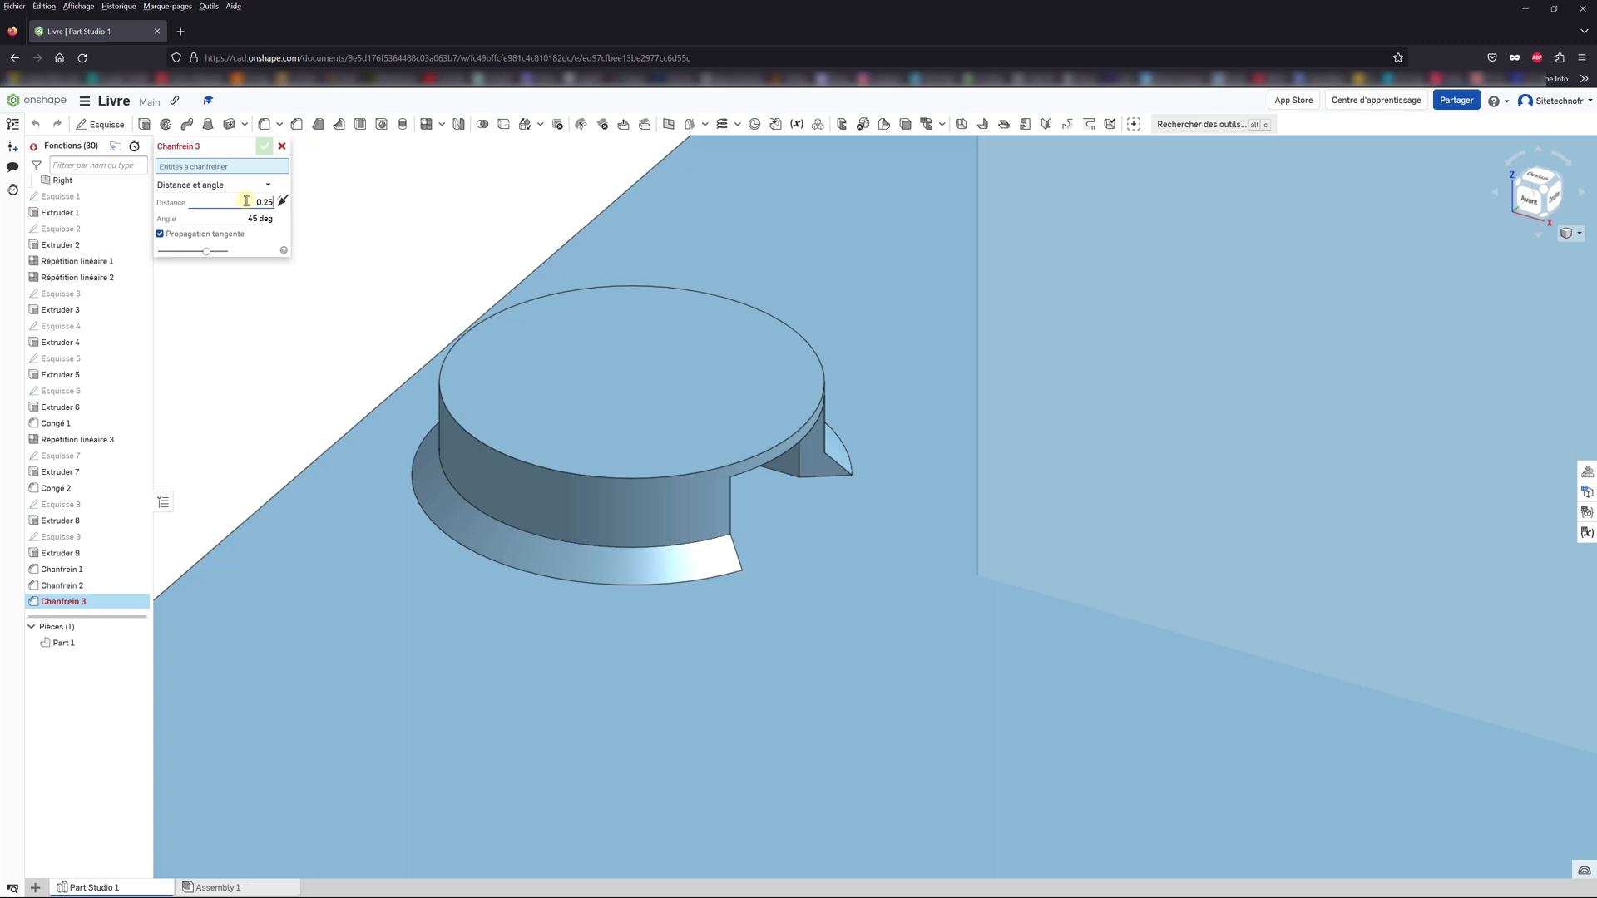
key(Return)
click(546, 469)
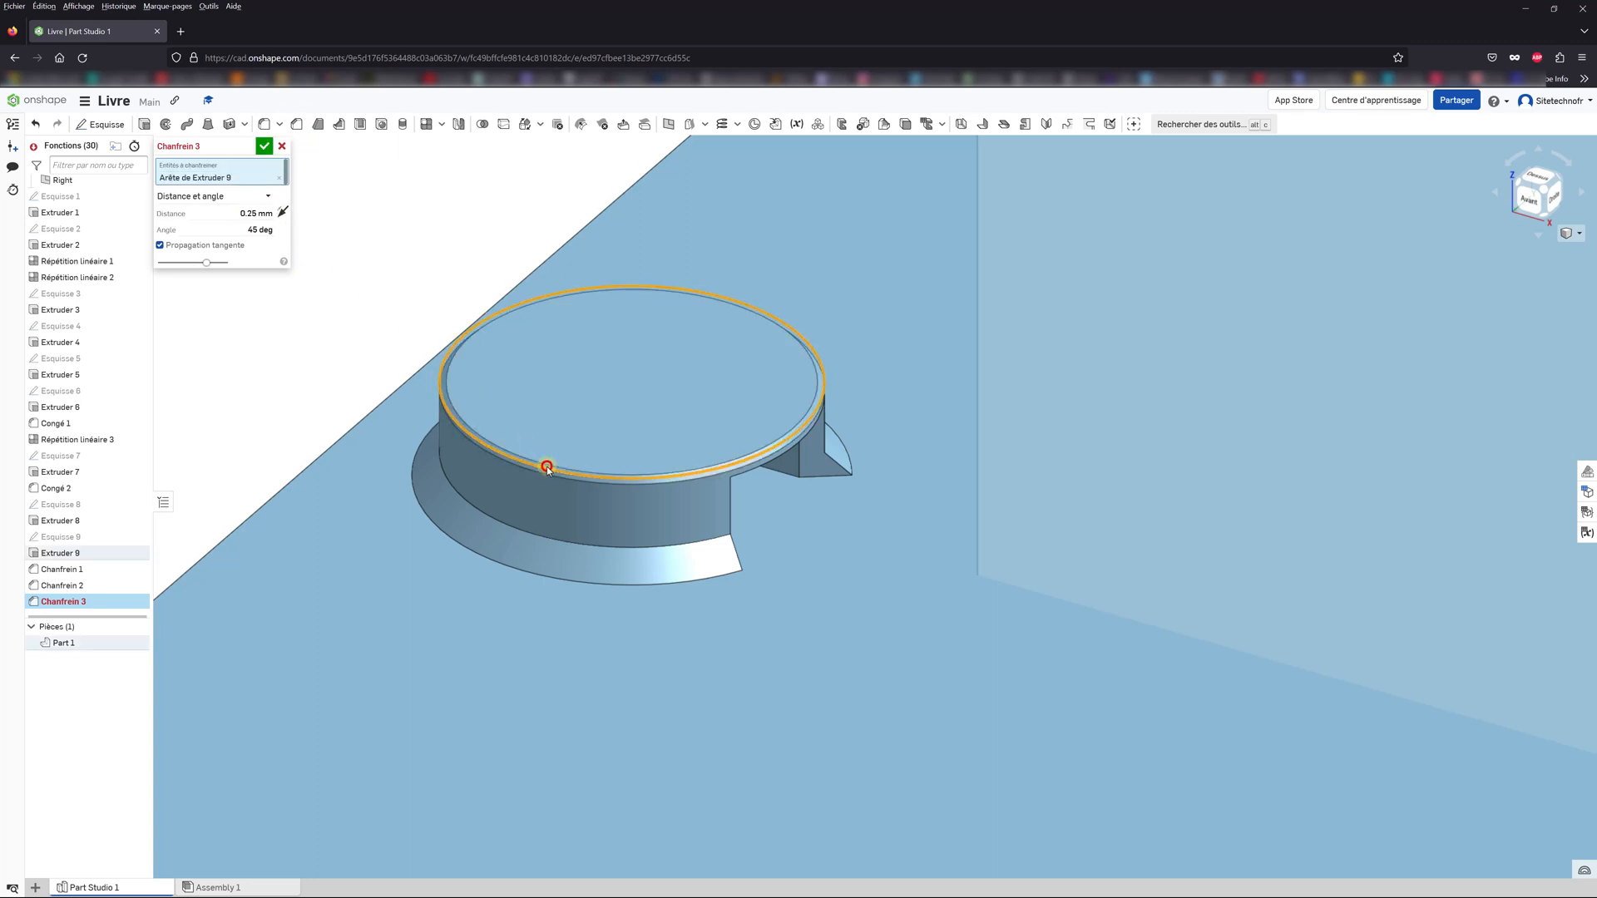
click(262, 147)
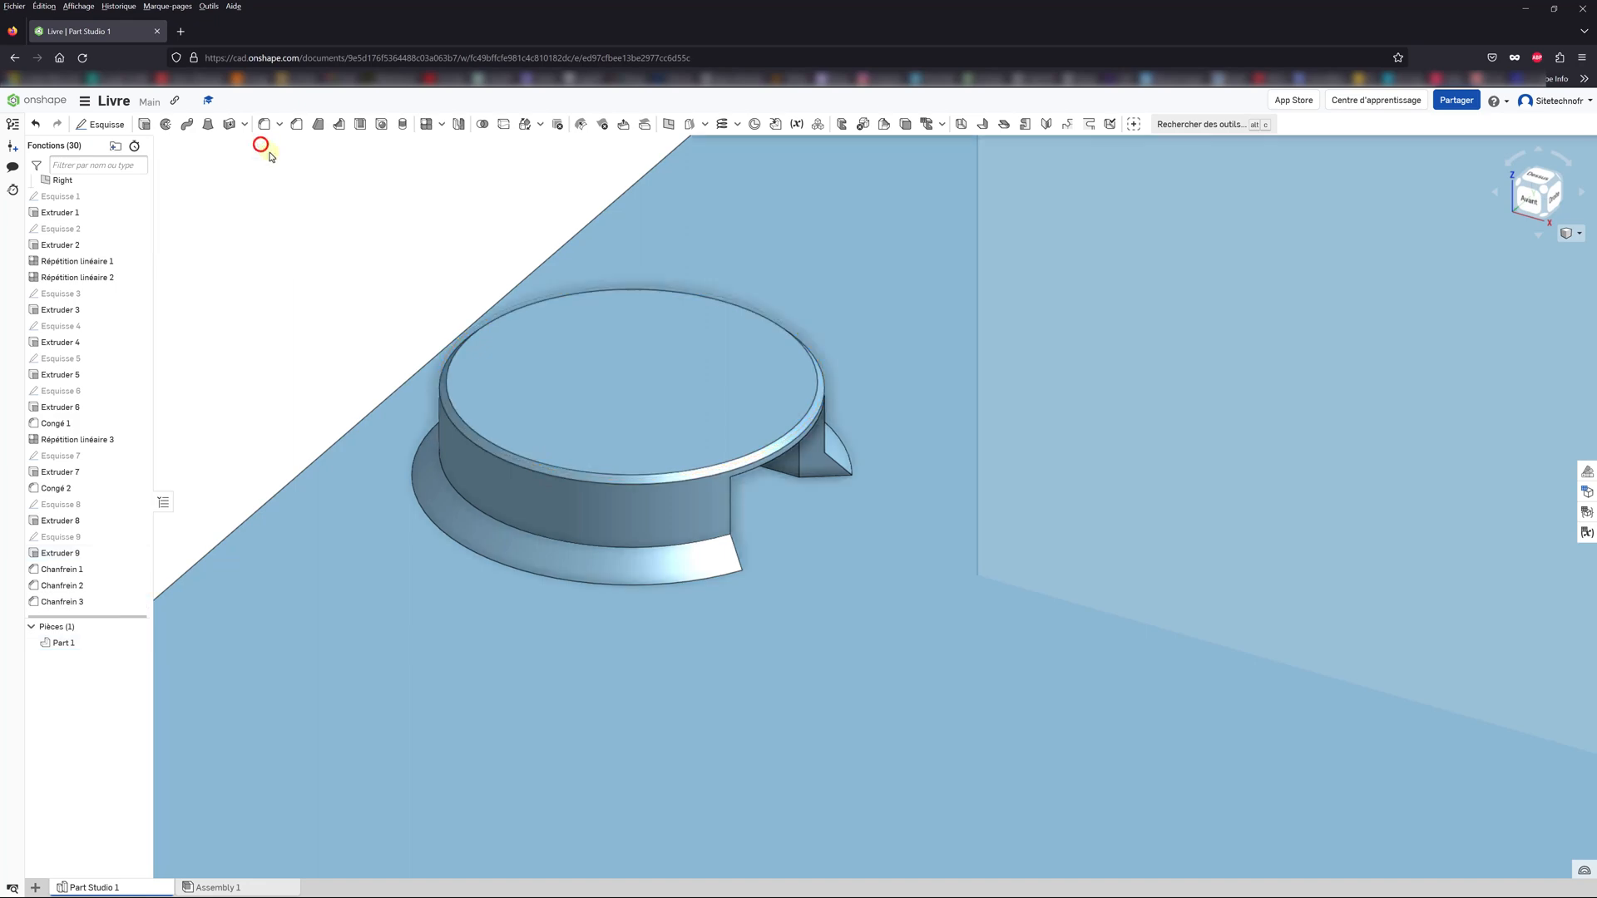
Step: Create a plane offset 8.2 mm below the top rim face of the box walls
click(1580, 234)
click(1507, 273)
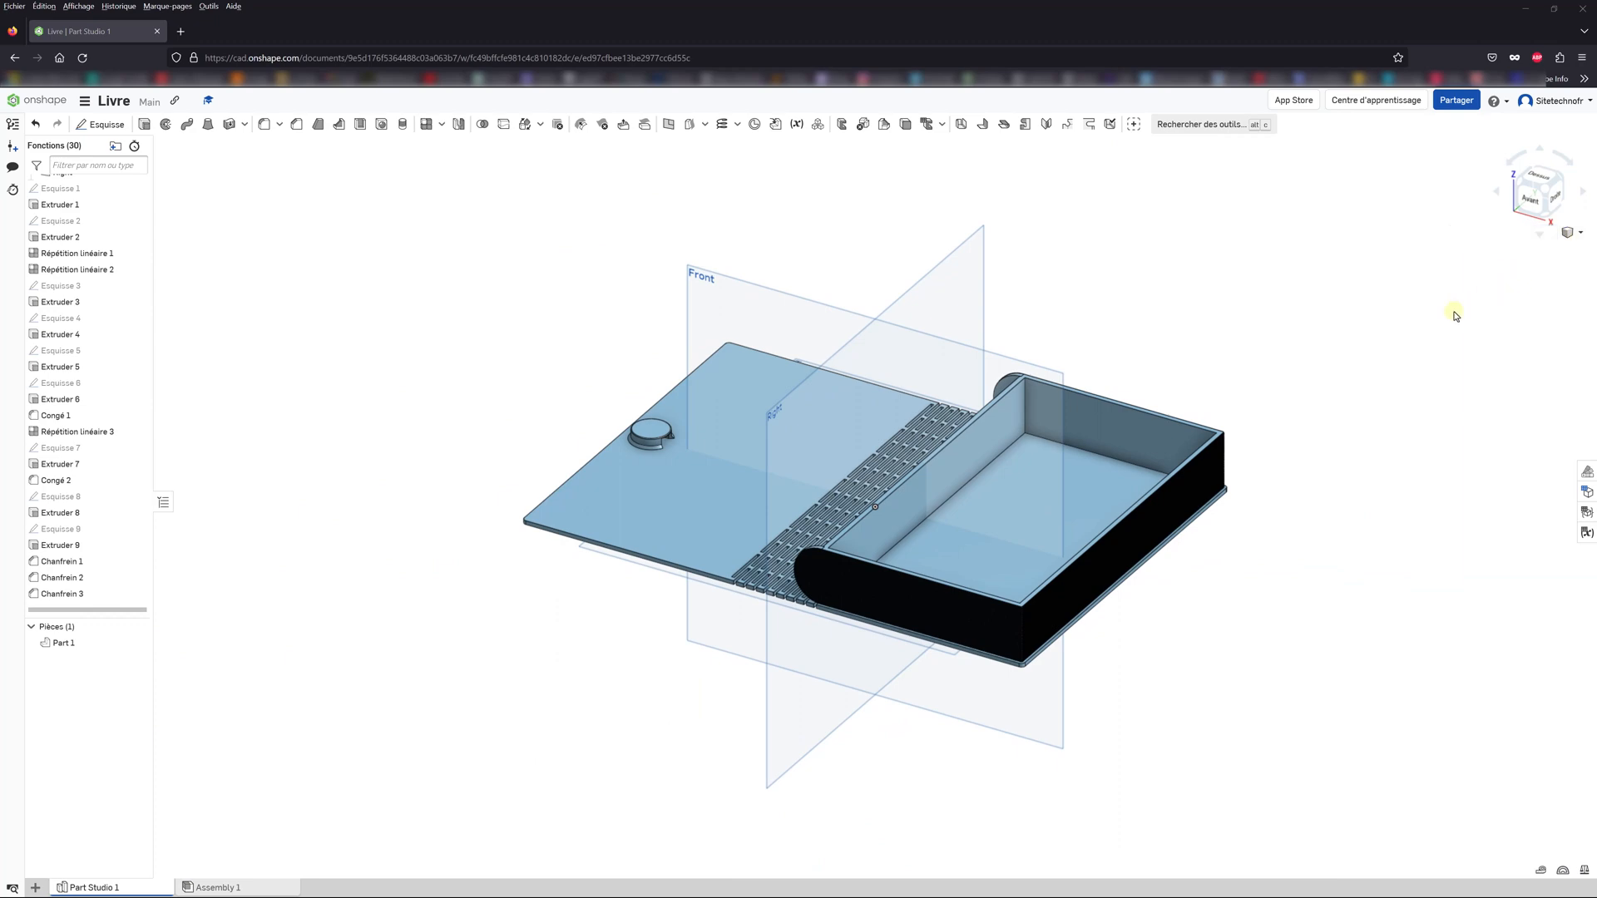
scroll(1062, 577, up, 2)
scroll(1288, 372, up, 5)
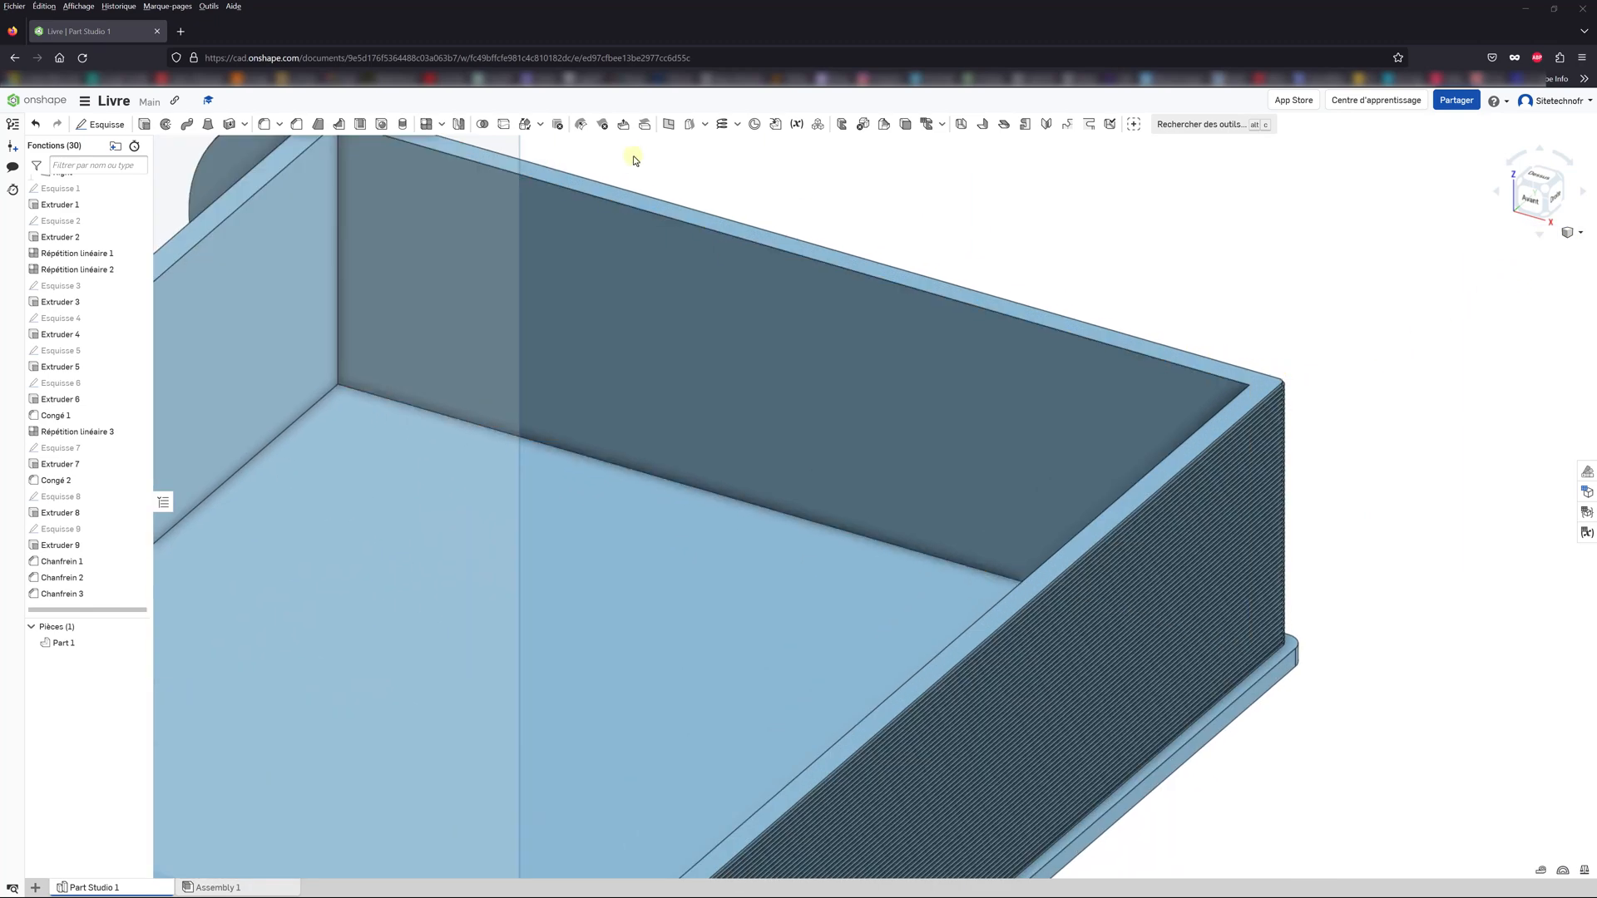
click(671, 124)
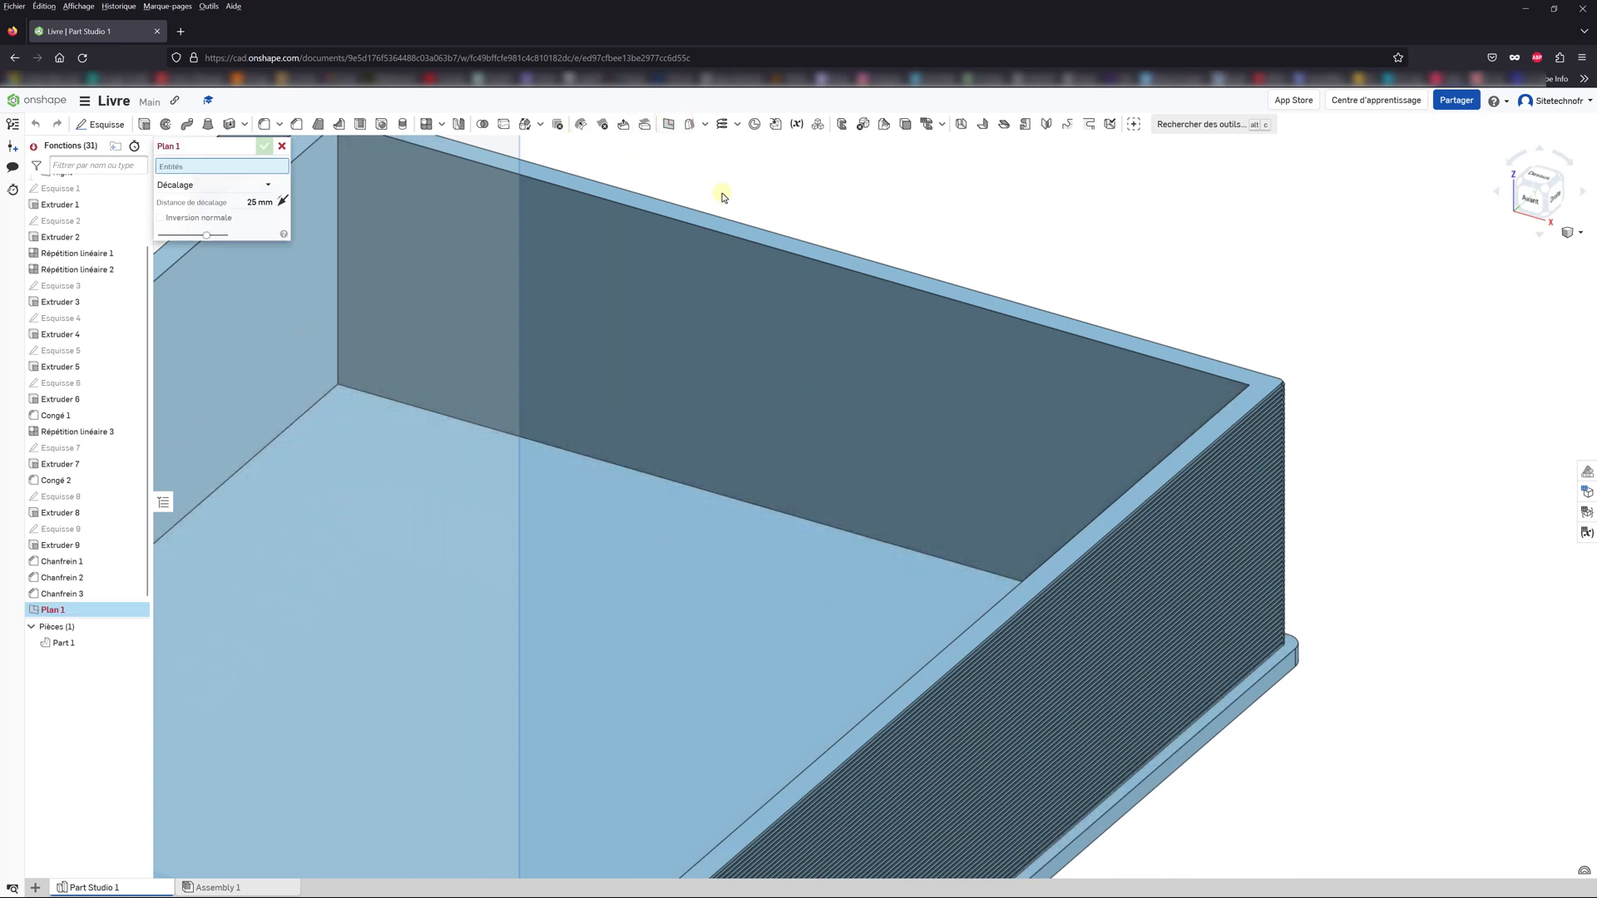
click(1257, 385)
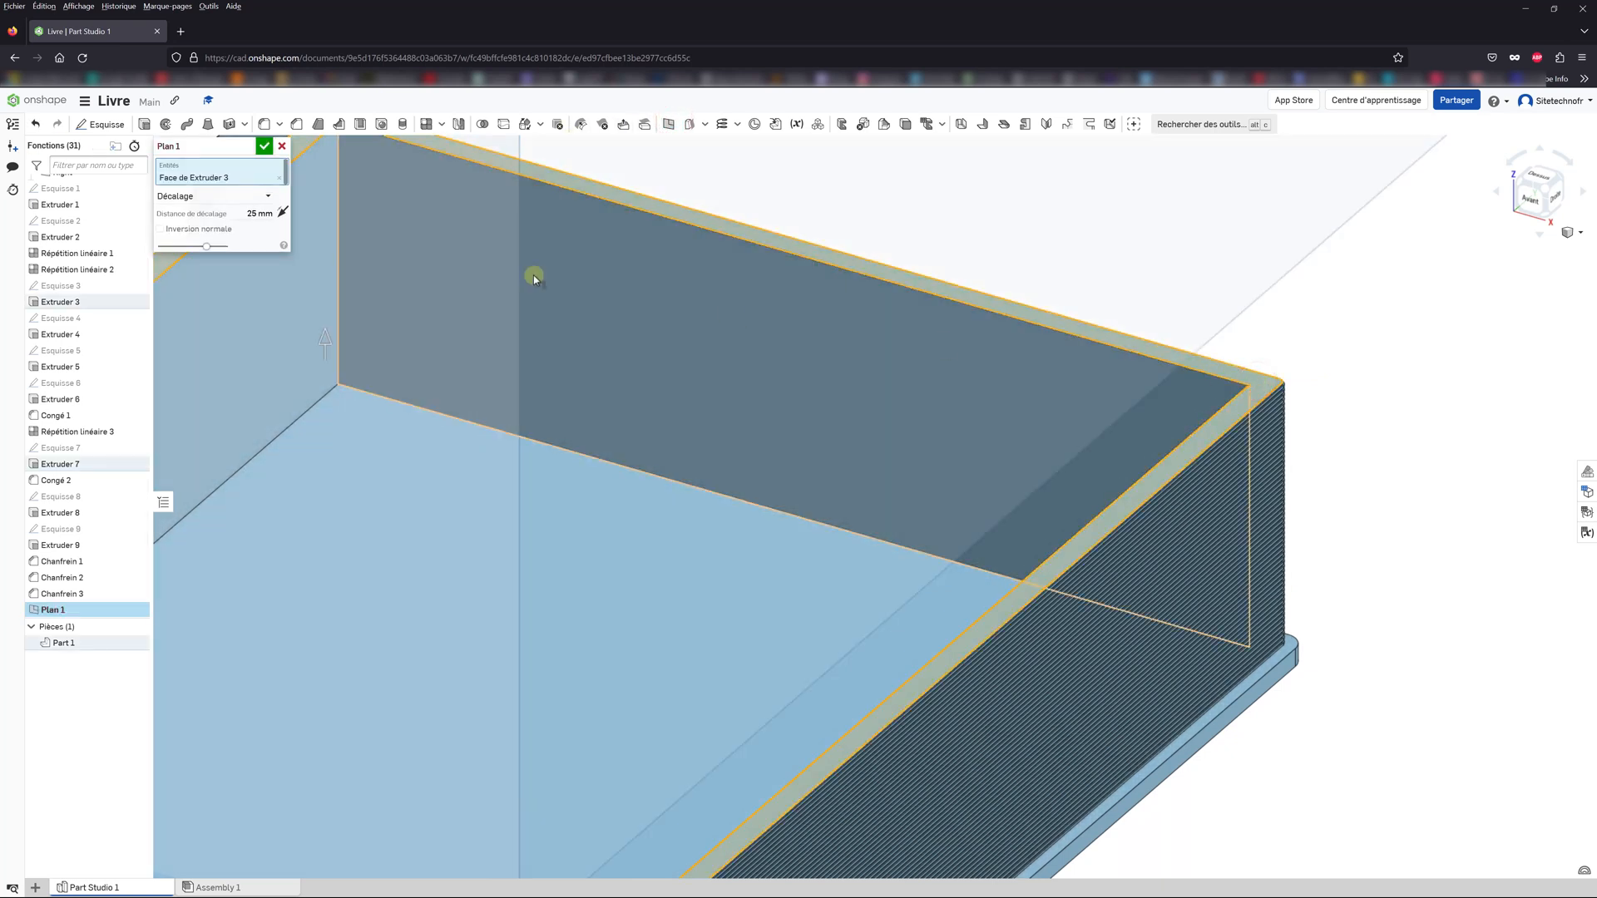
click(244, 212)
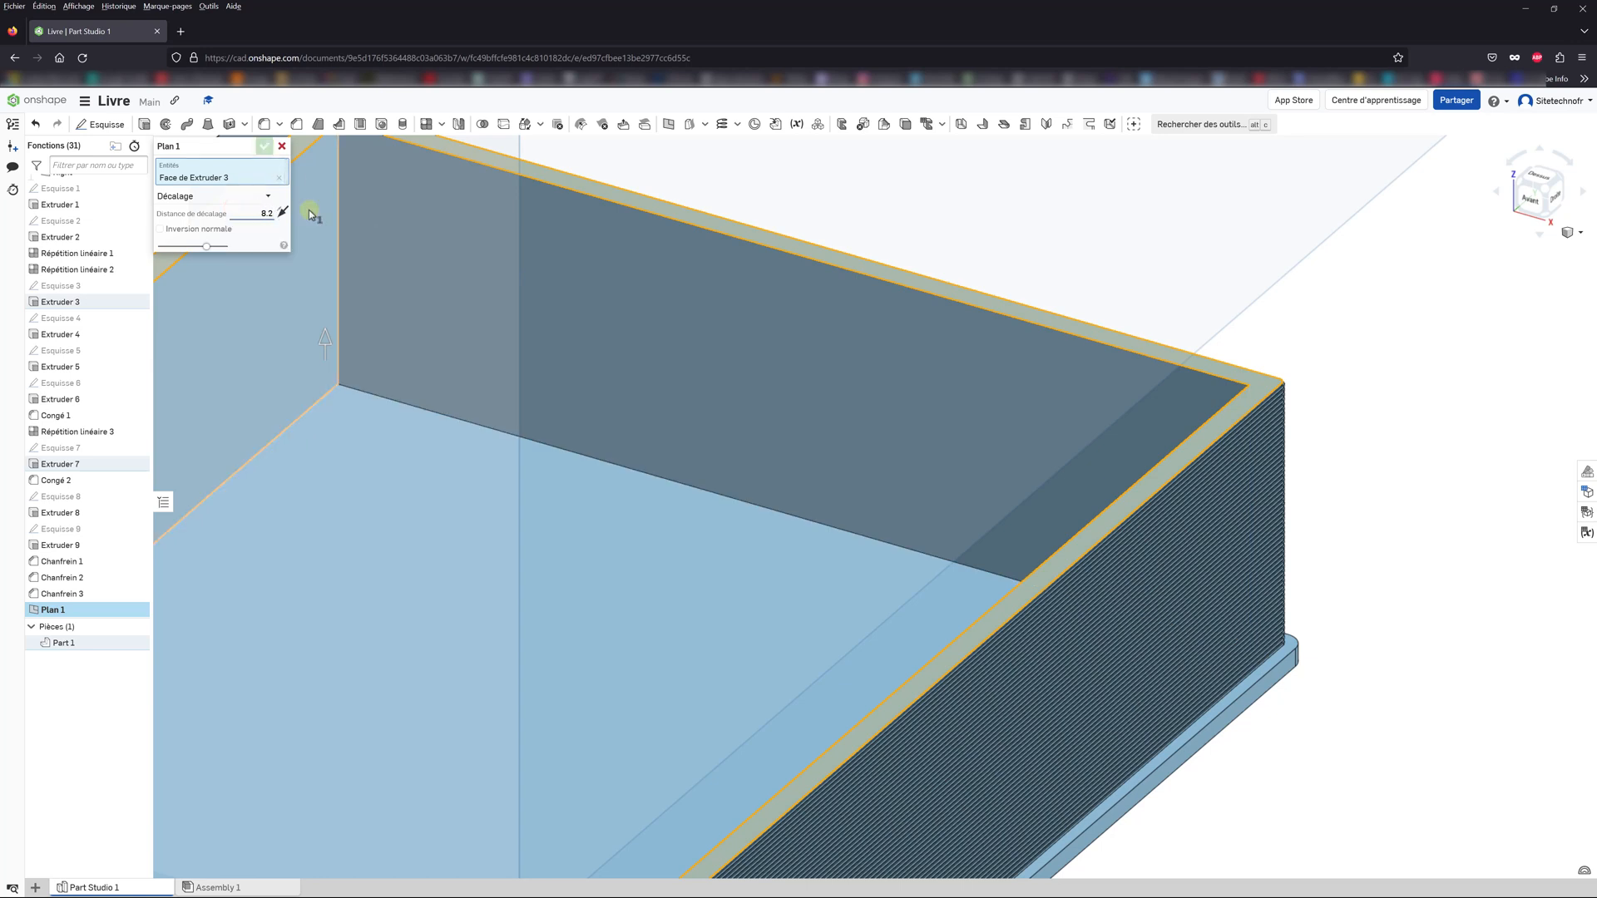
text(8.2)
click(310, 214)
right_drag(680, 398, 717, 408)
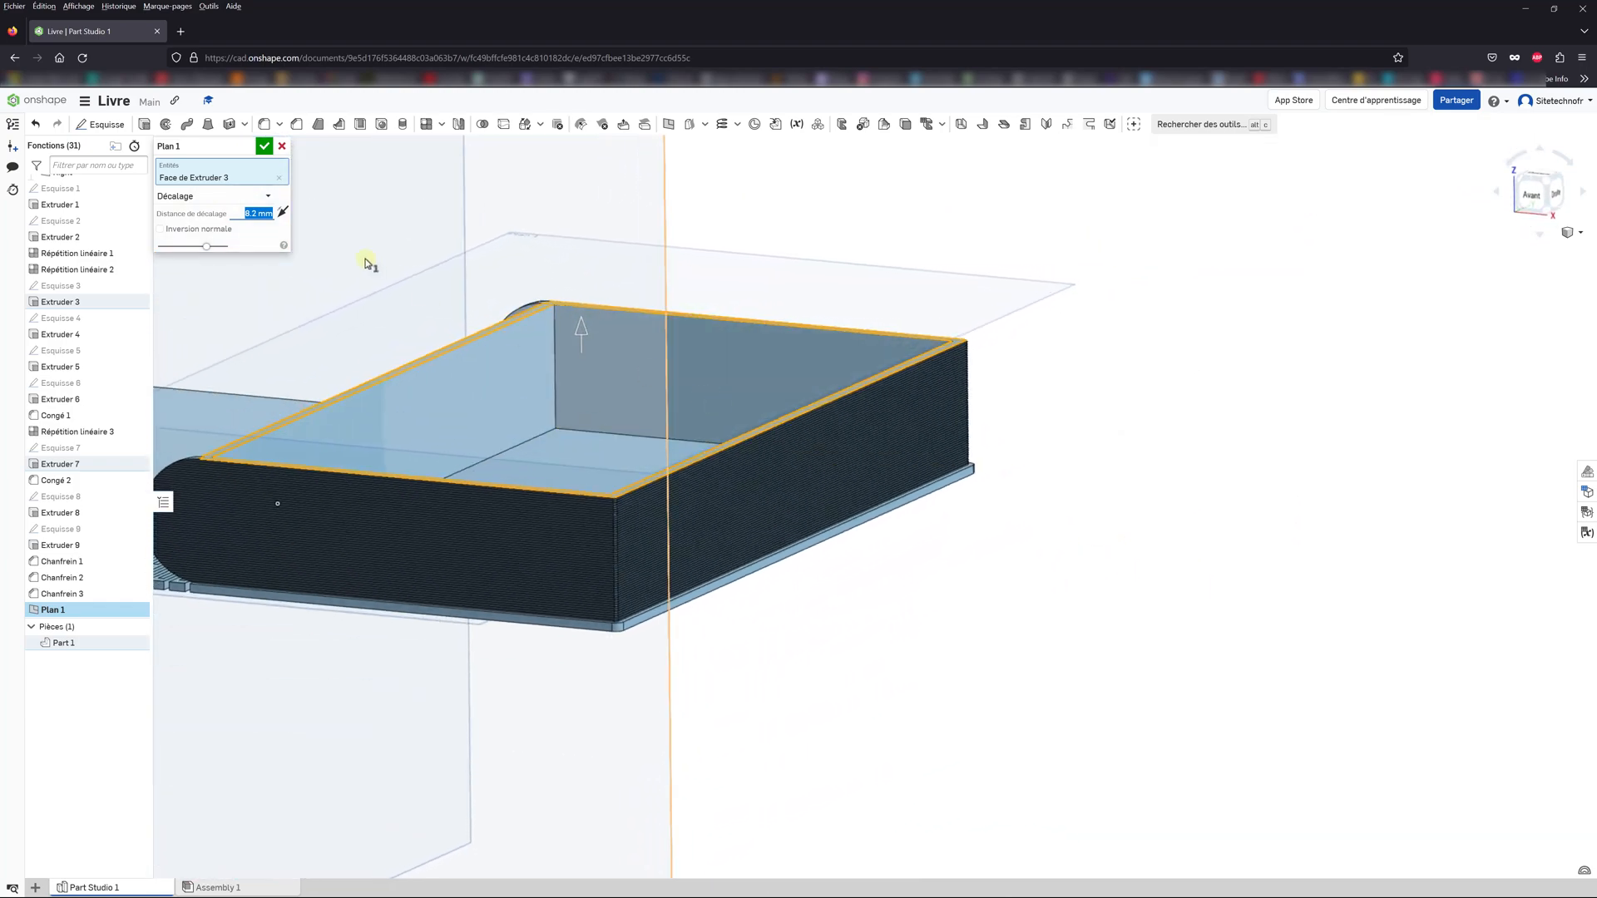
click(282, 212)
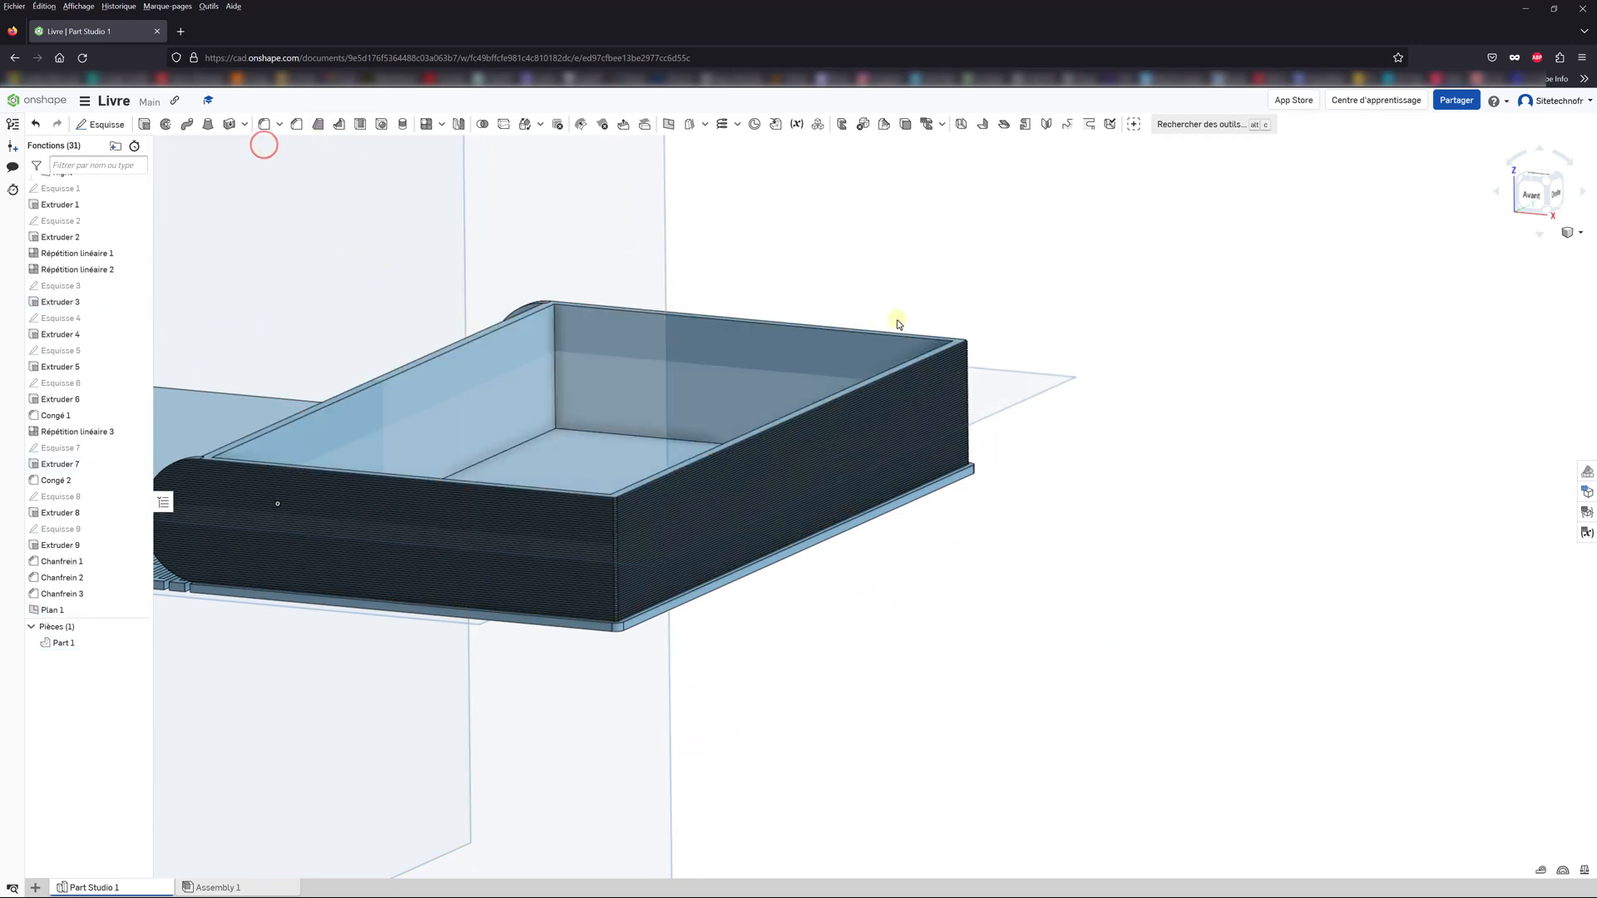
Step: Start a sketch on the plane below the box rim and draw a C-shaped centre-point arc of about 11 mm radius, opening toward the outer long wall
click(1002, 377)
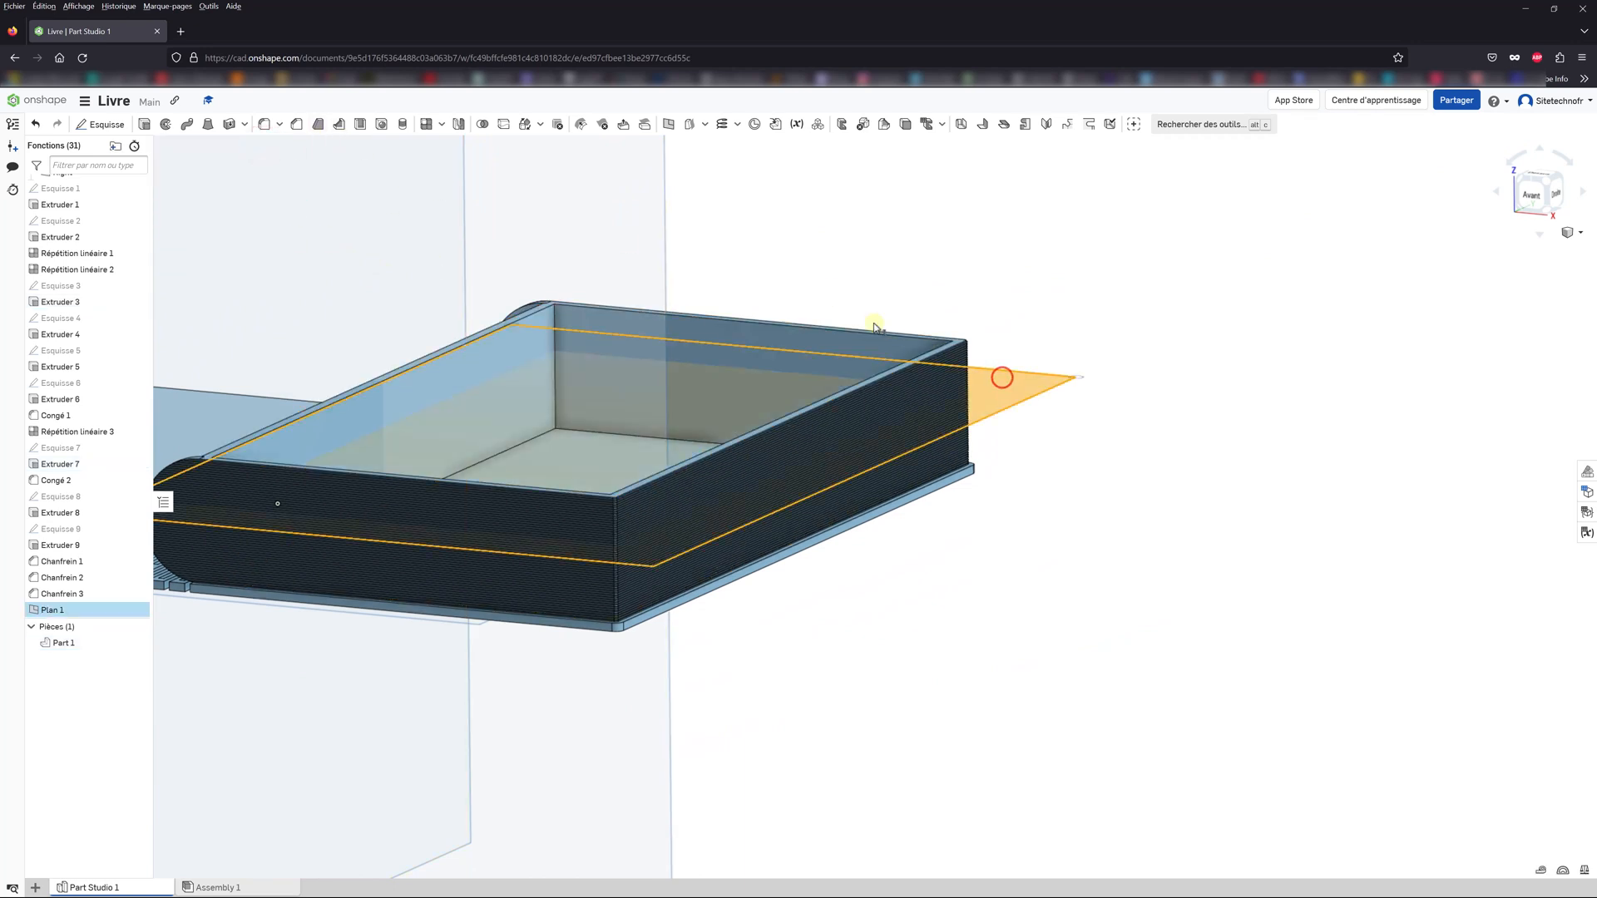
click(100, 124)
right_drag(580, 325, 612, 358)
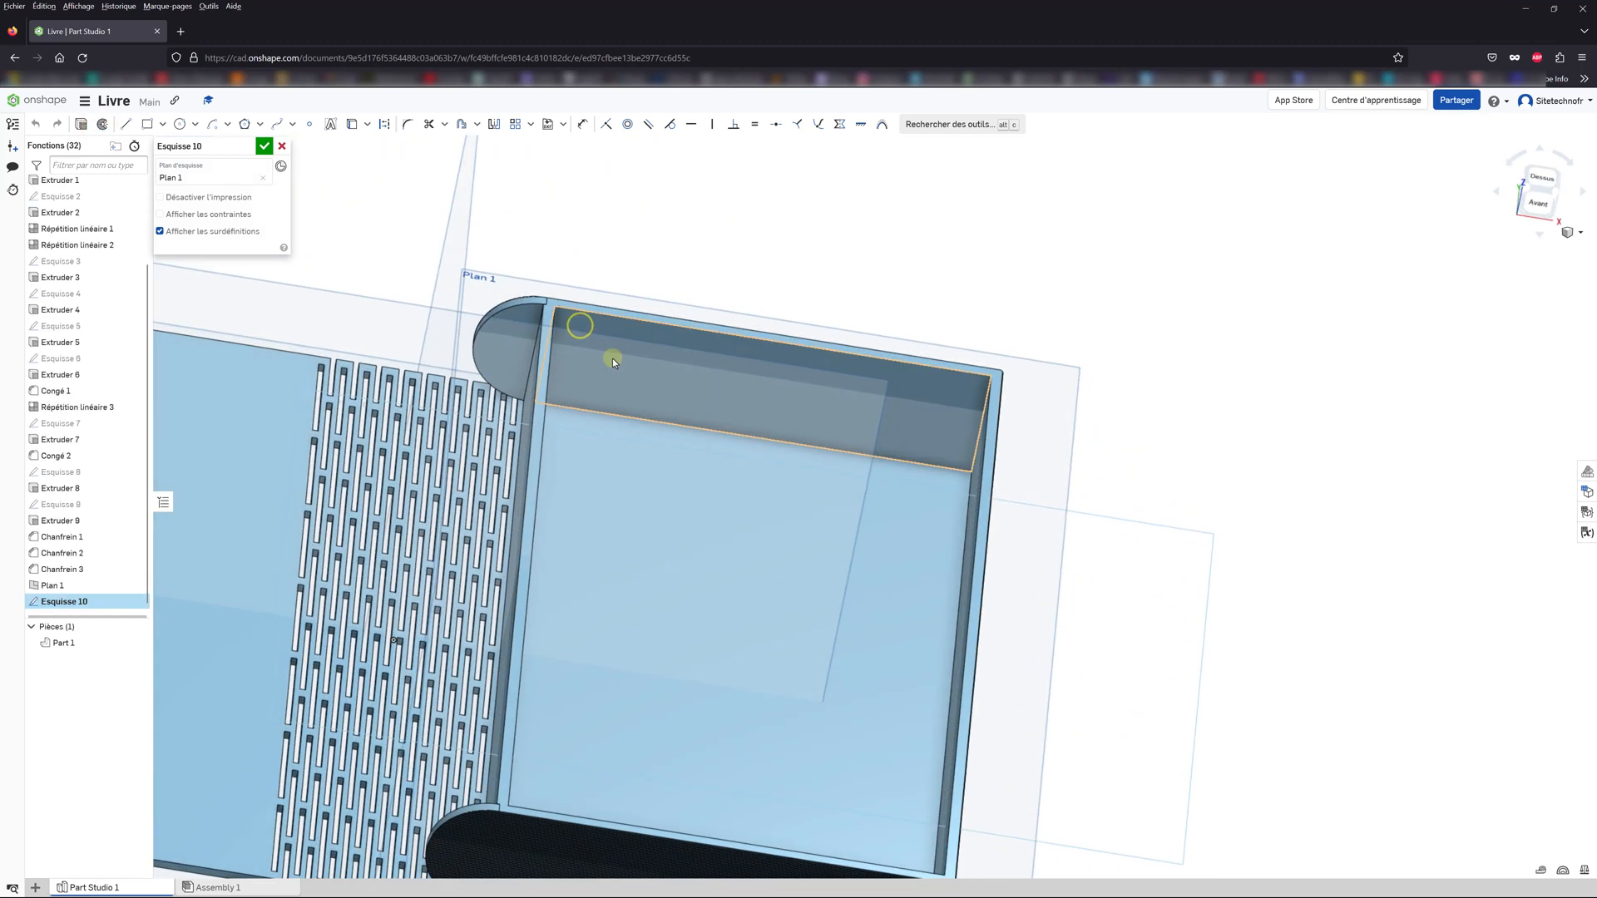
click(1541, 178)
scroll(1389, 474, up, 8)
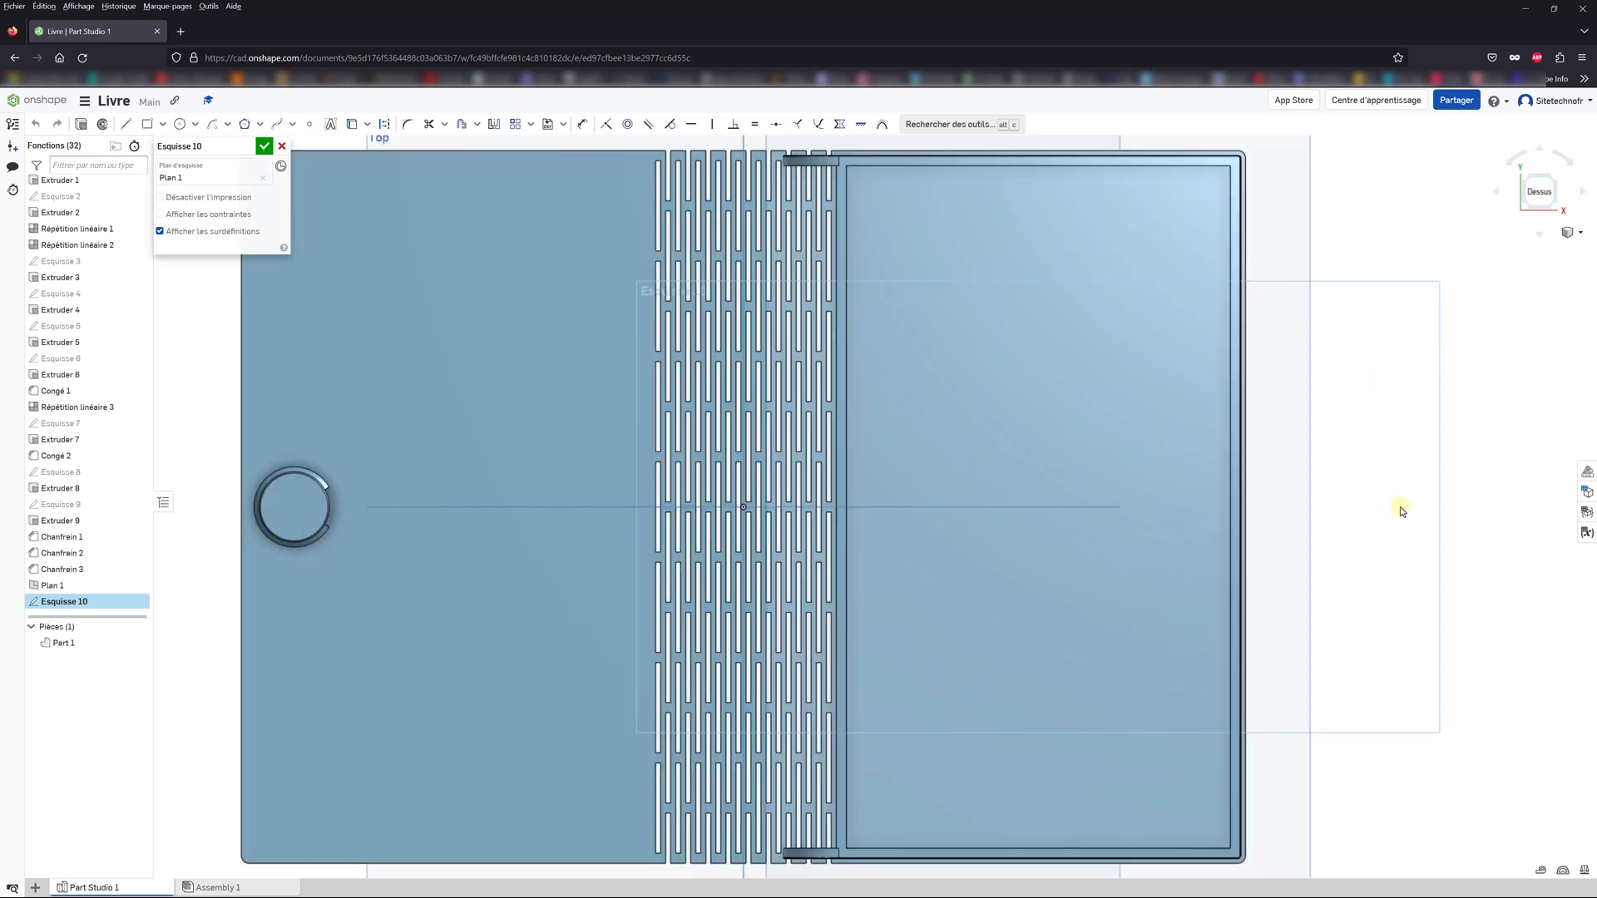
scroll(1305, 522, up, 3)
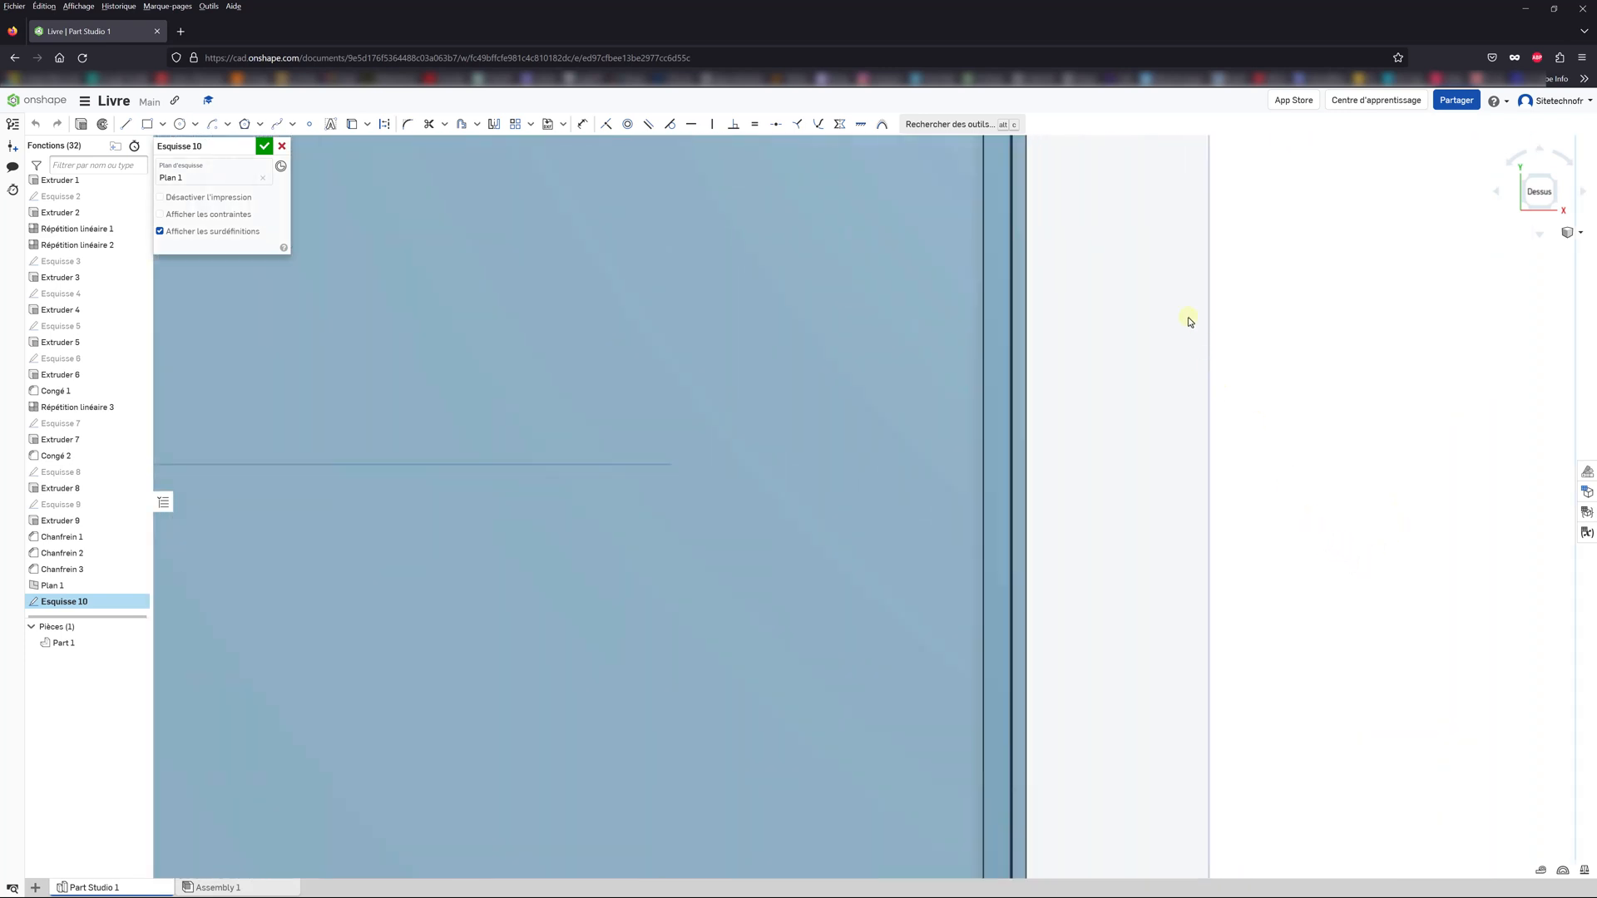
click(228, 126)
click(223, 188)
click(733, 464)
click(775, 313)
click(795, 632)
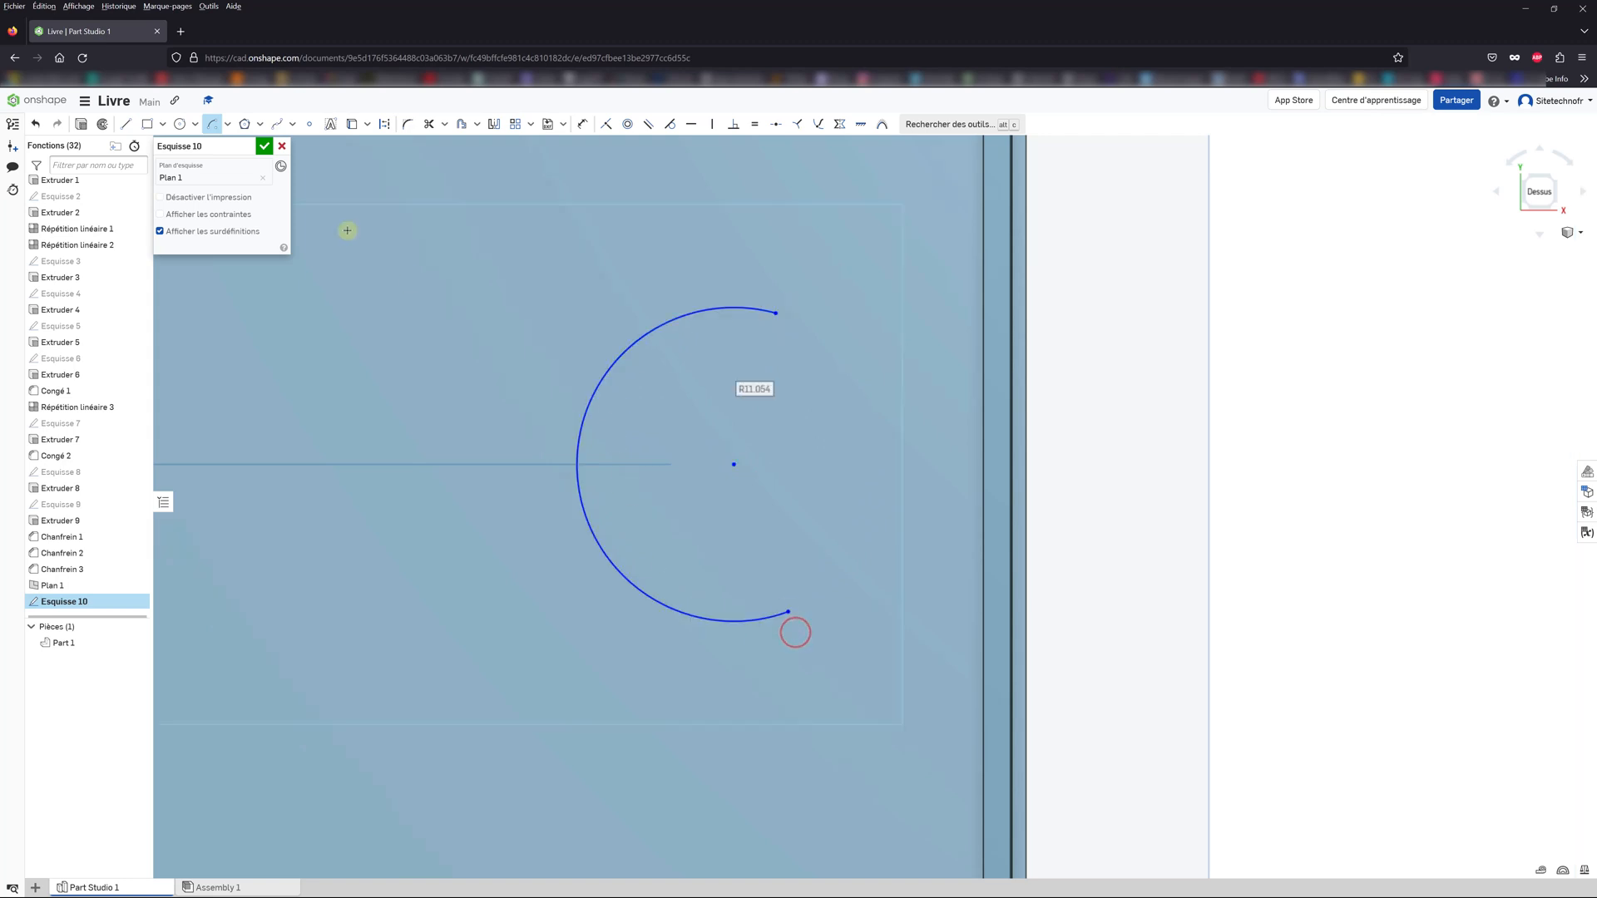
Step: Close the arc with two side lines and a vertical line of about 21 mm beside the inner wall
click(123, 125)
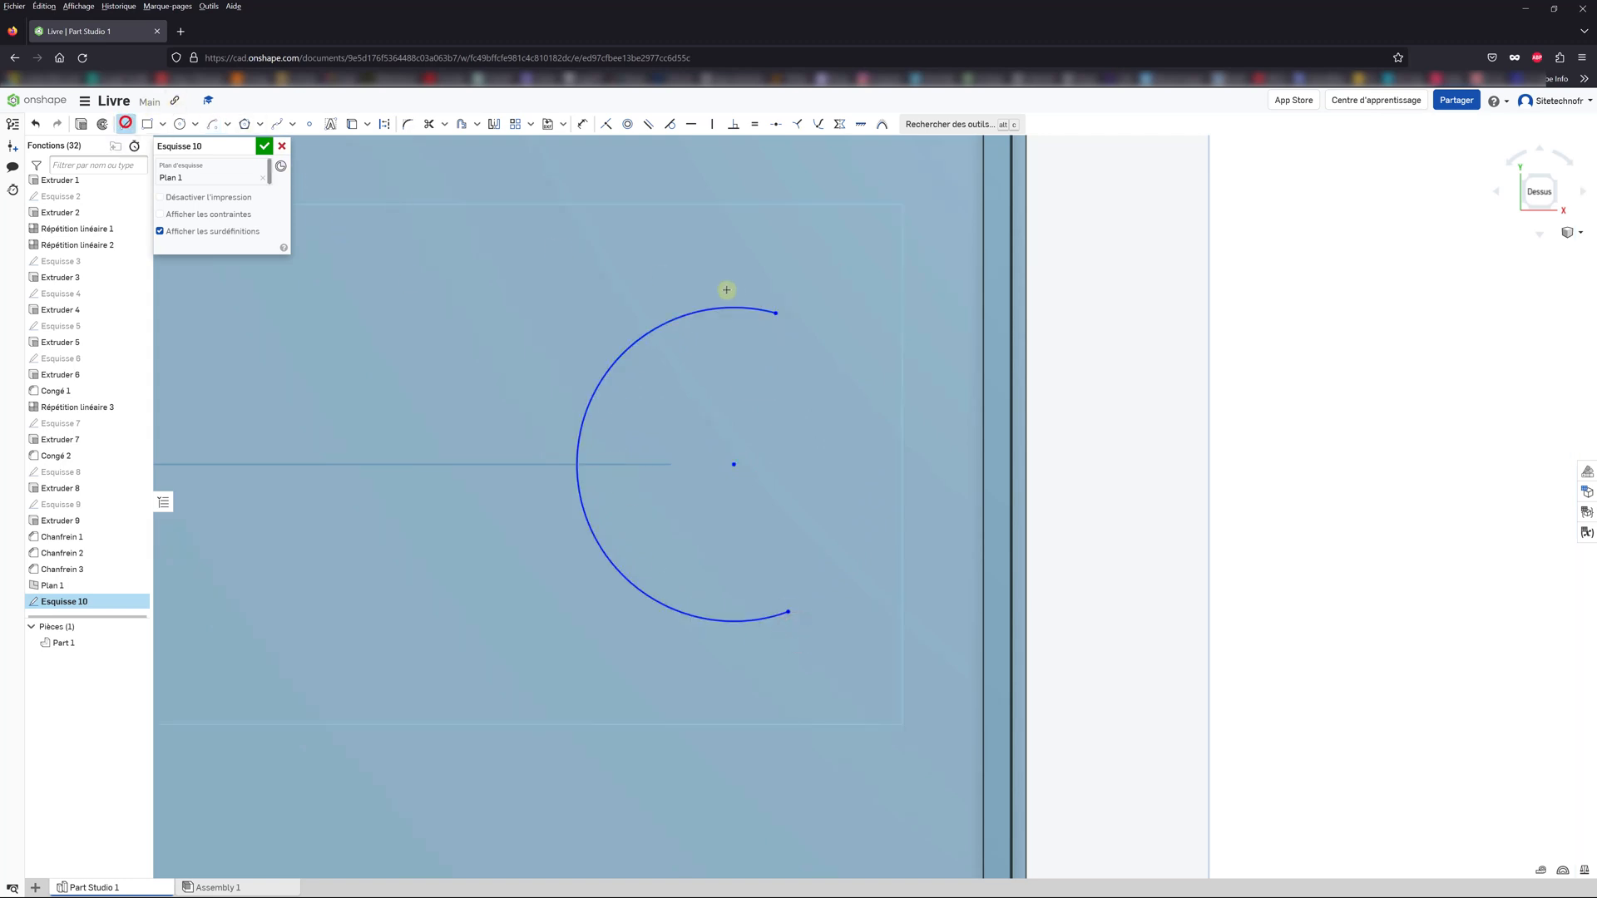
click(776, 313)
click(975, 313)
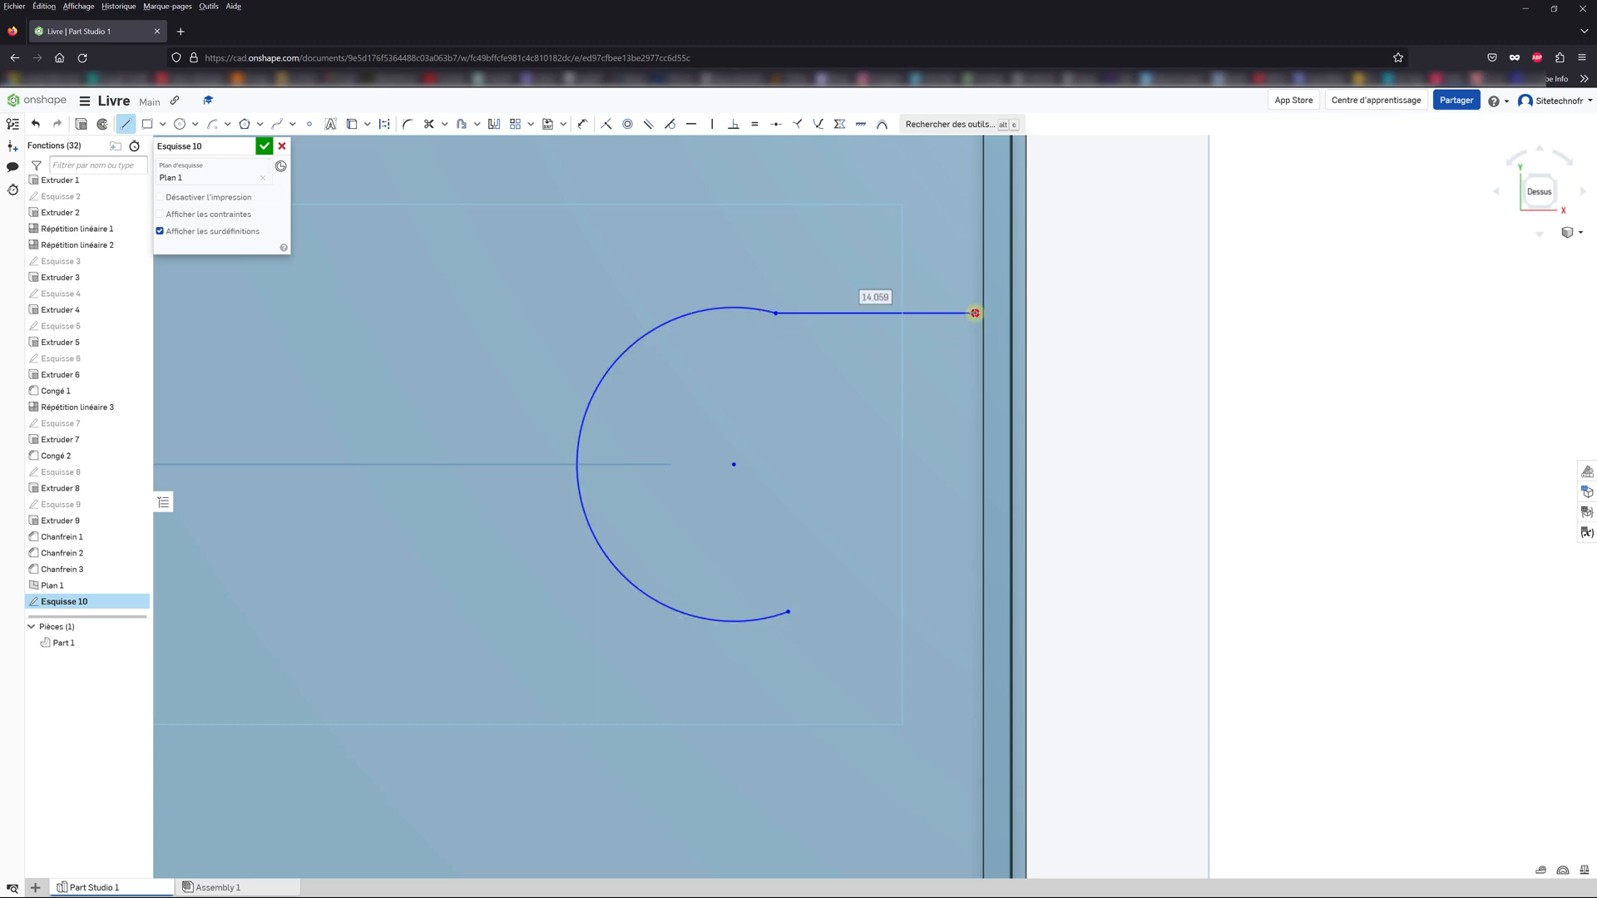
click(973, 614)
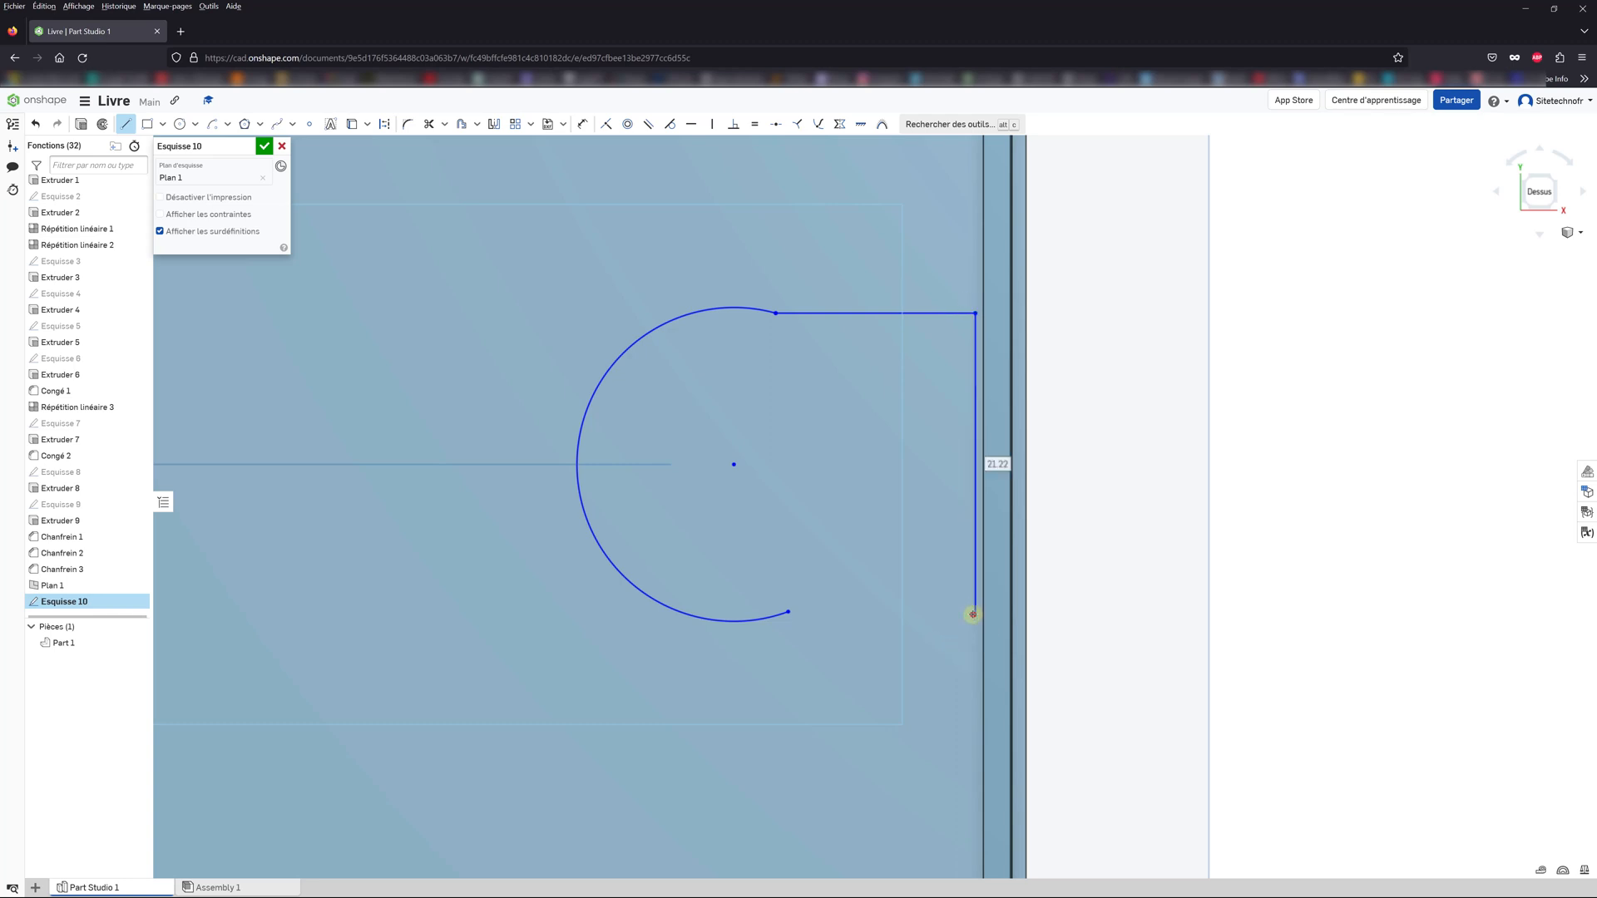
click(788, 612)
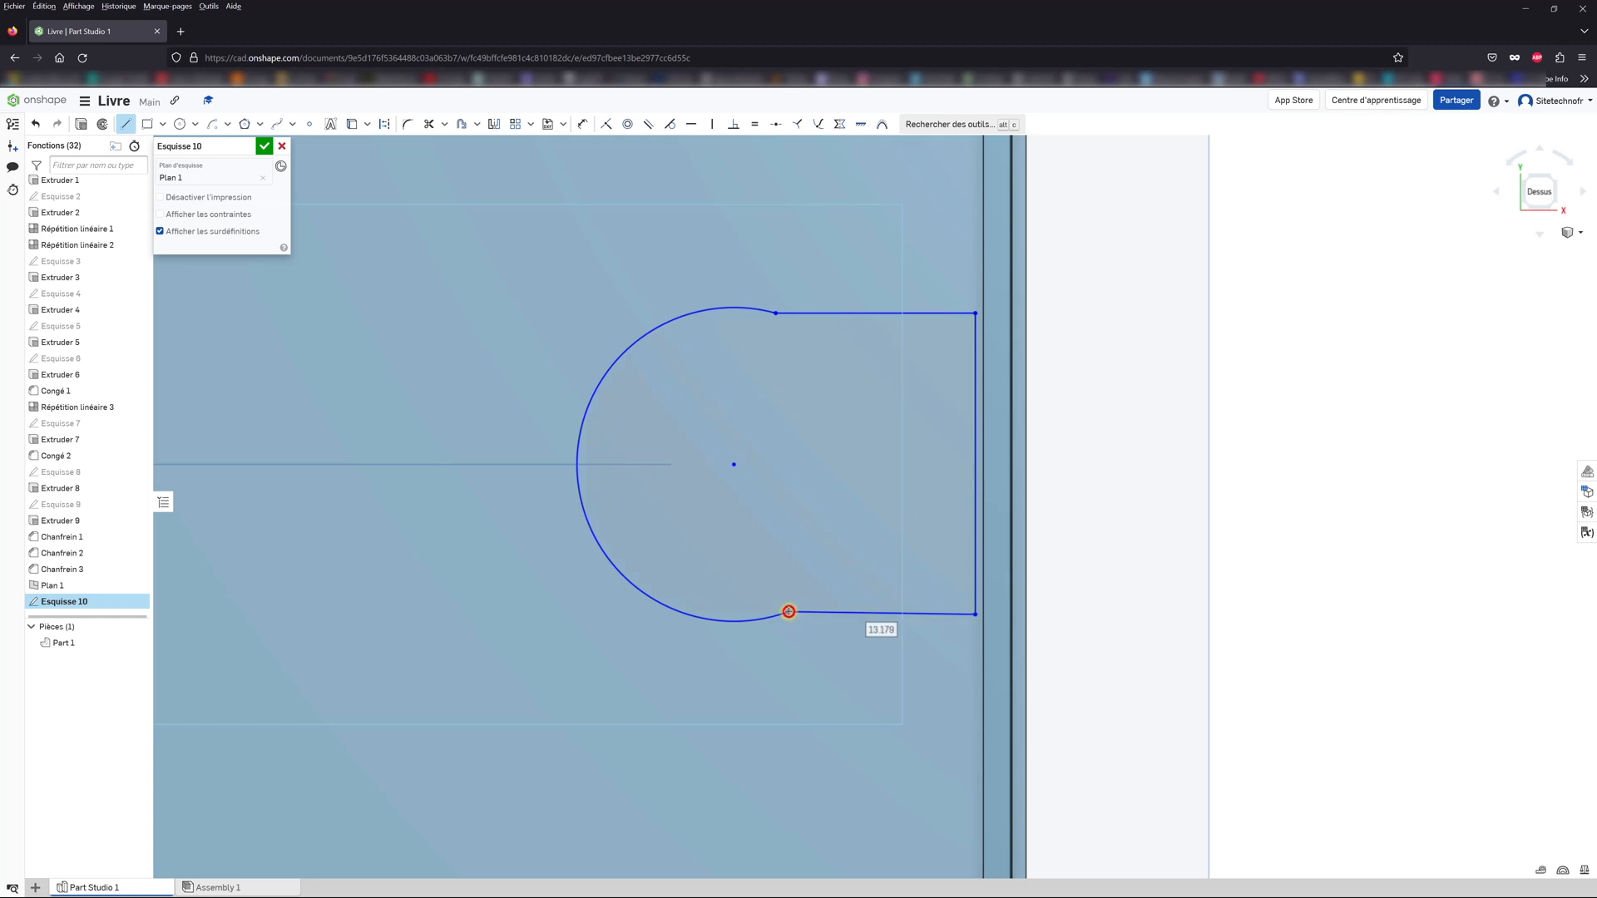
key(Escape)
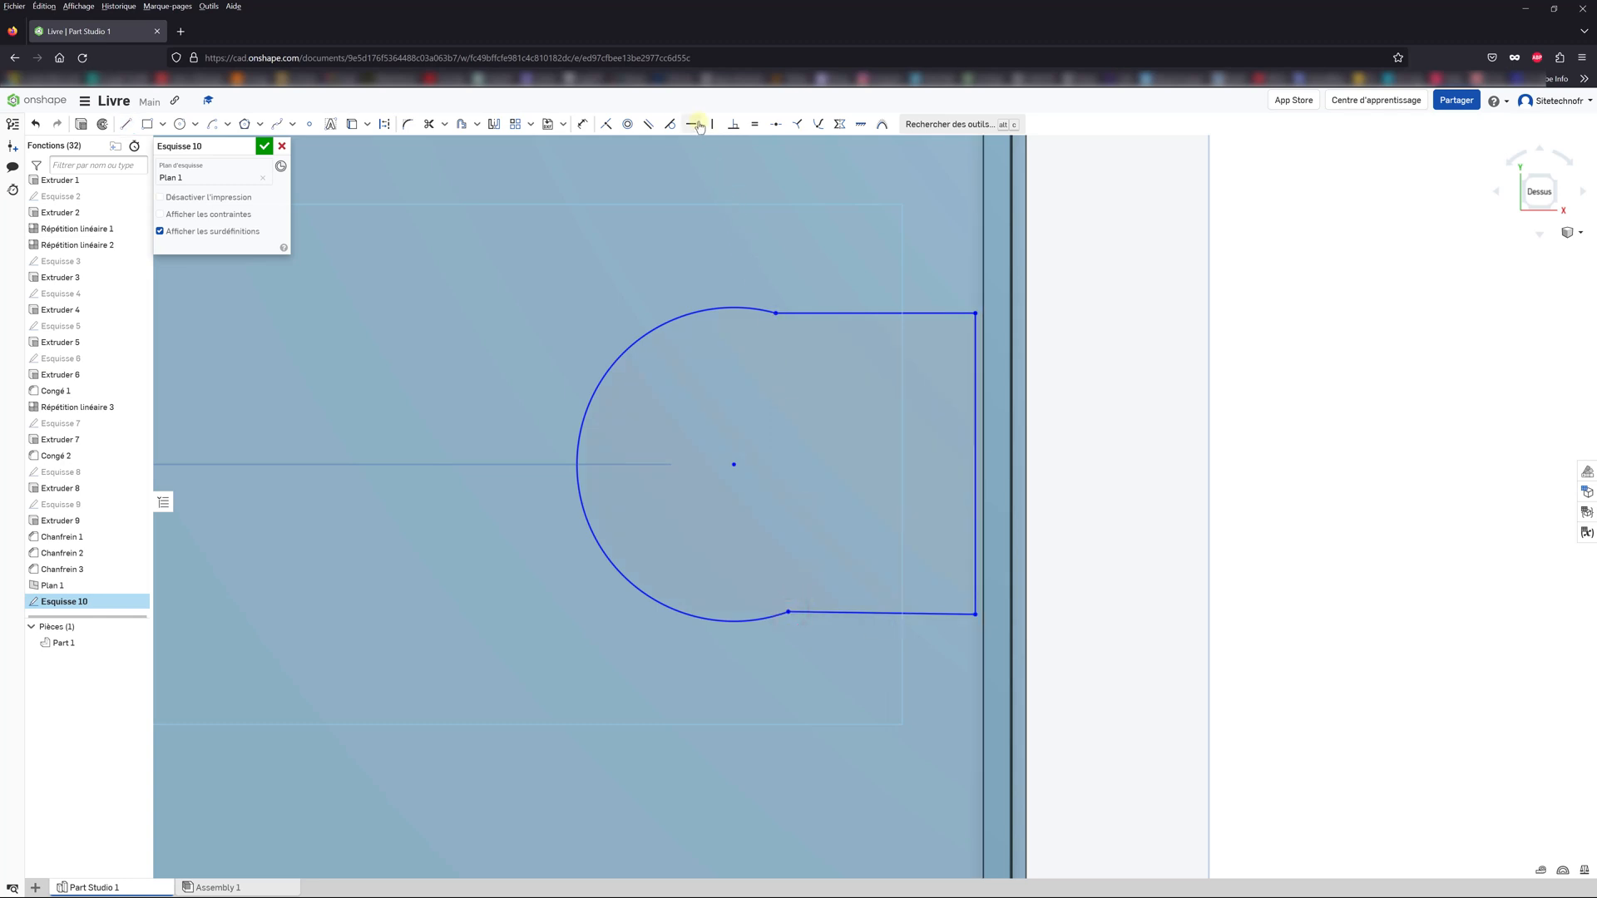
Step: Make the vertical line coincident with the inner wall edge and constrain both side lines to be horizontal
click(605, 124)
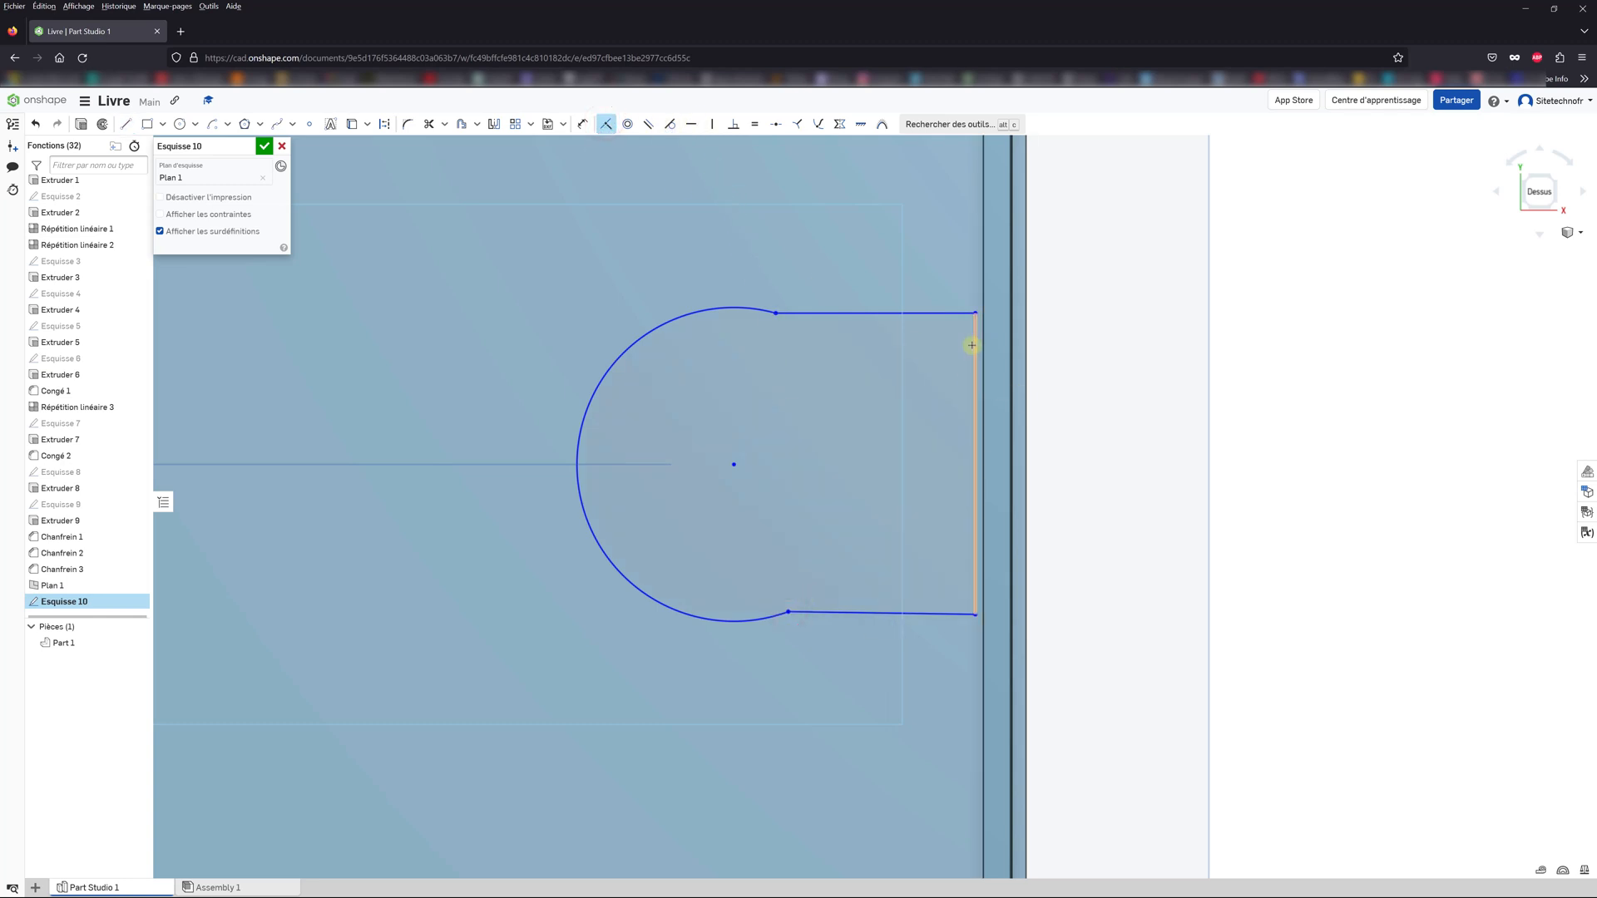
click(975, 345)
click(982, 345)
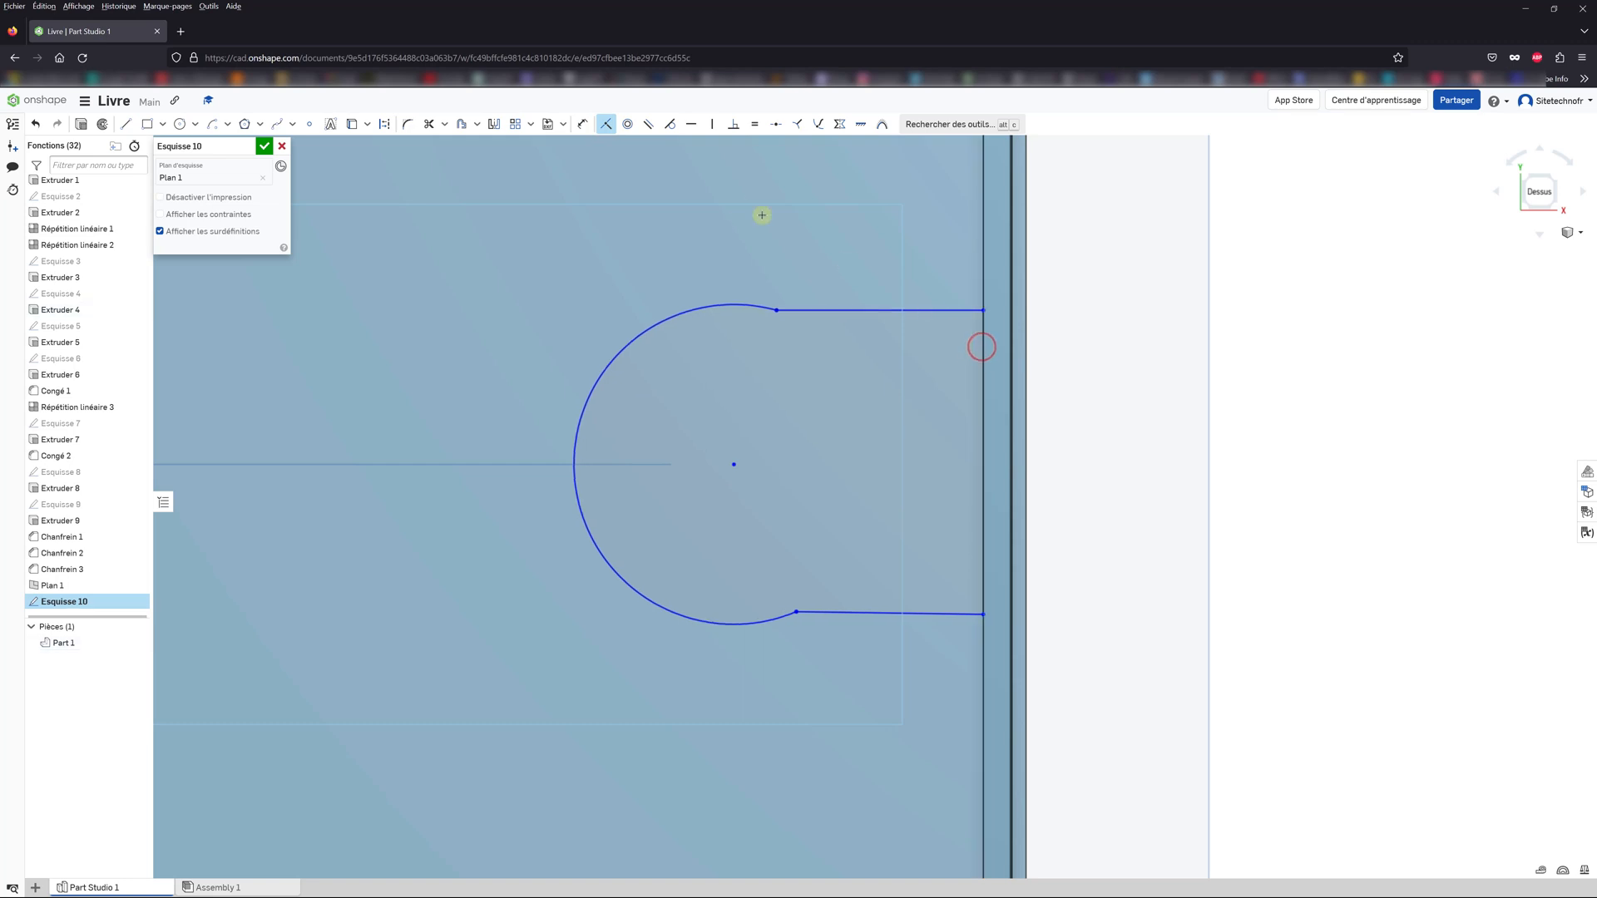
click(691, 131)
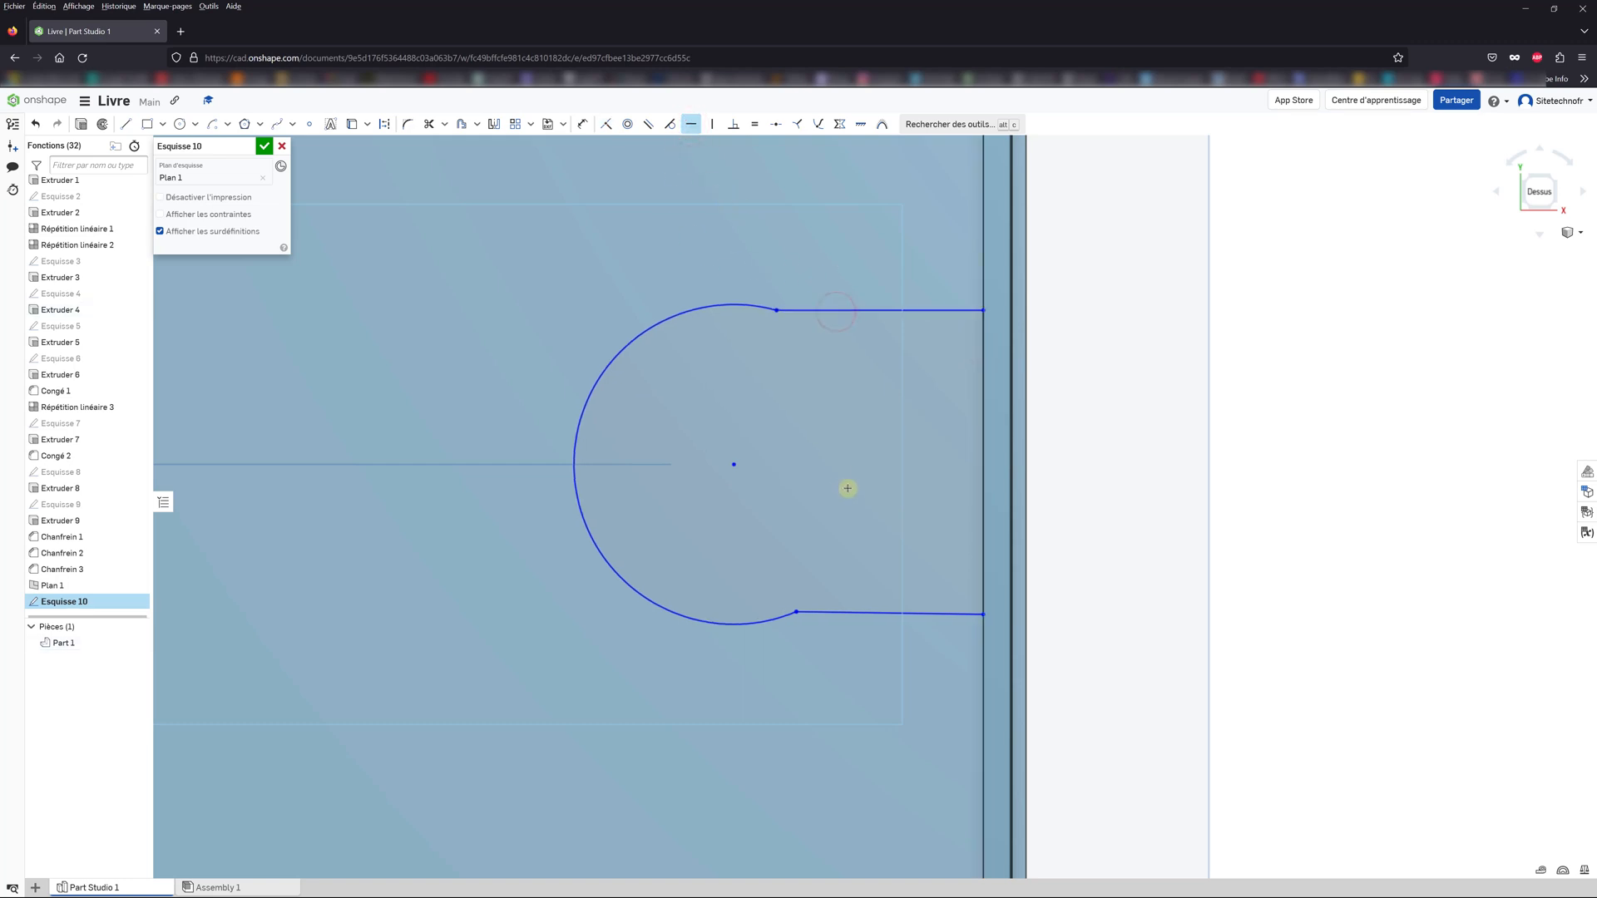
click(857, 614)
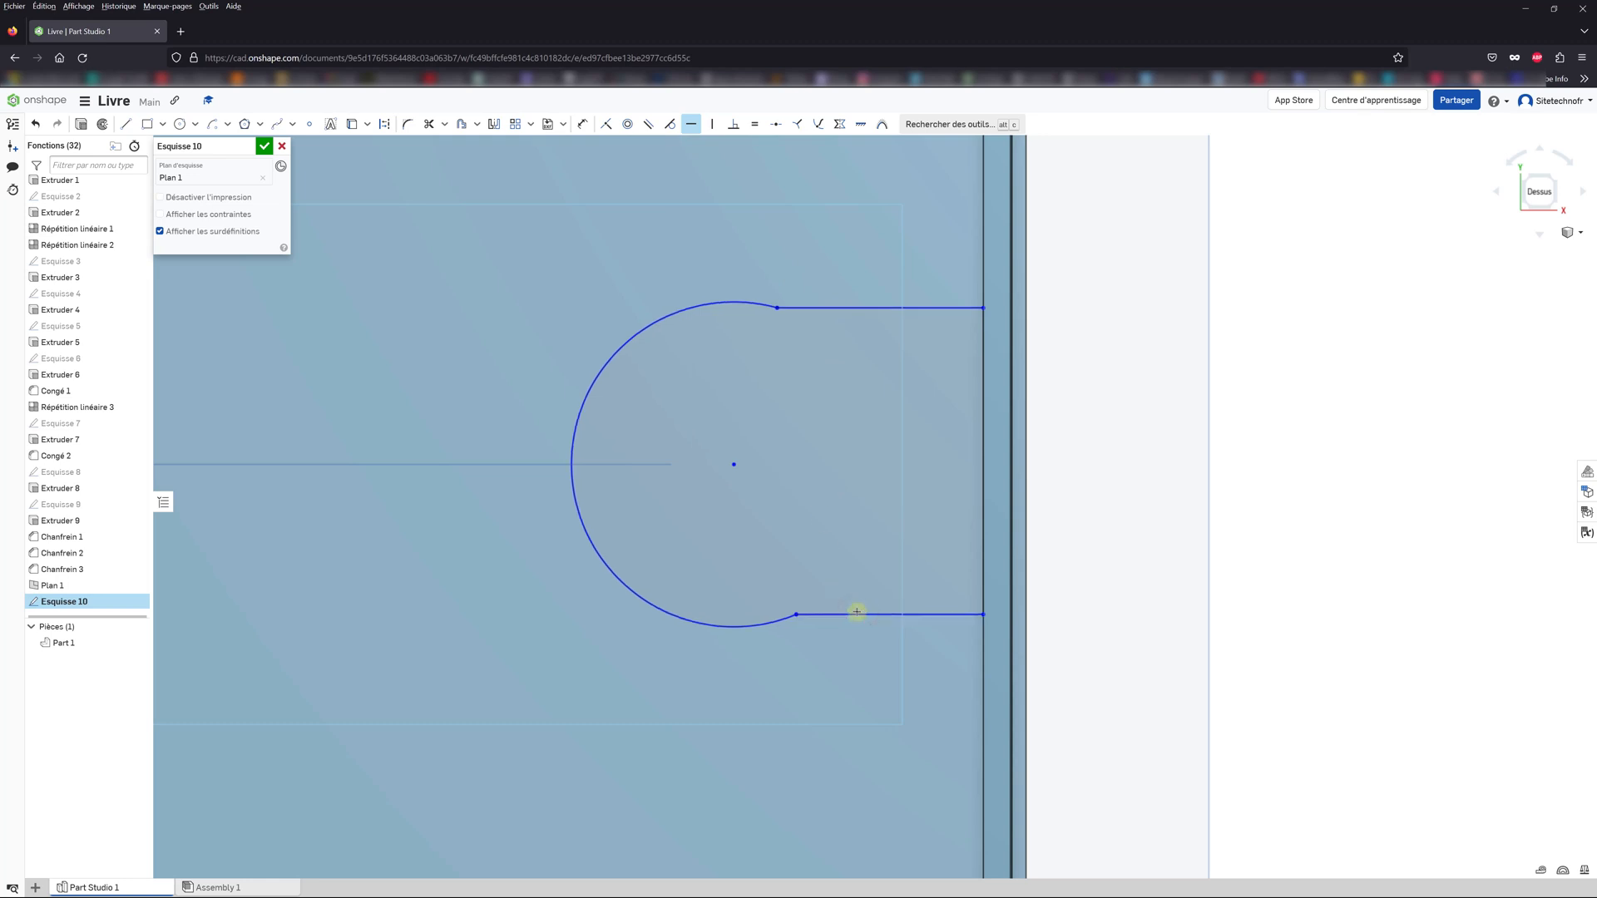
Step: Make the arc tangent to both horizontal side lines
click(669, 126)
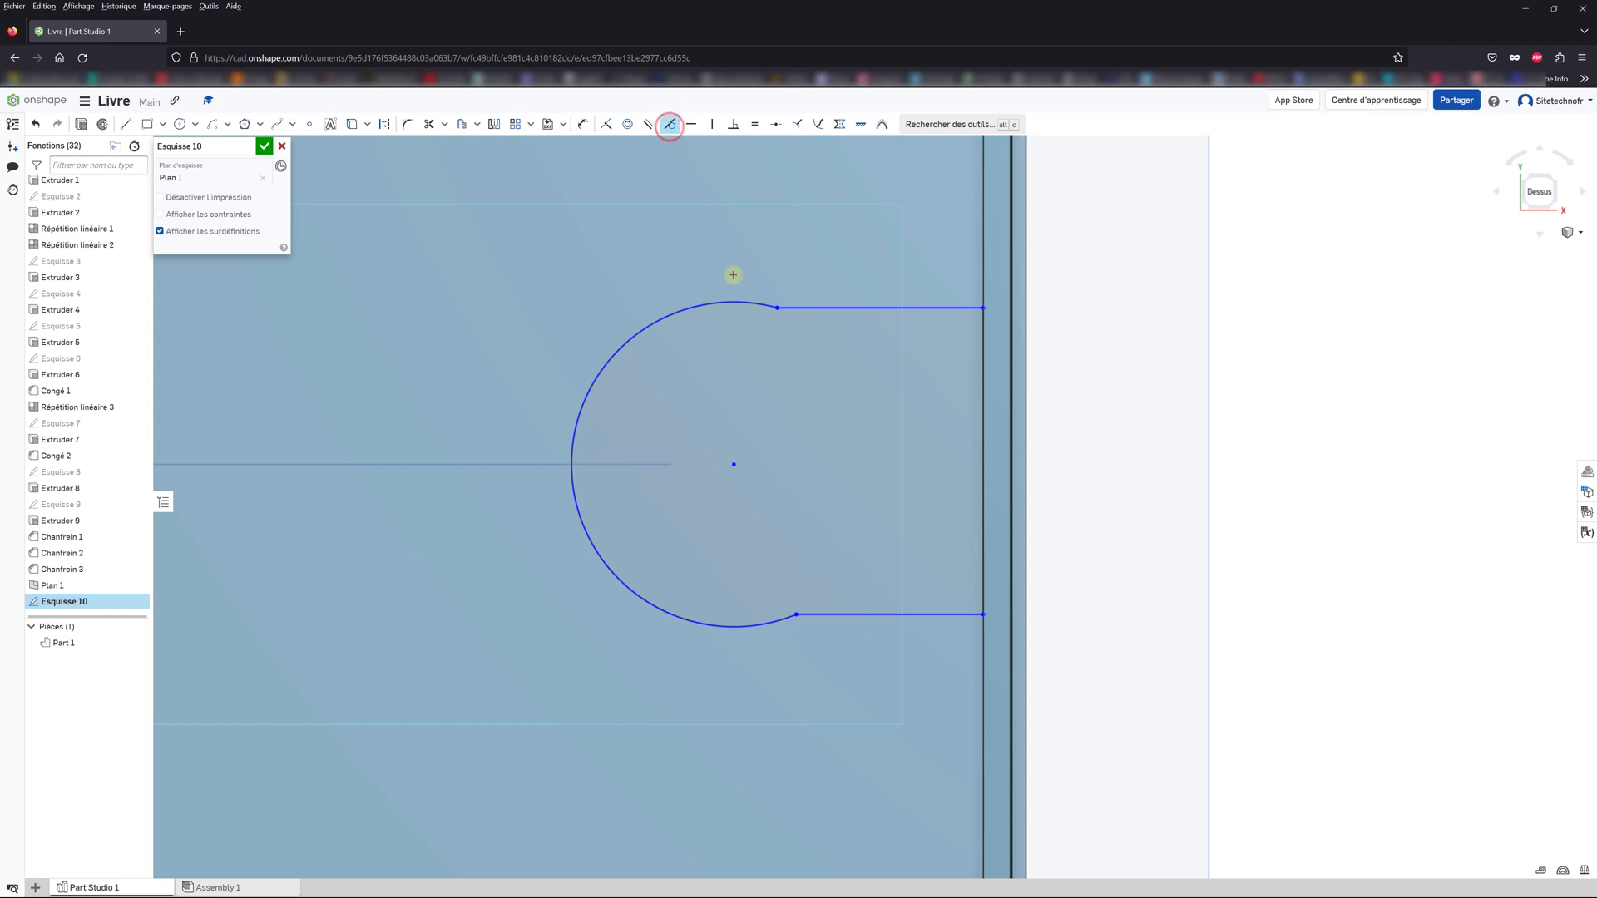
click(747, 306)
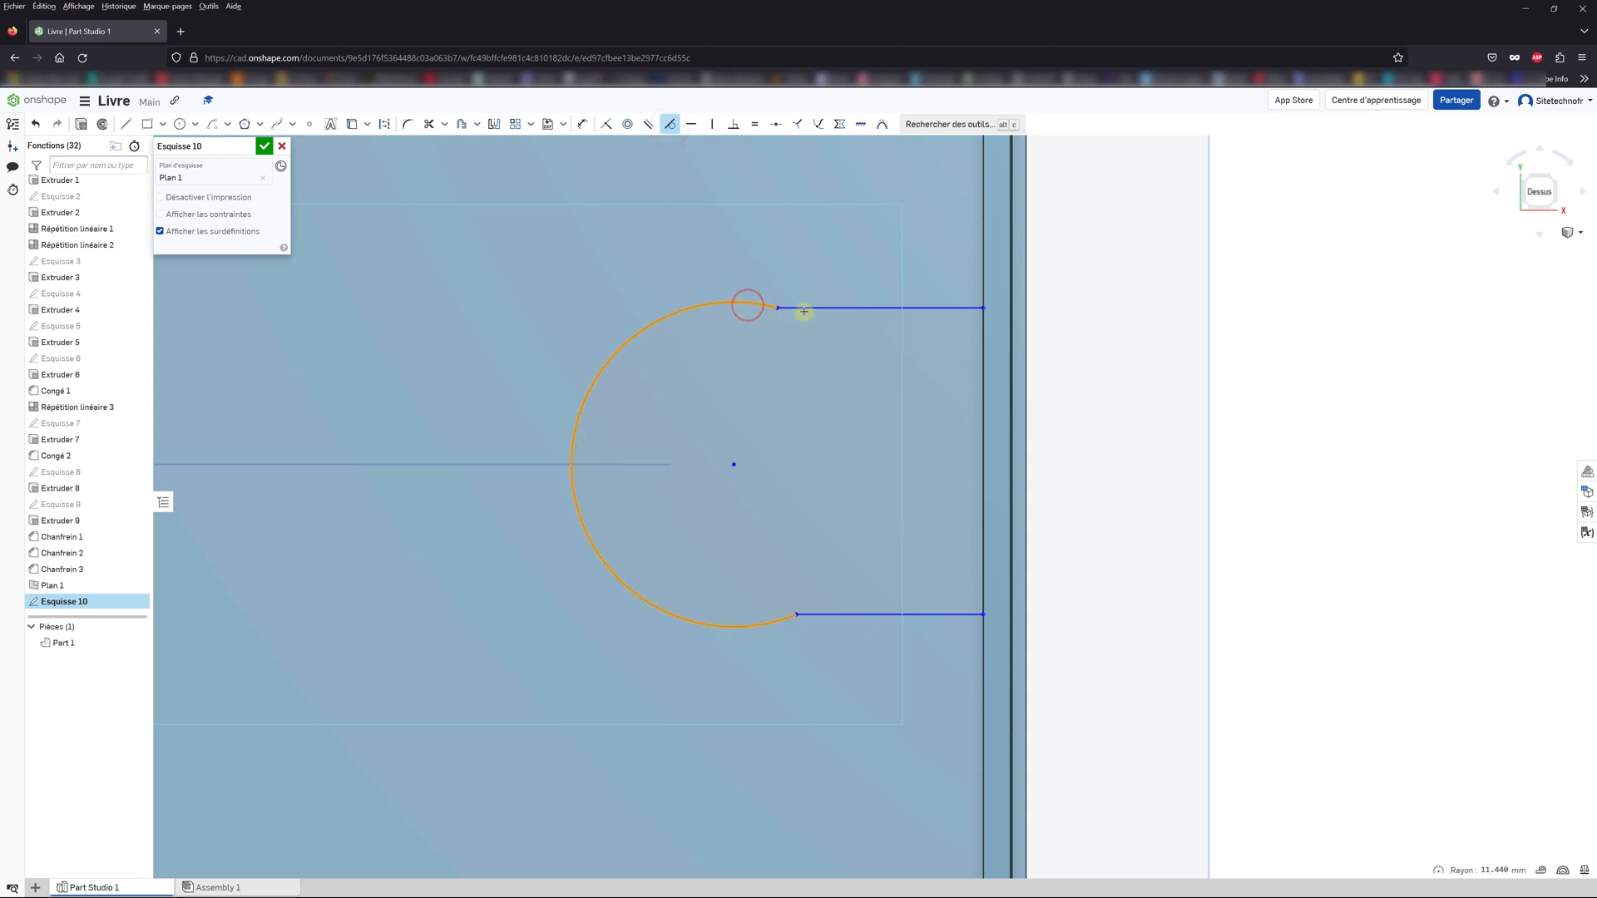
click(804, 311)
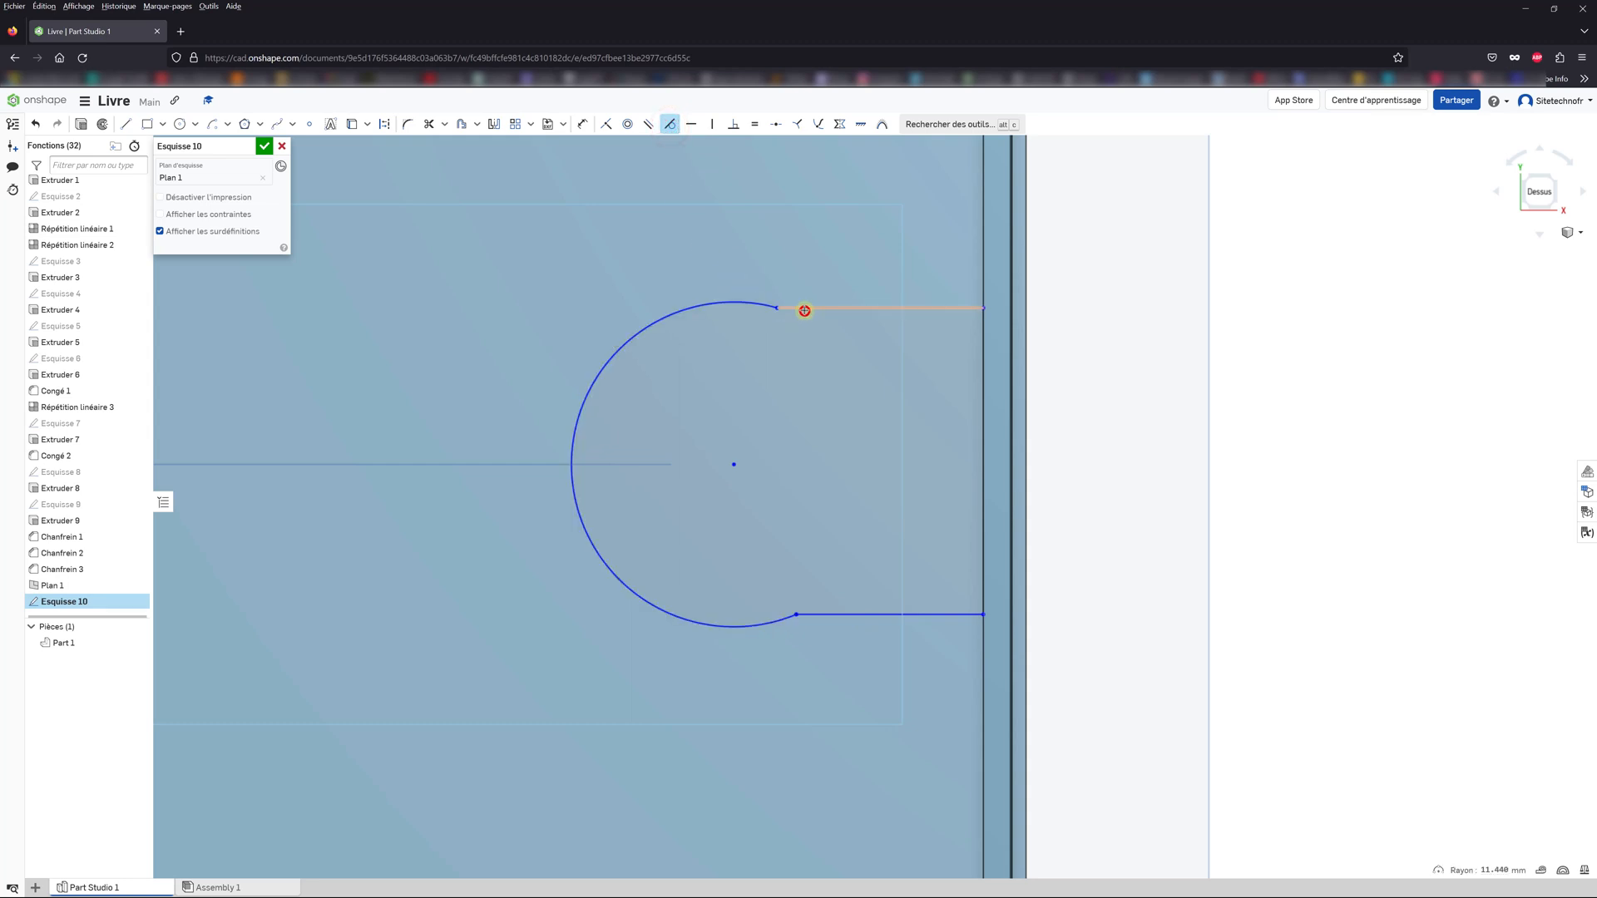
click(766, 626)
click(823, 615)
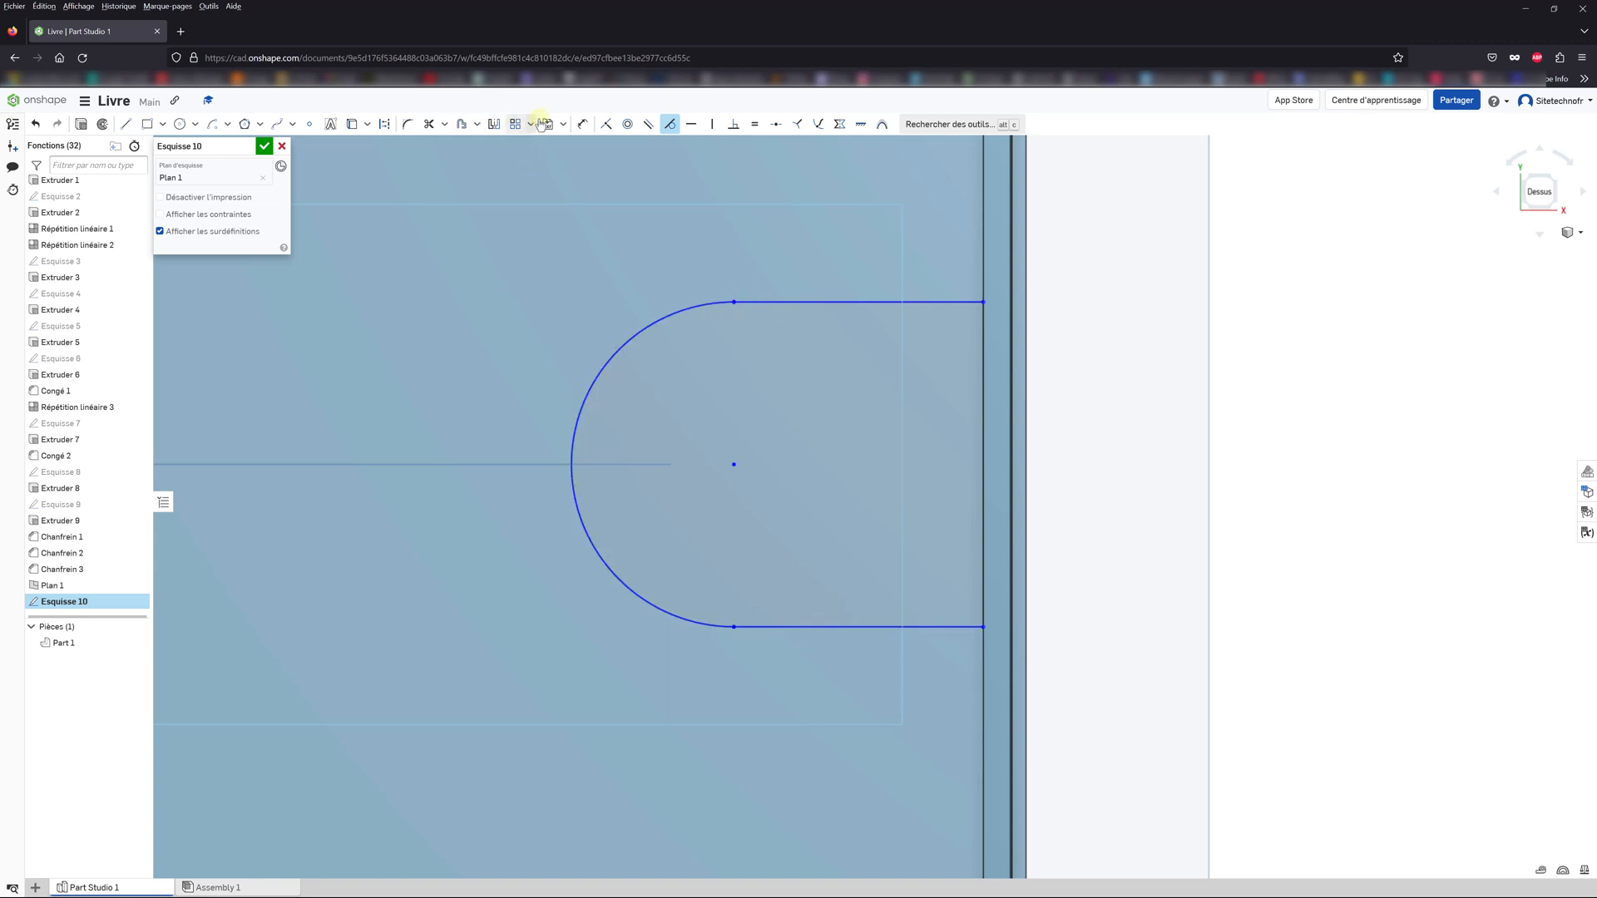
Step: Dimension the arc with a radius of 8.4 mm
click(580, 124)
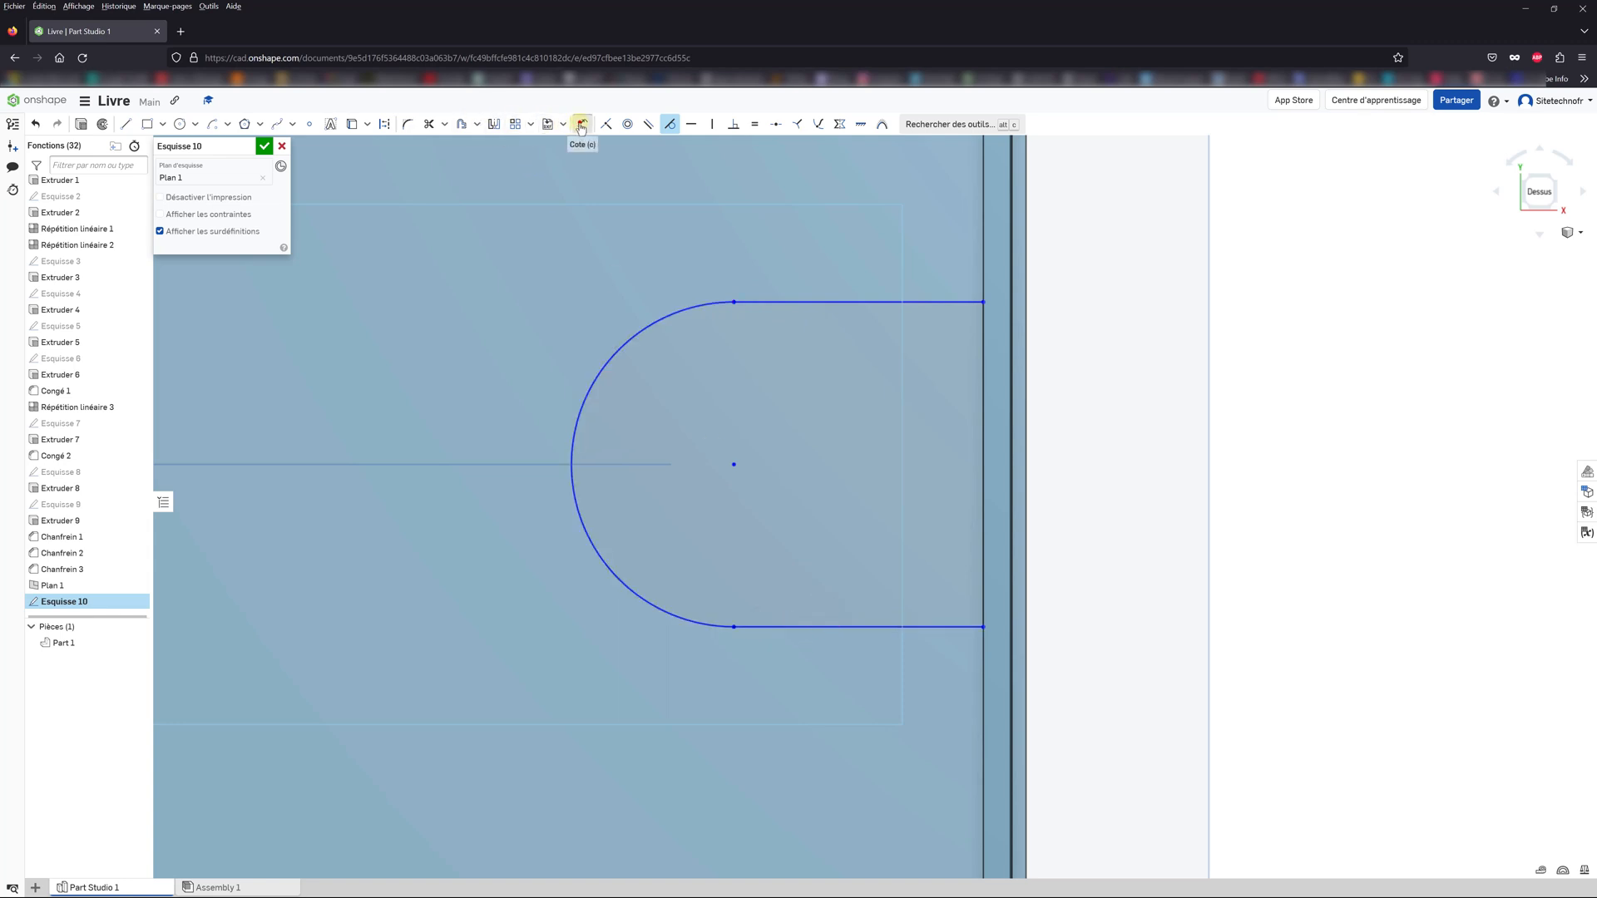
click(626, 340)
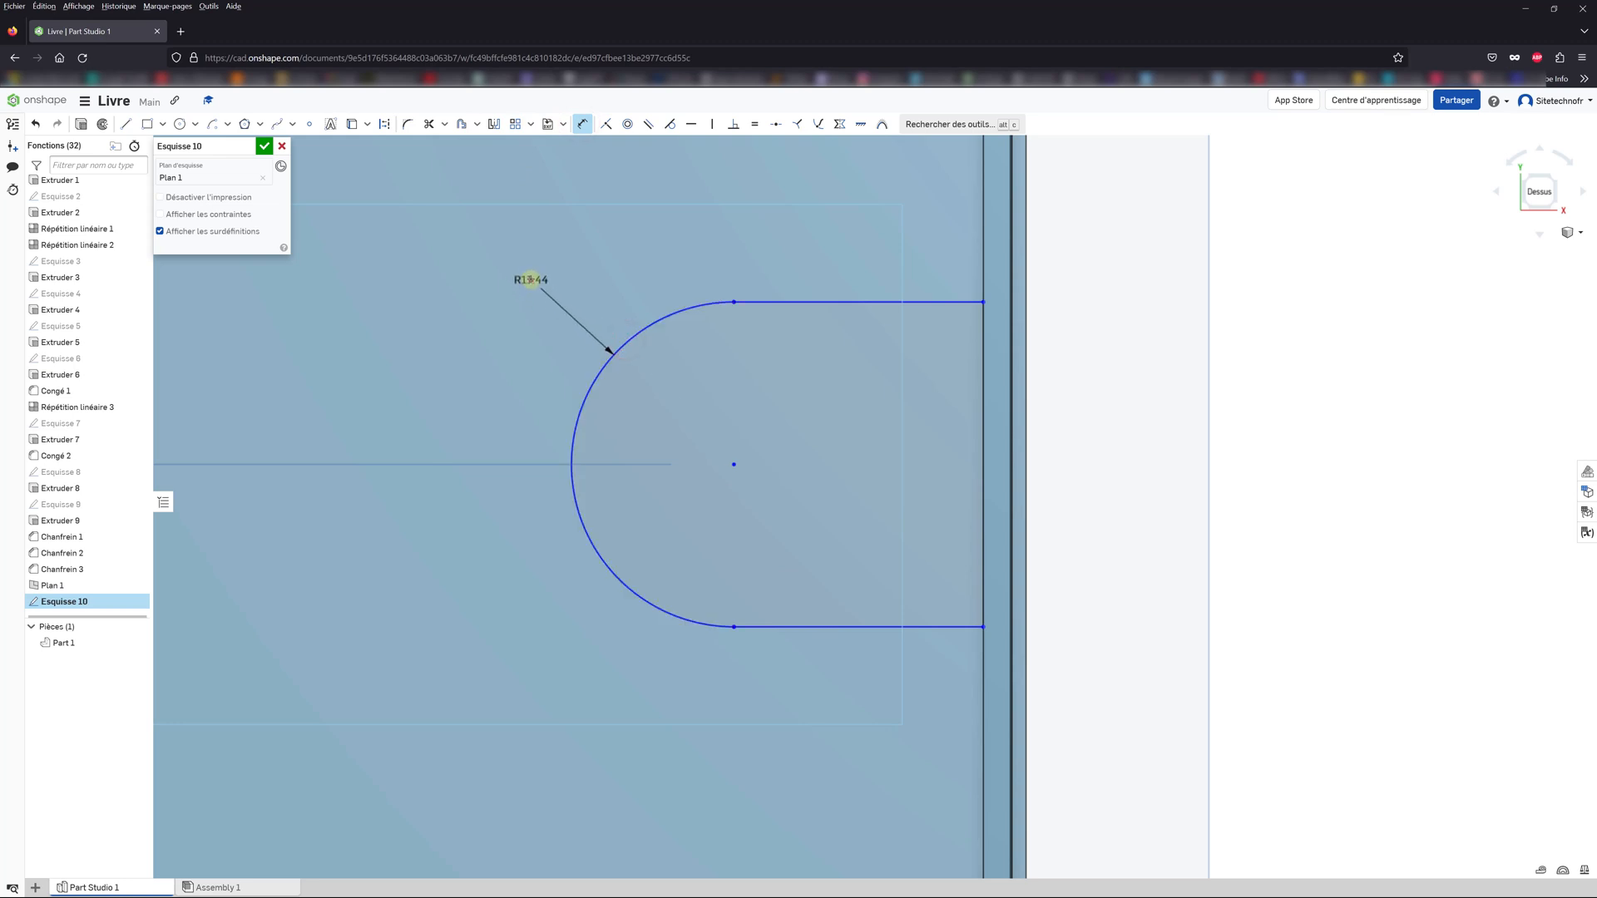
click(530, 278)
text(8.4)
key(Return)
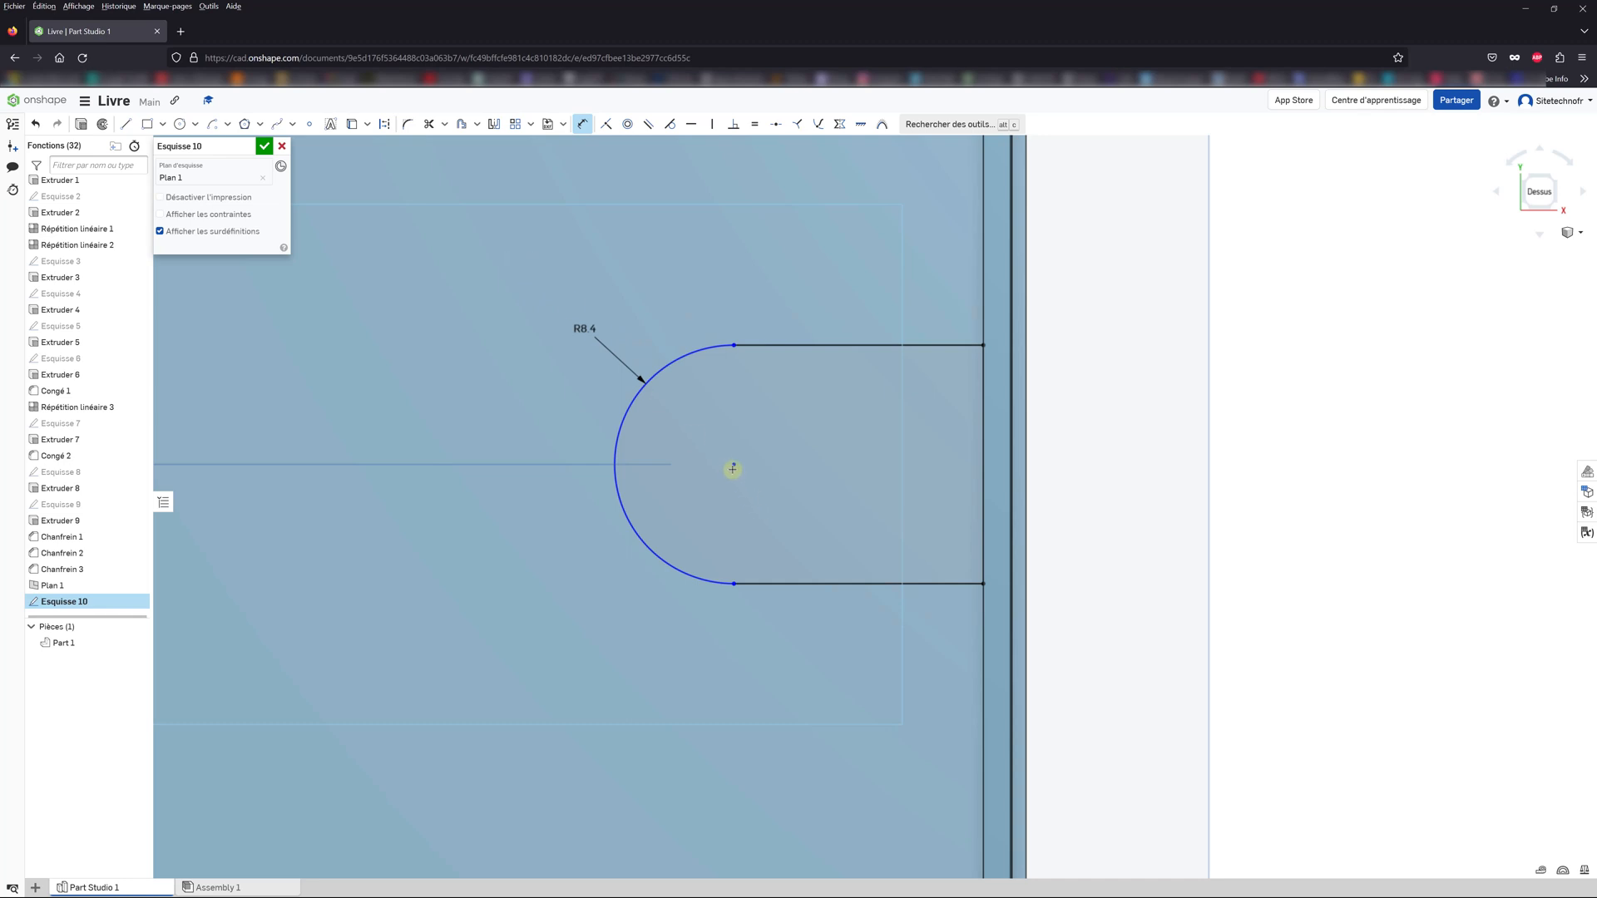
Step: Dimension the arc centre at 10.5 mm from the outermost edge of the base and finish the sketch
click(1027, 448)
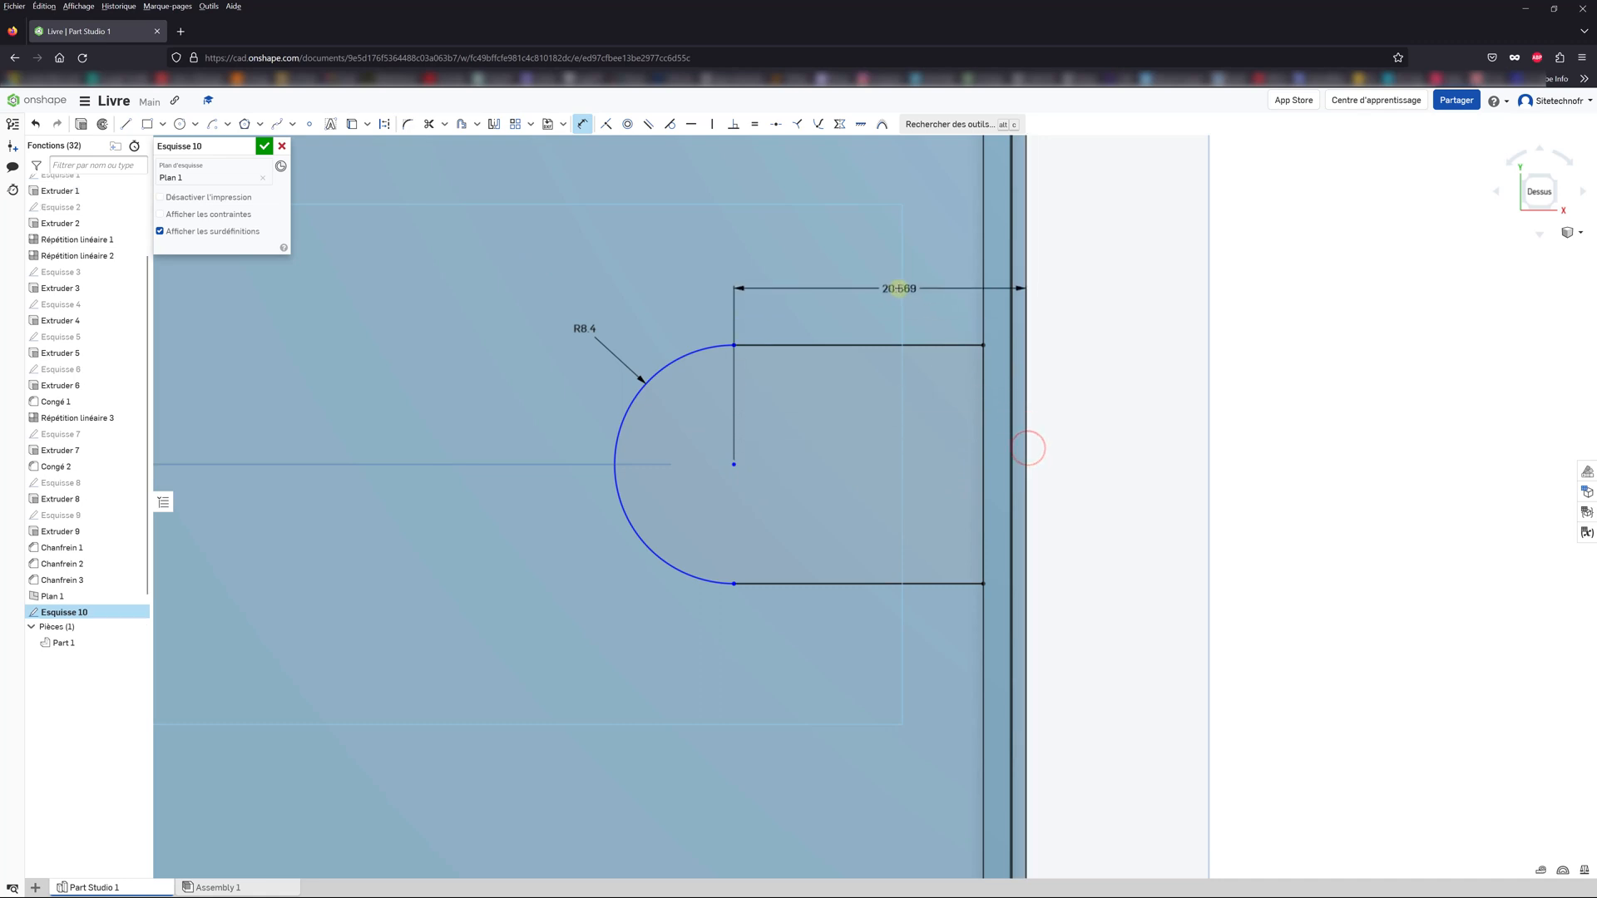
click(888, 288)
text(1)
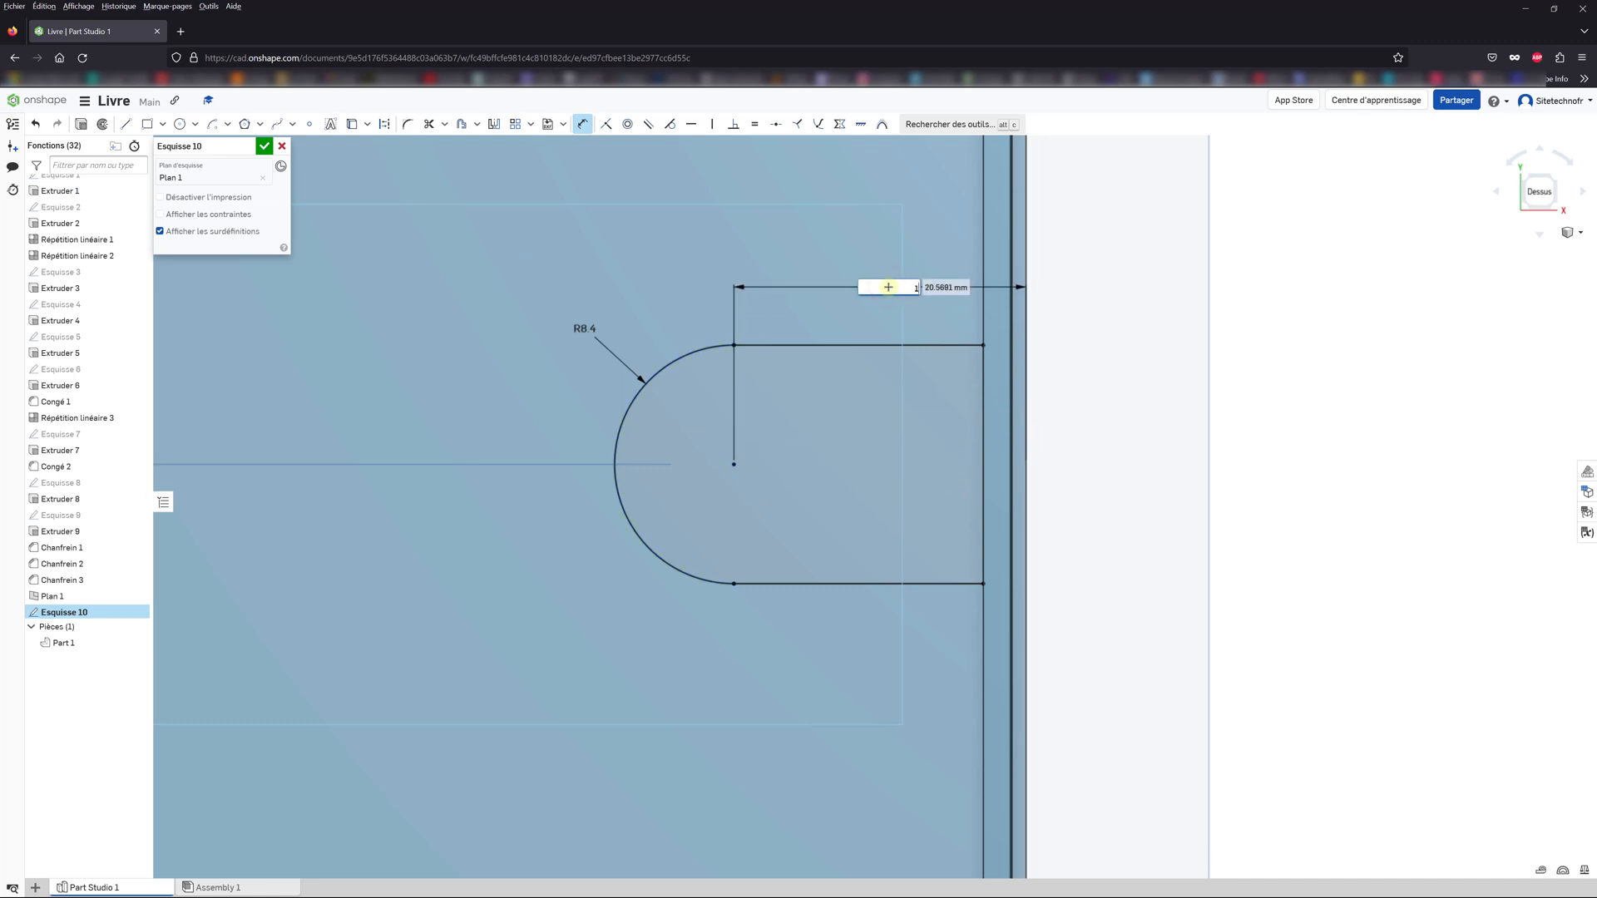
text(0.5)
key(Return)
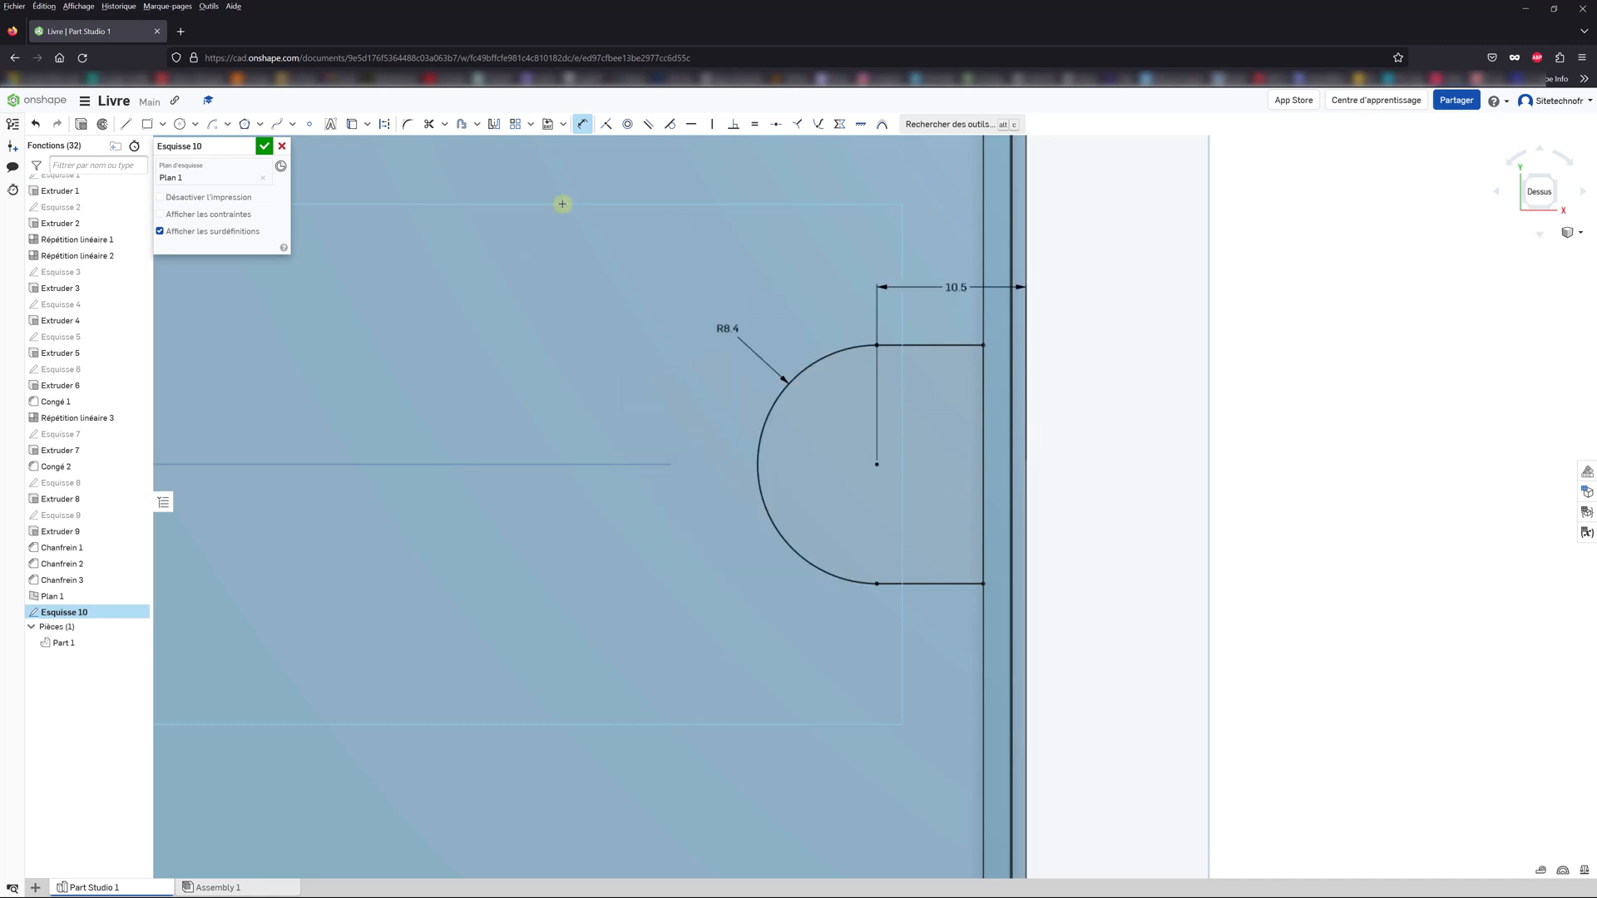
click(263, 148)
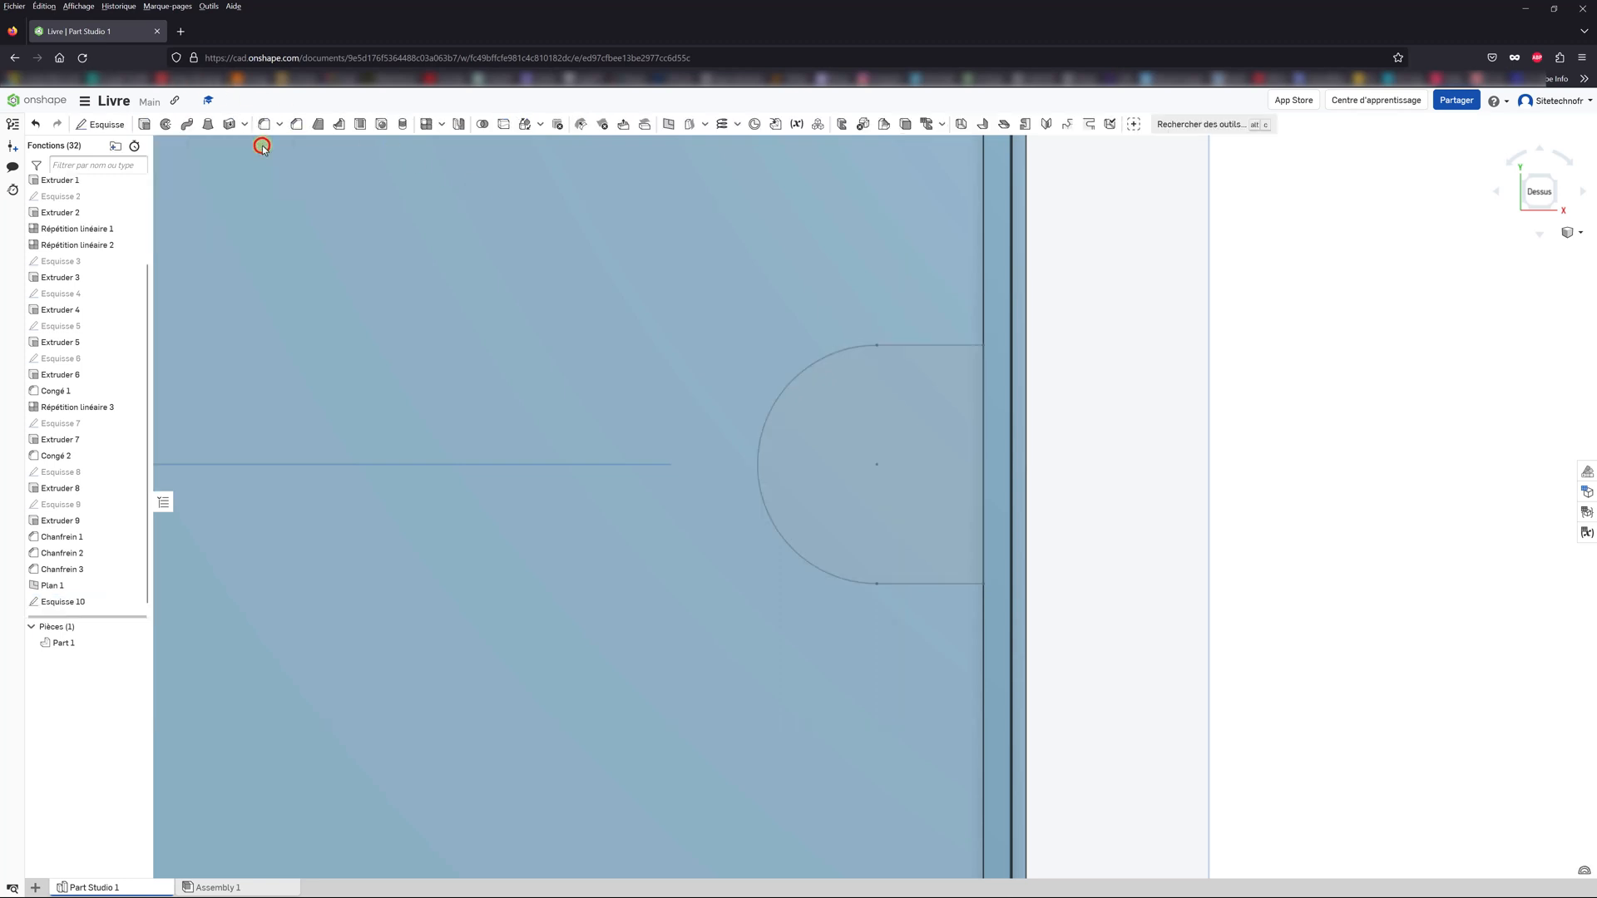
Step: Extrude the D-shaped sketch 3.4 mm upward, adding it to the existing part
click(65, 602)
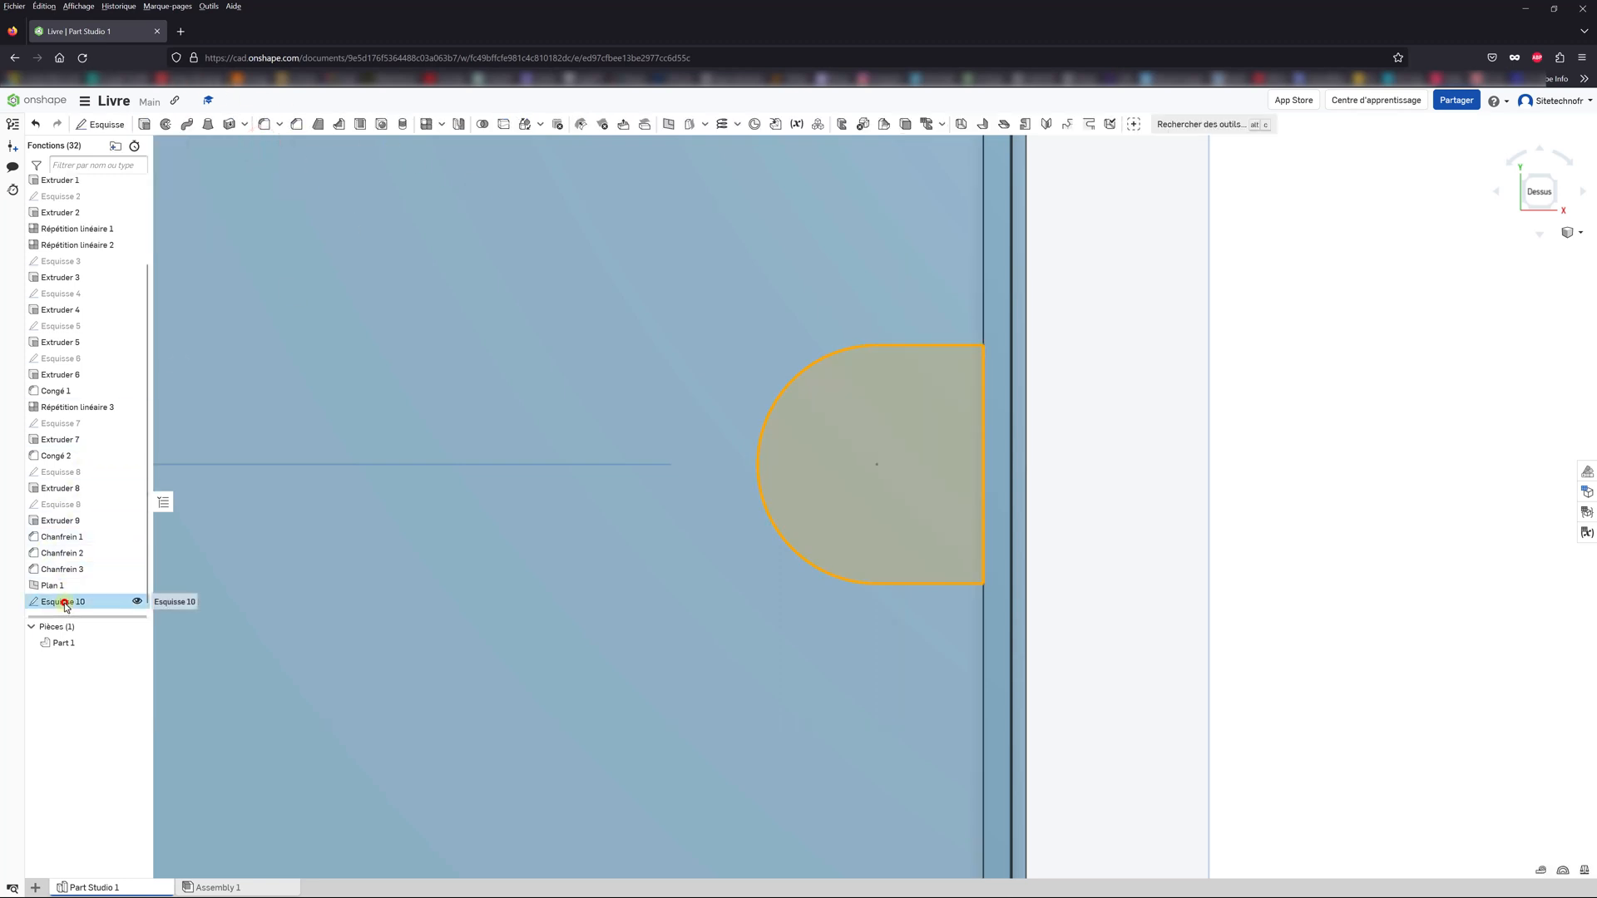
click(146, 125)
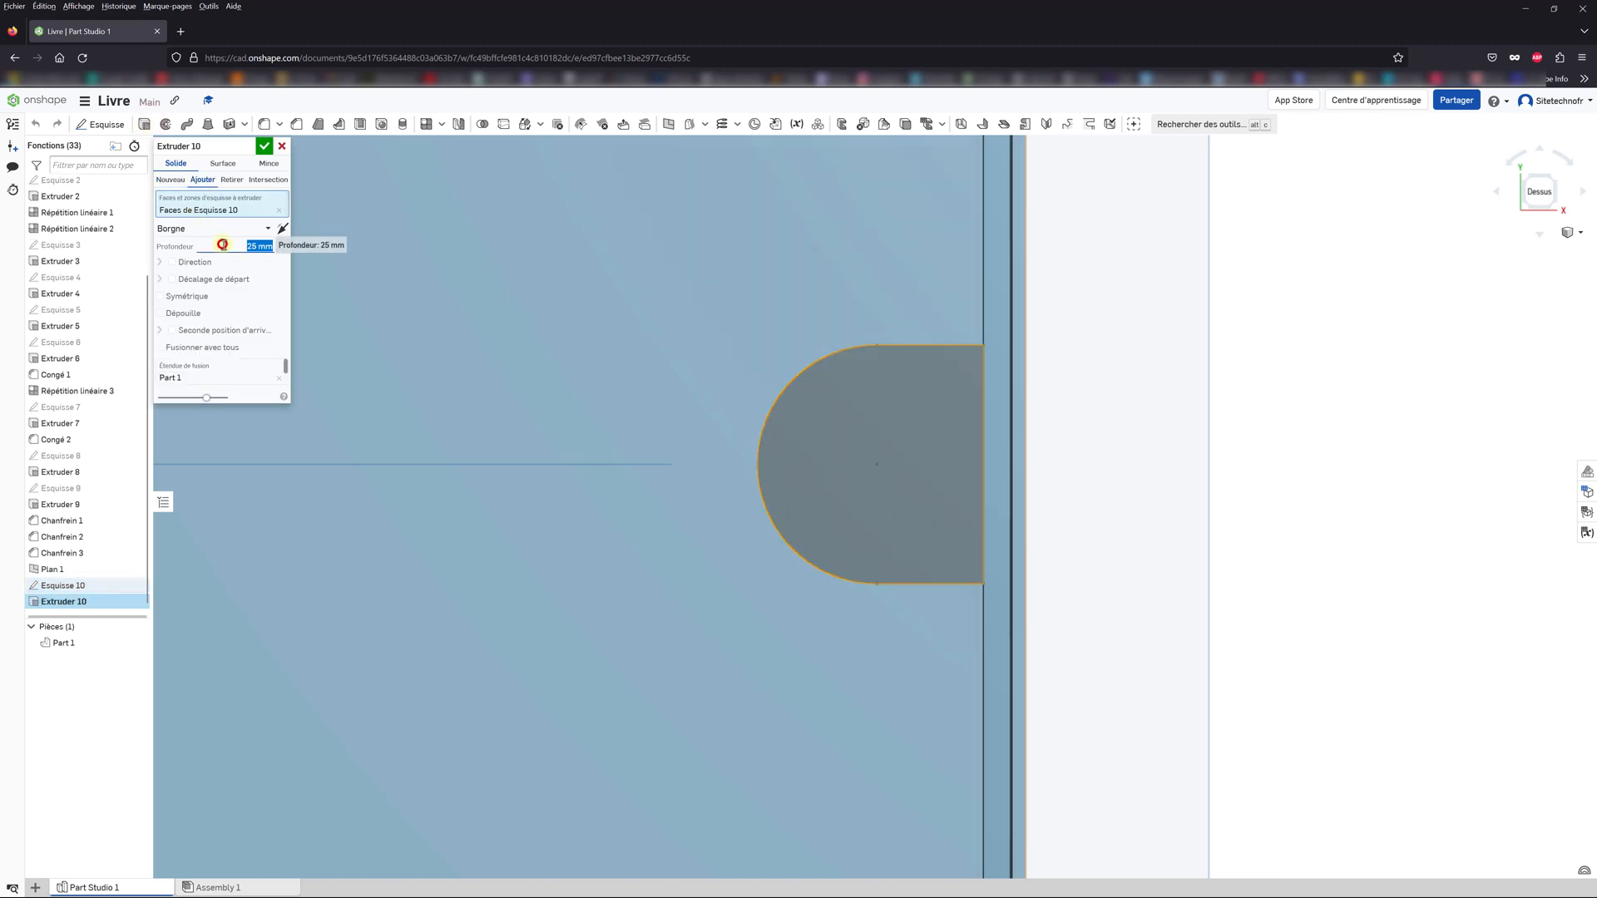
click(223, 246)
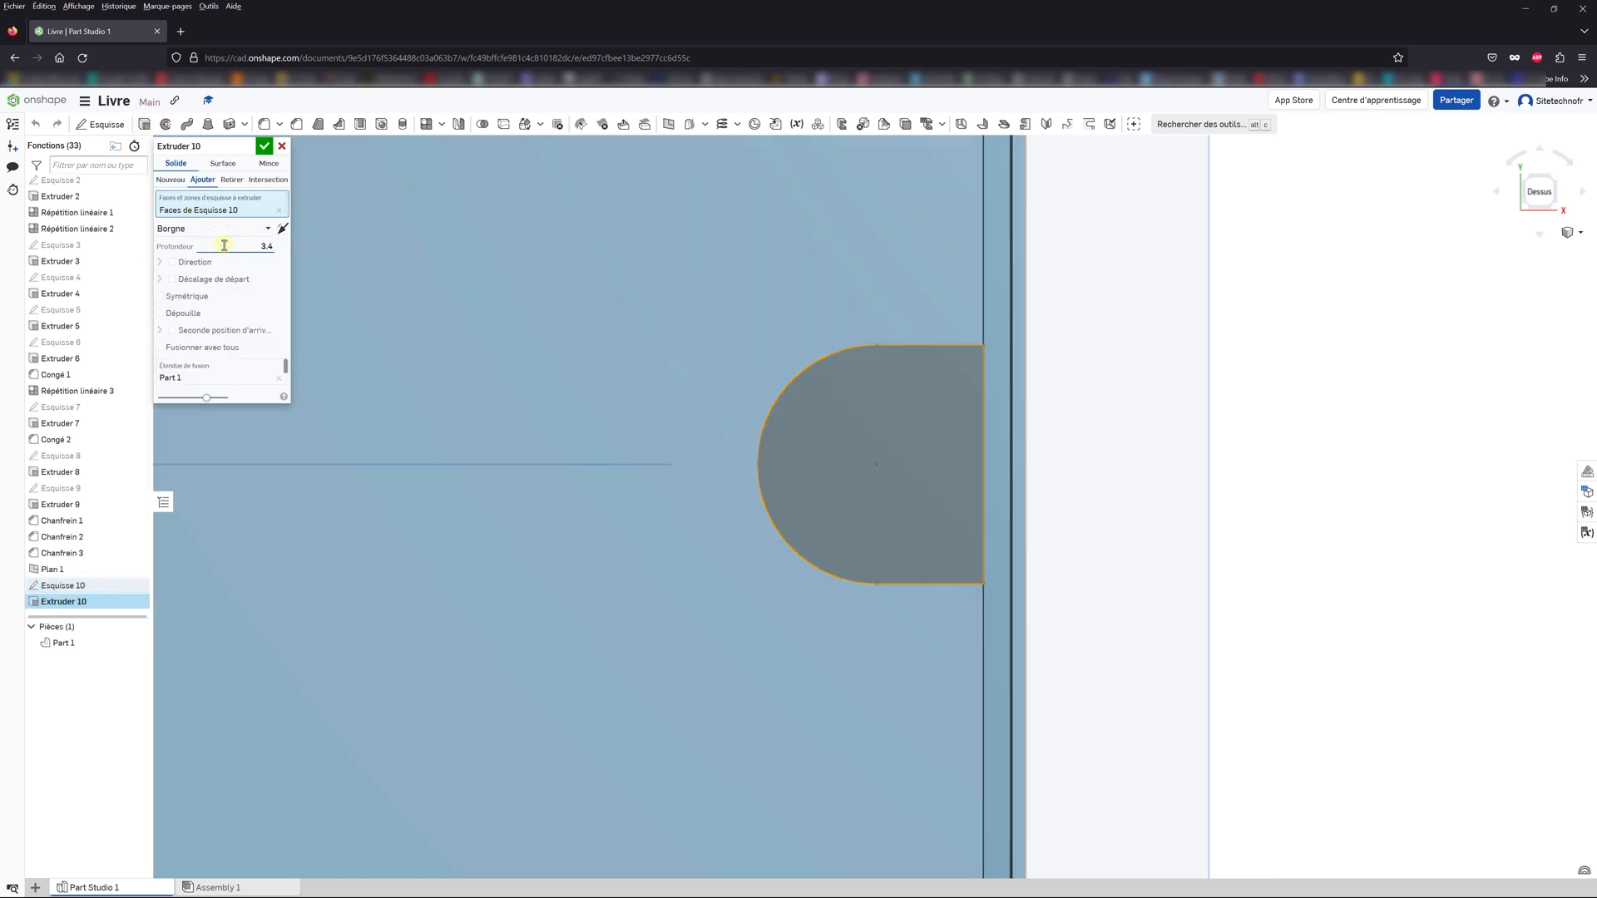
right_drag(602, 536, 570, 438)
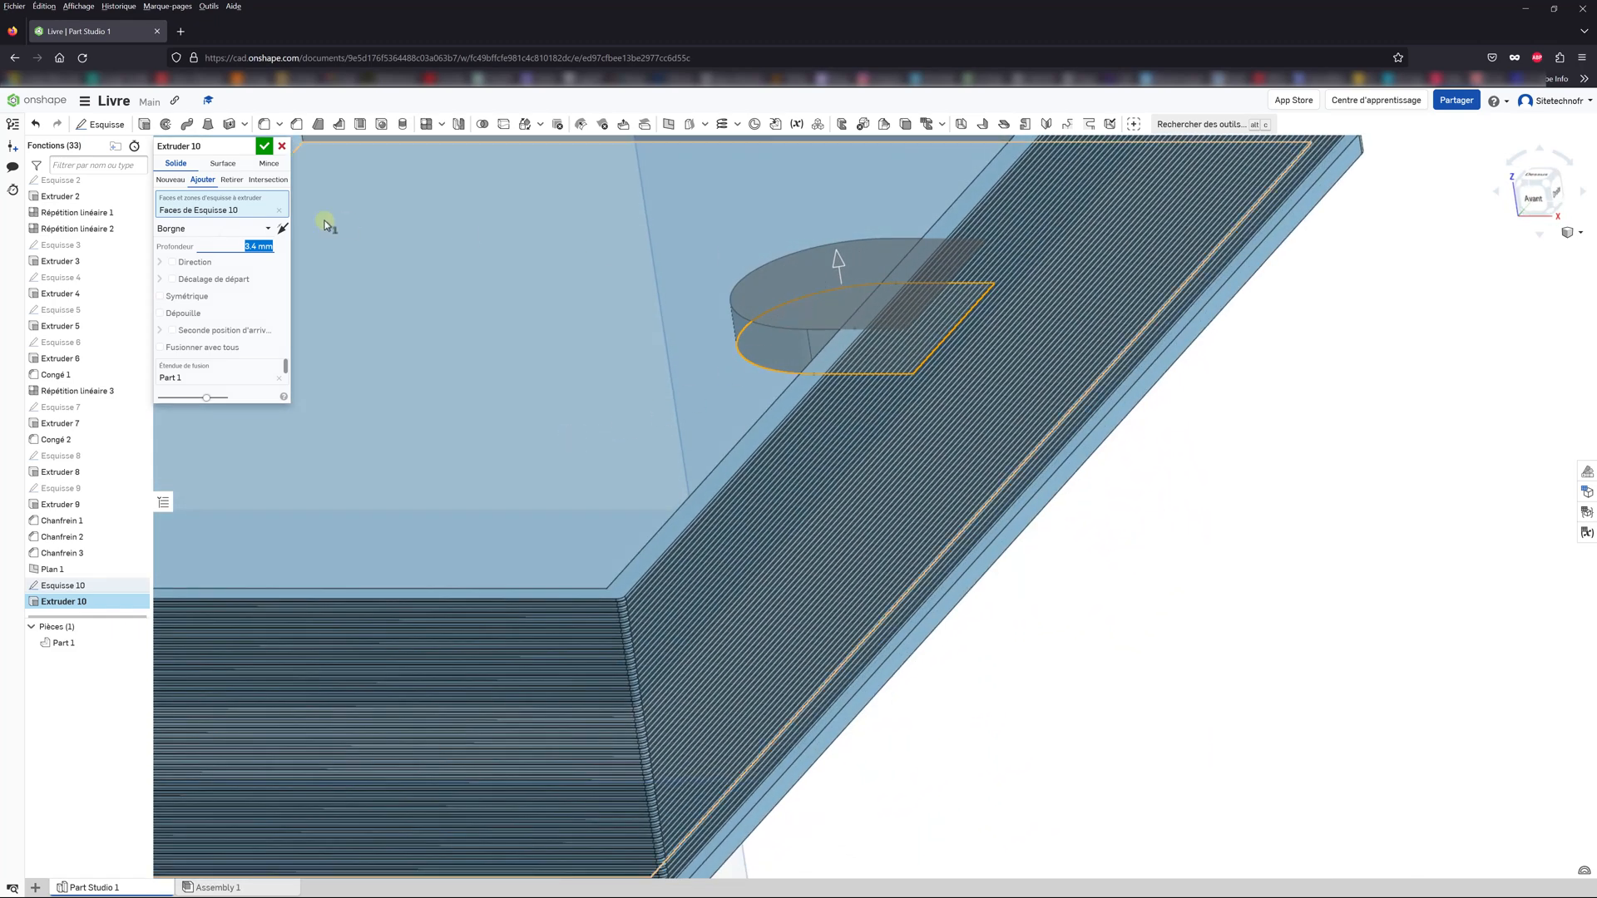
click(262, 148)
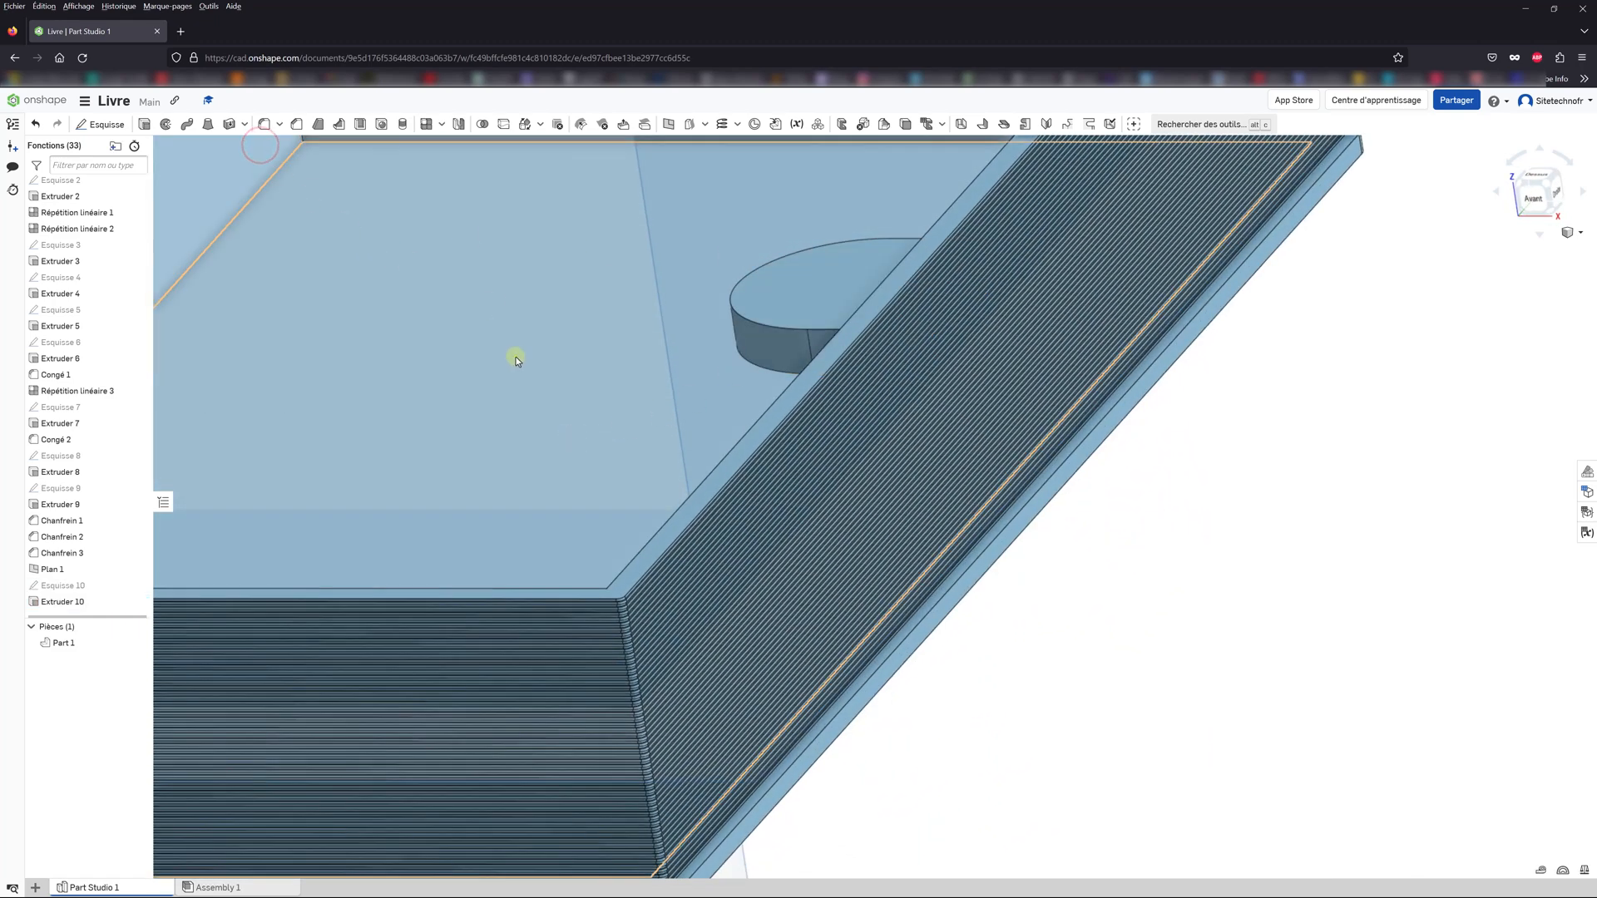
Step: Switch the part display to translucent to expose the hidden lower edge where the D-shaped tab meets the box wall
right_drag(515, 357, 559, 362)
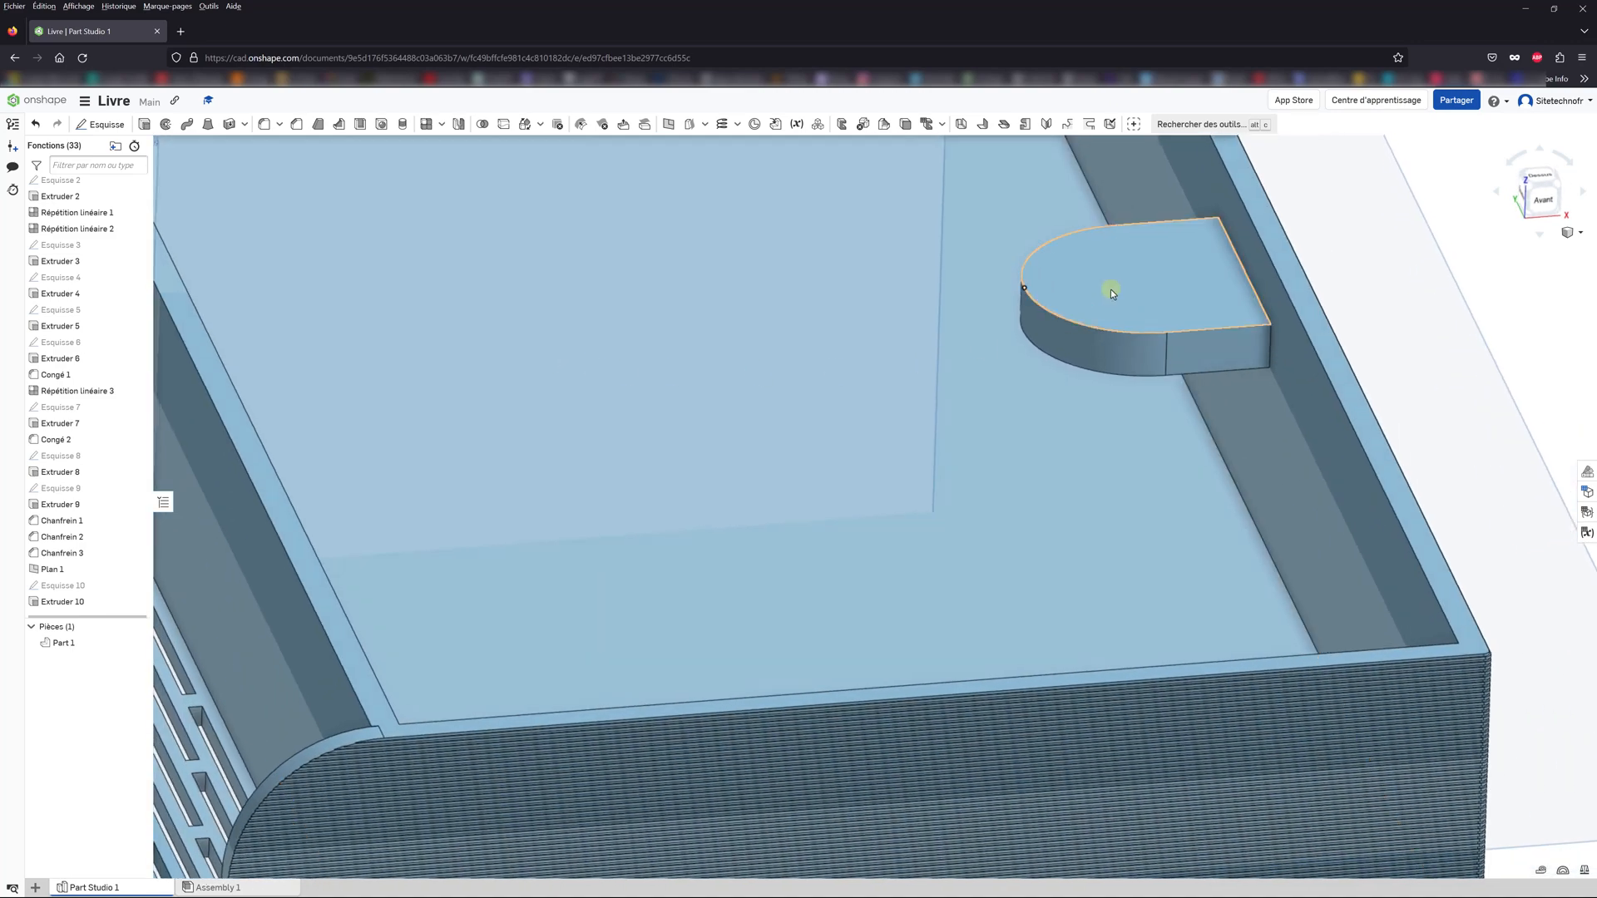
scroll(1206, 226, down, 2)
middle_drag(1146, 303, 745, 446)
scroll(745, 447, up, 2)
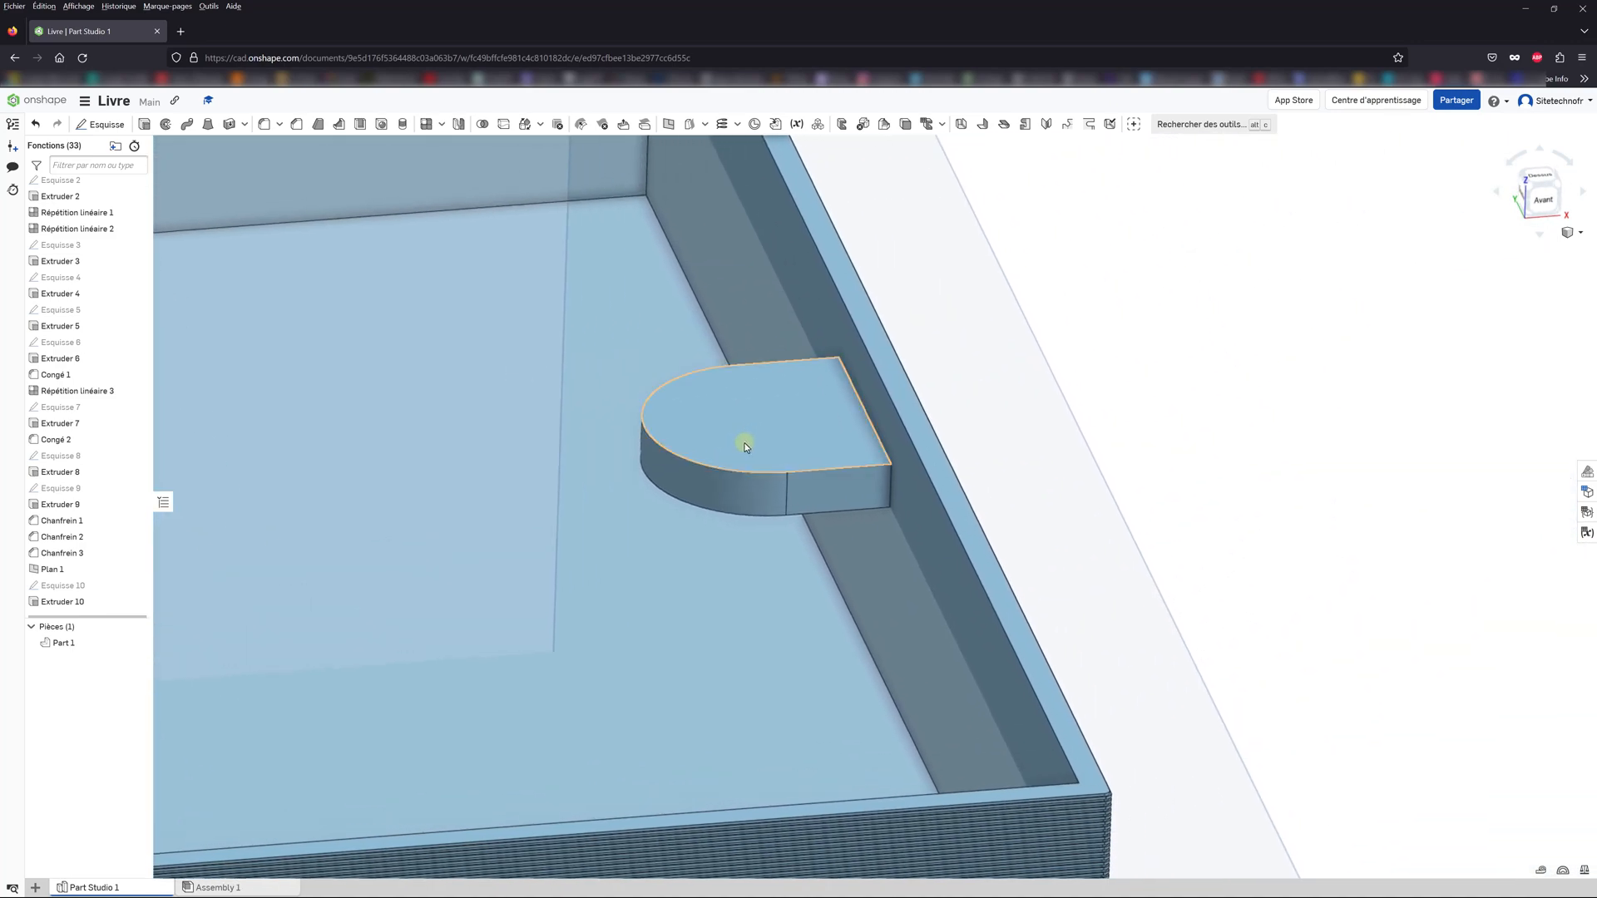
right_drag(756, 470, 798, 509)
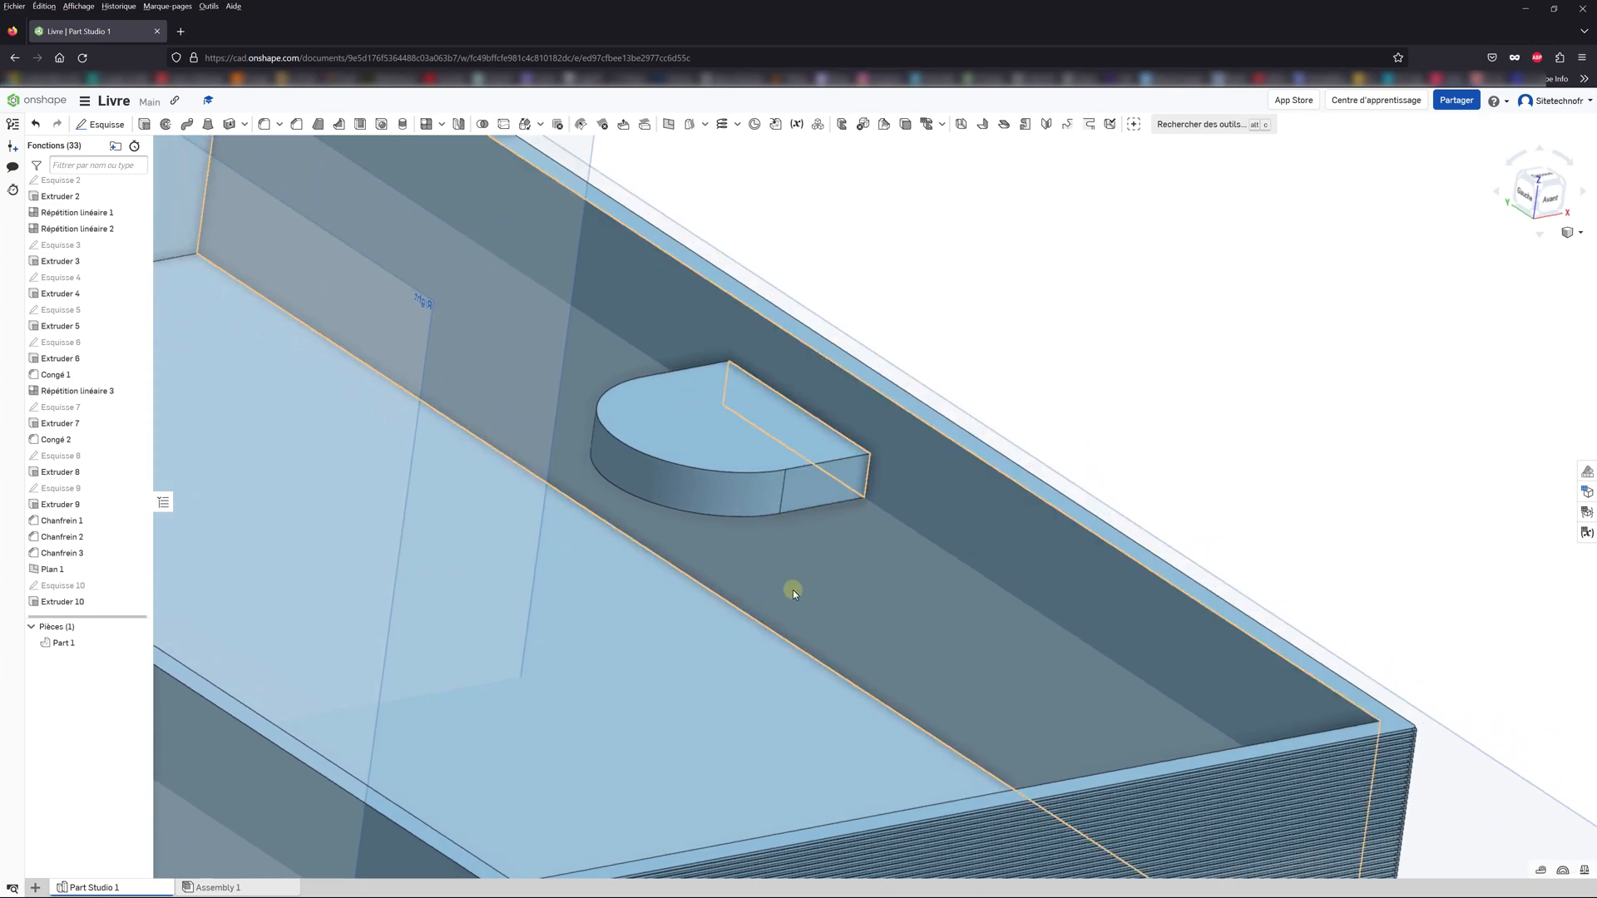
mouse_move(599, 612)
right_down()
mouse_move(597, 575)
mouse_move(603, 611)
right_up()
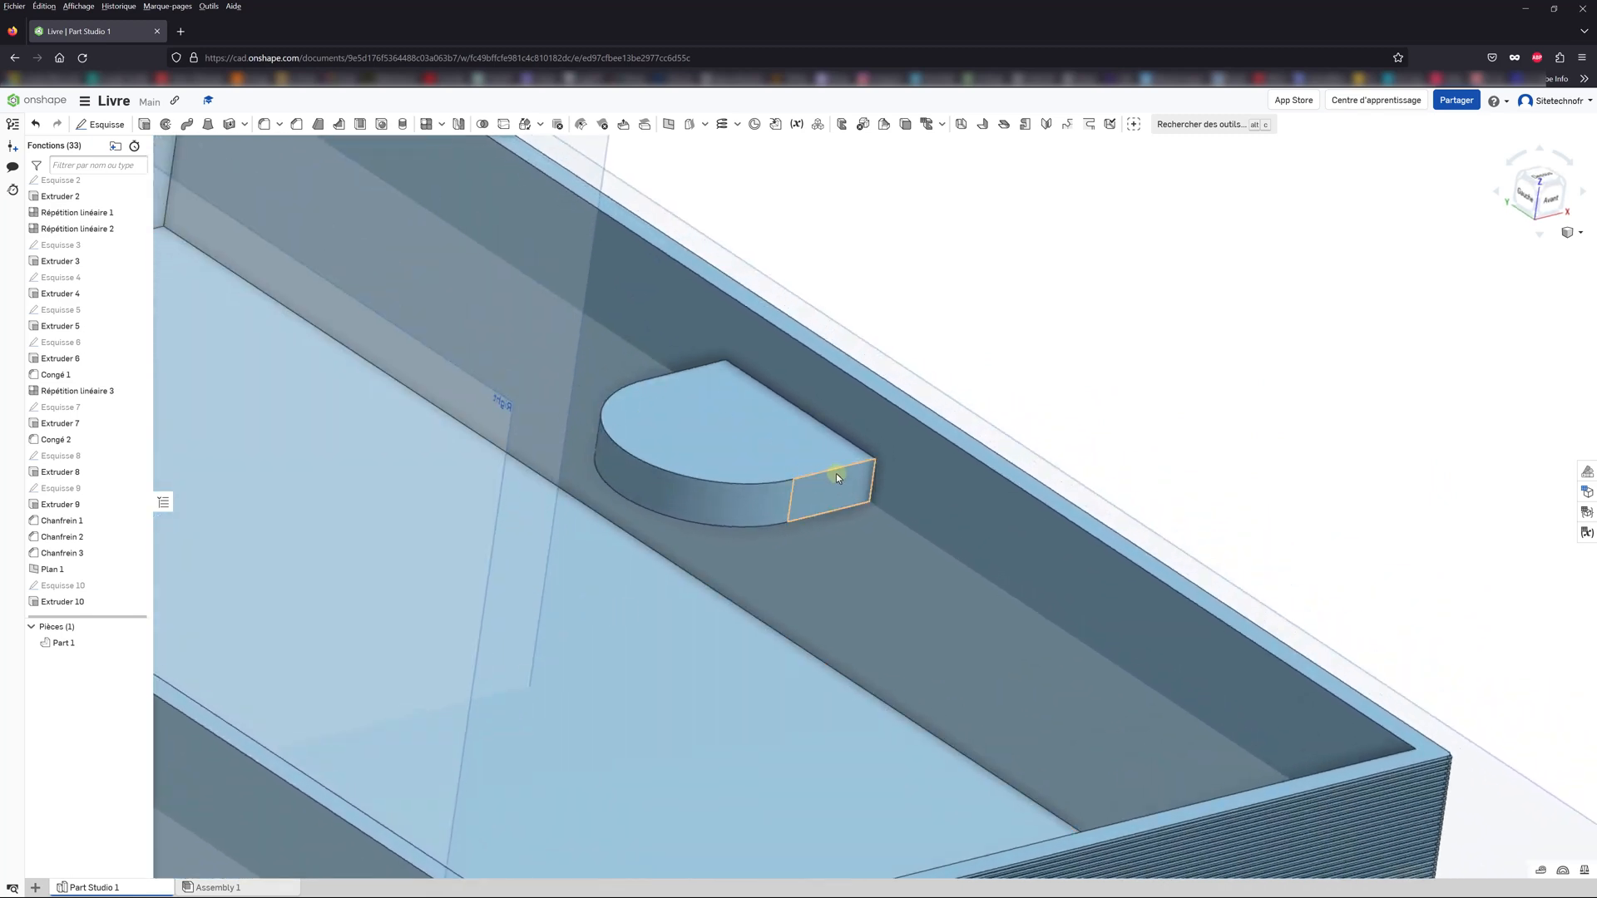
click(1582, 233)
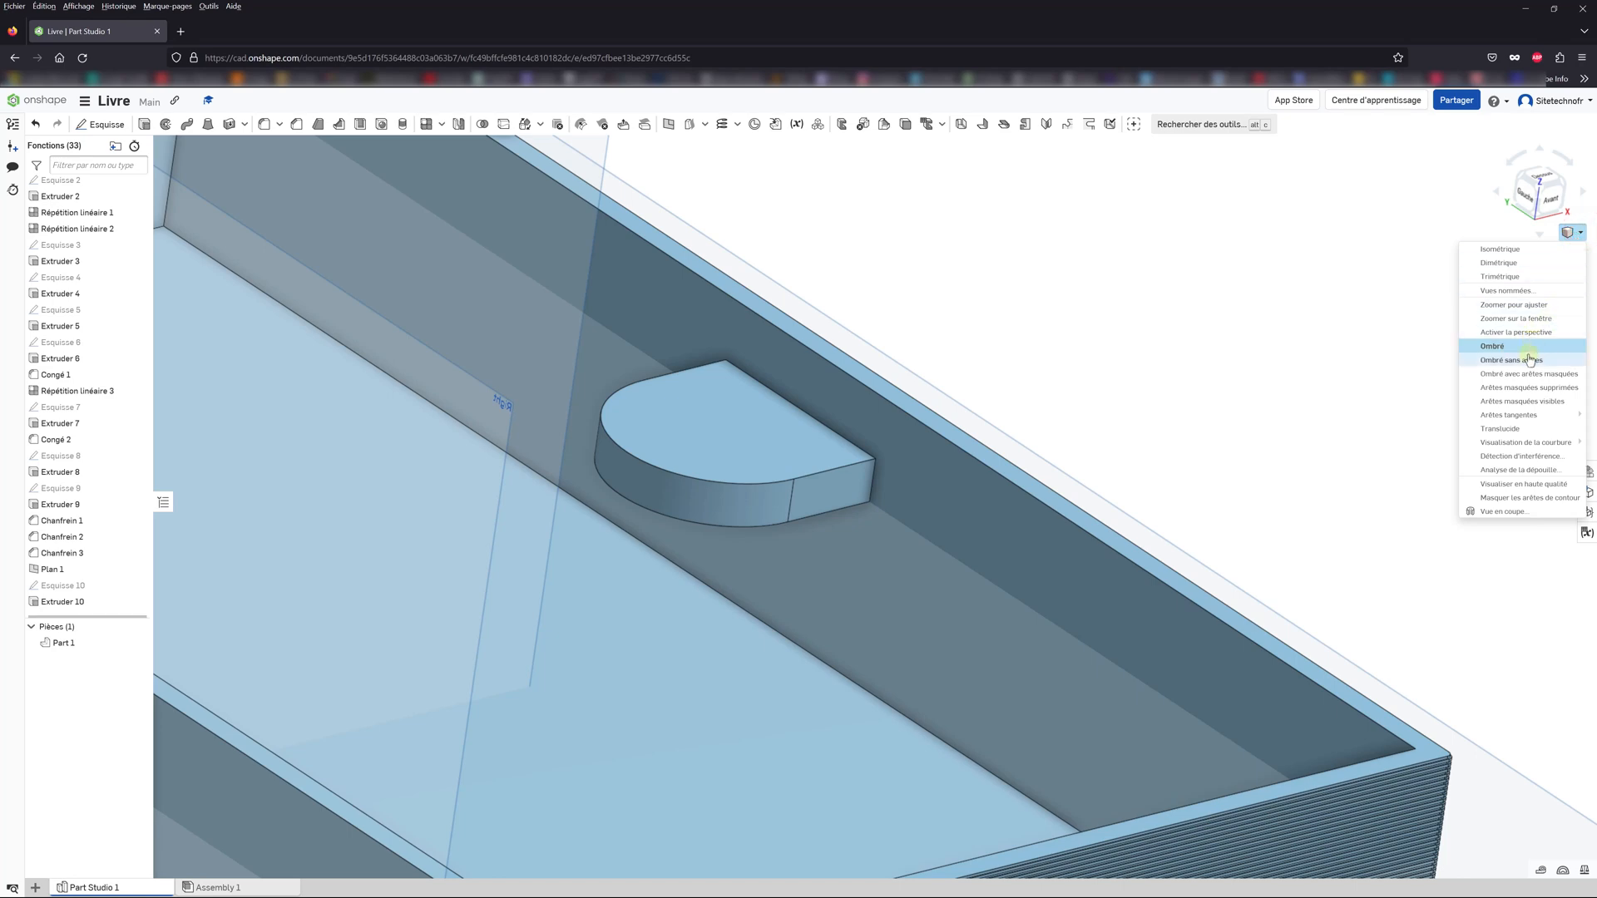
click(1498, 429)
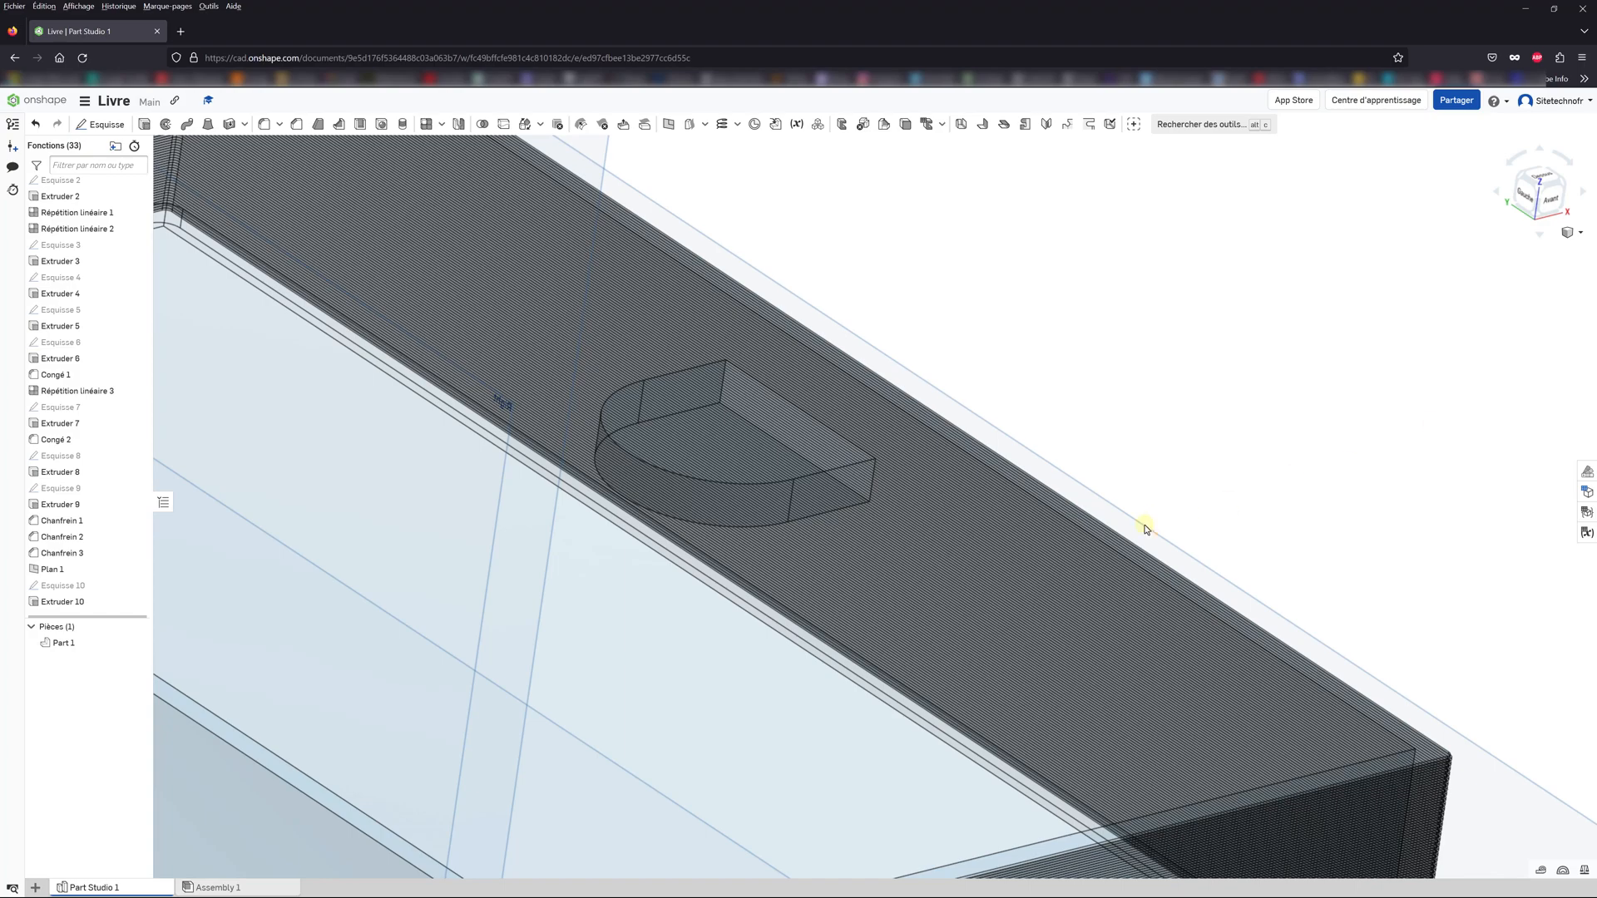
scroll(884, 499, up, 10)
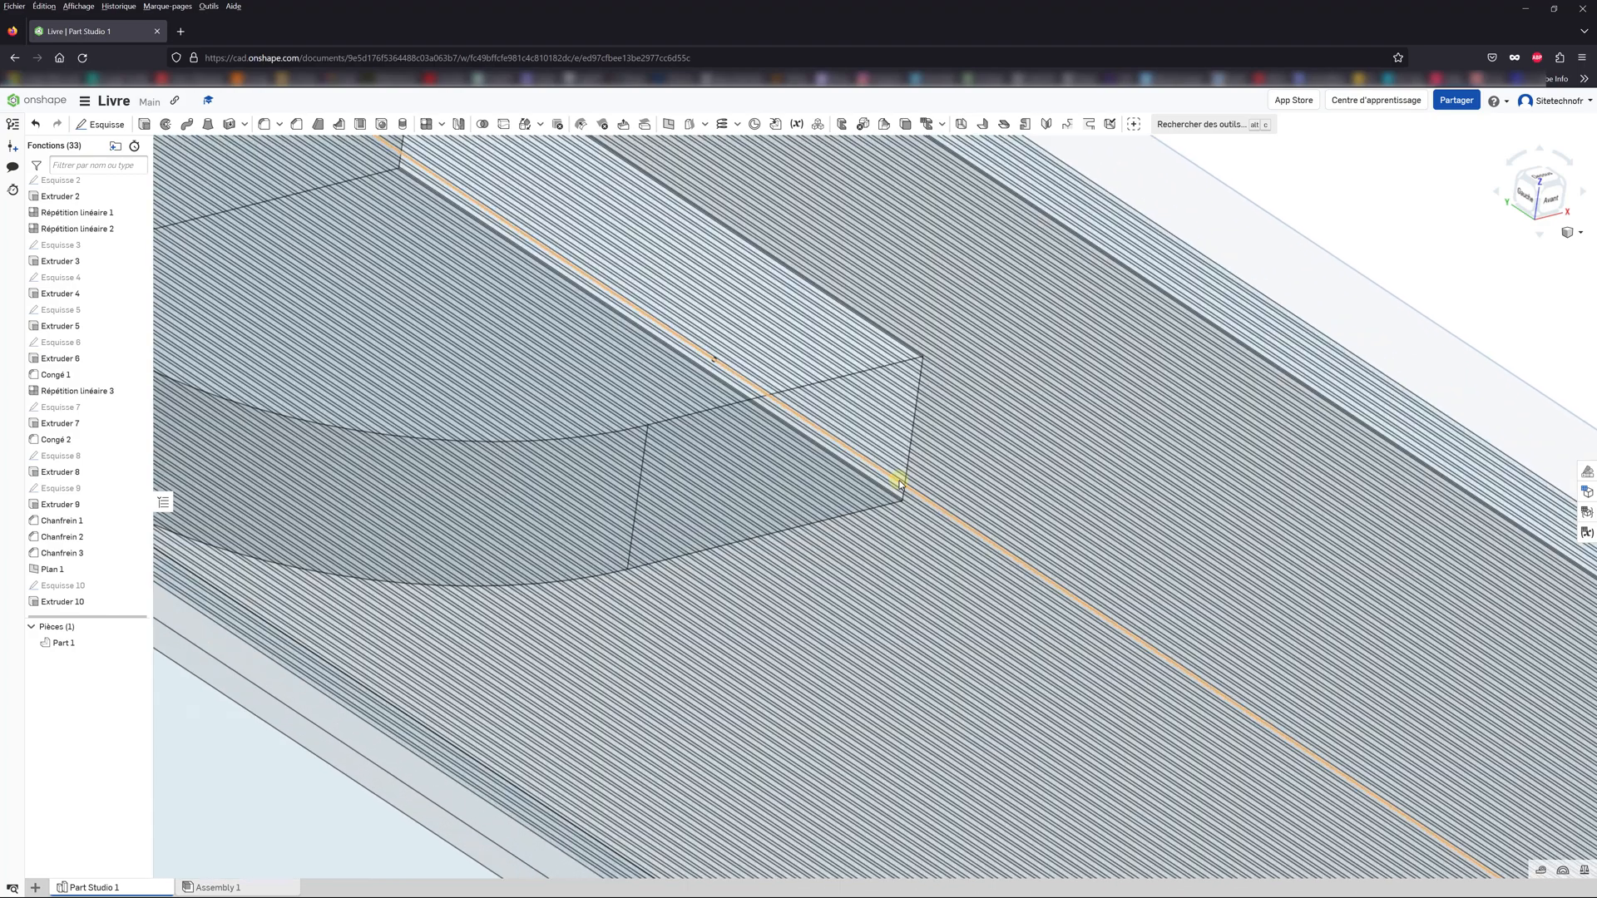
scroll(899, 501, up, 5)
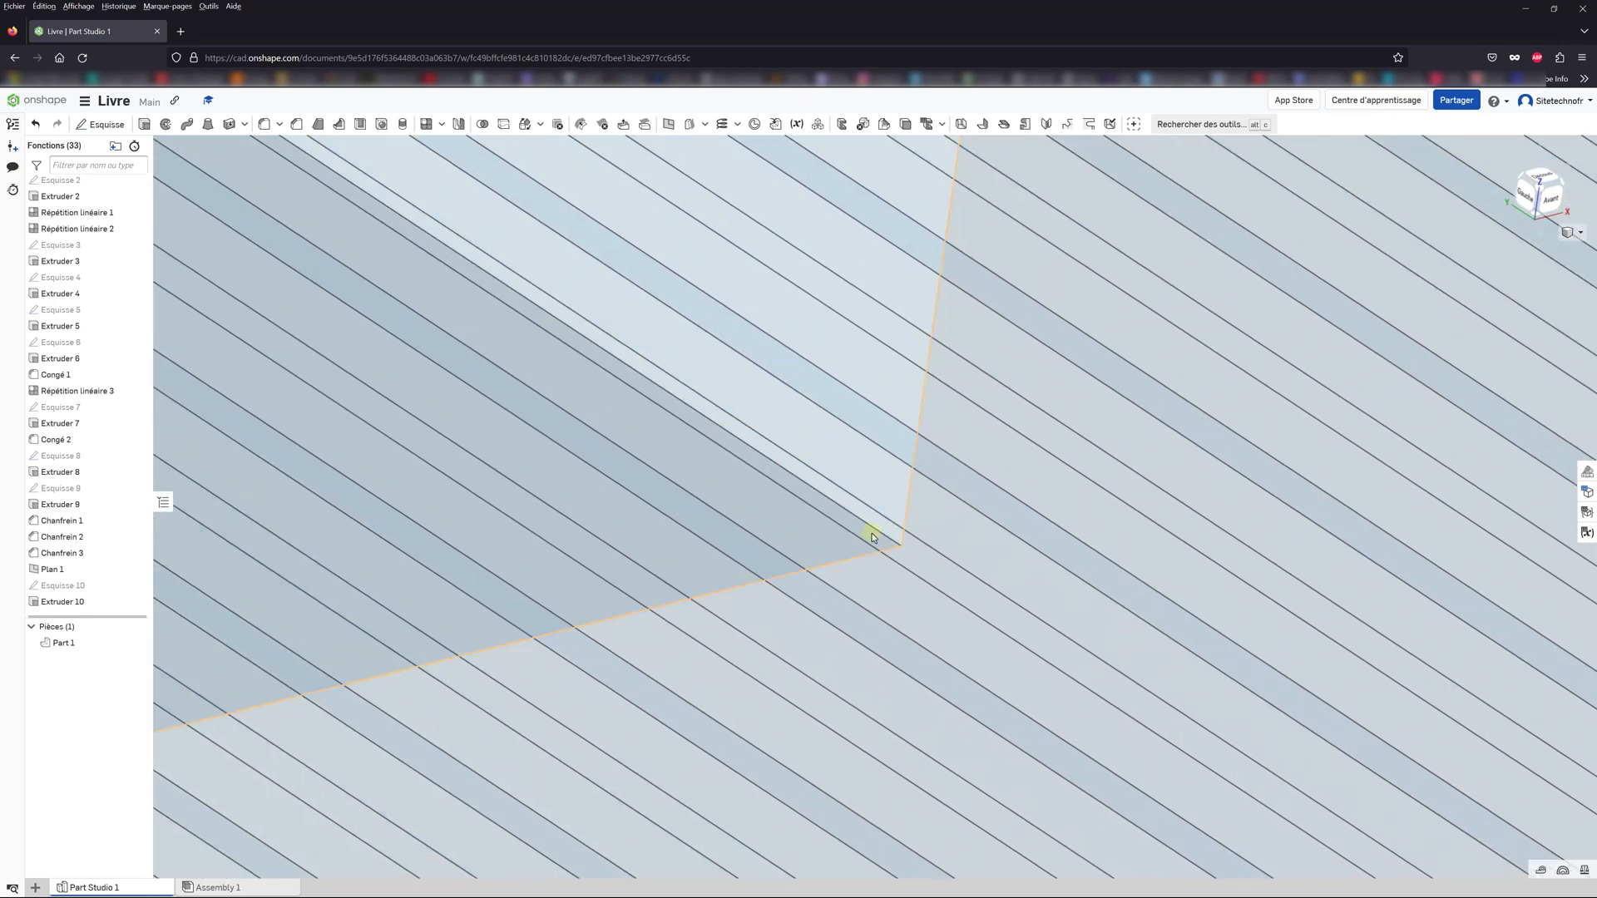
Step: Chamfer the tab's lower edge against the box wall with a distance of 16 mm and an angle of 45 degrees
click(870, 531)
click(295, 124)
click(240, 202)
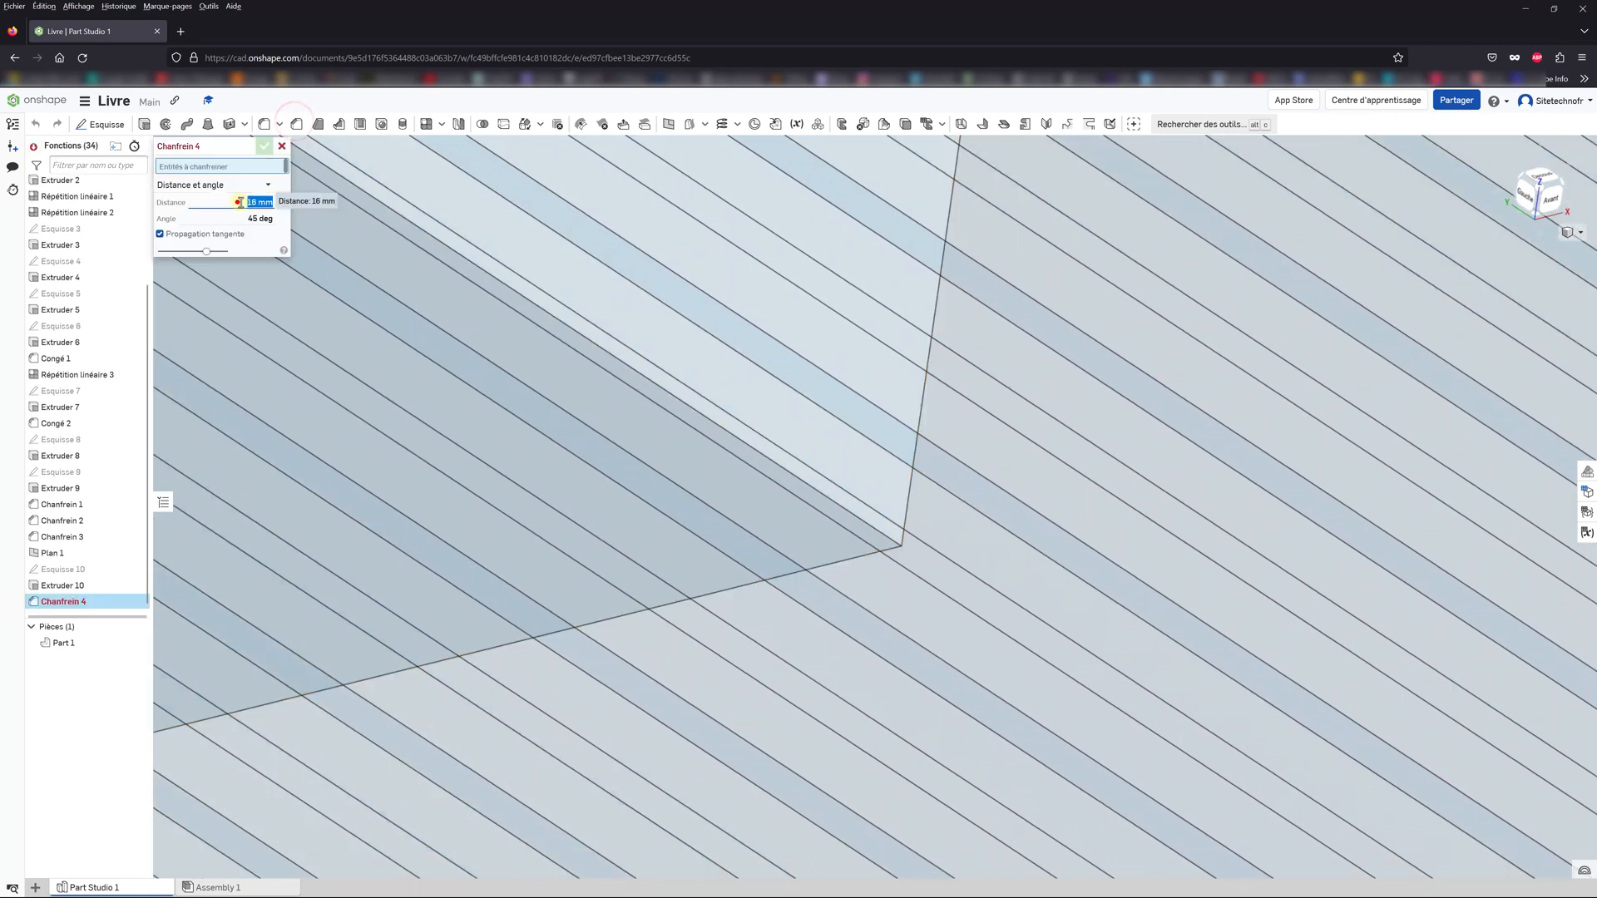
text(16)
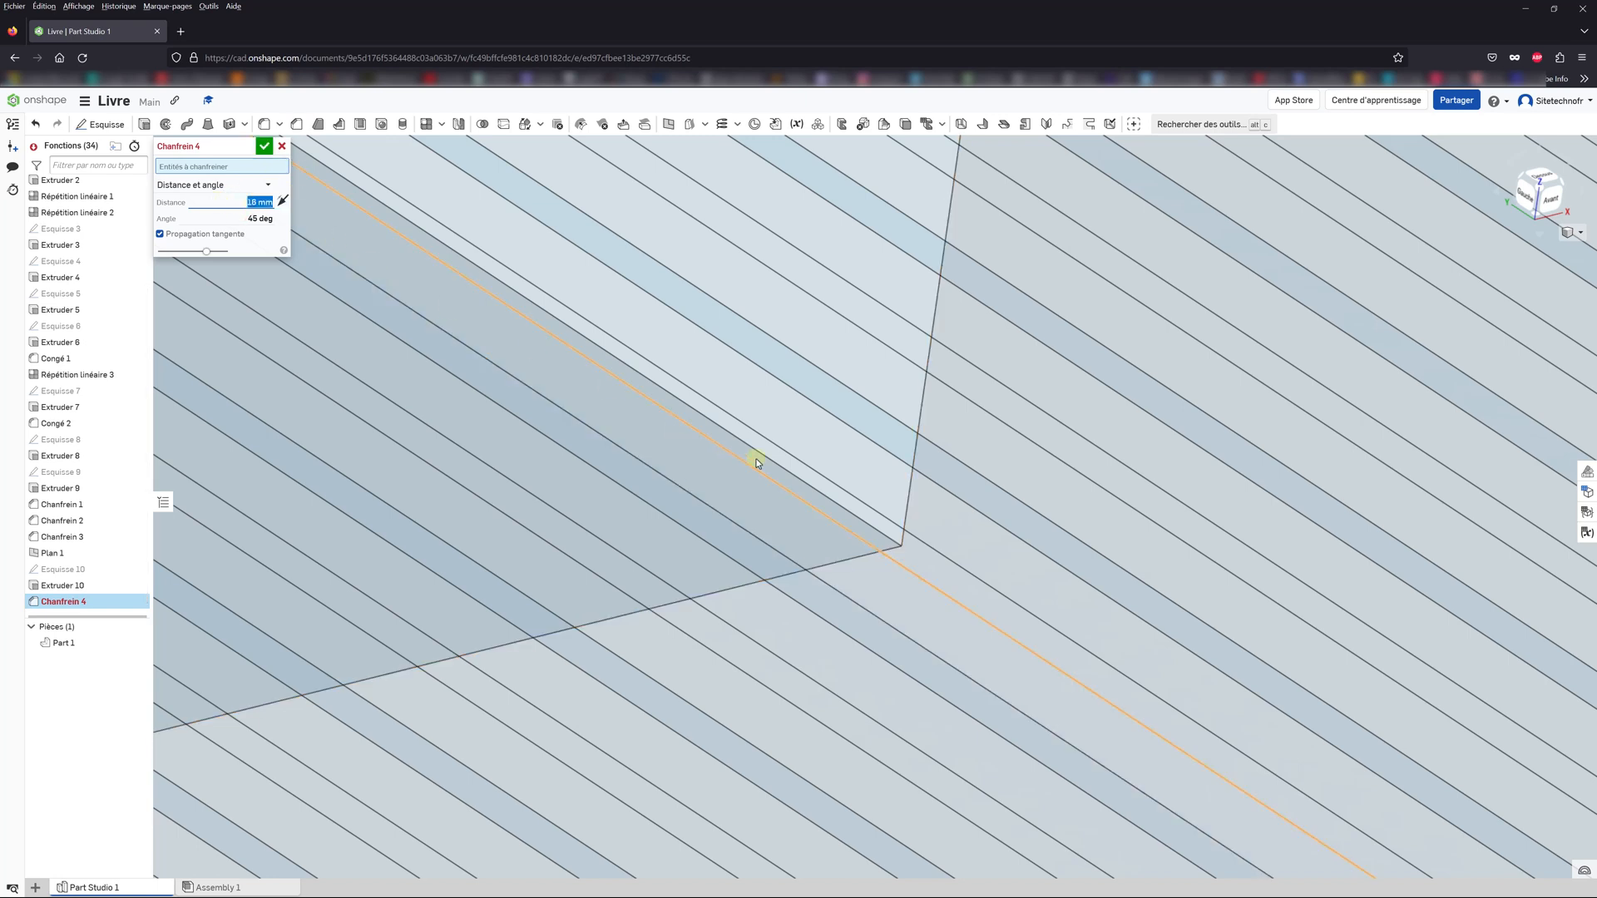
click(854, 519)
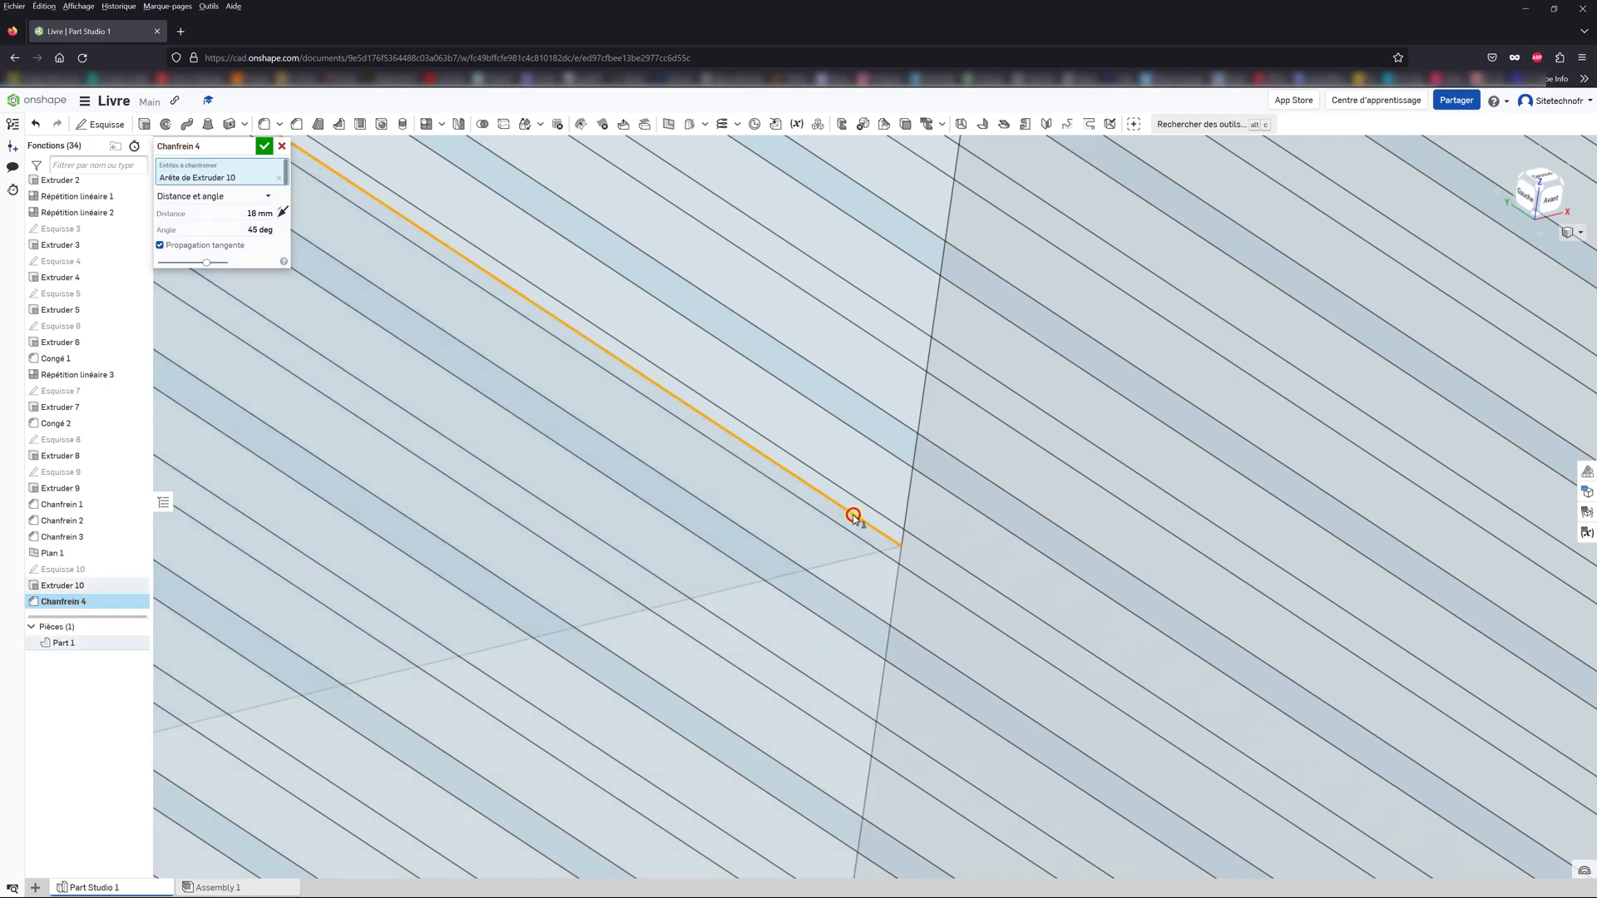
scroll(857, 519, down, 10)
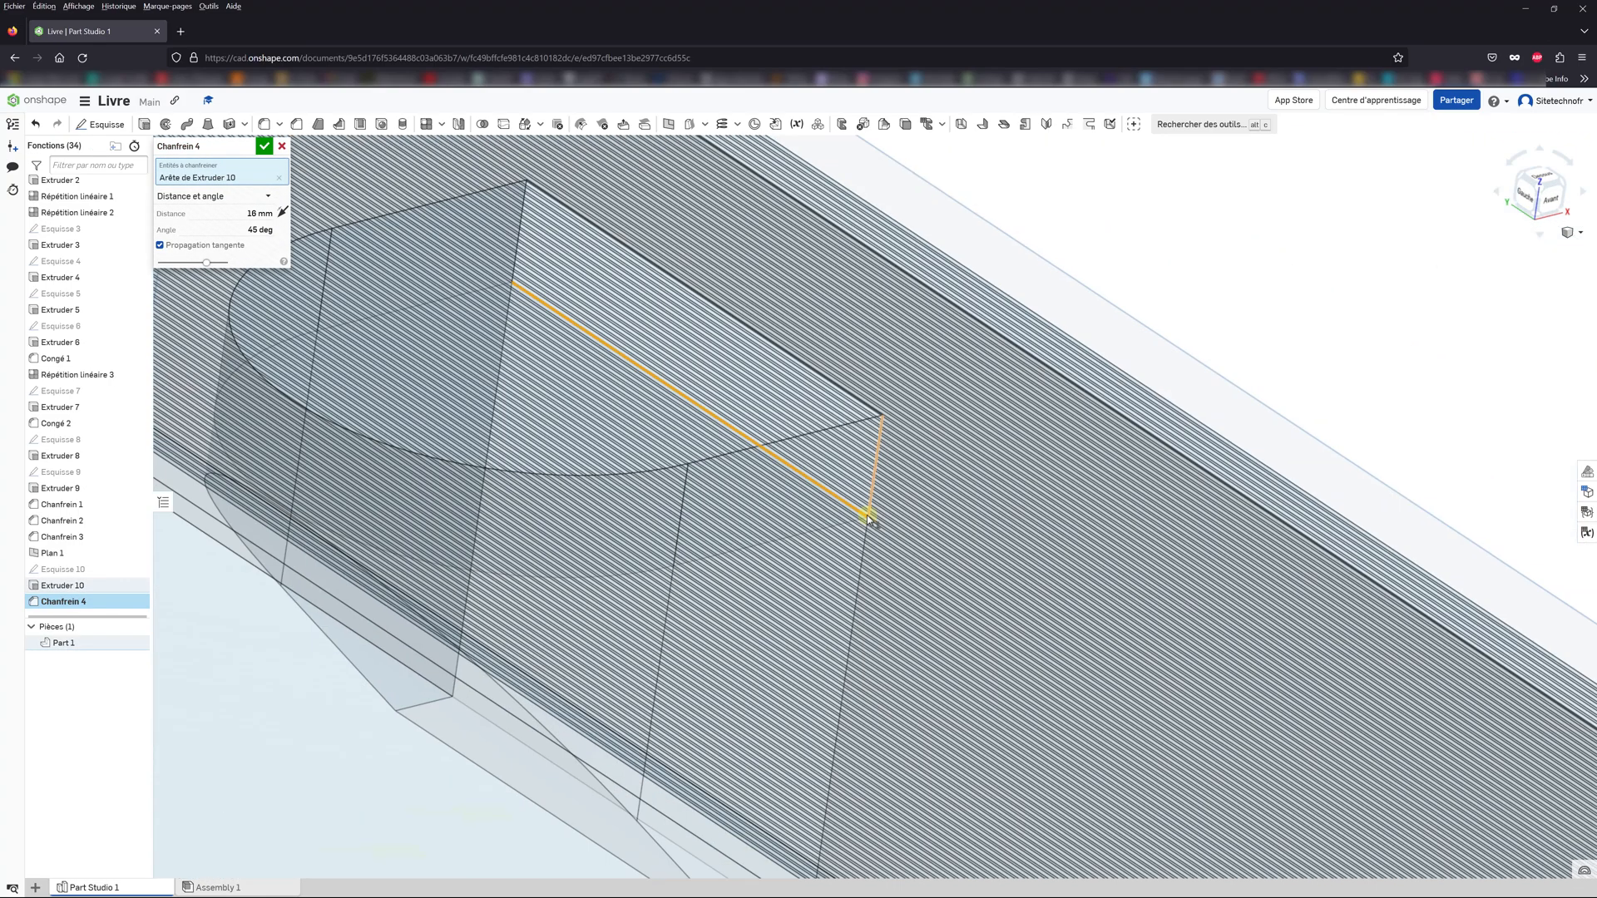
scroll(517, 771, down, 5)
scroll(831, 361, up, 2)
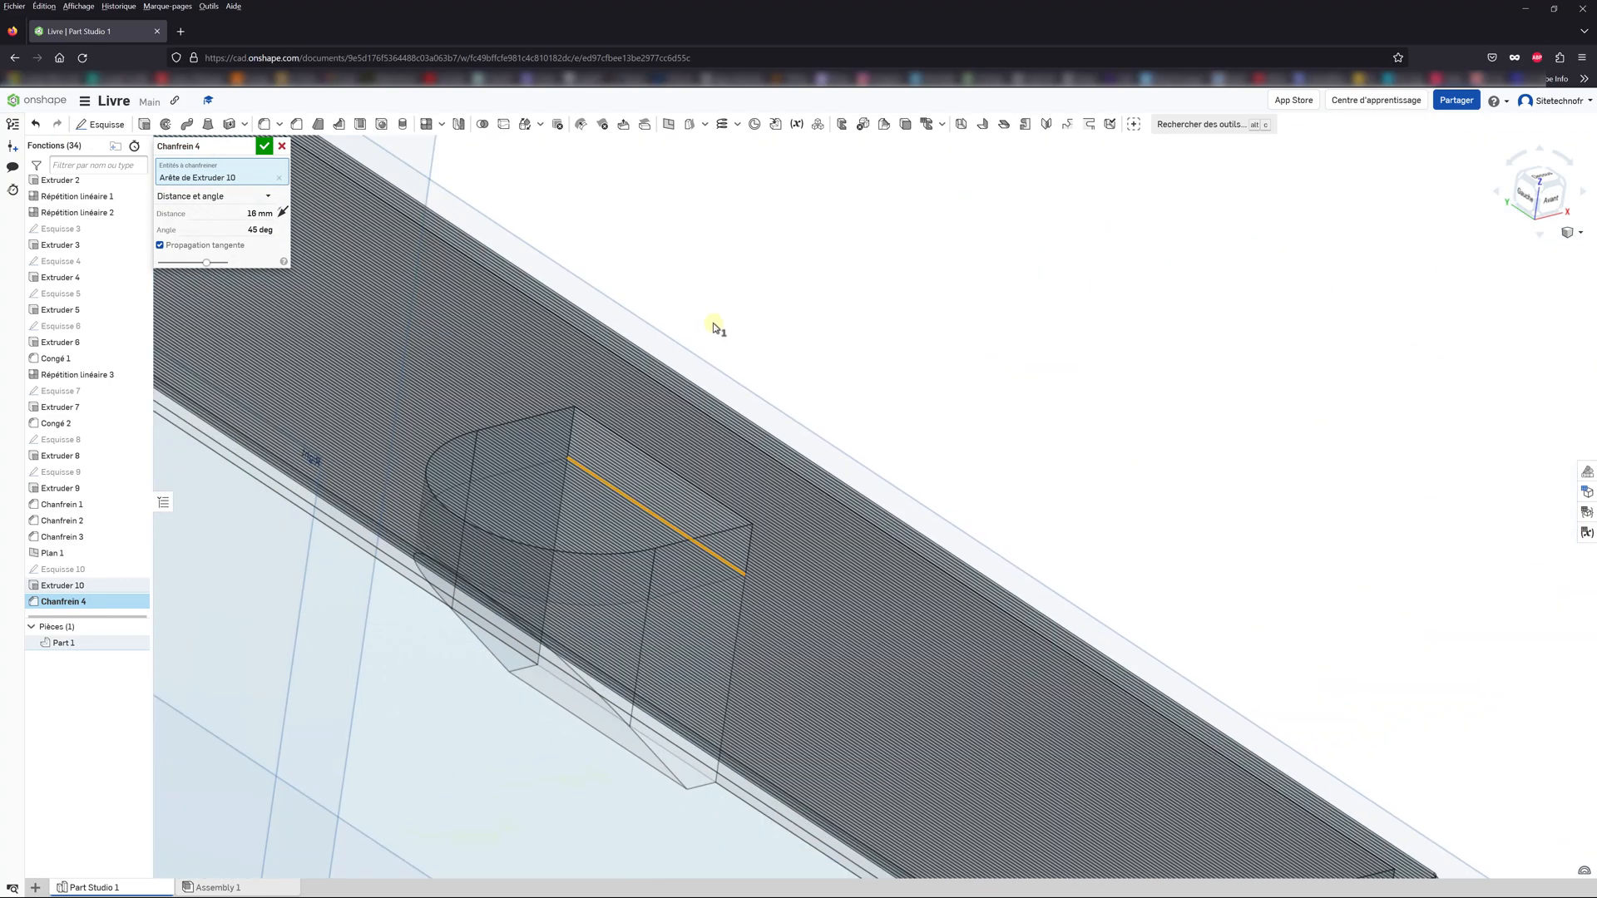
click(264, 146)
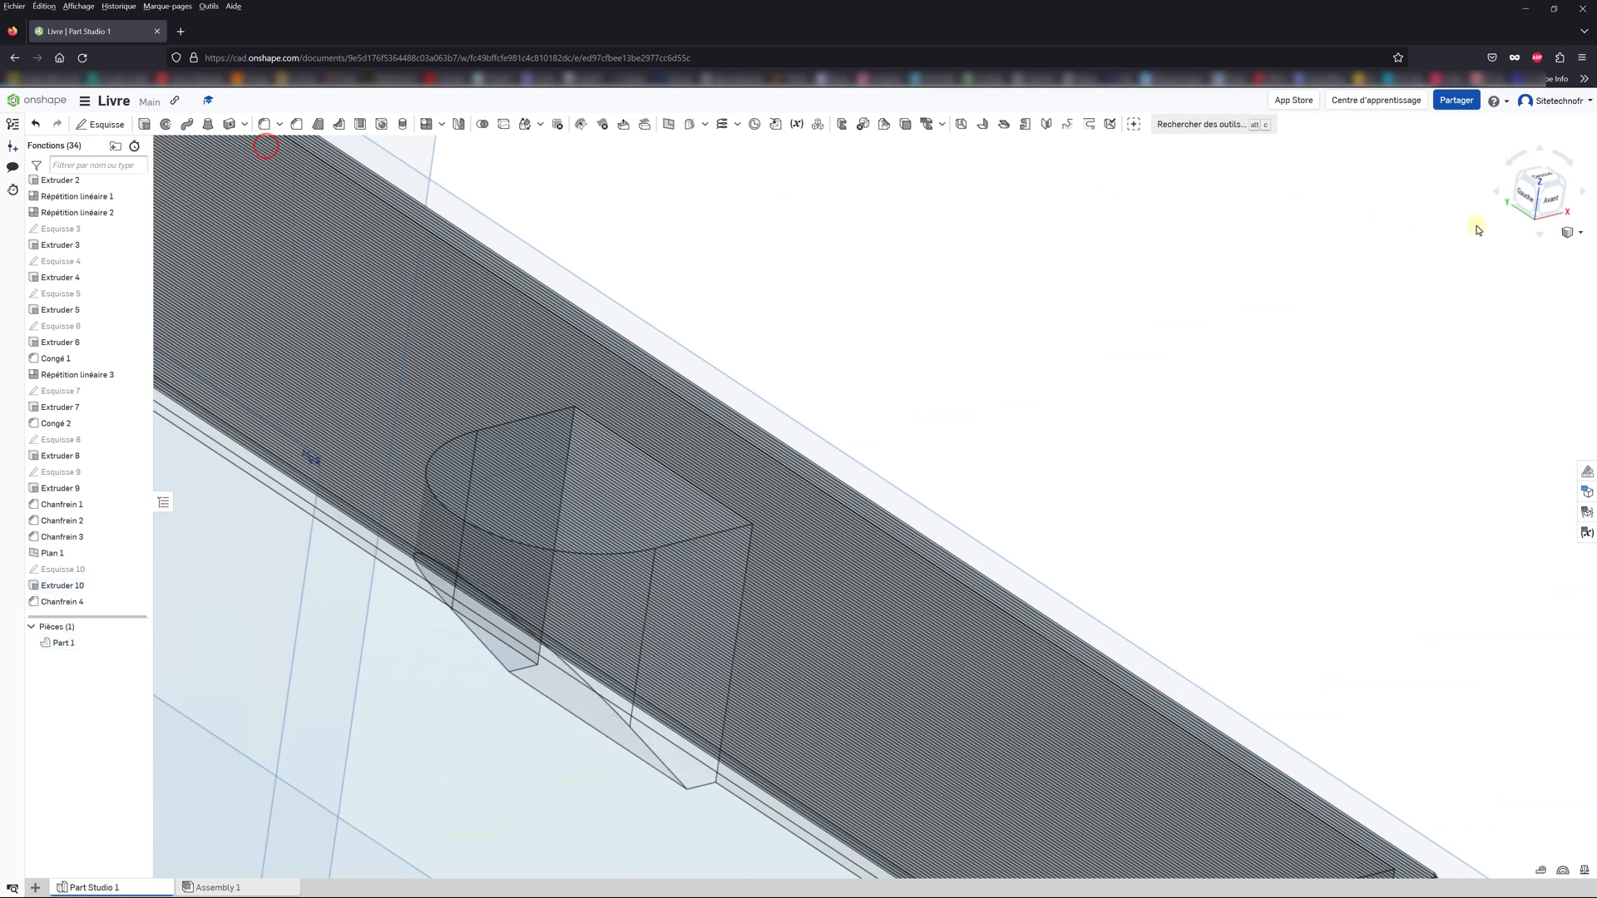
Step: Return the part display to shaded with edges
click(1580, 237)
click(1497, 346)
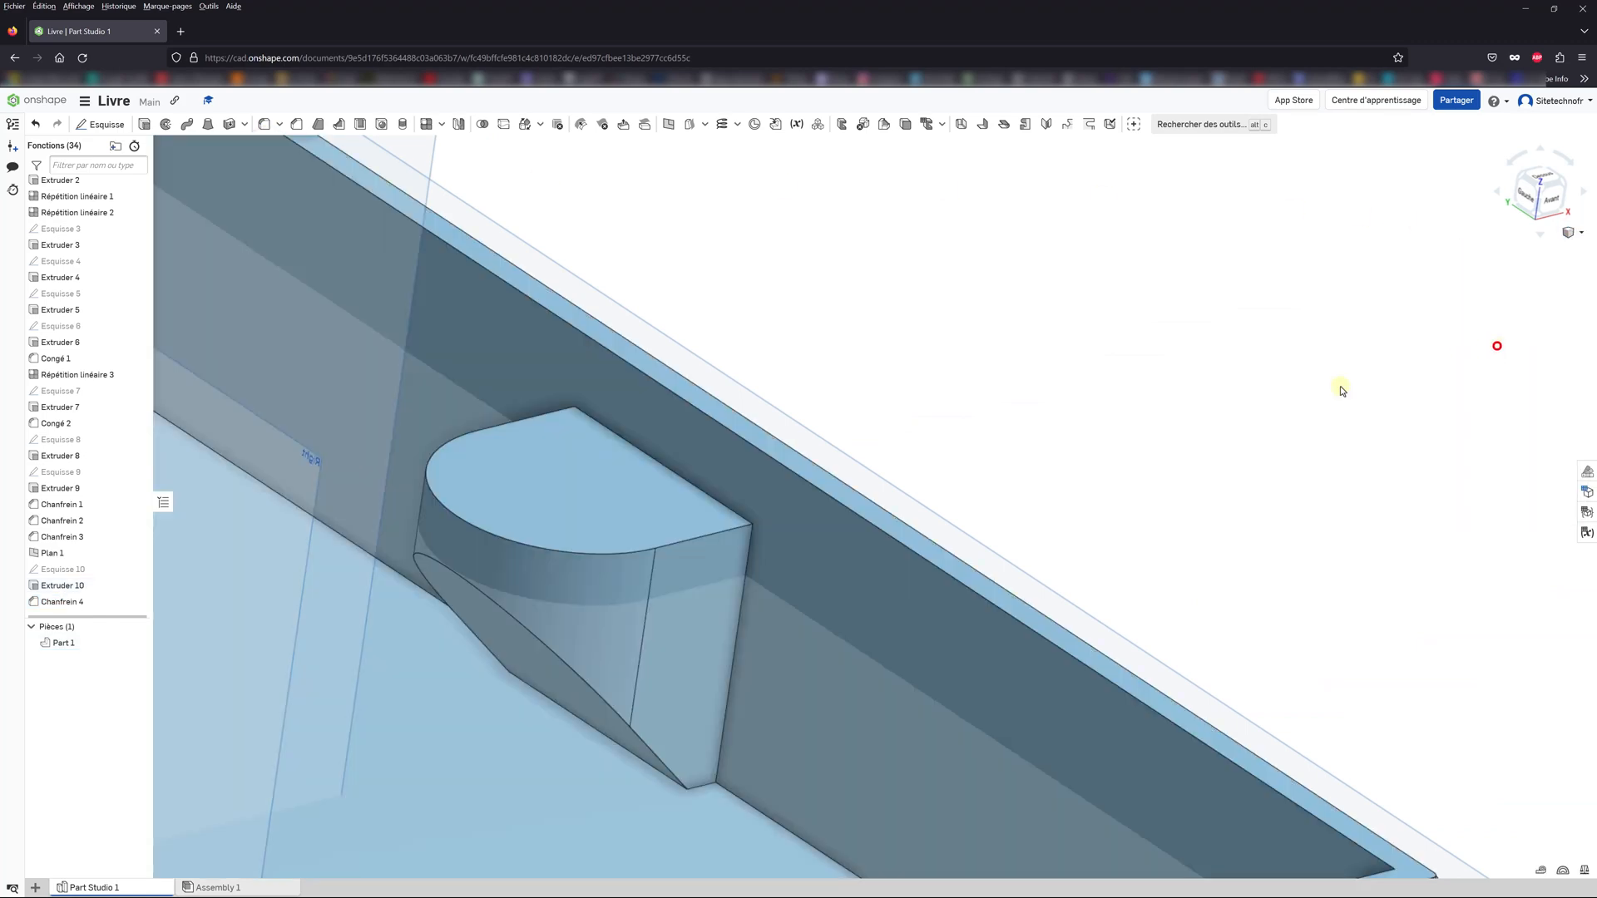
right_drag(596, 575, 699, 563)
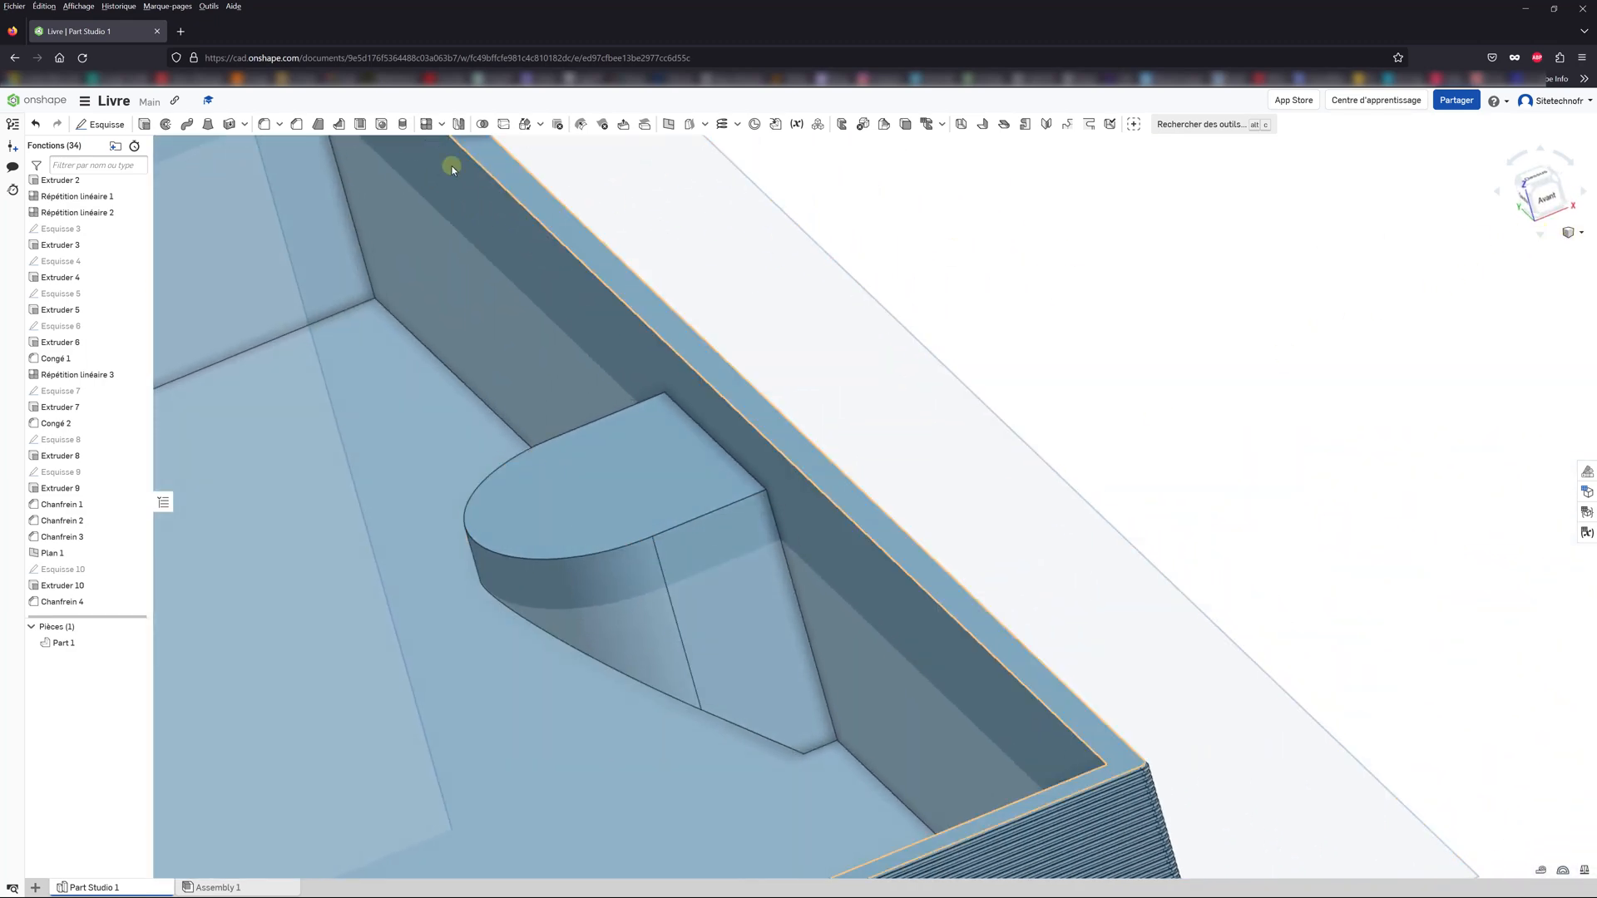
Step: Start a sketch on the tab's top face and draw a centre-point arc of about 4.3 mm radius around the tab's rounding centre
click(521, 487)
click(105, 126)
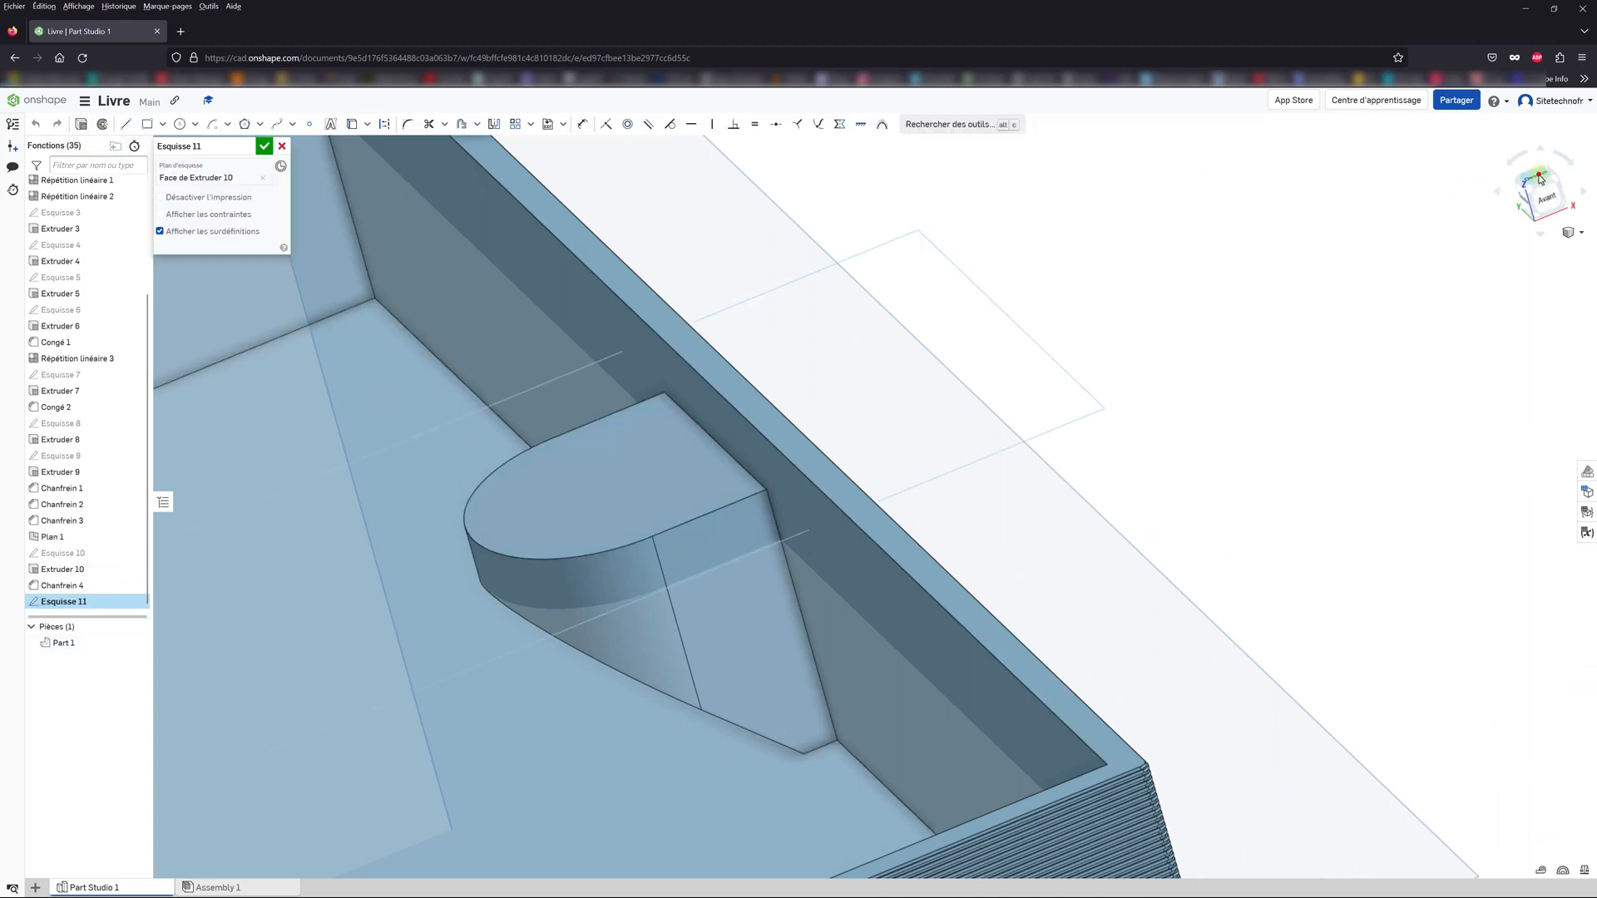
click(1539, 178)
scroll(1328, 514, up, 5)
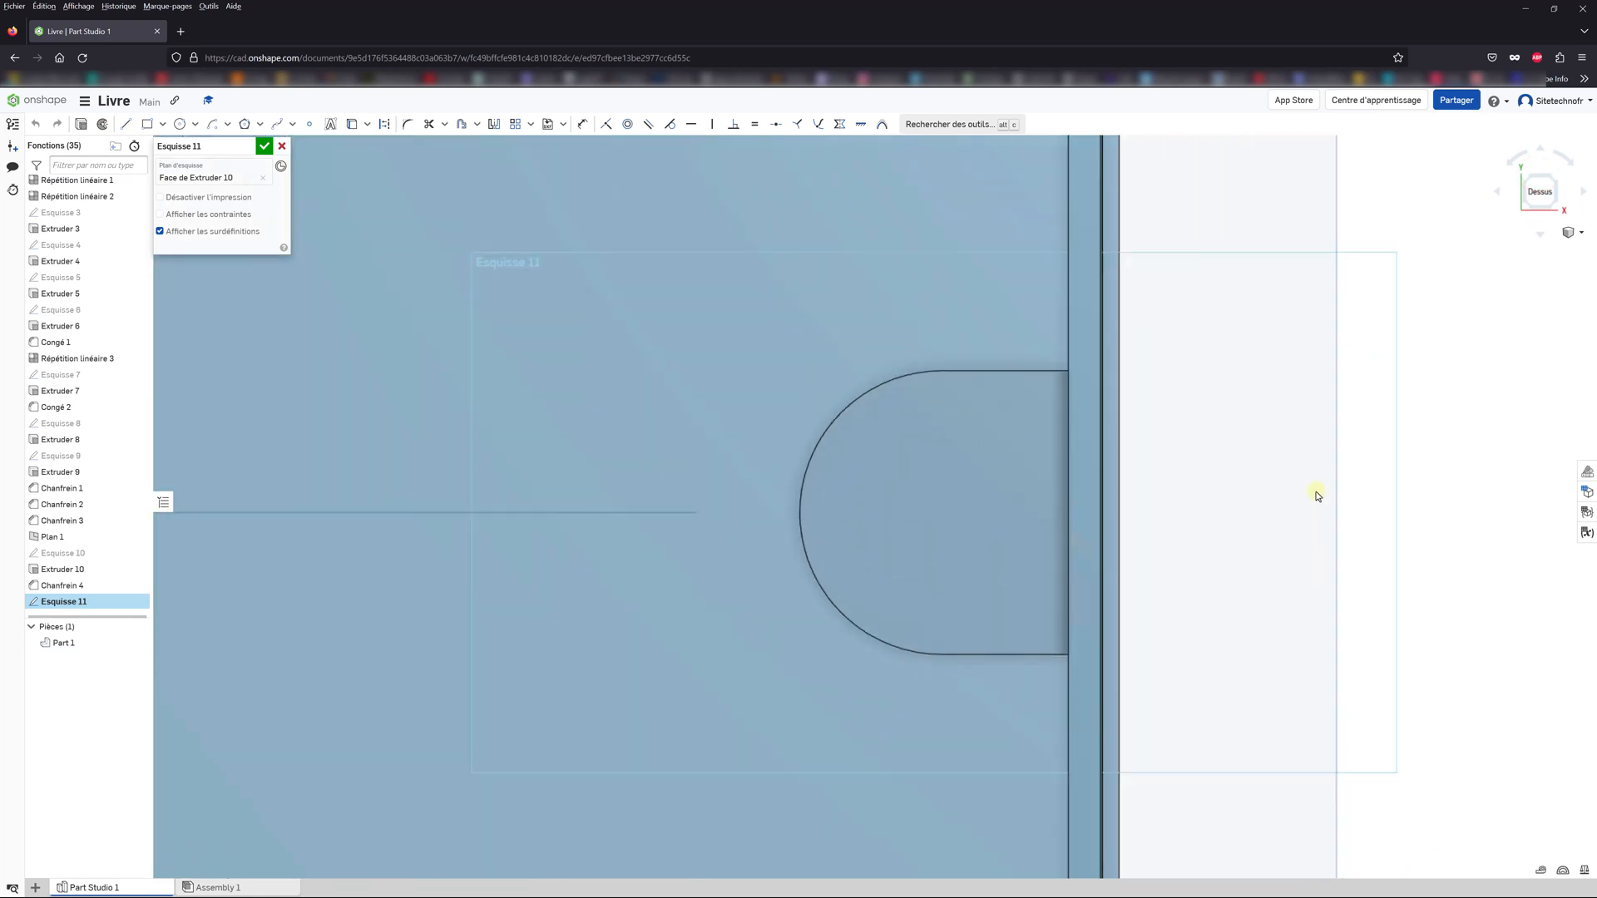
scroll(1305, 509, up, 2)
scroll(1040, 501, up, 1)
scroll(1014, 489, up, 1)
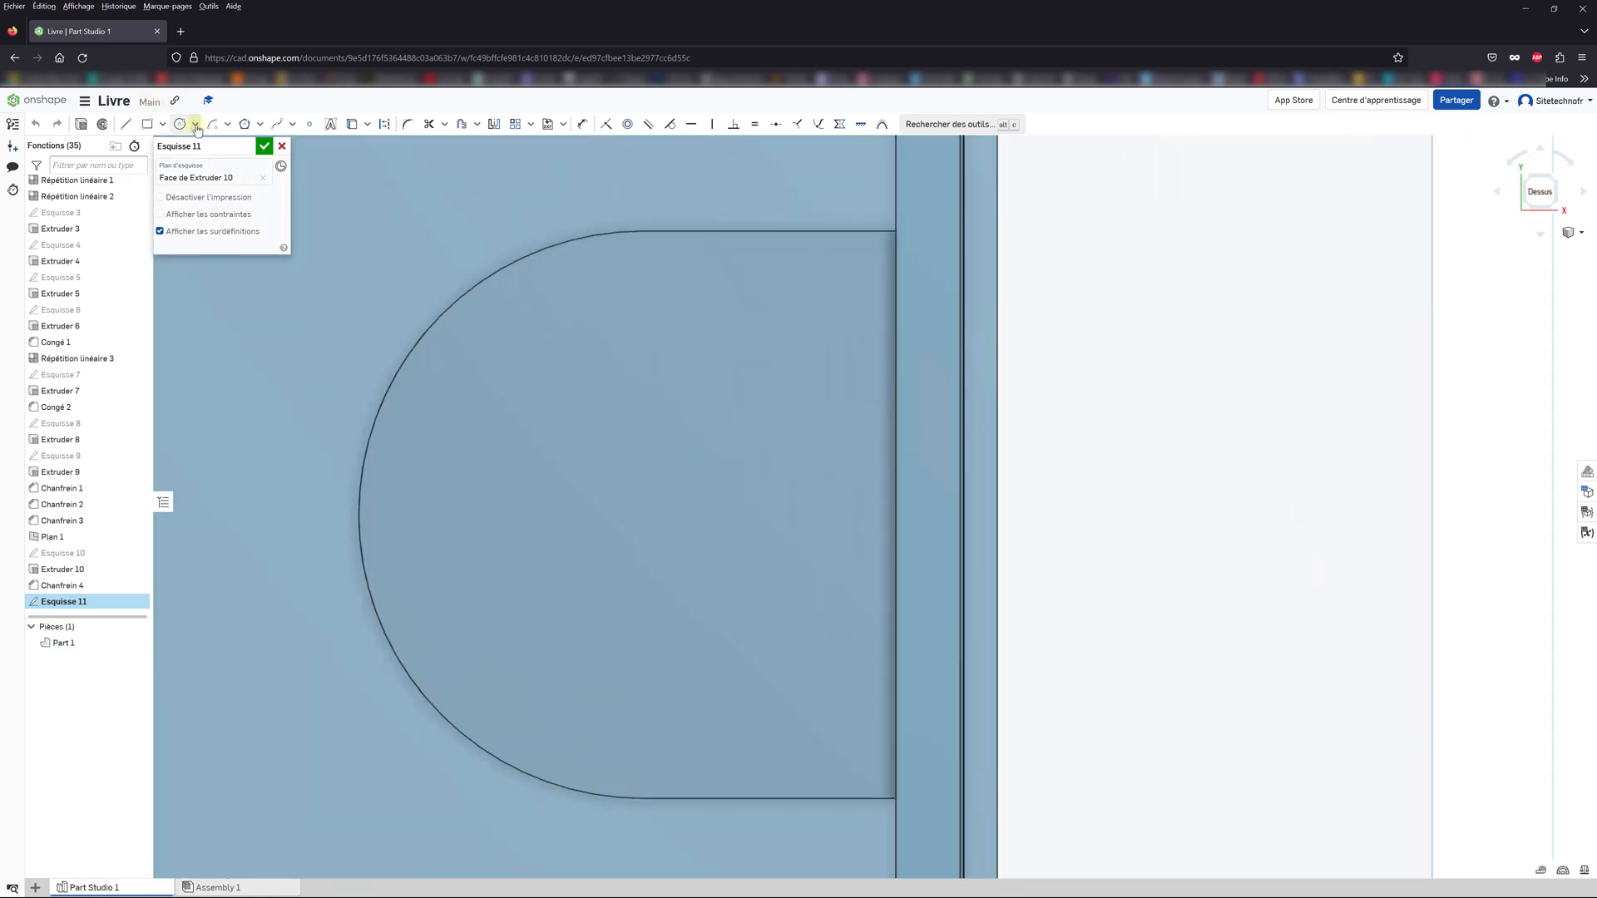
click(227, 123)
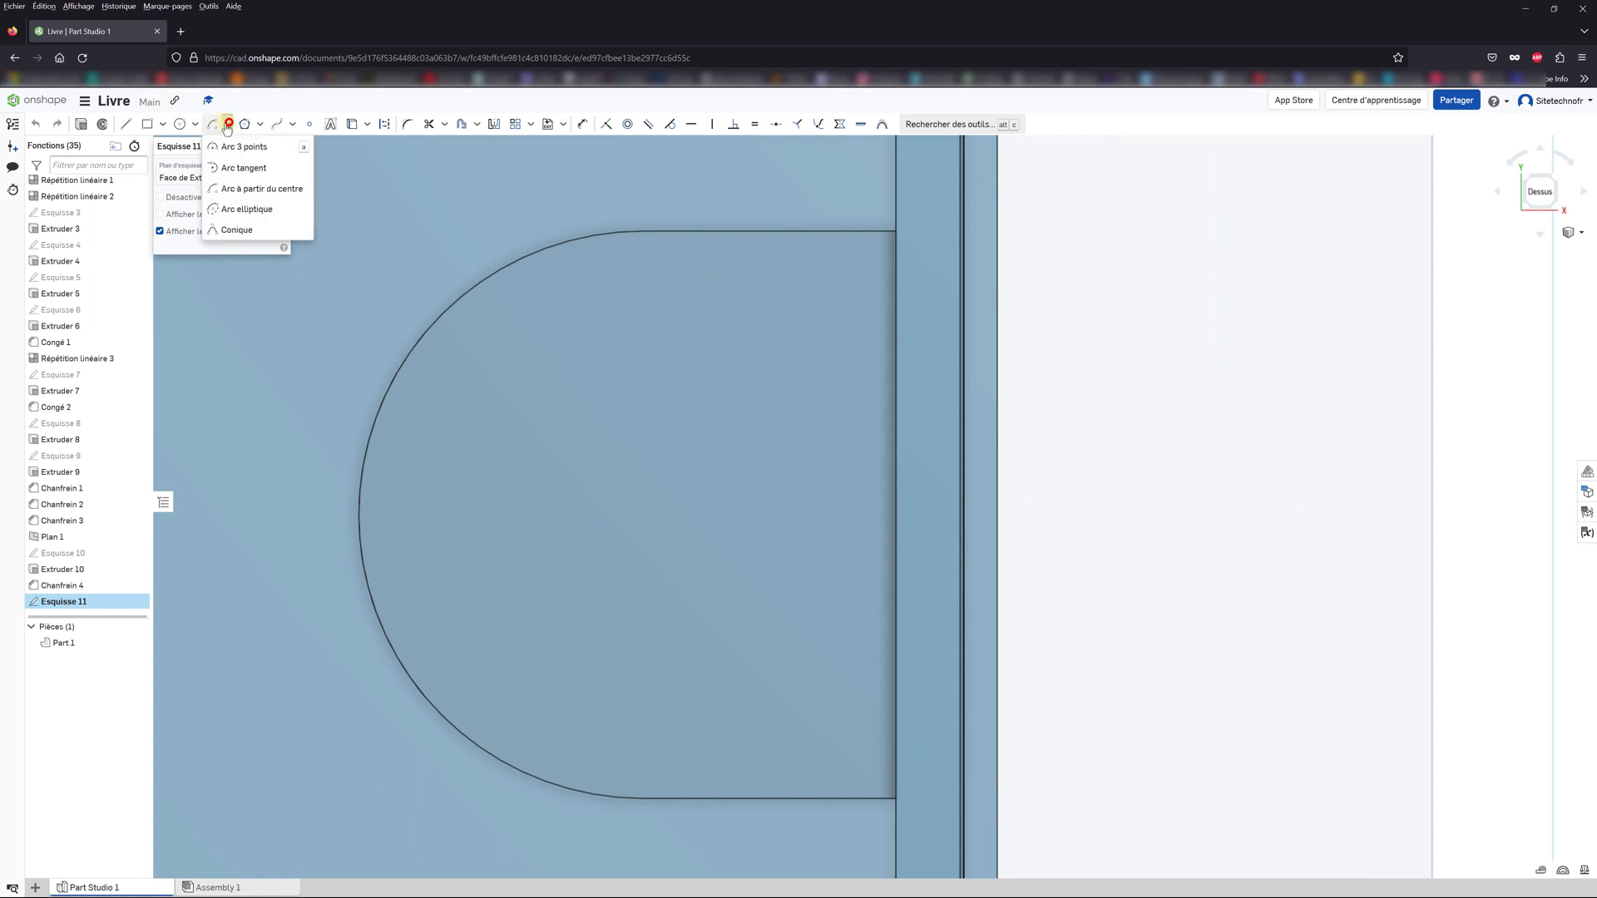
click(247, 189)
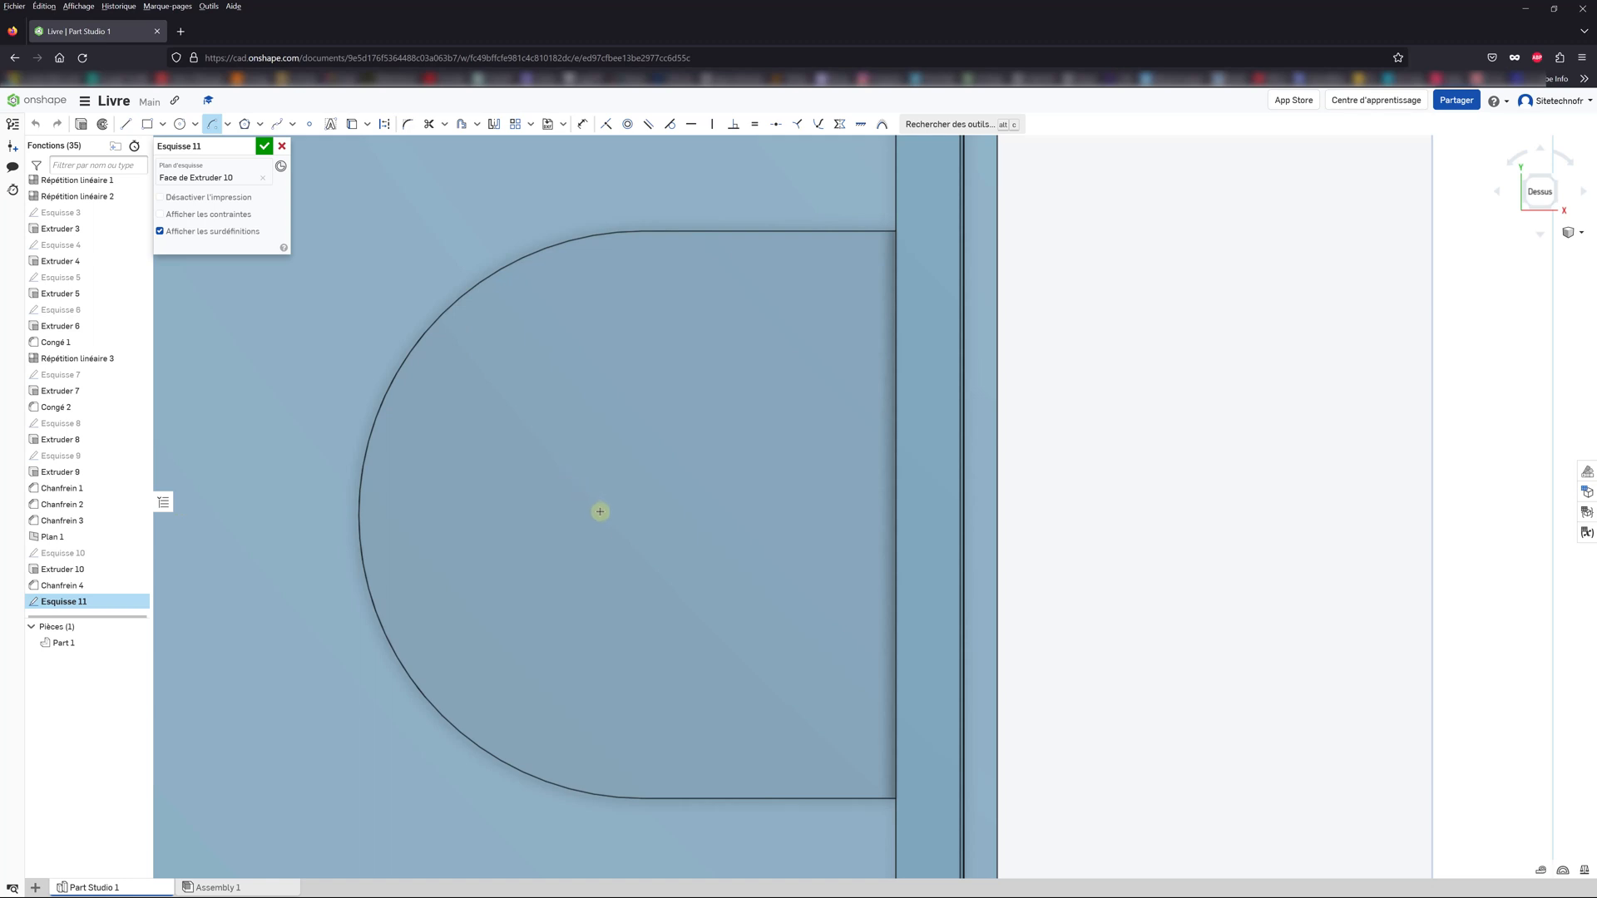
click(643, 515)
click(595, 378)
click(600, 642)
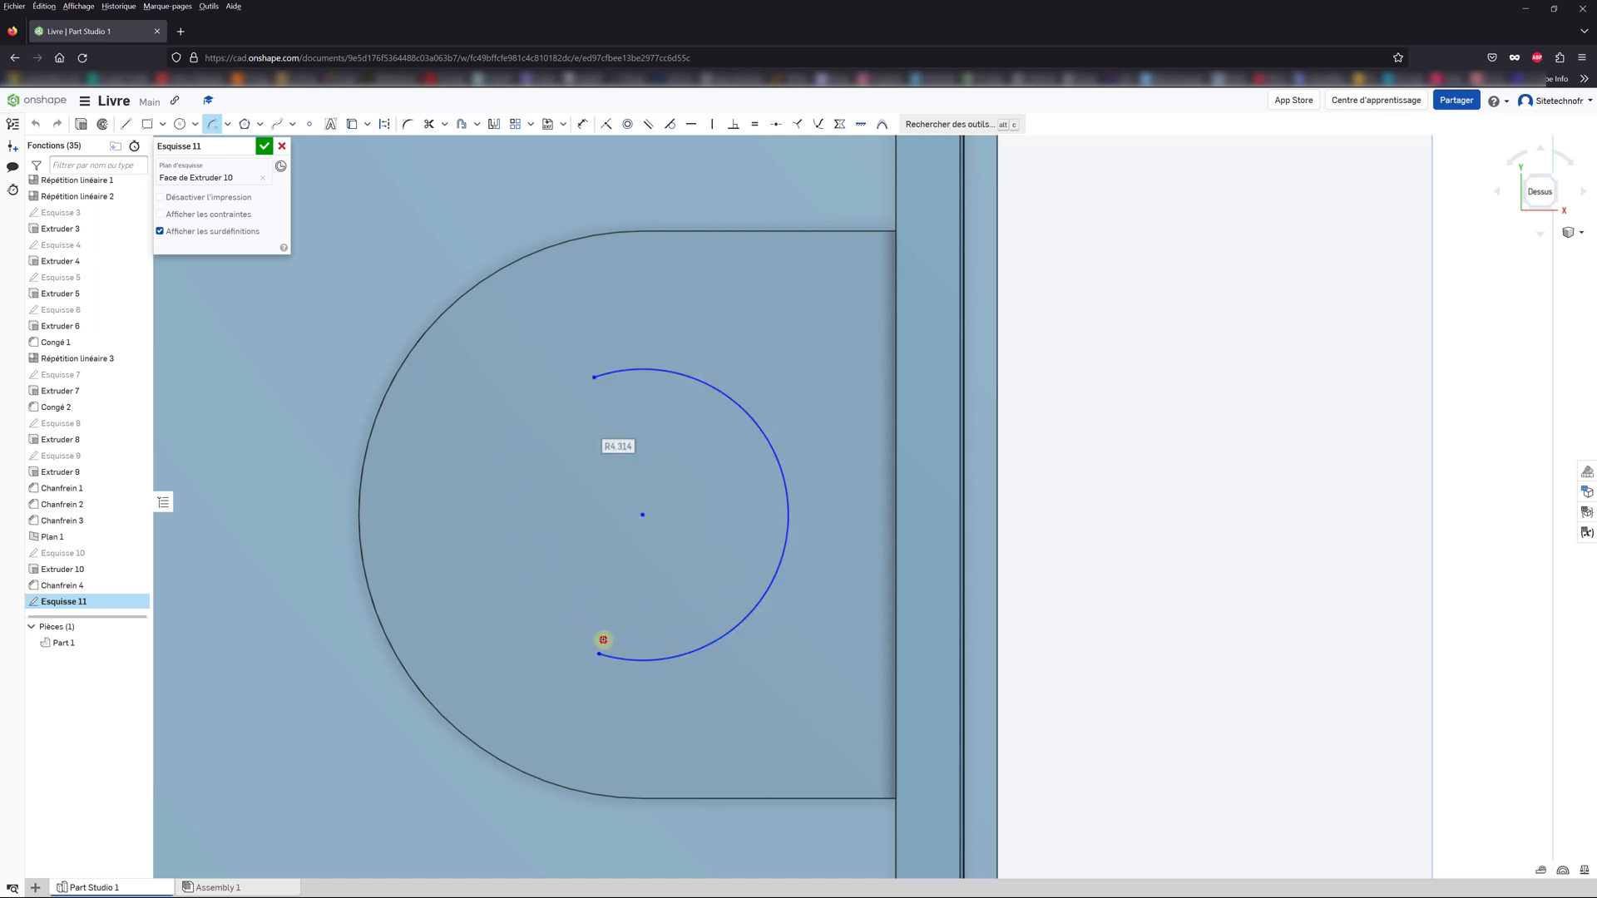
Step: Join the arc's ends with a stepped line outline past the tab's rounded tip, with a neck about 2.5 mm long and an end line about 10.8 mm
click(125, 124)
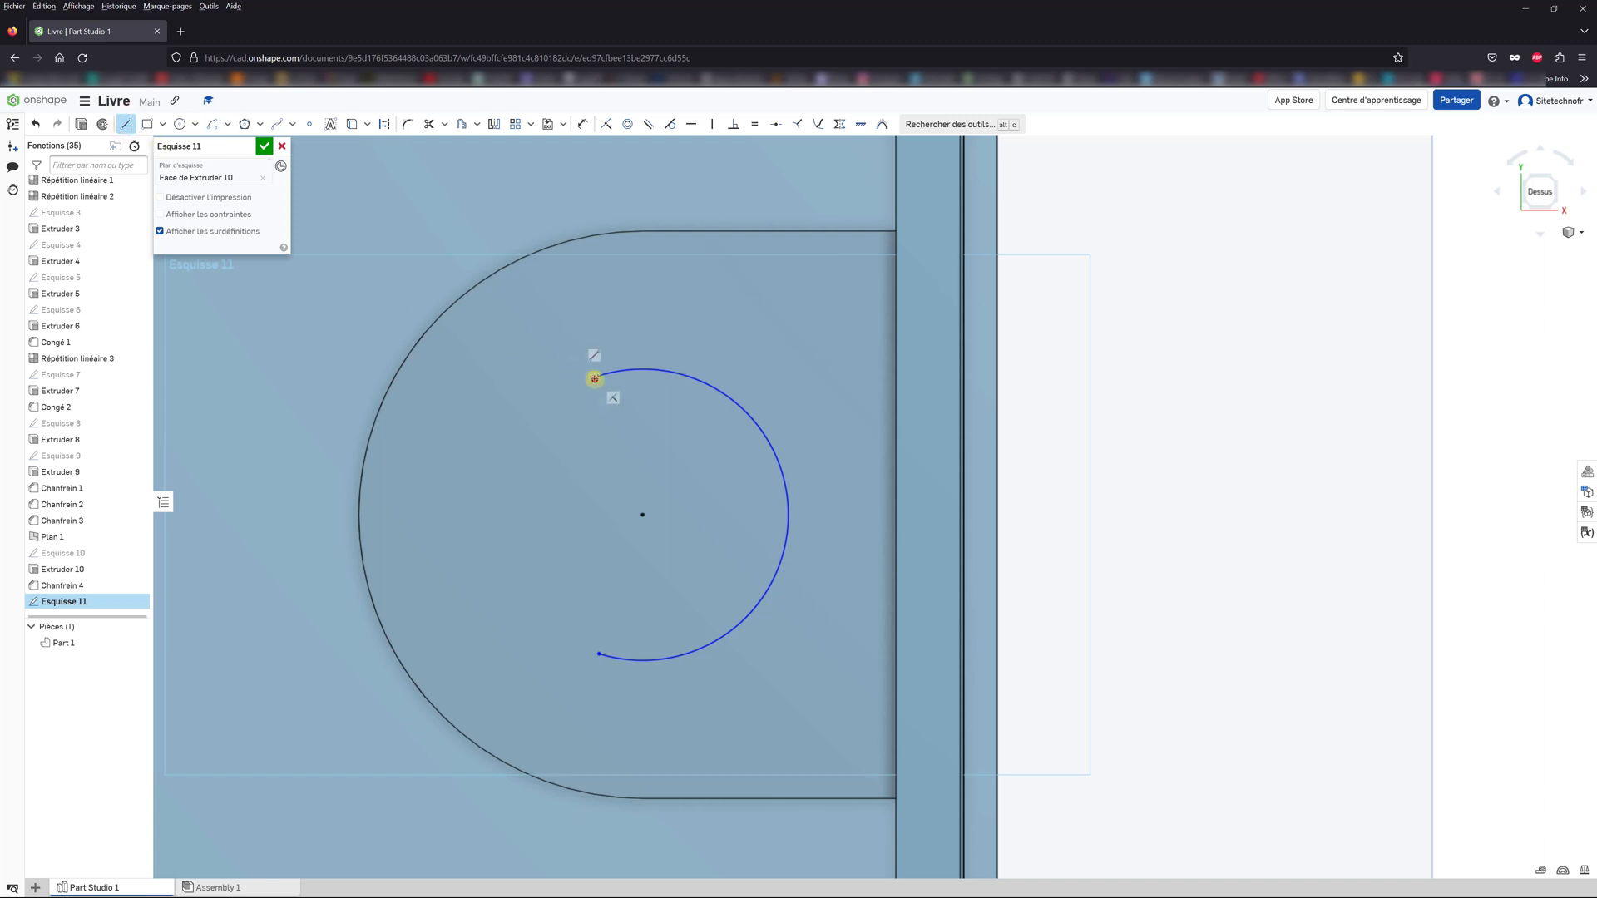
click(508, 376)
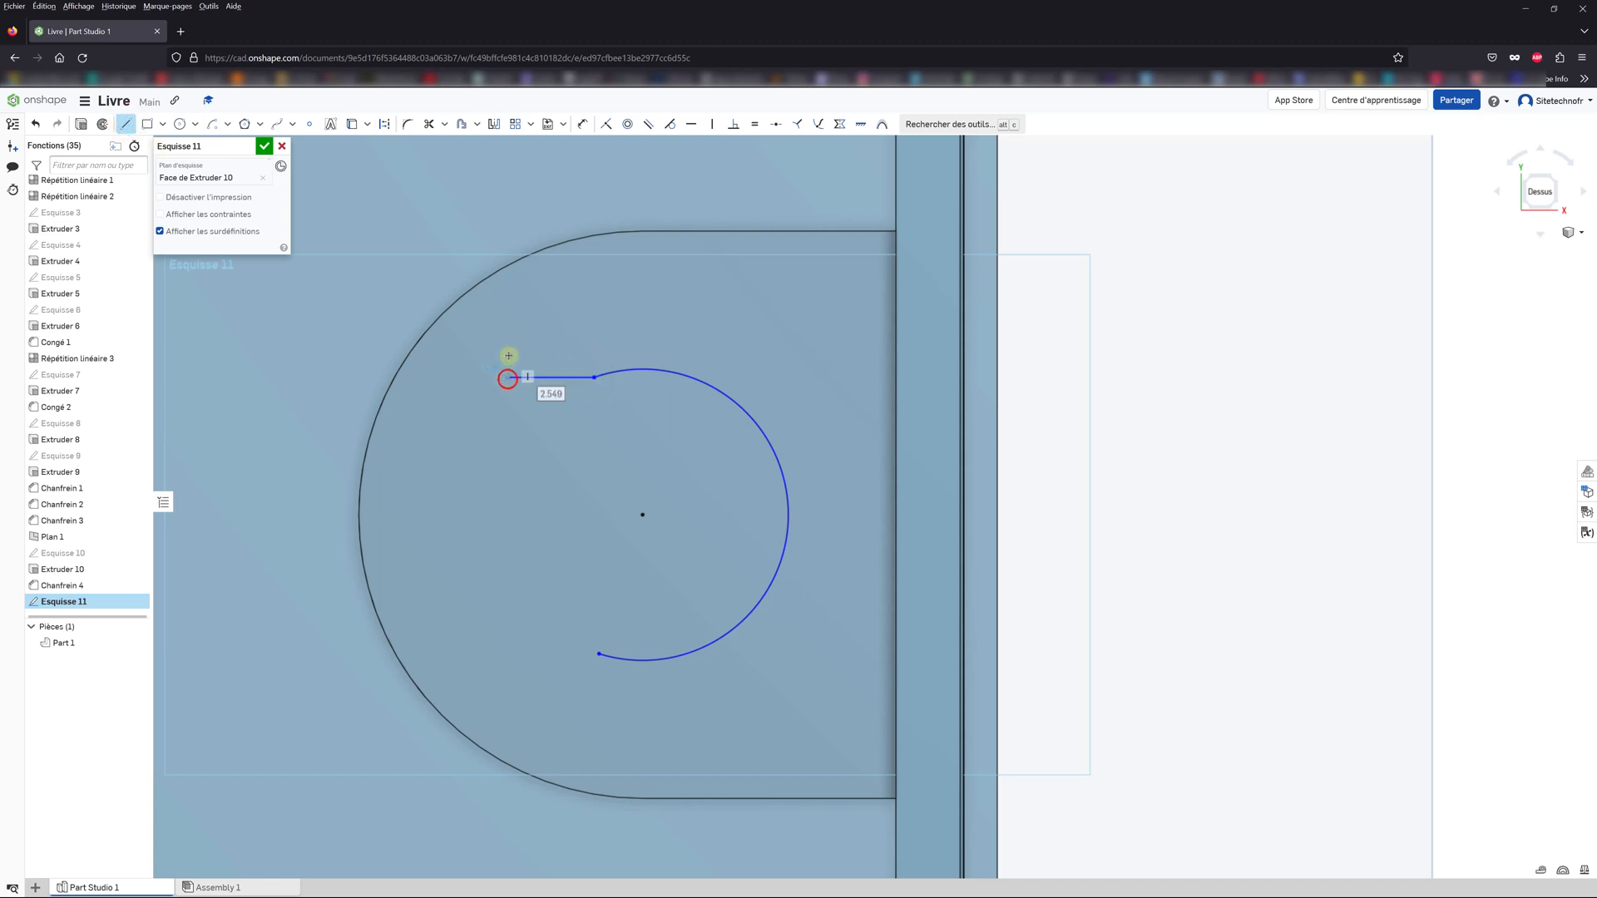
click(308, 349)
click(306, 712)
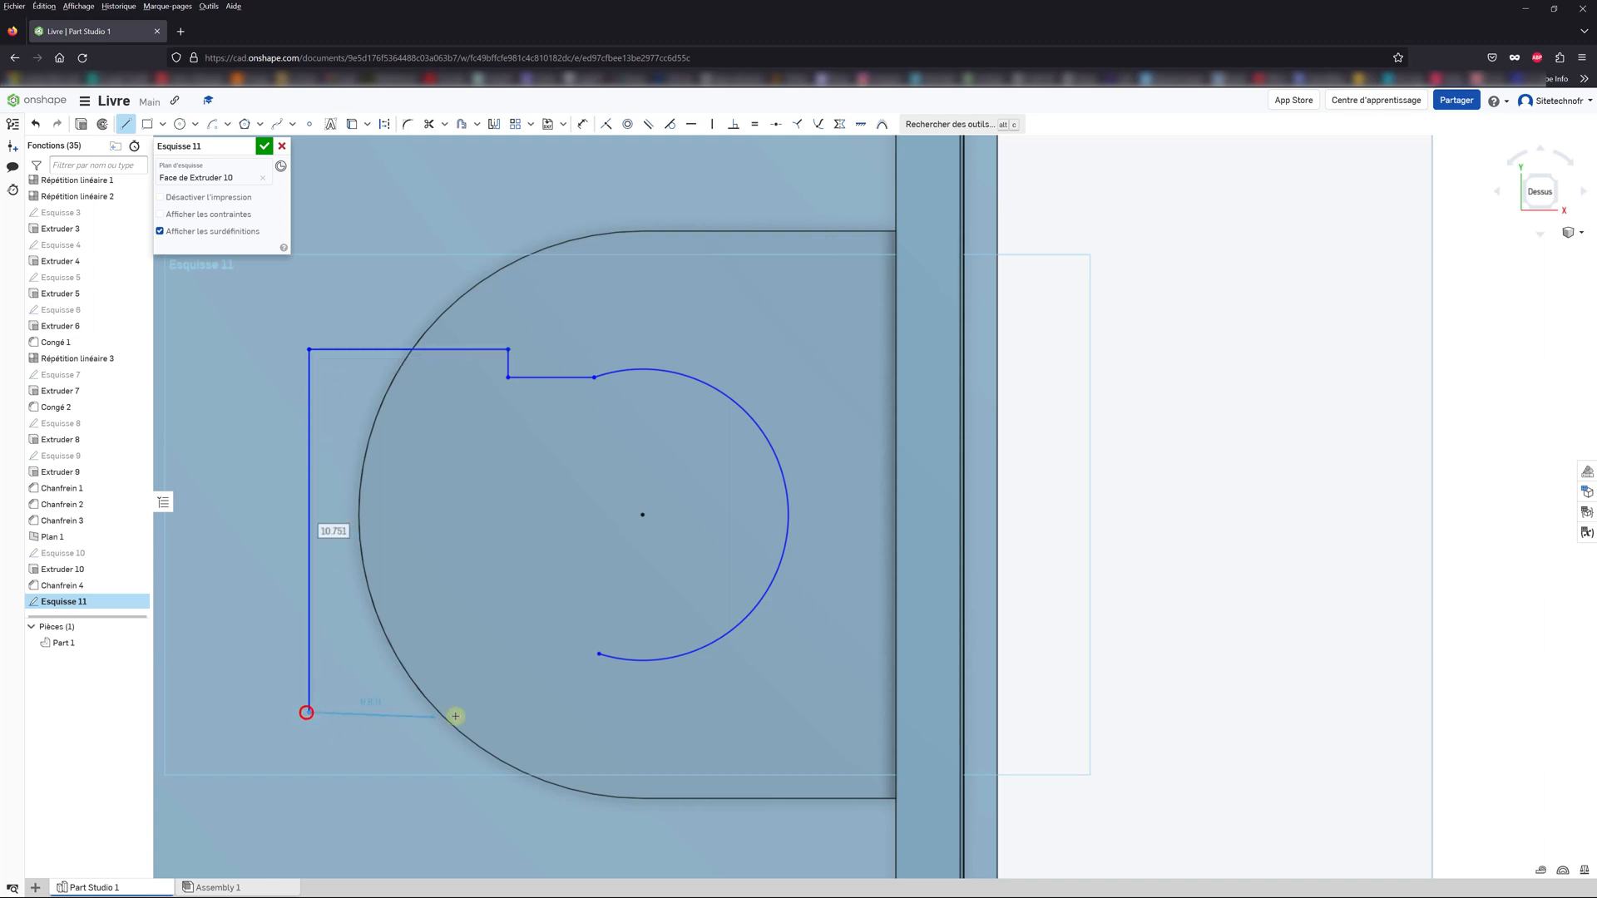
click(508, 710)
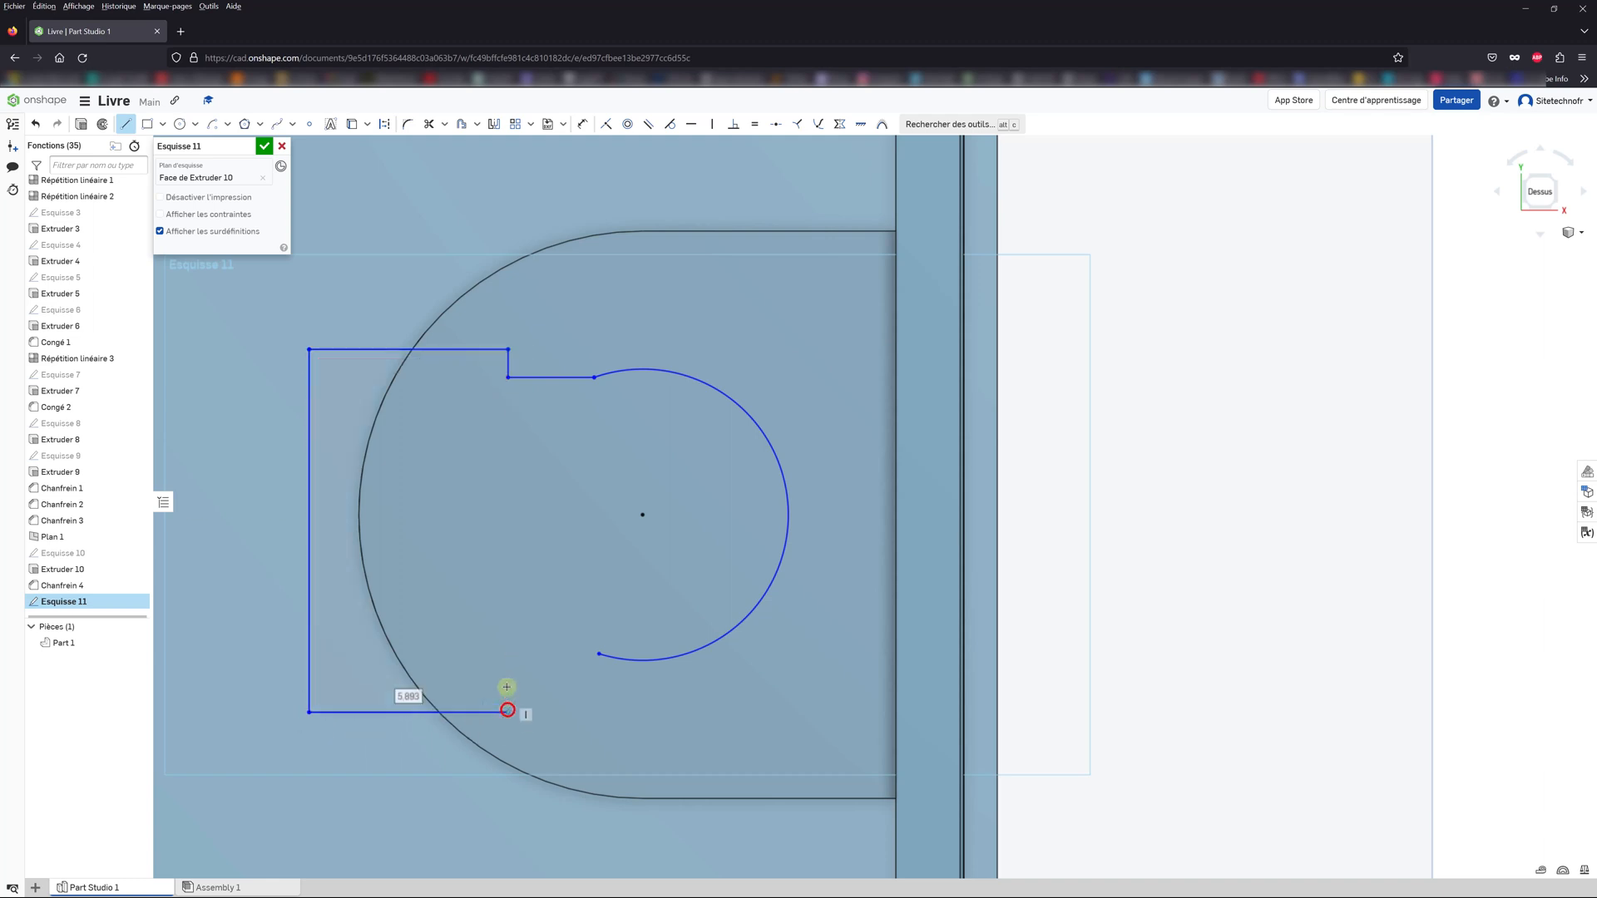
click(599, 654)
key(Escape)
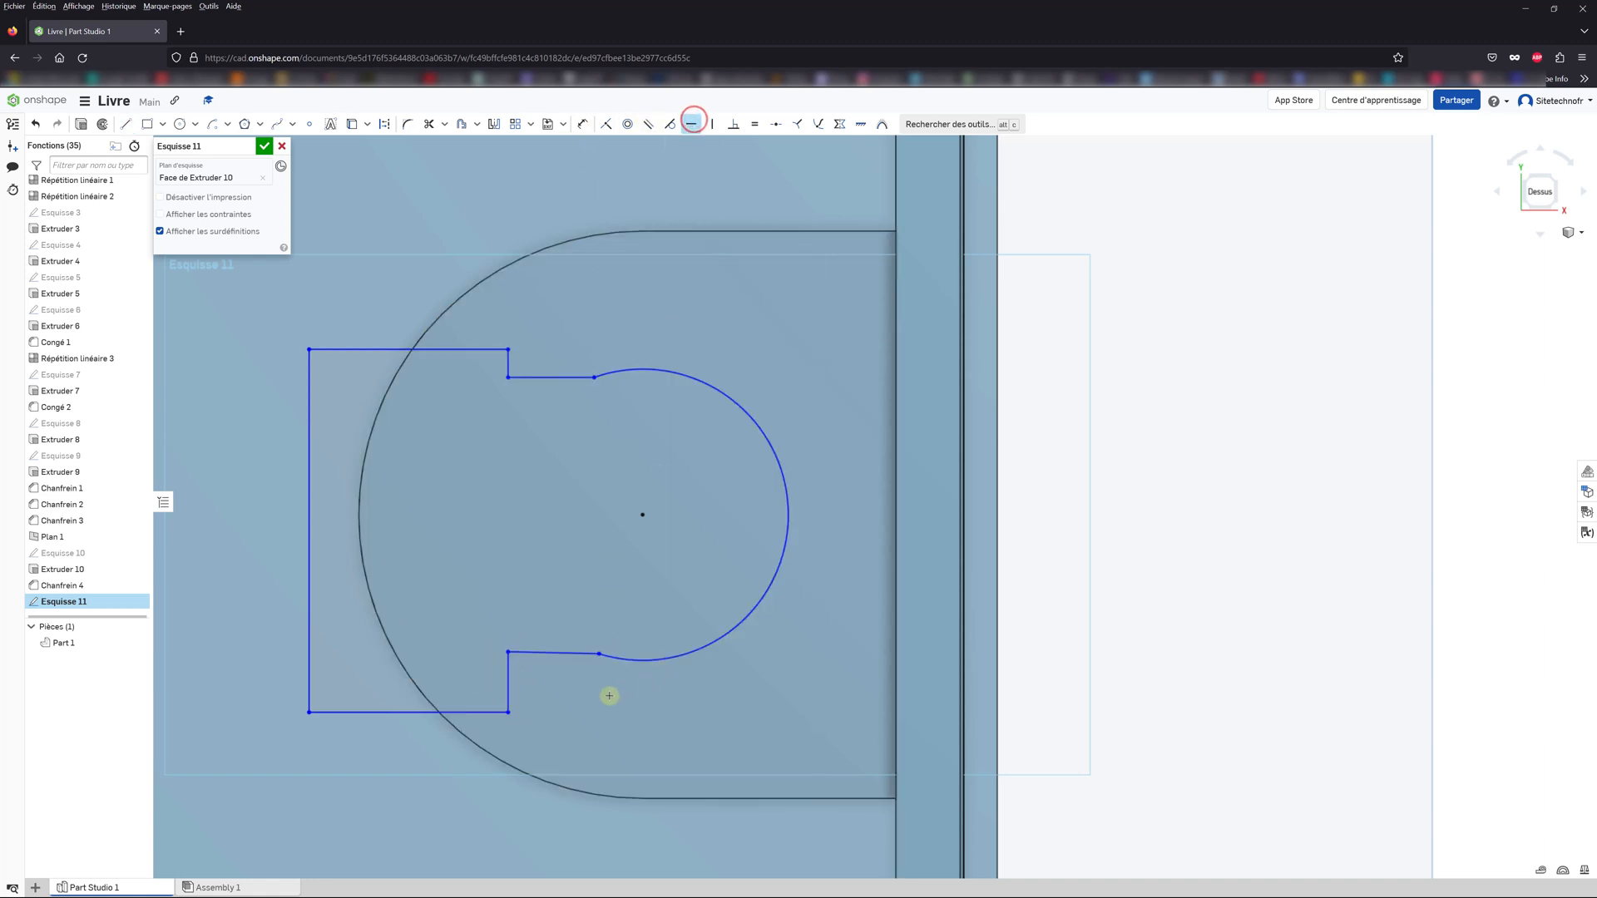
Step: Constrain the lower neck line to horizontal and the two short step lines to vertical
click(572, 655)
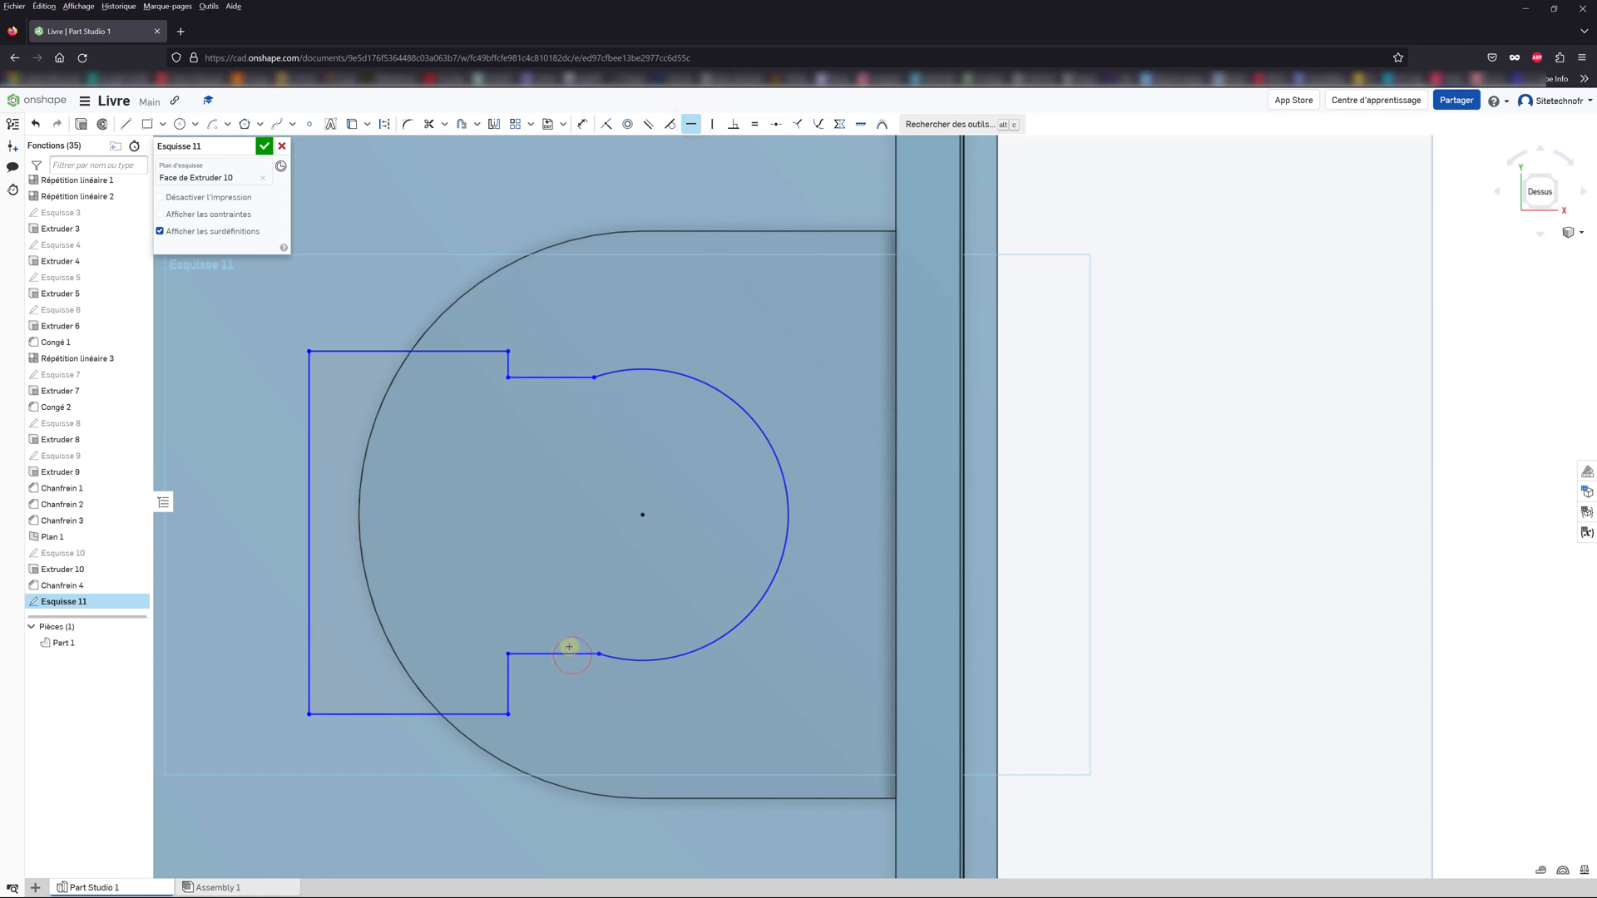
click(692, 125)
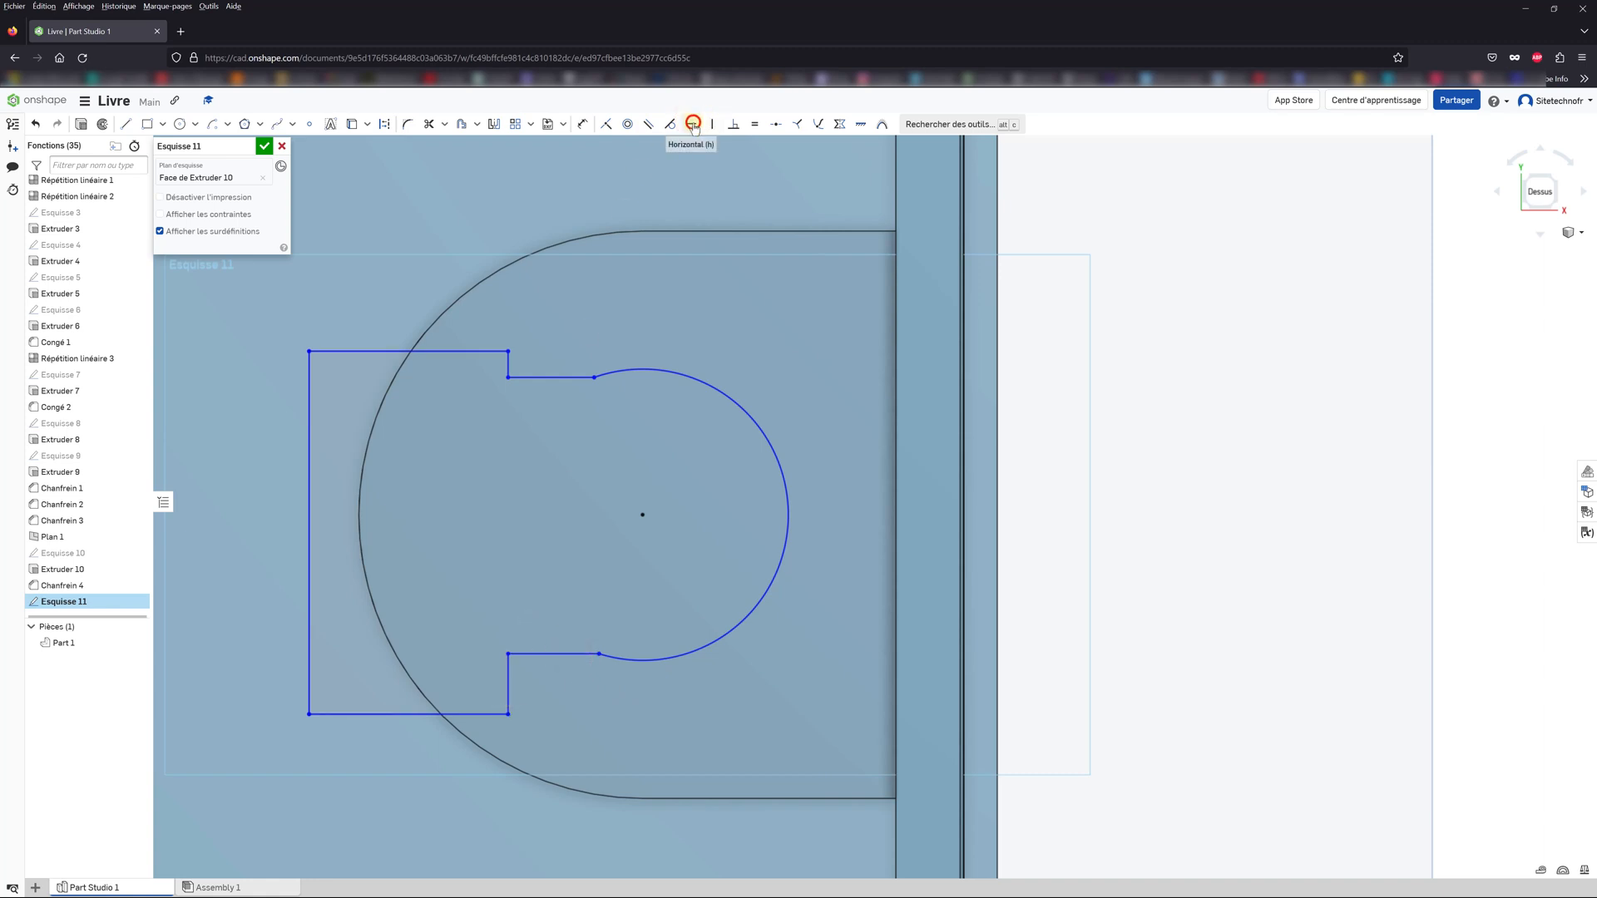
click(602, 413)
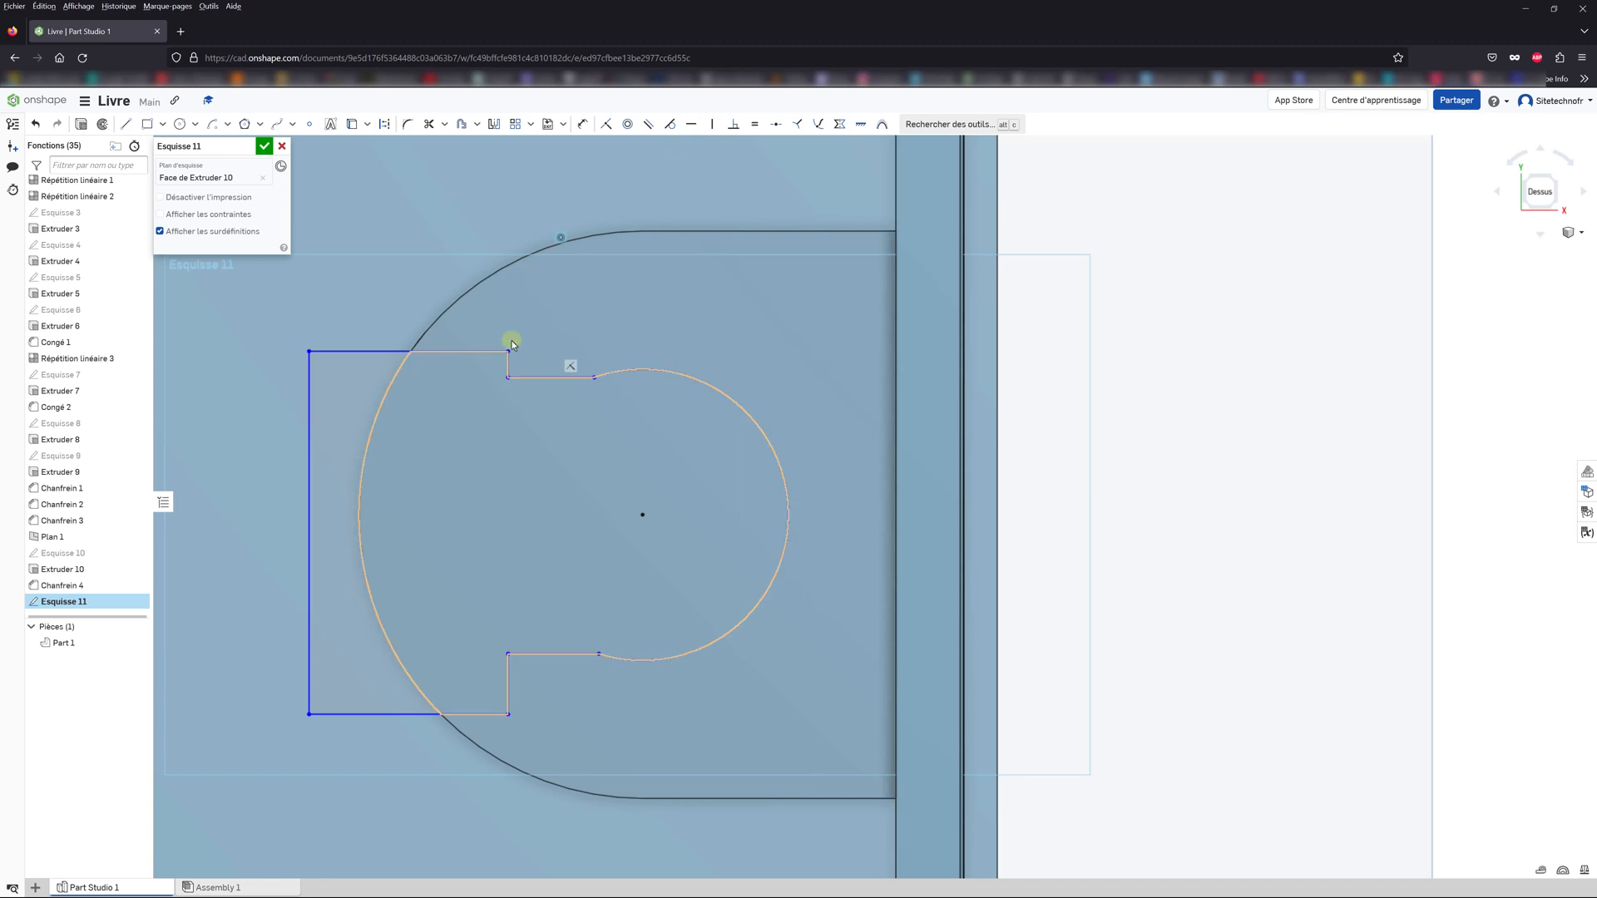
click(712, 125)
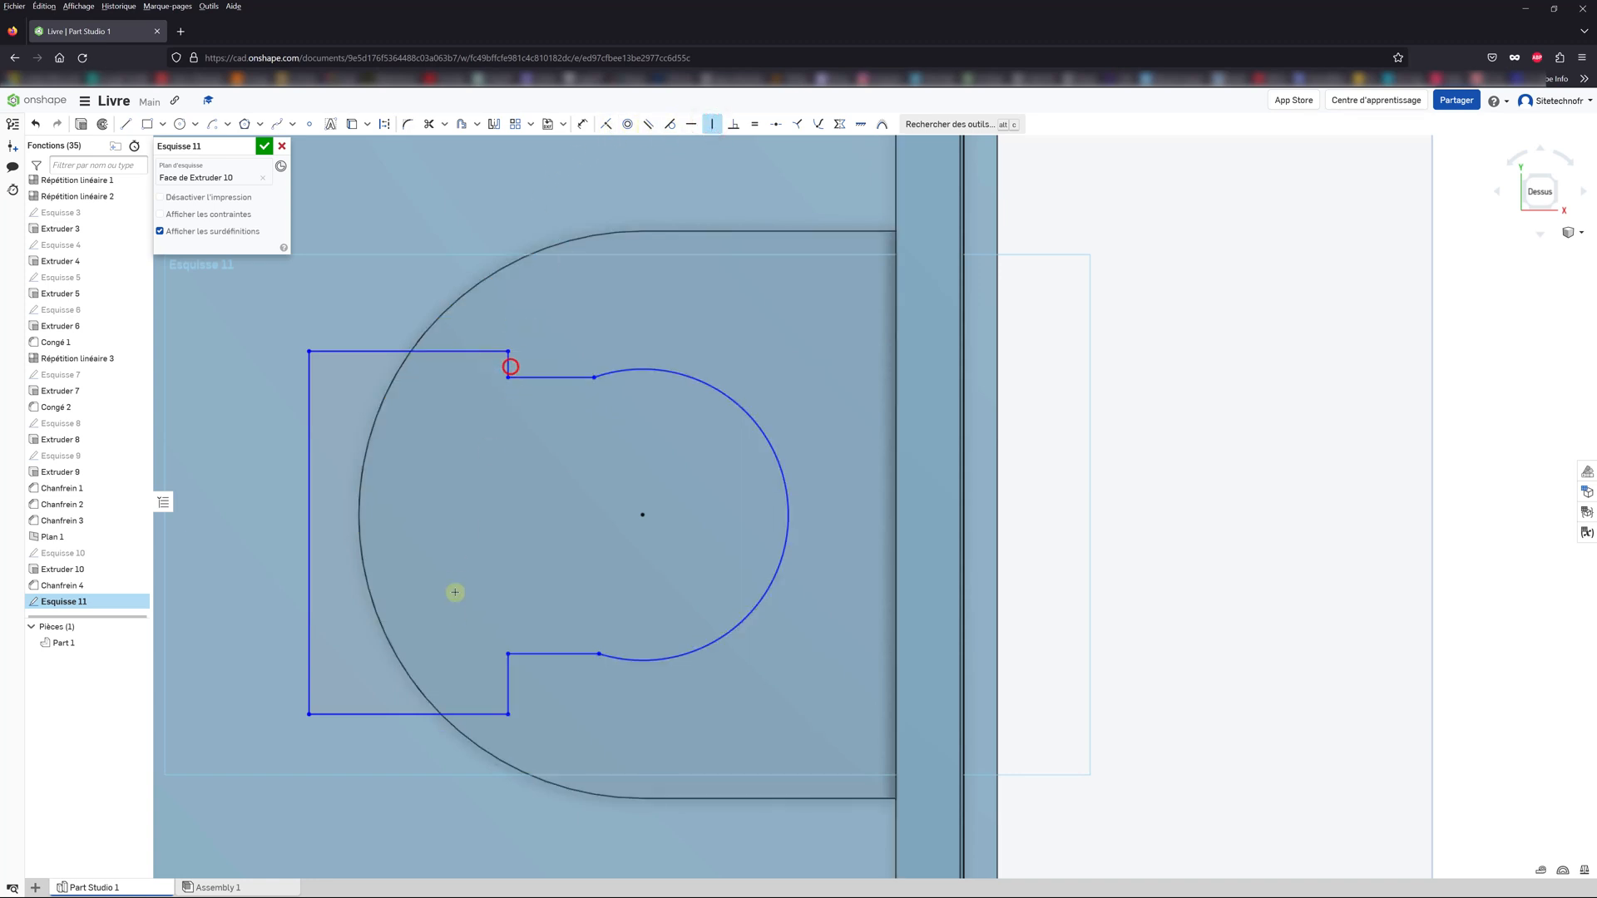
click(507, 671)
Step: Make the two short vertical step lines equal in length
click(755, 125)
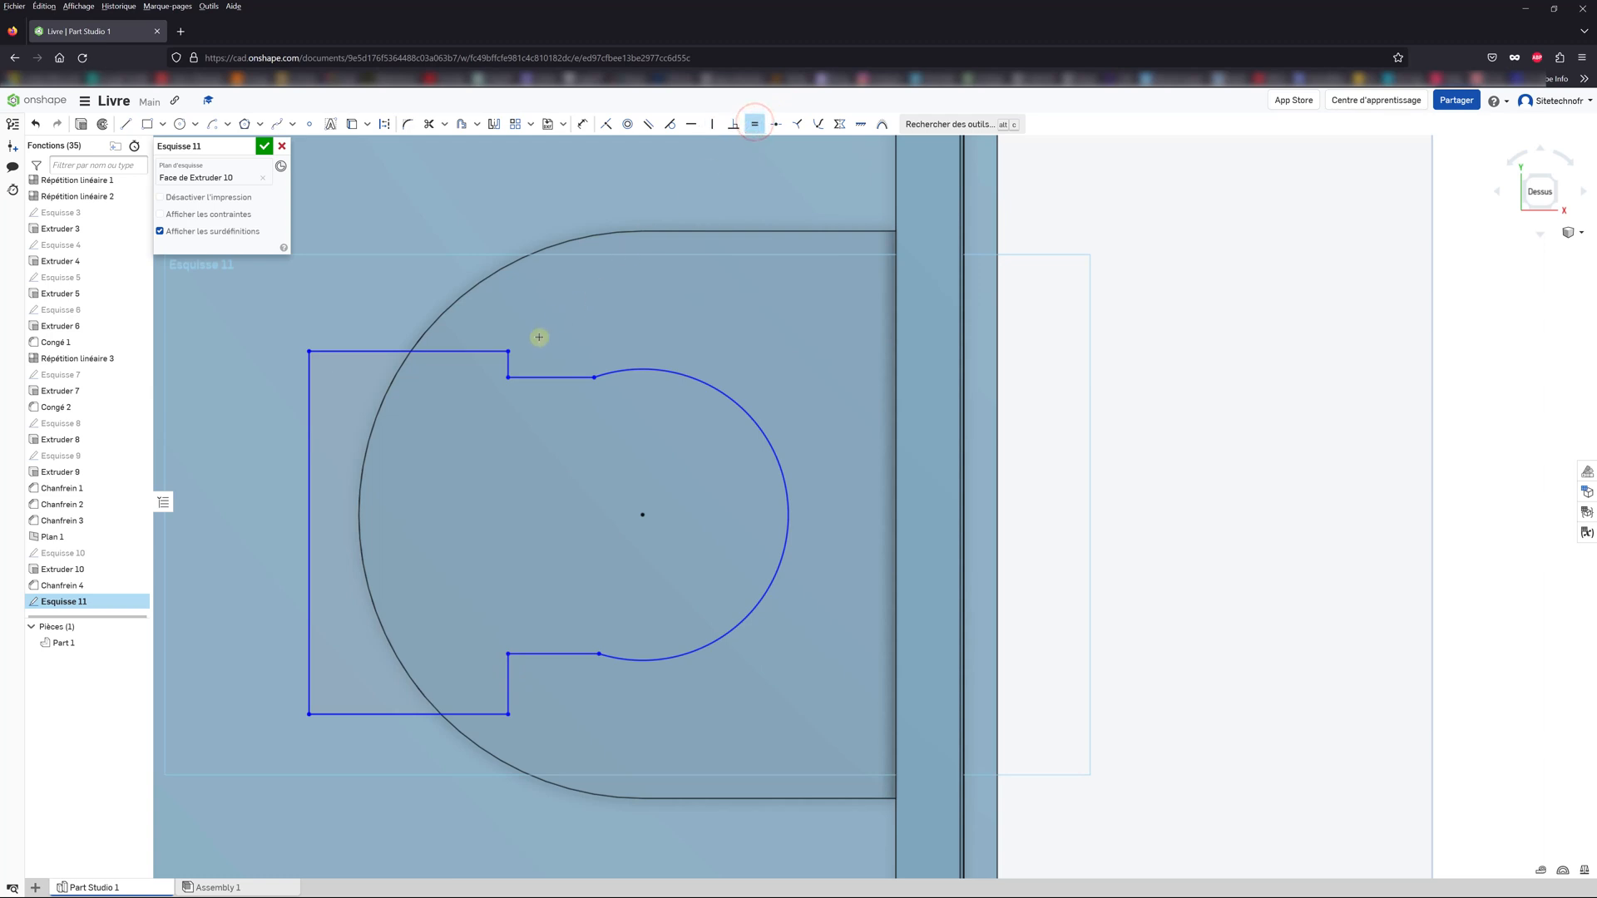
click(508, 366)
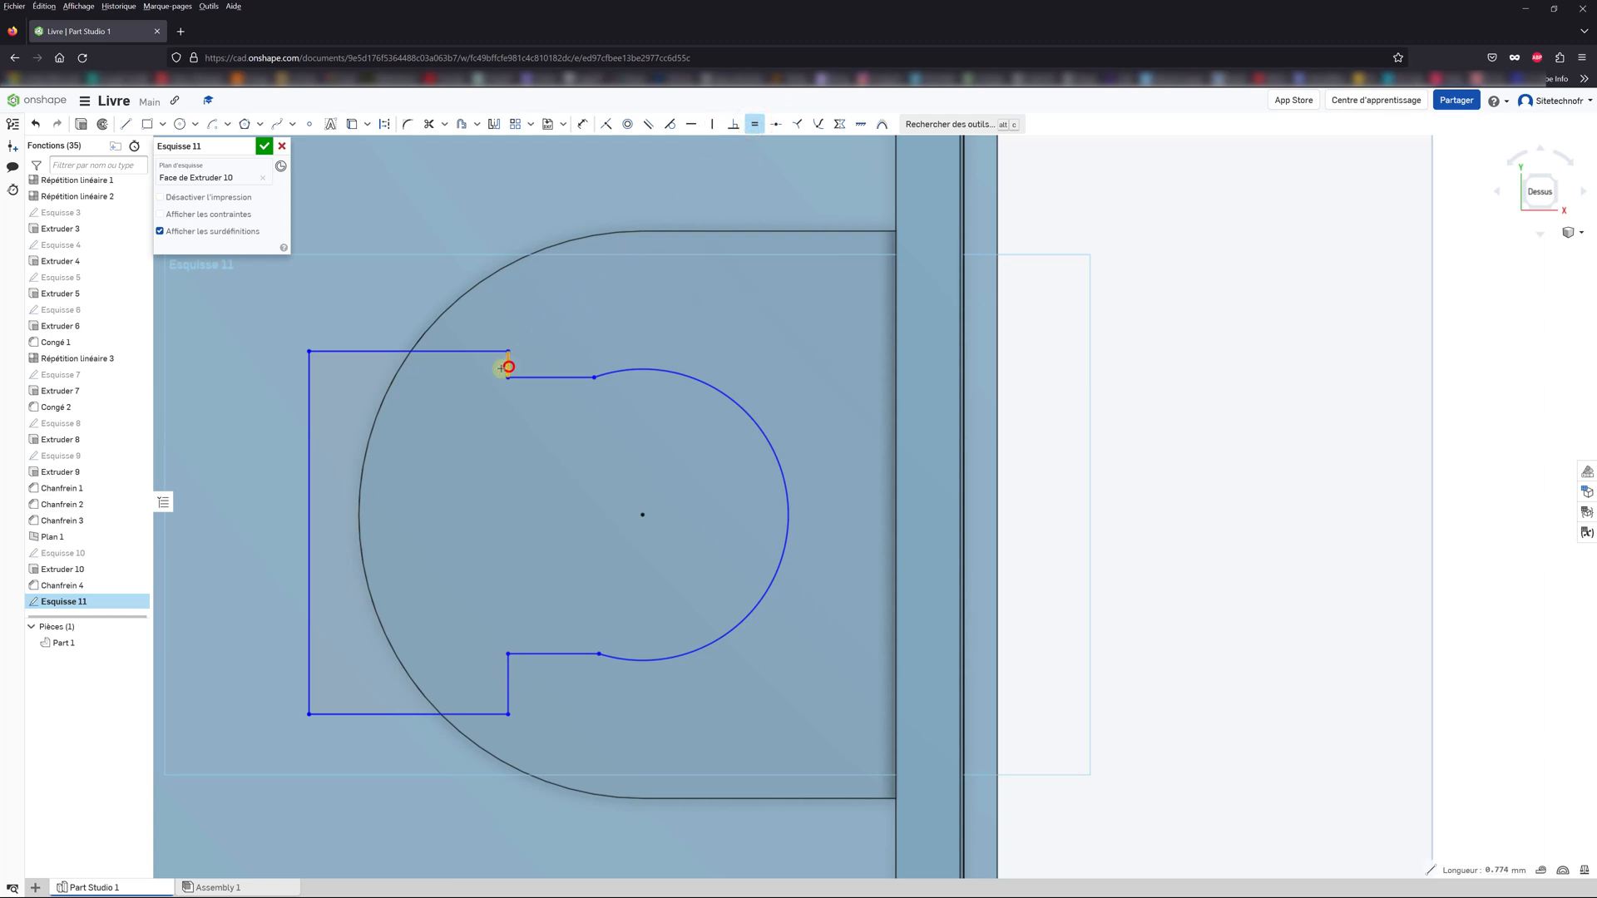
click(506, 678)
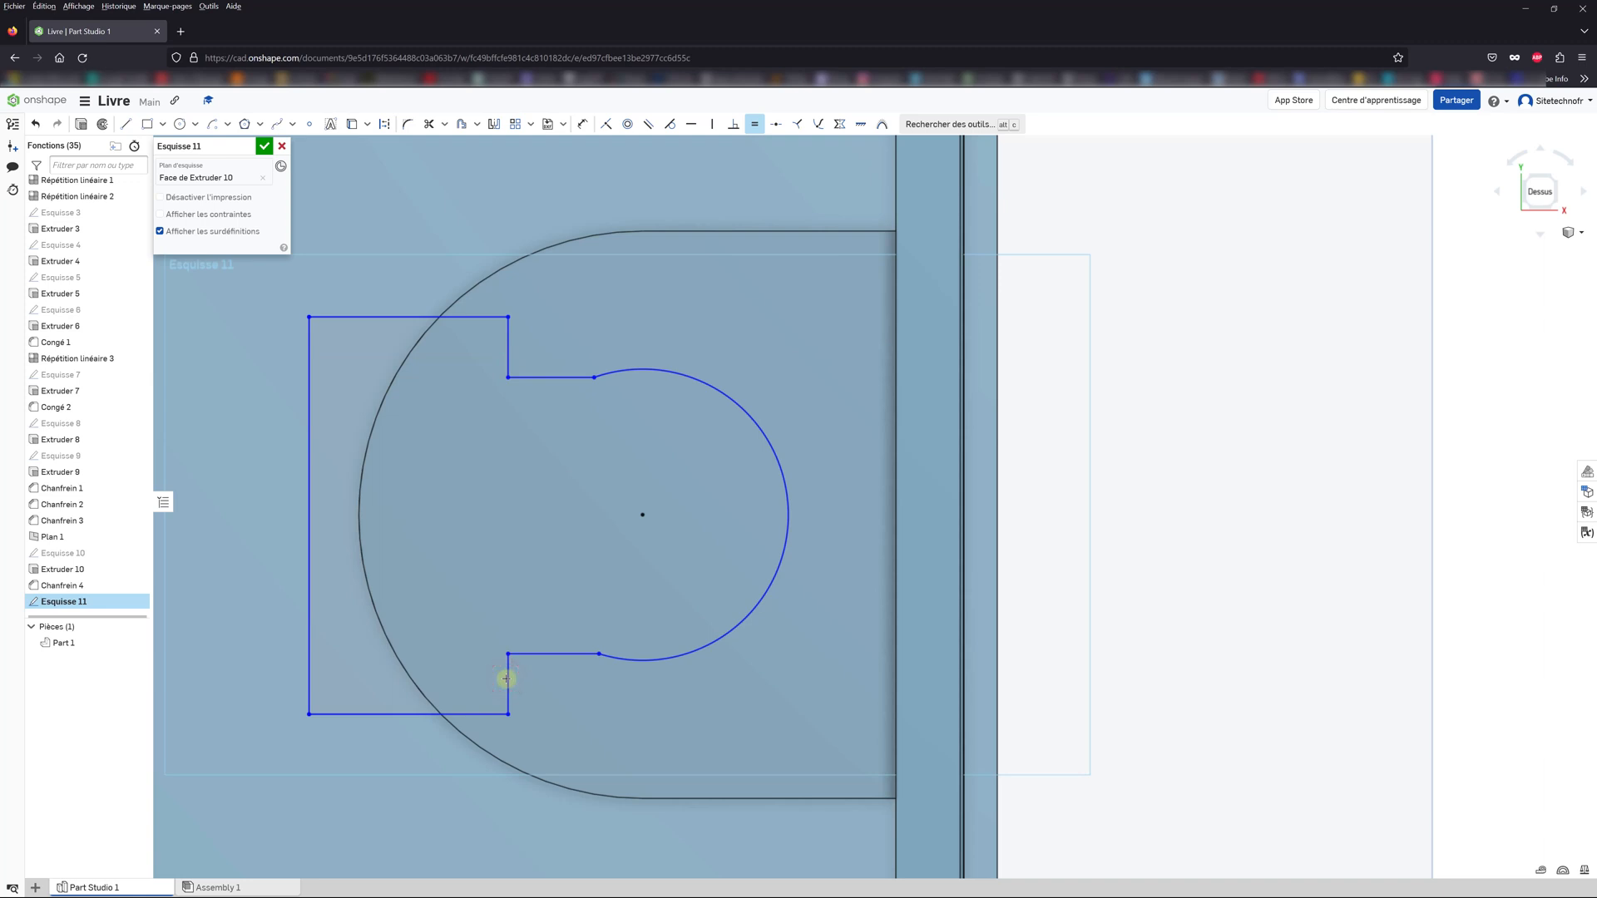
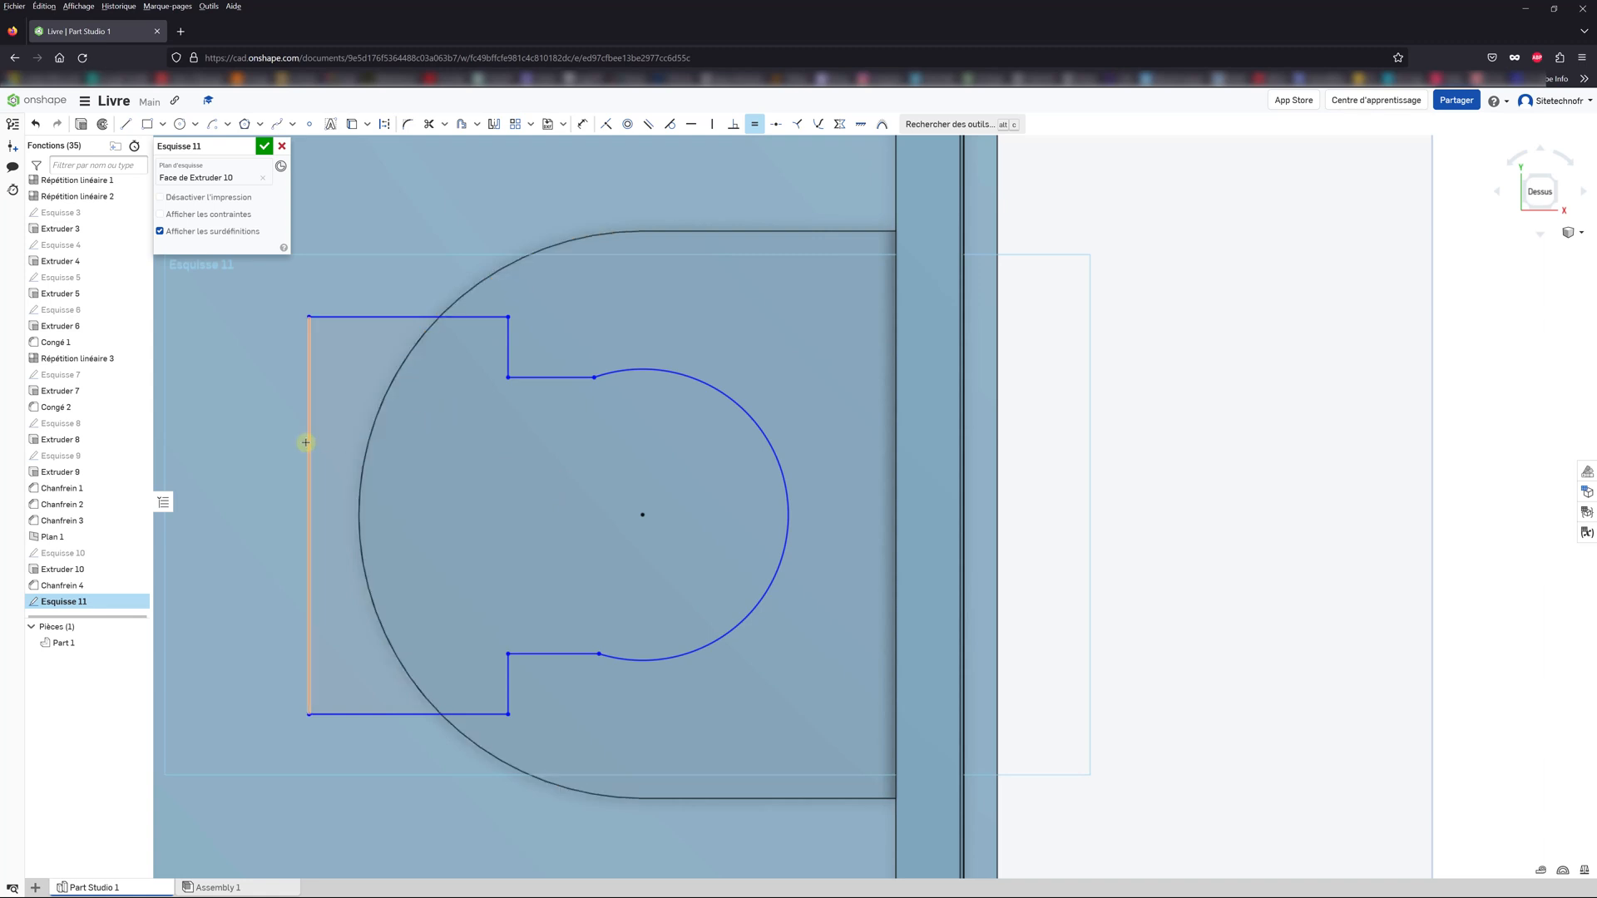
Step: Make the end line of the stepped outline tangent to the tab's rounded tip
click(668, 125)
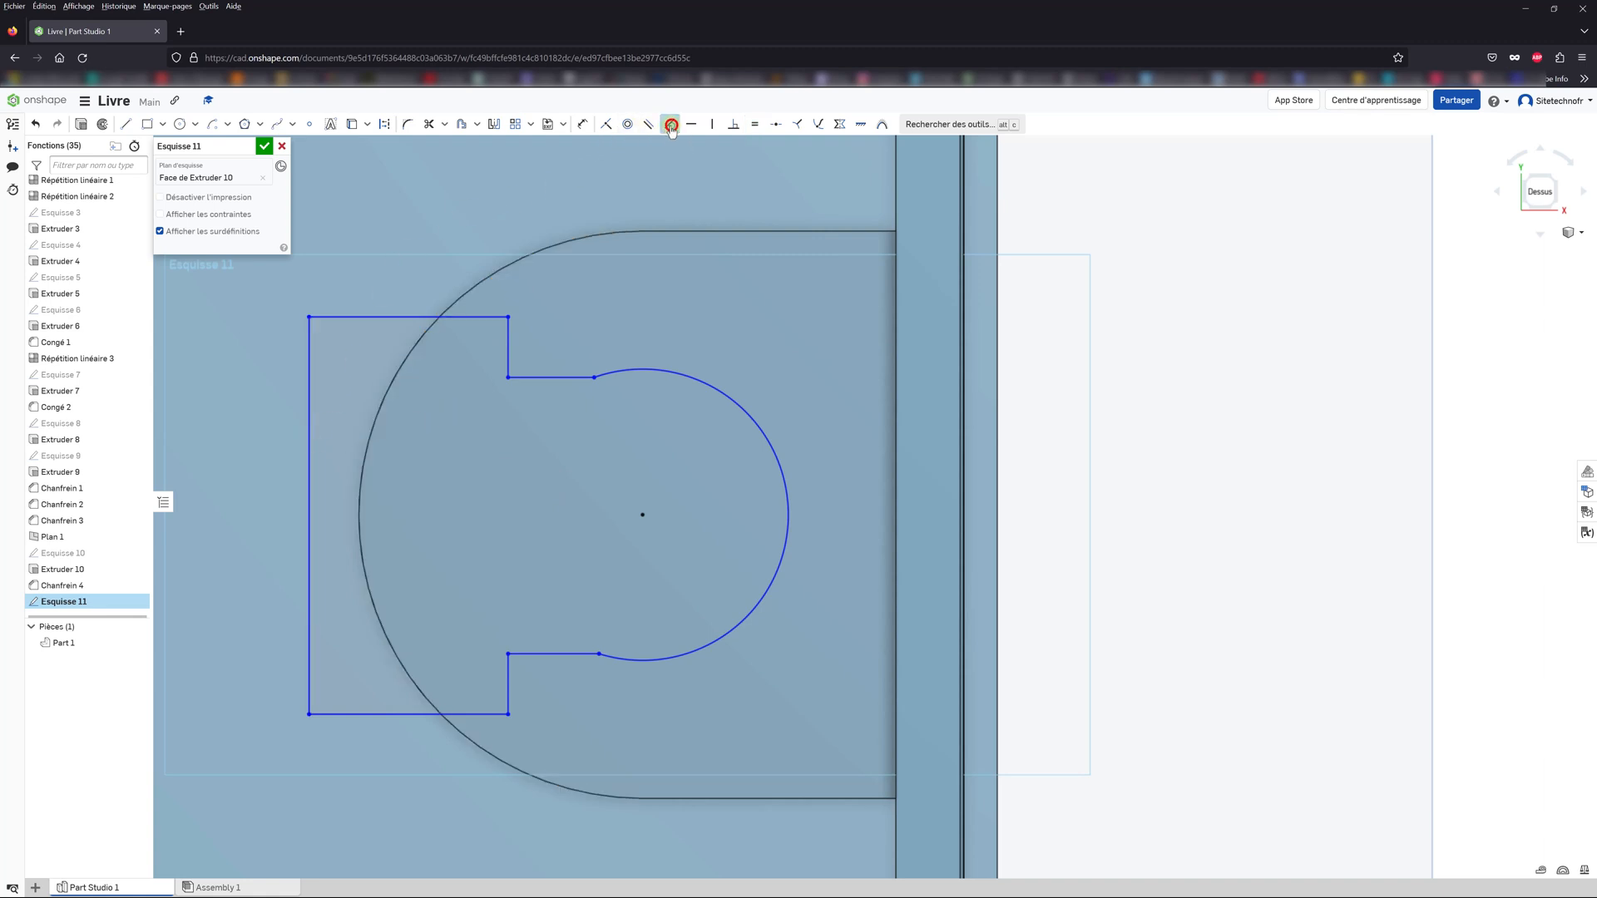
click(374, 418)
click(312, 425)
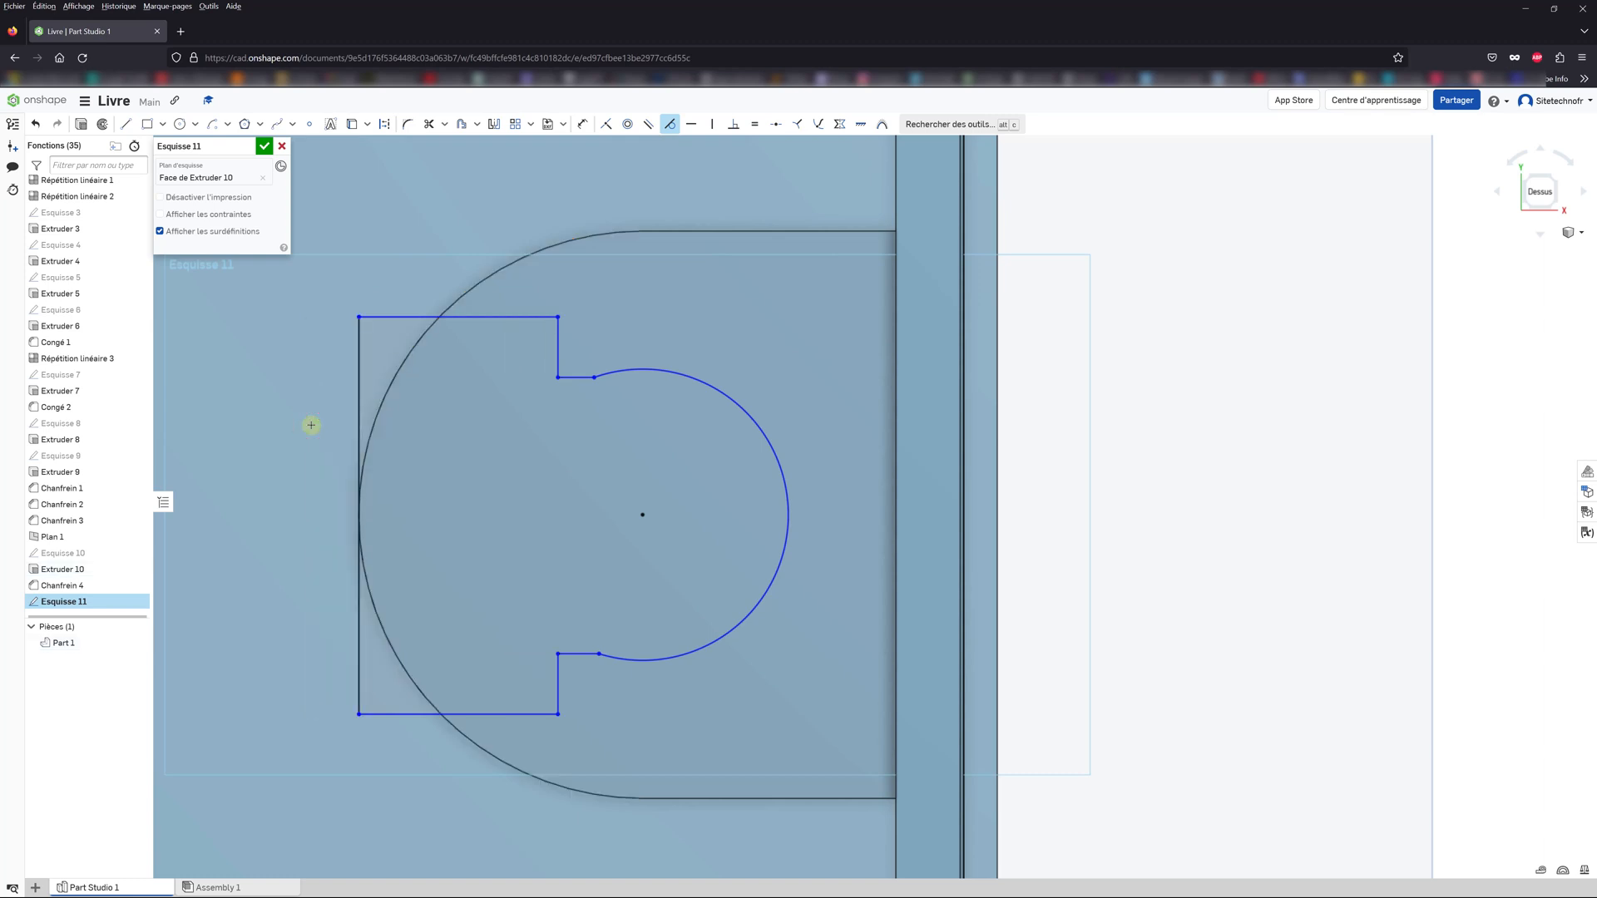
Step: Dimension the recess arc's radius to 3.3 mm
click(585, 126)
click(582, 126)
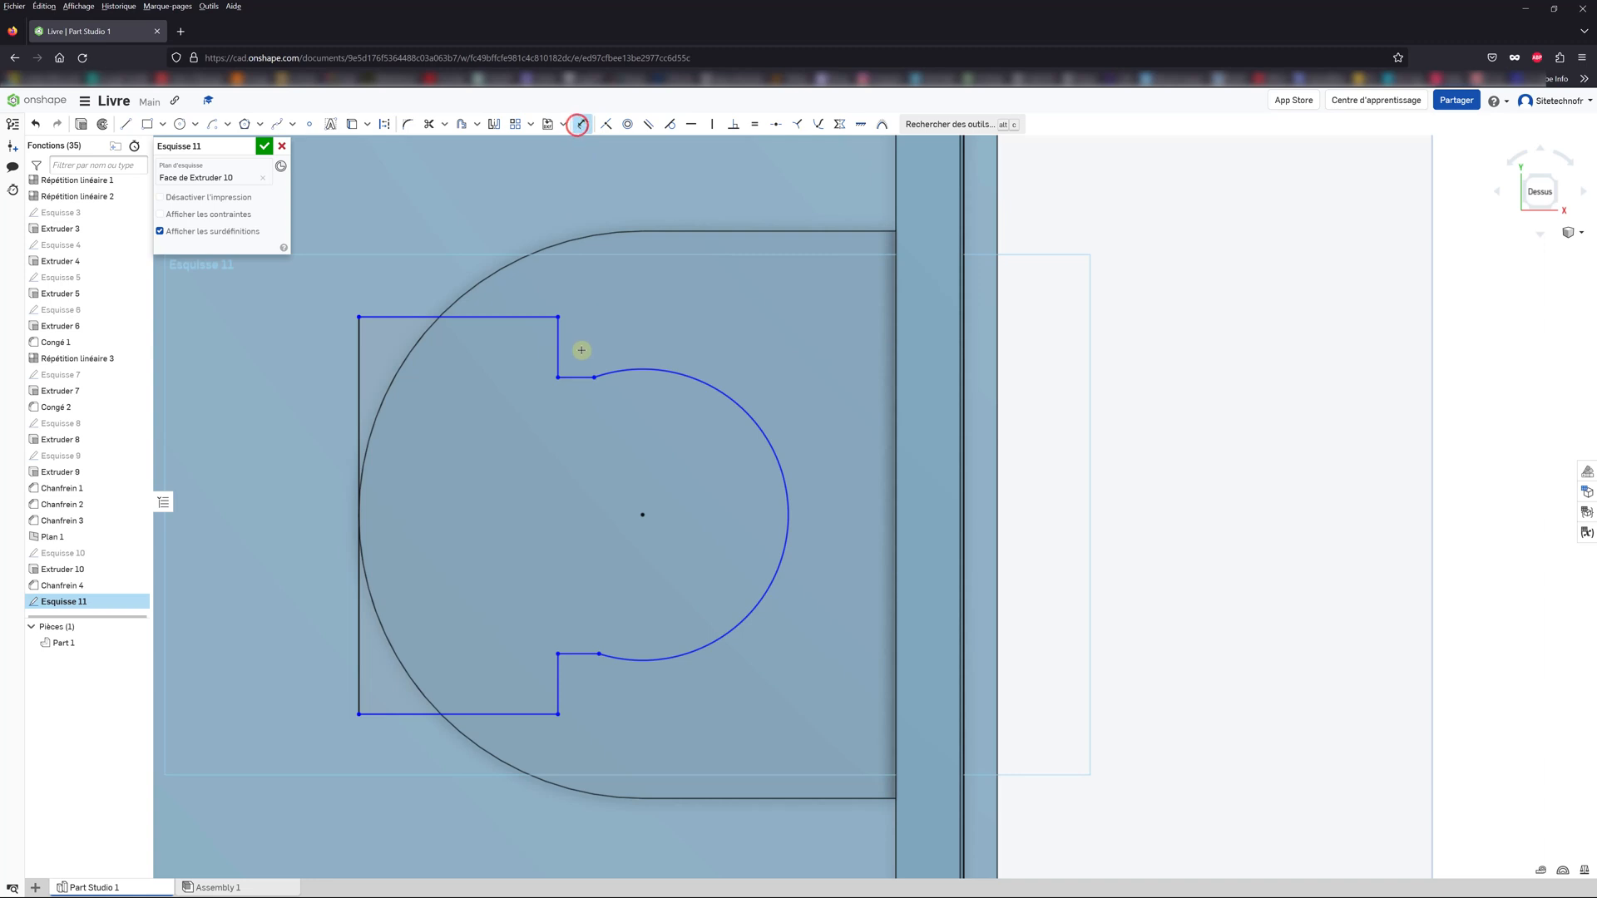
click(730, 389)
click(790, 297)
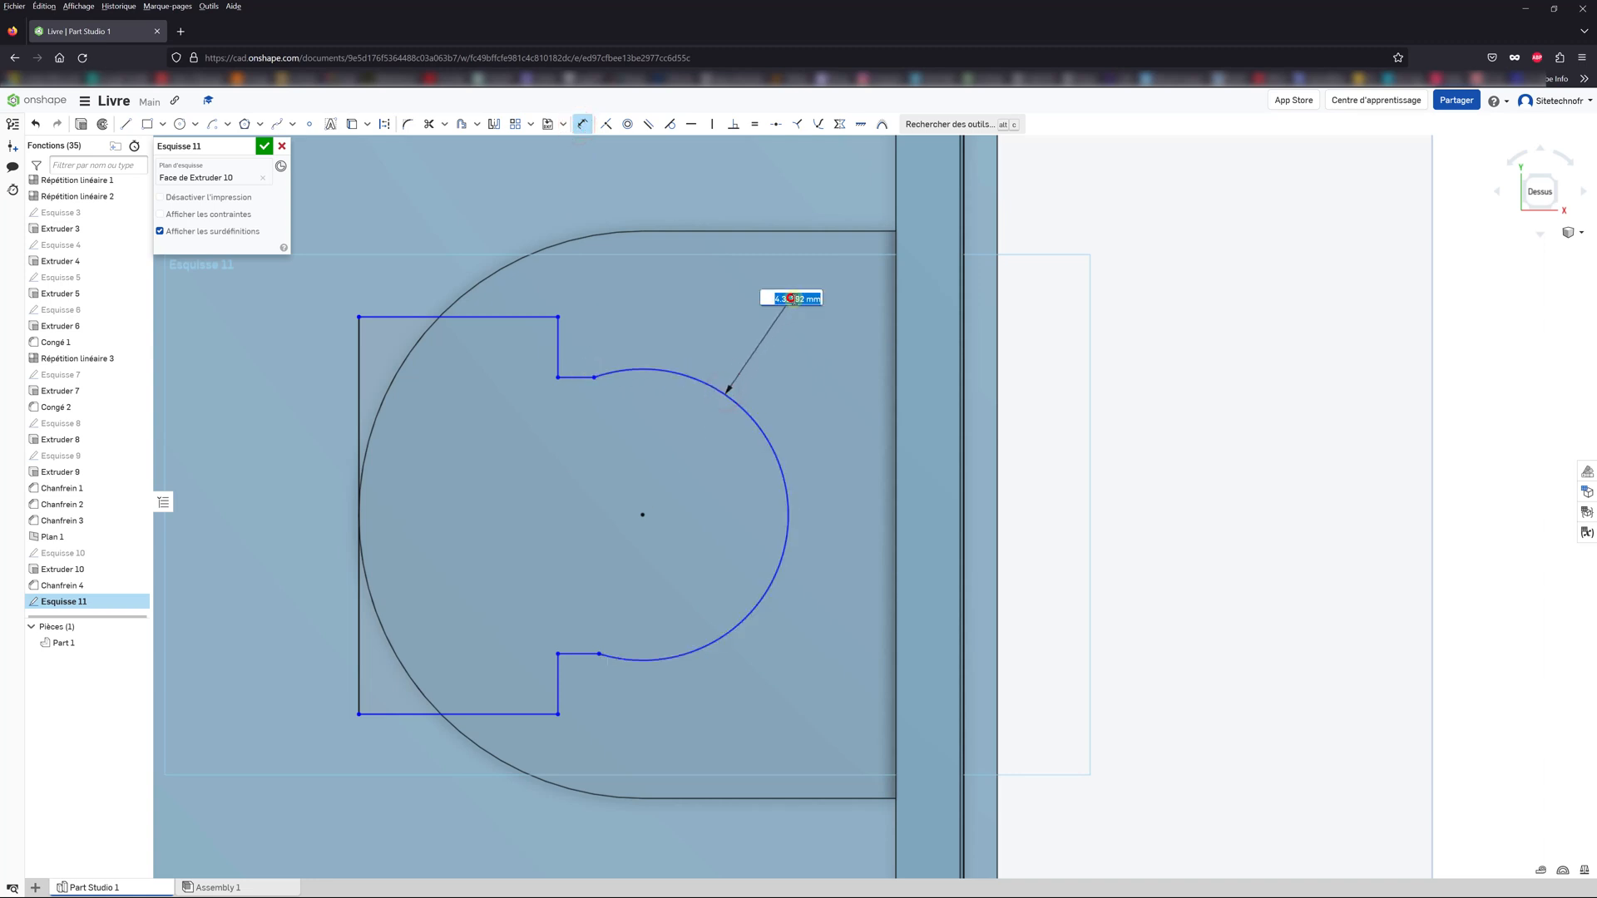
text(3)
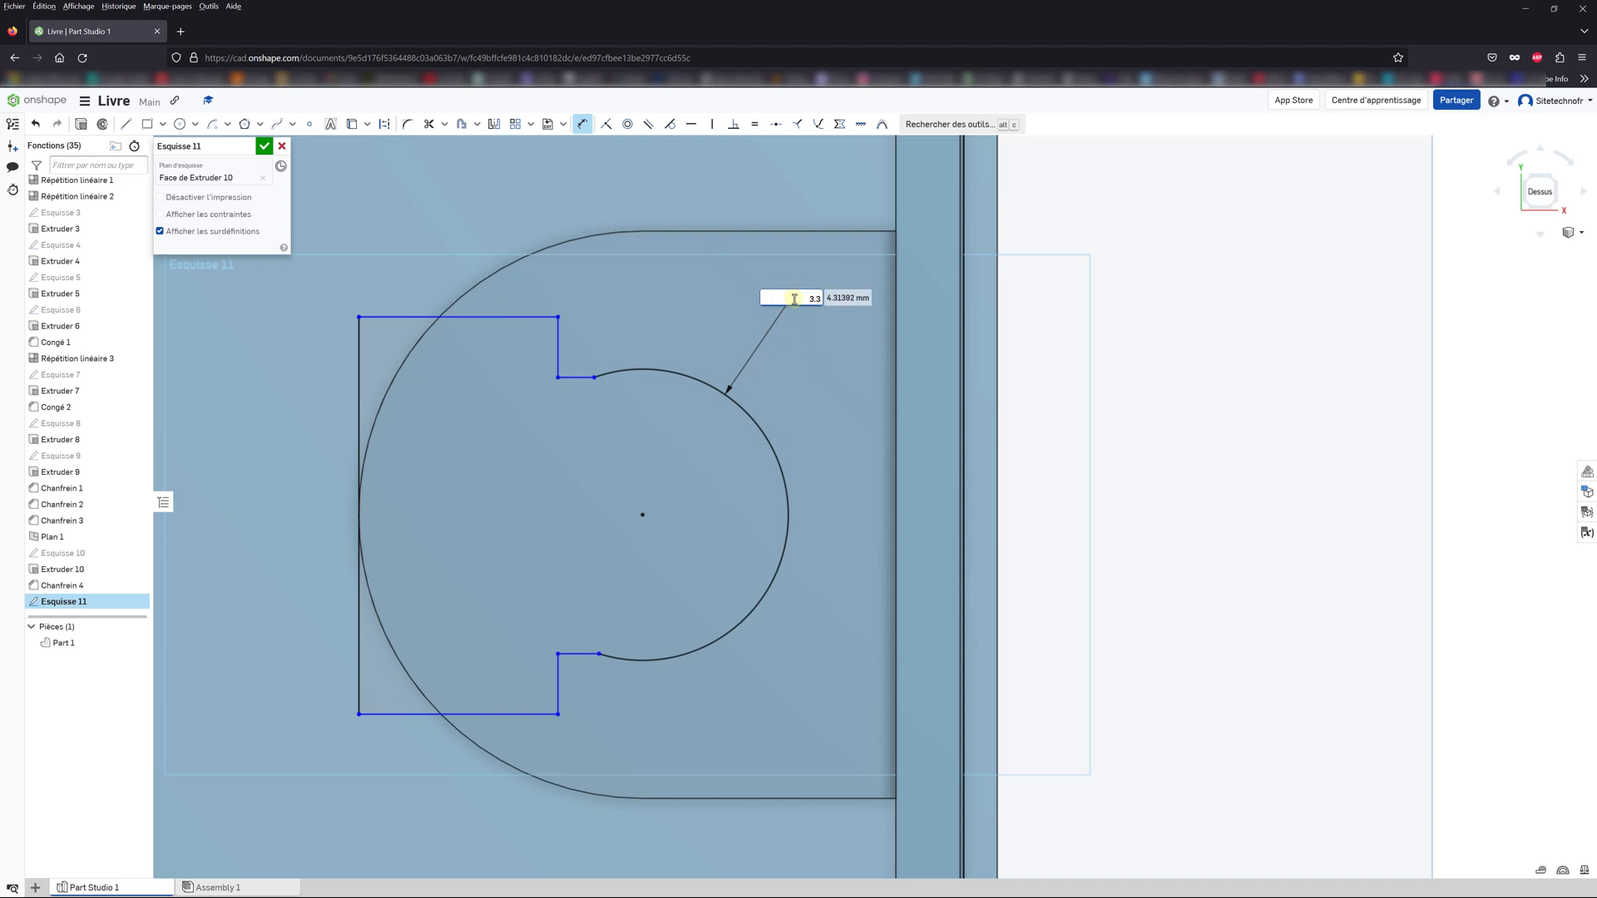
text(.3)
key(Return)
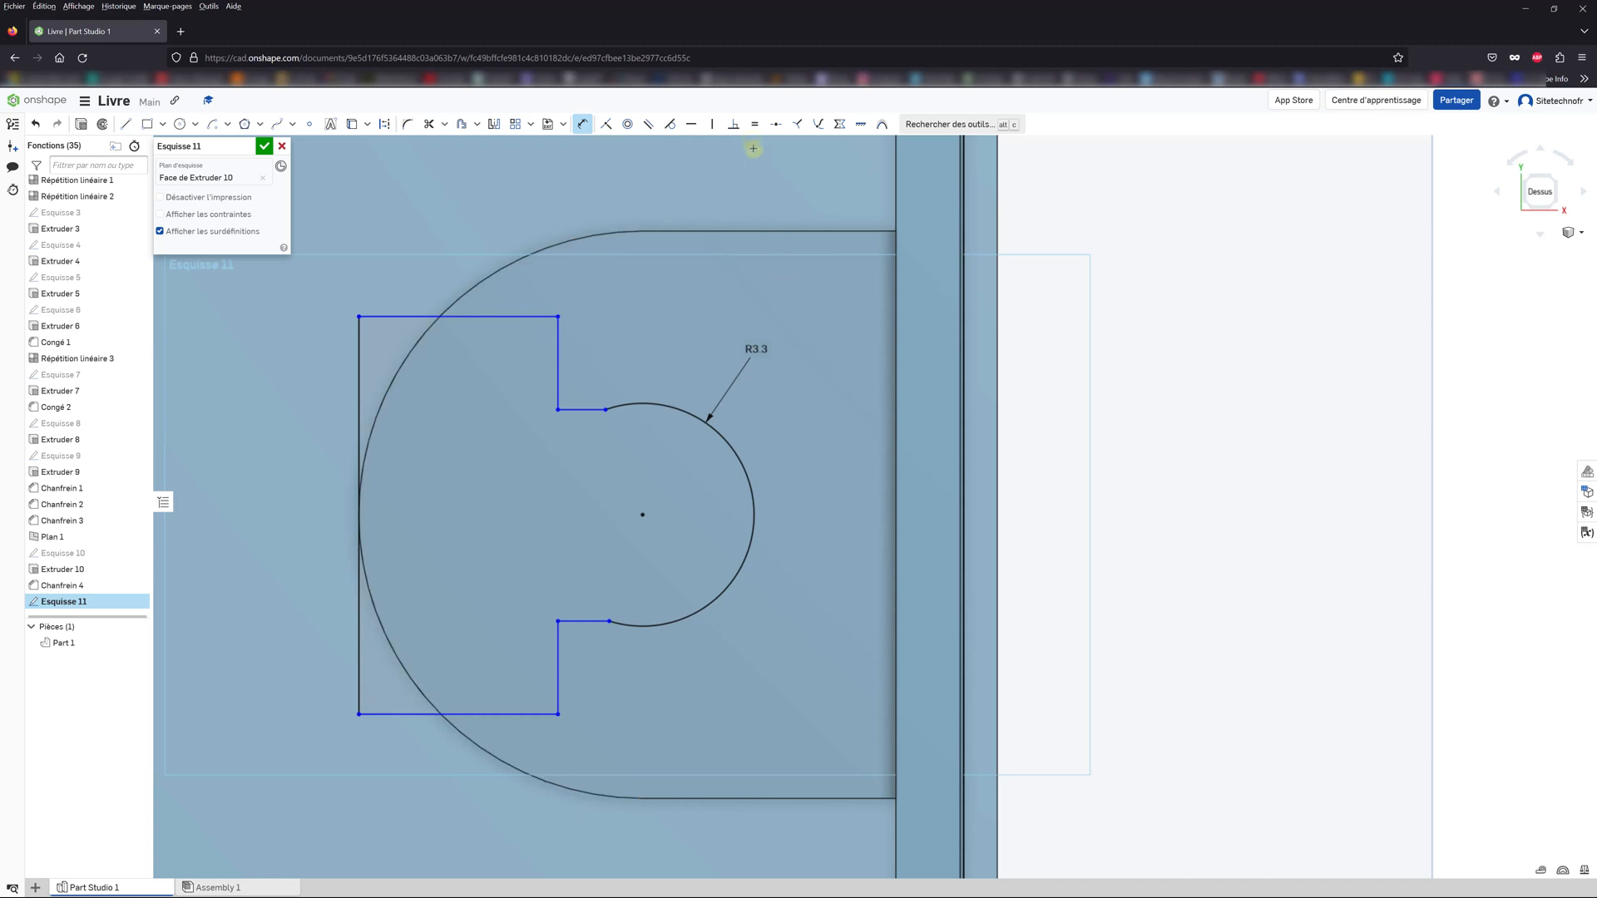
Step: Dimension the distance between the two horizontal neck lines to 5.8 mm
click(597, 411)
click(590, 620)
click(582, 512)
text(5.8)
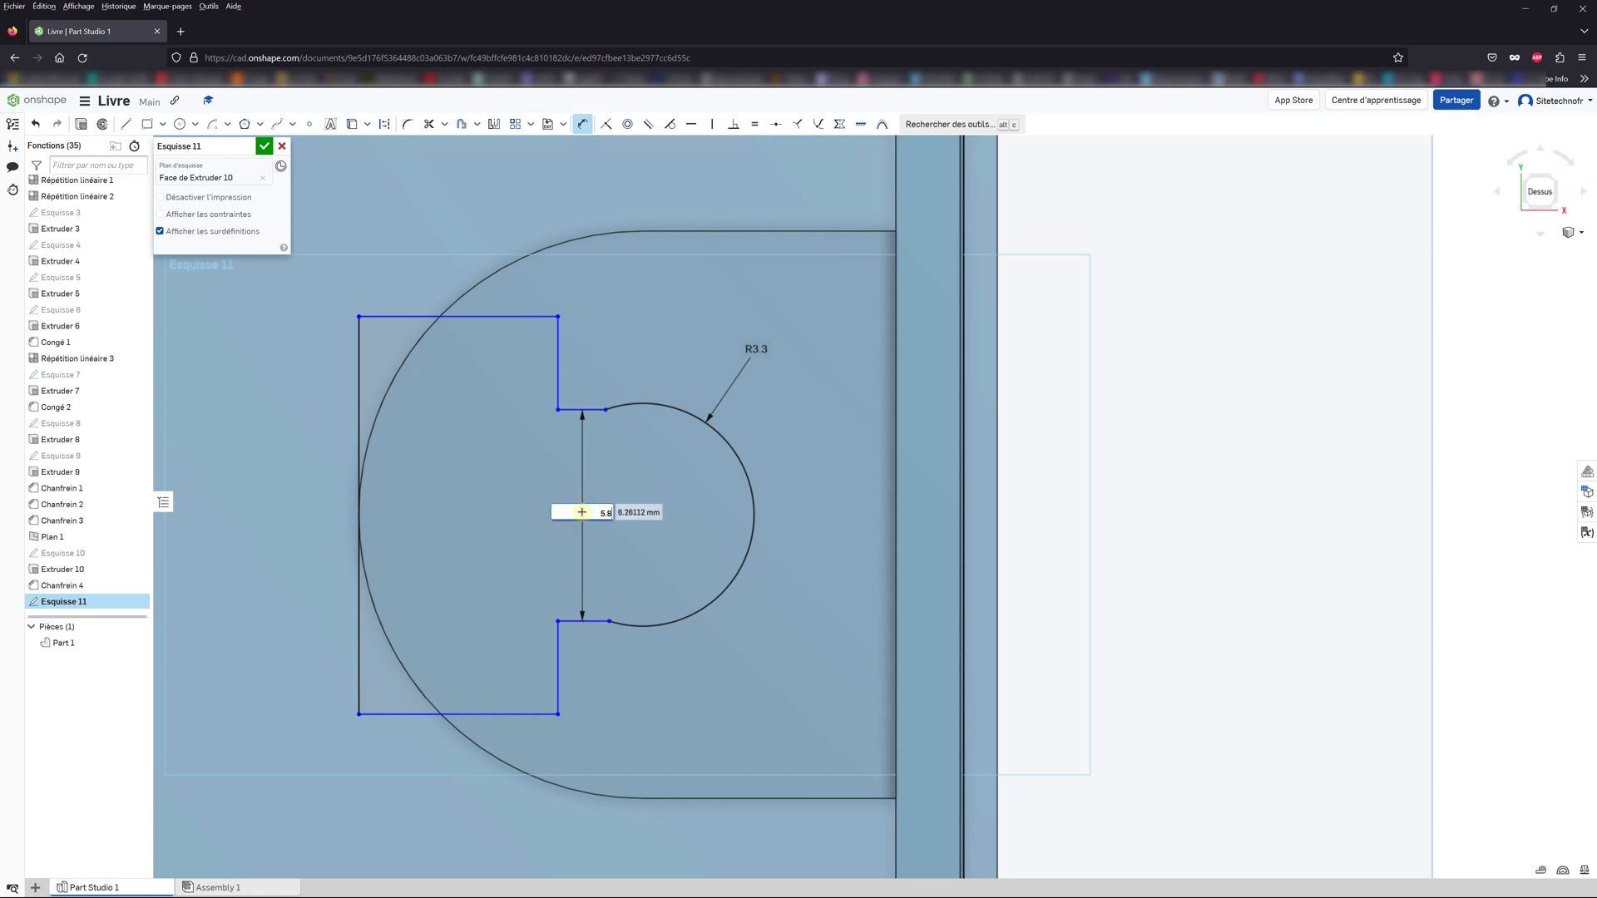
key(Return)
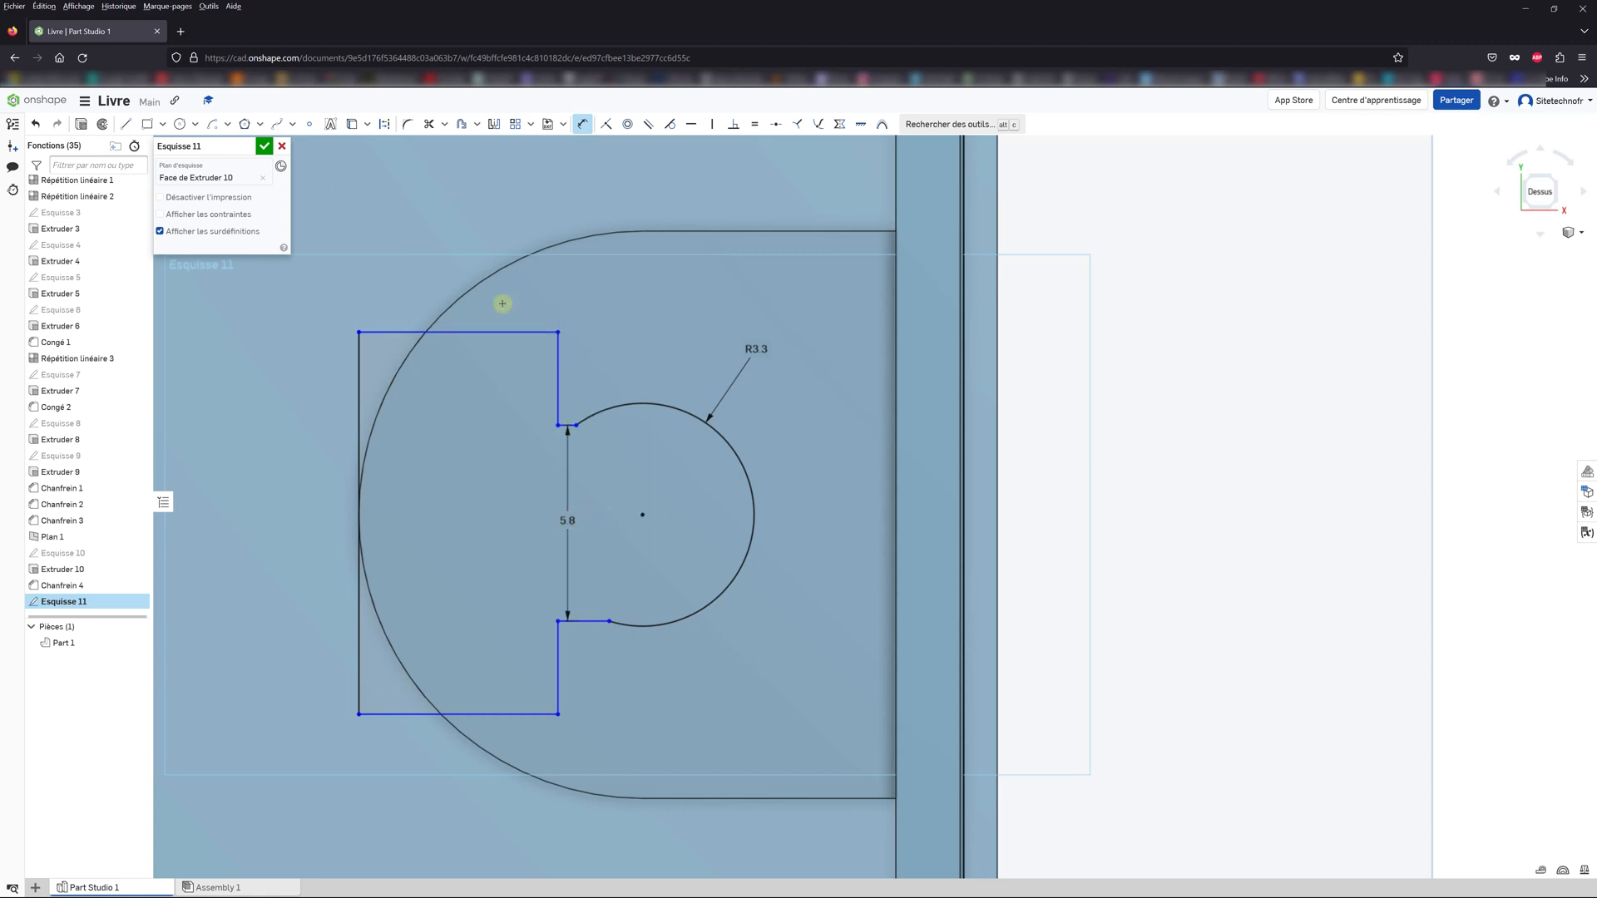
Step: Align the two ends of the recess arc with each other using a vertical constraint
click(709, 126)
click(580, 426)
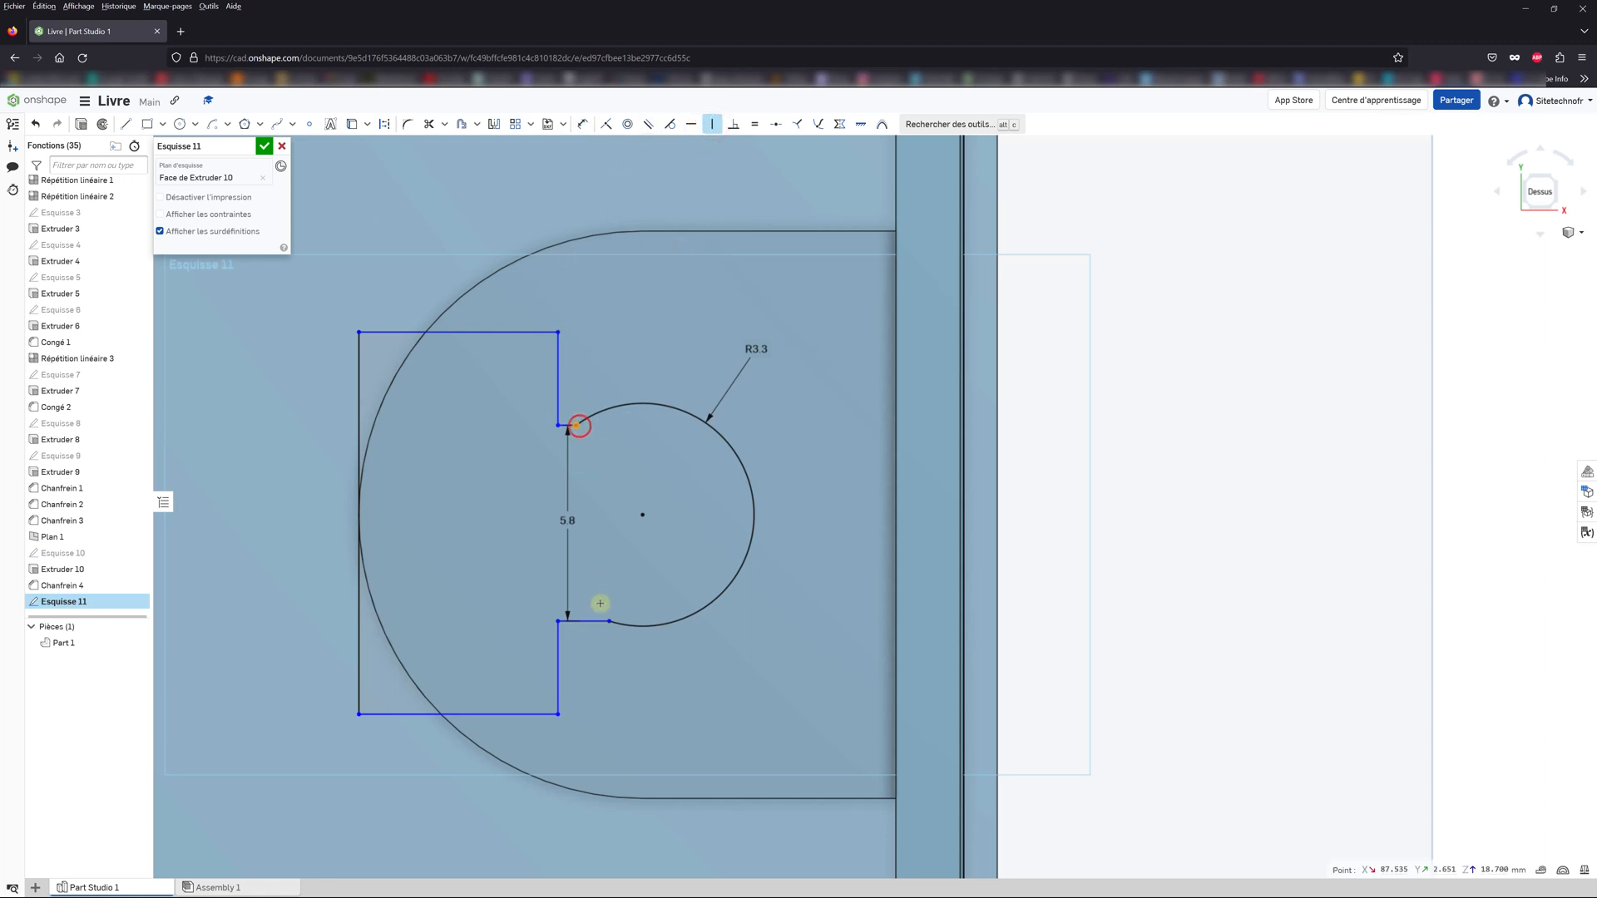
click(611, 622)
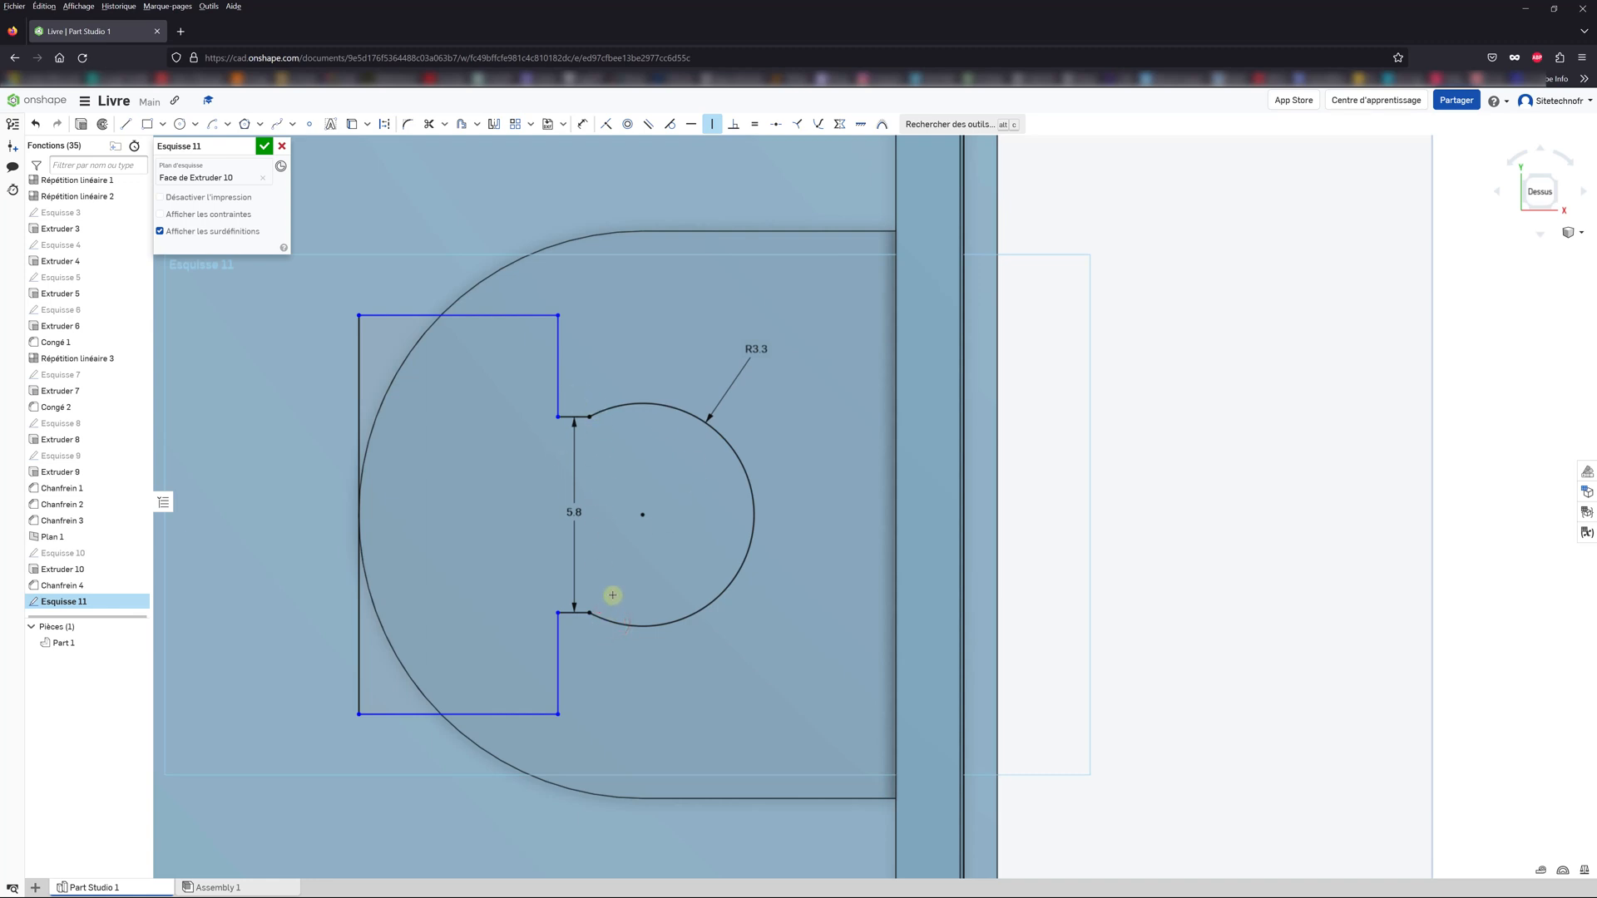
Step: Dimension the upper neck line's length to 3 mm
click(585, 126)
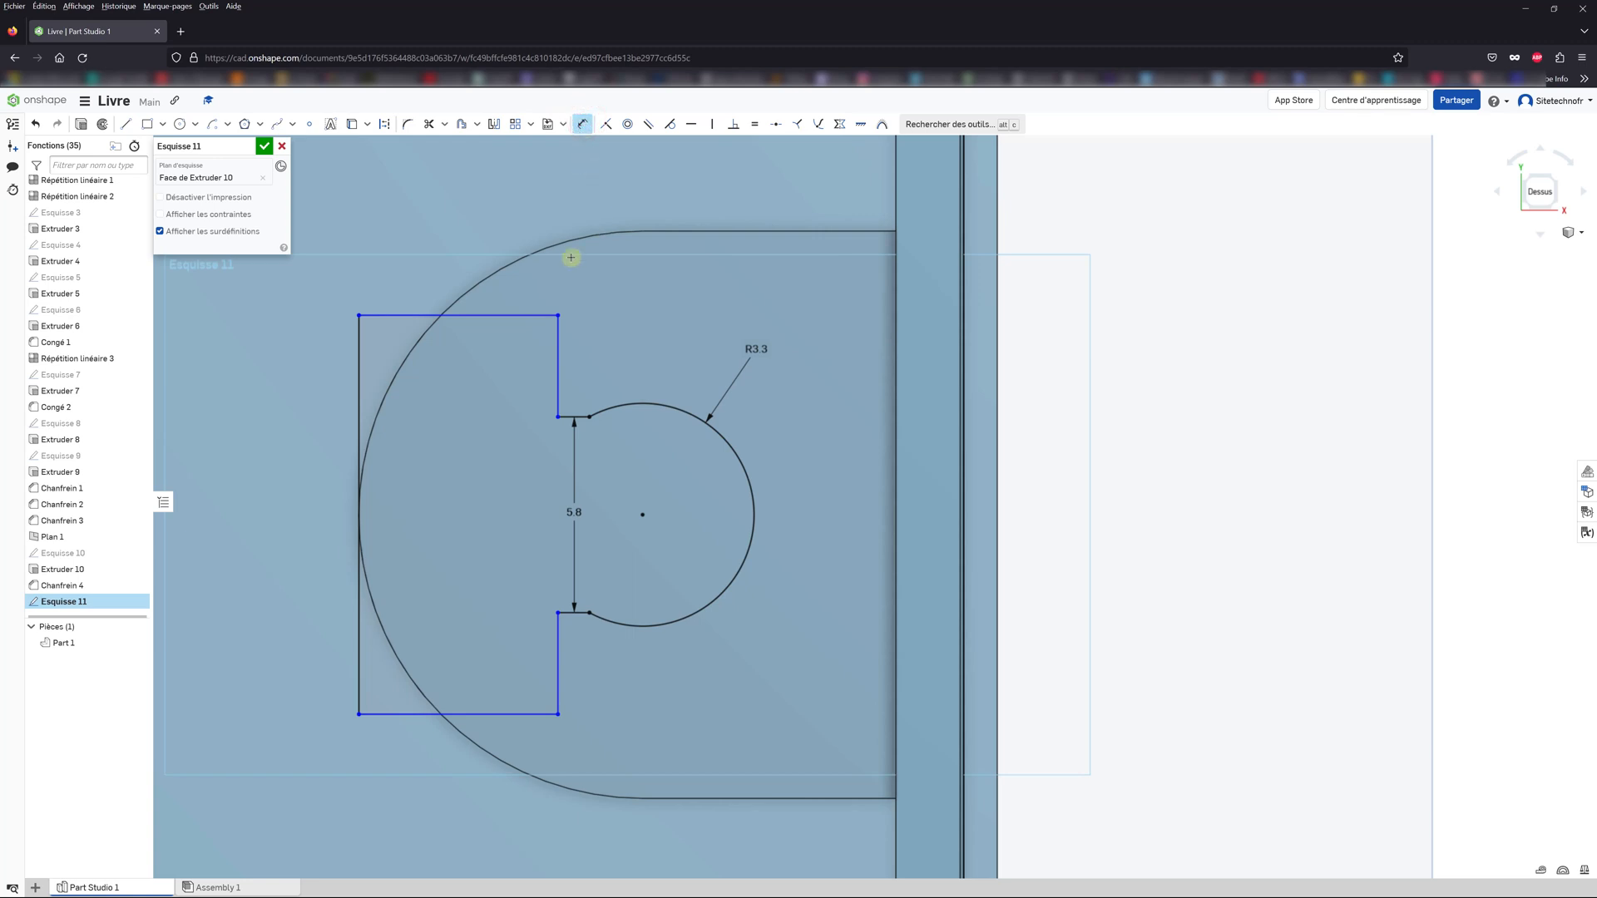
click(579, 415)
click(574, 374)
text(3)
key(Return)
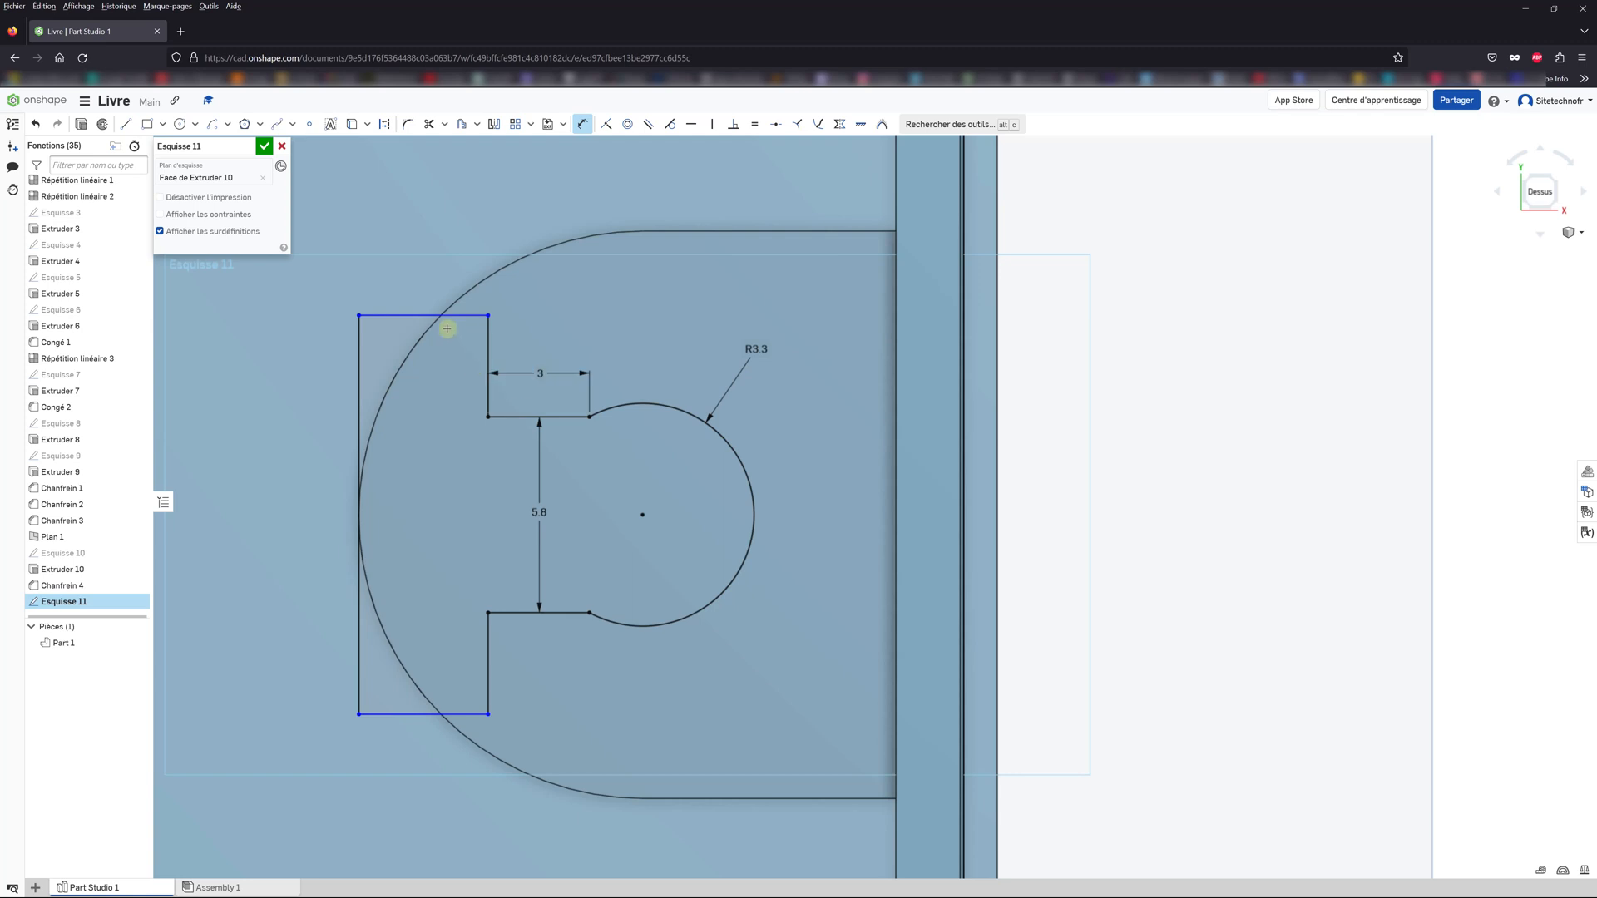
Step: Dimension the end line at the tab's tip to 6.2 mm and finish the sketch
click(357, 368)
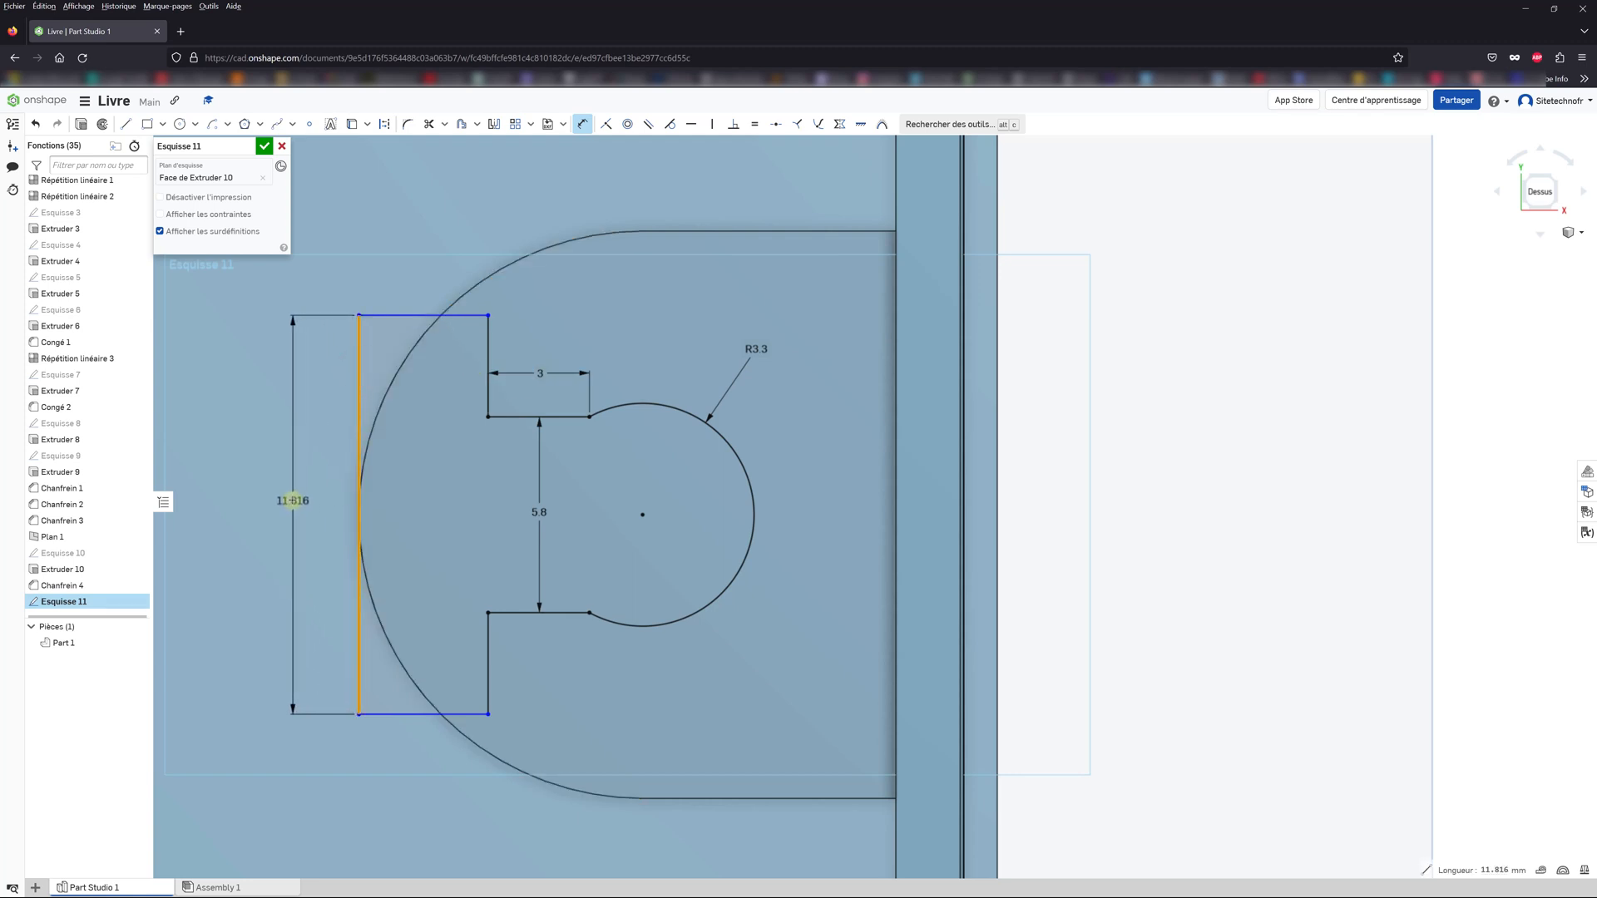
click(293, 500)
text(6.2)
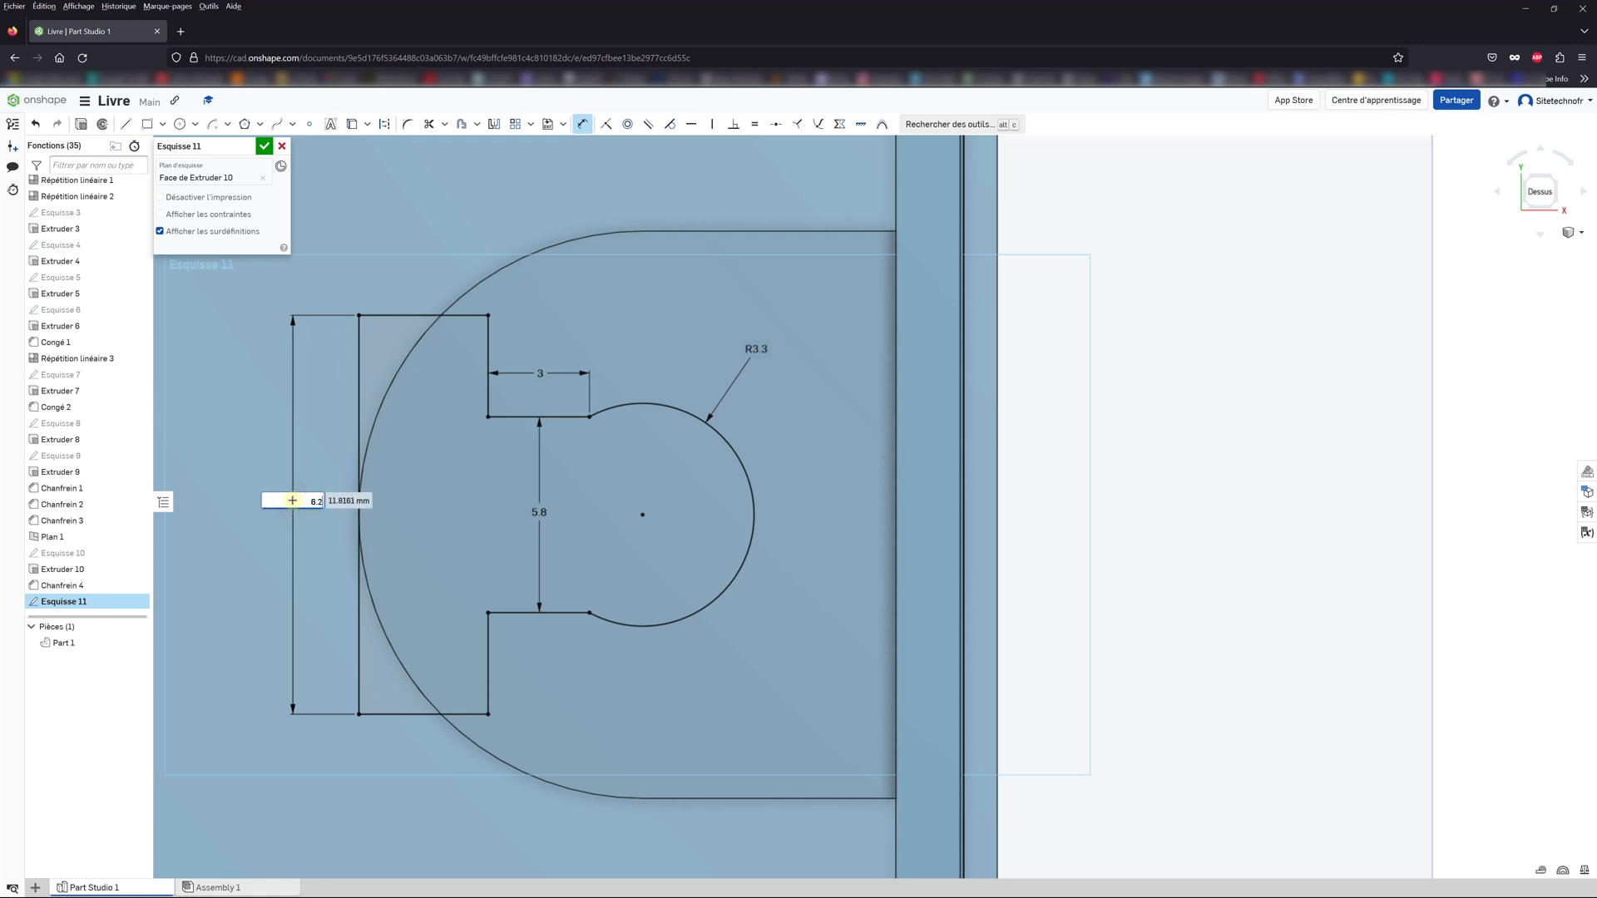
key(Return)
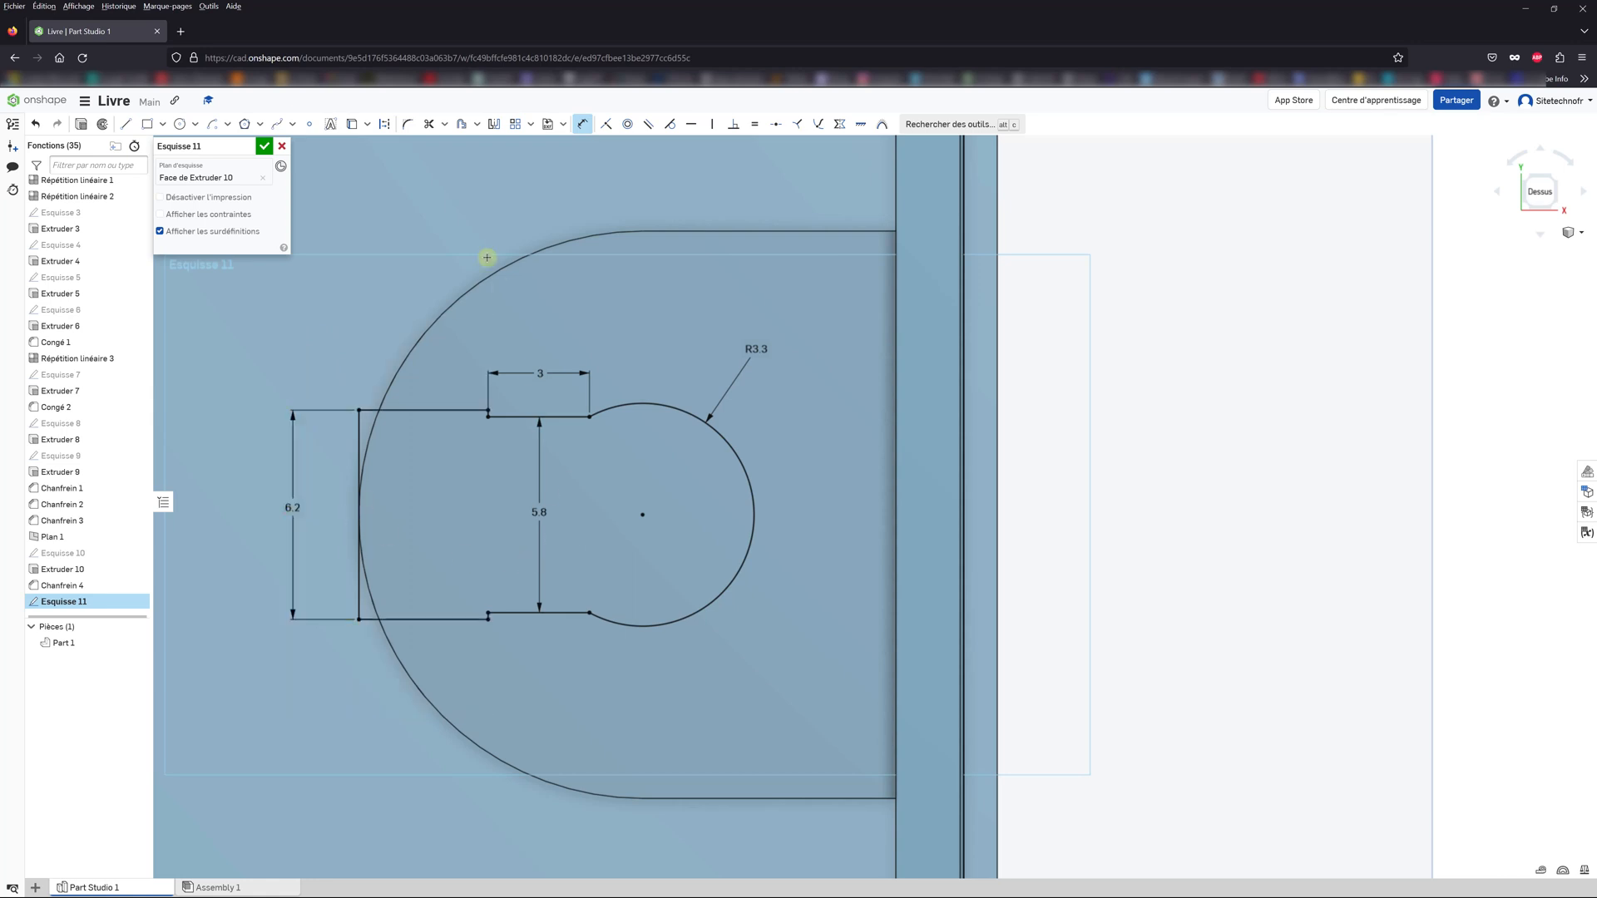
click(264, 147)
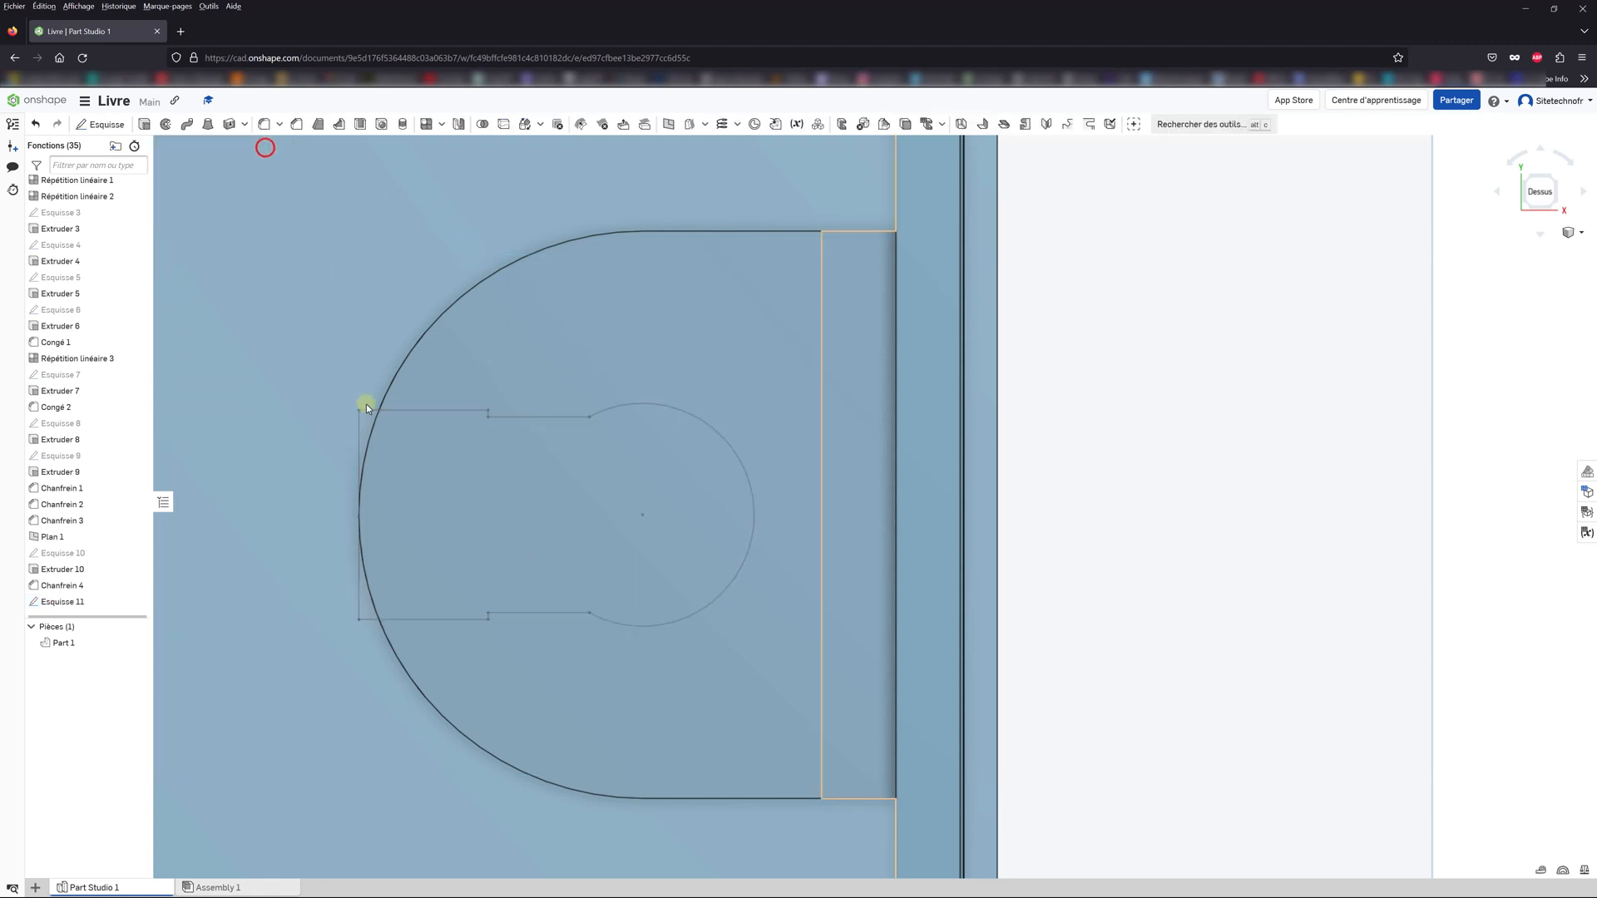
Step: Extrude the recess sketch as a 3.4 mm deep cut into the tab
right_drag(406, 471, 420, 405)
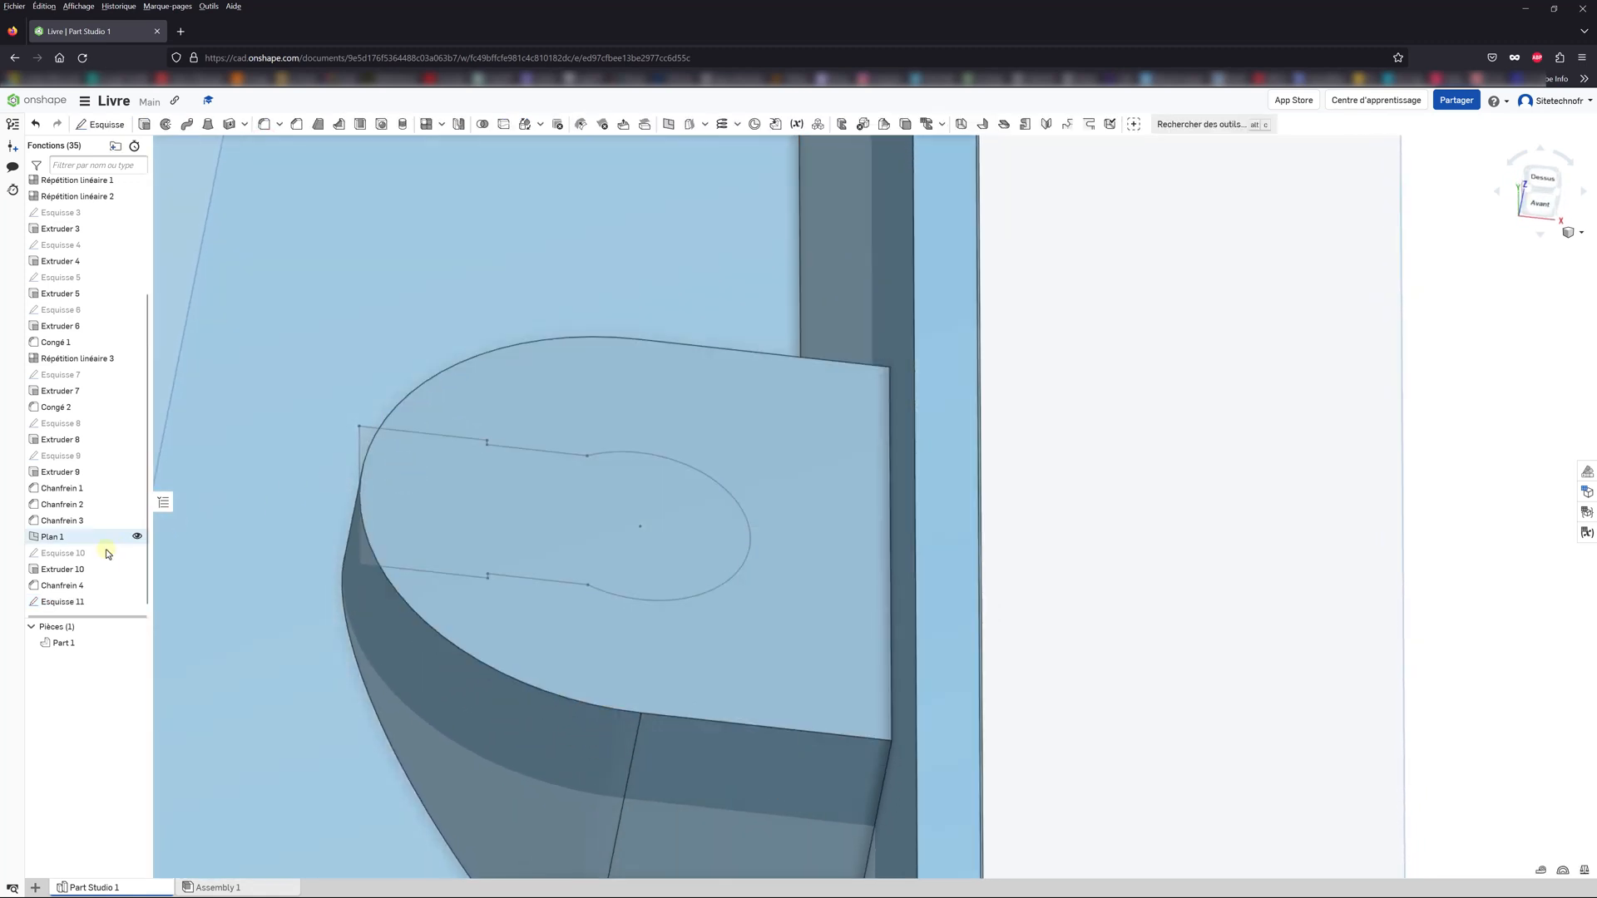
click(69, 595)
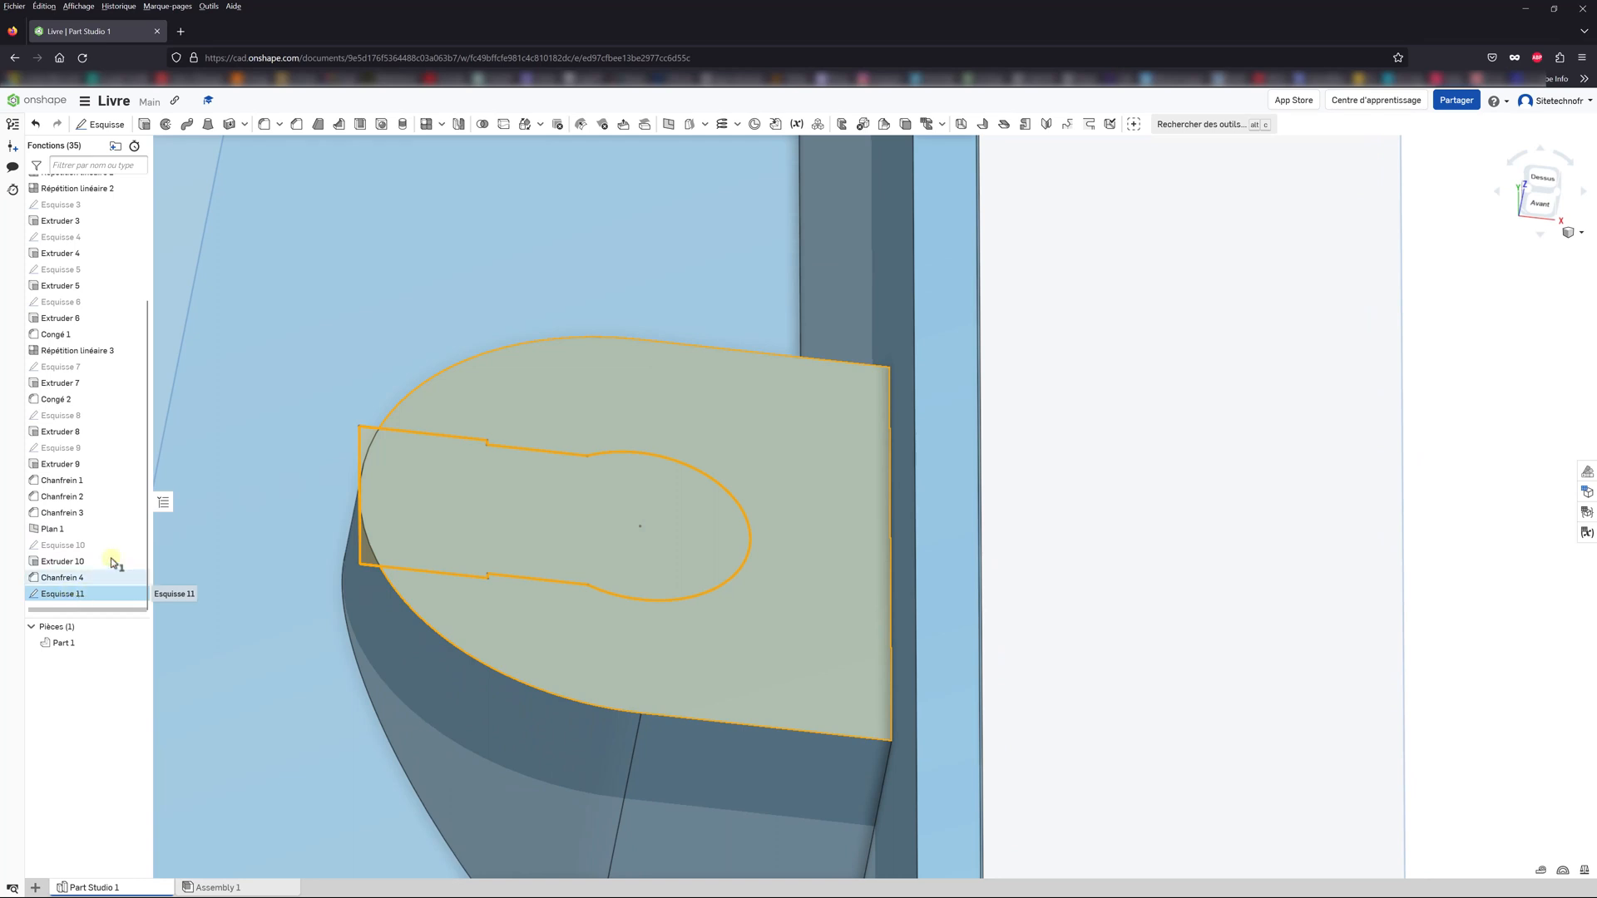
click(144, 124)
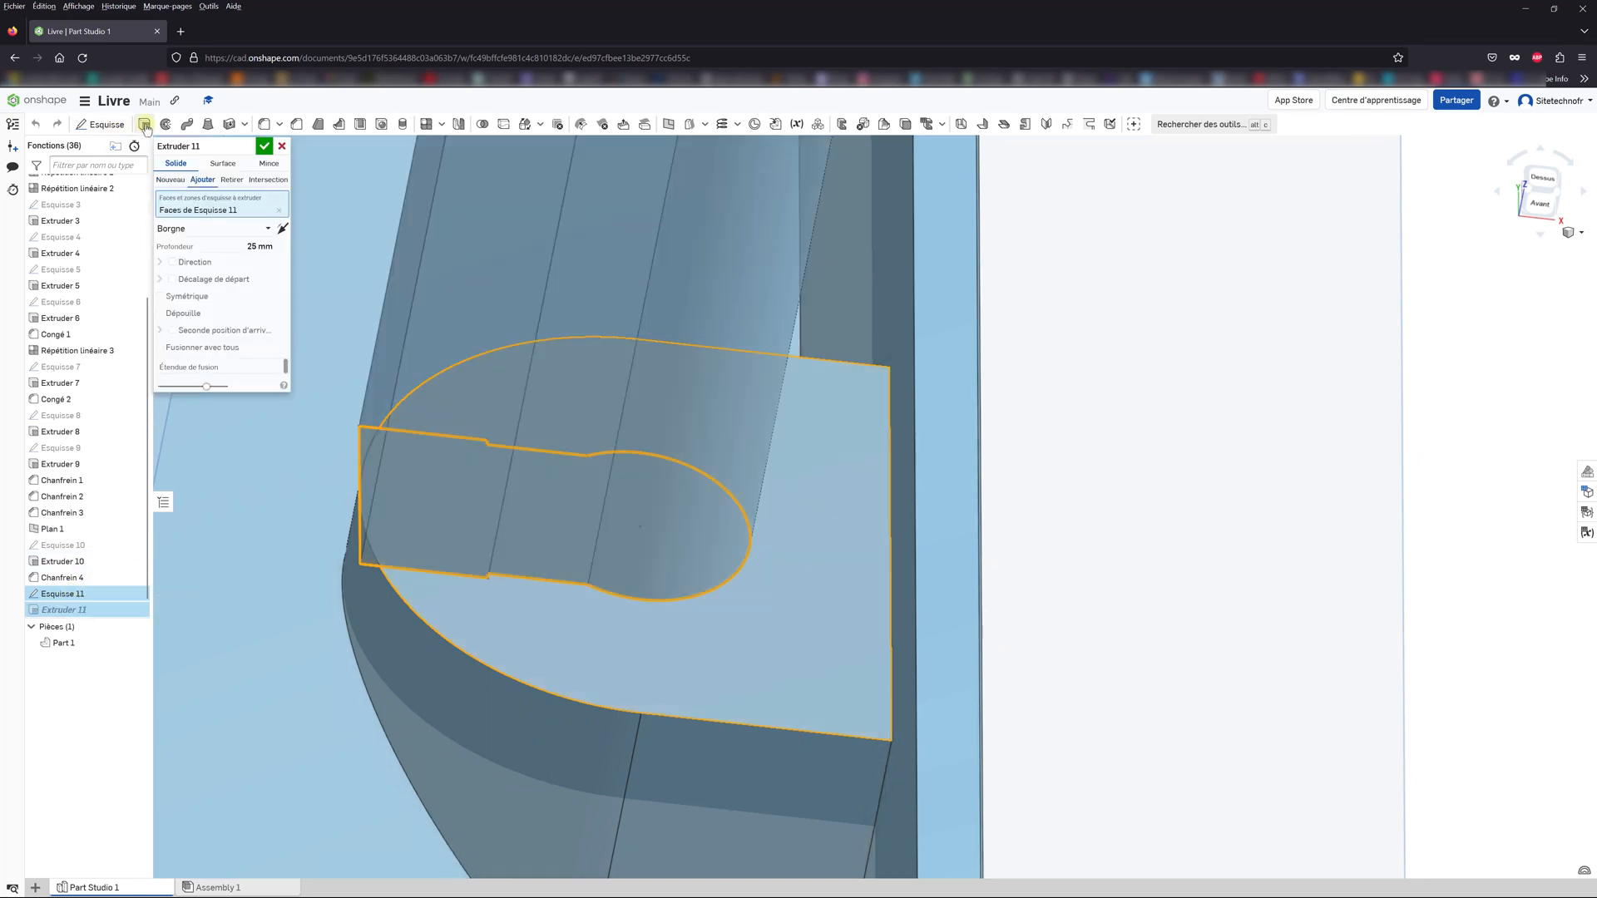
click(232, 180)
click(226, 245)
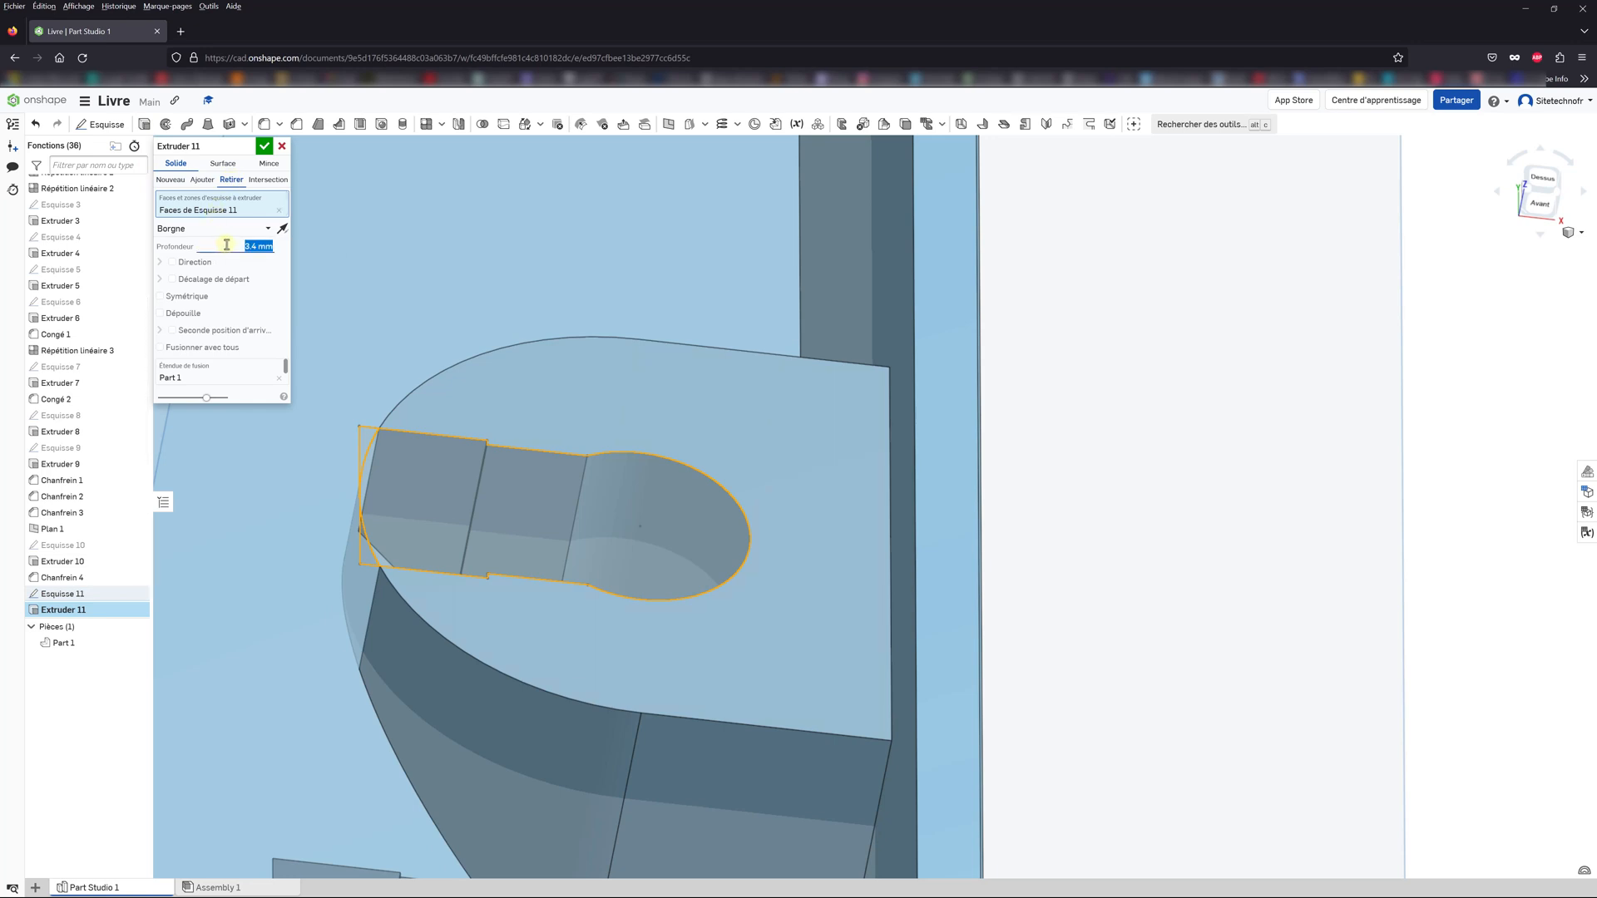
key(Return)
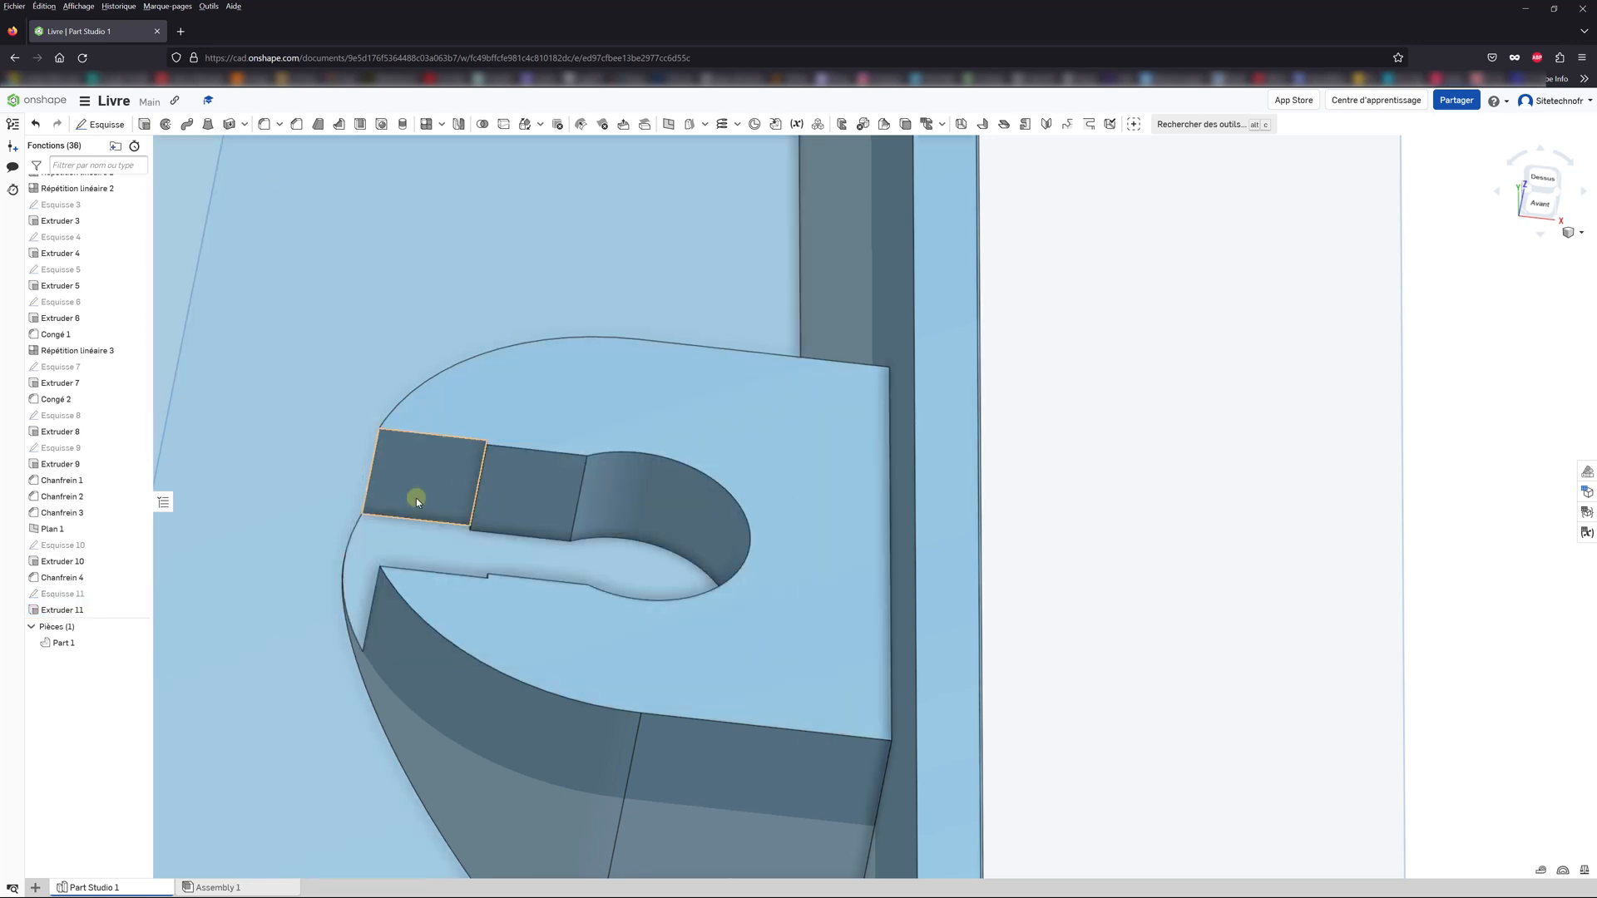
Step: Start a sketch on the tab's top face and trace its rounded tip with a centre-point arc of 8.4 mm radius
right_drag(455, 527, 518, 559)
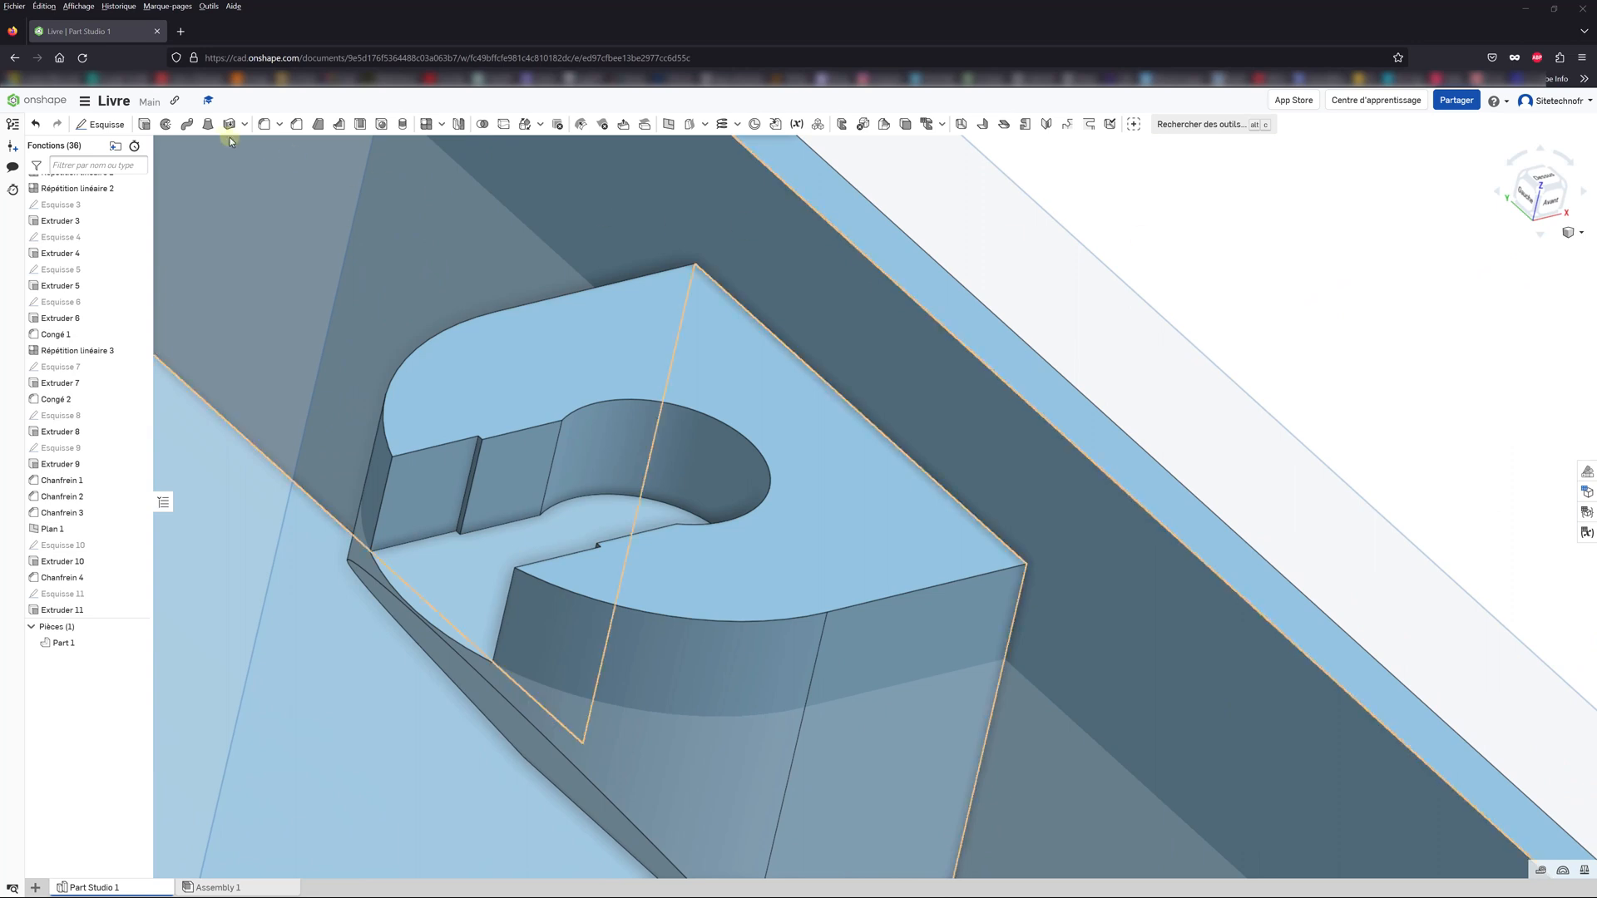
click(516, 321)
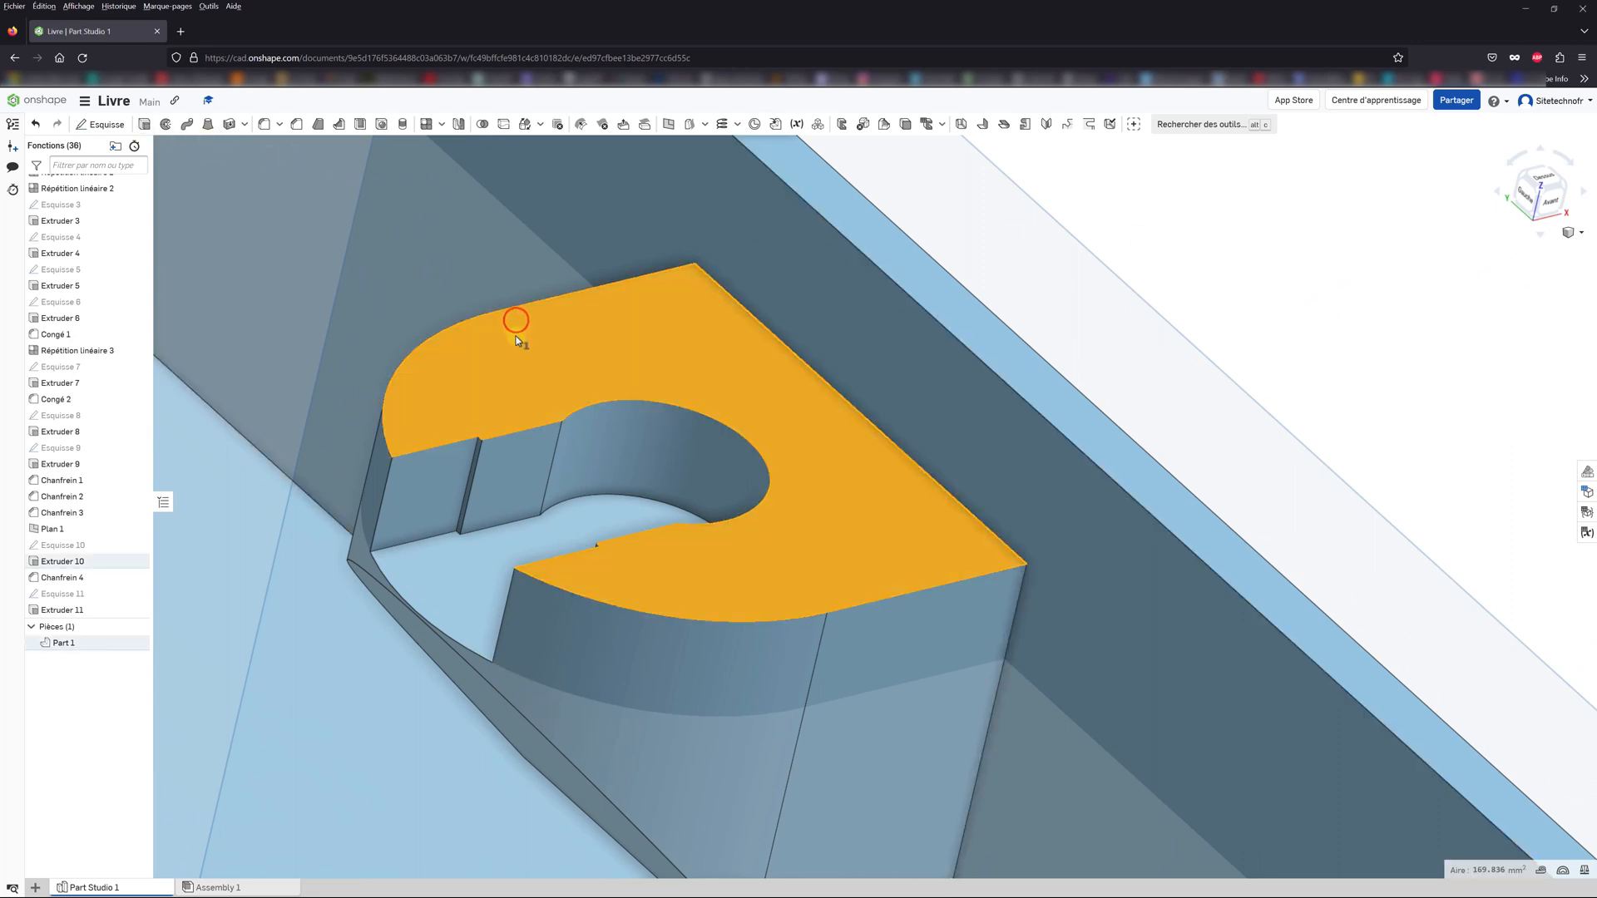
click(103, 124)
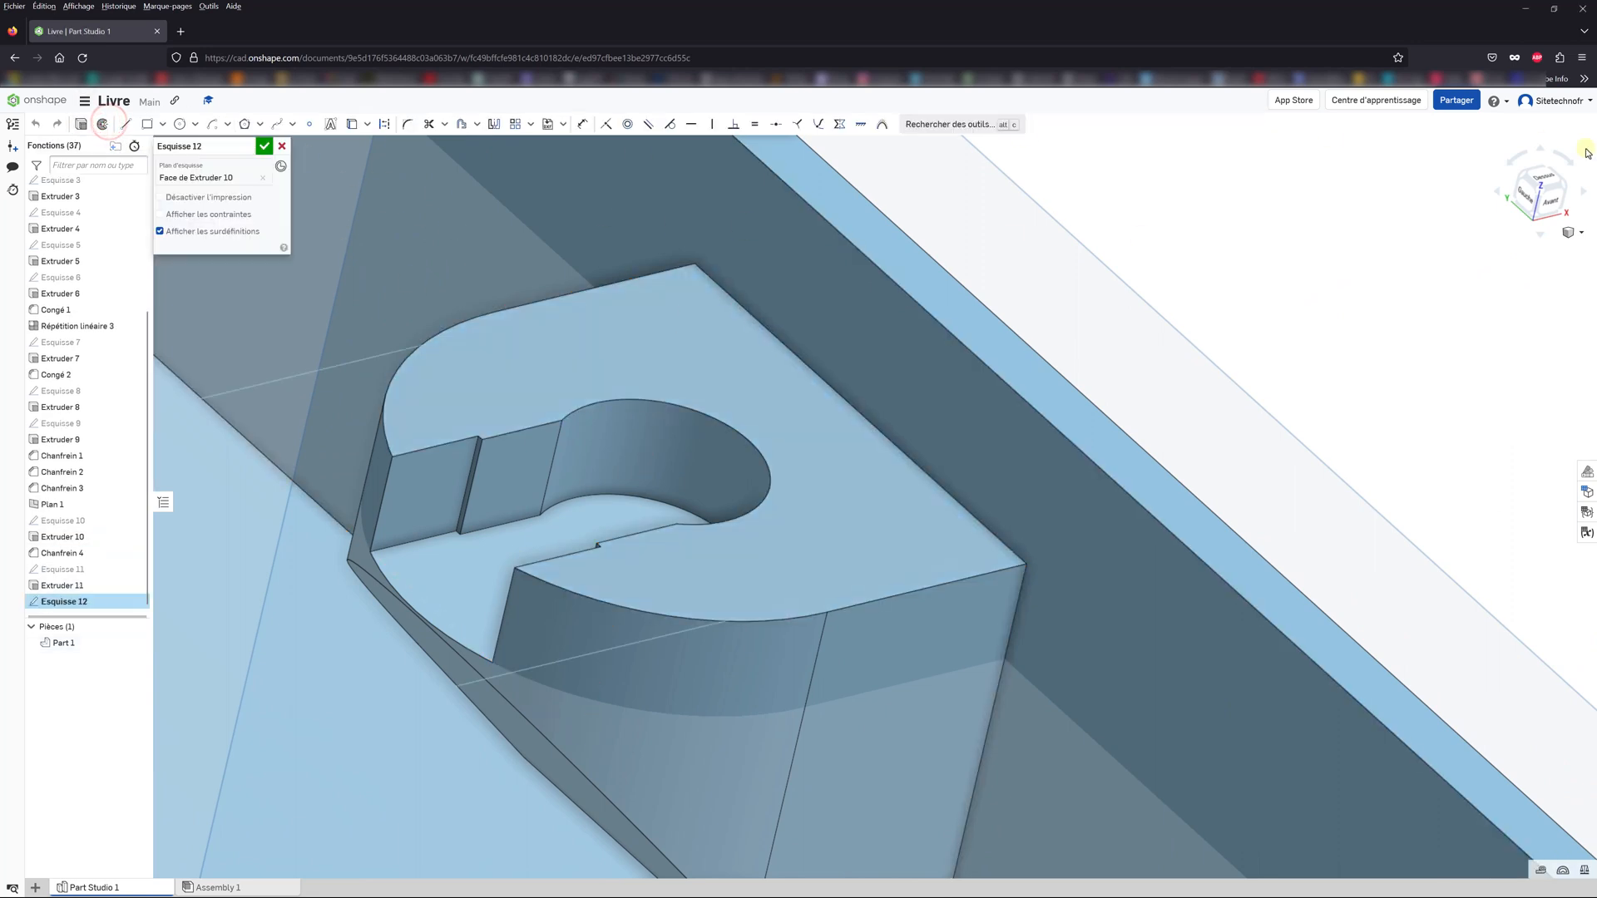
click(1550, 176)
scroll(1288, 528, down, 5)
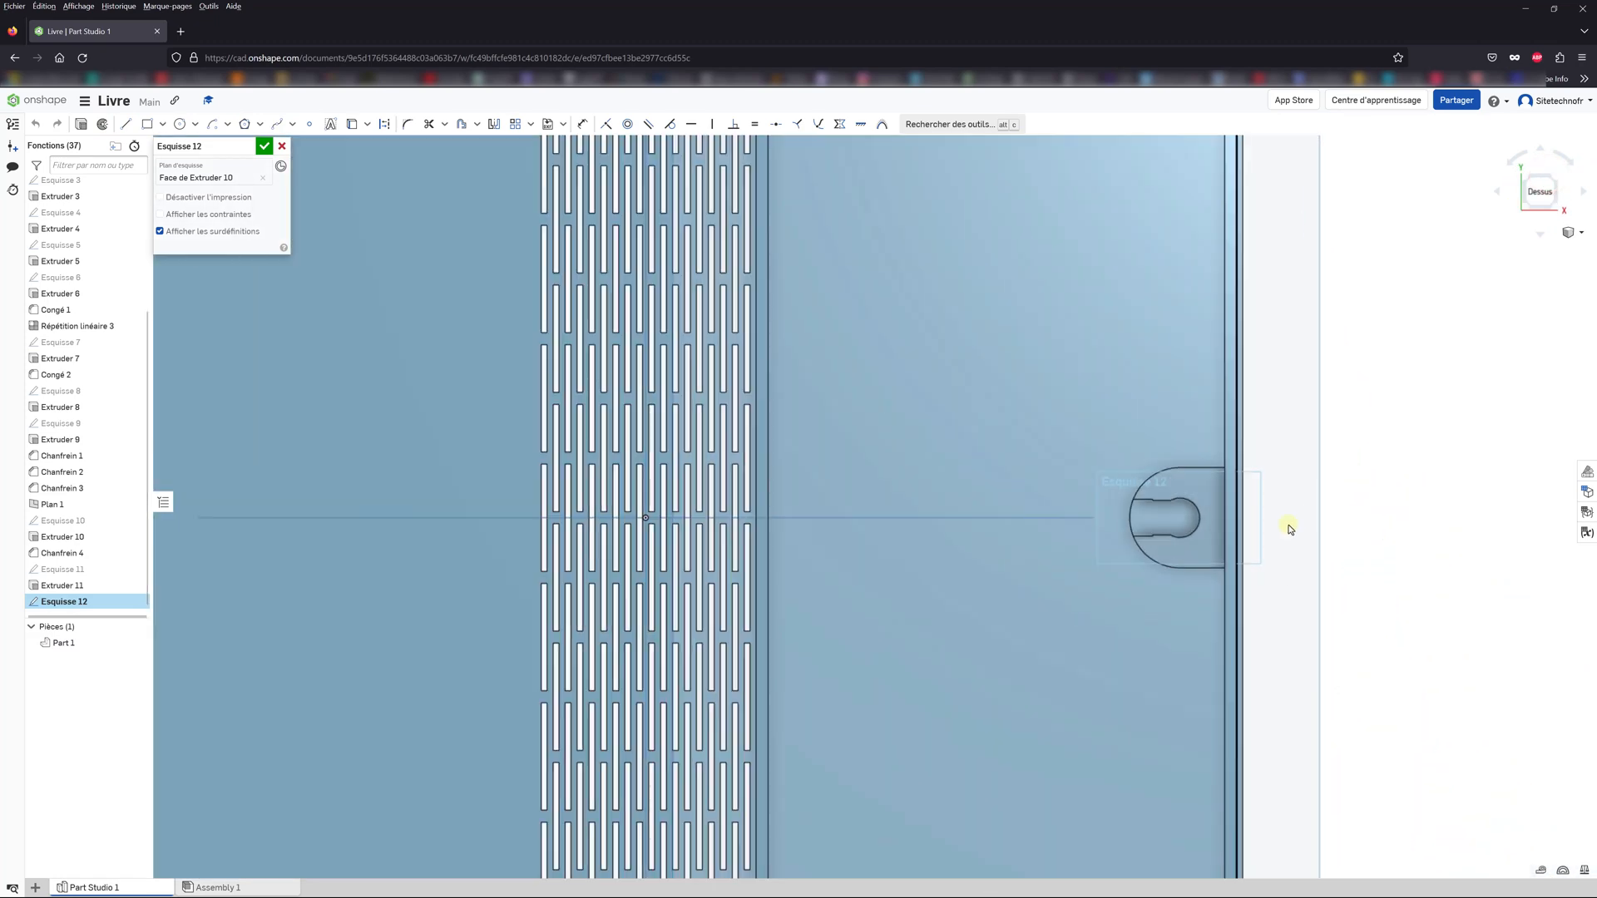
scroll(1285, 523, down, 4)
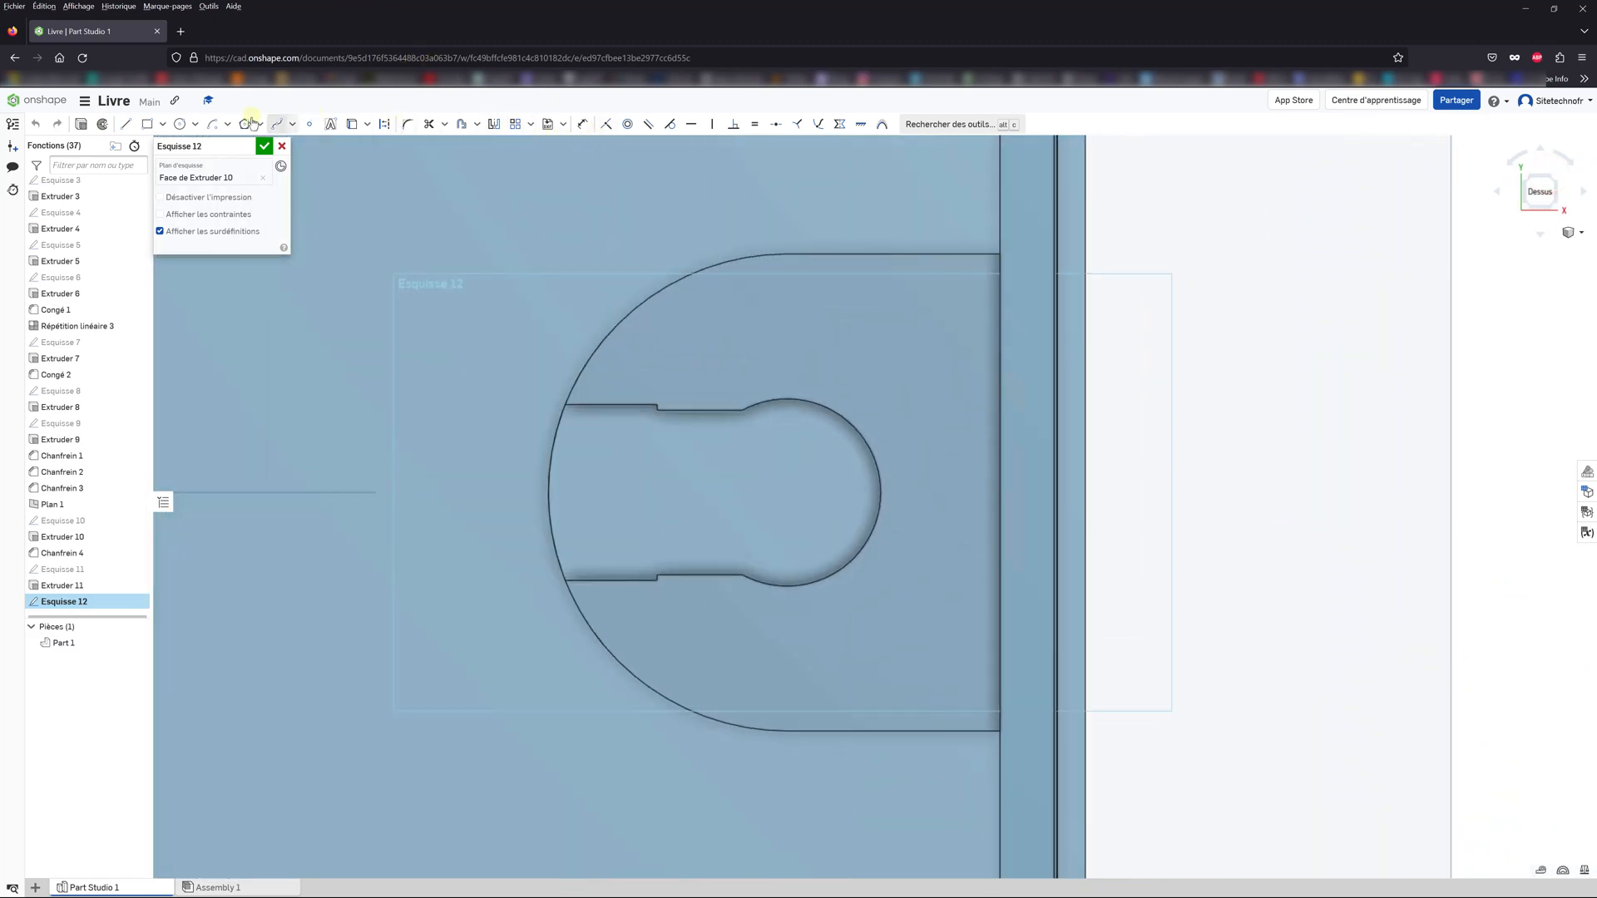
click(226, 125)
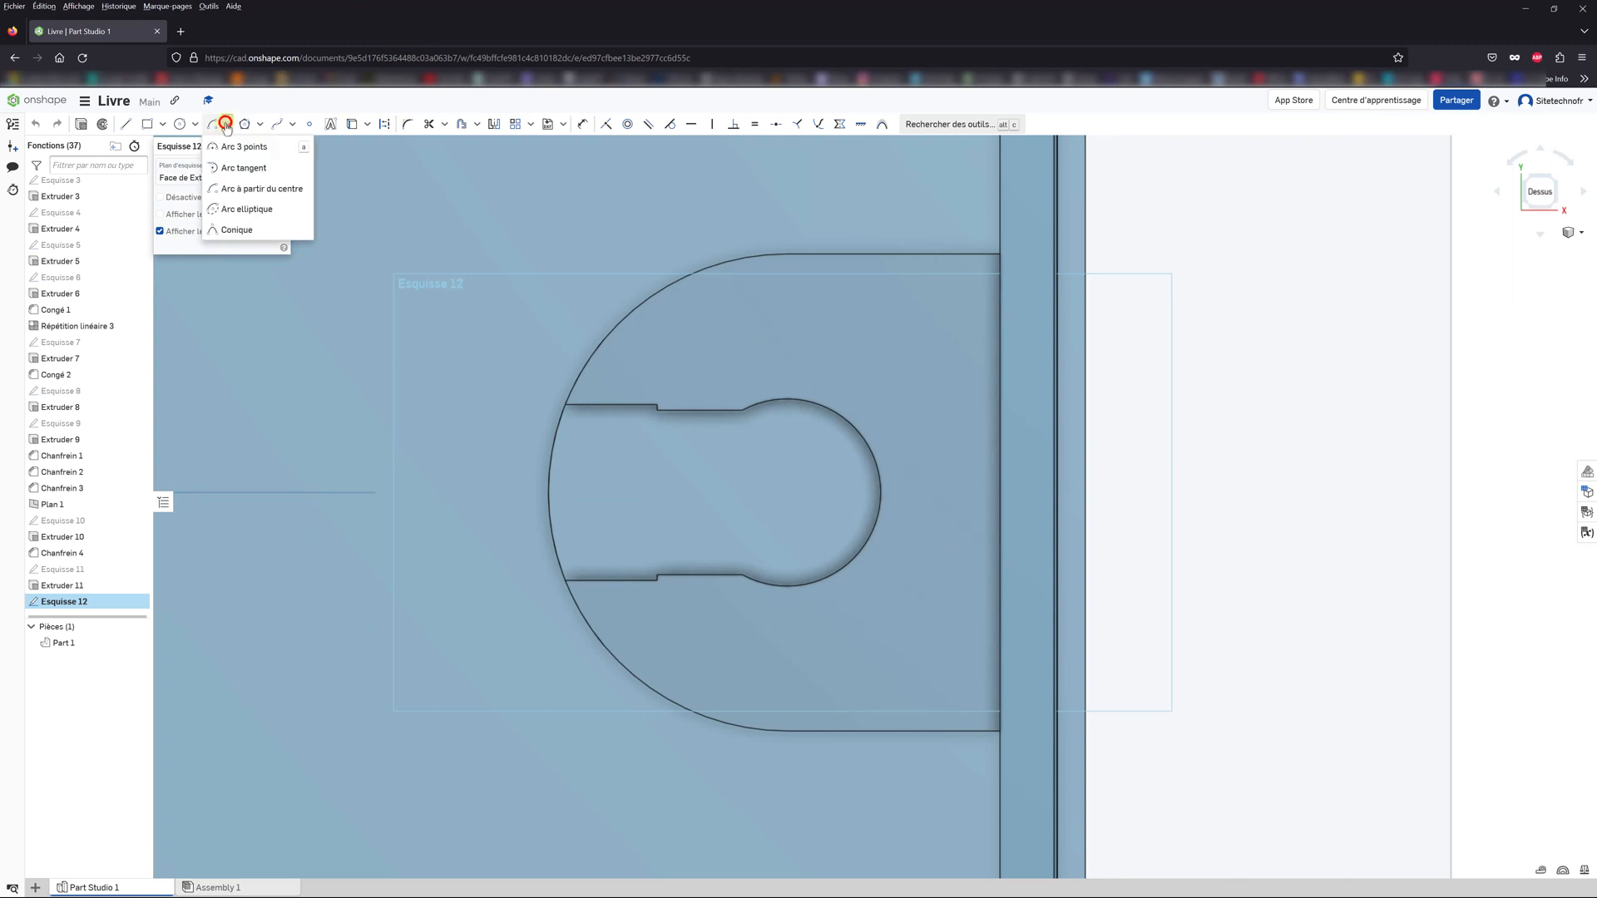
click(241, 191)
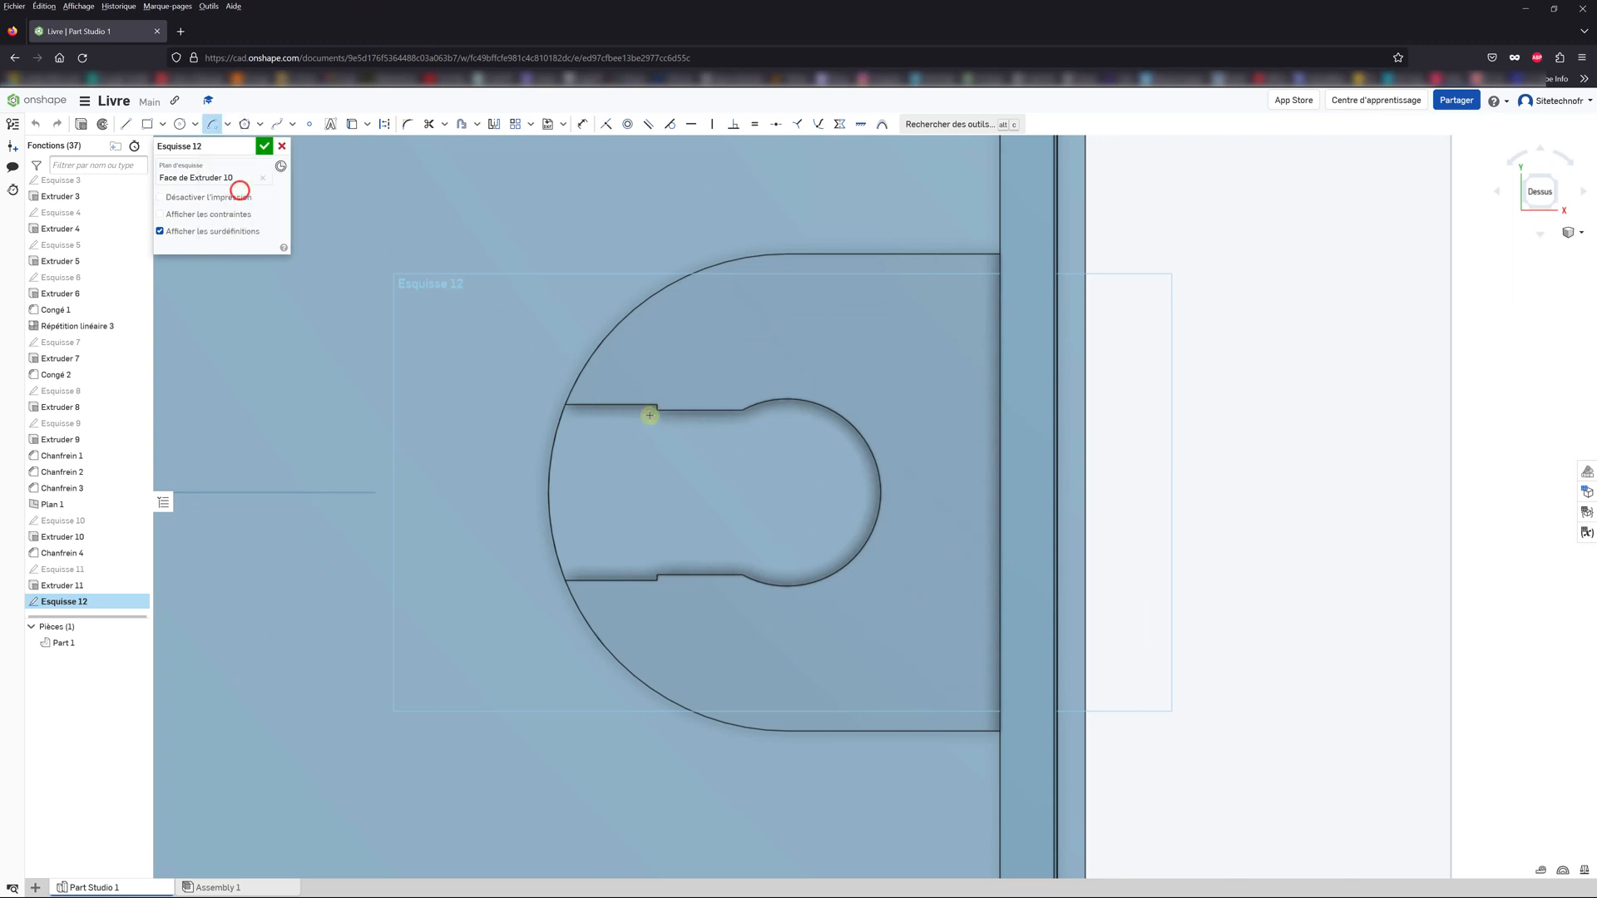
click(787, 492)
click(787, 253)
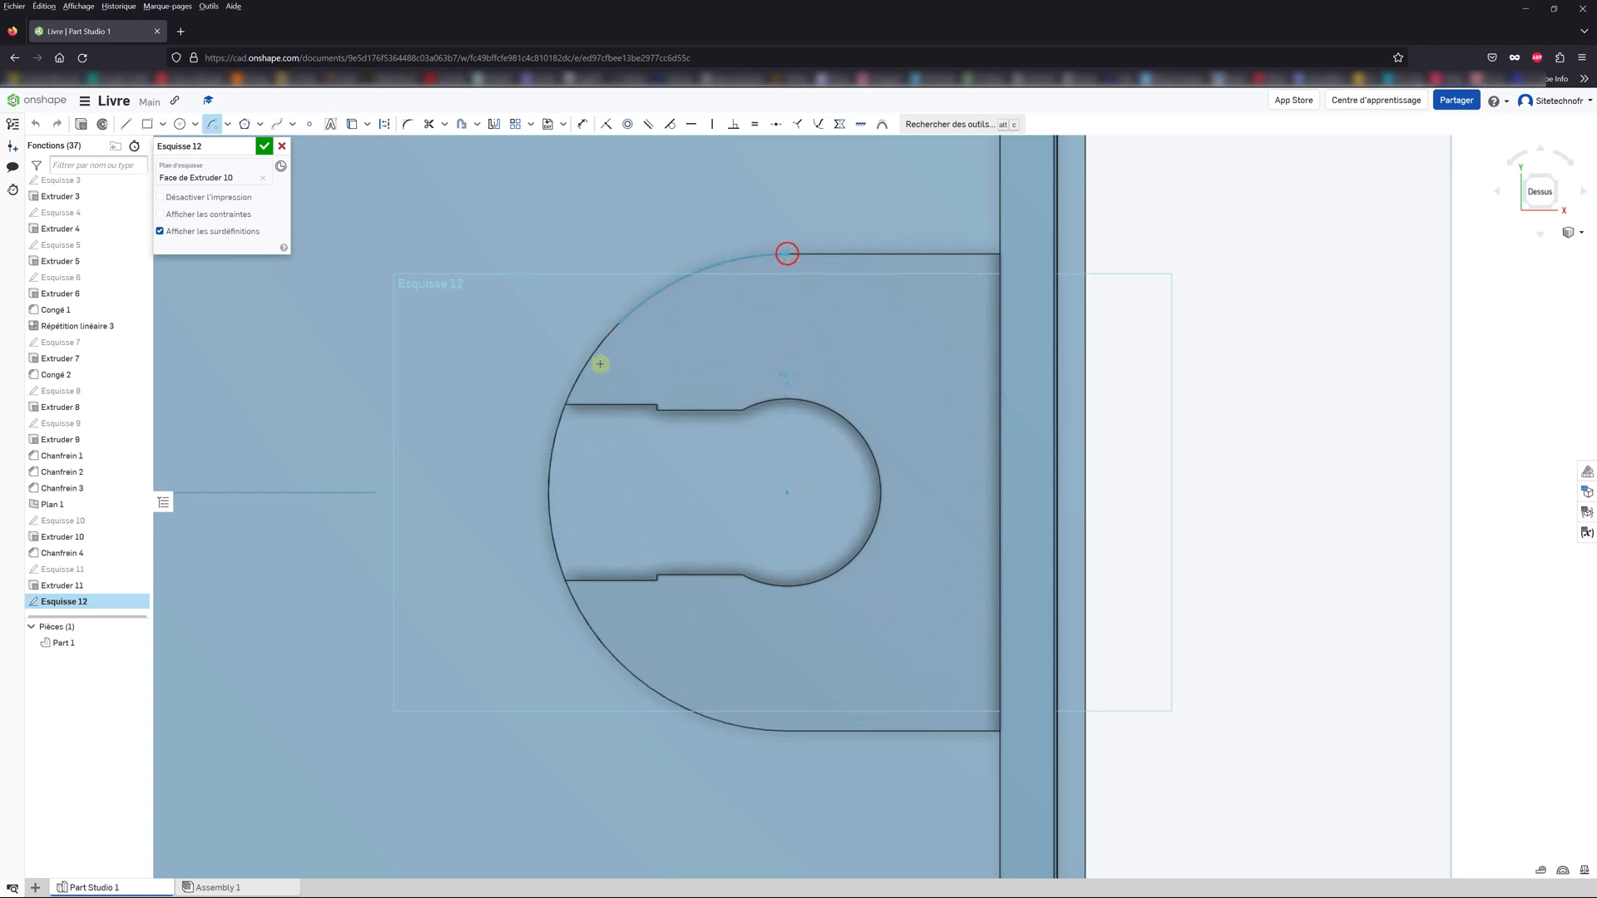
click(786, 731)
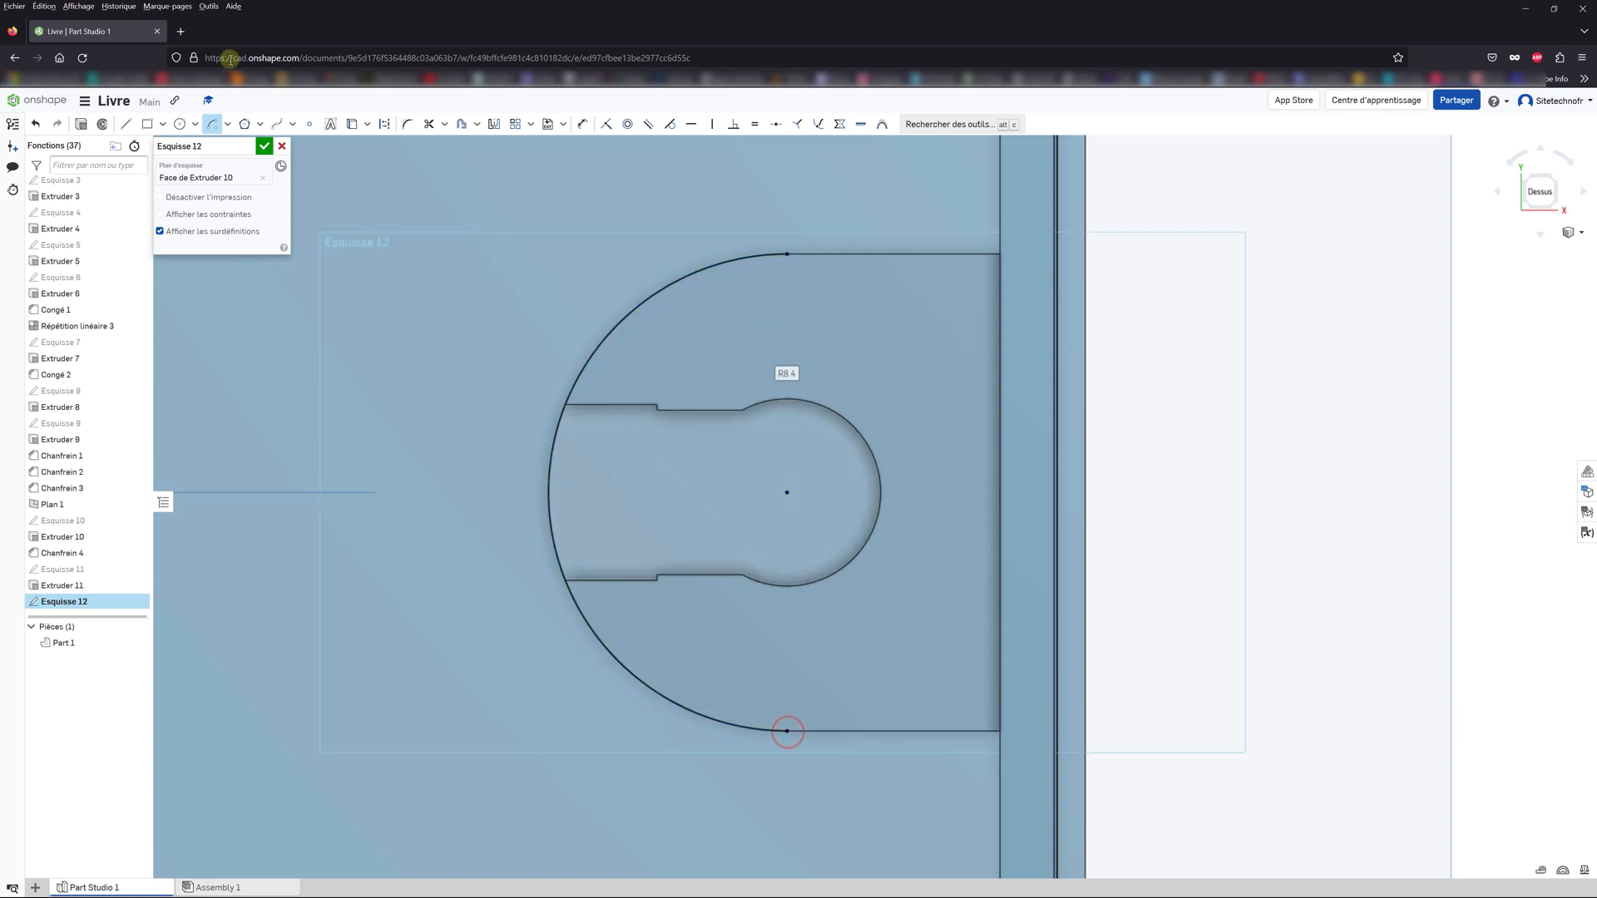
Step: Close the arc into a D-shaped outline with lines of 7.5, 16.8 and 7.5 mm along the tab's straight edges
click(127, 125)
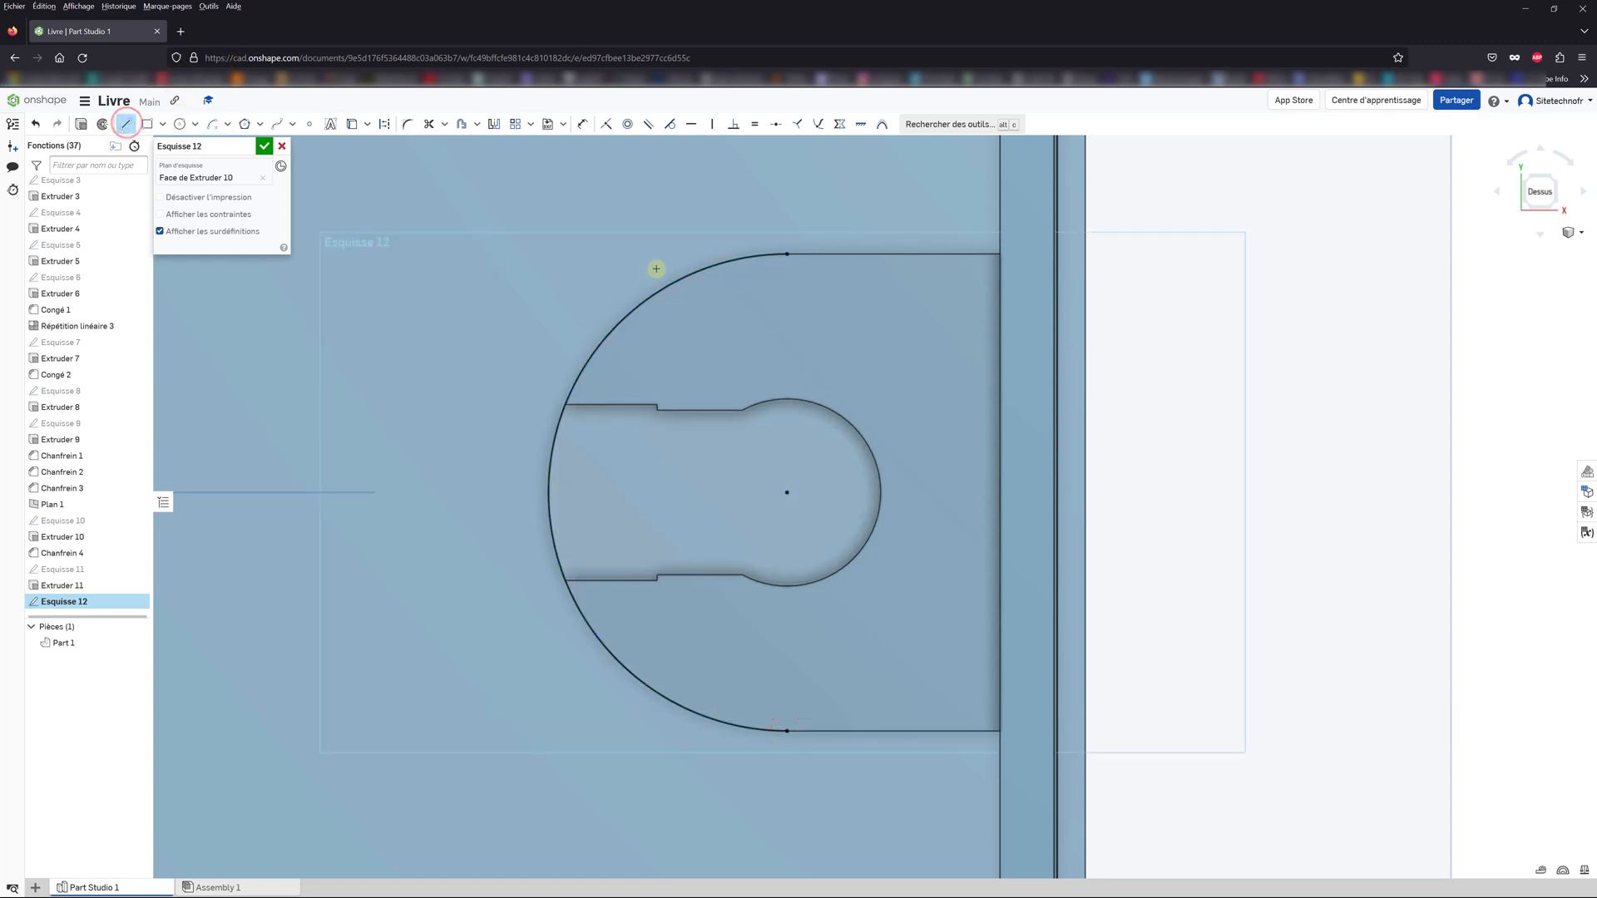
click(787, 253)
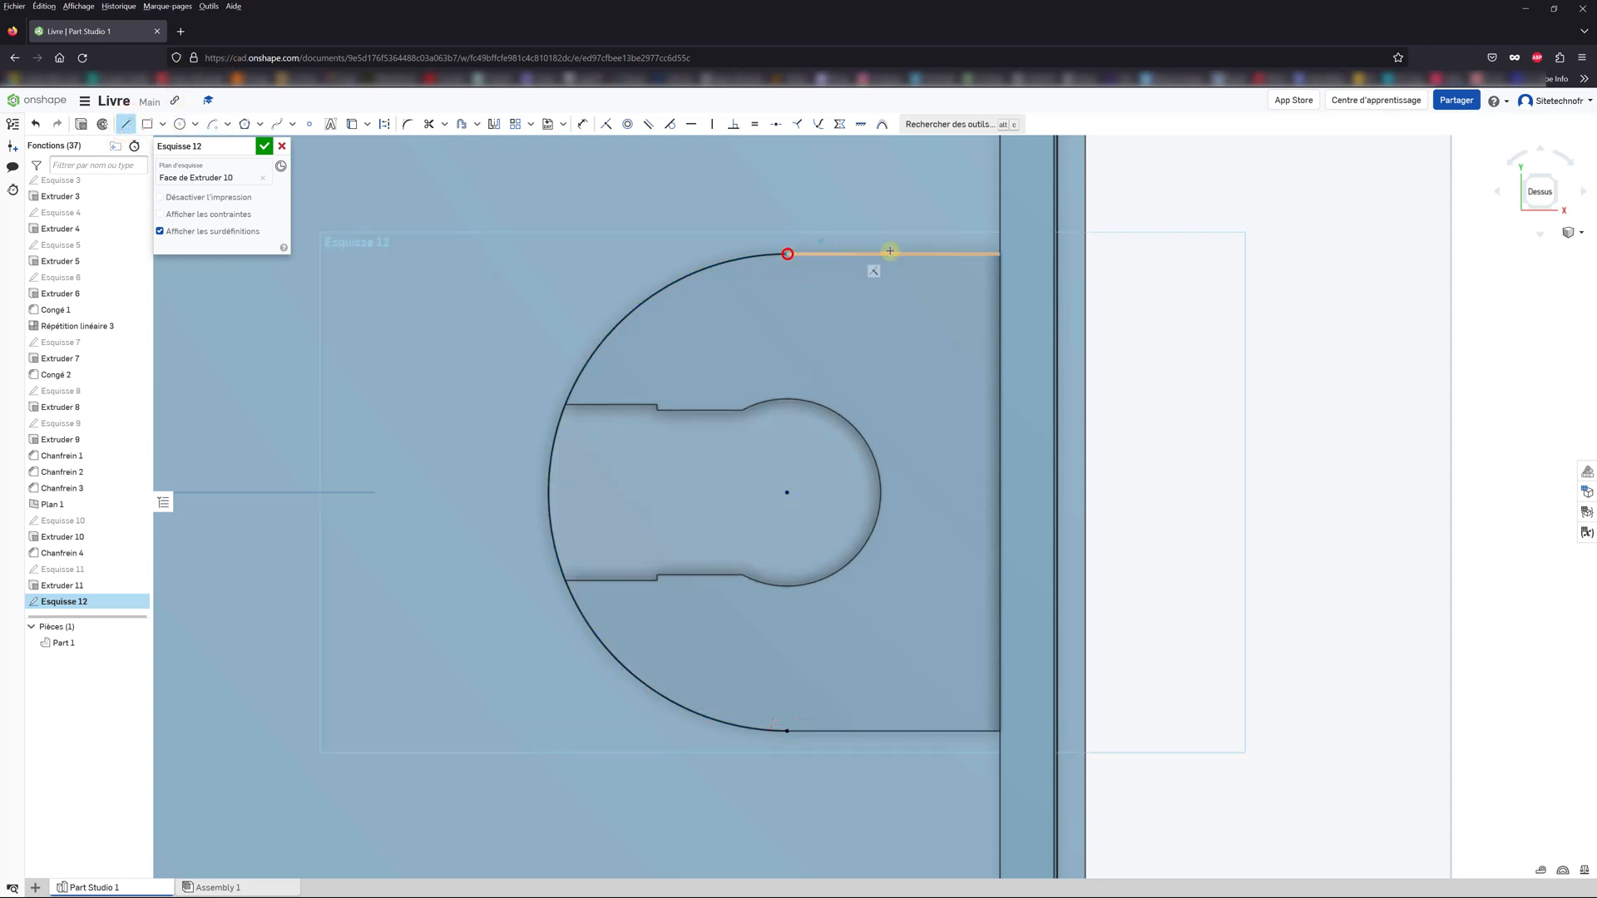
click(999, 252)
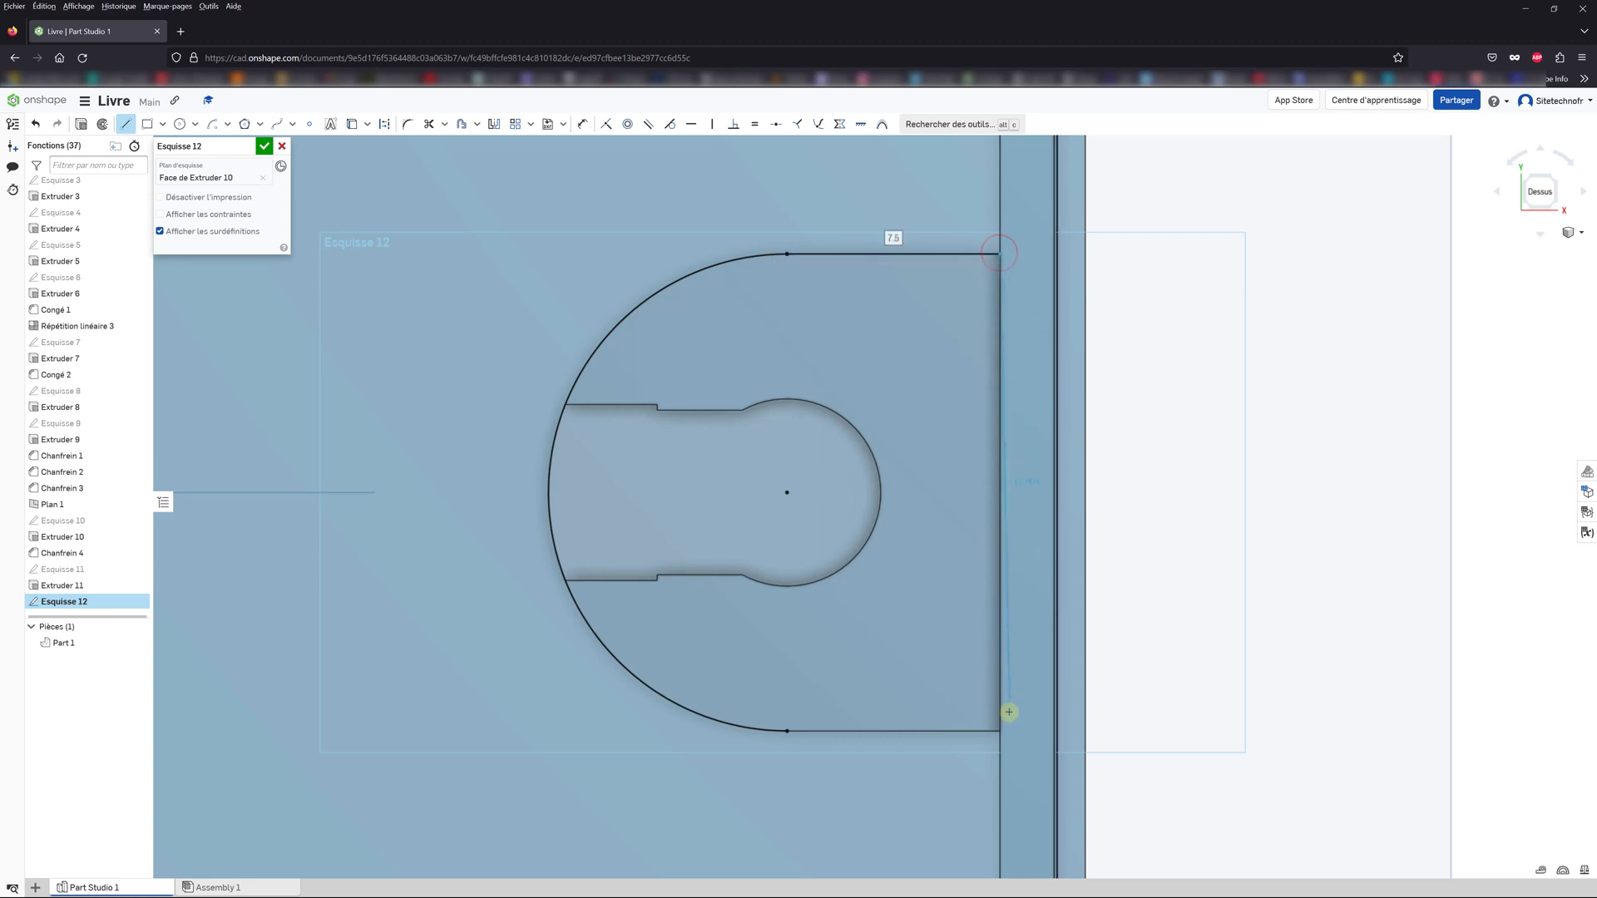
click(981, 731)
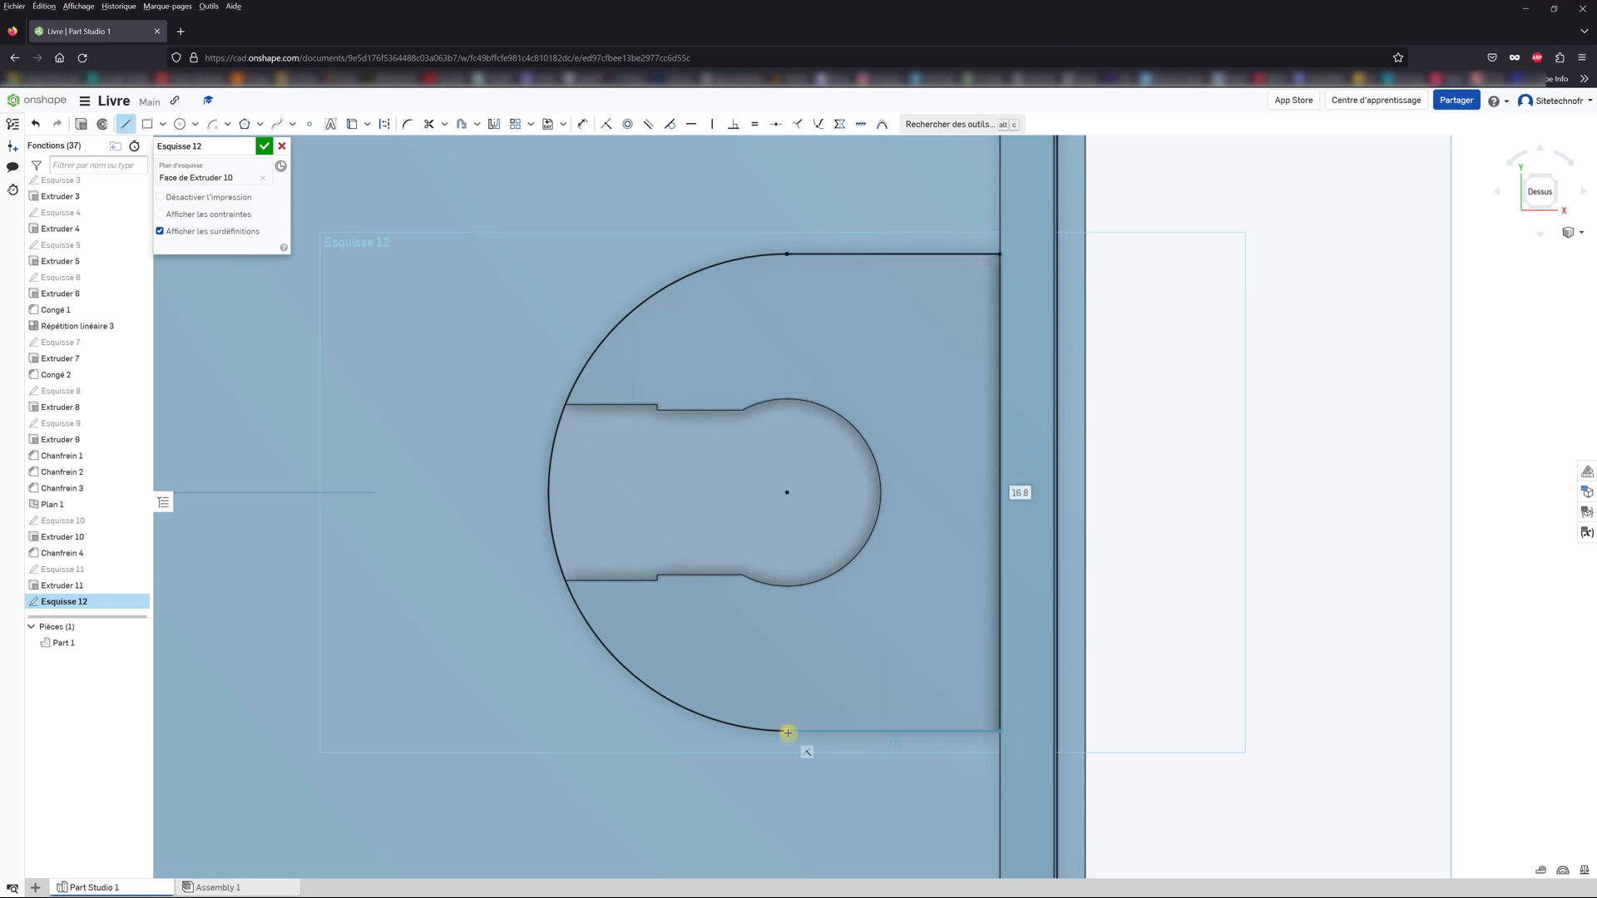
click(787, 731)
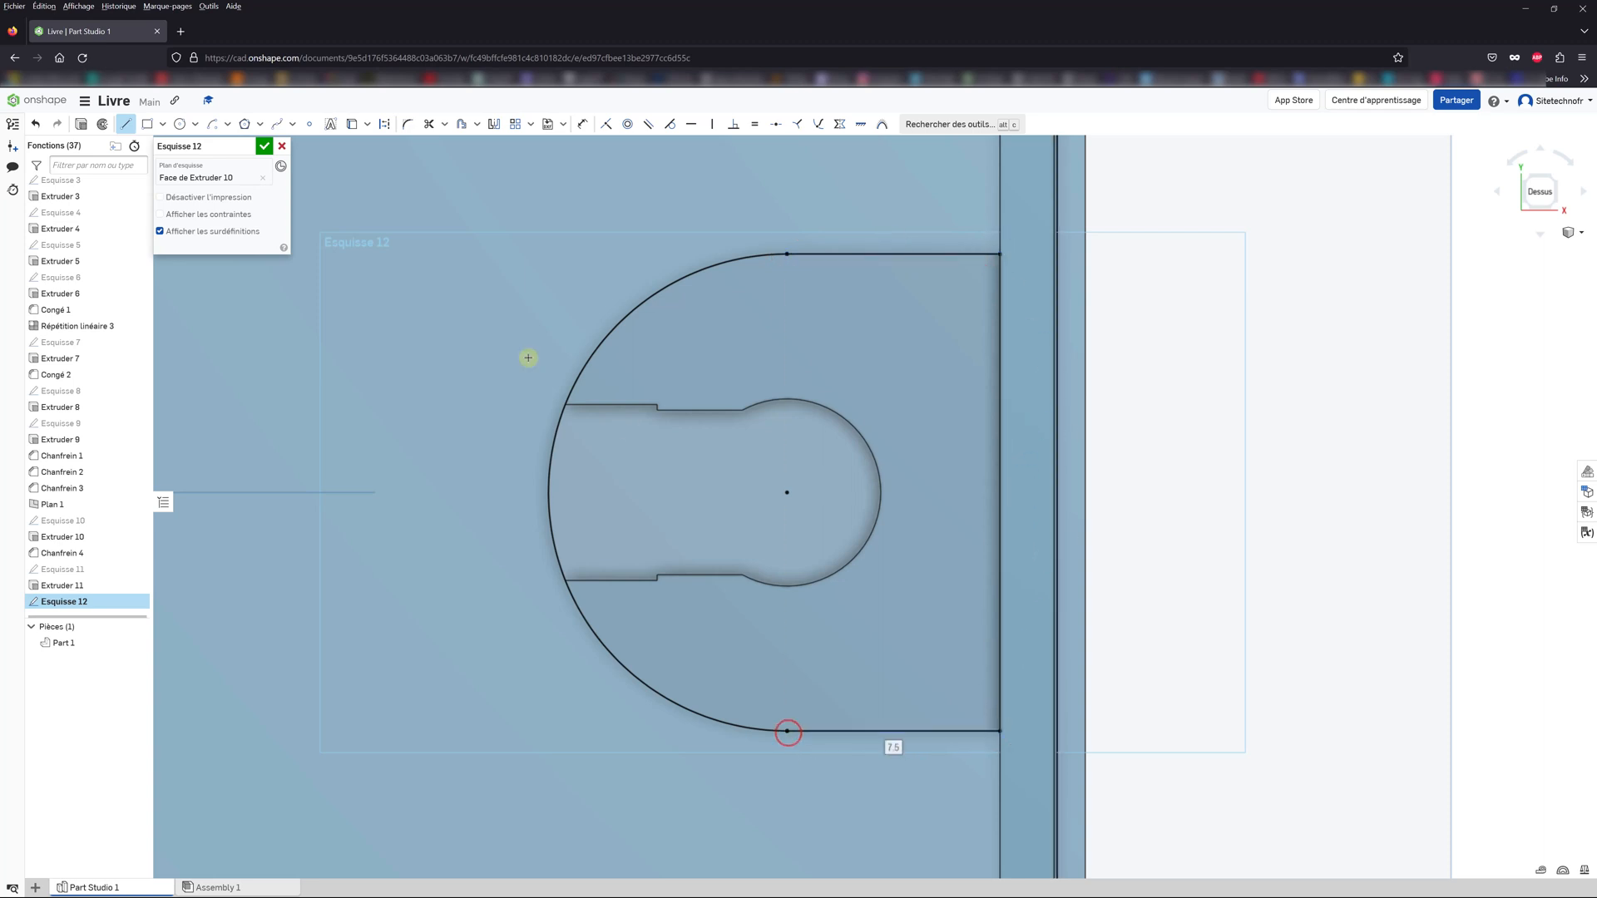
Step: Finish the D-shaped outline sketch and extrude it 3 mm upward, adding it to the existing part
click(262, 147)
scroll(467, 467, up, 5)
mouse_move(467, 467)
right_down()
mouse_move(471, 438)
mouse_move(489, 471)
right_up()
scroll(489, 471, down, 5)
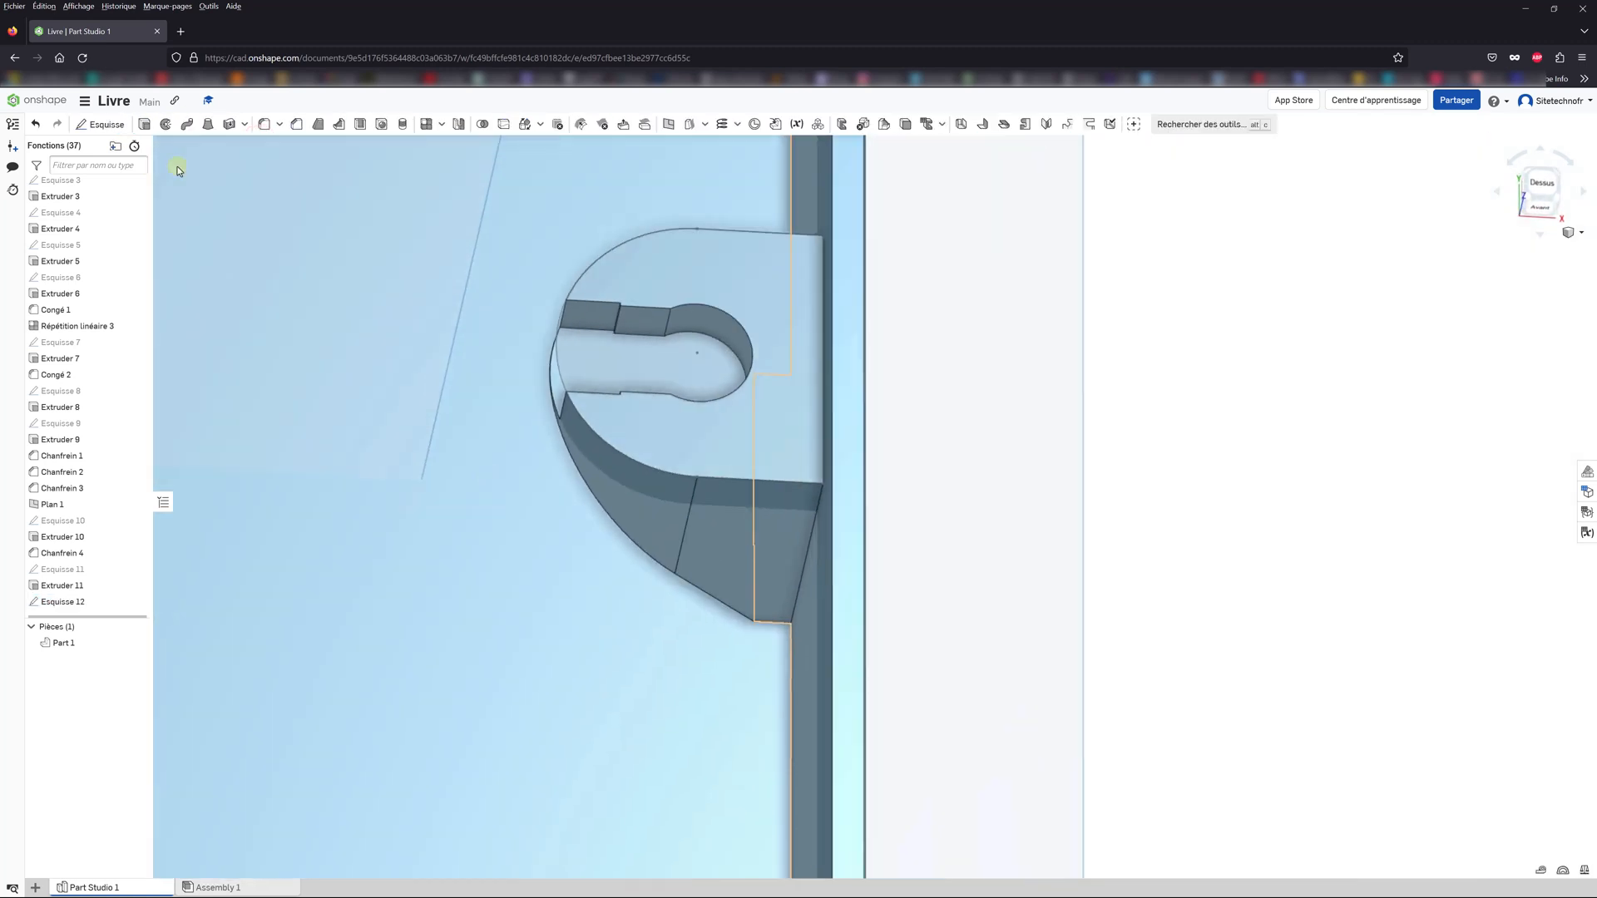
click(144, 124)
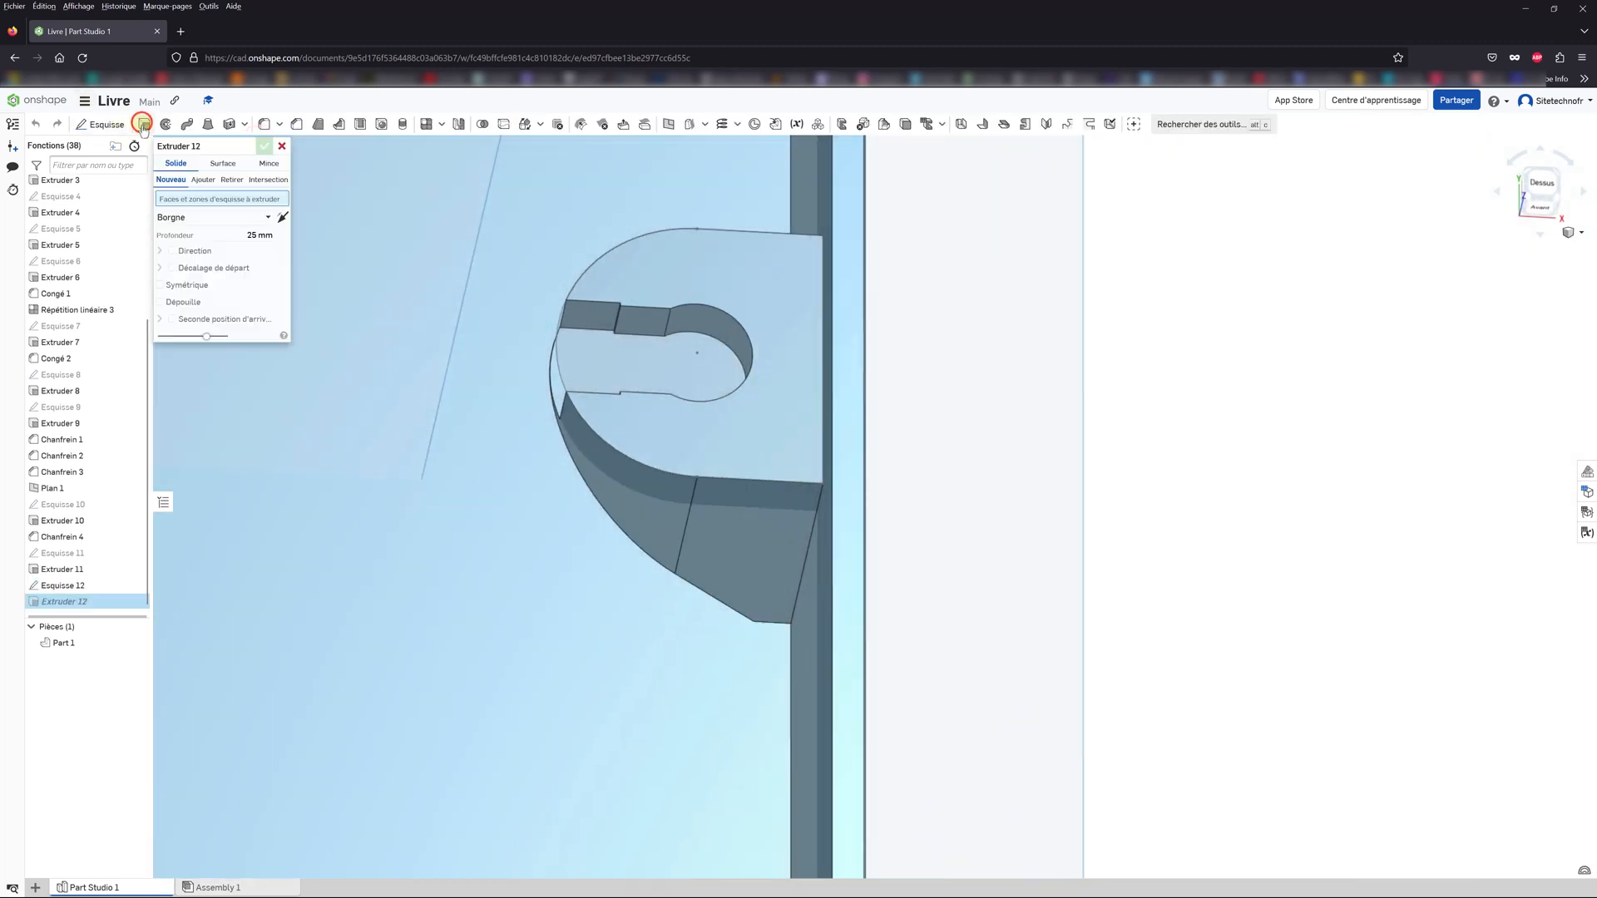
click(202, 180)
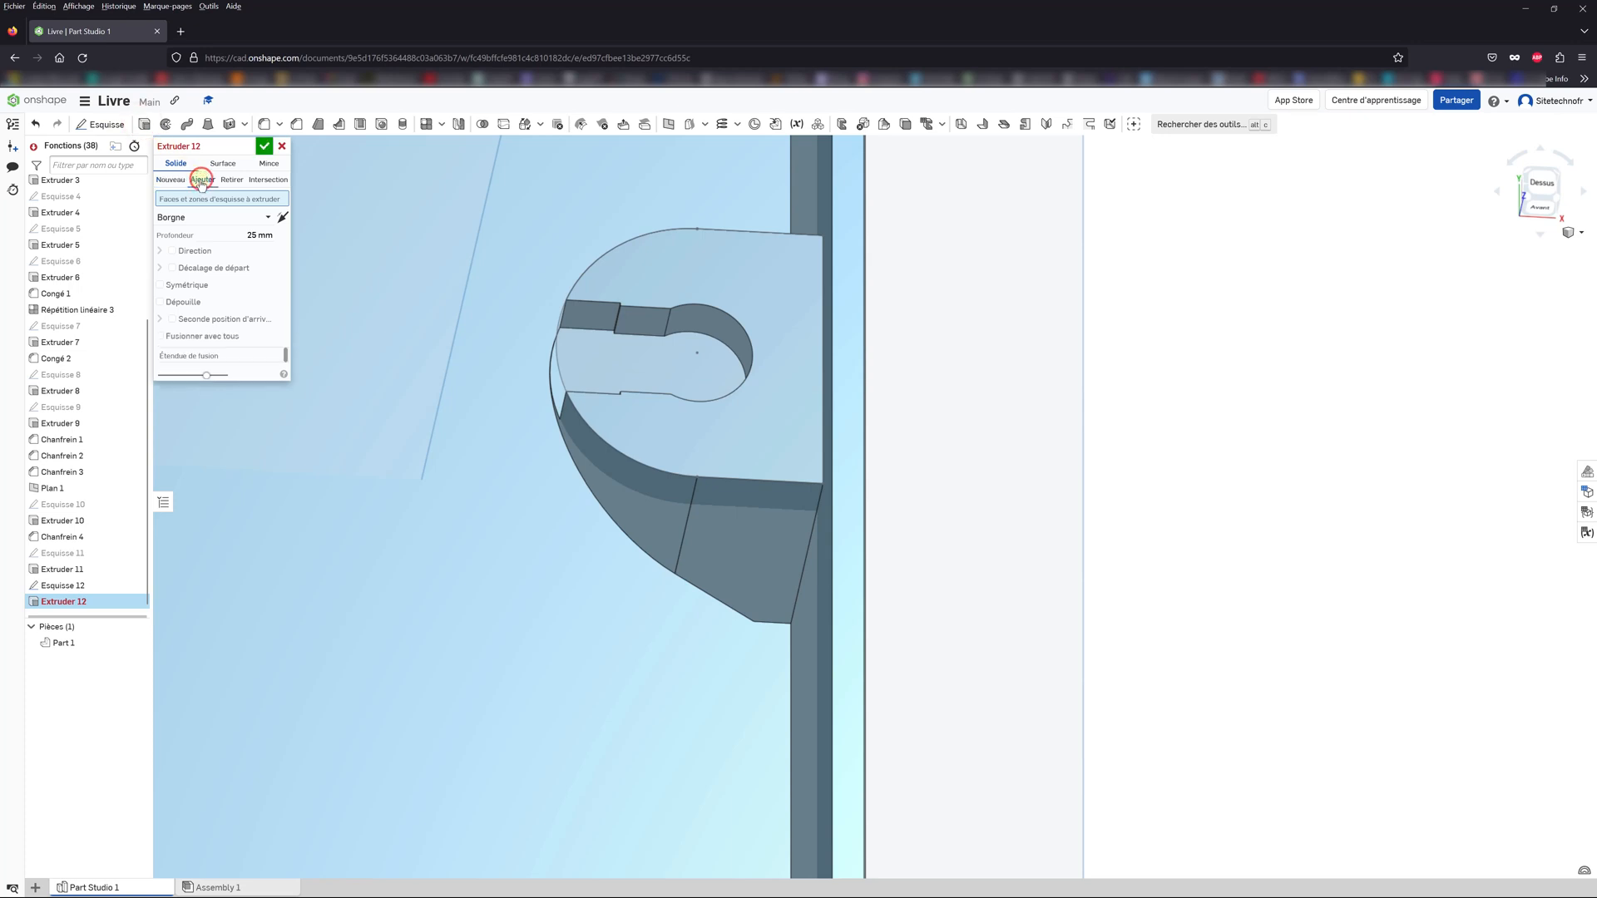
click(69, 586)
click(235, 244)
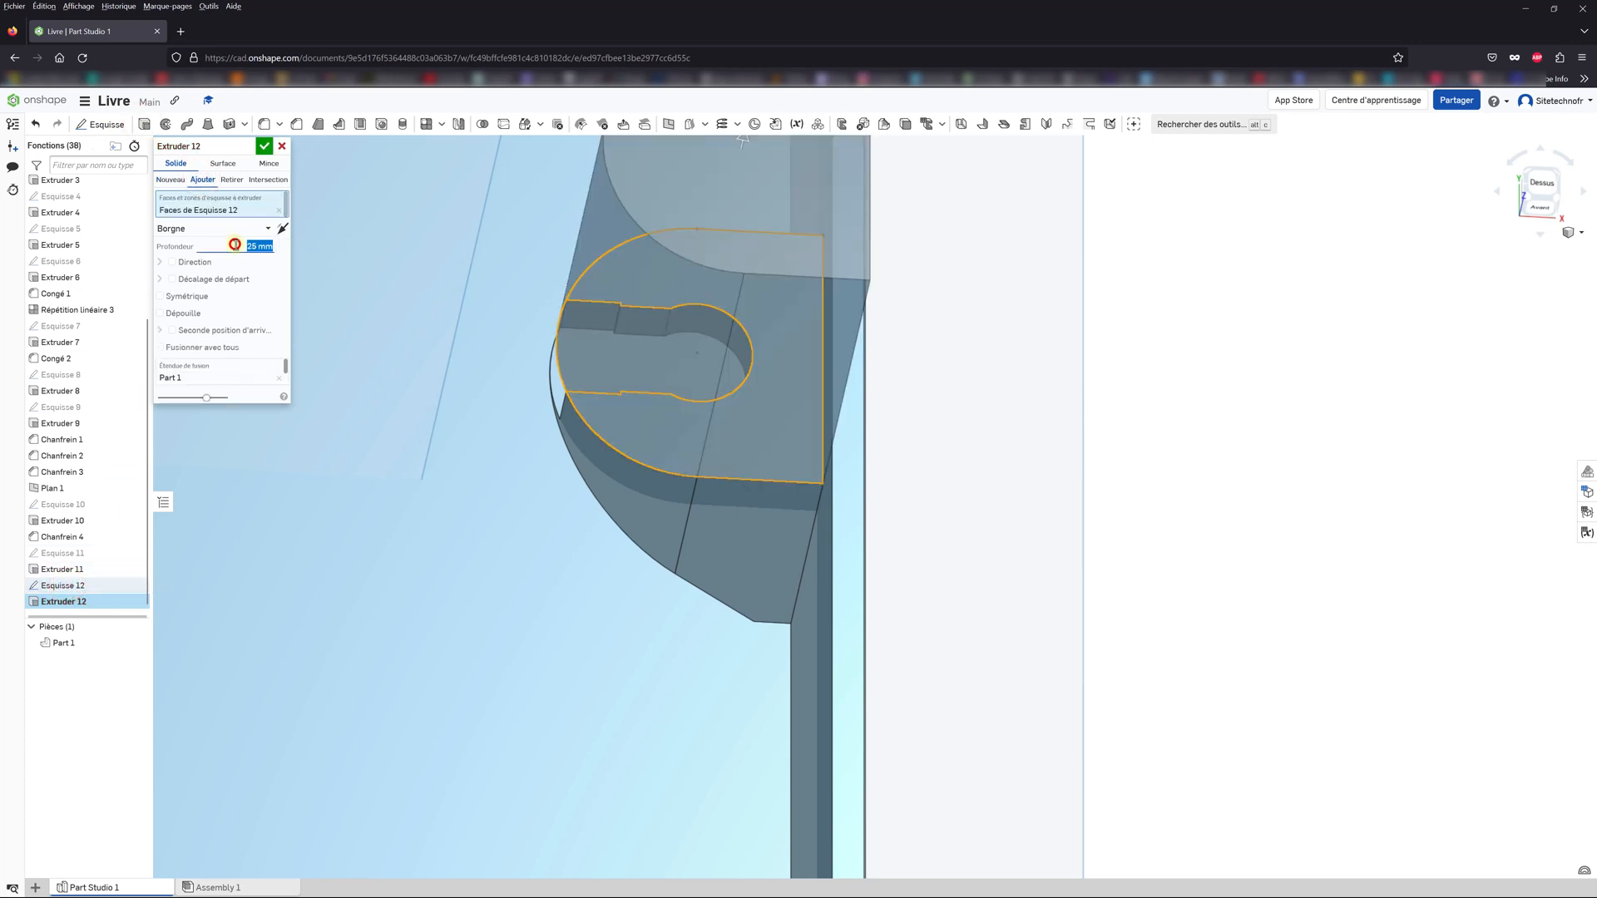
text(3)
key(Return)
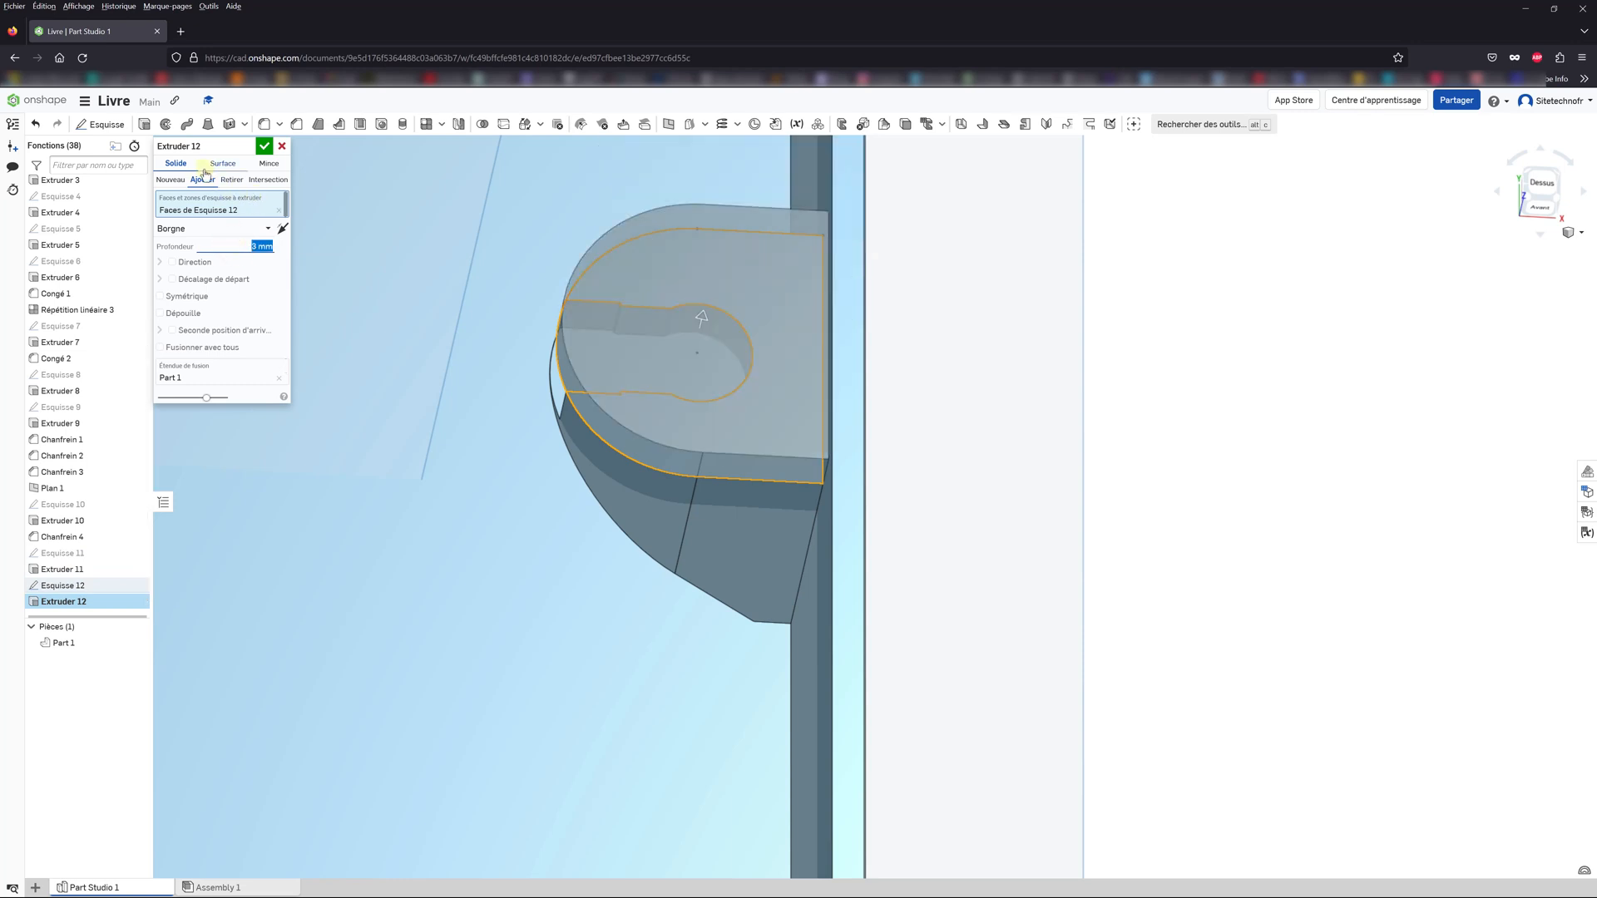
click(264, 147)
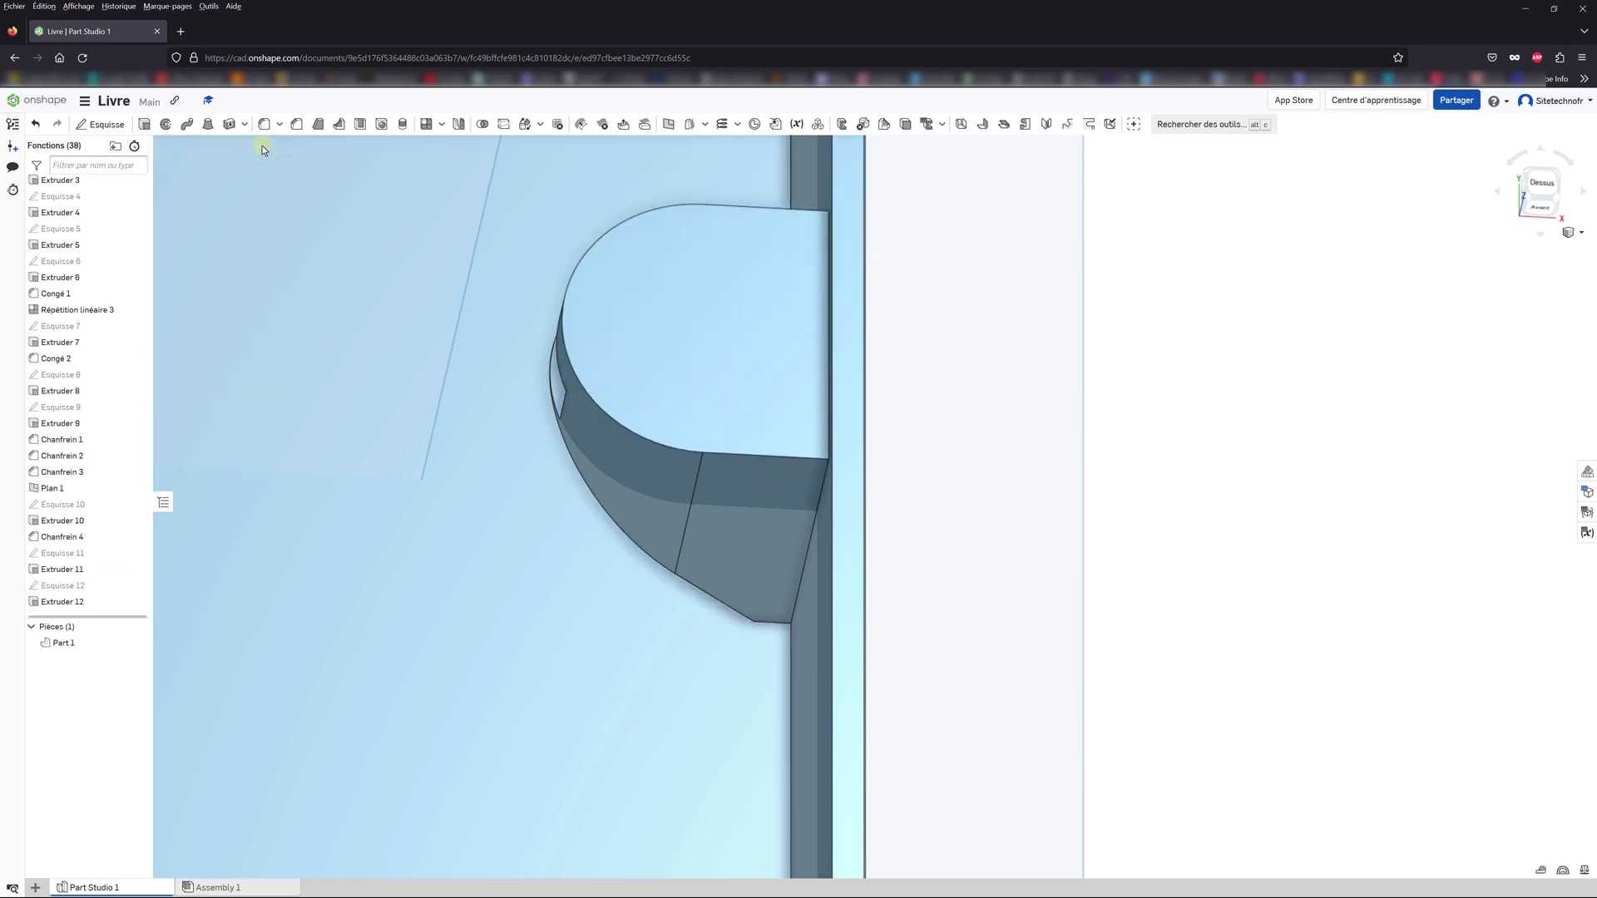
Step: Start a sketch on the tab's new top face and draw a circle about 14.3 mm in diameter, centred on the rounded end's centre
click(617, 285)
click(101, 123)
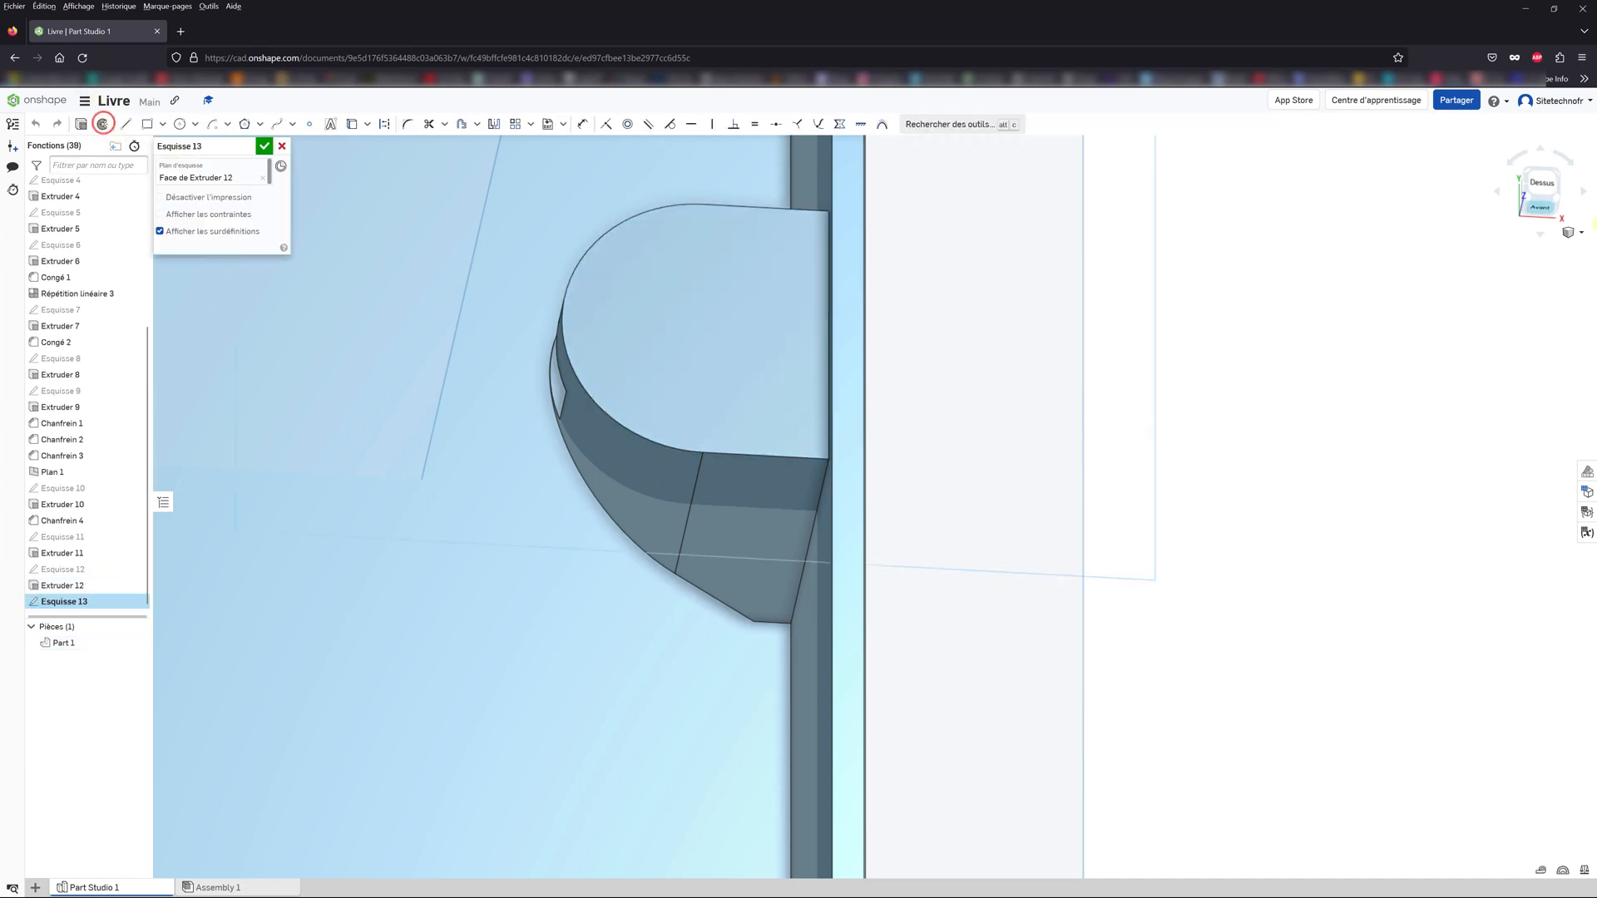
click(1549, 184)
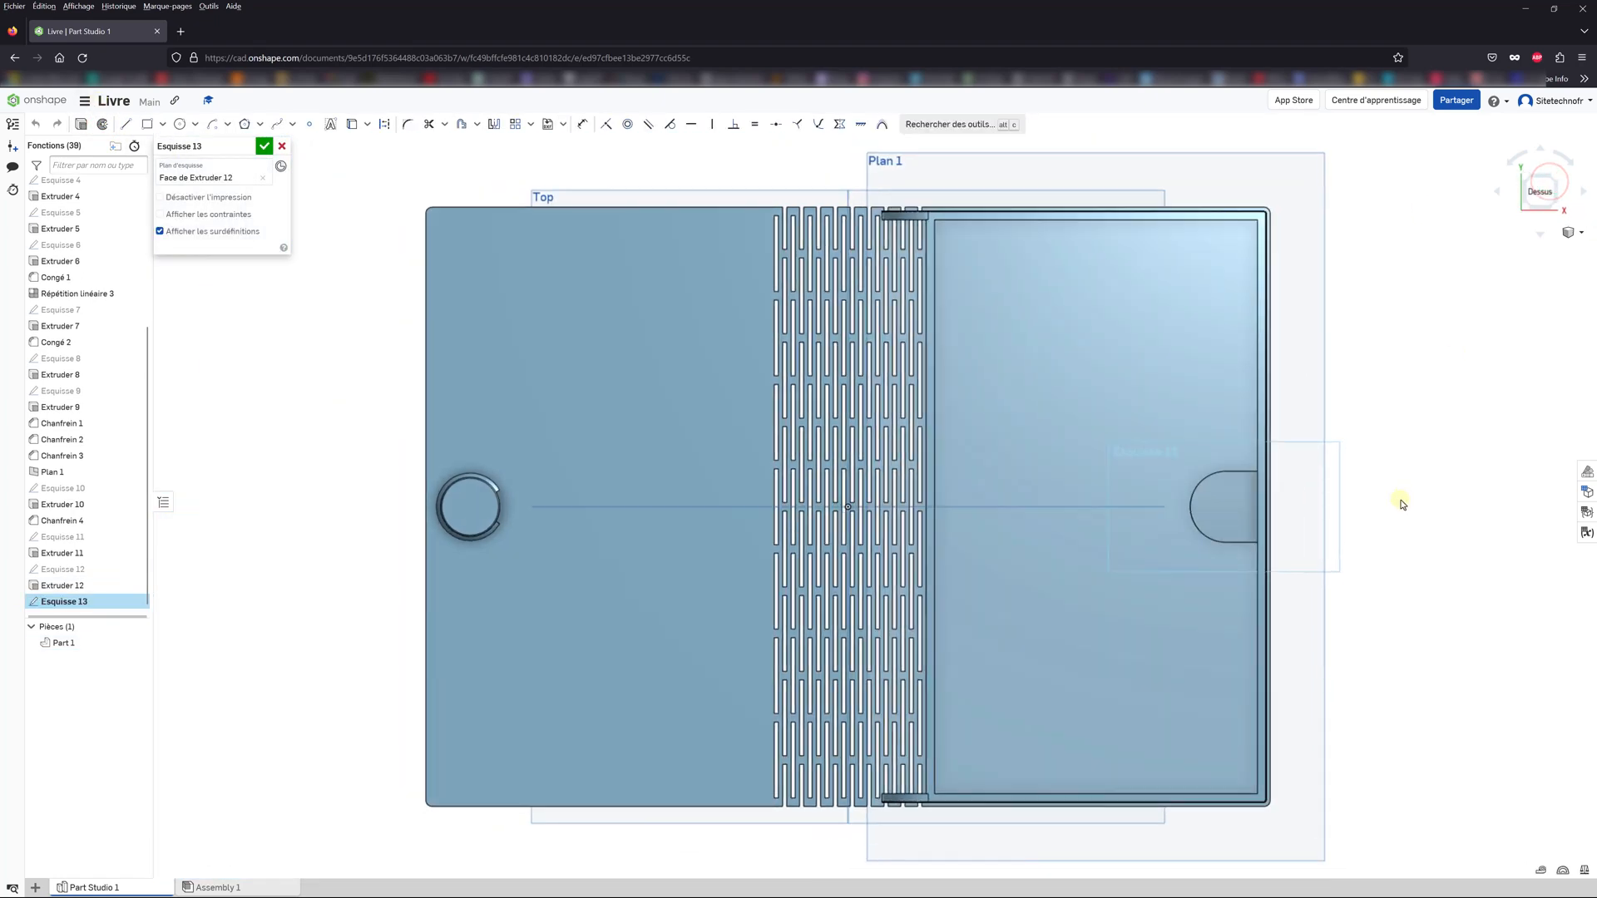
scroll(1281, 529, up, 5)
scroll(1265, 533, up, 1)
scroll(1155, 517, up, 1)
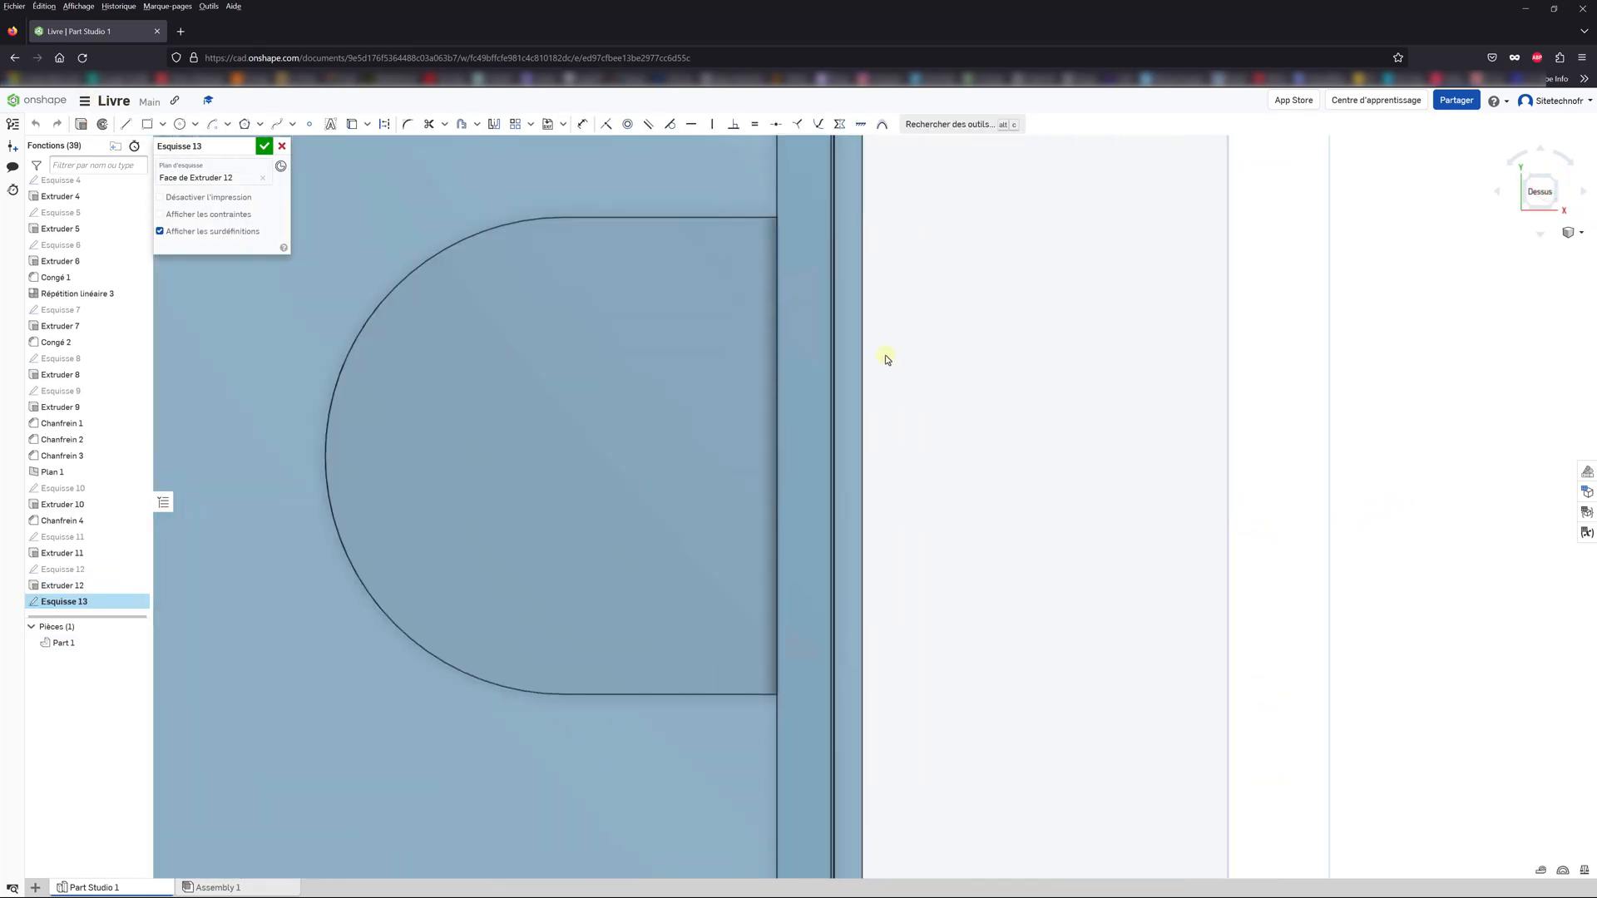
click(193, 127)
click(564, 456)
click(564, 252)
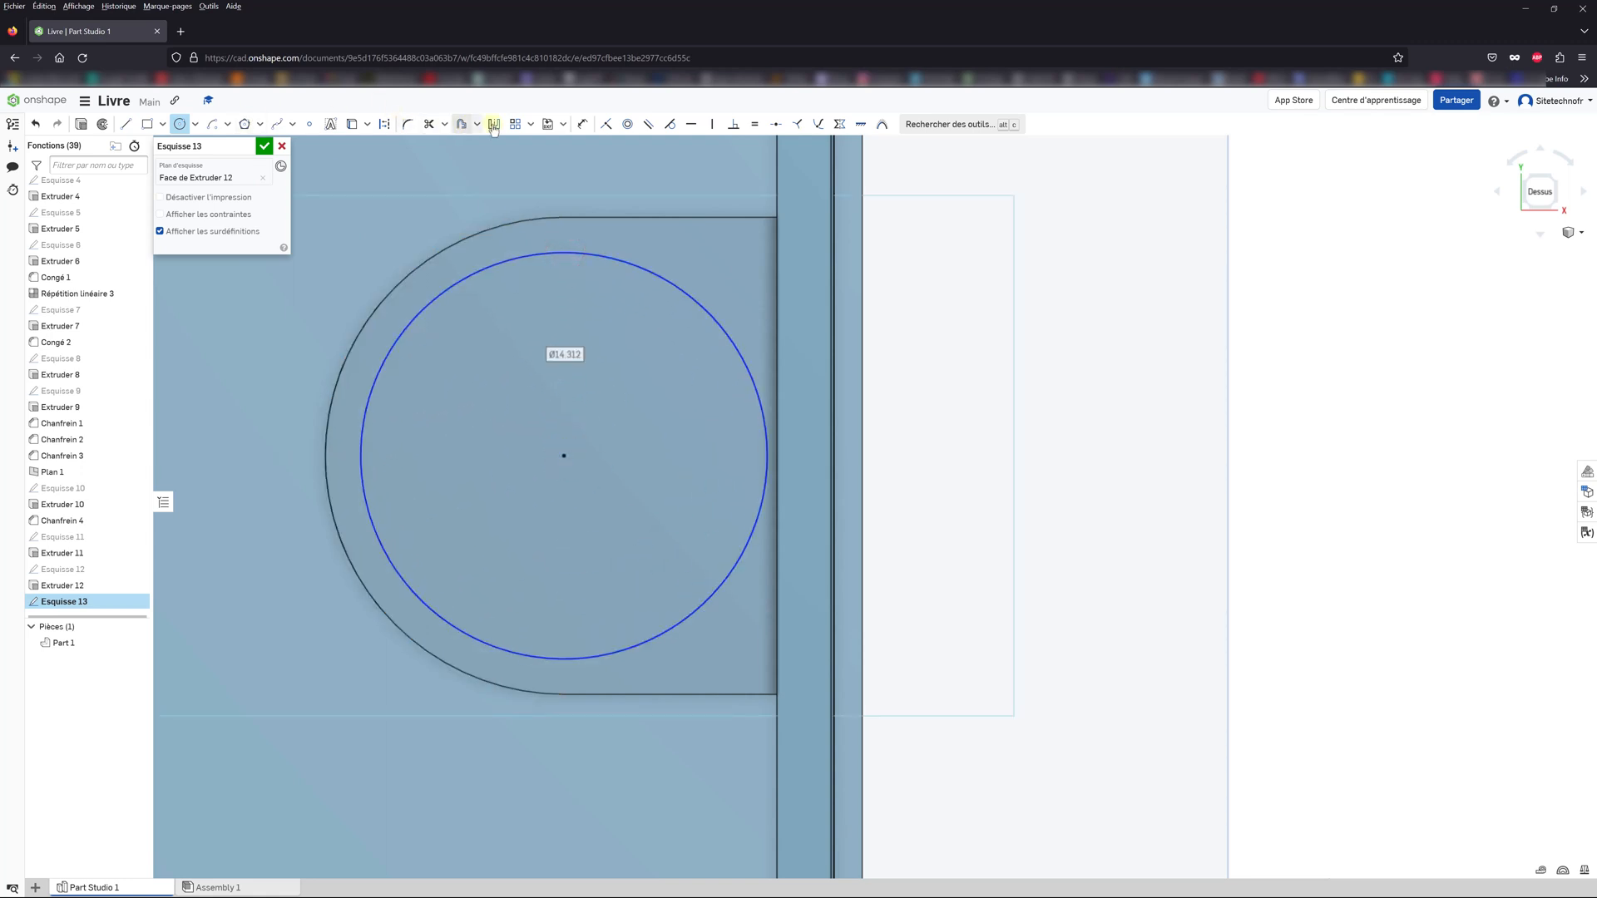
Step: Set the circle's diameter to 14.4 mm and finish the sketch
click(584, 124)
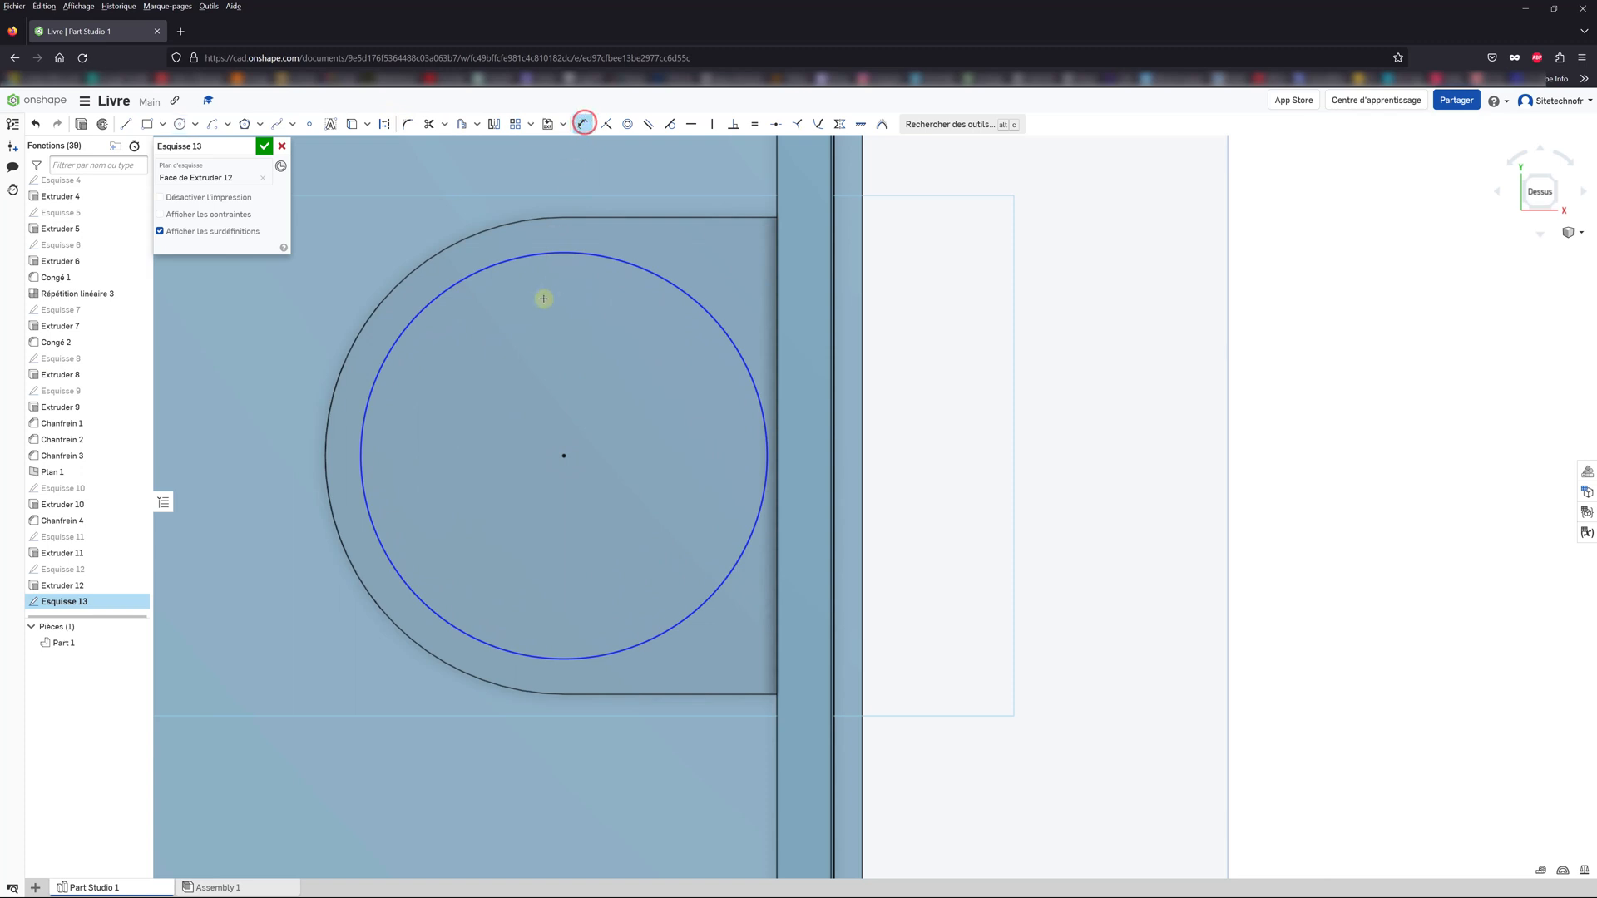
click(563, 254)
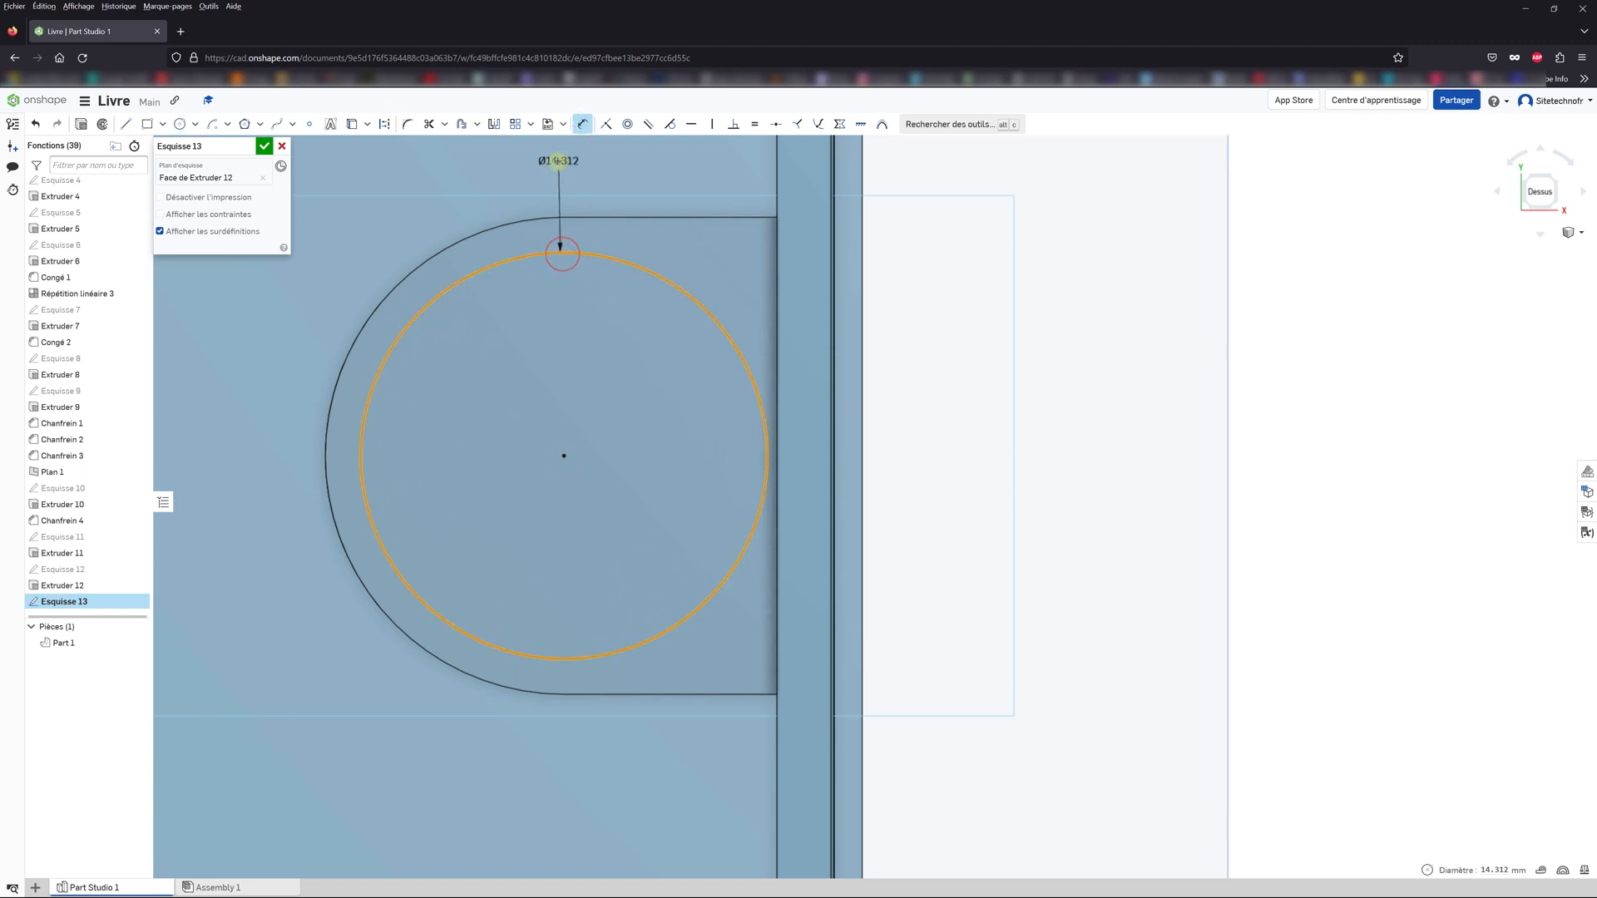
click(557, 162)
text(14.4)
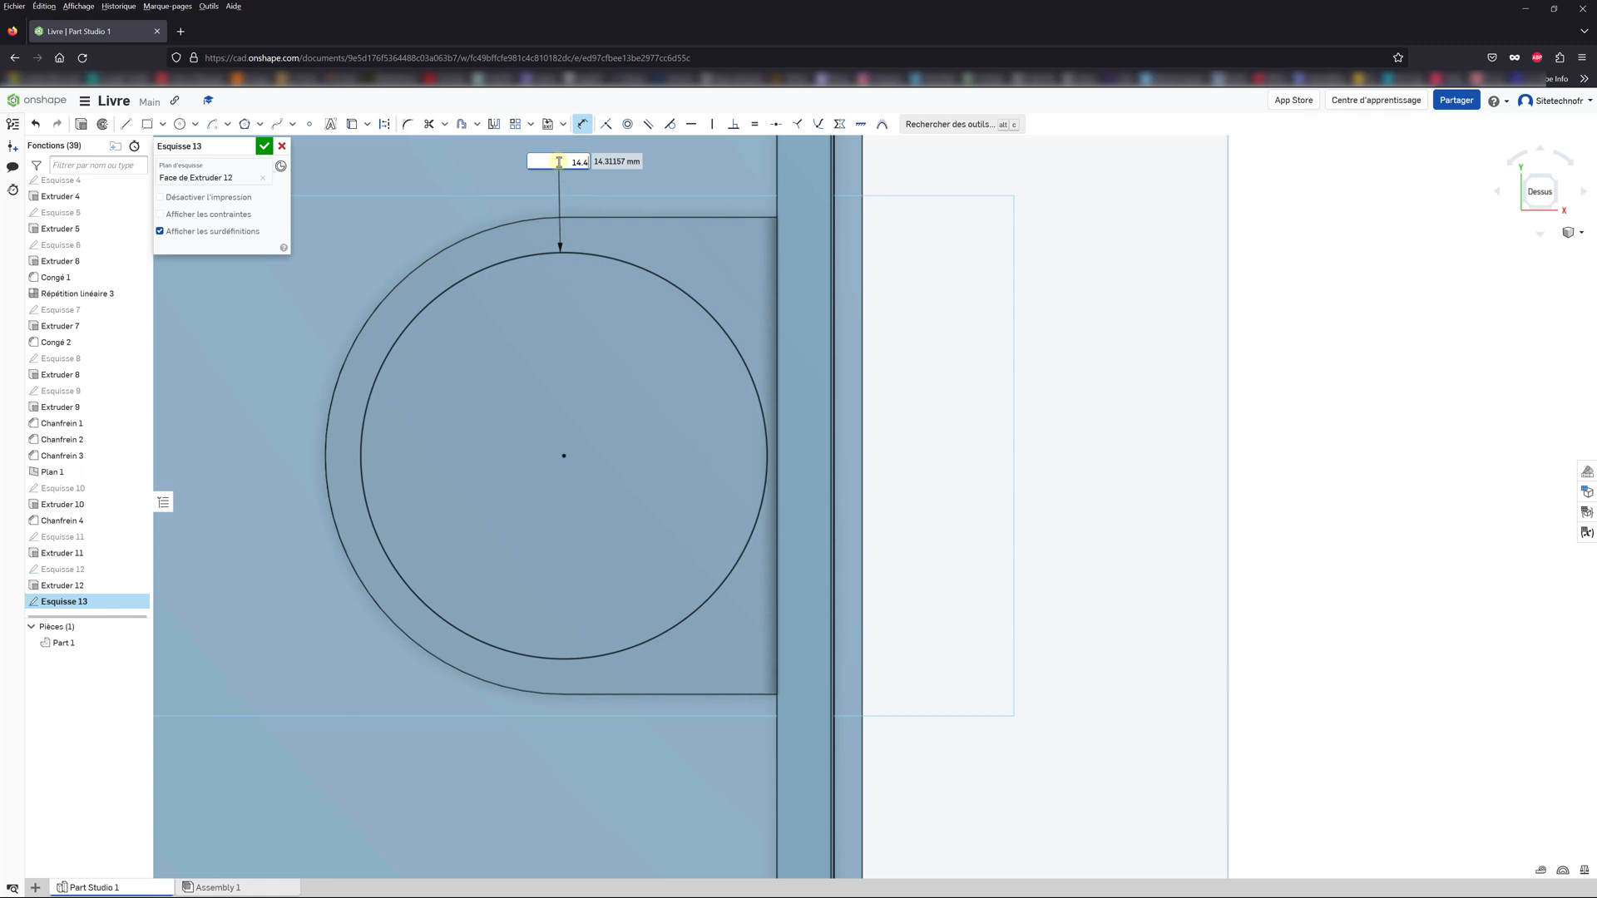
key(Return)
scroll(619, 320, down, 3)
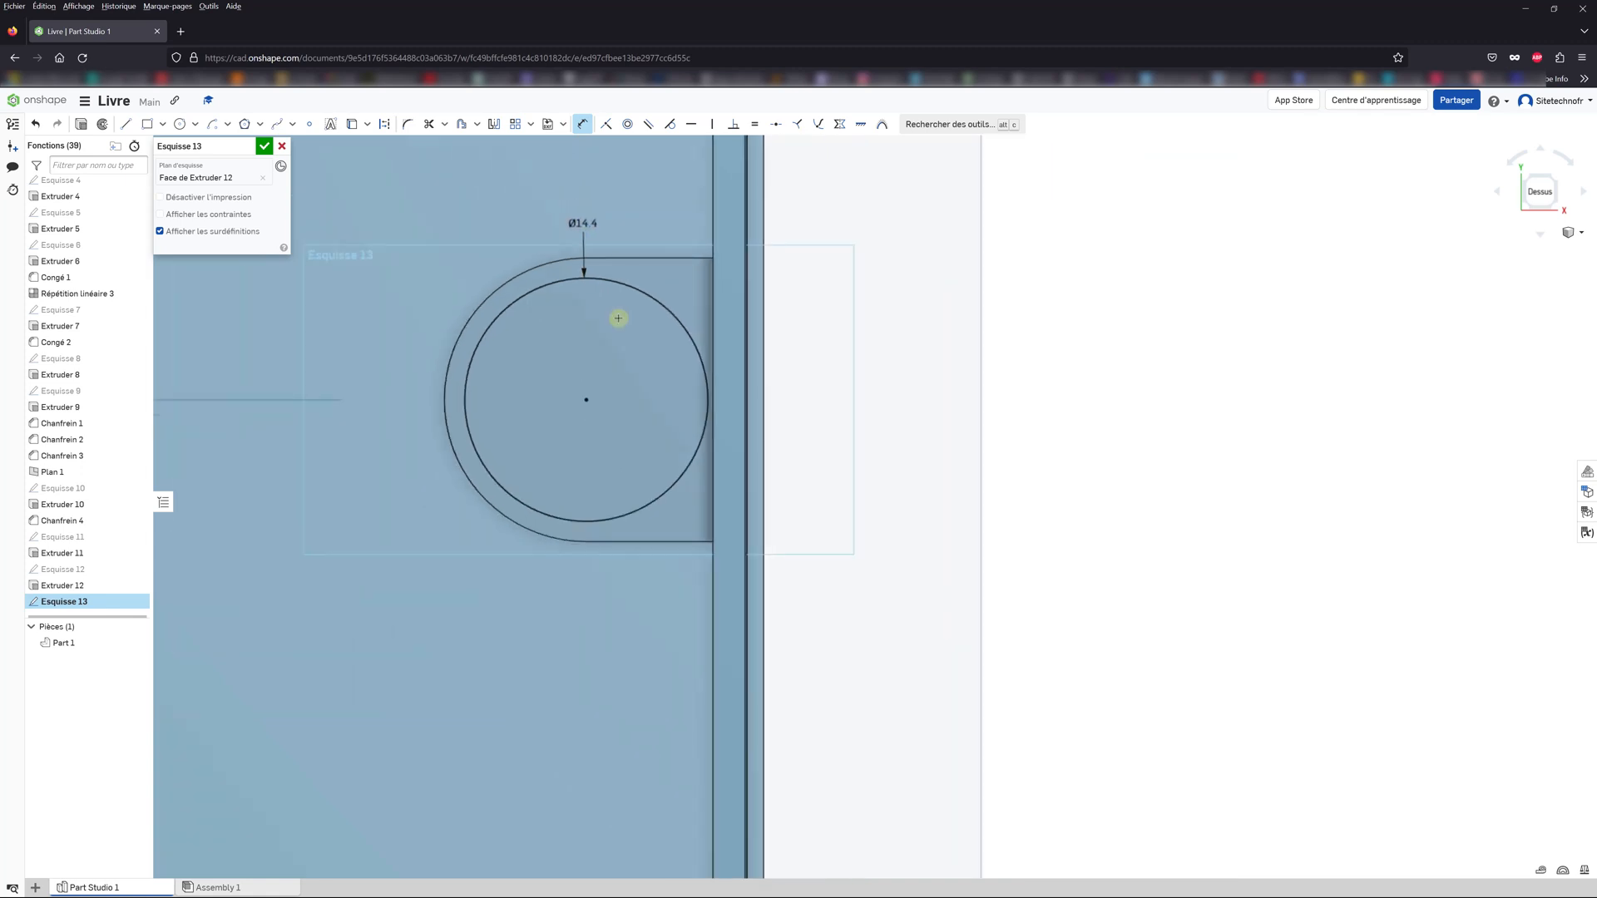
click(263, 146)
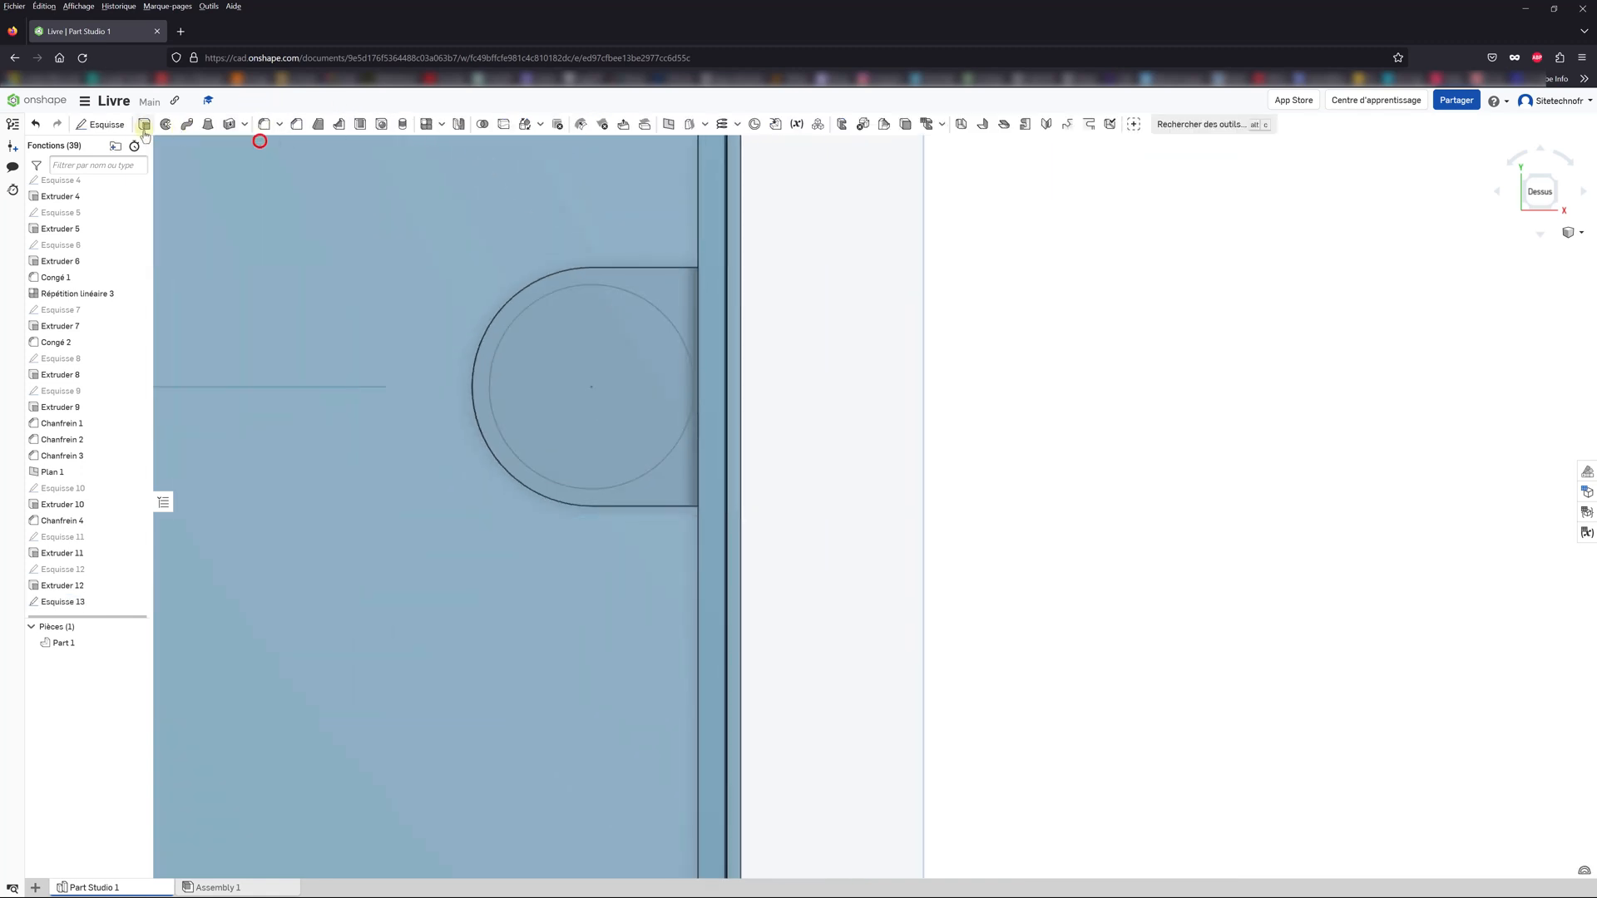
Step: Extrude the circle sketch as a 2.5 mm deep cut into the tab's top
click(146, 123)
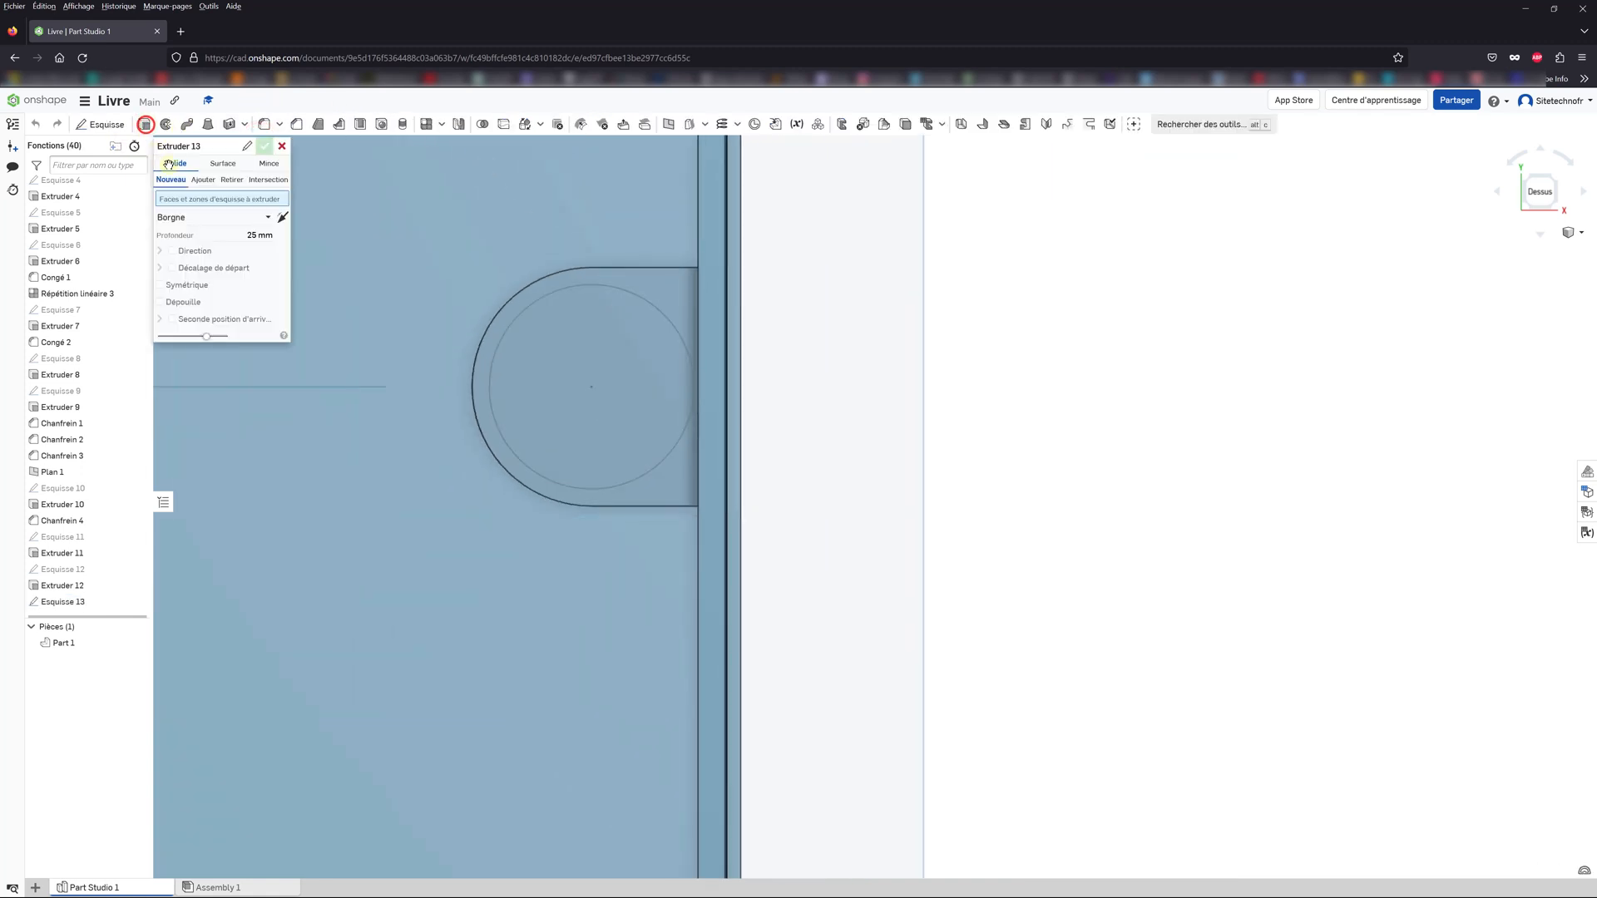
click(227, 181)
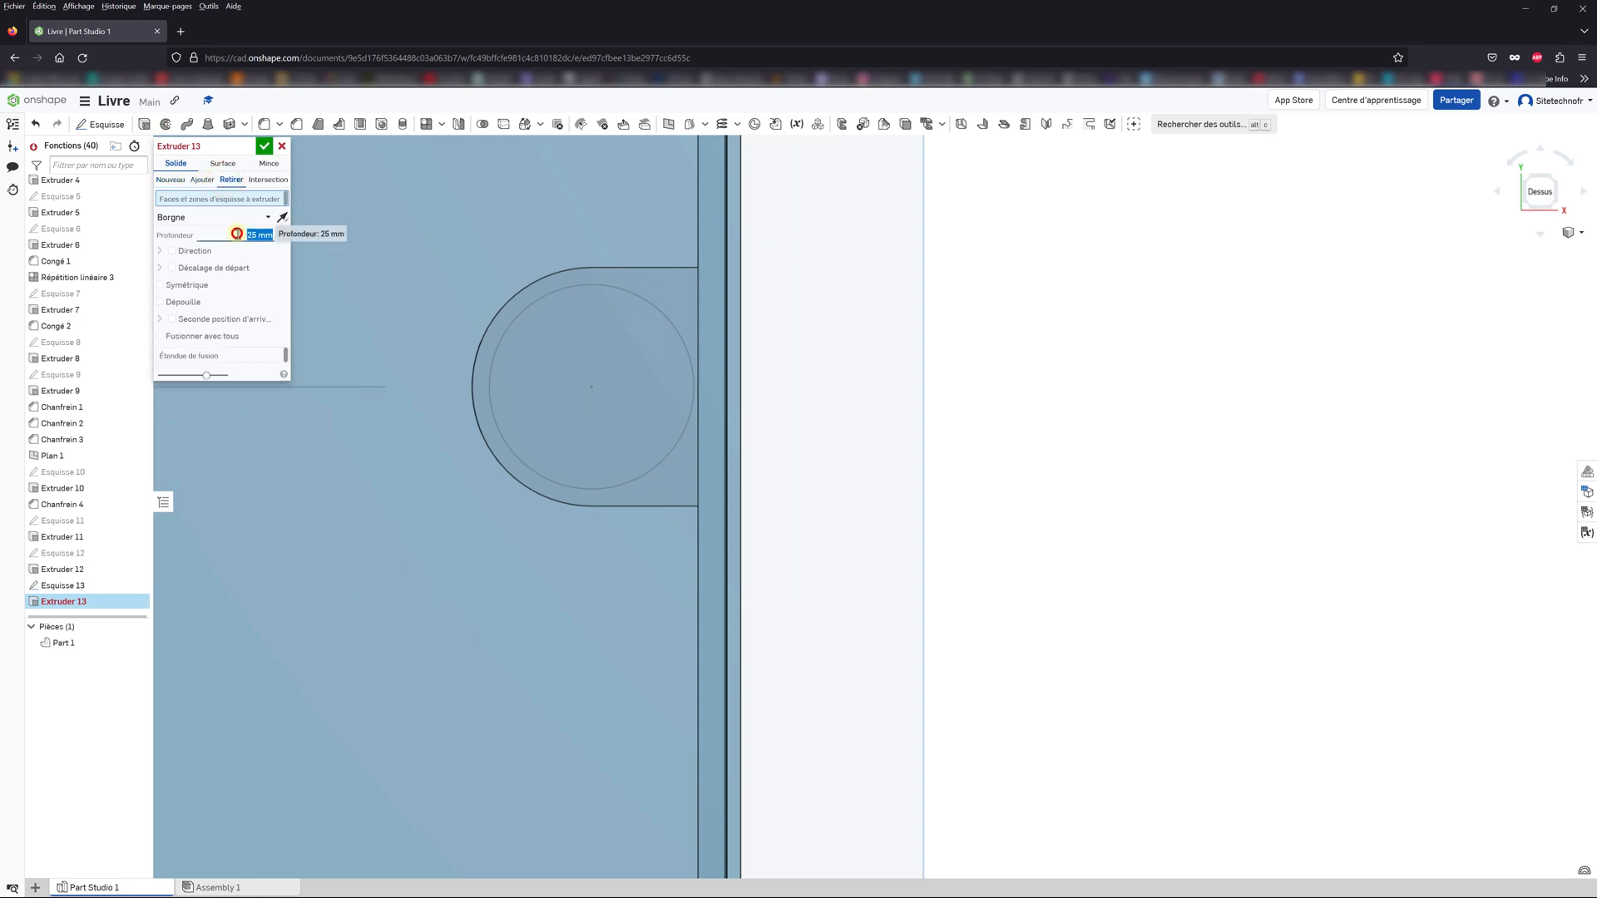
click(237, 235)
click(56, 588)
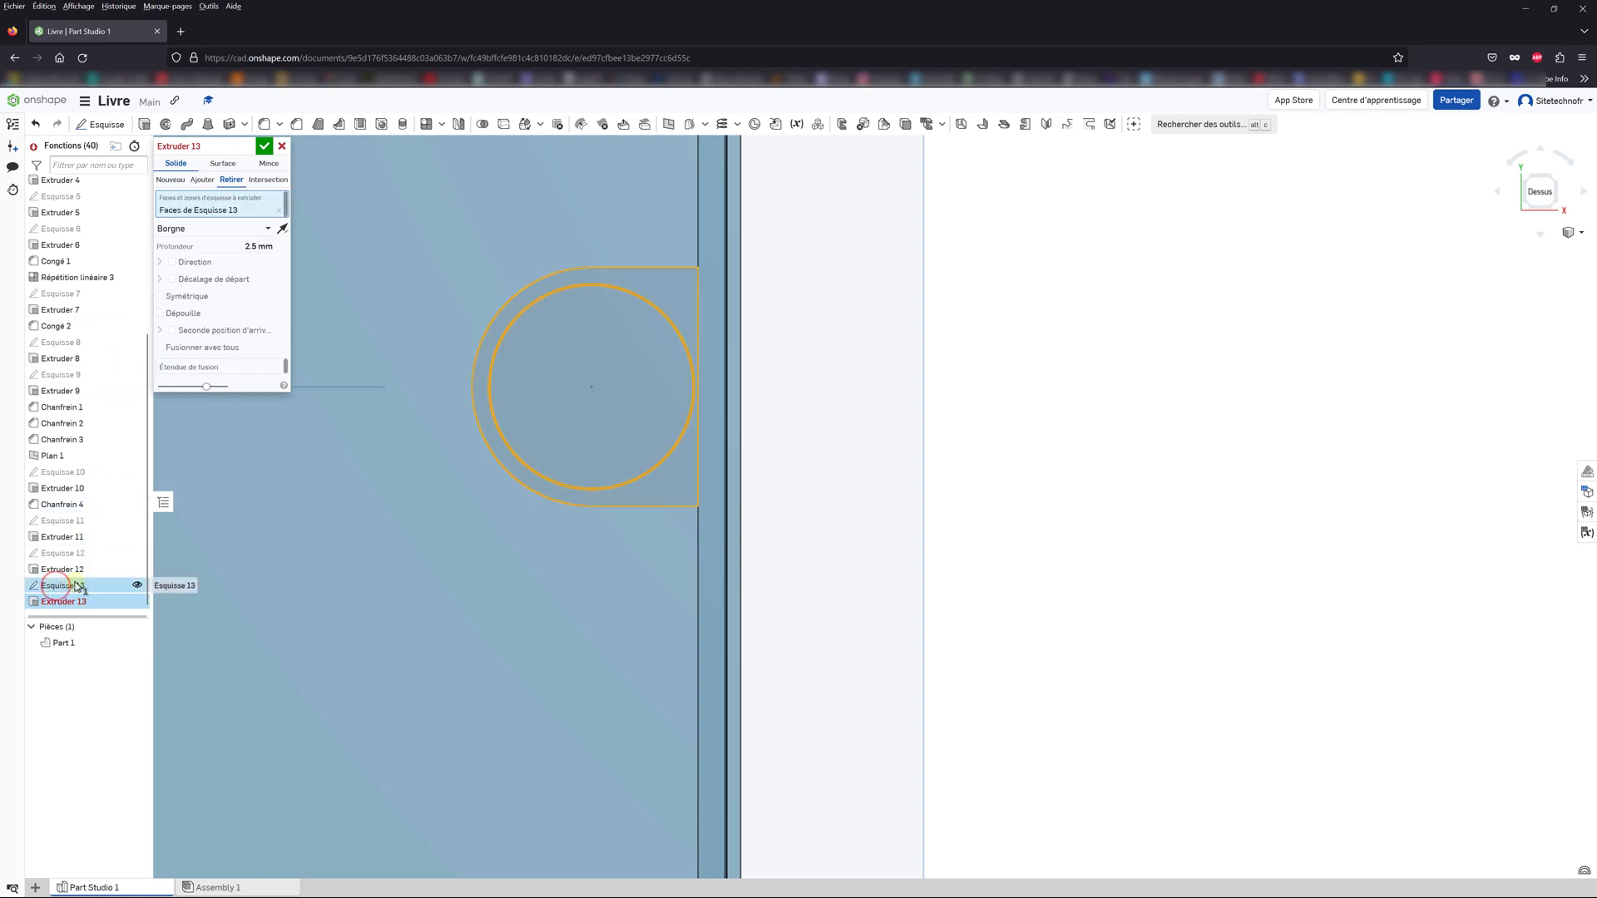
click(265, 147)
Step: Fillet the tab's outer top edge with a 0.2 mm radius and tangent propagation
mouse_move(581, 481)
right_down()
mouse_move(606, 424)
mouse_move(545, 489)
mouse_move(581, 474)
right_up()
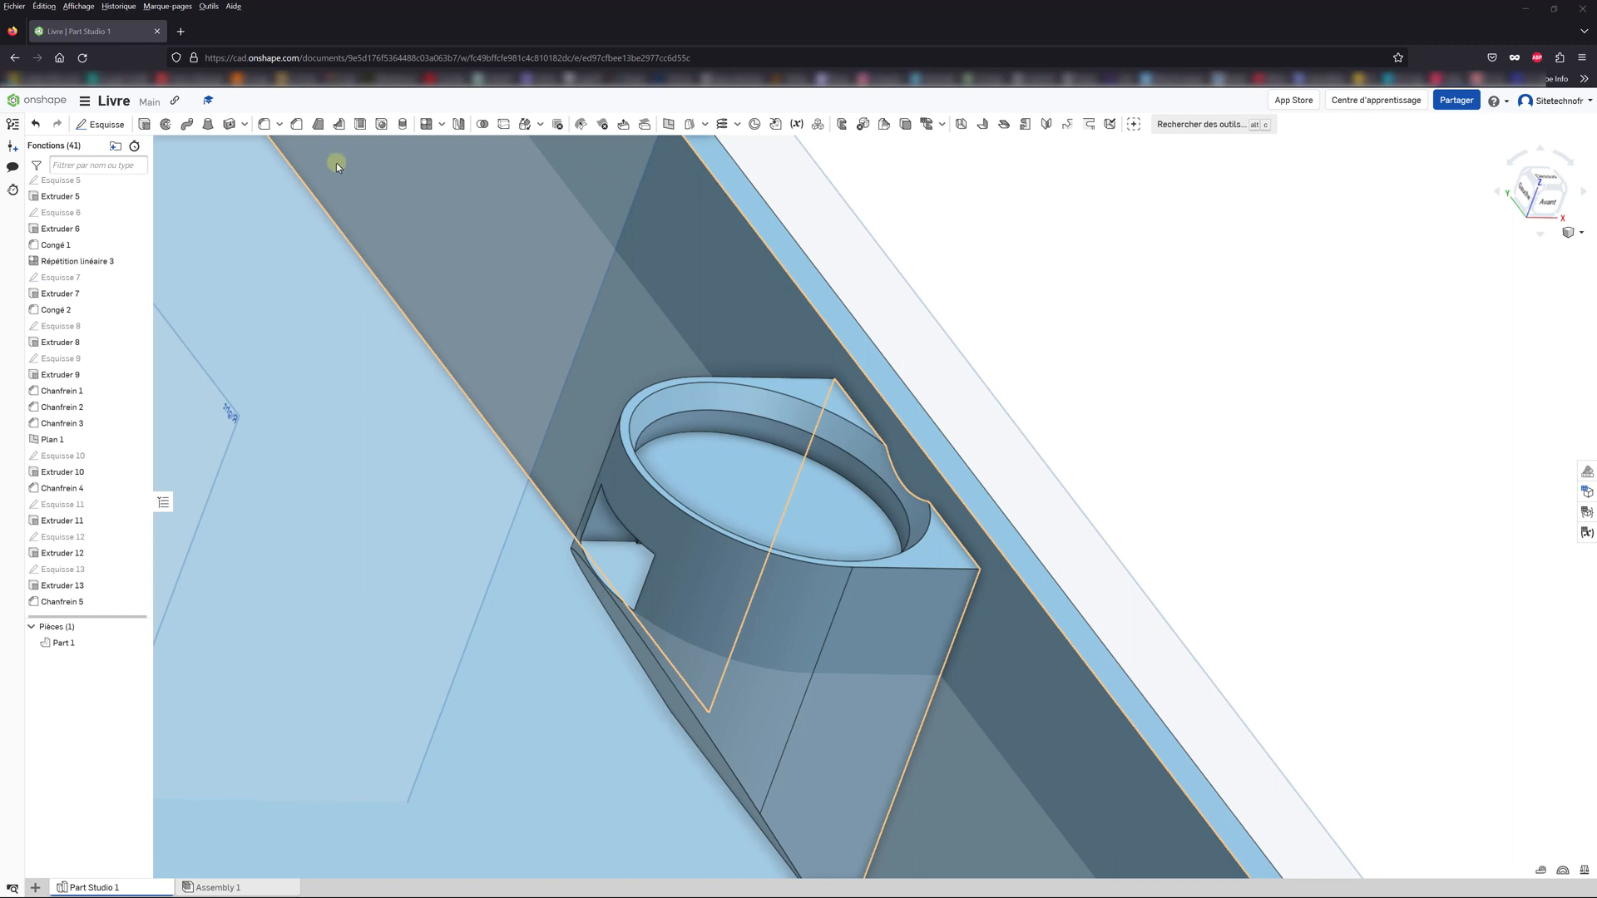
click(266, 126)
click(227, 249)
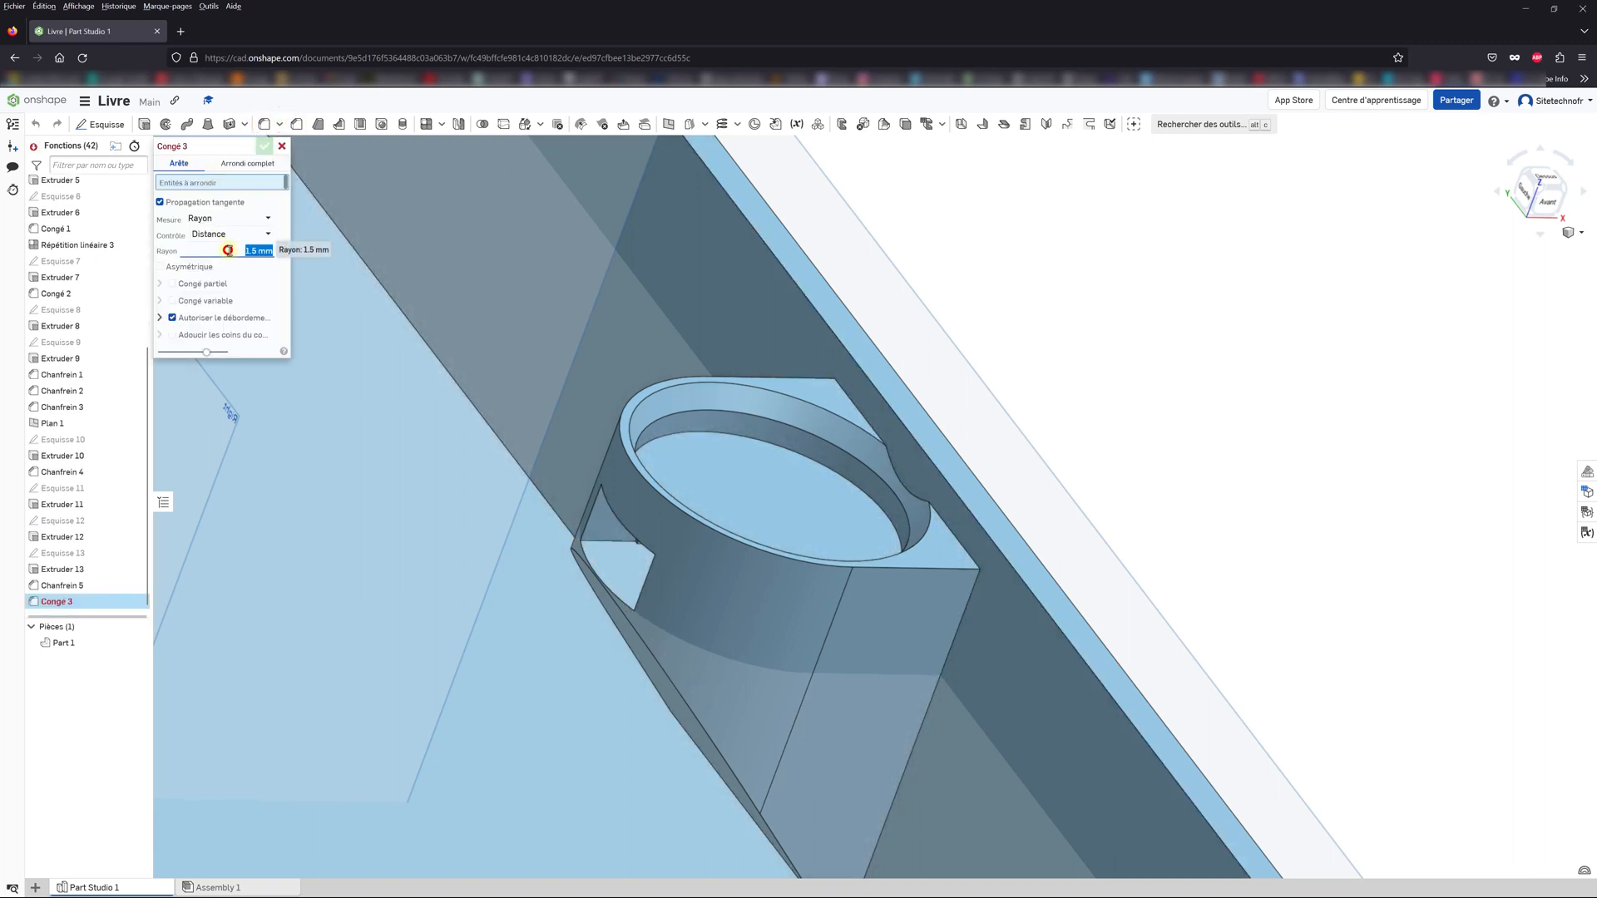
text(0.2)
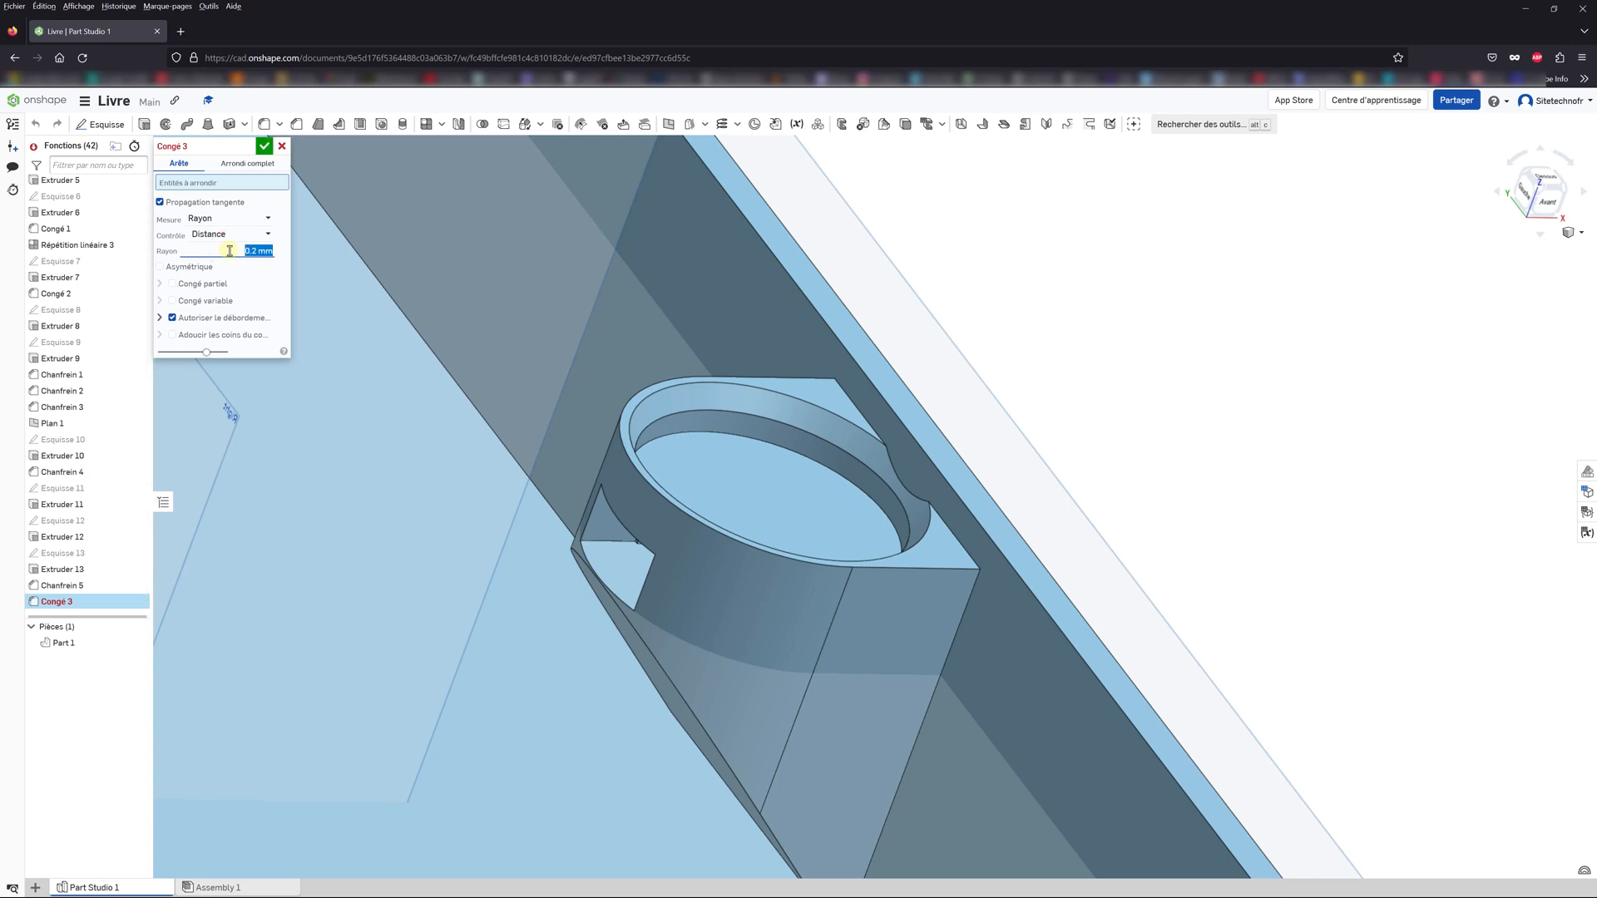
scroll(639, 474, up, 2)
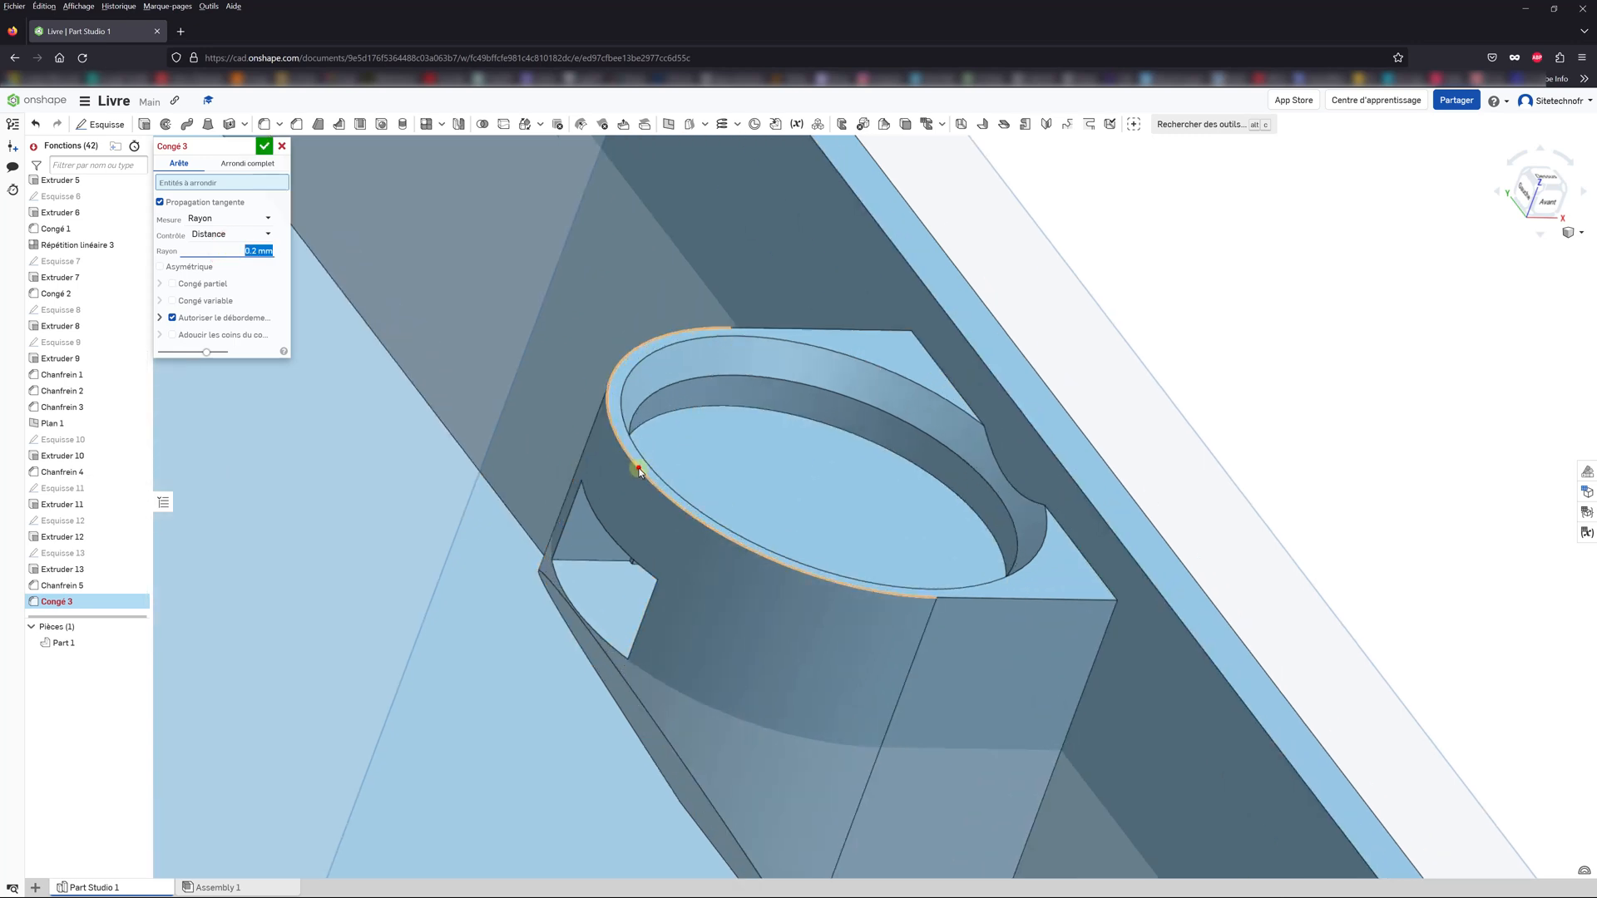
click(639, 471)
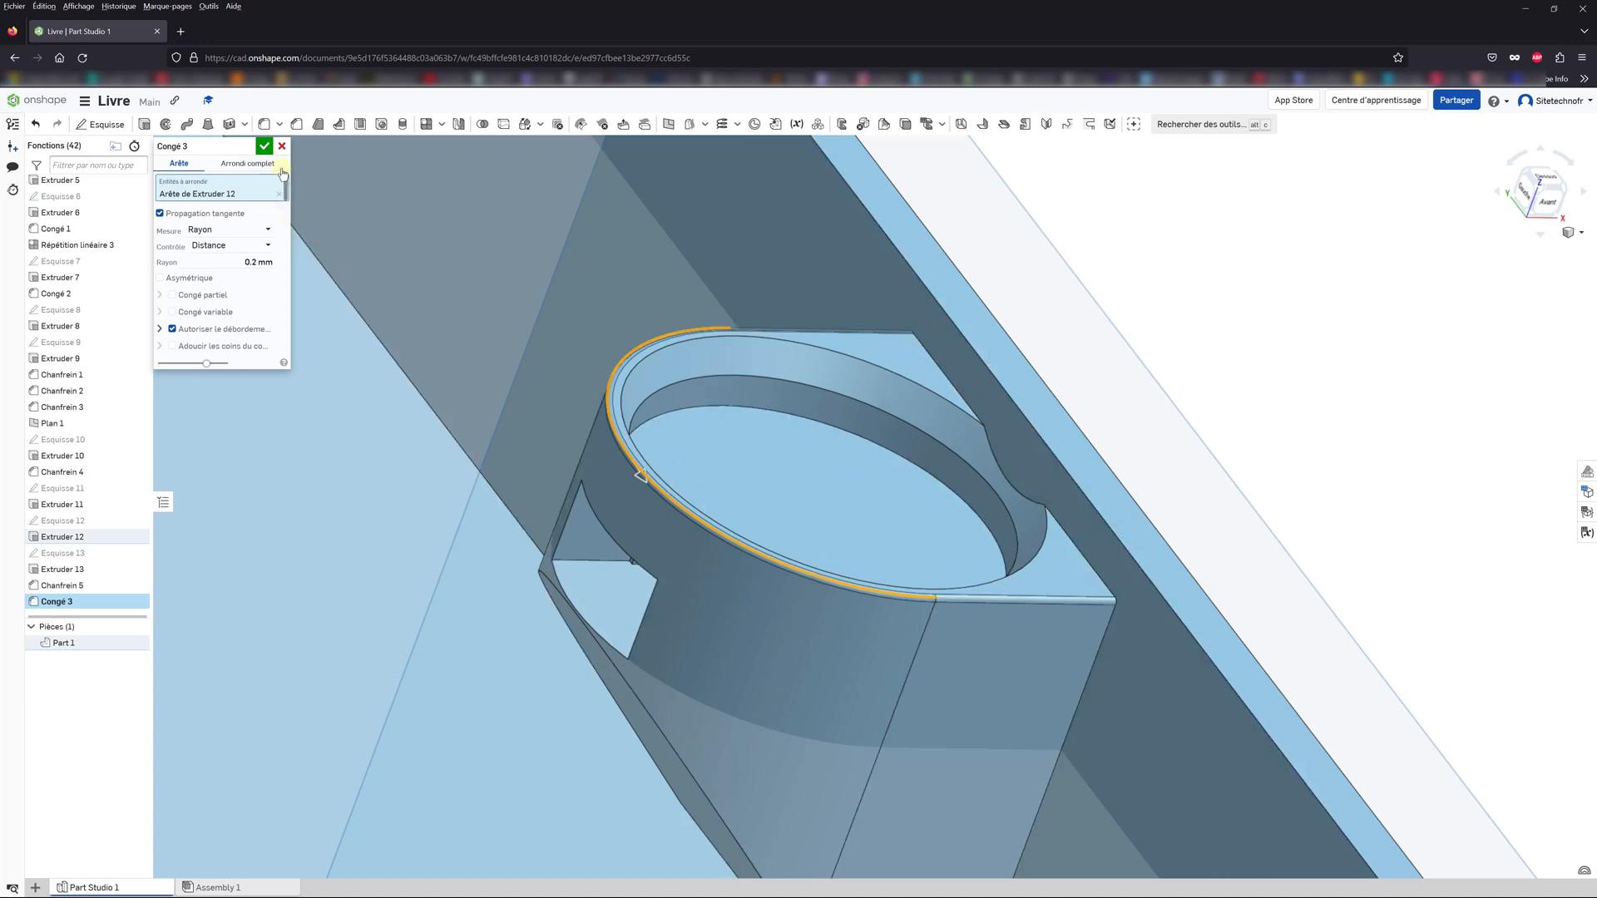
click(264, 146)
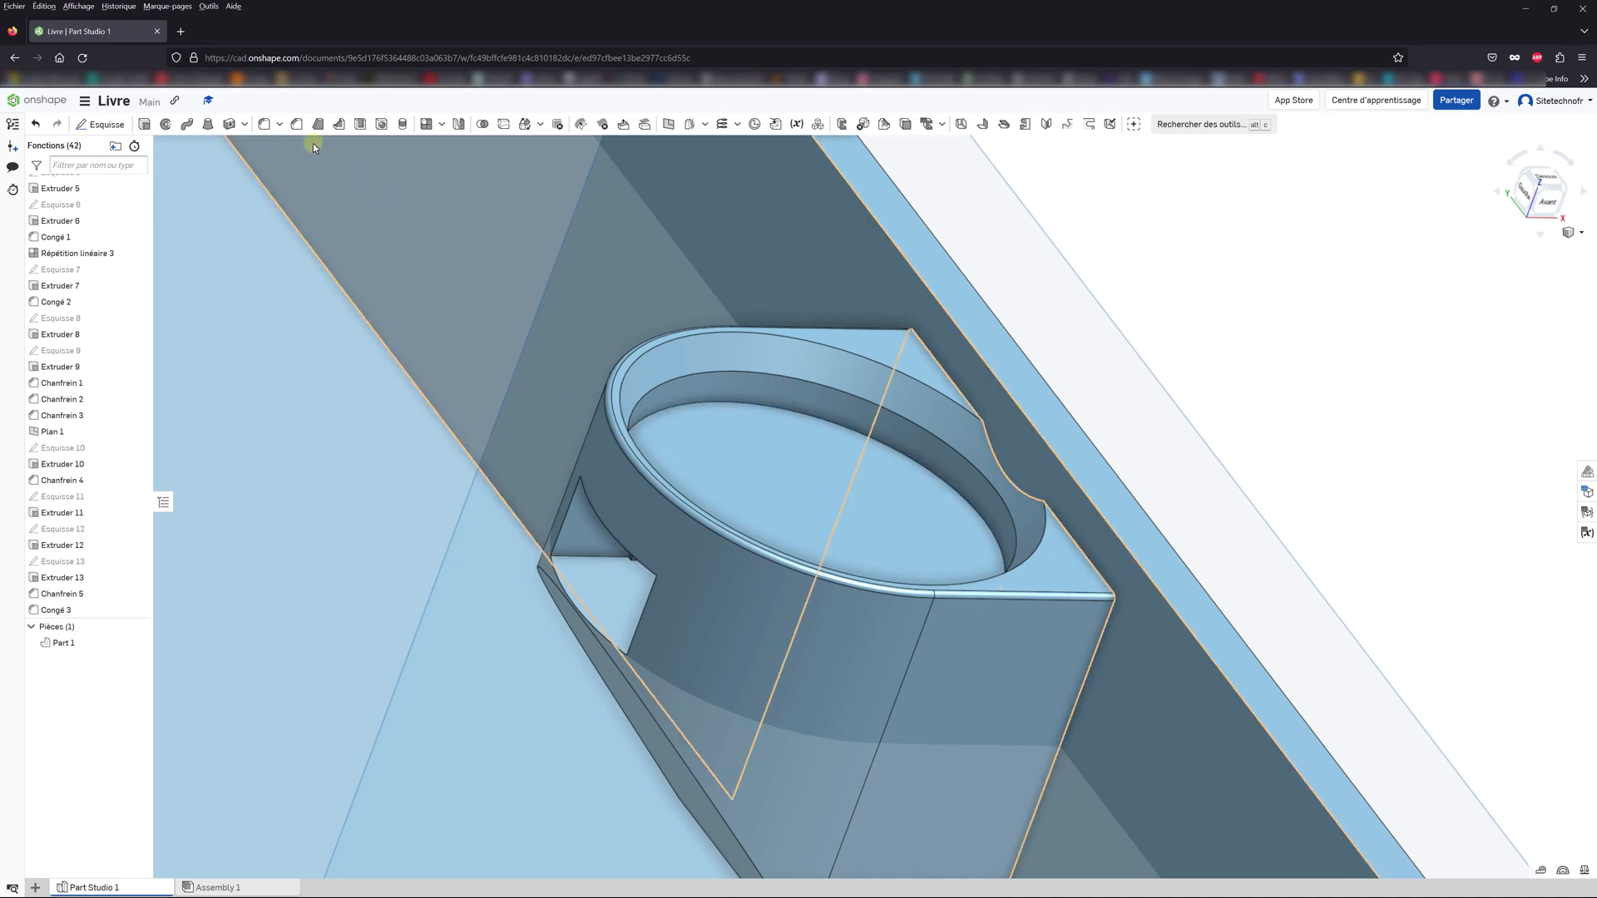
Step: Fillet the two vertical edges where the tab's straight sides meet the box wall with a 1 mm radius
click(263, 124)
click(228, 249)
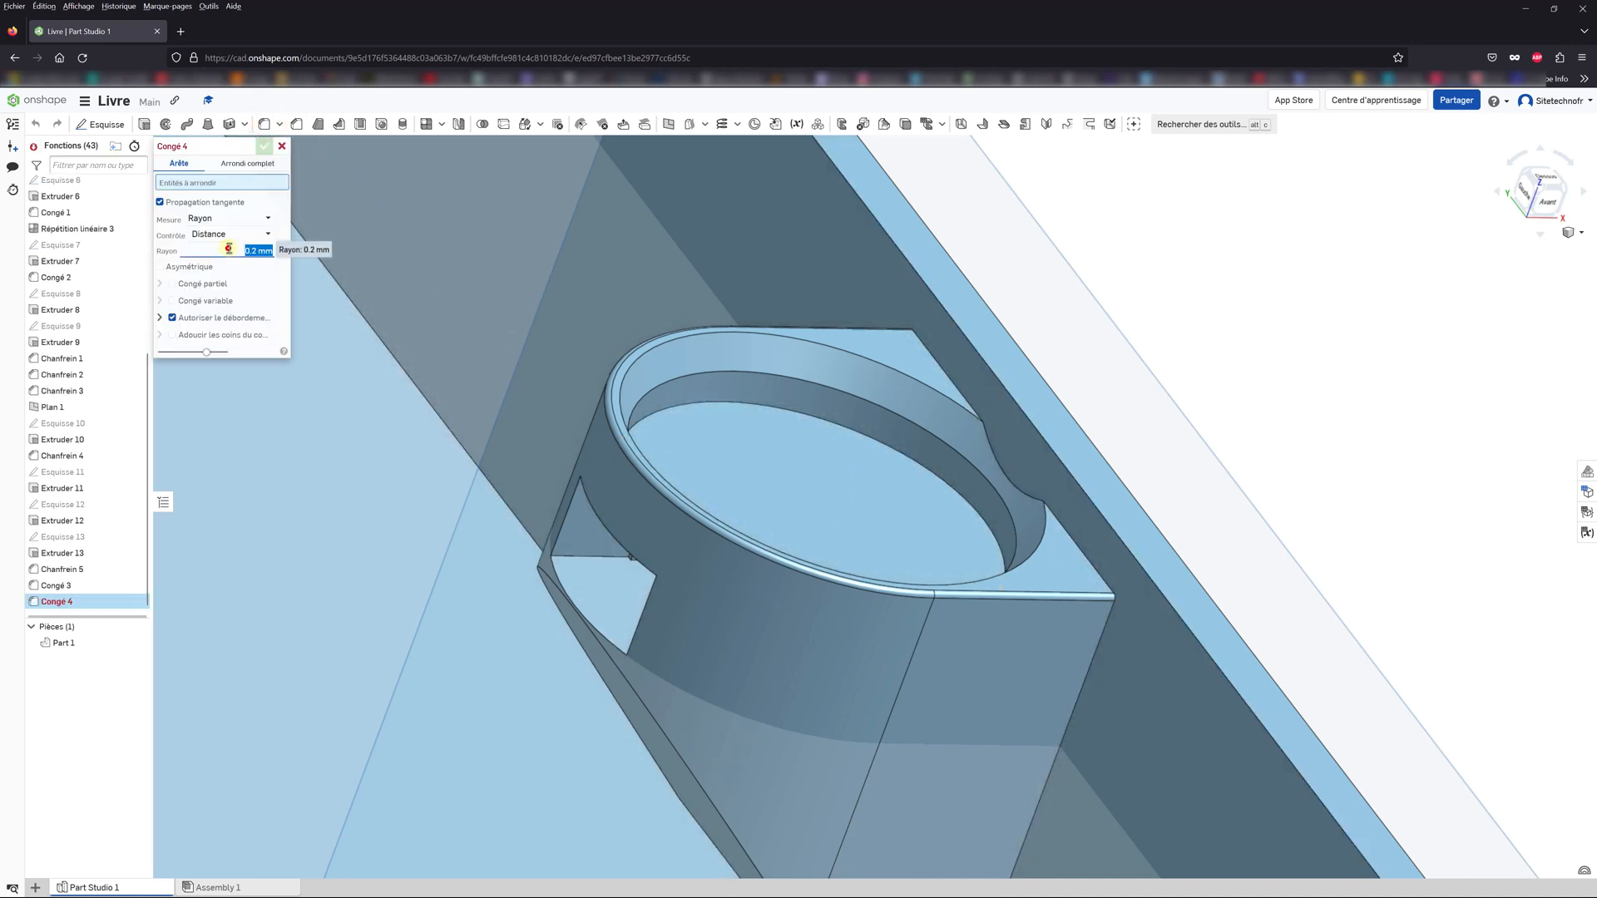
text(1)
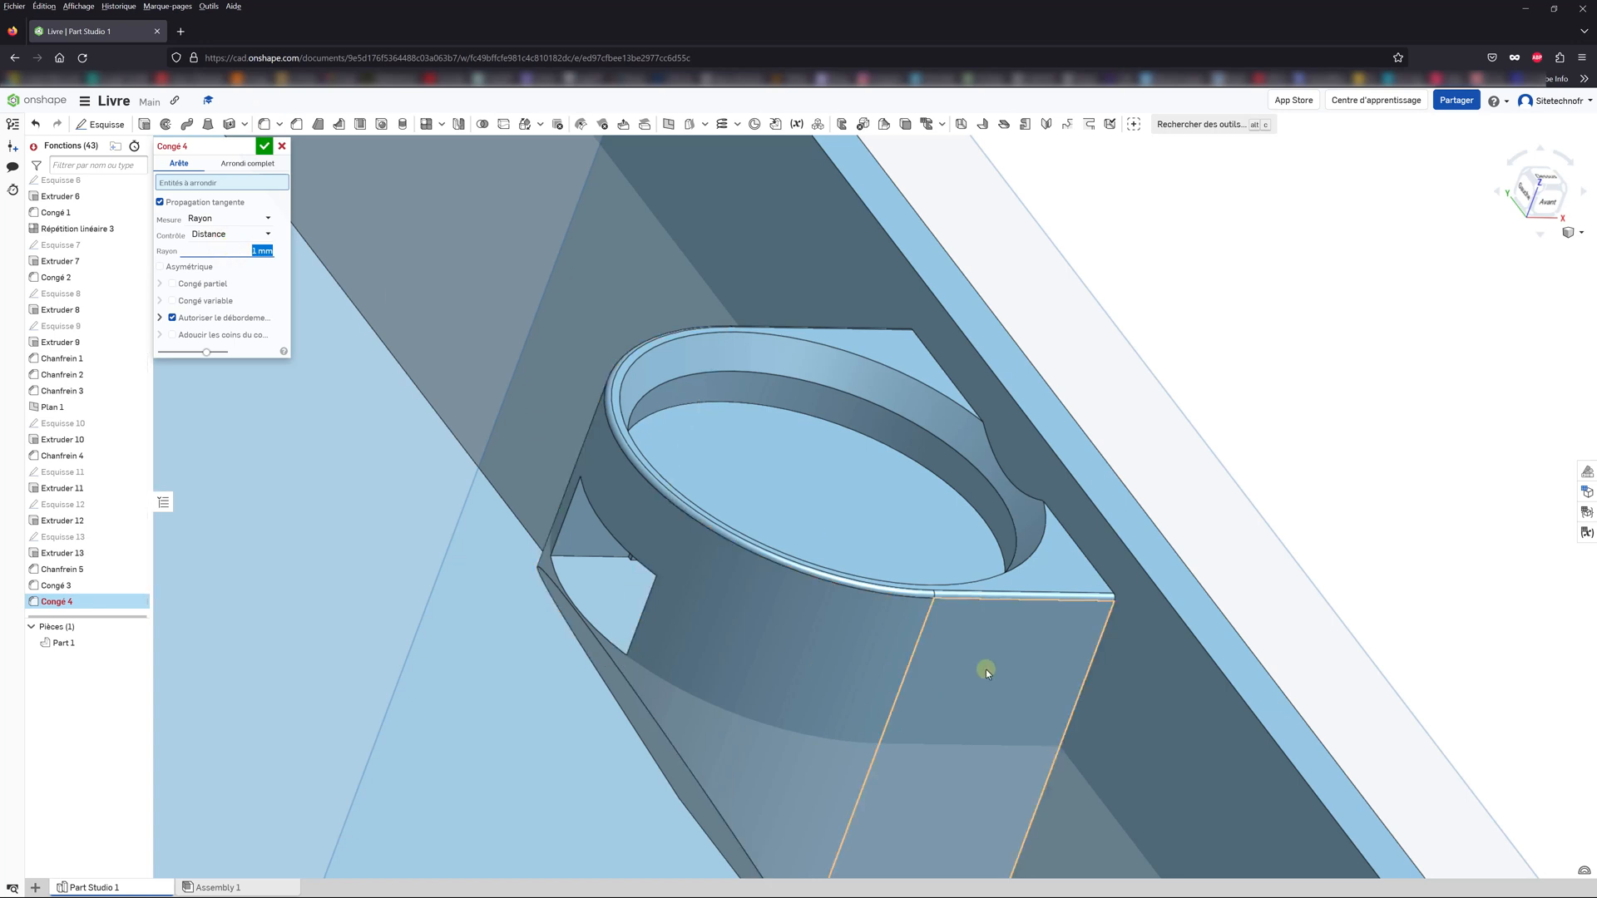
click(1092, 663)
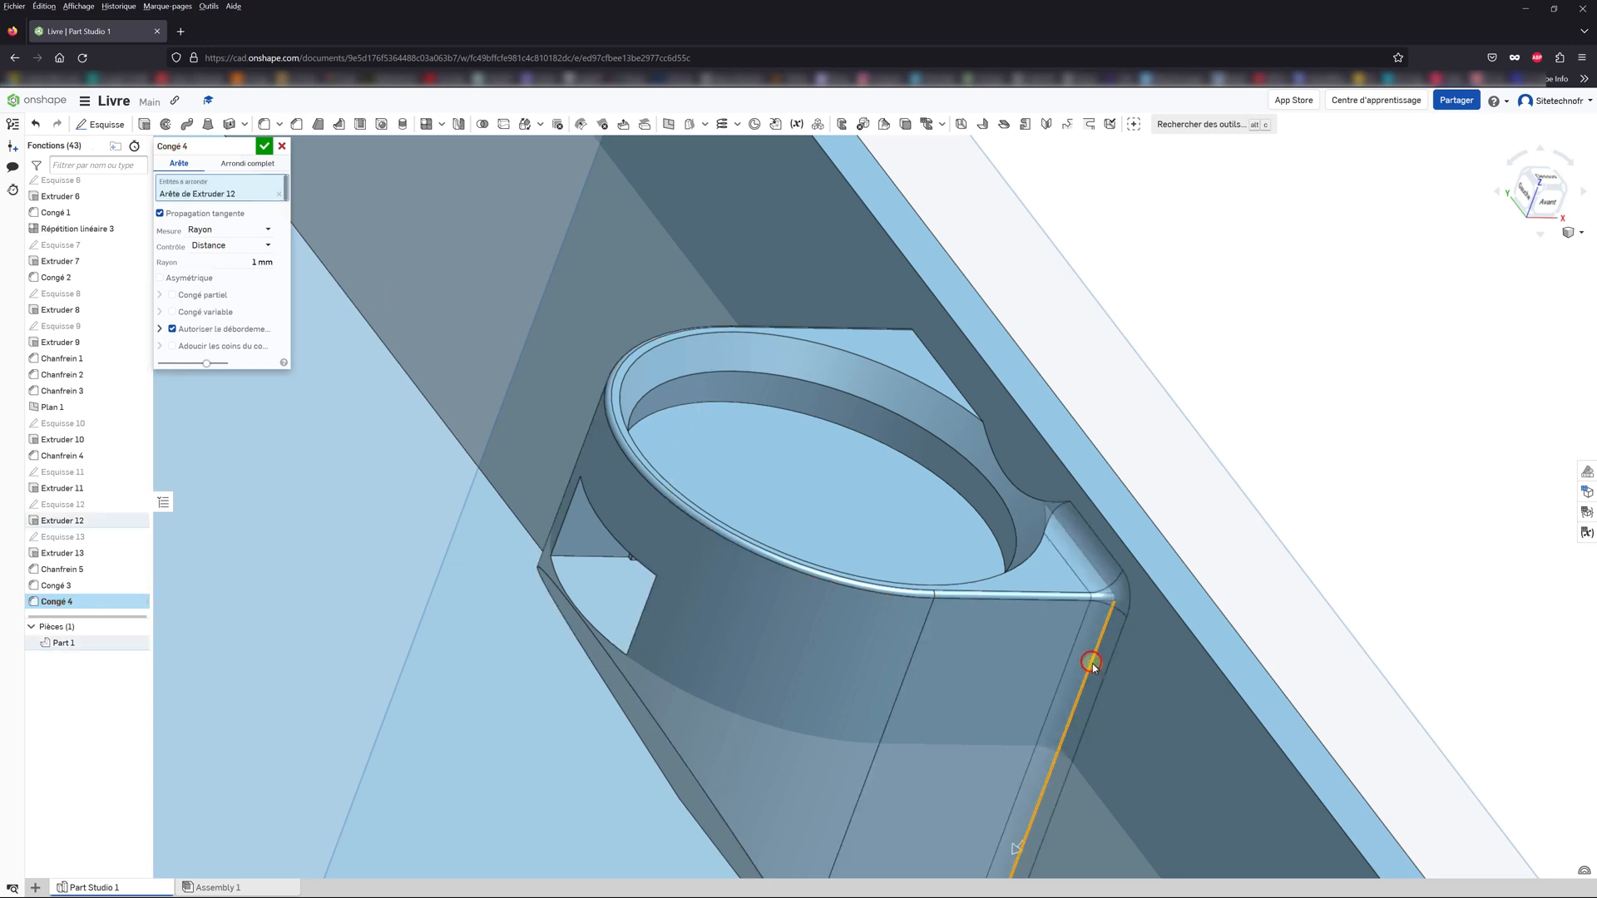
mouse_move(852, 613)
right_down()
mouse_move(916, 627)
mouse_move(826, 624)
right_up()
scroll(749, 508, up, 3)
scroll(749, 508, down, 5)
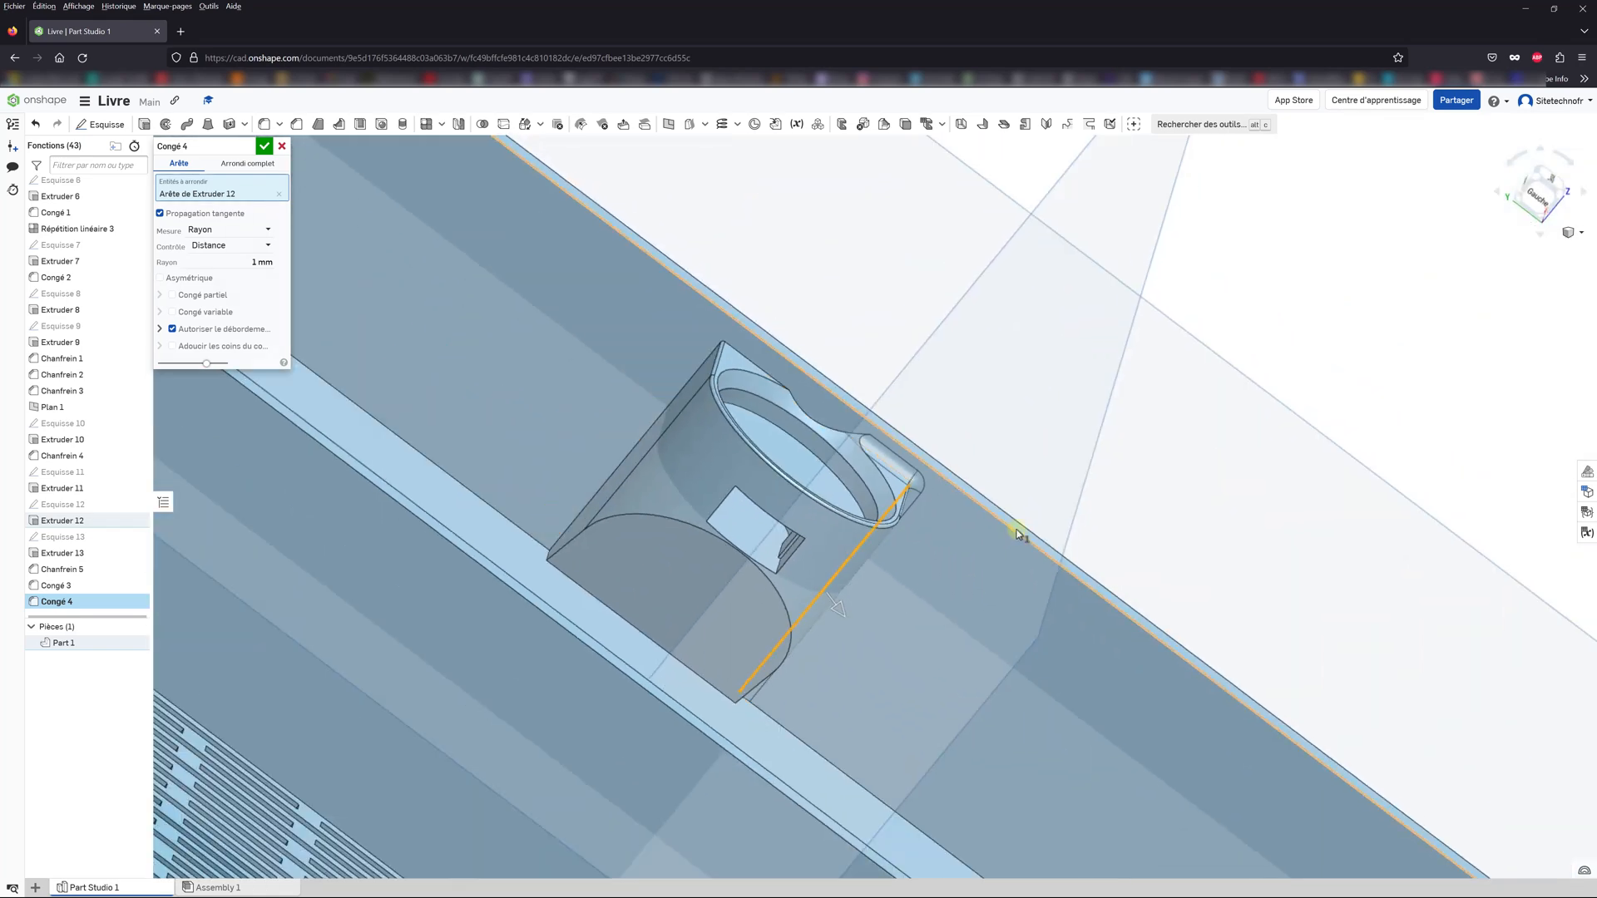
right_drag(527, 389, 541, 427)
scroll(674, 364, up, 5)
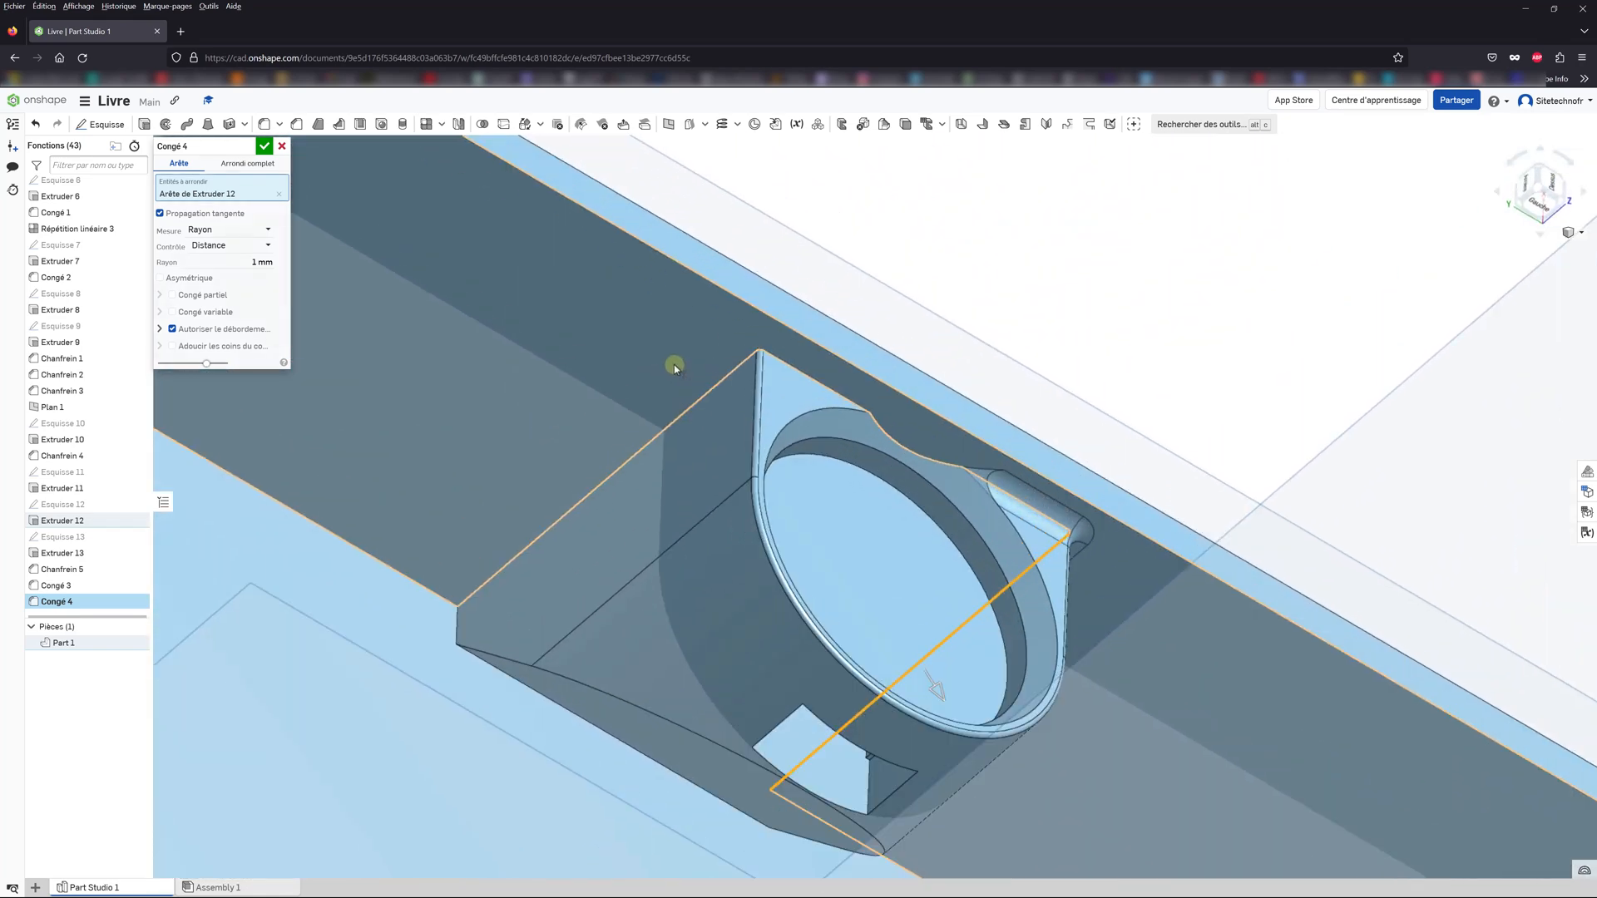
click(735, 387)
scroll(732, 383, down, 2)
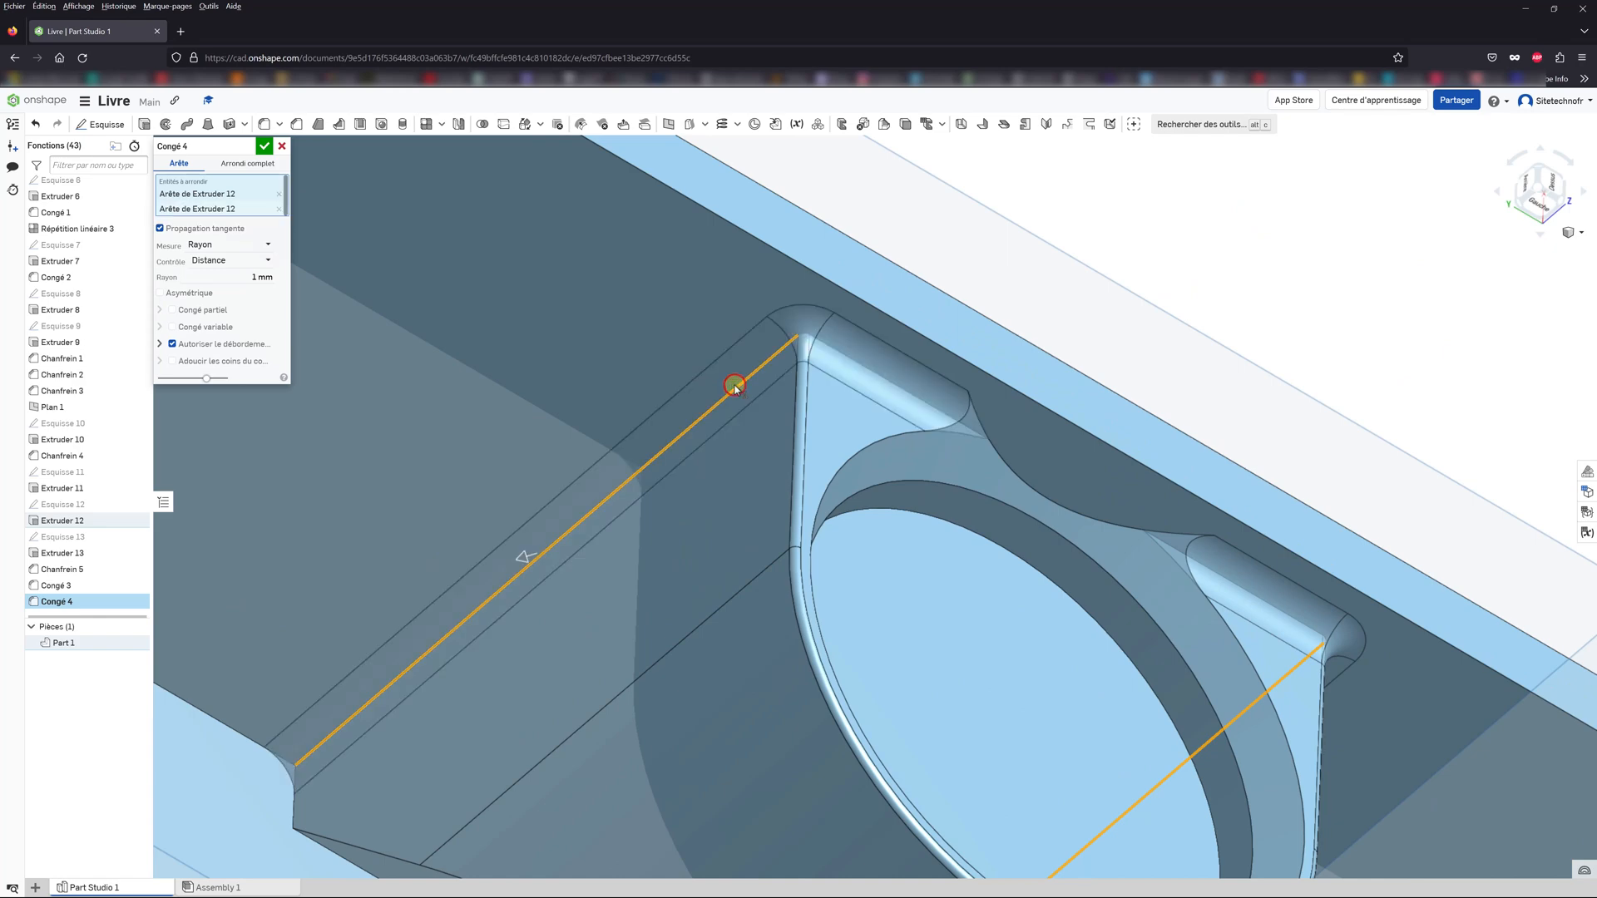
scroll(766, 474, down, 3)
scroll(769, 481, down, 2)
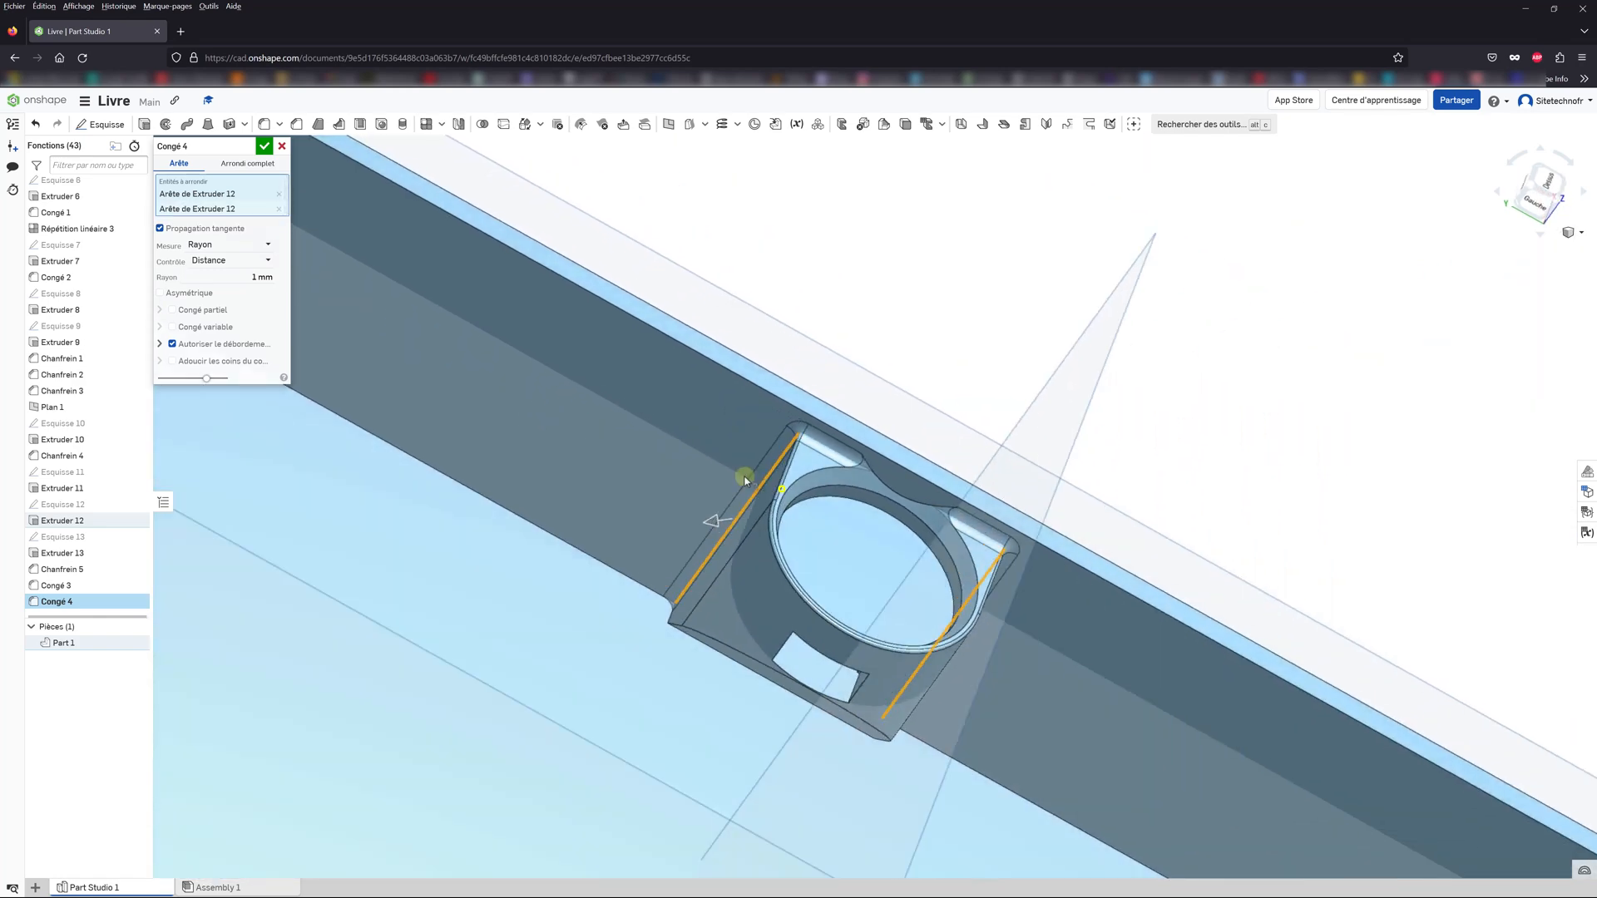
right_drag(738, 463, 962, 552)
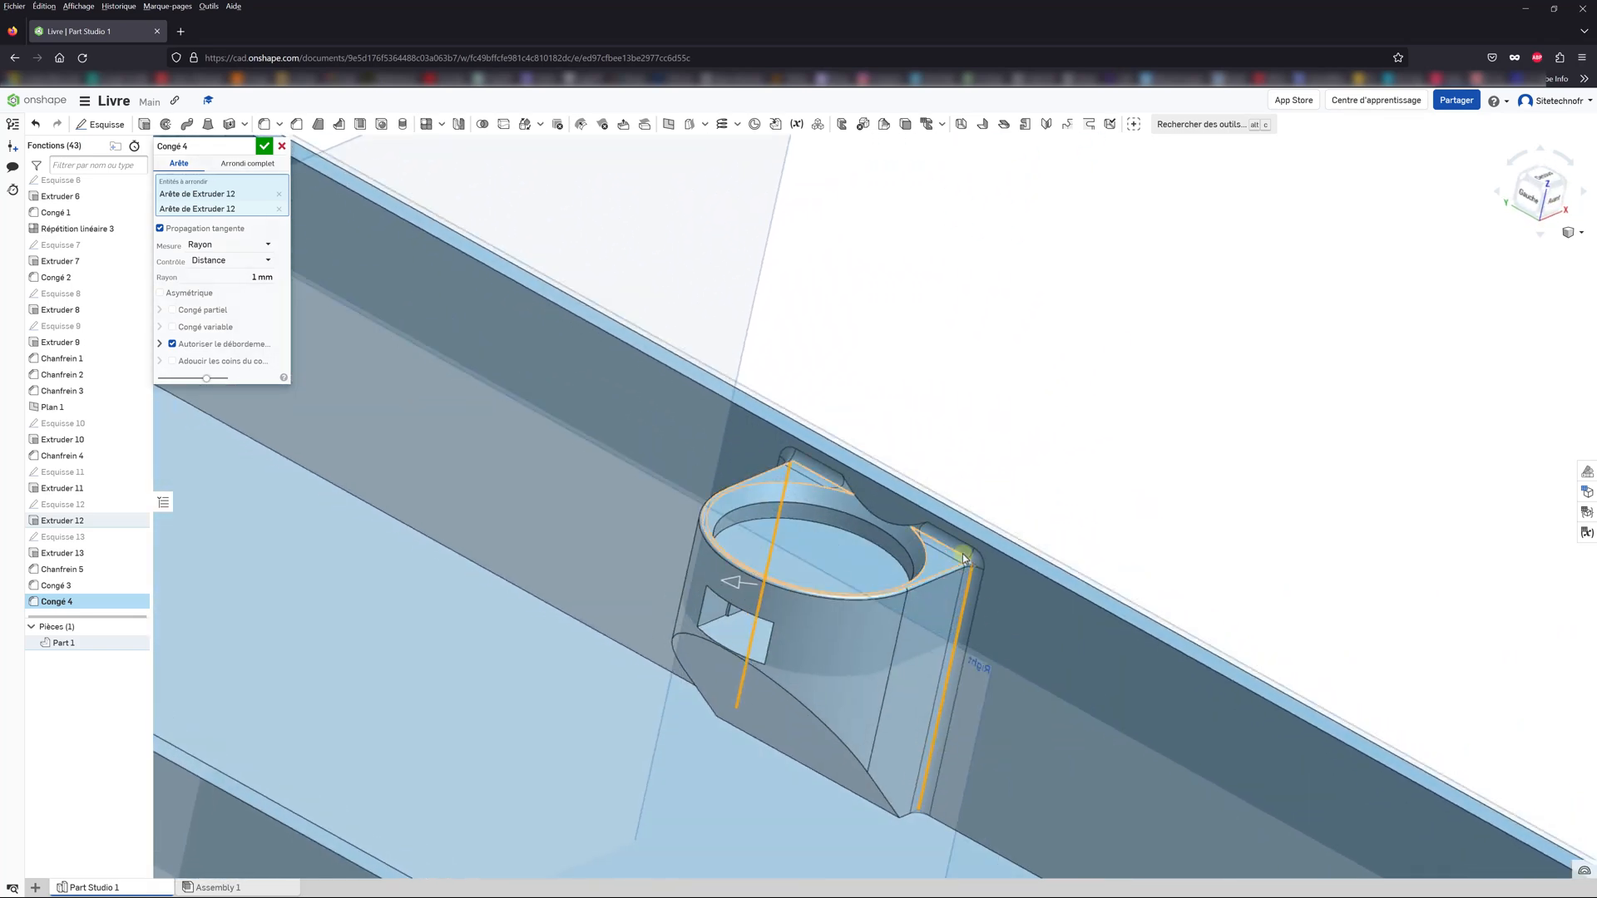
click(263, 147)
Step: Start a sketch on the outer underside face of the book cover, viewed straight on from below
click(1580, 232)
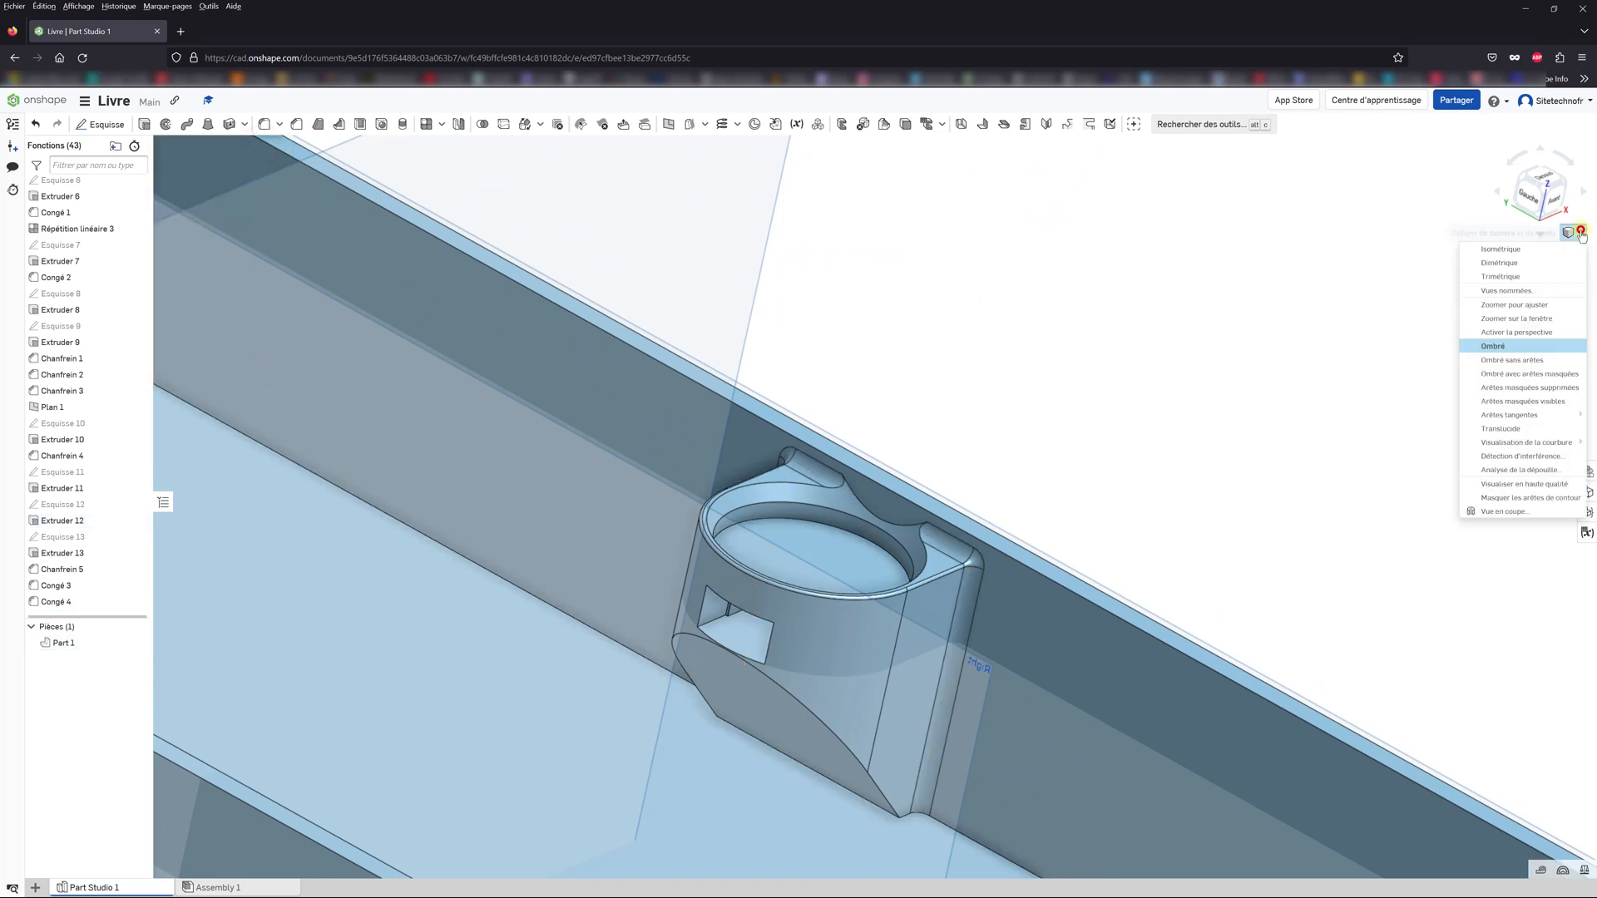
click(1508, 277)
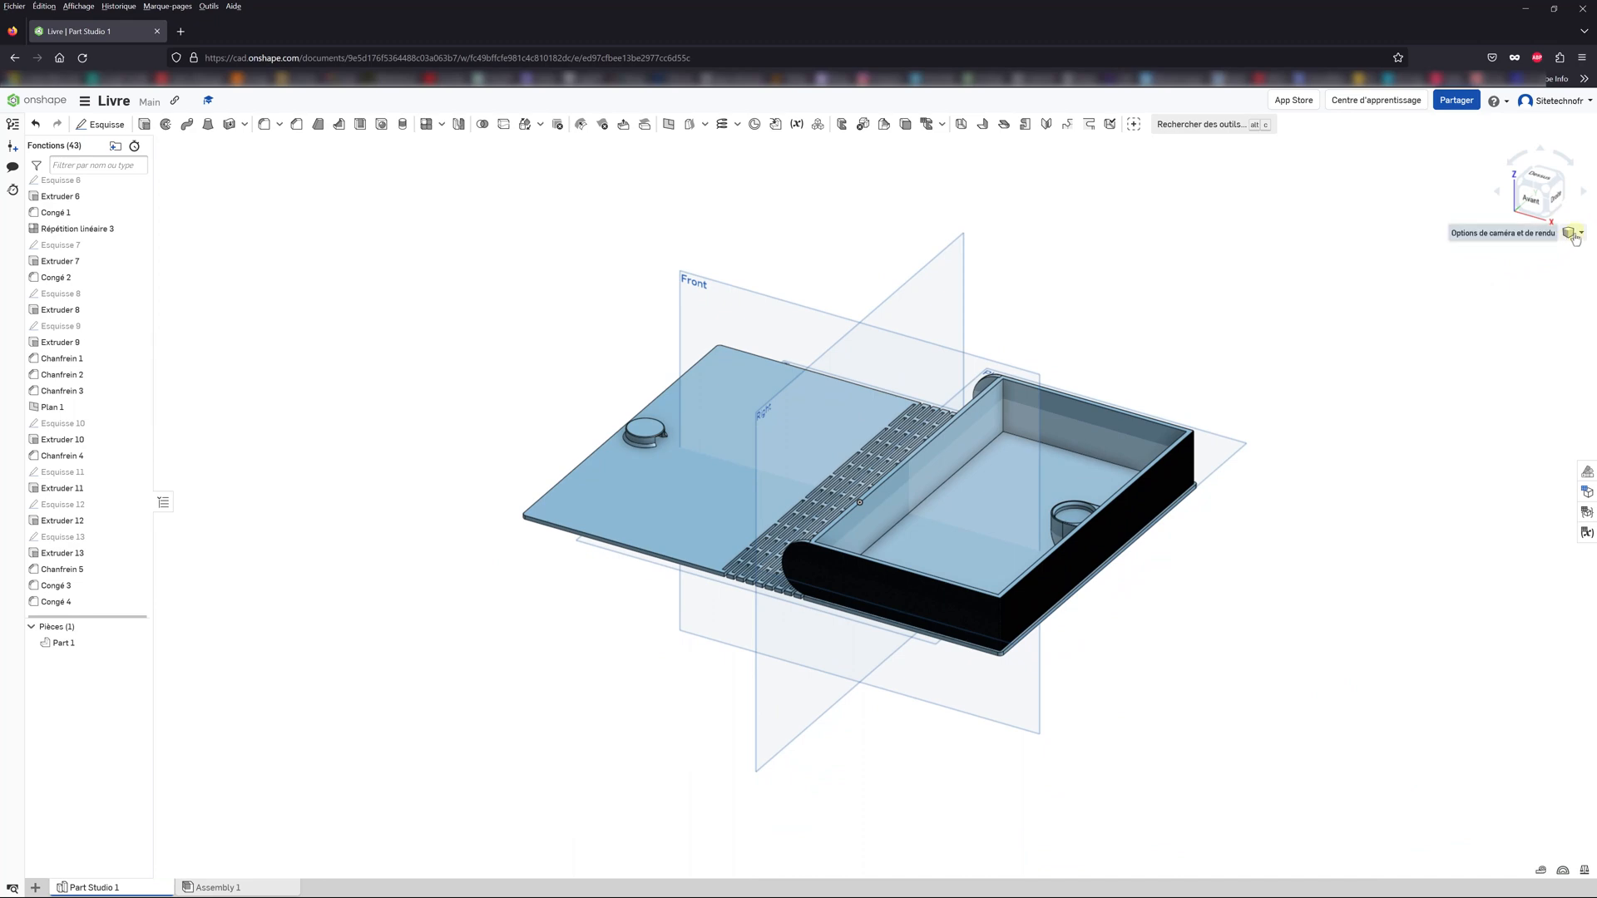
right_drag(599, 545, 609, 396)
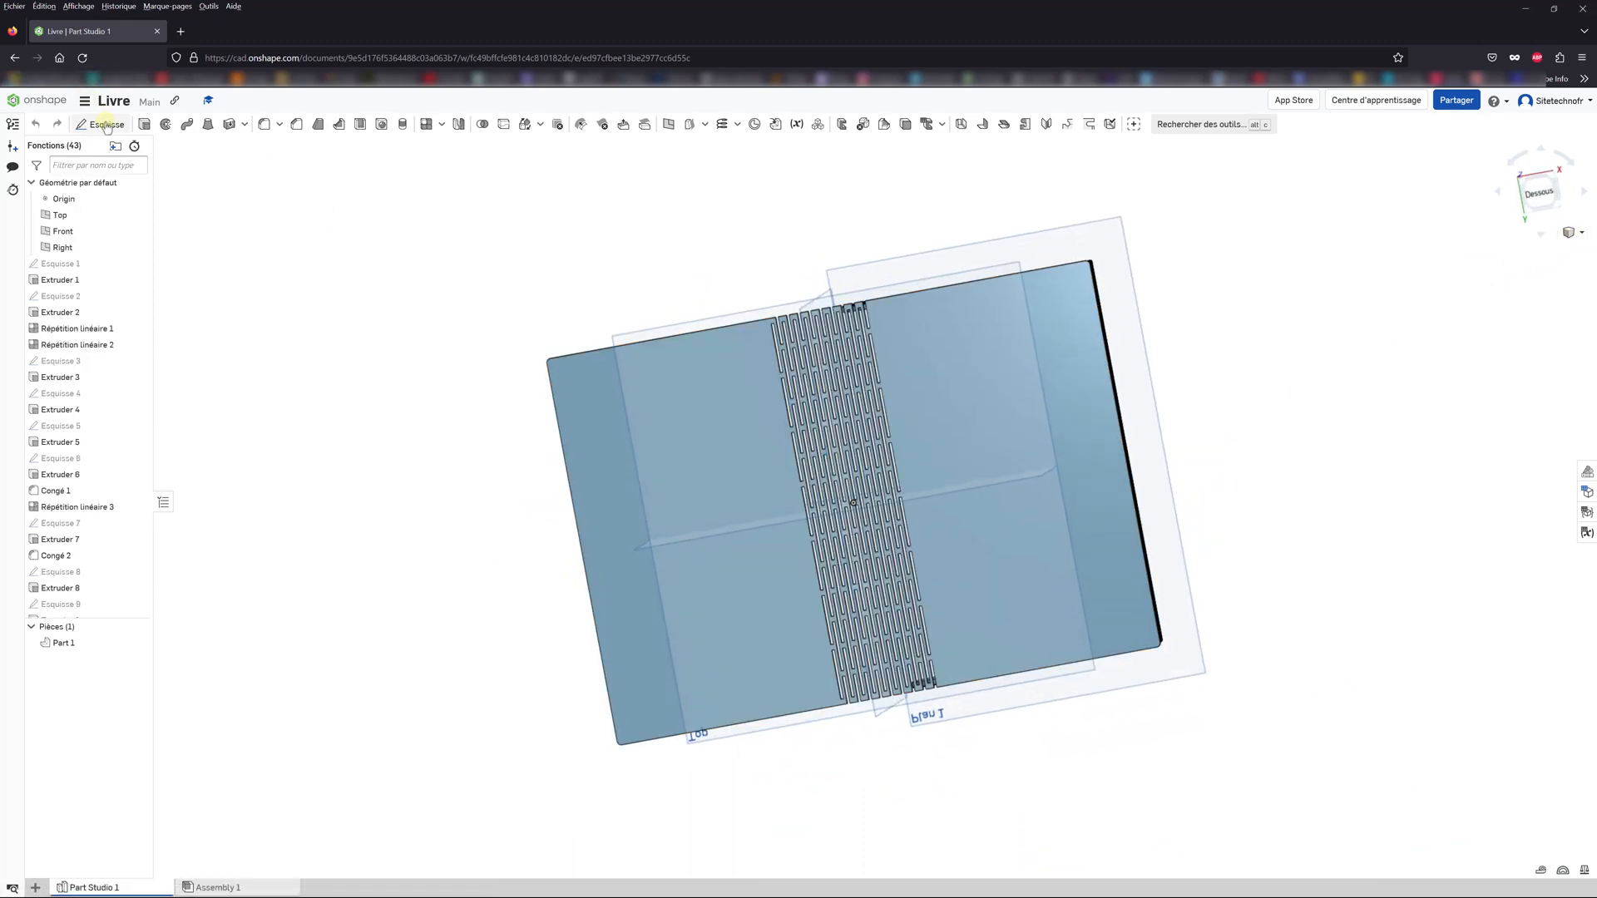
click(101, 124)
click(596, 386)
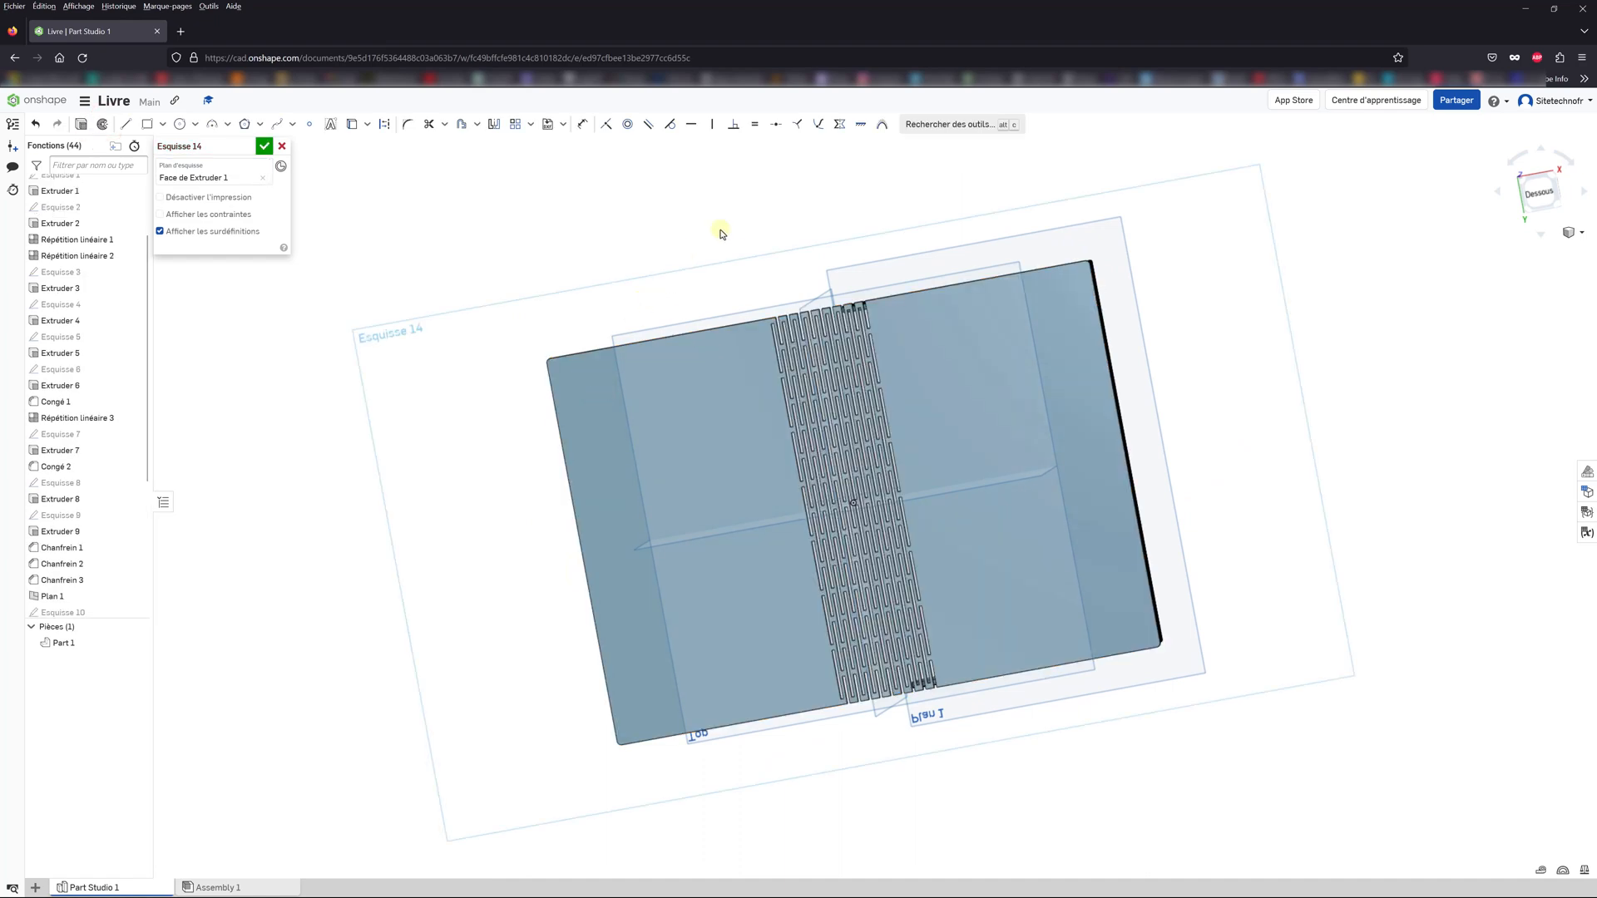
click(1529, 204)
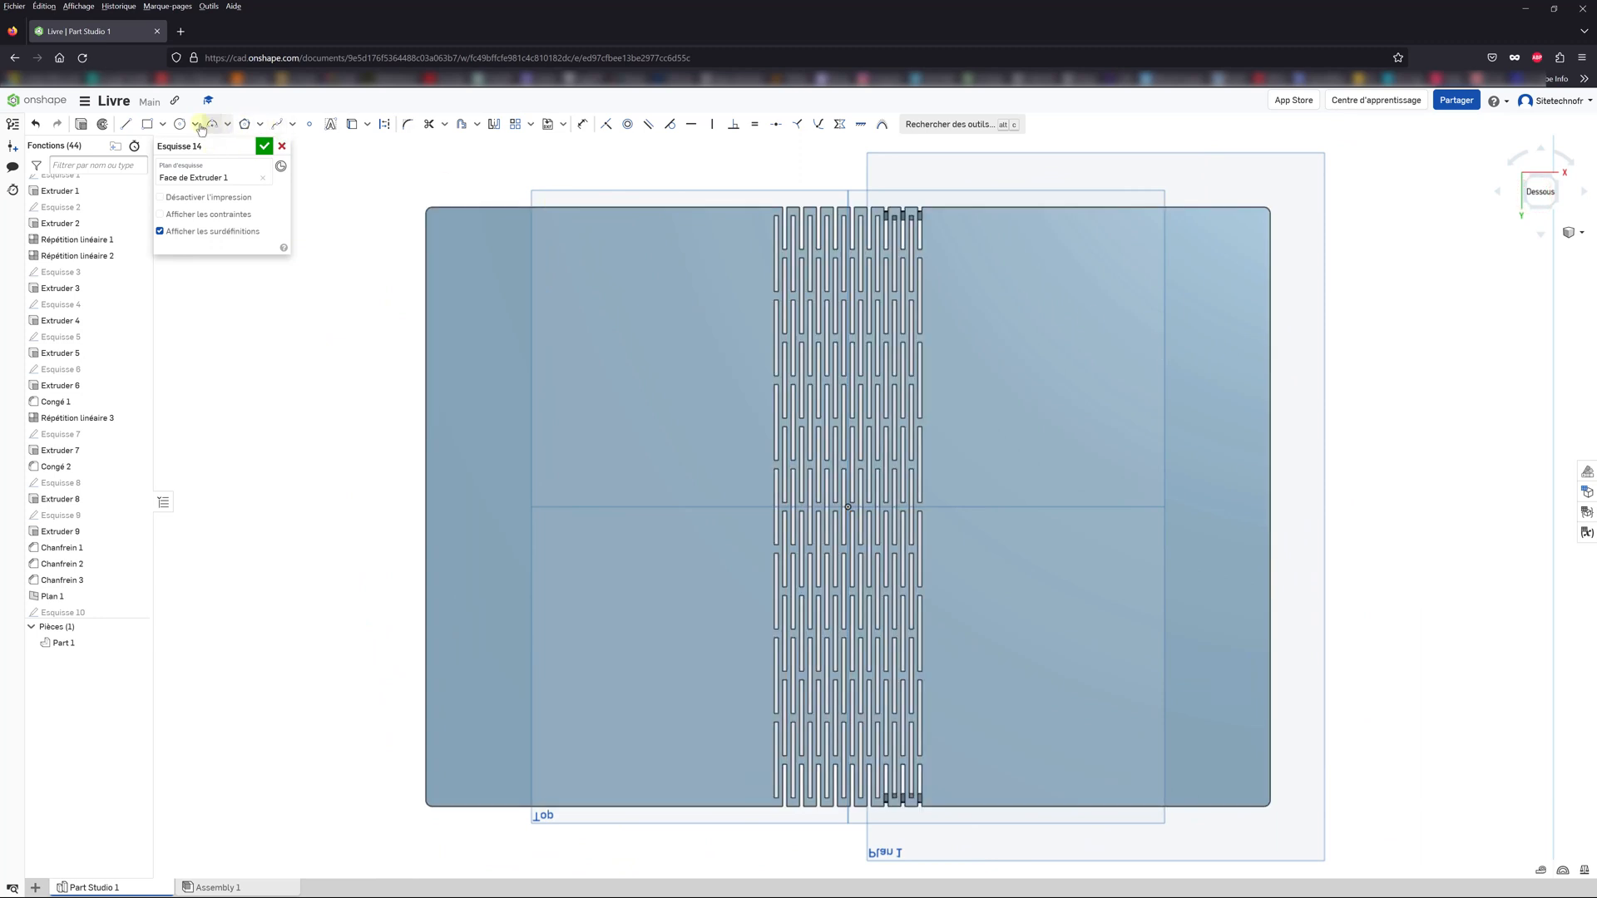
Step: Draw four inward-curving quarter arcs by centre, about 7 to 8.6 mm in radius, near the four corners of the unboxed cover panel
click(226, 124)
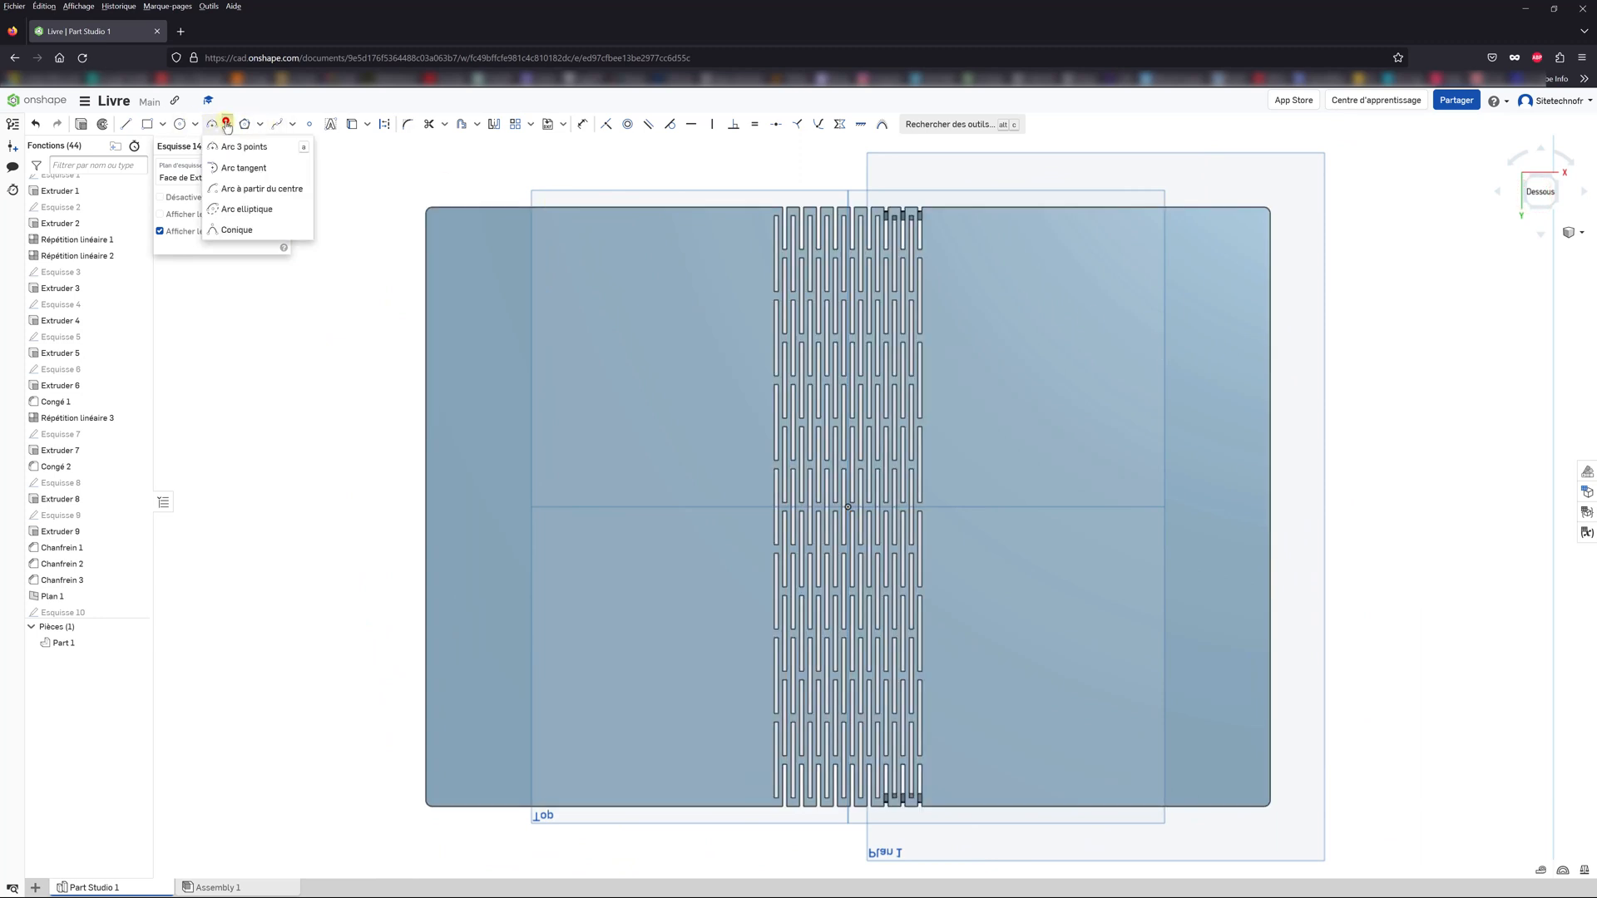
click(249, 190)
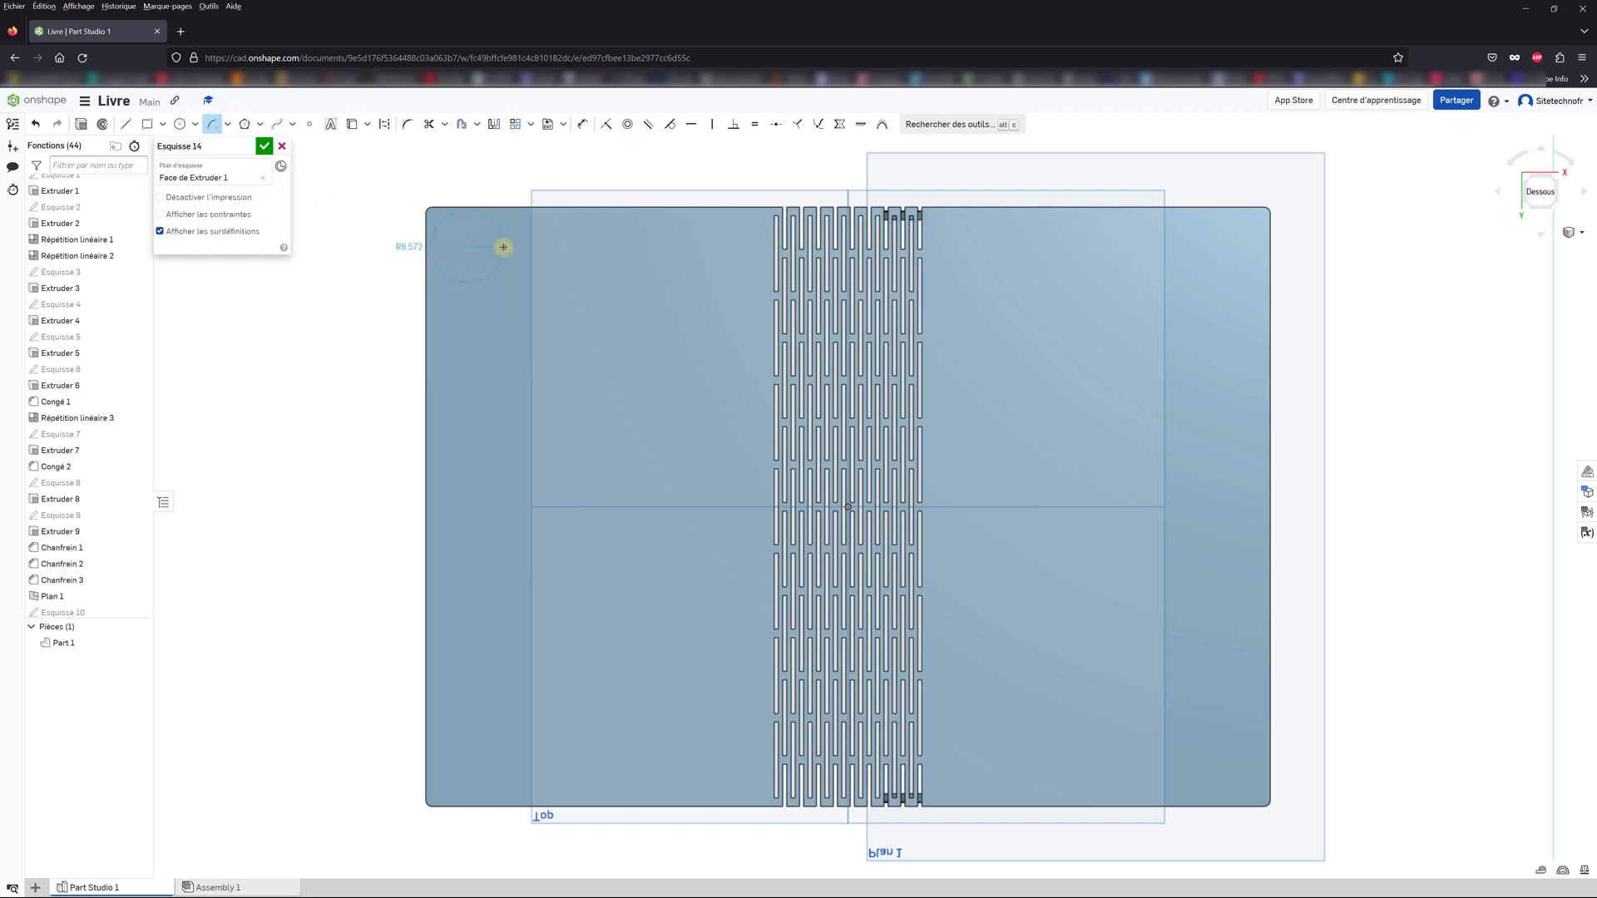
click(503, 247)
click(466, 283)
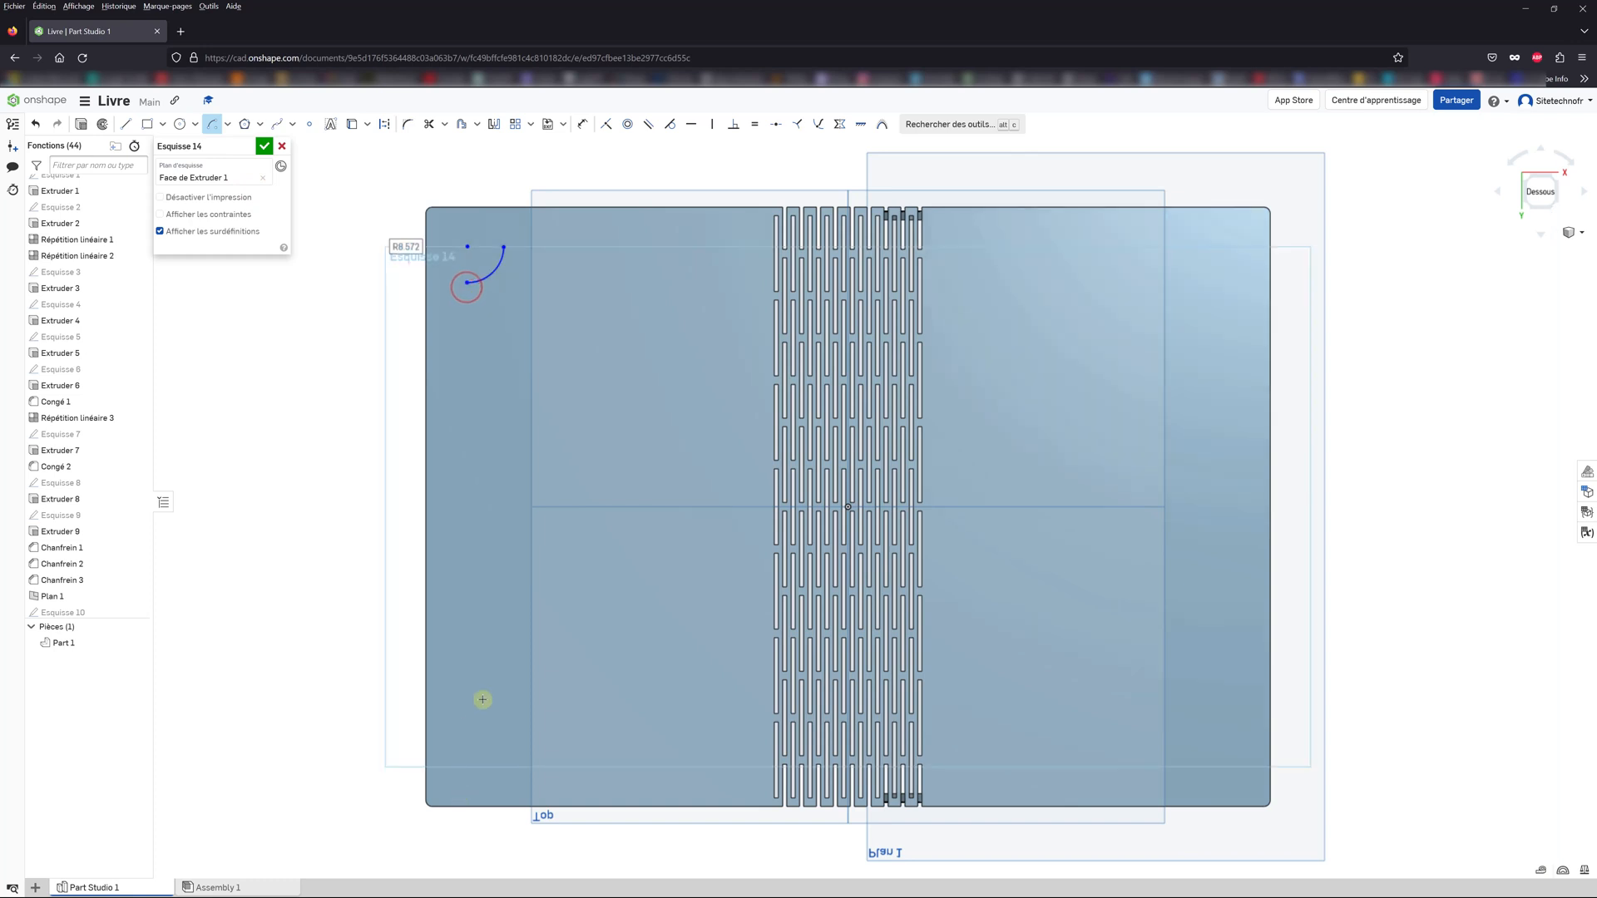
click(462, 729)
click(516, 766)
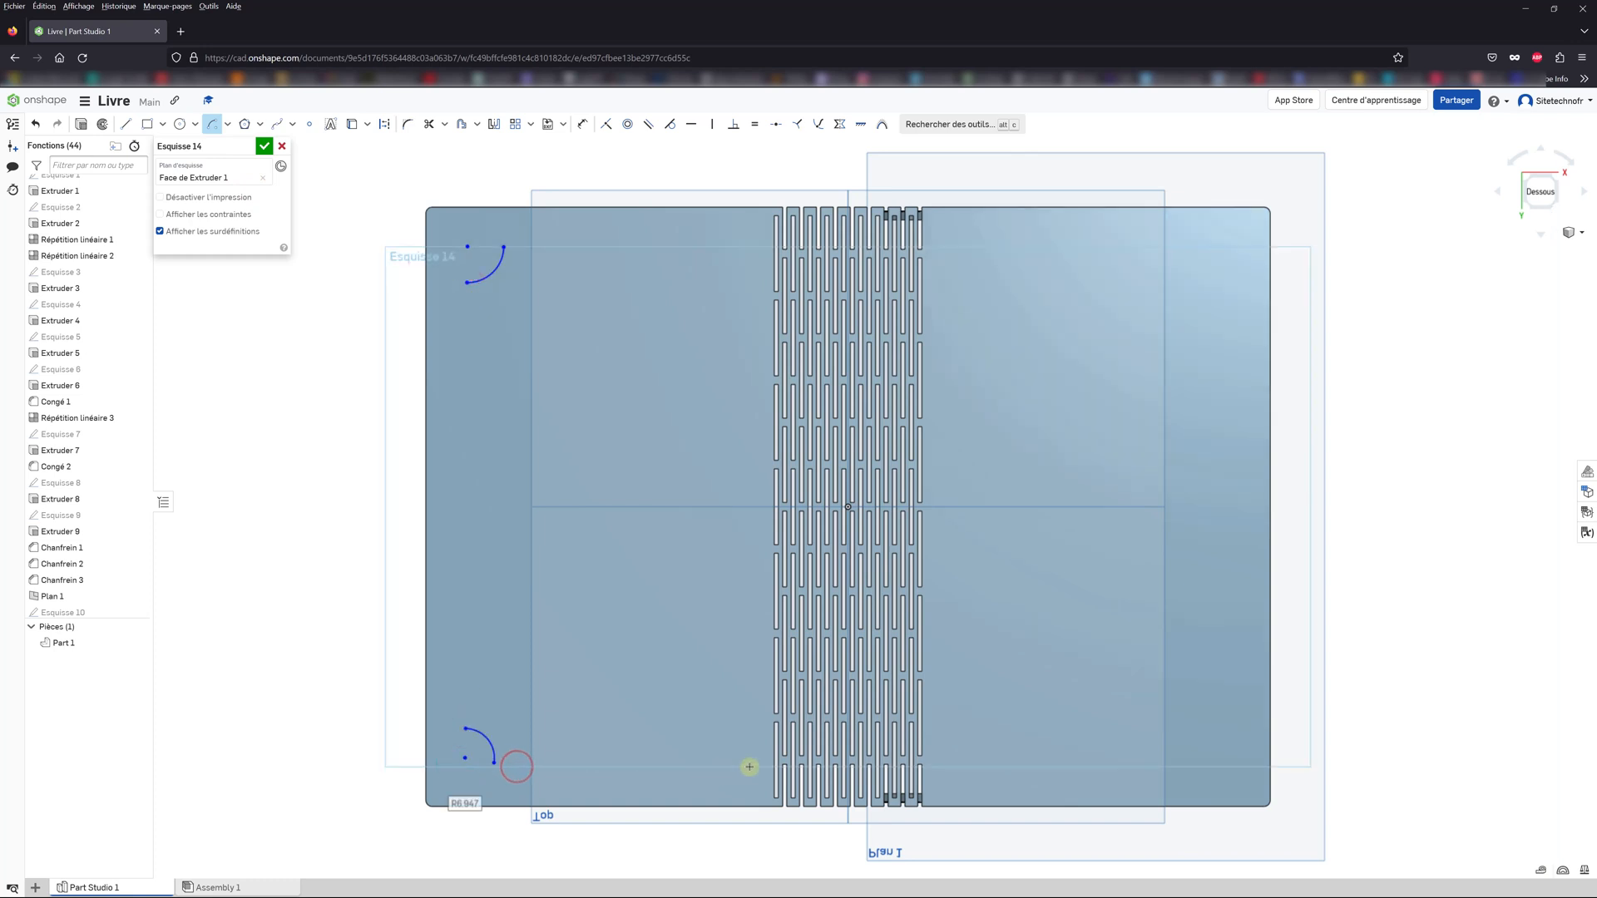
click(749, 767)
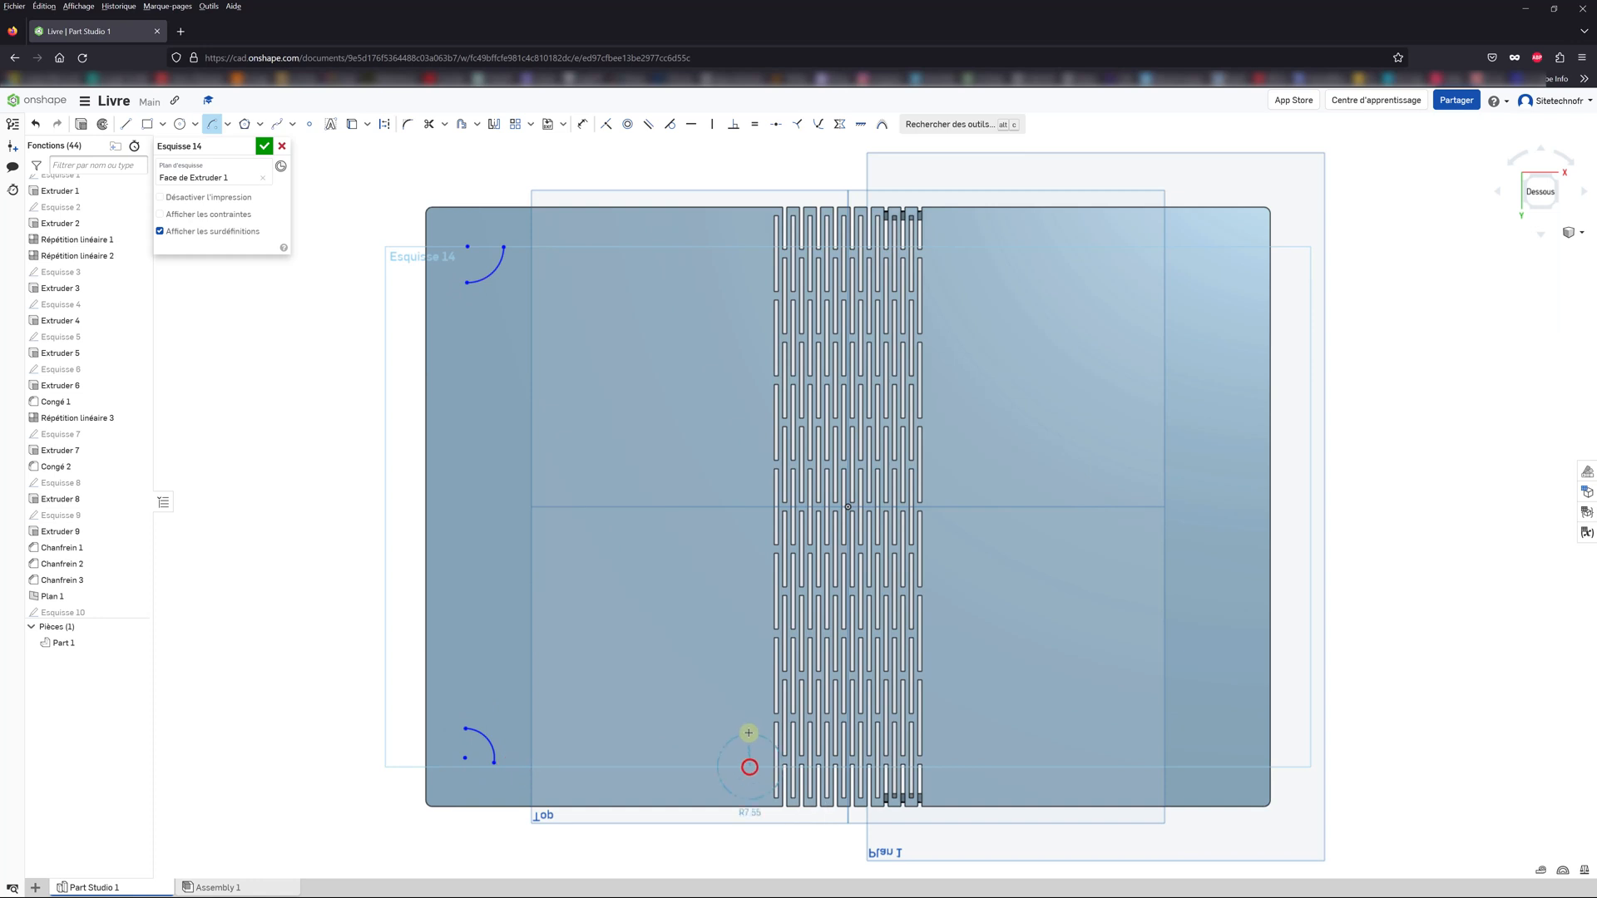
click(716, 766)
click(742, 245)
click(714, 249)
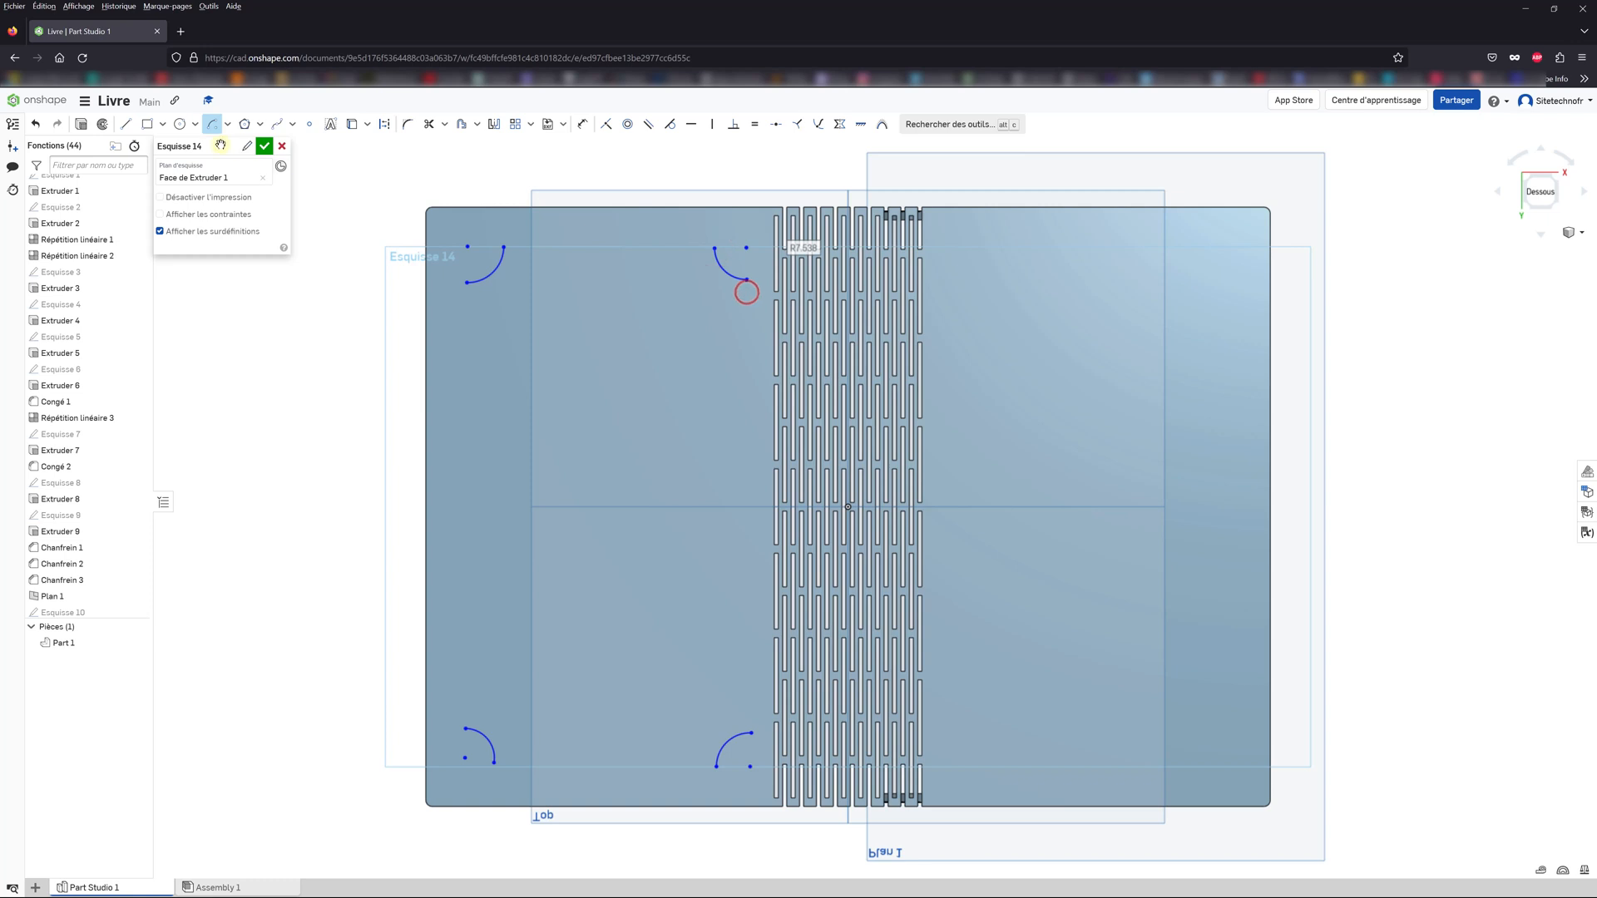
click(746, 288)
Step: Connect the four corner arcs' endpoints with lines, the long sides about 107 and 106 mm, to close the frame outline
click(126, 124)
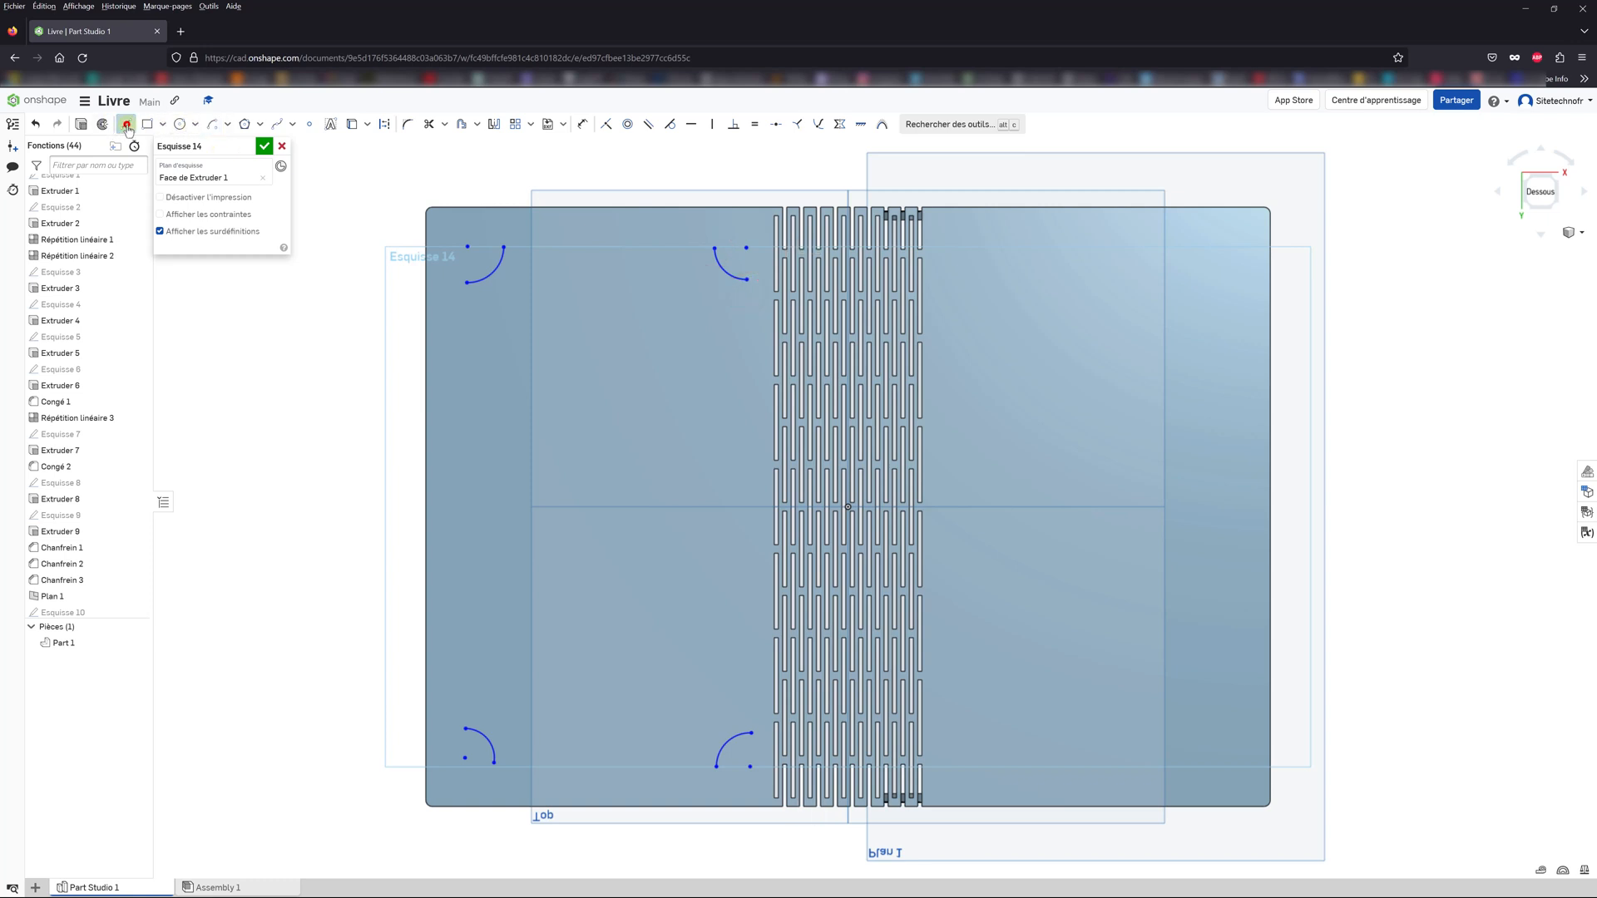
click(503, 247)
click(713, 248)
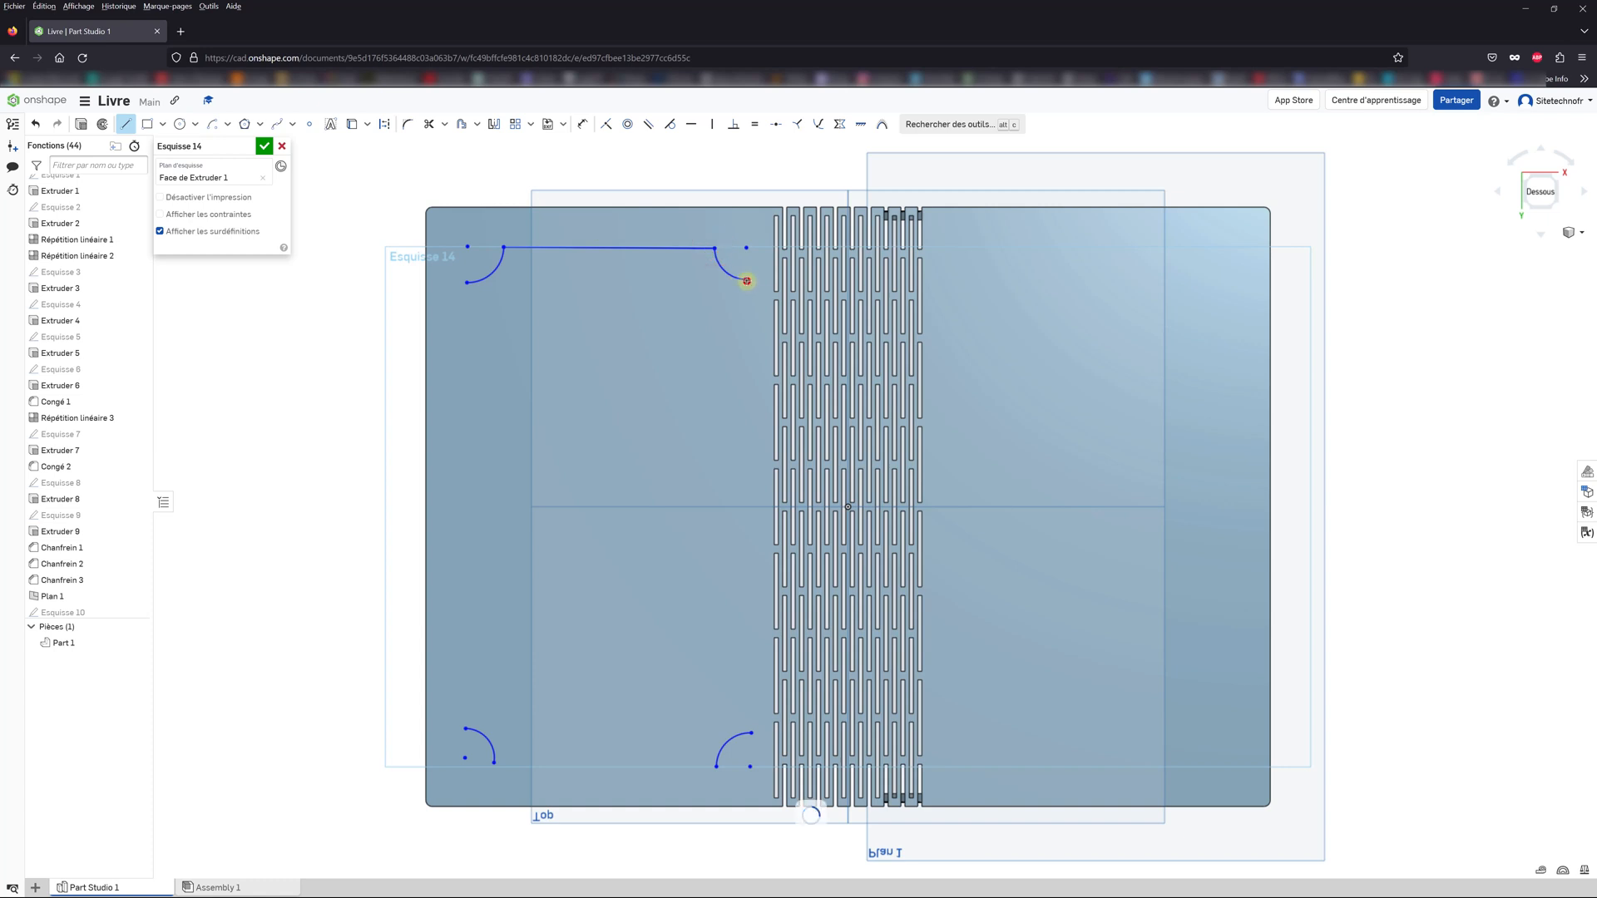
click(747, 281)
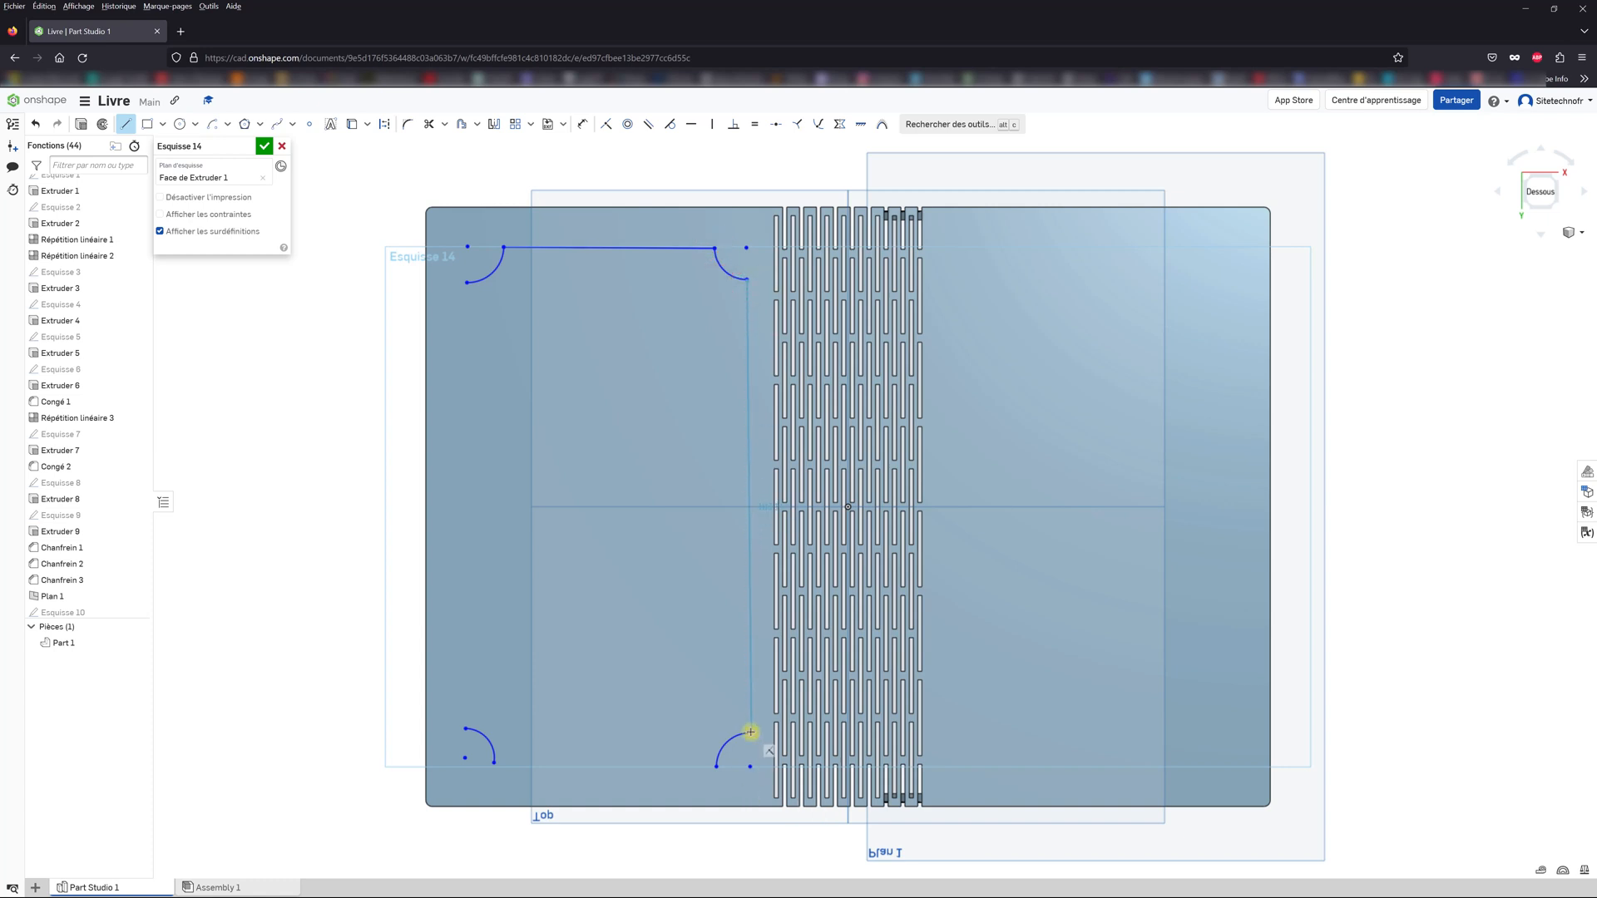
click(751, 731)
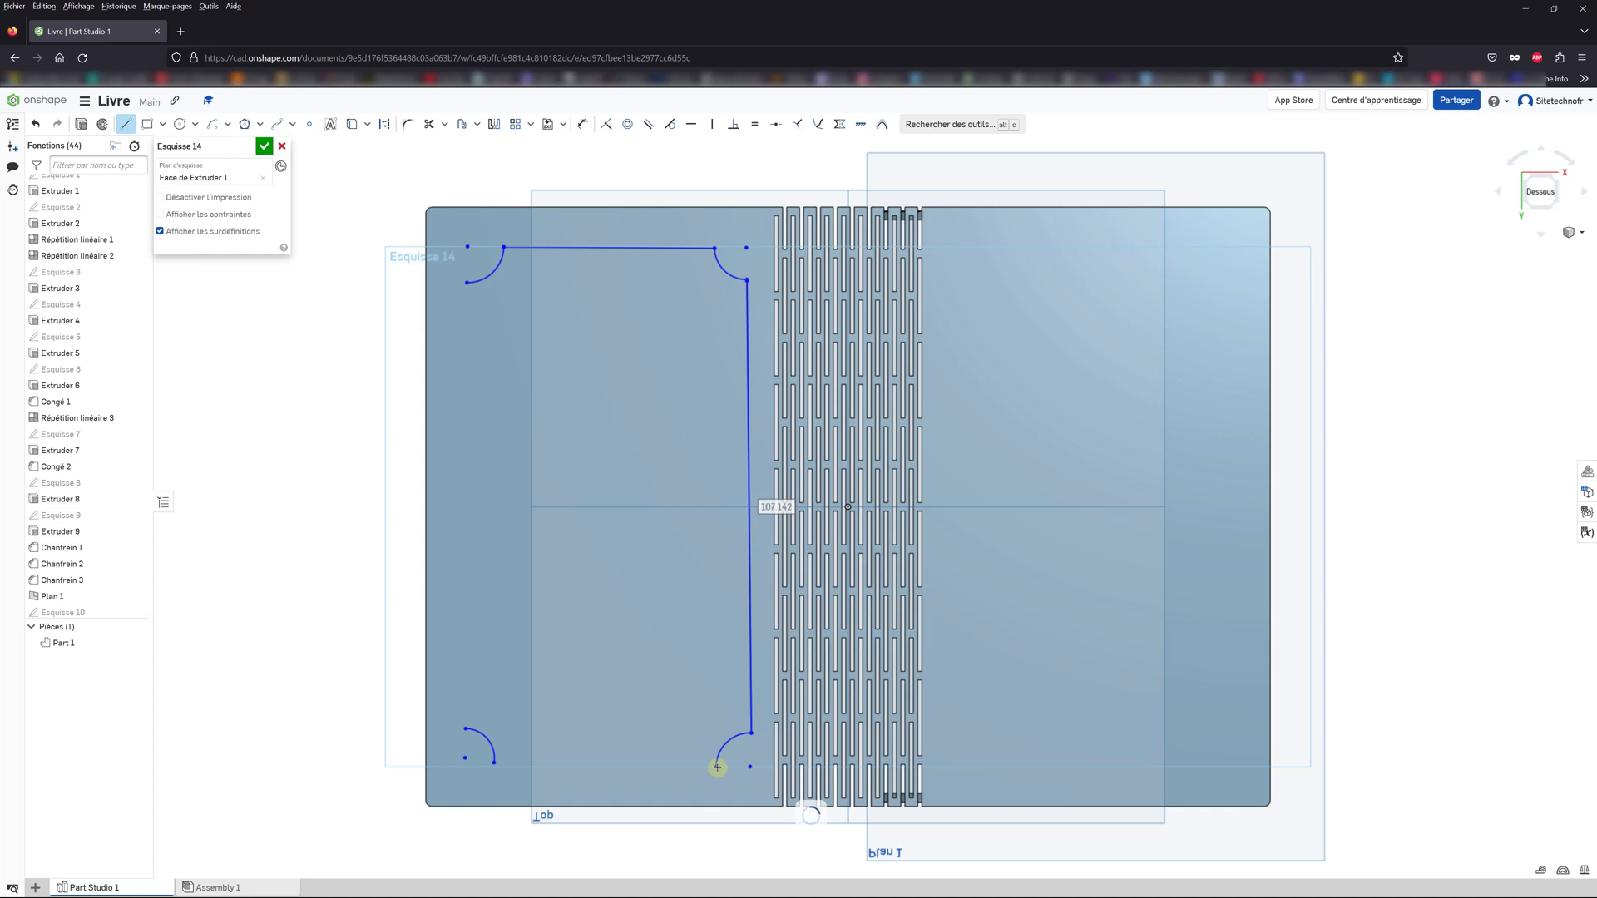
click(715, 768)
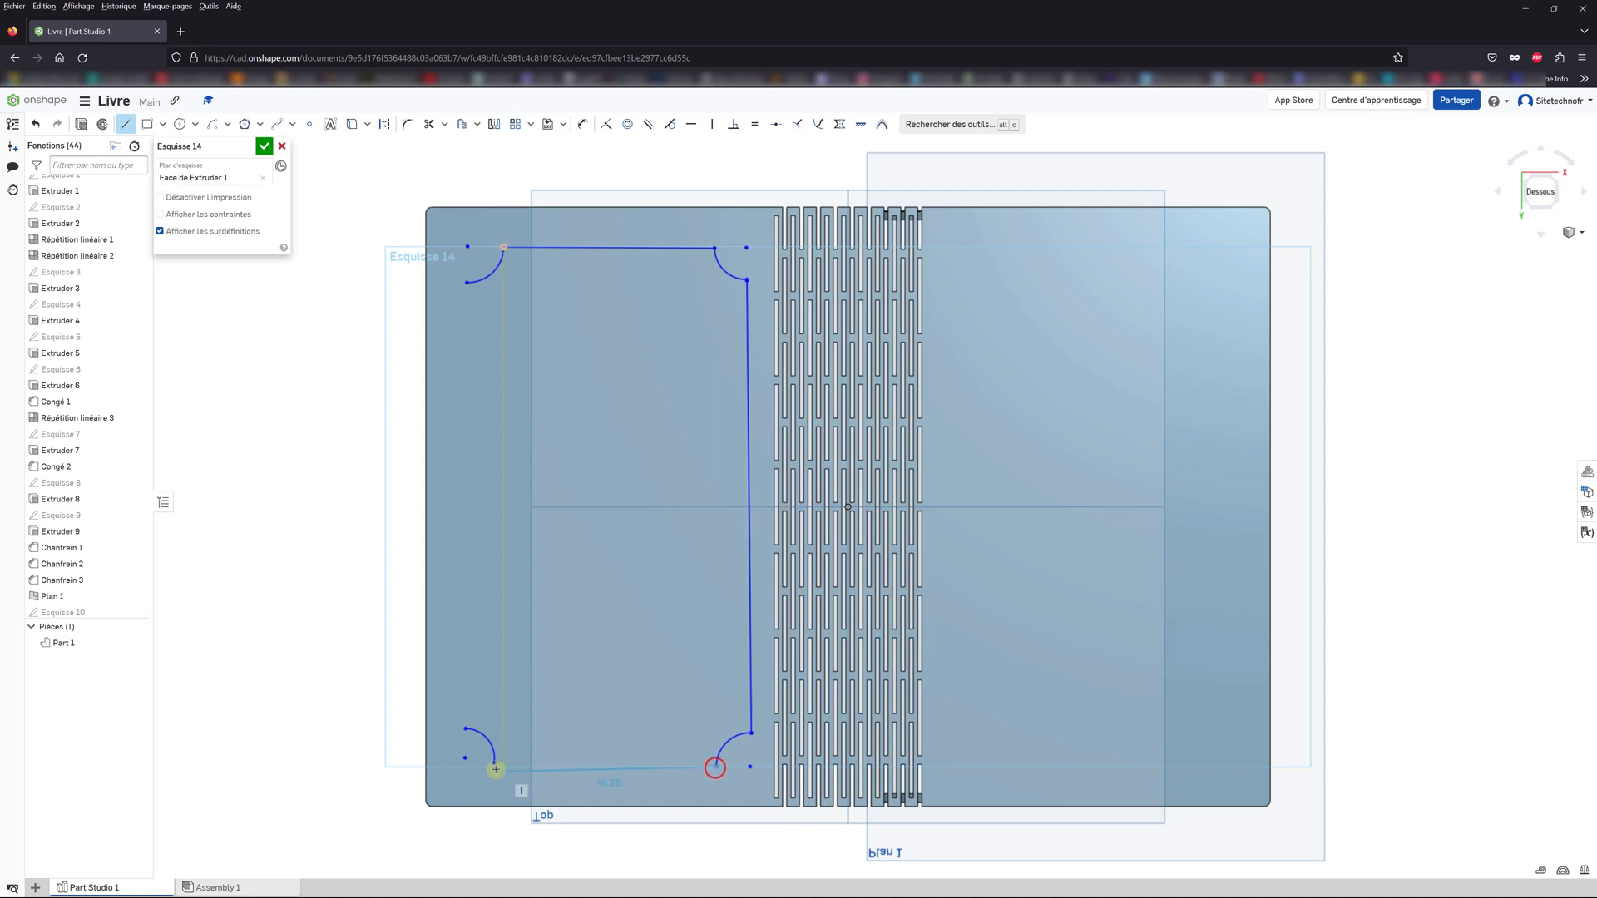
click(494, 762)
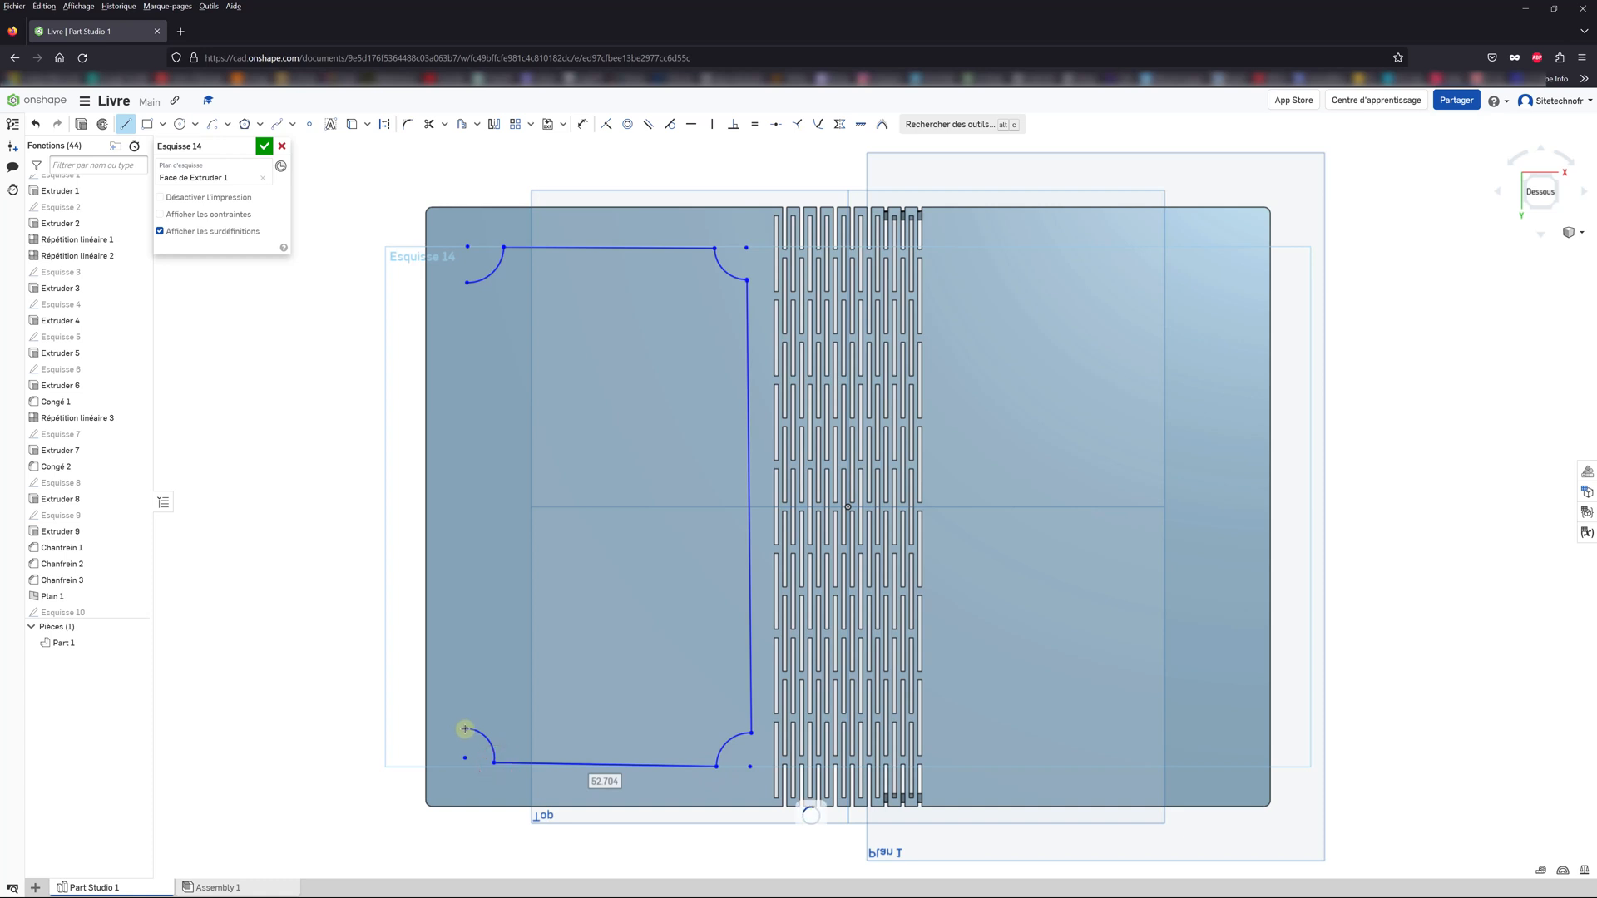
click(462, 727)
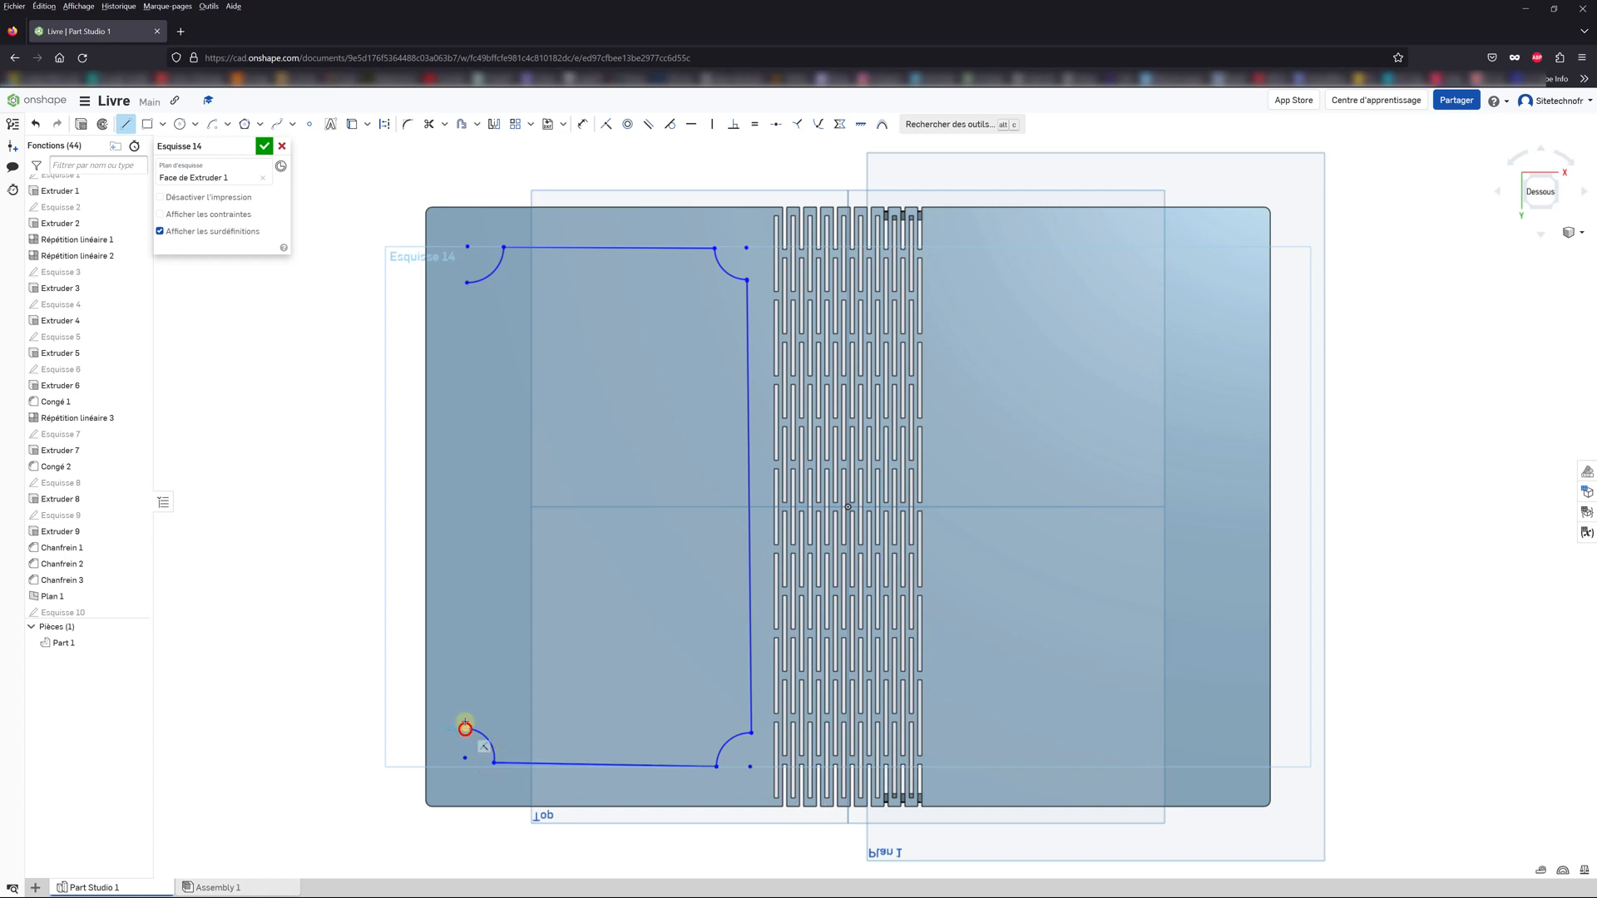
click(466, 284)
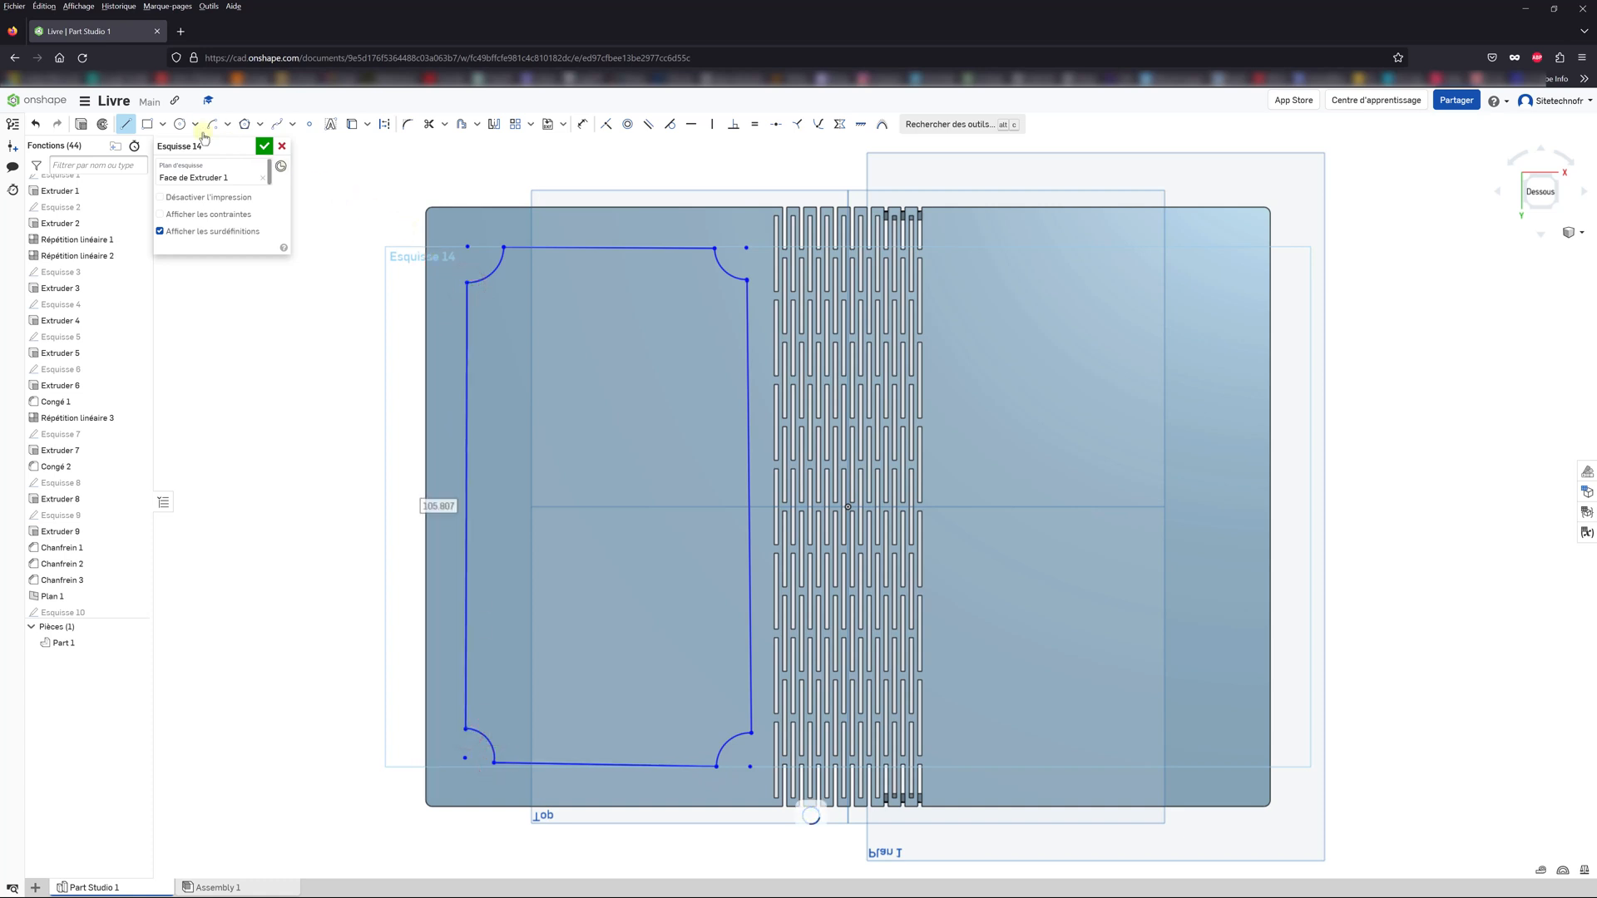
Step: Constrain the frame's two short lines as horizontal and its two long lines as vertical
click(690, 125)
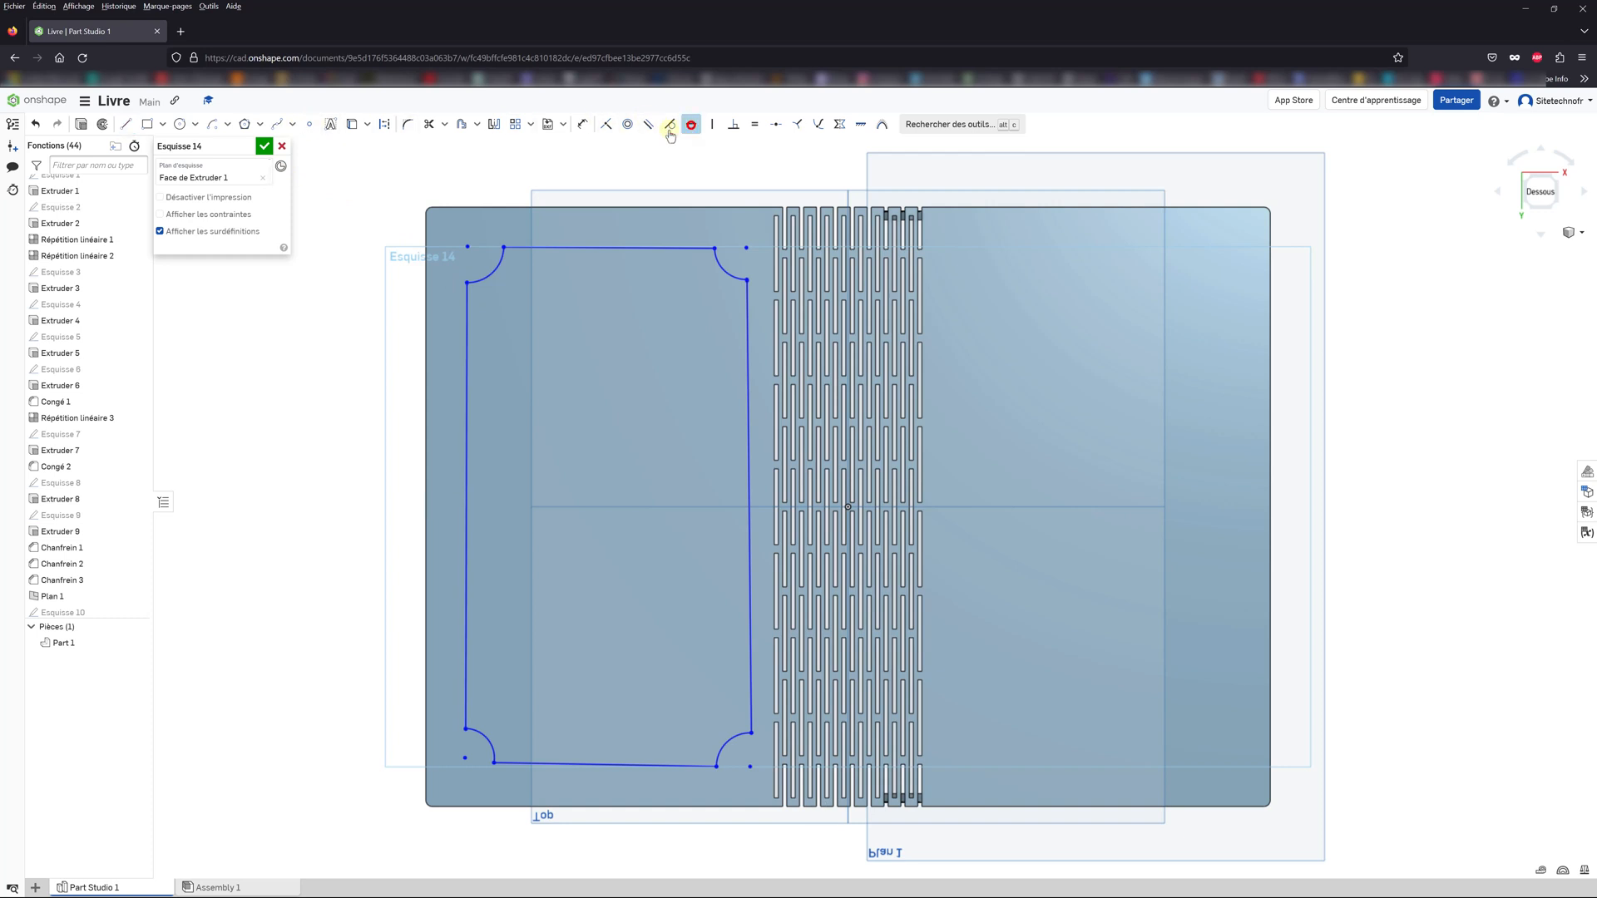
click(583, 247)
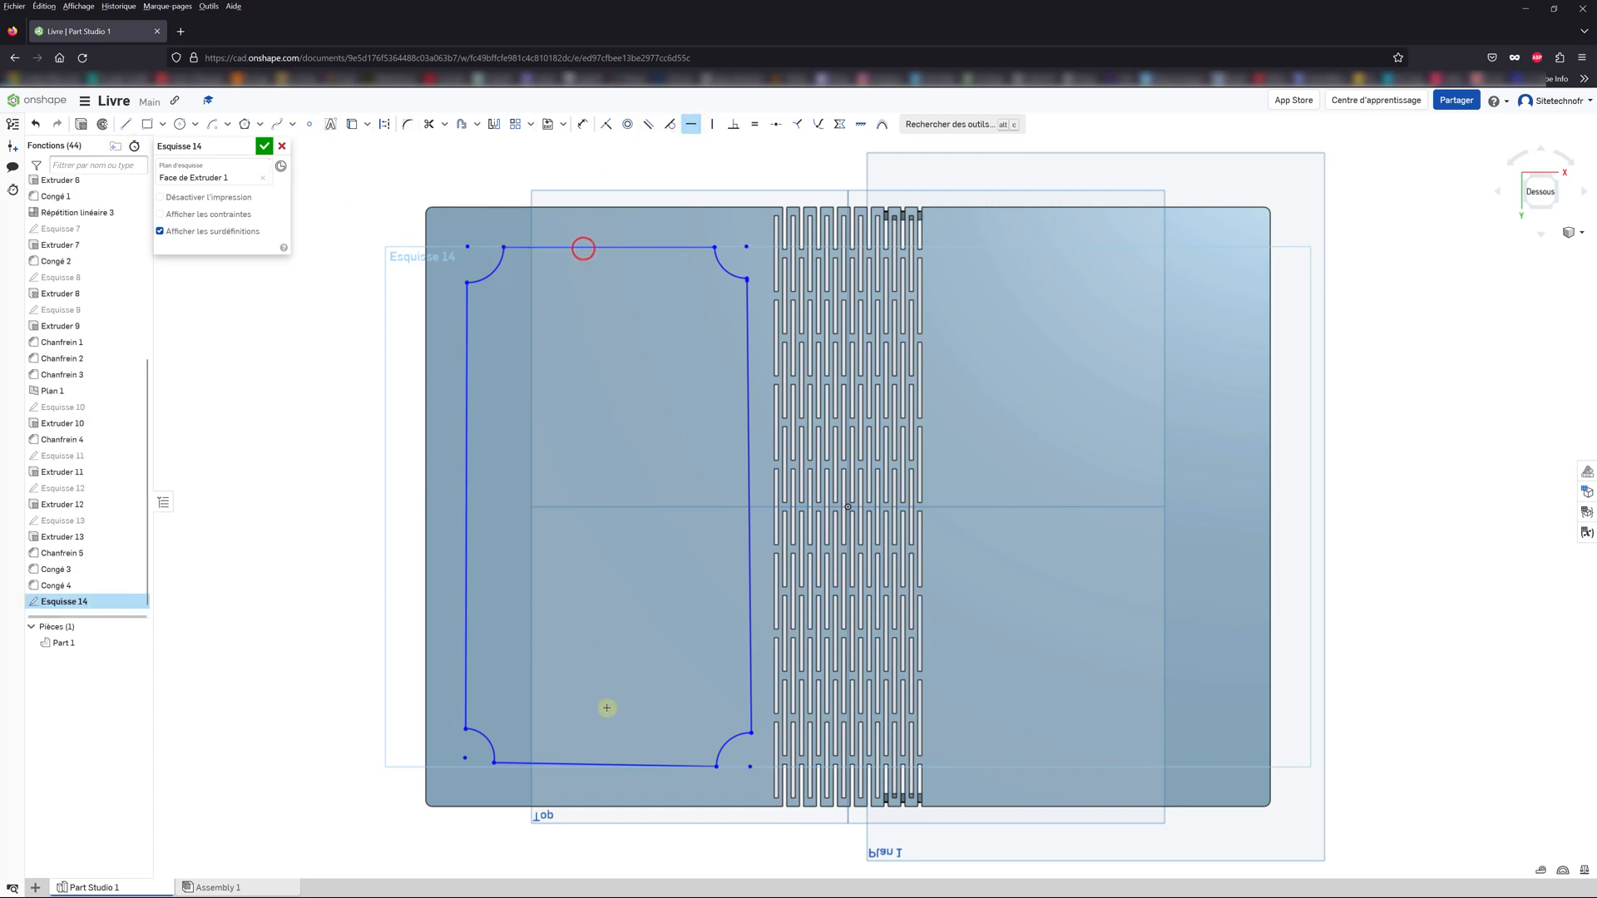
click(596, 766)
click(711, 125)
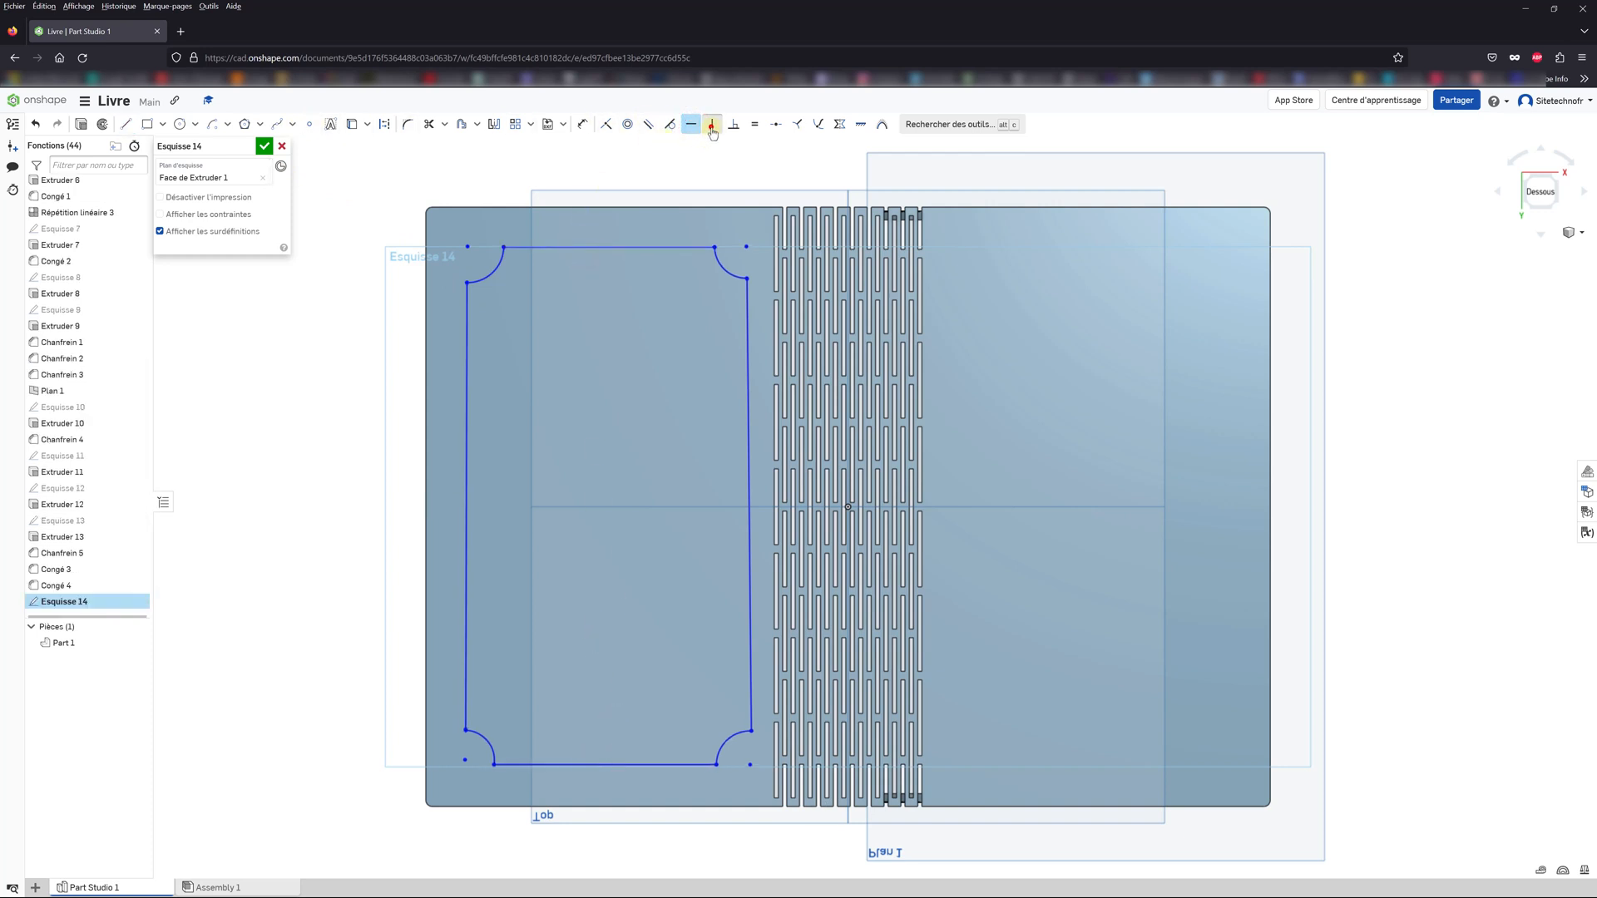
click(466, 325)
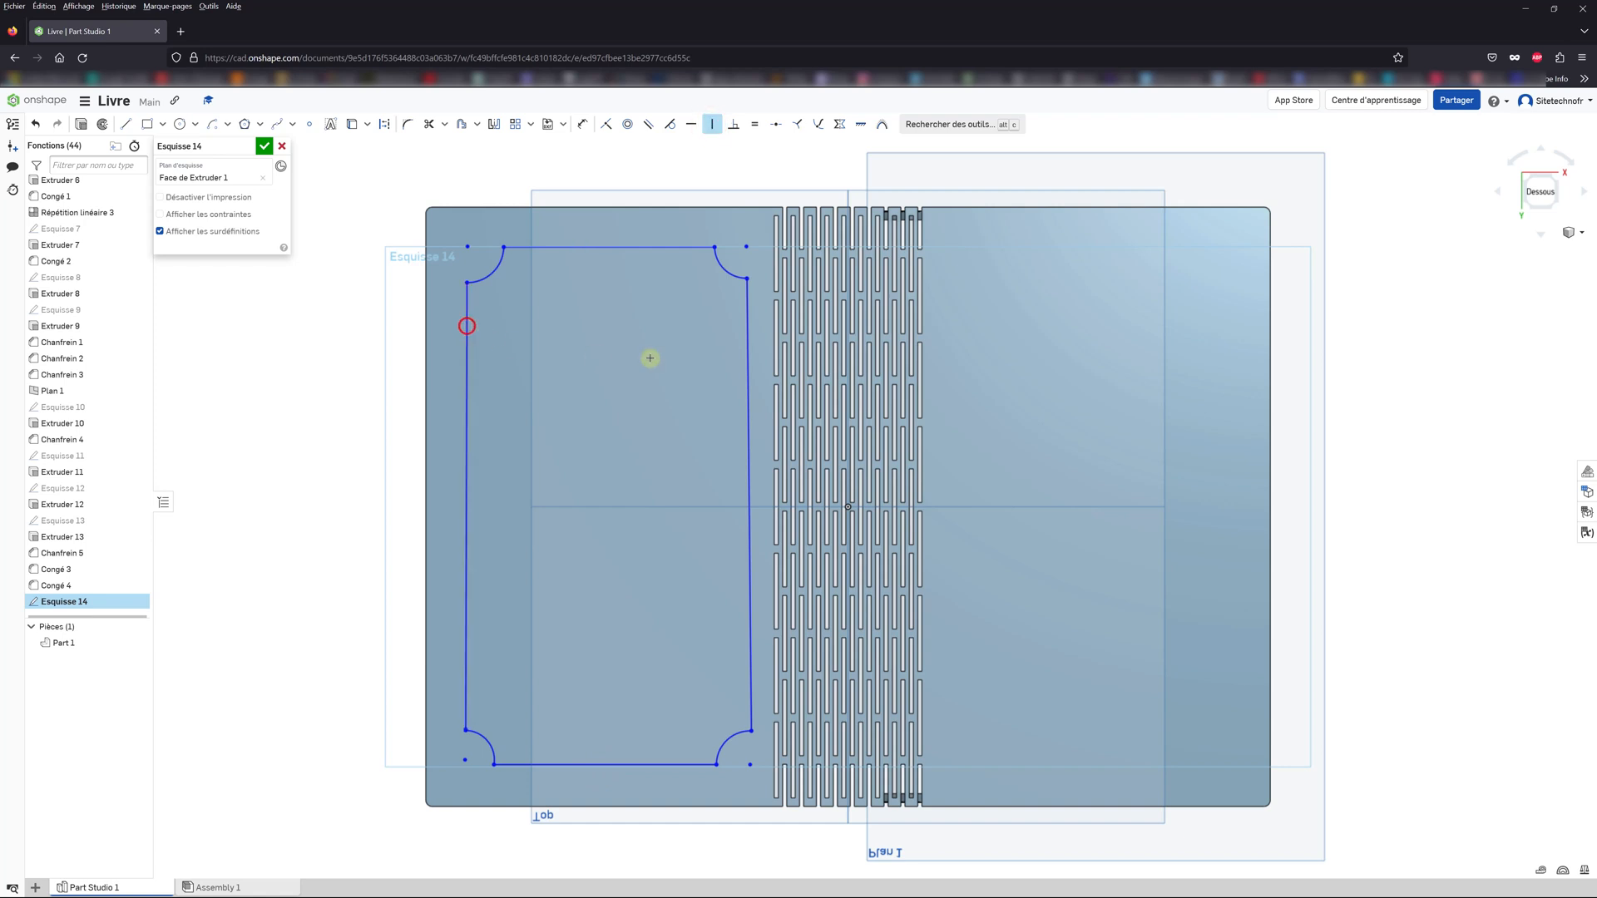
click(750, 329)
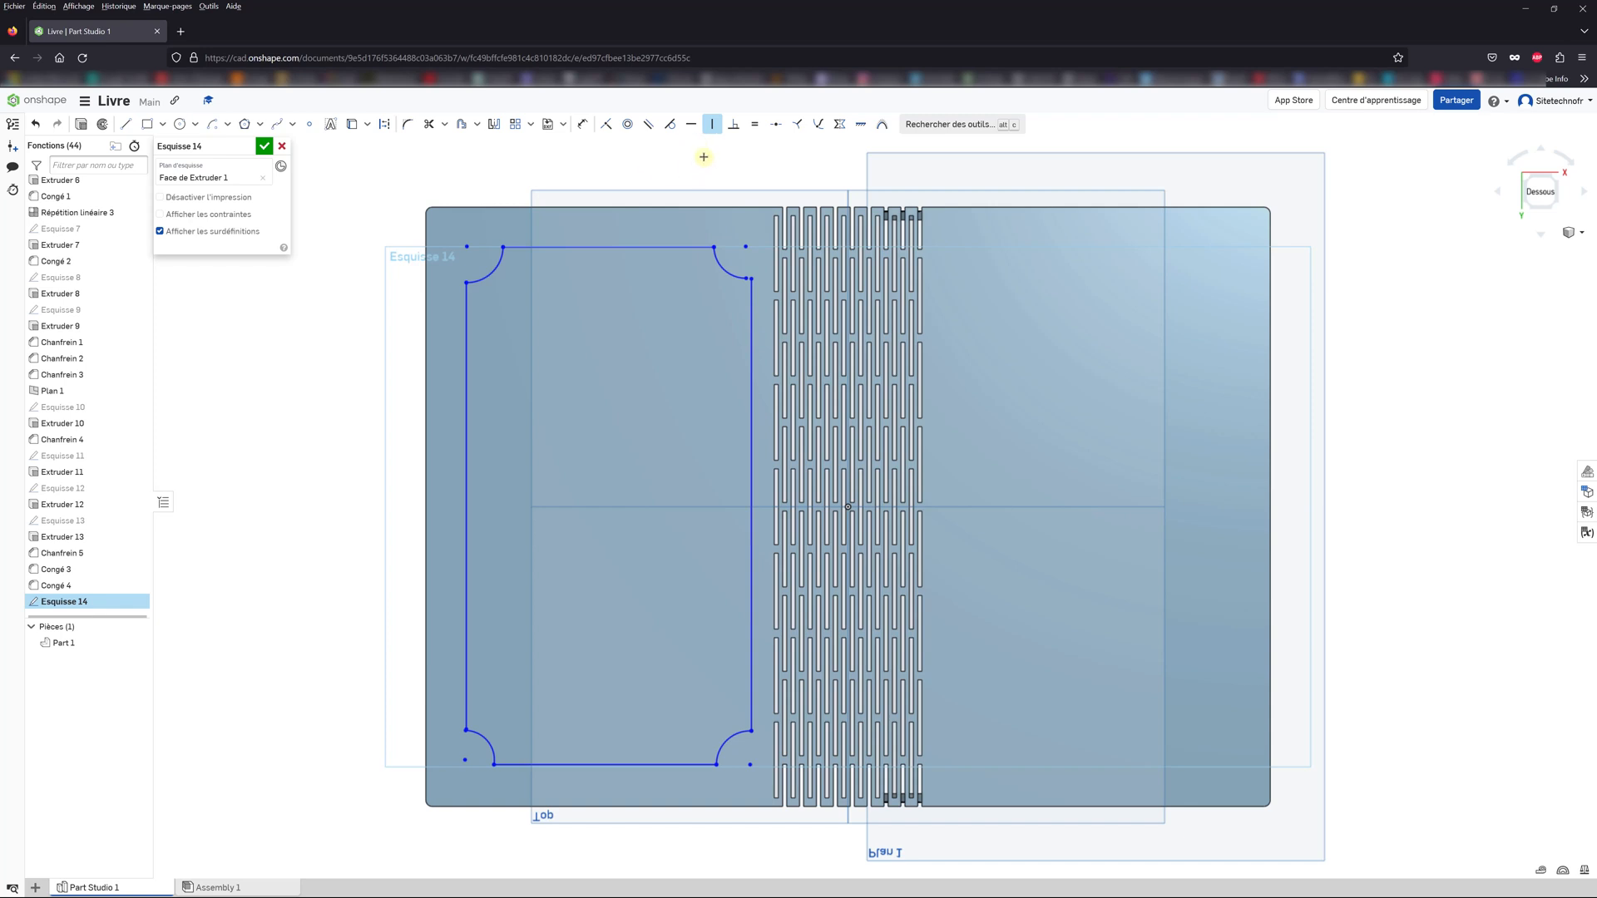
Step: Align both upper arcs' centres horizontally with their endpoints on the short line, and make the upper hinge-side arc's end coincident with the long line's end
click(691, 125)
click(464, 255)
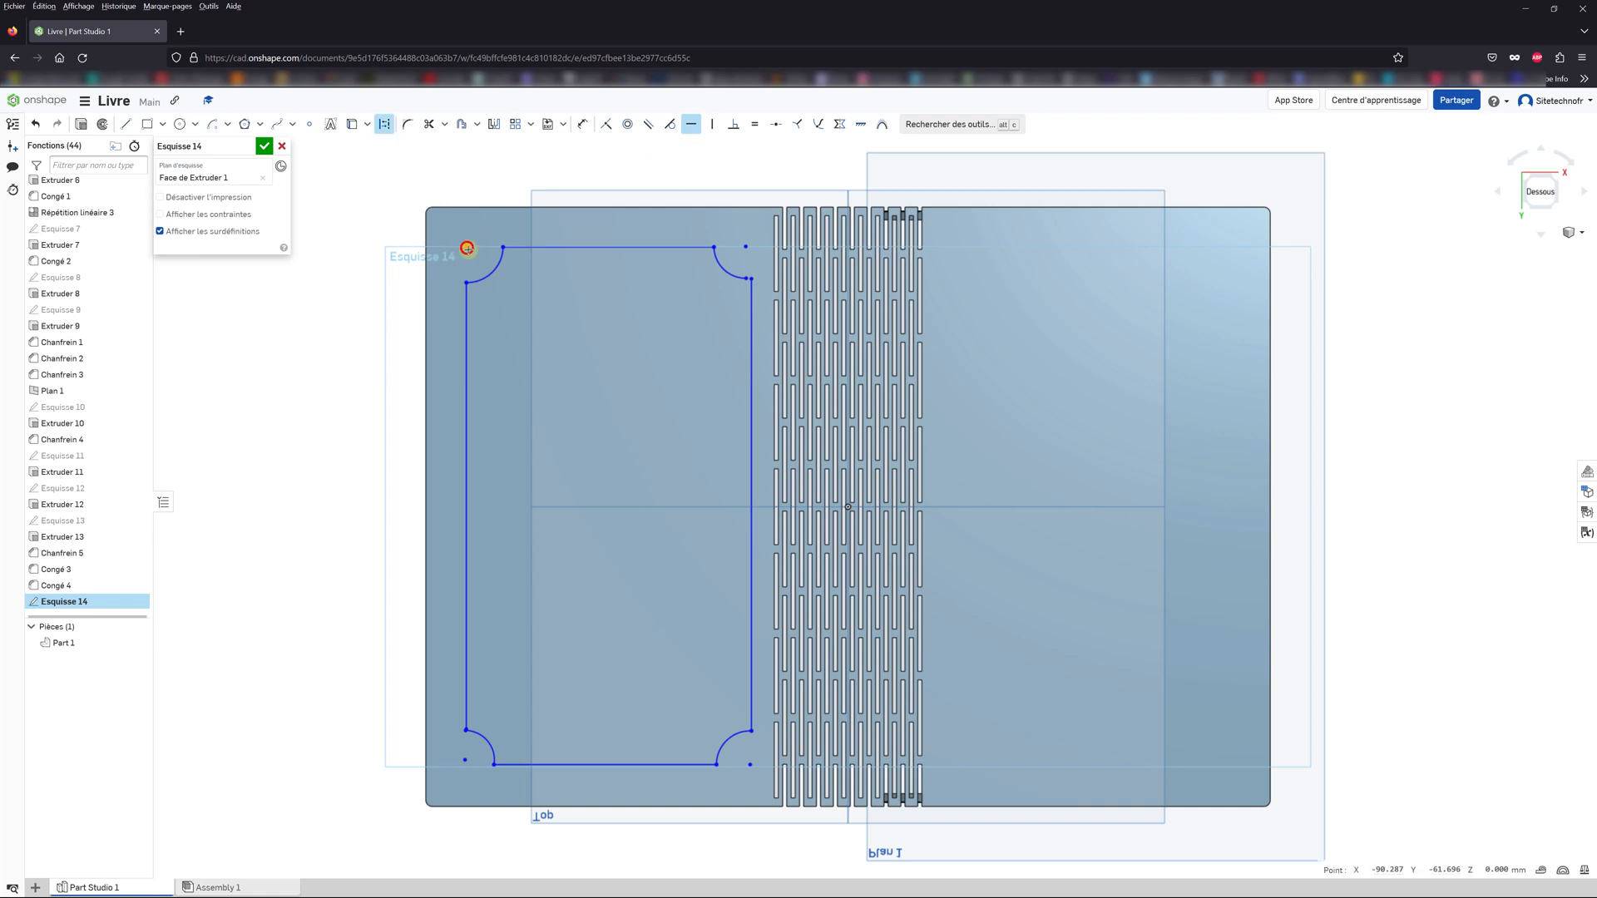
click(502, 246)
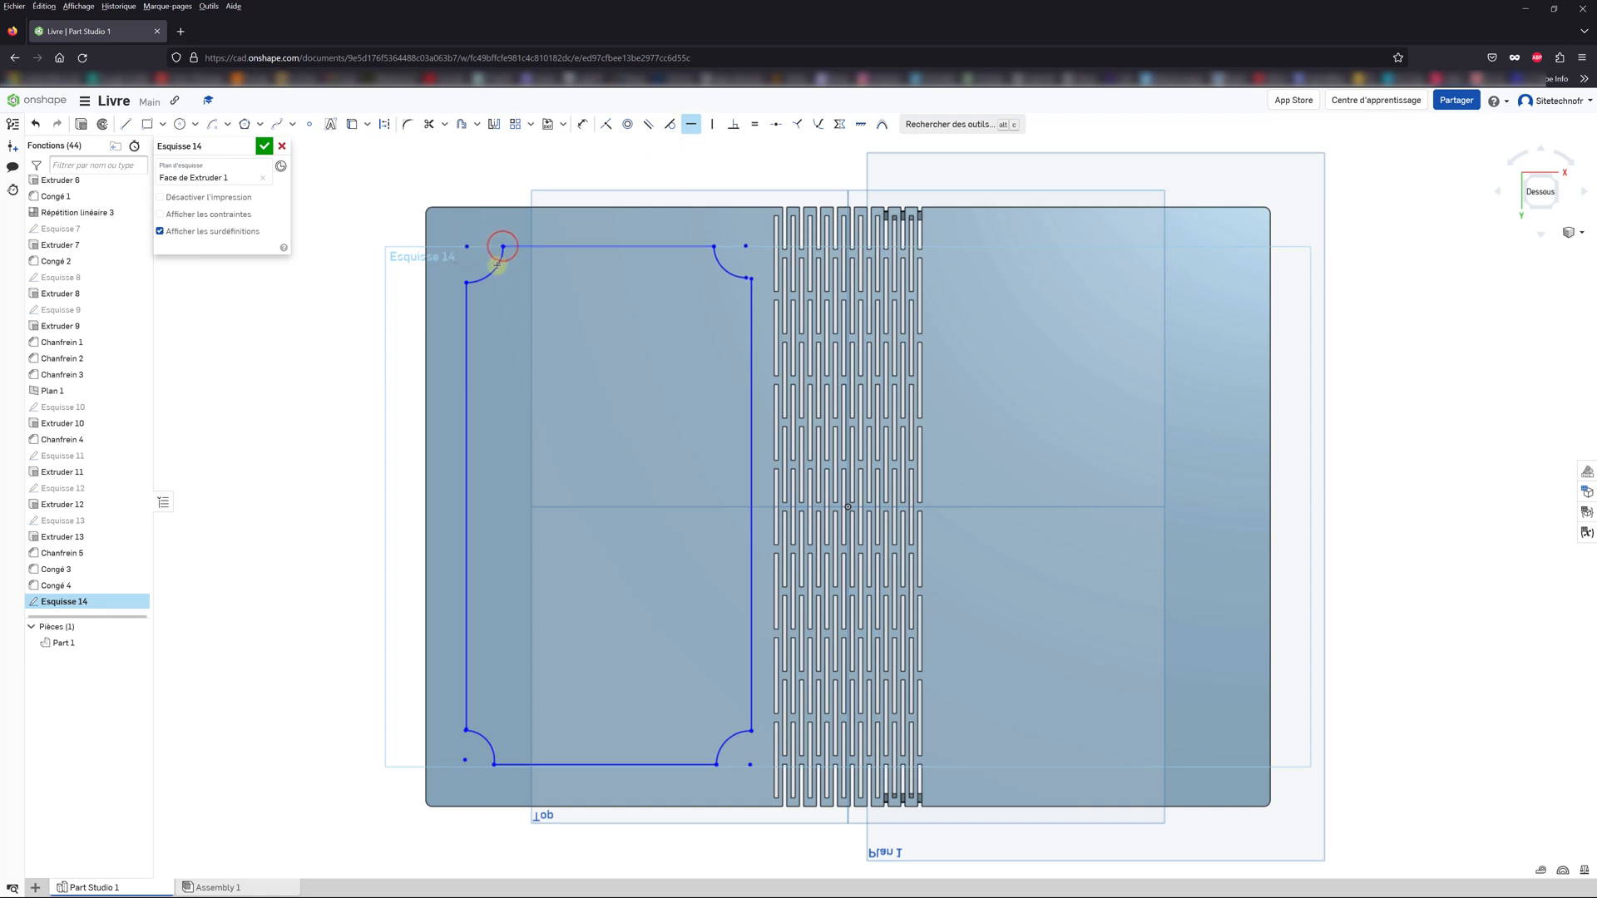
click(747, 246)
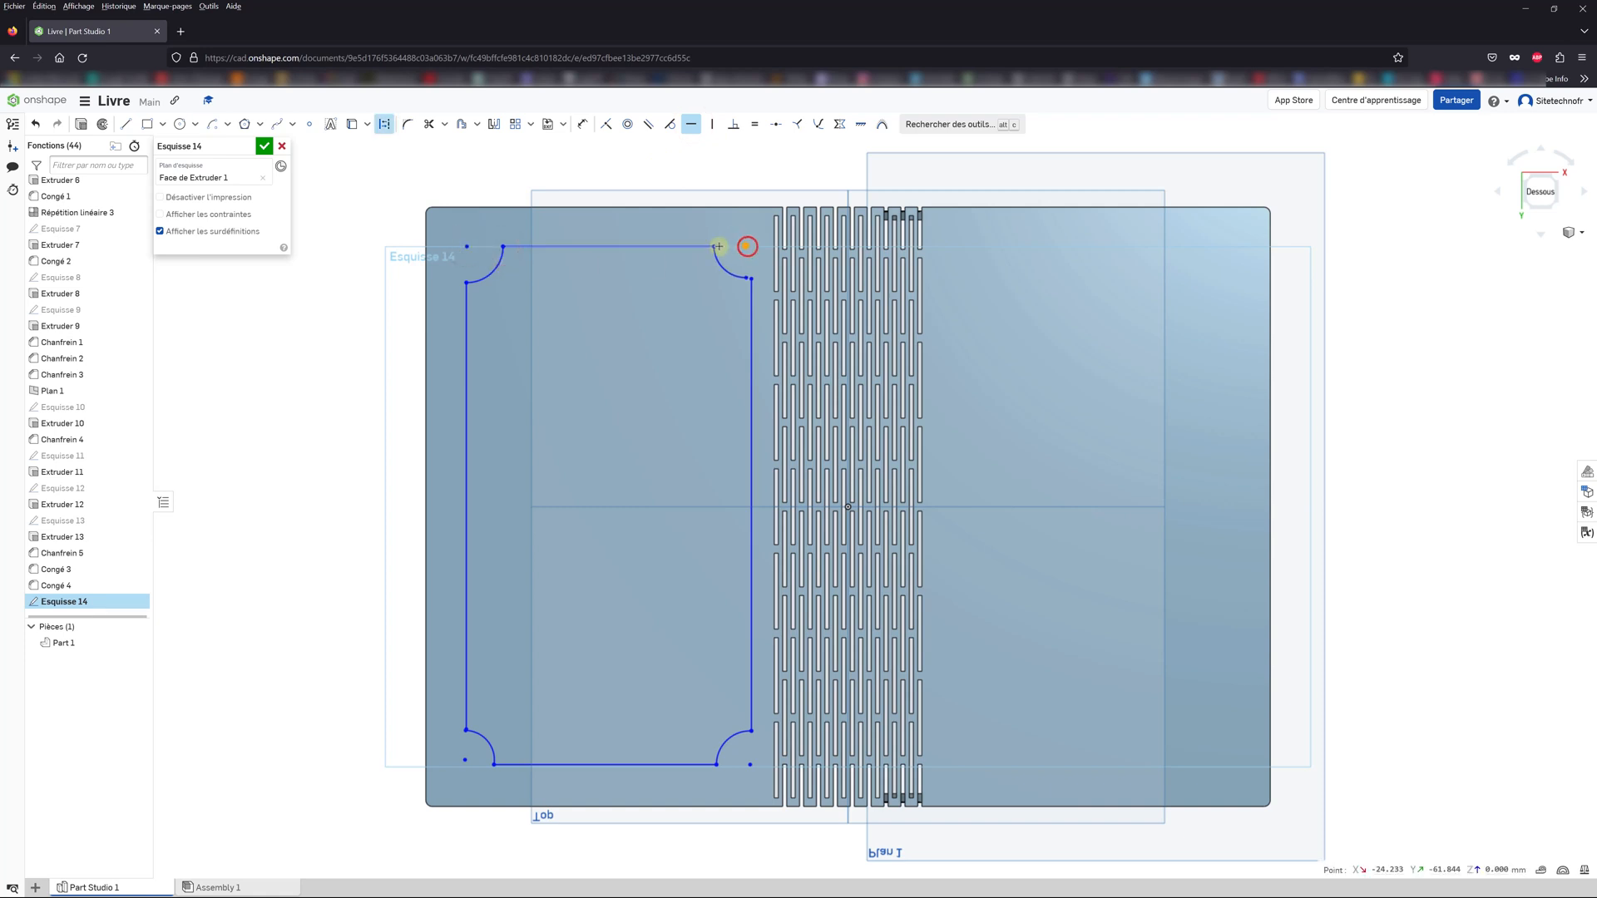
click(715, 246)
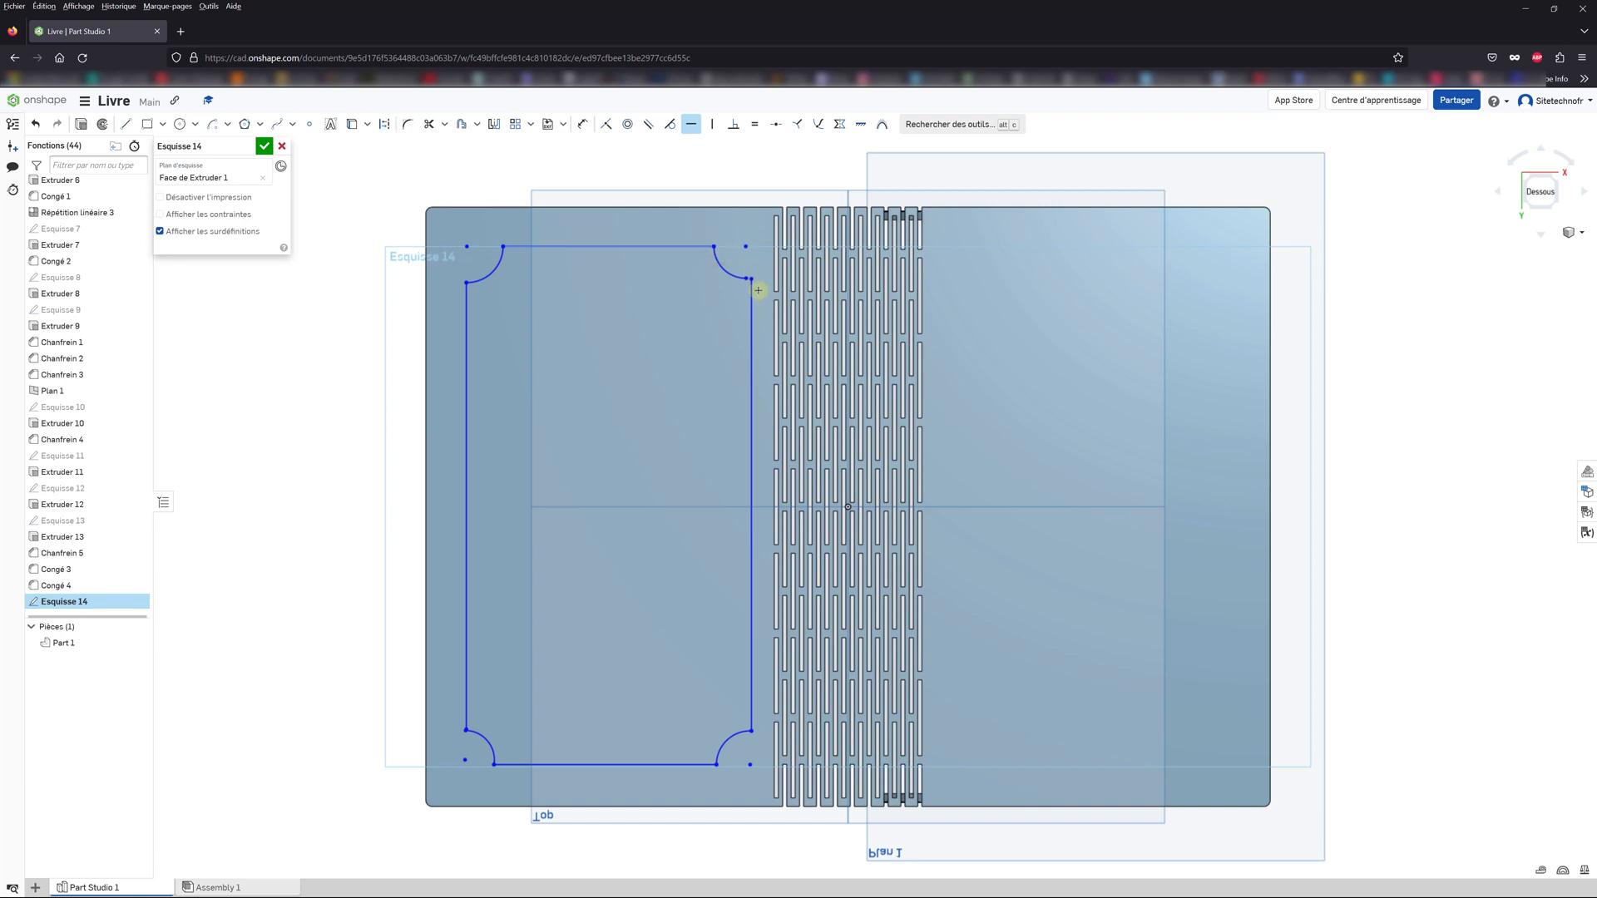
click(607, 124)
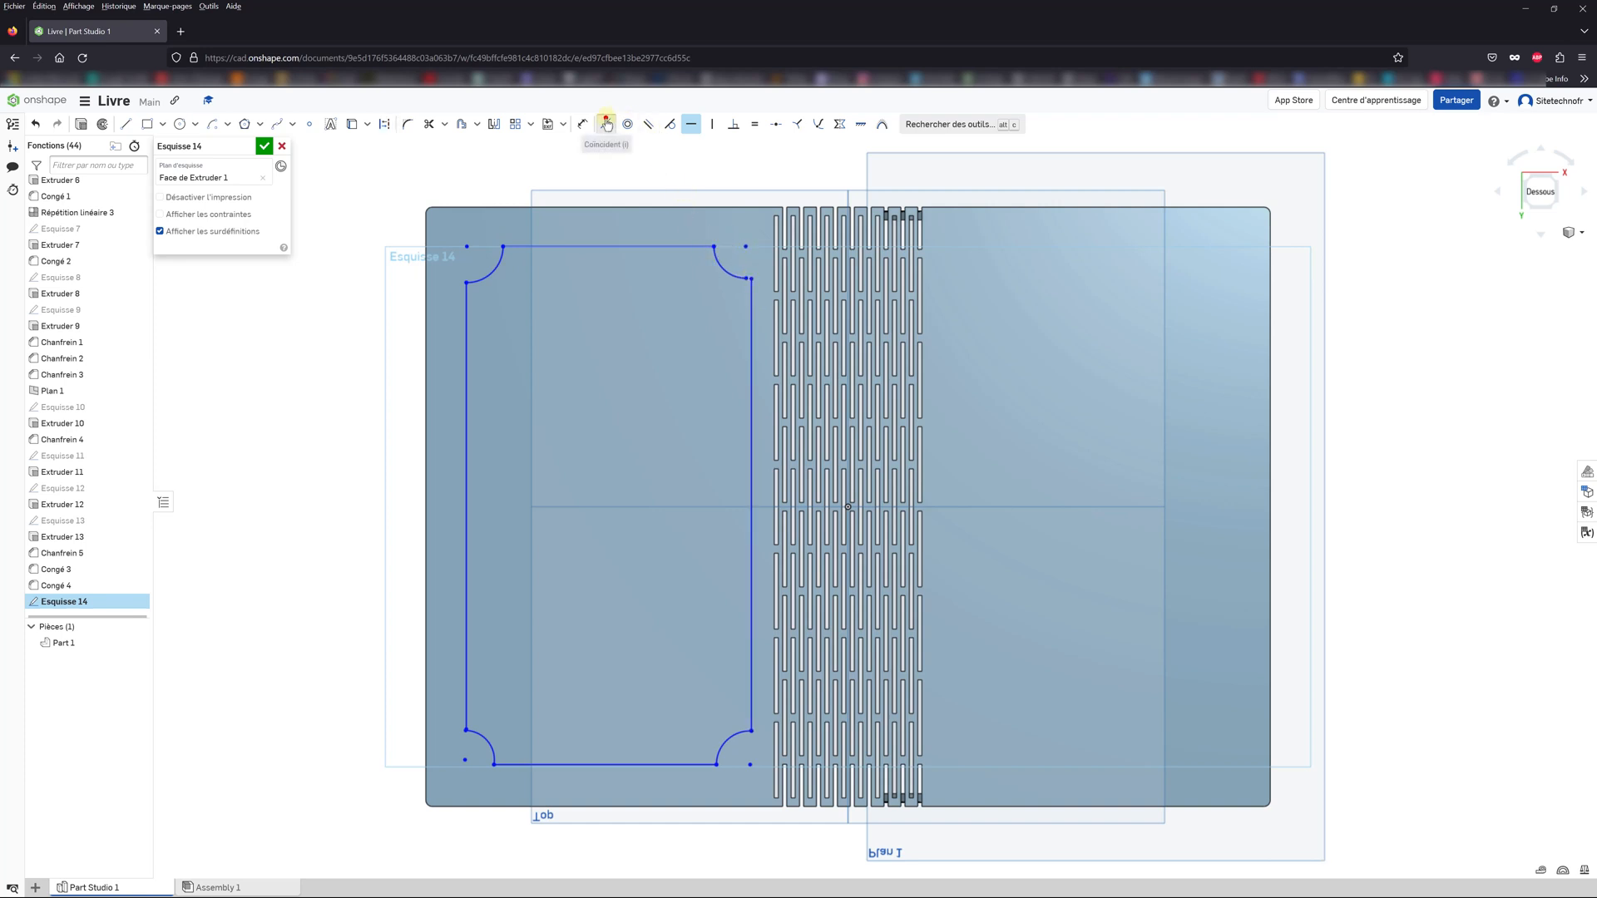
click(747, 280)
click(751, 279)
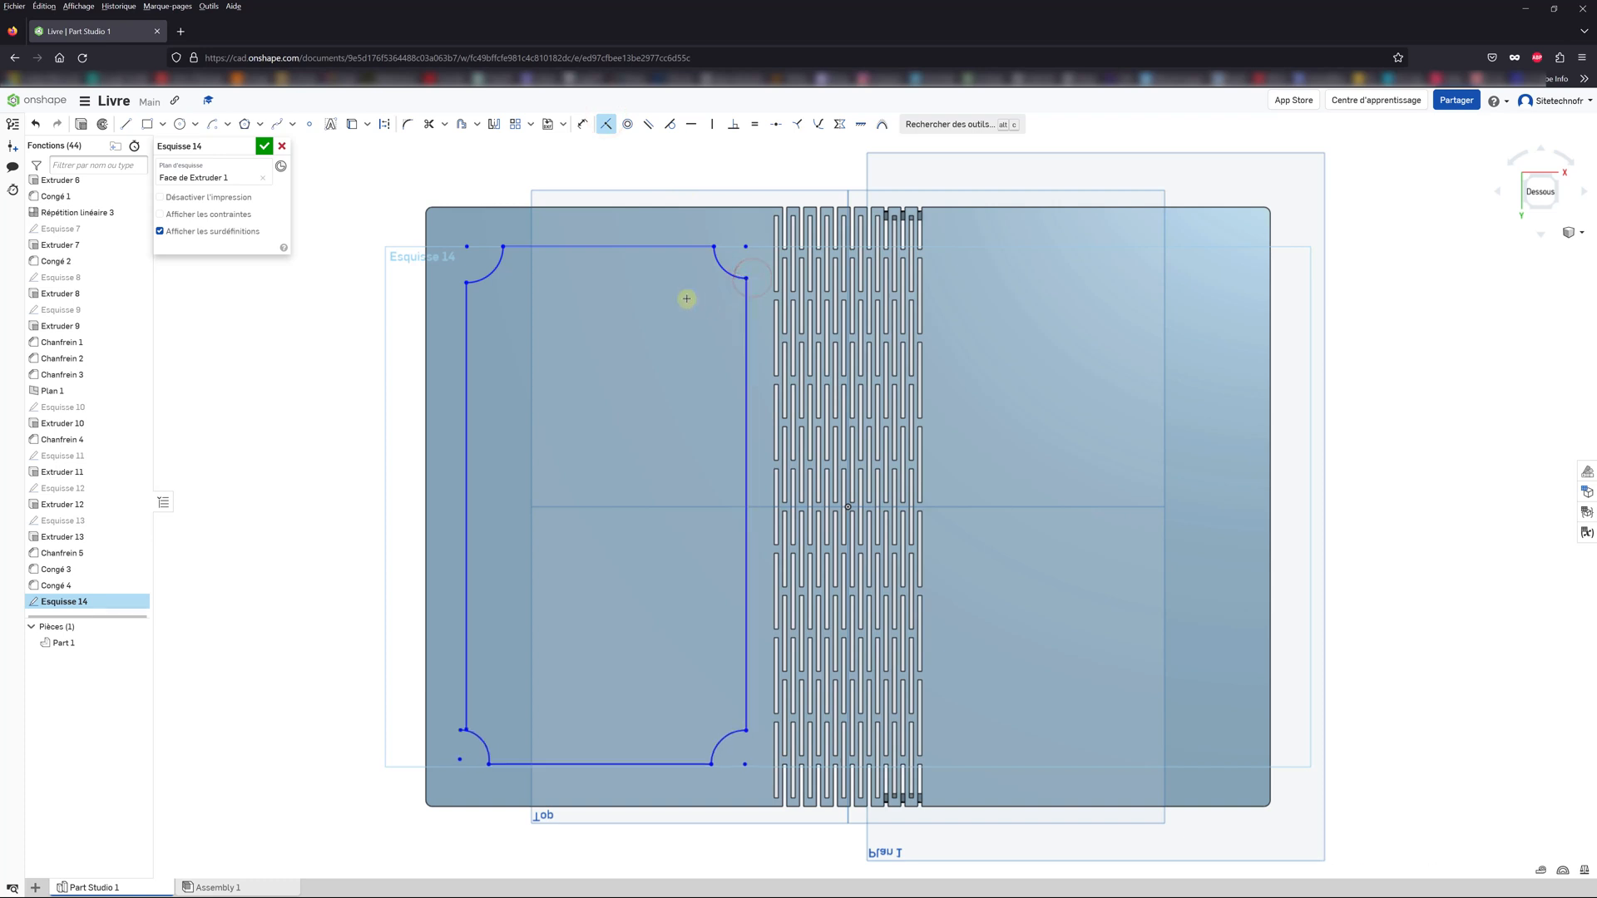
Step: Align both lower arcs' centres horizontally with their short-line endpoints, and make the lower outer arc's end coincident with the long line's end
click(691, 124)
click(461, 763)
click(487, 766)
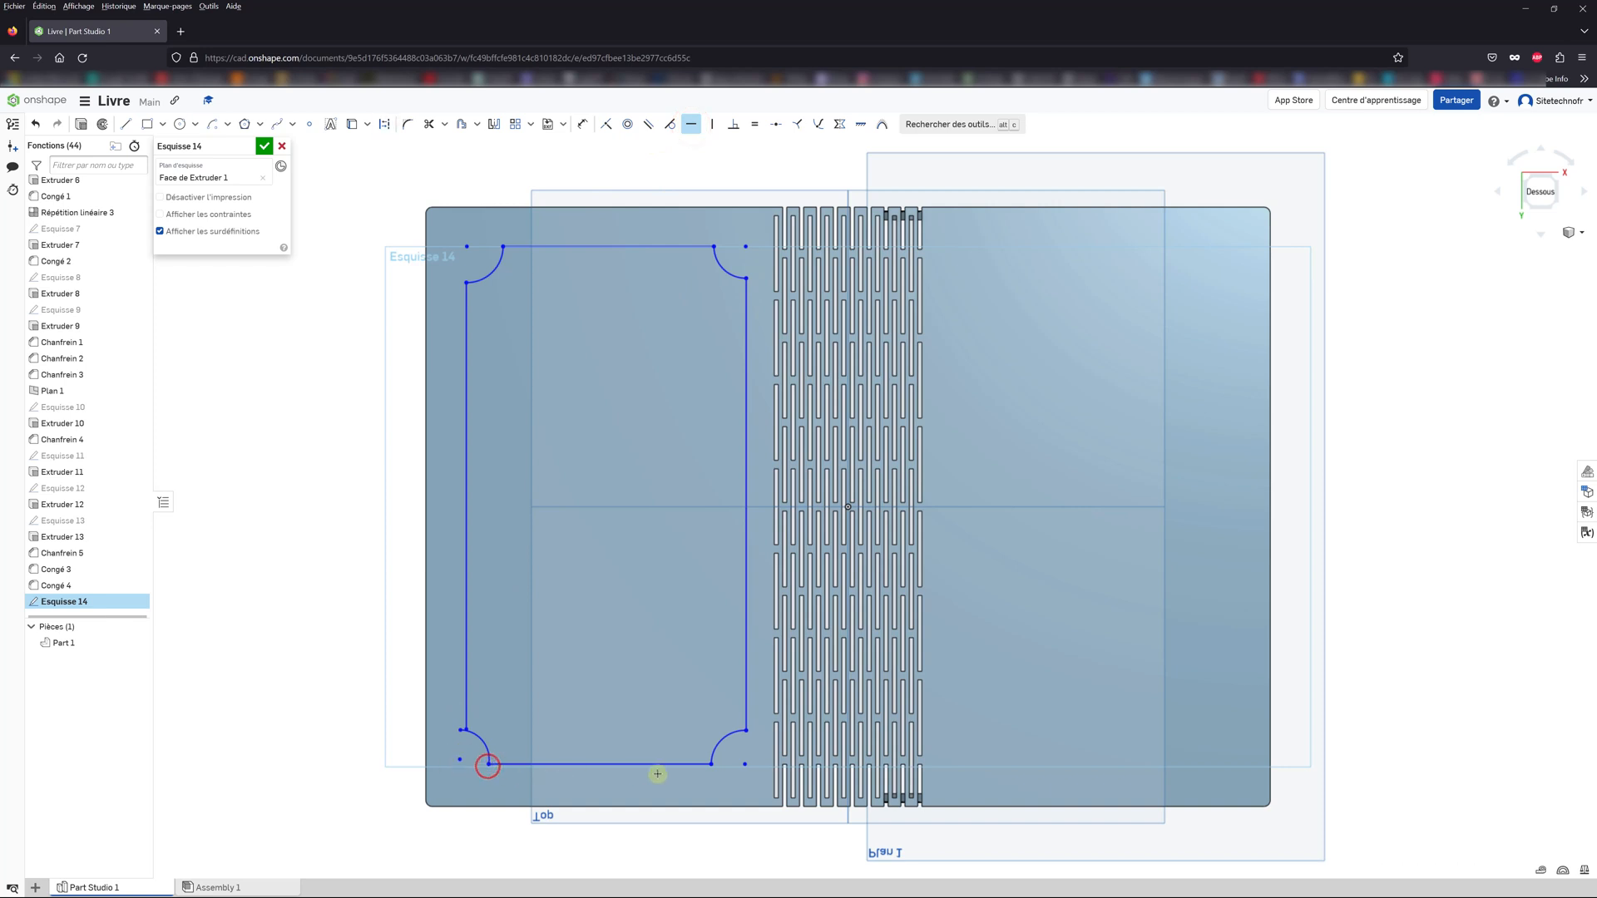
click(709, 765)
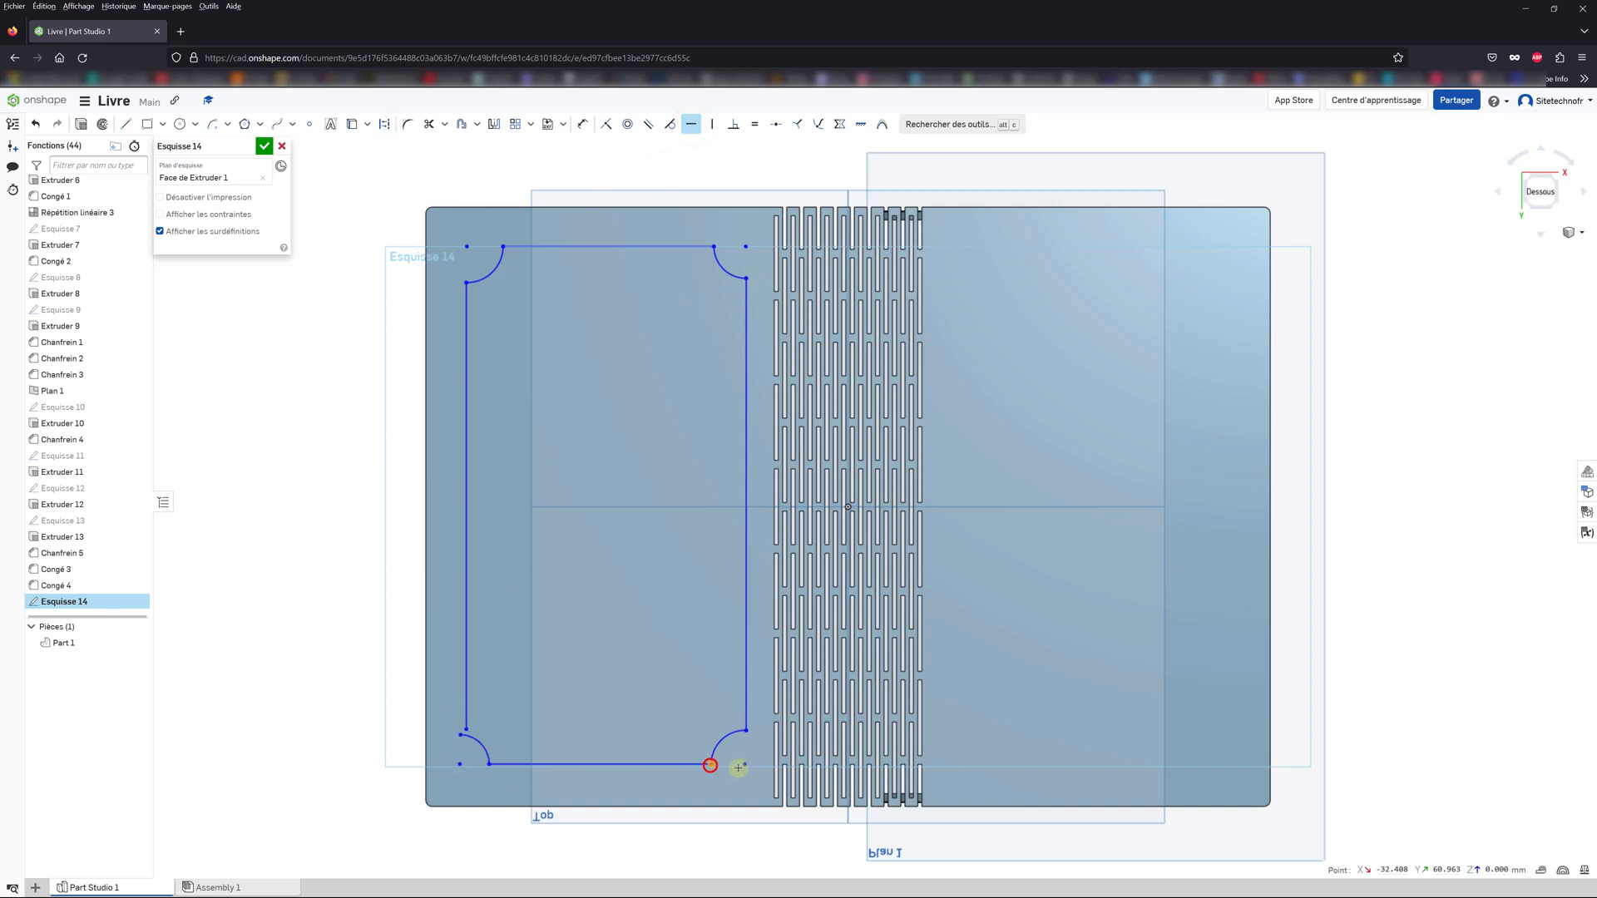
click(747, 765)
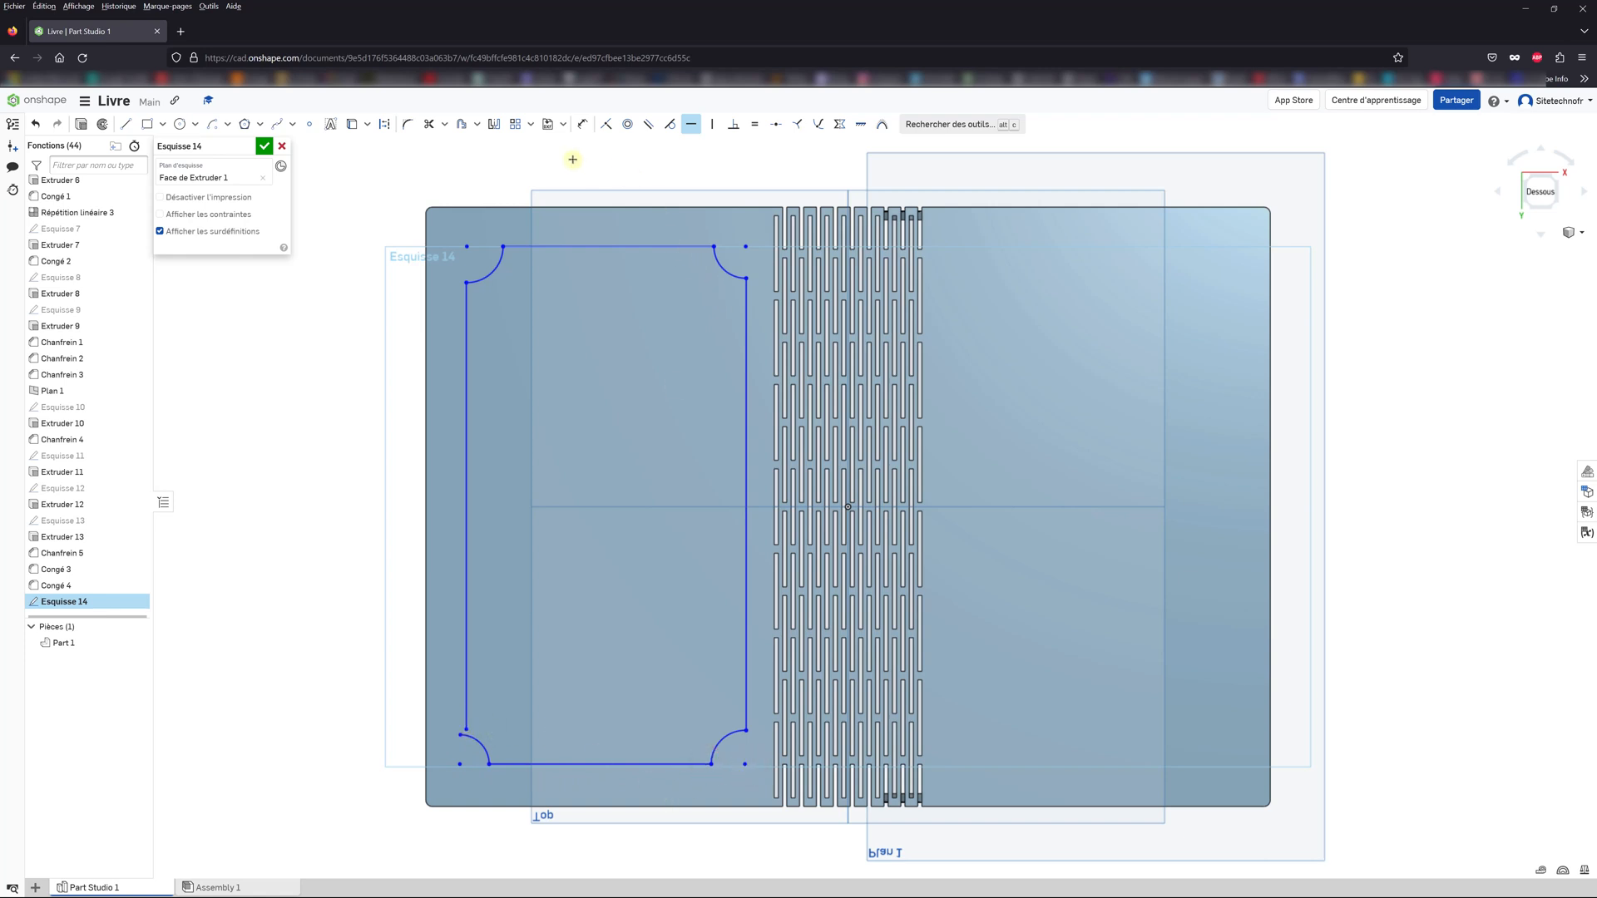
click(608, 124)
click(458, 735)
click(466, 729)
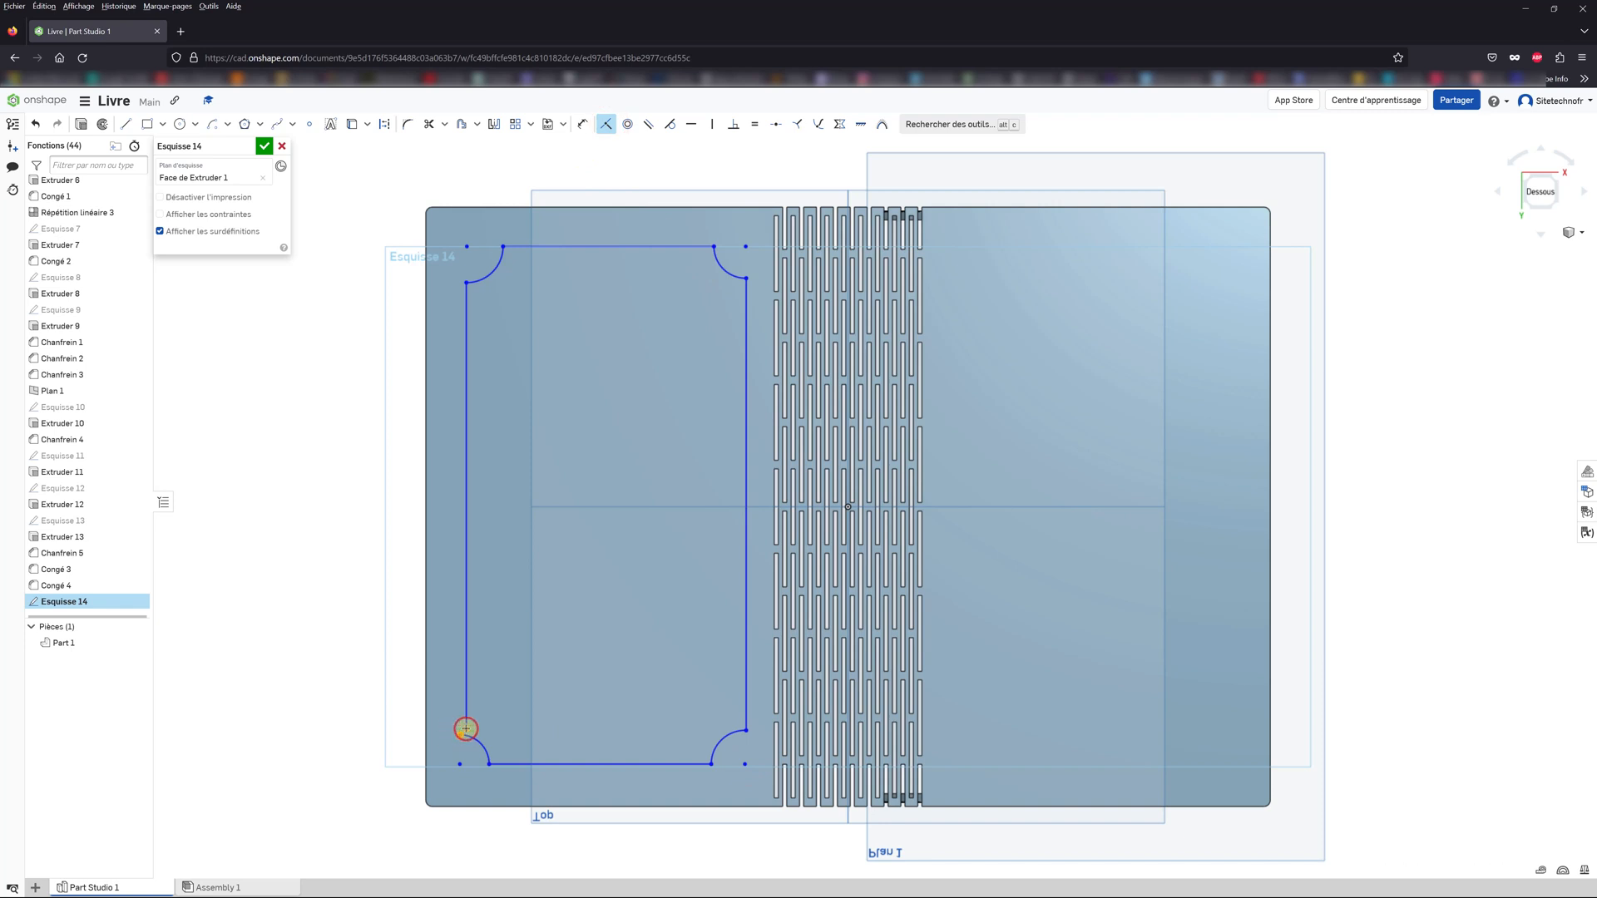
Step: Align all four corner arcs' centres vertically with their endpoints on the frame's long lines
click(709, 125)
click(462, 251)
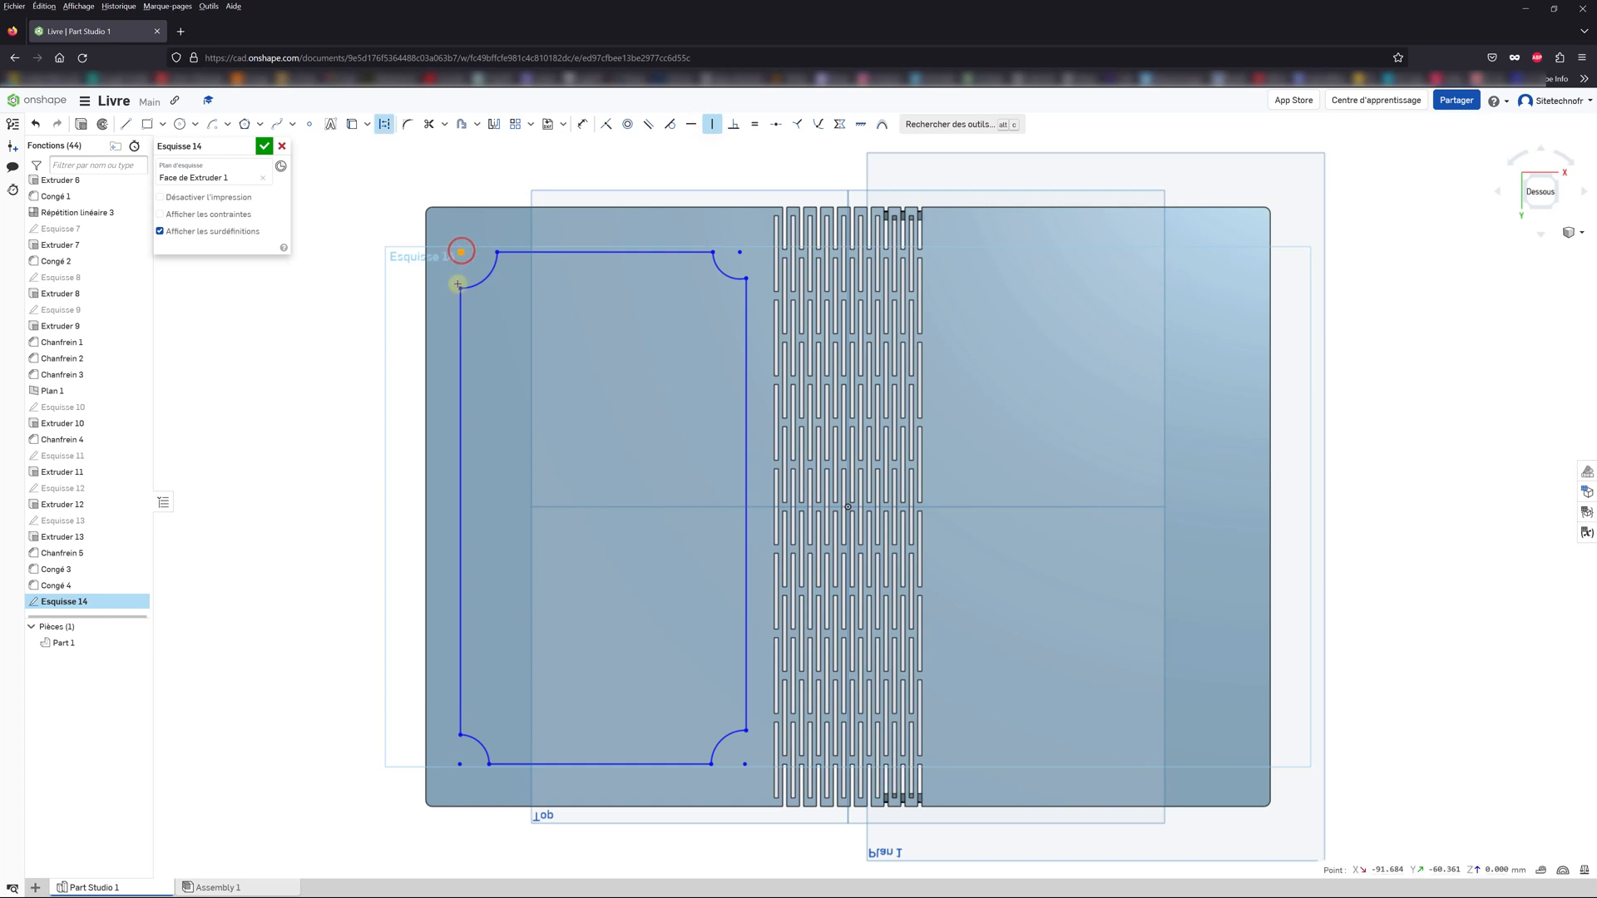
click(459, 288)
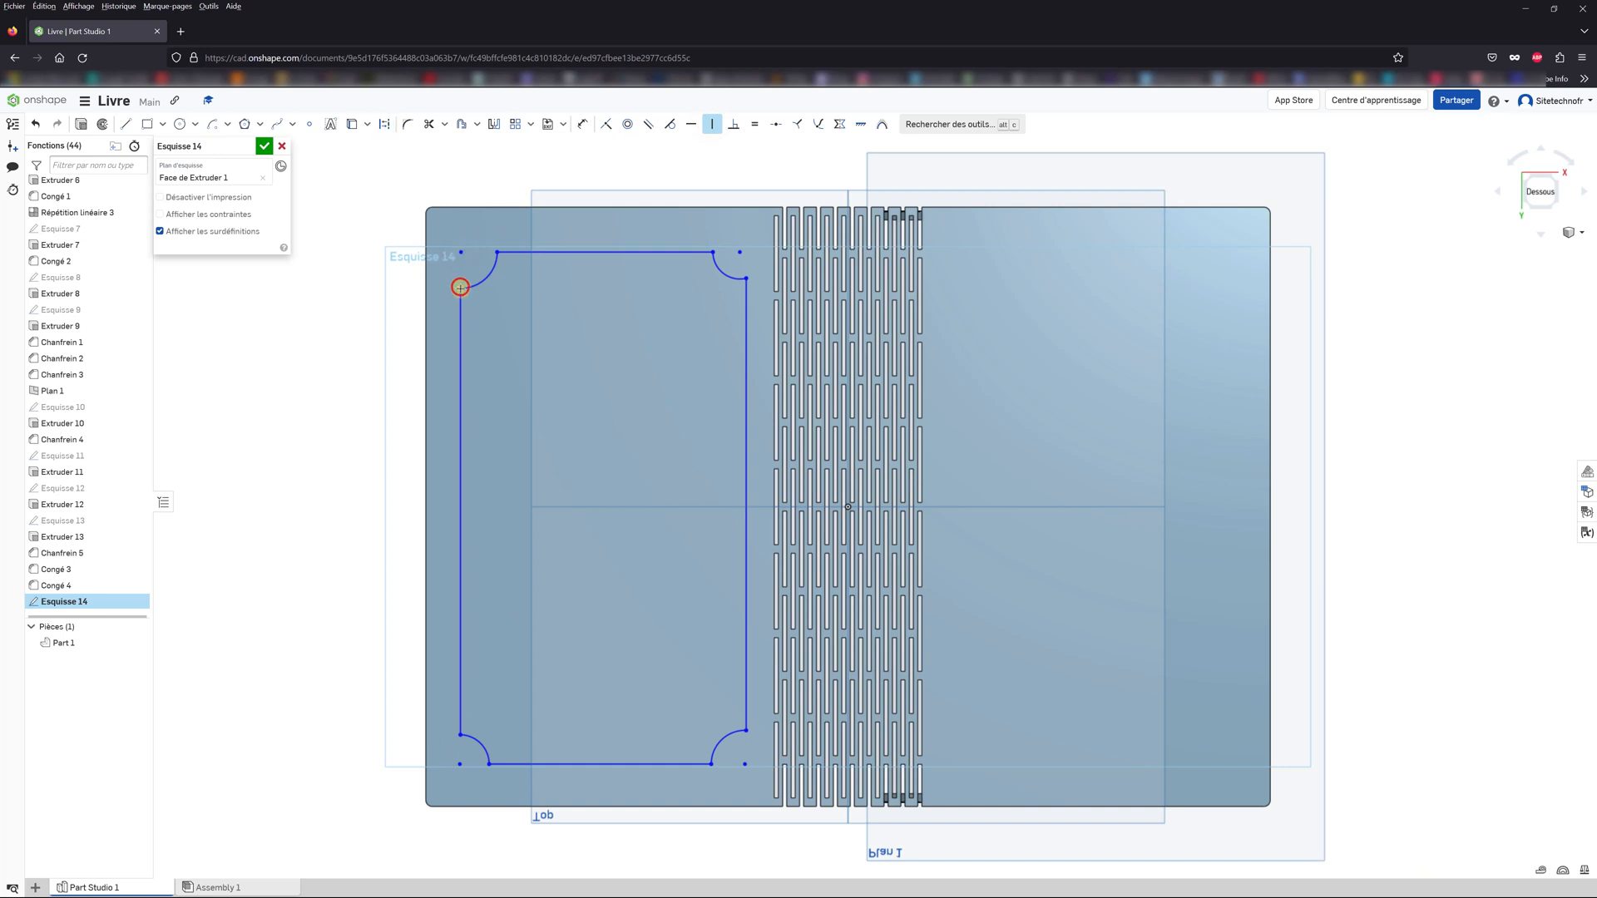
click(459, 763)
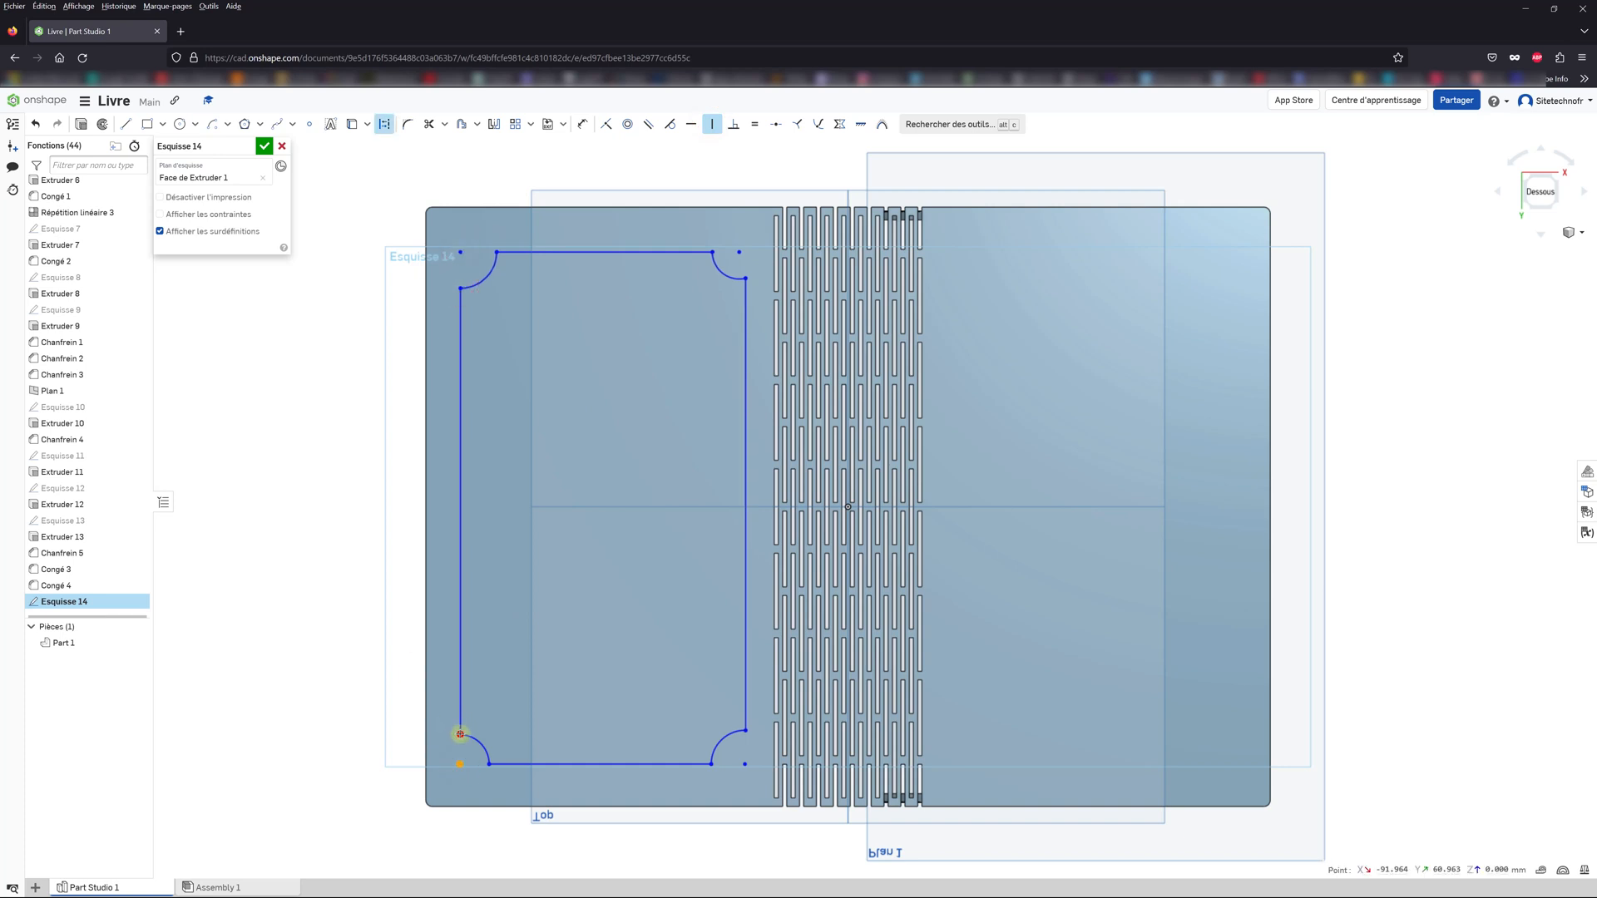
click(459, 734)
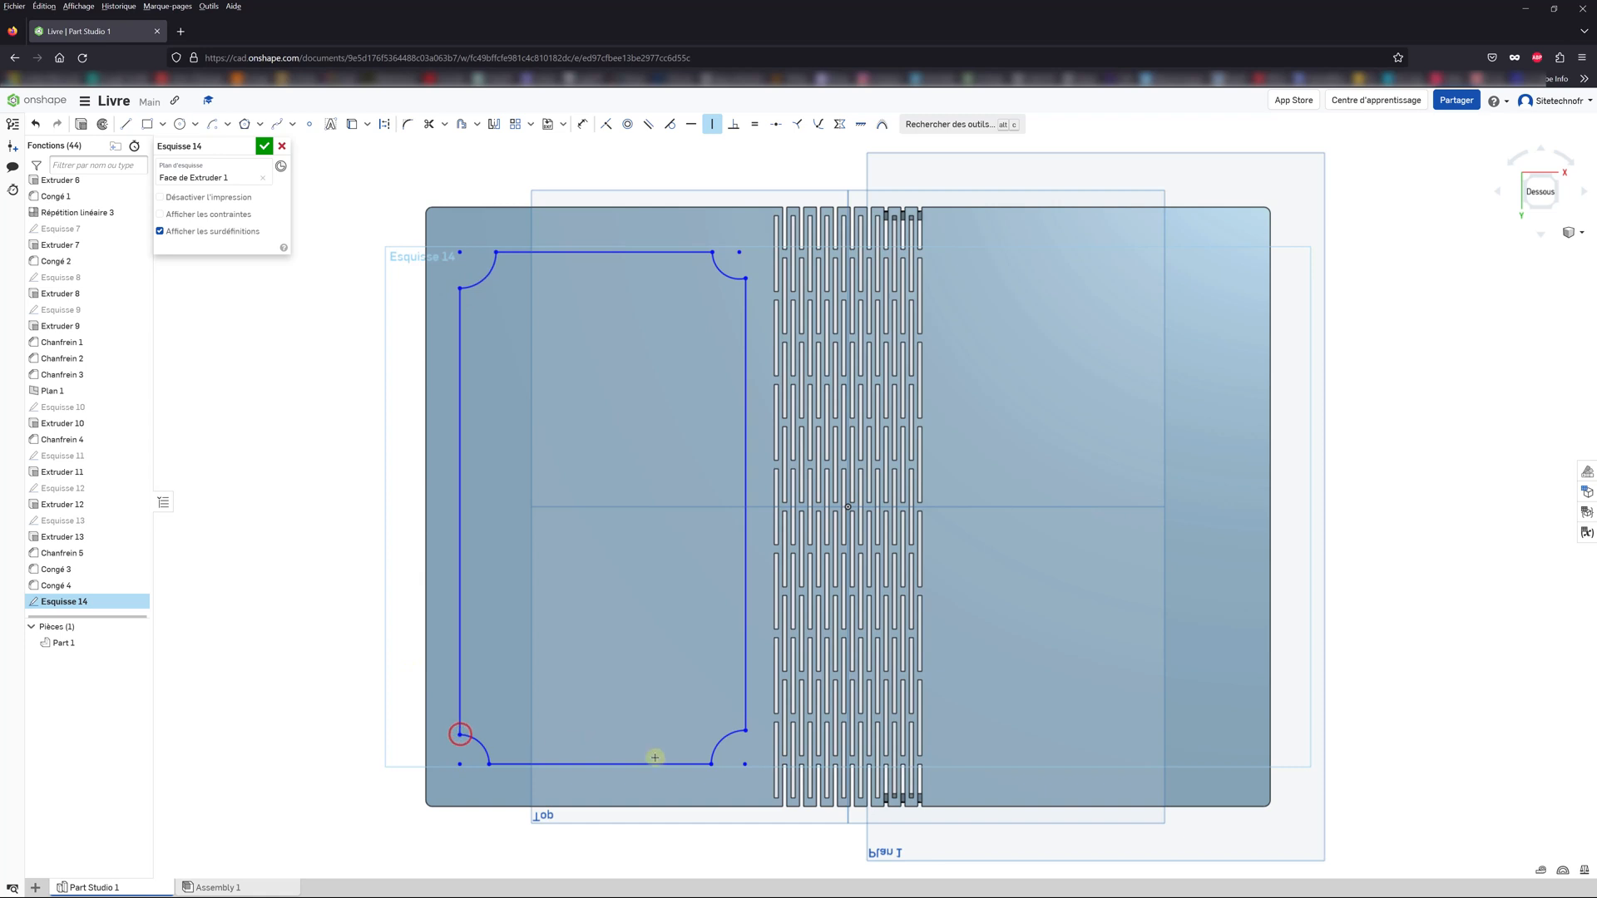
click(745, 730)
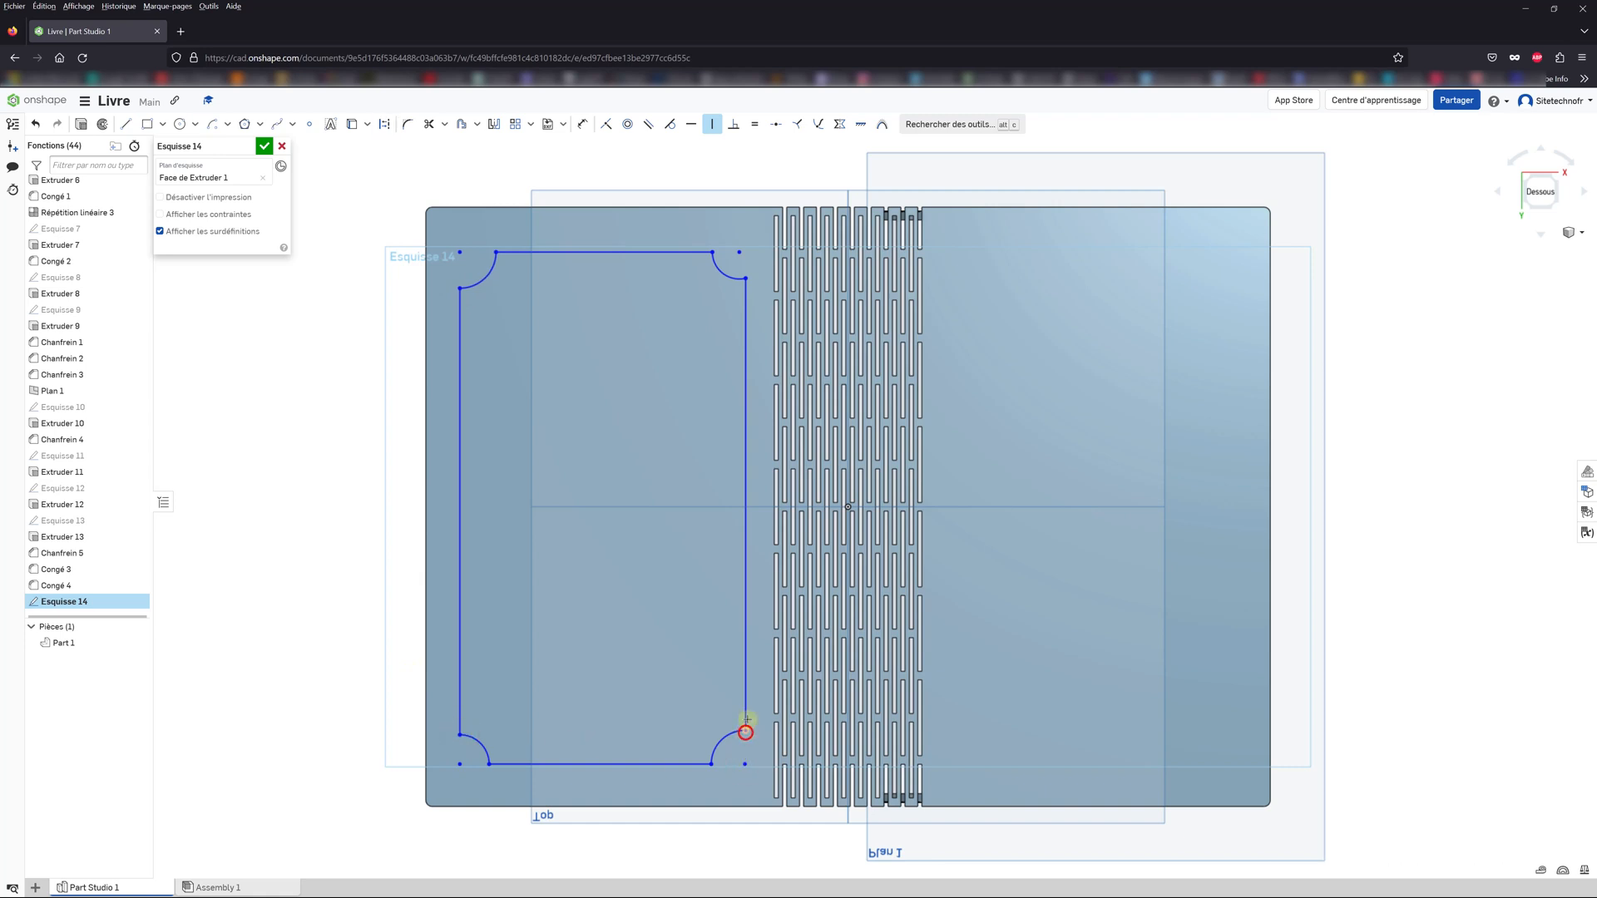
click(739, 251)
click(745, 277)
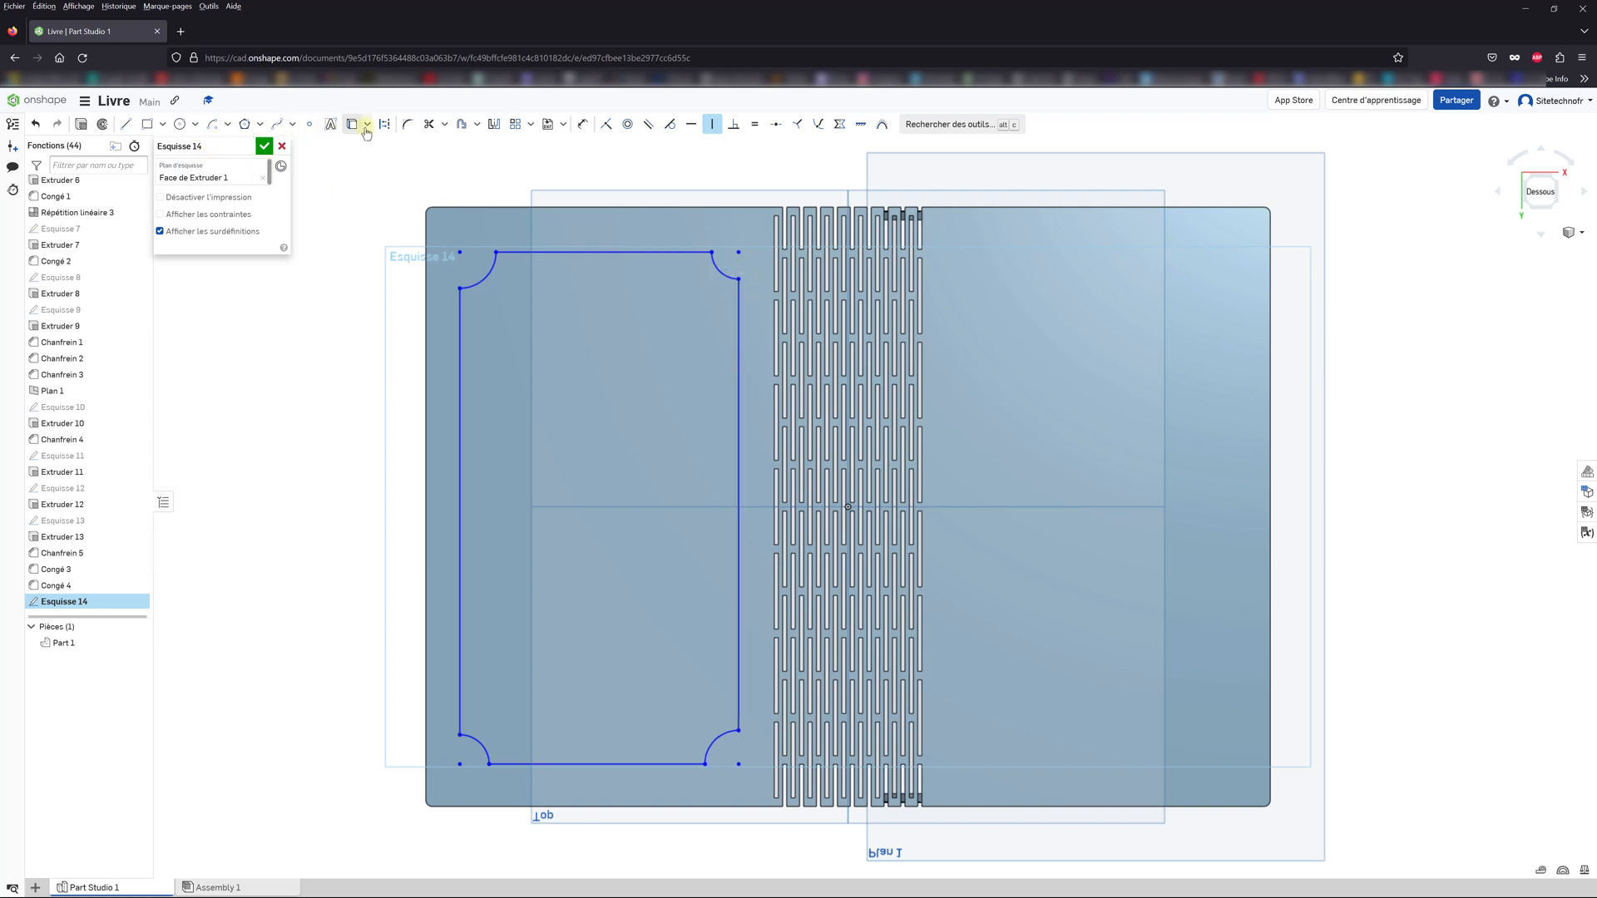
Step: Dimension the radius of the frame's upper outer corner arc as 10 mm
click(585, 126)
click(490, 266)
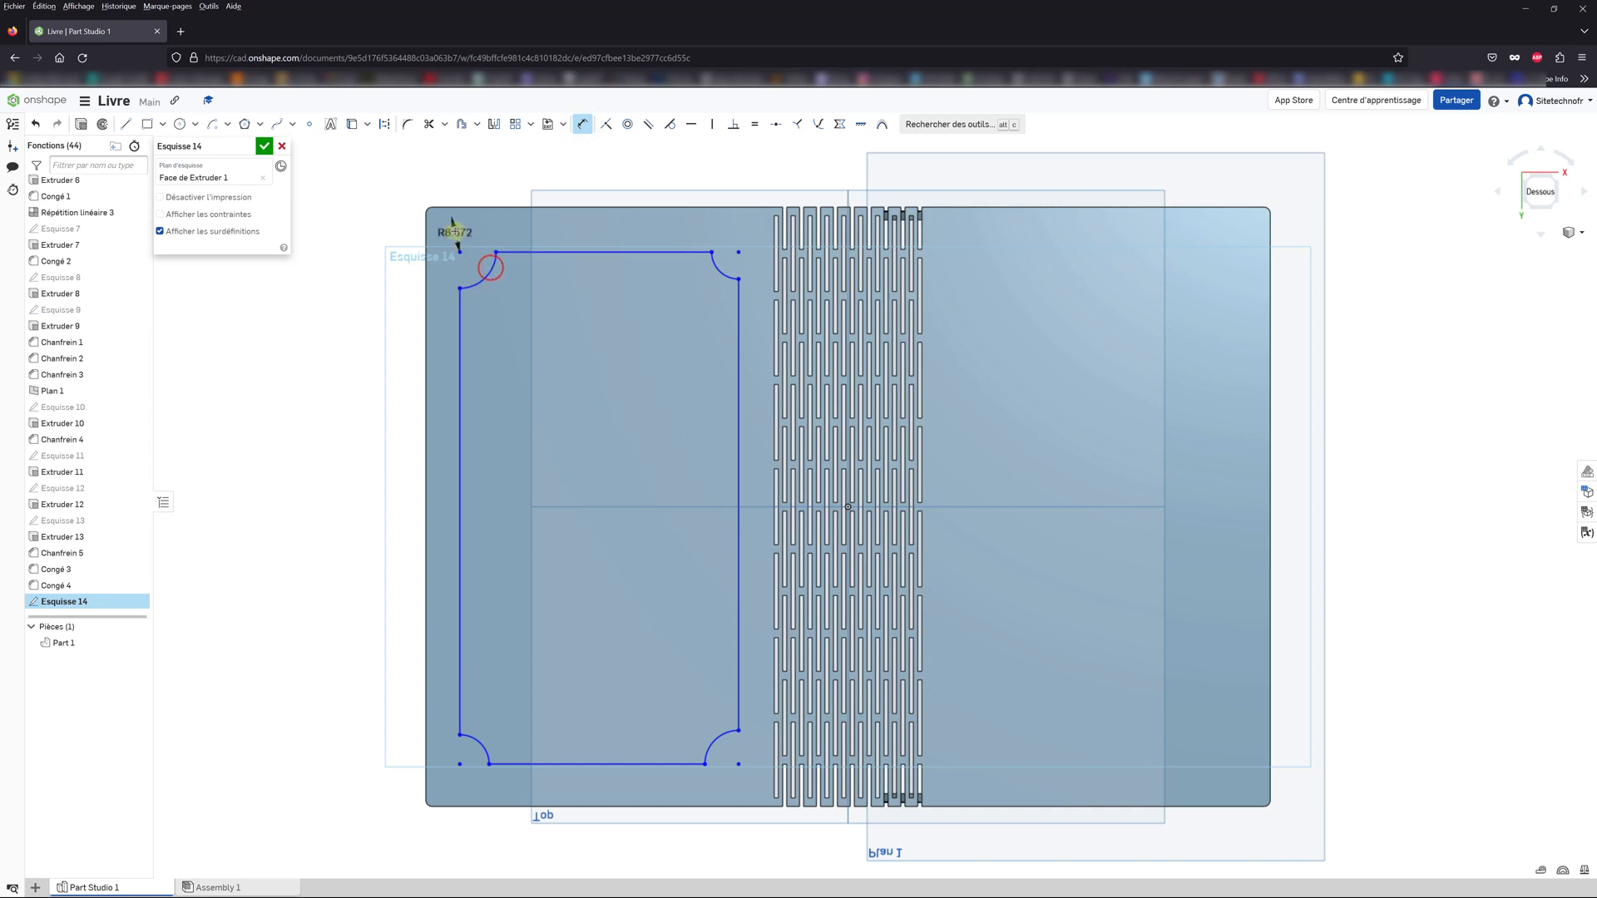
click(533, 301)
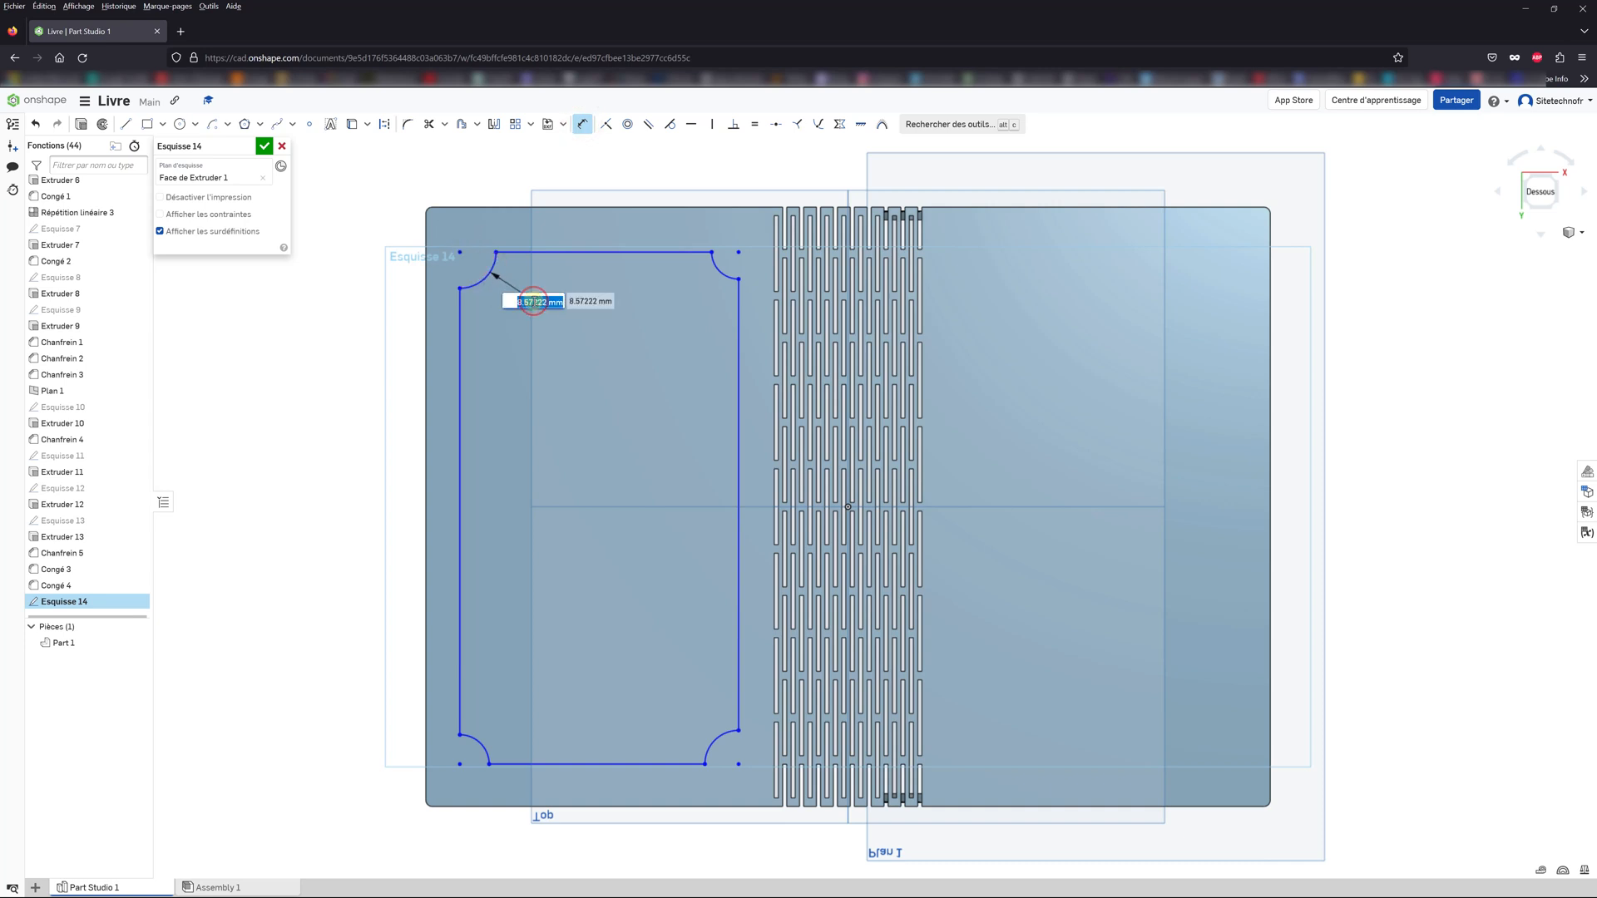
key(Escape)
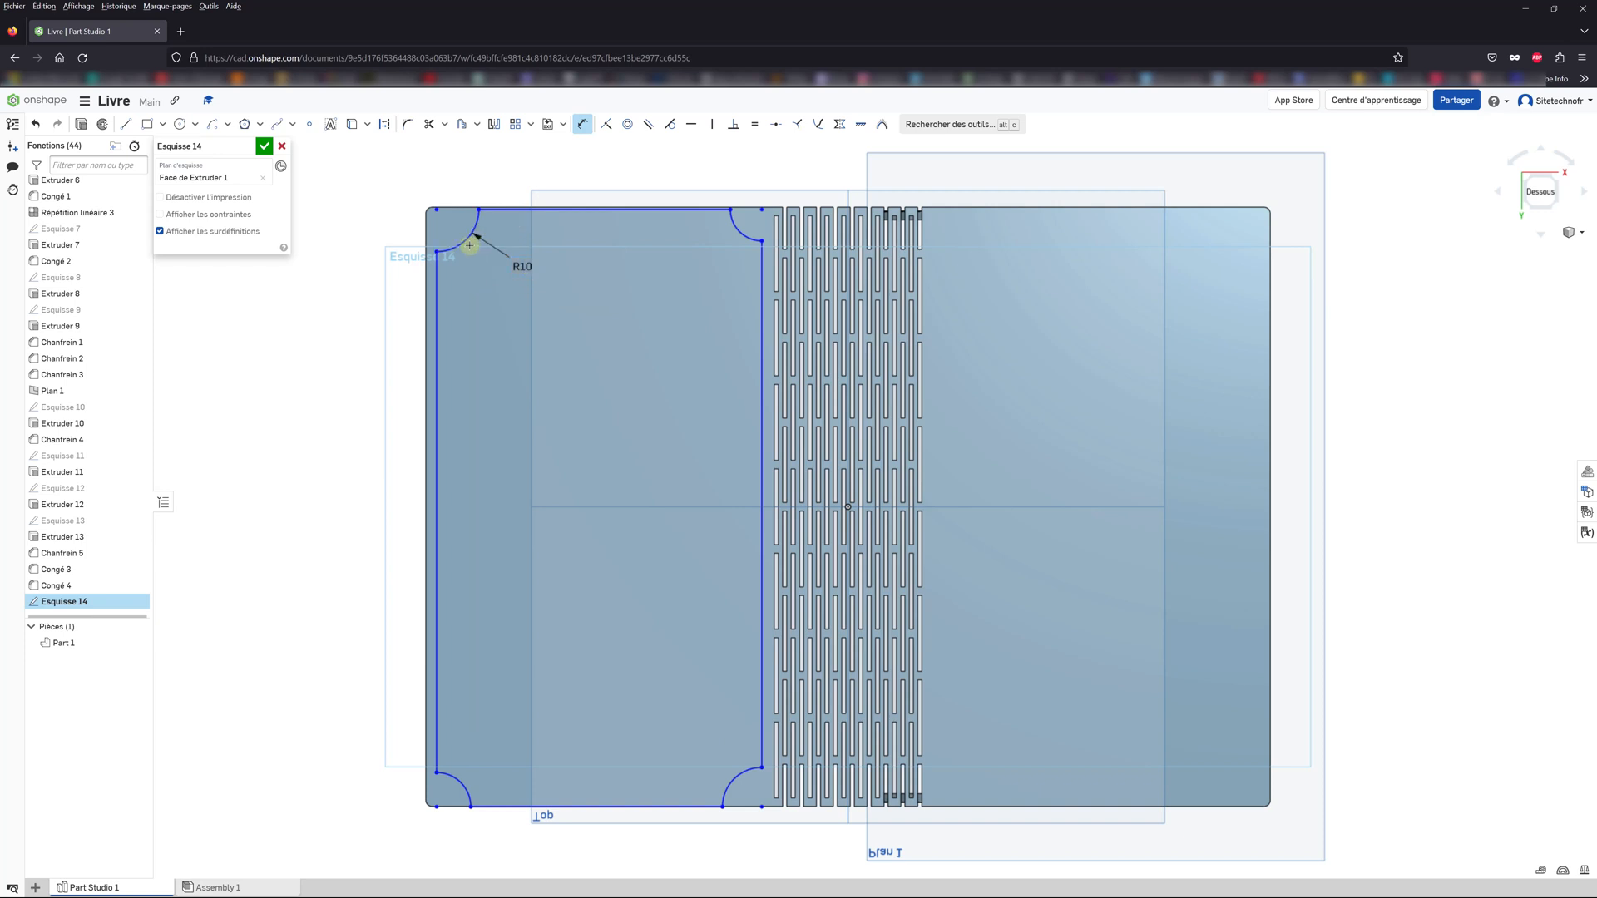
Step: Make the two outer corner arcs equal in radius and the two hinge-side corner arcs equal to each other
click(754, 124)
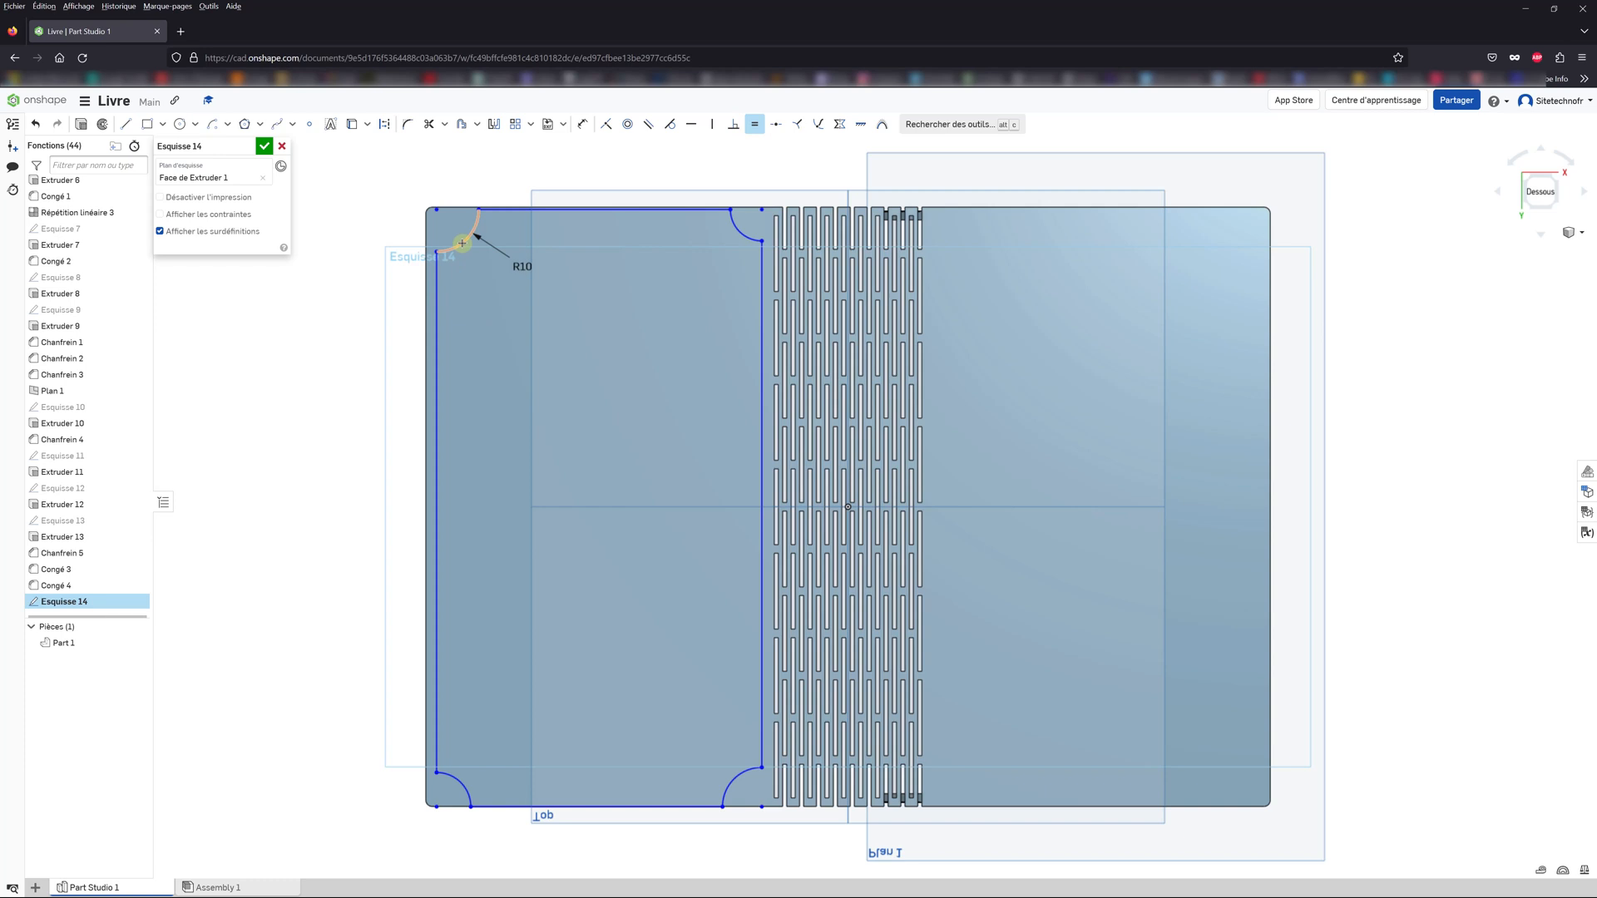
click(456, 779)
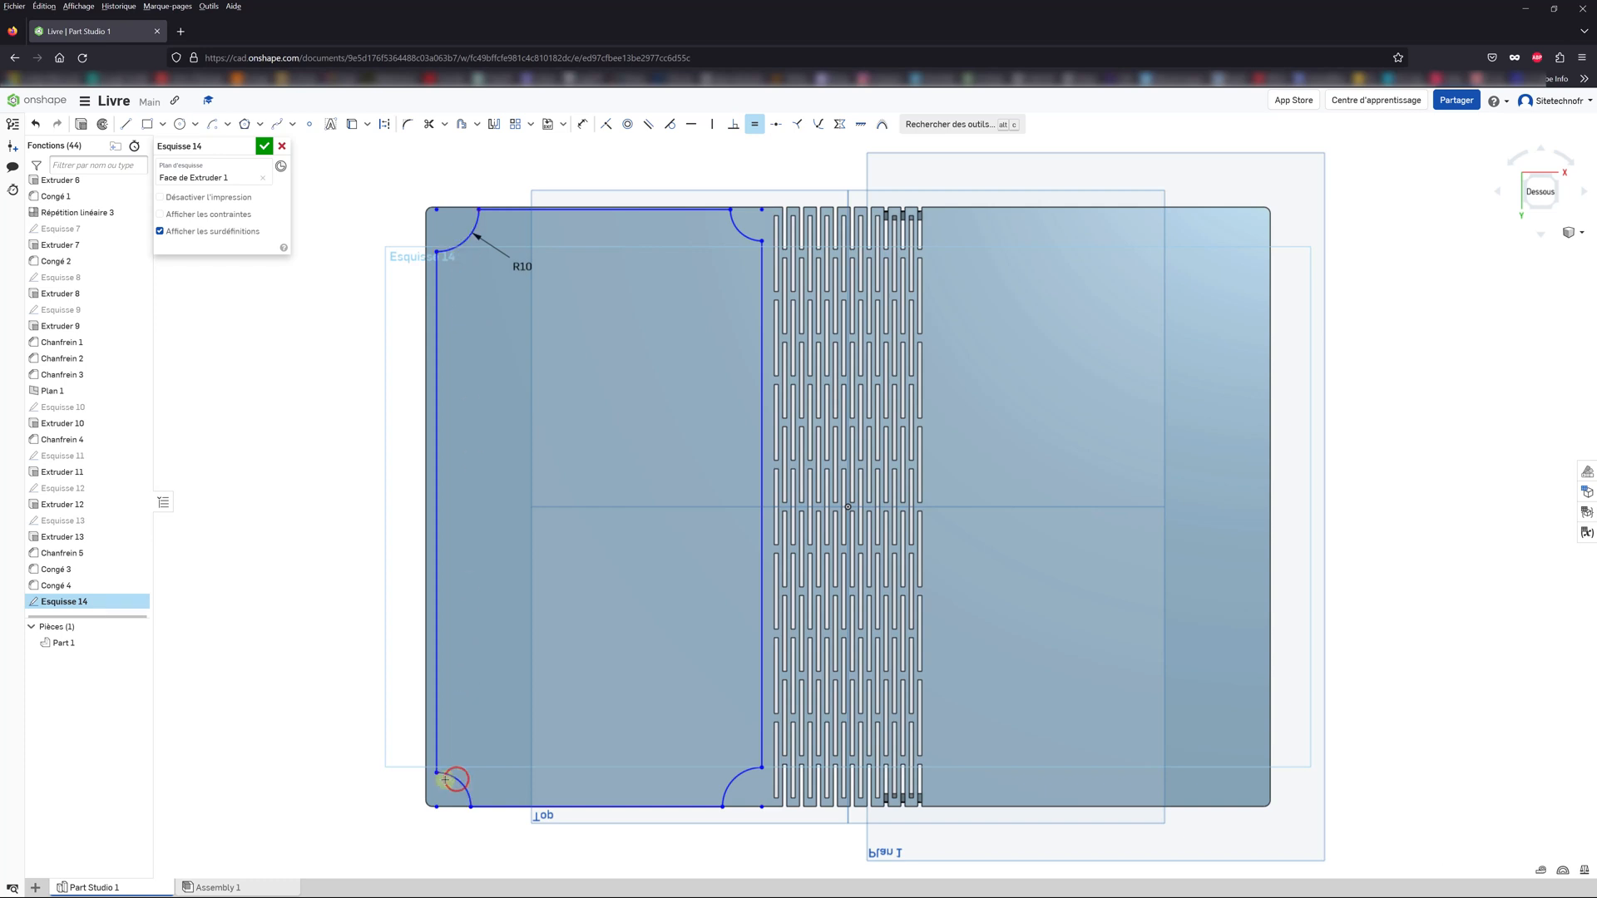
click(727, 788)
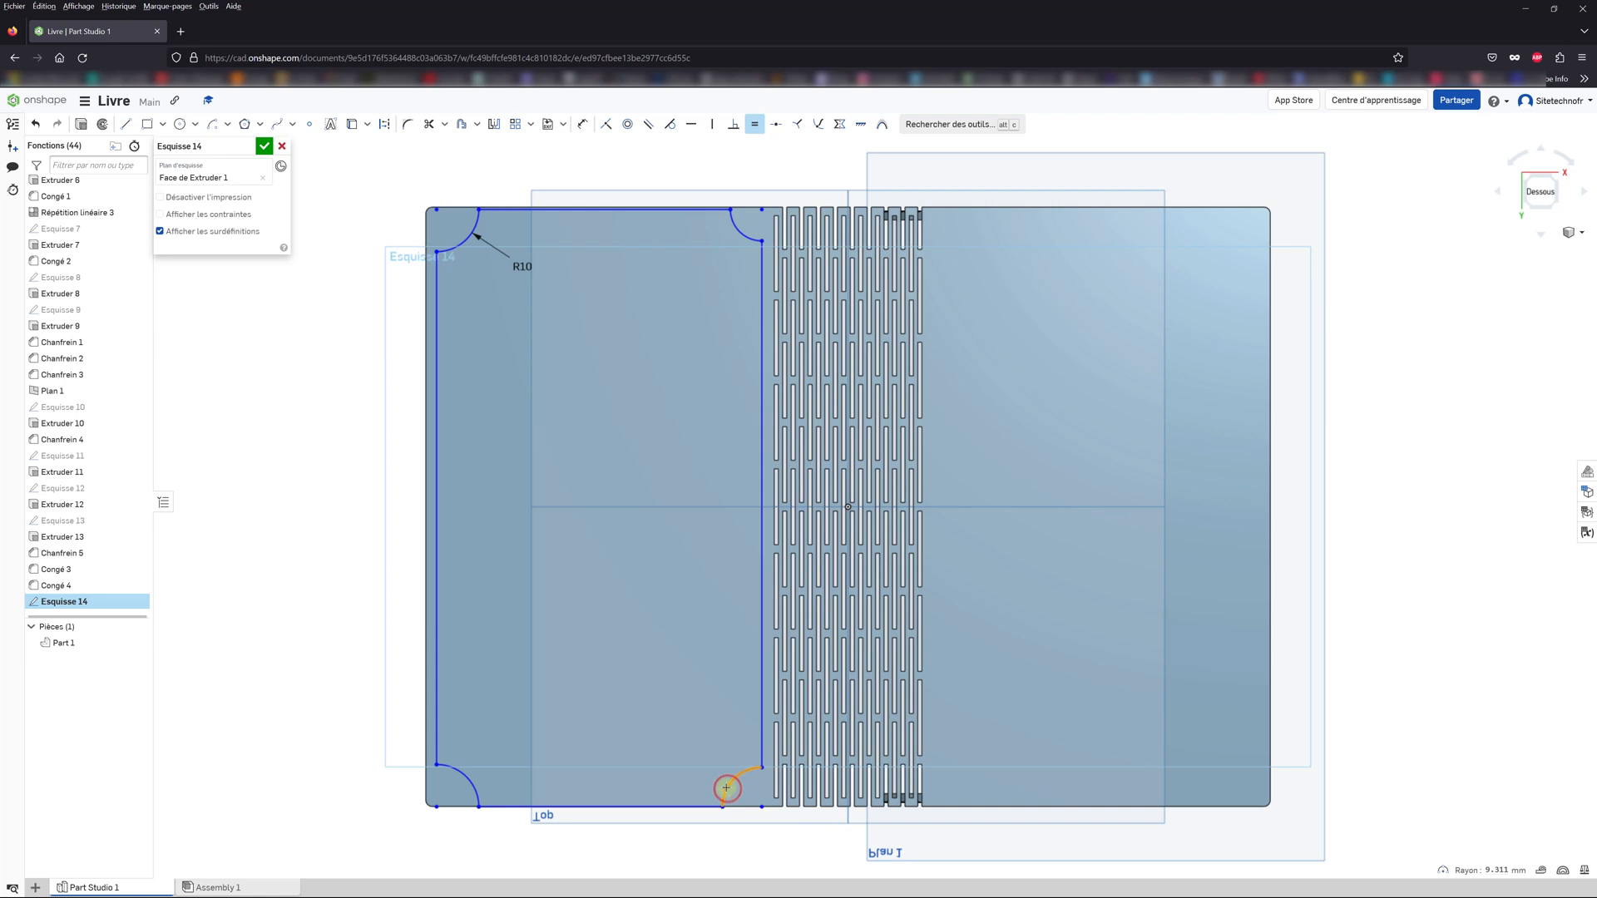
click(737, 232)
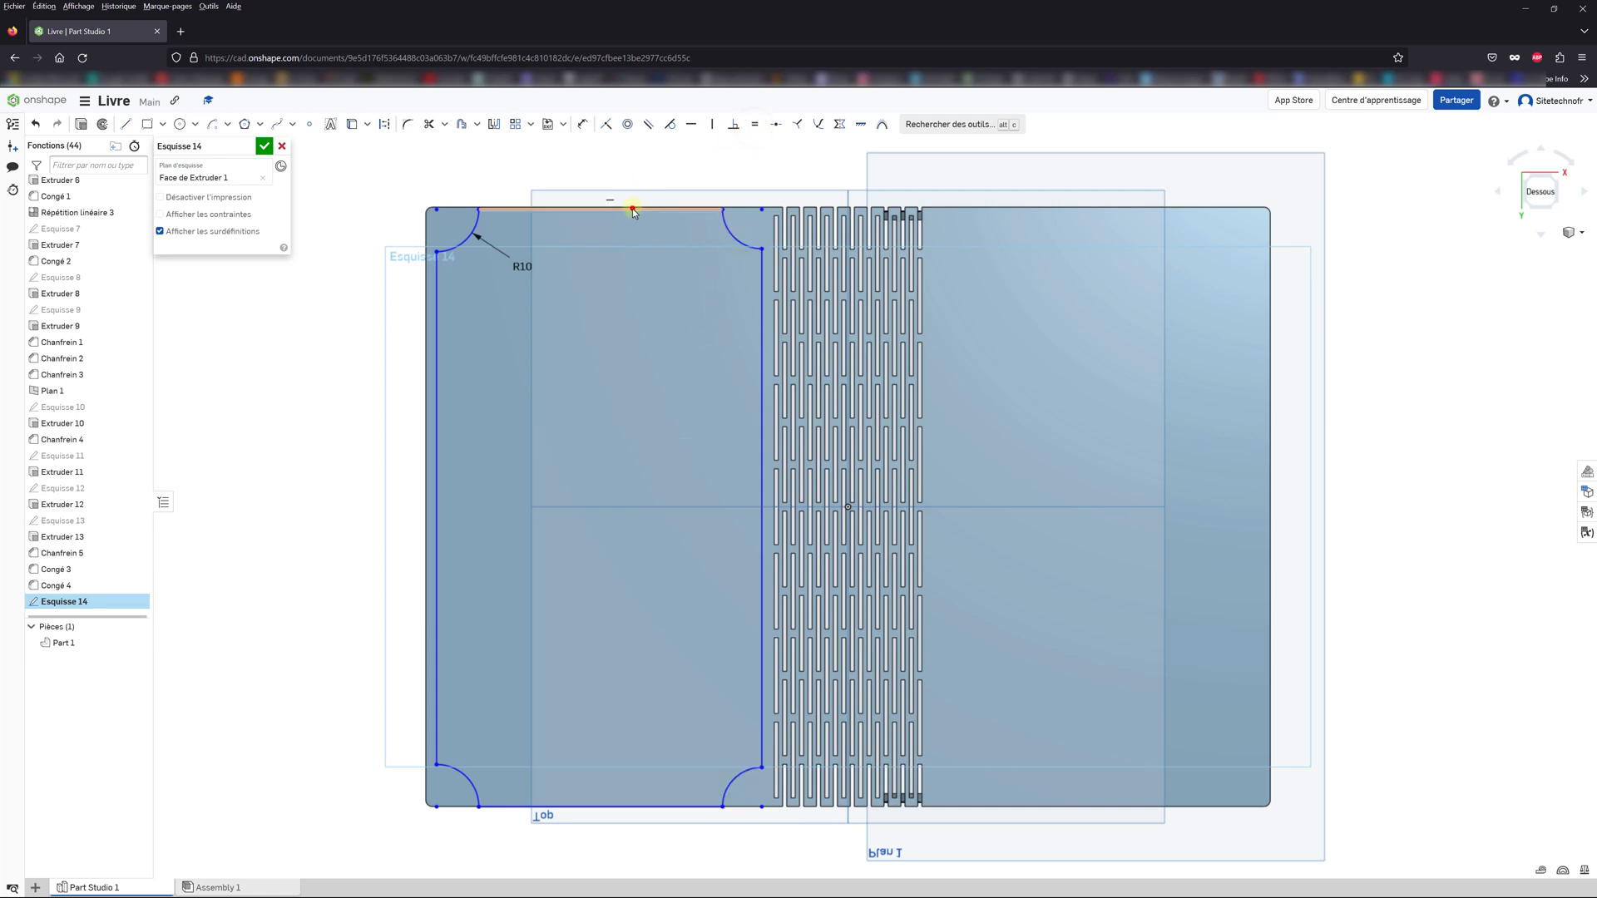
Step: Move the frame's four sides inward, away from the cover edges and hinge, and make the hinge-side arcs equal to the outer arcs
drag(632, 209, 632, 248)
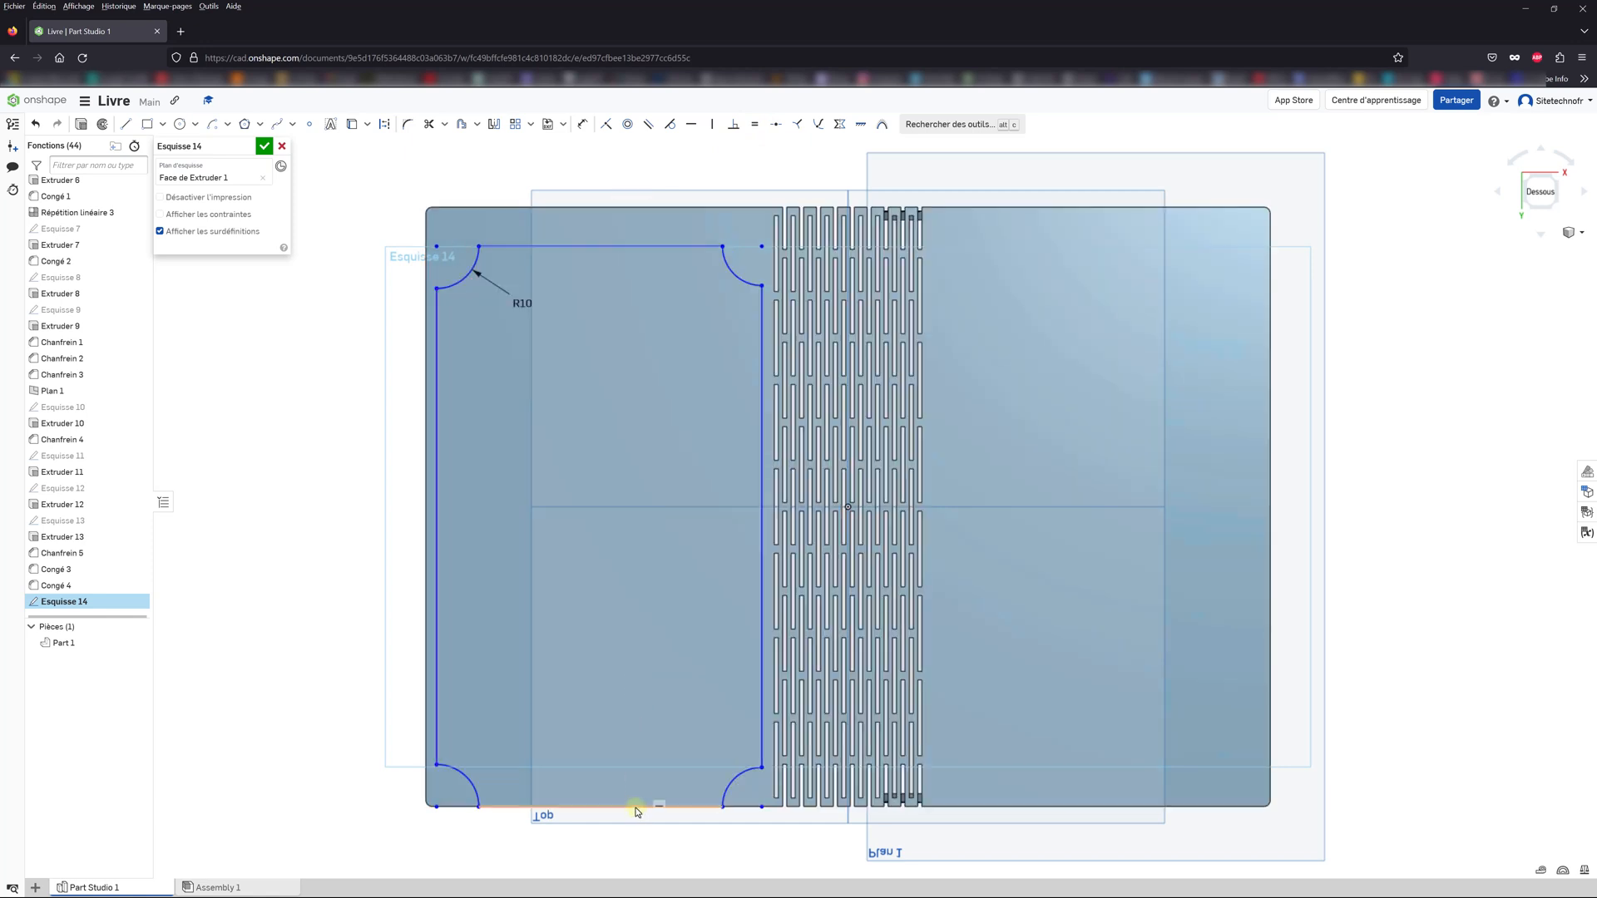
drag(636, 806, 637, 766)
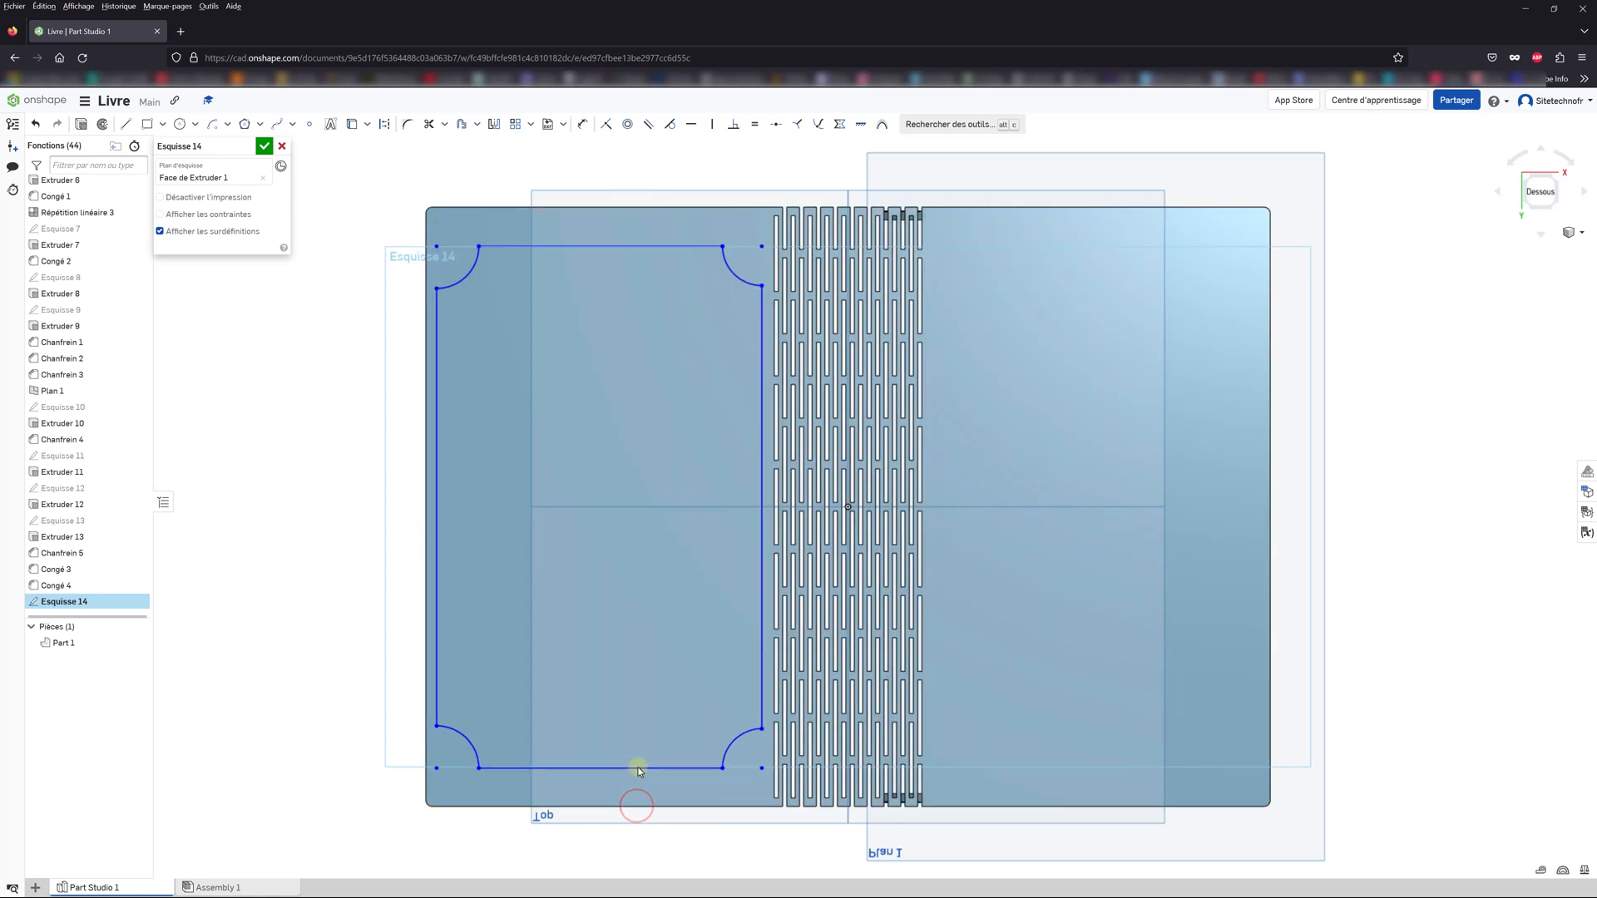
mouse_move(760, 402)
mouse_down()
mouse_move(672, 419)
mouse_move(742, 397)
mouse_up()
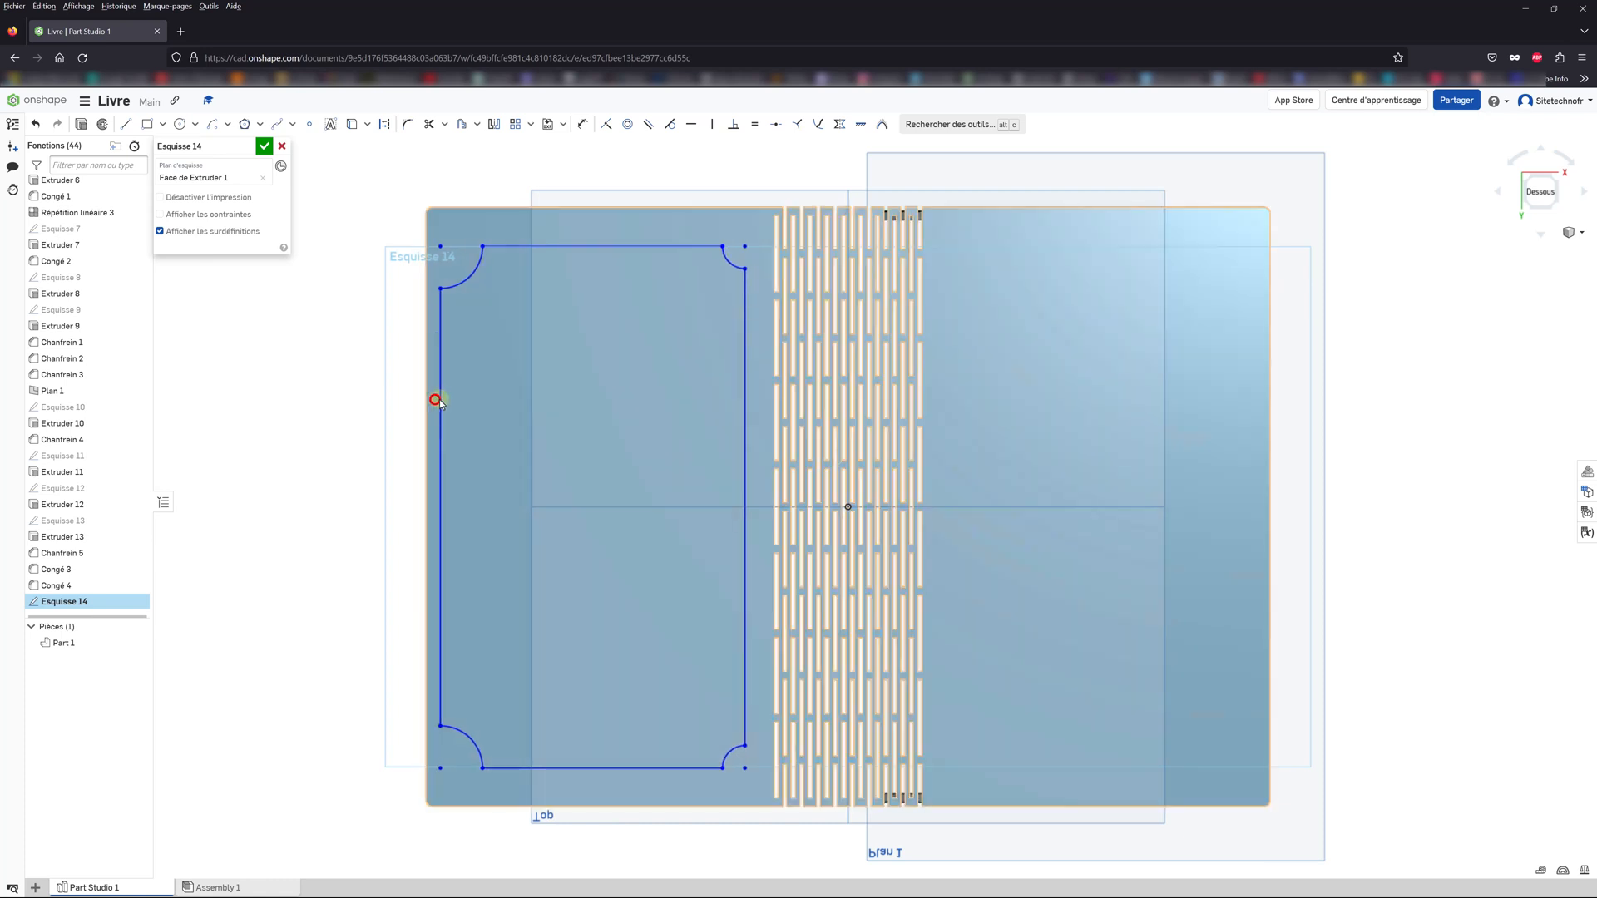
drag(437, 400, 454, 398)
click(338, 411)
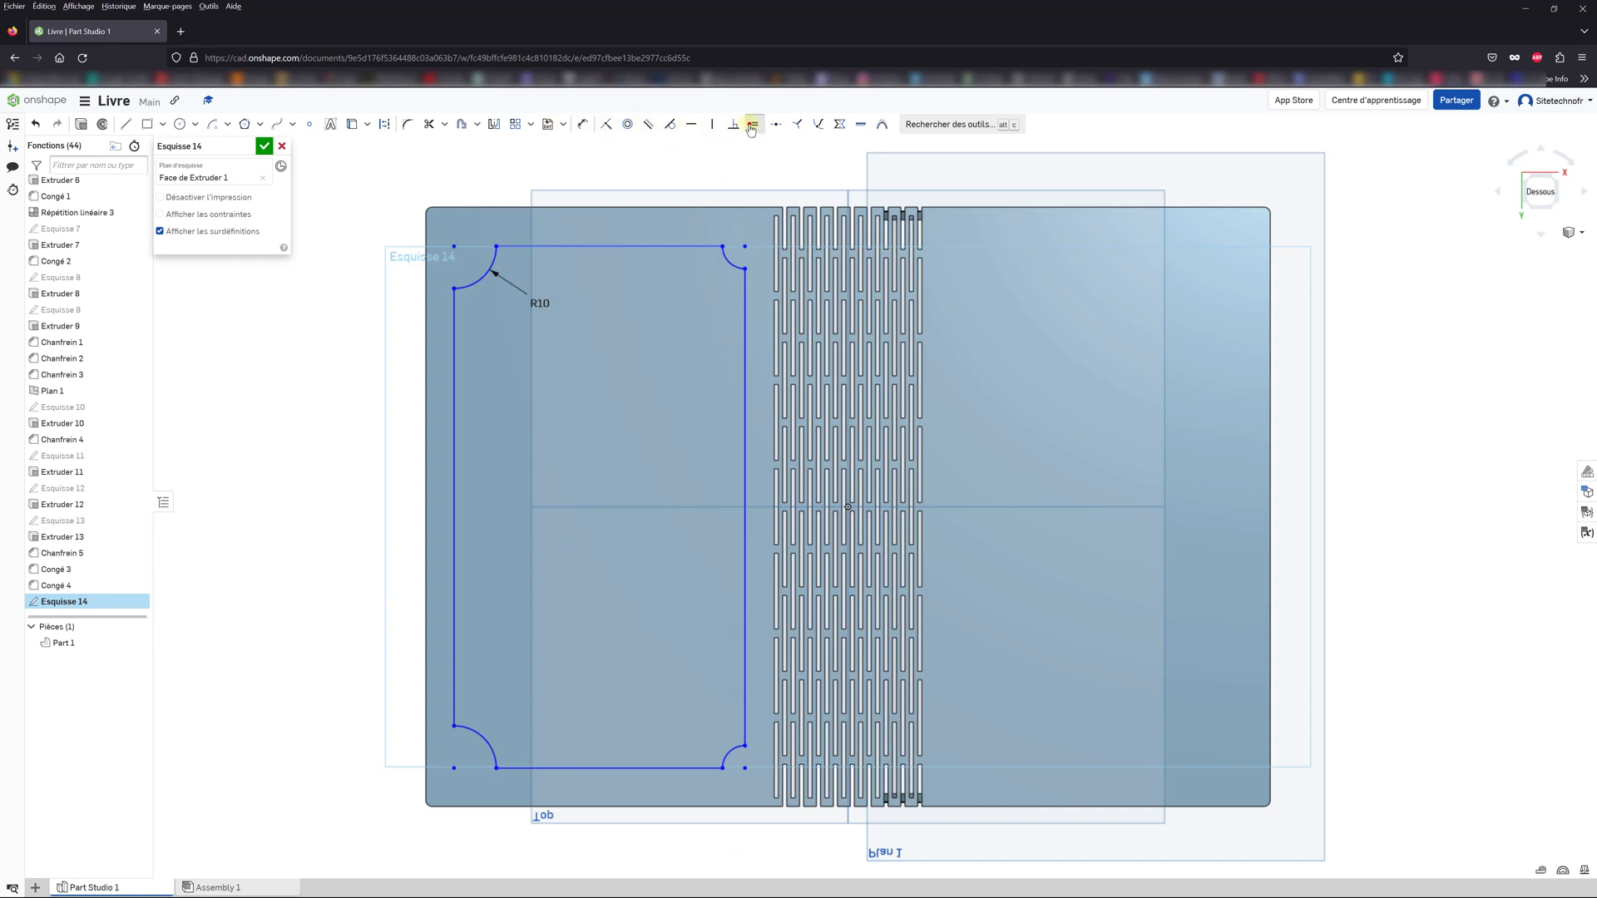
click(732, 264)
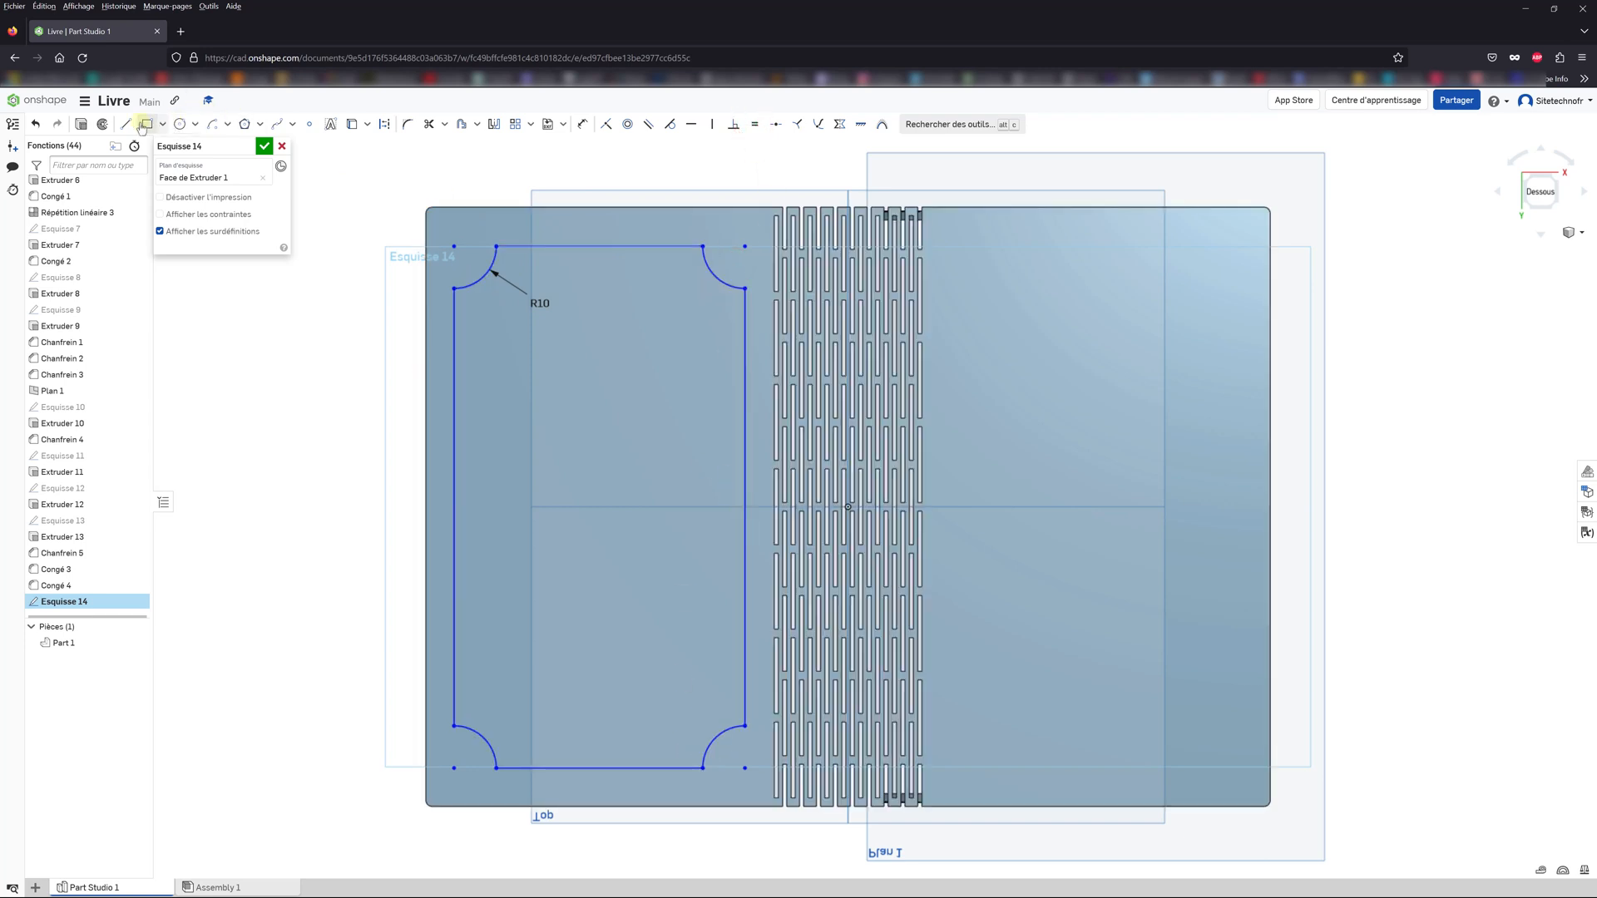
Step: Dimension the frame's upper short line 10 mm from the cover's upper edge
click(581, 126)
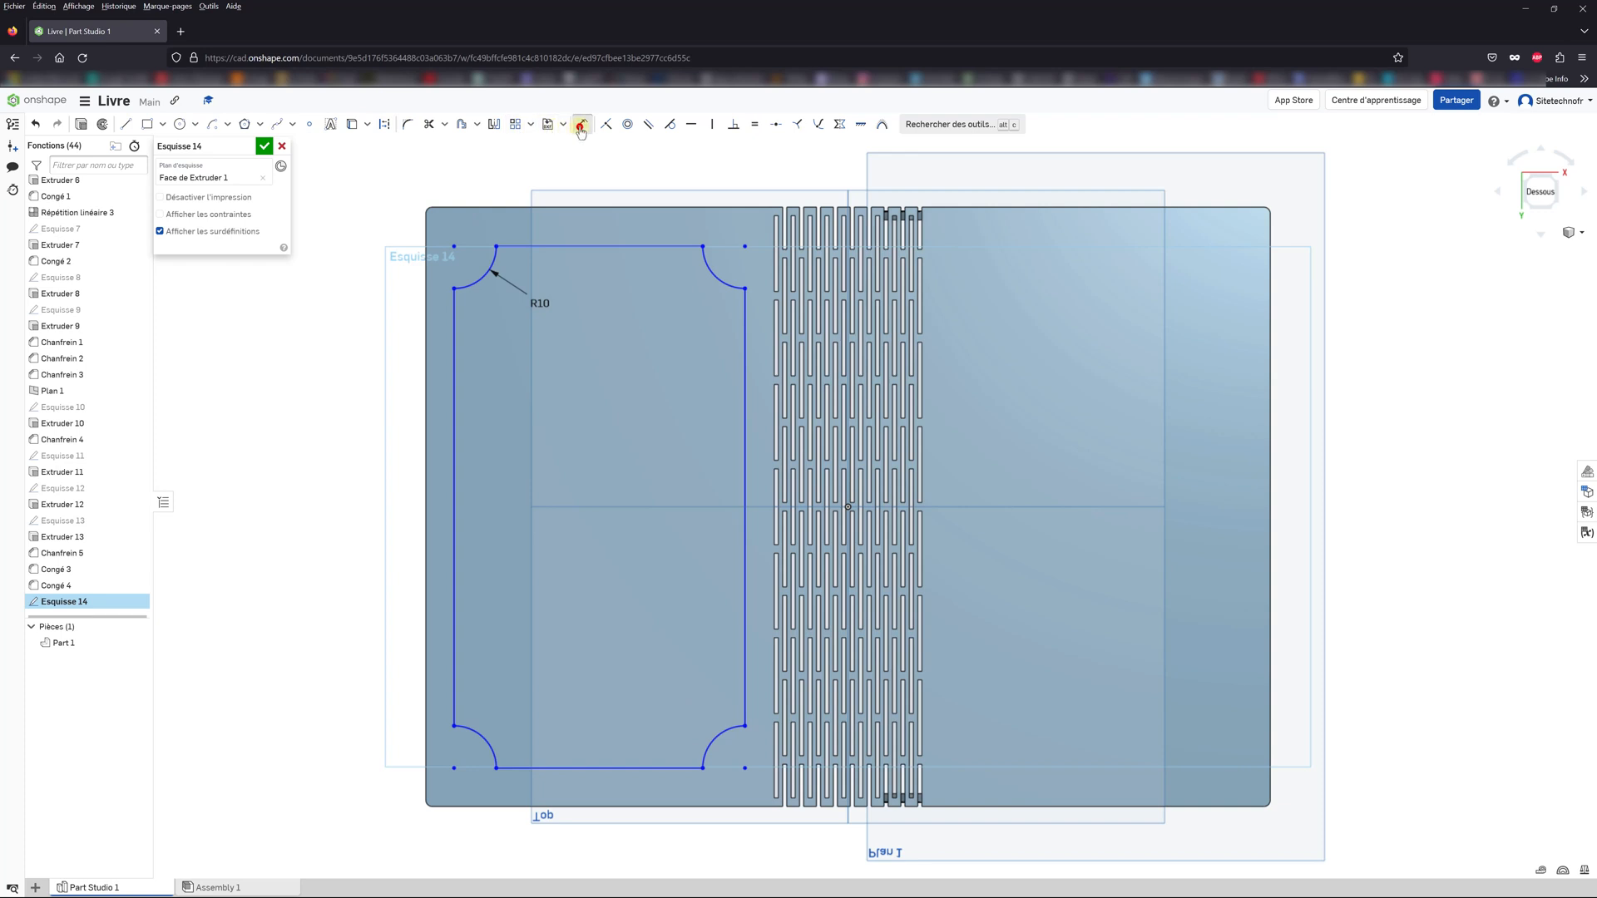
click(556, 246)
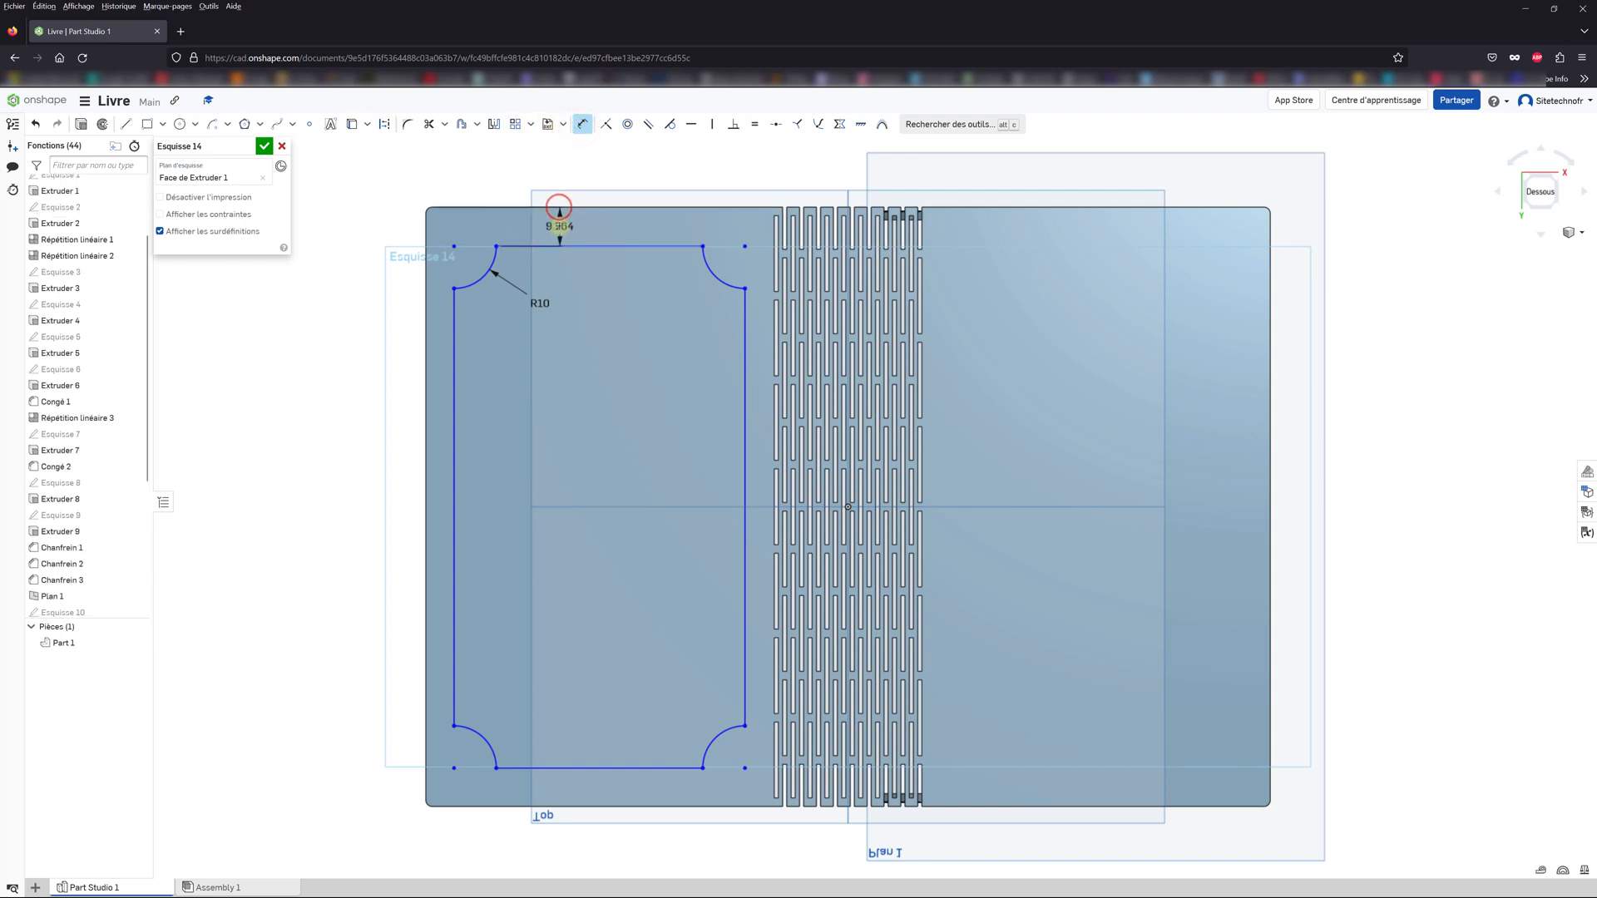
click(560, 223)
text(10)
key(Return)
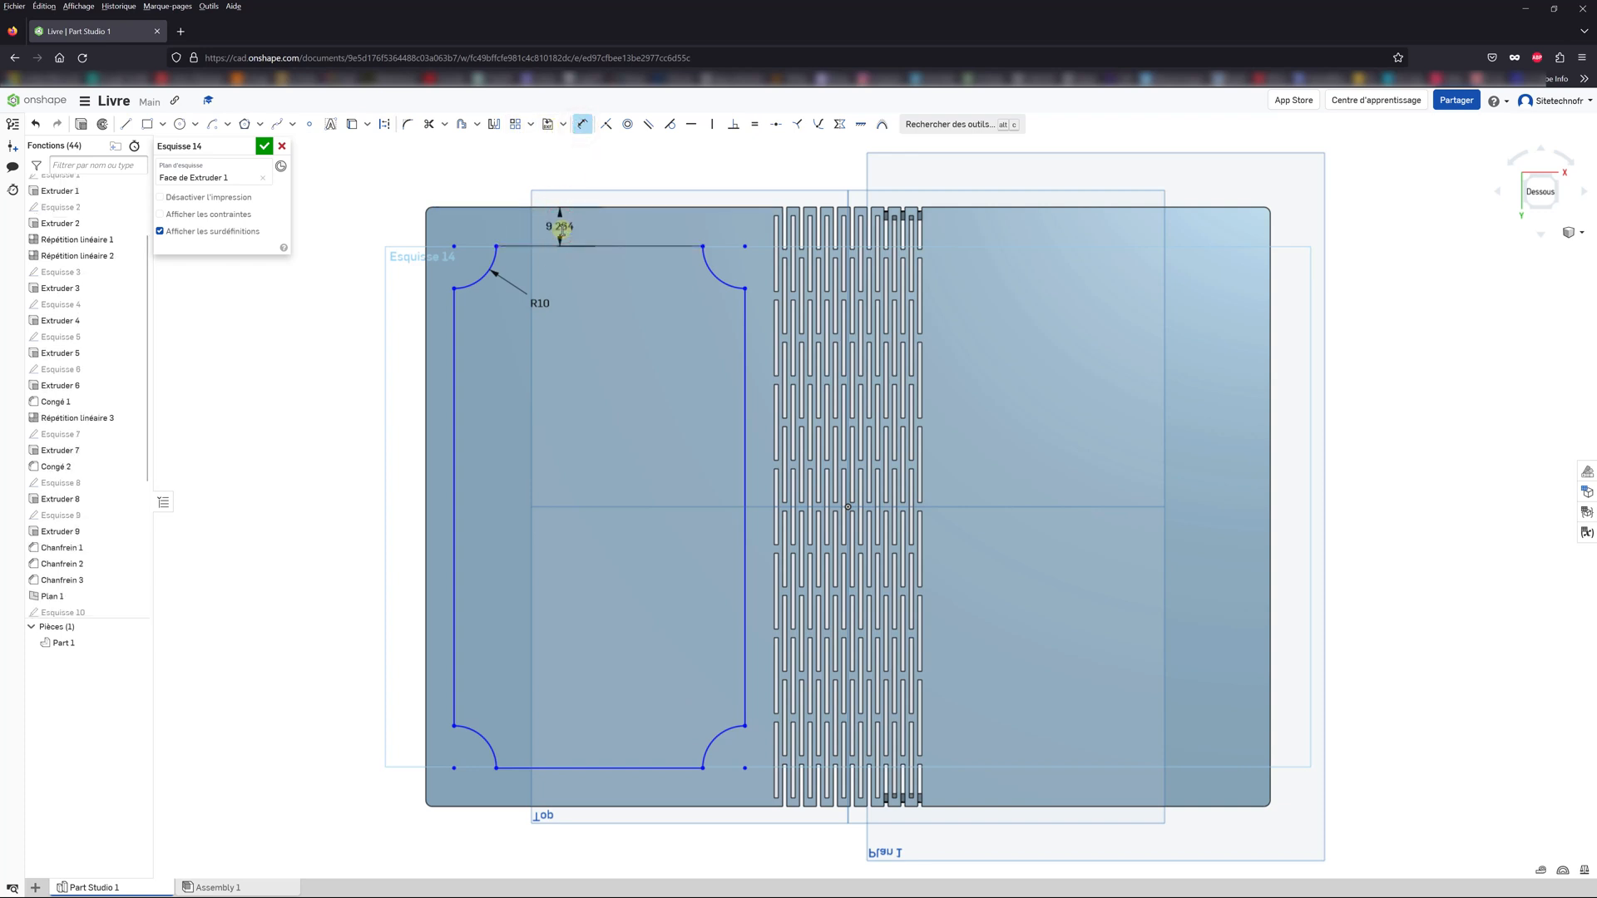
Step: Dimension the frame's outer long line and lower short line 10 mm from the adjacent cover edges
click(455, 335)
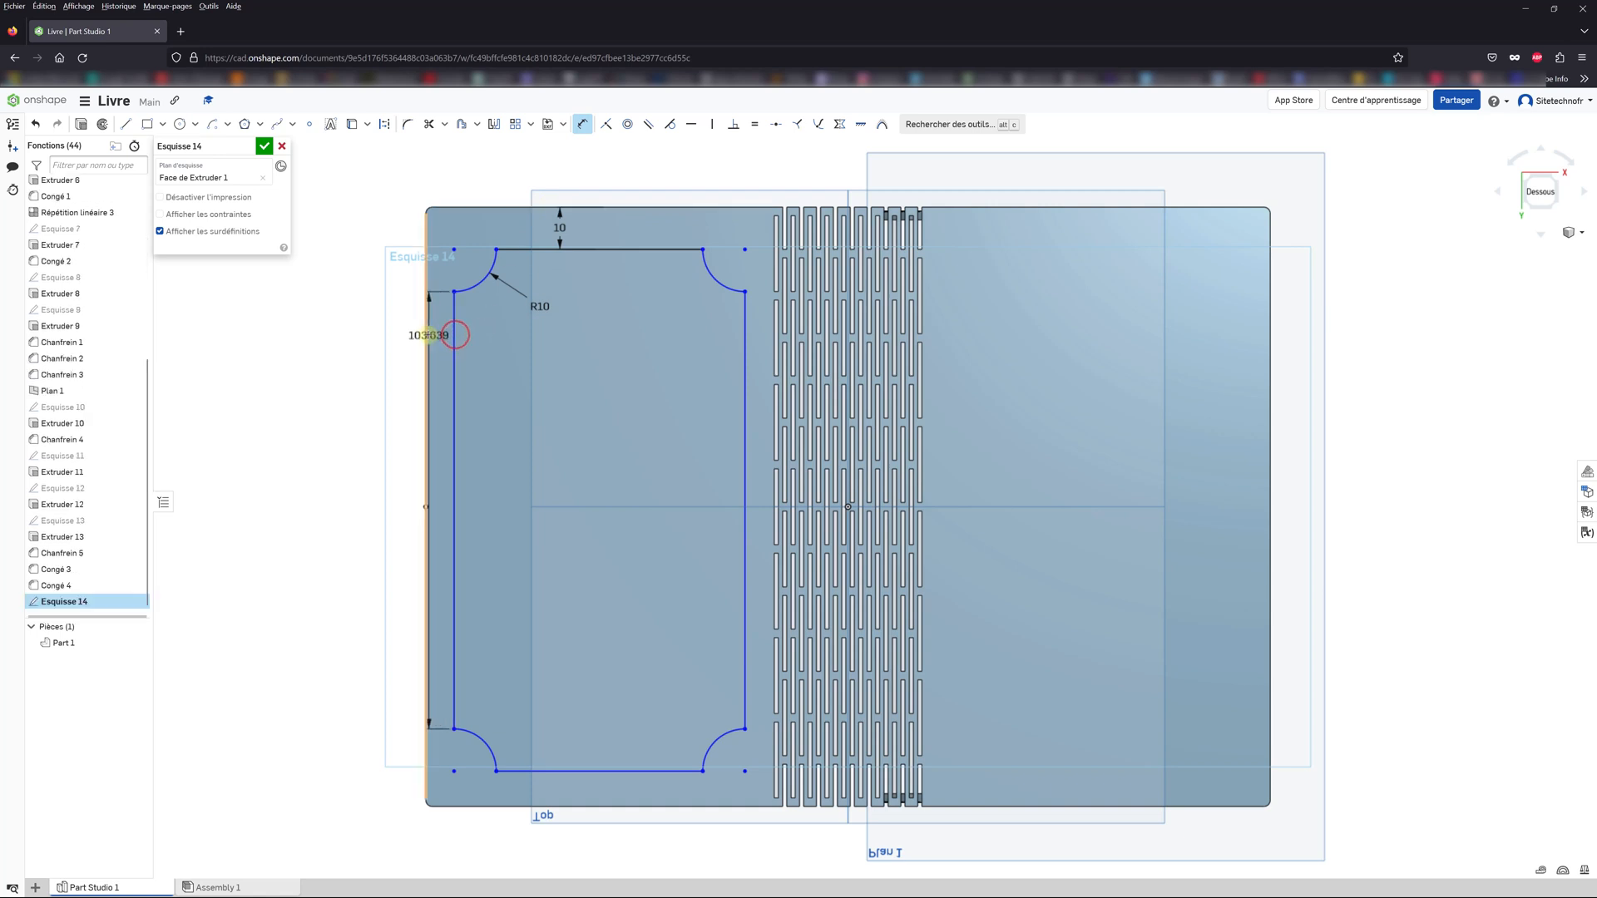
click(424, 335)
text(10)
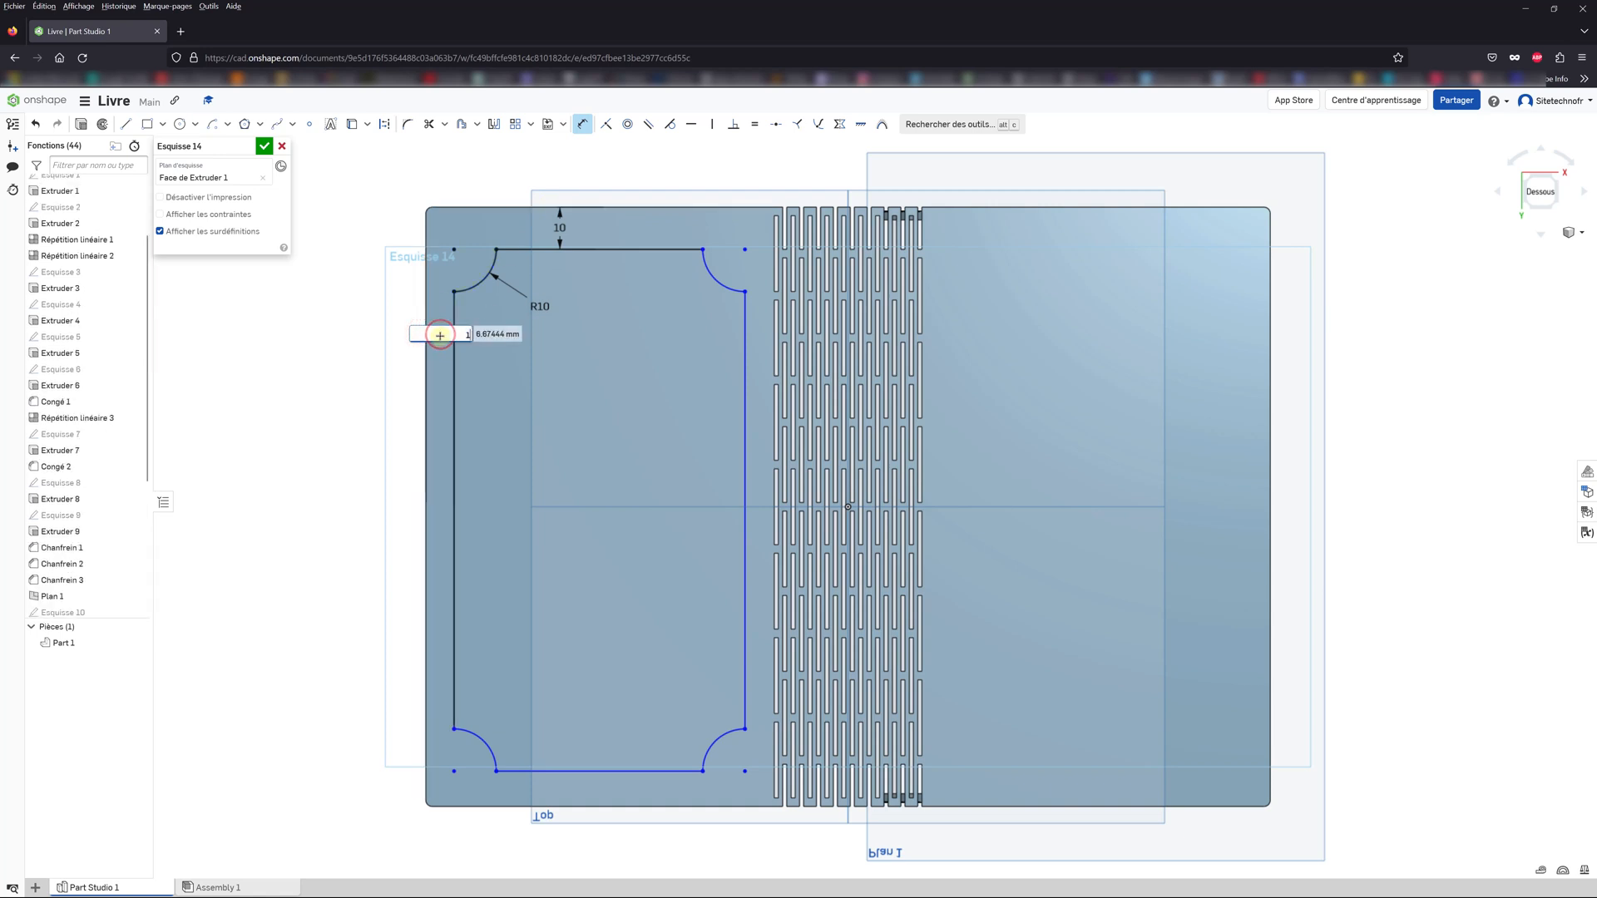
key(Return)
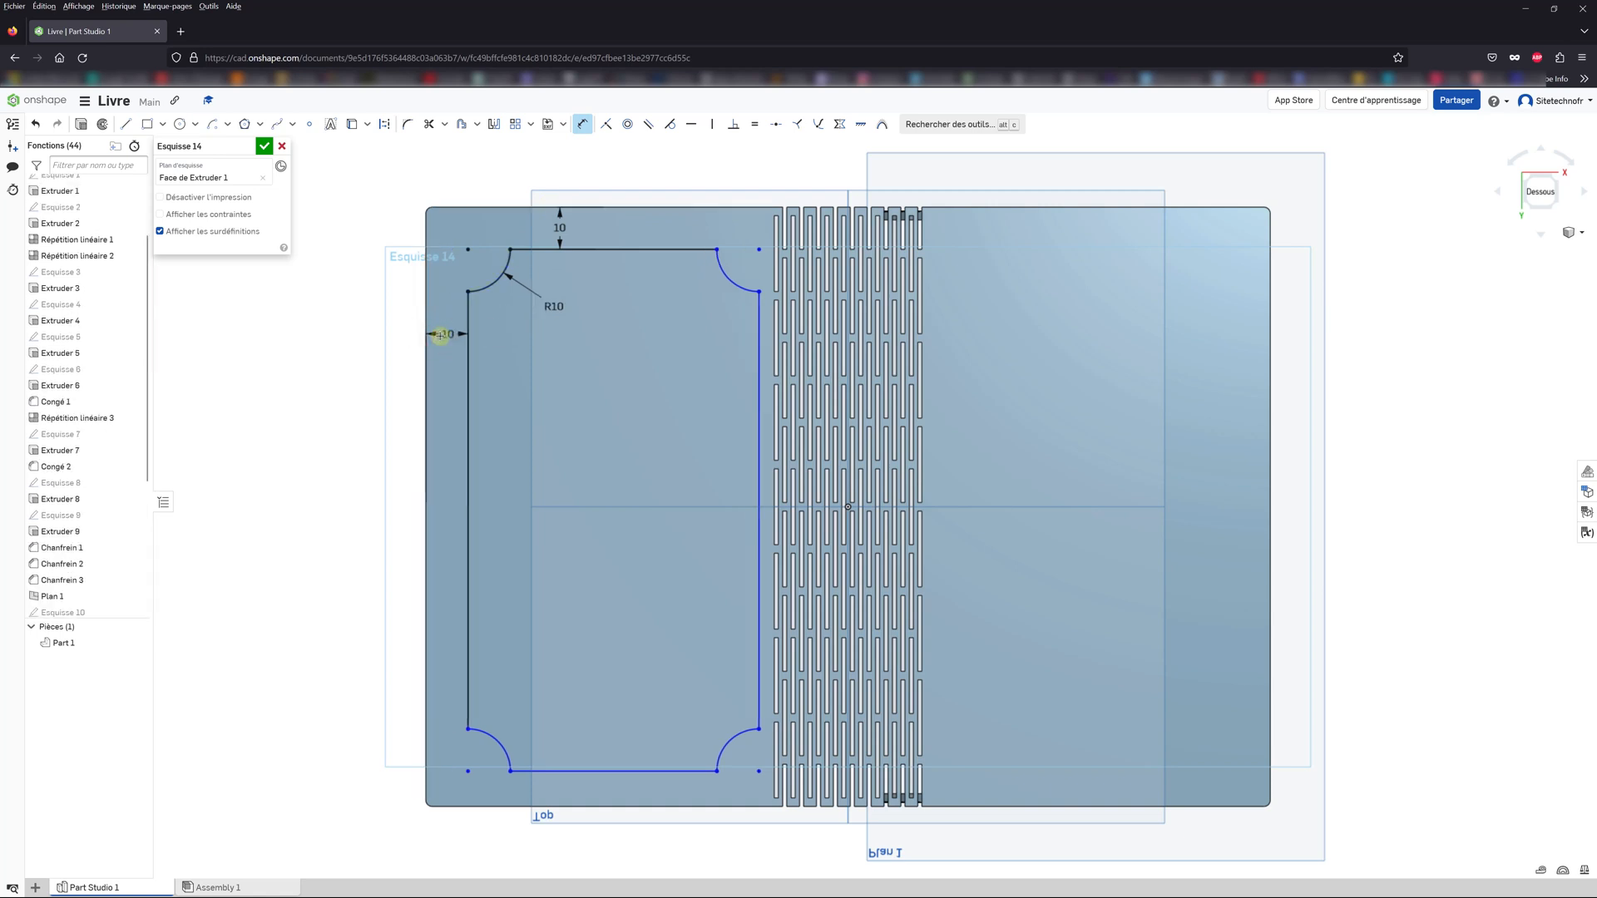
click(581, 770)
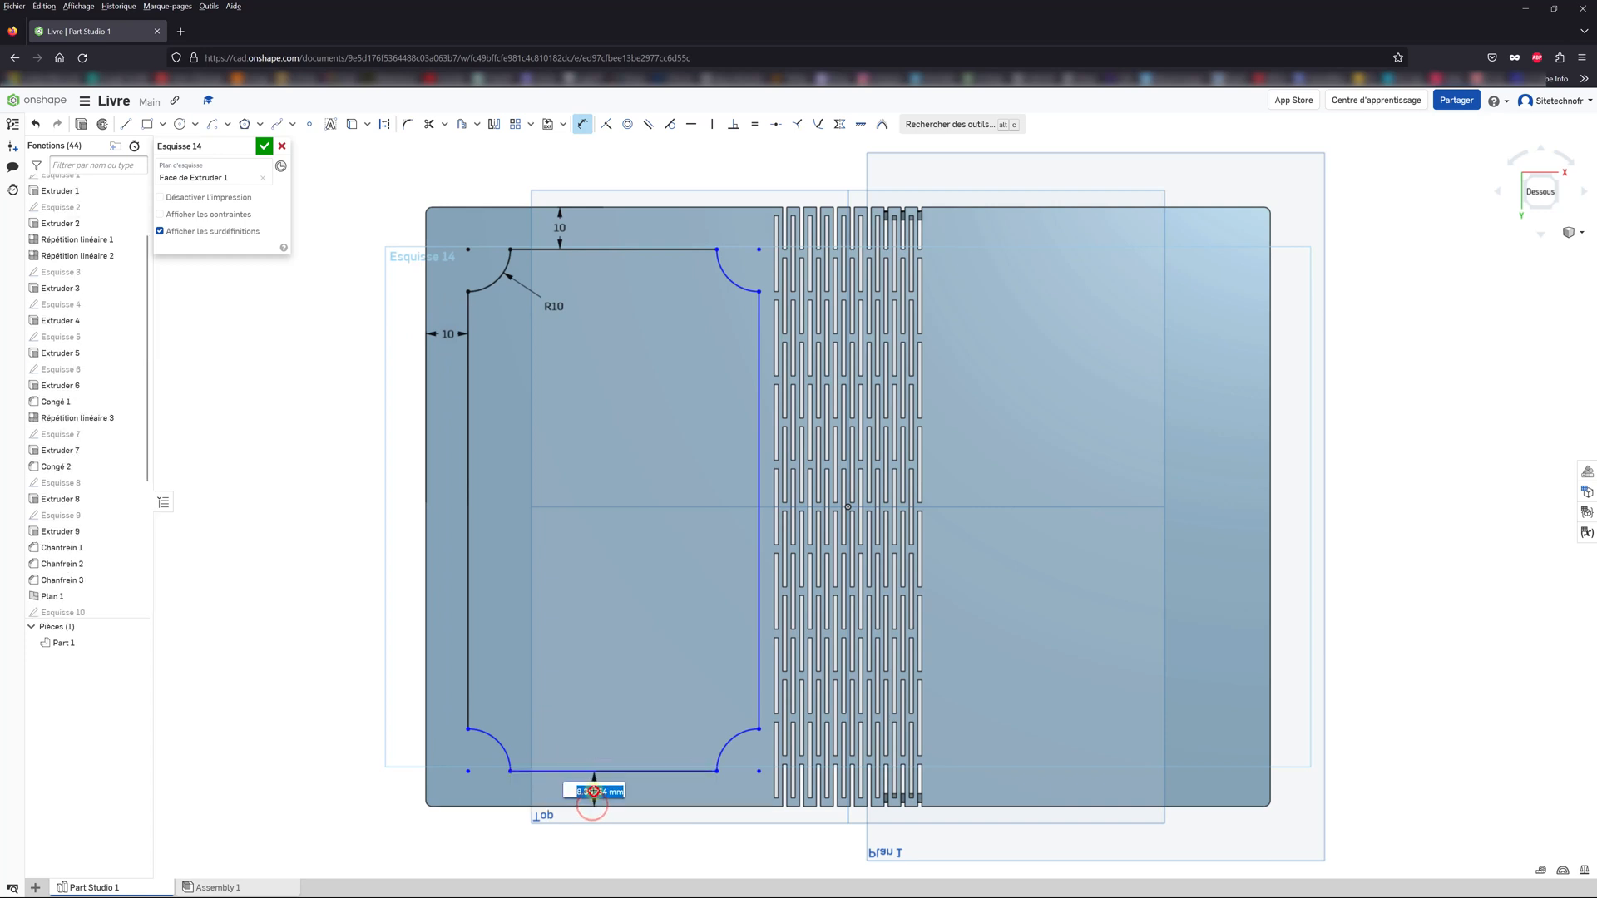
click(593, 793)
key(Return)
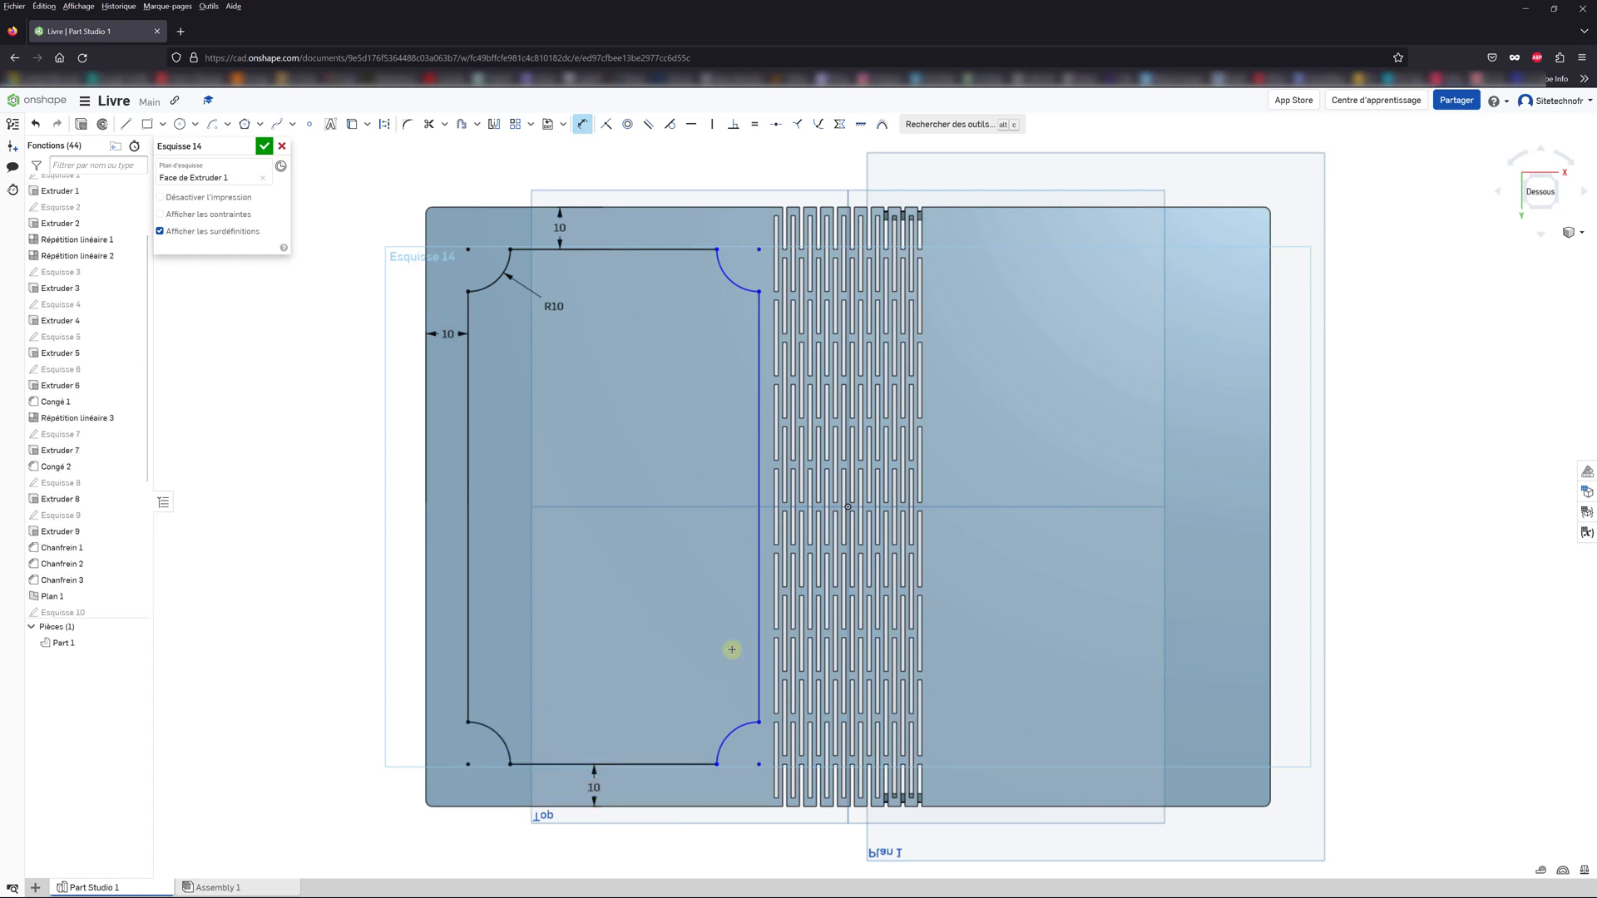
Step: Dimension the frame's hinge-side long line 11 mm from the first row of hinge slots
scroll(785, 589, up, 1)
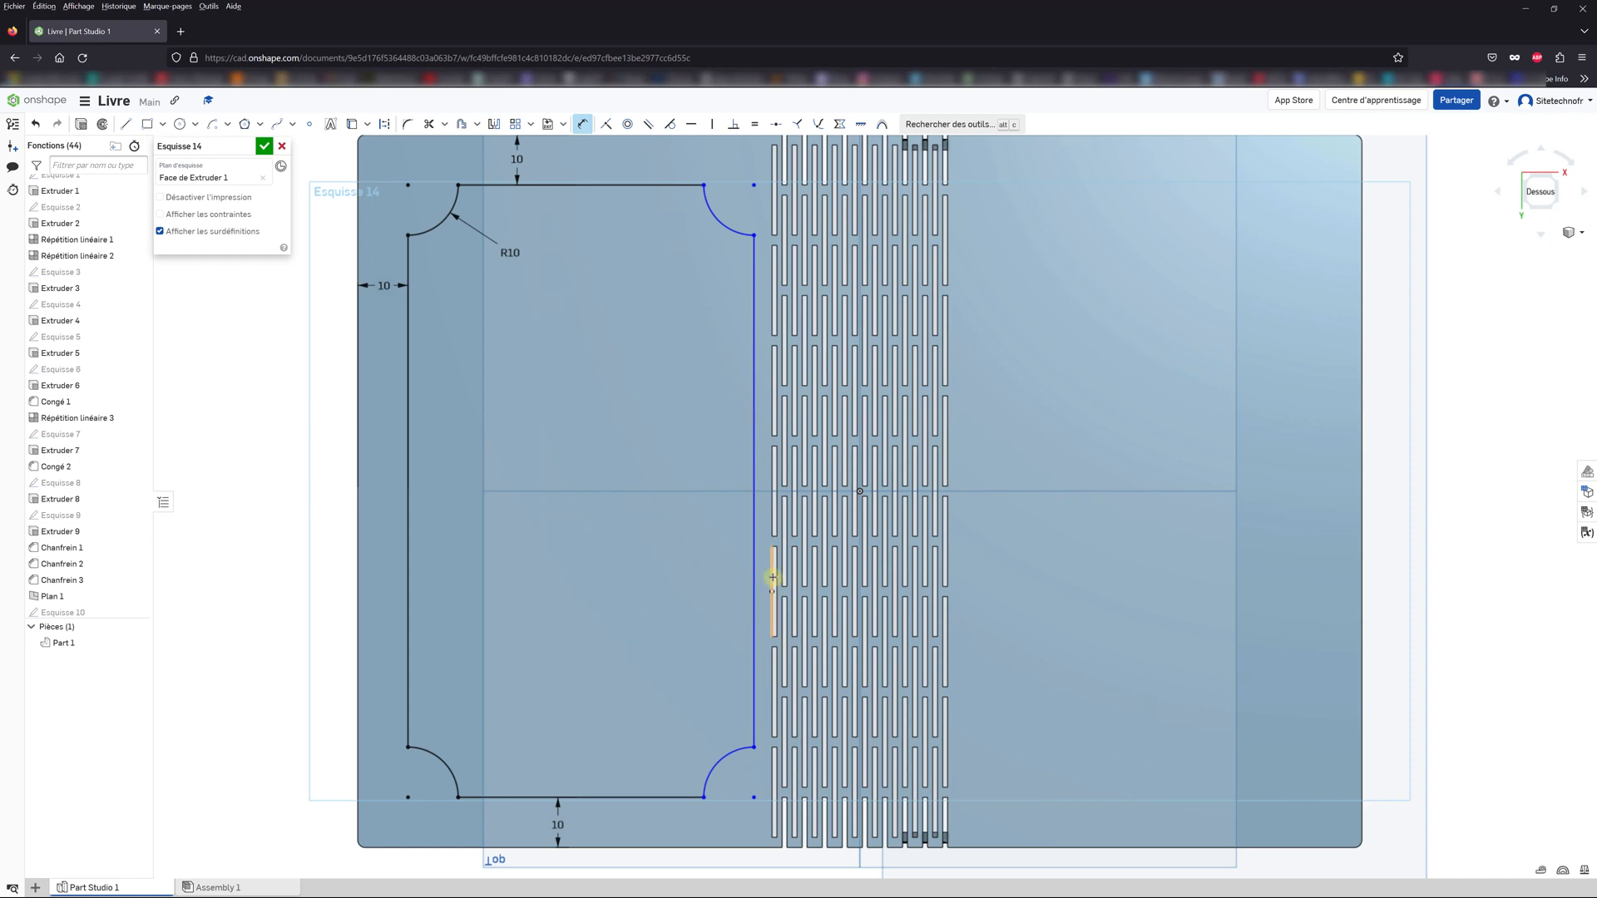
click(772, 577)
click(753, 573)
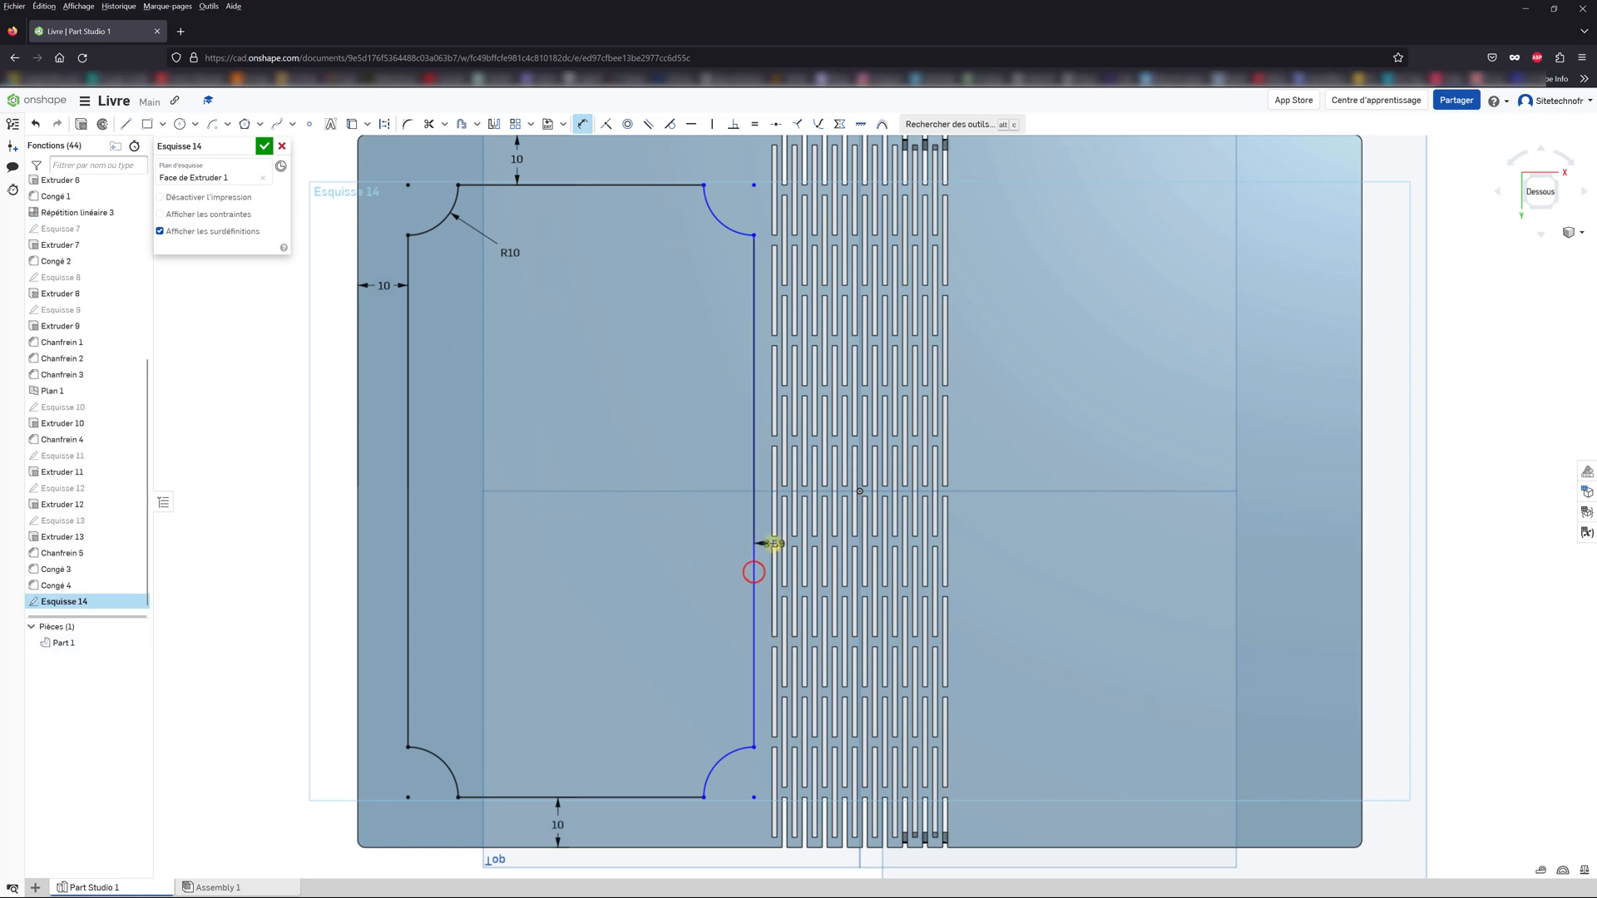
click(766, 542)
text(11)
key(Return)
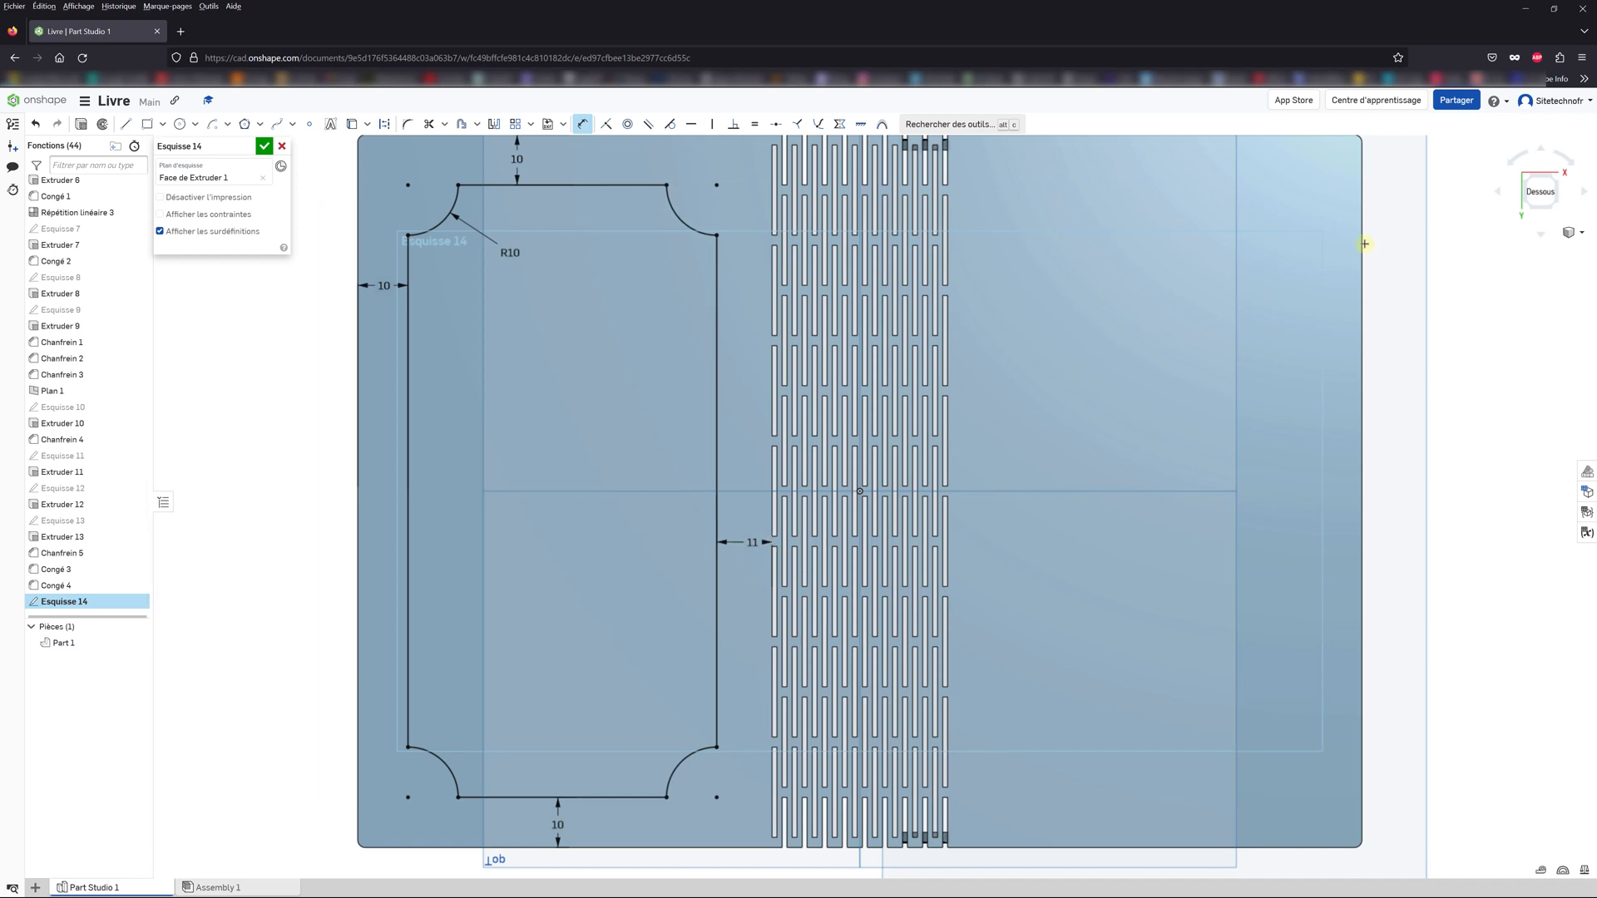
Step: Draw centre-point arcs inside the upper and lower outer corners, concentric with the existing arcs, with radii of about 13.5 and 13.8 mm
click(1530, 197)
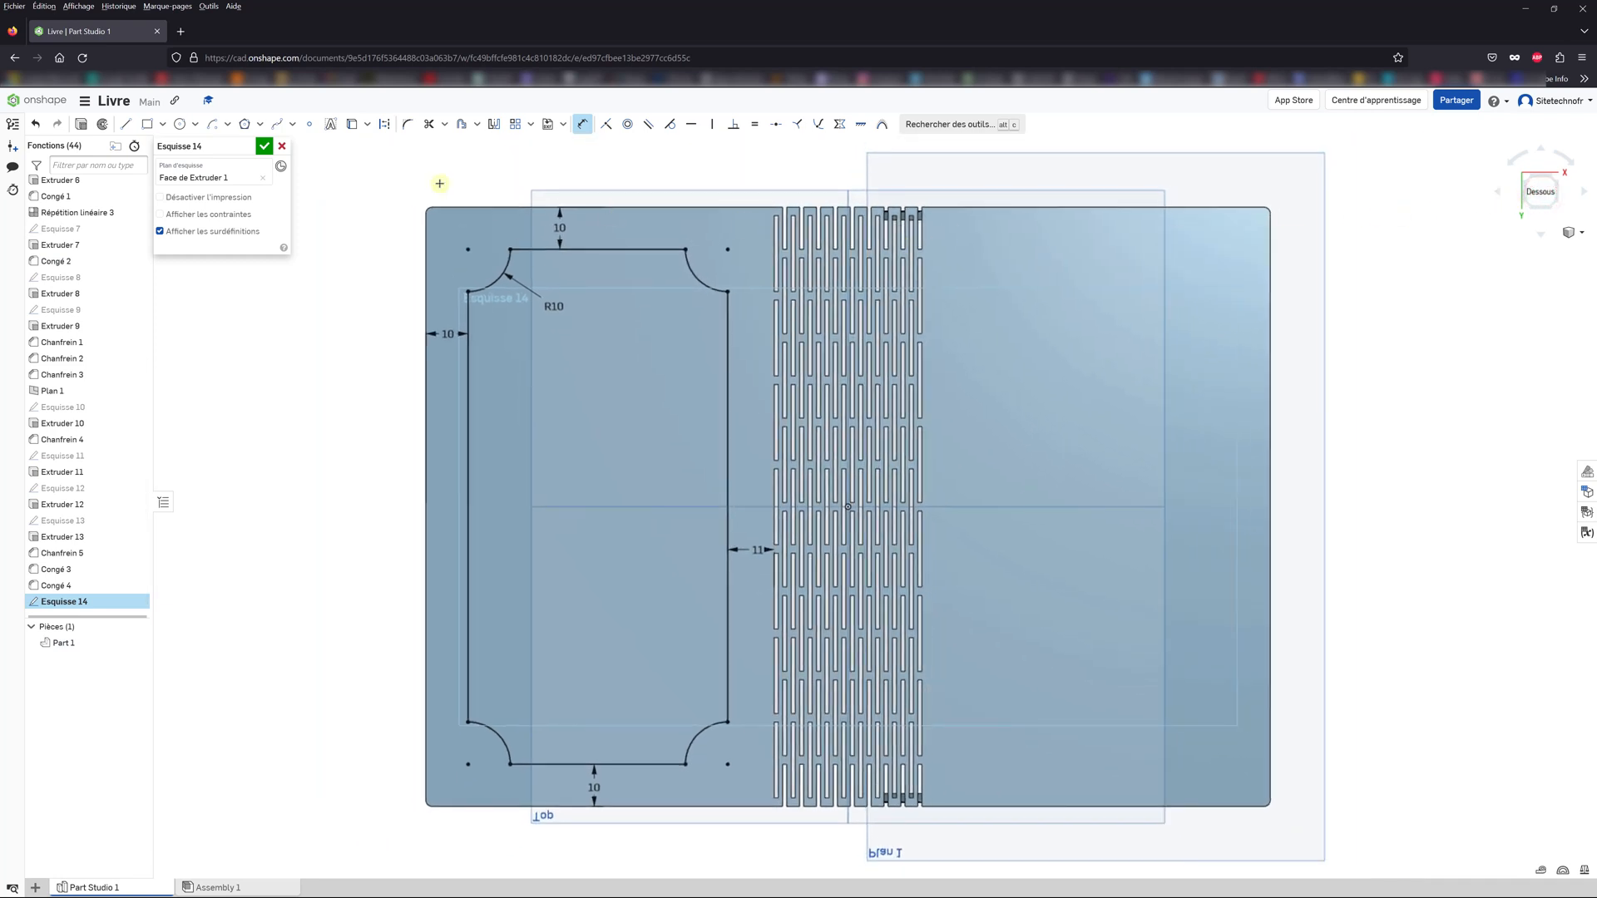
click(223, 125)
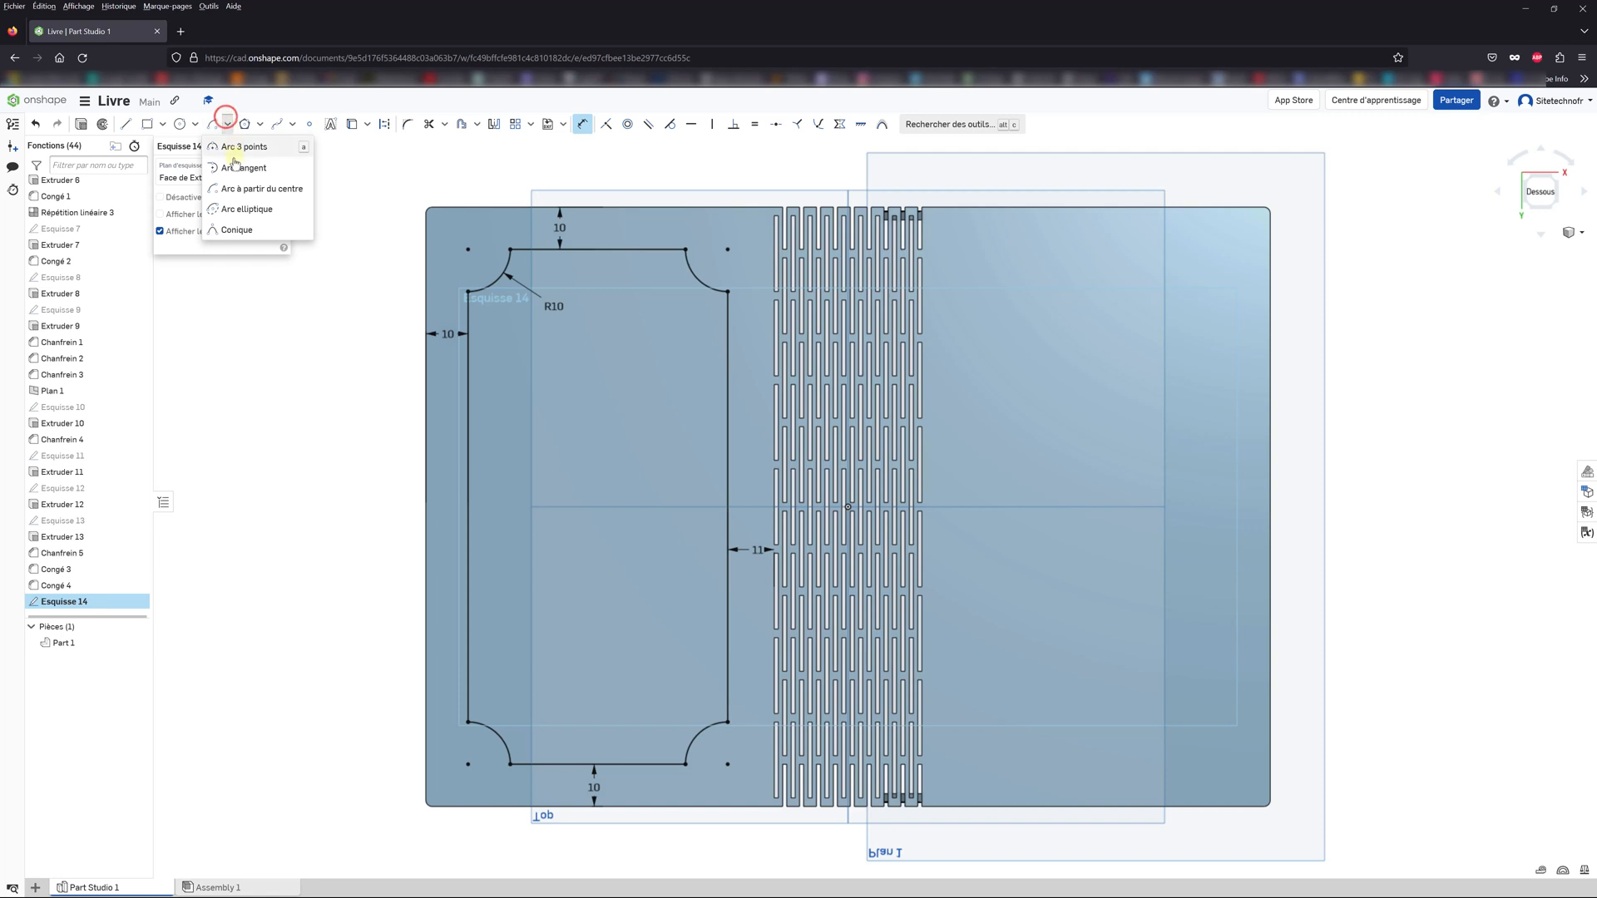
click(238, 186)
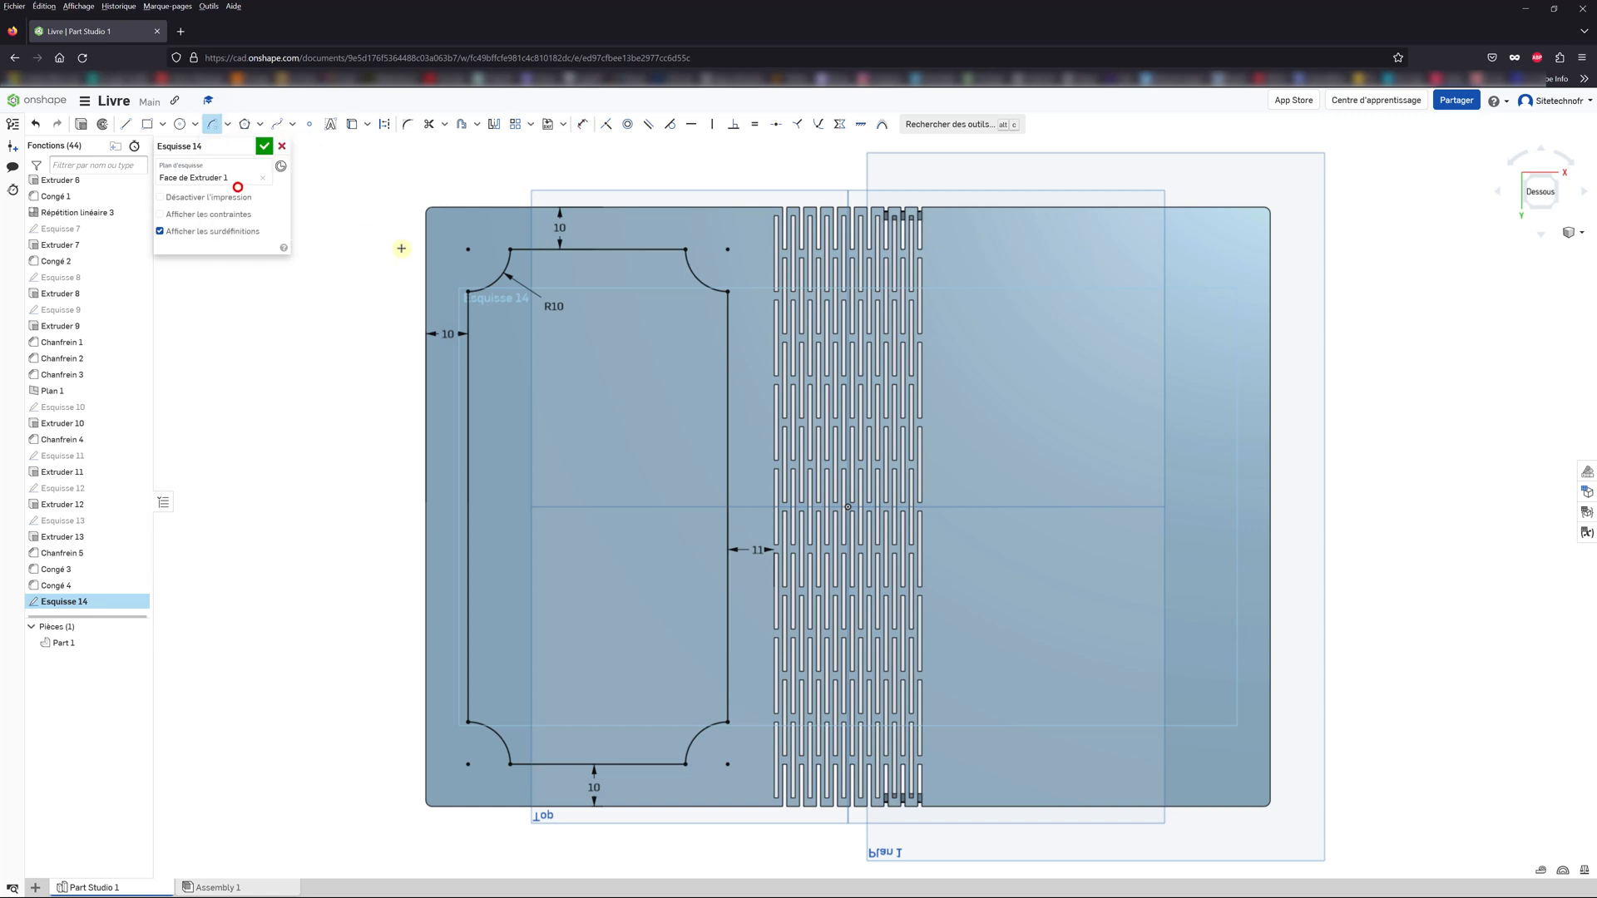
click(468, 249)
click(523, 263)
click(490, 321)
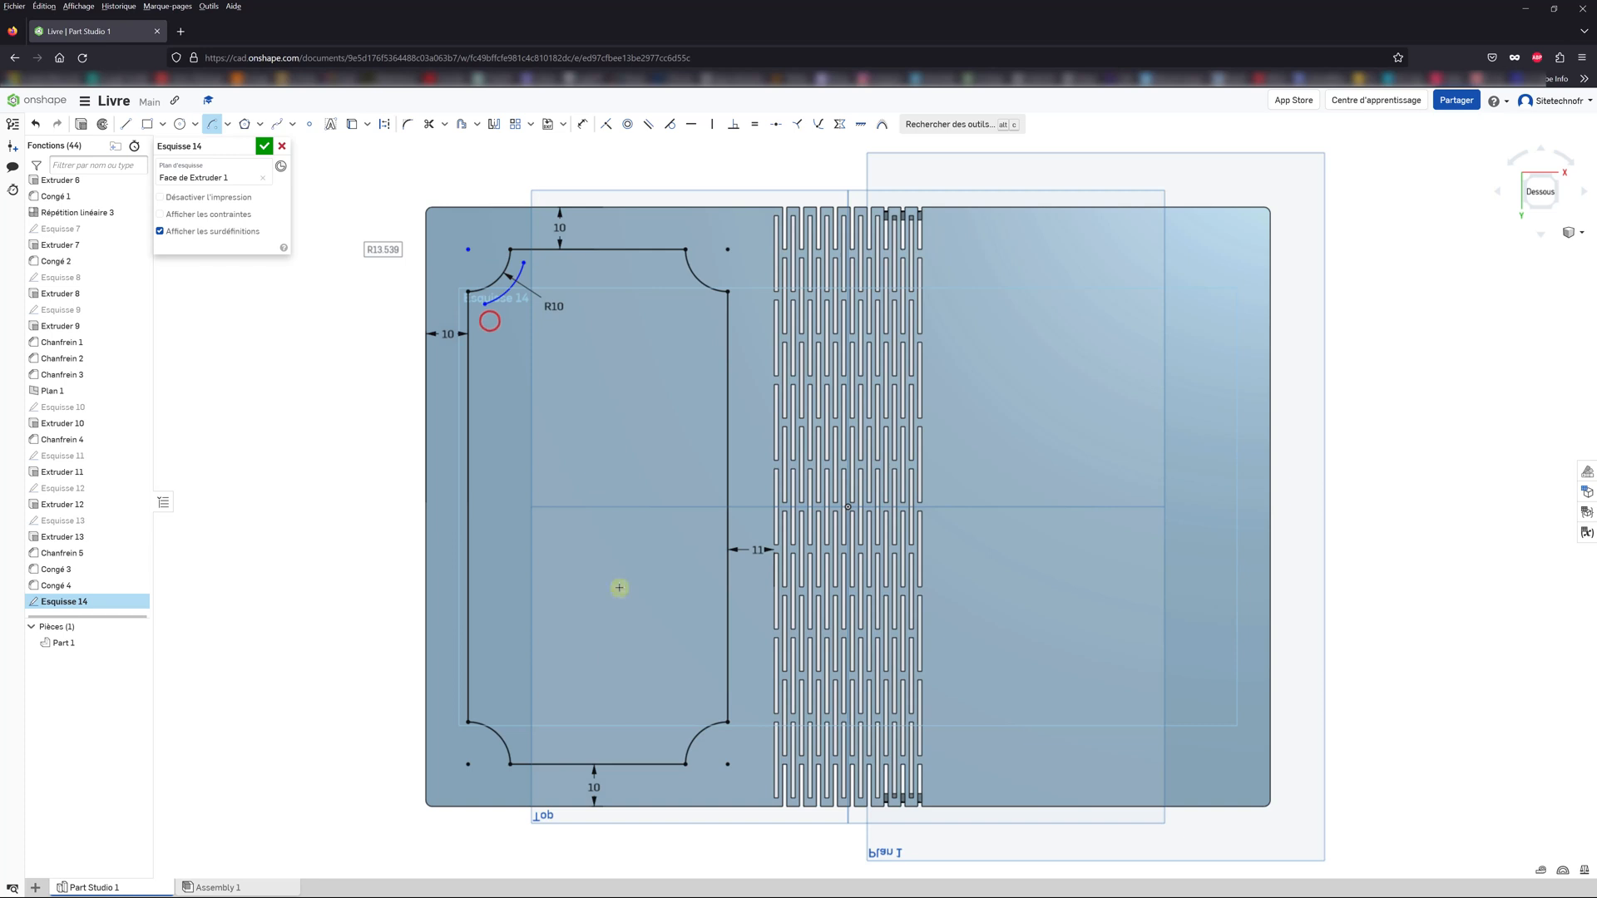
click(466, 764)
click(482, 708)
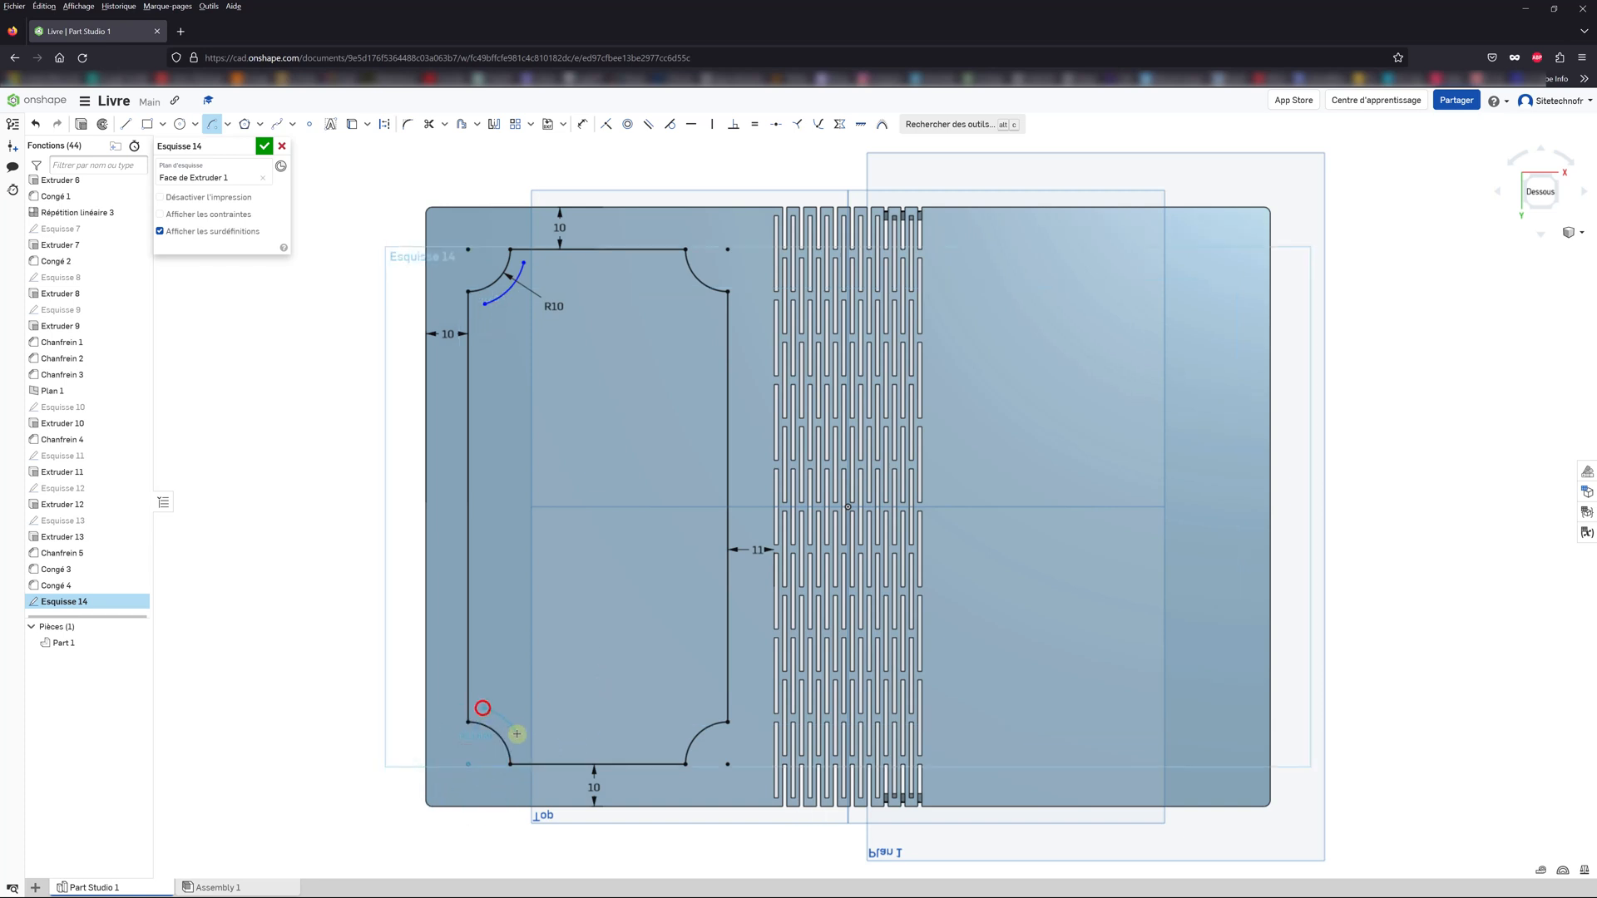
click(525, 752)
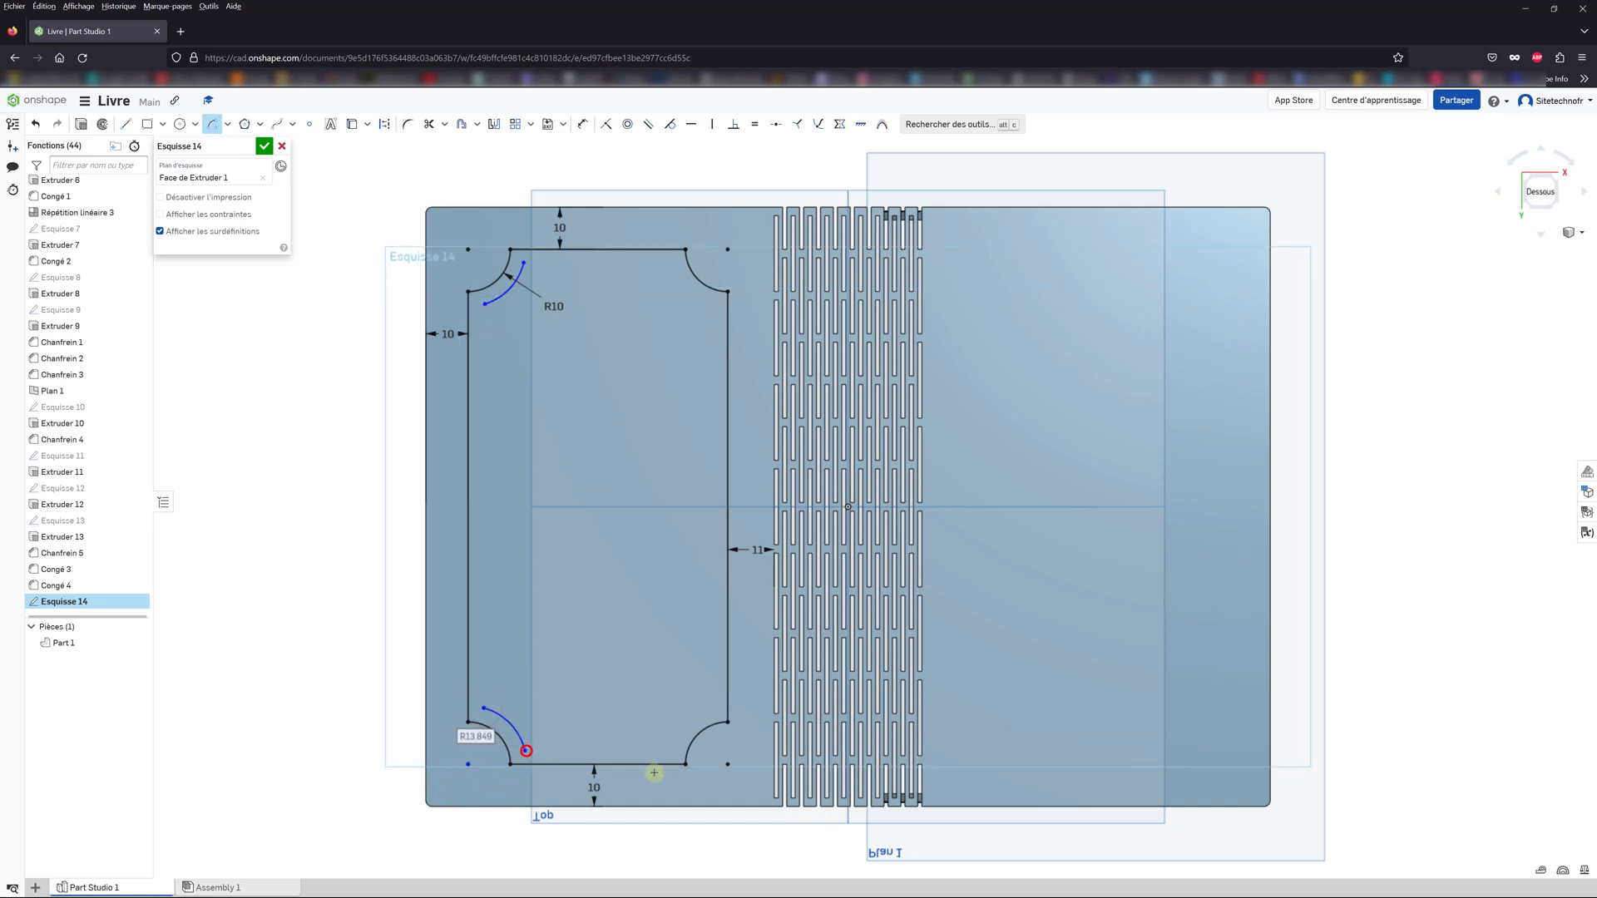
Step: Draw centre-point arcs inside the two hinge-side corners, concentric with the existing arcs, with radii of about 13.4 and 13.9 mm
click(727, 764)
click(714, 709)
click(674, 748)
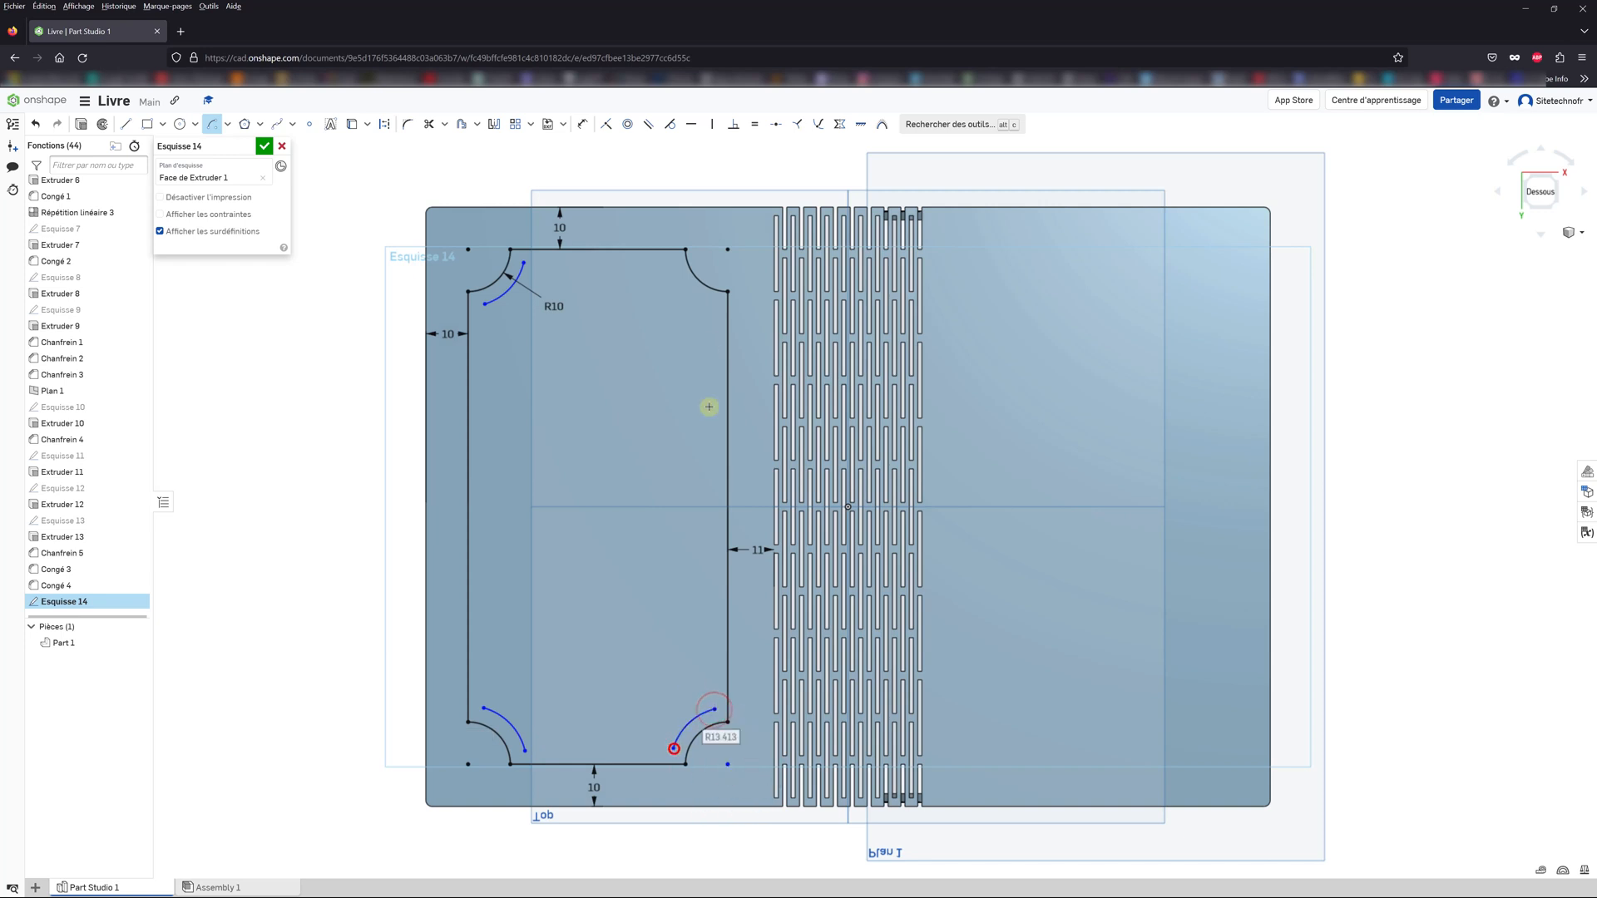
click(728, 250)
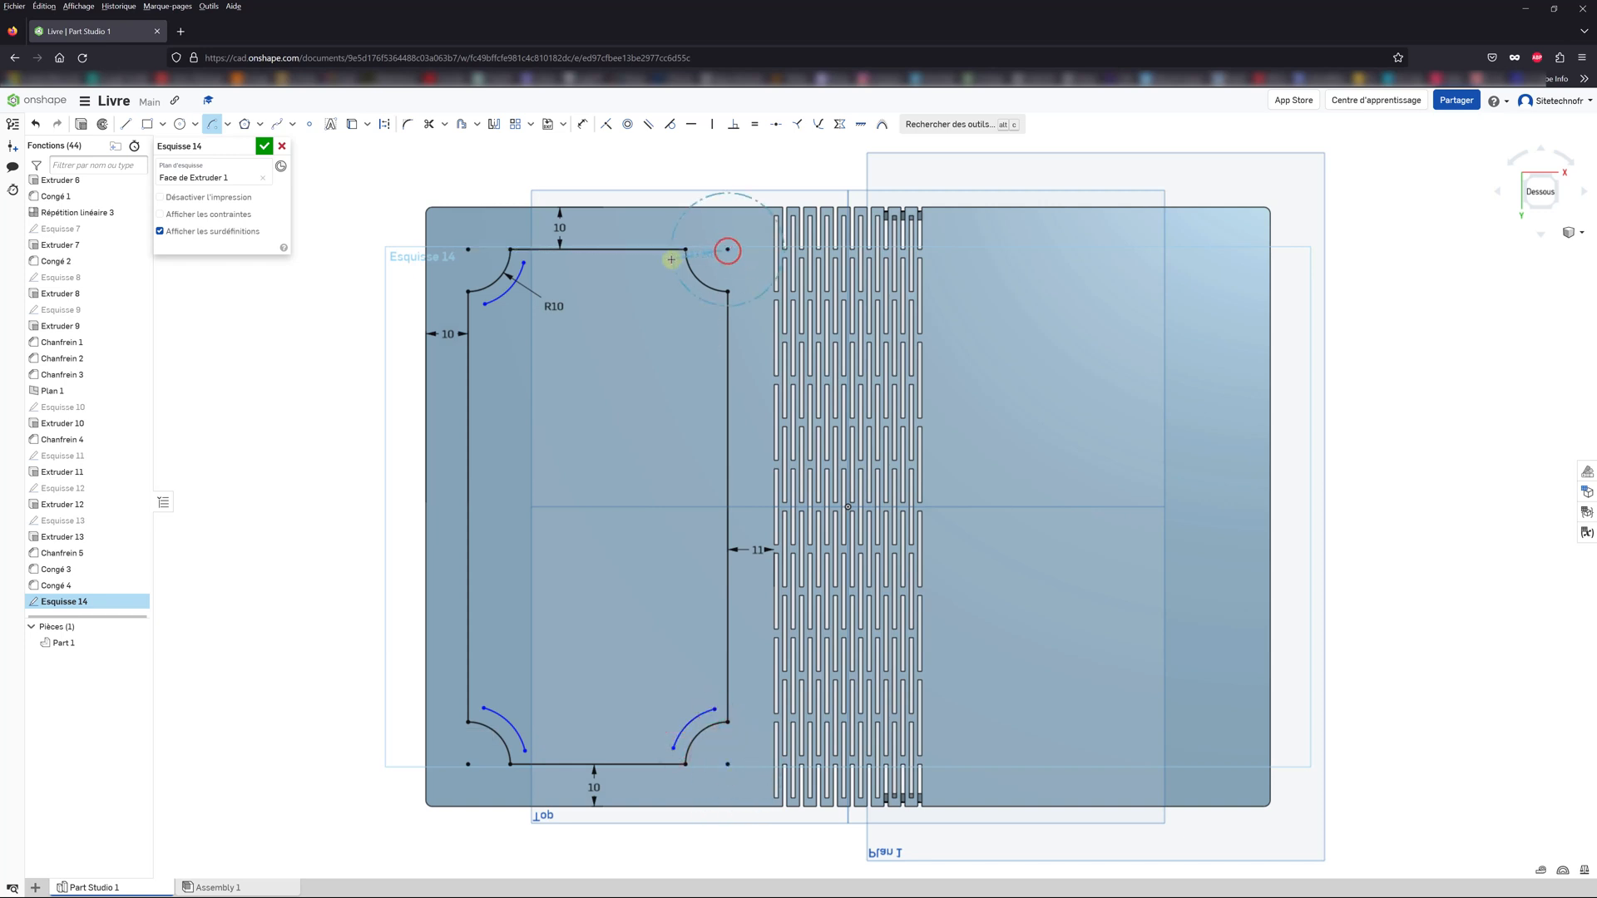
click(671, 263)
click(714, 308)
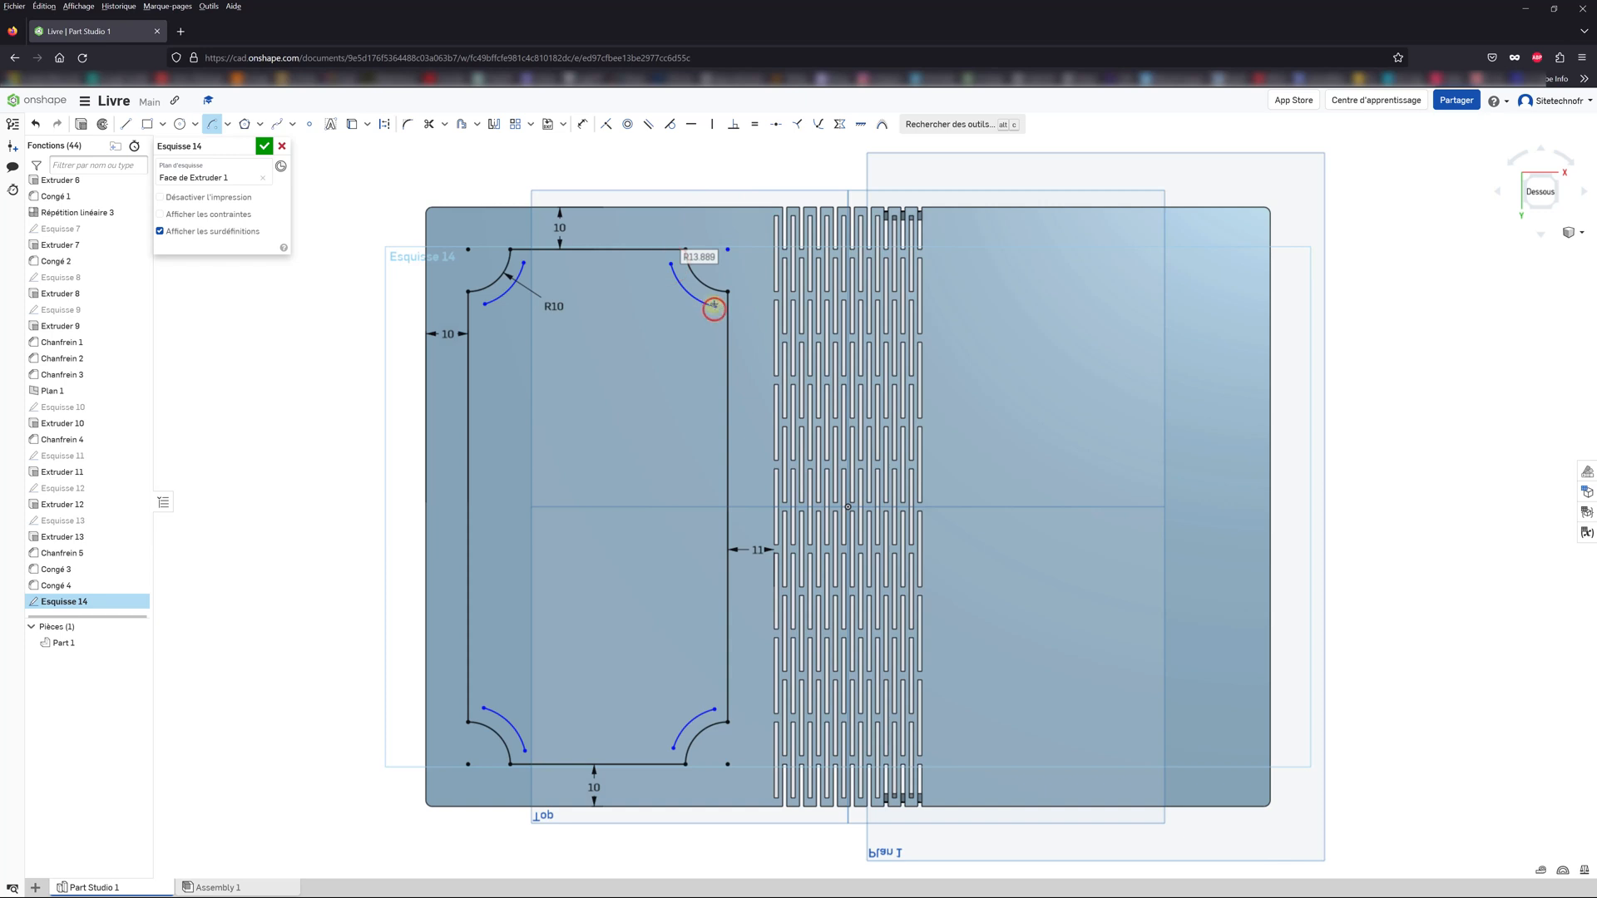
key(Escape)
Step: Connect the ends of the four inner arcs with straight lines to close the frame's inner contour
click(126, 124)
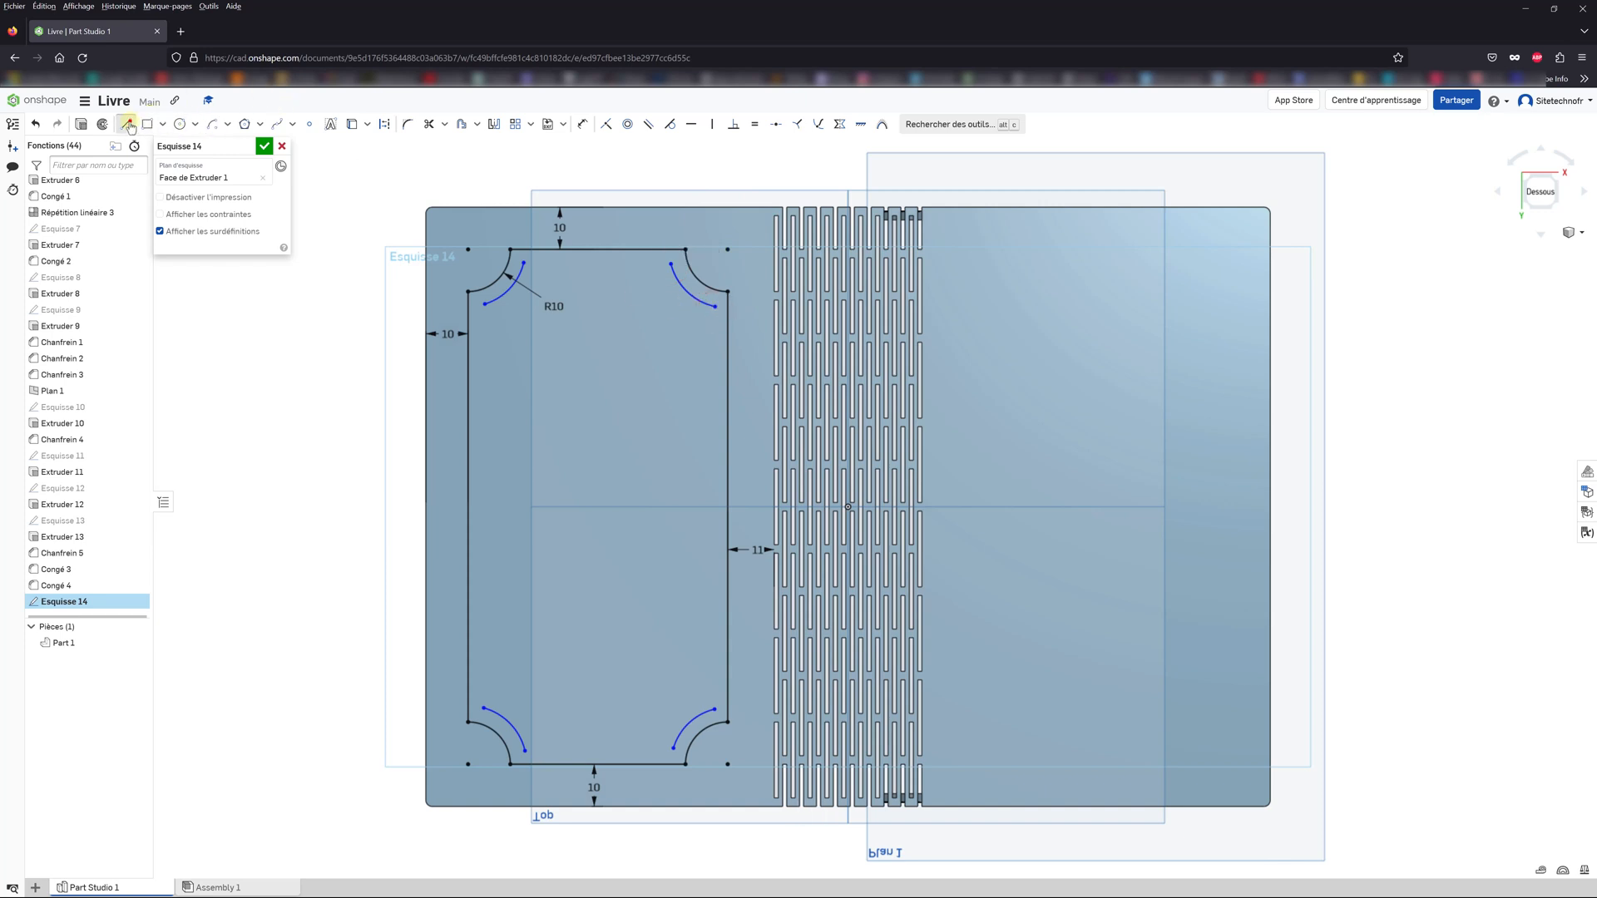
click(523, 263)
click(669, 263)
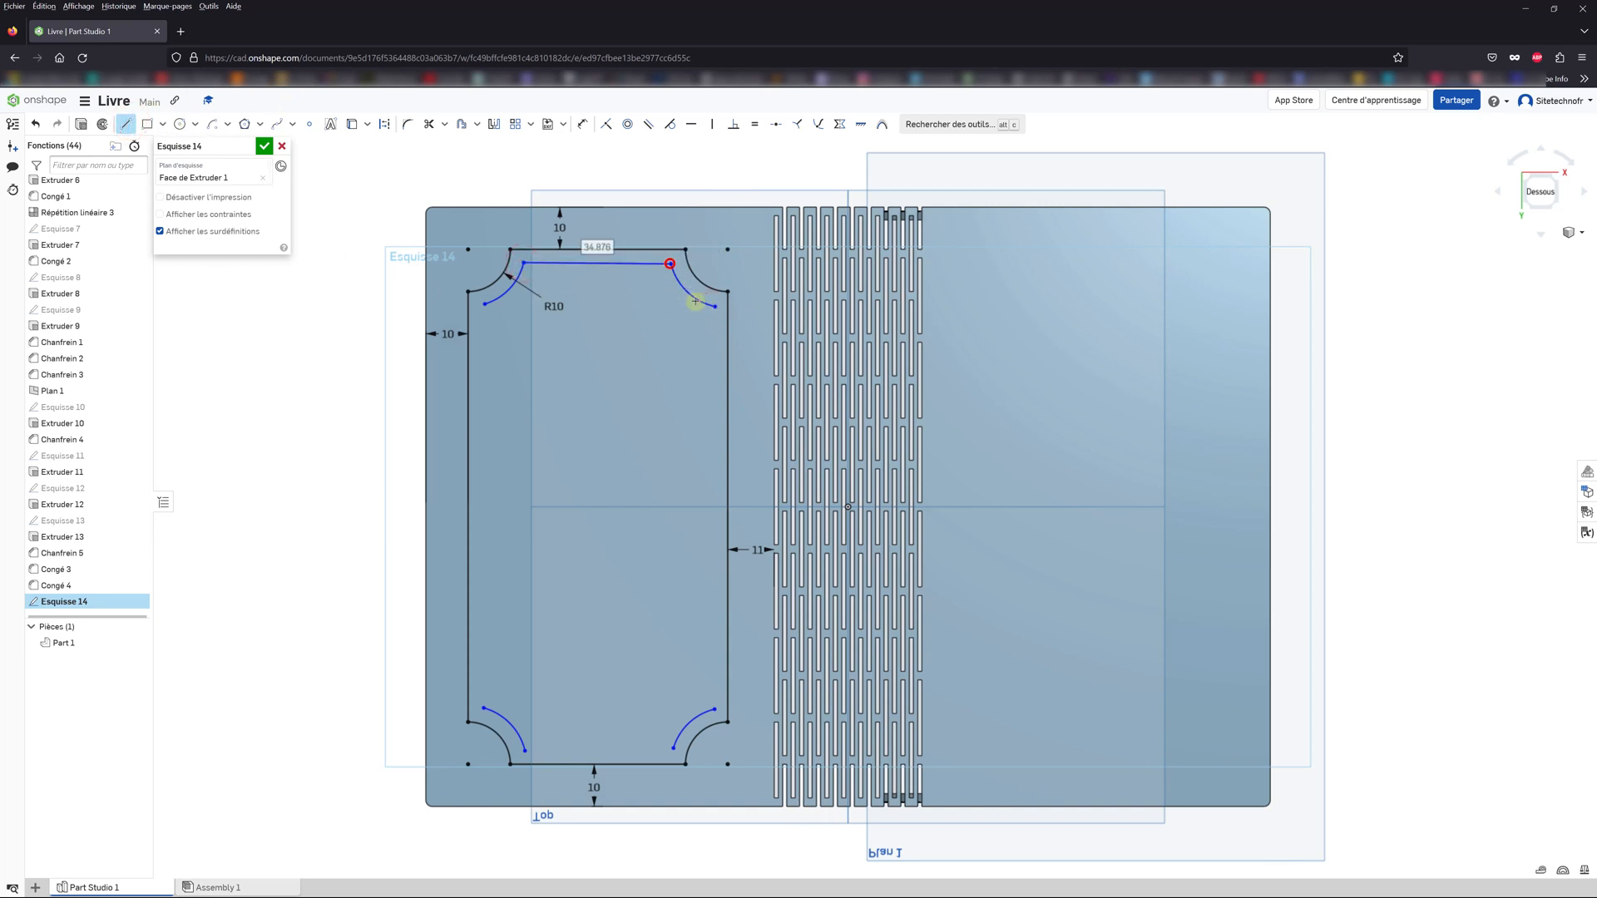
click(715, 306)
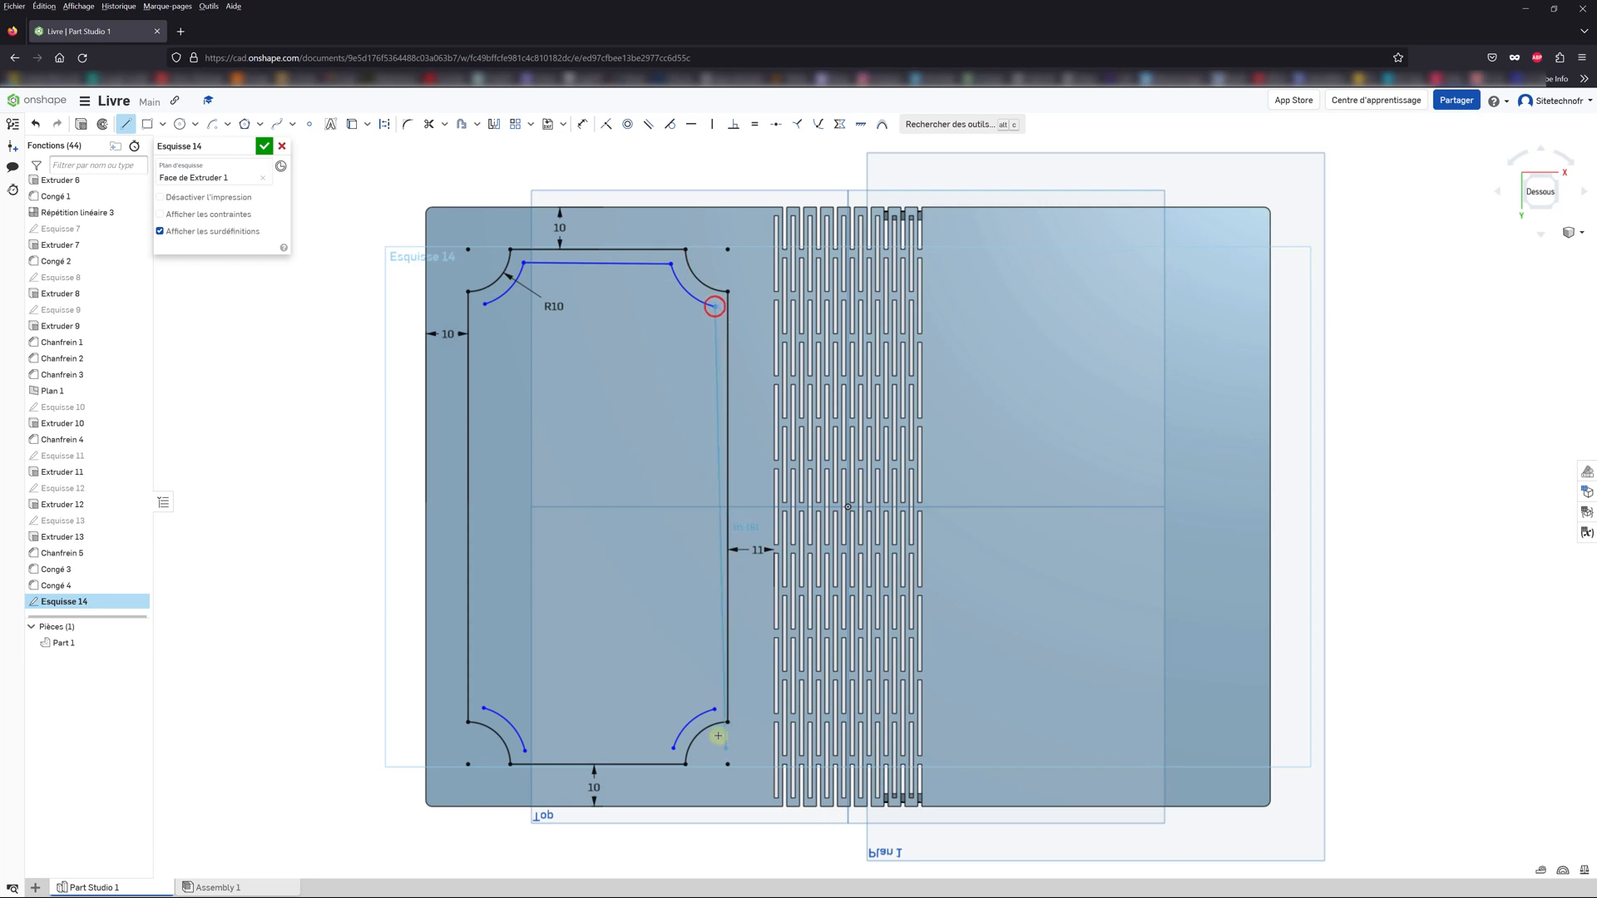
click(672, 751)
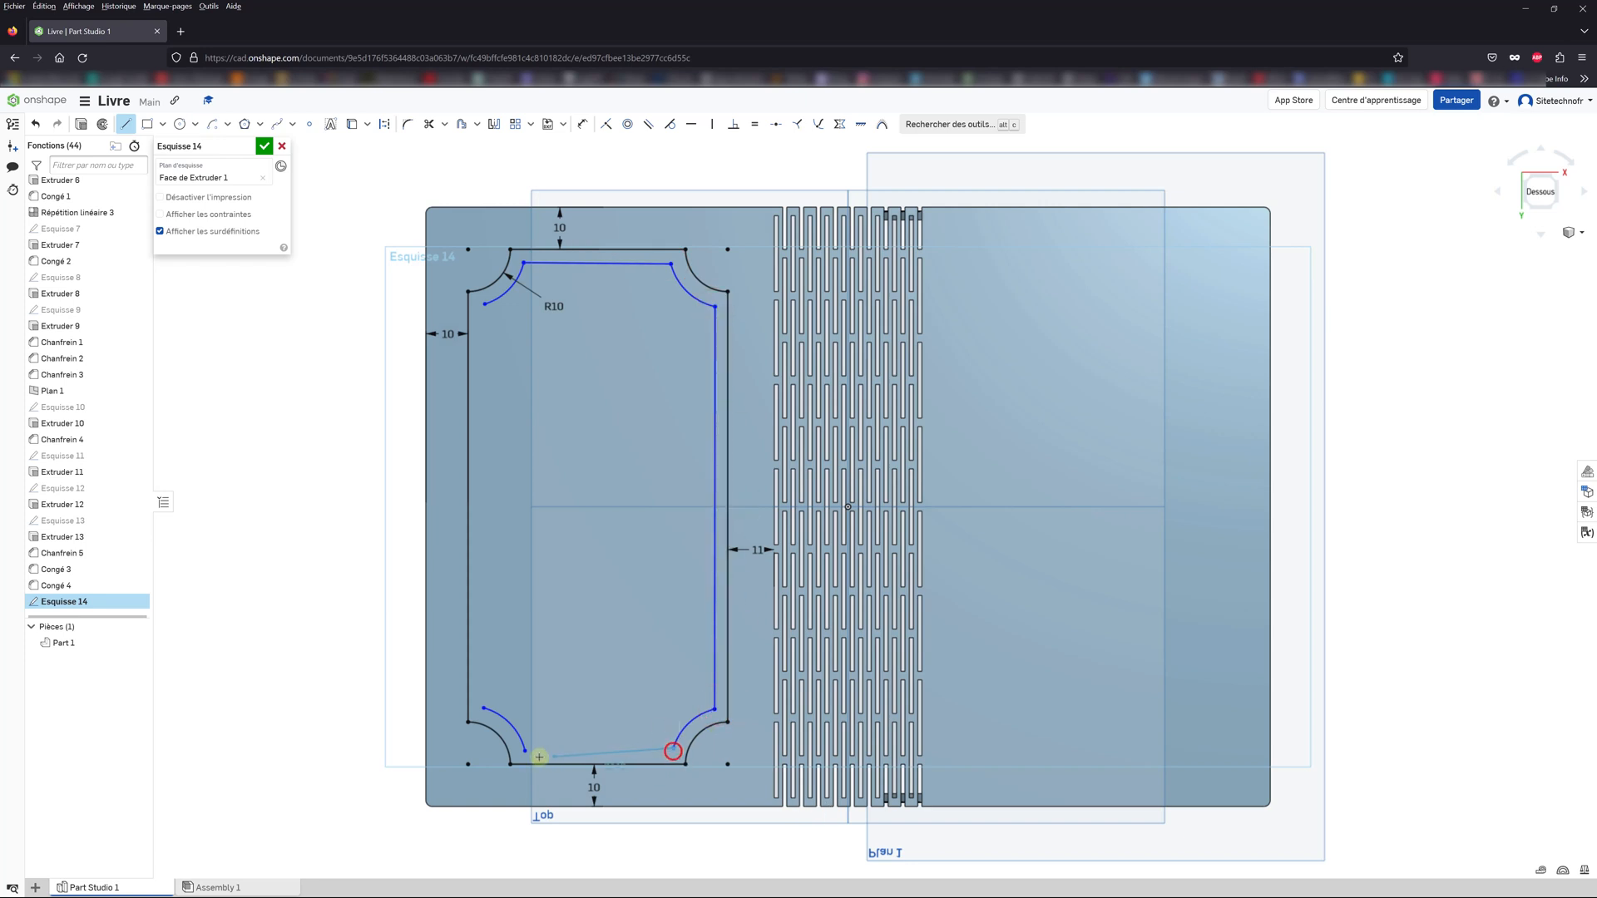
click(483, 708)
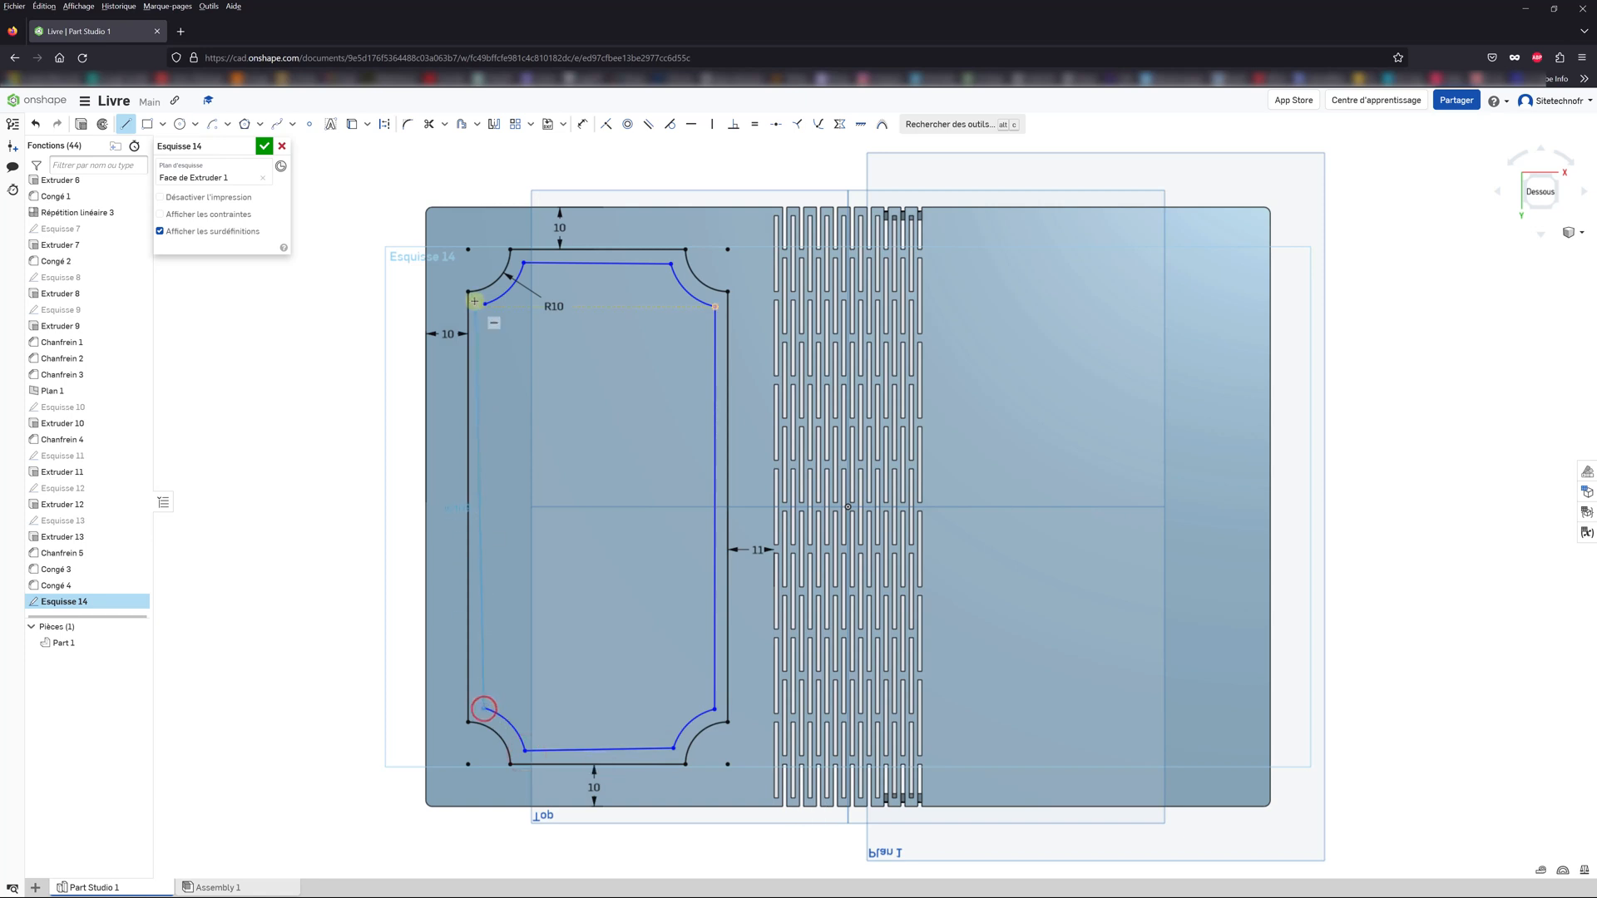
Step: Constrain the inner contour's two short lines horizontal and its two long lines vertical
click(694, 125)
click(625, 262)
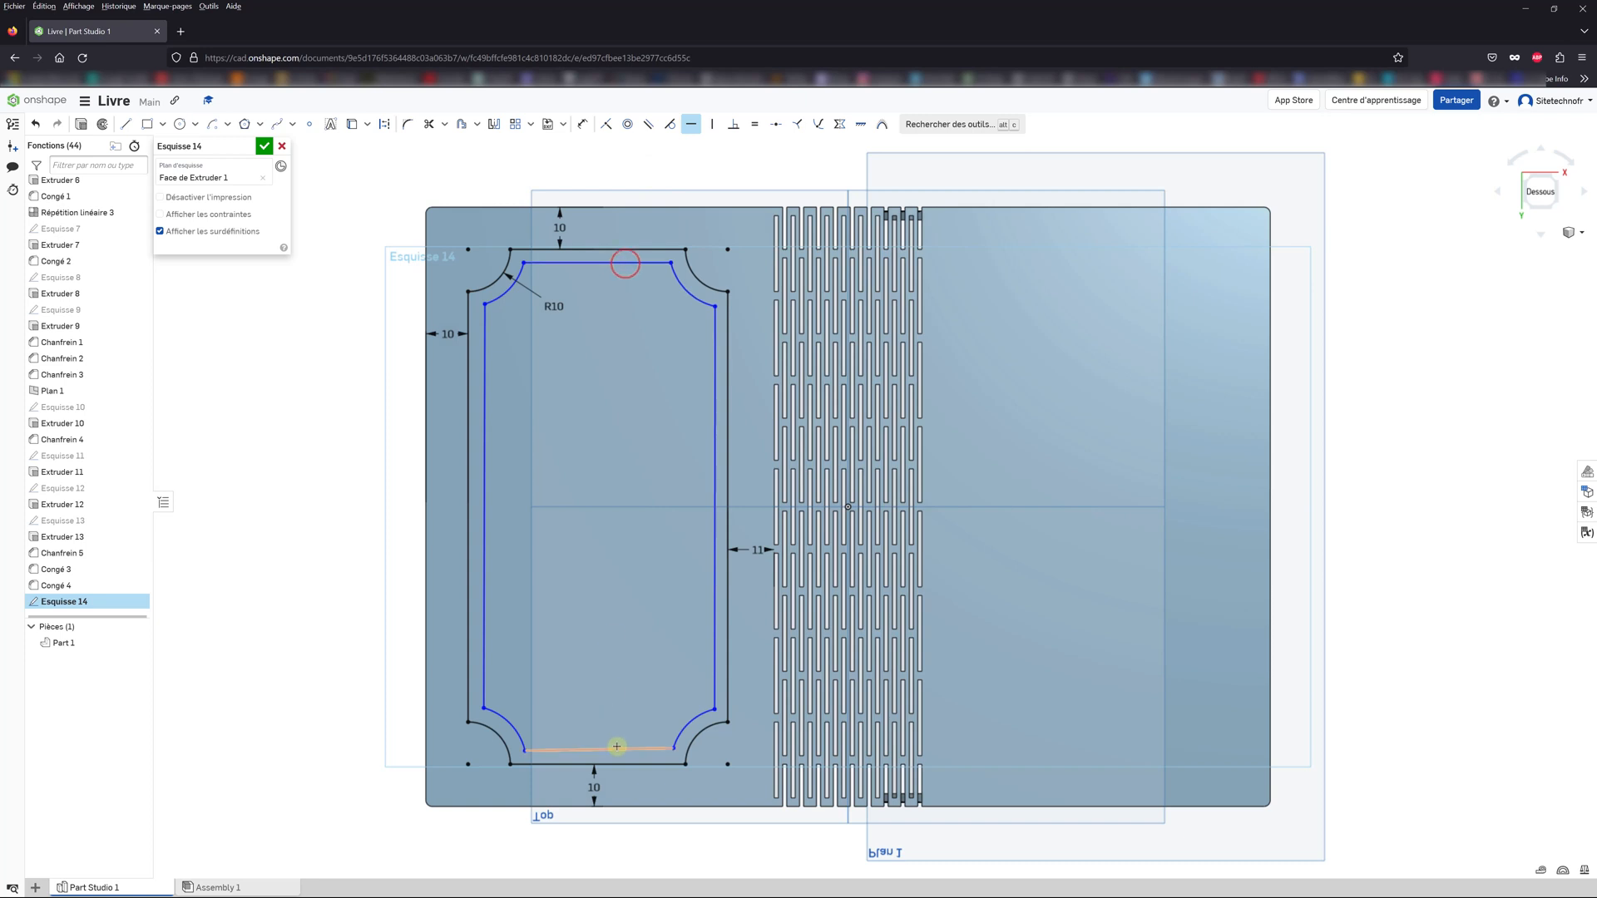
click(622, 749)
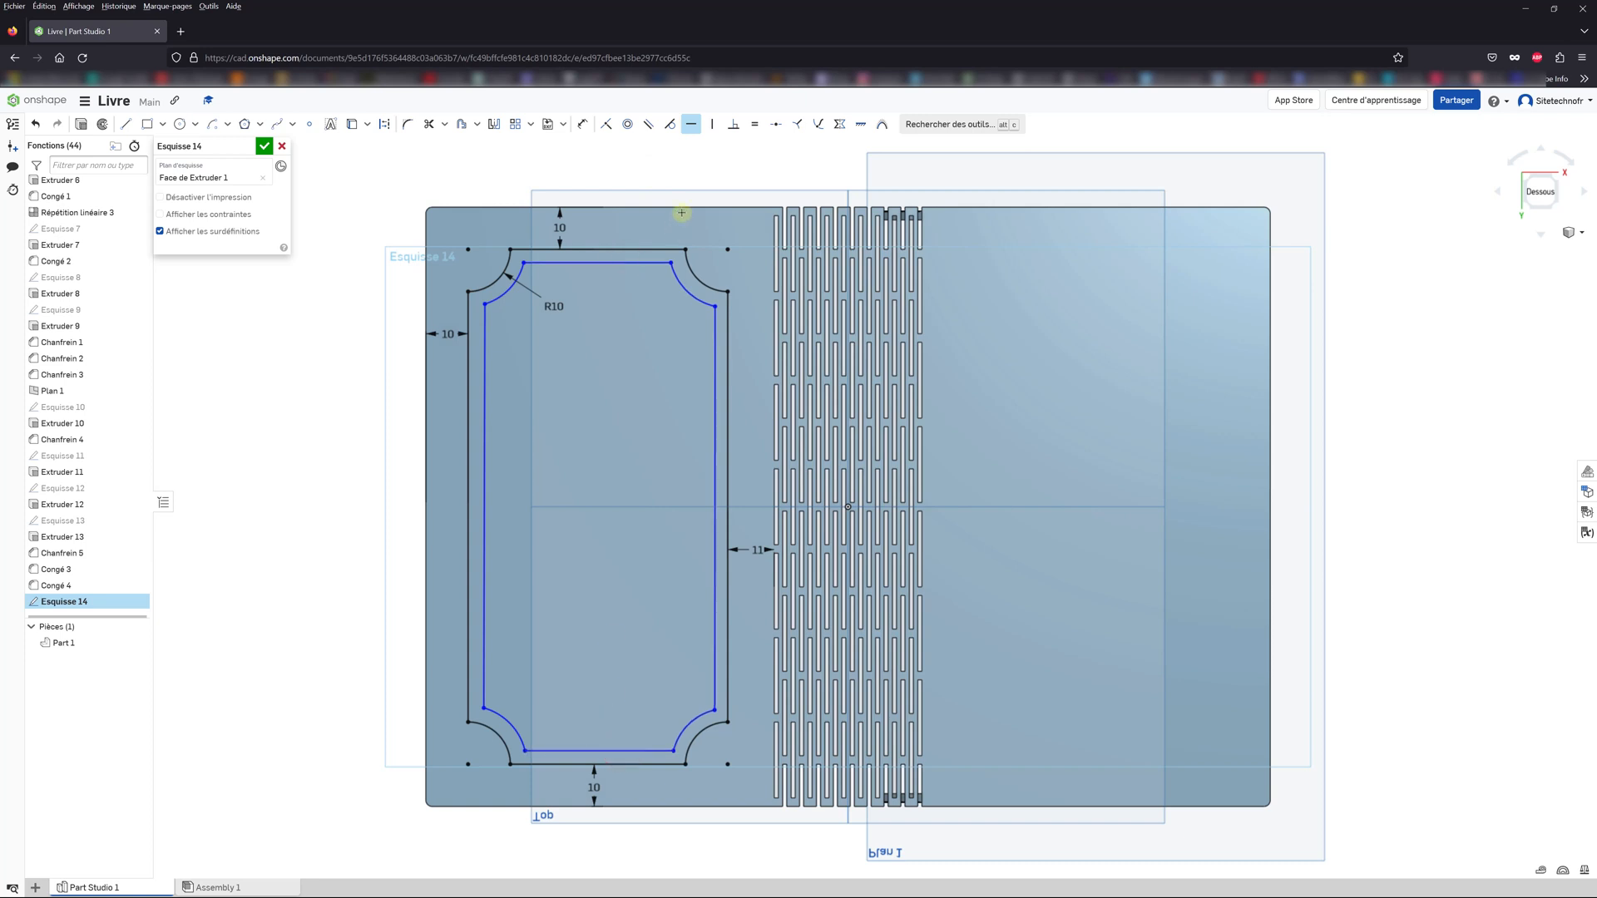
click(712, 127)
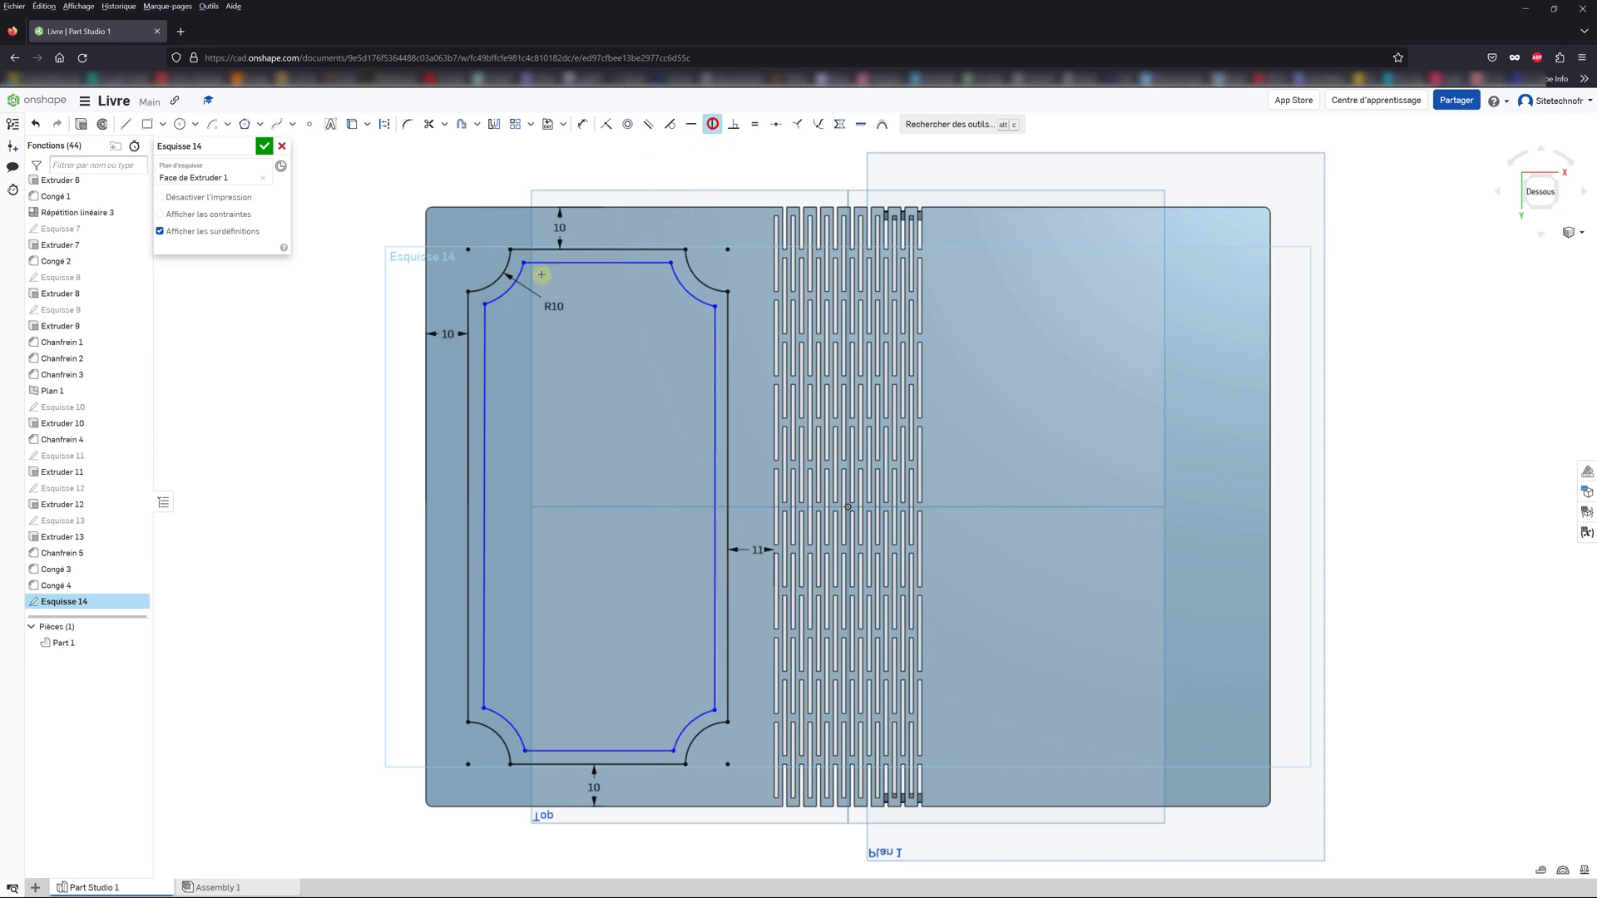
click(488, 331)
click(712, 343)
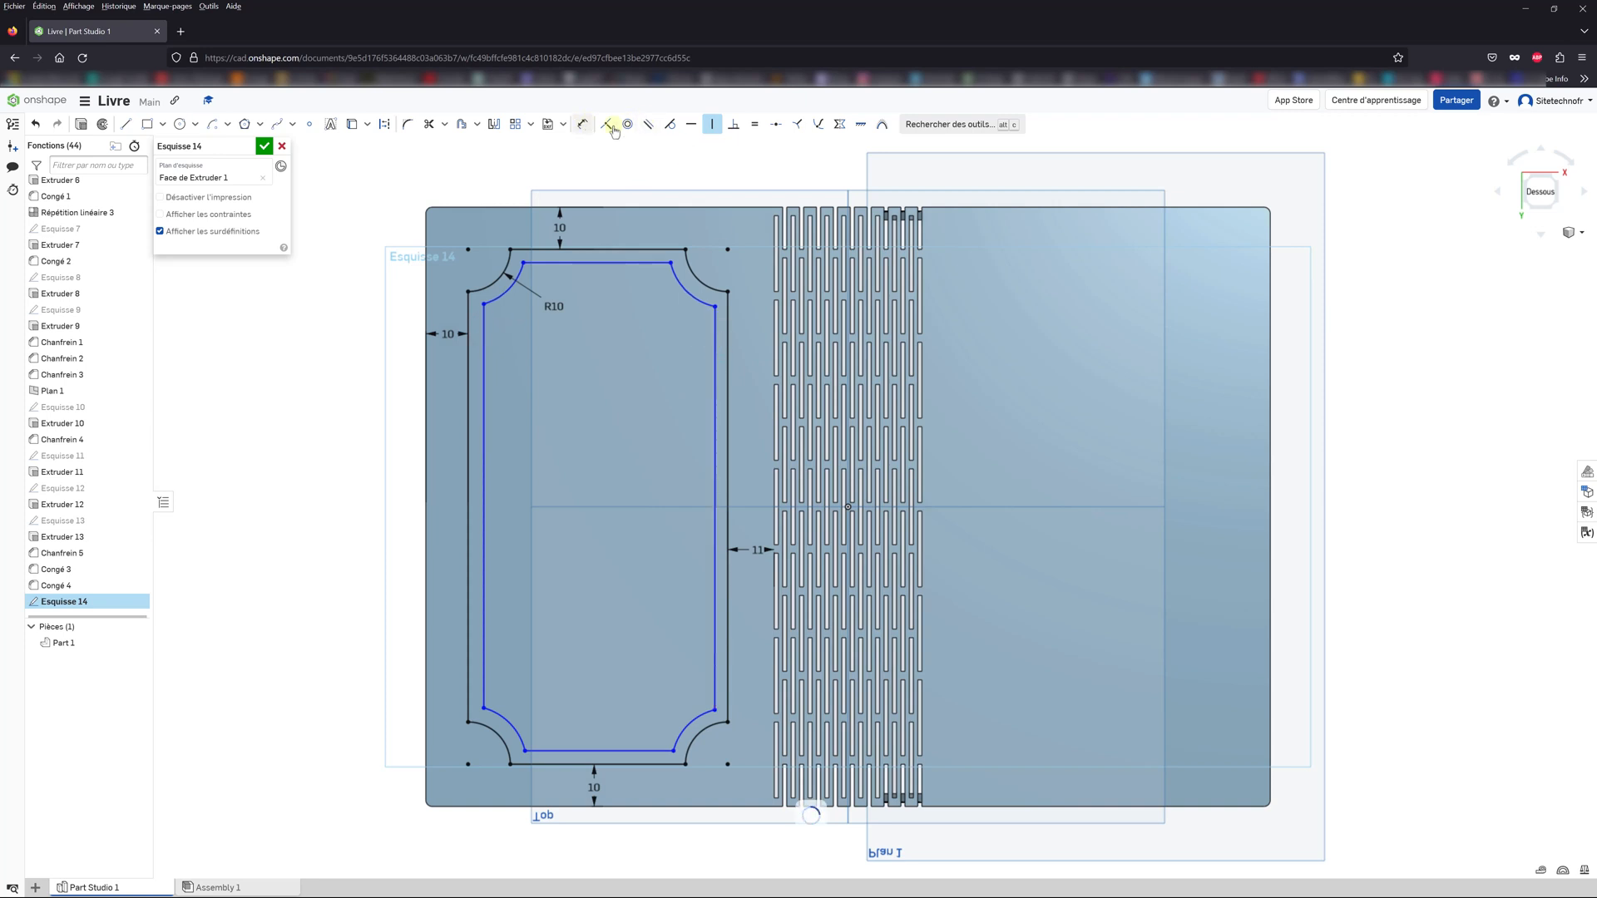
Step: Apply equal constraints so that all four inner corner arcs share the same radius
click(754, 126)
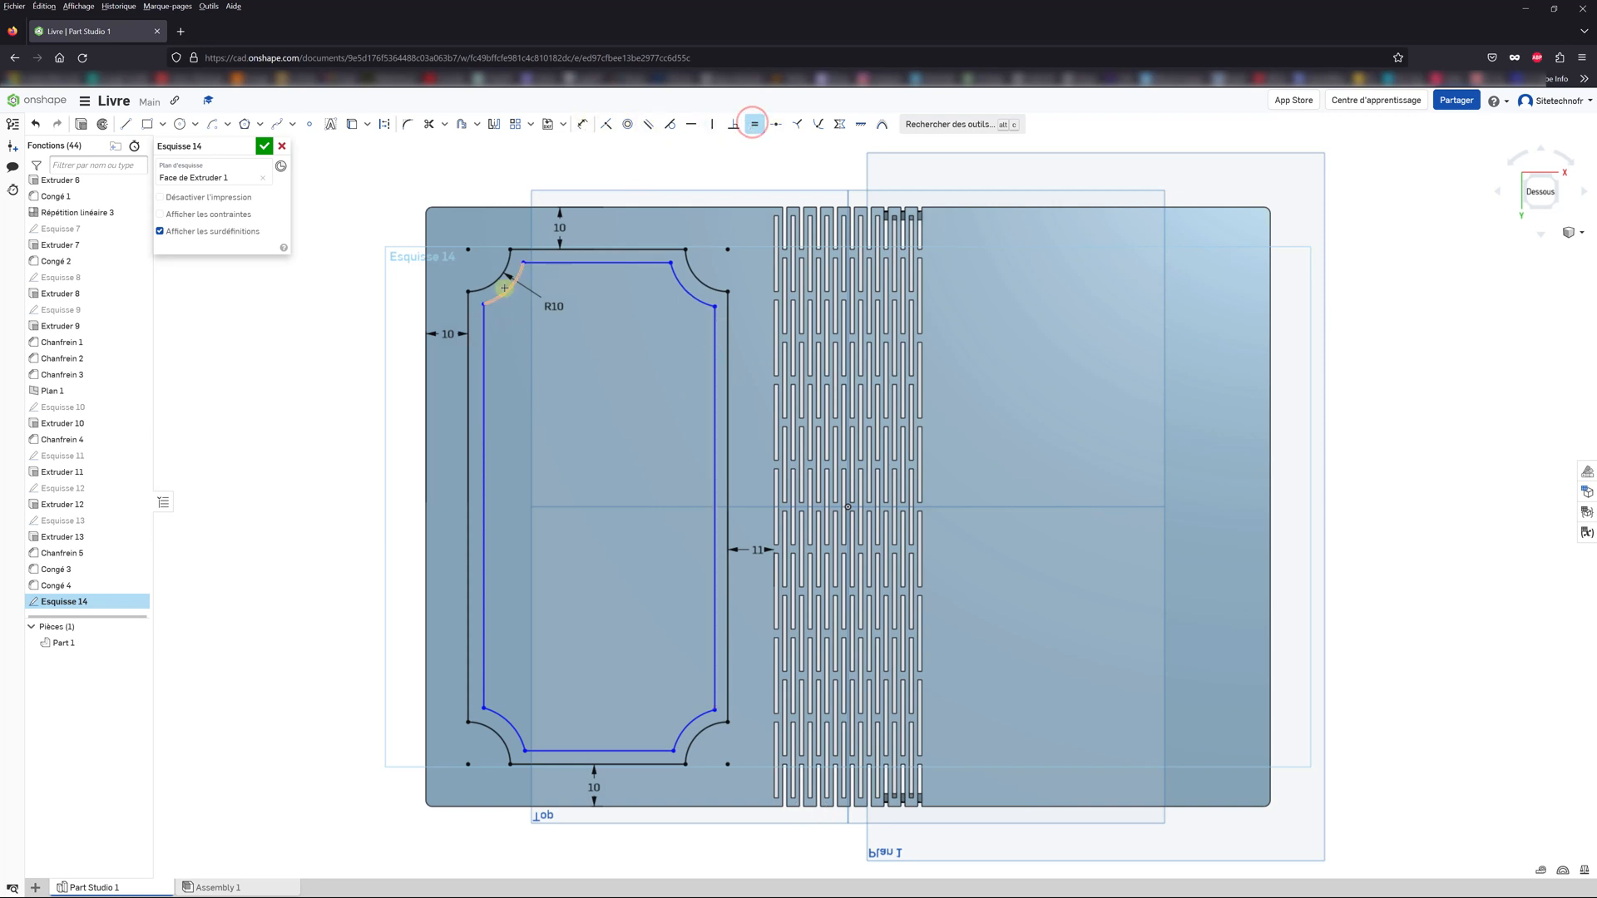
click(696, 297)
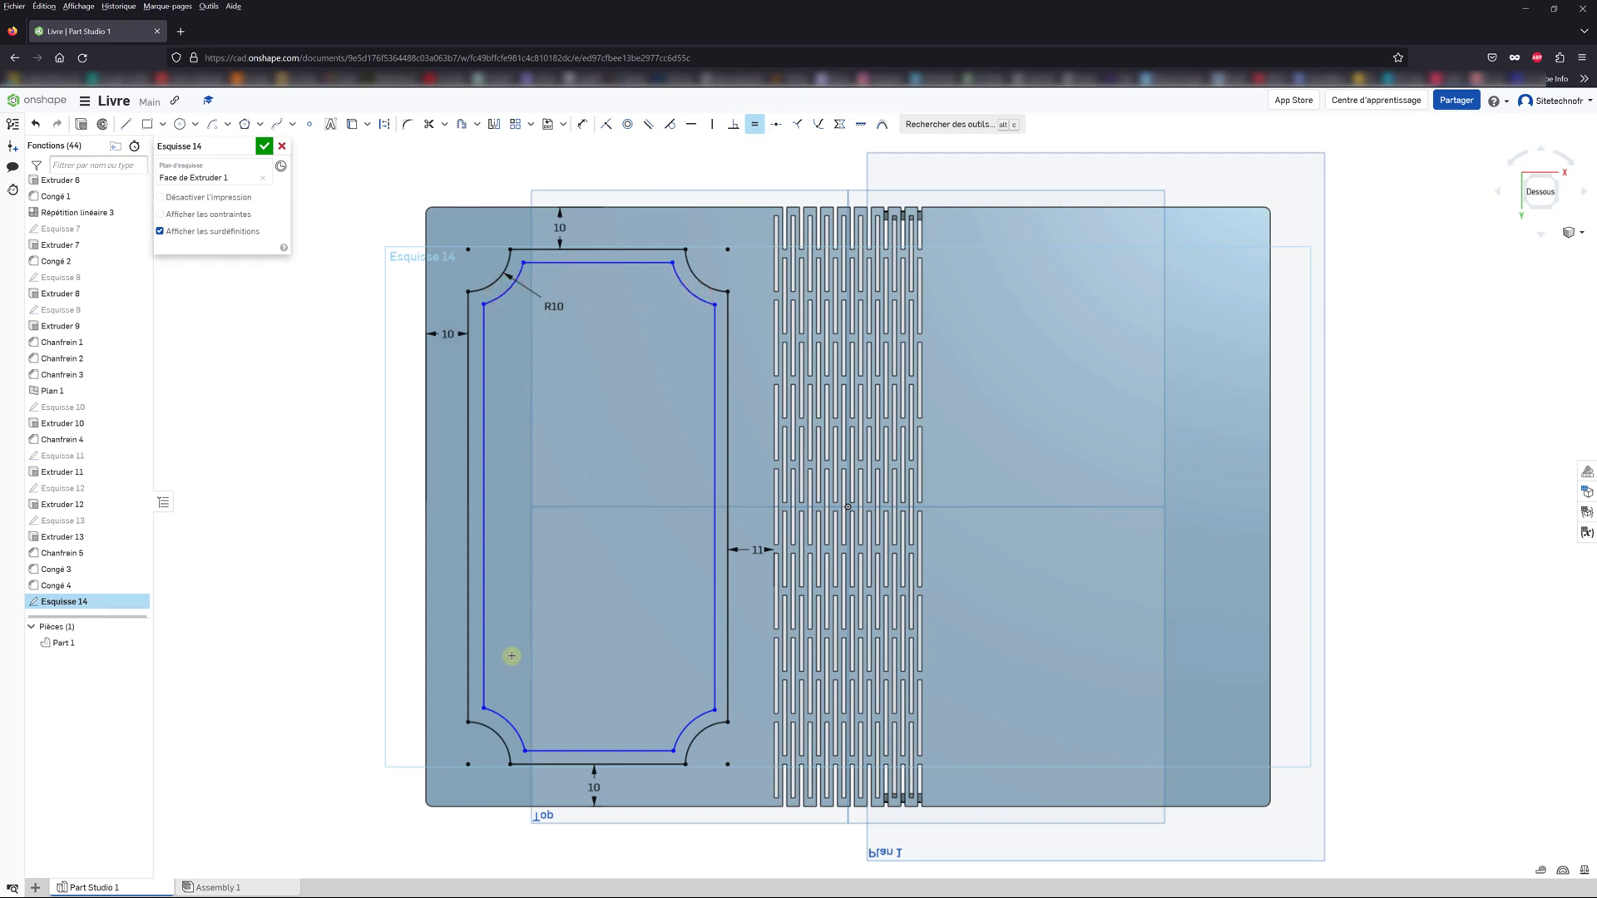
click(501, 298)
click(500, 717)
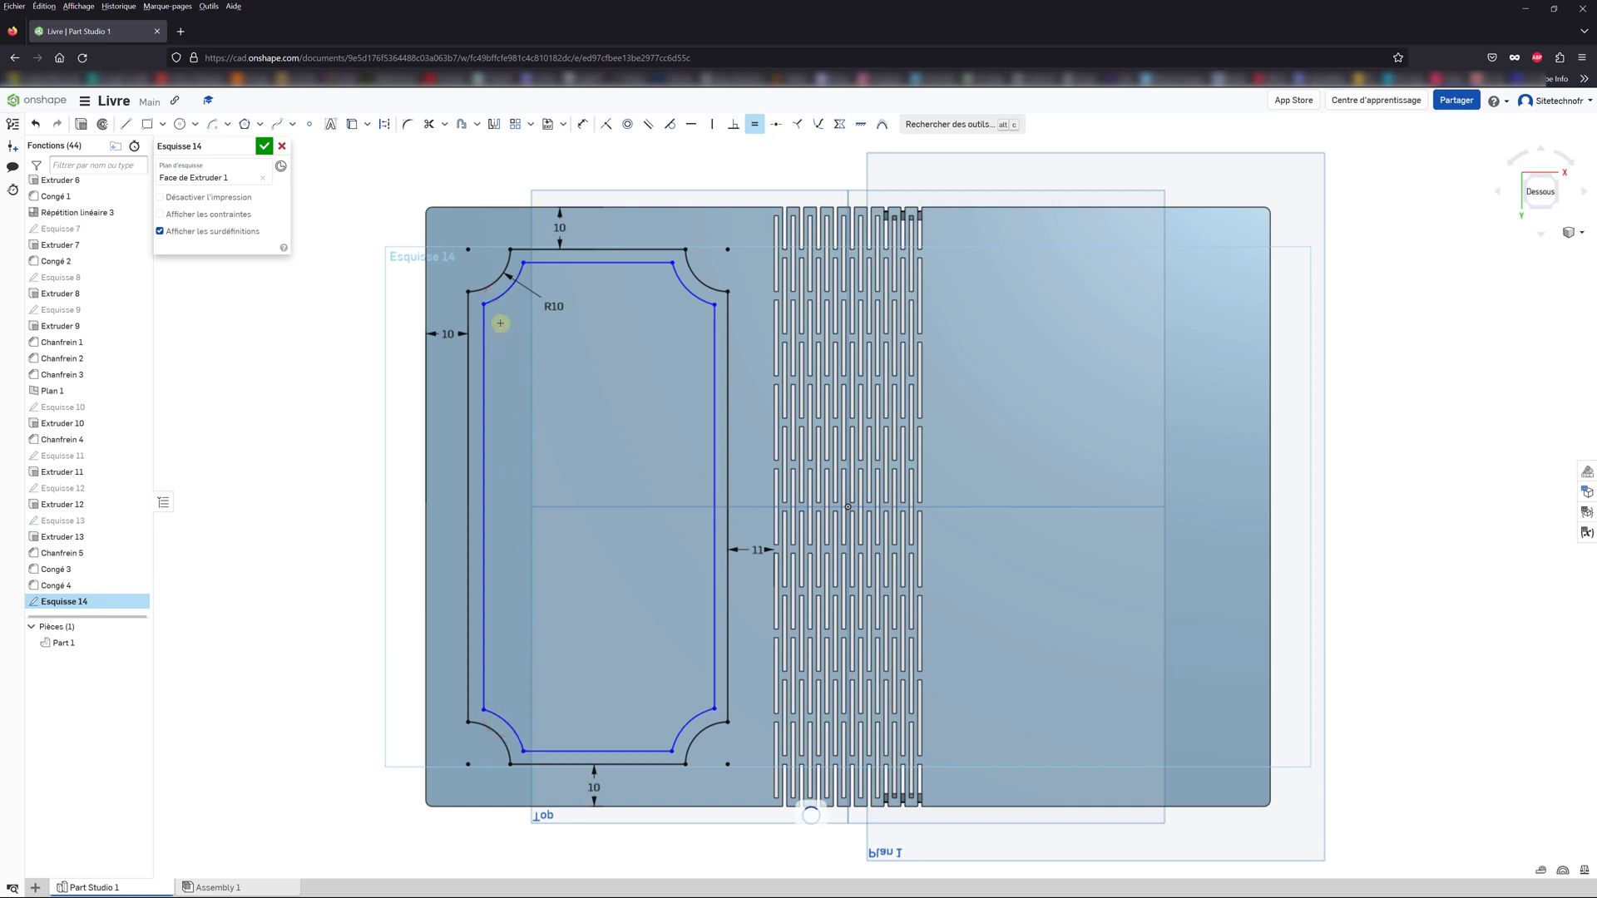
click(503, 291)
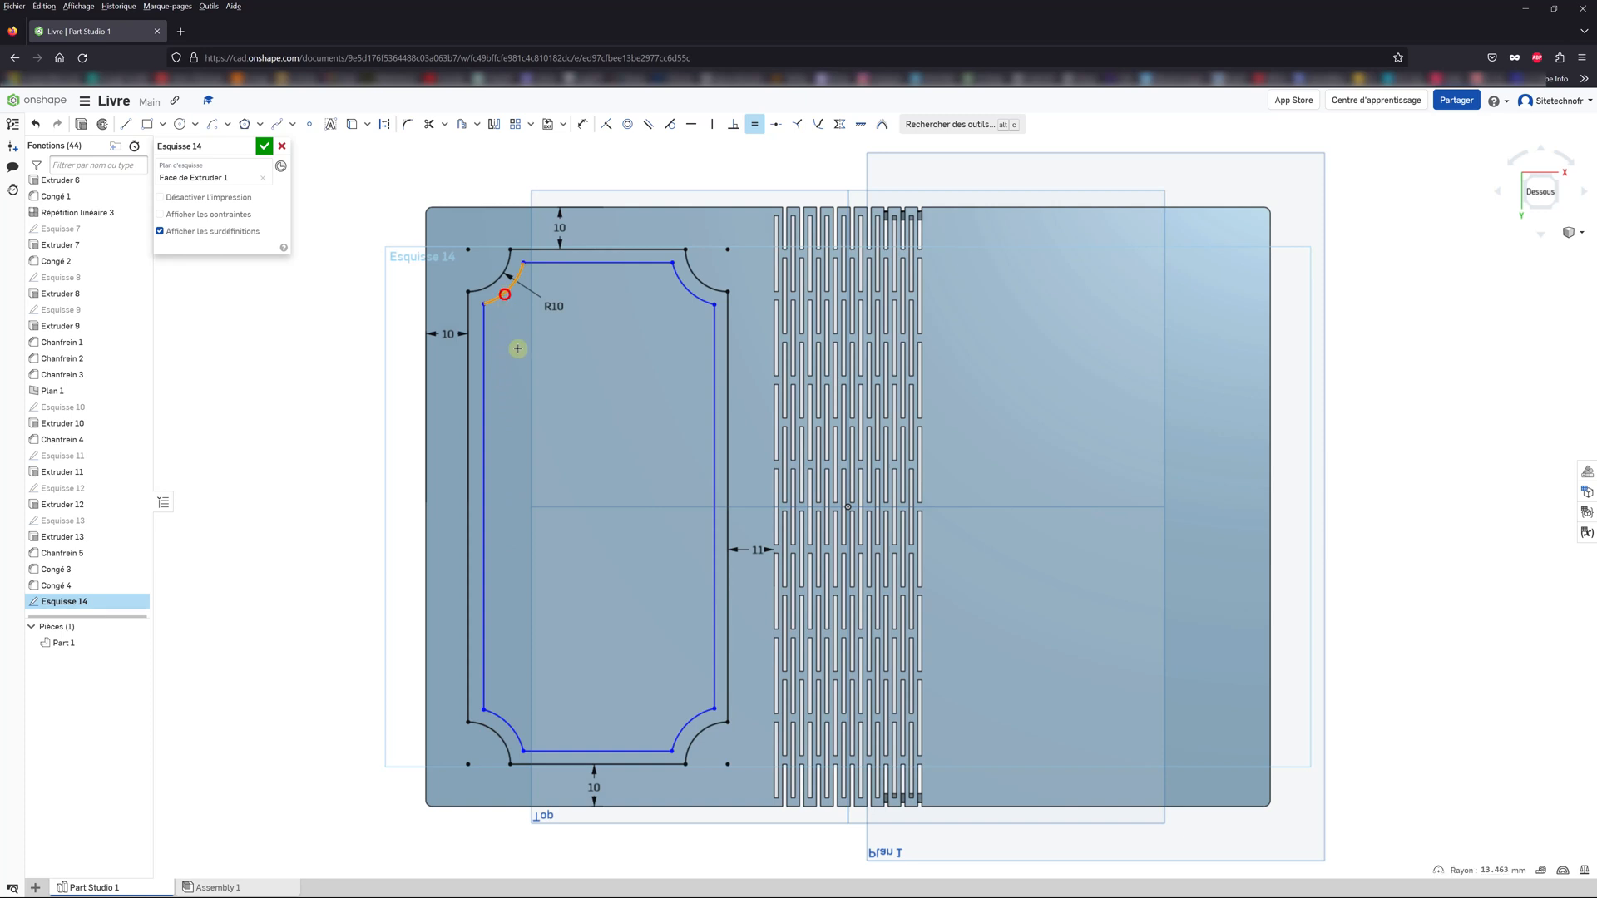
click(691, 717)
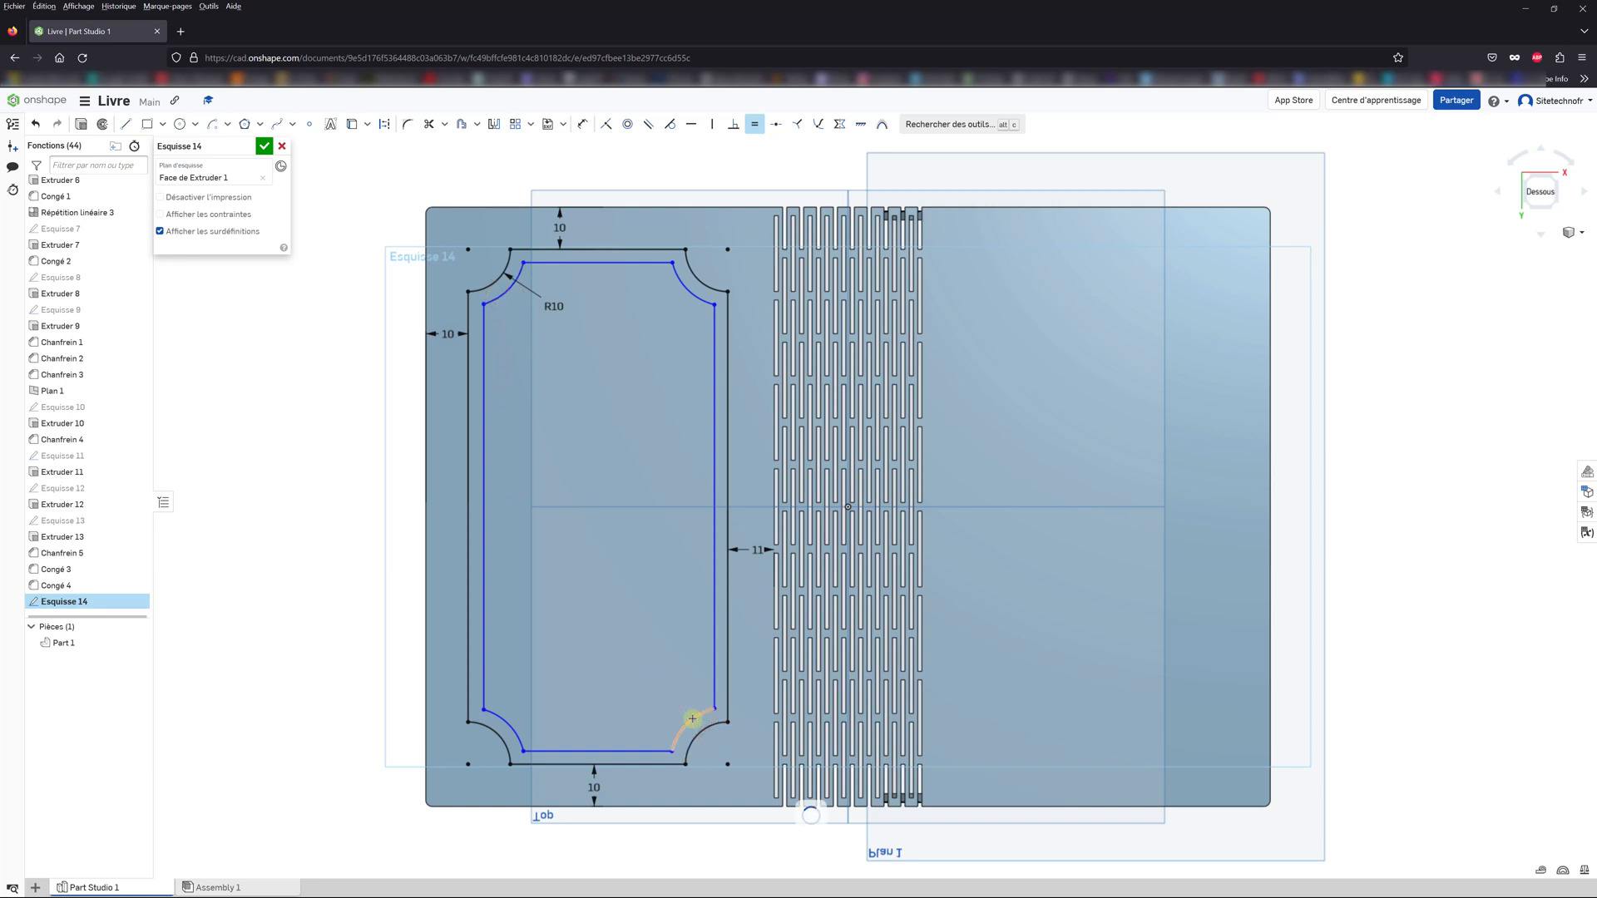
Step: Dimension the gap between the inner and outer arcs at the upper outer corner as 1 mm
click(579, 125)
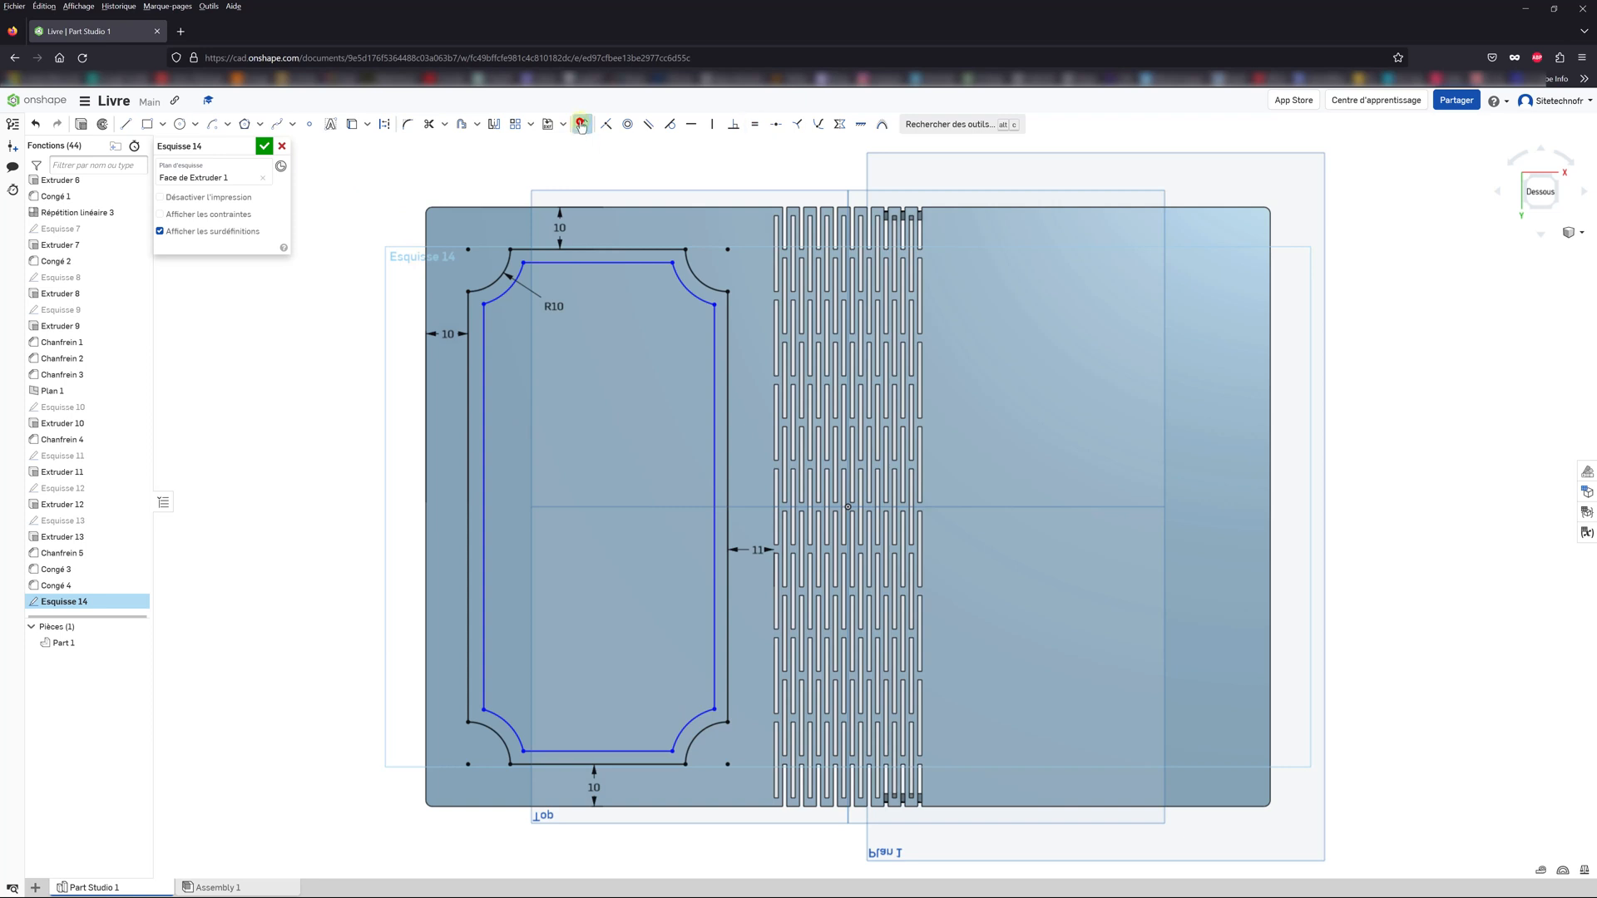
click(492, 283)
drag(502, 292, 522, 318)
click(524, 319)
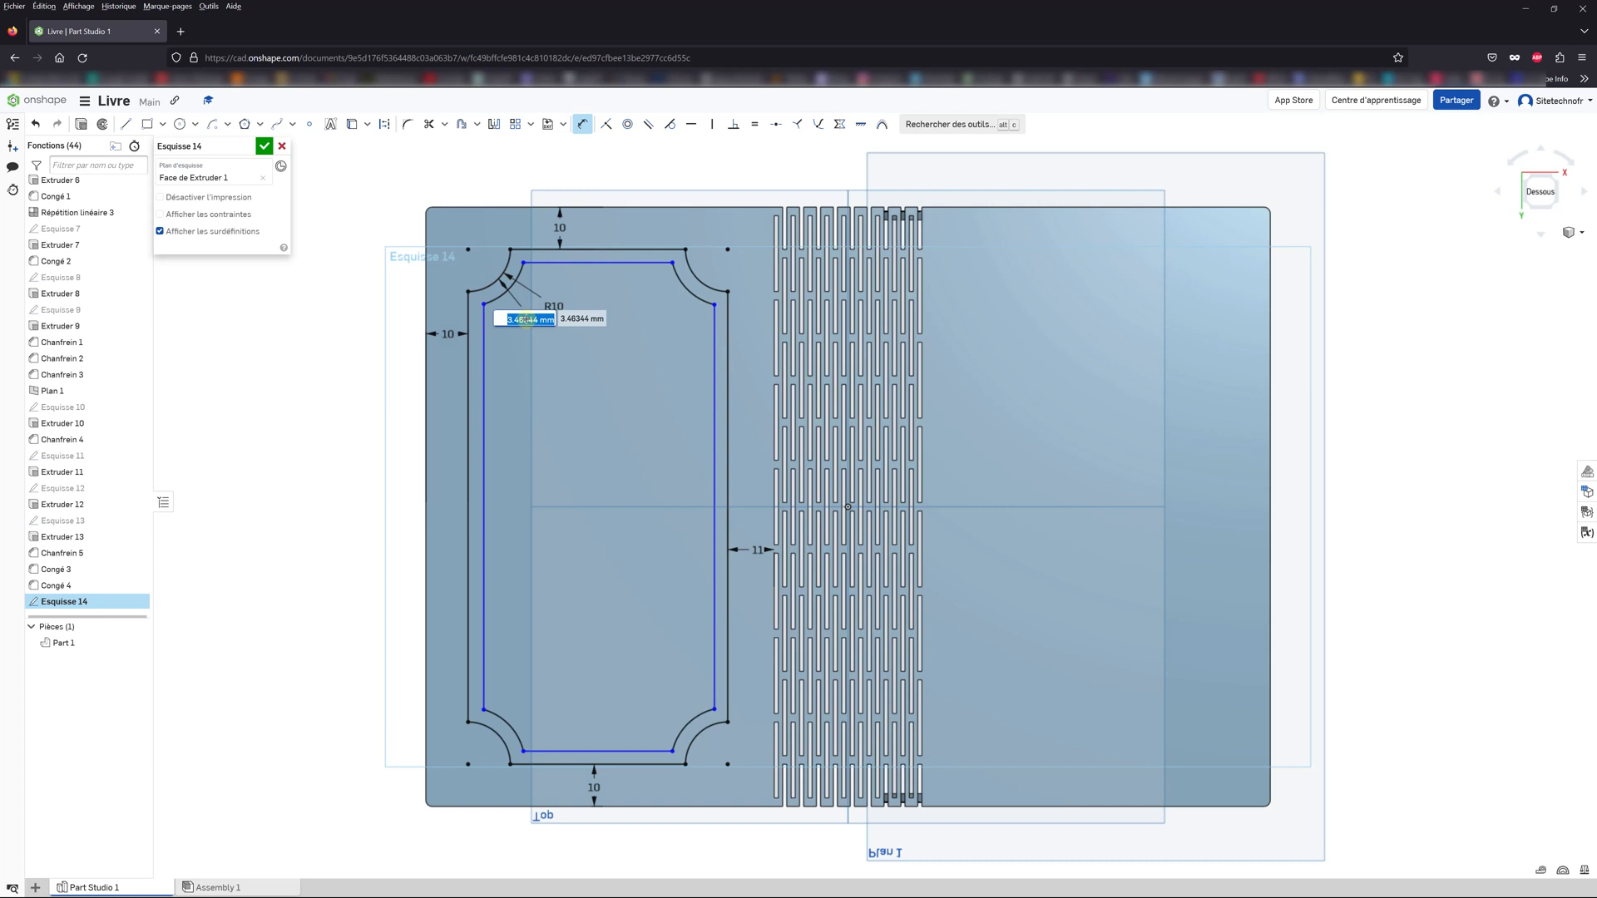
text(1)
key(Return)
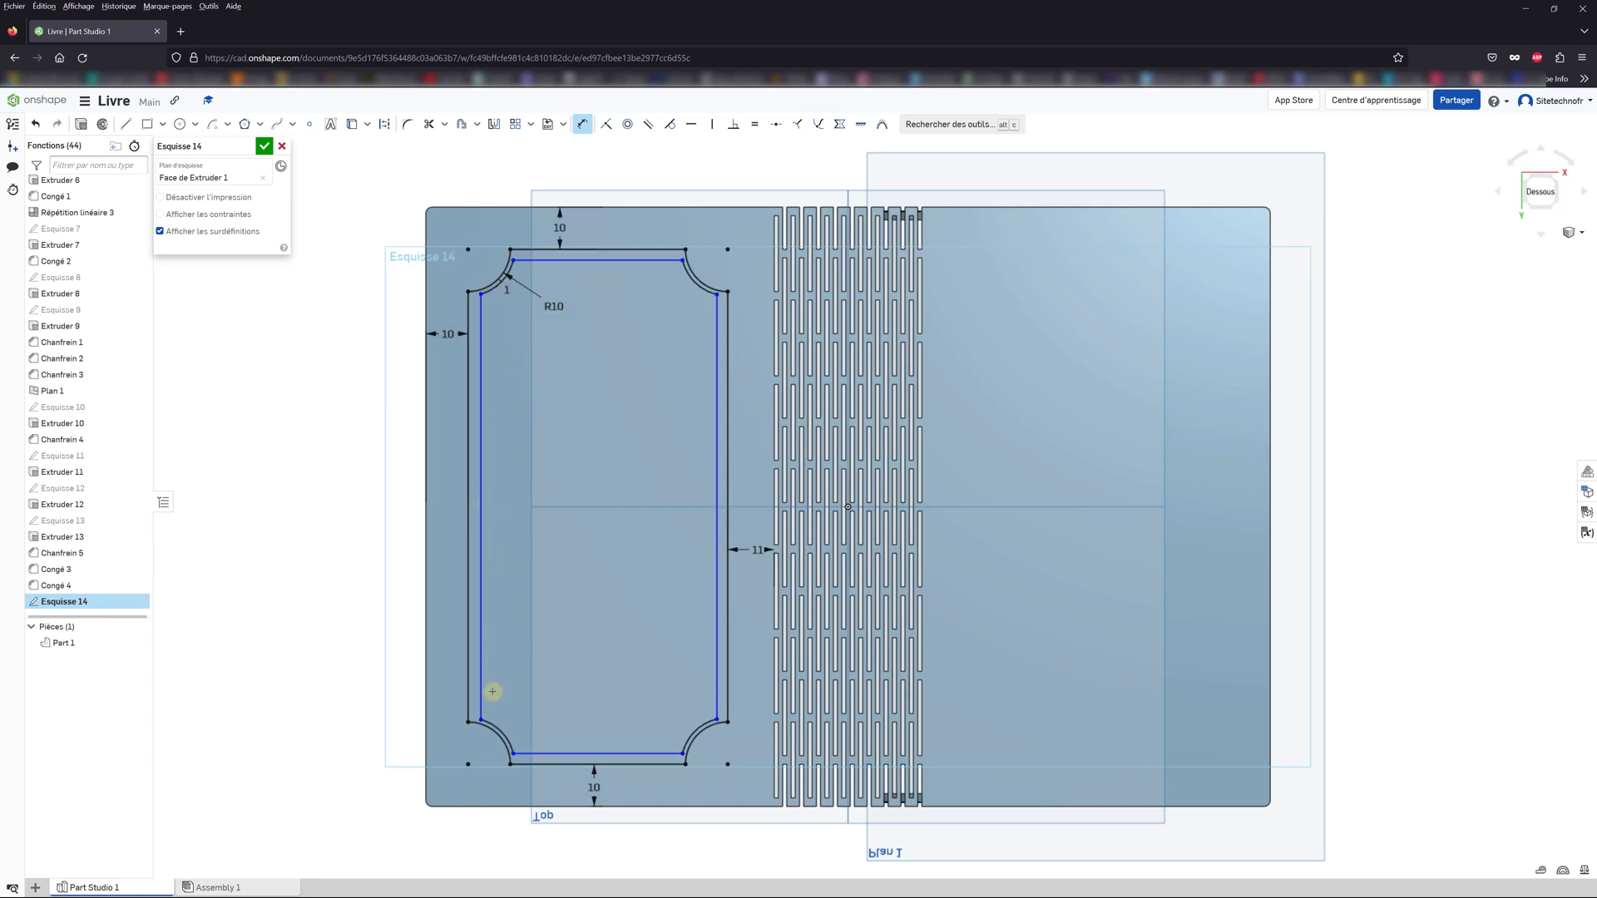
Step: Dimension the inner contour's upper and lower short lines 1 mm from the matching outer lines
click(605, 249)
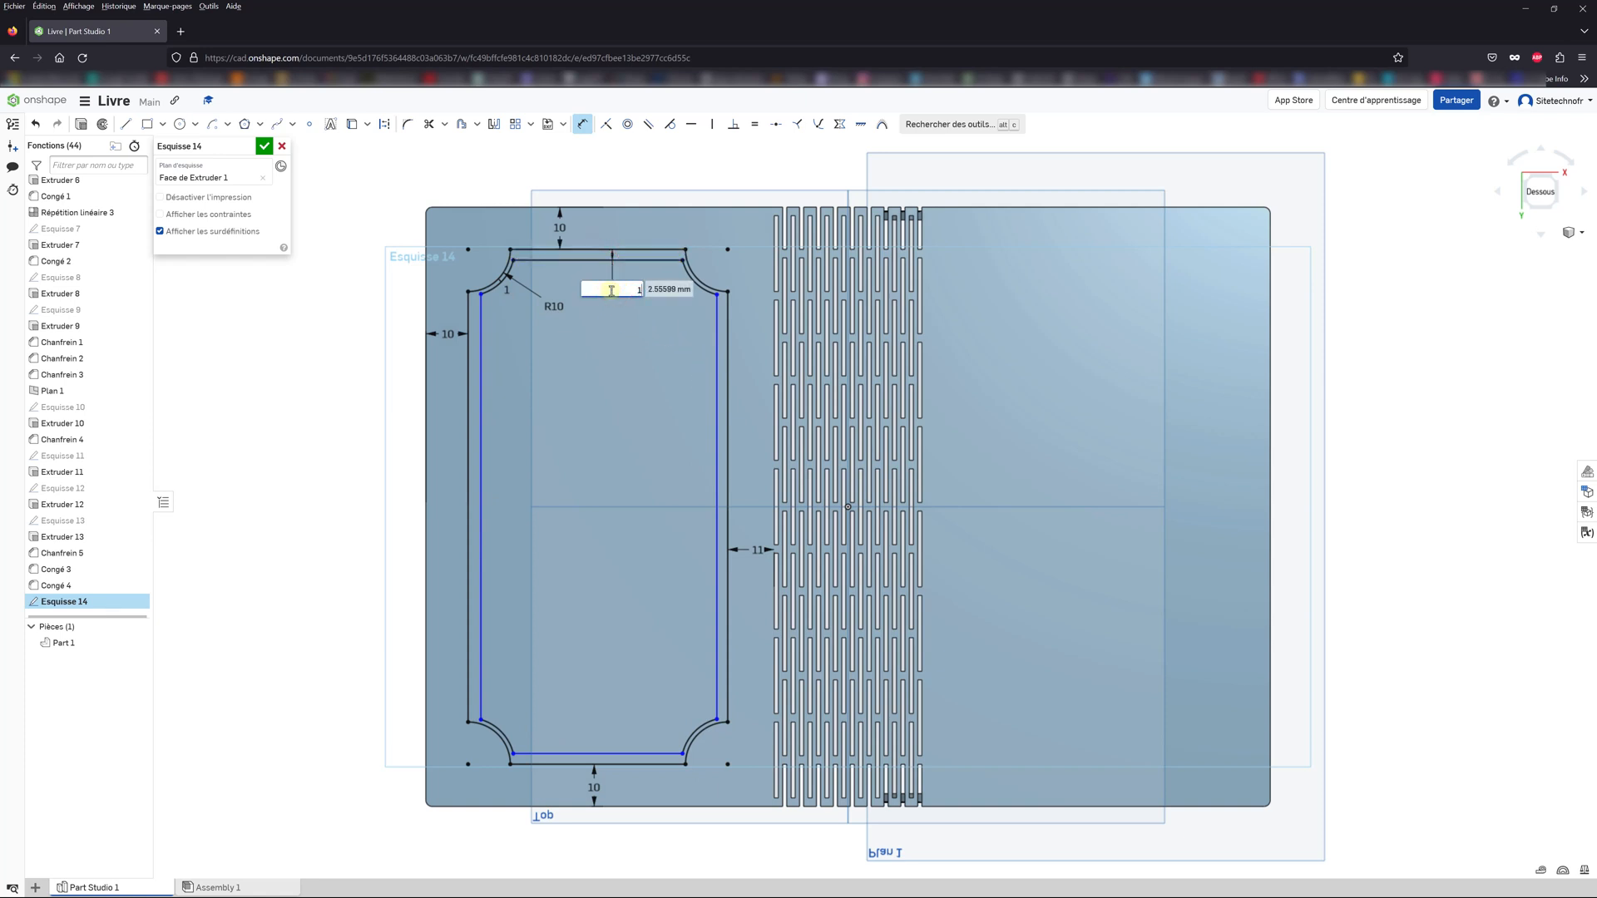
key(Return)
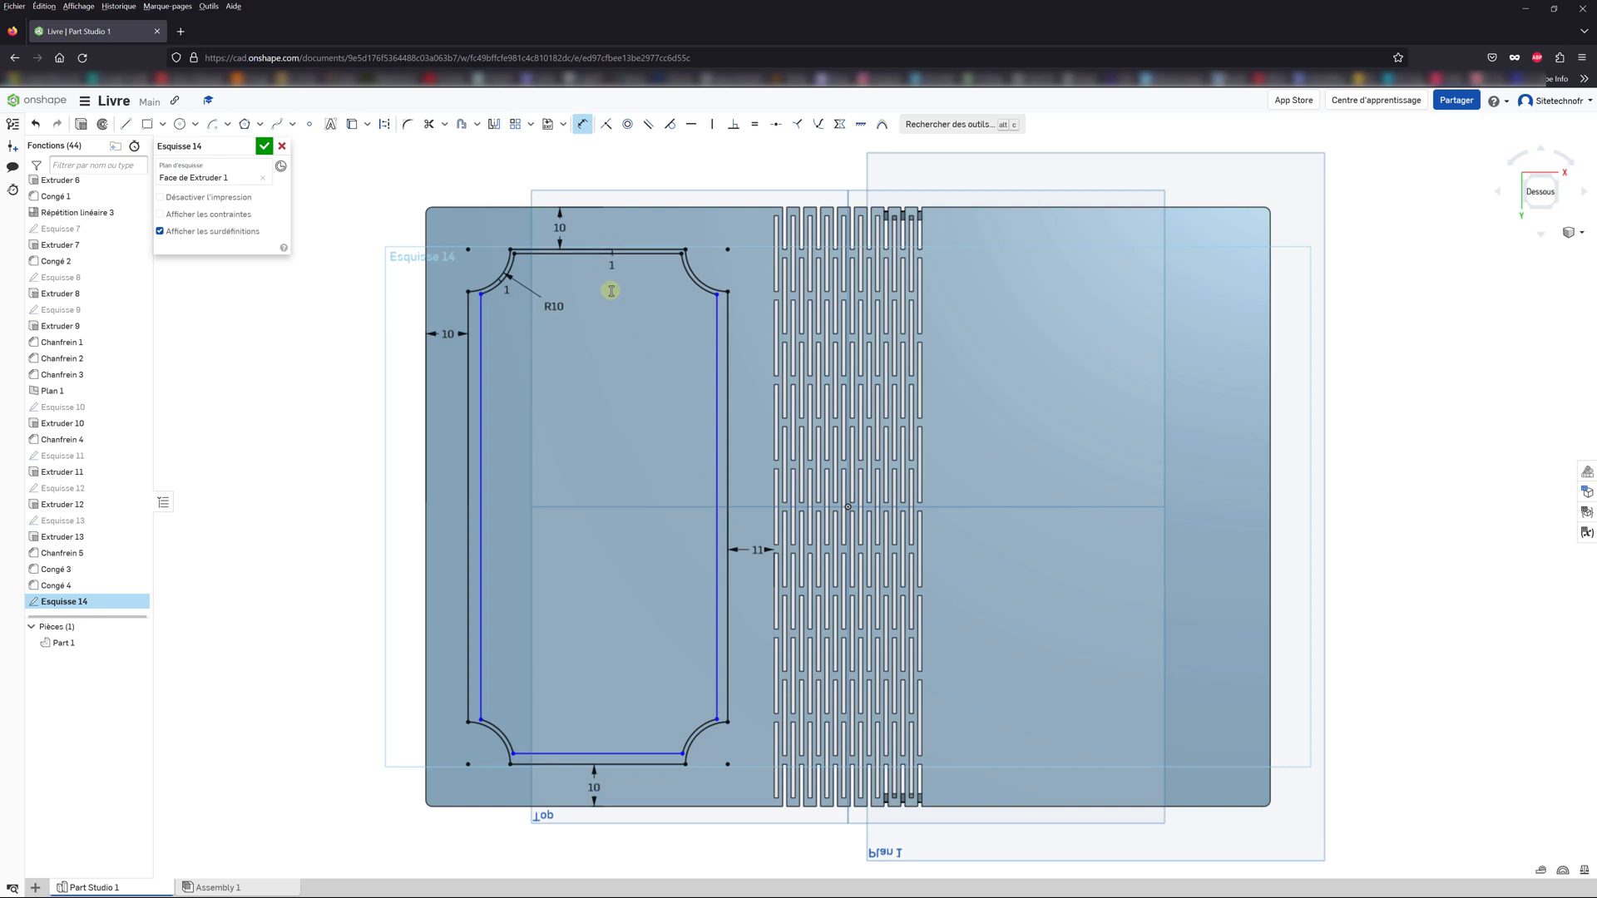
click(642, 765)
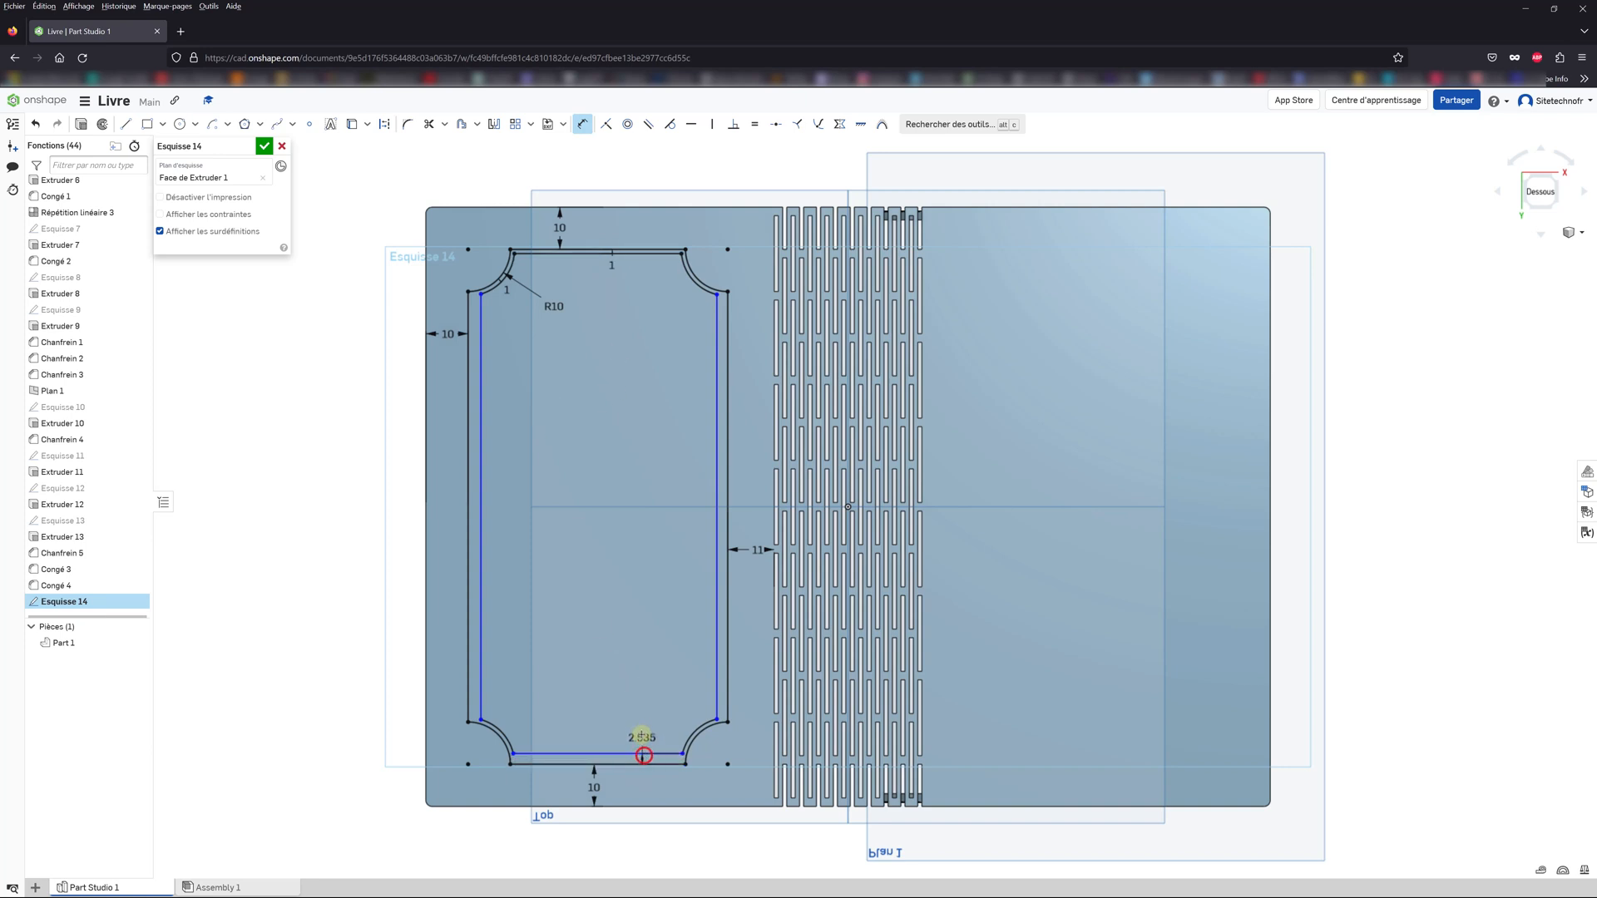
text(1)
key(Return)
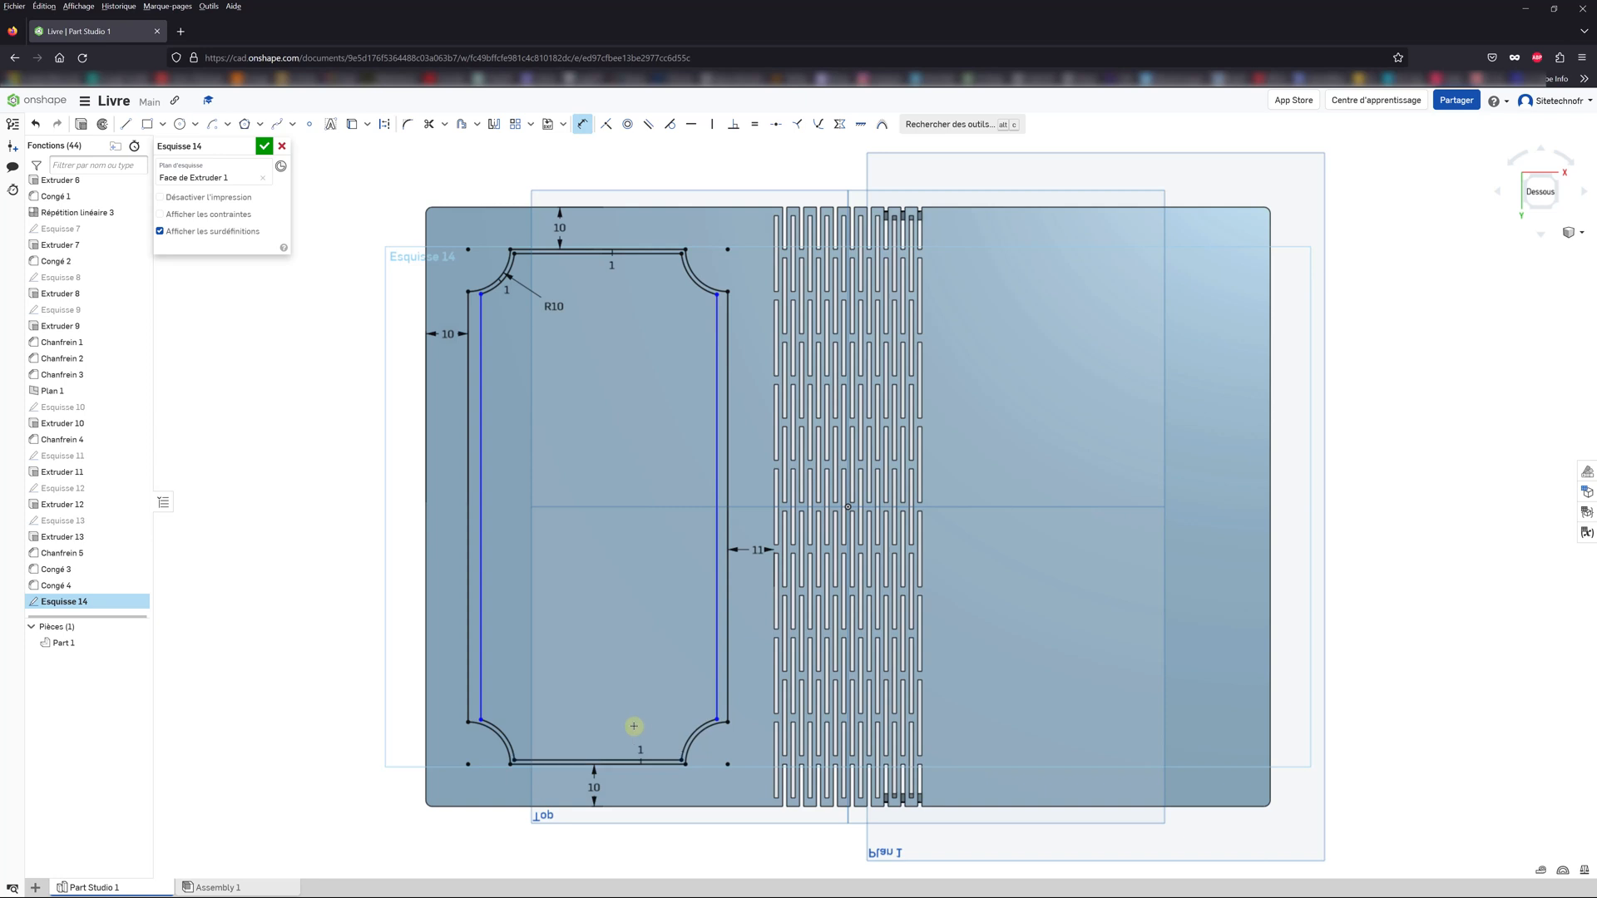
Step: Dimension both long lines of the inner contour 1 mm from the matching outer lines
click(471, 609)
text(1)
key(Return)
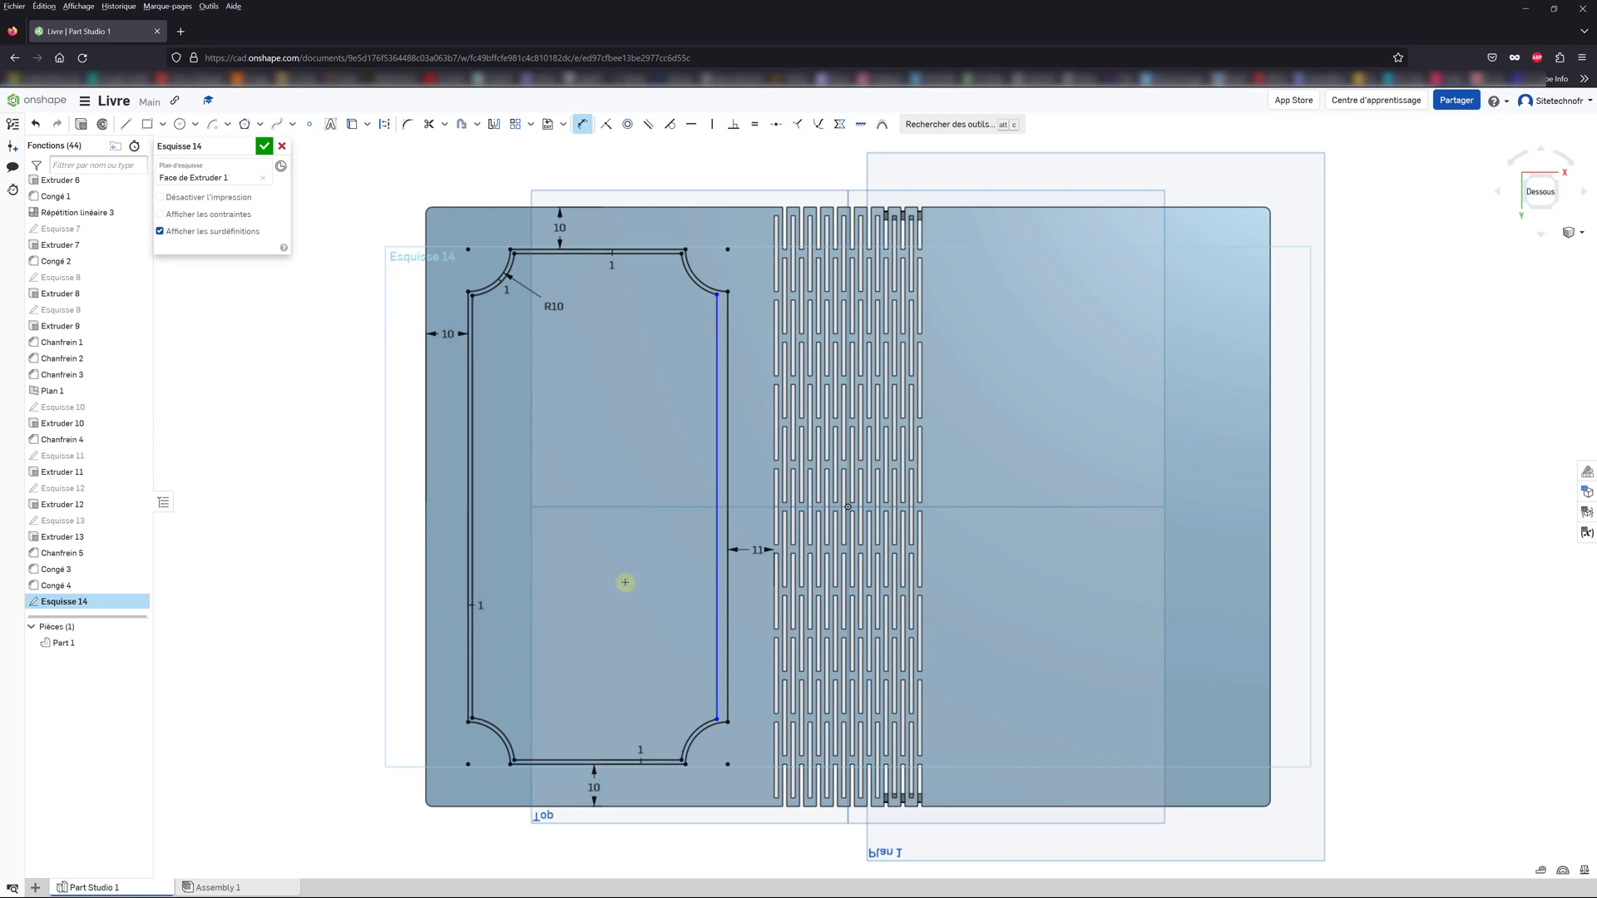
click(727, 582)
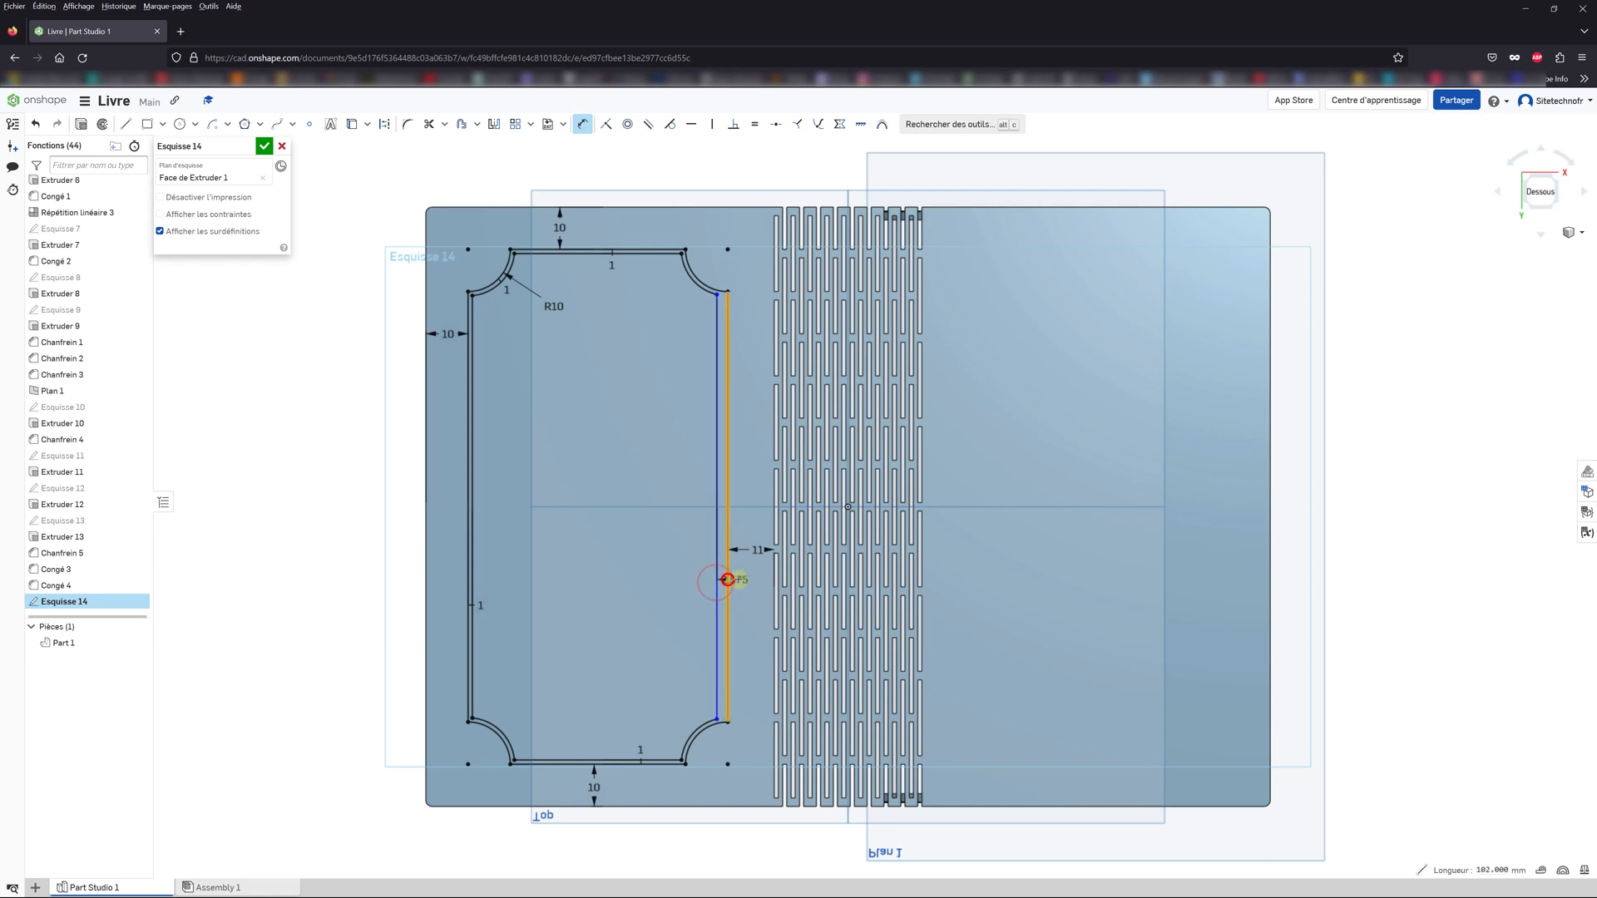
text(1)
key(Return)
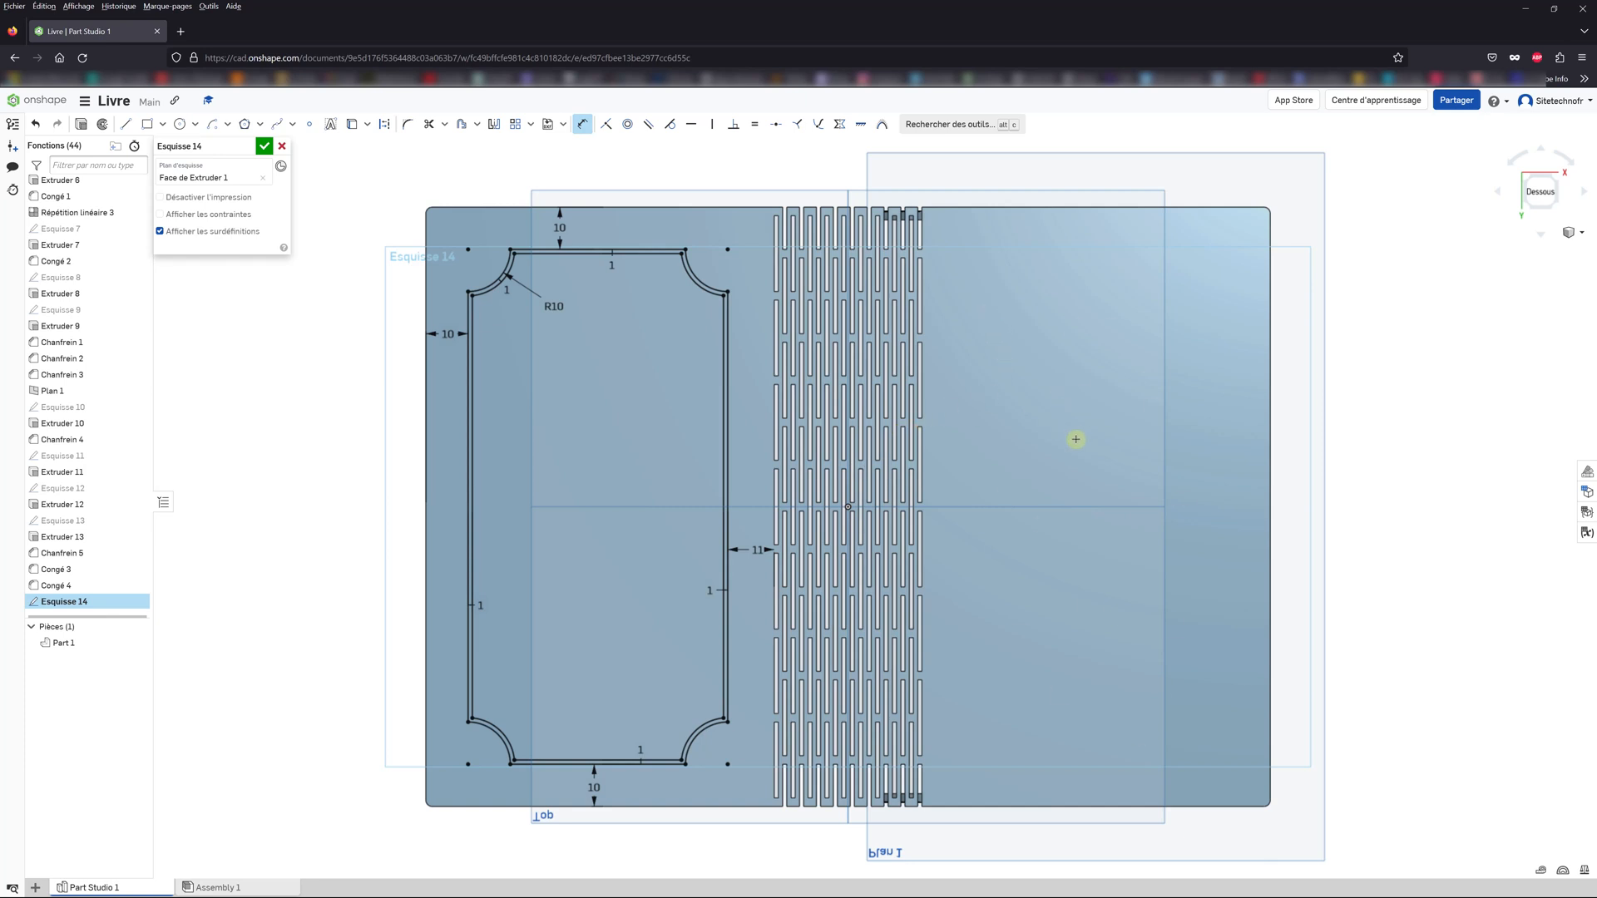
Step: Sketch a second frame on the opposite cover from four concave centre-point corner arcs joined by straight lines
click(212, 124)
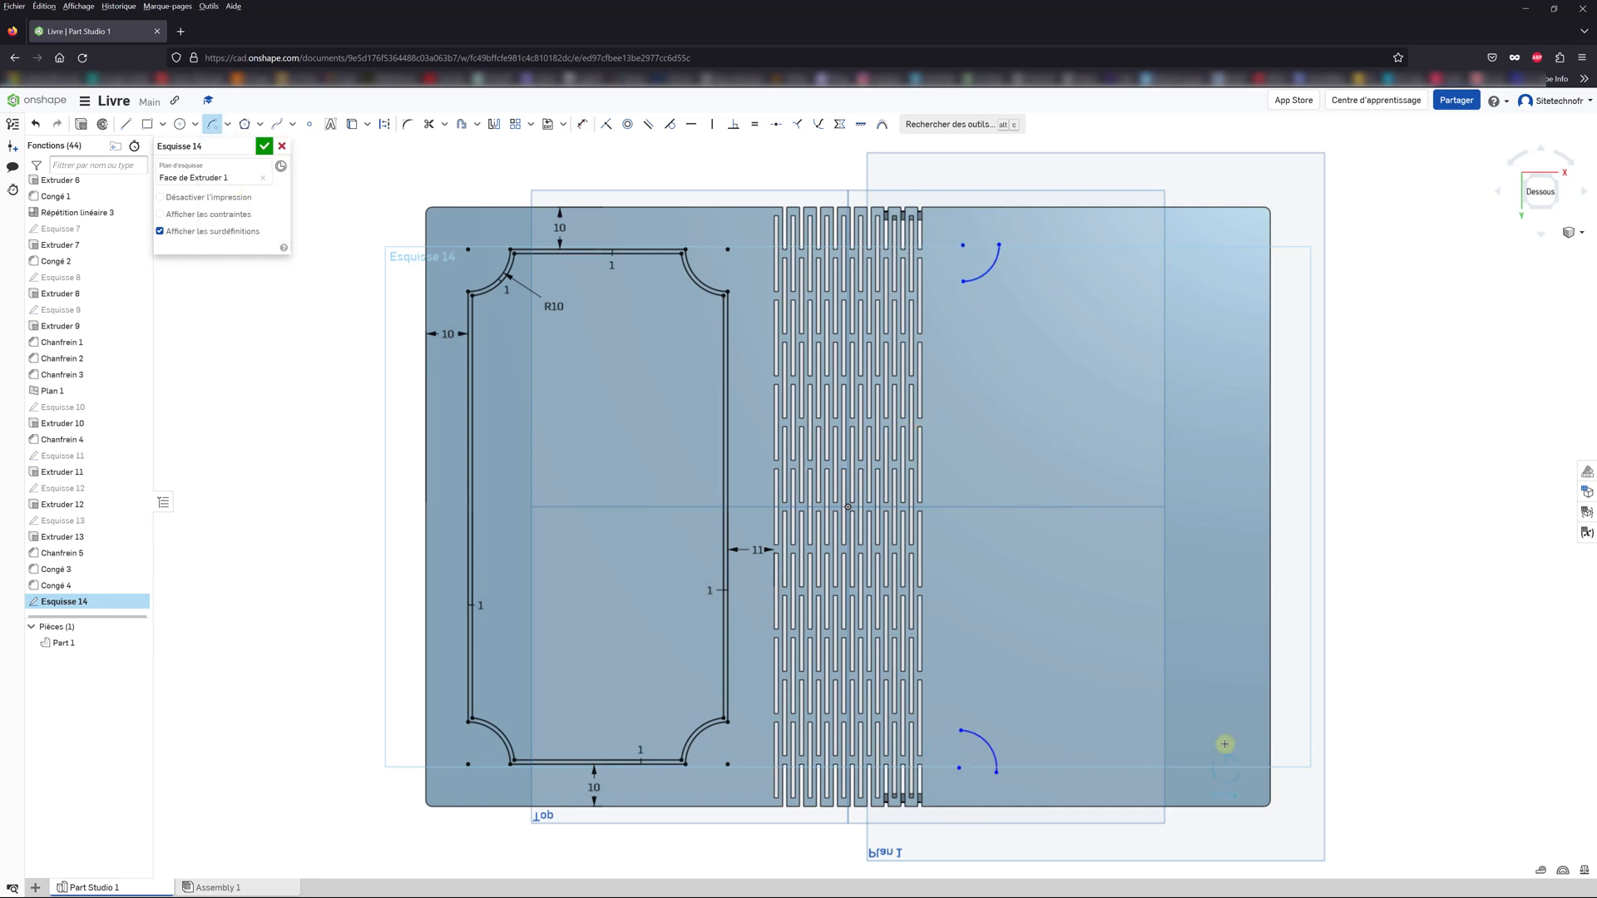
click(1188, 771)
click(1234, 275)
key(l)
drag(999, 243, 1194, 242)
drag(1233, 276, 1224, 732)
mouse_move(1189, 772)
mouse_down()
mouse_move(997, 772)
mouse_move(962, 281)
mouse_up()
Step: Constrain the second frame's short lines horizontal and its long lines vertical
key(h)
click(1096, 243)
key(v)
click(1229, 499)
Step: Make the second frame's corner arcs equal to the first frame's R10 corner arc
key(e)
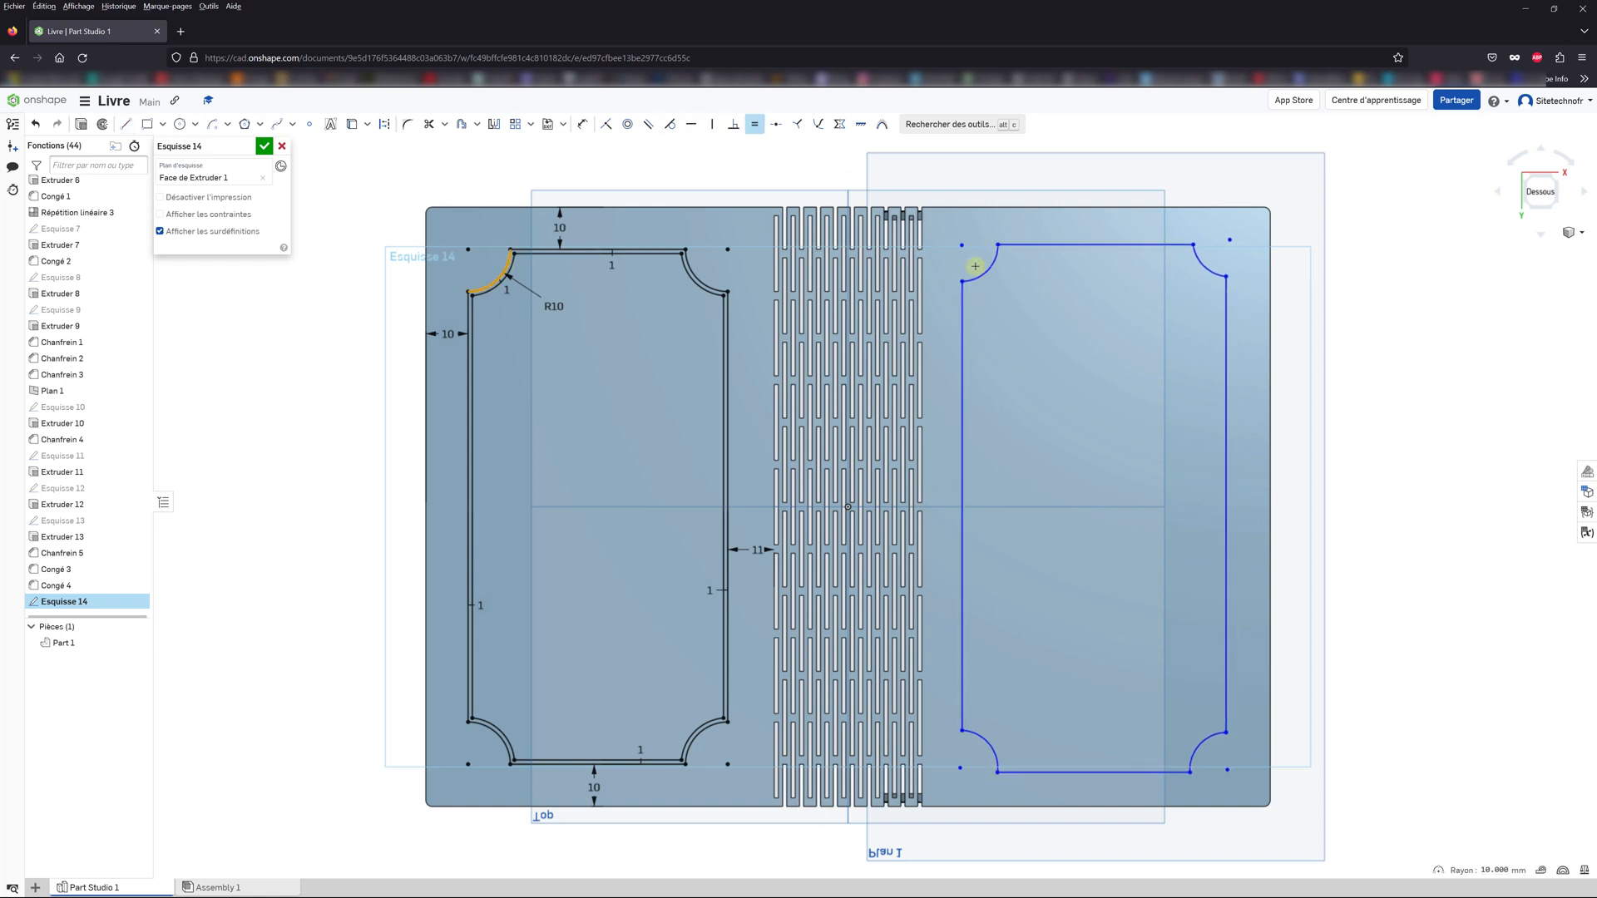
click(975, 266)
click(509, 273)
Step: Align the centres of the second frame's corner arcs with horizontal and vertical constraints
click(965, 242)
key(h)
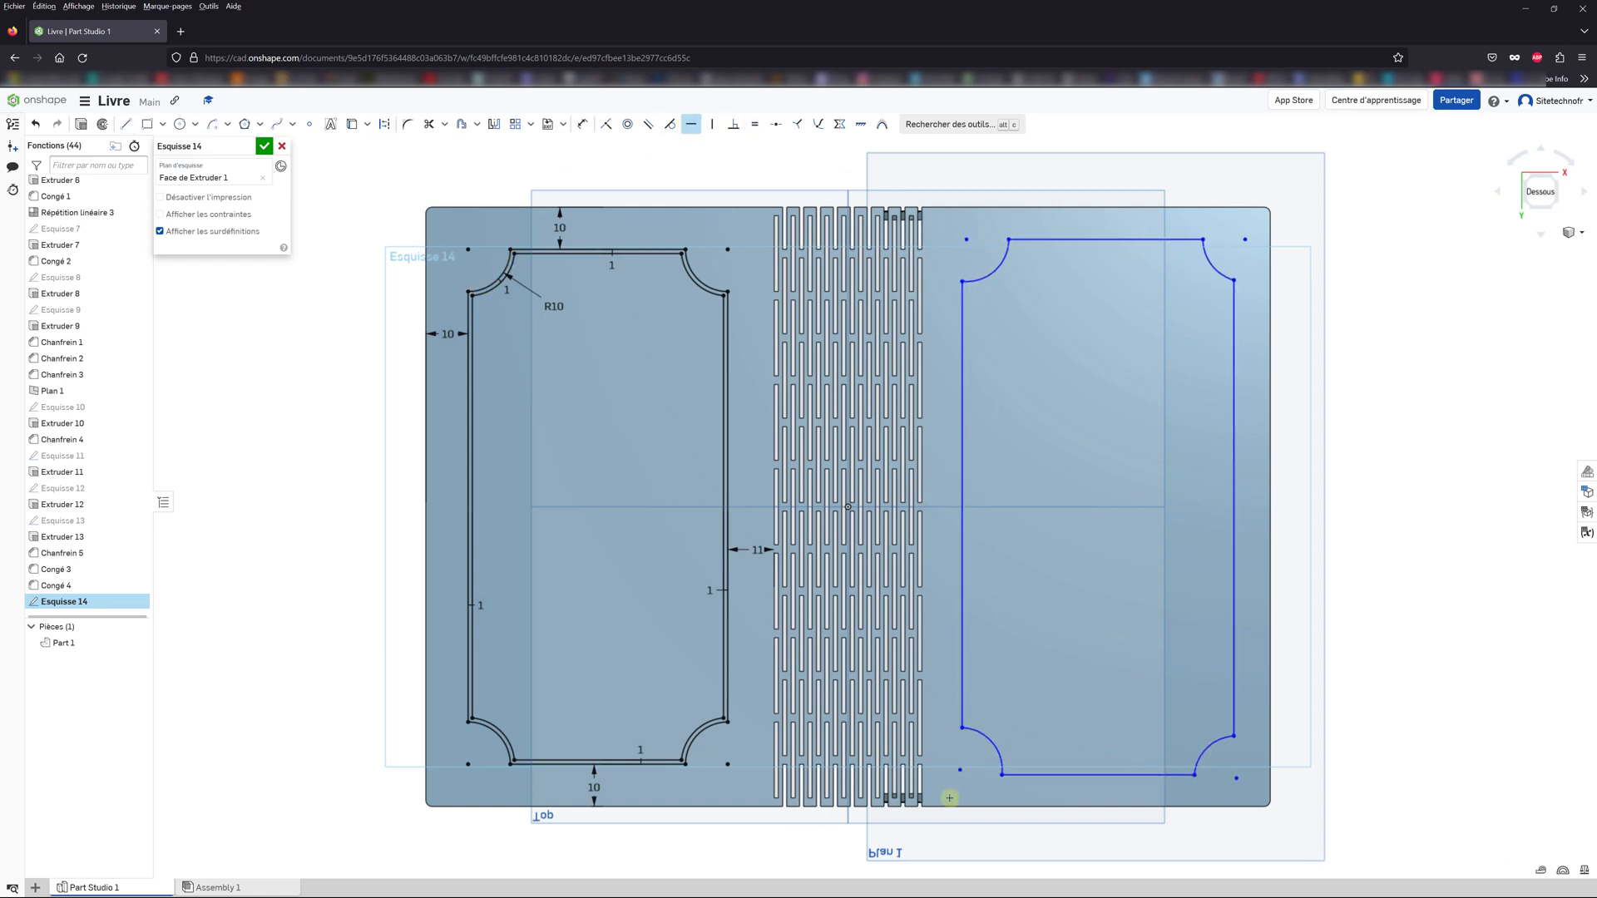
click(960, 769)
click(1236, 778)
key(v)
click(962, 724)
click(1233, 732)
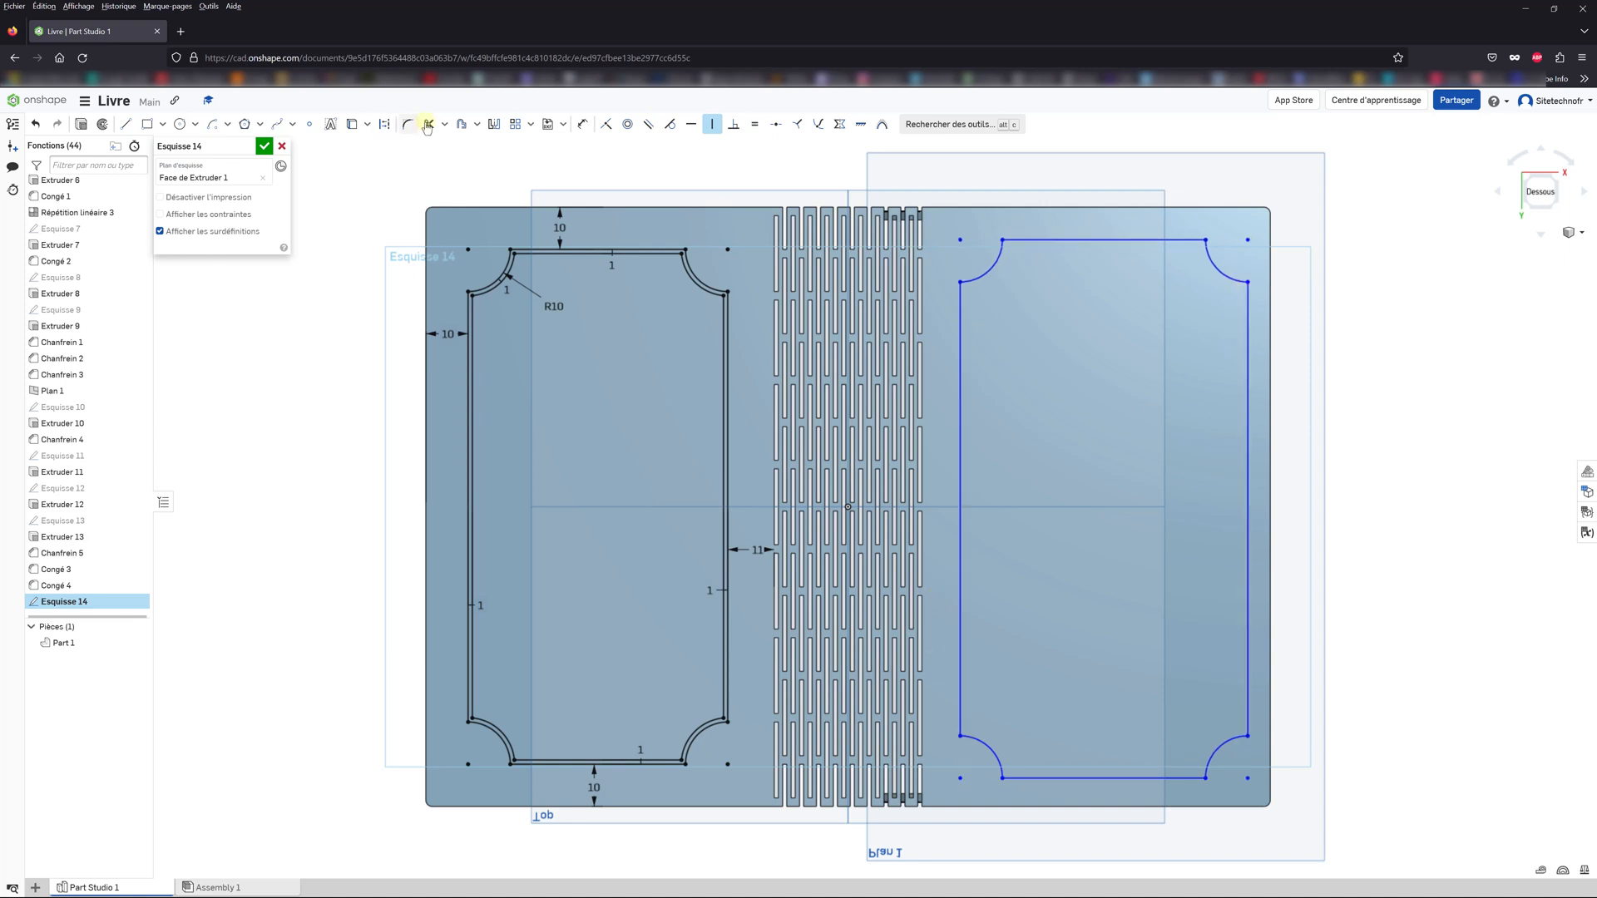
Step: Dimension the second frame 10 mm from the cover's upper, lower and outer edges and 11 mm from the hinge slots
key(d)
click(1058, 250)
click(1105, 791)
click(1262, 631)
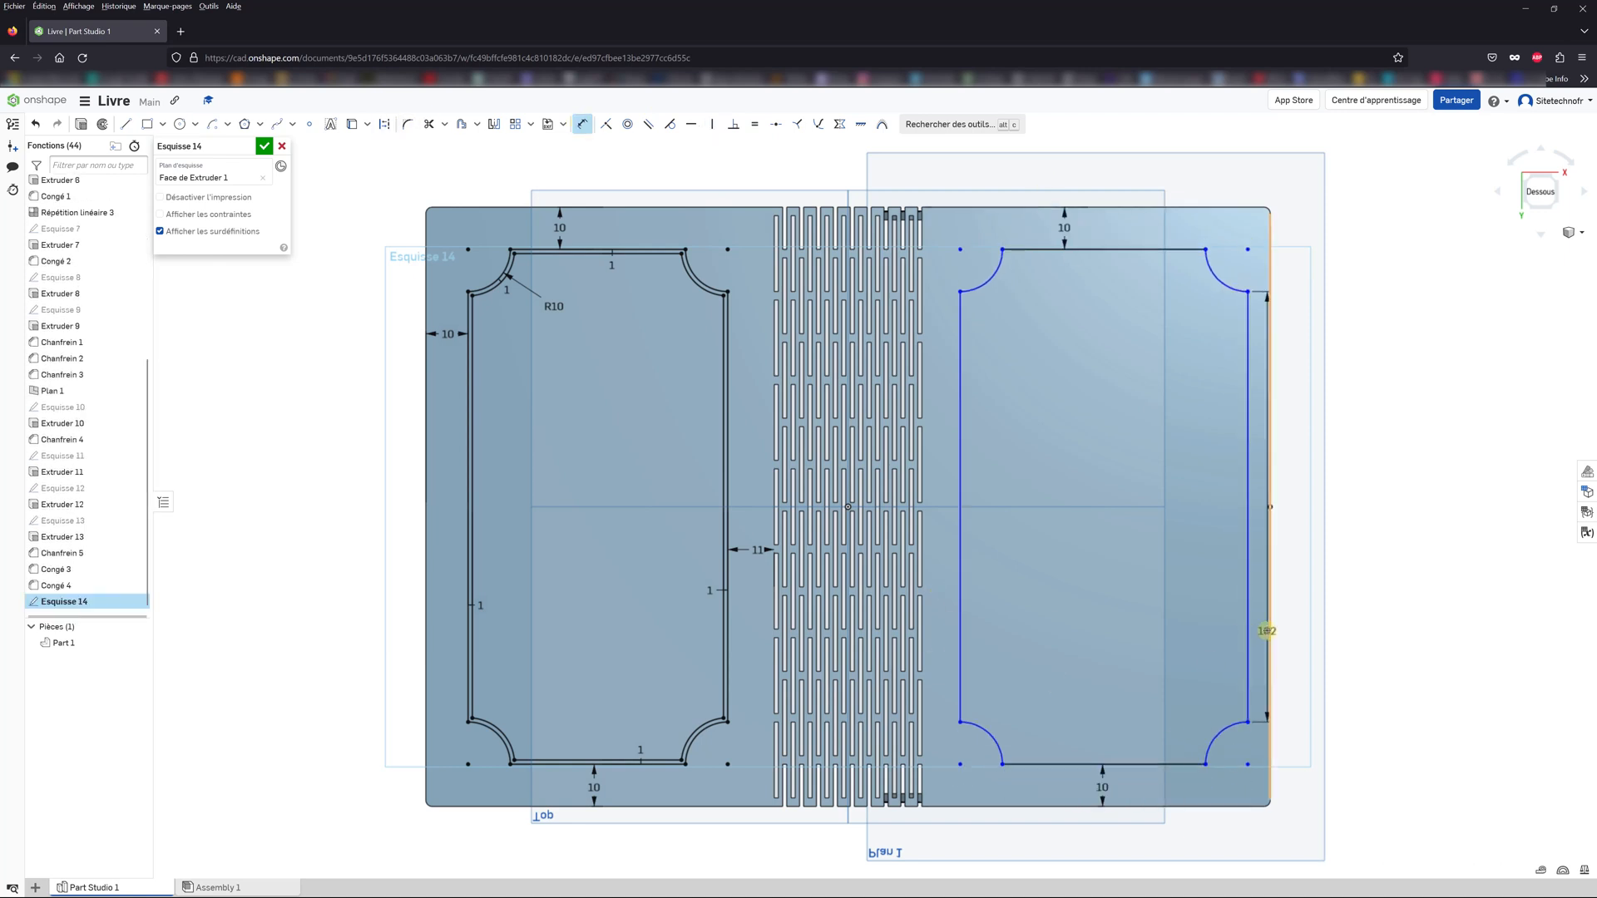
click(960, 561)
click(945, 558)
Step: Draw a centre-point arc inside each corner of the second frame, concentric with the existing arcs, the upper outer one about 14.8 mm in radius
click(227, 124)
click(250, 178)
click(987, 306)
click(1023, 749)
click(1171, 752)
click(1168, 268)
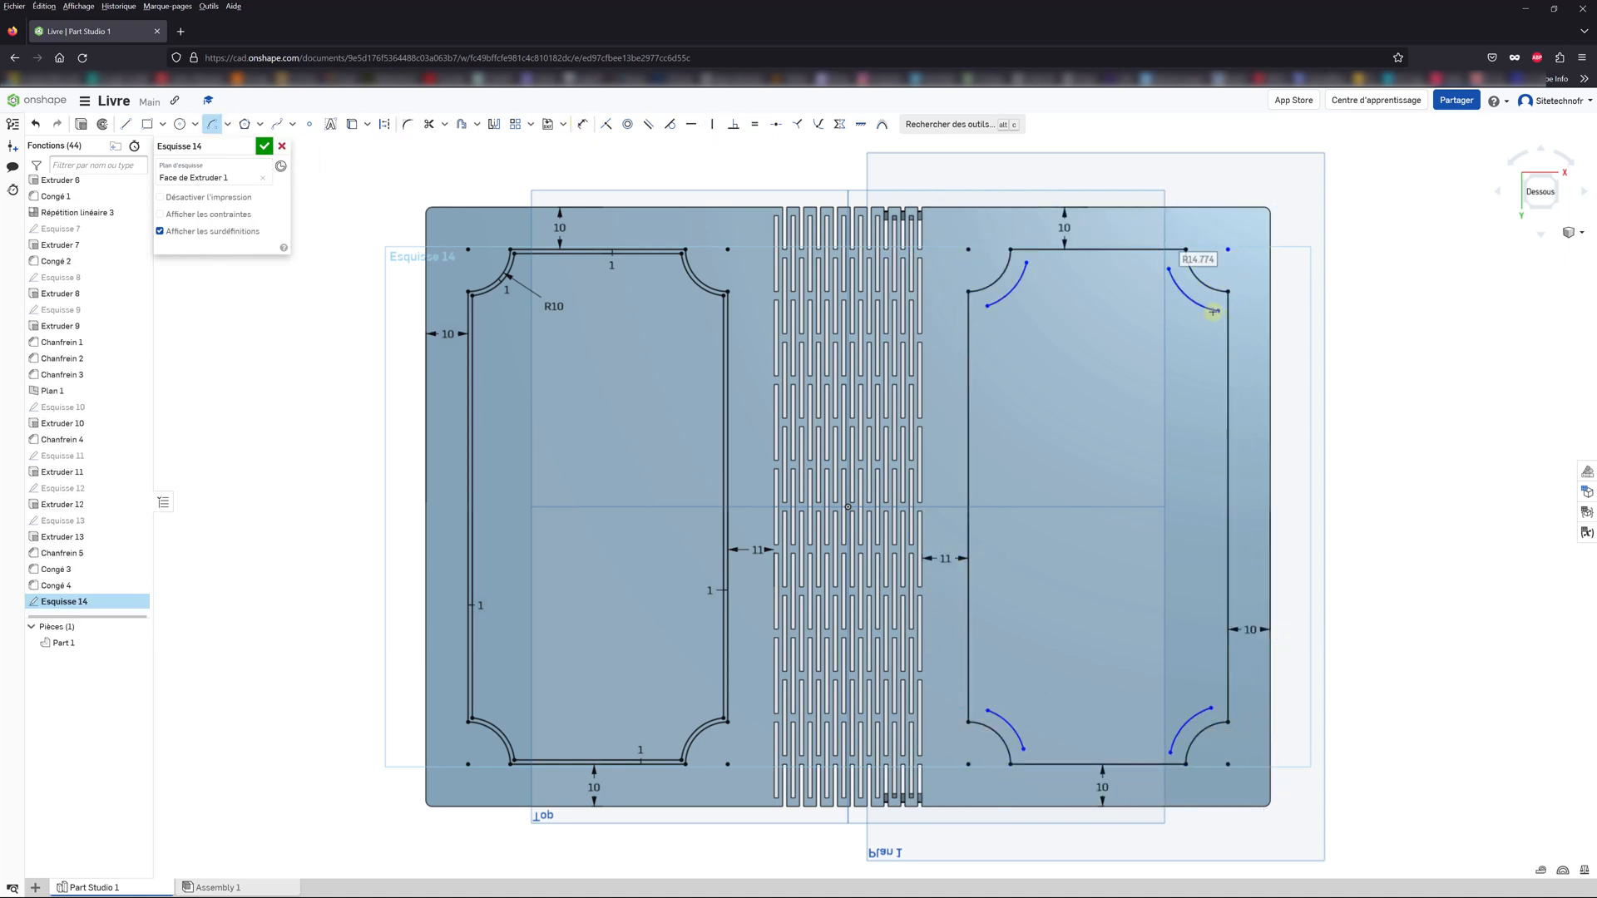
click(1216, 310)
Step: Join the ends of the second frame's inner arcs with four straight lines to close its inner contour
key(l)
drag(1026, 263, 1169, 262)
drag(1218, 310, 1211, 708)
drag(1023, 749, 1170, 749)
drag(987, 711, 987, 306)
Step: Constrain the second frame's inner contour with vertical side lines and equal corner arcs
key(v)
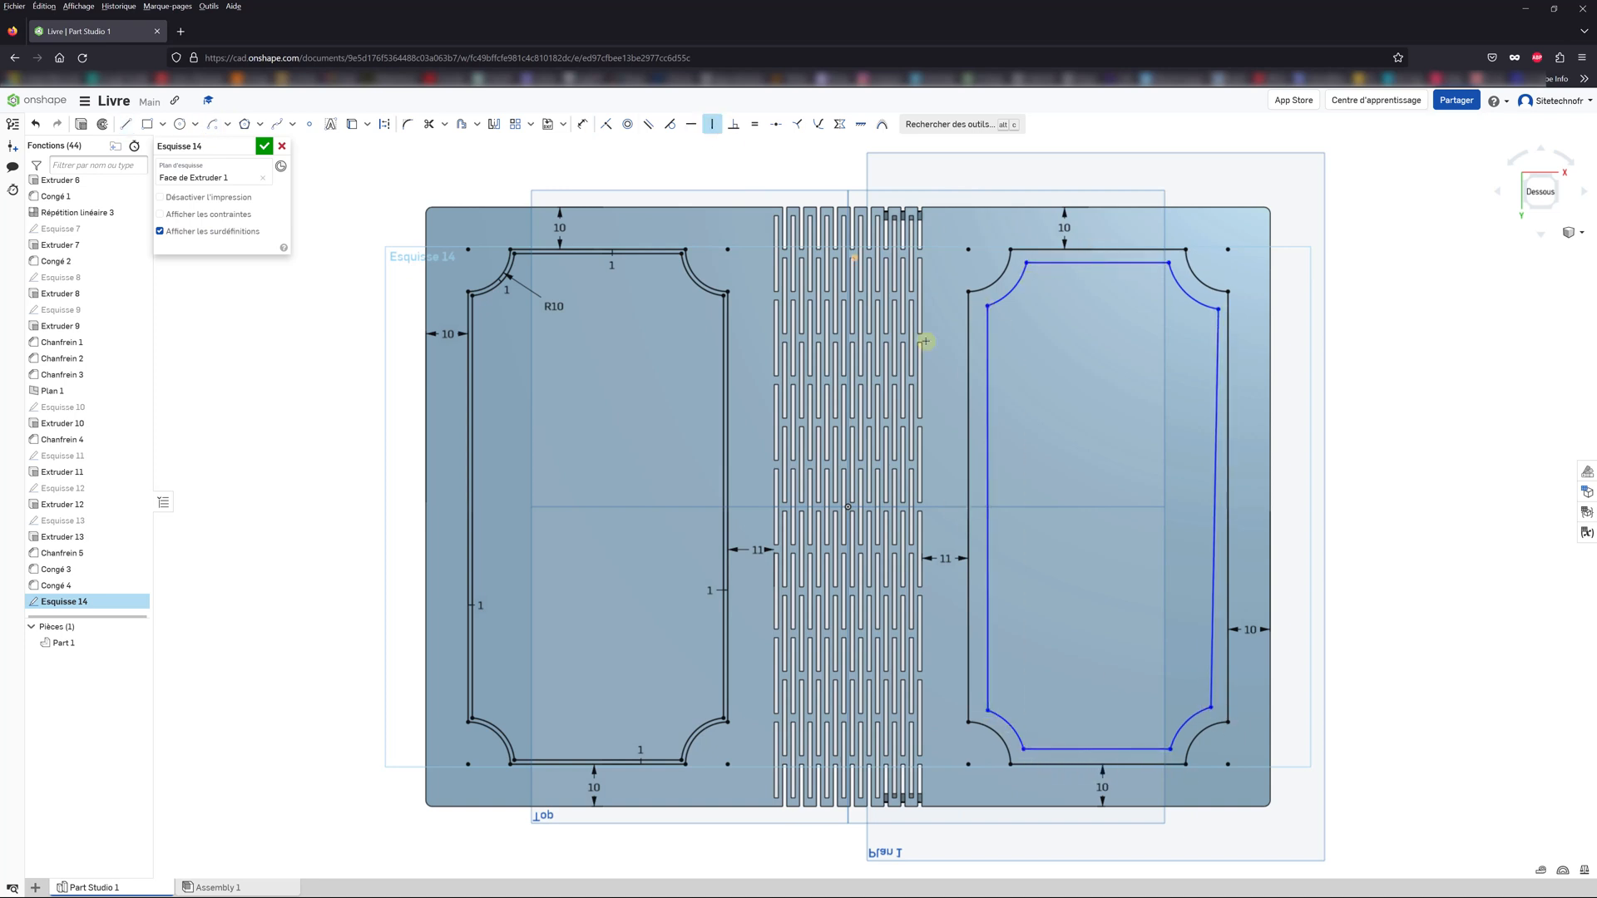
click(1215, 499)
key(e)
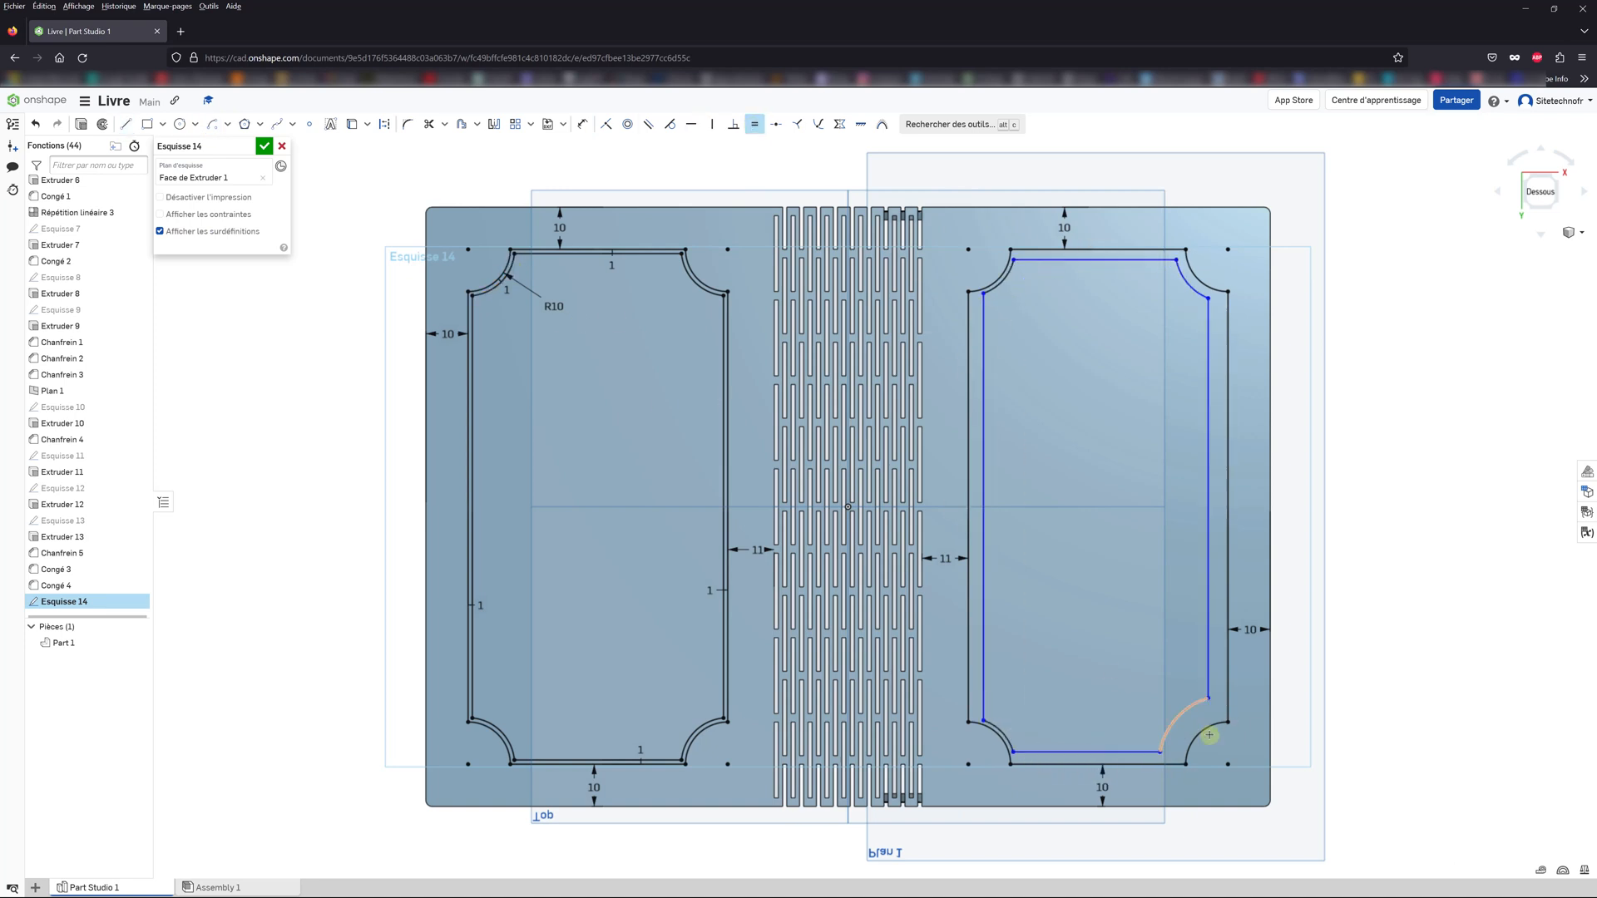
Step: Dimension the second frame's inner lines 1 mm inside its outer contour, equalise the remaining corner arcs, and finish the sketch
key(d)
click(1081, 252)
click(979, 346)
click(1087, 759)
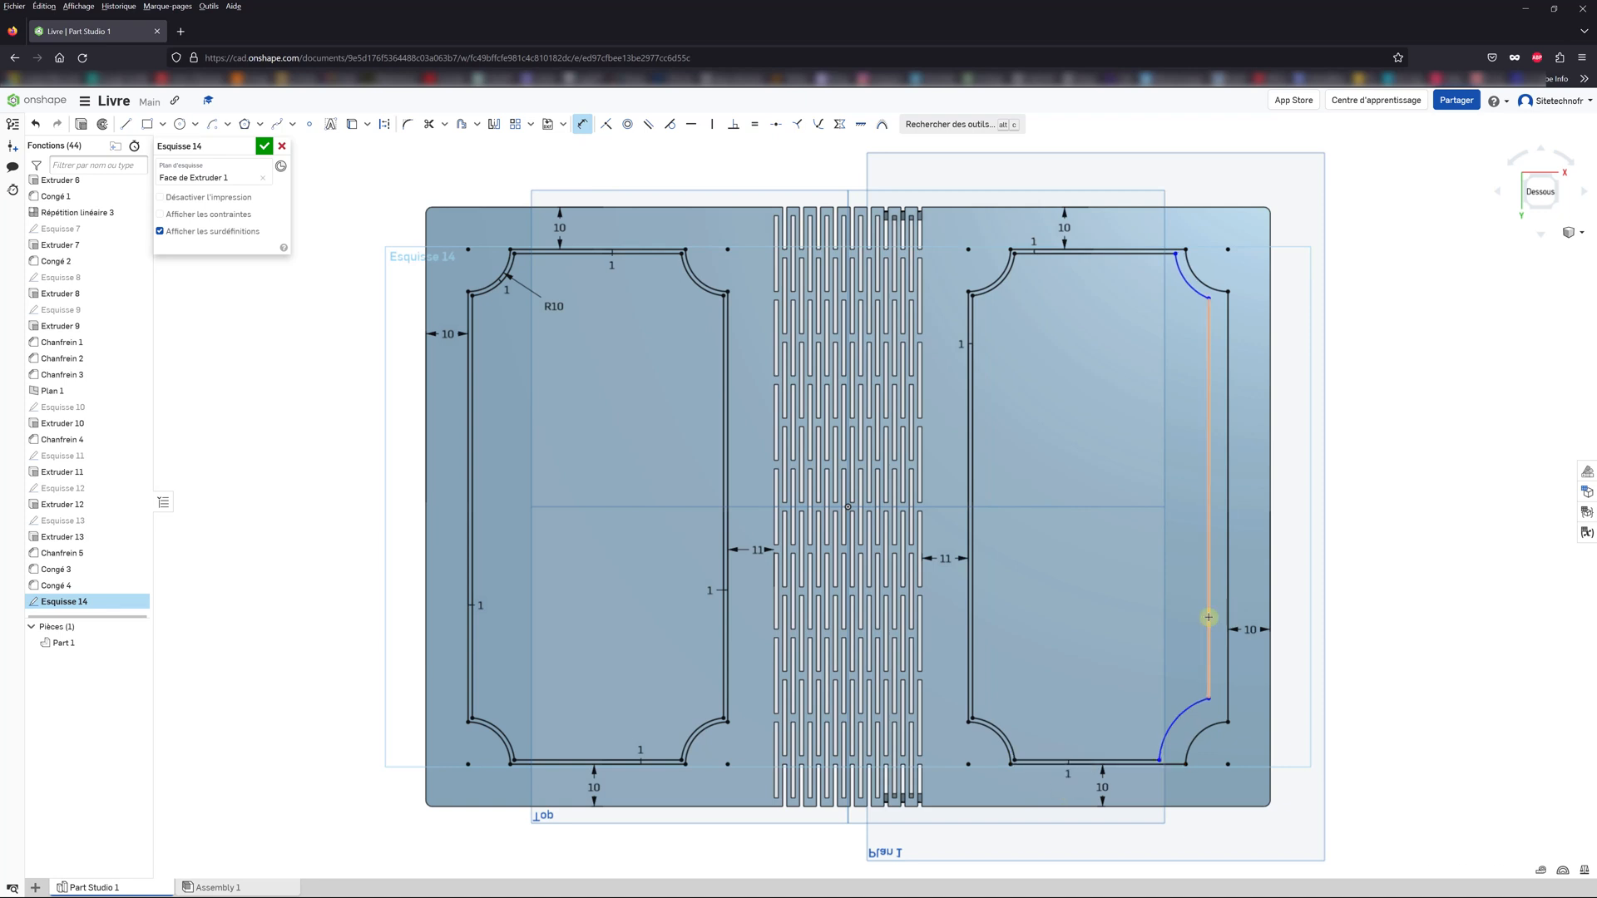
click(1208, 617)
key(e)
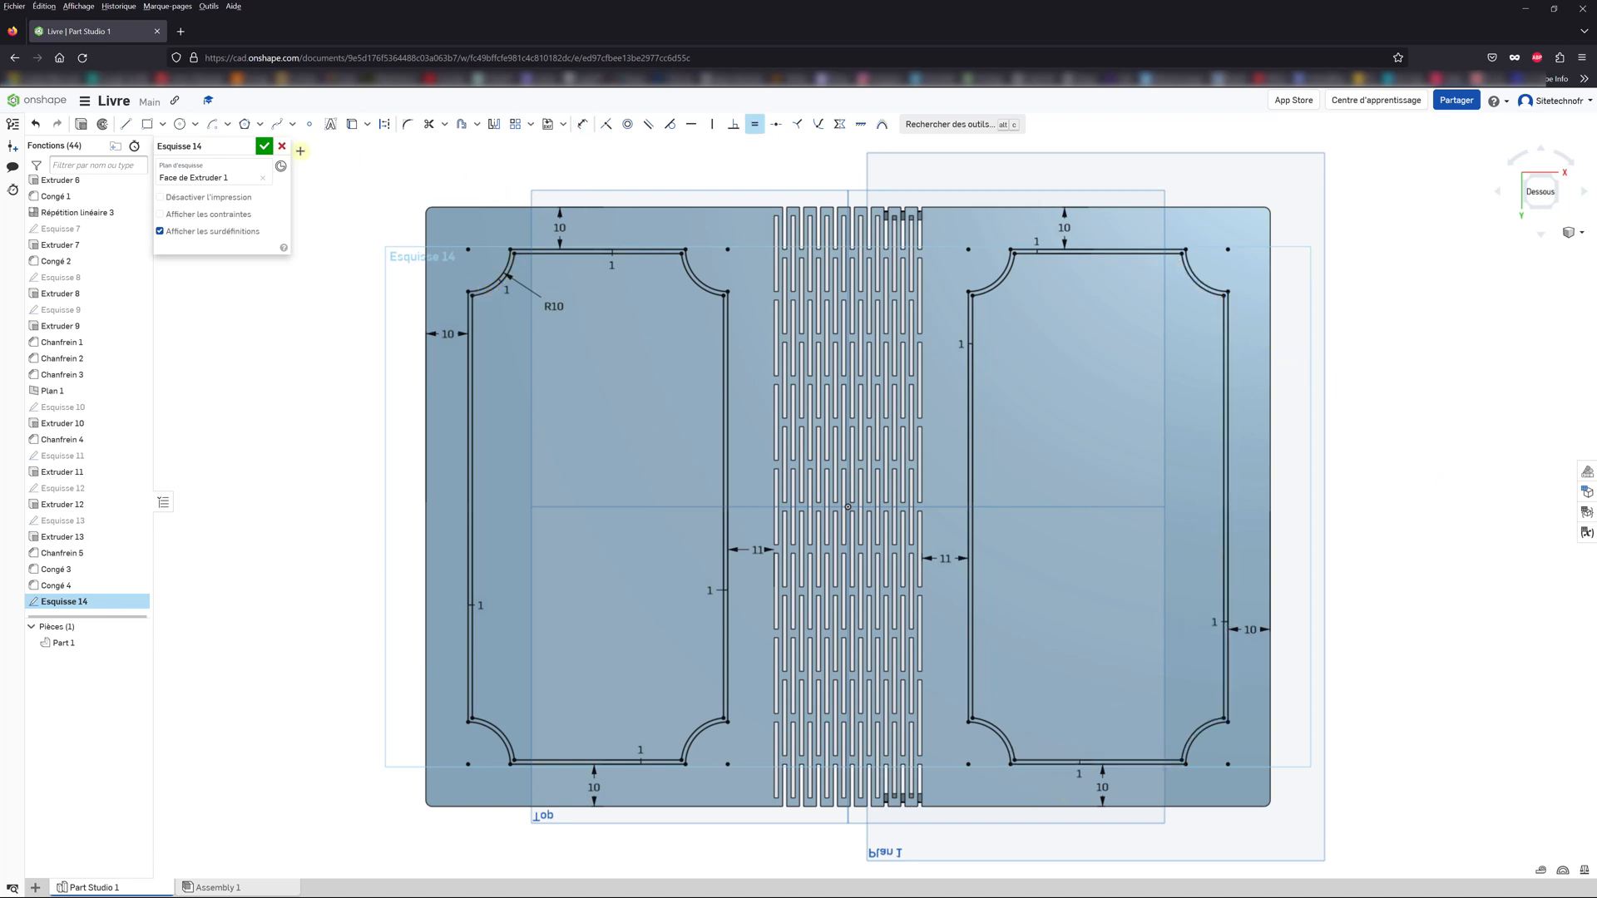
click(264, 147)
Step: Extrude the sketch's double-lined frames as a 0.2 mm deep removal into both covers' outer faces
mouse_move(381, 538)
right_down()
mouse_move(380, 453)
mouse_move(360, 455)
right_up()
click(72, 598)
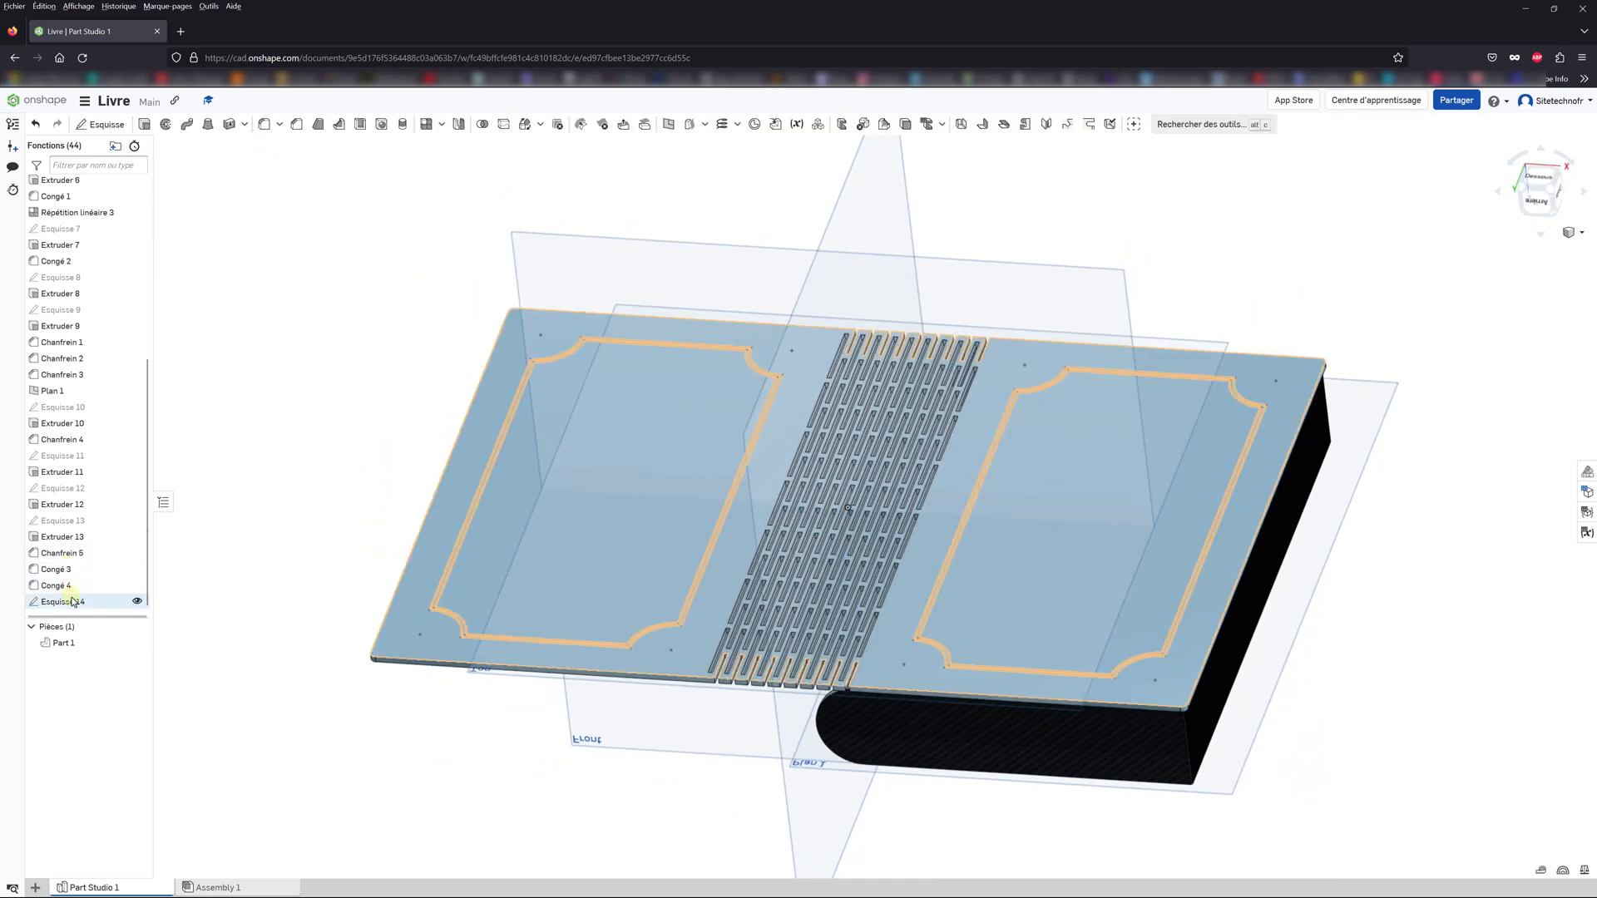
click(144, 124)
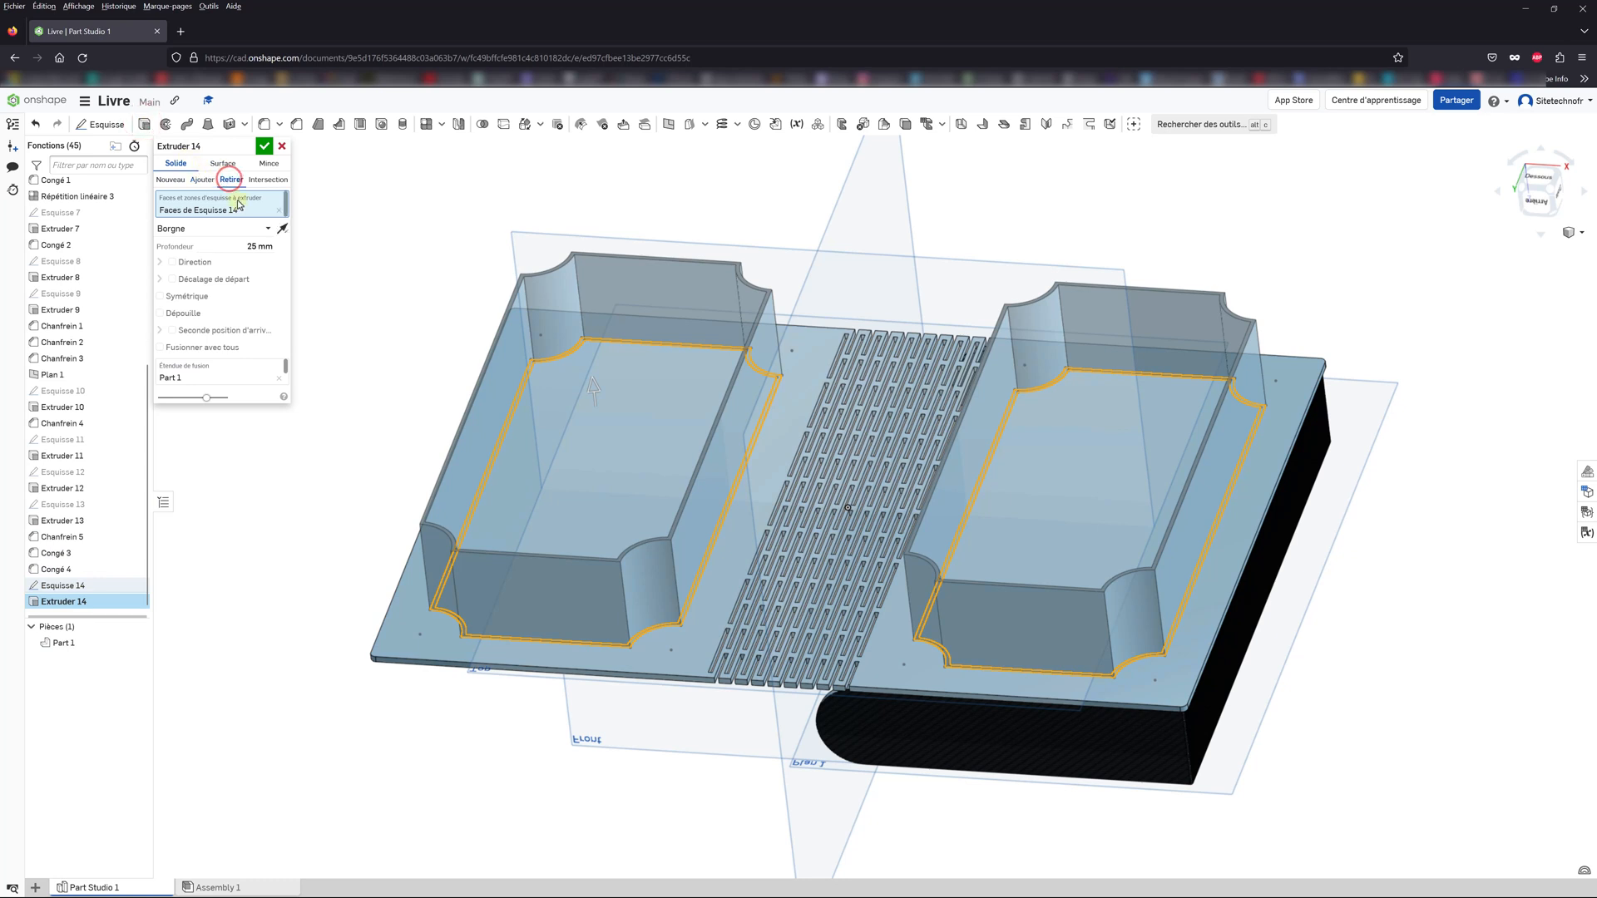
click(241, 244)
text(0)
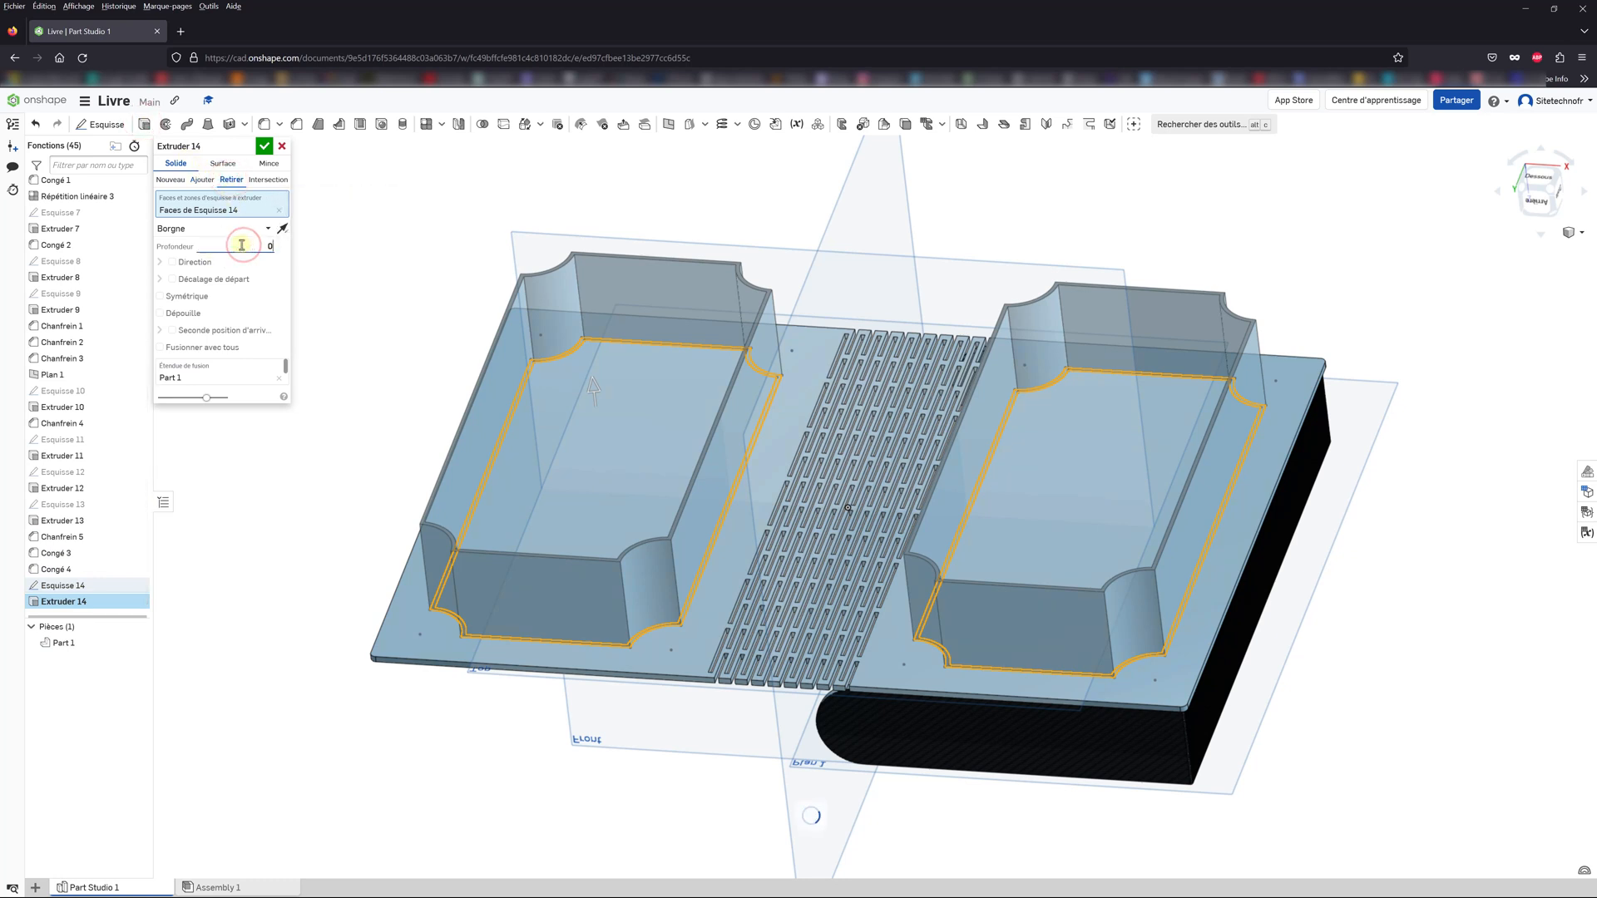
text(.2)
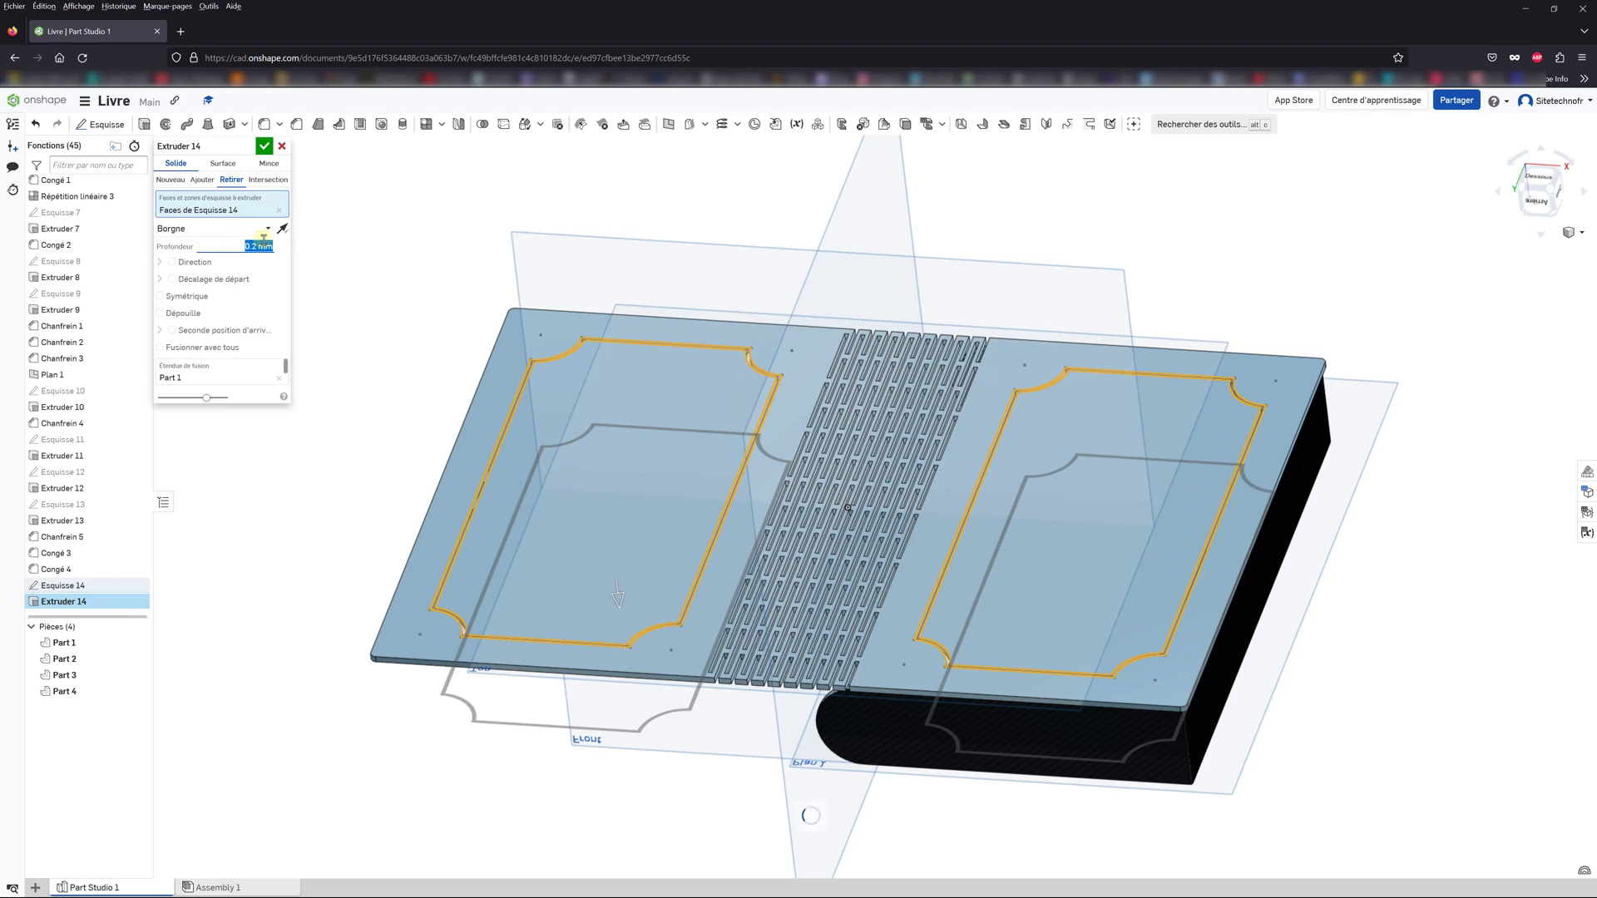
click(264, 146)
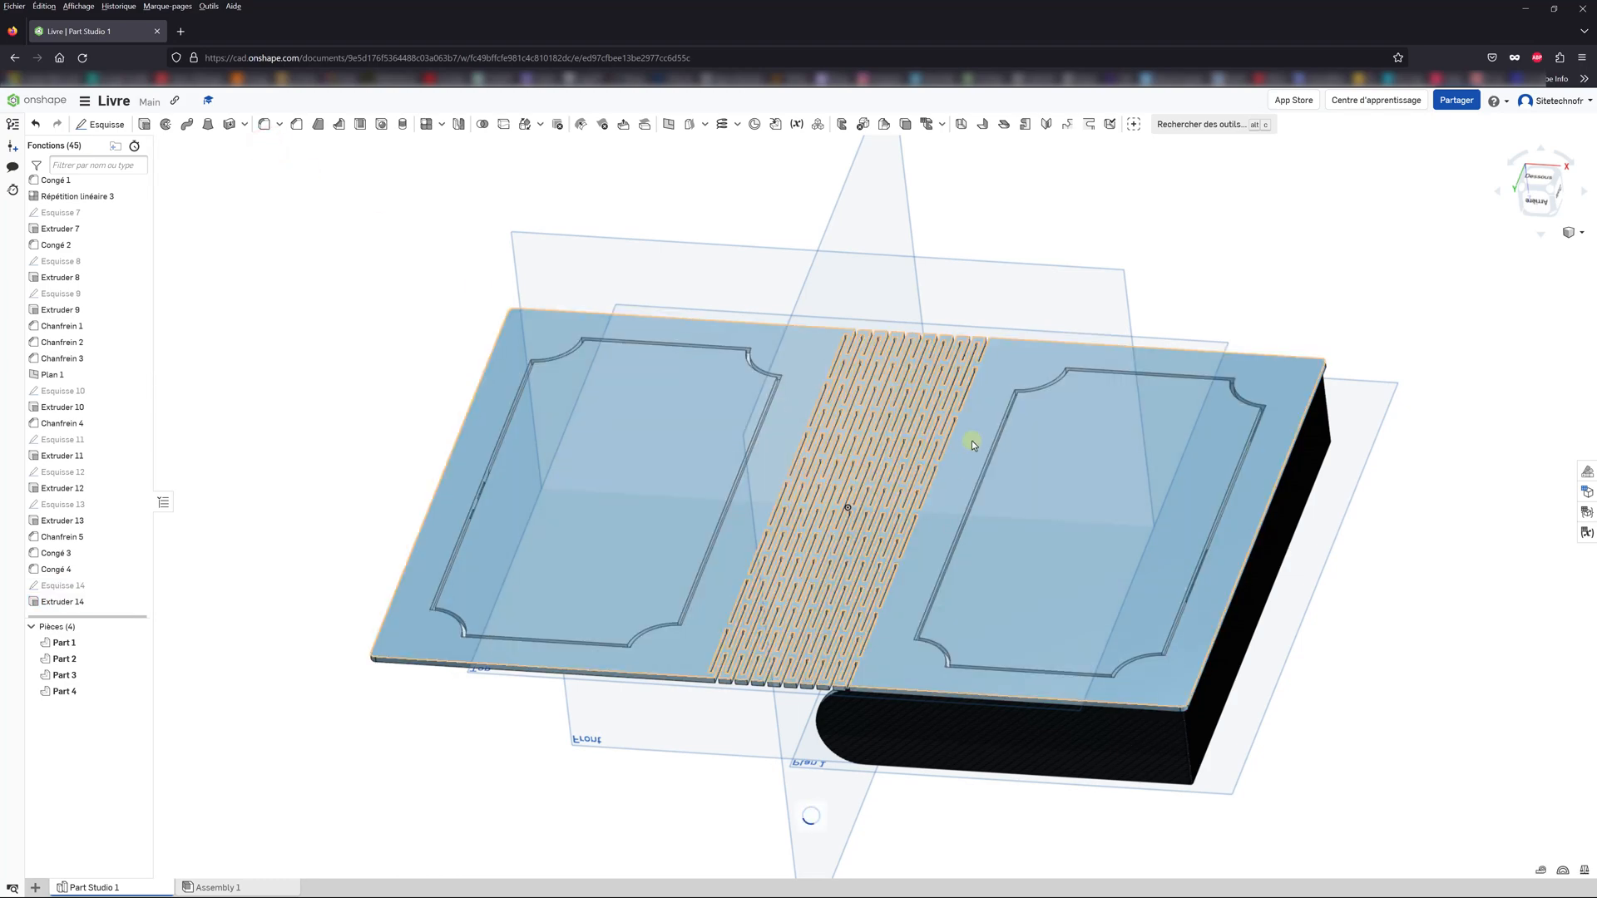
Step: Examine the finished box from its inner side in trimetric view
right_drag(971, 441, 1040, 333)
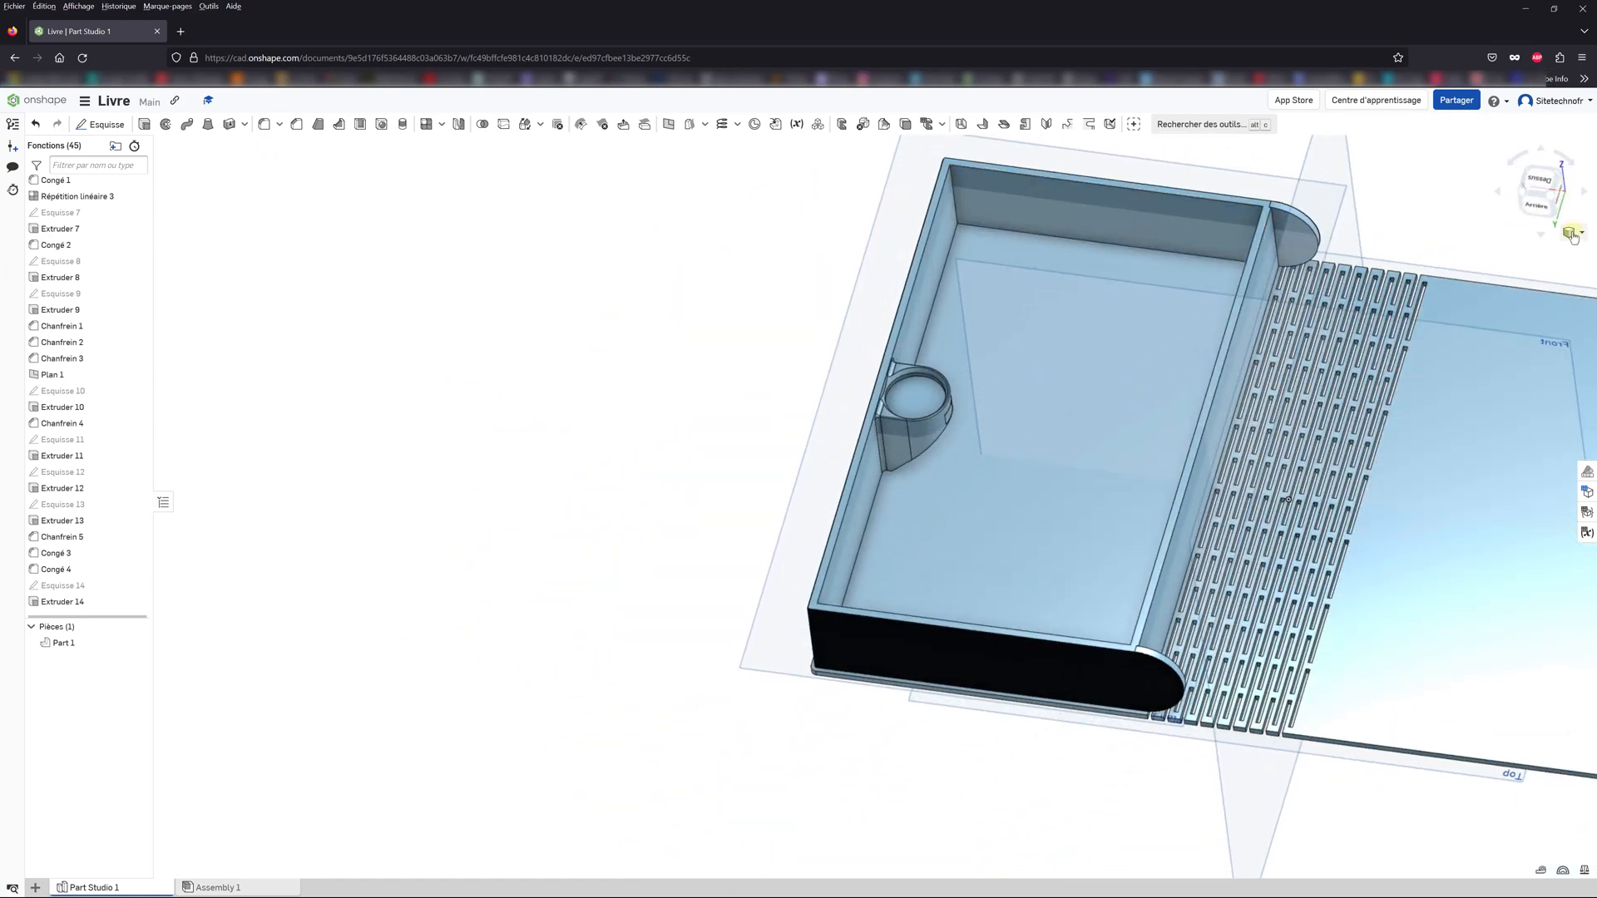
click(1581, 233)
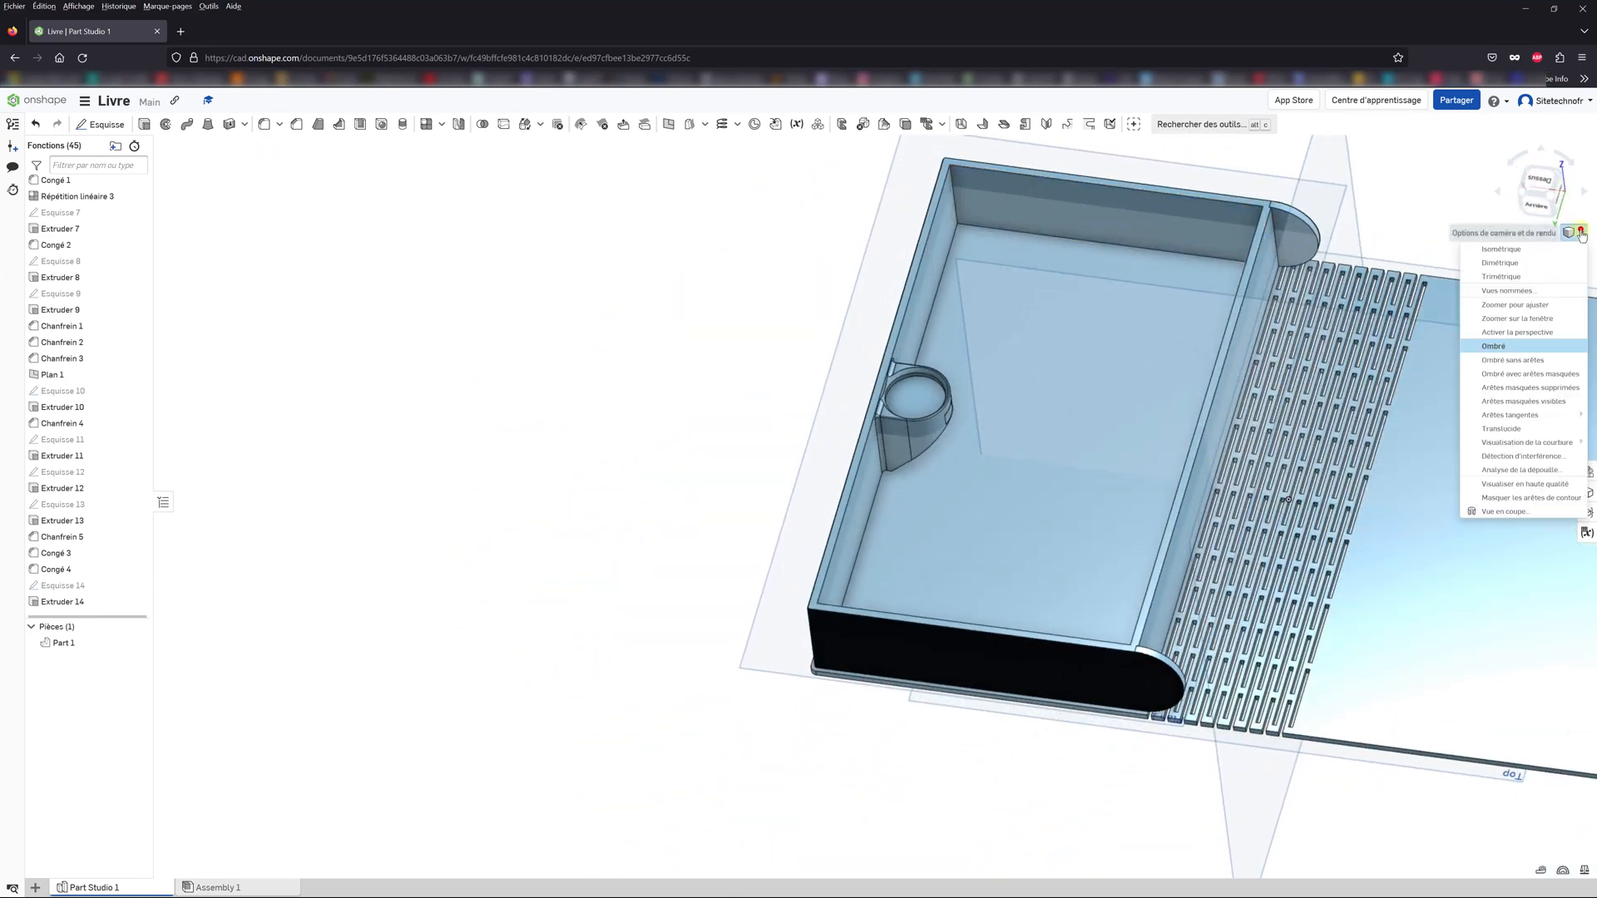
click(1521, 277)
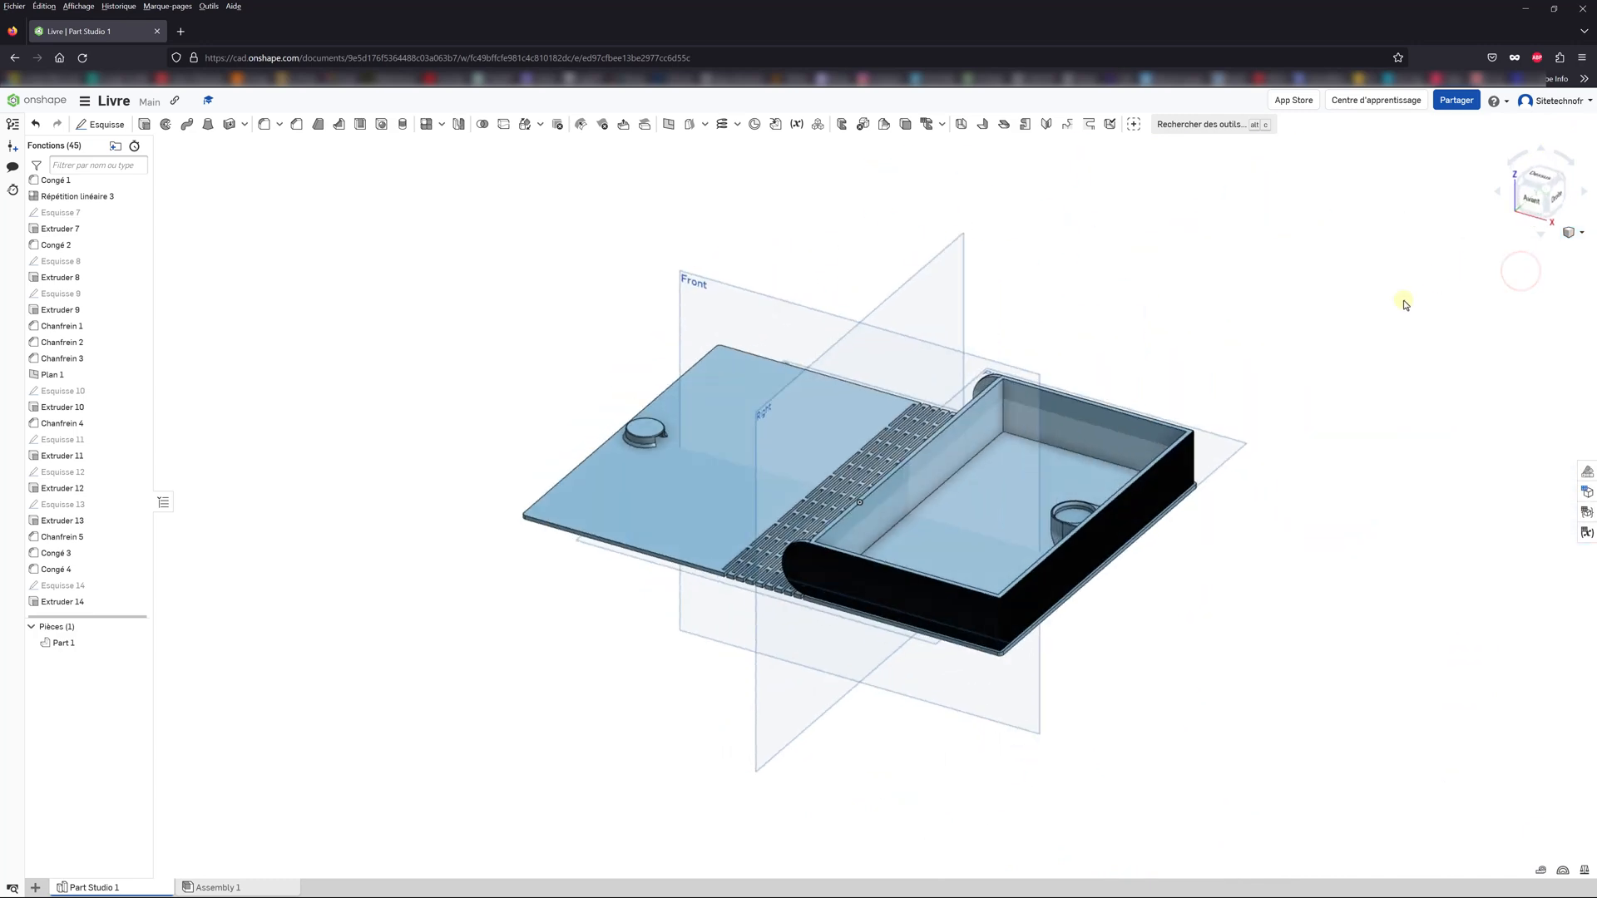
scroll(1172, 378, up, 2)
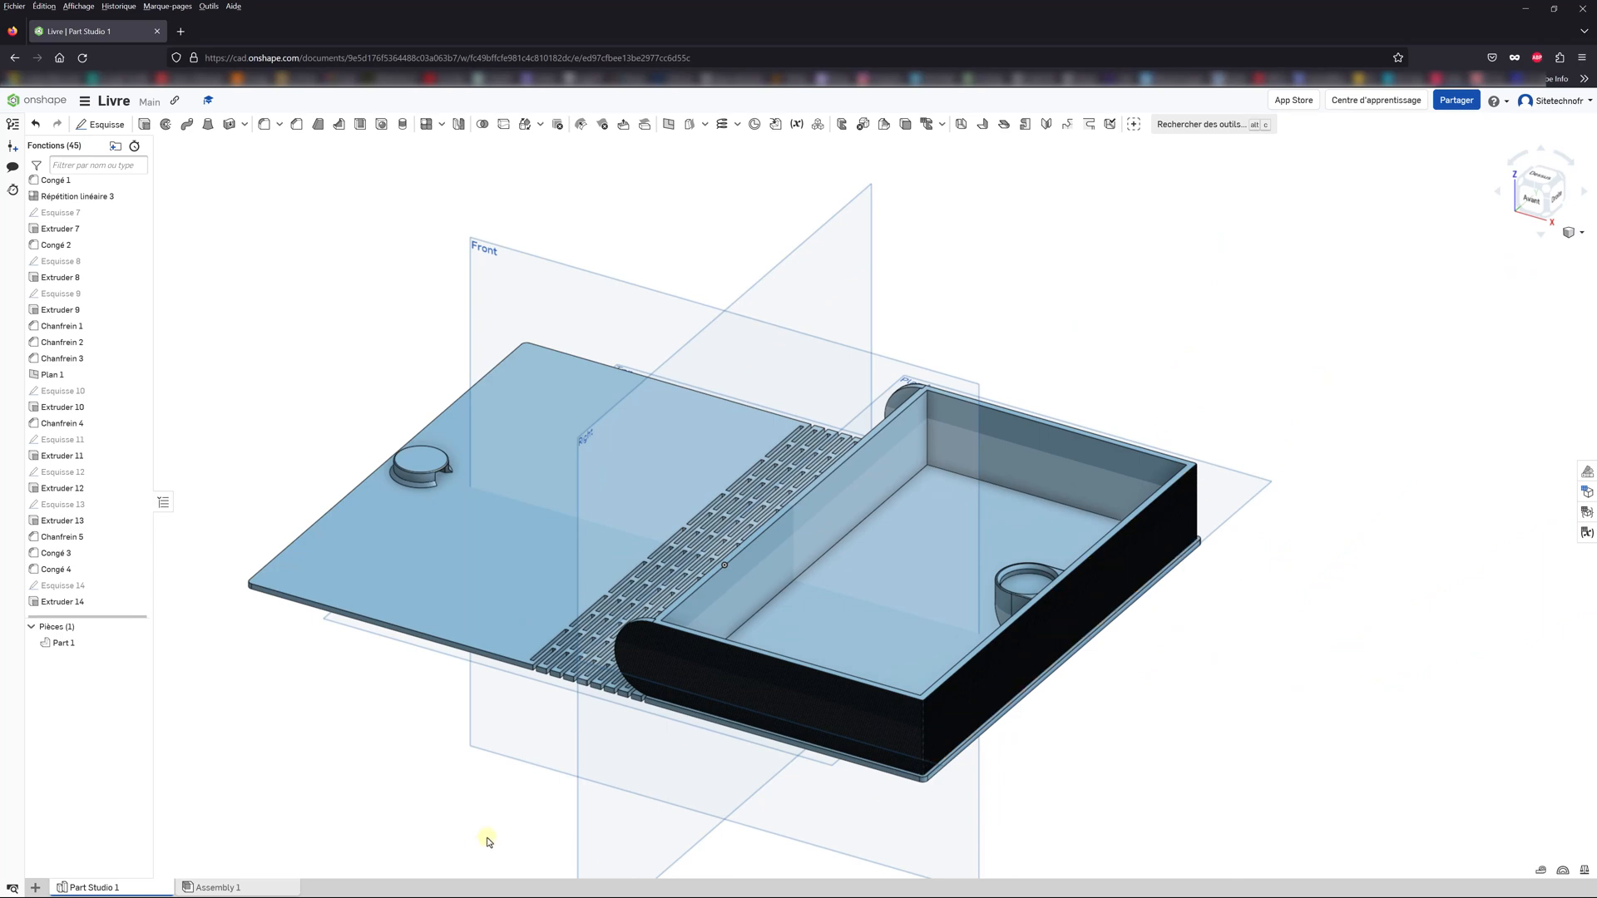
scroll(499, 832, up, 2)
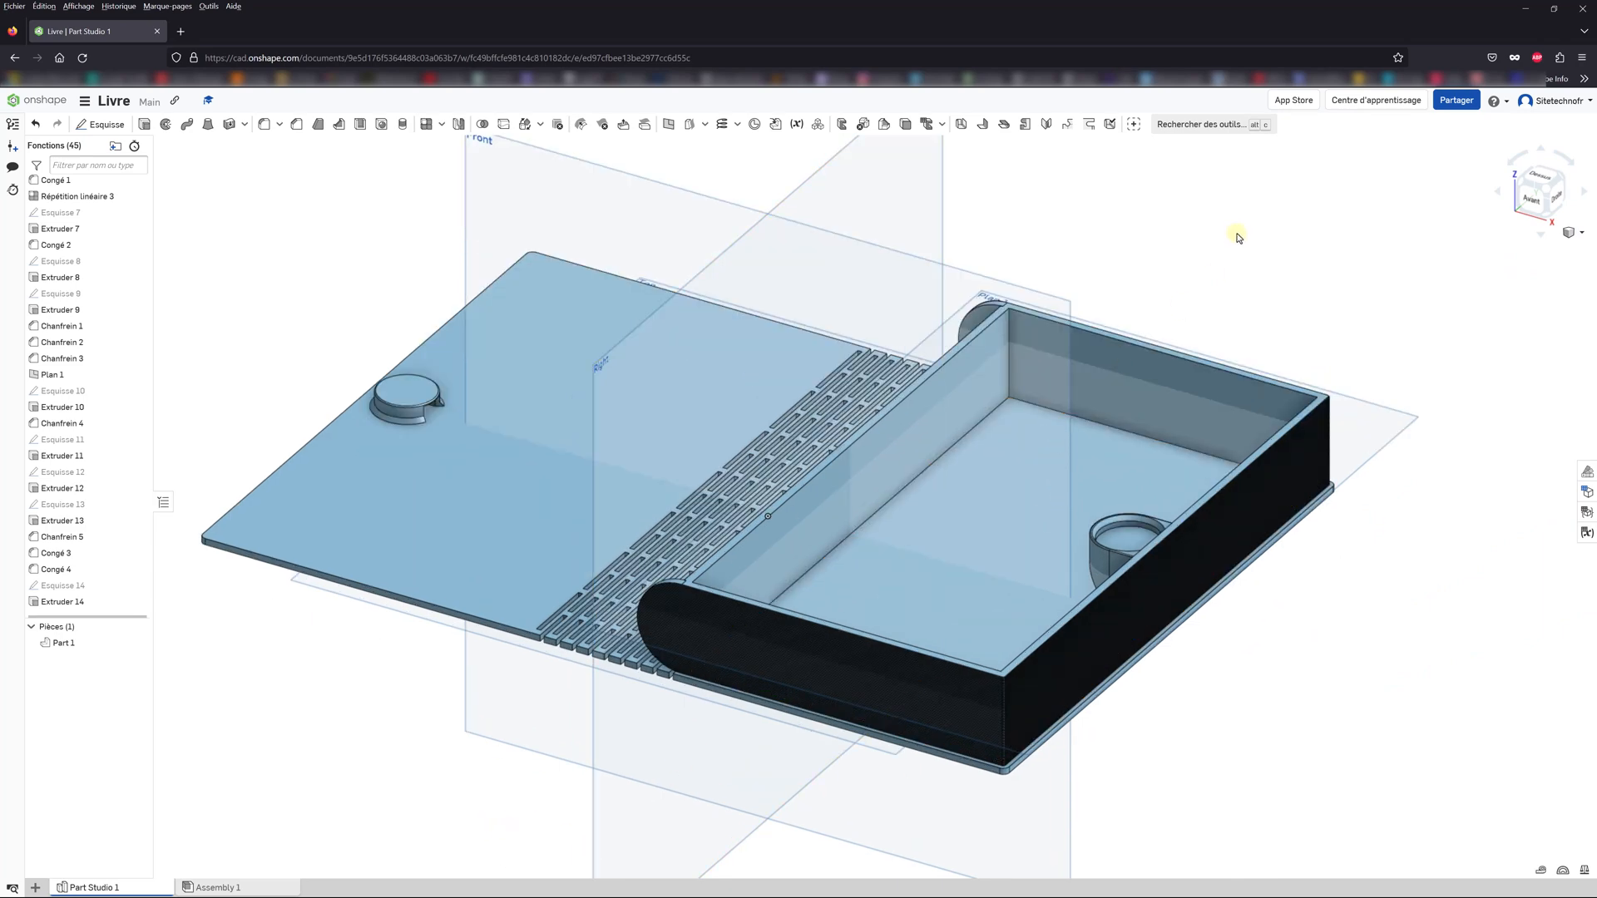
scroll(293, 329, up, 2)
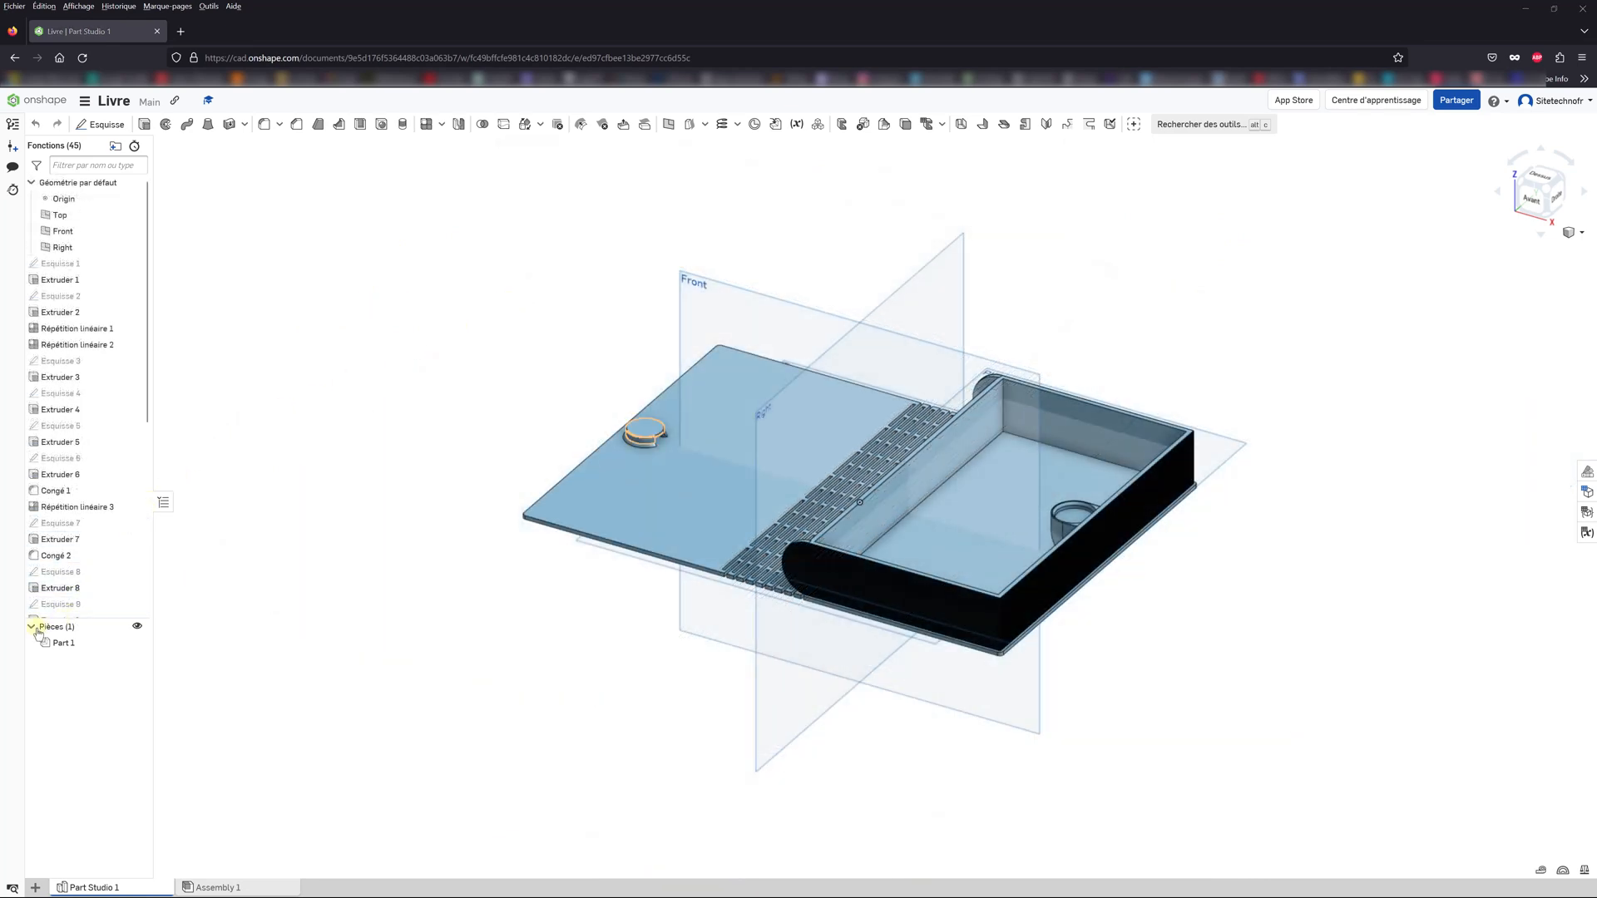
Step: Export Part 1 as a binary STL with fine resolution, named Livre, and save it in the Livre folder
right_click(62, 645)
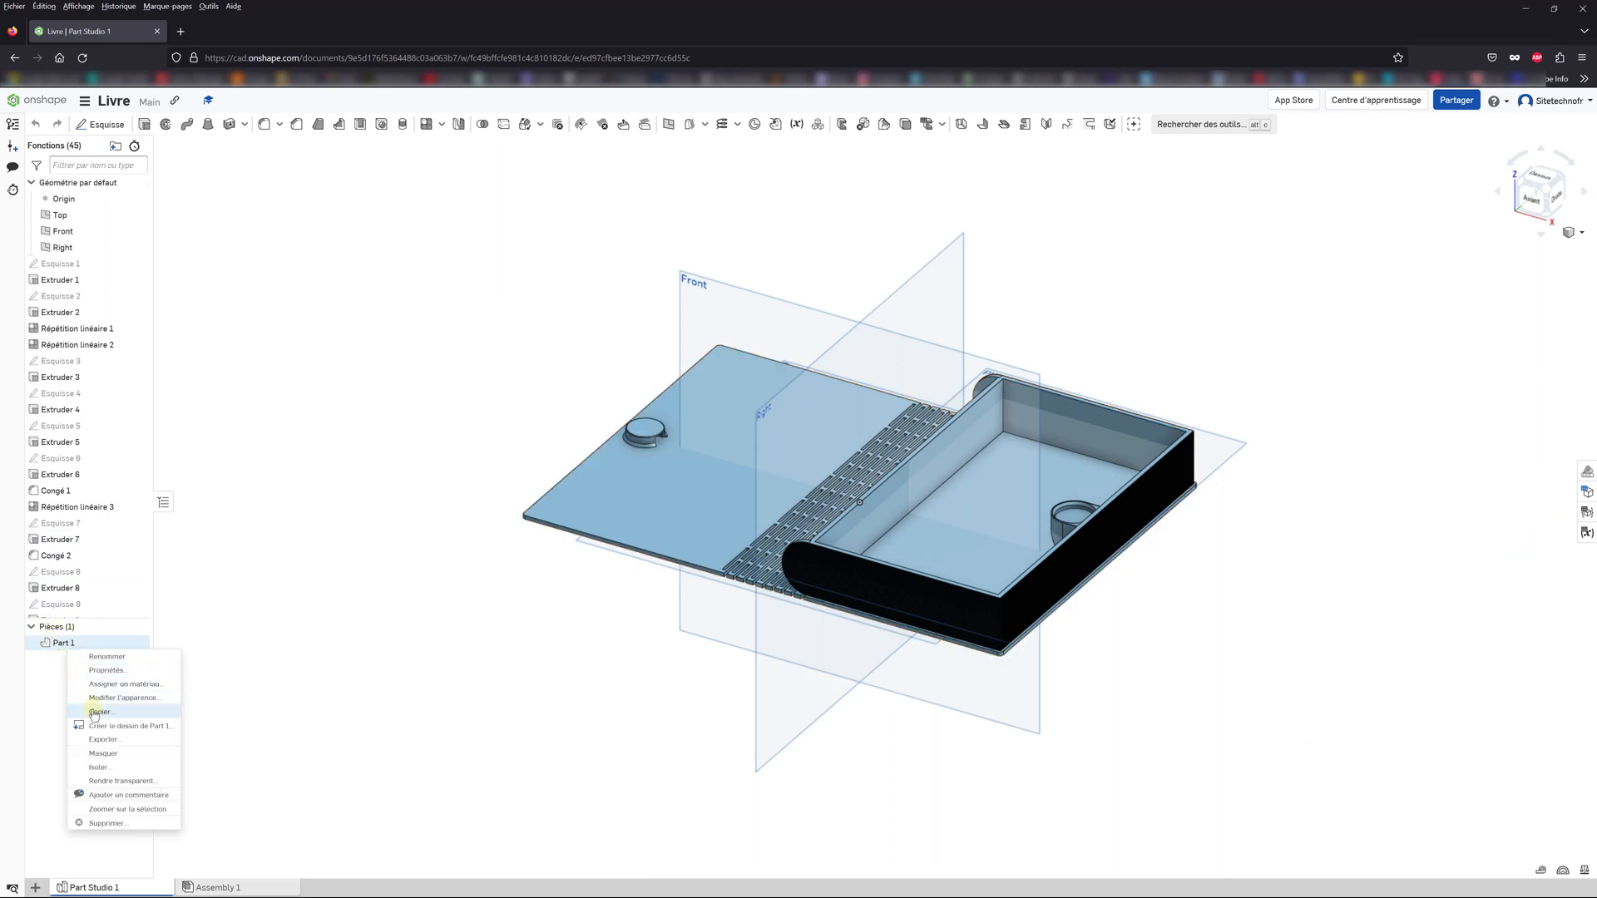
click(95, 739)
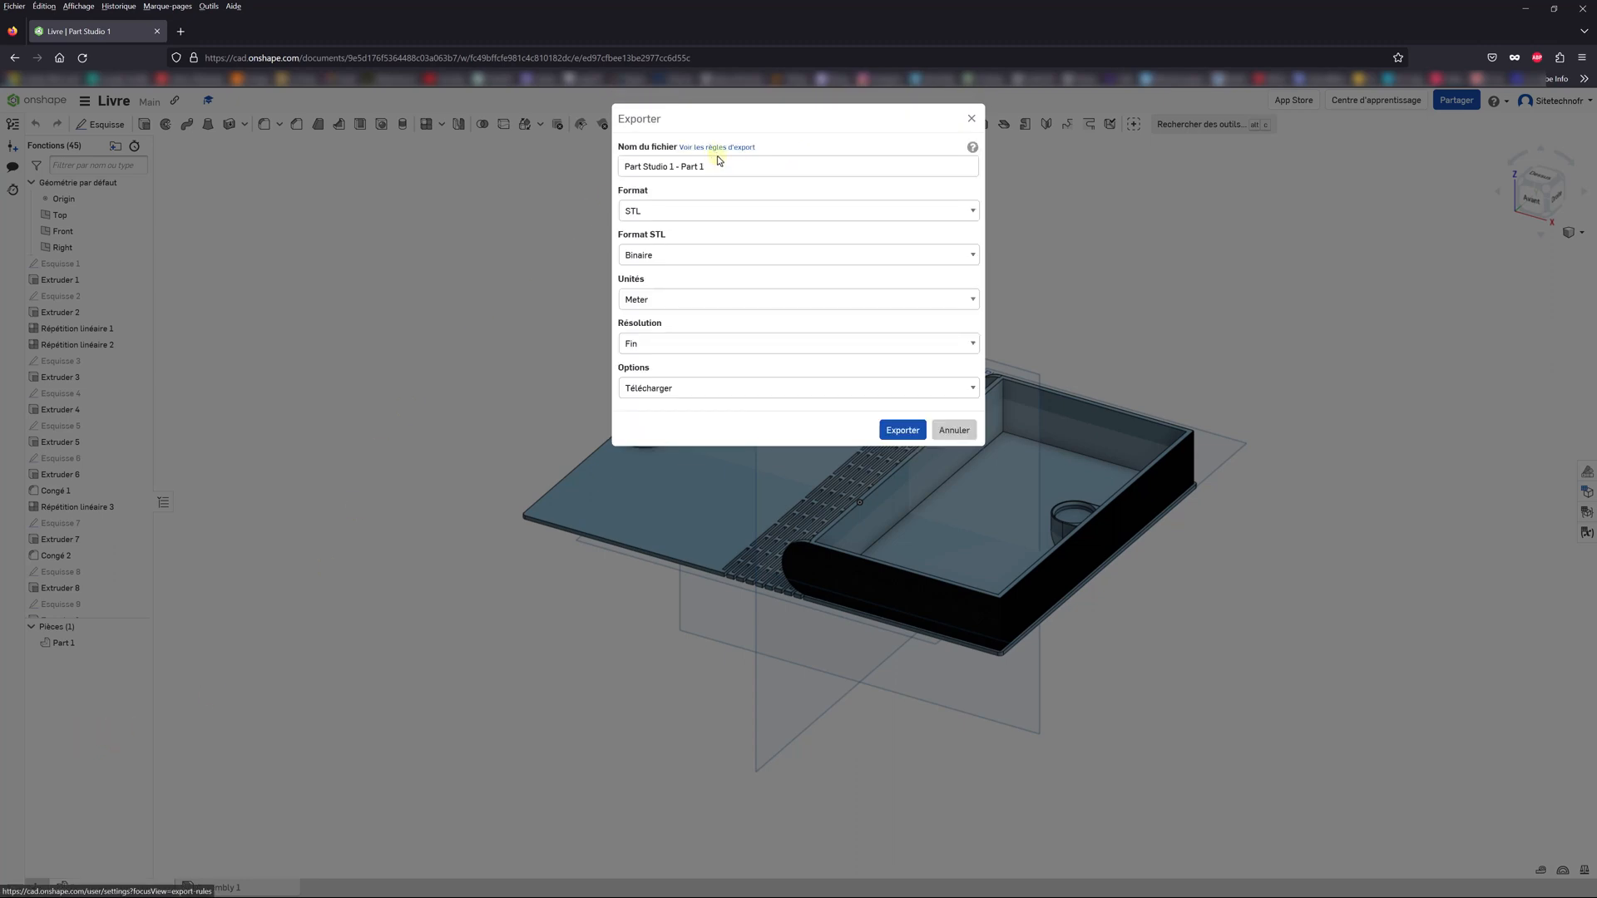
drag(718, 163, 578, 164)
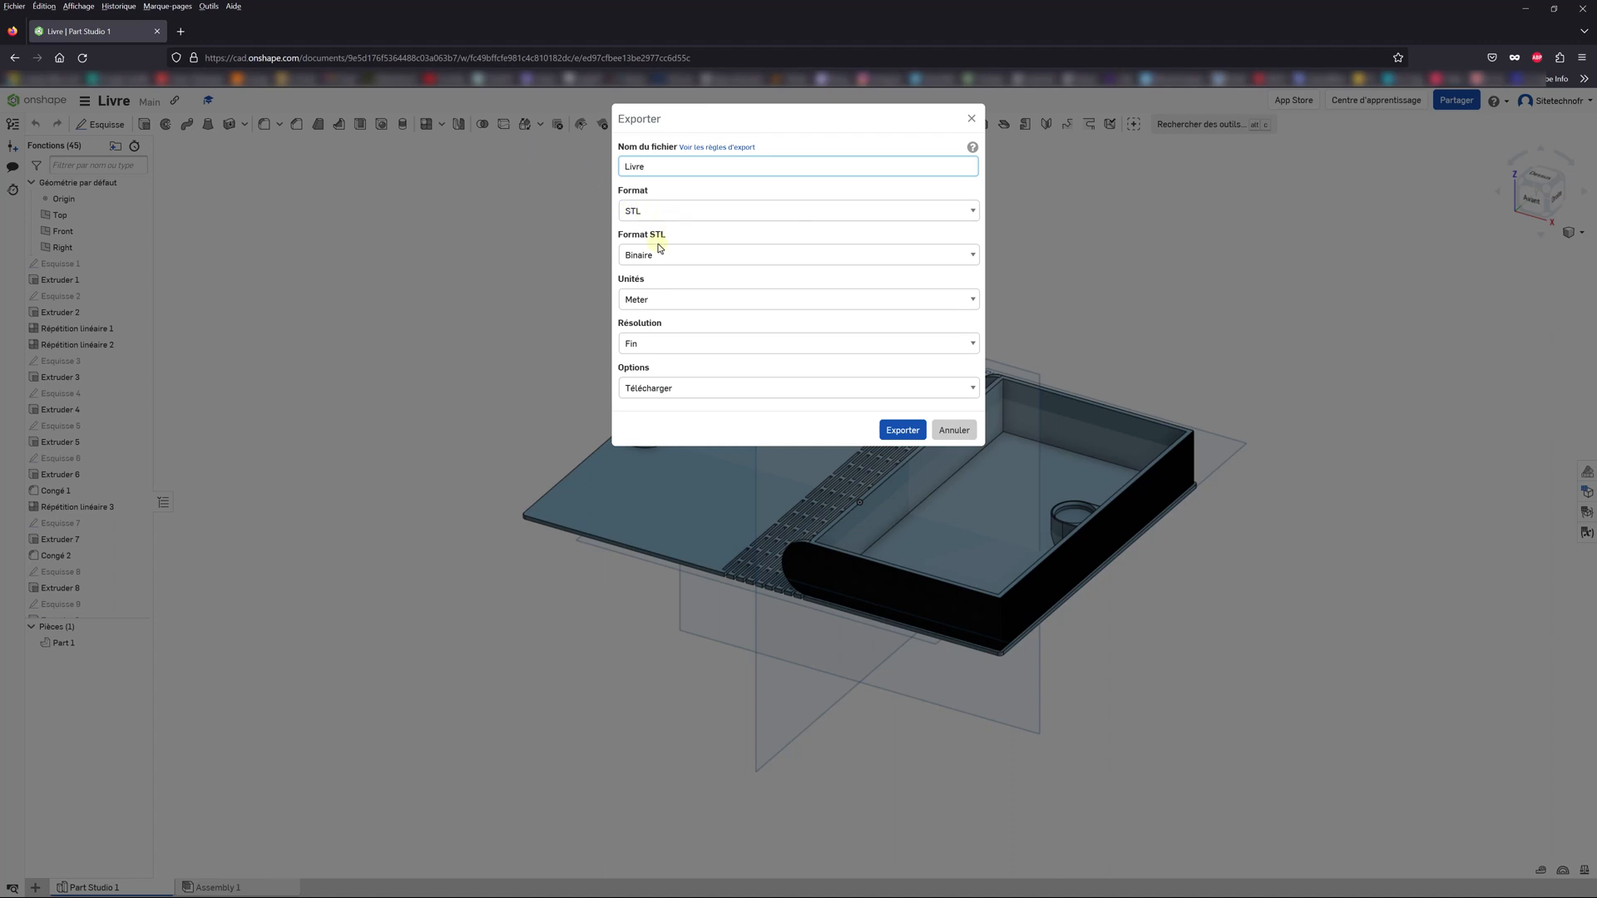
click(651, 348)
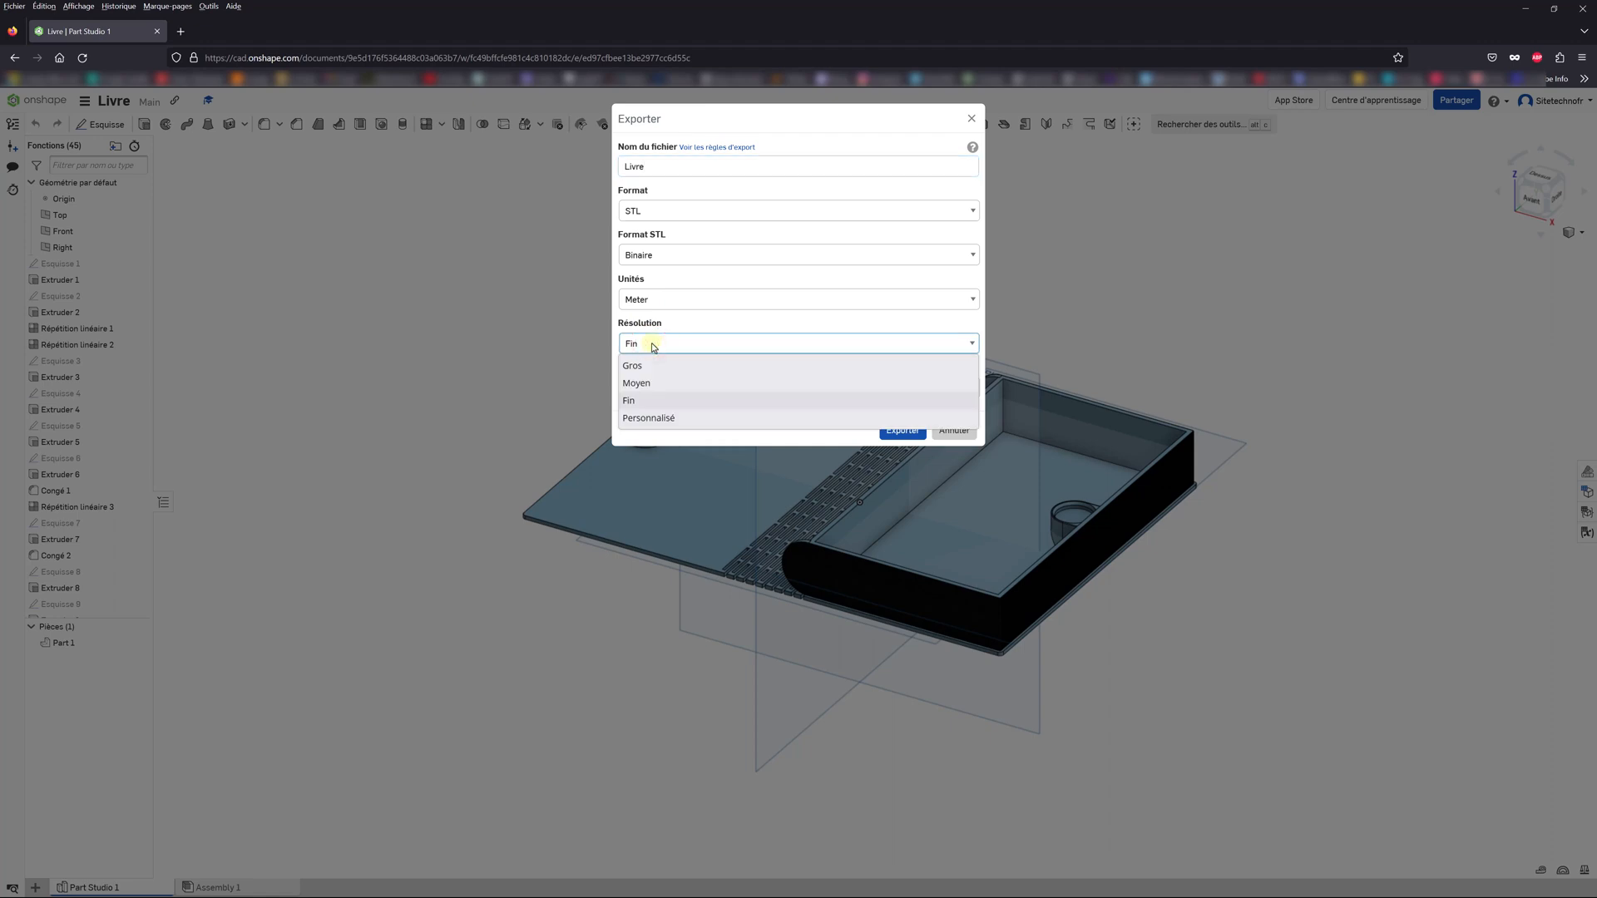
click(653, 346)
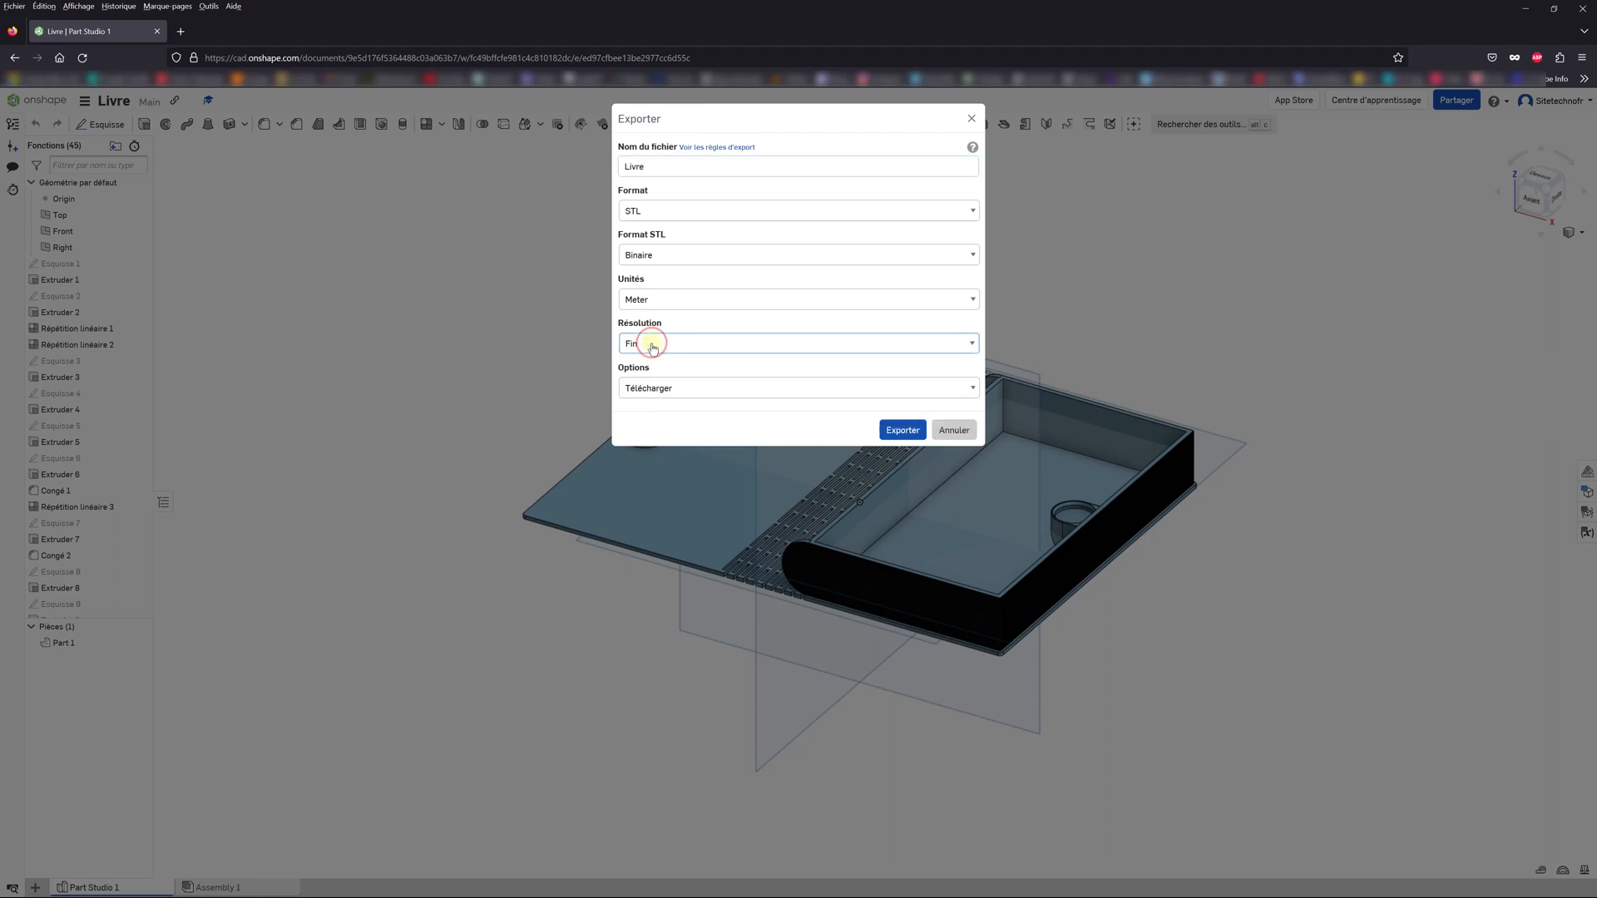
click(903, 430)
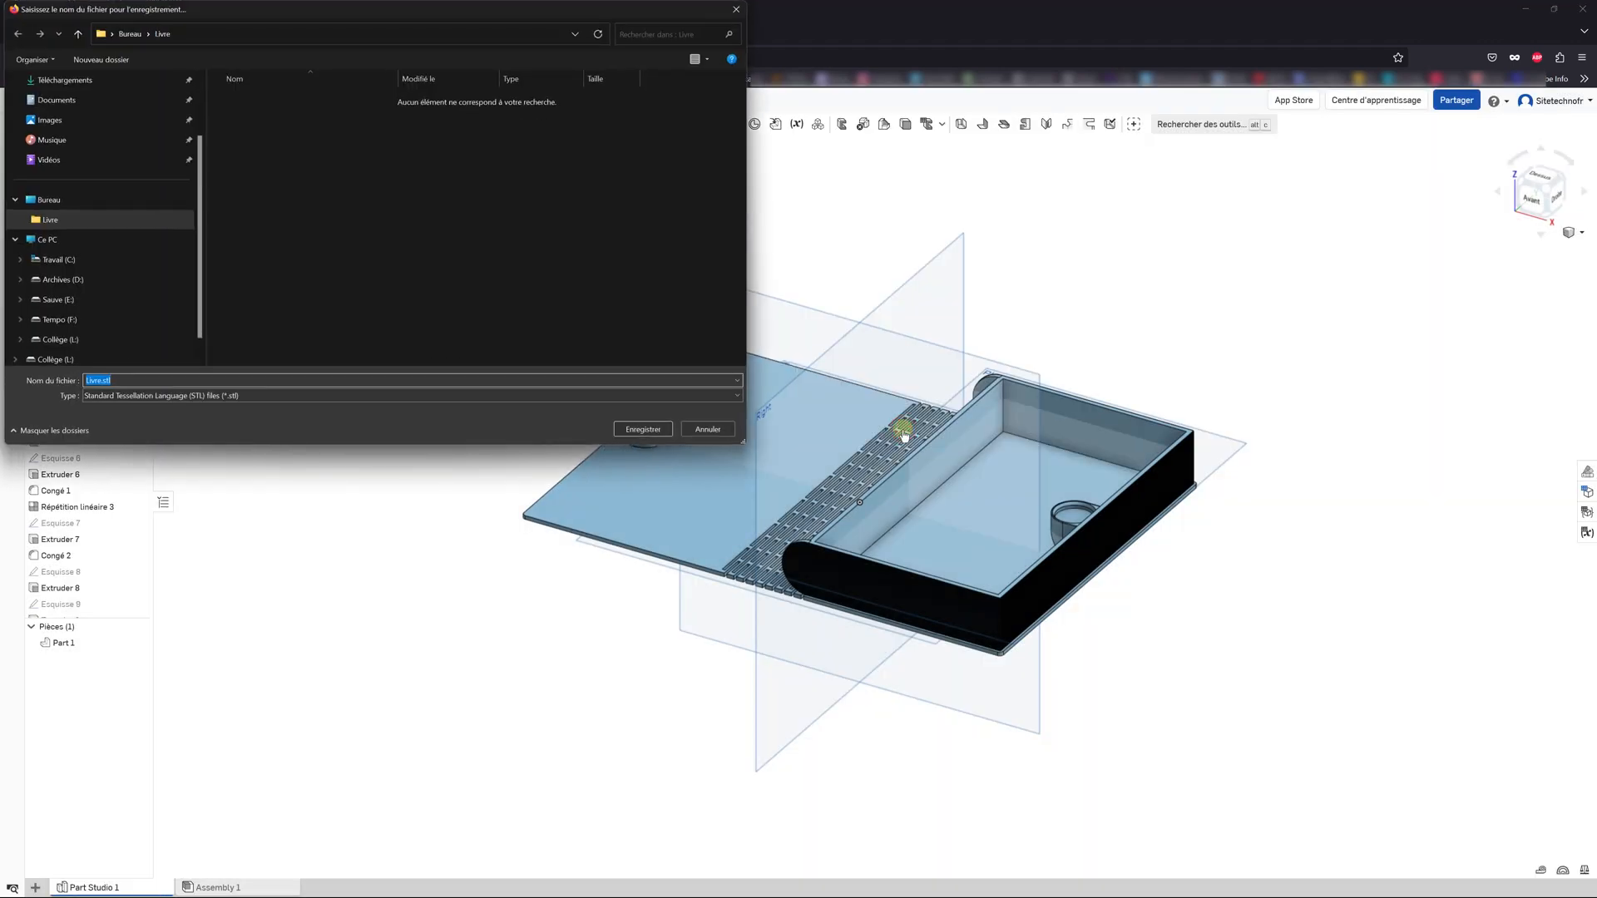
click(643, 429)
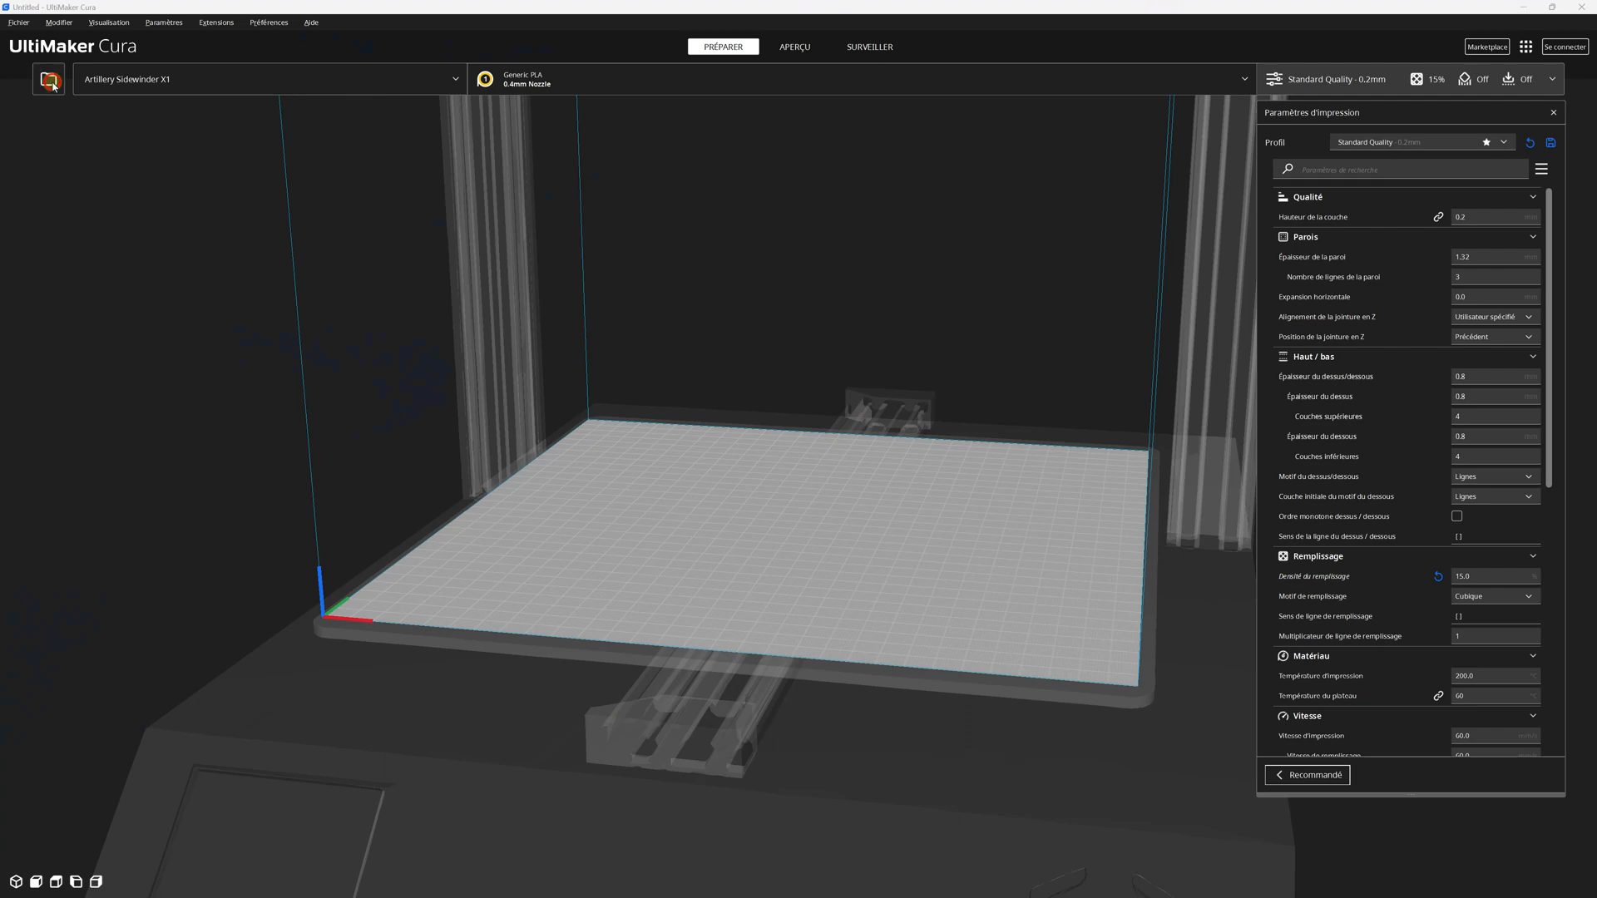
Step: Switch to UltiMaker Cura and load the exported Livre model onto the build plate
click(50, 81)
click(316, 115)
double_click(324, 117)
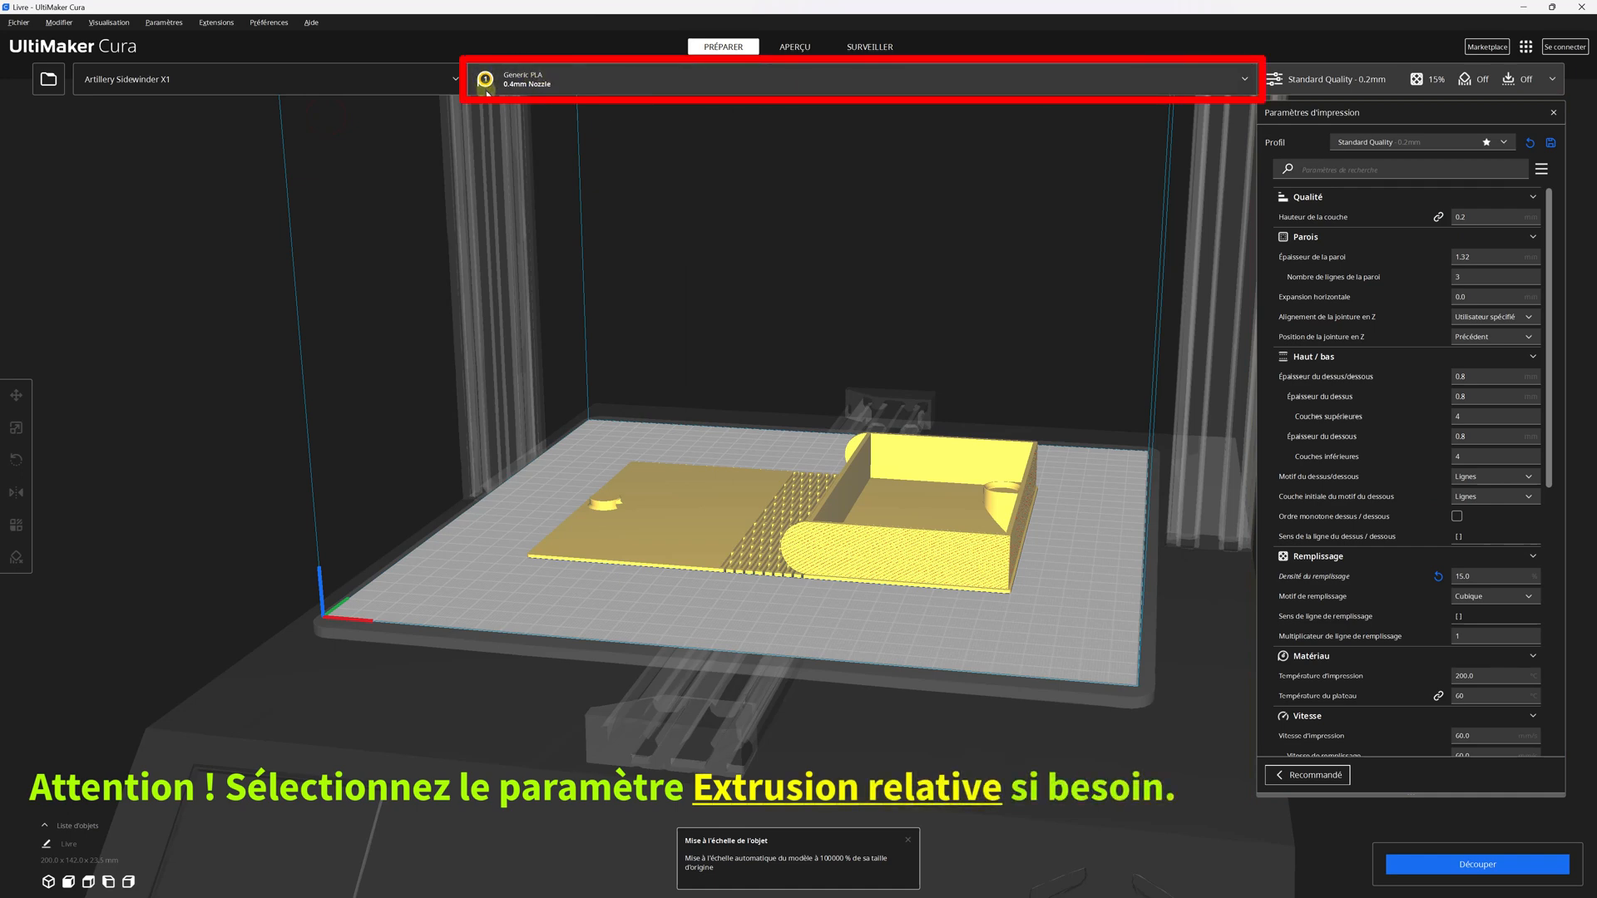
Step: Slice the model for PLA and save the G-code in the Livre folder as Livre_PLA.gcode
click(1440, 866)
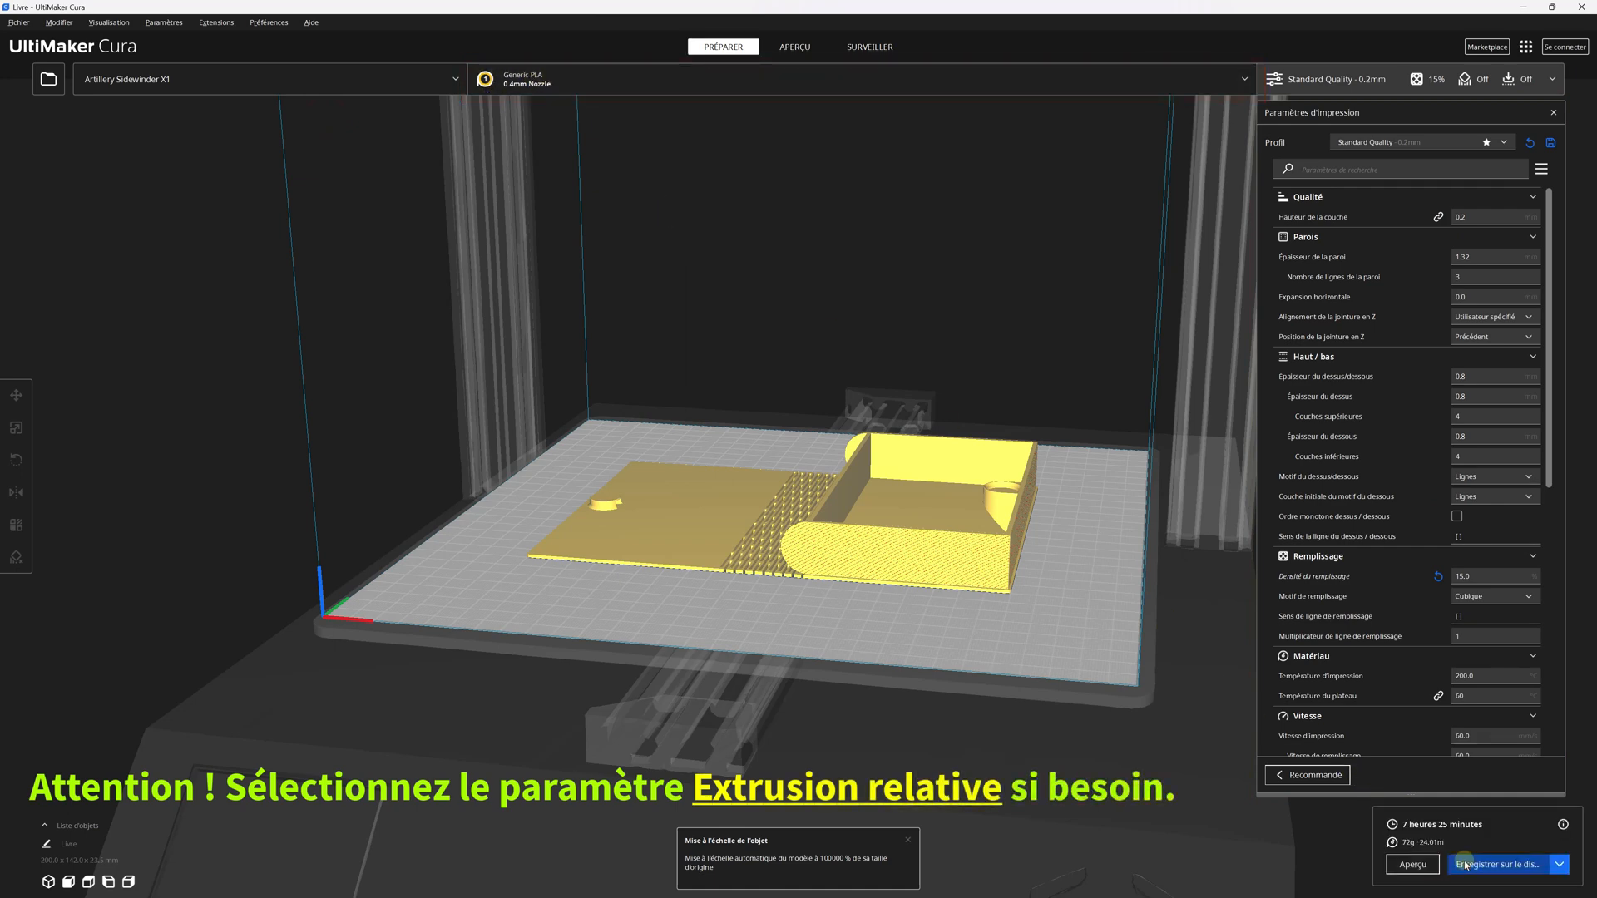
click(1474, 865)
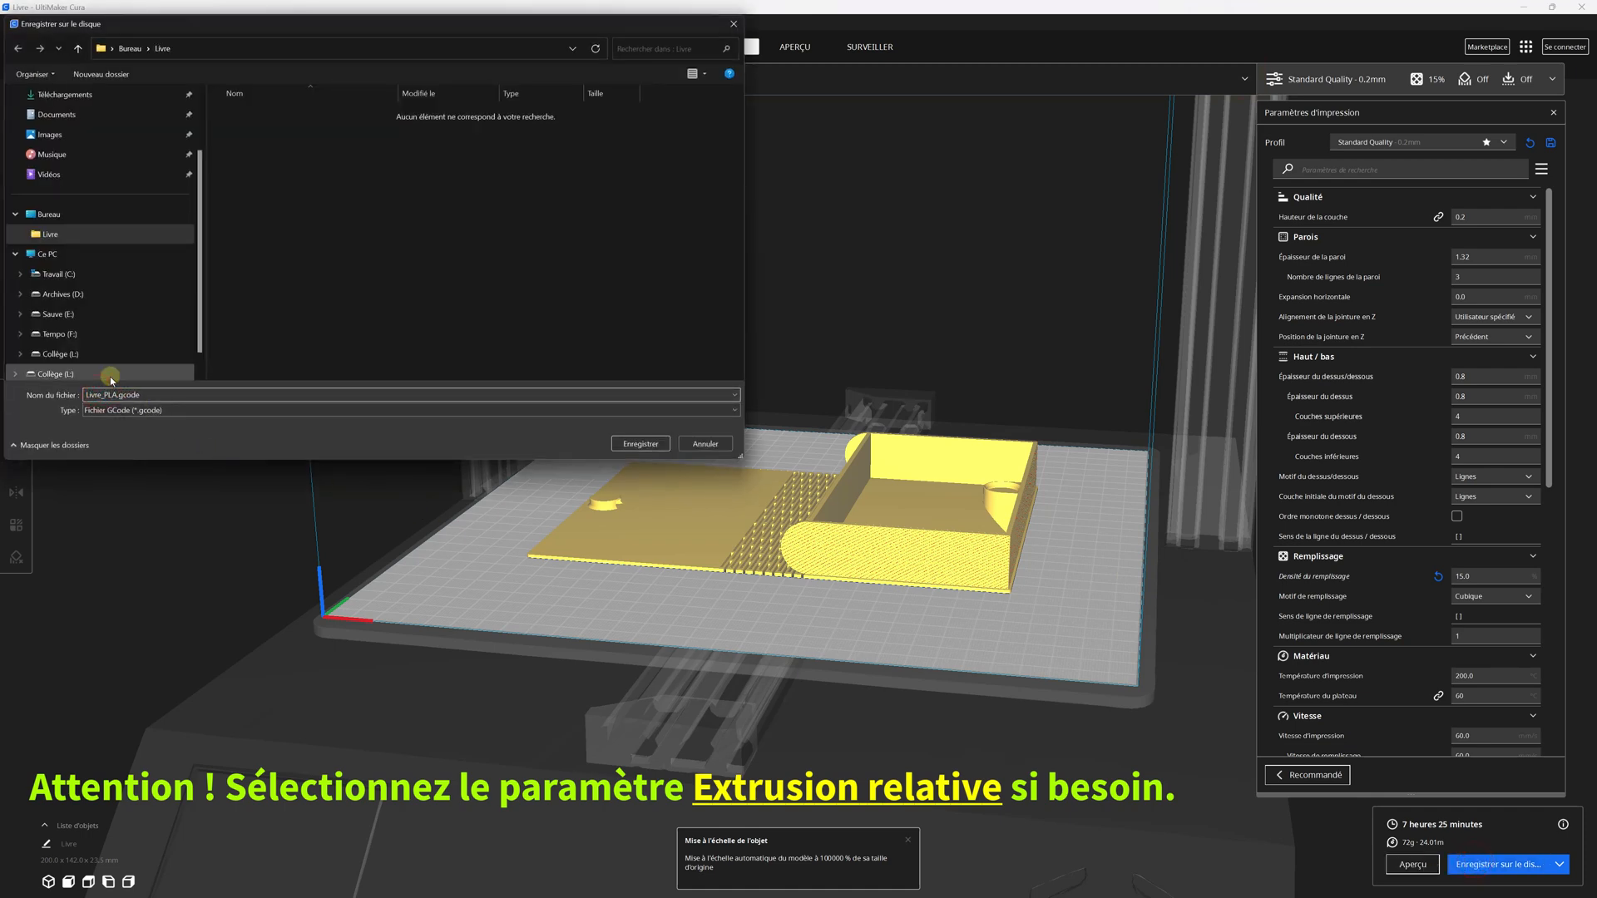
key(Return)
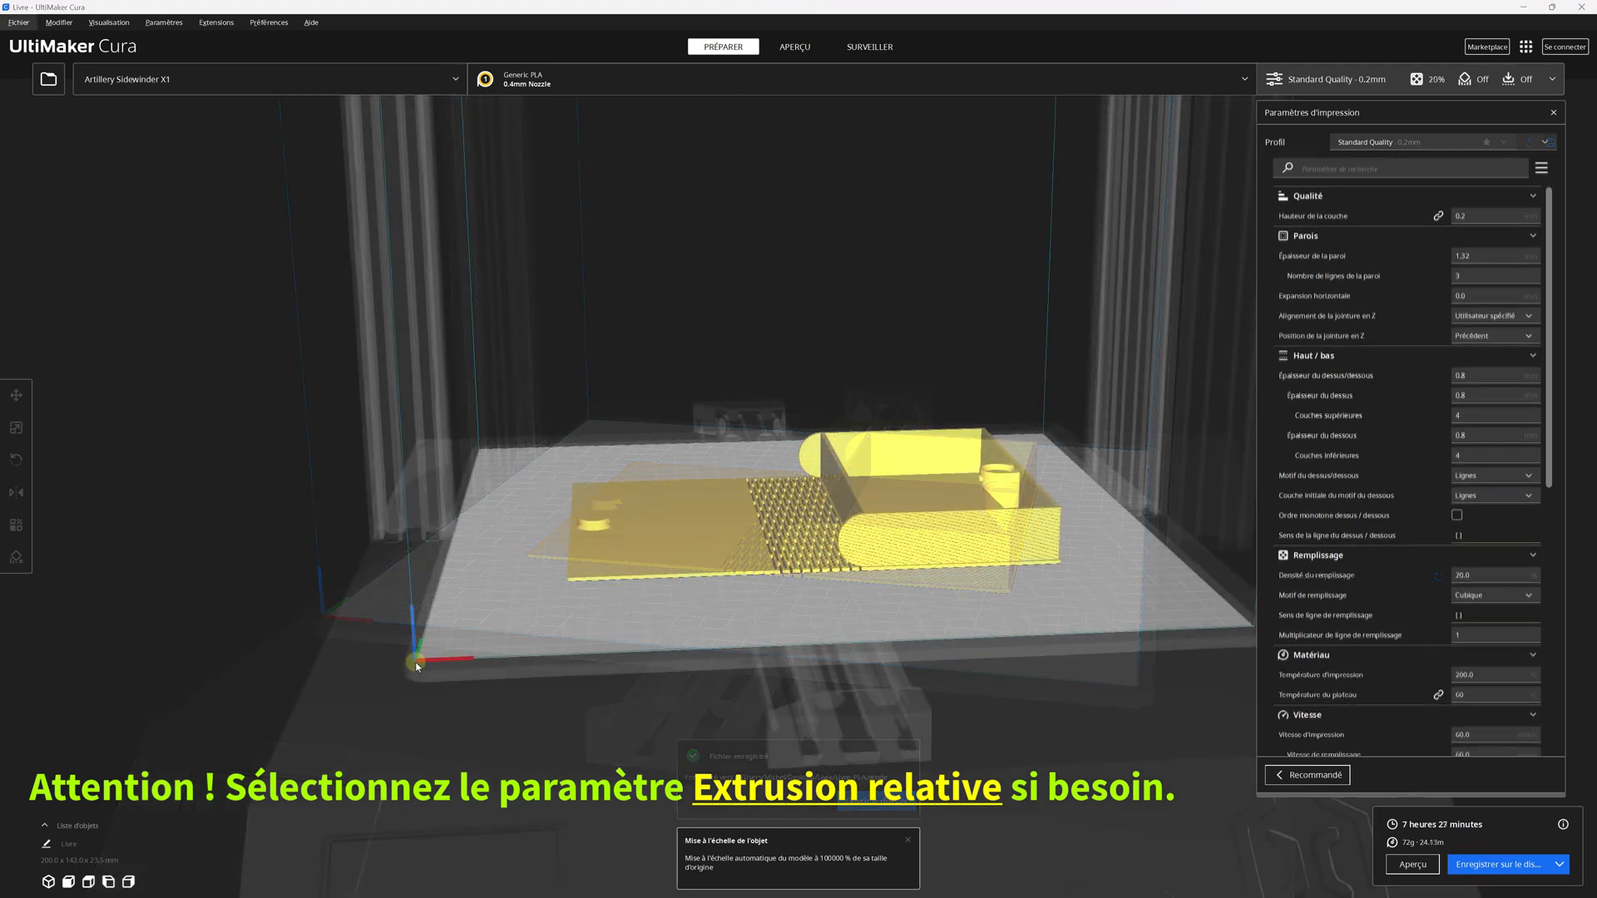
Step: Change the print material to generic PETG
click(1128, 83)
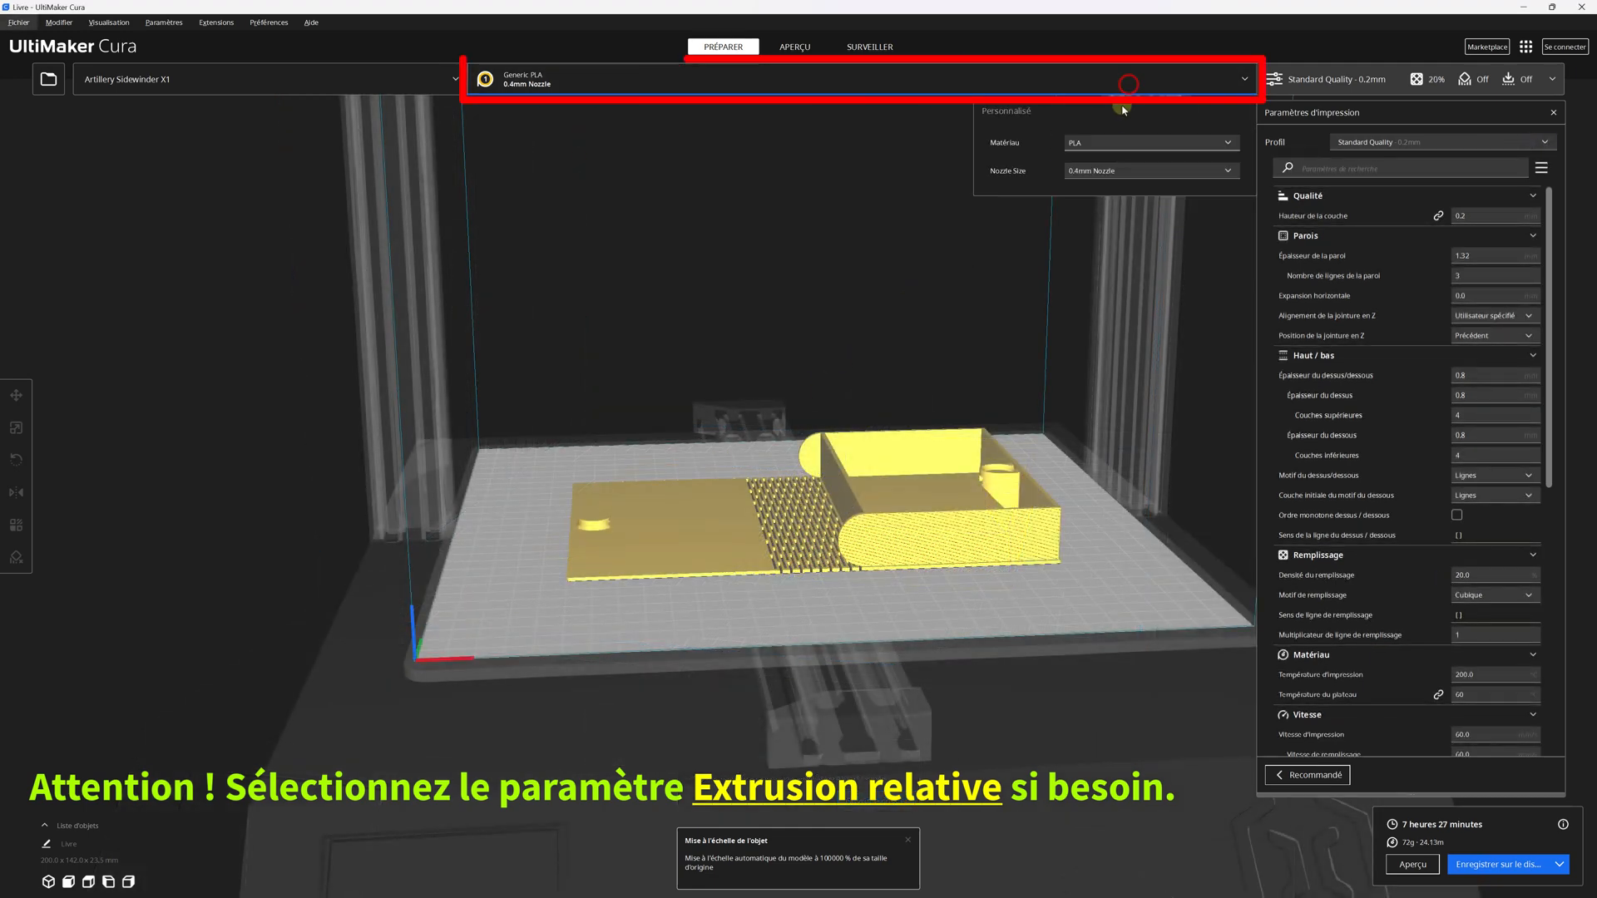
click(1150, 147)
mouse_move(1206, 162)
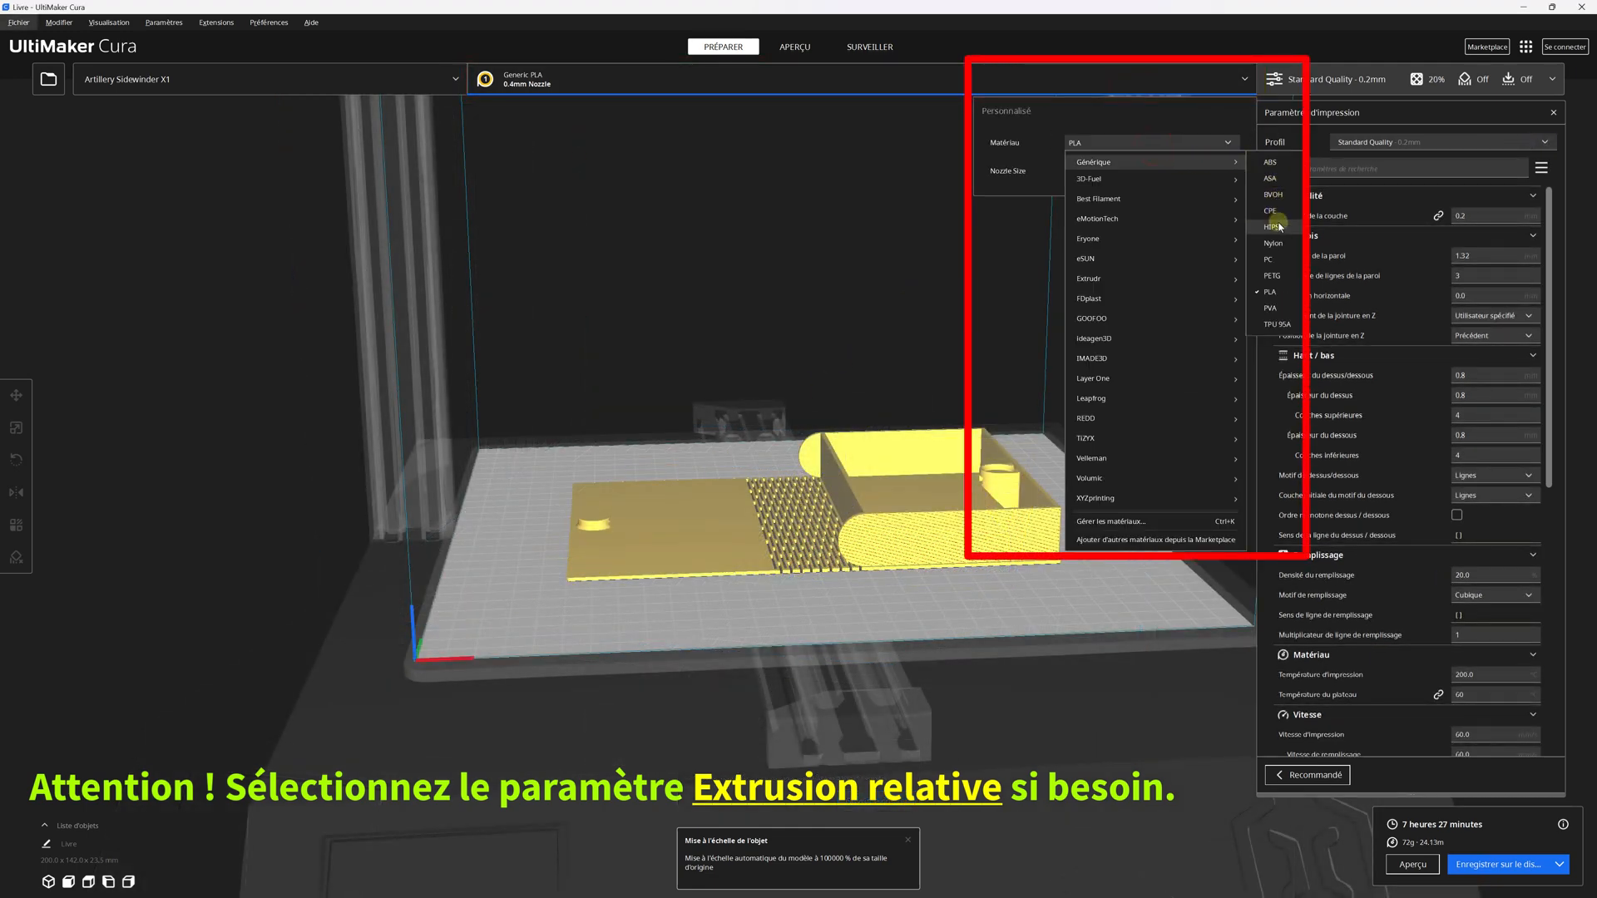
click(1273, 275)
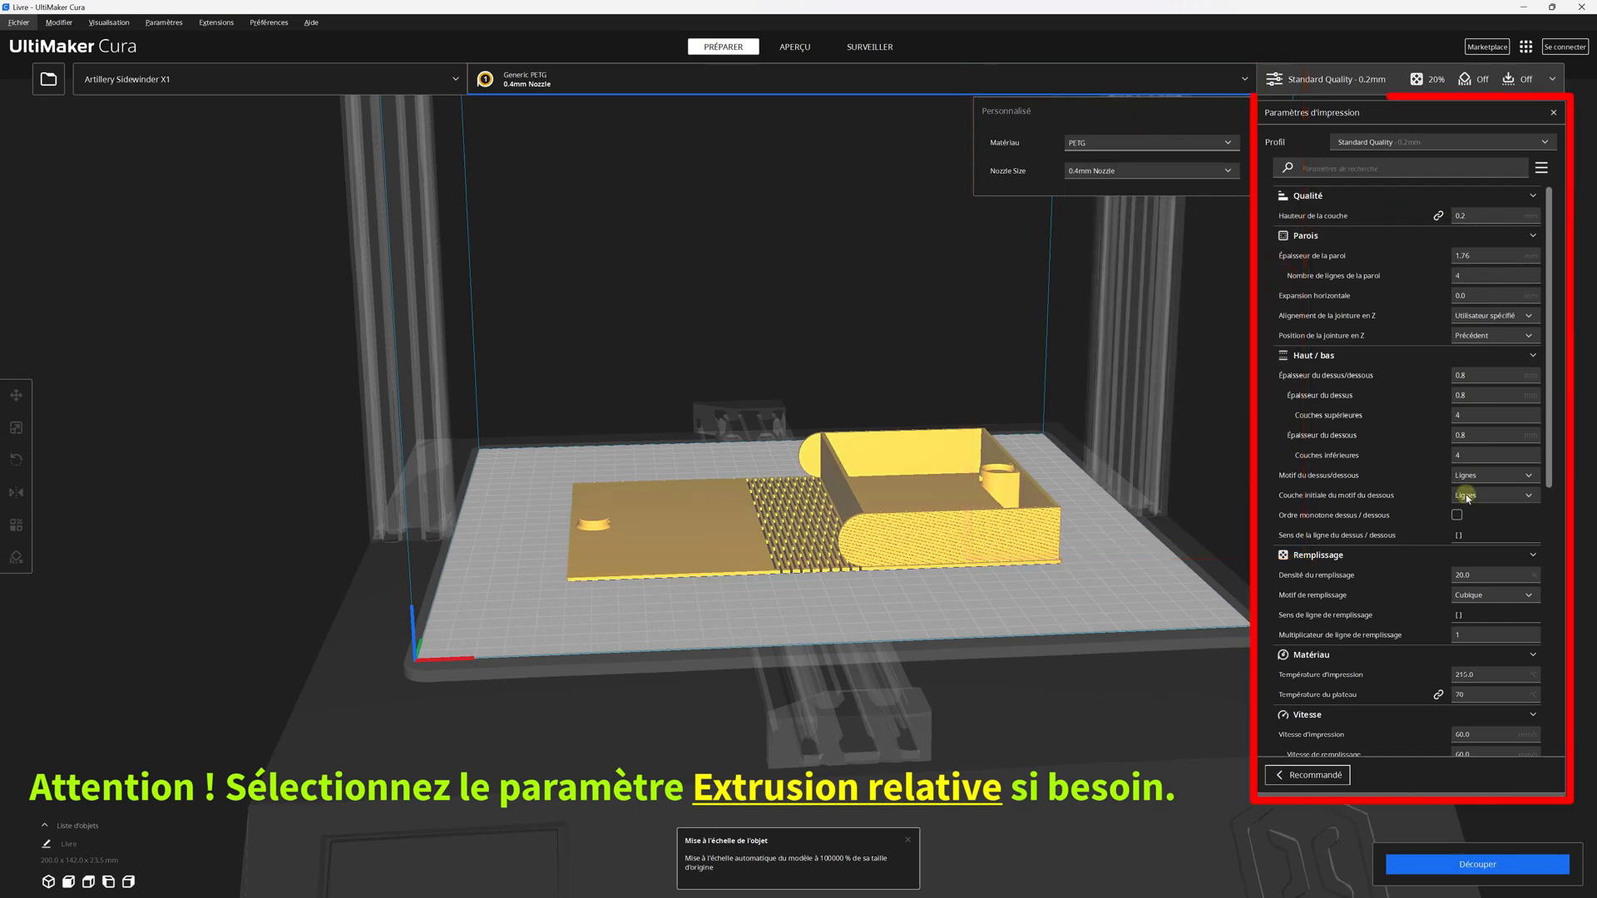
Step: Set the printing temperature to 250 °C and the print speed to 50 mm/s
scroll(1475, 566, down, 2)
scroll(1474, 565, down, 2)
click(1481, 585)
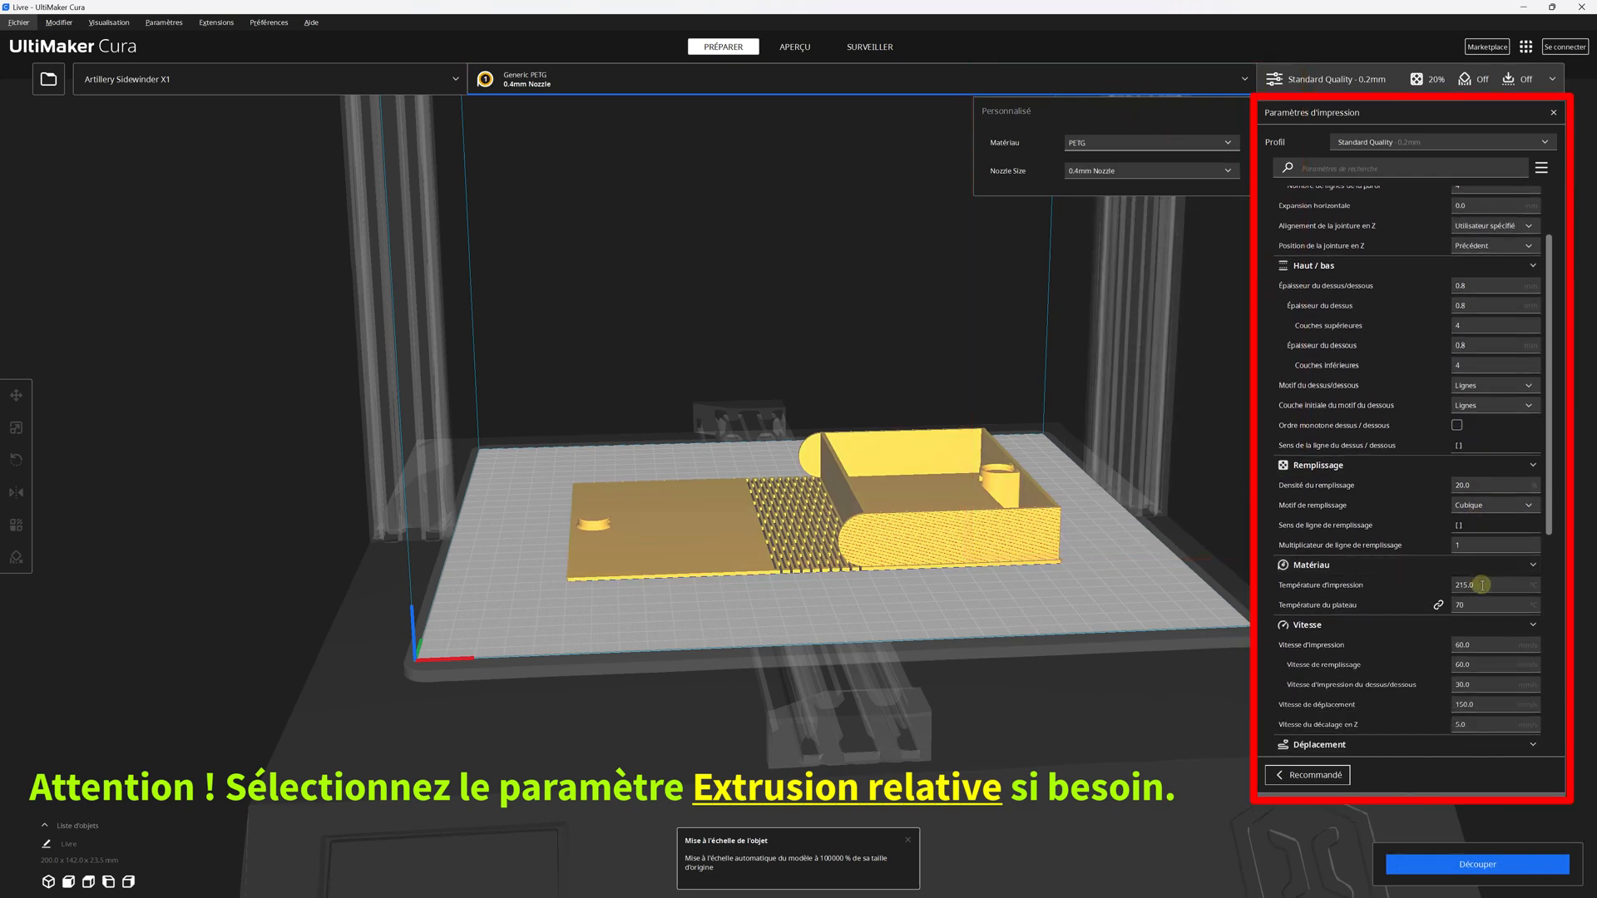
text(250.0)
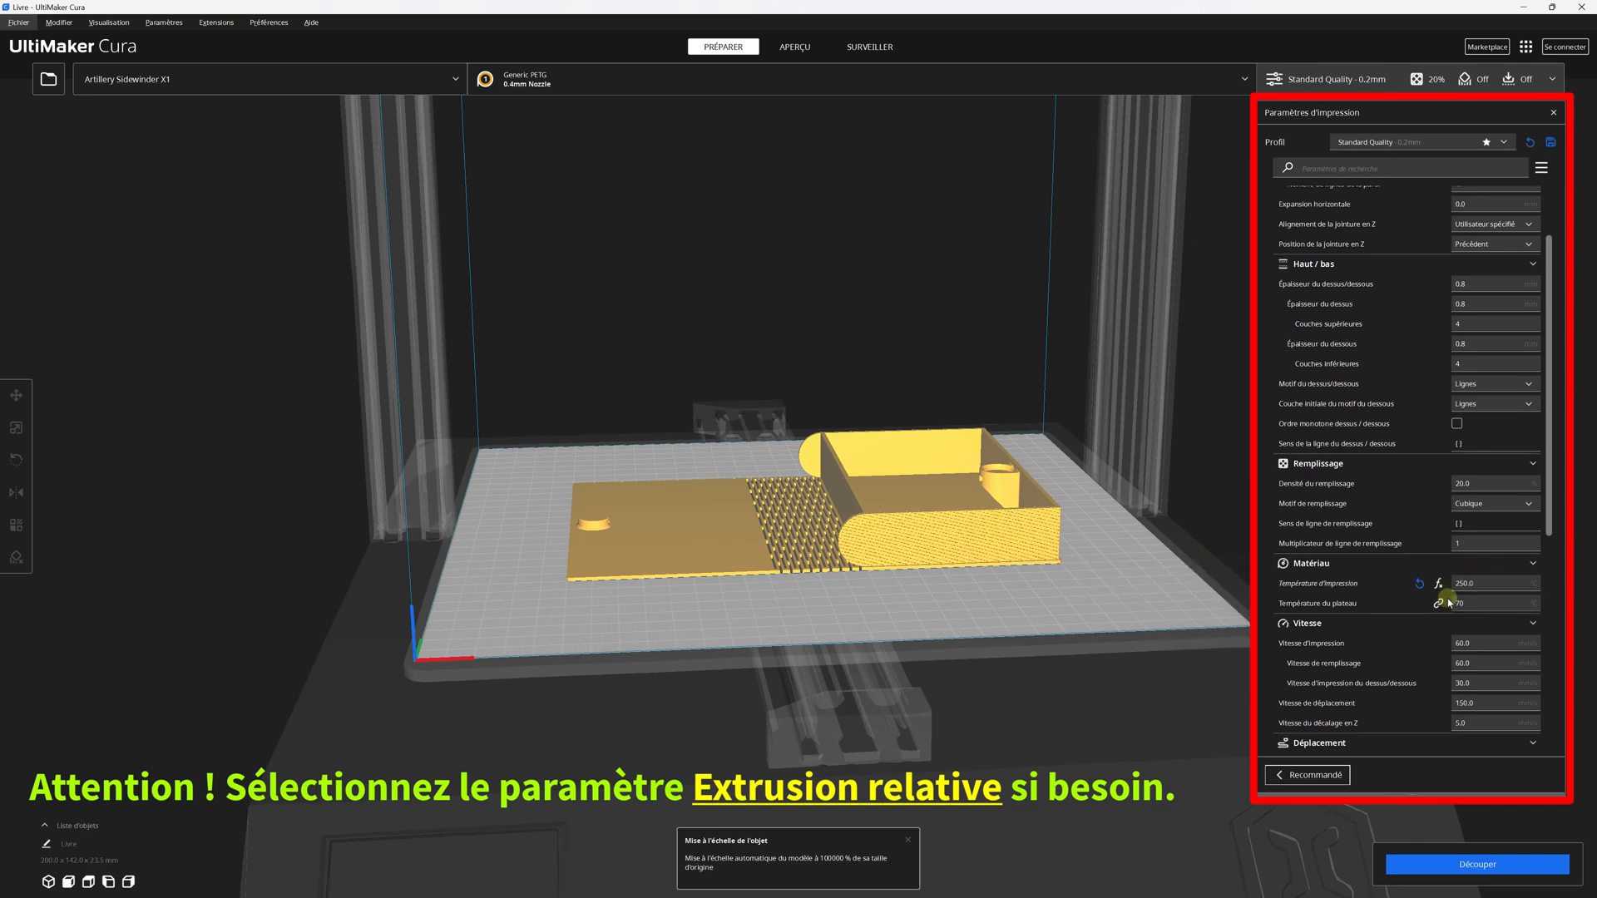
scroll(1479, 624, down, 1)
click(1480, 624)
text(50.0)
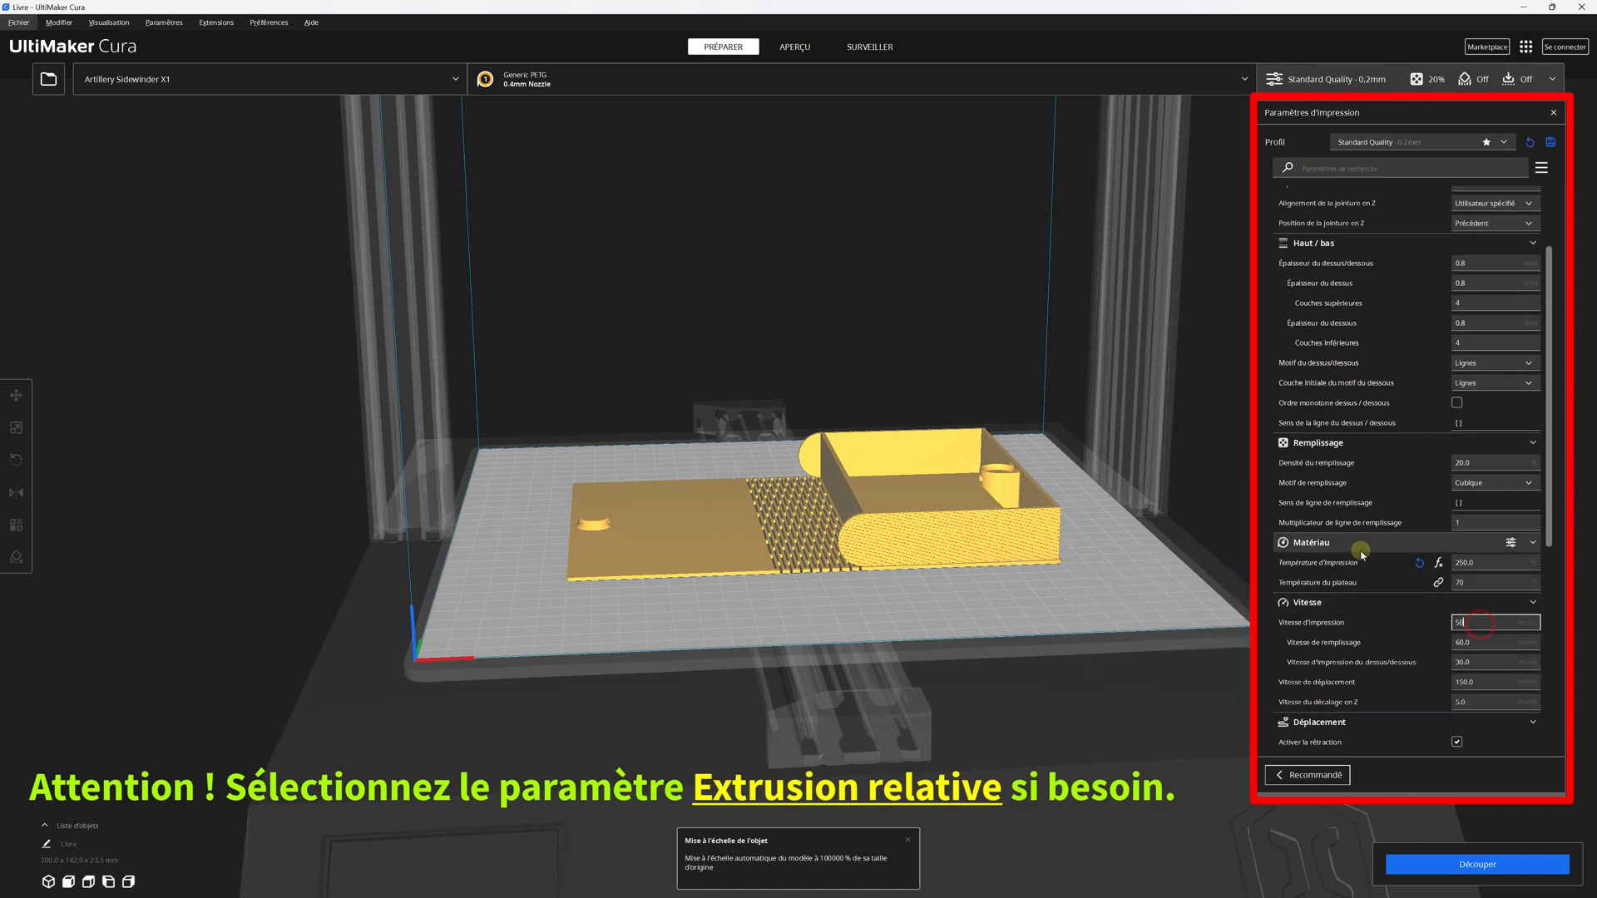
Step: Disable print cooling for the PETG print
scroll(1433, 610, down, 10)
scroll(1433, 609, down, 5)
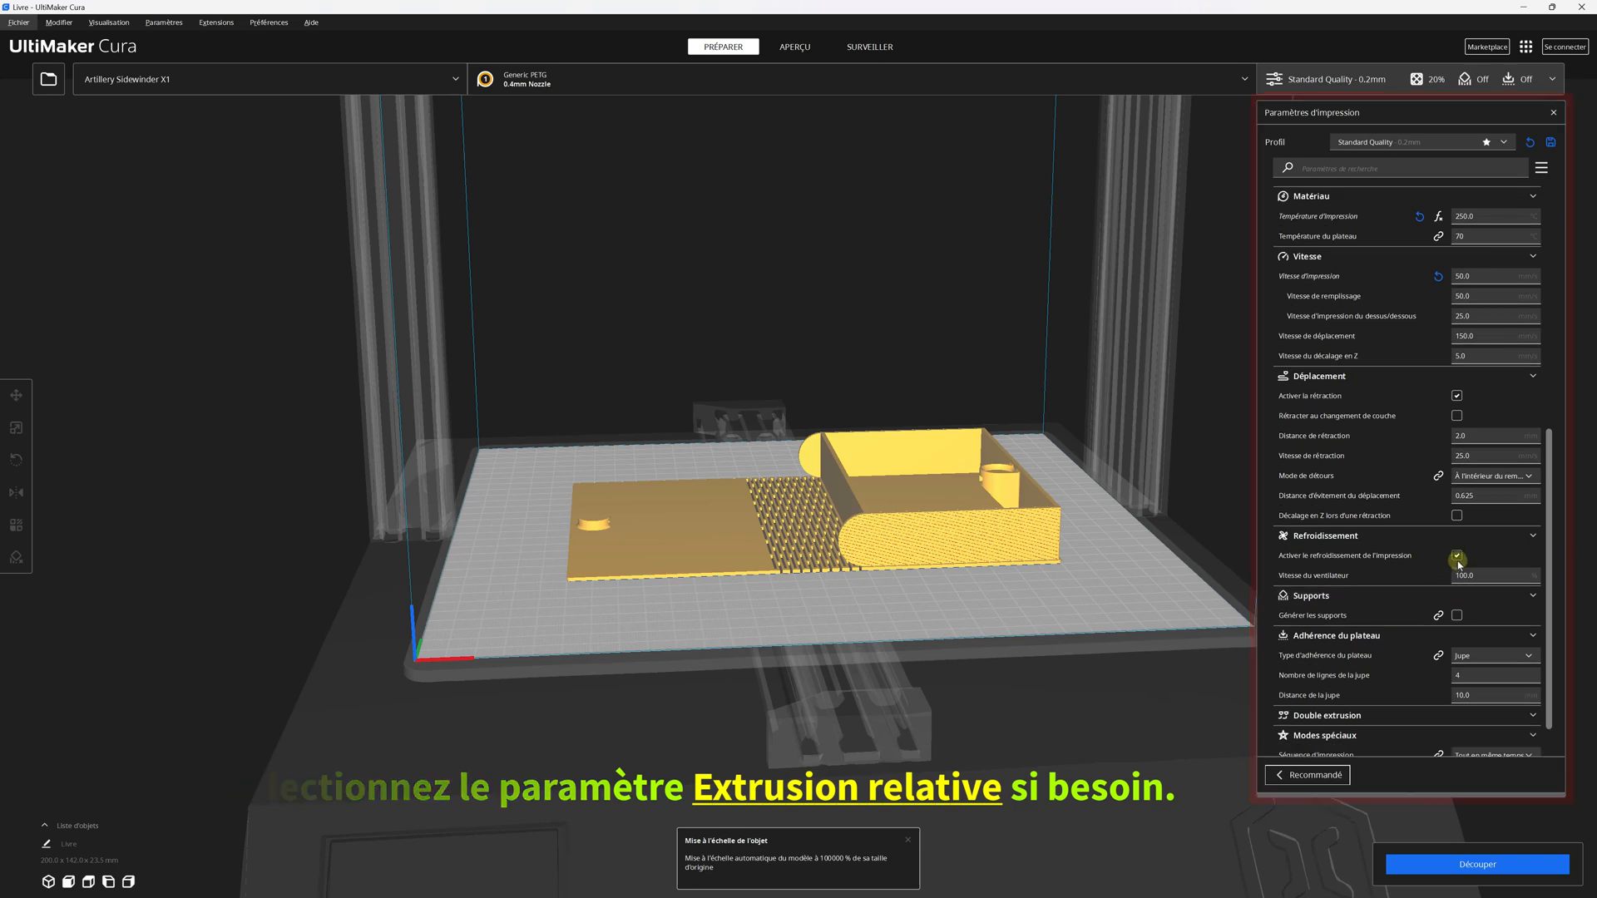
click(1456, 556)
Step: Slice the model for PETG and save the G-code in the Livre folder as Livre_PETG.gcode
click(1472, 866)
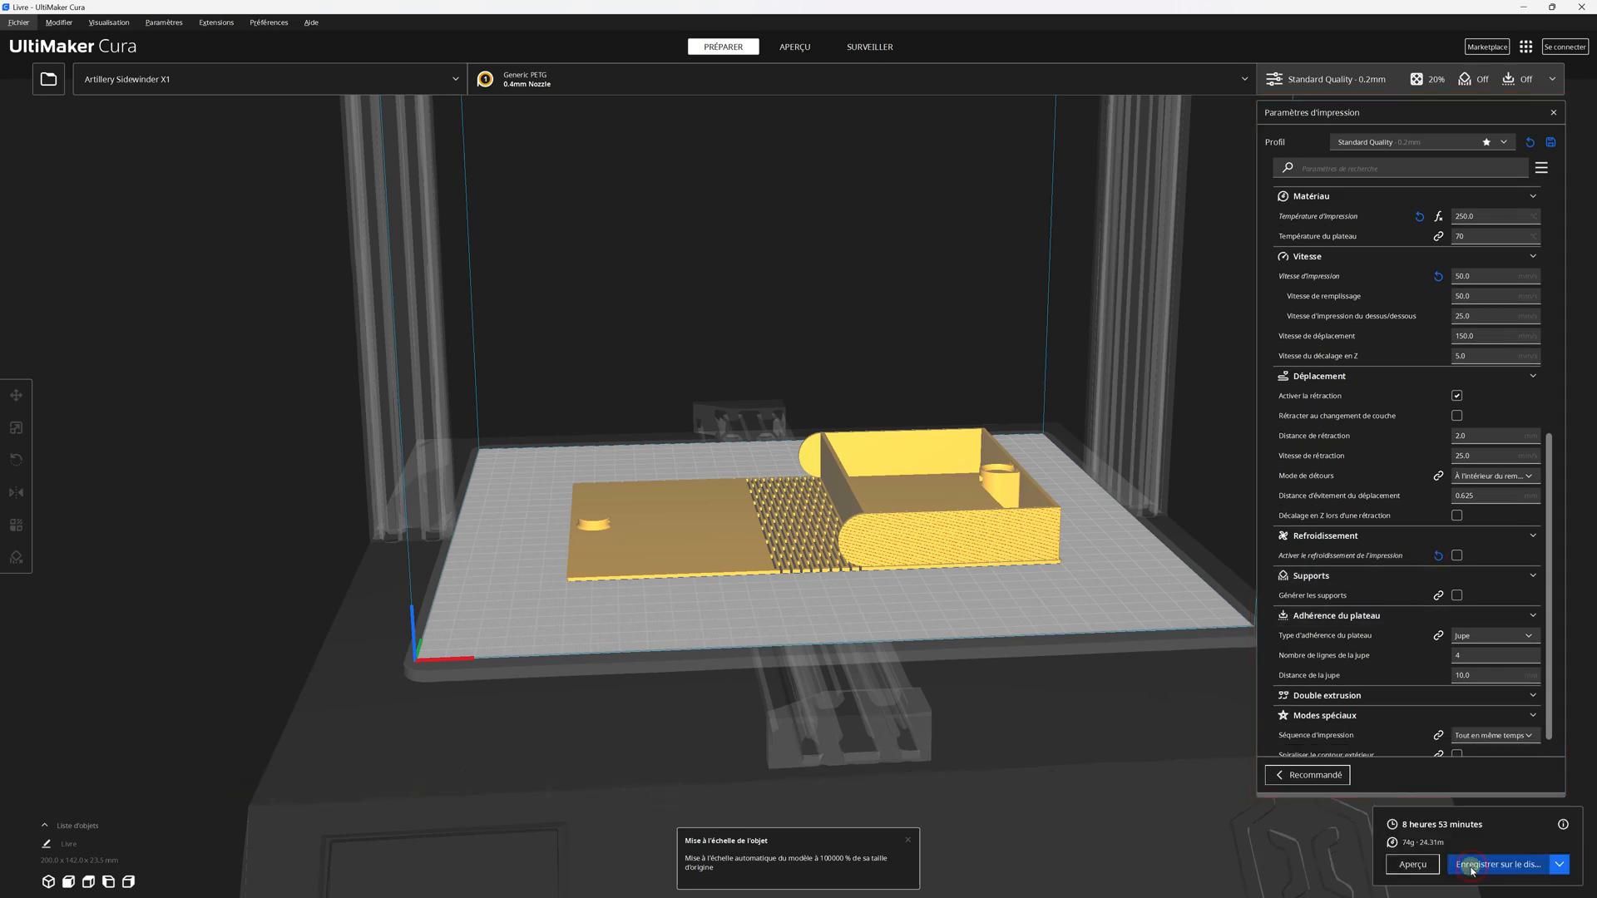
click(1470, 867)
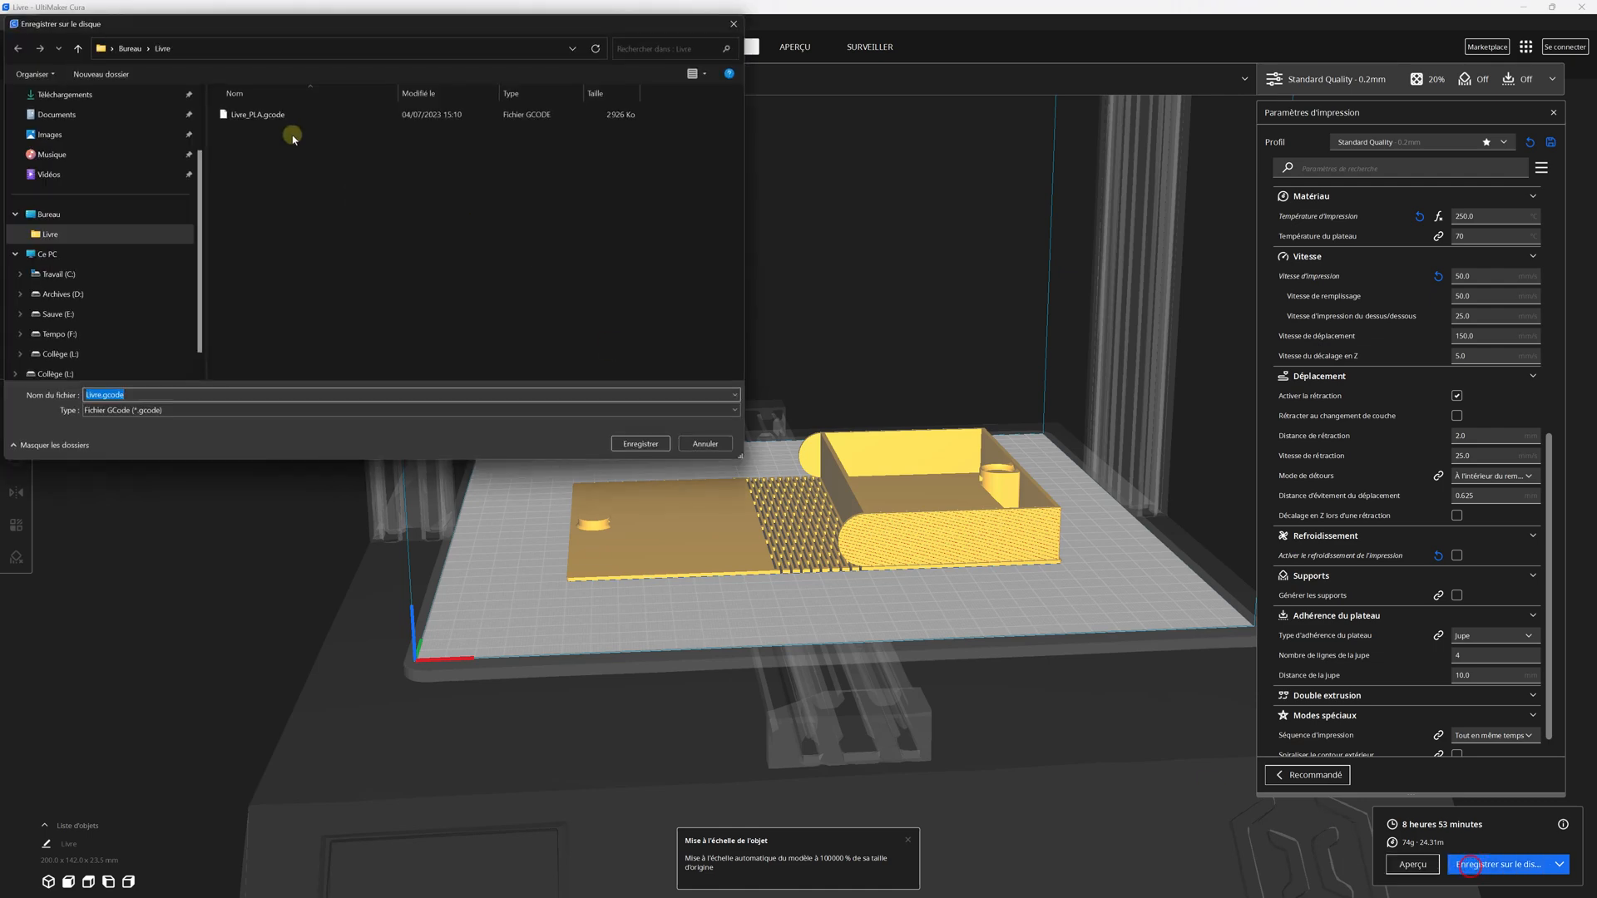
click(100, 394)
text(_PETG)
key(Return)
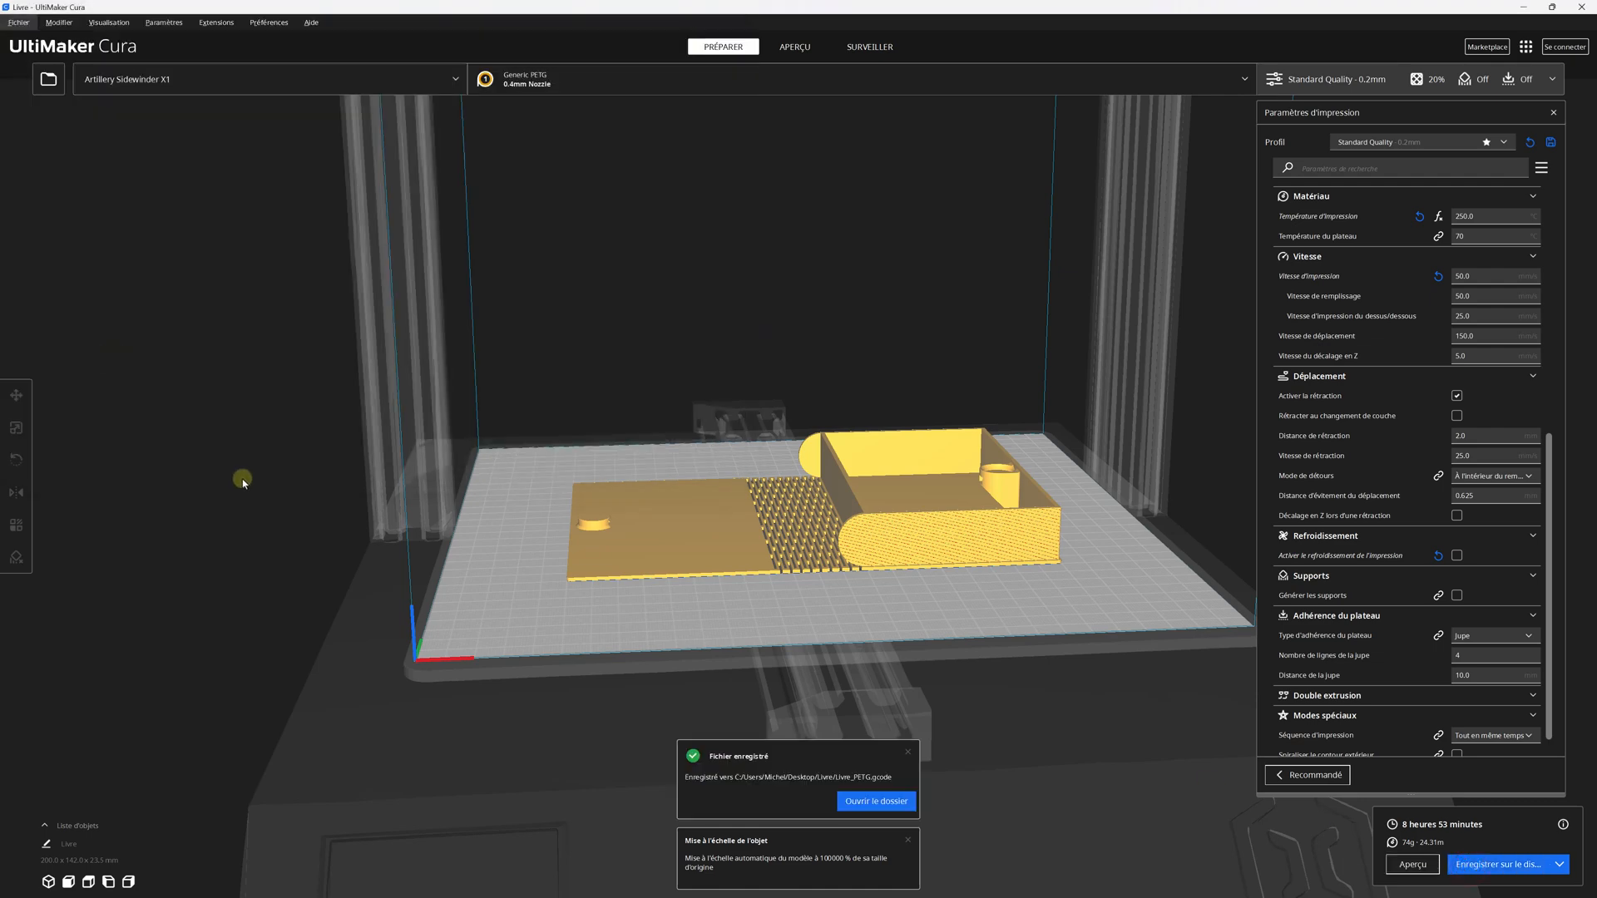
Step: Preview the sliced PETG model and lower the displayed layer to inspect the first layers near the base
scroll(813, 526, up, 5)
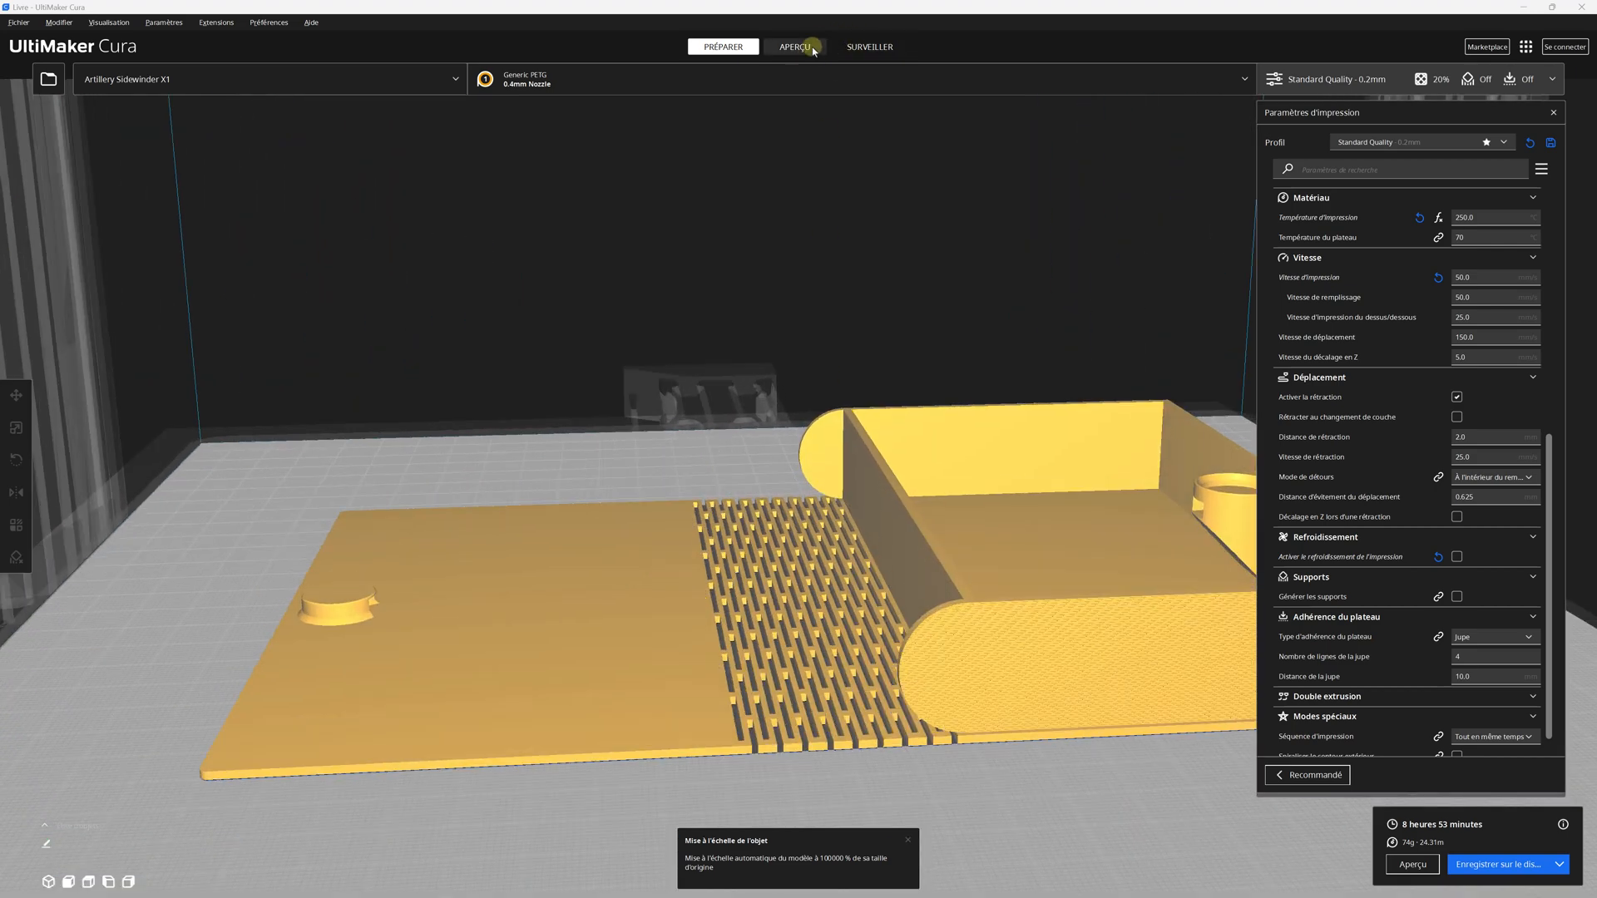
click(821, 52)
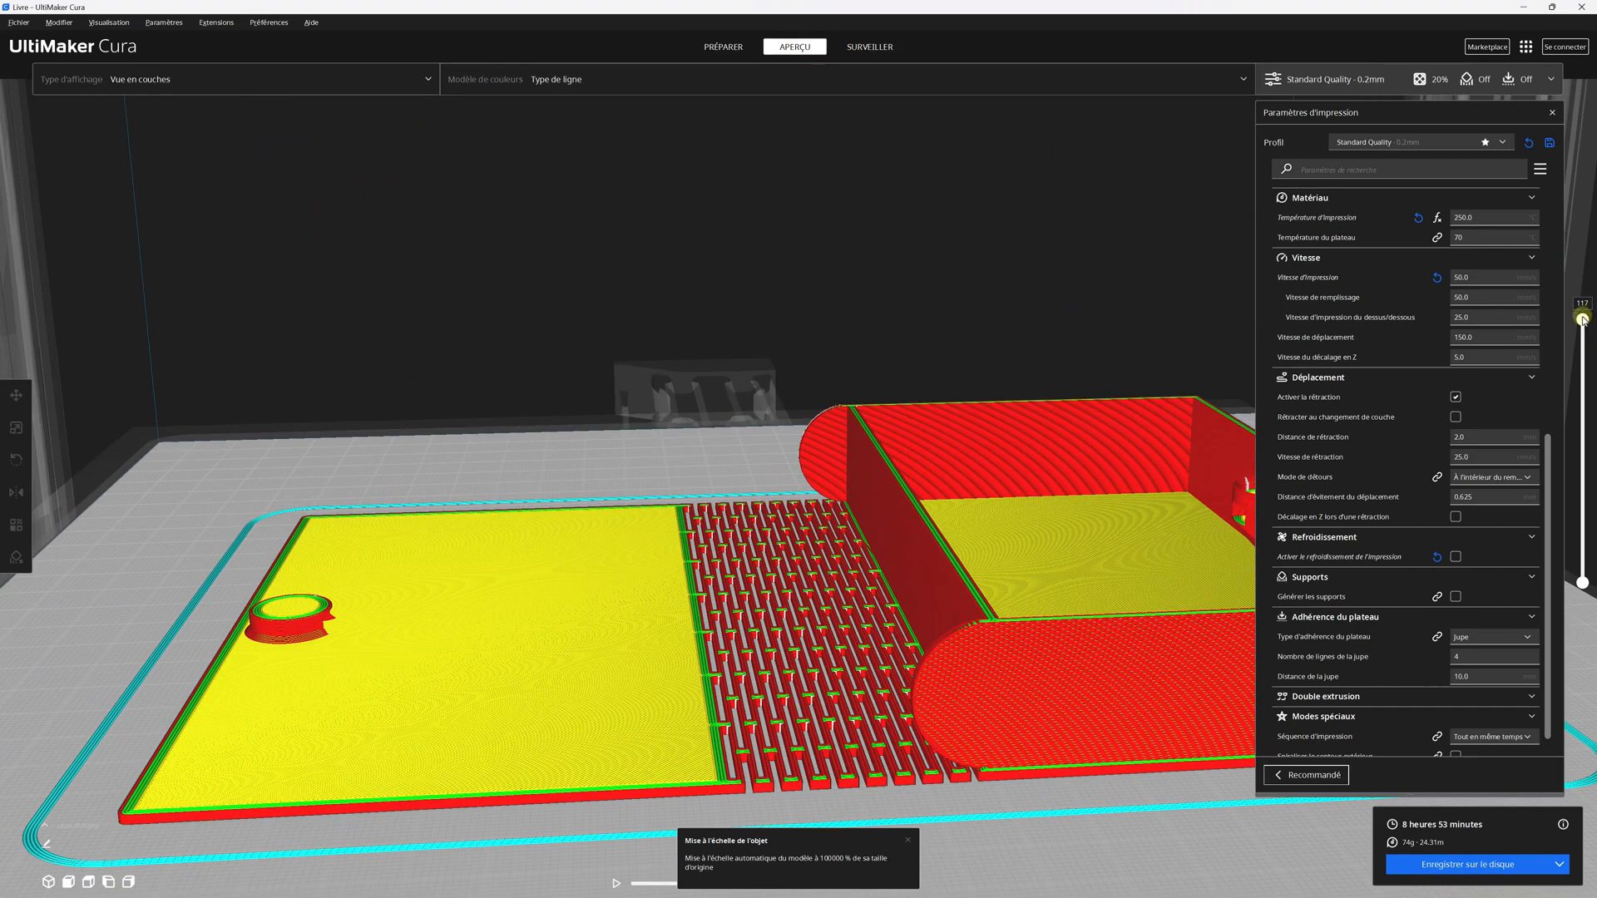
drag(1582, 320, 1580, 559)
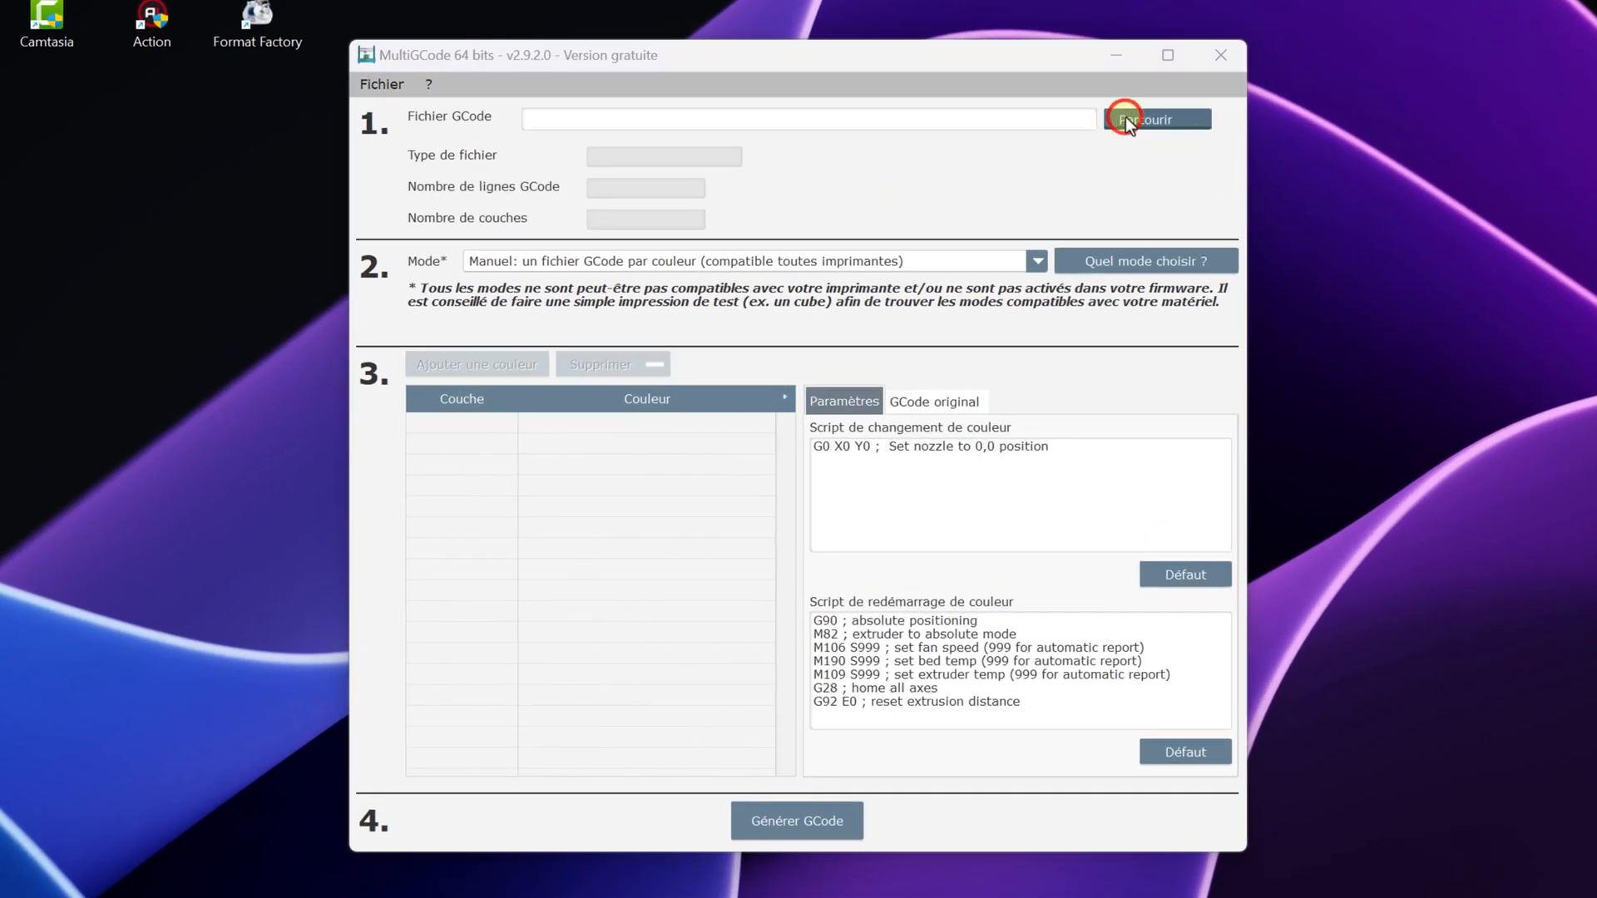
Step: Switch to MultiGCode and load Livre_PLA.gcode, dismissing the free-version notice
click(1126, 120)
double_click(939, 307)
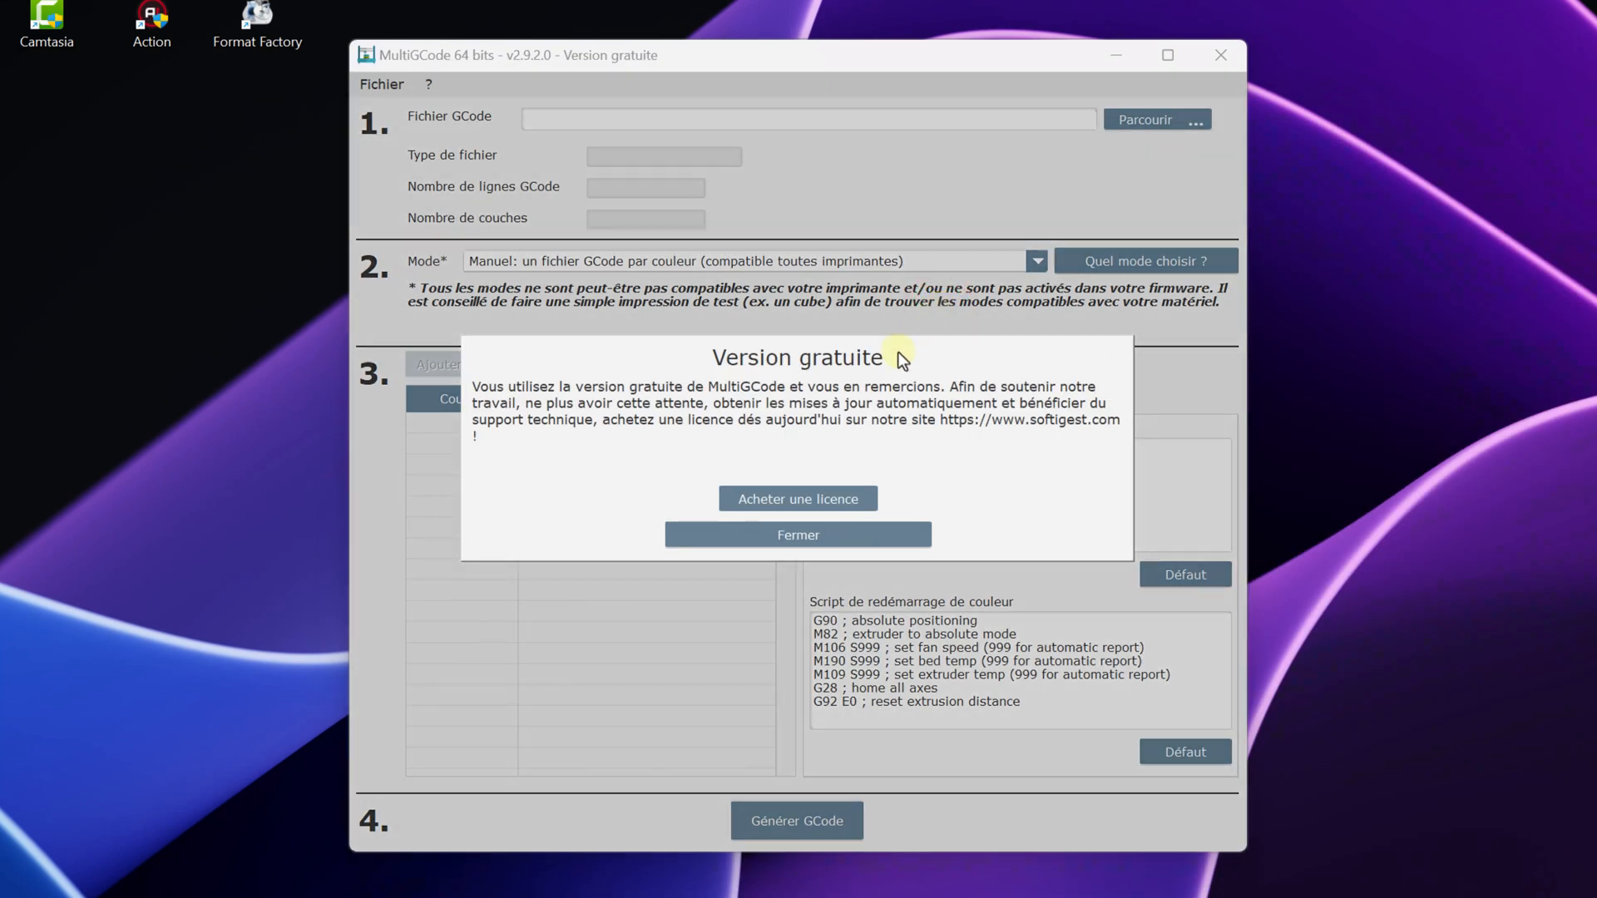
click(785, 537)
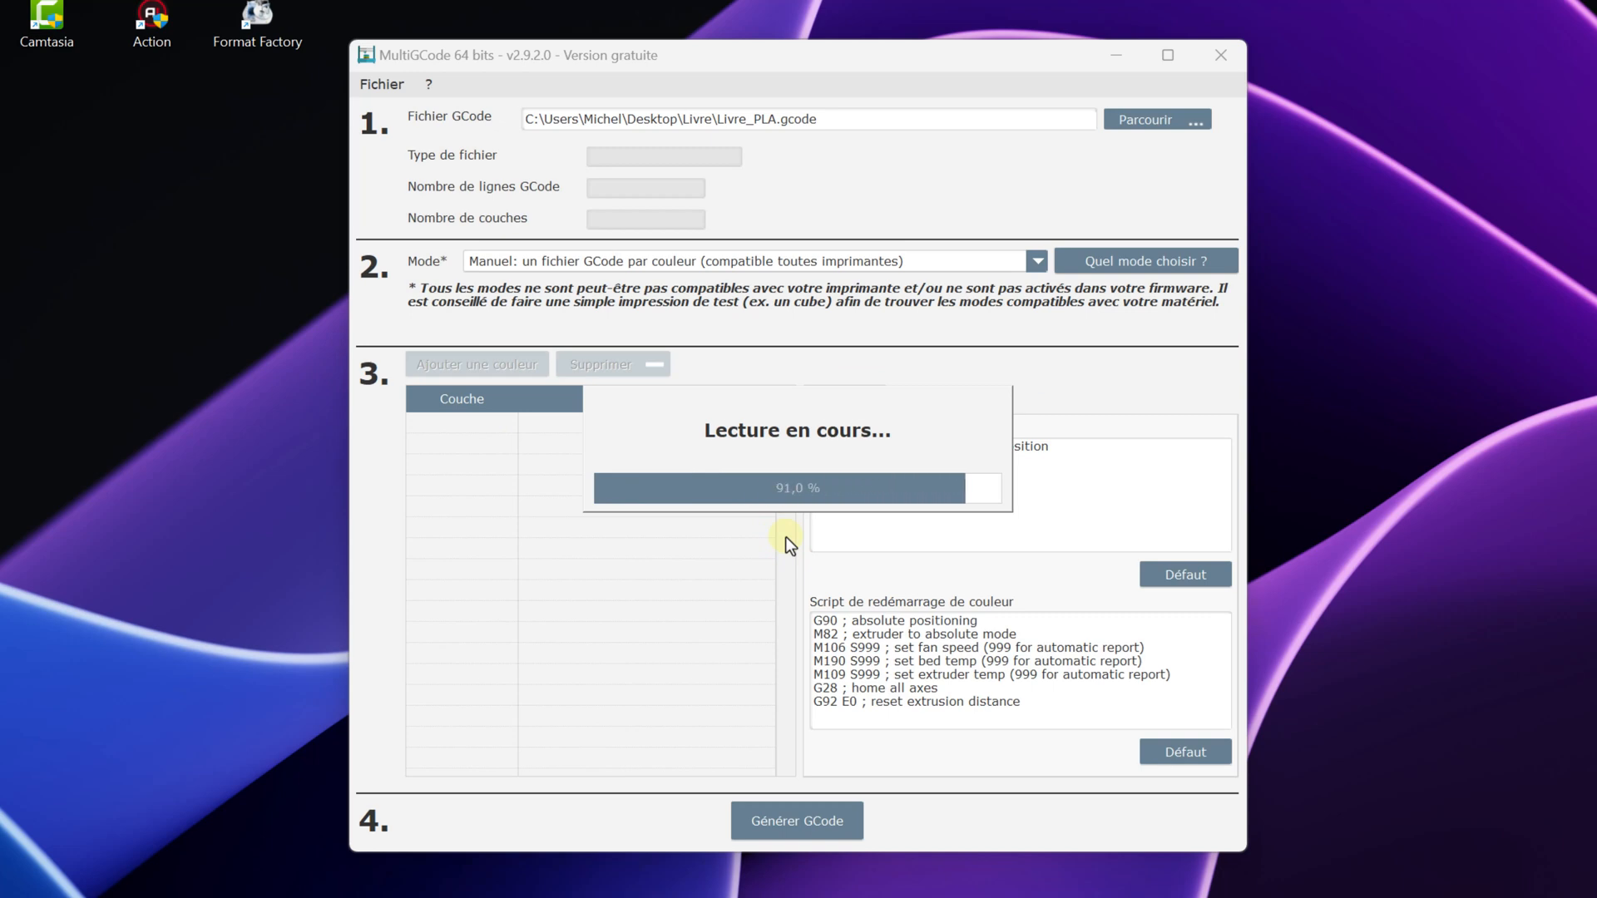
Step: Add a colour change at layer 8 of the PLA file and generate the split G-code files
click(453, 367)
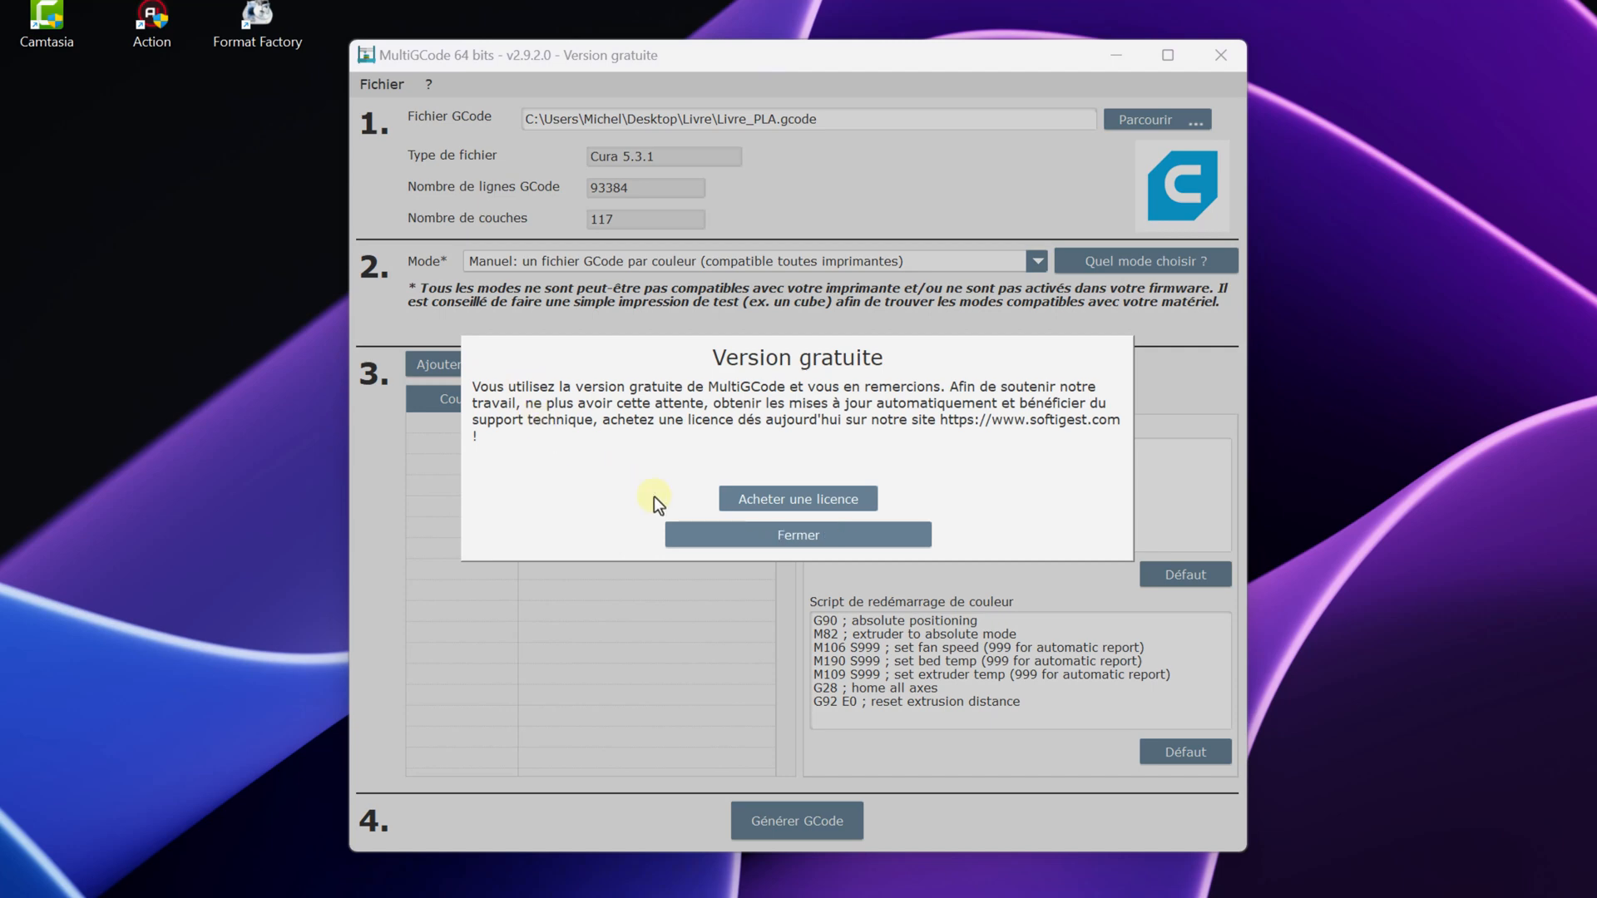
click(701, 531)
click(509, 423)
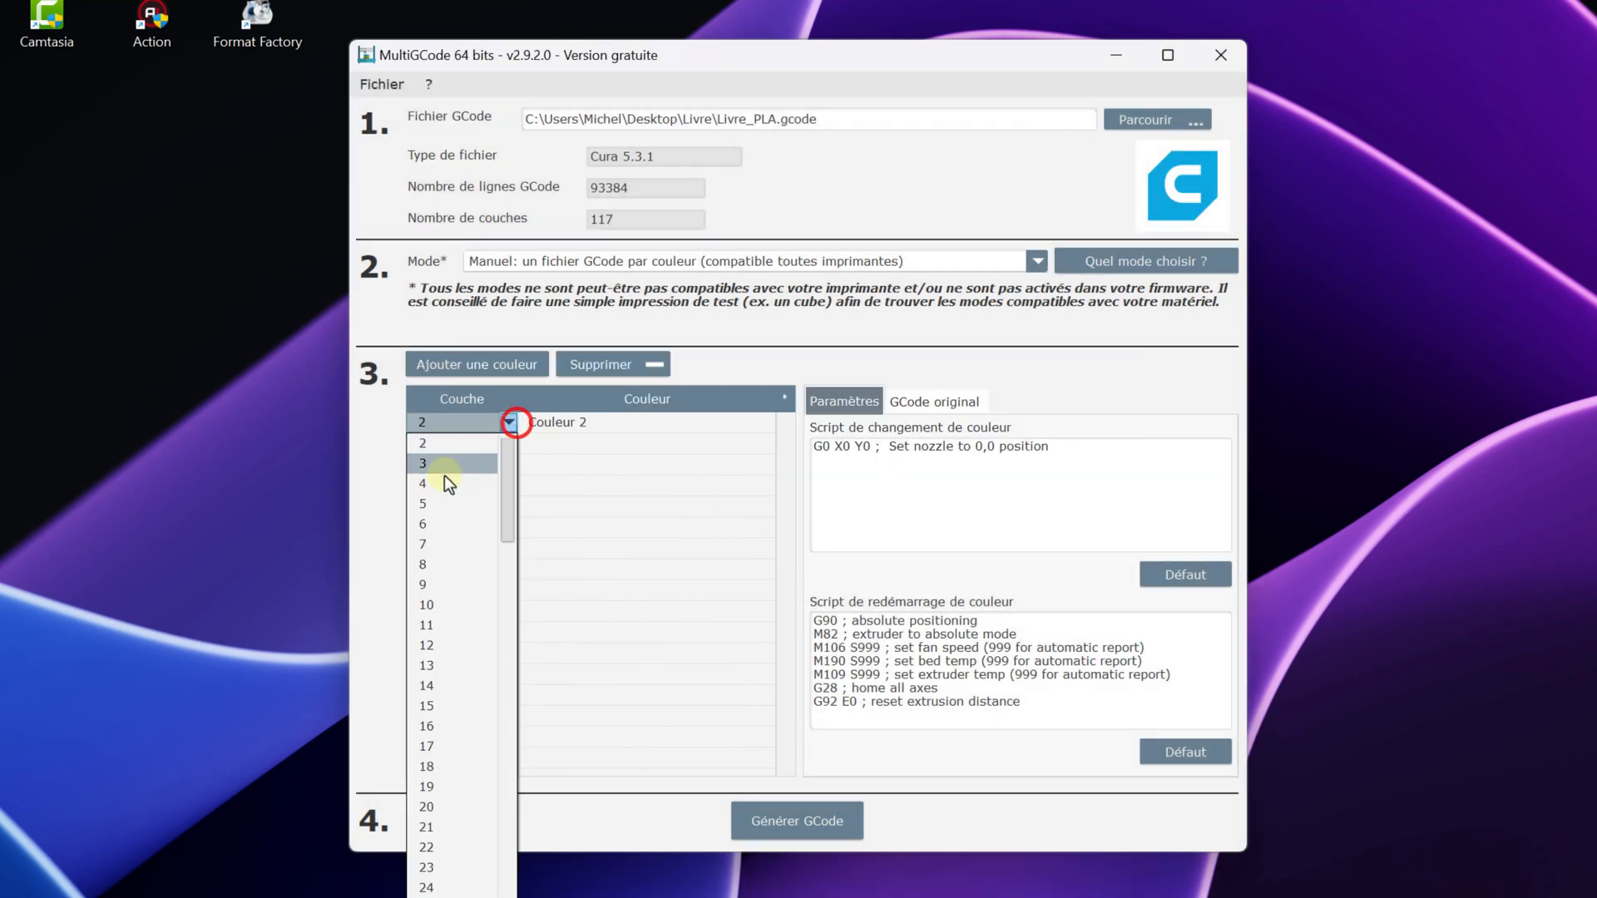
click(428, 555)
click(800, 820)
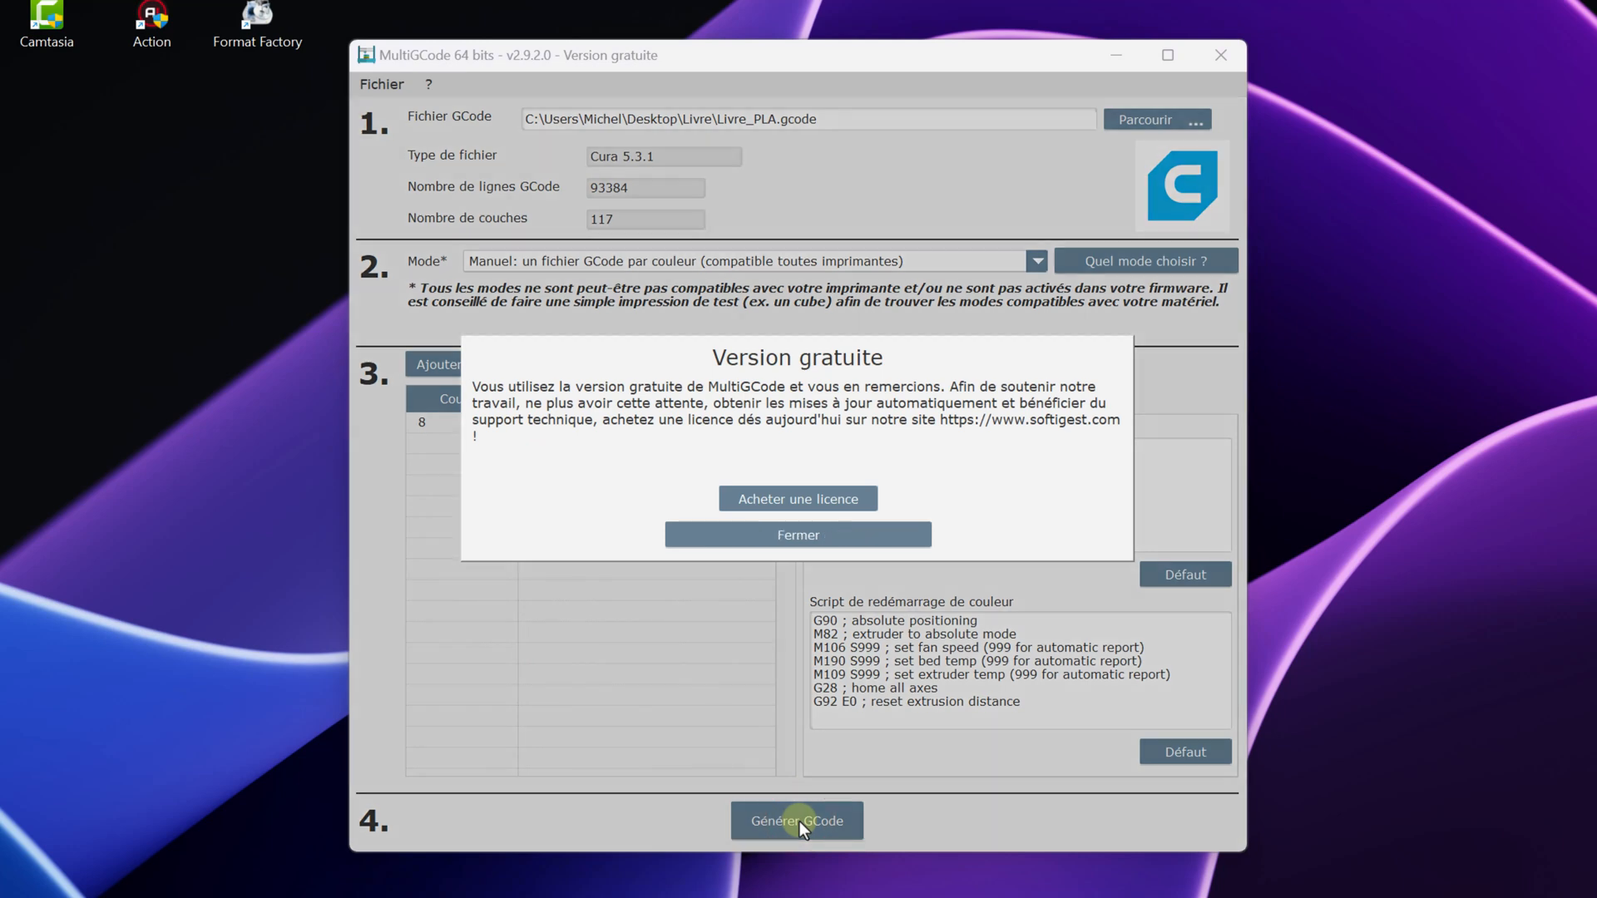
click(788, 542)
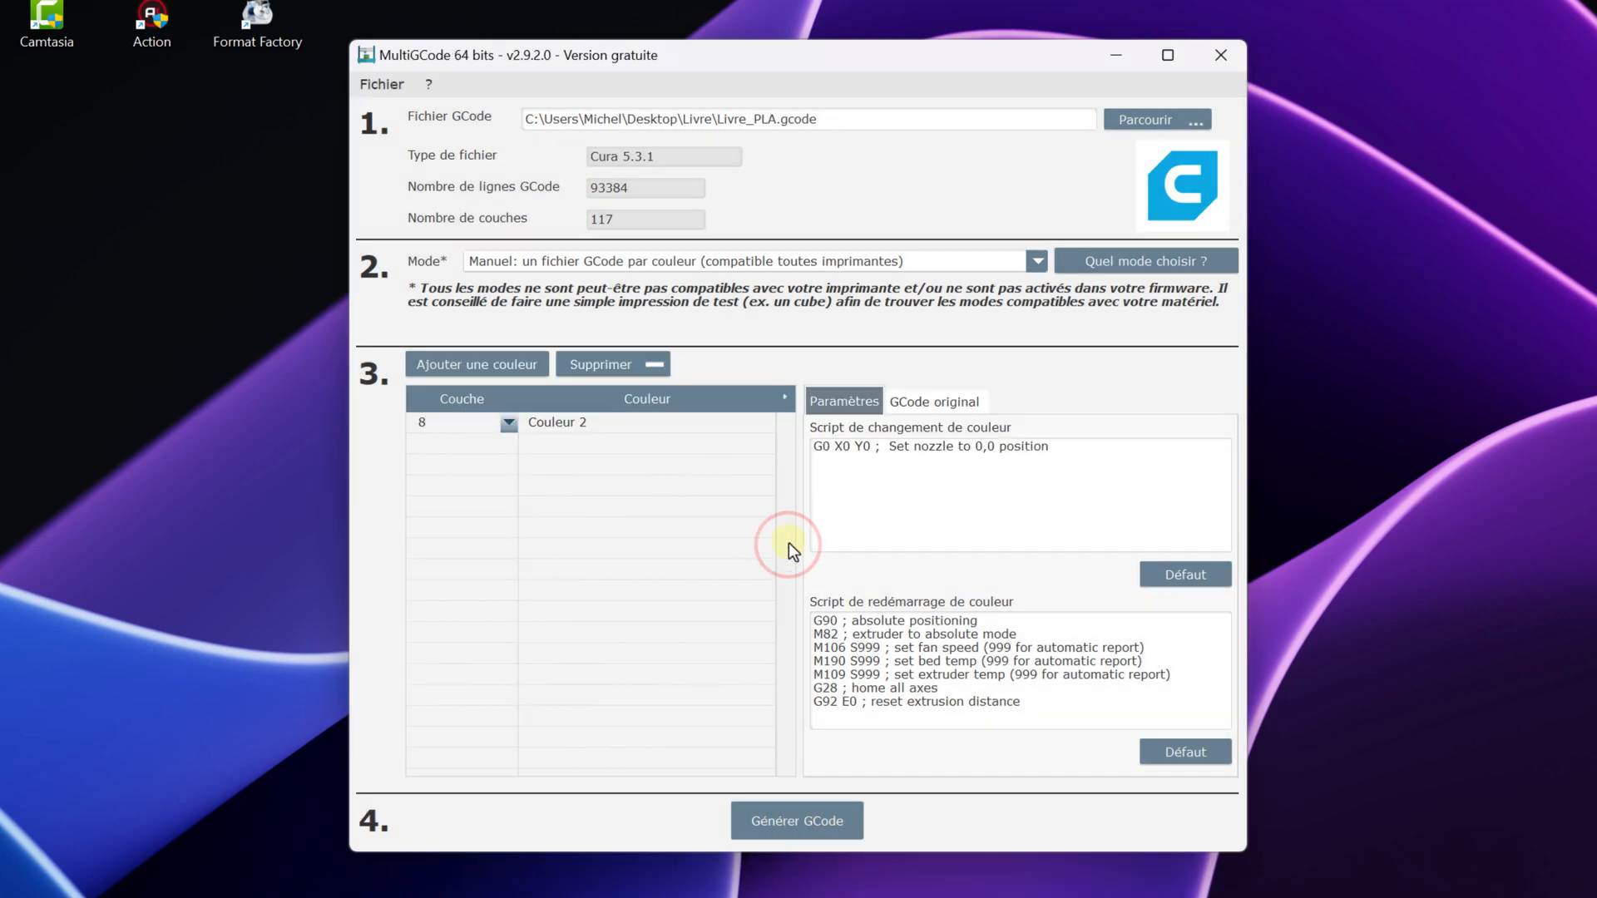
click(790, 527)
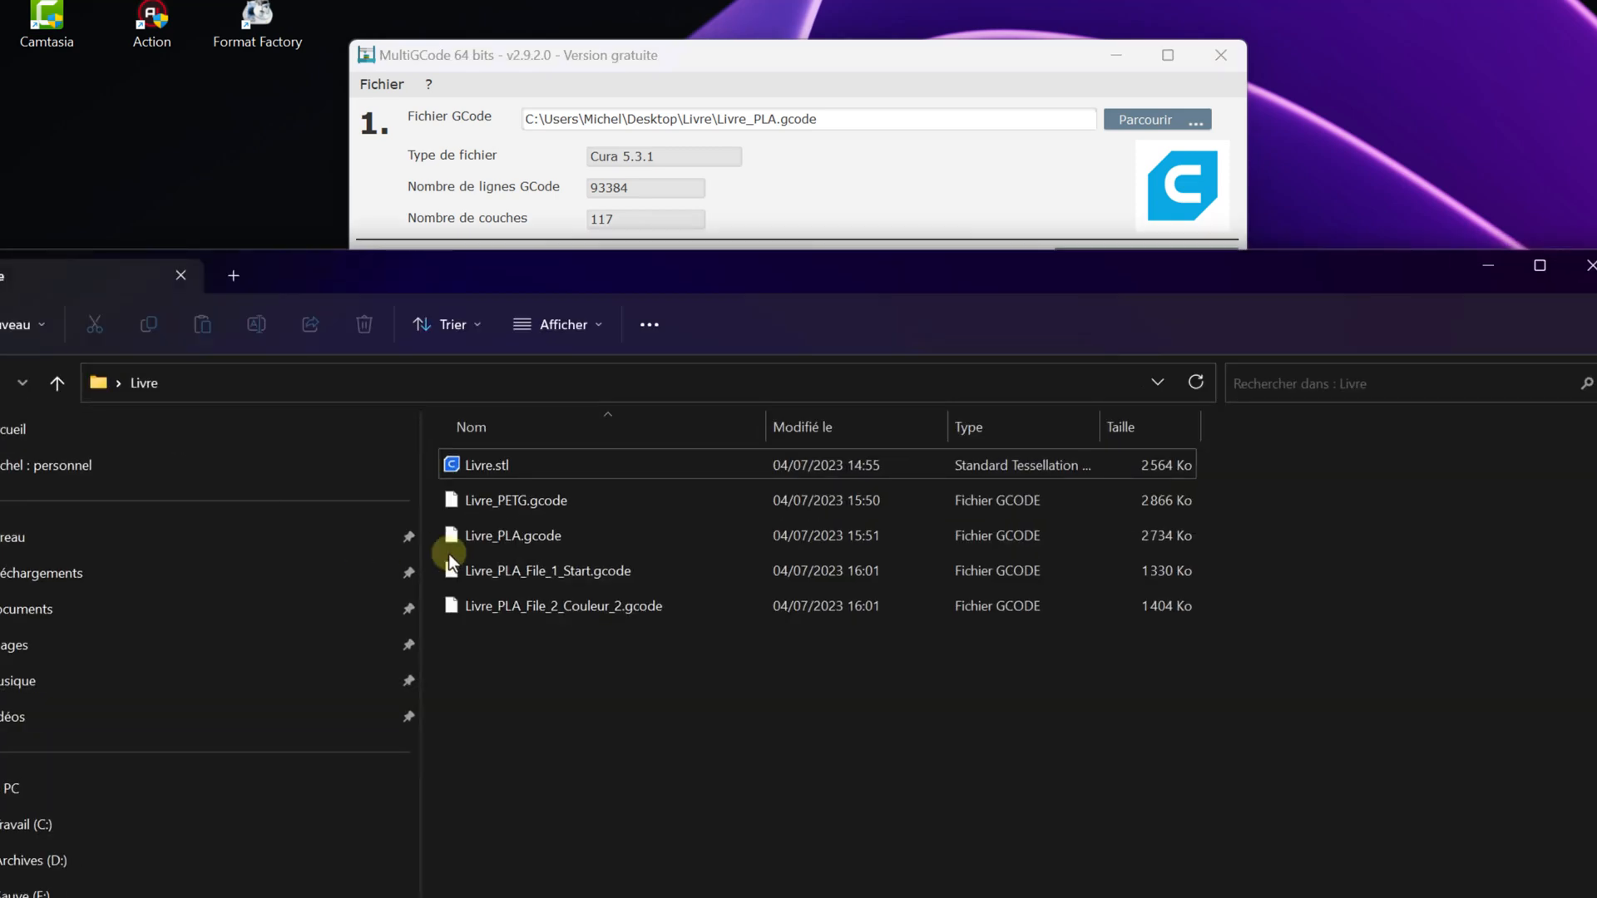
Step: In the Livre folder, rename Livre_PLA_File_1_Start.gcode as Livre_1_PLA.gcode
click(506, 570)
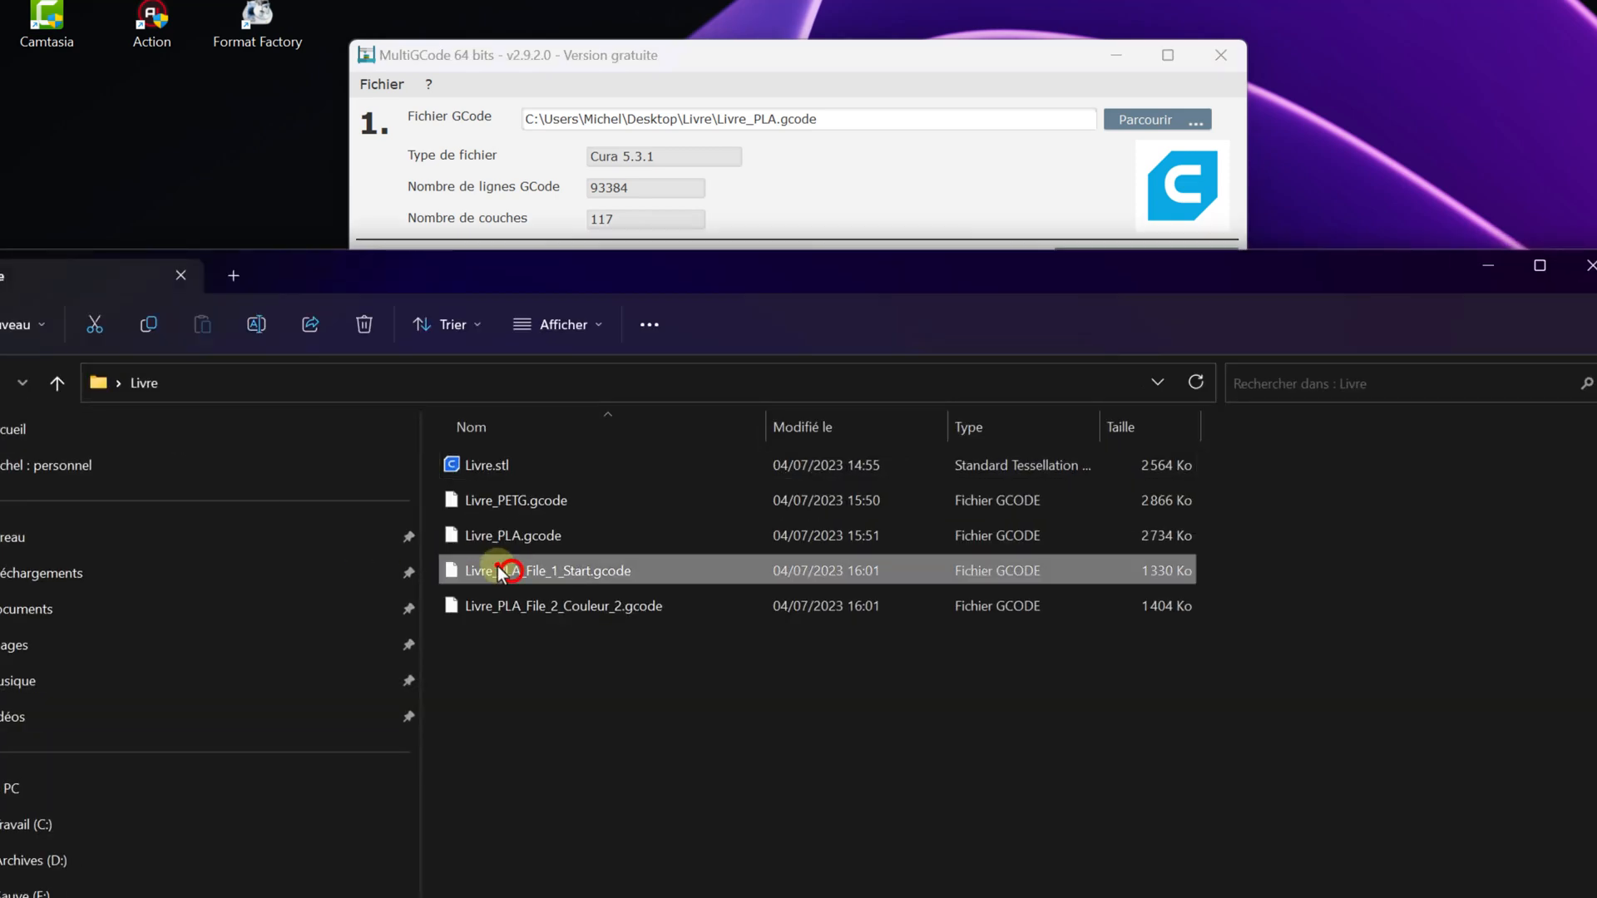
click(498, 567)
text(1_)
key(Right)
key(Right)
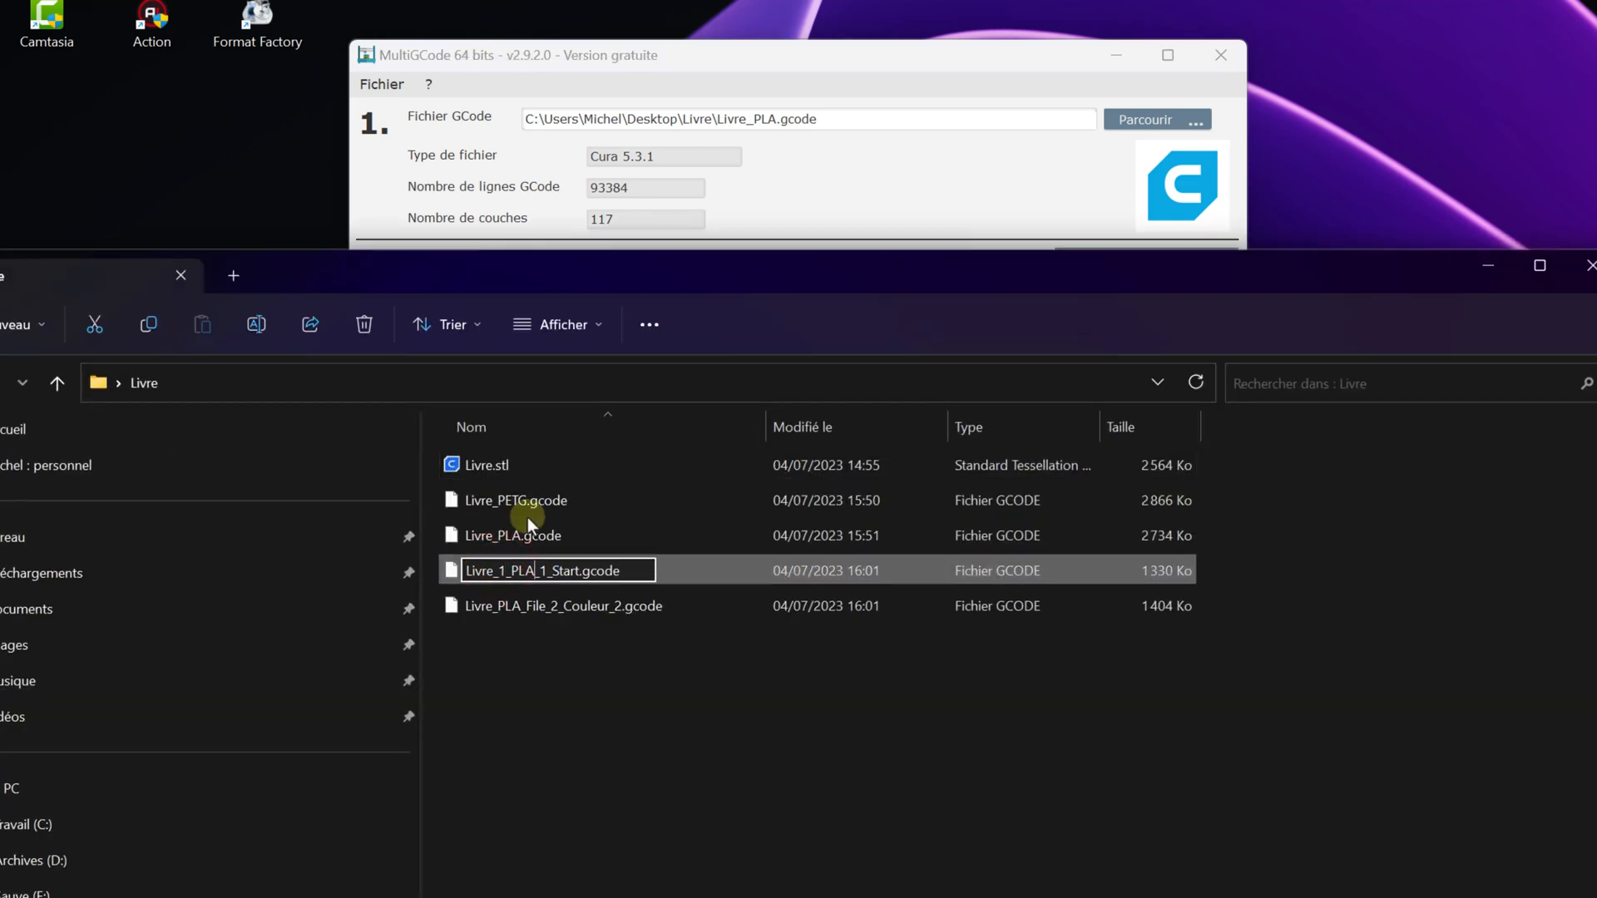
key(Delete)
key(Delete)
key(Delete)
key(Delete)
key(Delete)
key(Delete)
key(Delete)
key(Delete)
Step: Rename Livre_PLA_File_2_Couleur_2.gcode as Livre_2_PLA.gcode
click(464, 607)
click(502, 605)
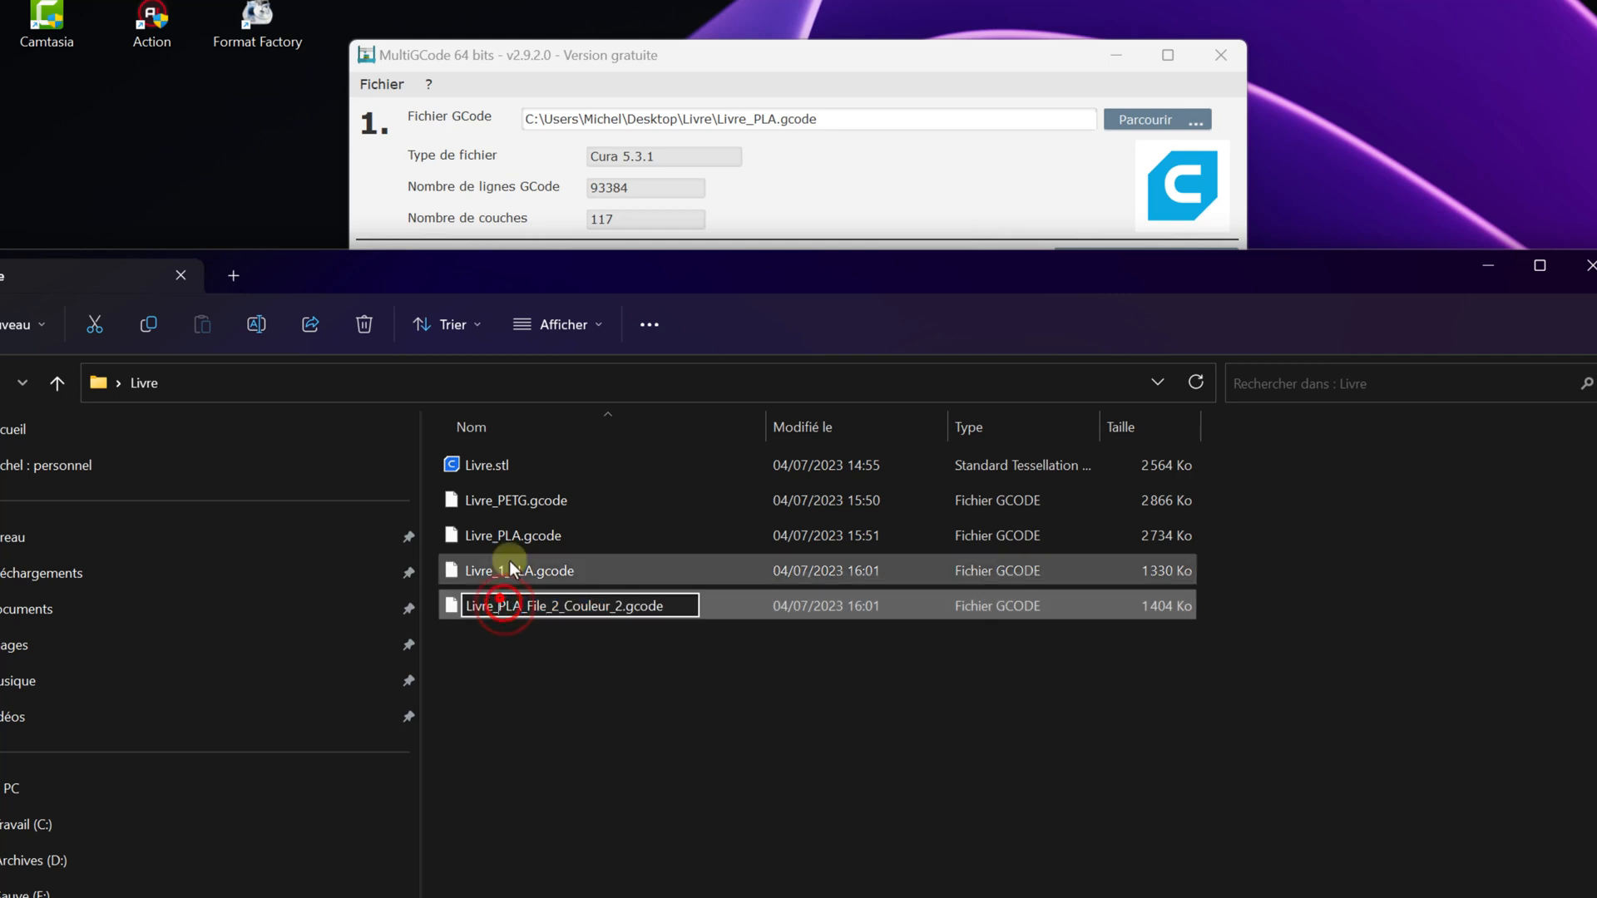
text(2_)
key(Right)
key(Right)
key(Right)
key(Delete)
key(Delete)
key(Delete)
key(Delete)
key(Delete)
key(Delete)
key(Delete)
key(Delete)
key(Delete)
key(Delete)
key(Delete)
key(Delete)
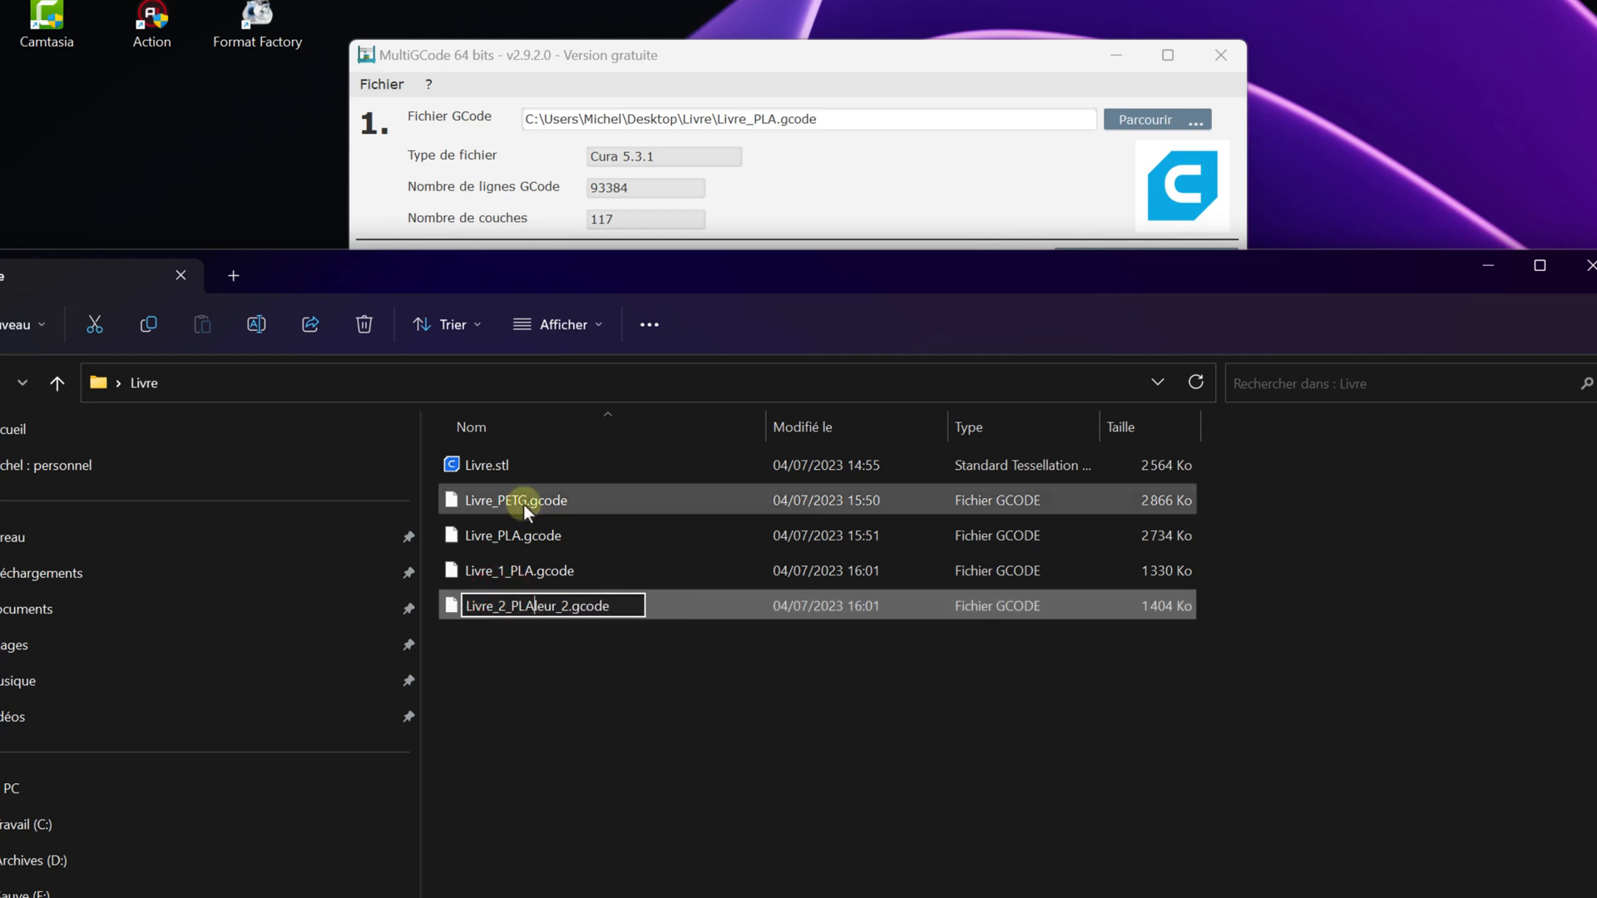
key(Delete)
key(Delete)
key(Delete)
key(Delete)
key(Delete)
key(Return)
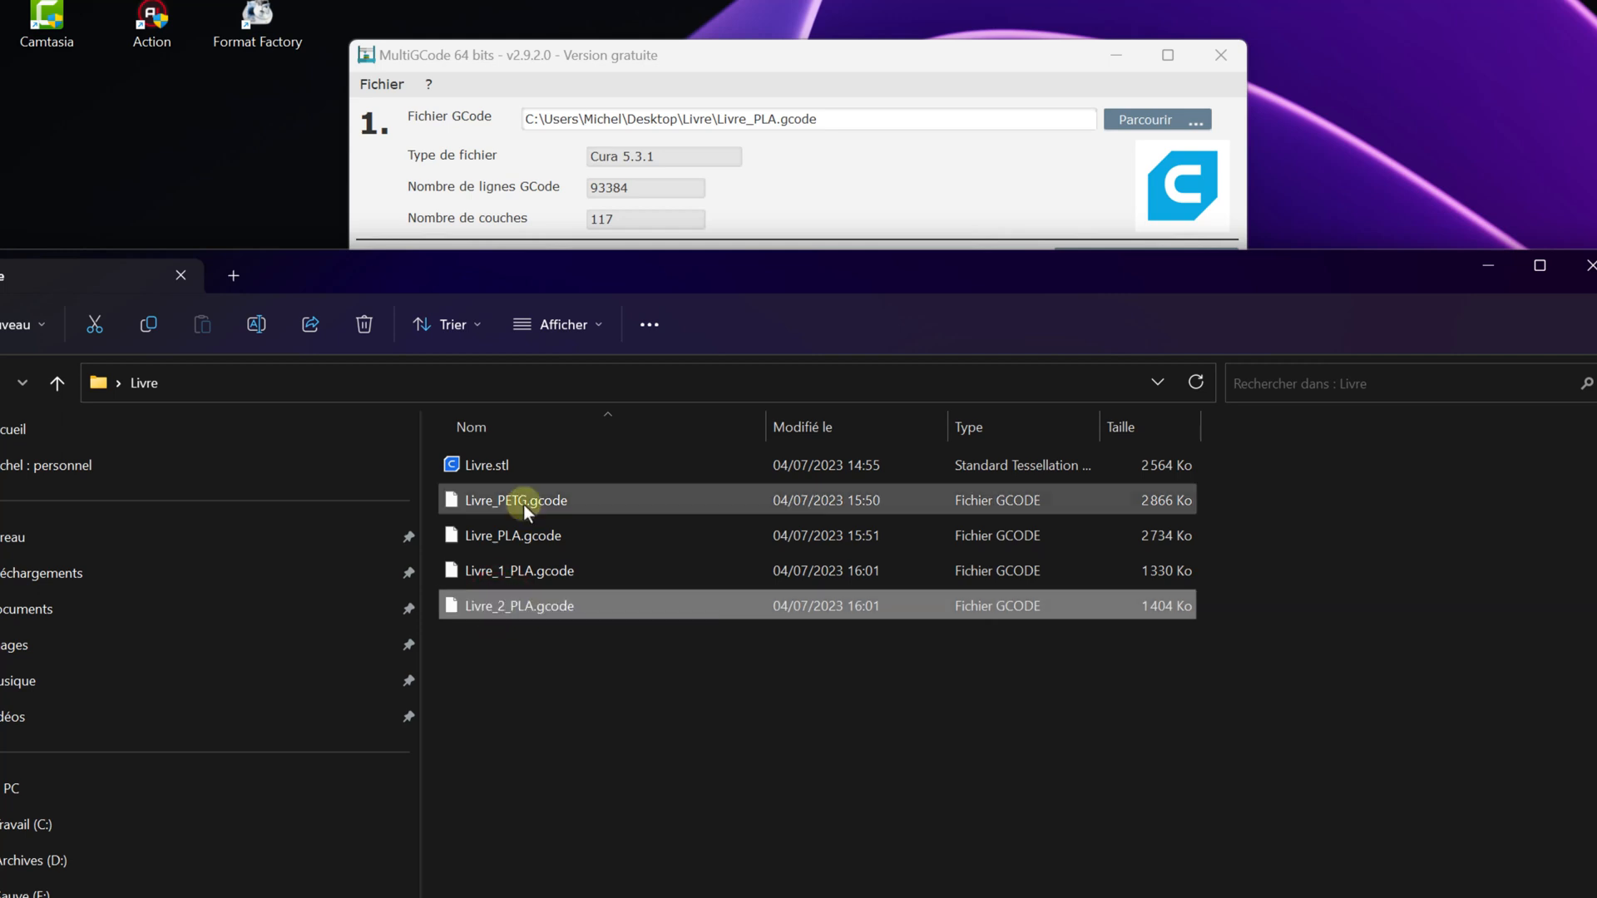
Step: Return to MultiGCode and load Livre_PETG.gcode, dismissing the free-version notice
click(1474, 265)
click(1133, 118)
double_click(961, 351)
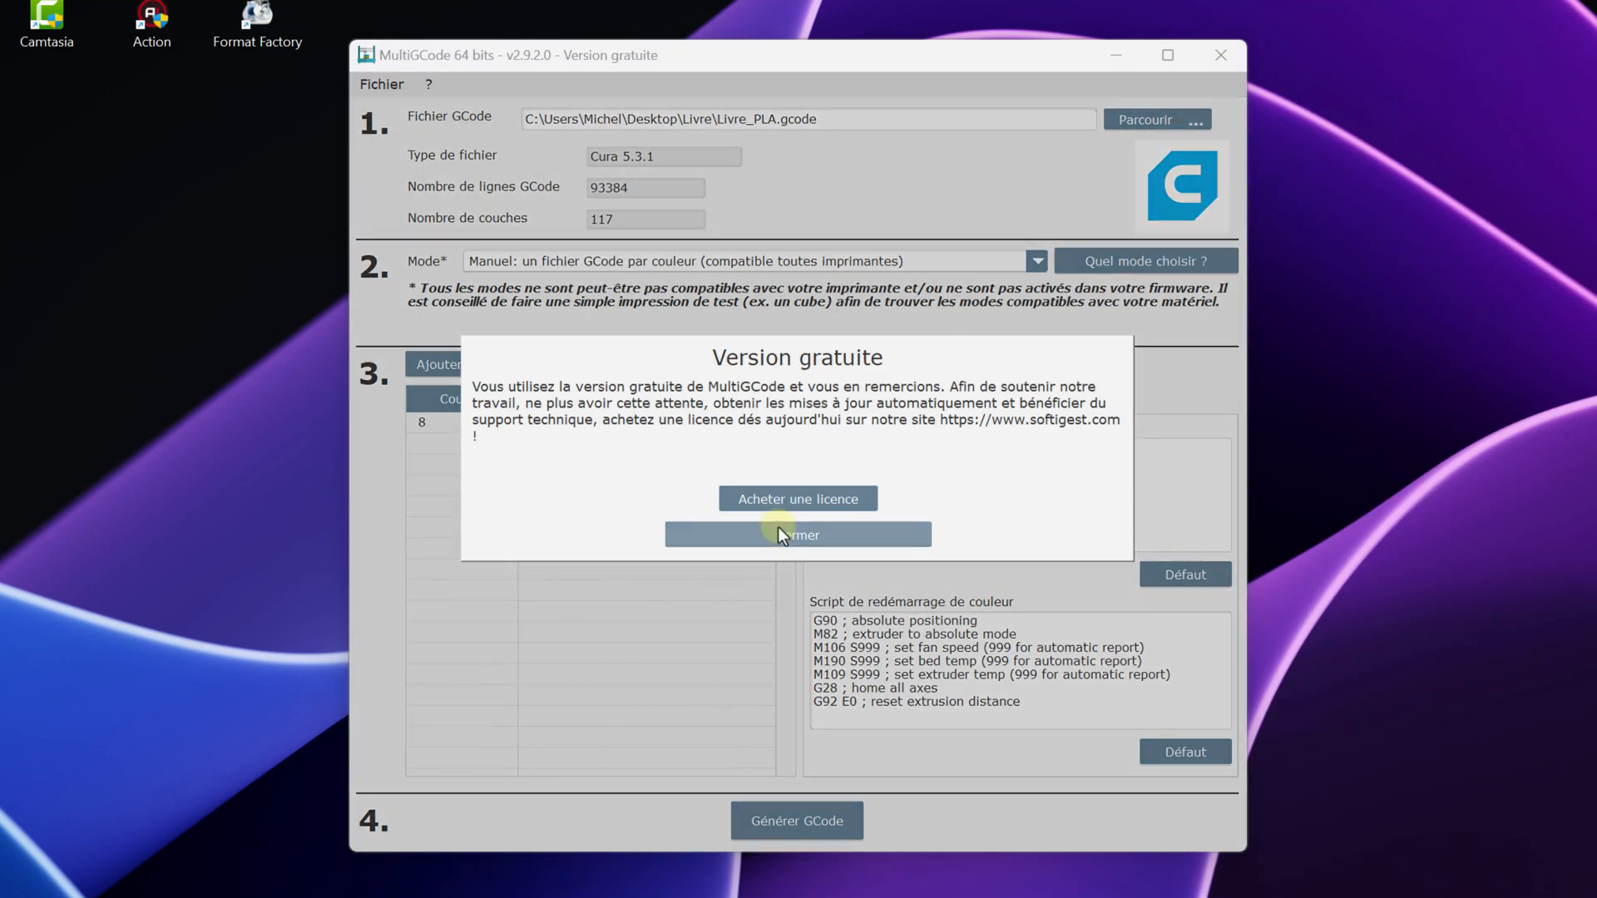
click(780, 534)
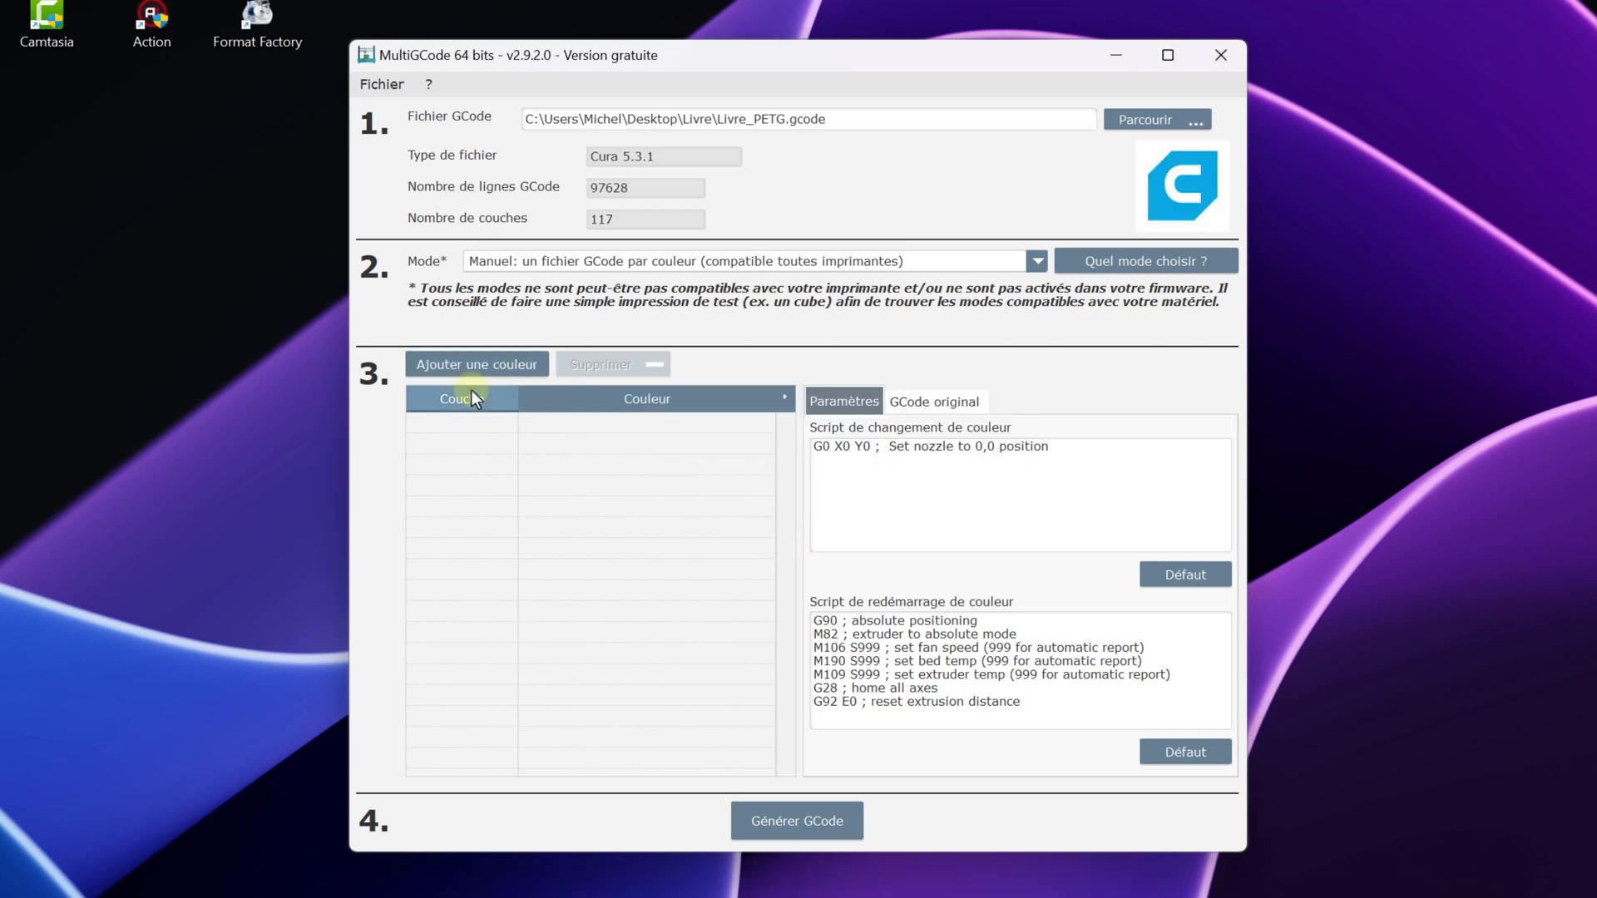
Step: Add a colour change at layer 8 of the PETG file and generate the split G-code files
click(459, 365)
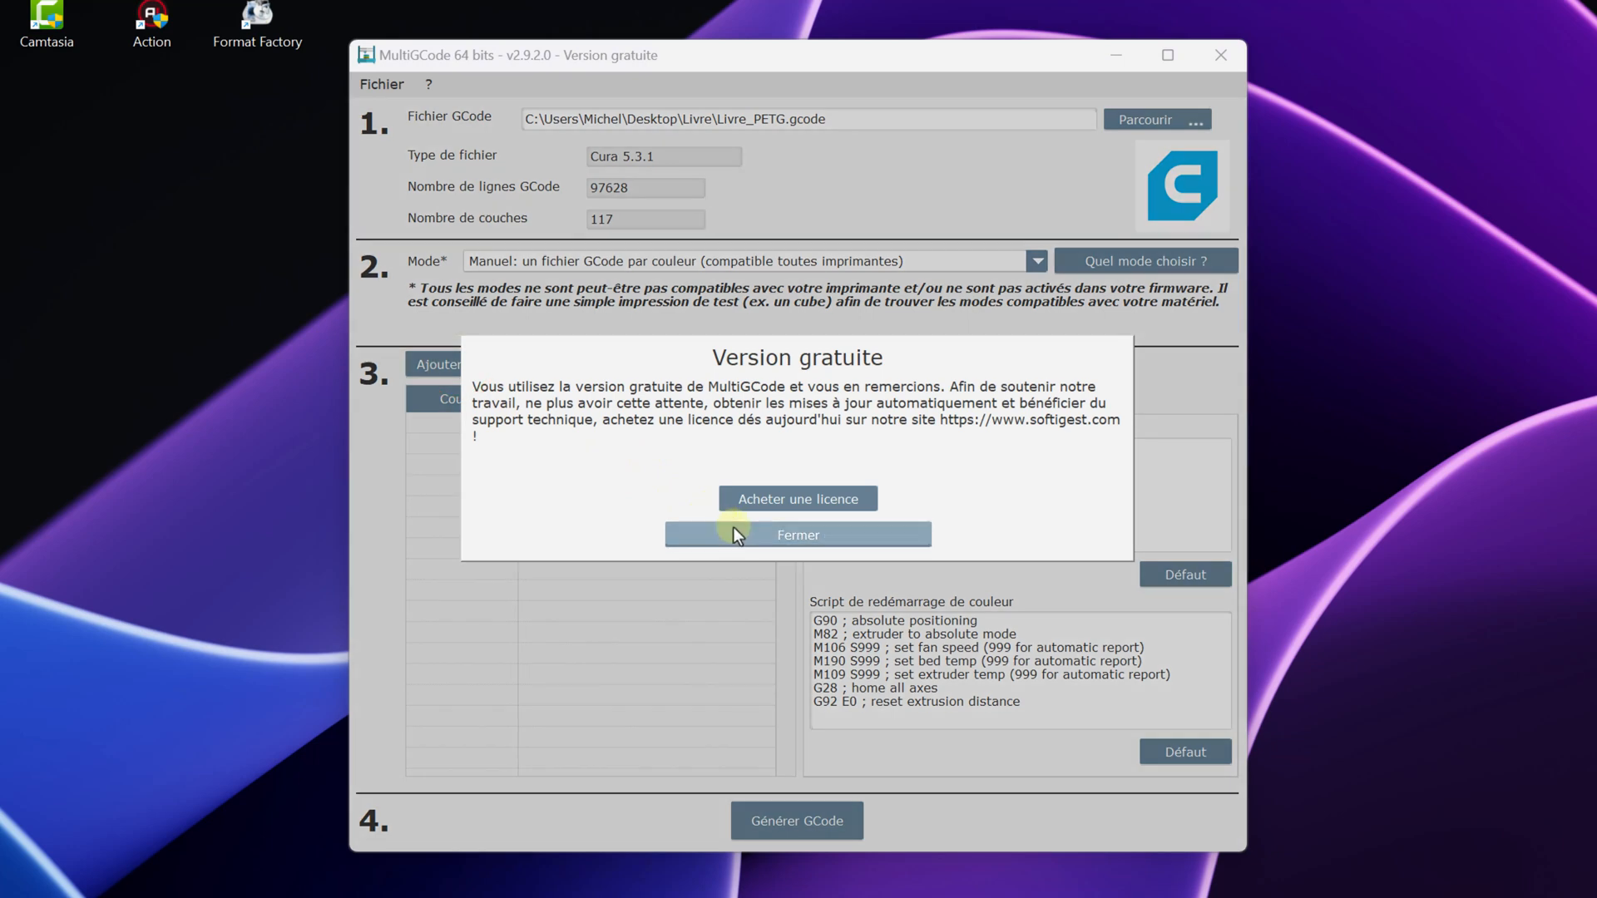
click(733, 531)
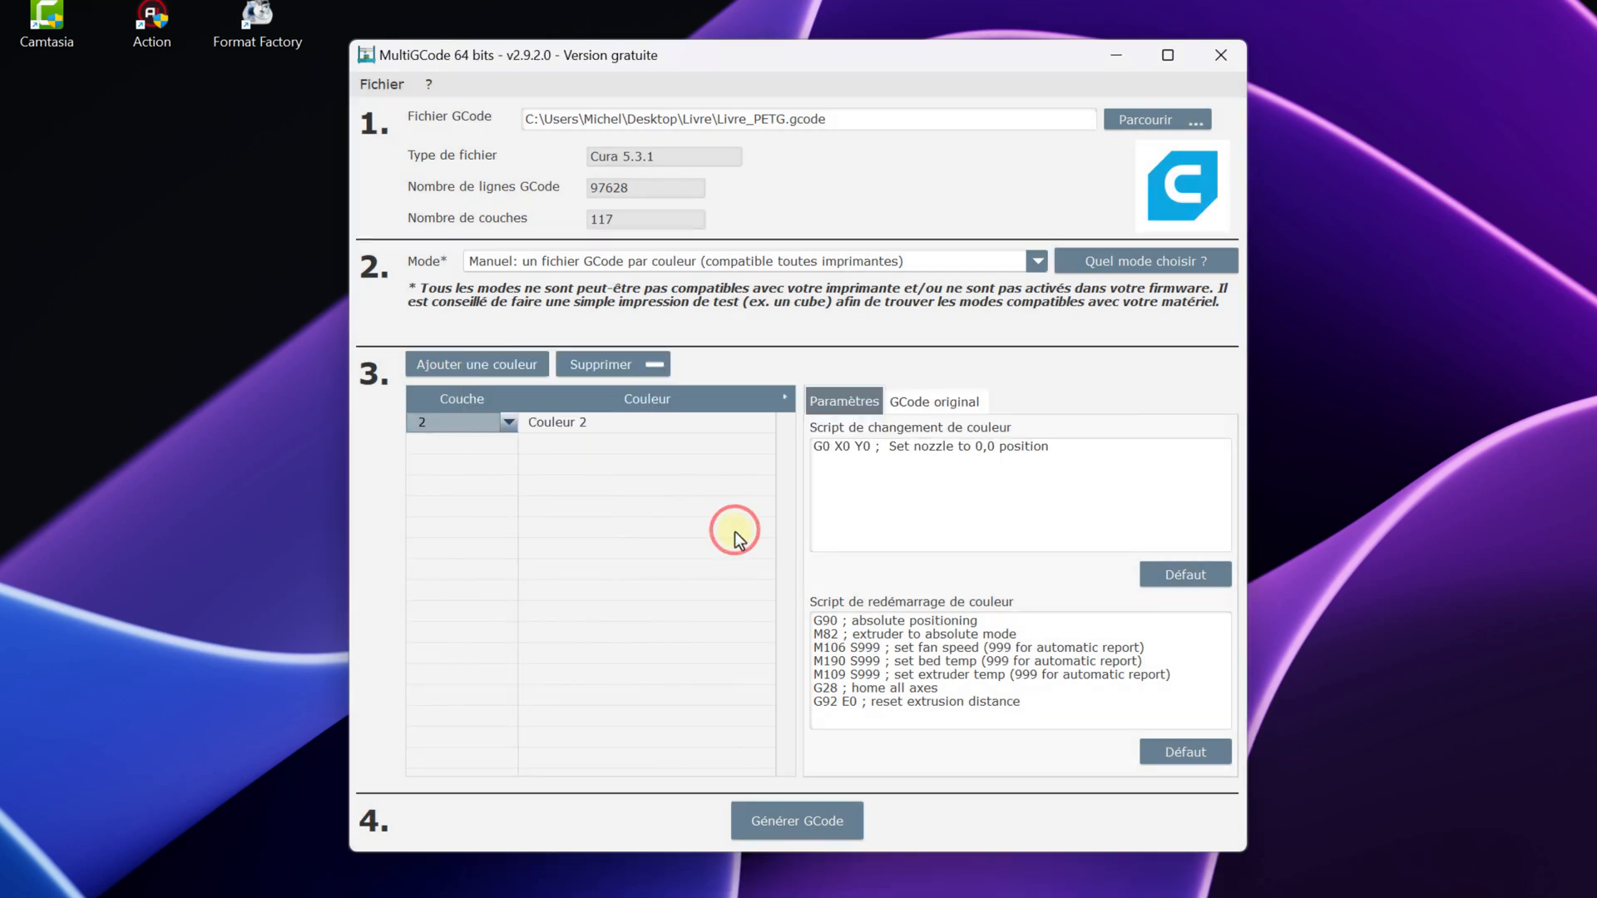
click(506, 424)
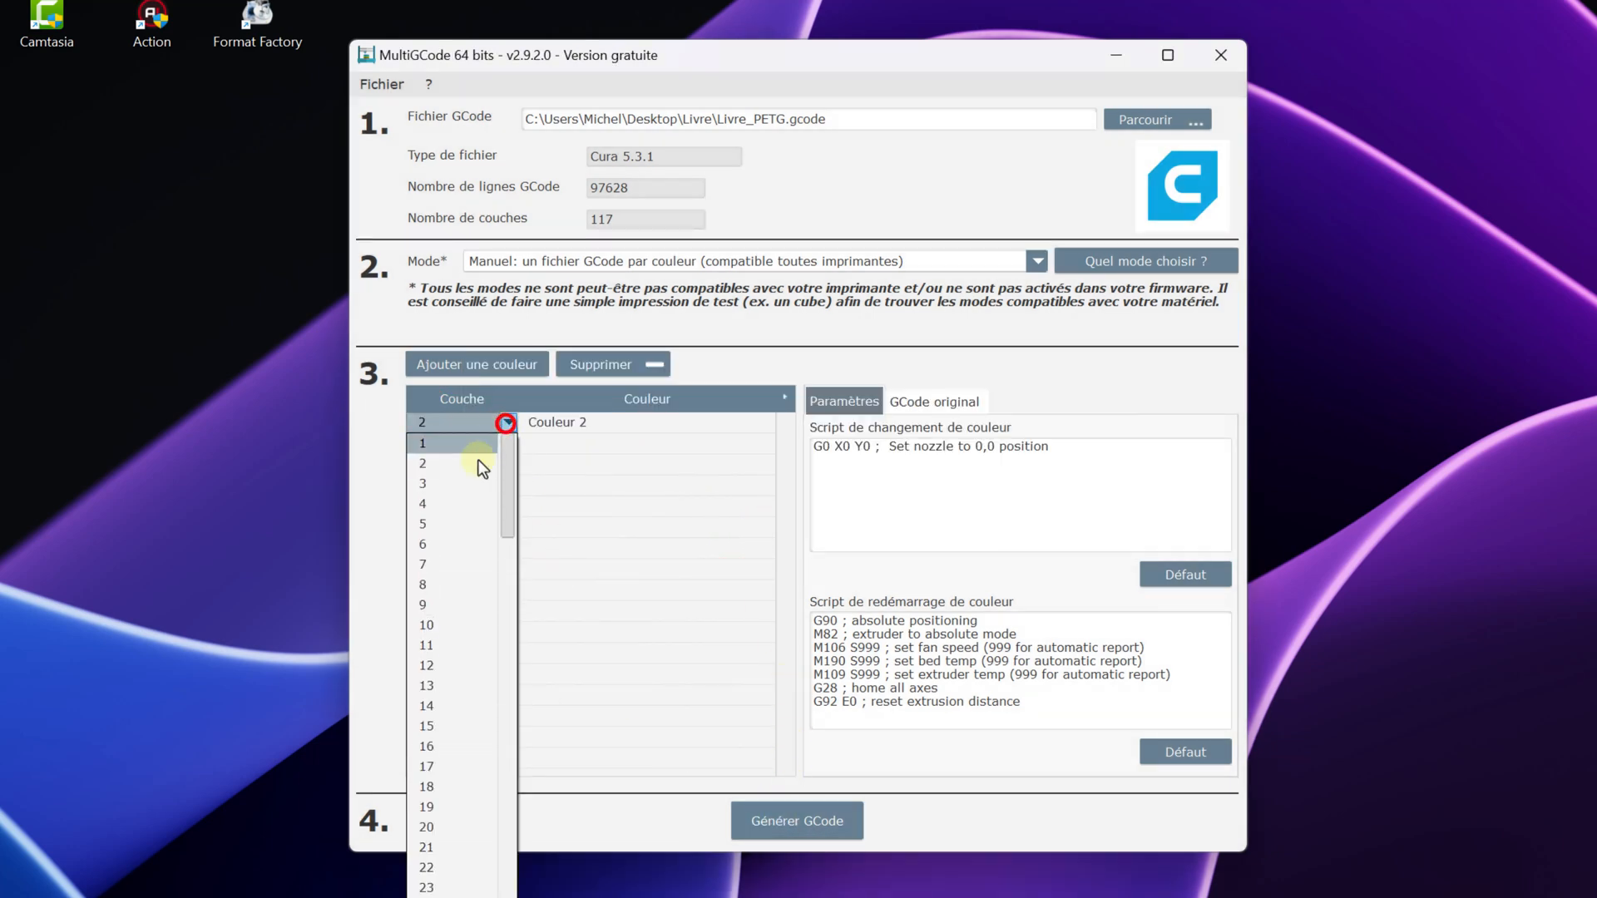
click(429, 584)
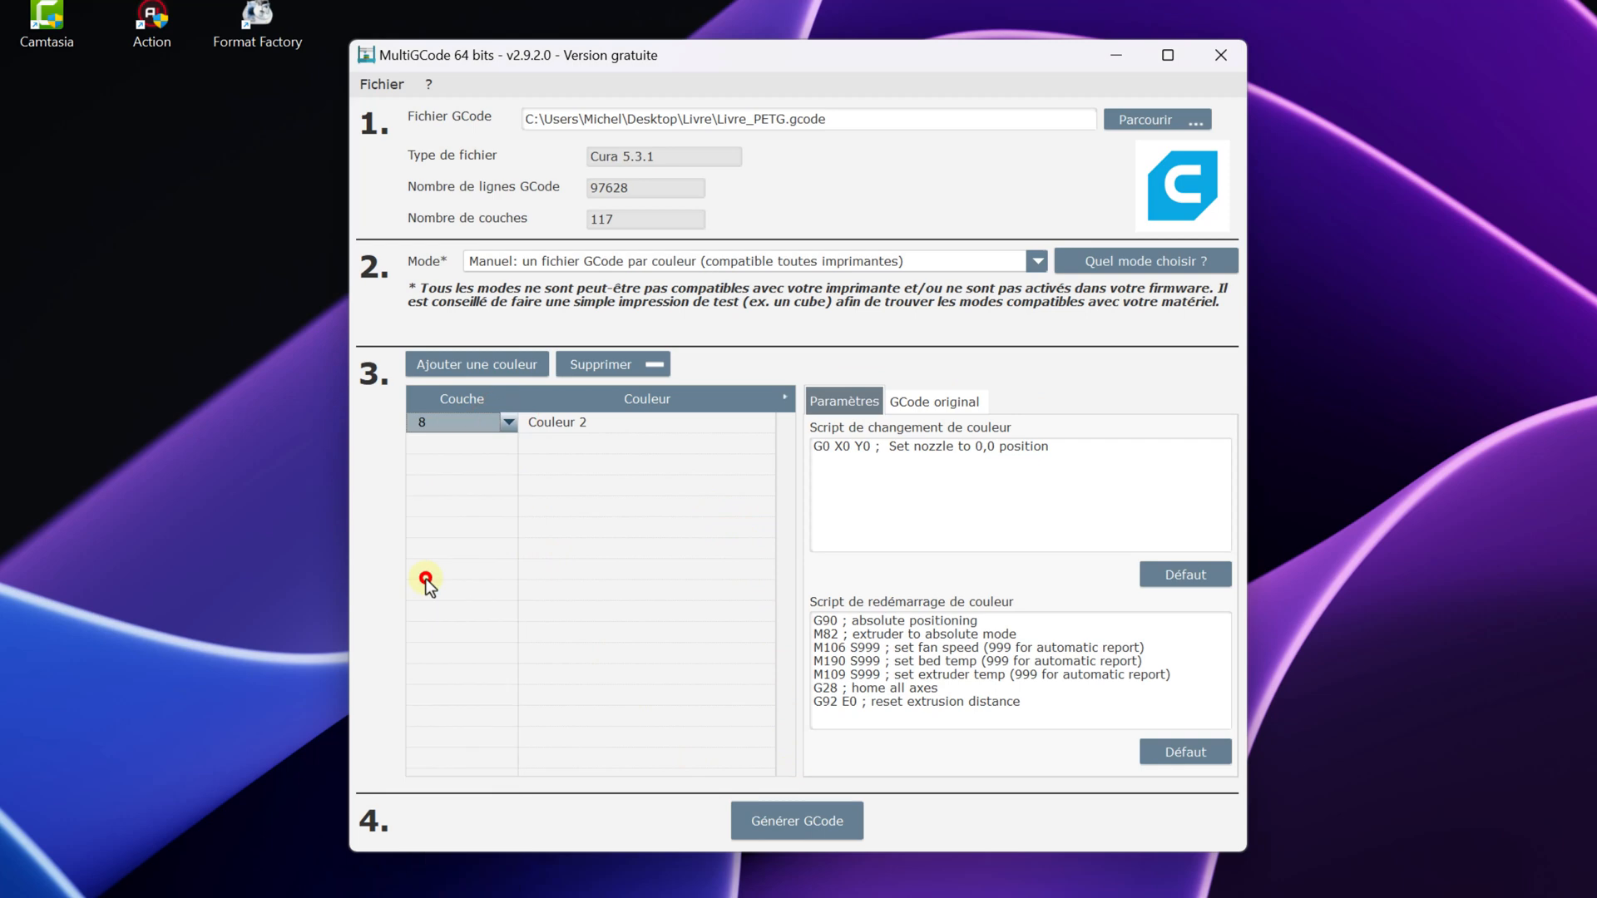
click(821, 830)
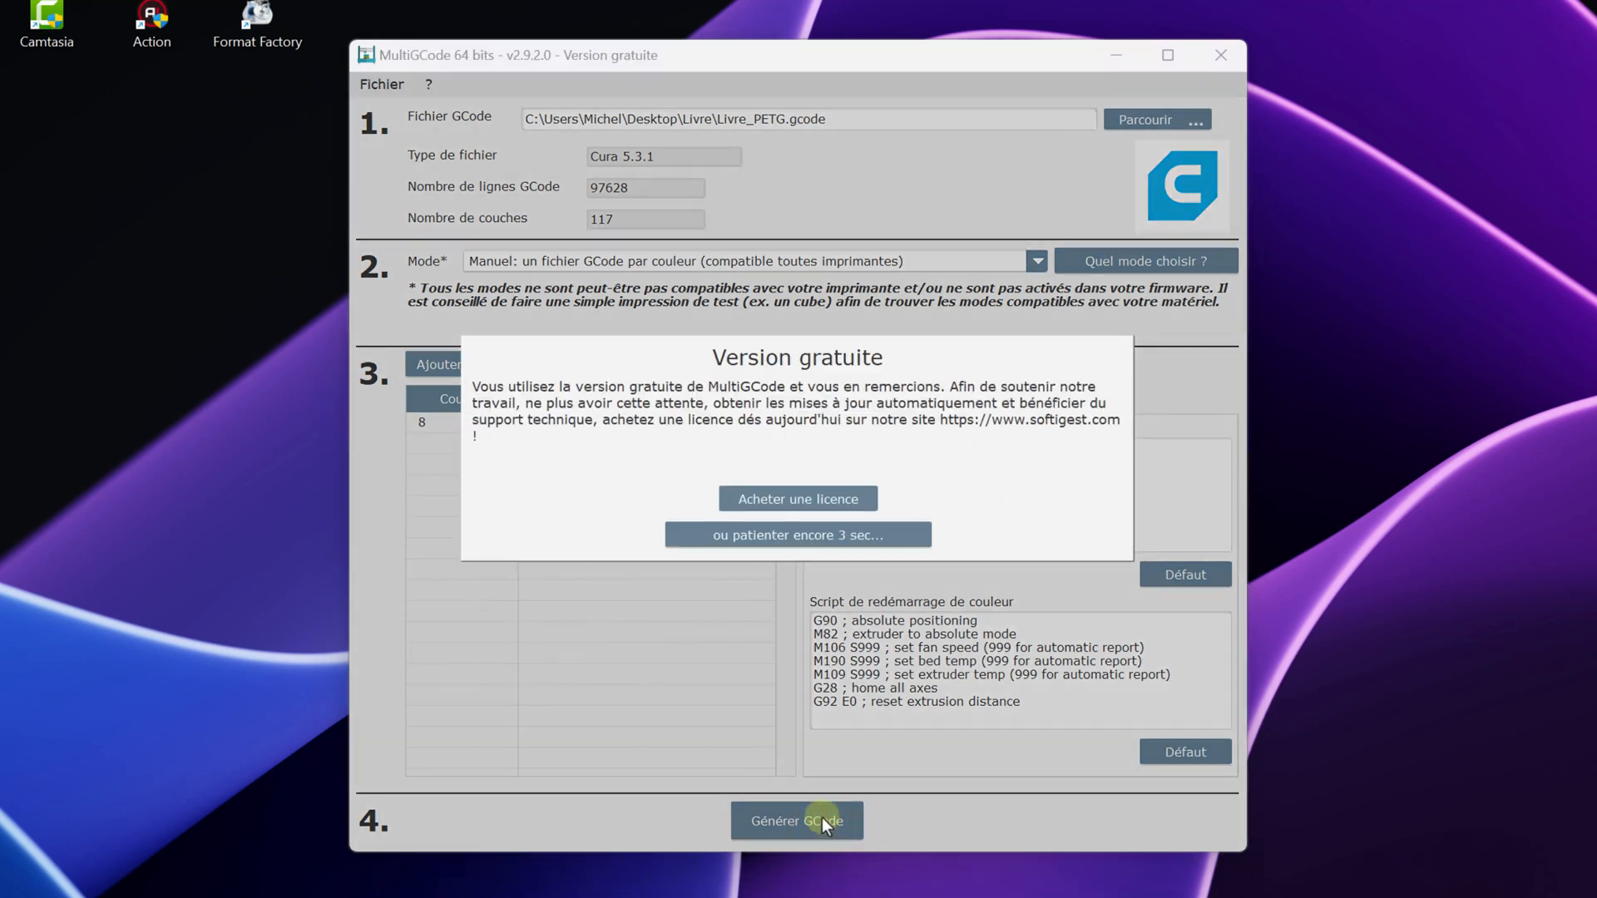
click(756, 535)
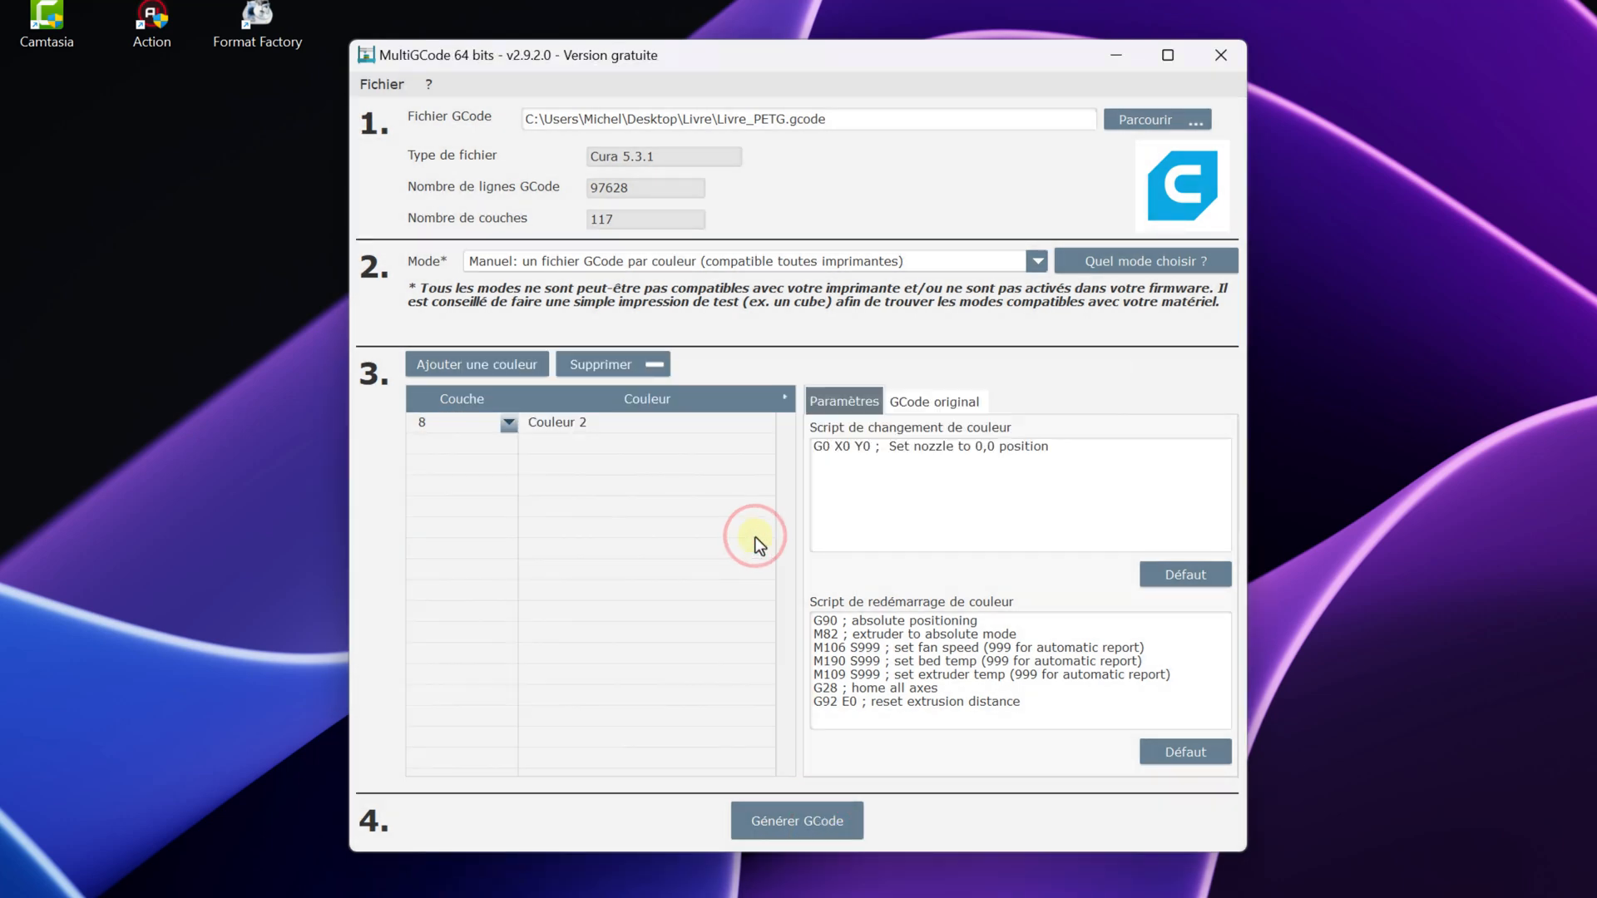
click(785, 536)
Step: Switch to the Livre folder and rename Livre_PETG_File_1_Start.gcode as Livre_1_PETG.gcode
key(alt+Tab)
click(498, 606)
click(497, 606)
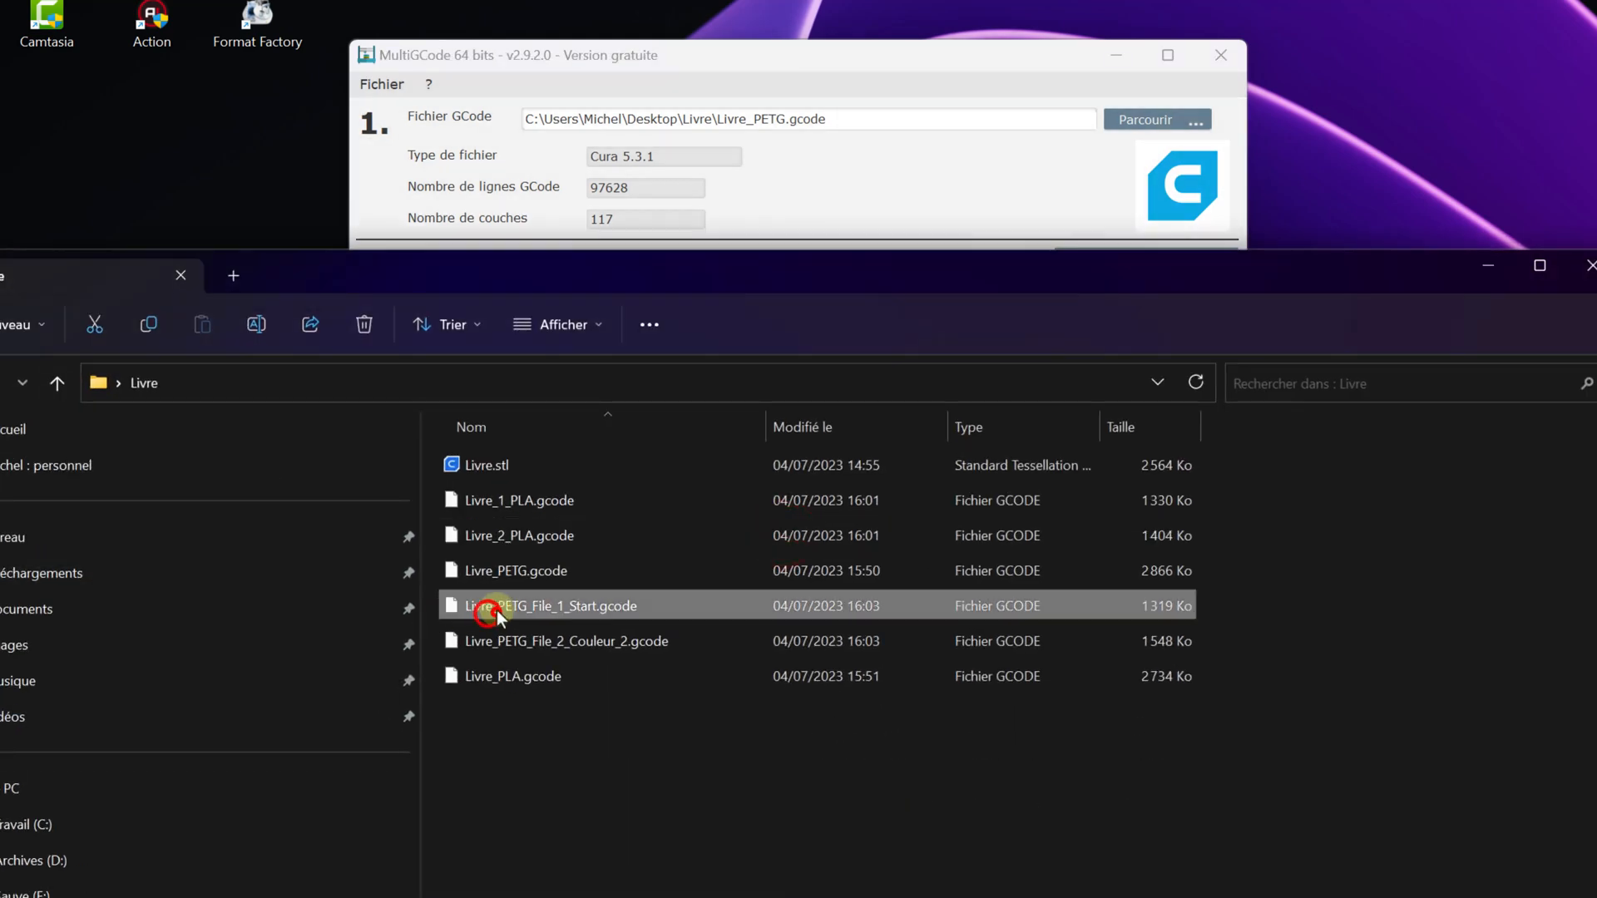
text(1_)
key(Right)
key(Right)
key(Right)
key(Right)
key(Delete)
key(Delete)
key(Delete)
key(Delete)
key(Delete)
key(Delete)
key(Delete)
key(Delete)
key(Delete)
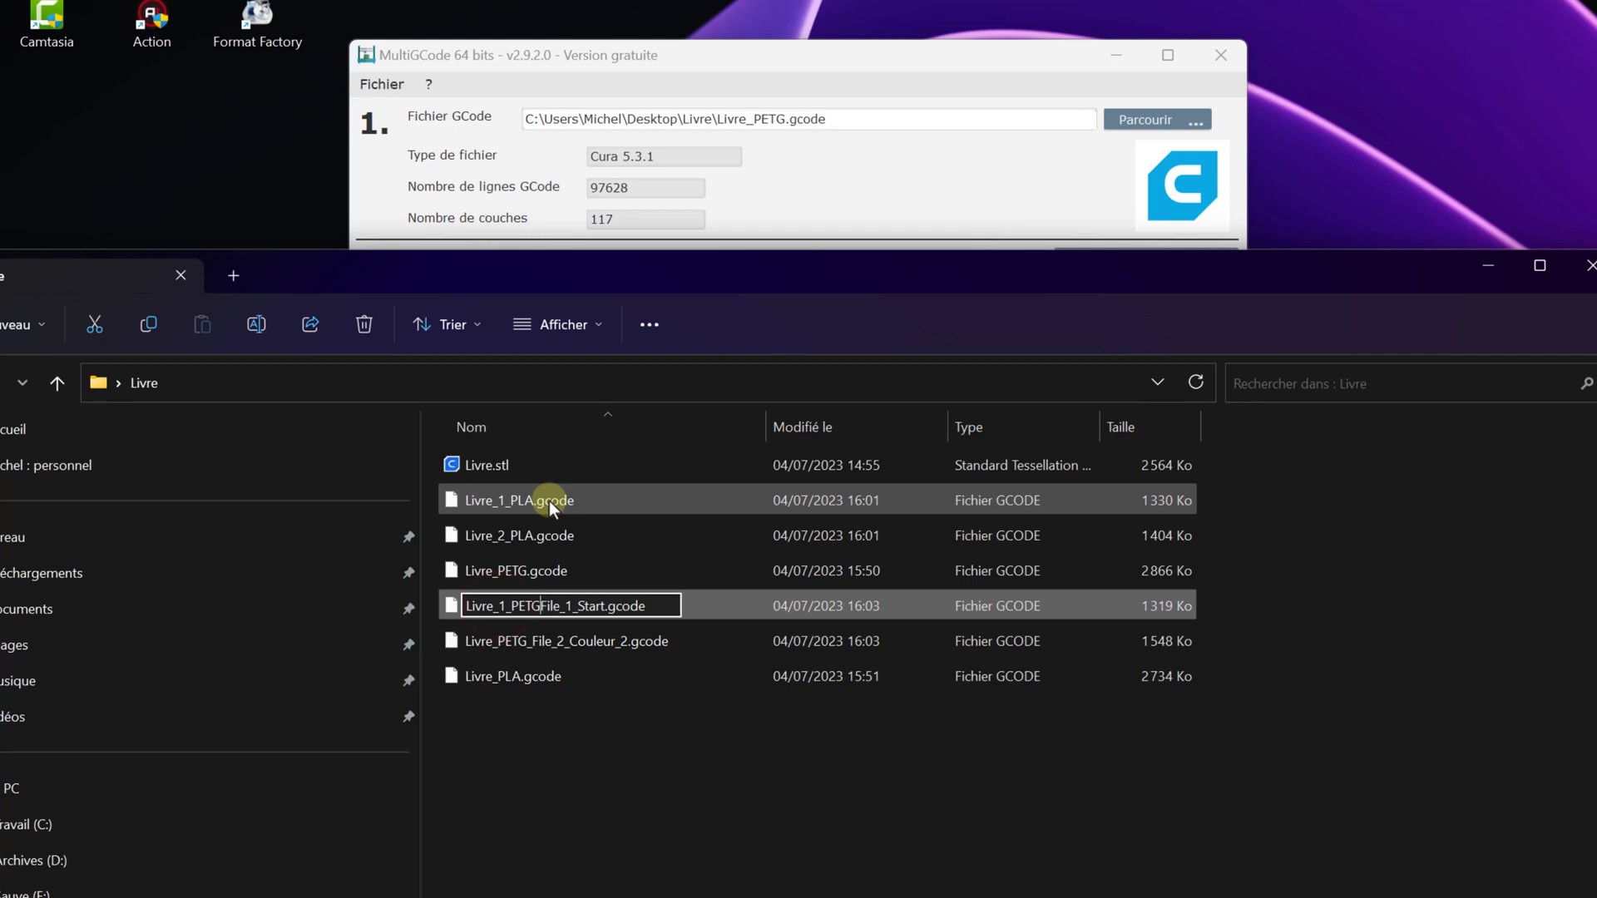
key(Delete)
key(Delete)
key(Delete)
key(Delete)
Step: Rename Livre_PETG_File_2_Couleur_2.gcode as Livre_2_PETG.gcode
click(504, 640)
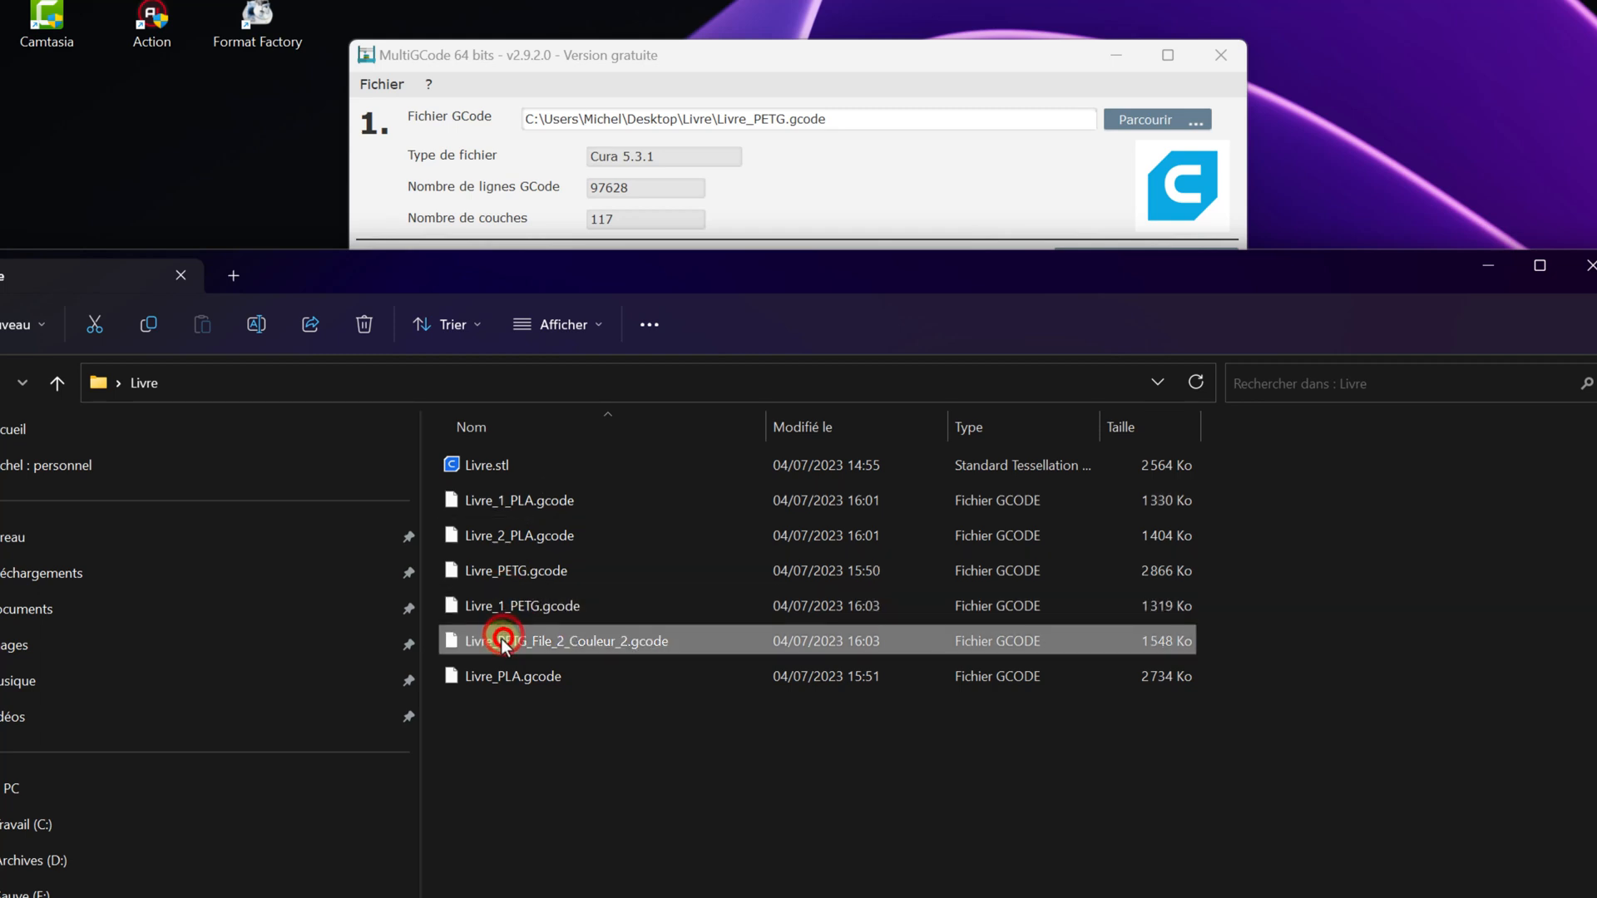
click(504, 640)
text(2_)
key(Right)
key(Right)
key(Right)
key(Right)
key(Delete)
key(Delete)
key(Delete)
key(Delete)
key(Delete)
key(Delete)
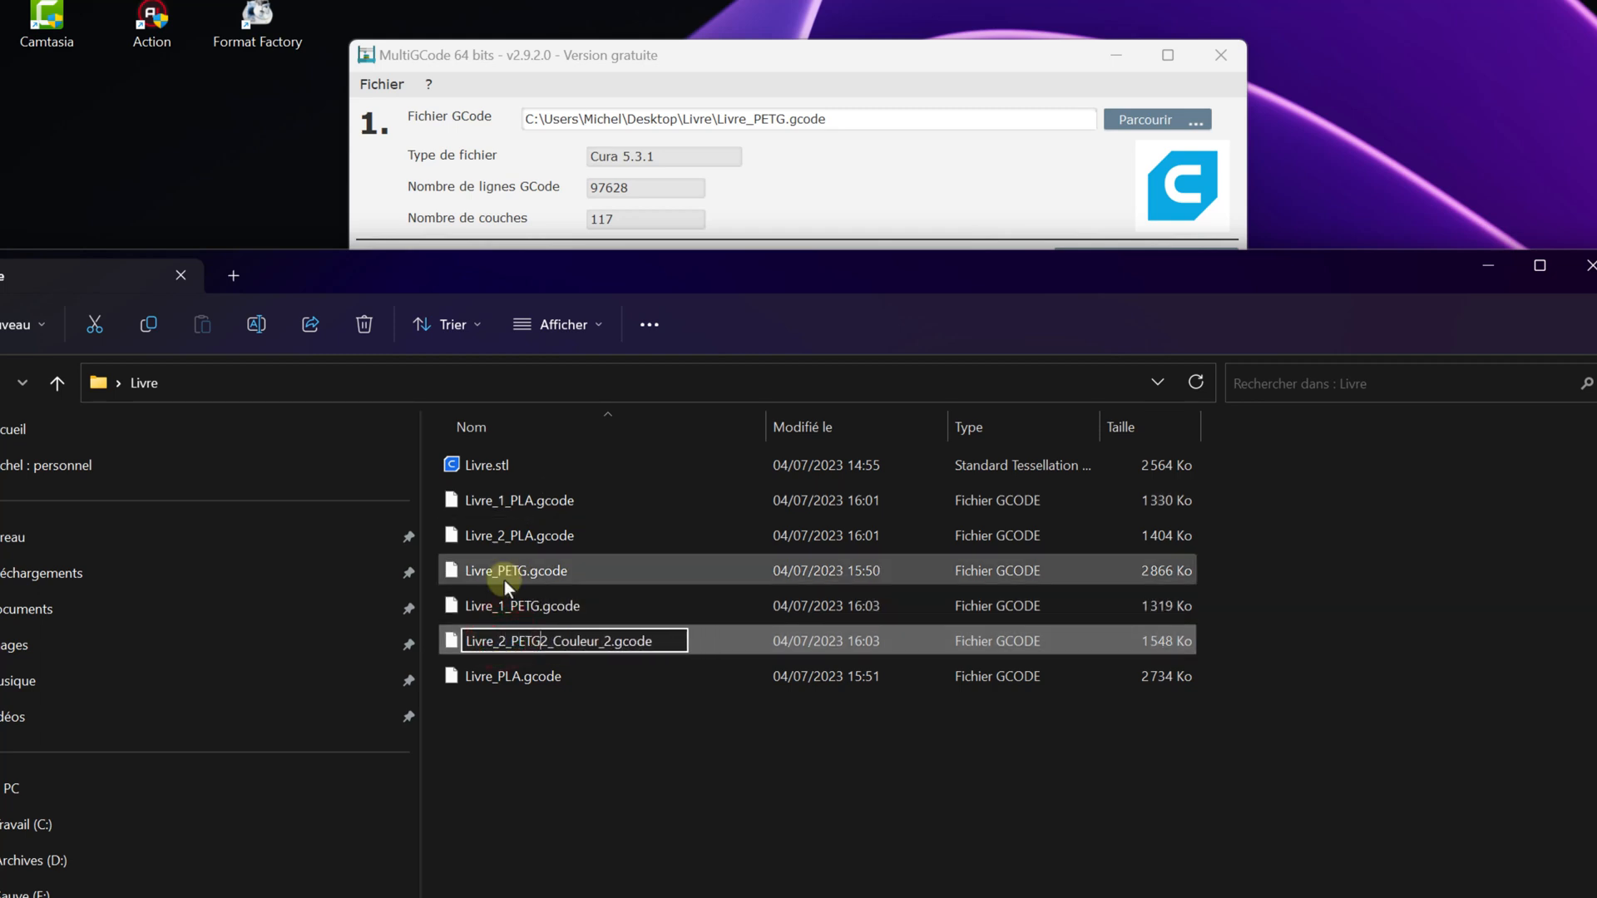
key(Delete)
key(Delete)
key(Delete)
key(Delete)
key(Delete)
key(Delete)
key(Delete)
key(Delete)
key(Delete)
key(Delete)
key(Delete)
key(Return)
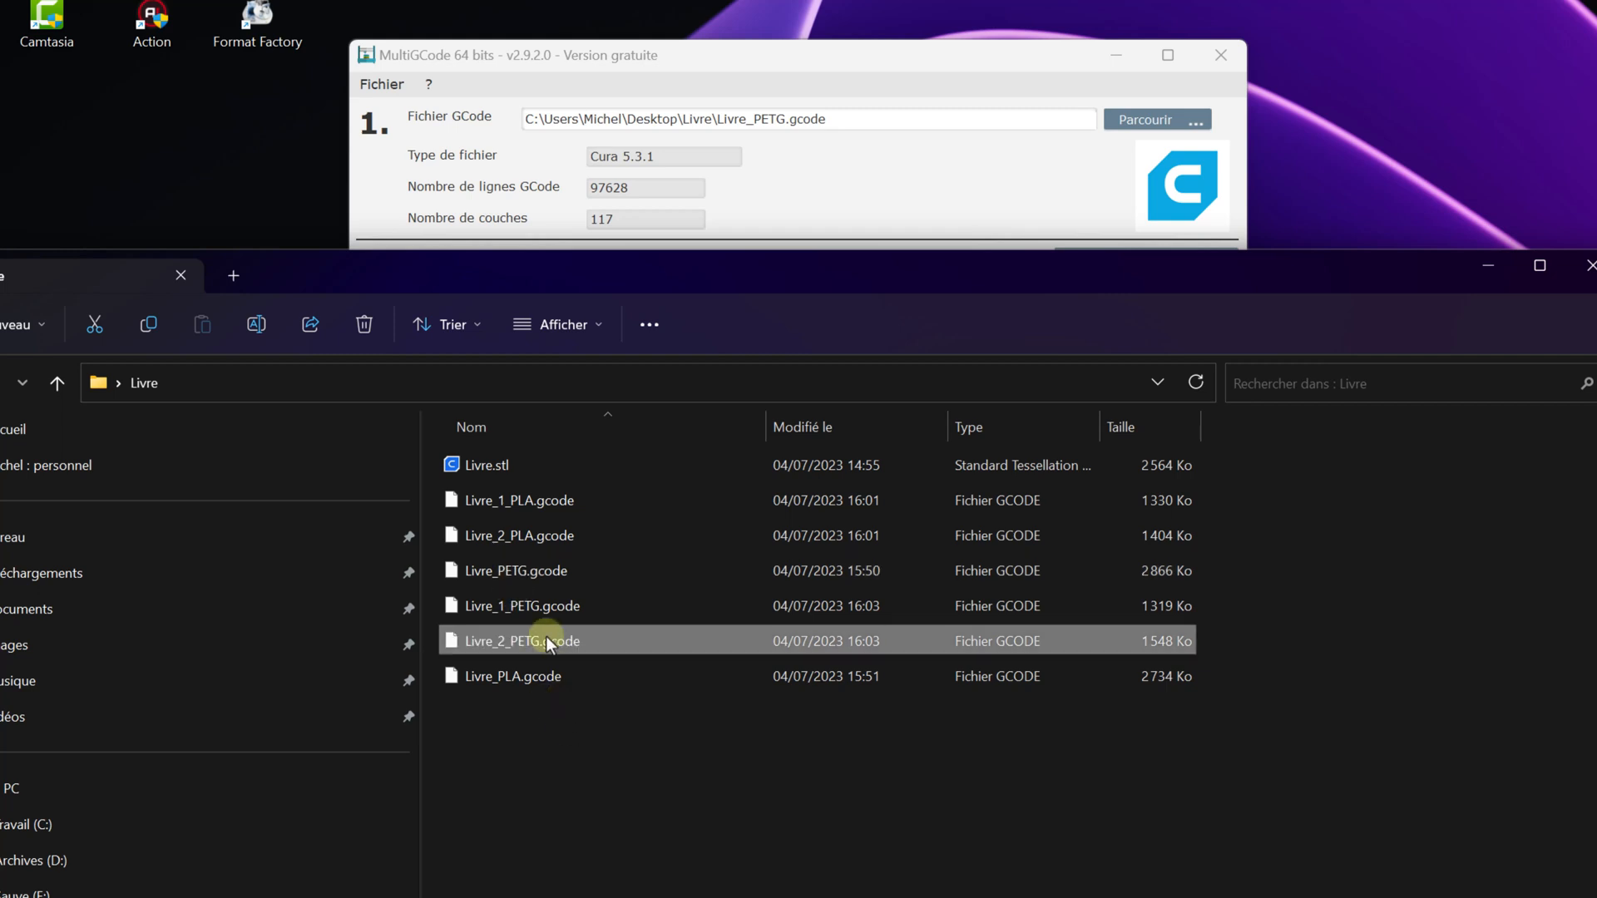
Step: Delete Livre_2_PLA.gcode and Livre_1_PETG.gcode from the Livre folder
click(511, 537)
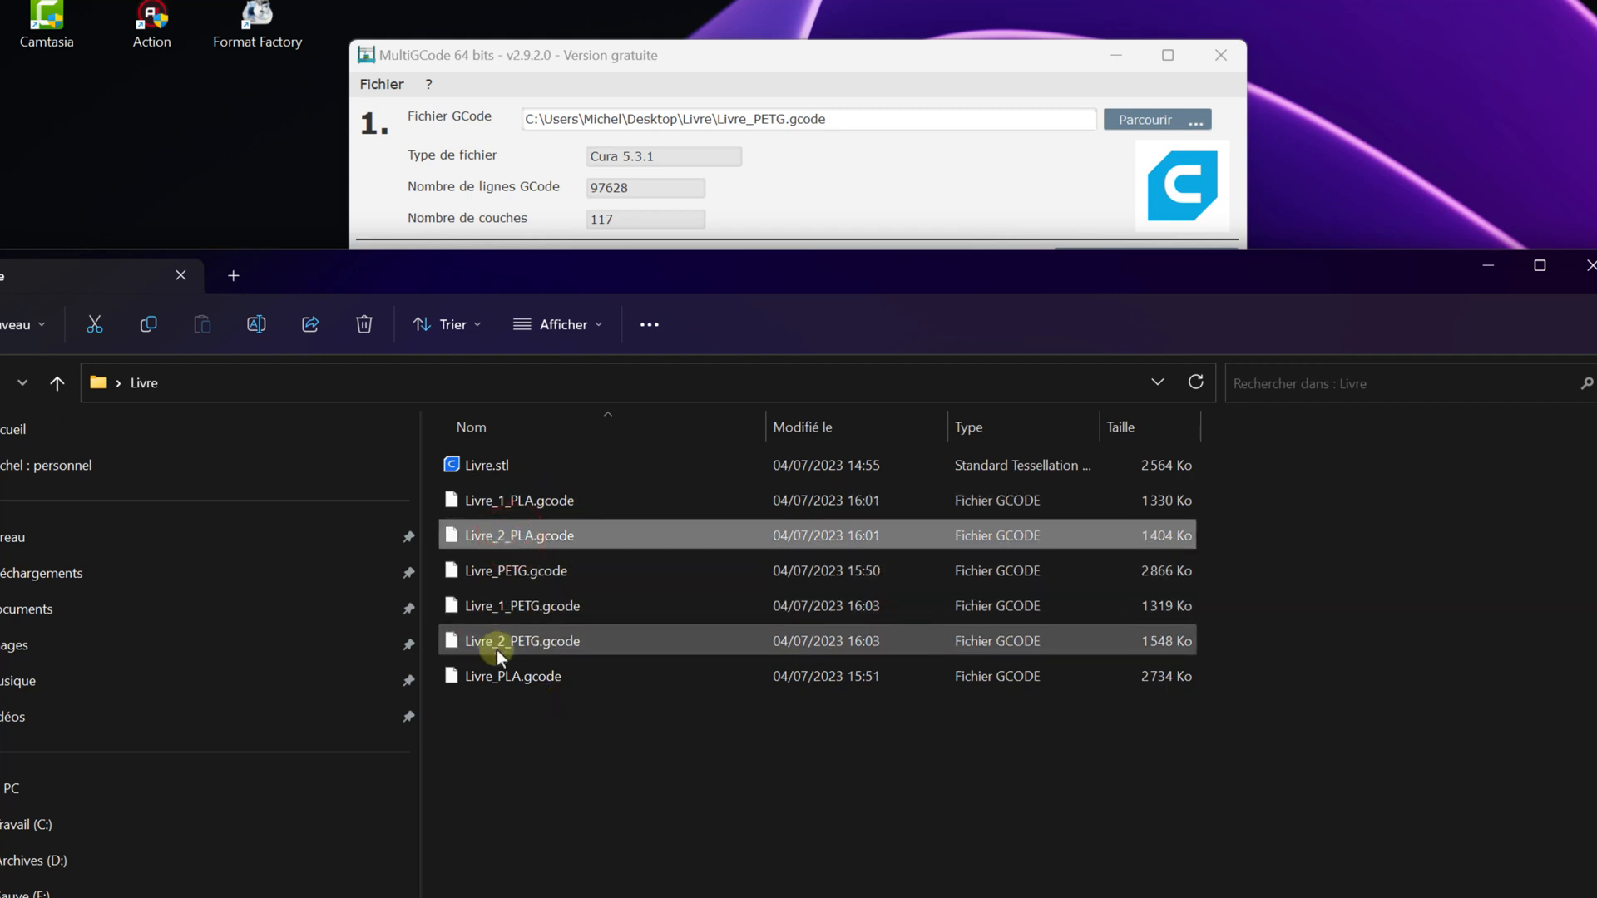
ctrl+click(493, 607)
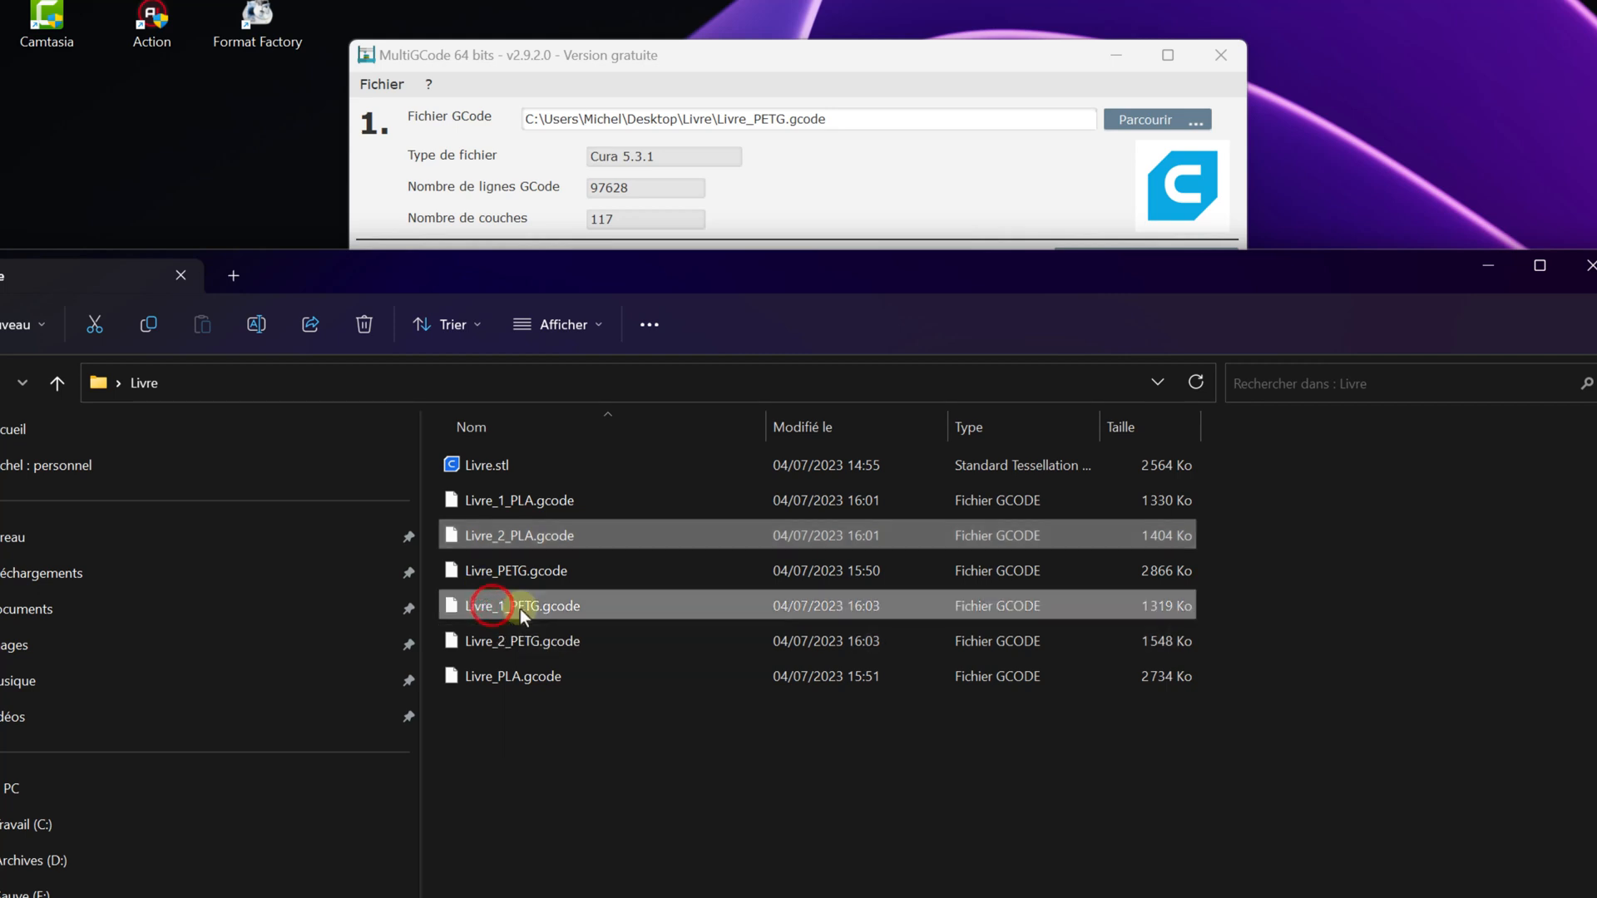
key(Delete)
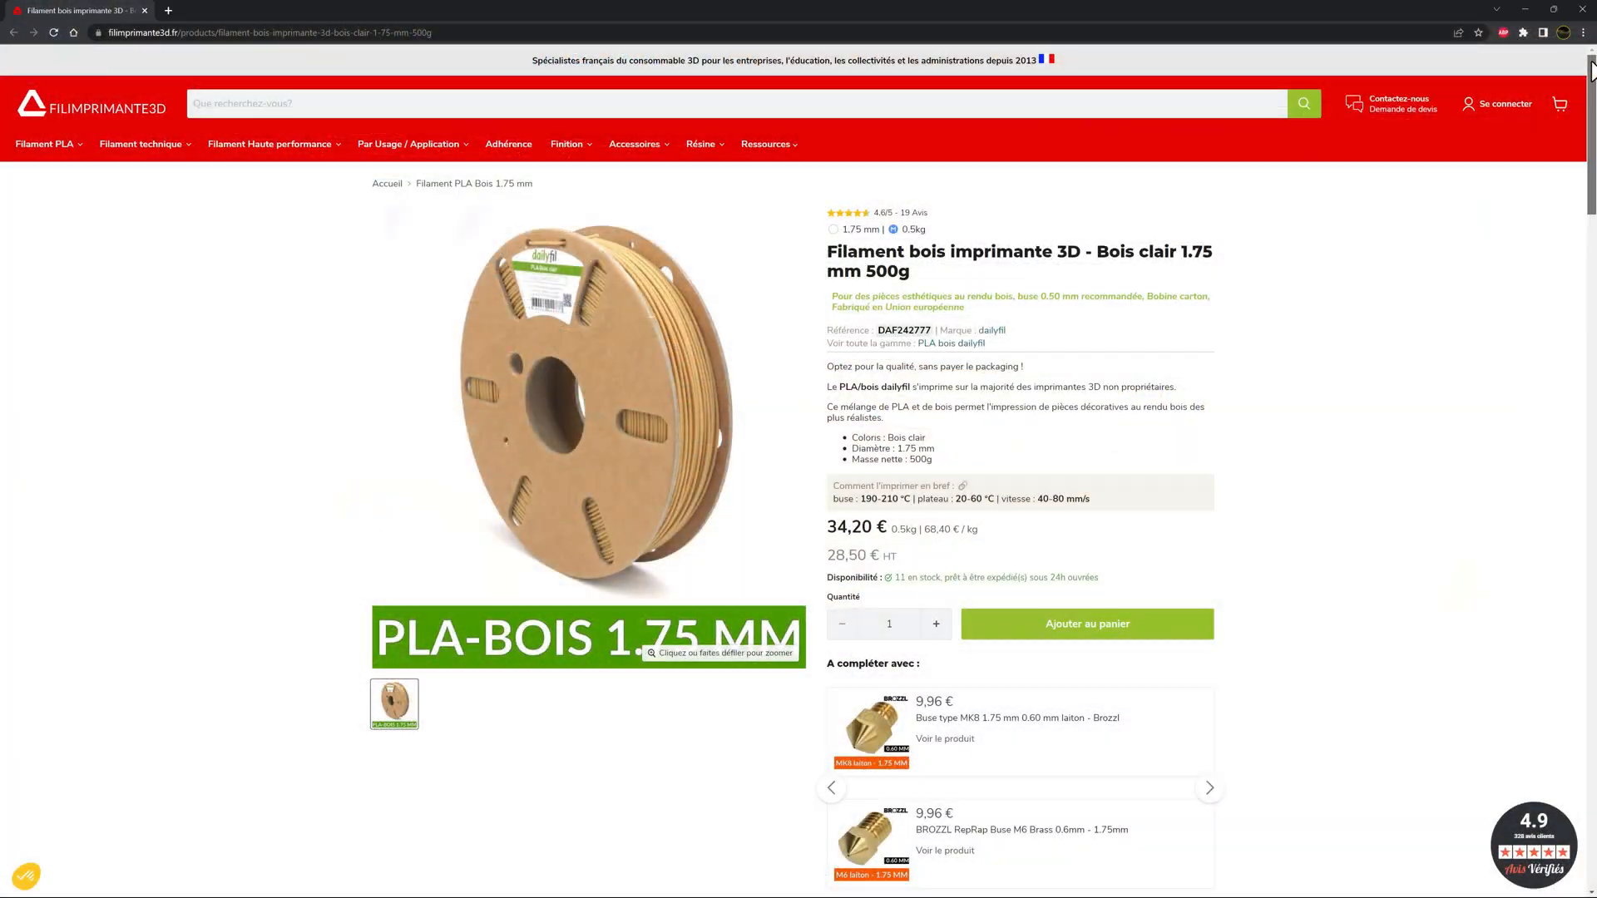
Step: Examine the detailed characteristics of the light-wood PLA filament on its filimprimante3d.fr product page, including the minimum nozzle diameter
drag(1591, 70, 1593, 574)
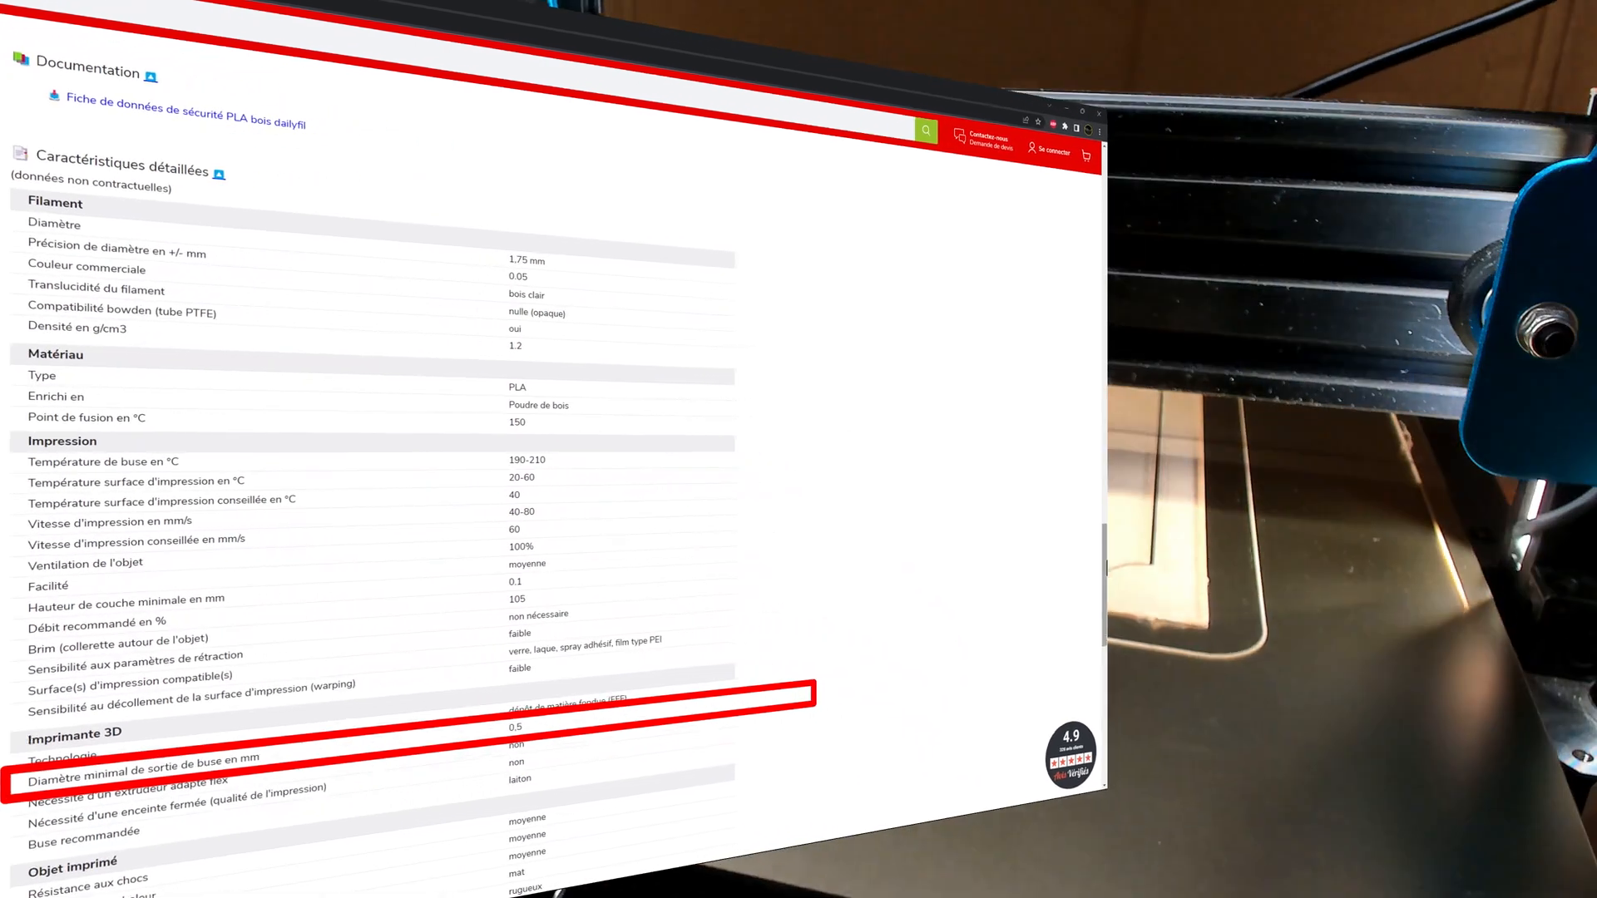